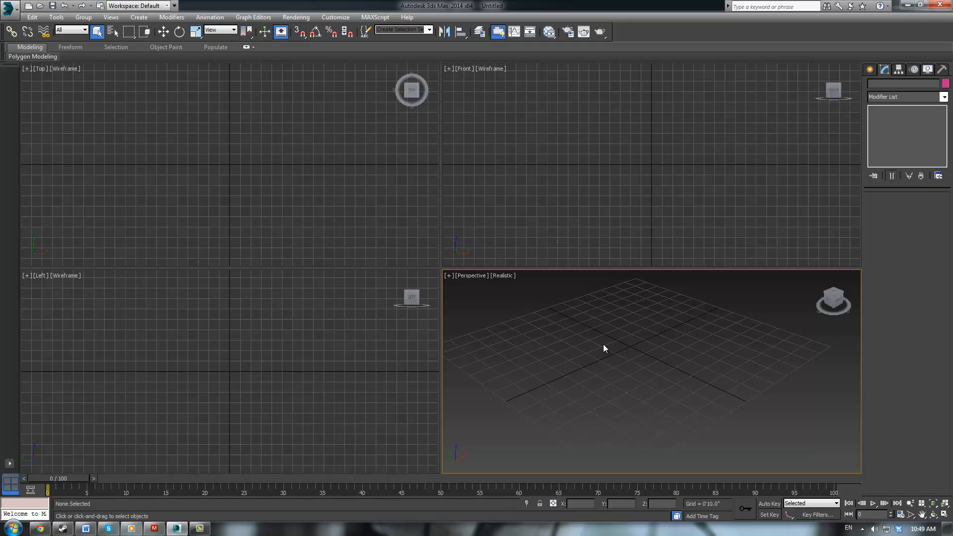
Step: Create a flat box in the Top view, about 5'4" long, 18'5" wide and 2.85" high
{"action": "left_click", "coordinate": [870, 71]}
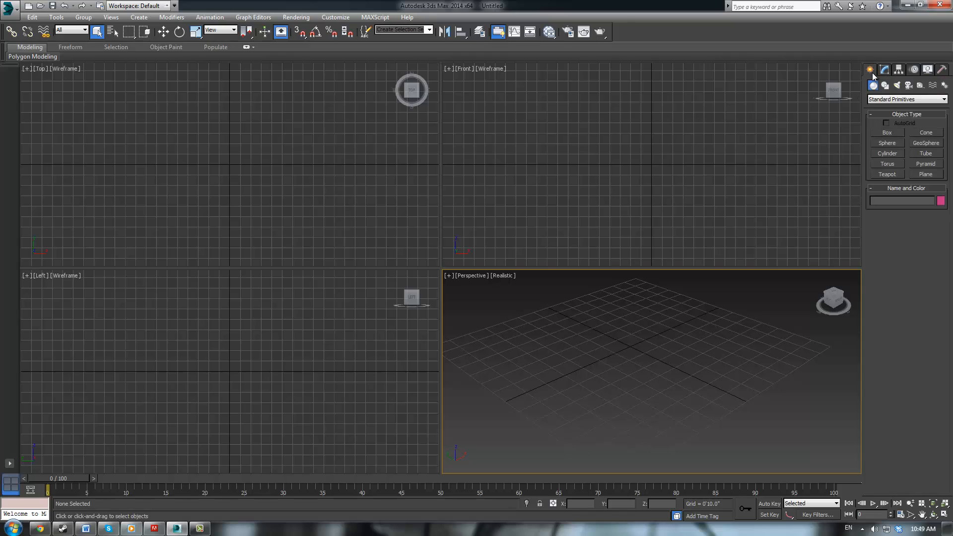
{"action": "left_click", "coordinate": [891, 133]}
{"action": "left_click_drag", "start_coordinate": [108, 118], "coordinate": [338, 184]}
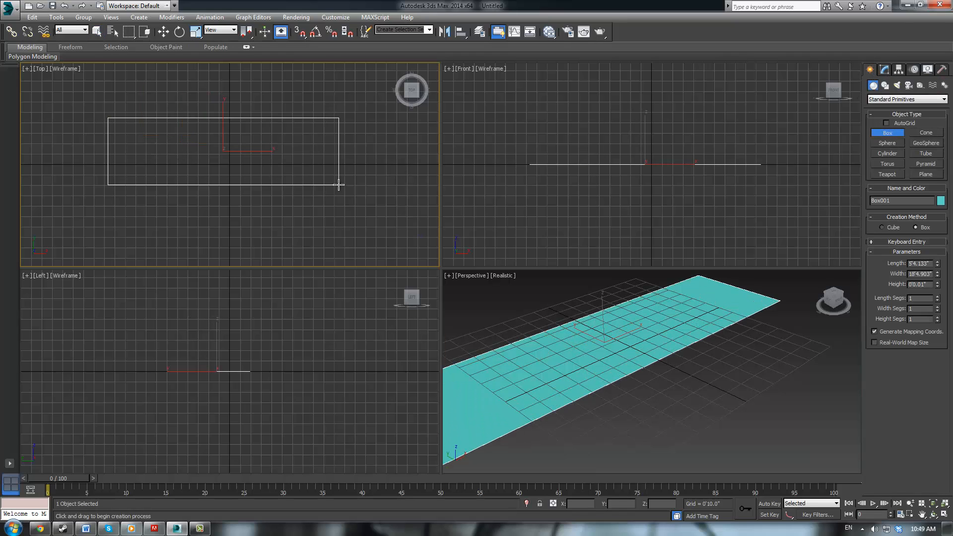
{"action": "left_click", "coordinate": [338, 181]}
{"action": "scroll", "coordinate": [696, 340], "scroll_direction": "down", "scroll_amount": 5}
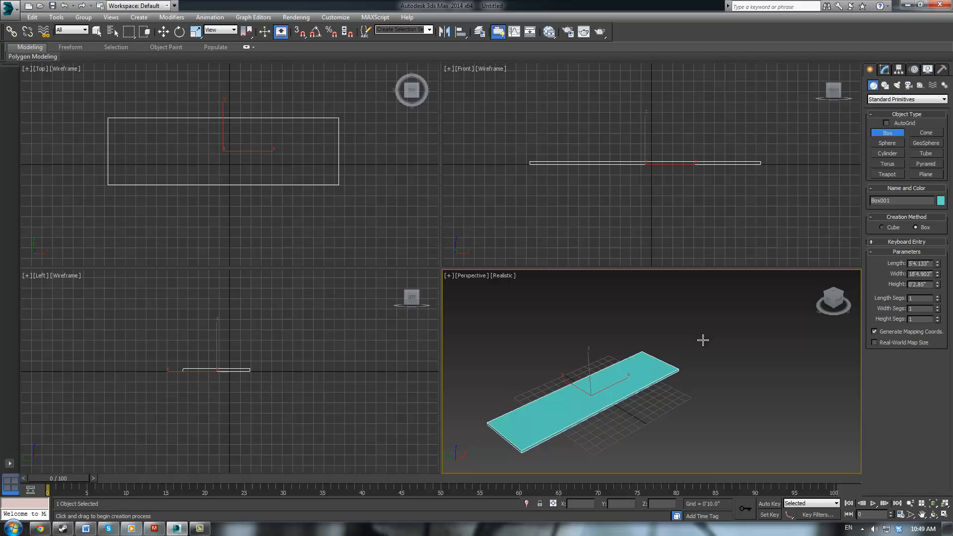
Step: Set the display units to US Standard with Decimal Inches
{"action": "left_click", "coordinate": [919, 264]}
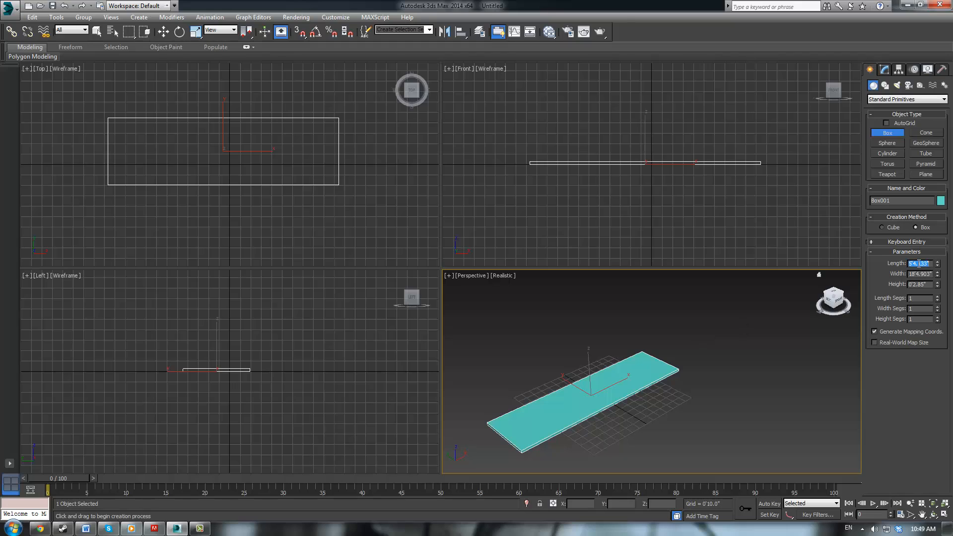
{"action": "left_click", "coordinate": [336, 17]}
{"action": "left_click", "coordinate": [350, 148]}
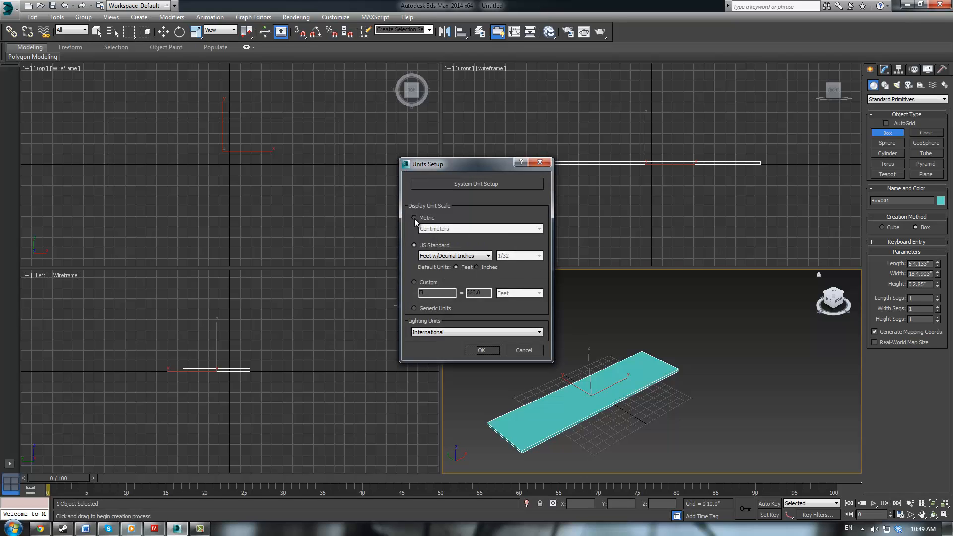
{"action": "left_click", "coordinate": [414, 218]}
{"action": "left_click", "coordinate": [442, 229]}
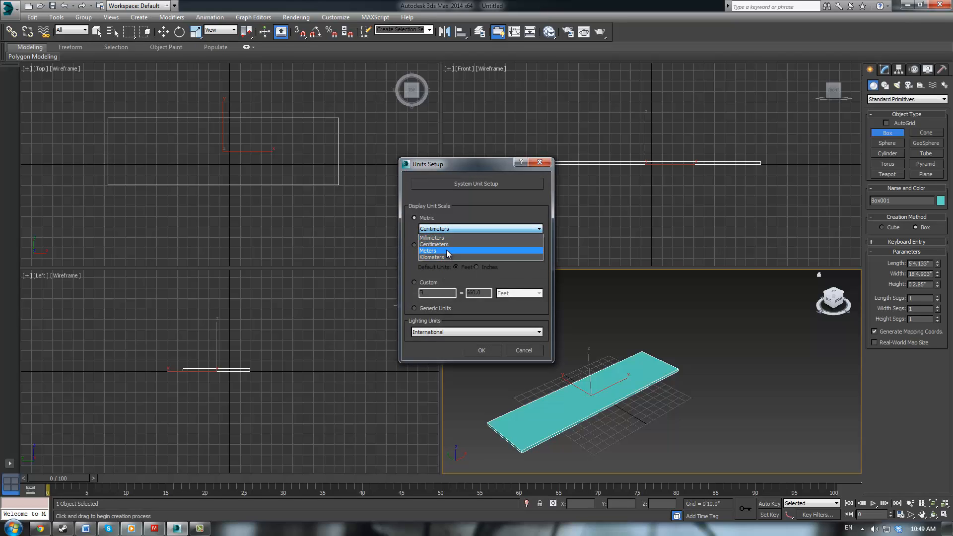
{"action": "left_click", "coordinate": [444, 229]}
{"action": "left_click", "coordinate": [414, 245]}
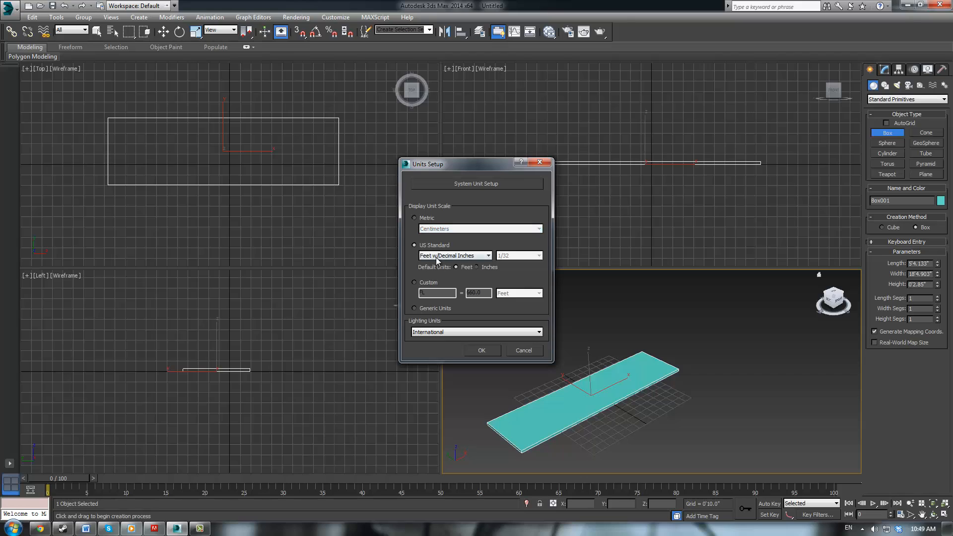
{"action": "left_click", "coordinate": [436, 256]}
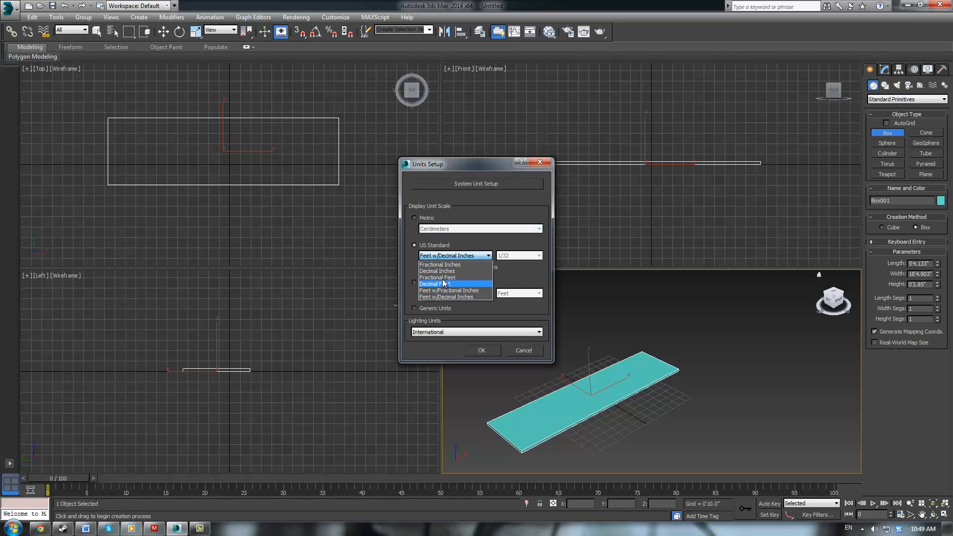
{"action": "left_click", "coordinate": [445, 265]}
{"action": "left_click", "coordinate": [459, 256]}
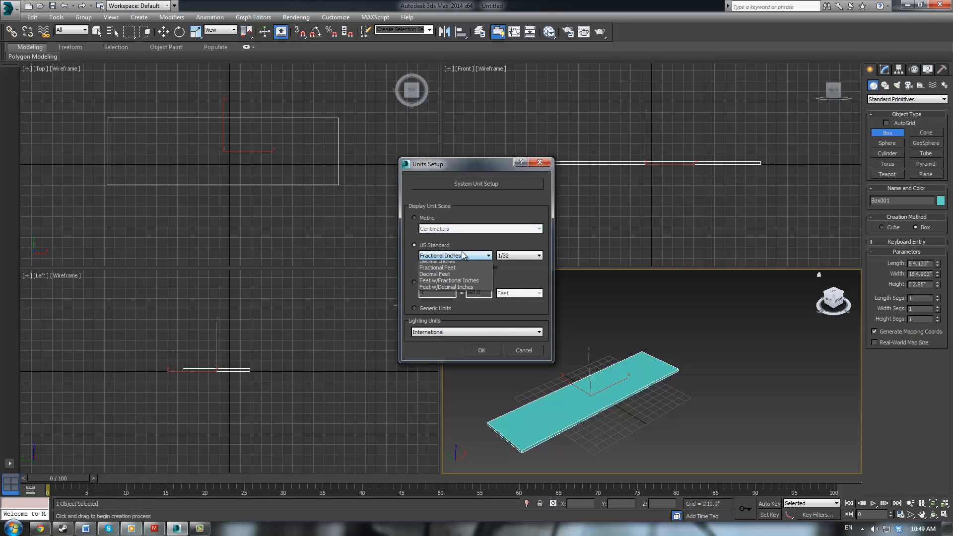
{"action": "left_click", "coordinate": [452, 271]}
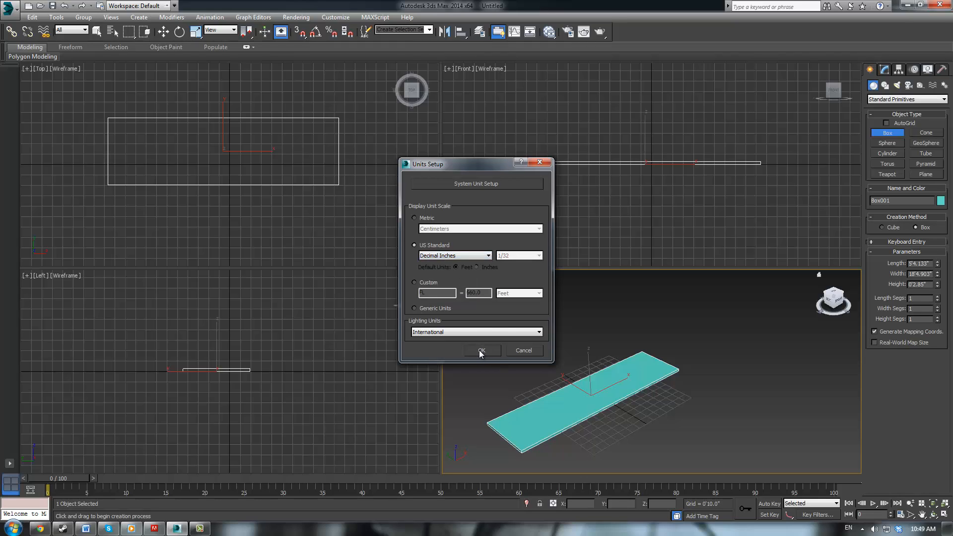
{"action": "left_click", "coordinate": [482, 351]}
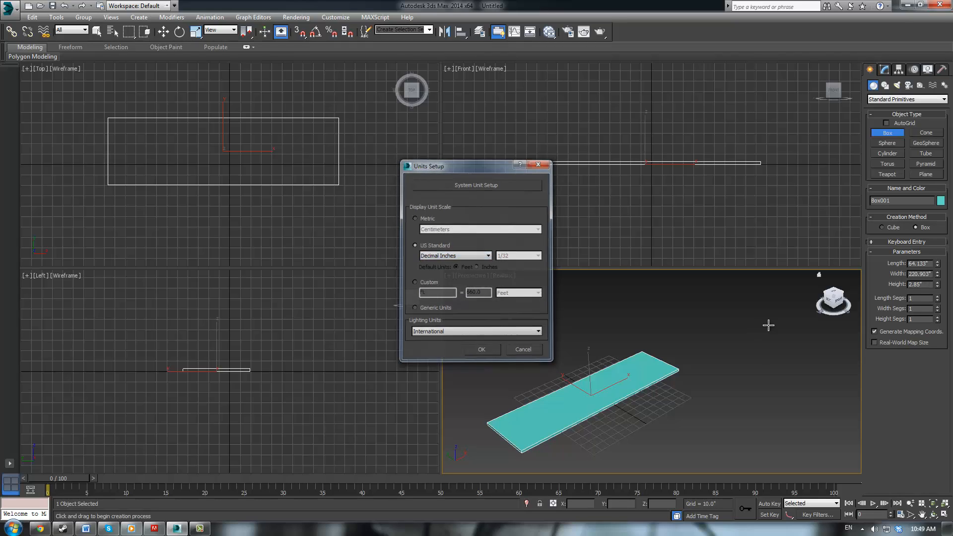
Step: Set the box's length to 44 inches
{"action": "double_click", "coordinate": [929, 263]}
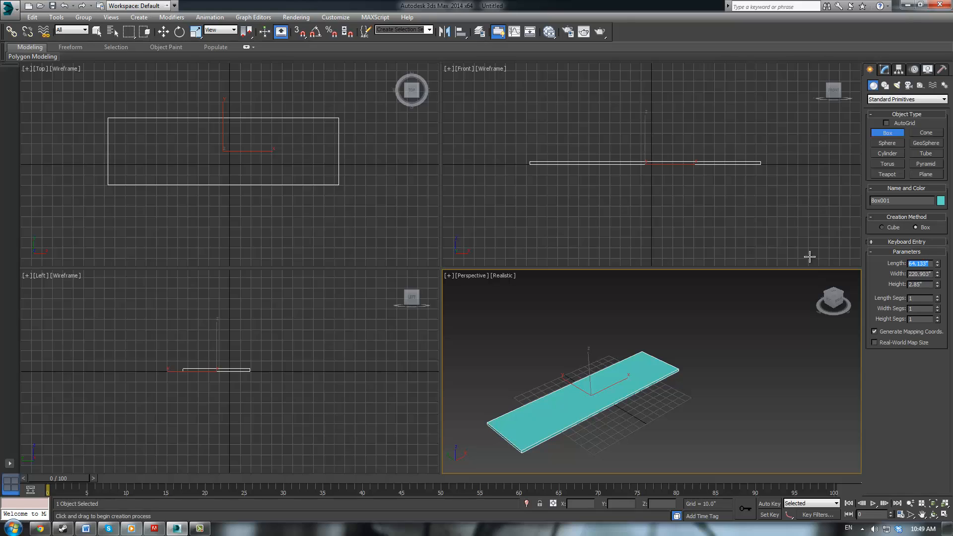
{"action": "type", "text": "44"}
{"action": "key", "text": "Return"}
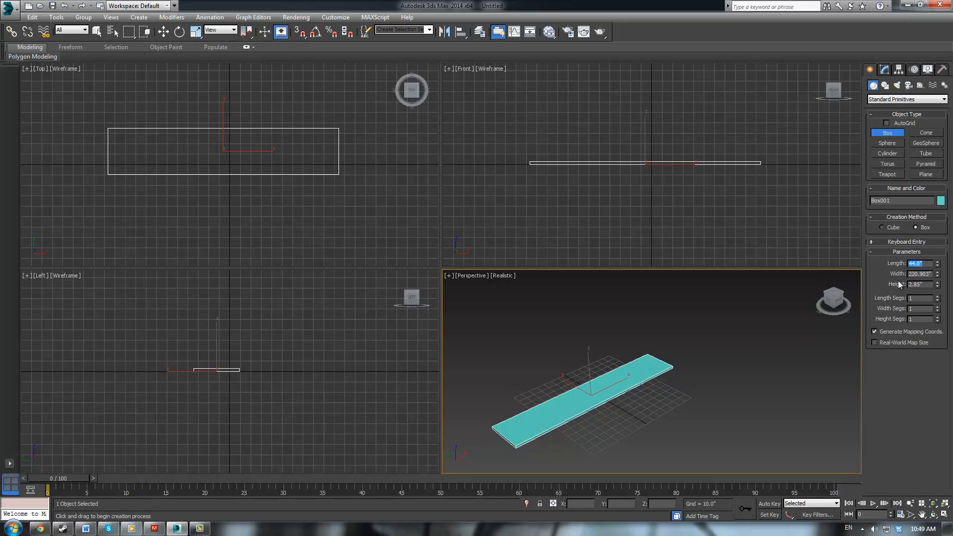
{"action": "double_click", "coordinate": [912, 273]}
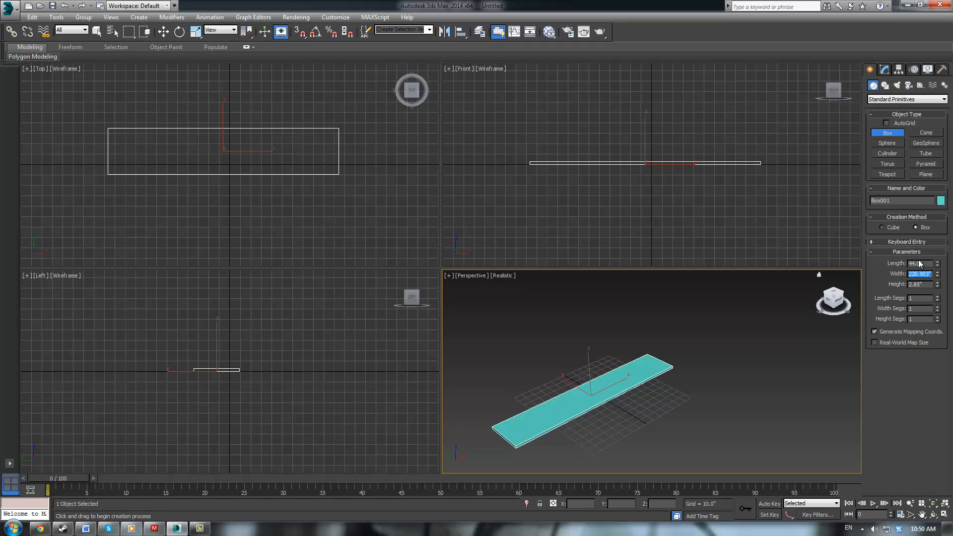
Step: Set the box's length to 14 inches, its width to 44 inches and its height to 0.6 inches
{"action": "double_click", "coordinate": [922, 262]}
{"action": "type", "text": "14"}
{"action": "key", "text": "Return"}
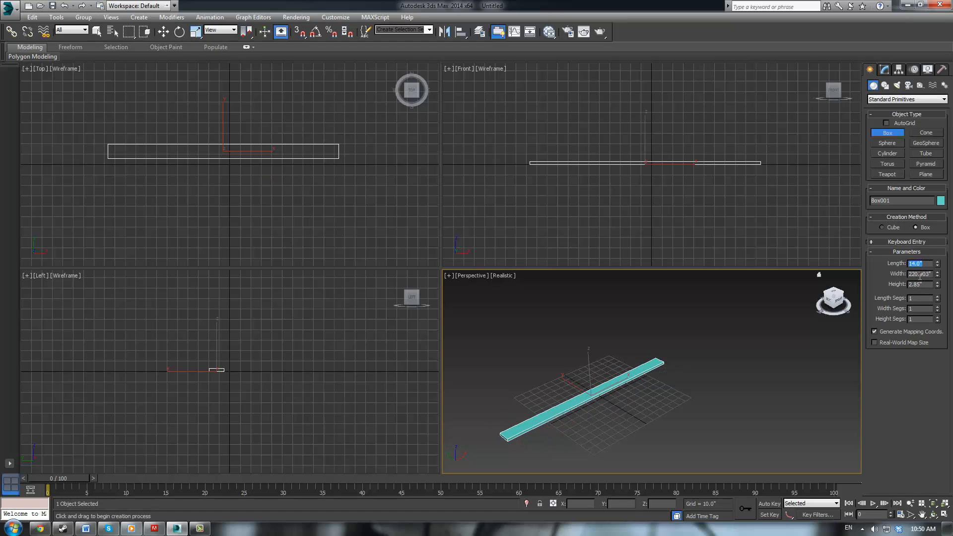
{"action": "double_click", "coordinate": [921, 274]}
{"action": "type", "text": "44"}
{"action": "key", "text": "Return"}
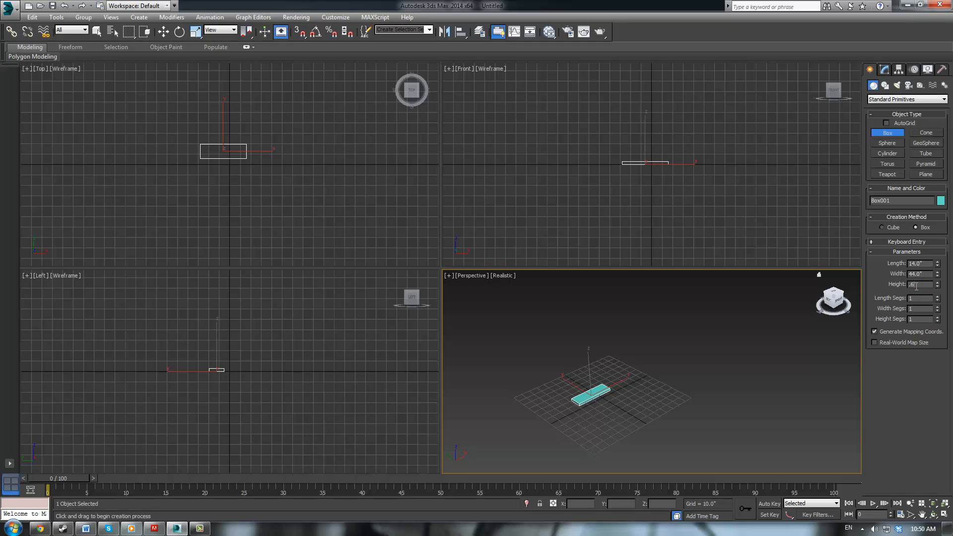
{"action": "key", "text": "Return"}
Step: Frame the resized box in the Front, Top, Left and Perspective views to examine its proportions
{"action": "key", "text": "z"}
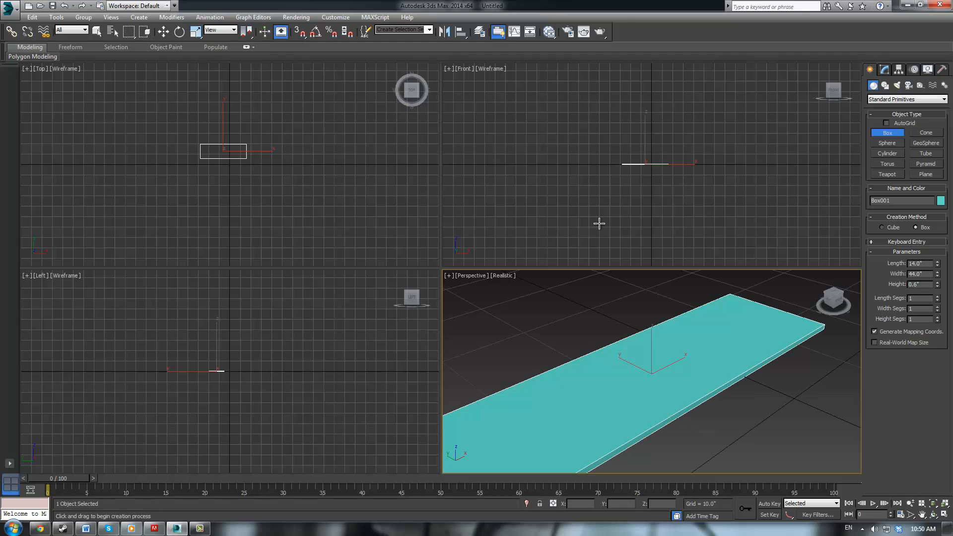
{"action": "right_click", "coordinate": [599, 223]}
{"action": "key", "text": "z"}
{"action": "right_click", "coordinate": [275, 193]}
{"action": "key", "text": "z"}
{"action": "right_click", "coordinate": [324, 365]}
{"action": "key", "text": "z"}
{"action": "right_click", "coordinate": [599, 364]}
{"action": "key", "text": "z"}
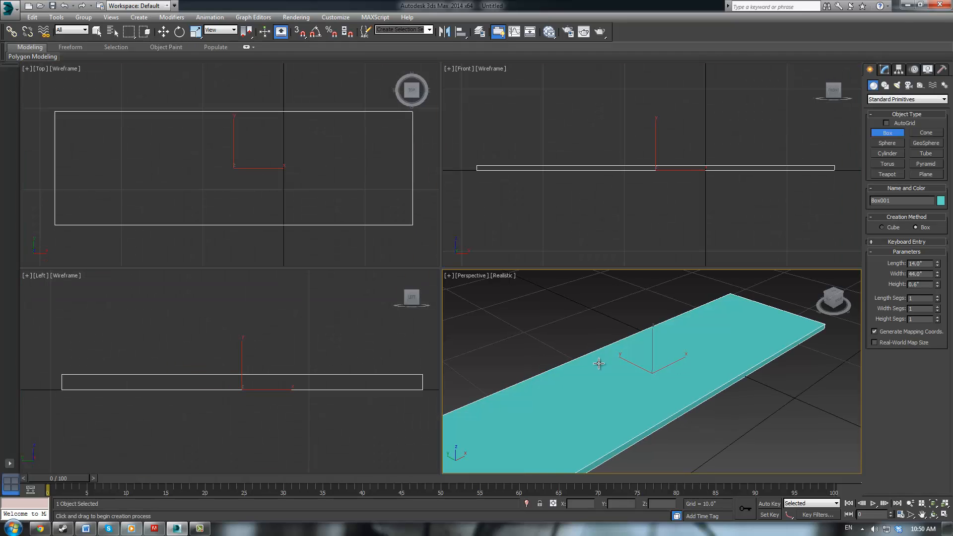
{"action": "scroll", "coordinate": [604, 353], "scroll_direction": "down", "scroll_amount": 5}
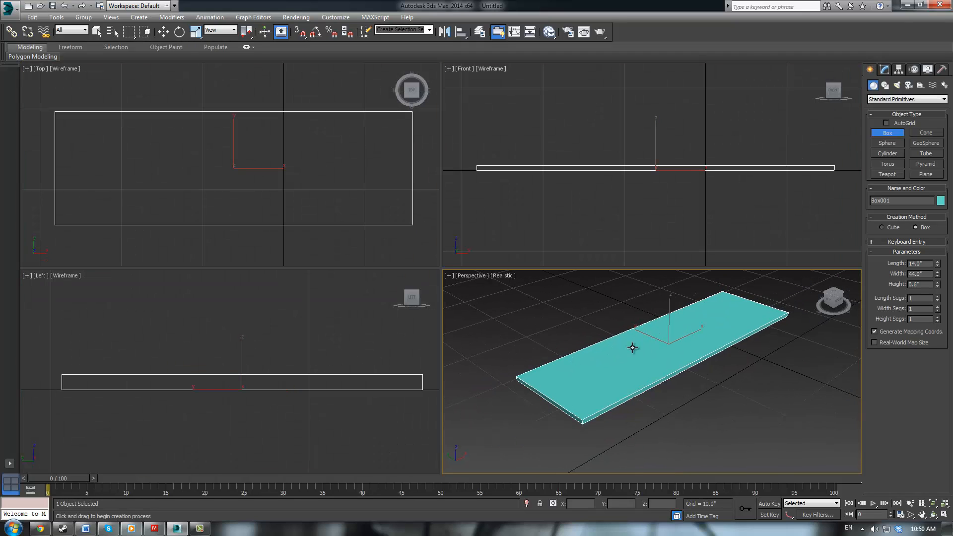
Step: Convert the box to an Editable Poly with the Perspective view maximized
{"action": "key", "text": "alt+w"}
{"action": "middle_click_drag", "start_coordinate": [524, 330], "coordinate": [487, 298], "text": "alt"}
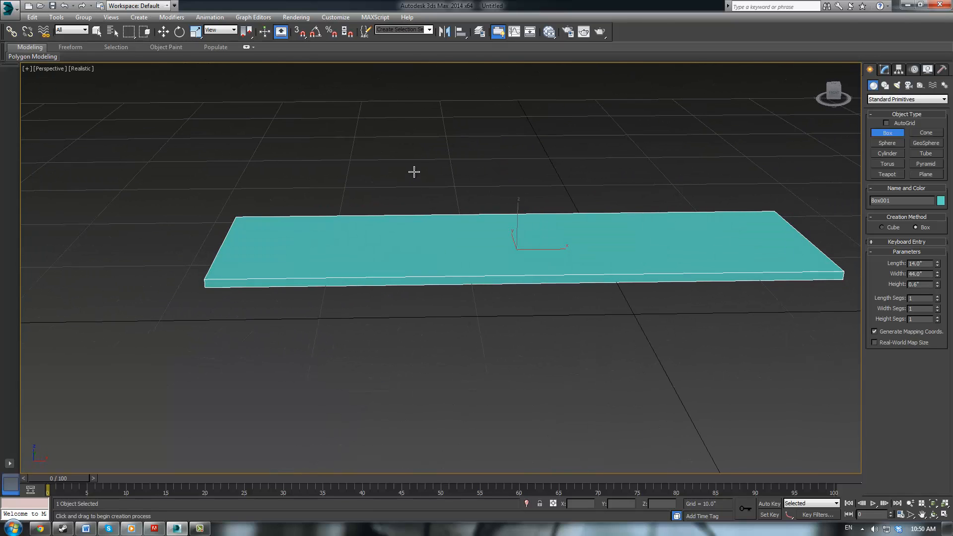
{"action": "middle_click_drag", "start_coordinate": [549, 213], "coordinate": [503, 251], "text": "alt"}
{"action": "scroll", "coordinate": [499, 232], "scroll_direction": "down", "scroll_amount": 5}
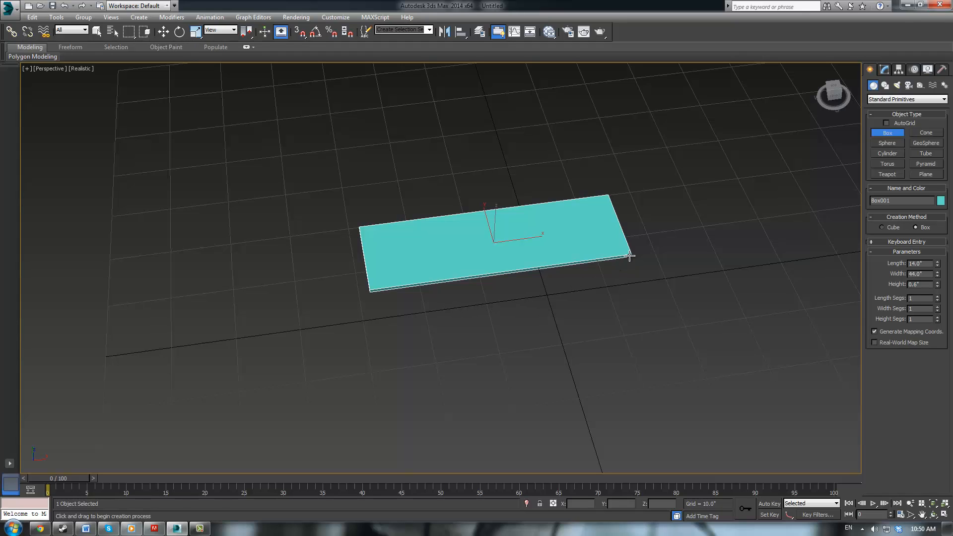
{"action": "scroll", "coordinate": [577, 172], "scroll_direction": "up", "scroll_amount": 5}
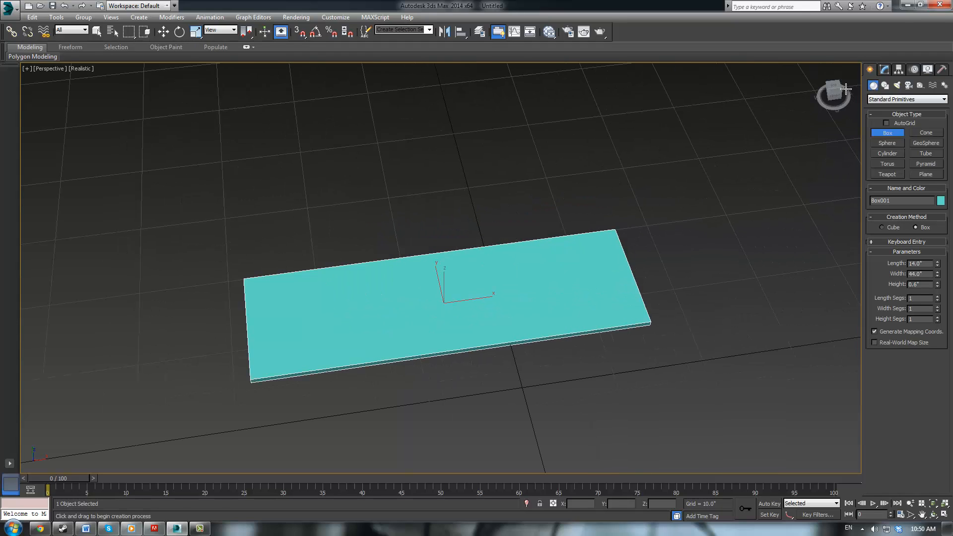
{"action": "key", "text": "alt+e"}
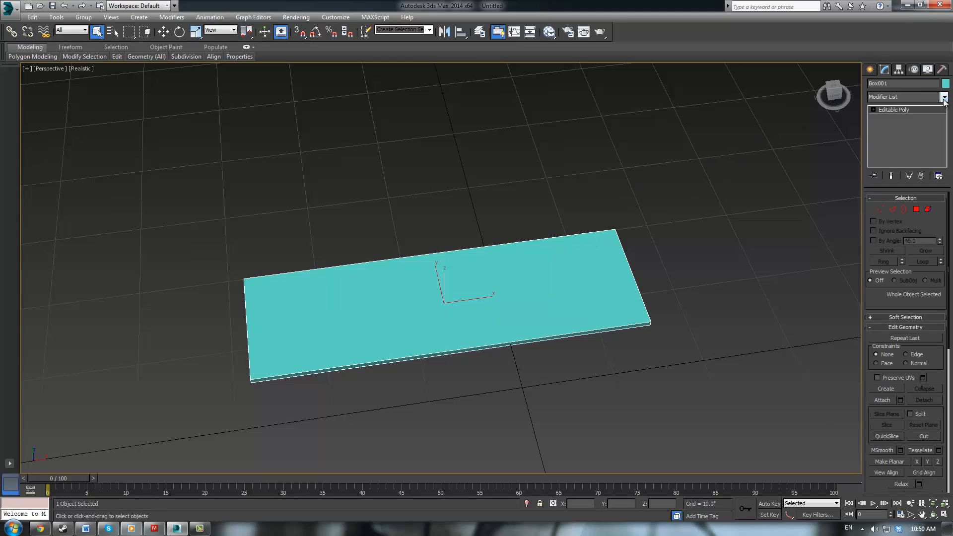
{"action": "left_click", "coordinate": [944, 98]}
{"action": "left_click", "coordinate": [944, 97]}
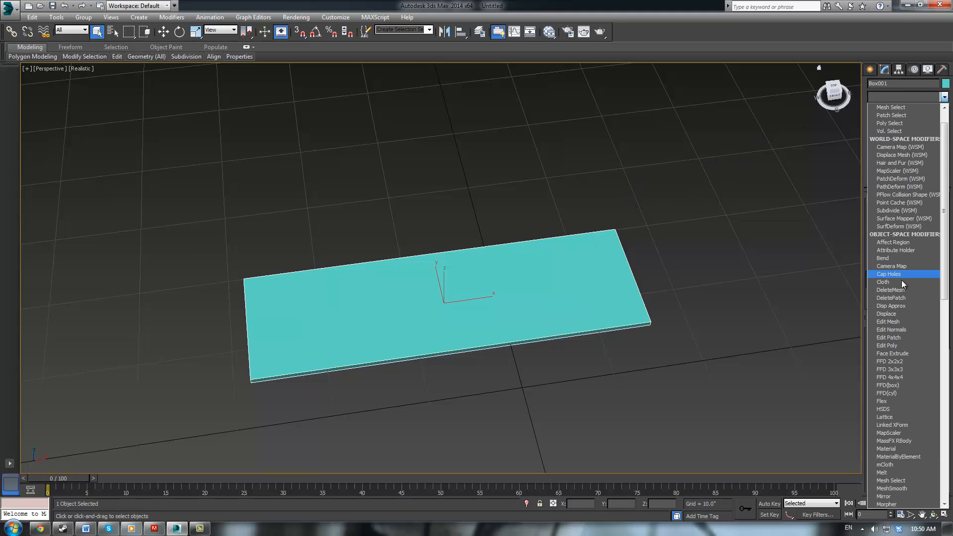
{"action": "left_click", "coordinate": [796, 290]}
Step: Select the board's four long edges and connect them with one edge loop across the middle
{"action": "middle_click_drag", "start_coordinate": [639, 233], "coordinate": [683, 183]}
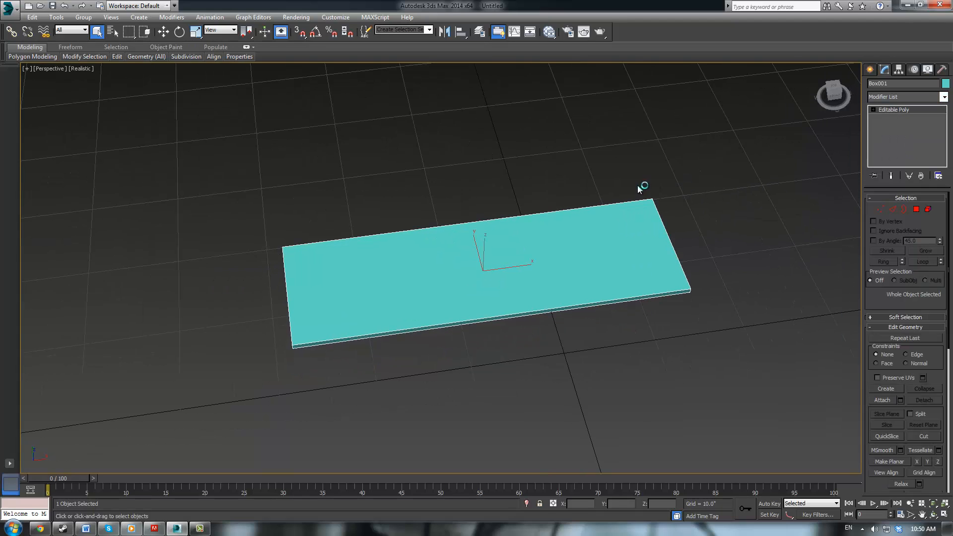
{"action": "left_click", "coordinate": [898, 209]}
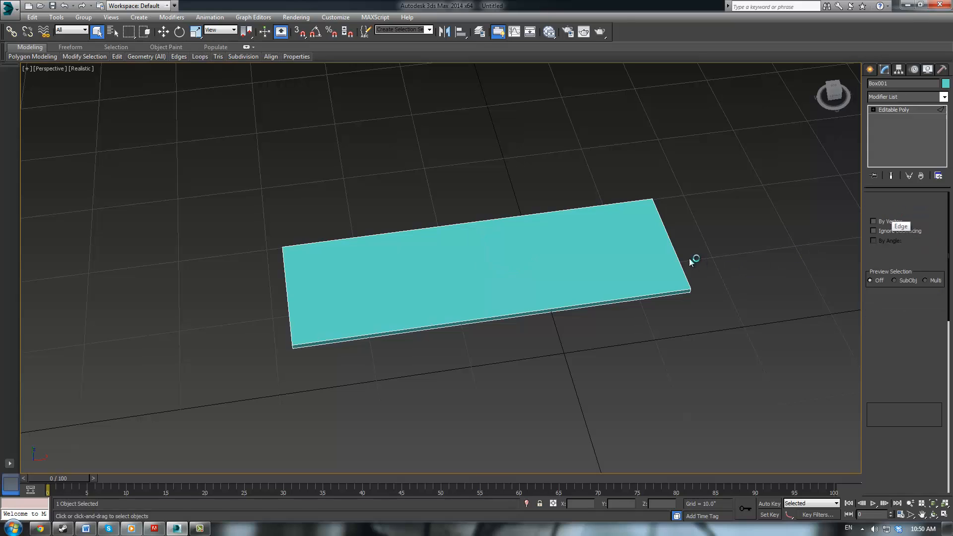
{"action": "left_click_drag", "start_coordinate": [469, 360], "coordinate": [494, 353]}
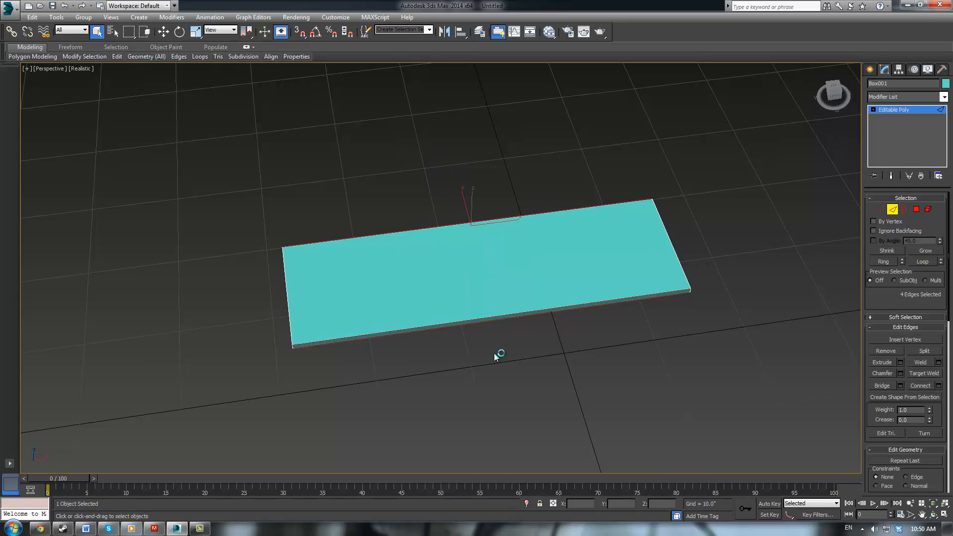
{"action": "left_click", "coordinate": [920, 386]}
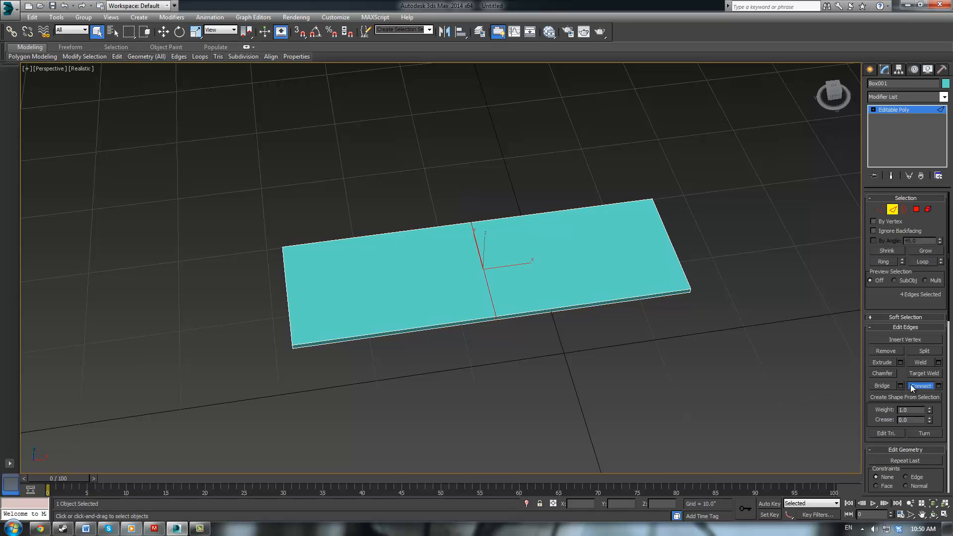
Step: Move the two middle vertices of the front edge slightly outward in the Top view, to about Y 4.87 inches, and deselect them
{"action": "middle_click_drag", "start_coordinate": [544, 304], "coordinate": [534, 345]}
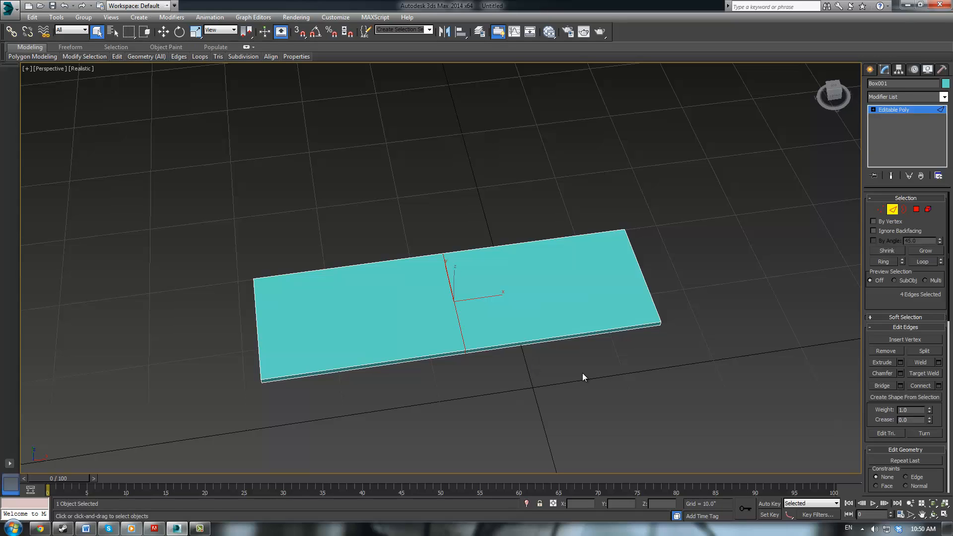
{"action": "key", "text": "1"}
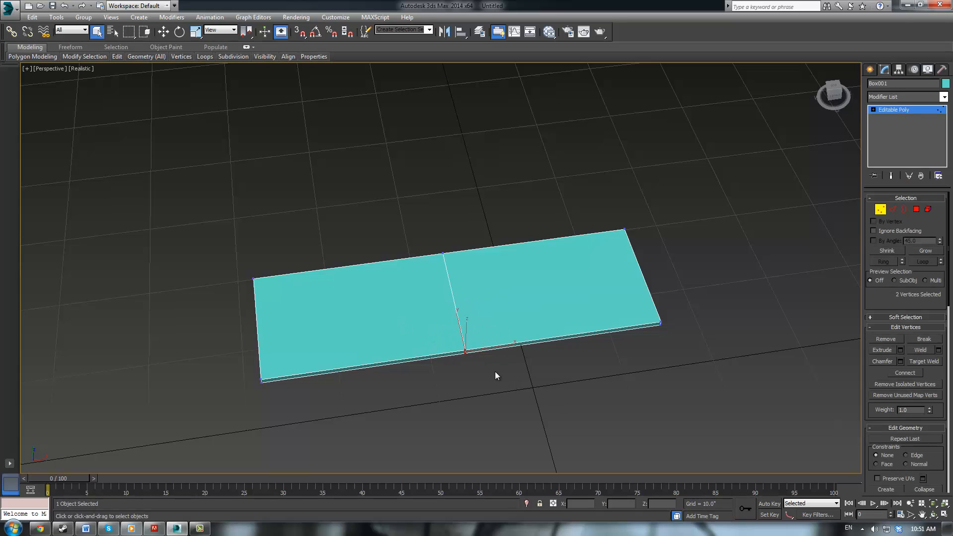
{"action": "key", "text": "alt+w"}
{"action": "middle_click_drag", "start_coordinate": [224, 199], "coordinate": [229, 182]}
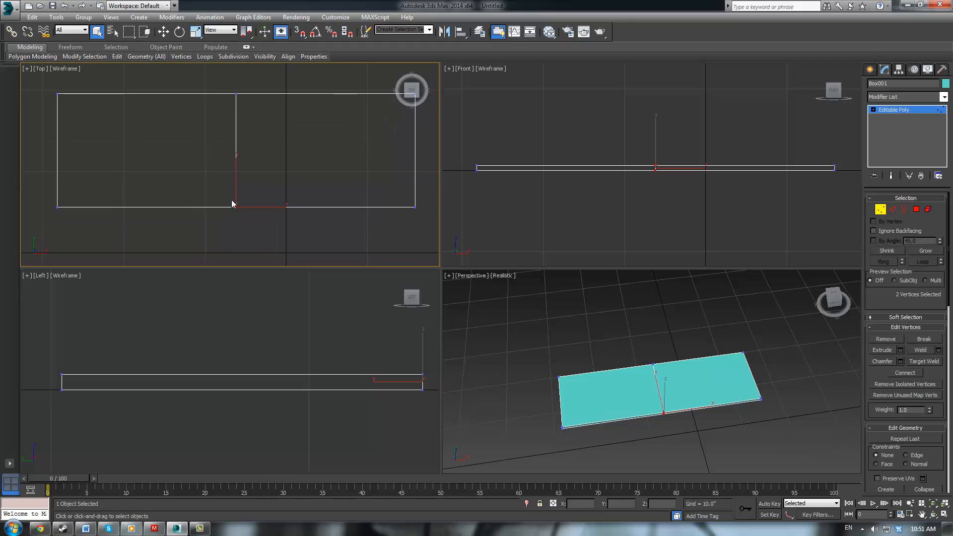
{"action": "key", "text": "w"}
{"action": "left_click_drag", "start_coordinate": [237, 184], "coordinate": [239, 193]}
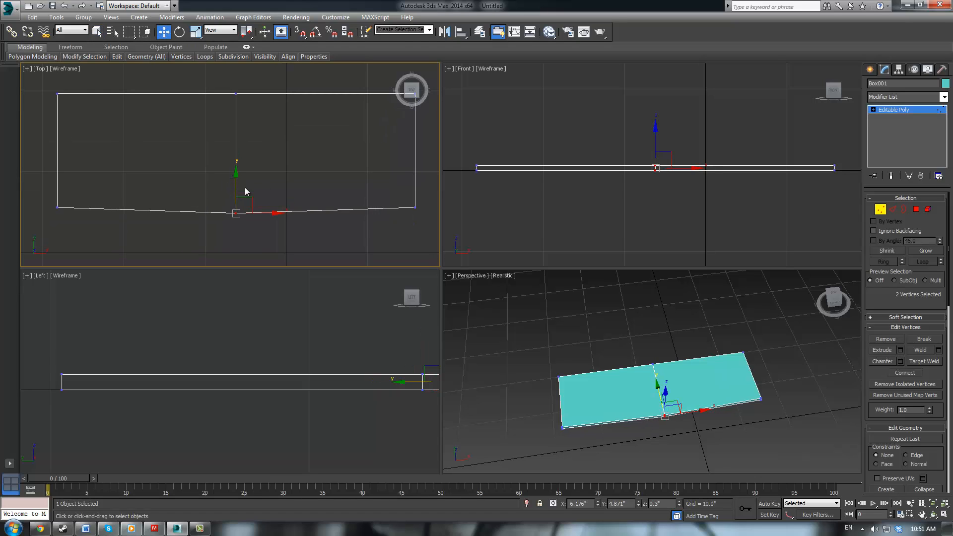
{"action": "scroll", "coordinate": [302, 183], "scroll_direction": "down", "scroll_amount": 2}
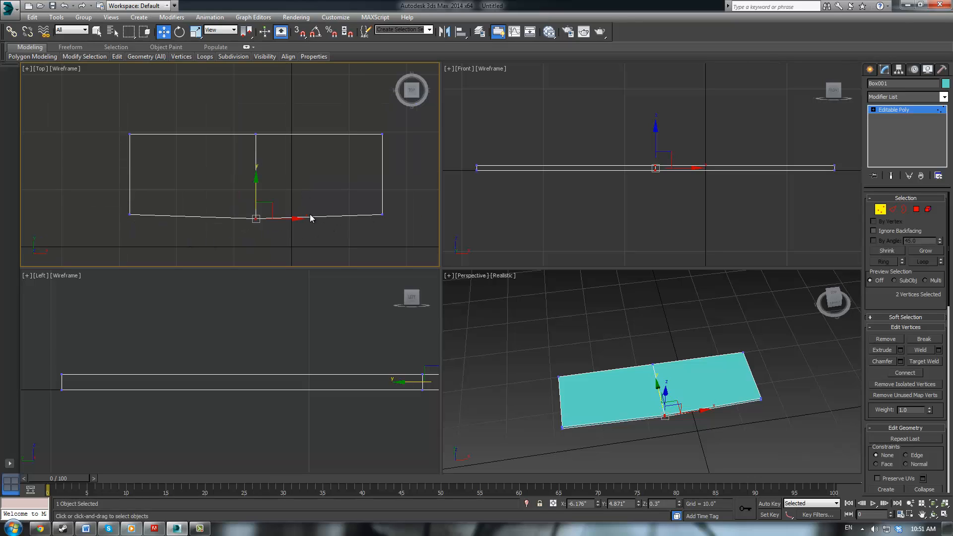
{"action": "left_click_drag", "start_coordinate": [216, 246], "coordinate": [217, 246]}
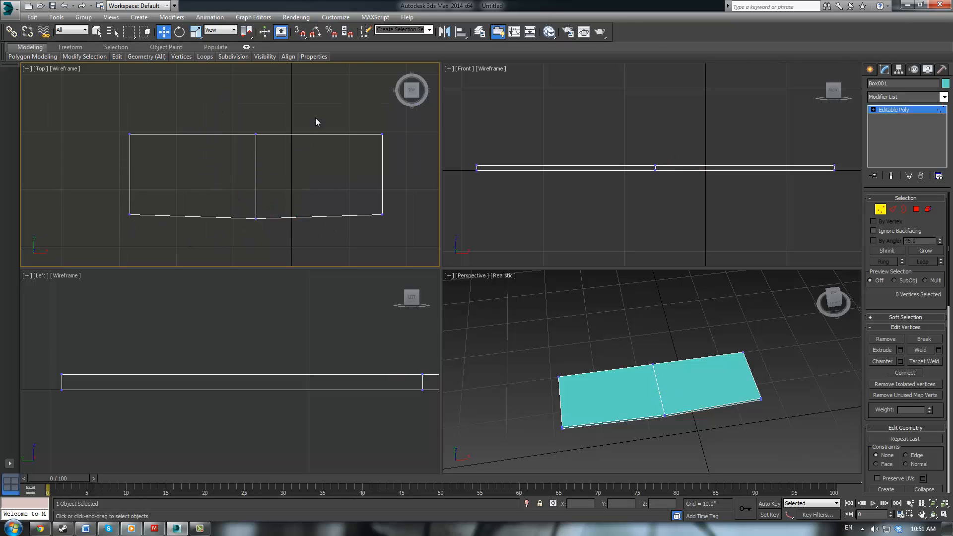
Step: Select the four long edges of the board's left half and preview a one-segment edge connection
{"action": "key", "text": "2"}
{"action": "left_click_drag", "start_coordinate": [207, 76], "coordinate": [221, 237]}
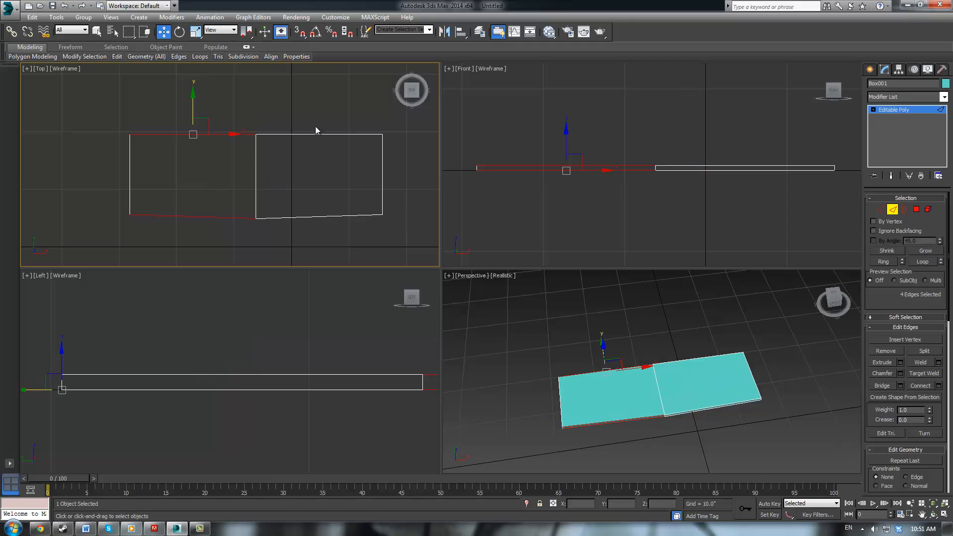
{"action": "left_click", "coordinate": [940, 386]}
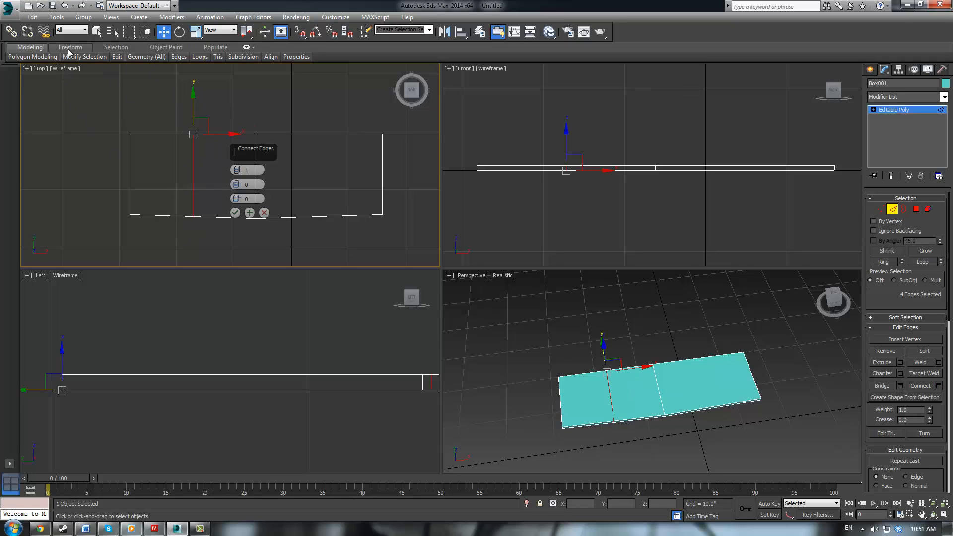
Step: Try painting an edge connection across the board's left half with Paint Connect, and undo the painted edges
{"action": "left_click", "coordinate": [246, 48]}
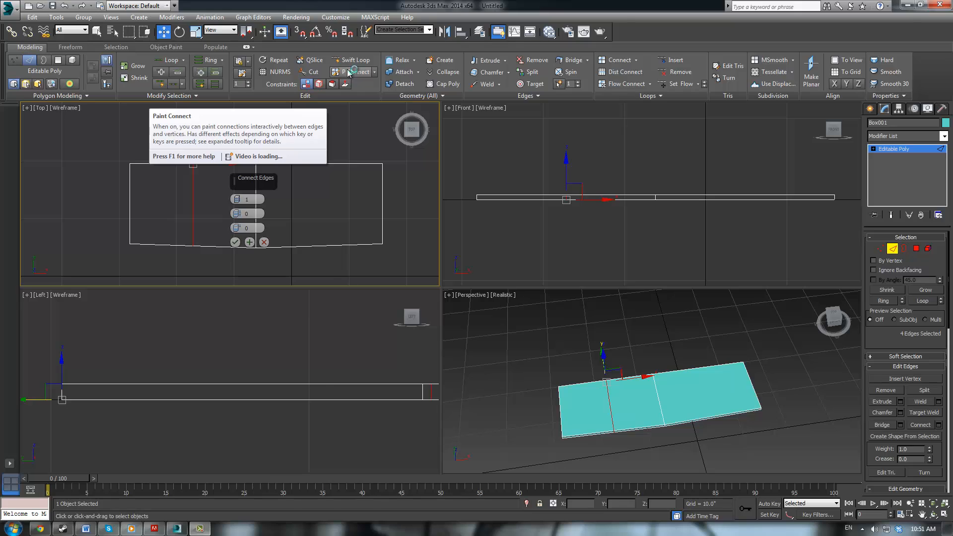
{"action": "left_click", "coordinate": [375, 73]}
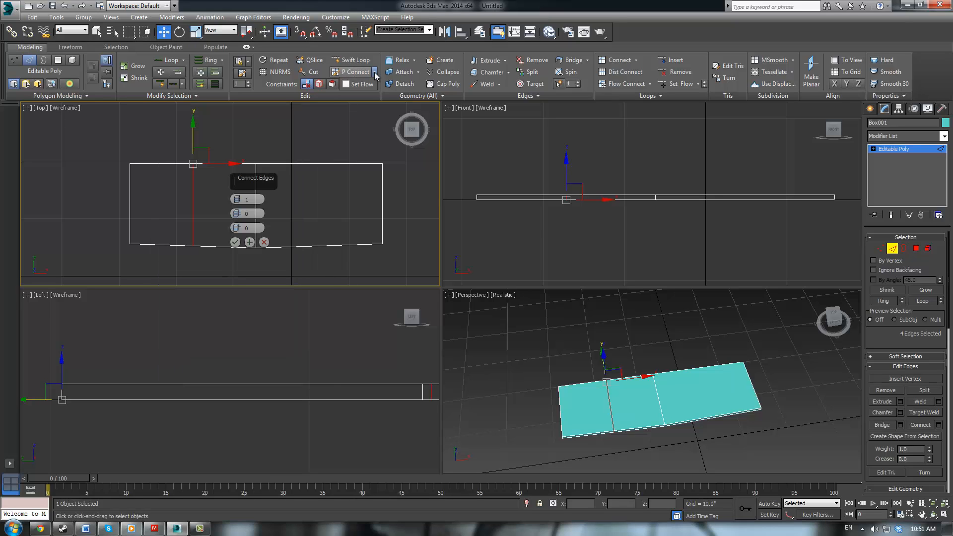
{"action": "left_click", "coordinate": [359, 73]}
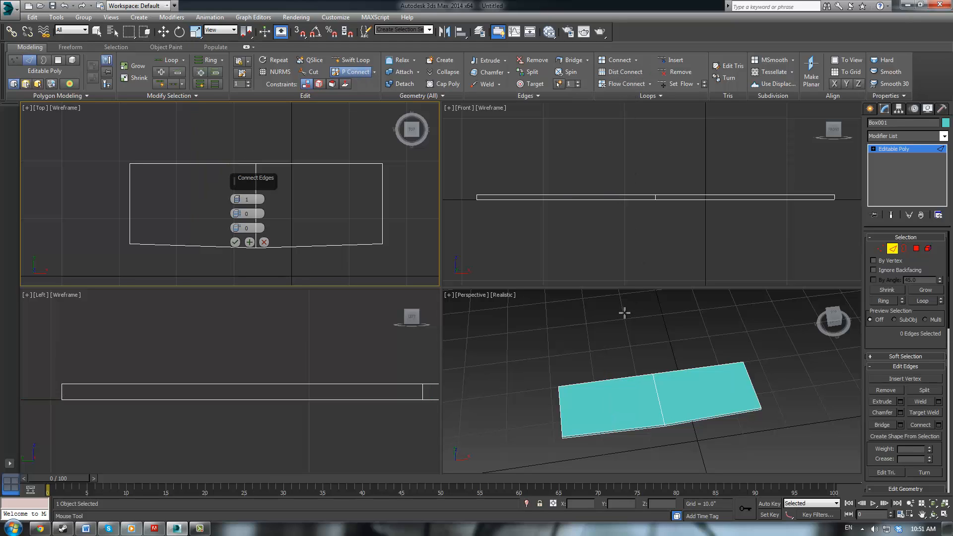
{"action": "left_click_drag", "start_coordinate": [616, 361], "coordinate": [624, 441]}
{"action": "middle_click_drag", "start_coordinate": [602, 334], "coordinate": [527, 300]}
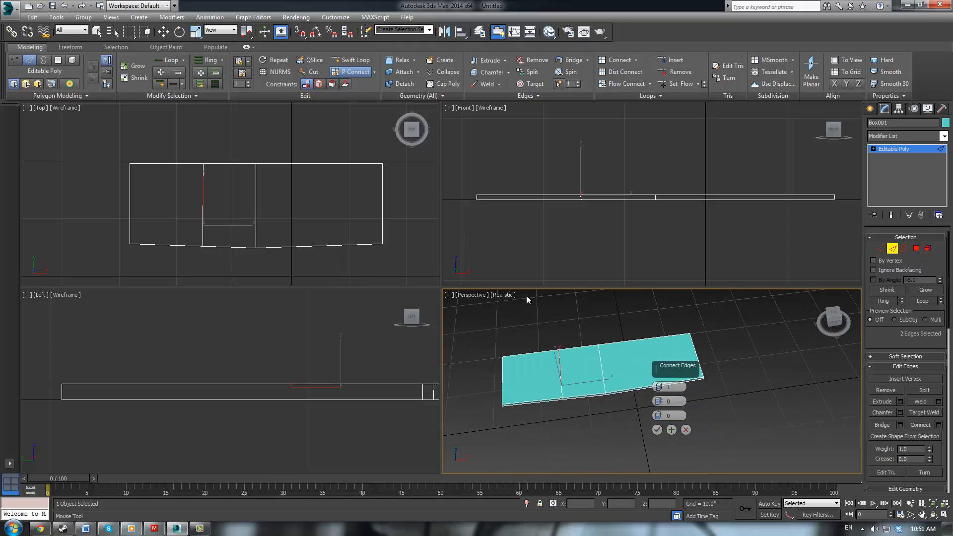
{"action": "middle_click_drag", "start_coordinate": [286, 197], "coordinate": [318, 203]}
{"action": "key", "text": "ctrl+z"}
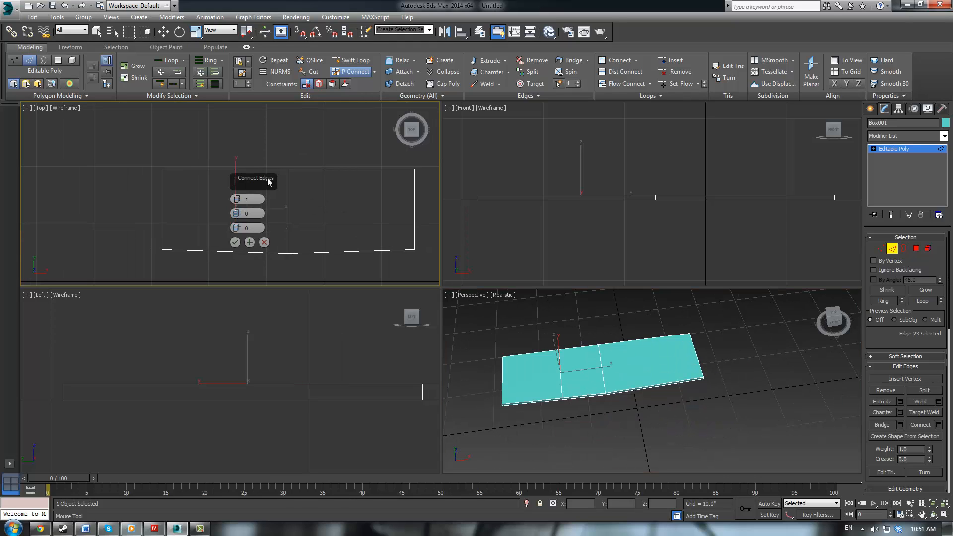
{"action": "key", "text": "ctrl+z"}
Step: Leave Paint Connect, cancel the pending edge connection on the left half and clear the edge selection
{"action": "right_click", "coordinate": [212, 136]}
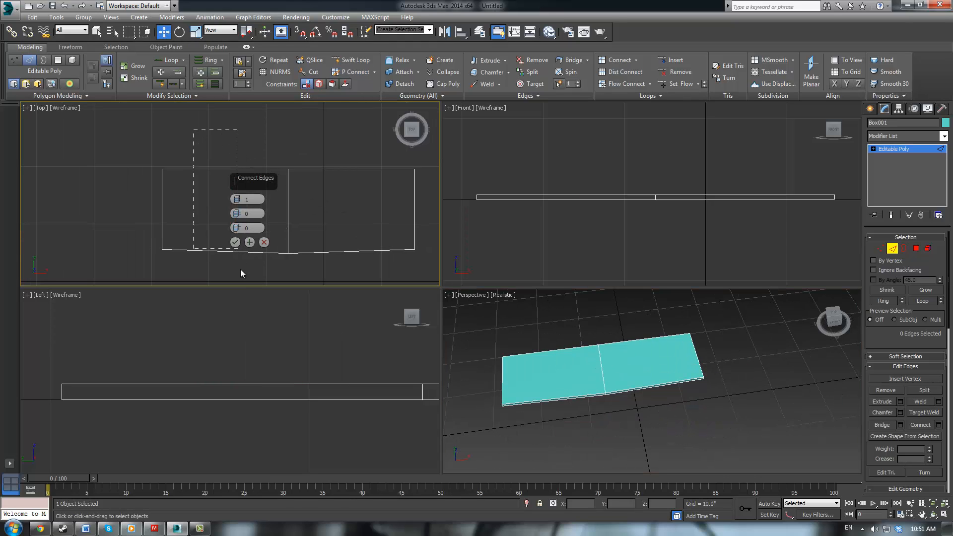
{"action": "left_click_drag", "start_coordinate": [242, 273], "coordinate": [262, 268]}
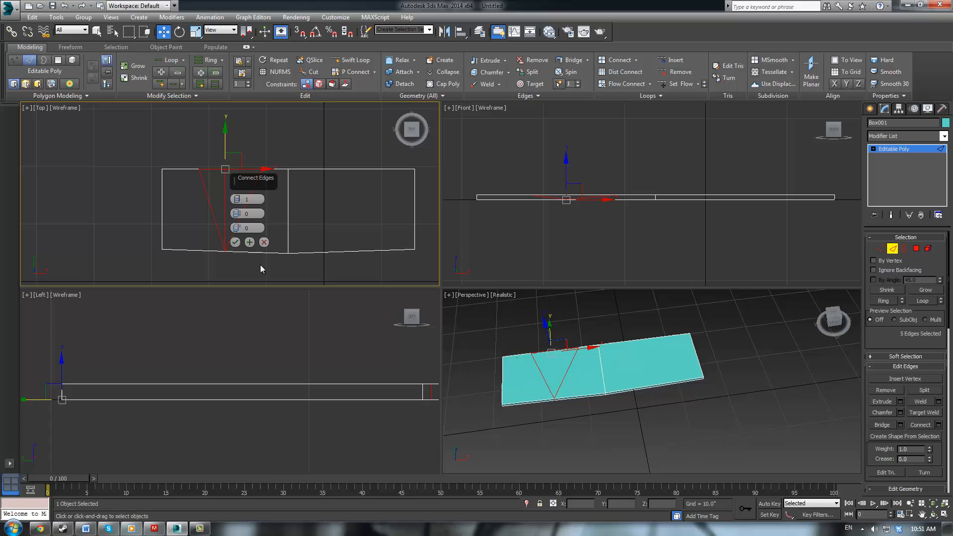
{"action": "left_click", "coordinate": [285, 179]}
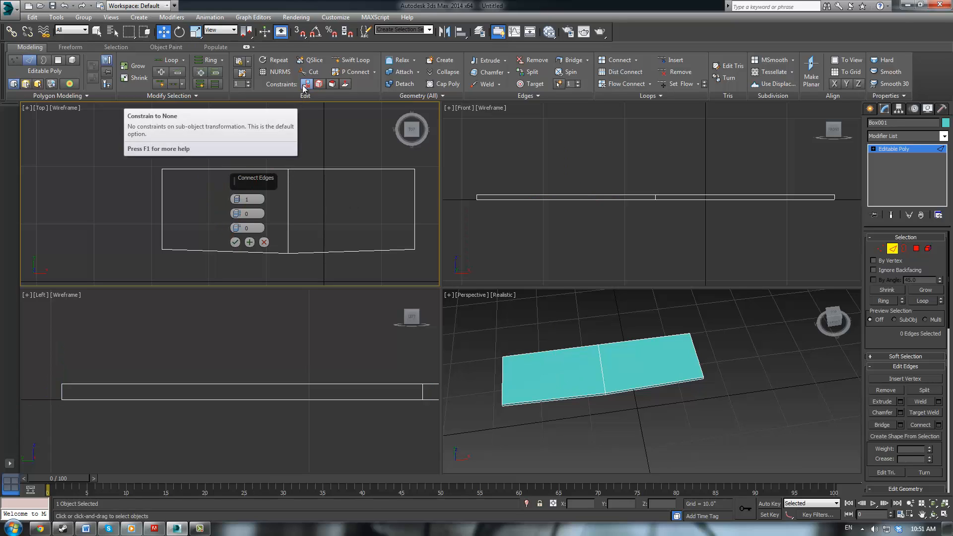
{"action": "left_click_drag", "start_coordinate": [231, 282], "coordinate": [230, 282]}
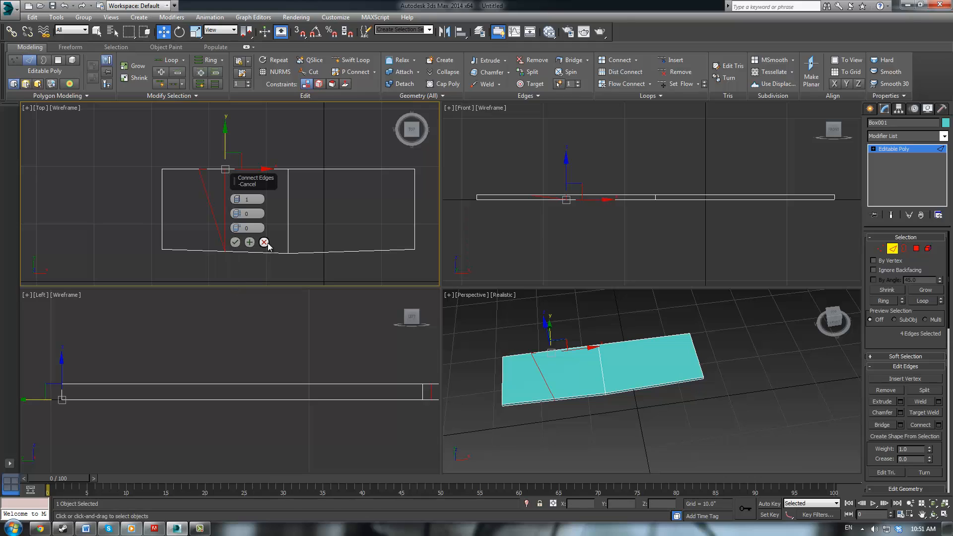
{"action": "left_click", "coordinate": [264, 242]}
{"action": "left_click", "coordinate": [302, 140]}
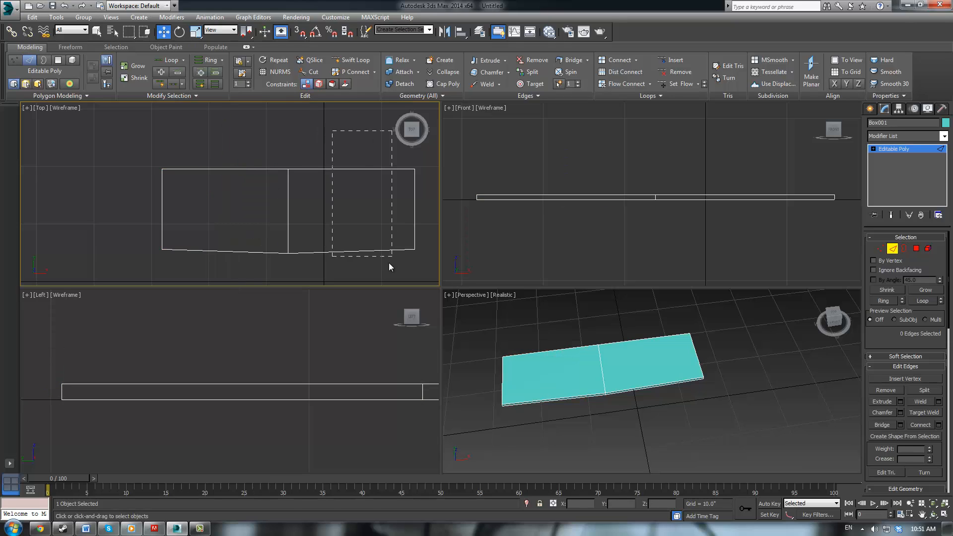
Step: Try Flow Connect on the long edges of the board's right and left halves, and undo both connections
{"action": "left_click_drag", "start_coordinate": [389, 267], "coordinate": [386, 265]}
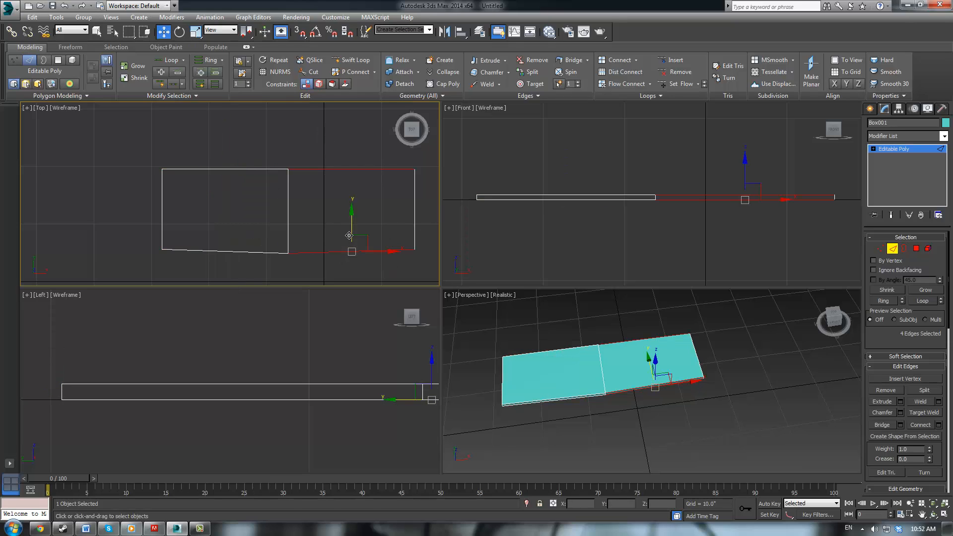
{"action": "left_click", "coordinate": [677, 84]}
{"action": "left_click_drag", "start_coordinate": [227, 143], "coordinate": [233, 271]}
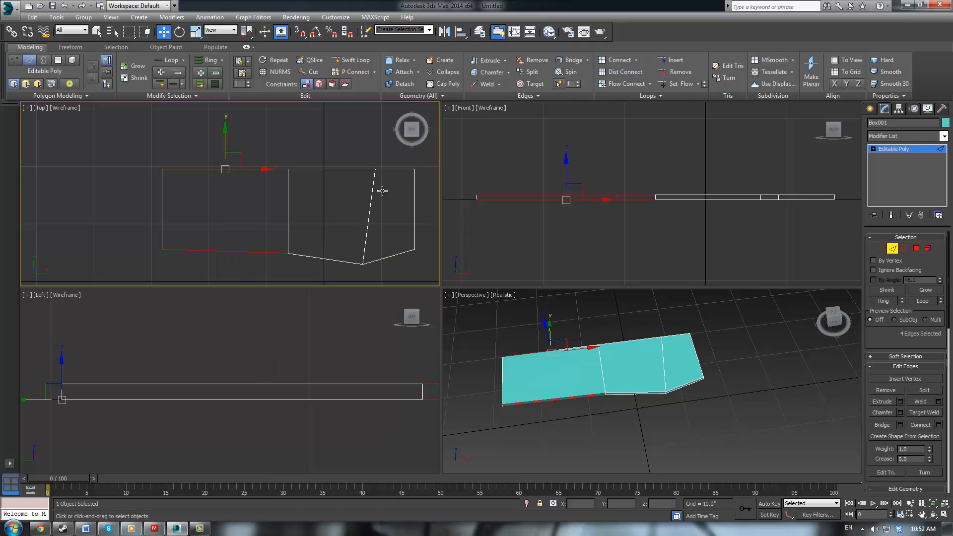
{"action": "left_click", "coordinate": [622, 89]}
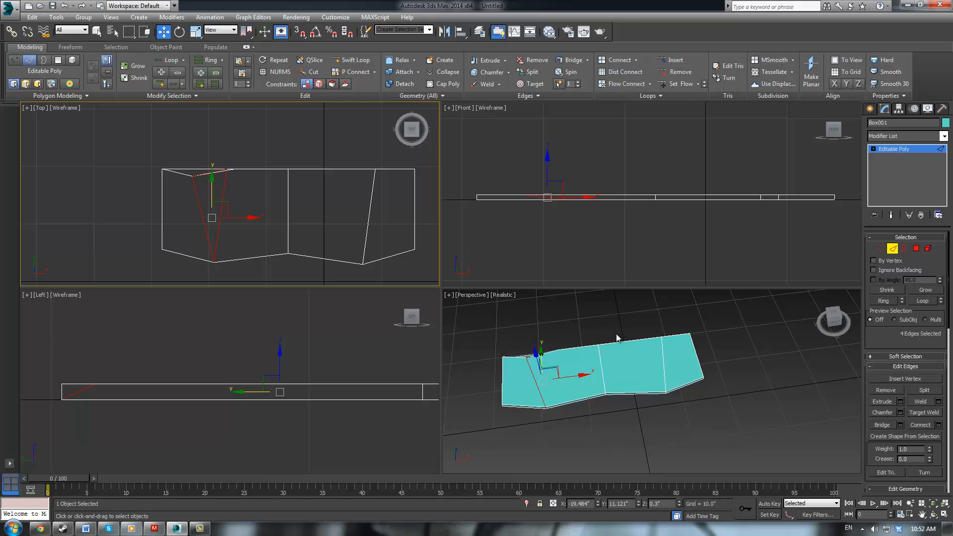
{"action": "key", "text": "ctrl+z"}
{"action": "key", "text": "ctrl+z"}
{"action": "key", "text": "ctrl+z"}
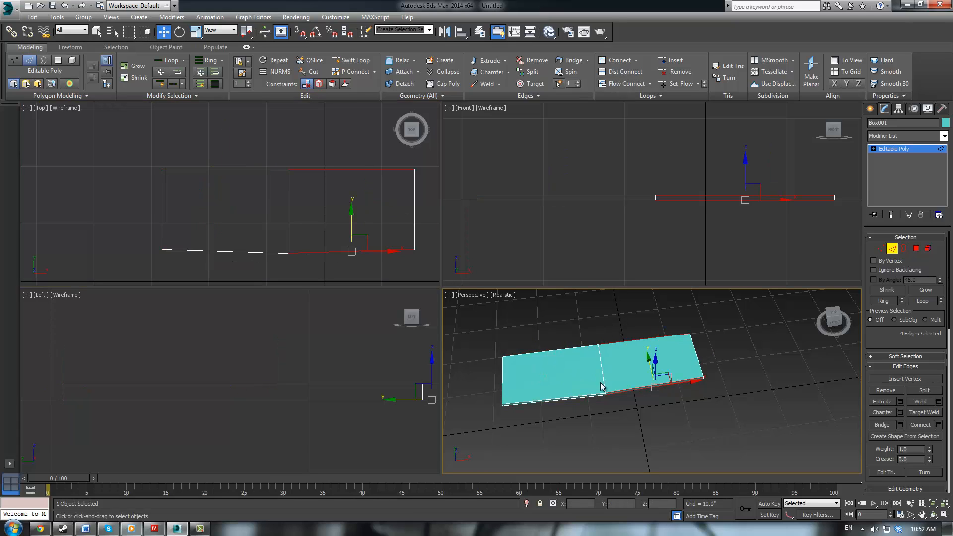
{"action": "right_click", "coordinate": [692, 417]}
{"action": "left_click", "coordinate": [564, 415]}
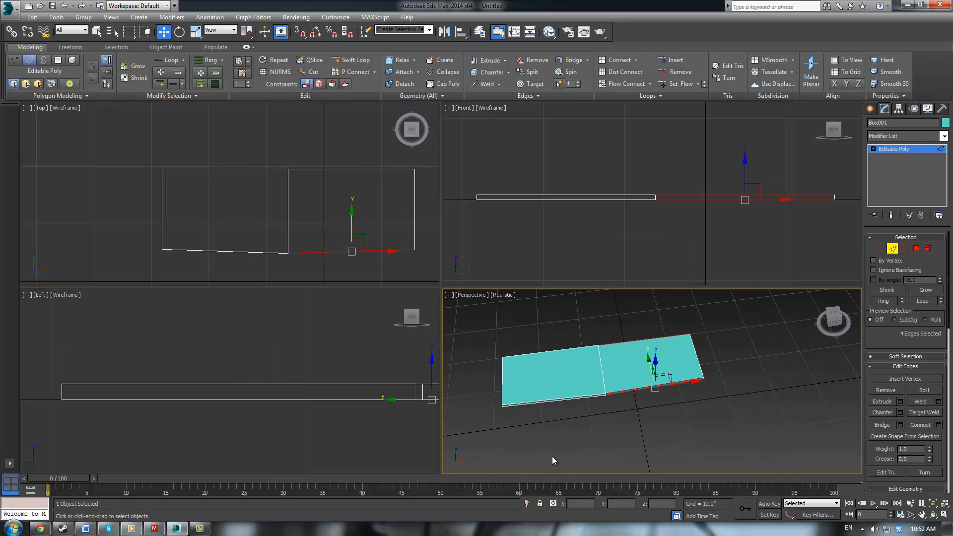
Step: Maximize the Perspective view and remove the stray vertex from the upper back edge of the board's left half
{"action": "key", "text": "alt+w"}
{"action": "middle_click_drag", "start_coordinate": [545, 355], "coordinate": [308, 166], "text": "alt"}
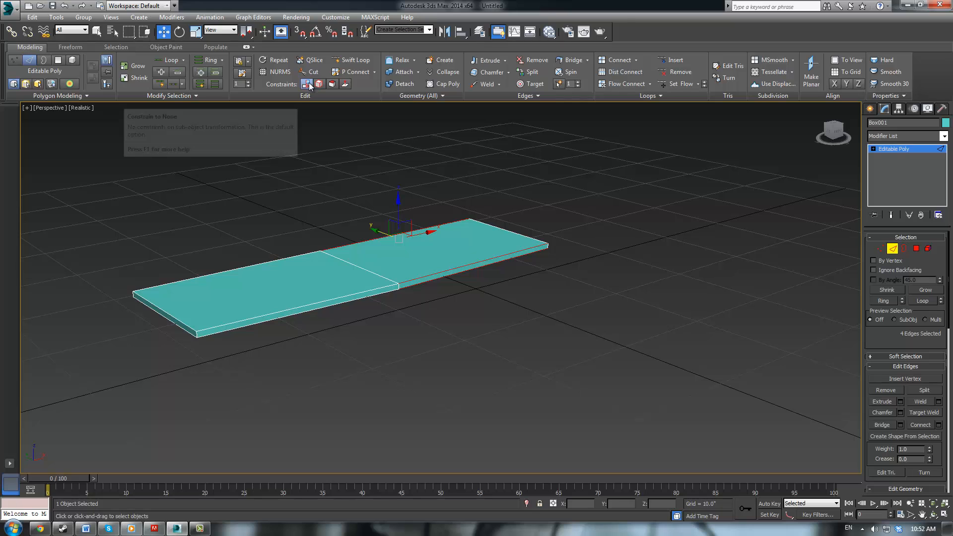
{"action": "middle_click_drag", "start_coordinate": [397, 233], "coordinate": [400, 261], "text": "alt"}
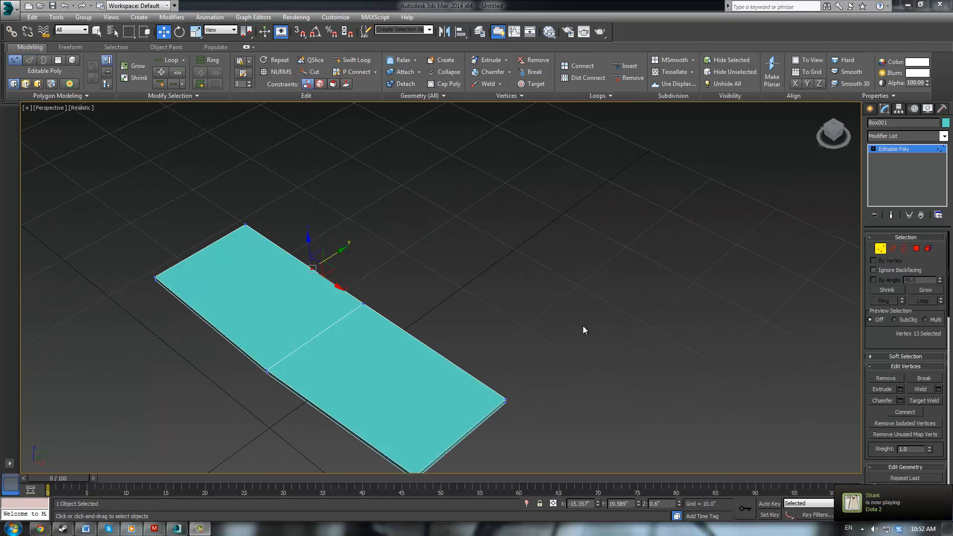
{"action": "middle_click_drag", "start_coordinate": [583, 330], "coordinate": [474, 313], "text": "alt"}
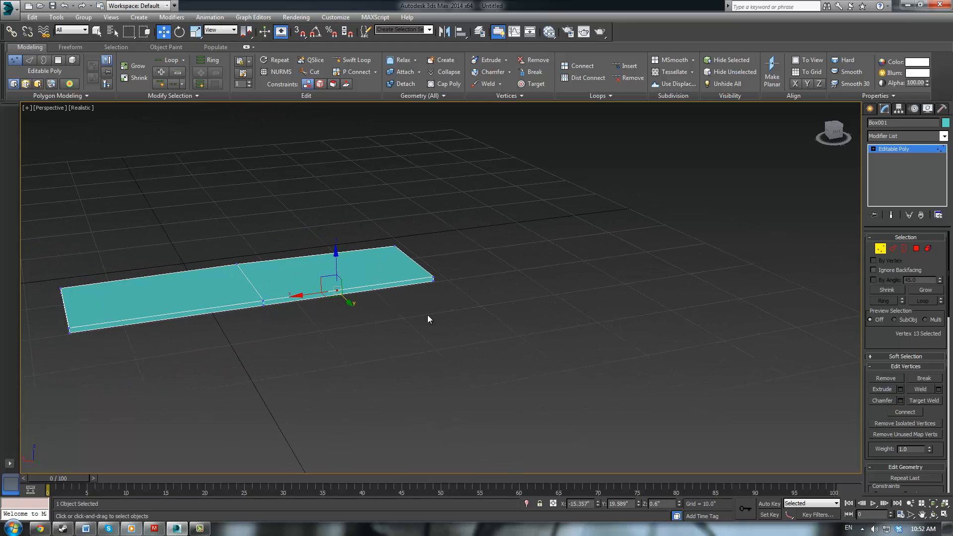
{"action": "left_click", "coordinate": [890, 381]}
Step: Try Flow Connect on the long edges of the left half in the maximized Perspective view
{"action": "key", "text": "2"}
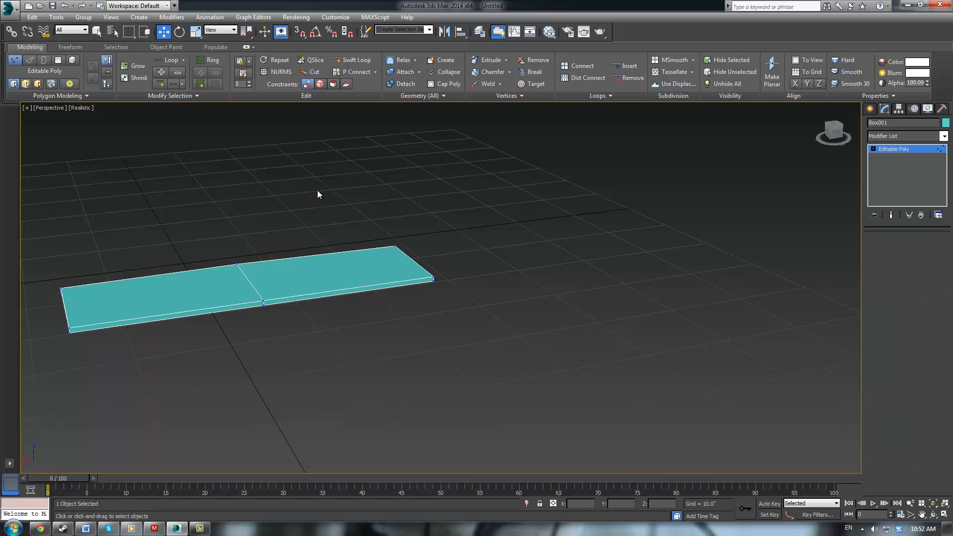
{"action": "left_click_drag", "start_coordinate": [317, 190], "coordinate": [371, 333]}
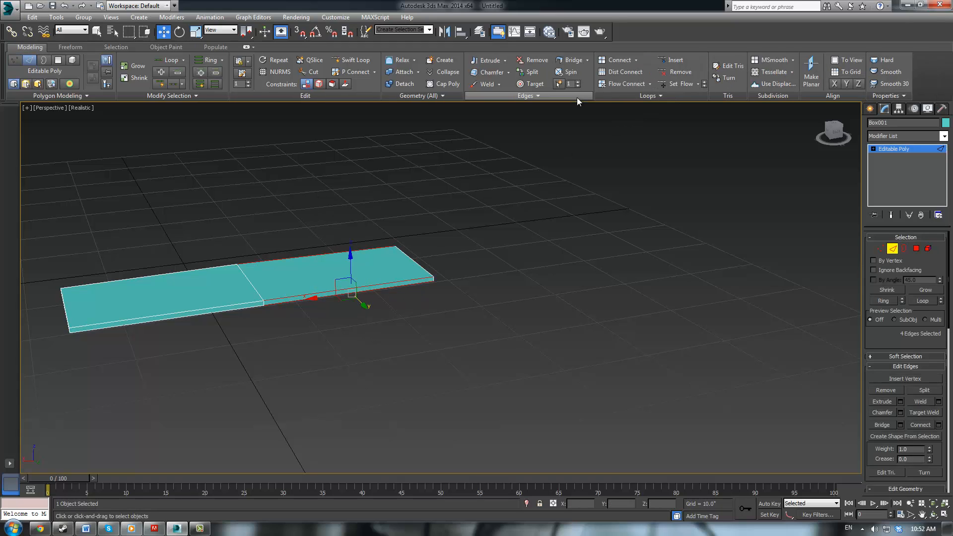
{"action": "left_click", "coordinate": [609, 84]}
{"action": "middle_click_drag", "start_coordinate": [436, 264], "coordinate": [488, 247]}
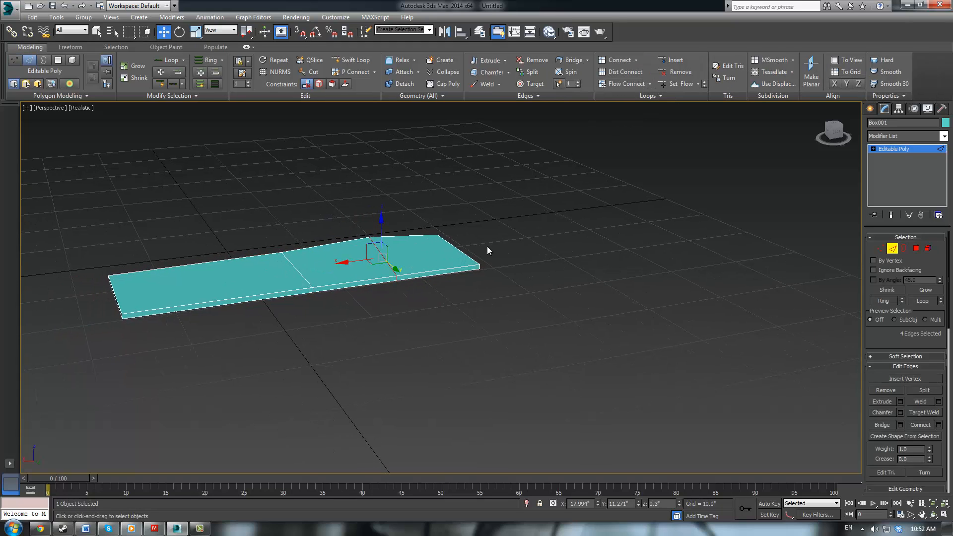
{"action": "middle_click_drag", "start_coordinate": [421, 258], "coordinate": [558, 276], "text": "alt"}
Step: Show the board in wireframe in the Perspective view
{"action": "key", "text": "1"}
{"action": "middle_click_drag", "start_coordinate": [478, 370], "coordinate": [476, 302], "text": "alt"}
{"action": "key", "text": "F1"}
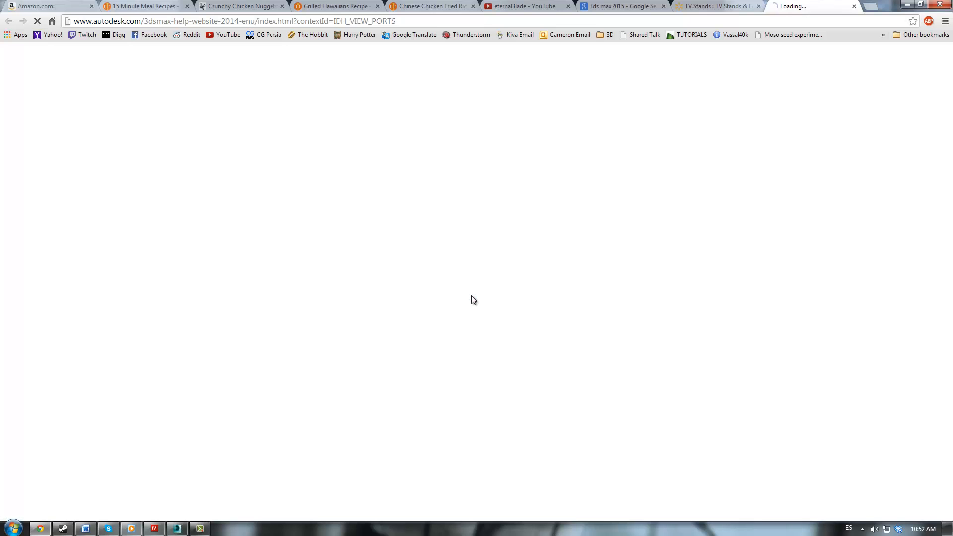
{"action": "left_click", "coordinate": [908, 4]}
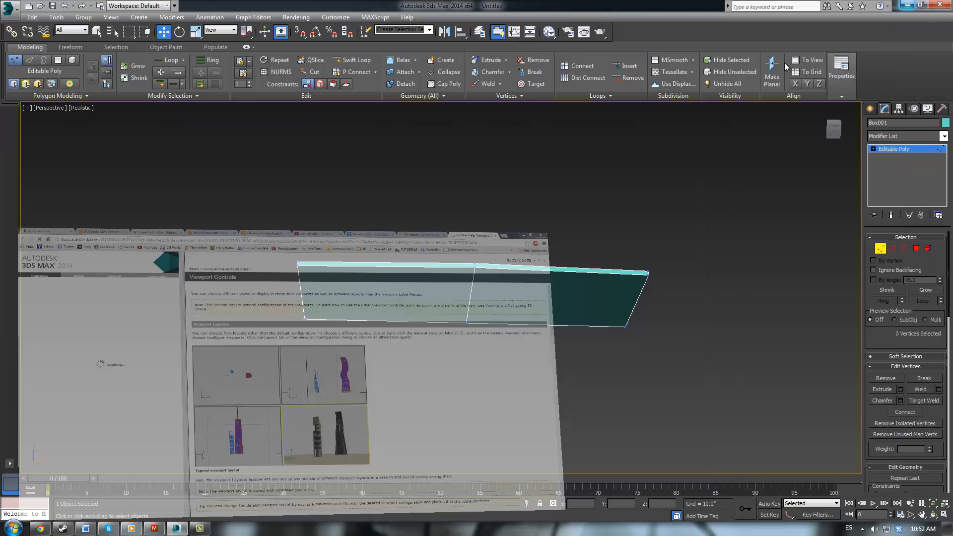
{"action": "middle_click_drag", "start_coordinate": [469, 250], "coordinate": [499, 242], "text": "alt"}
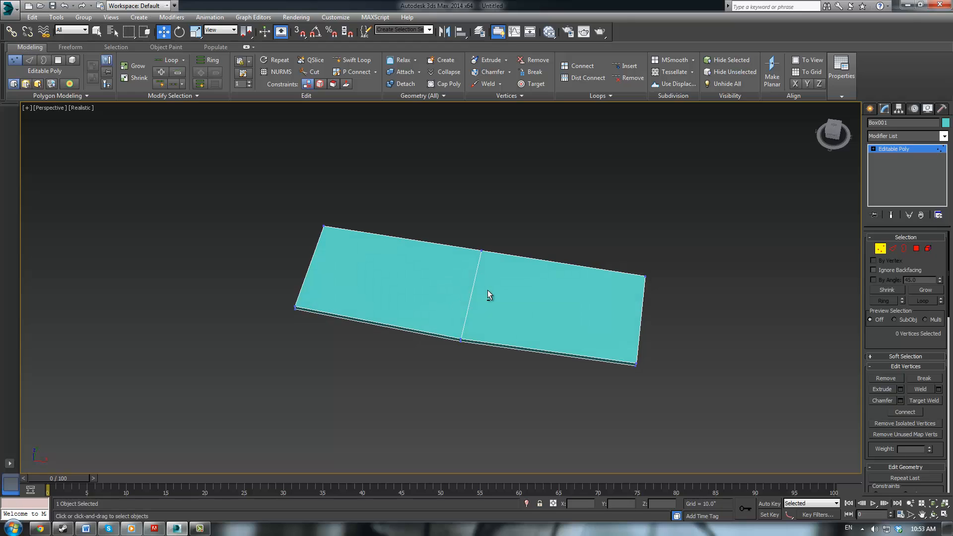
{"action": "key", "text": "F3"}
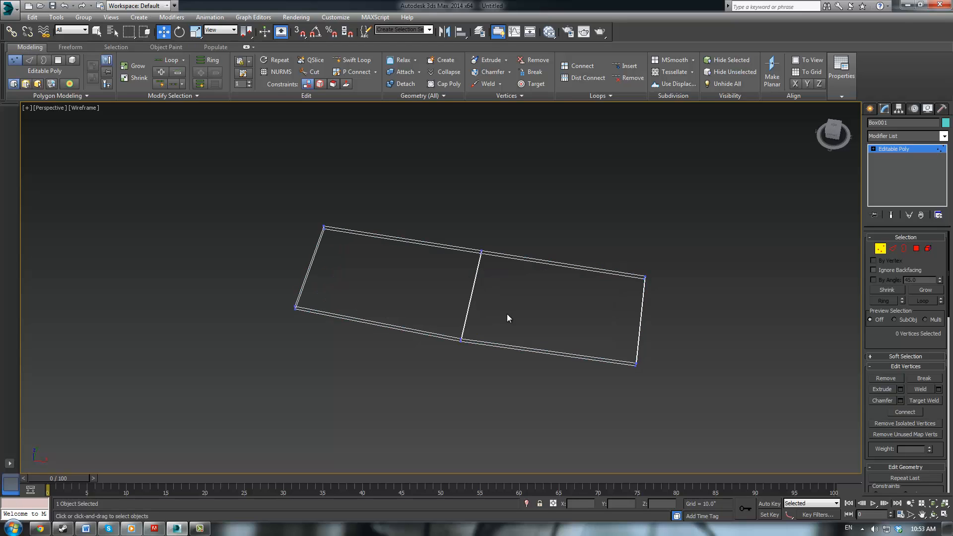
{"action": "middle_click_drag", "start_coordinate": [507, 314], "coordinate": [410, 245], "text": "alt"}
Step: Select the four long edges of the board's left half in edge mode
{"action": "key", "text": "2"}
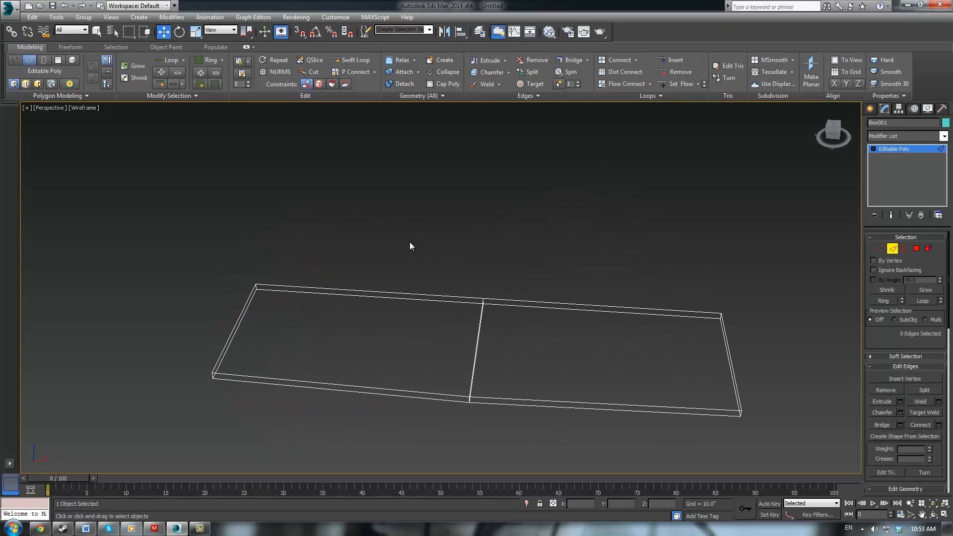
{"action": "left_click_drag", "start_coordinate": [361, 443], "coordinate": [360, 442]}
{"action": "mouse_move", "coordinate": [367, 302]}
{"action": "left_mouse_down"}
{"action": "mouse_move", "coordinate": [407, 300]}
{"action": "mouse_move", "coordinate": [325, 300]}
{"action": "mouse_move", "coordinate": [350, 299]}
{"action": "left_mouse_up"}
{"action": "right_click", "coordinate": [350, 299]}
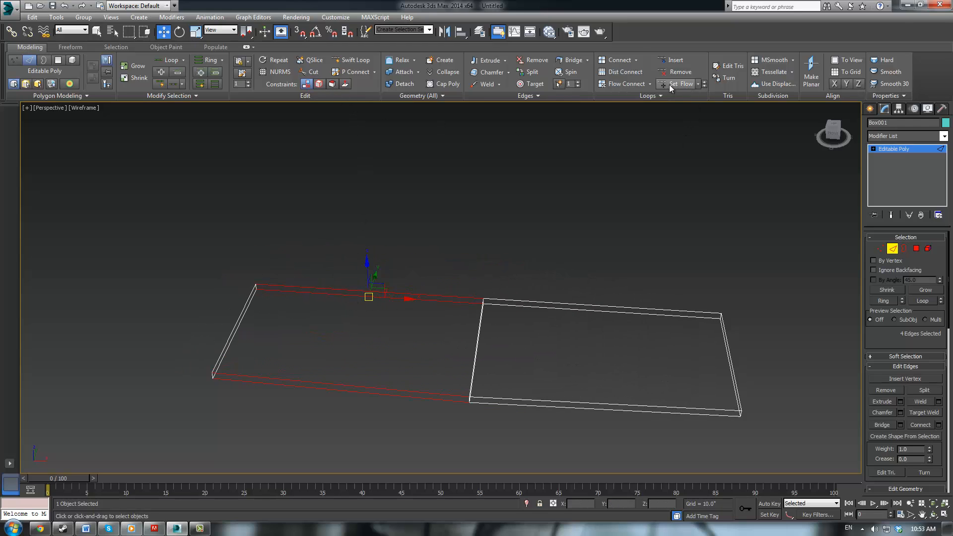
Step: Try Flow Connect on the selected left-half edges and undo it
{"action": "left_click", "coordinate": [612, 87]}
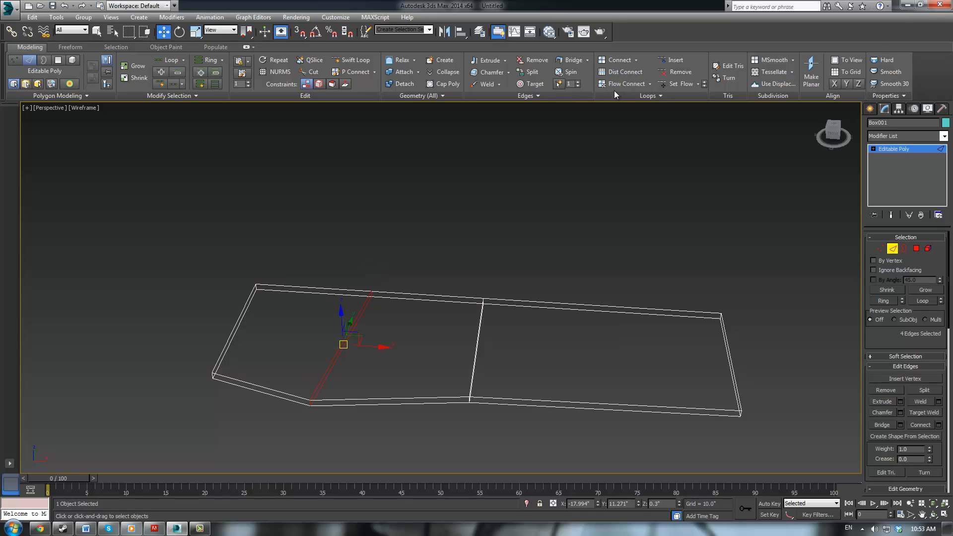
{"action": "key", "text": "ctrl+z"}
{"action": "middle_click_drag", "start_coordinate": [468, 298], "coordinate": [475, 321], "text": "alt"}
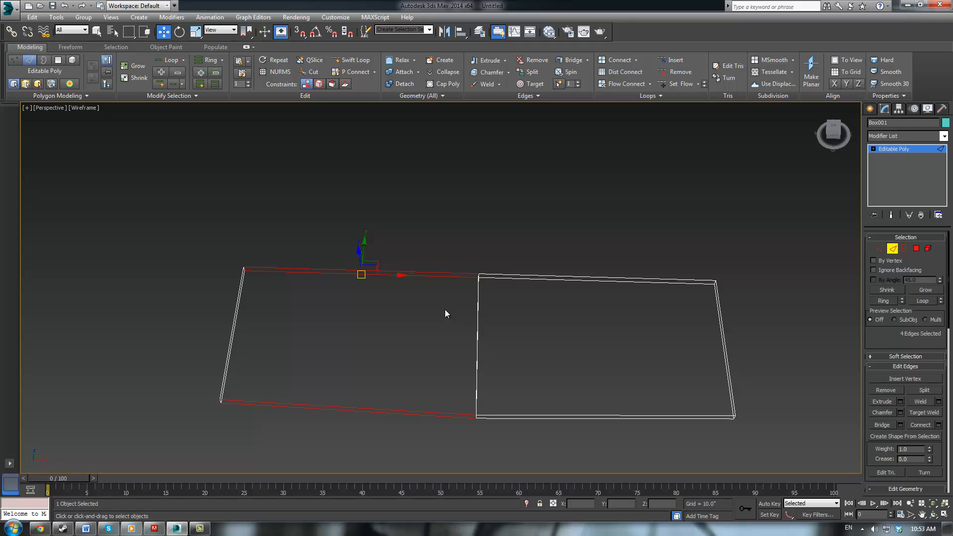
Step: Connect the selected left-half edges with one straight loop, and select and connect the right half's long edges the same way
{"action": "left_click", "coordinate": [918, 425]}
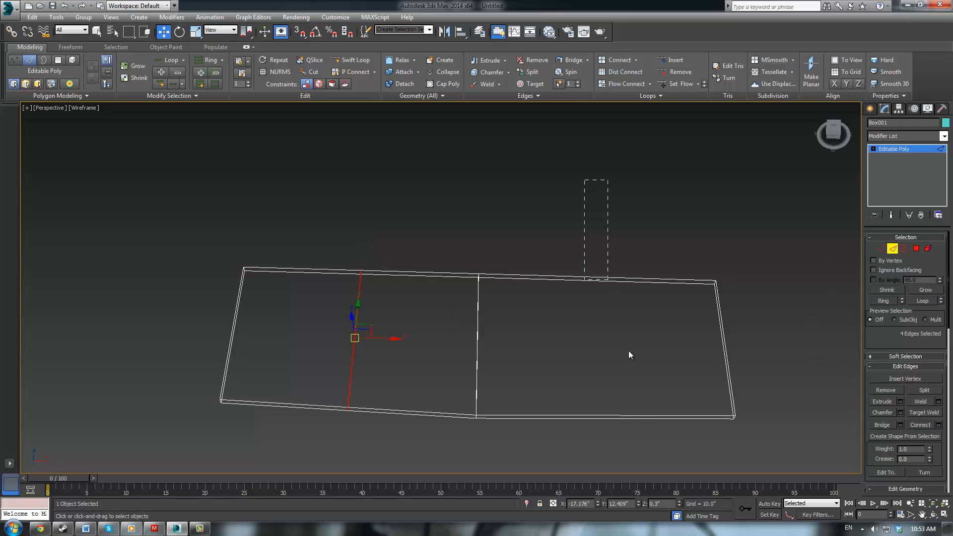
{"action": "left_click_drag", "start_coordinate": [629, 350], "coordinate": [637, 441]}
{"action": "left_click", "coordinate": [919, 426]}
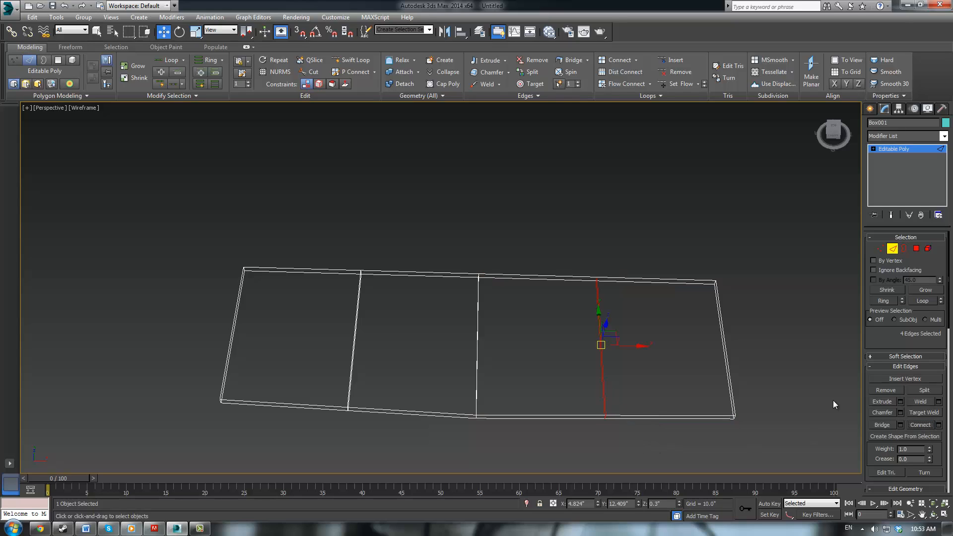
Step: Move the four front-edge vertices on the two quarter loops outward about 0.184 inches in the Top view
{"action": "key", "text": "t"}
{"action": "scroll", "coordinate": [464, 262], "scroll_direction": "up", "scroll_amount": 5}
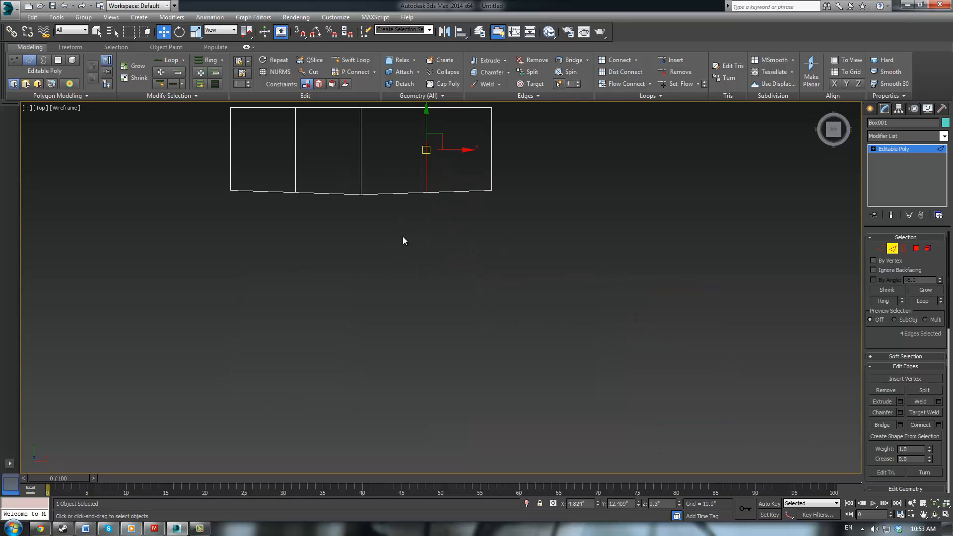
{"action": "middle_click_drag", "start_coordinate": [405, 238], "coordinate": [491, 342]}
{"action": "scroll", "coordinate": [490, 343], "scroll_direction": "up", "scroll_amount": 2}
{"action": "key", "text": "1"}
{"action": "left_click_drag", "start_coordinate": [270, 191], "coordinate": [383, 210]}
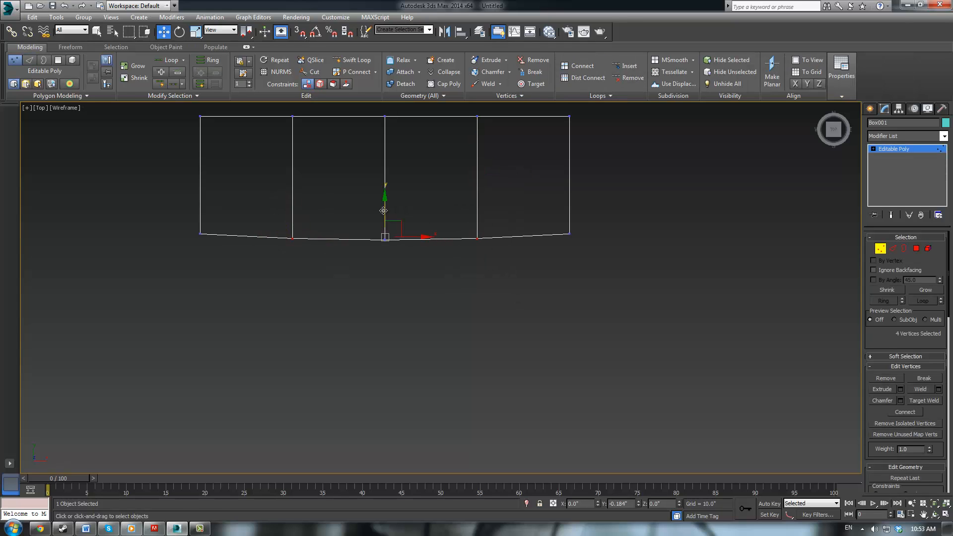
Step: Select the four short vertical edges at the board's corners in edge mode
{"action": "left_click", "coordinate": [518, 289]}
{"action": "mouse_move", "coordinate": [518, 289]}
{"action": "middle_mouse_down"}
{"action": "mouse_move", "coordinate": [516, 309]}
{"action": "mouse_move", "coordinate": [492, 258]}
{"action": "mouse_move", "coordinate": [480, 310]}
{"action": "middle_mouse_up"}
{"action": "key", "text": "F3"}
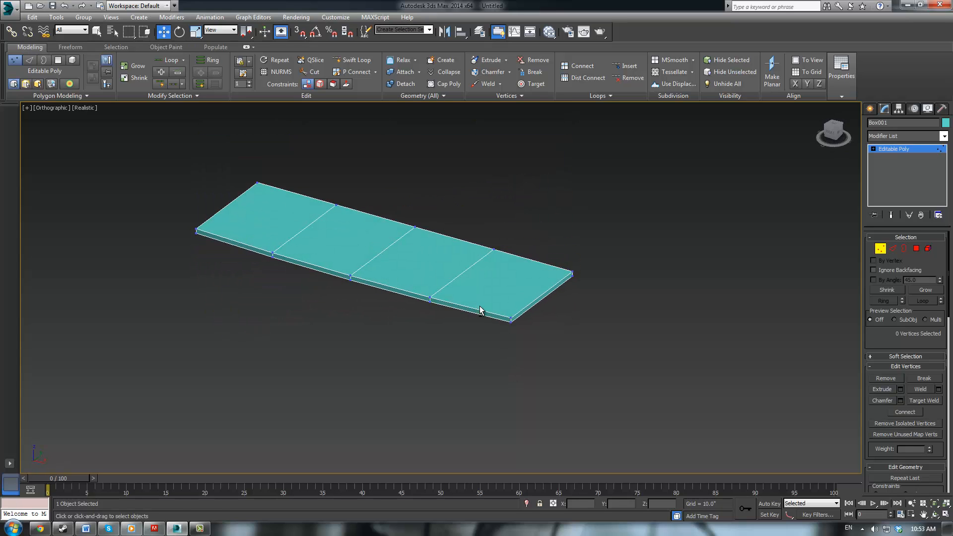
{"action": "scroll", "coordinate": [479, 309], "scroll_direction": "up", "scroll_amount": 5}
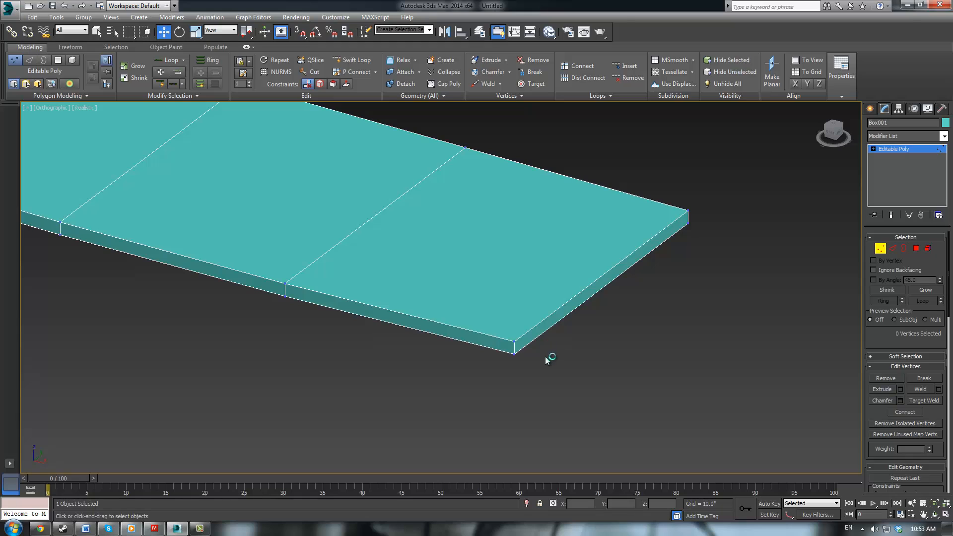
{"action": "key", "text": "2"}
{"action": "left_click", "coordinate": [516, 346]}
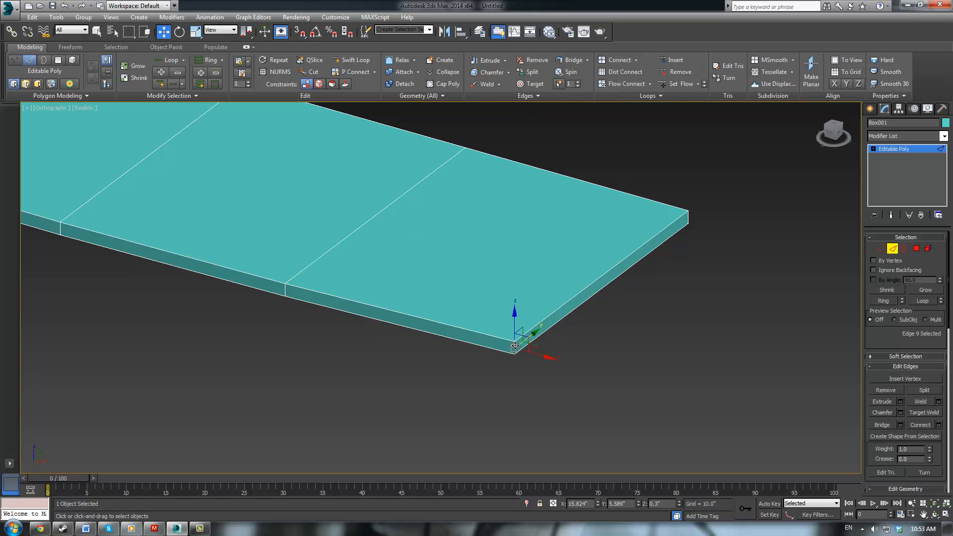
{"action": "left_click", "coordinate": [689, 216], "text": "ctrl"}
{"action": "middle_click_drag", "start_coordinate": [591, 268], "coordinate": [646, 270]}
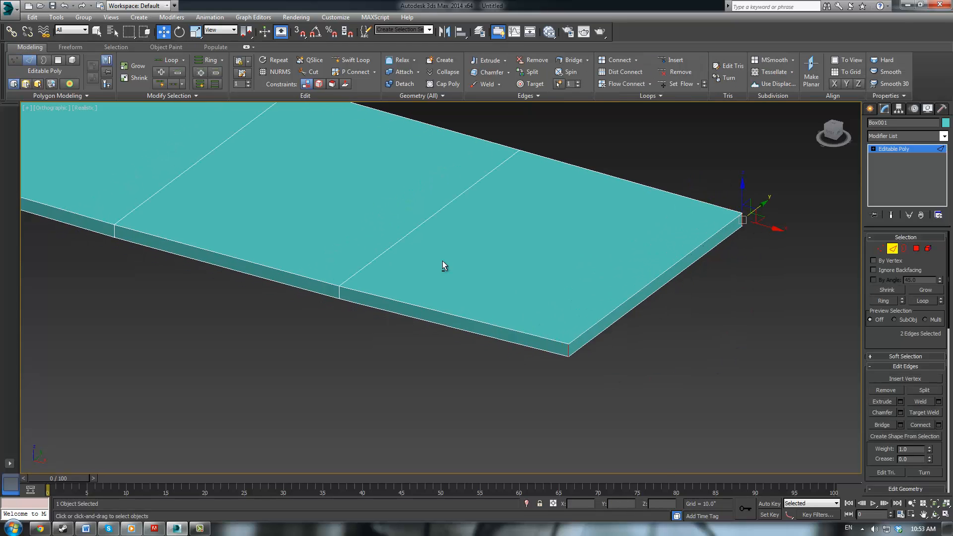
{"action": "middle_click_drag", "start_coordinate": [443, 262], "coordinate": [520, 247], "text": "alt"}
{"action": "scroll", "coordinate": [536, 258], "scroll_direction": "down", "scroll_amount": 3}
{"action": "scroll", "coordinate": [519, 247], "scroll_direction": "up", "scroll_amount": 2}
{"action": "left_click", "coordinate": [385, 289], "text": "ctrl"}
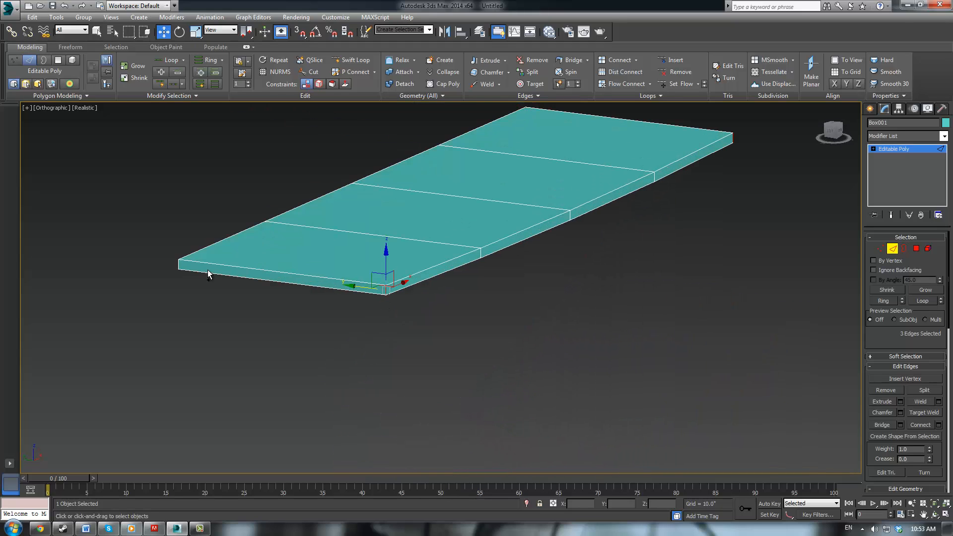
{"action": "left_click", "coordinate": [177, 265], "text": "ctrl"}
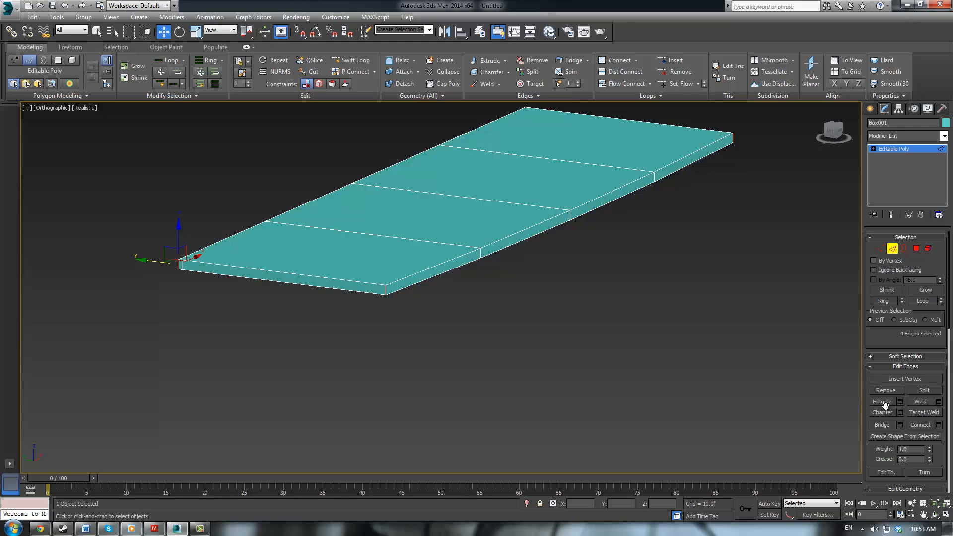
Step: Chamfer the four vertical corner edges by 0.734 inches with 3 segments
{"action": "left_click", "coordinate": [900, 413]}
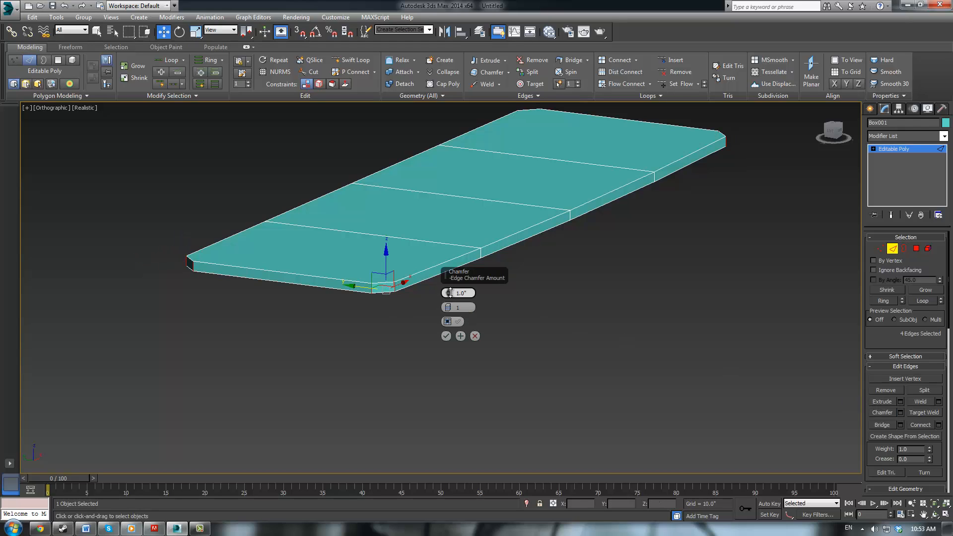
{"action": "left_click_drag", "start_coordinate": [447, 293], "coordinate": [448, 296]}
{"action": "middle_click_drag", "start_coordinate": [398, 314], "coordinate": [378, 377], "text": "alt"}
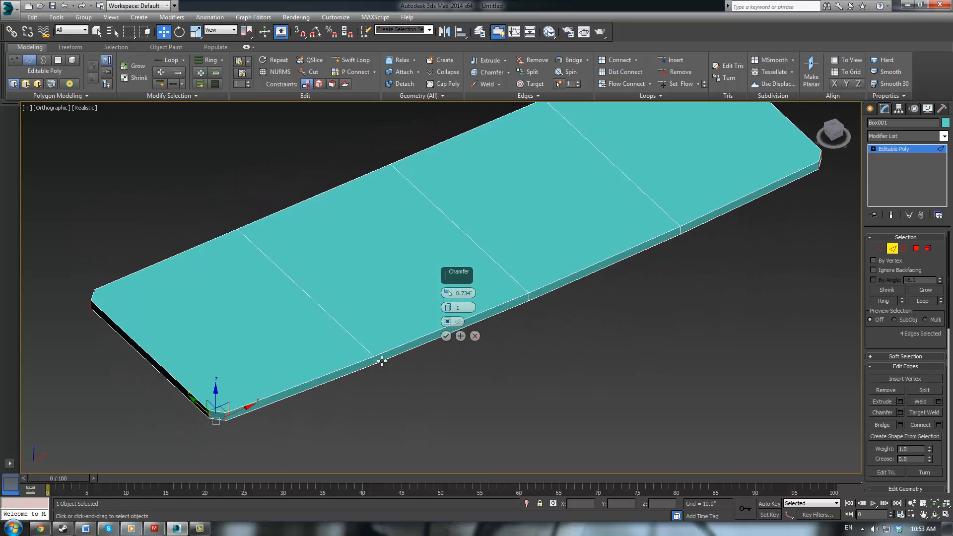
{"action": "left_click", "coordinate": [449, 305]}
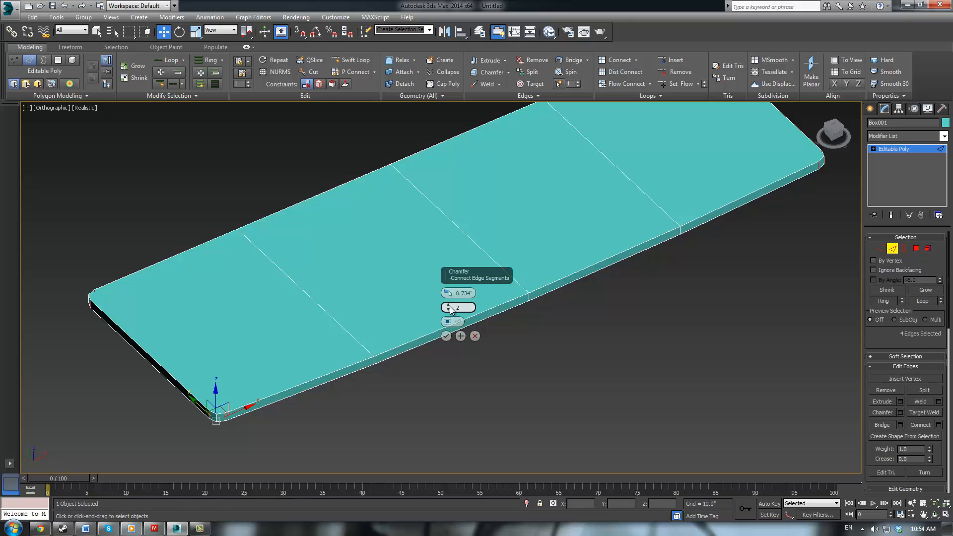
{"action": "left_click", "coordinate": [446, 336]}
{"action": "middle_click_drag", "start_coordinate": [574, 320], "coordinate": [581, 343]}
{"action": "scroll", "coordinate": [582, 348], "scroll_direction": "down", "scroll_amount": 2}
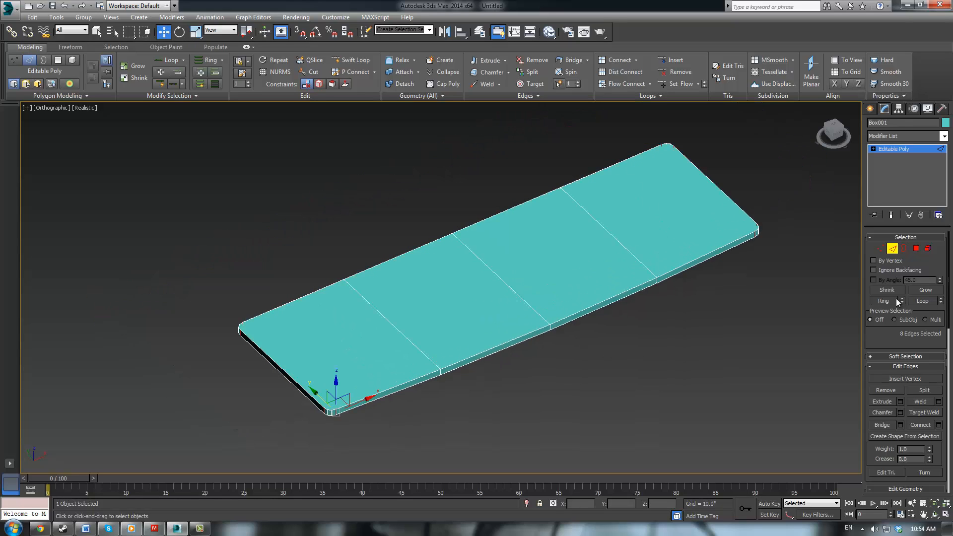
{"action": "left_click", "coordinate": [917, 249]}
{"action": "left_click", "coordinate": [731, 249]}
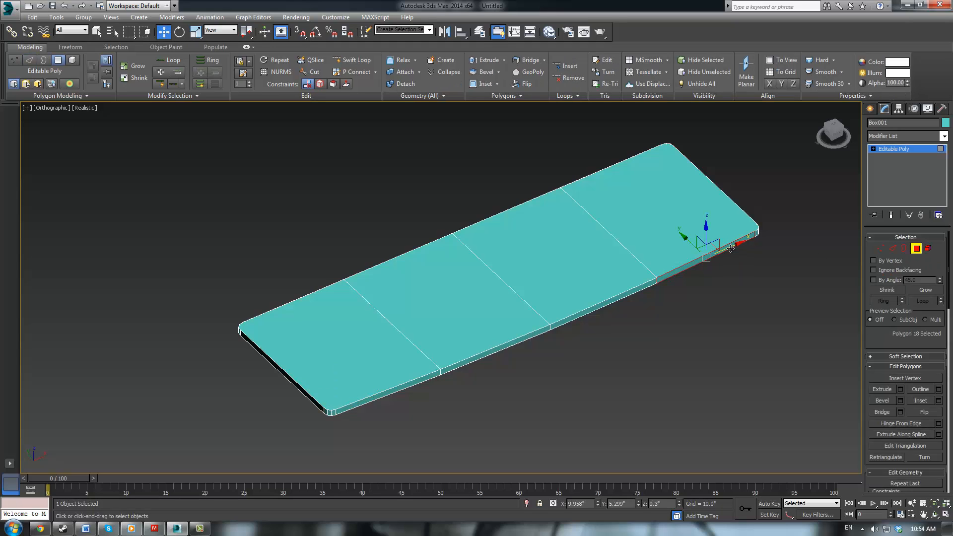
{"action": "left_click", "coordinate": [893, 249]}
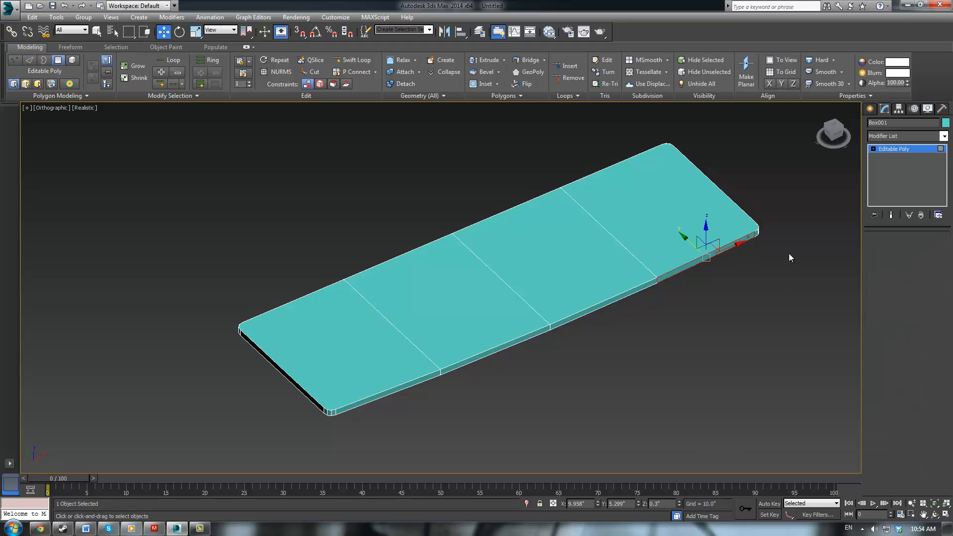
{"action": "left_click", "coordinate": [690, 263]}
{"action": "left_click", "coordinate": [922, 300]}
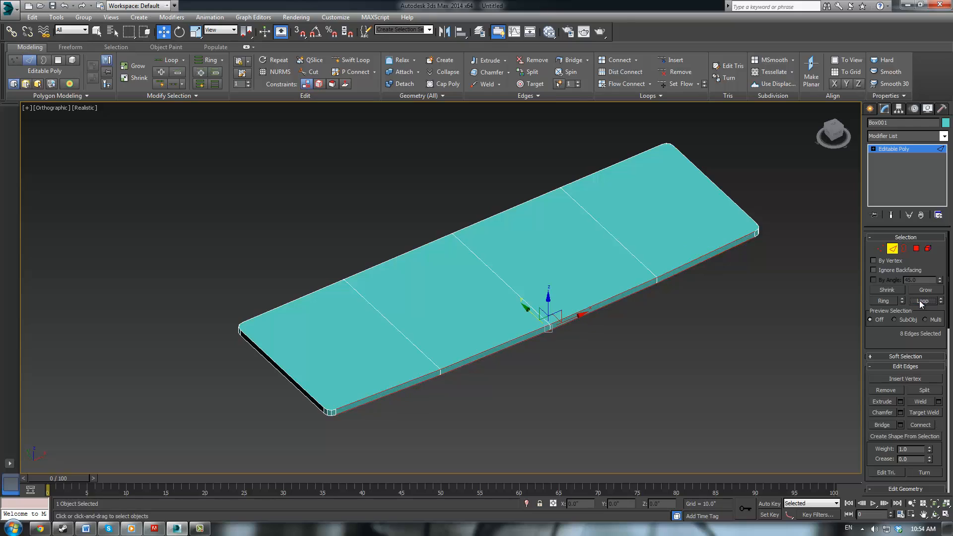
{"action": "middle_click_drag", "start_coordinate": [704, 310], "coordinate": [668, 296], "text": "alt"}
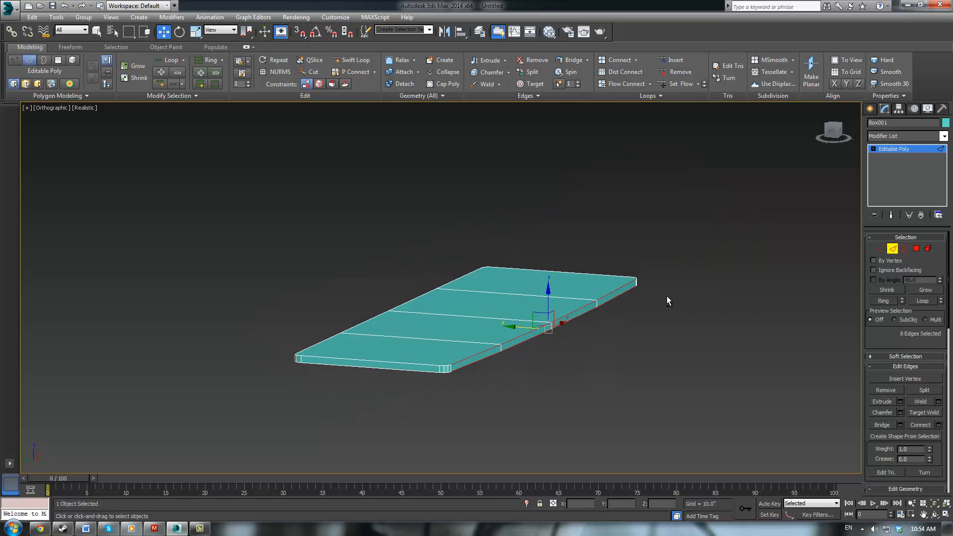
{"action": "scroll", "coordinate": [362, 241], "scroll_direction": "down", "scroll_amount": 1}
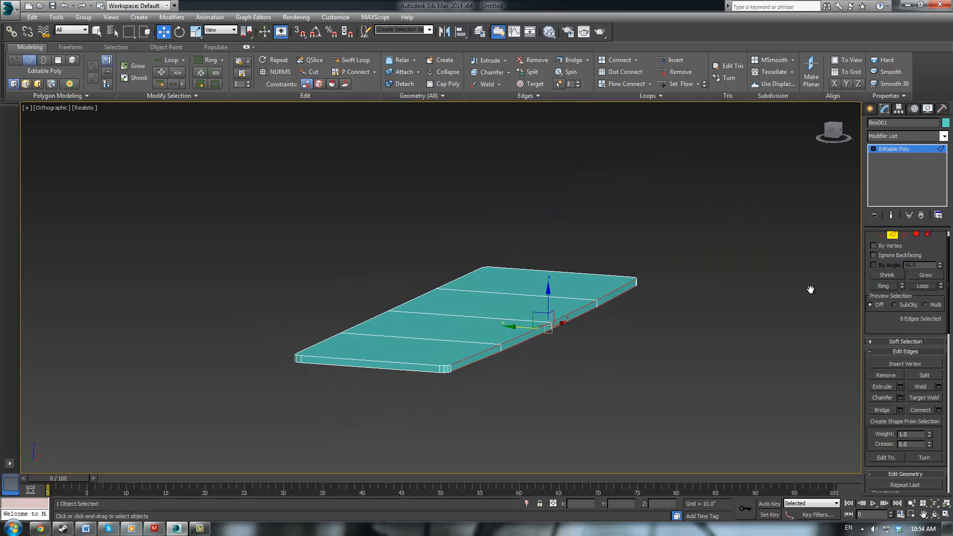
Step: Select the four large polygons on the board's top side in polygon mode
{"action": "left_click", "coordinate": [916, 235]}
{"action": "left_click", "coordinate": [536, 280]}
{"action": "left_click", "coordinate": [496, 301], "text": "ctrl"}
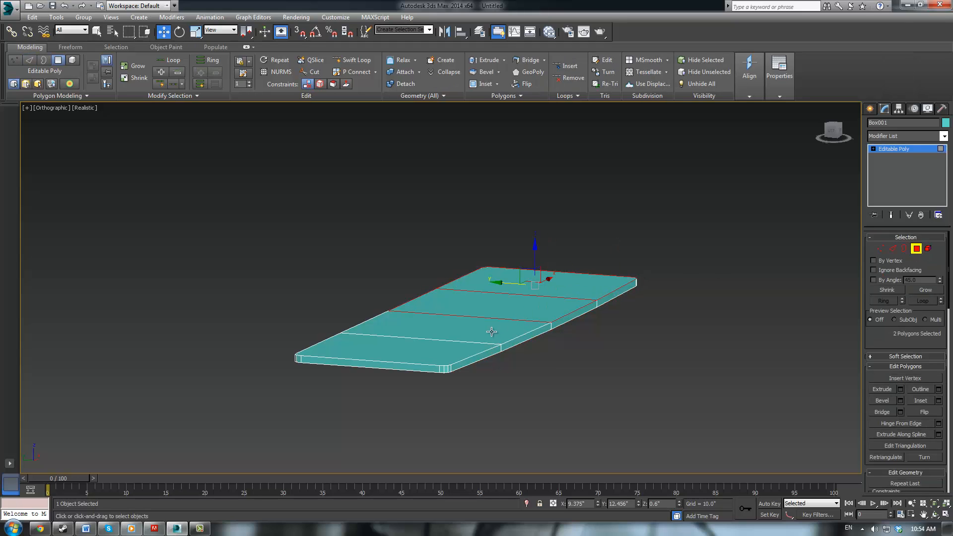
{"action": "left_click", "coordinate": [460, 339], "text": "ctrl"}
{"action": "left_click", "coordinate": [460, 347], "text": "ctrl"}
Step: Add the four underside polygons to the selection and check it with shaded selected faces
{"action": "middle_click_drag", "start_coordinate": [549, 347], "coordinate": [564, 341], "text": "alt"}
{"action": "left_click", "coordinate": [598, 404], "text": "ctrl"}
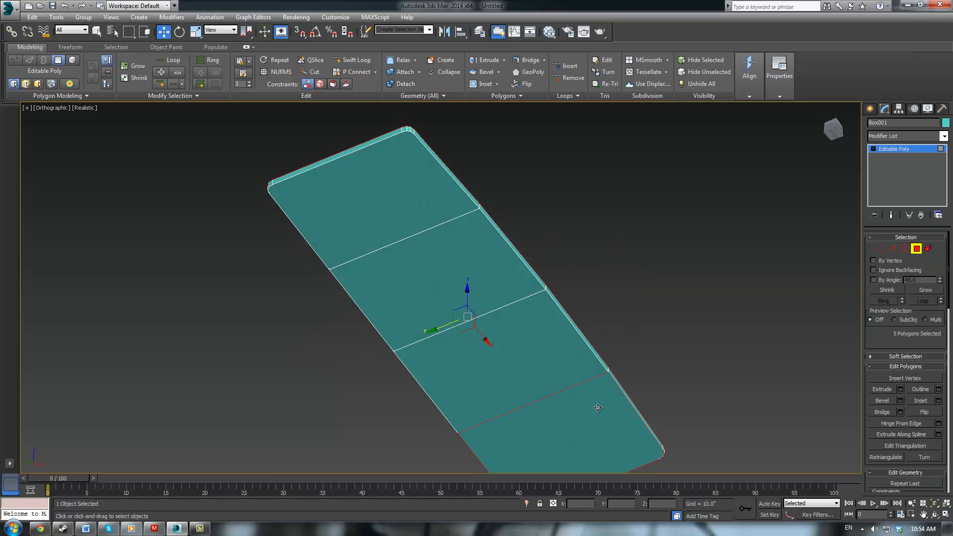
{"action": "left_click", "coordinate": [546, 351], "text": "ctrl"}
{"action": "left_click", "coordinate": [482, 281], "text": "ctrl"}
{"action": "left_click", "coordinate": [432, 208], "text": "ctrl"}
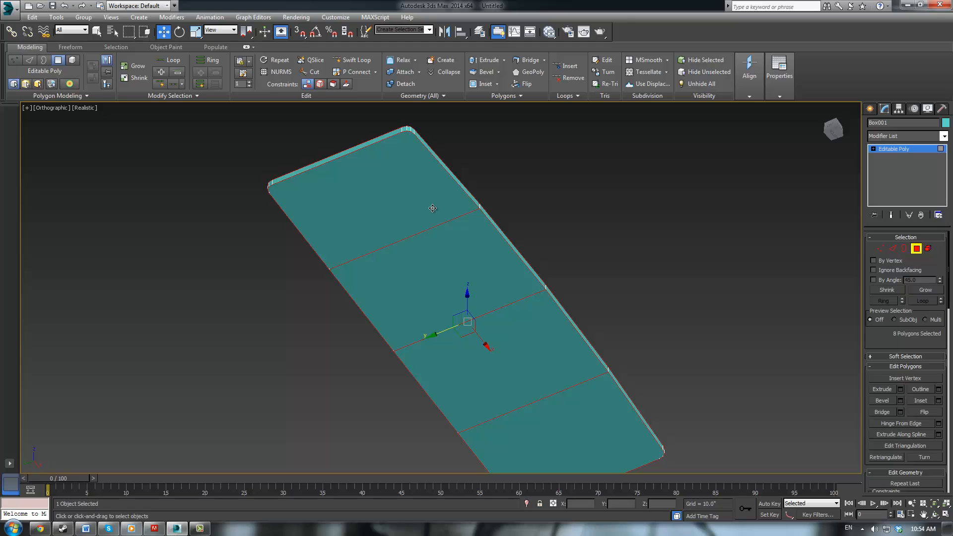
{"action": "key", "text": "F2"}
{"action": "key", "text": "F2"}
{"action": "key", "text": "F2"}
{"action": "mouse_move", "coordinate": [536, 244]}
{"action": "middle_mouse_down", "text": "alt"}
{"action": "mouse_move", "coordinate": [530, 227]}
{"action": "mouse_move", "coordinate": [584, 318]}
{"action": "mouse_move", "coordinate": [563, 304]}
{"action": "middle_mouse_up", "text": "alt"}
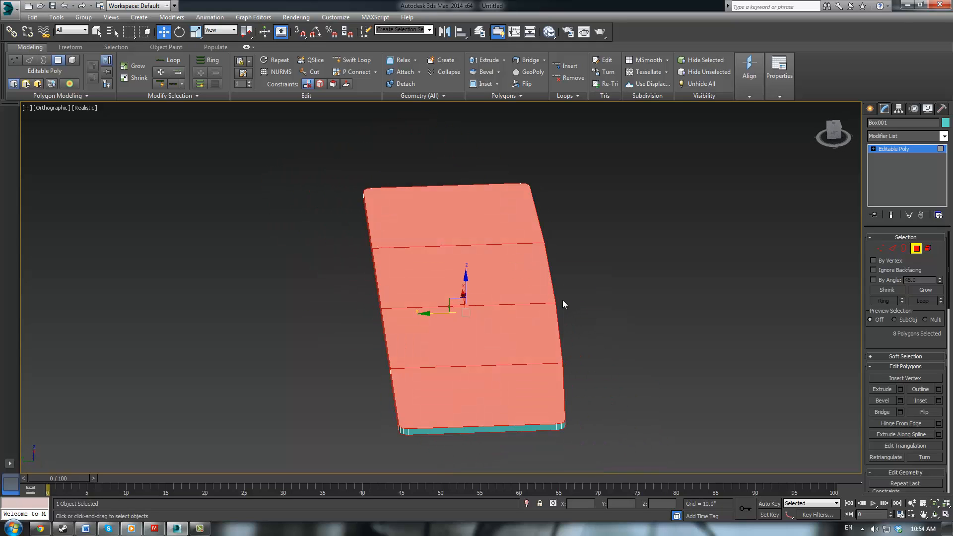
Step: Convert the polygon selection to edges and deselect the crosswise loops, keeping only the top and bottom outline edges
{"action": "left_click", "coordinate": [894, 249]}
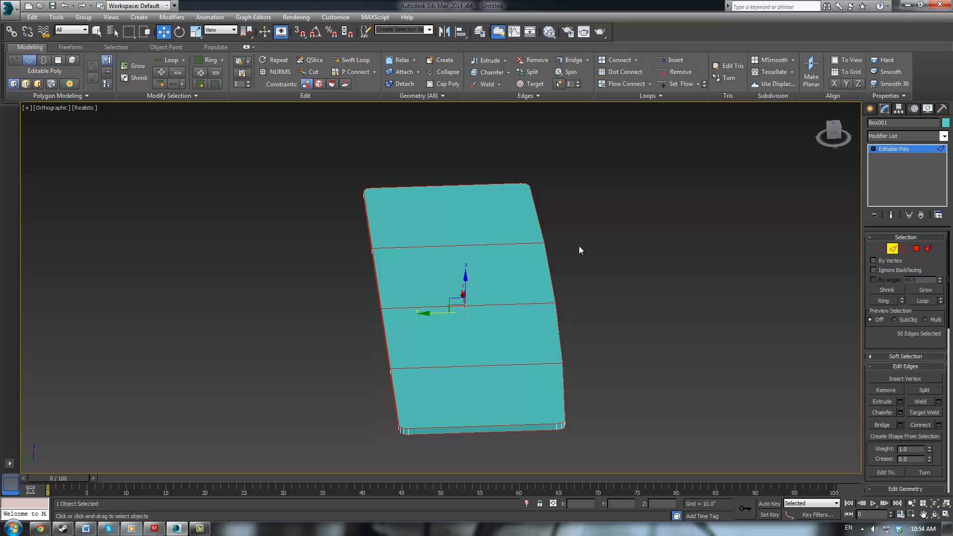
{"action": "left_click_drag", "start_coordinate": [480, 412], "coordinate": [482, 414], "text": "alt"}
{"action": "middle_click_drag", "start_coordinate": [624, 385], "coordinate": [583, 370], "text": "alt"}
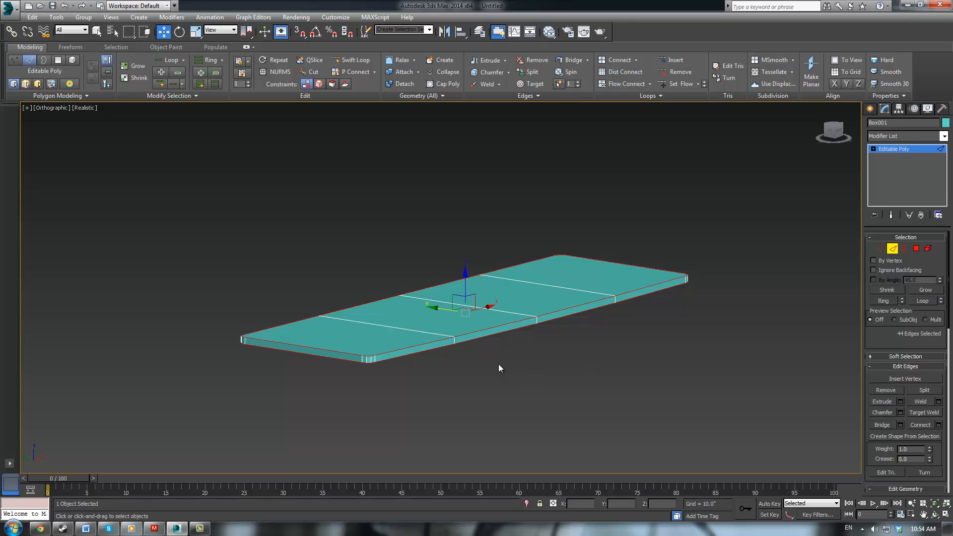
Step: Chamfer the top and bottom outline edges by 0.012 inches with 1 segment
{"action": "scroll", "coordinate": [517, 327], "scroll_direction": "up", "scroll_amount": 8}
{"action": "middle_click_drag", "start_coordinate": [515, 306], "coordinate": [641, 260]}
{"action": "scroll", "coordinate": [587, 308], "scroll_direction": "up", "scroll_amount": 3}
{"action": "key", "text": "z"}
{"action": "scroll", "coordinate": [549, 300], "scroll_direction": "up", "scroll_amount": 3}
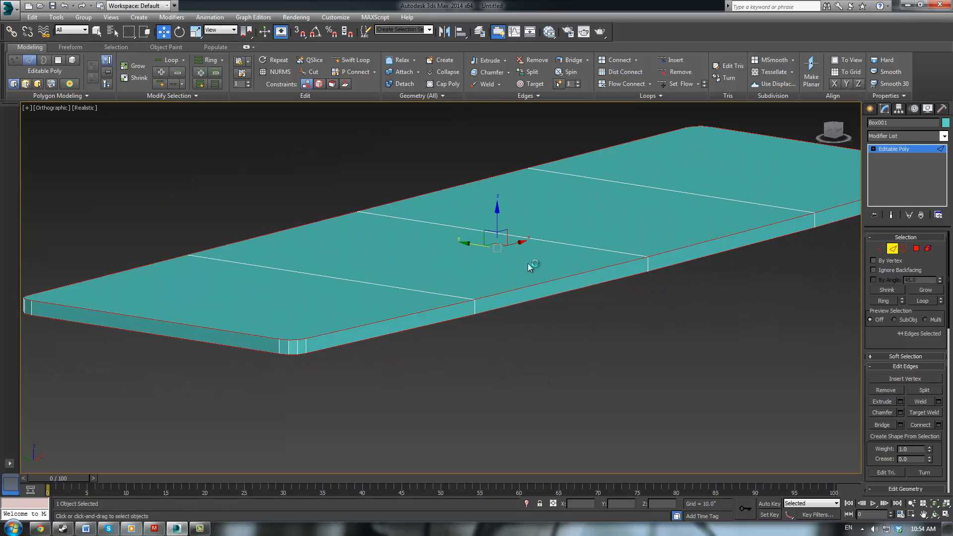
{"action": "left_click", "coordinate": [900, 413]}
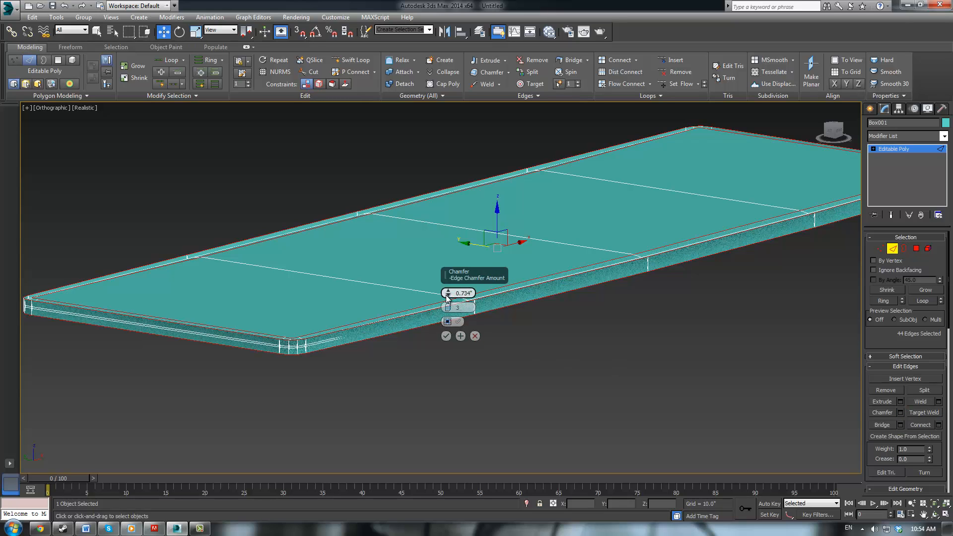
{"action": "mouse_move", "coordinate": [449, 309]}
{"action": "left_mouse_down"}
{"action": "mouse_move", "coordinate": [449, 295]}
{"action": "mouse_move", "coordinate": [452, 320]}
{"action": "mouse_move", "coordinate": [451, 311]}
{"action": "left_mouse_up"}
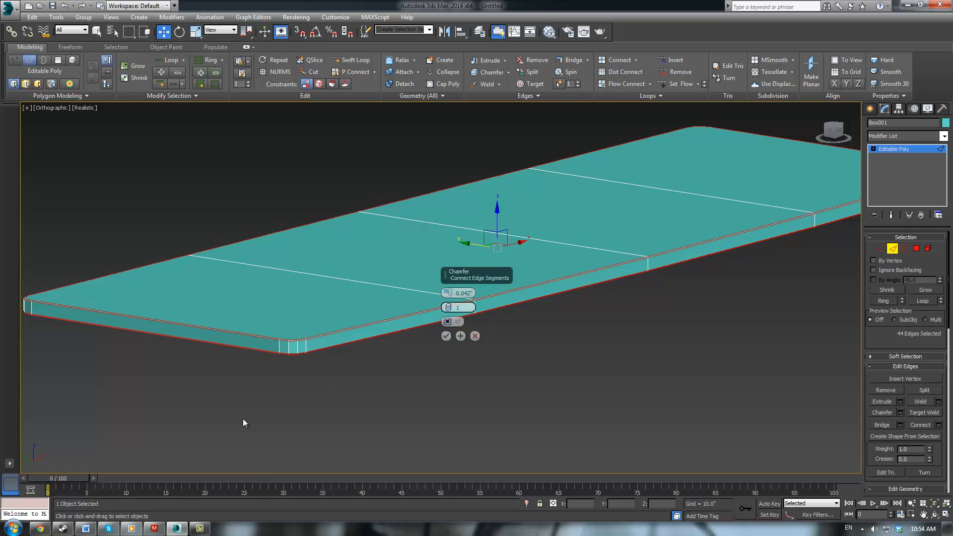
{"action": "scroll", "coordinate": [222, 331], "scroll_direction": "up", "scroll_amount": 4}
{"action": "scroll", "coordinate": [447, 297], "scroll_direction": "up", "scroll_amount": 3}
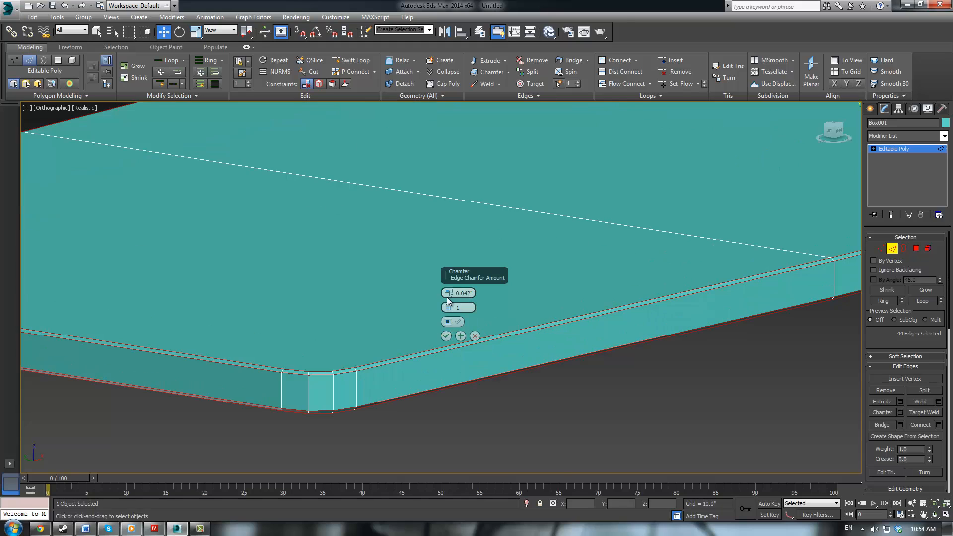
{"action": "left_click_drag", "start_coordinate": [448, 296], "coordinate": [449, 298]}
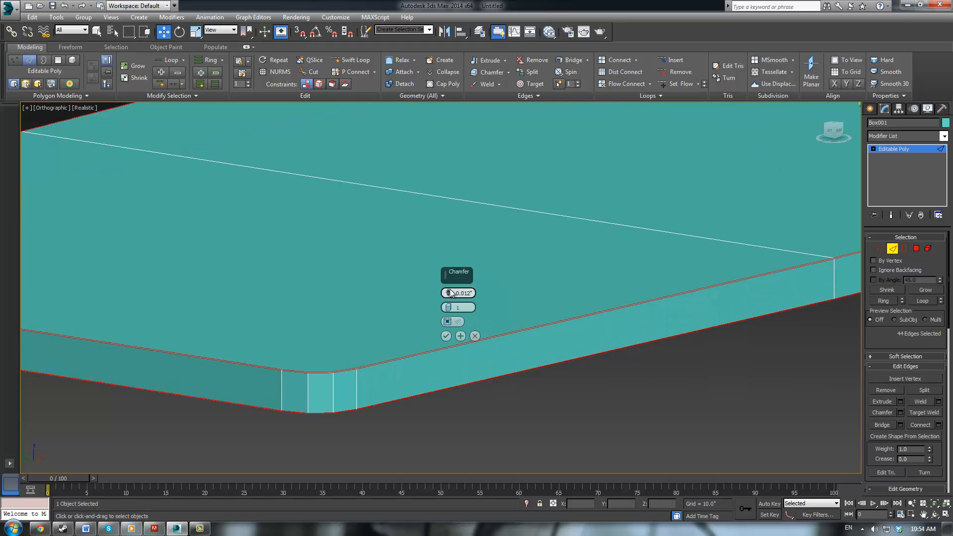
{"action": "left_click", "coordinate": [446, 336]}
Step: Inspect the chamfered board in wireframe and shaded display from several angles
{"action": "scroll", "coordinate": [571, 369], "scroll_direction": "down", "scroll_amount": 3}
{"action": "scroll", "coordinate": [723, 307], "scroll_direction": "down", "scroll_amount": 3}
{"action": "middle_click_drag", "start_coordinate": [746, 294], "coordinate": [605, 329]}
{"action": "key", "text": "F3"}
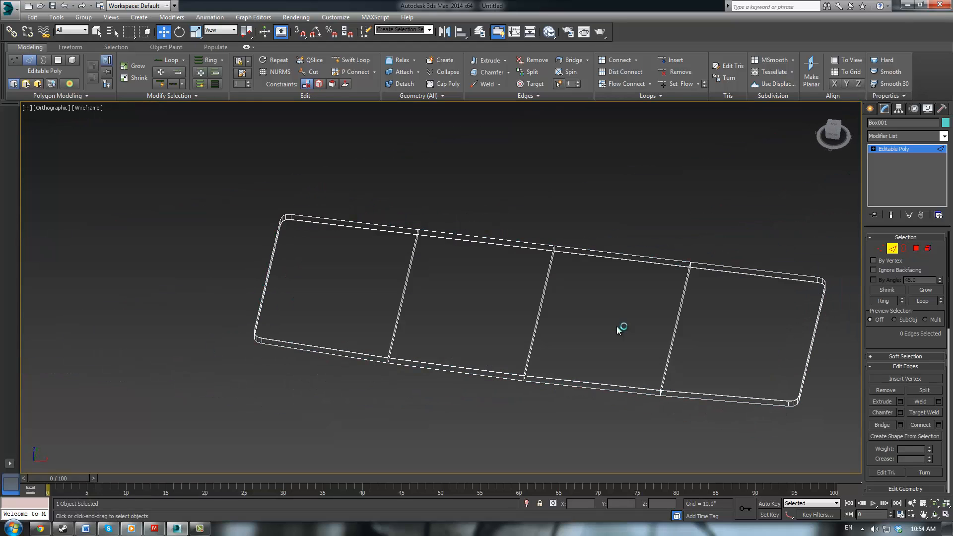
{"action": "key", "text": "F3"}
{"action": "key", "text": "F3"}
{"action": "key", "text": "F3"}
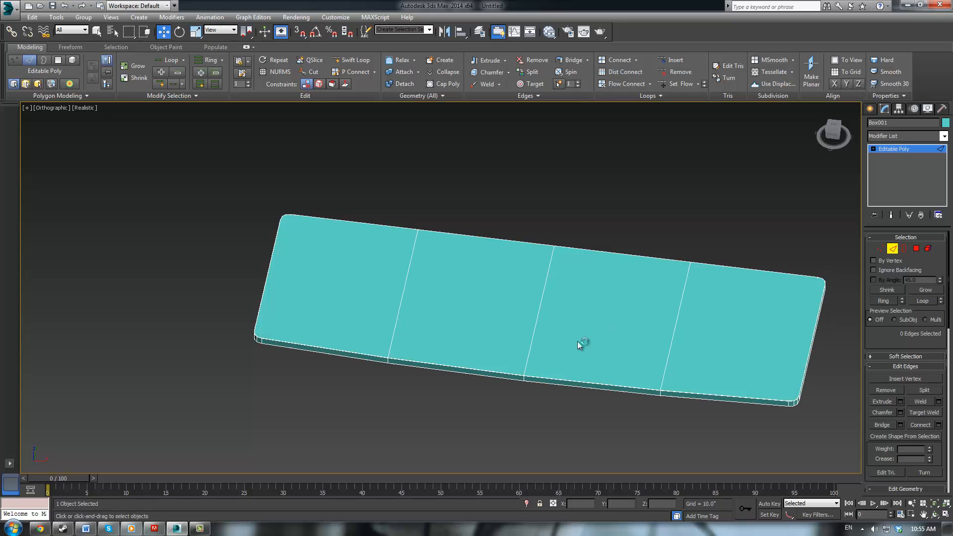
{"action": "middle_click_drag", "start_coordinate": [579, 342], "coordinate": [596, 268], "text": "alt"}
{"action": "scroll", "coordinate": [596, 268], "scroll_direction": "up", "scroll_amount": 2}
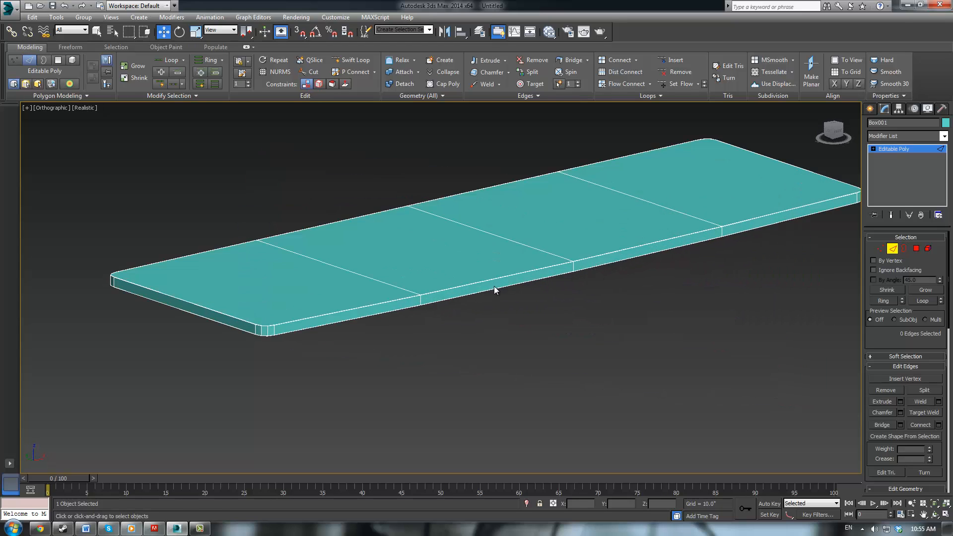
{"action": "middle_click_drag", "start_coordinate": [494, 287], "coordinate": [520, 349], "text": "alt"}
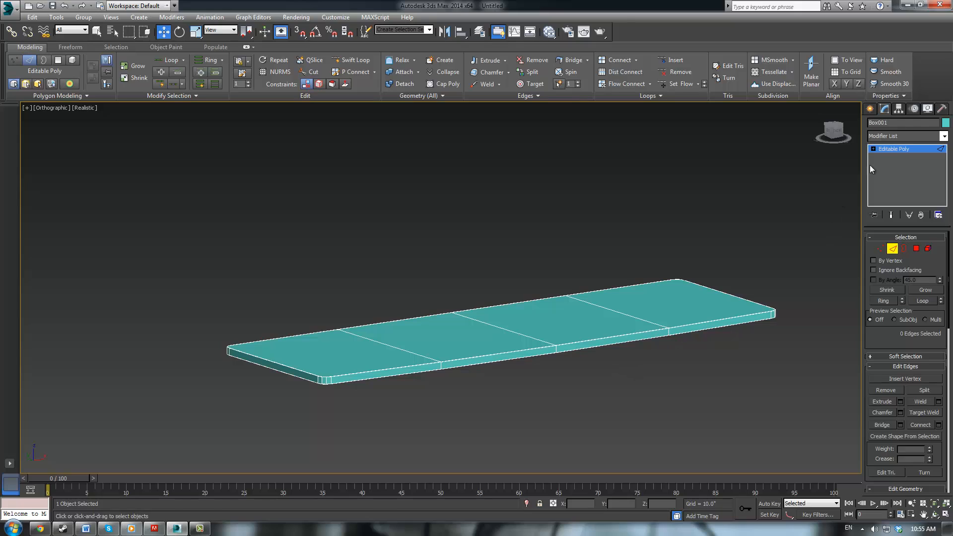
Step: Leave edge mode, deselect the board, and switch the viewport to Perspective with edged faces shown
{"action": "left_click", "coordinate": [883, 150]}
{"action": "left_click", "coordinate": [668, 204]}
{"action": "middle_click_drag", "start_coordinate": [649, 224], "coordinate": [616, 314]}
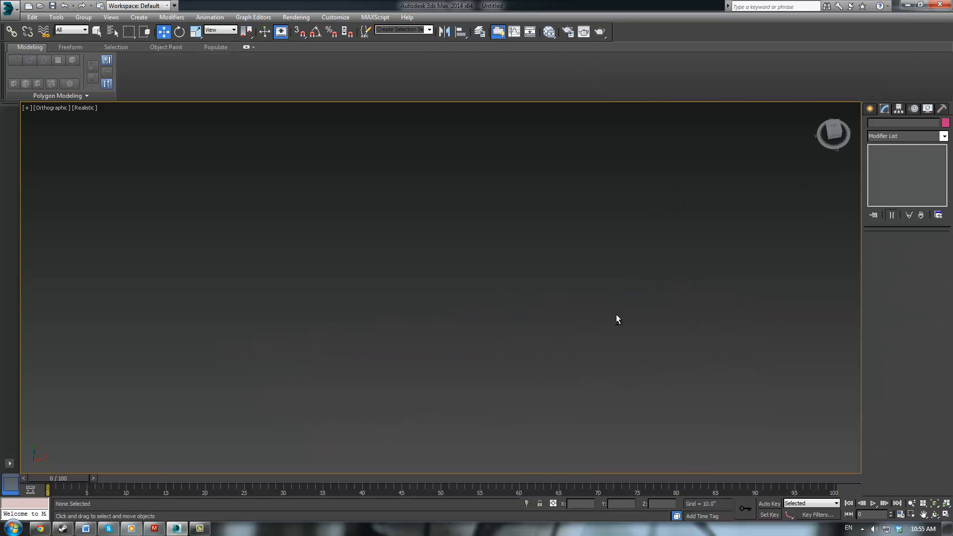
{"action": "key", "text": "p"}
{"action": "middle_click_drag", "start_coordinate": [557, 260], "coordinate": [499, 266], "text": "alt"}
{"action": "key", "text": "F3"}
{"action": "key", "text": "F3"}
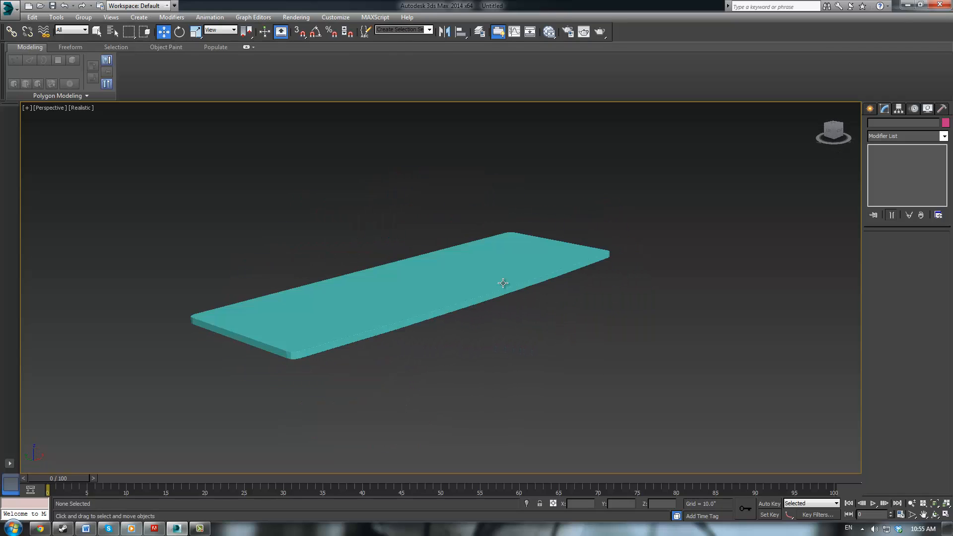
{"action": "key", "text": "F4"}
{"action": "key", "text": "F4"}
{"action": "key", "text": "F4"}
Step: Apply a MeshSmooth modifier to the board, trying 2 iterations before returning to 1
{"action": "left_click", "coordinate": [504, 283]}
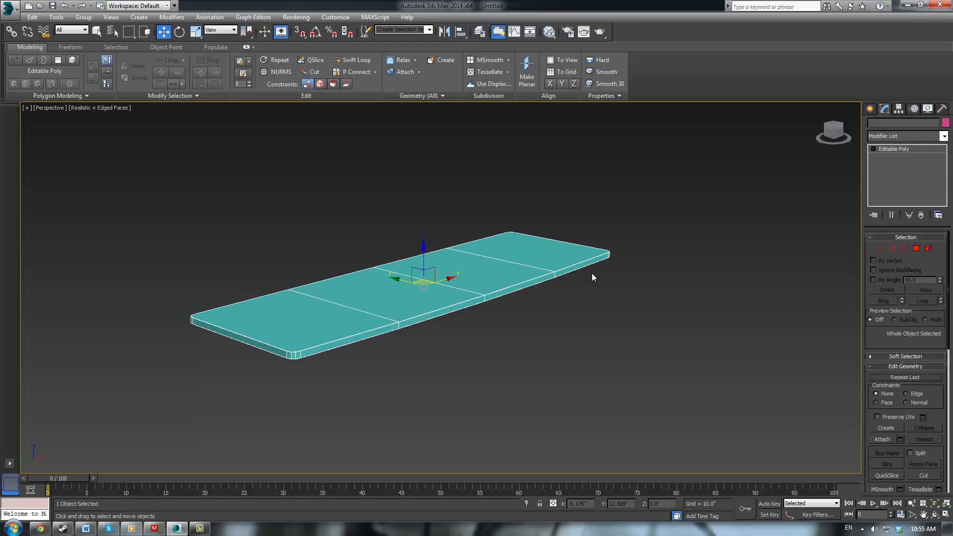
{"action": "scroll", "coordinate": [633, 275], "scroll_direction": "up", "scroll_amount": 3}
{"action": "scroll", "coordinate": [721, 248], "scroll_direction": "down", "scroll_amount": 2}
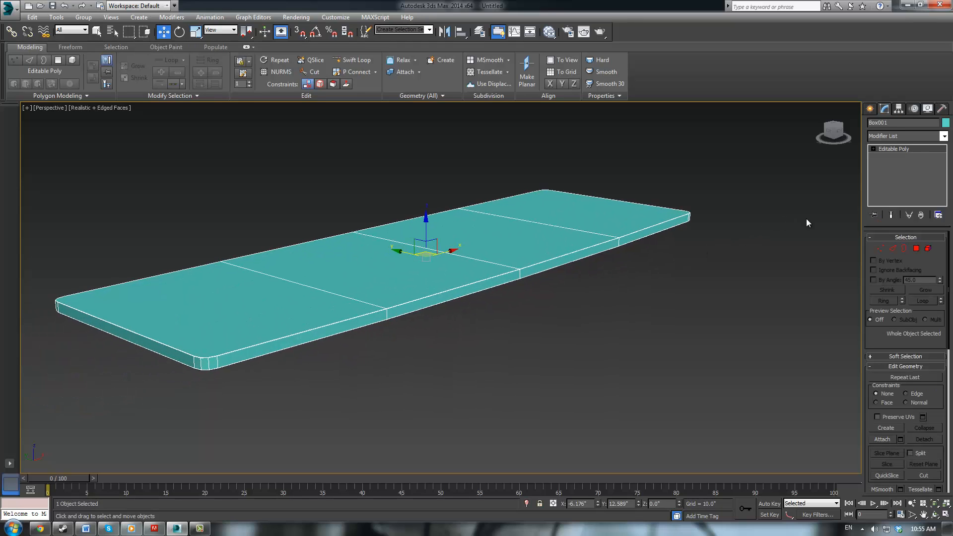
{"action": "left_click", "coordinate": [942, 137]}
{"action": "scroll", "coordinate": [898, 315], "scroll_direction": "down", "scroll_amount": 10}
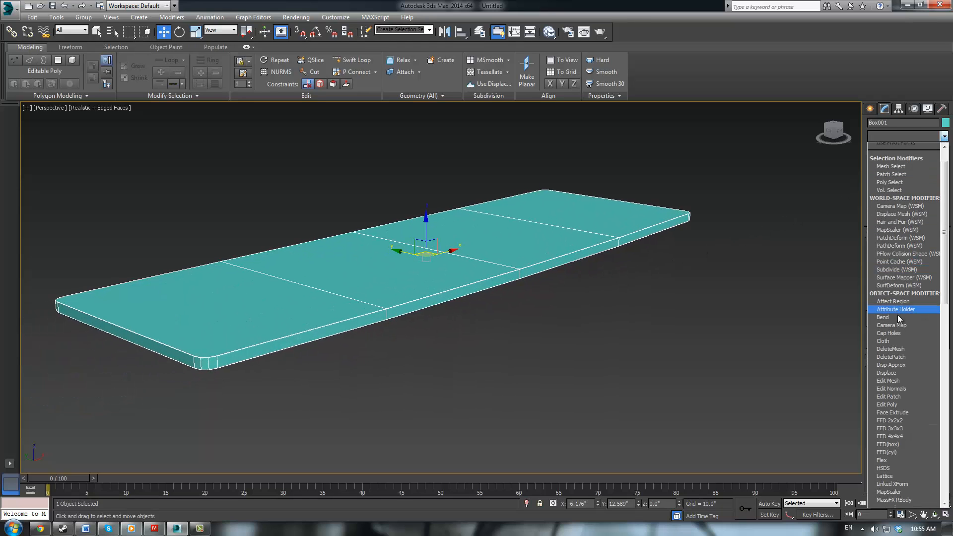
{"action": "scroll", "coordinate": [903, 358], "scroll_direction": "down", "scroll_amount": 1}
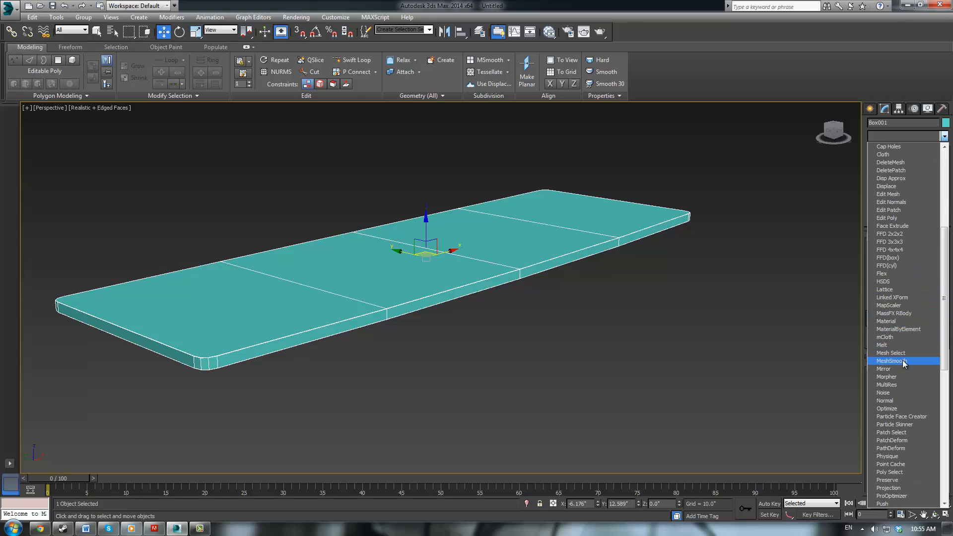
{"action": "left_click", "coordinate": [903, 359]}
{"action": "scroll", "coordinate": [666, 324], "scroll_direction": "up", "scroll_amount": 2}
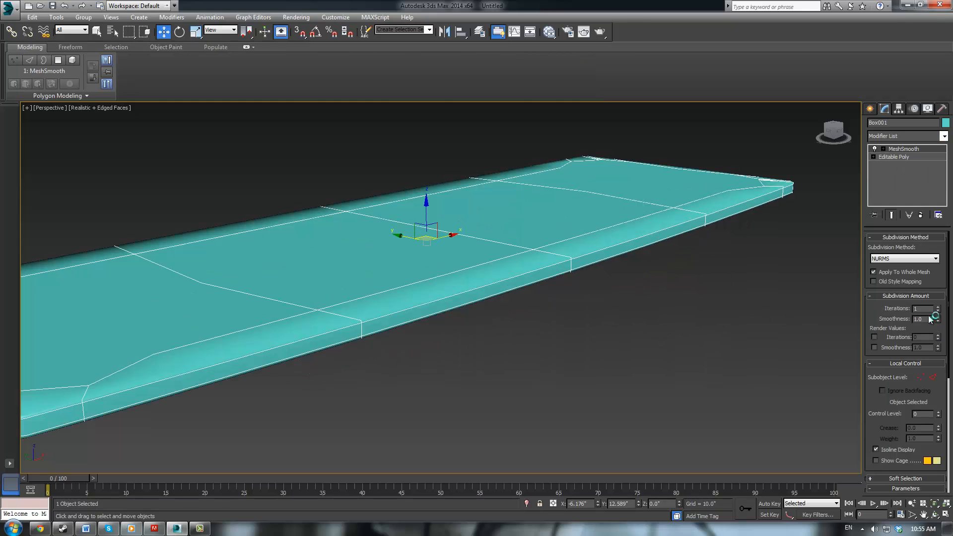
{"action": "left_click", "coordinate": [939, 308]}
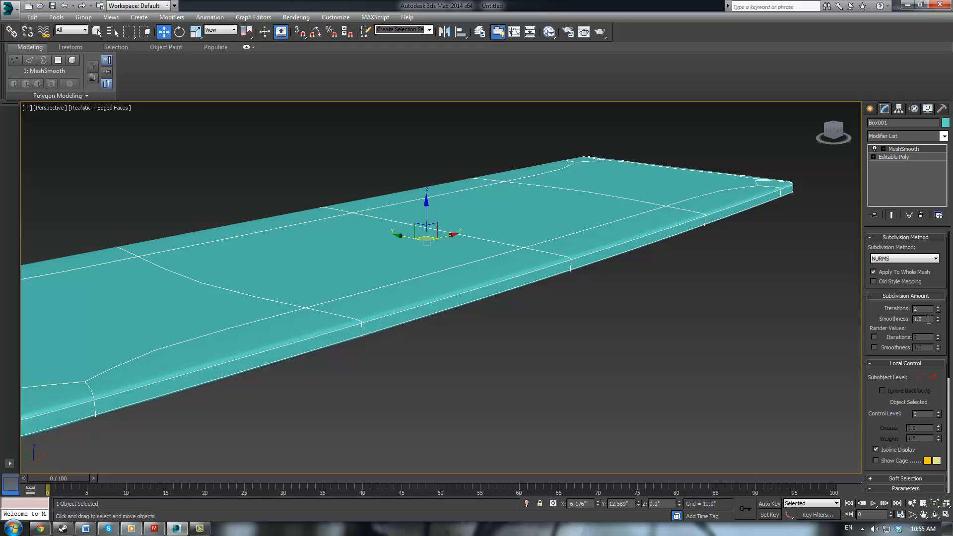
{"action": "left_click", "coordinate": [939, 311]}
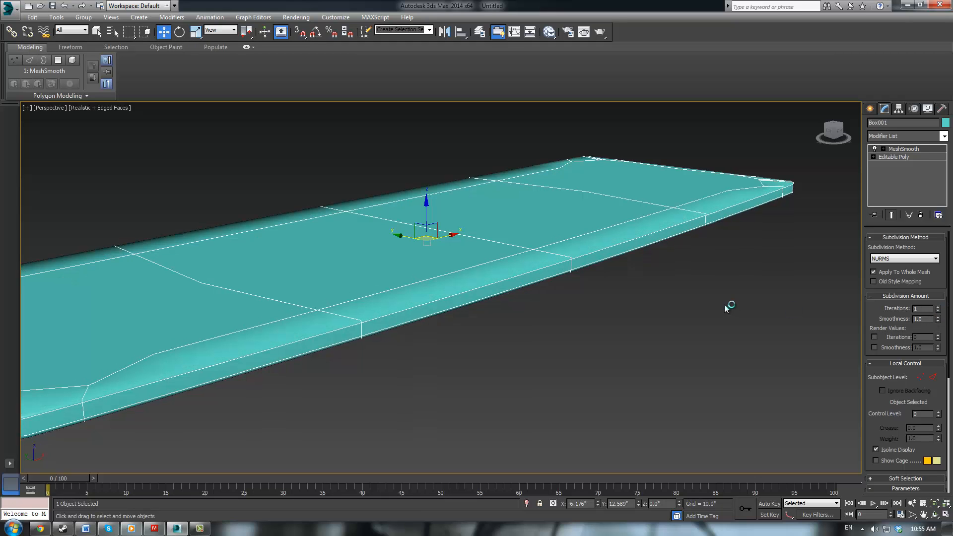
Step: Inspect the MeshSmooth result on the board in shaded and wireframe display
{"action": "left_click", "coordinate": [767, 276]}
{"action": "middle_click_drag", "start_coordinate": [766, 277], "coordinate": [567, 330], "text": "alt"}
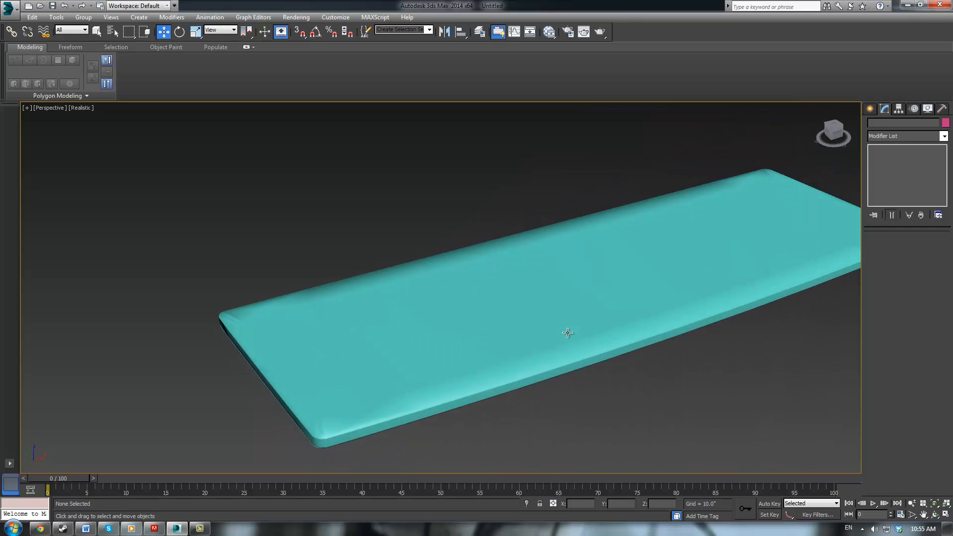
{"action": "left_click", "coordinate": [566, 330]}
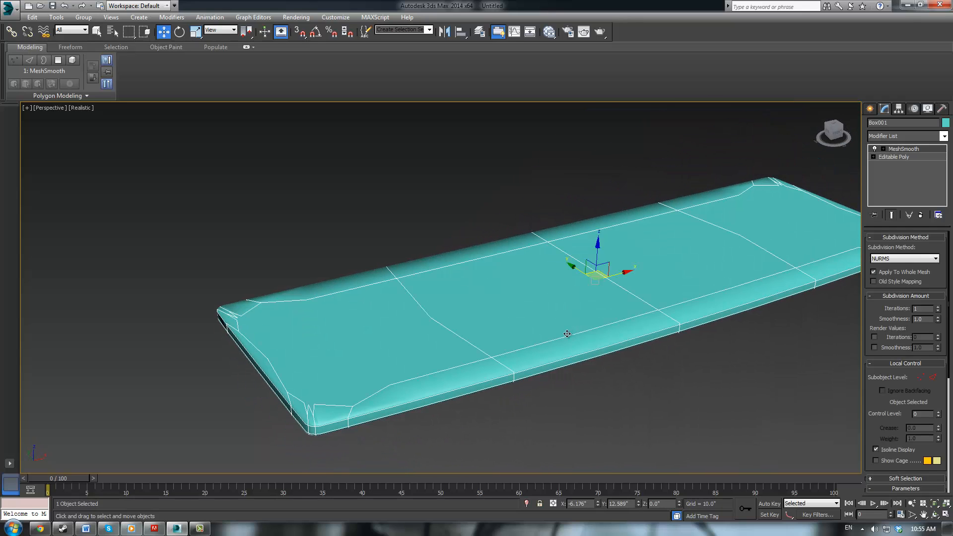
{"action": "key", "text": "F3"}
{"action": "key", "text": "F3"}
{"action": "key", "text": "F3"}
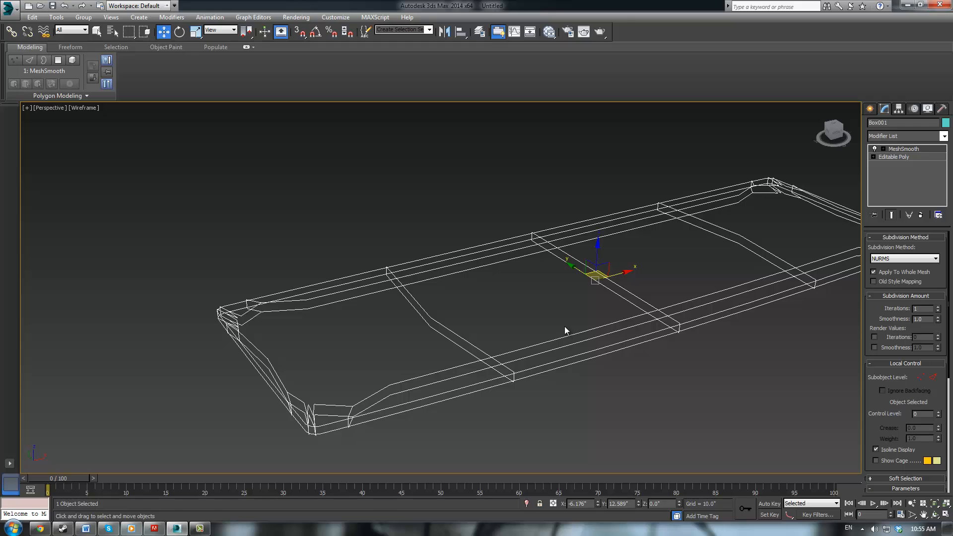
Step: Delete the MeshSmooth modifier and apply a TurboSmooth modifier to the board instead
{"action": "right_click", "coordinate": [901, 150]}
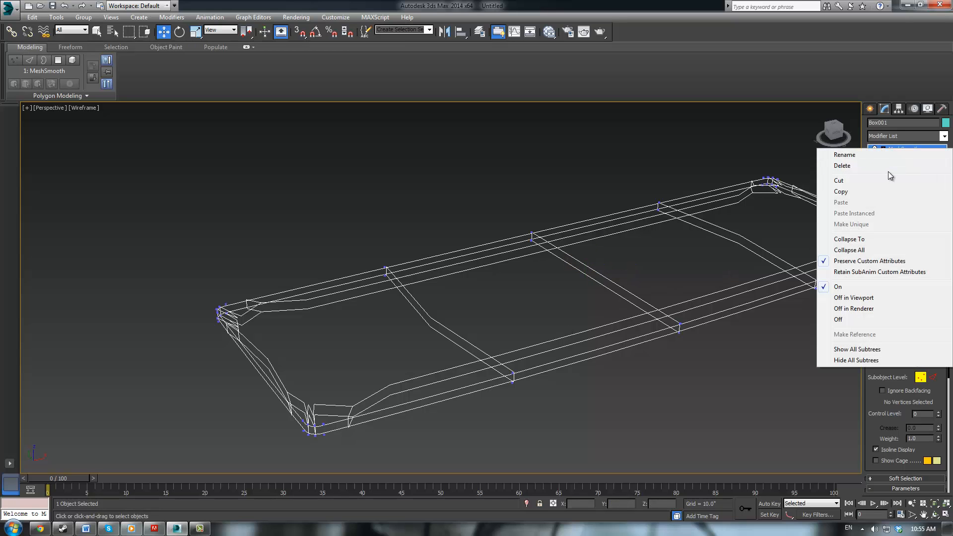
{"action": "left_click", "coordinate": [889, 170]}
{"action": "left_click", "coordinate": [944, 137]}
{"action": "scroll", "coordinate": [898, 365], "scroll_direction": "down", "scroll_amount": 10}
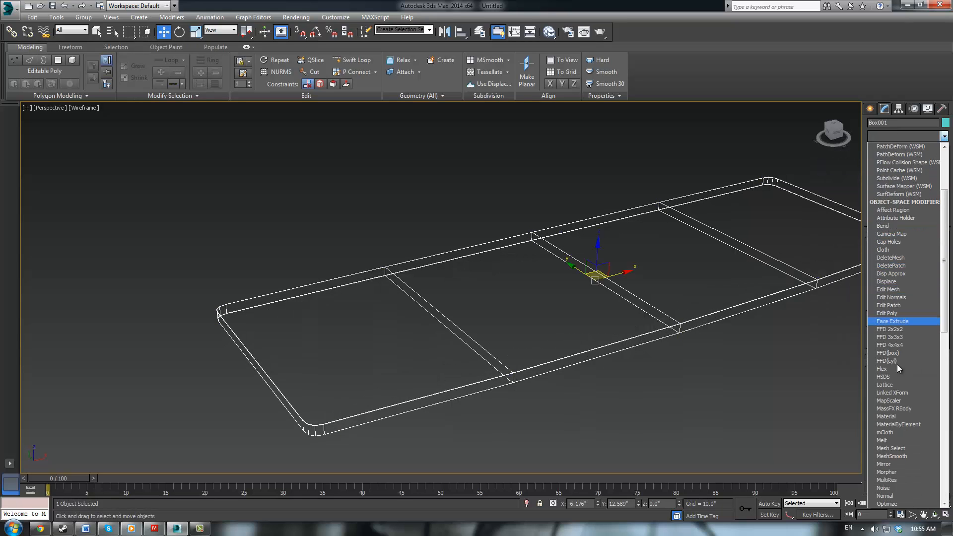
{"action": "scroll", "coordinate": [916, 421], "scroll_direction": "down", "scroll_amount": 4}
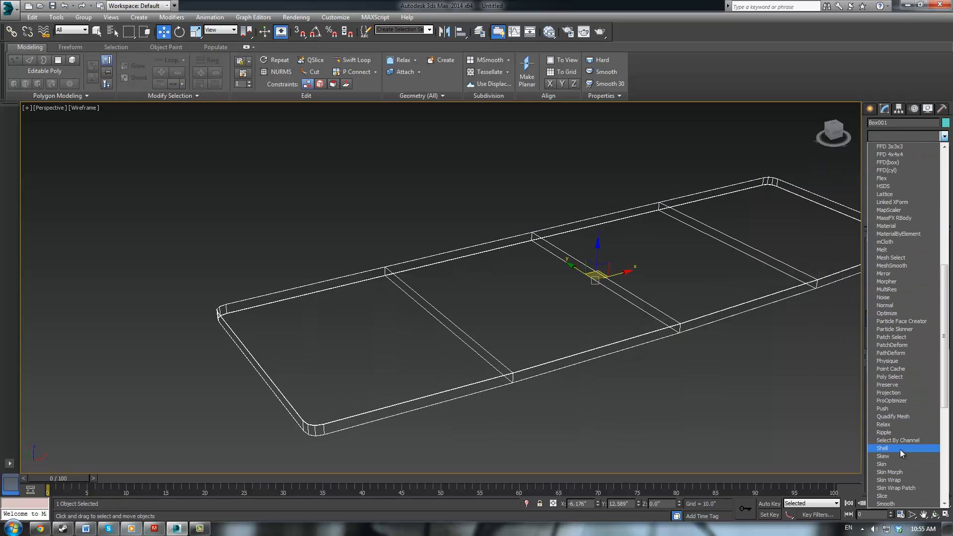
{"action": "key", "text": "t"}
{"action": "key", "text": "t"}
{"action": "key", "text": "t"}
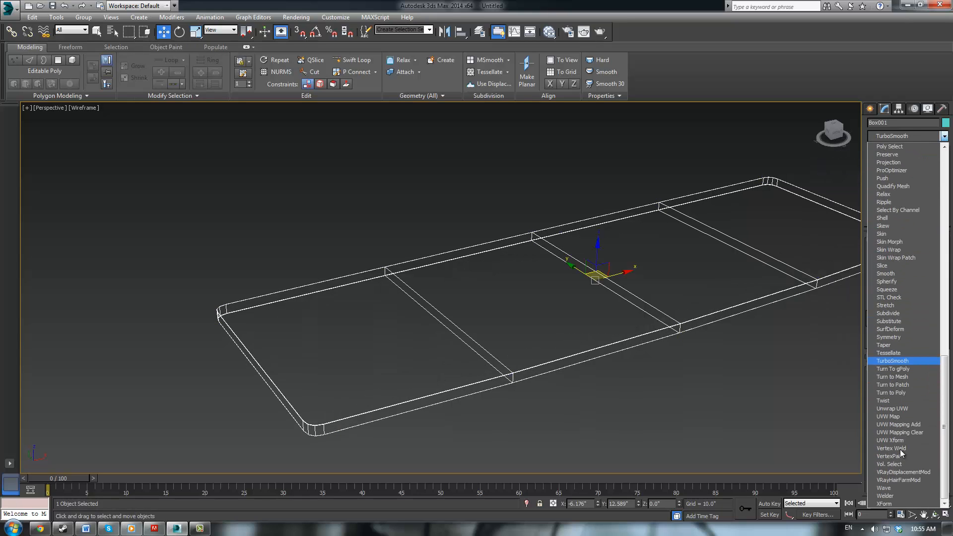
{"action": "left_click", "coordinate": [905, 361]}
Step: Switch the viewport to shaded display and raise the board's TurboSmooth iterations to 3
{"action": "middle_click_drag", "start_coordinate": [484, 355], "coordinate": [557, 292]}
{"action": "scroll", "coordinate": [557, 292], "scroll_direction": "up", "scroll_amount": 3}
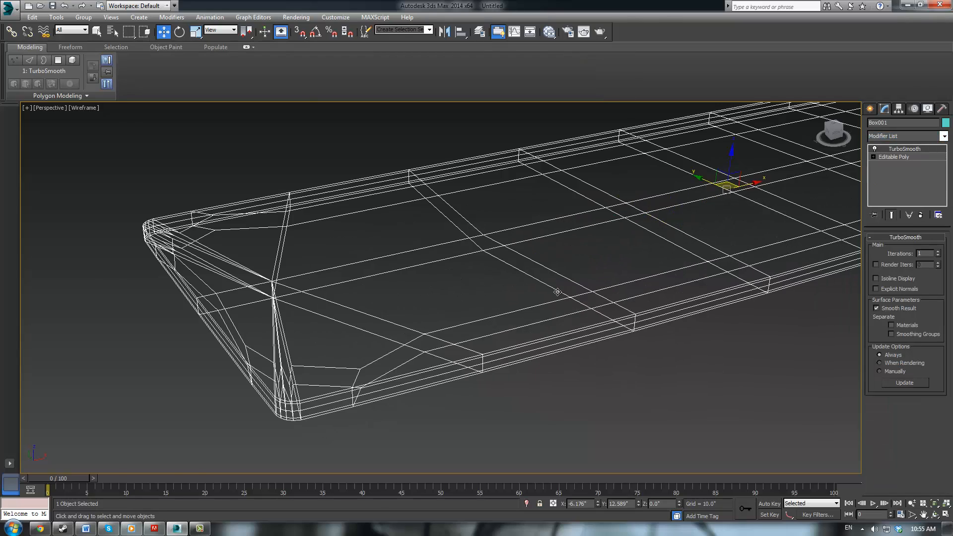
{"action": "scroll", "coordinate": [429, 355], "scroll_direction": "up", "scroll_amount": 3}
{"action": "middle_click_drag", "start_coordinate": [414, 362], "coordinate": [509, 310]}
{"action": "scroll", "coordinate": [528, 336], "scroll_direction": "down", "scroll_amount": 2}
{"action": "key", "text": "F3"}
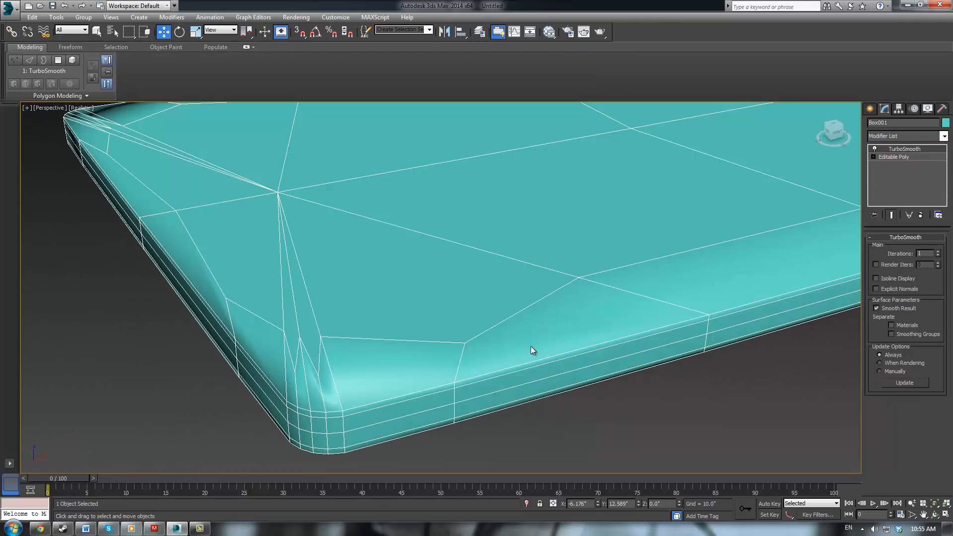
{"action": "middle_click_drag", "start_coordinate": [532, 352], "coordinate": [808, 283], "text": "alt"}
{"action": "left_click", "coordinate": [939, 252]}
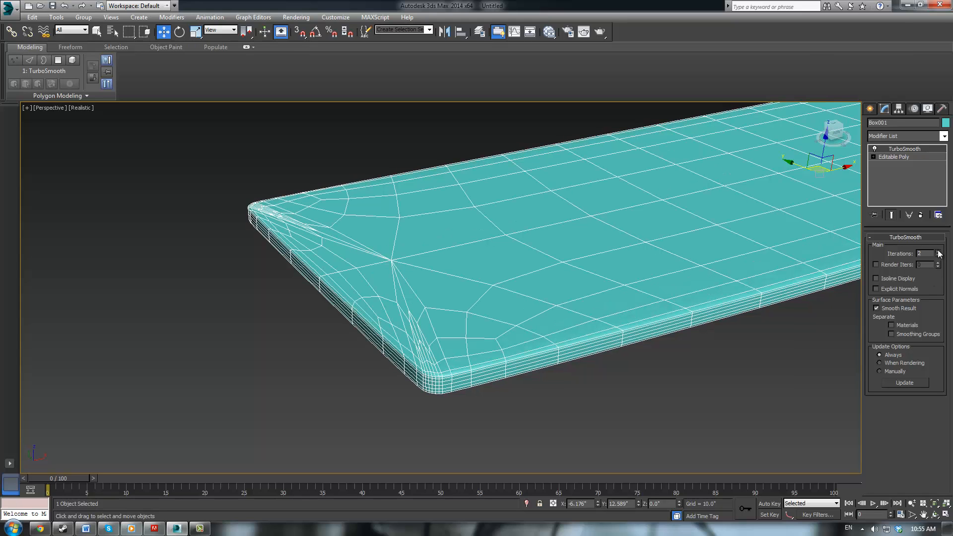
{"action": "left_click", "coordinate": [938, 252]}
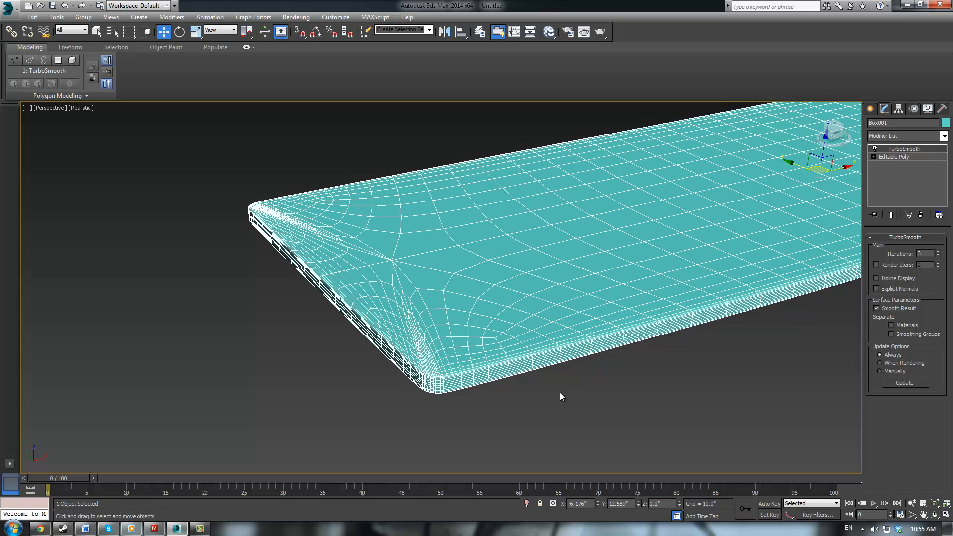
Step: Examine the smoothed board's surface, corners and thin side from several angles, both deselected and selected
{"action": "left_click", "coordinate": [580, 407]}
{"action": "scroll", "coordinate": [578, 375], "scroll_direction": "down", "scroll_amount": 4}
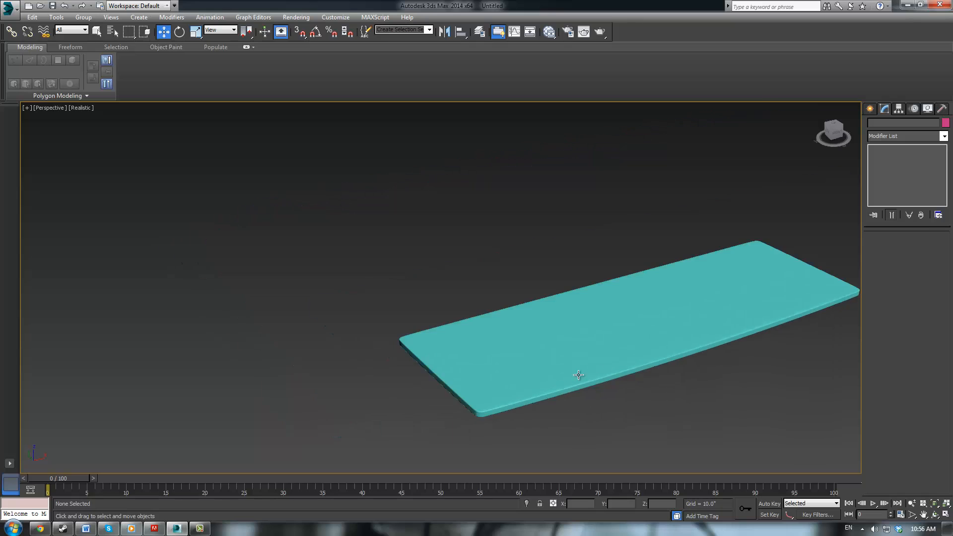
{"action": "middle_click_drag", "start_coordinate": [579, 375], "coordinate": [595, 250], "text": "alt"}
{"action": "scroll", "coordinate": [596, 252], "scroll_direction": "up", "scroll_amount": 3}
{"action": "middle_click_drag", "start_coordinate": [499, 246], "coordinate": [609, 265]}
{"action": "middle_click_drag", "start_coordinate": [609, 266], "coordinate": [610, 268], "text": "alt"}
{"action": "scroll", "coordinate": [610, 268], "scroll_direction": "down", "scroll_amount": 3}
{"action": "left_click", "coordinate": [612, 322]}
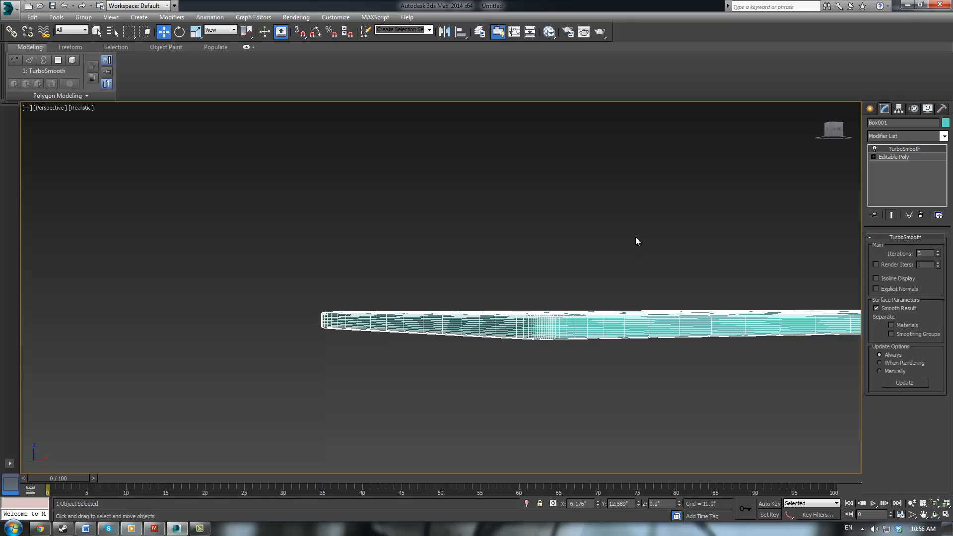
{"action": "middle_click_drag", "start_coordinate": [636, 237], "coordinate": [622, 262], "text": "alt"}
{"action": "scroll", "coordinate": [622, 262], "scroll_direction": "down", "scroll_amount": 4}
{"action": "middle_click_drag", "start_coordinate": [721, 160], "coordinate": [595, 152]}
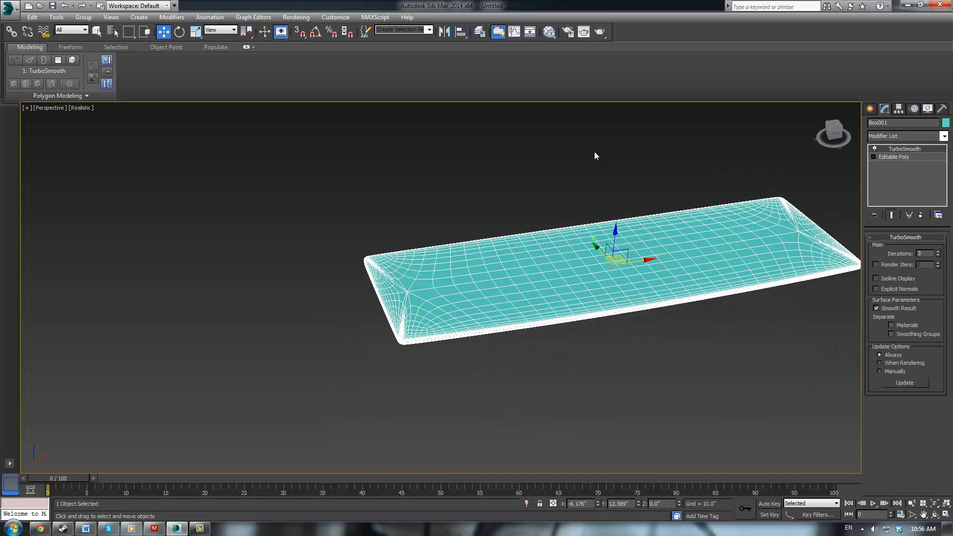
Step: Set the board's TurboSmooth iterations to 0
{"action": "left_click", "coordinate": [939, 255]}
{"action": "left_click", "coordinate": [938, 256]}
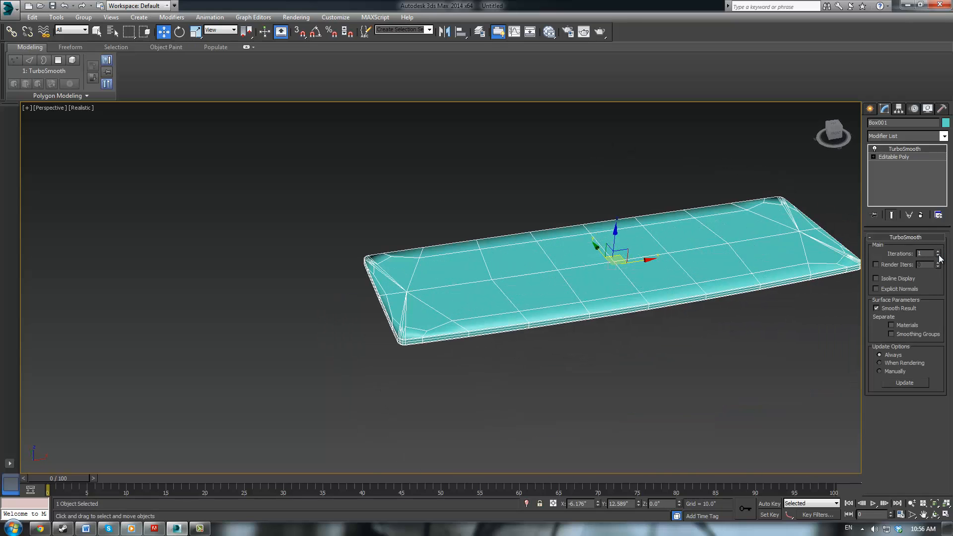
{"action": "left_click", "coordinate": [939, 256]}
Step: Examine the unsmoothed board's chamfered edges, rounded corners and bowed front edge up close and from above
{"action": "scroll", "coordinate": [522, 263], "scroll_direction": "up", "scroll_amount": 8}
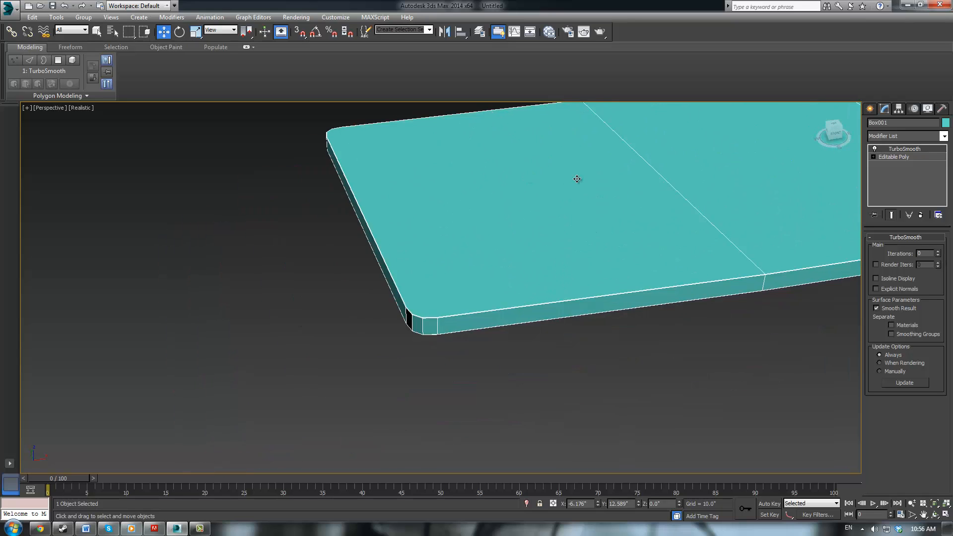
{"action": "middle_click_drag", "start_coordinate": [549, 234], "coordinate": [551, 224], "text": "alt"}
{"action": "middle_click_drag", "start_coordinate": [552, 224], "coordinate": [537, 230], "text": "alt"}
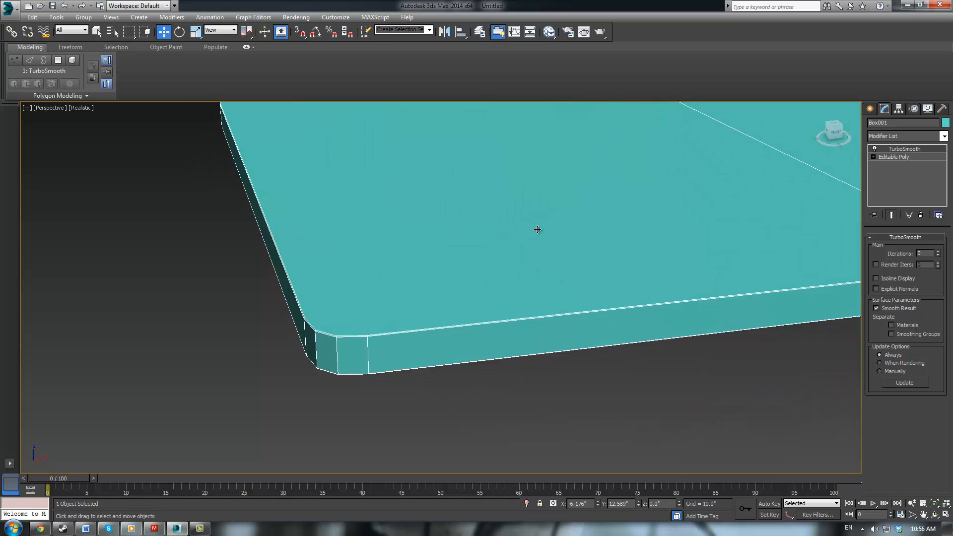
{"action": "scroll", "coordinate": [538, 243], "scroll_direction": "down", "scroll_amount": 5}
{"action": "scroll", "coordinate": [560, 254], "scroll_direction": "up", "scroll_amount": 6}
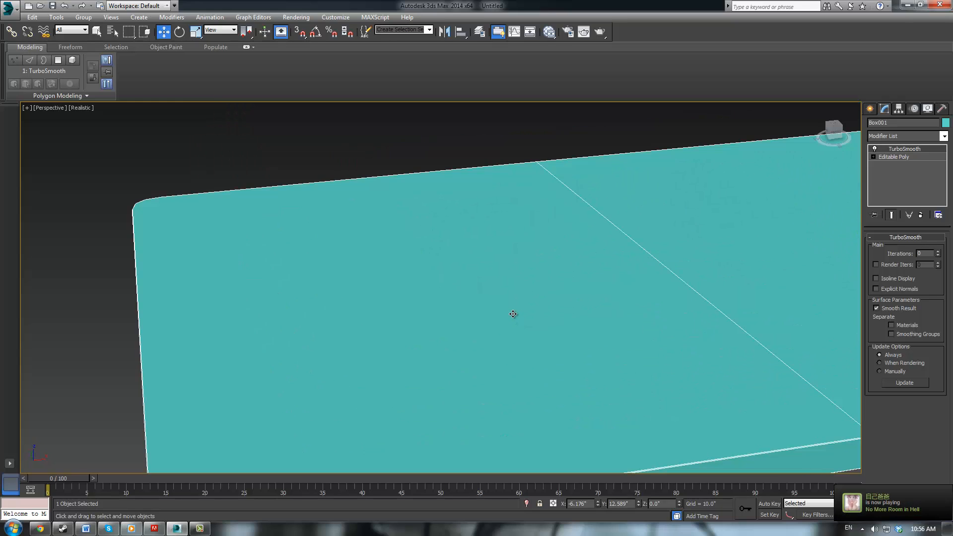
{"action": "scroll", "coordinate": [513, 315], "scroll_direction": "down", "scroll_amount": 2}
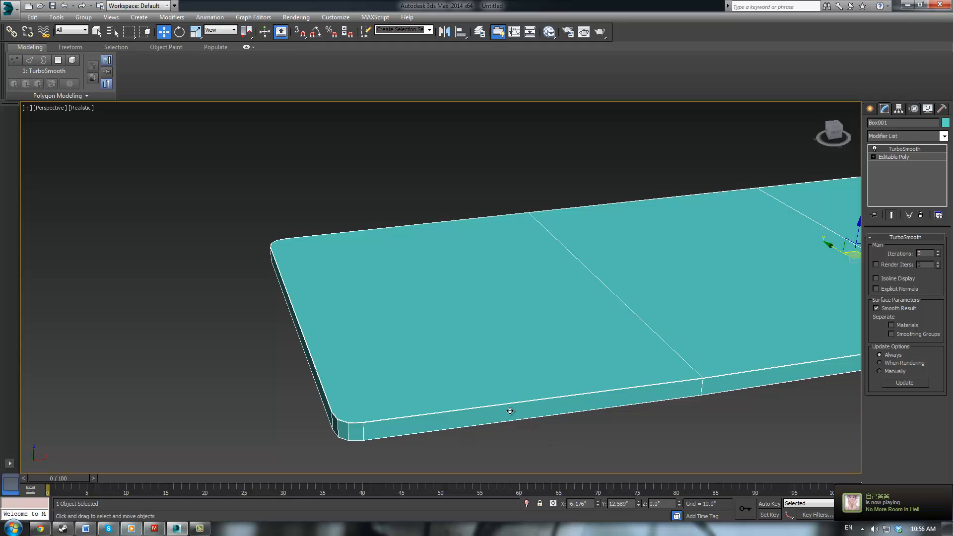
{"action": "middle_click_drag", "start_coordinate": [448, 340], "coordinate": [468, 299]}
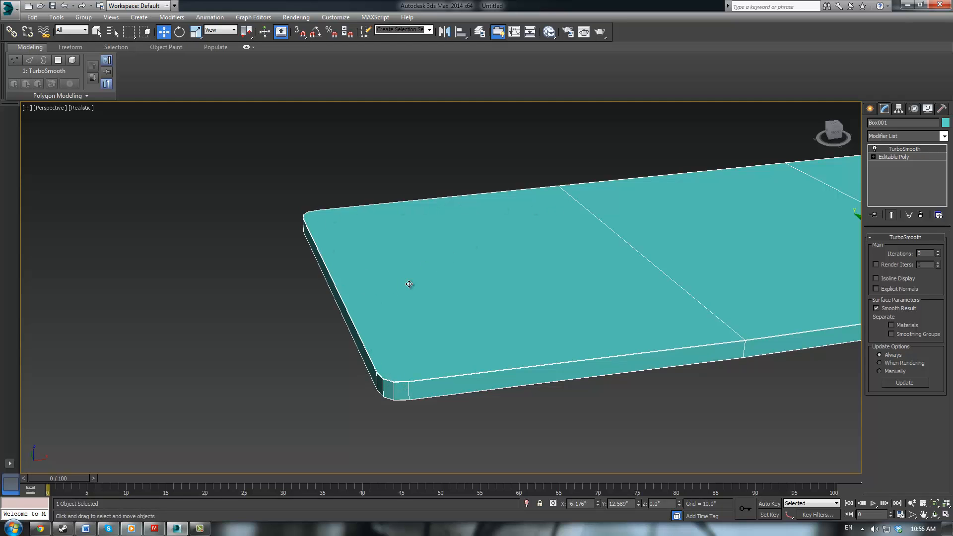
{"action": "scroll", "coordinate": [511, 336], "scroll_direction": "down", "scroll_amount": 6}
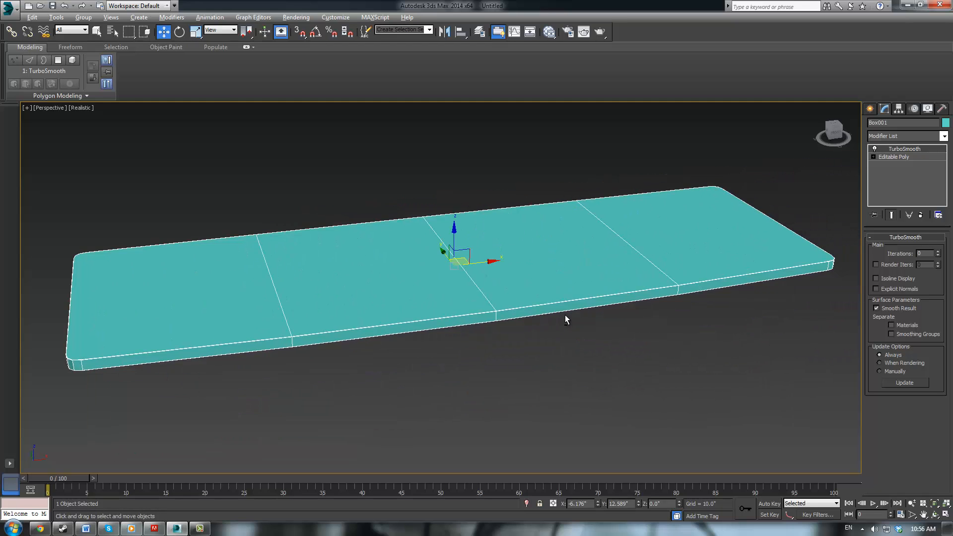
{"action": "middle_click_drag", "start_coordinate": [565, 314], "coordinate": [562, 354], "text": "alt"}
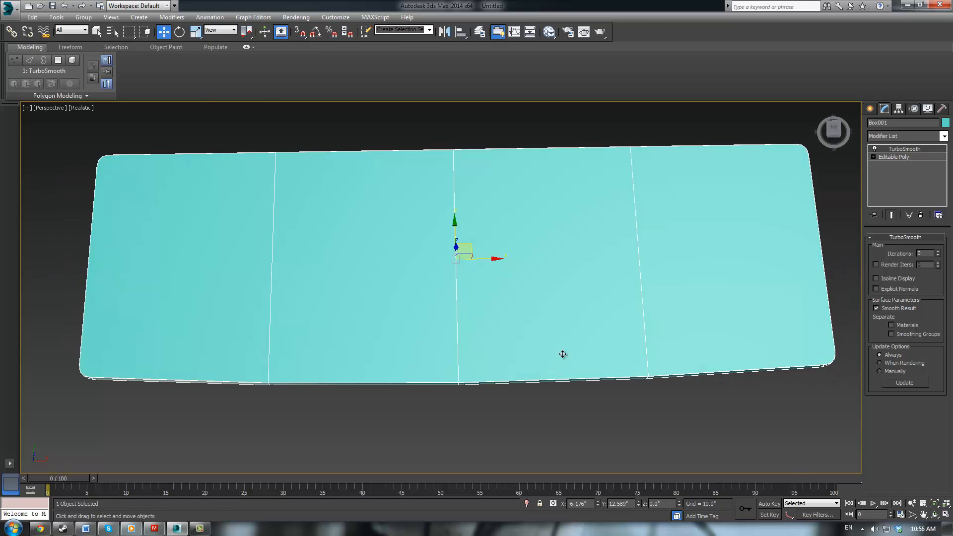
Step: Try 2 TurboSmooth iterations on the board and return them to 0
{"action": "left_click", "coordinate": [939, 252]}
{"action": "left_click", "coordinate": [939, 252]}
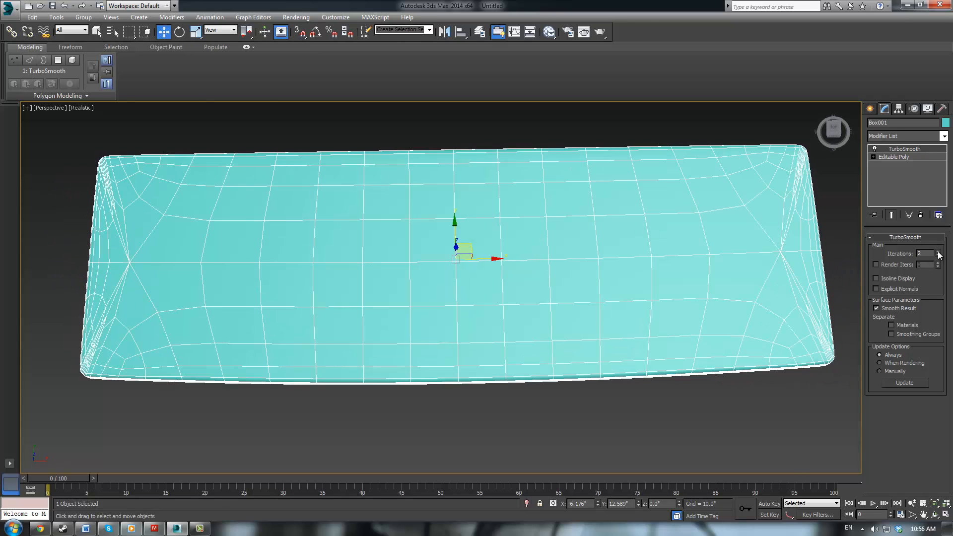
{"action": "left_click", "coordinate": [876, 278]}
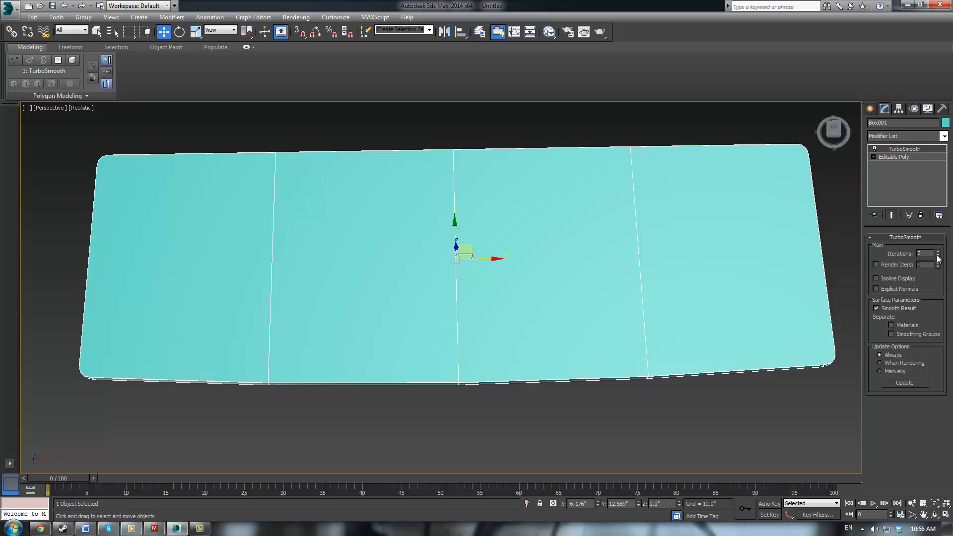
Step: Draw a cylinder with AutoGrid on the board's underside near a front corner, about 0.813 inches in radius and 7.943 inches high
{"action": "left_click", "coordinate": [741, 398]}
{"action": "scroll", "coordinate": [690, 418], "scroll_direction": "down", "scroll_amount": 3}
{"action": "middle_click_drag", "start_coordinate": [670, 360], "coordinate": [663, 309], "text": "alt"}
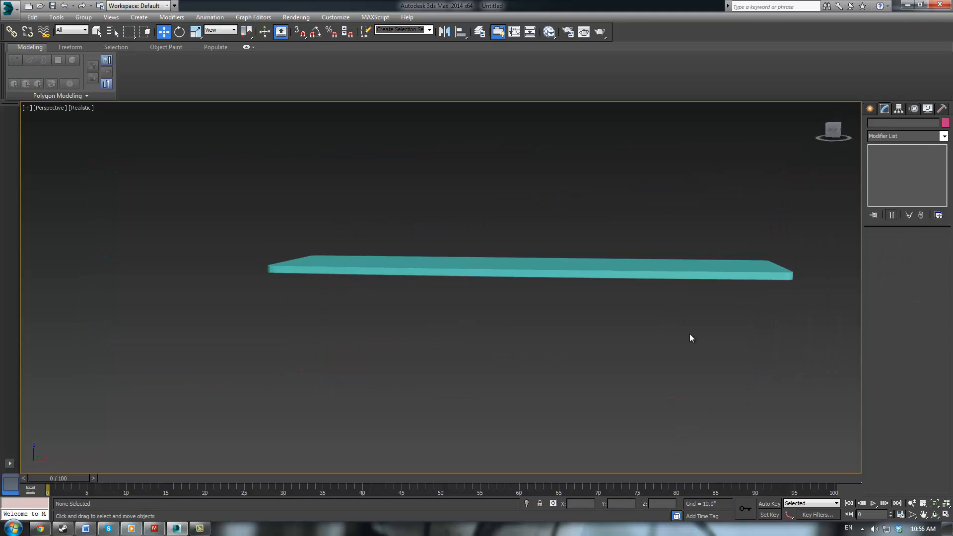
{"action": "left_click", "coordinate": [870, 109]}
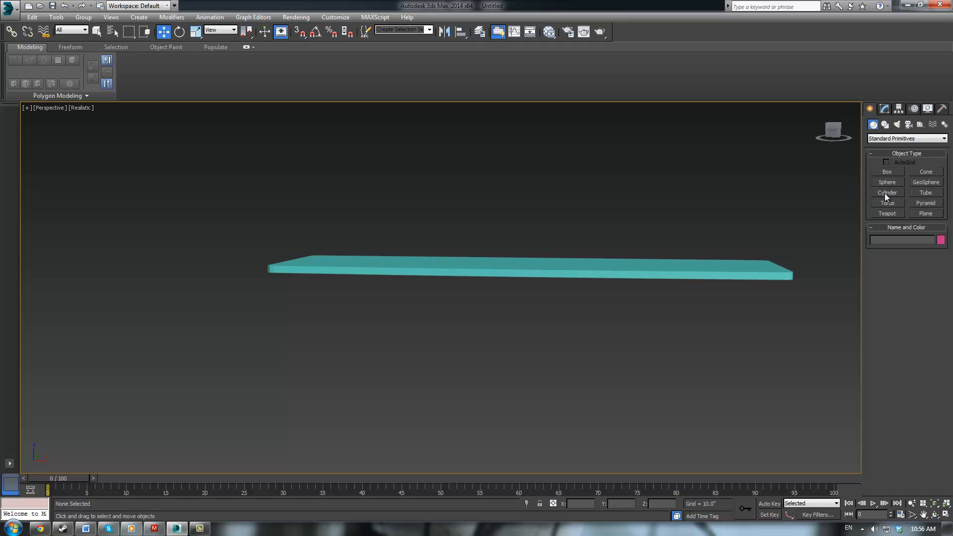
{"action": "left_click", "coordinate": [887, 192]}
{"action": "left_click", "coordinate": [887, 163]}
{"action": "middle_click_drag", "start_coordinate": [770, 288], "coordinate": [722, 293]}
{"action": "left_click_drag", "start_coordinate": [730, 206], "coordinate": [730, 213]}
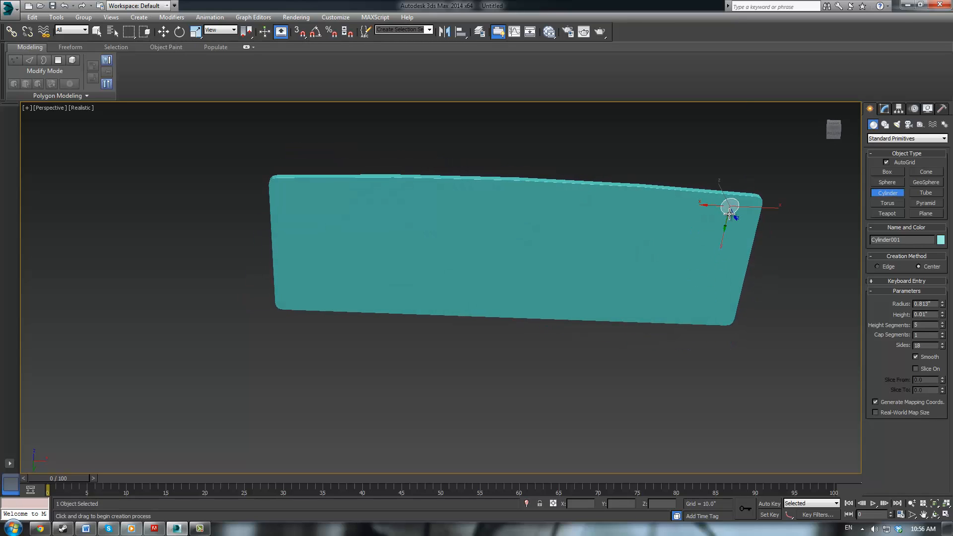
{"action": "left_click", "coordinate": [738, 302]}
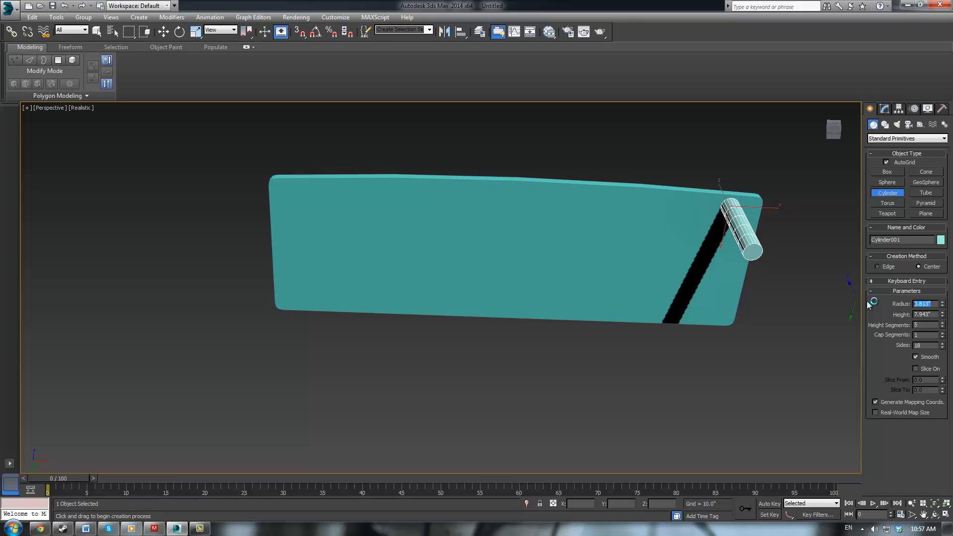
Step: Set the cylinder's radius to 0.6 inches and its height to 8 inches
{"action": "key", "text": "BackSpace"}
{"action": "type", "text": "0.6"}
{"action": "key", "text": "Return"}
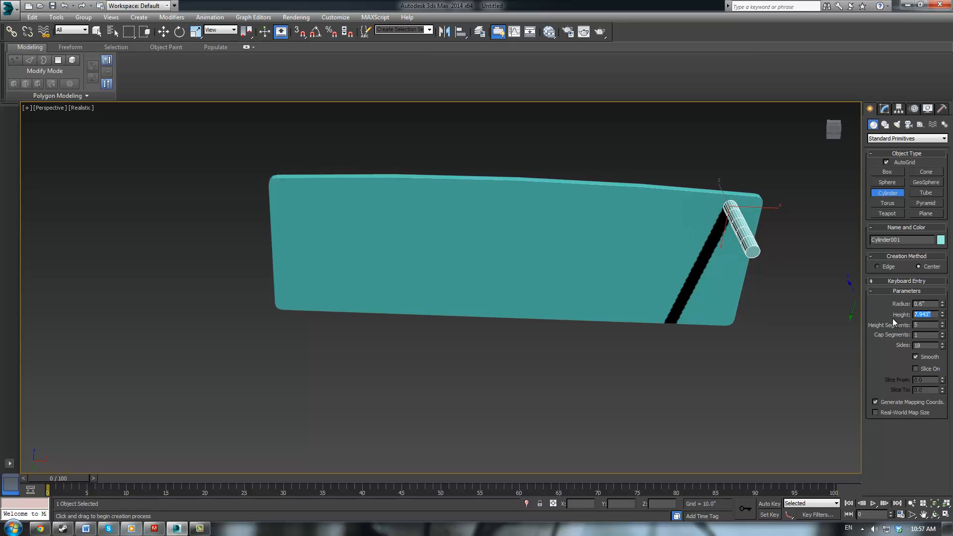
{"action": "type", "text": "8"}
{"action": "key", "text": "Return"}
Step: Raise the cylinder slightly to Z 0.087 inches so its upper end sinks into the board's underside
{"action": "middle_click_drag", "start_coordinate": [706, 304], "coordinate": [679, 373], "text": "alt"}
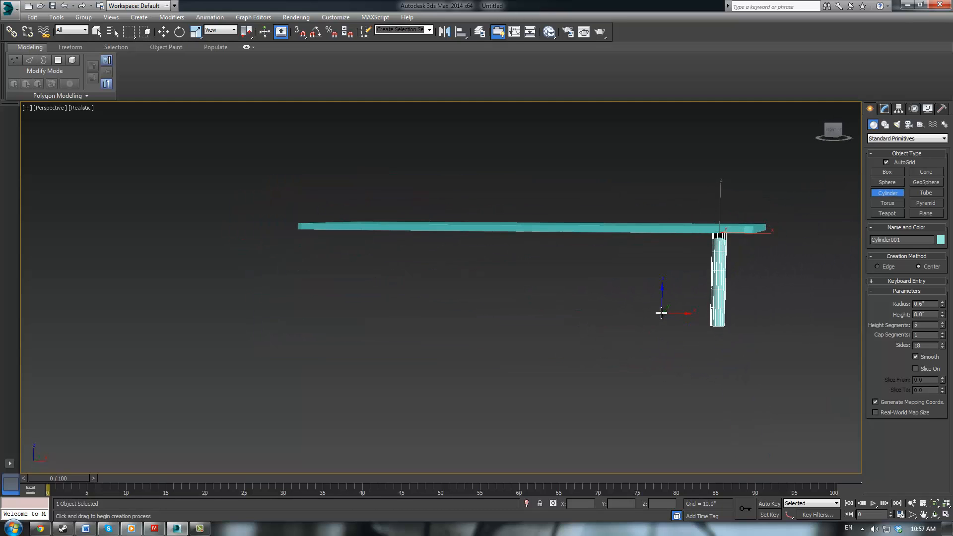
{"action": "key", "text": "f"}
{"action": "scroll", "coordinate": [546, 300], "scroll_direction": "up", "scroll_amount": 6}
{"action": "middle_click_drag", "start_coordinate": [407, 241], "coordinate": [594, 260]}
{"action": "scroll", "coordinate": [571, 278], "scroll_direction": "up", "scroll_amount": 5}
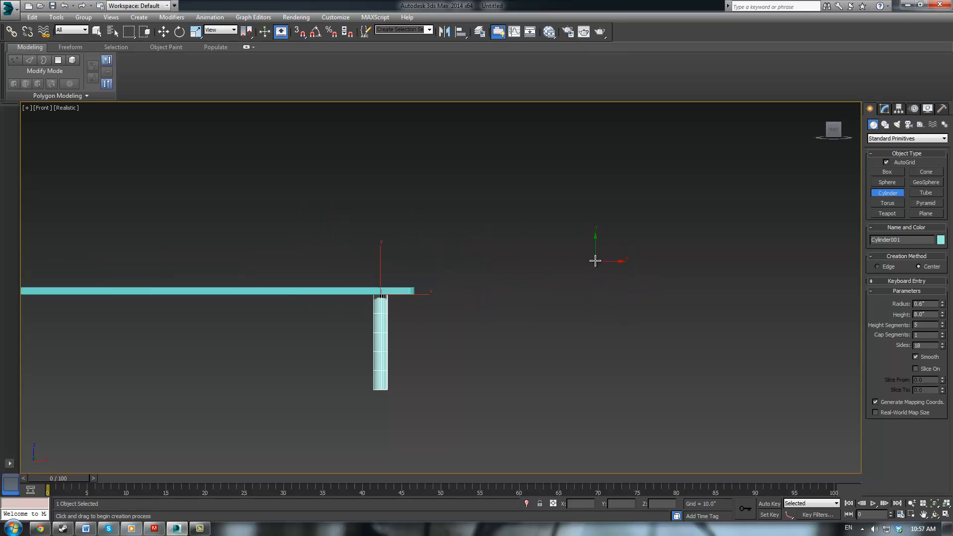
{"action": "middle_click_drag", "start_coordinate": [495, 313], "coordinate": [678, 245]}
{"action": "scroll", "coordinate": [677, 245], "scroll_direction": "up", "scroll_amount": 2}
{"action": "key", "text": "w"}
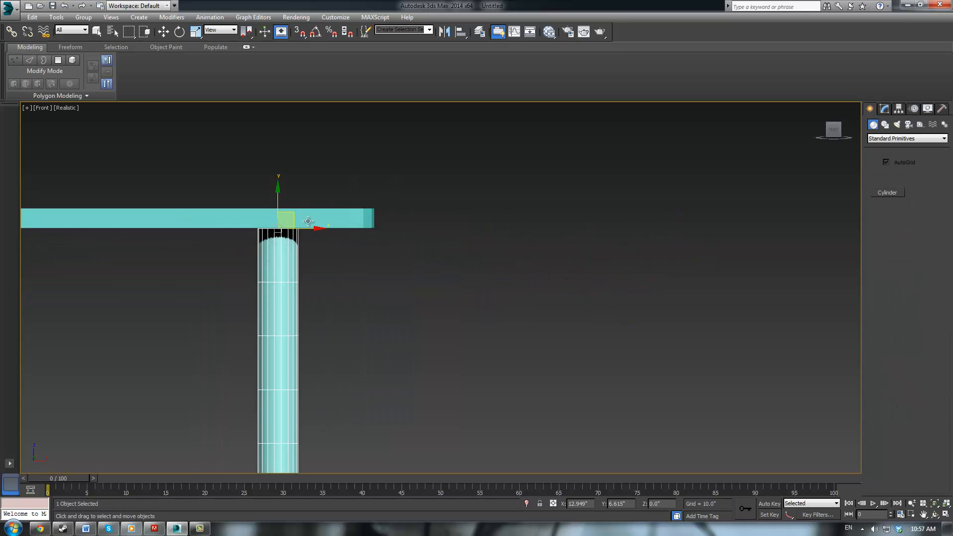
{"action": "middle_click_drag", "start_coordinate": [309, 221], "coordinate": [389, 220]}
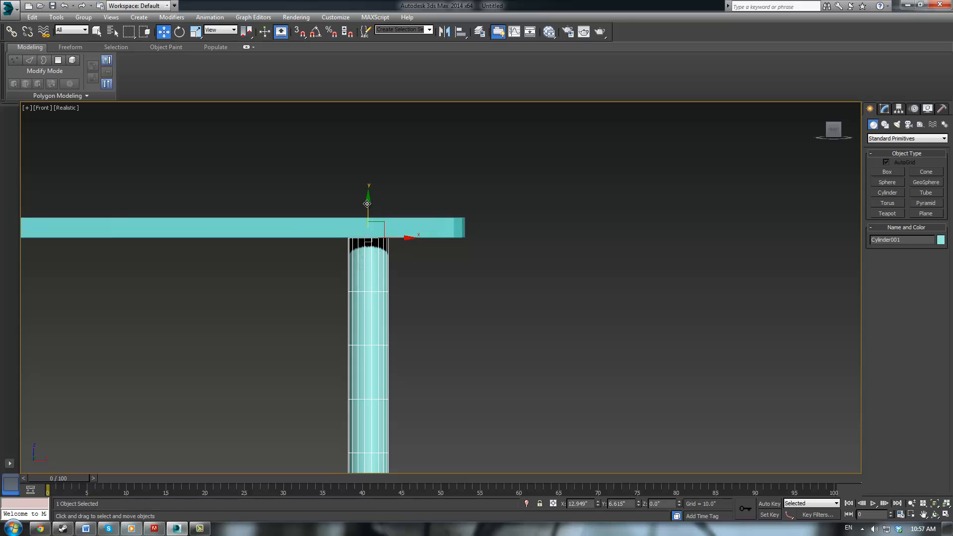
{"action": "scroll", "coordinate": [484, 278], "scroll_direction": "down", "scroll_amount": 3}
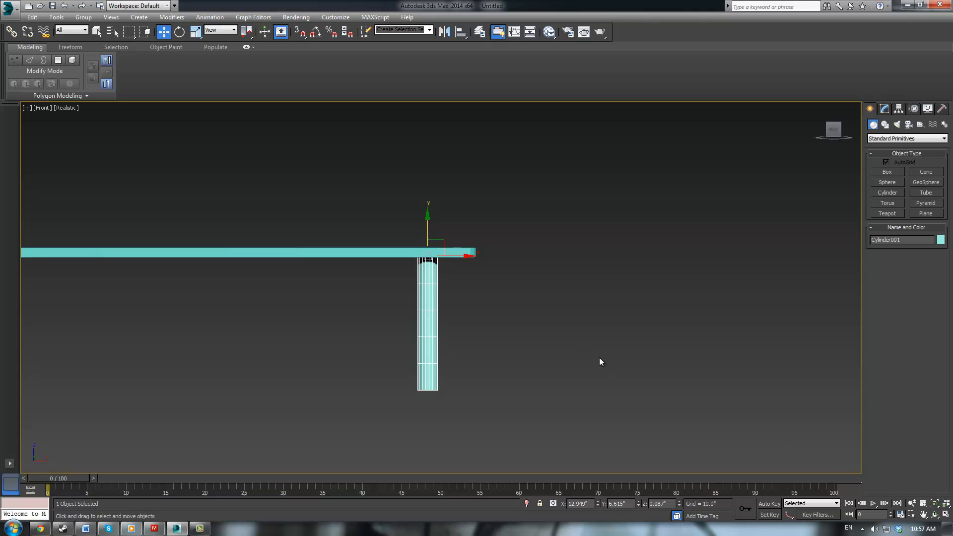
{"action": "key", "text": "p"}
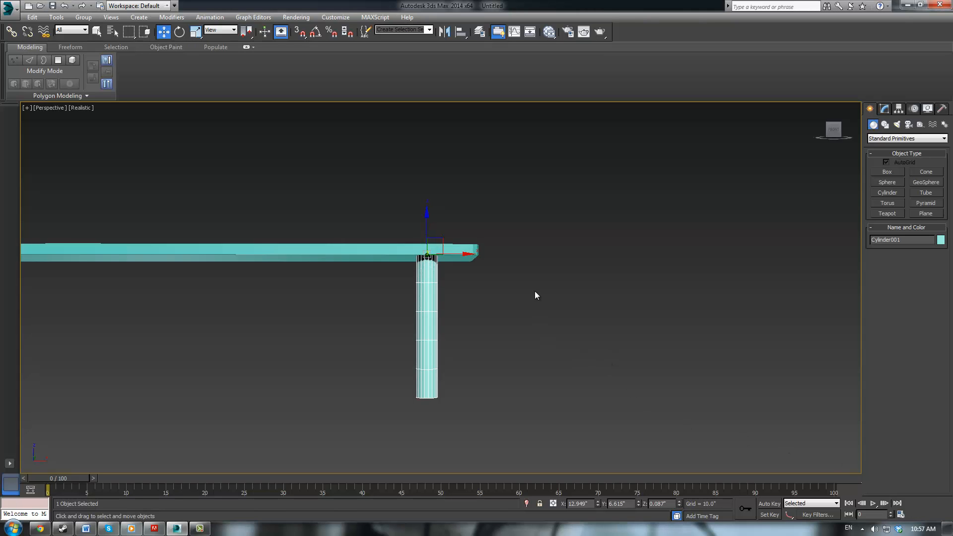
Step: Draw a thin AutoGrid box on the underside beside the cylinder, about 0.111 inches wide and 0.387 inches high, with length 2.5 inches
{"action": "middle_click_drag", "start_coordinate": [535, 302], "coordinate": [612, 230], "text": "alt"}
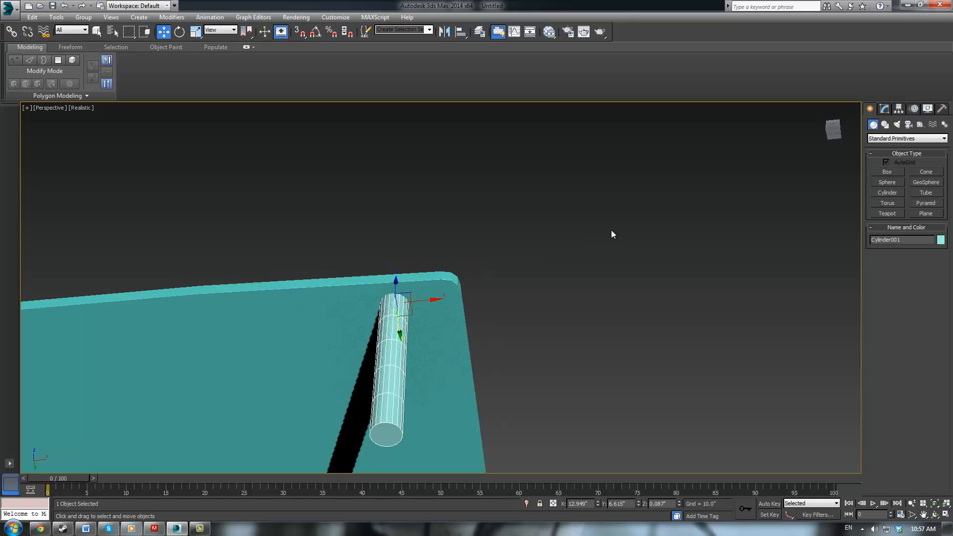
{"action": "left_click", "coordinate": [887, 172]}
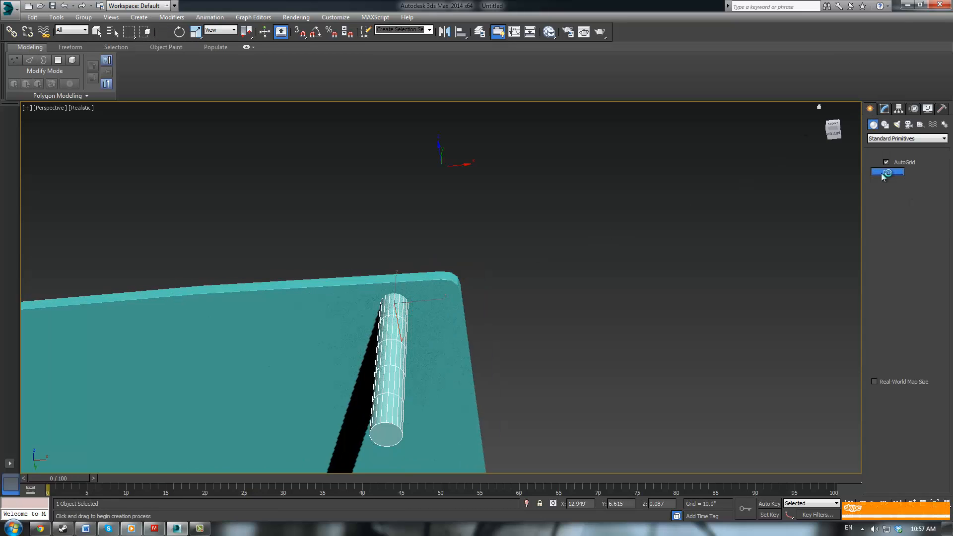
{"action": "left_click_drag", "start_coordinate": [340, 332], "coordinate": [328, 290]}
{"action": "left_click", "coordinate": [326, 295]}
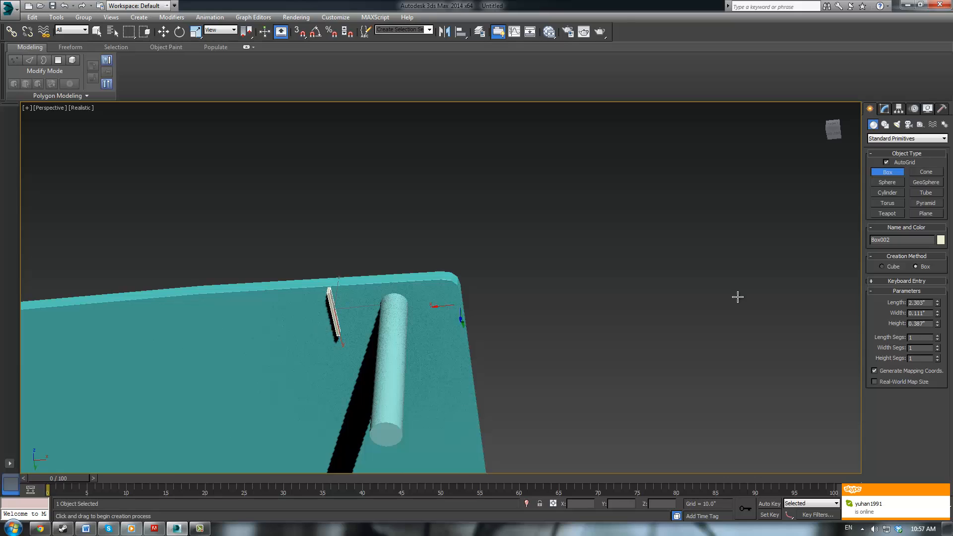
{"action": "double_click", "coordinate": [927, 303]}
{"action": "type", "text": "2.5"}
{"action": "key", "text": "Return"}
Step: Copy the thin box toward the cylinder and set the copy's length to 5 inches
{"action": "right_click", "coordinate": [323, 314]}
{"action": "left_click_drag", "start_coordinate": [344, 316], "coordinate": [375, 317], "text": "shift"}
{"action": "left_click", "coordinate": [475, 307]}
{"action": "left_click", "coordinate": [886, 110]}
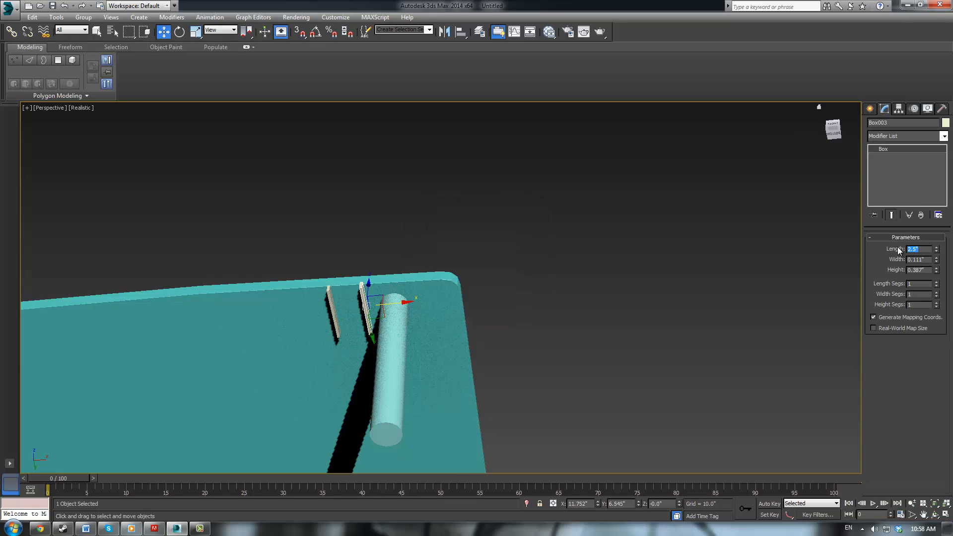
{"action": "type", "text": "5"}
{"action": "key", "text": "Return"}
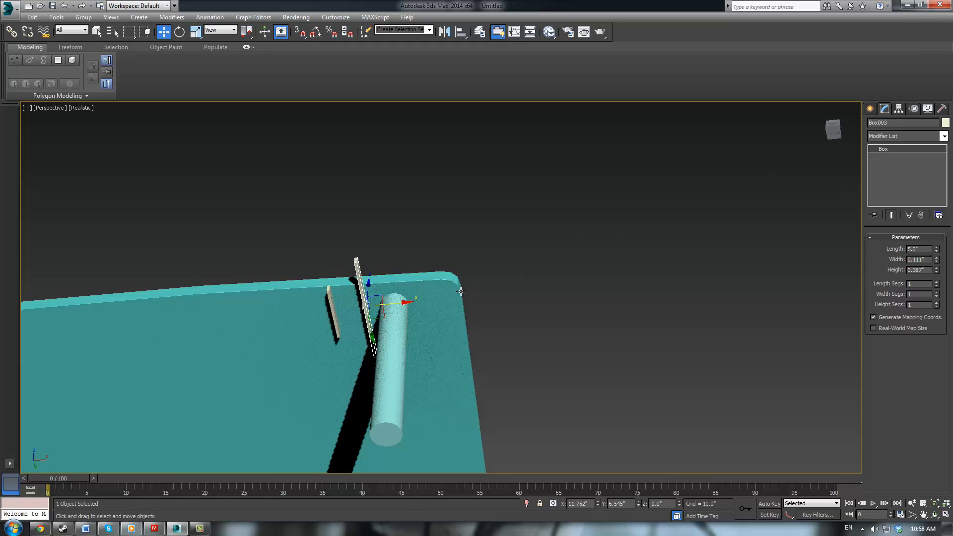
Step: Rotate the 5-inch box with angle snap perpendicular to the 2.5-inch box and move it against the board's short end edge
{"action": "key", "text": "e"}
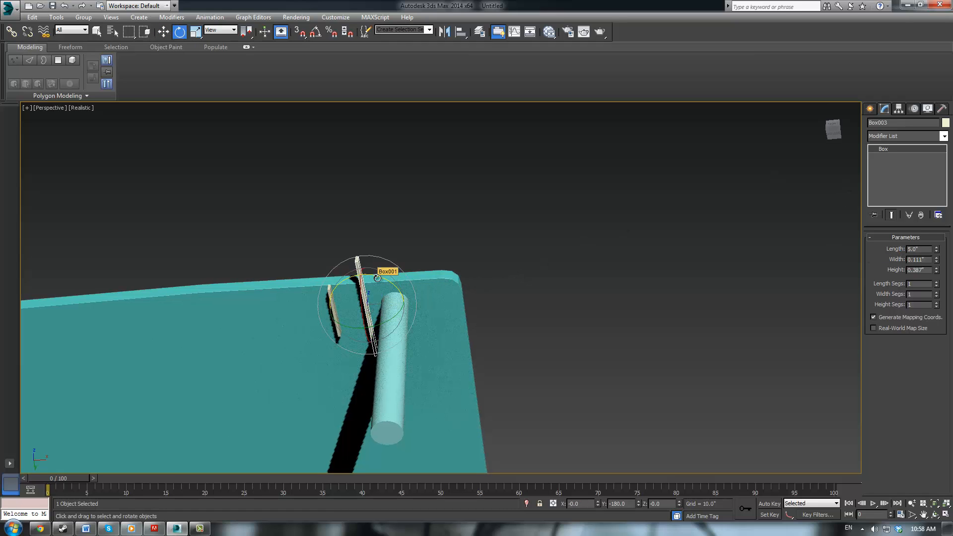
{"action": "key", "text": "a"}
{"action": "left_click_drag", "start_coordinate": [377, 278], "coordinate": [411, 317]}
{"action": "key", "text": "w"}
{"action": "key", "text": "ctrl+z"}
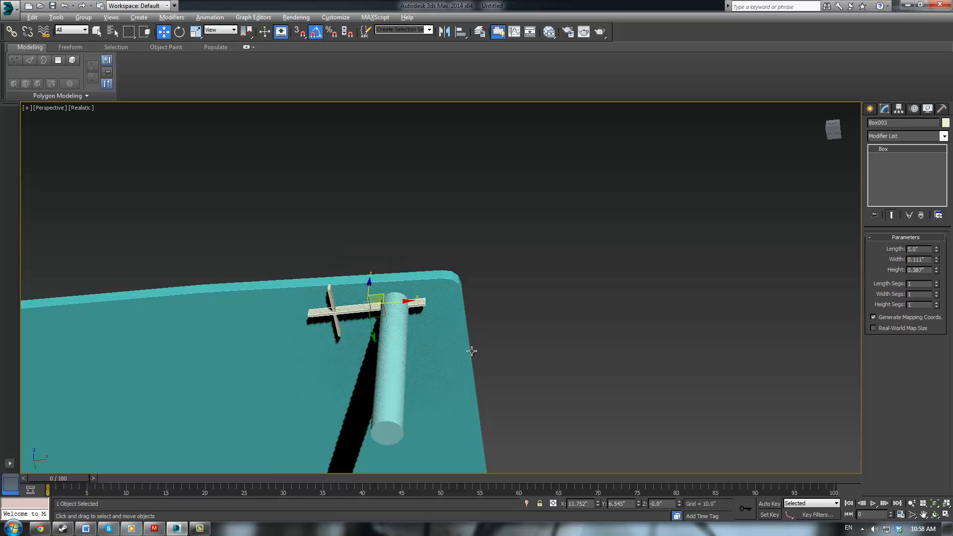
{"action": "middle_click_drag", "start_coordinate": [472, 351], "coordinate": [423, 308], "text": "alt"}
{"action": "left_click_drag", "start_coordinate": [389, 304], "coordinate": [470, 313]}
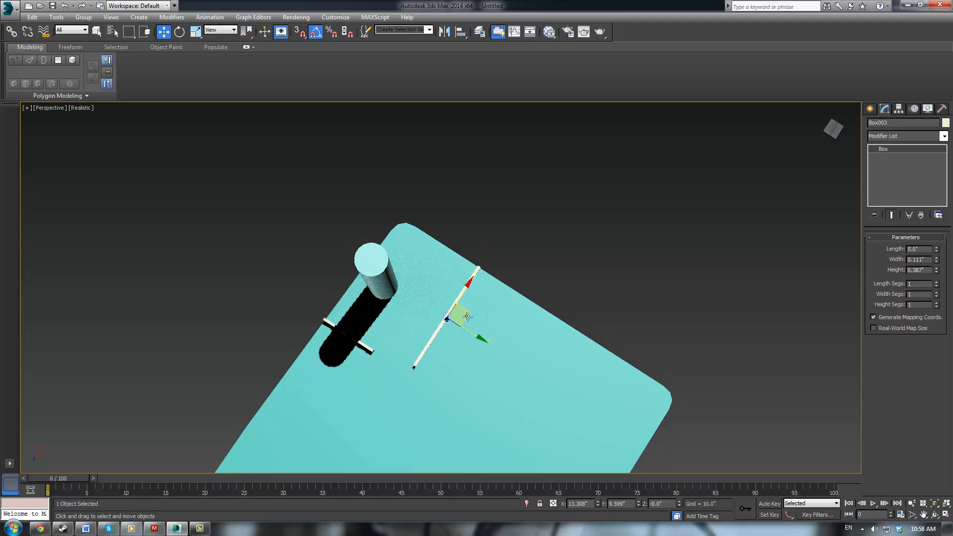
Step: Move the 2.5-inch box against the bowed front edge and the cylinder to the inner end of the 5-inch box
{"action": "left_click", "coordinate": [370, 350]}
{"action": "left_click_drag", "start_coordinate": [368, 328], "coordinate": [330, 390]}
{"action": "left_click", "coordinate": [393, 280]}
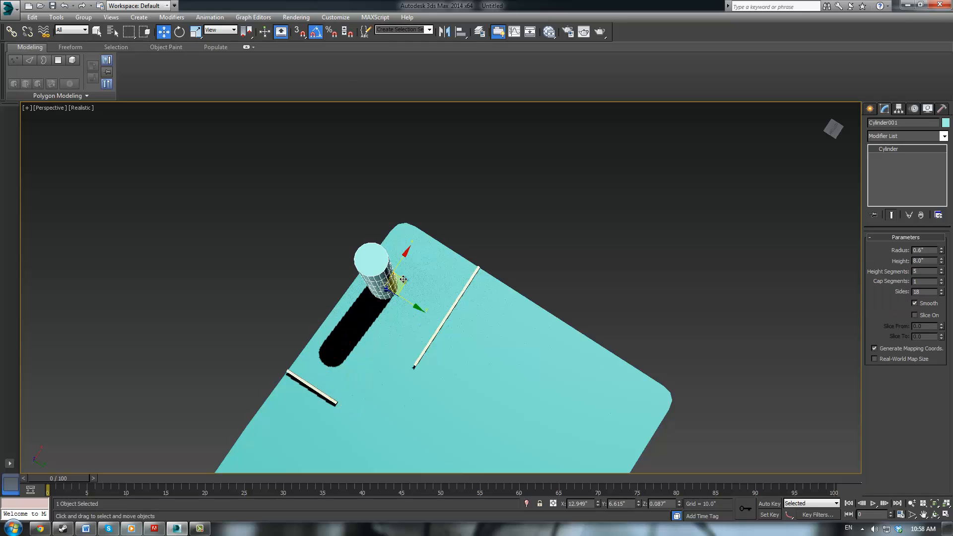
{"action": "left_click_drag", "start_coordinate": [403, 282], "coordinate": [423, 369]}
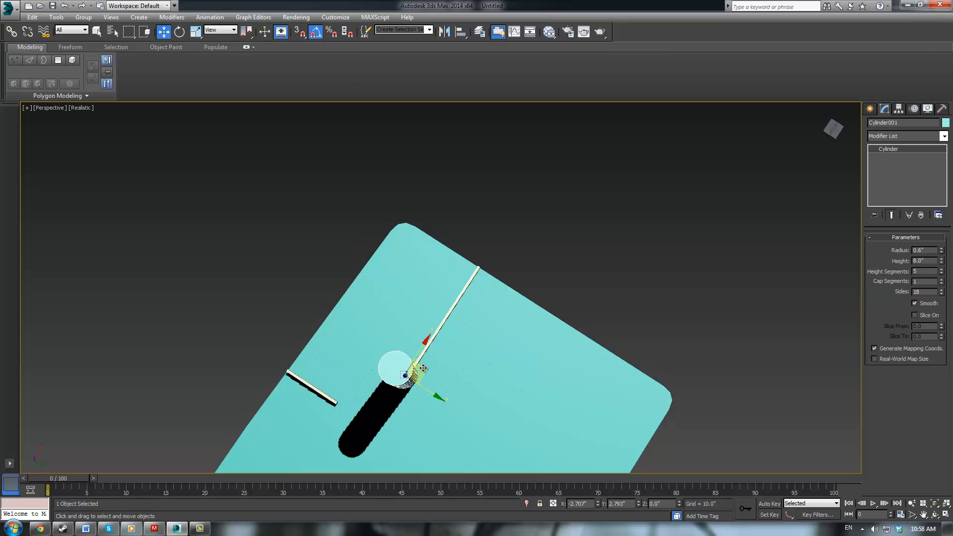
Step: Slide the 2.5-inch box along the front edge toward the corner and move the cylinder against its inner end
{"action": "middle_click_drag", "start_coordinate": [424, 369], "coordinate": [389, 340], "text": "alt"}
{"action": "left_click", "coordinate": [316, 339]}
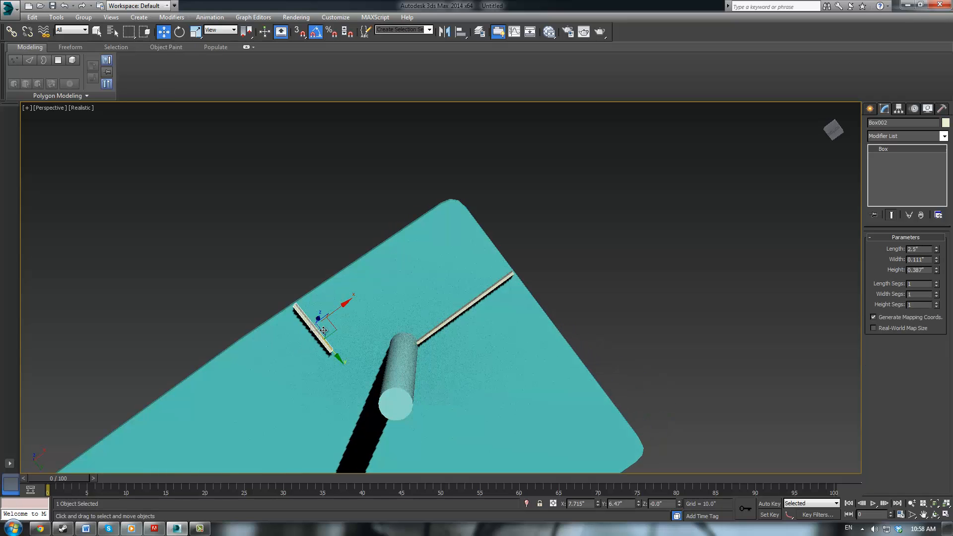
{"action": "left_click_drag", "start_coordinate": [330, 327], "coordinate": [378, 292]}
{"action": "left_click", "coordinate": [409, 368]}
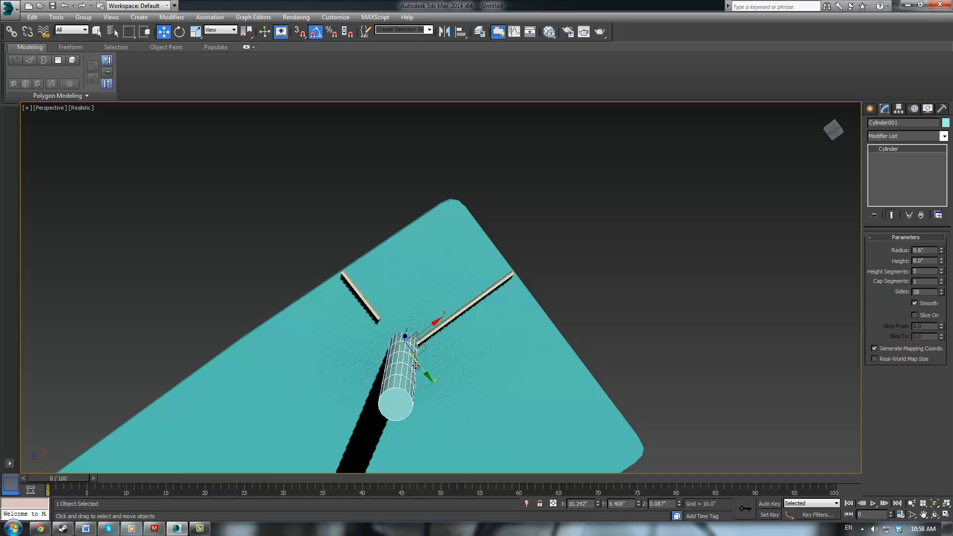
{"action": "left_click_drag", "start_coordinate": [420, 367], "coordinate": [405, 349]}
{"action": "left_click", "coordinate": [584, 255]}
{"action": "scroll", "coordinate": [636, 245], "scroll_direction": "down", "scroll_amount": 4}
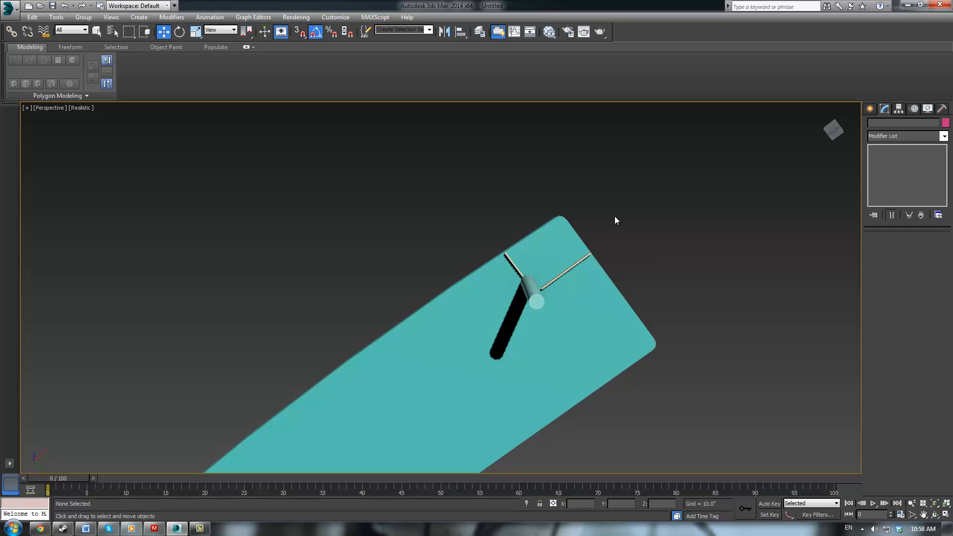
Step: Shift the 5-inch box toward the bowed front edge so its inner end lines up with the cylinder
{"action": "middle_click_drag", "start_coordinate": [361, 216], "coordinate": [382, 180]}
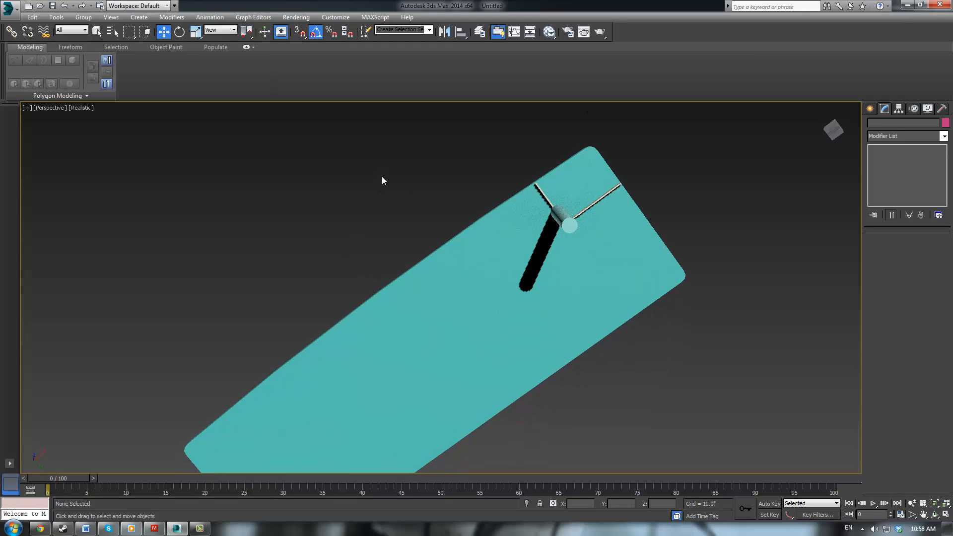
{"action": "left_click", "coordinate": [595, 204]}
{"action": "scroll", "coordinate": [600, 206], "scroll_direction": "up", "scroll_amount": 2}
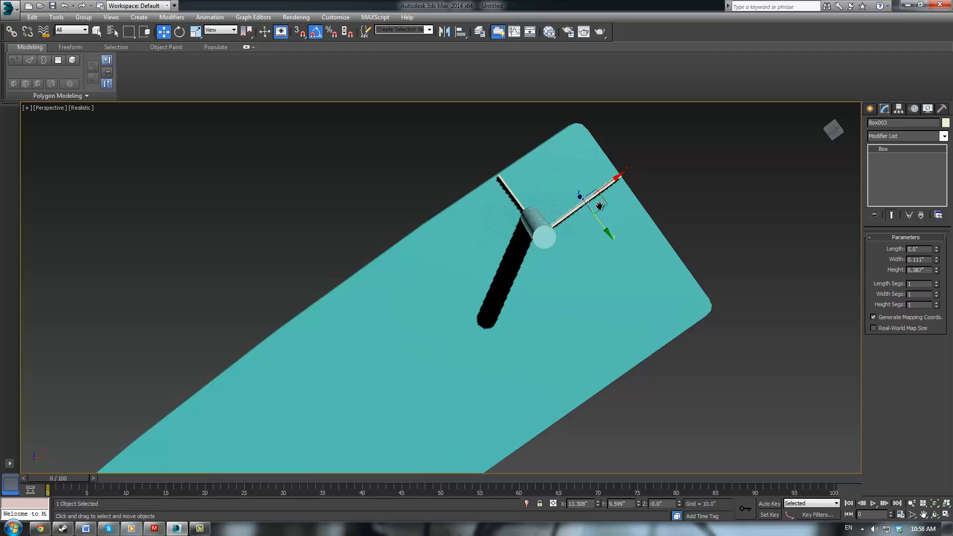
{"action": "scroll", "coordinate": [548, 215], "scroll_direction": "up", "scroll_amount": 2}
{"action": "middle_click_drag", "start_coordinate": [623, 202], "coordinate": [548, 219]}
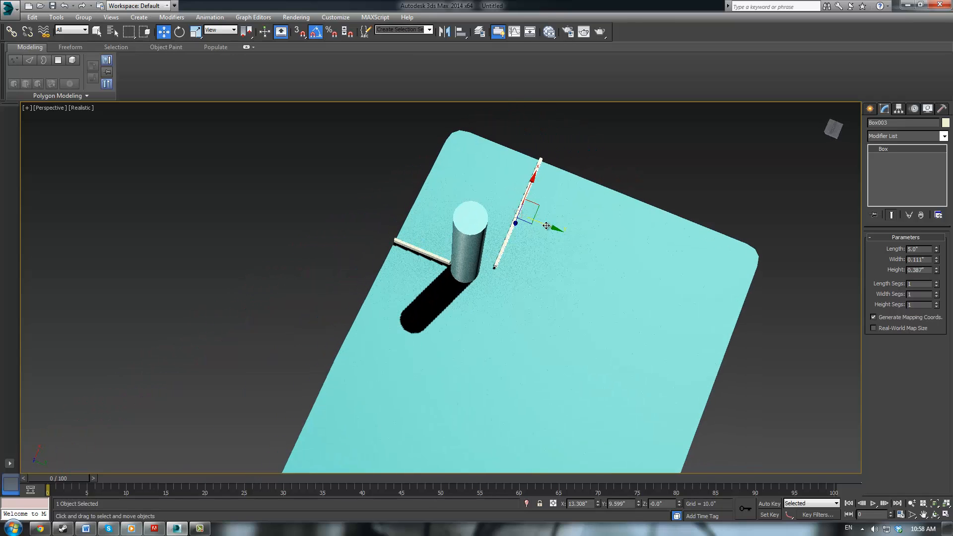
{"action": "left_click_drag", "start_coordinate": [546, 226], "coordinate": [526, 219]}
Step: Move both spacer boxes to the other front corner, the 5-inch one against the end edge and the 2.5-inch one against the front edge
{"action": "left_click", "coordinate": [428, 253], "text": "ctrl"}
{"action": "middle_click_drag", "start_coordinate": [543, 271], "coordinate": [557, 231]}
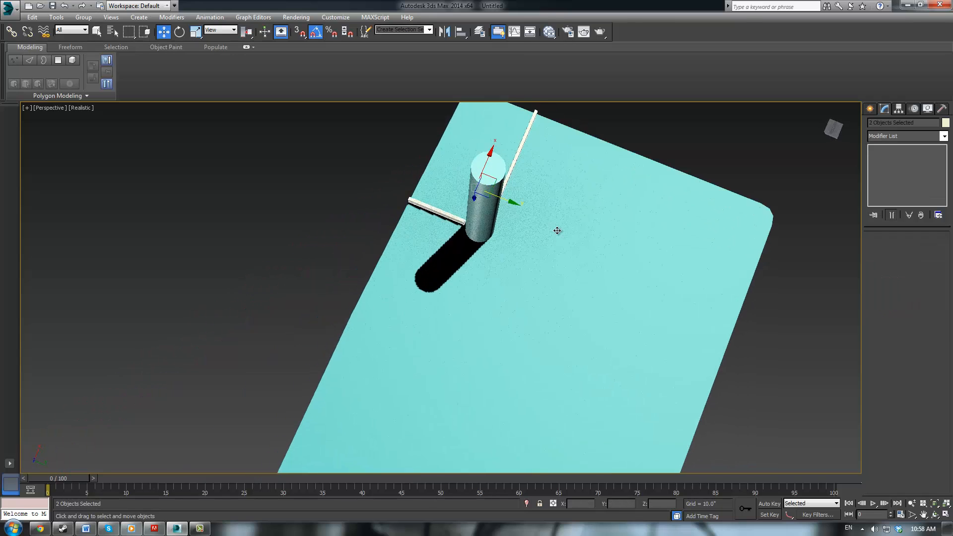
{"action": "scroll", "coordinate": [558, 231], "scroll_direction": "down", "scroll_amount": 3}
{"action": "left_click_drag", "start_coordinate": [522, 214], "coordinate": [524, 336]}
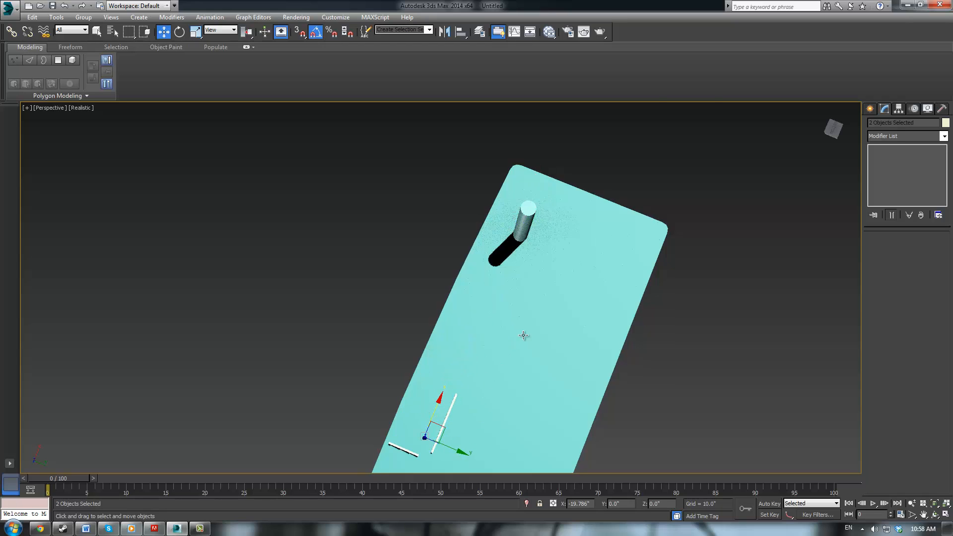
{"action": "middle_click_drag", "start_coordinate": [524, 335], "coordinate": [507, 175]}
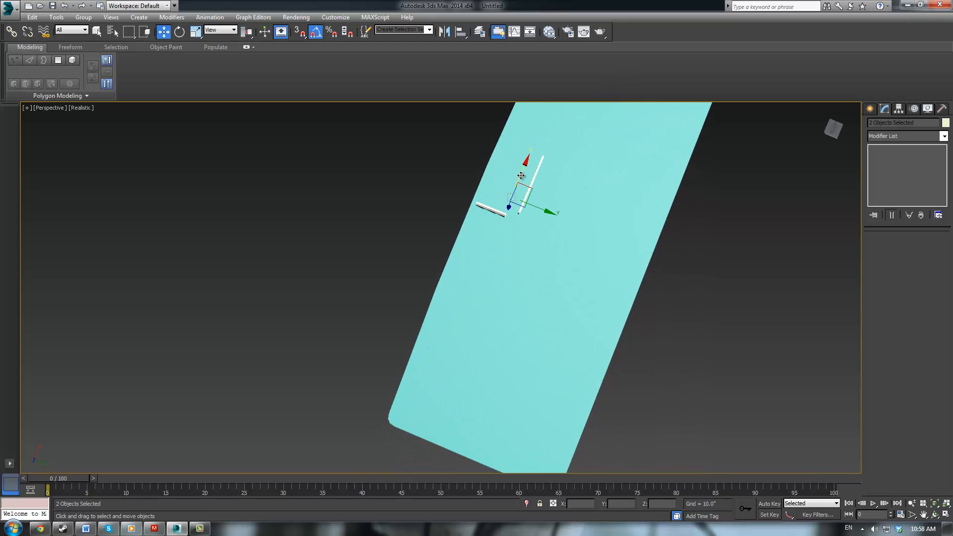
{"action": "left_click_drag", "start_coordinate": [521, 177], "coordinate": [443, 328]}
{"action": "left_click", "coordinate": [383, 428]}
{"action": "scroll", "coordinate": [556, 261], "scroll_direction": "down", "scroll_amount": 2}
{"action": "middle_click_drag", "start_coordinate": [586, 171], "coordinate": [568, 218]}
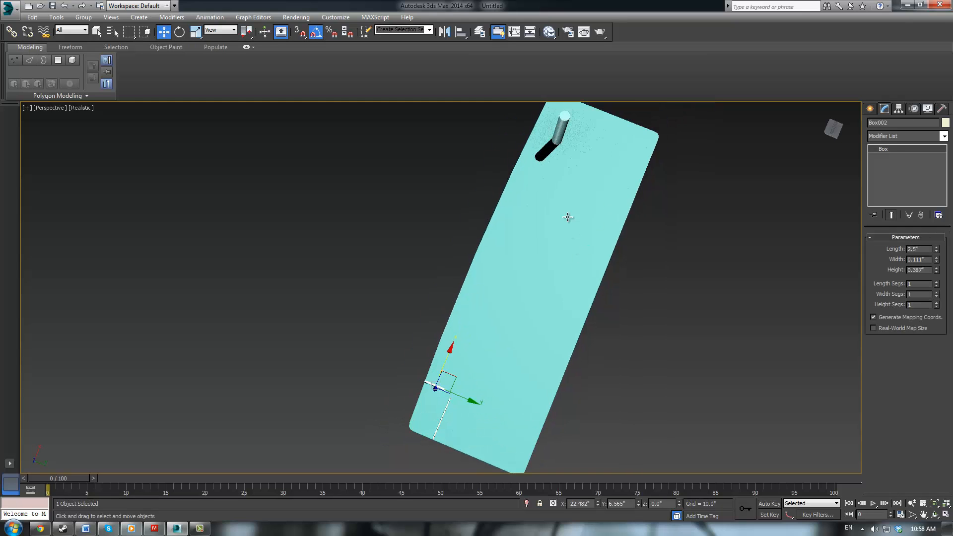
Step: Copy the cylinder along the board to the other front corner, where the inner ends of the two spacer boxes meet
{"action": "left_click", "coordinate": [556, 139]}
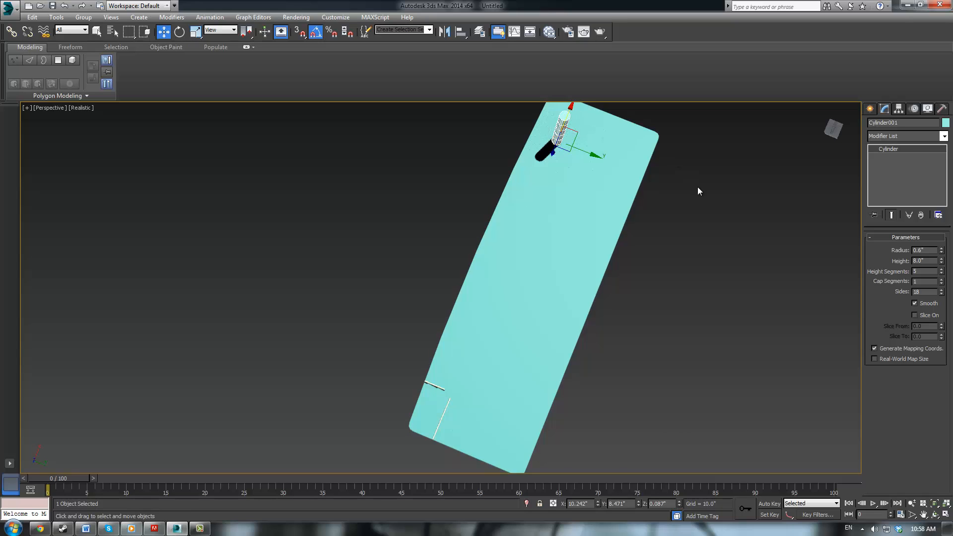
{"action": "middle_click_drag", "start_coordinate": [698, 188], "coordinate": [551, 144], "text": "alt"}
{"action": "left_click_drag", "start_coordinate": [550, 144], "coordinate": [778, 293], "text": "shift"}
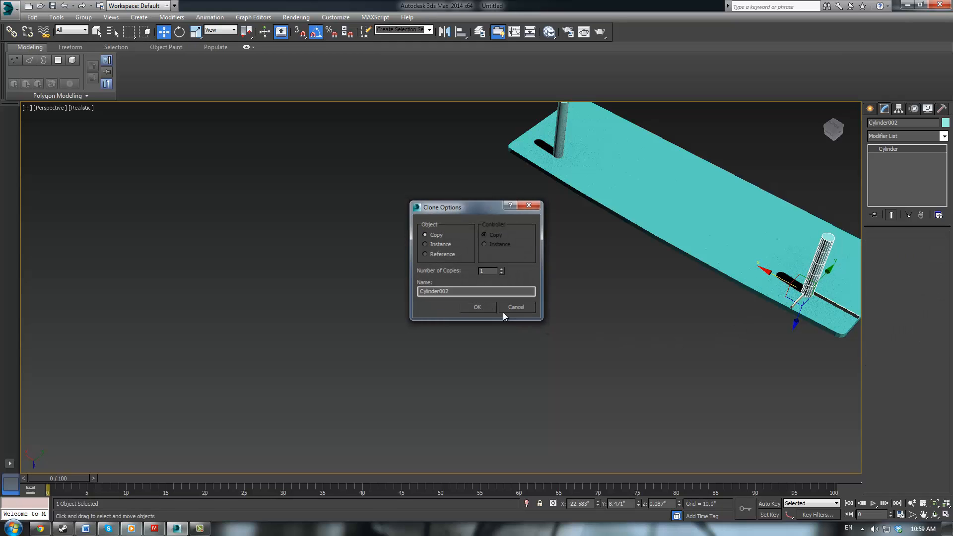
{"action": "left_click", "coordinate": [477, 307]}
{"action": "left_click", "coordinate": [605, 355]}
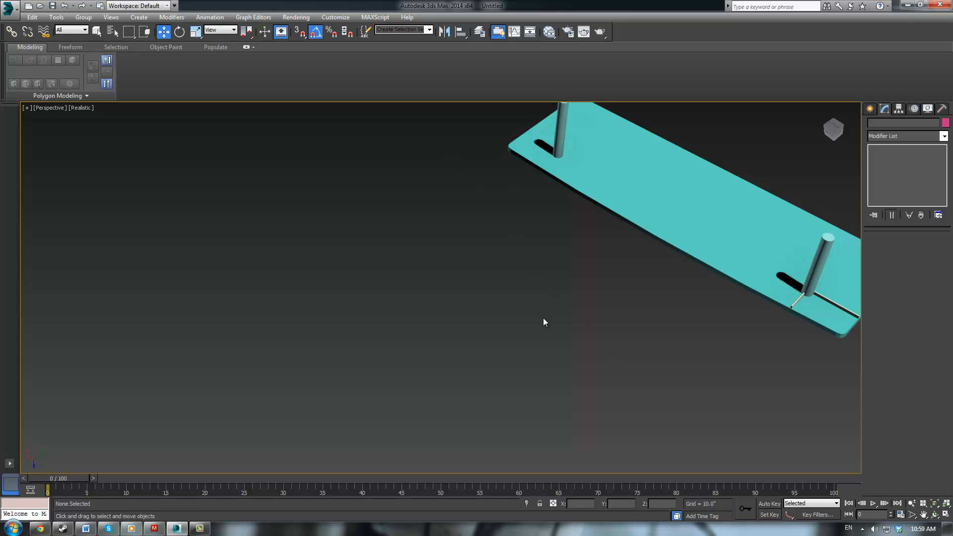
Step: Copy both front cylinders together across the board to its straight back edge, making four legs
{"action": "middle_click_drag", "start_coordinate": [542, 290], "coordinate": [508, 328]}
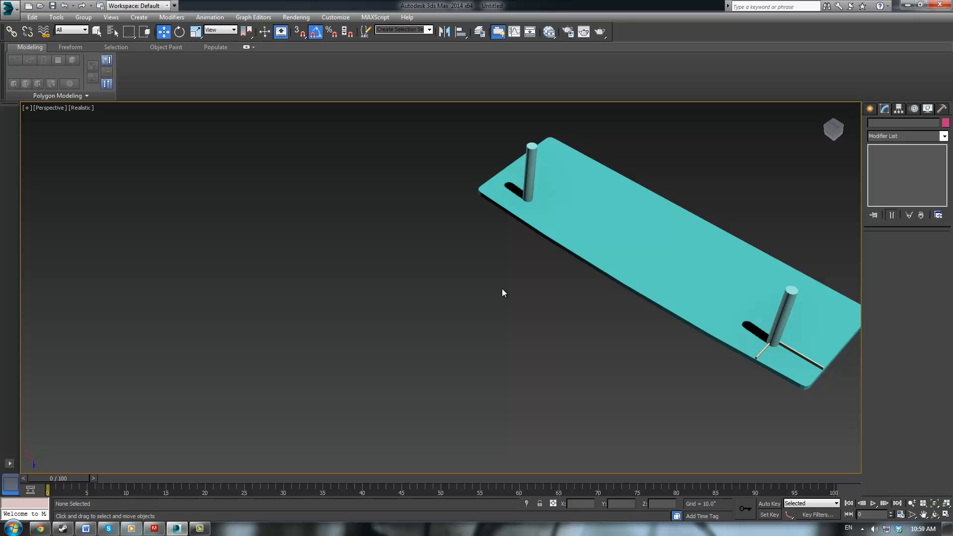
{"action": "middle_click_drag", "start_coordinate": [516, 298], "coordinate": [530, 159], "text": "alt"}
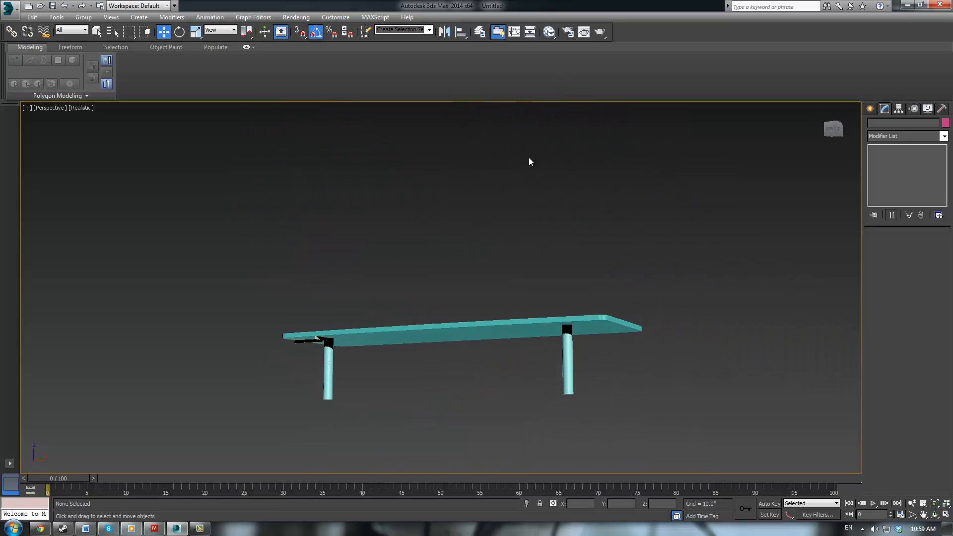
{"action": "left_click_drag", "start_coordinate": [242, 392], "coordinate": [599, 436]}
{"action": "middle_click_drag", "start_coordinate": [599, 436], "coordinate": [569, 338], "text": "alt"}
{"action": "left_click_drag", "start_coordinate": [464, 352], "coordinate": [546, 330], "text": "shift"}
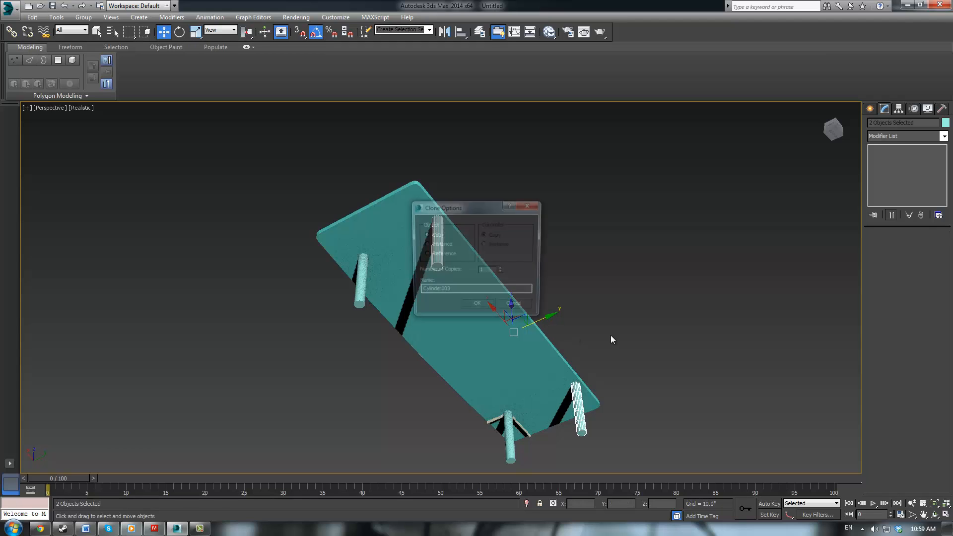
{"action": "left_click", "coordinate": [488, 312]}
{"action": "left_click", "coordinate": [601, 298]}
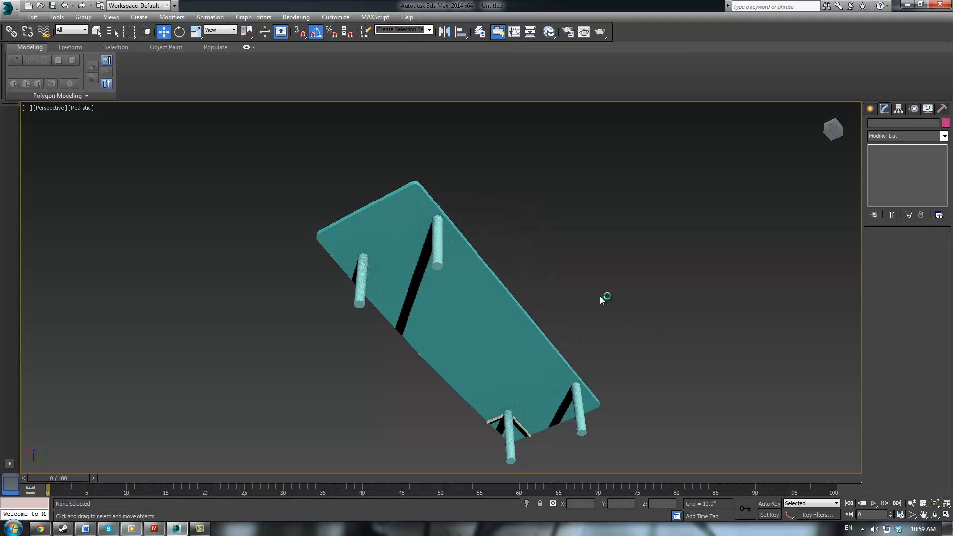
Step: Examine the board and its legs from the front and above
{"action": "left_click", "coordinate": [520, 426]}
{"action": "left_click", "coordinate": [653, 308]}
{"action": "middle_click_drag", "start_coordinate": [642, 311], "coordinate": [656, 394], "text": "alt"}
{"action": "scroll", "coordinate": [571, 361], "scroll_direction": "up", "scroll_amount": 3}
{"action": "middle_click_drag", "start_coordinate": [436, 310], "coordinate": [535, 350]}
{"action": "scroll", "coordinate": [535, 350], "scroll_direction": "up", "scroll_amount": 3}
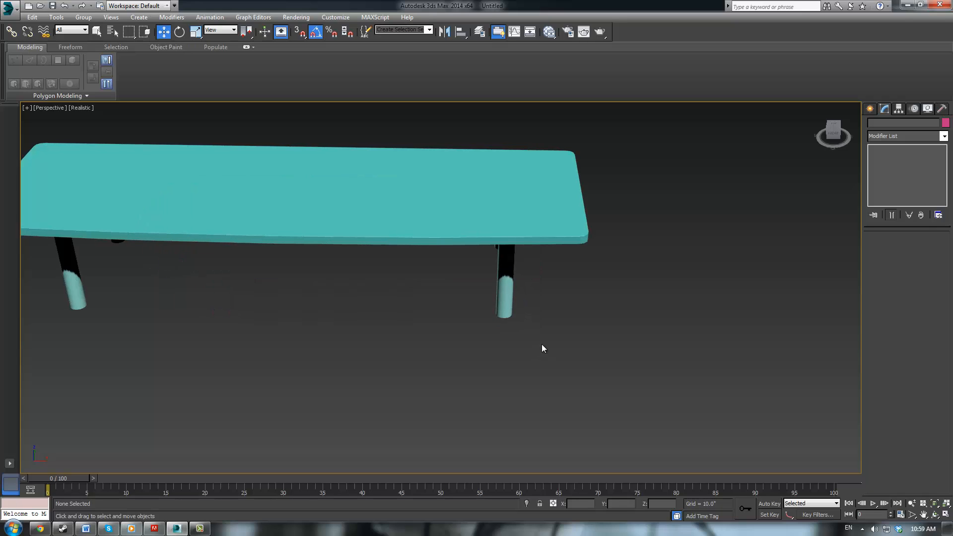
Step: Try copying the front corner leg straight up above the board, and undo the copy
{"action": "left_click", "coordinate": [502, 304]}
{"action": "middle_click_drag", "start_coordinate": [624, 250], "coordinate": [598, 329]}
{"action": "scroll", "coordinate": [598, 328], "scroll_direction": "up", "scroll_amount": 2}
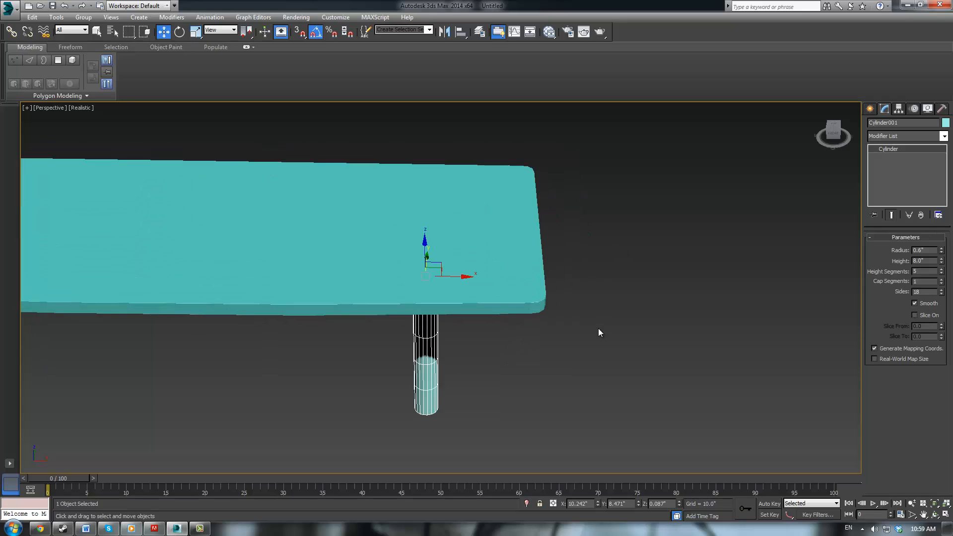
{"action": "left_click_drag", "start_coordinate": [423, 243], "coordinate": [434, 121], "text": "shift"}
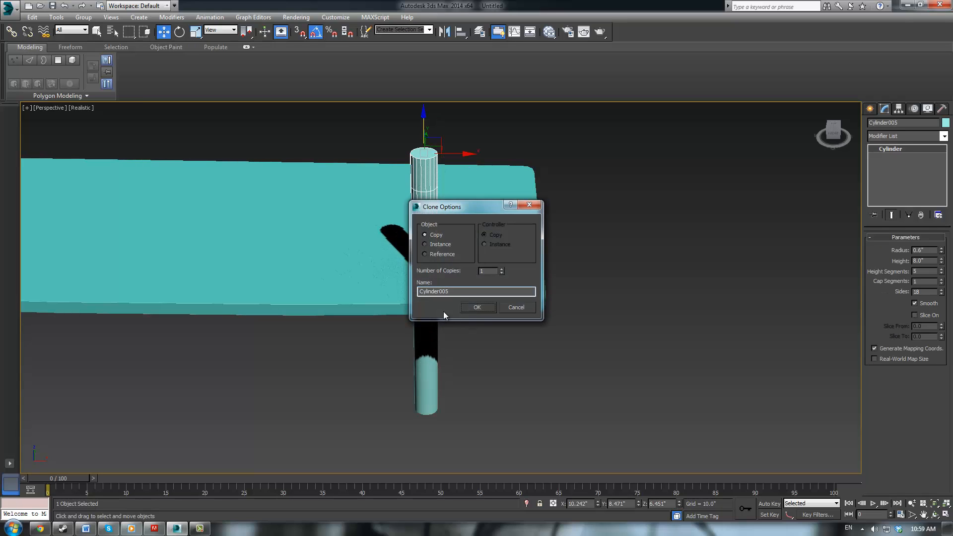
{"action": "left_click", "coordinate": [478, 308]}
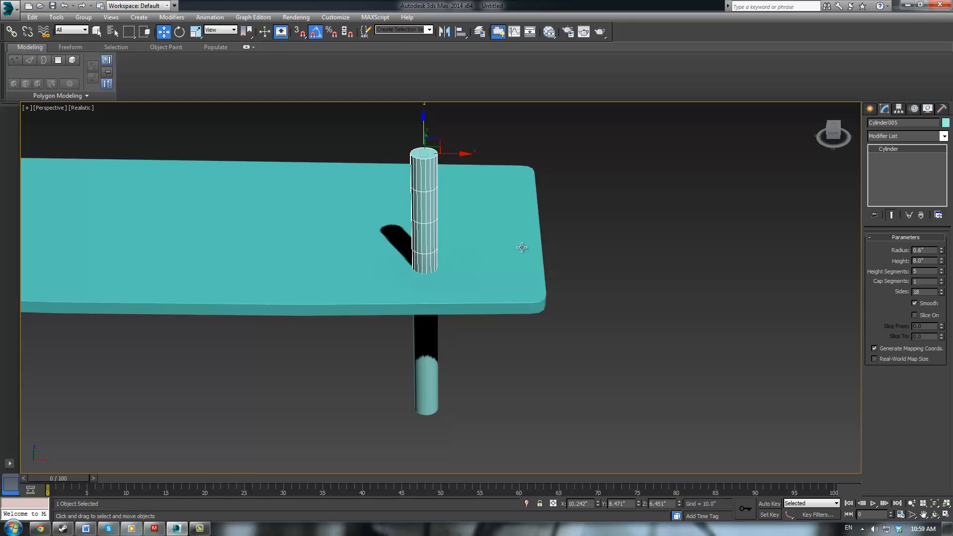
{"action": "key", "text": "ctrl+z"}
Step: Copy all four legs together and raise the copies above the board
{"action": "middle_click_drag", "start_coordinate": [522, 247], "coordinate": [602, 199]}
{"action": "scroll", "coordinate": [546, 258], "scroll_direction": "down", "scroll_amount": 4}
{"action": "middle_click_drag", "start_coordinate": [441, 312], "coordinate": [436, 284], "text": "alt"}
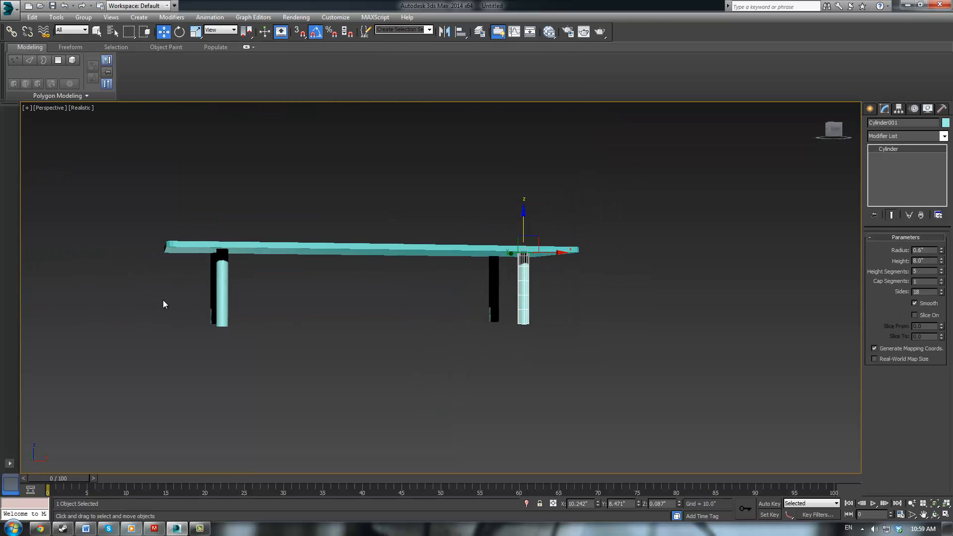
{"action": "left_click_drag", "start_coordinate": [165, 305], "coordinate": [546, 285]}
{"action": "middle_click_drag", "start_coordinate": [444, 245], "coordinate": [404, 278], "text": "alt"}
{"action": "left_click_drag", "start_coordinate": [366, 257], "coordinate": [366, 219], "text": "shift"}
{"action": "left_click", "coordinate": [493, 306]}
{"action": "middle_click_drag", "start_coordinate": [428, 221], "coordinate": [401, 263]}
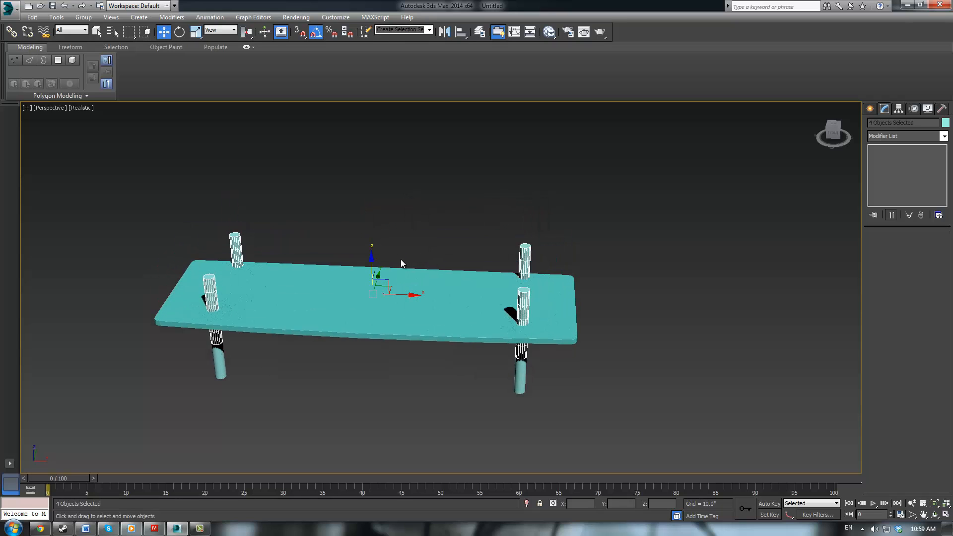
{"action": "left_click_drag", "start_coordinate": [371, 258], "coordinate": [370, 185]}
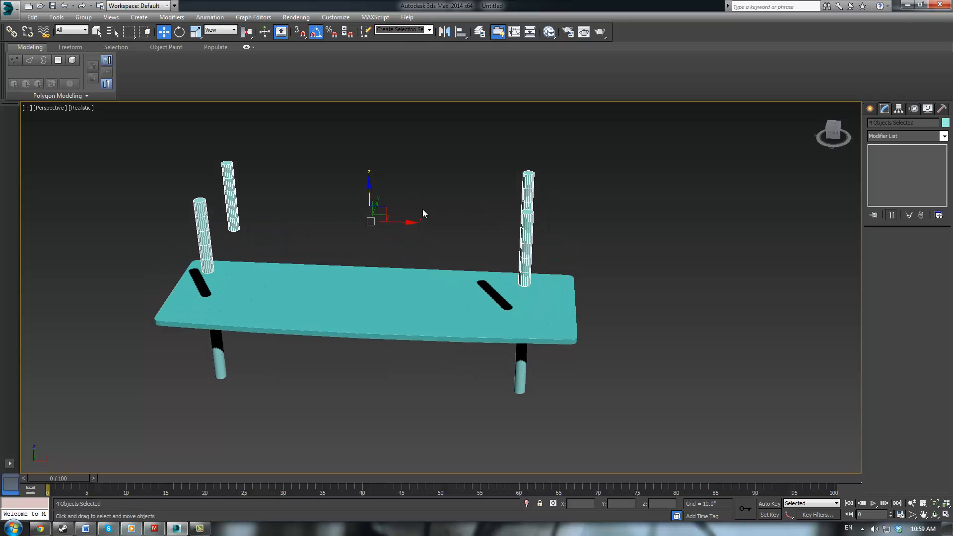
Step: Convert the four raised leg copies to Editable Poly and delete all of them
{"action": "scroll", "coordinate": [451, 248], "scroll_direction": "up", "scroll_amount": 5}
{"action": "scroll", "coordinate": [451, 258], "scroll_direction": "down", "scroll_amount": 4}
{"action": "middle_click_drag", "start_coordinate": [444, 264], "coordinate": [536, 269], "text": "alt"}
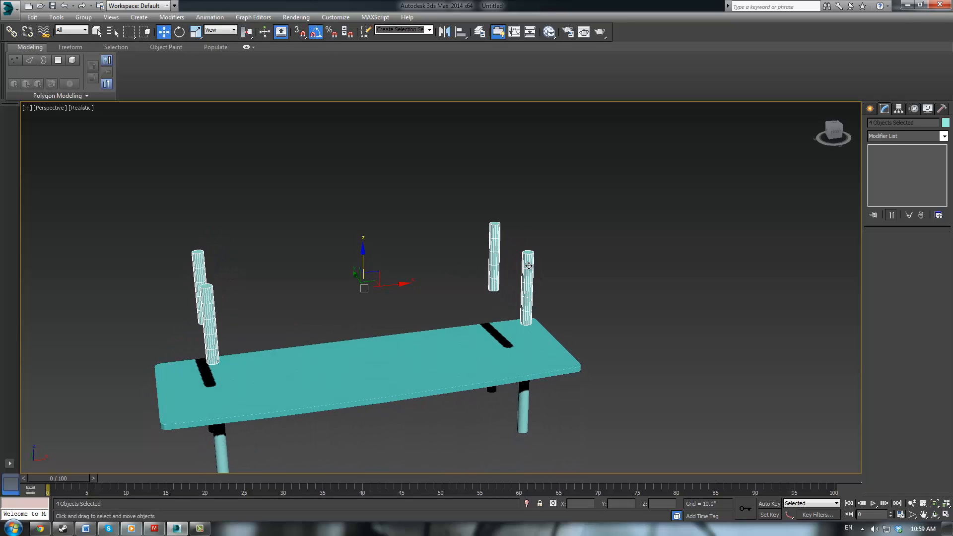
{"action": "left_click", "coordinate": [529, 266]}
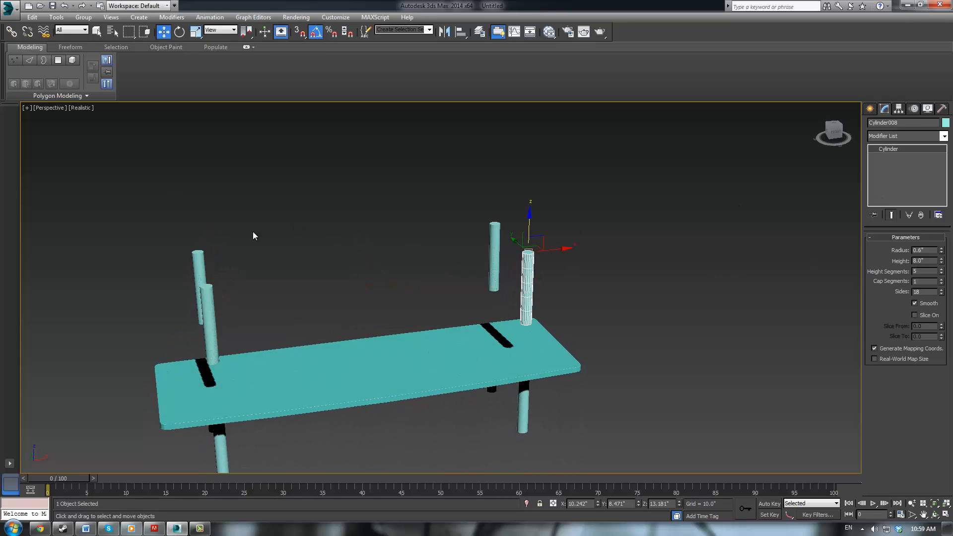
{"action": "left_click_drag", "start_coordinate": [173, 186], "coordinate": [537, 309]}
{"action": "left_click_drag", "start_coordinate": [590, 293], "coordinate": [590, 294]}
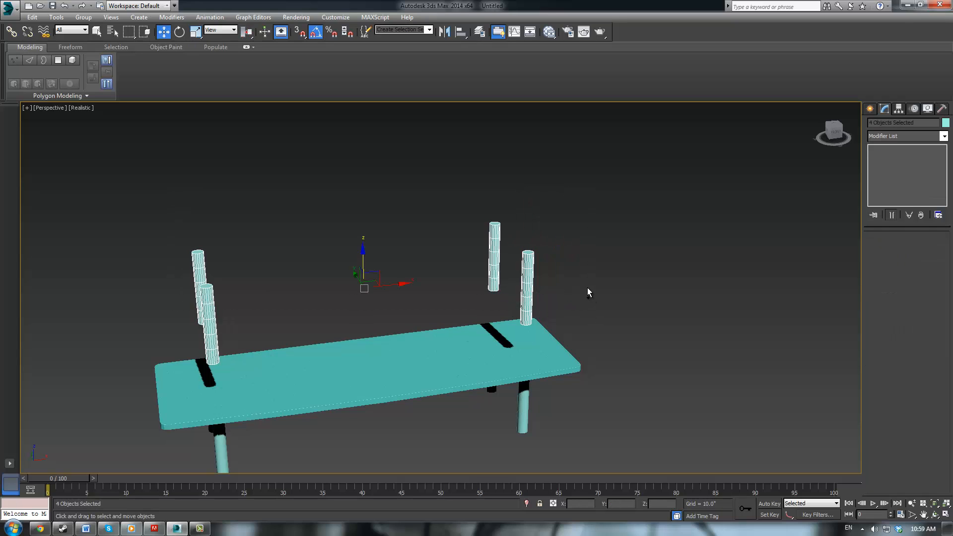
{"action": "left_click", "coordinate": [491, 259]}
{"action": "left_click", "coordinate": [519, 276]}
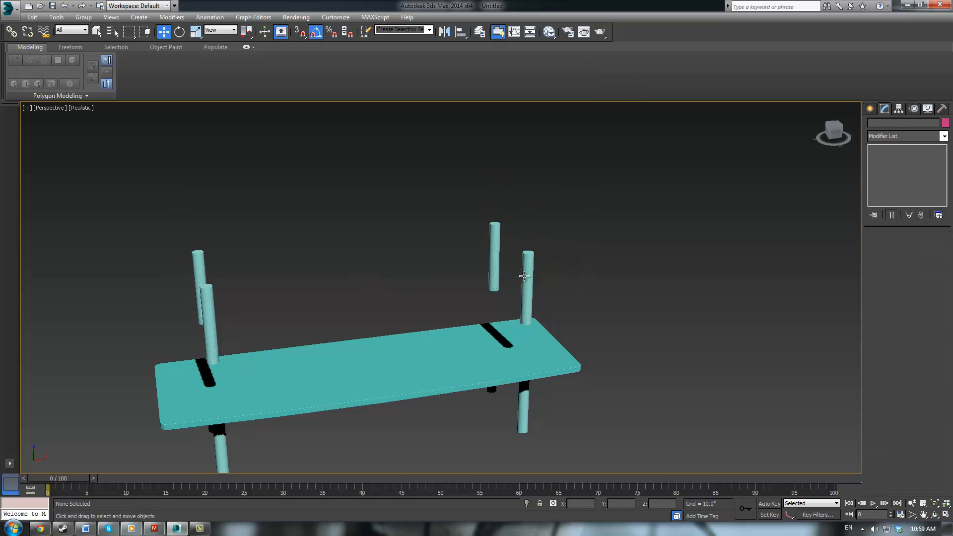
{"action": "left_click", "coordinate": [524, 277]}
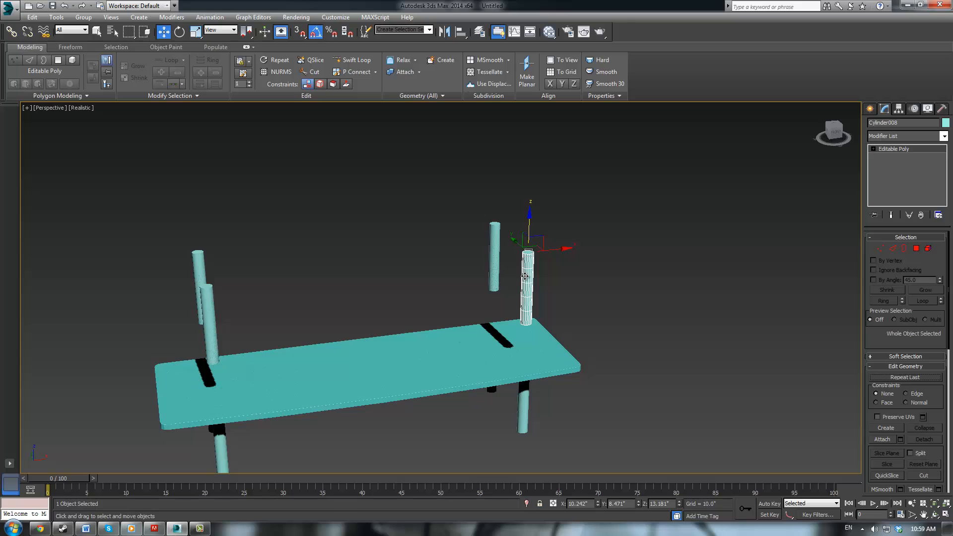
{"action": "key", "text": "Delete"}
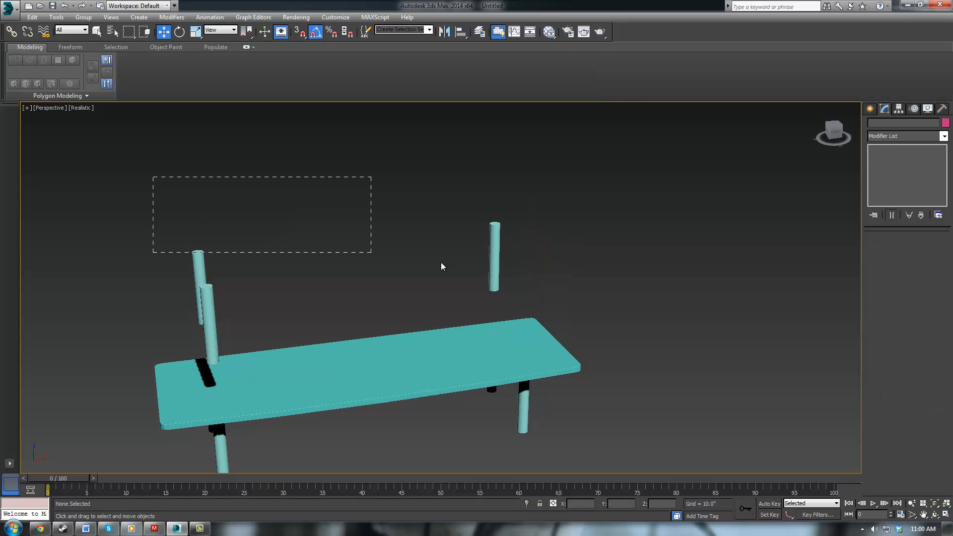
{"action": "left_click_drag", "start_coordinate": [551, 301], "coordinate": [552, 301]}
{"action": "key", "text": "Delete"}
{"action": "middle_click_drag", "start_coordinate": [552, 300], "coordinate": [444, 239], "text": "alt"}
{"action": "left_click", "coordinate": [497, 357]}
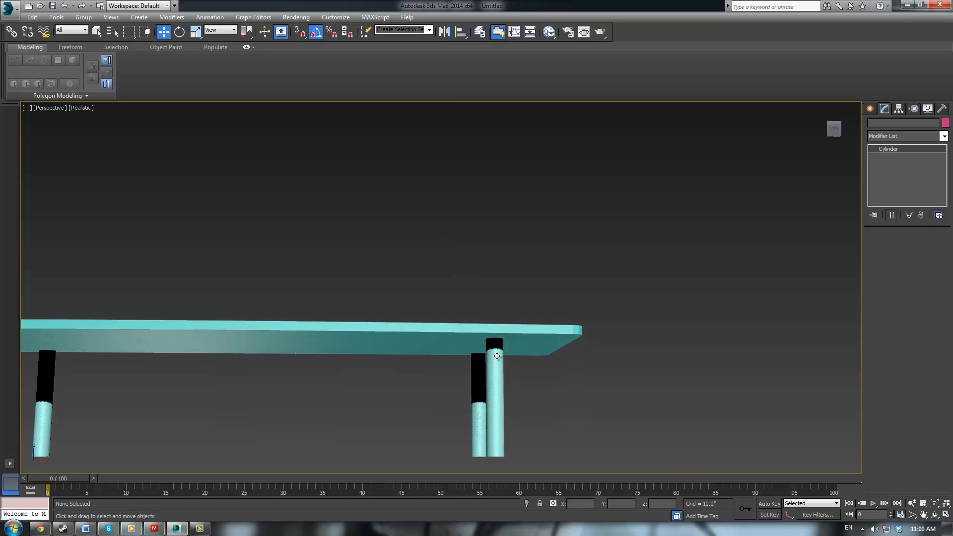
{"action": "left_click", "coordinate": [871, 109]}
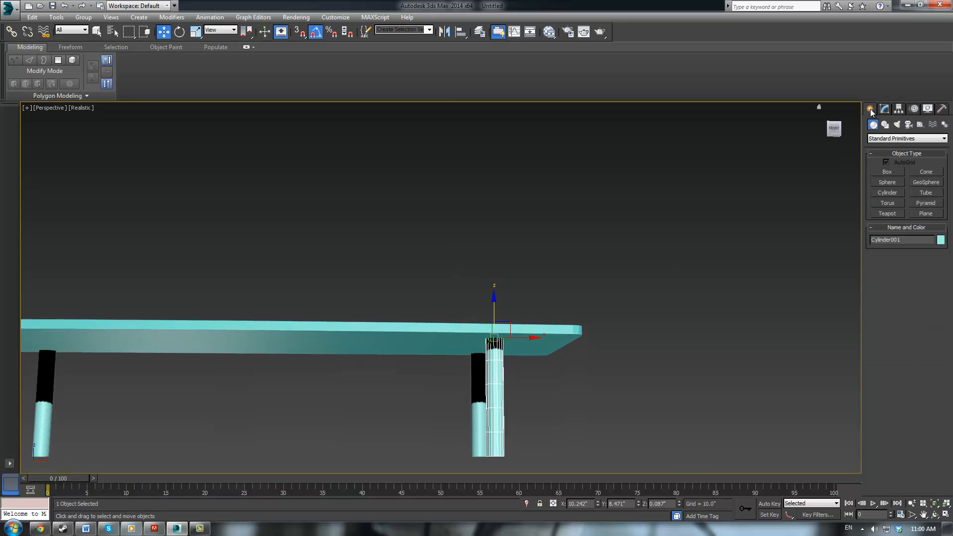
{"action": "left_click", "coordinate": [886, 183]}
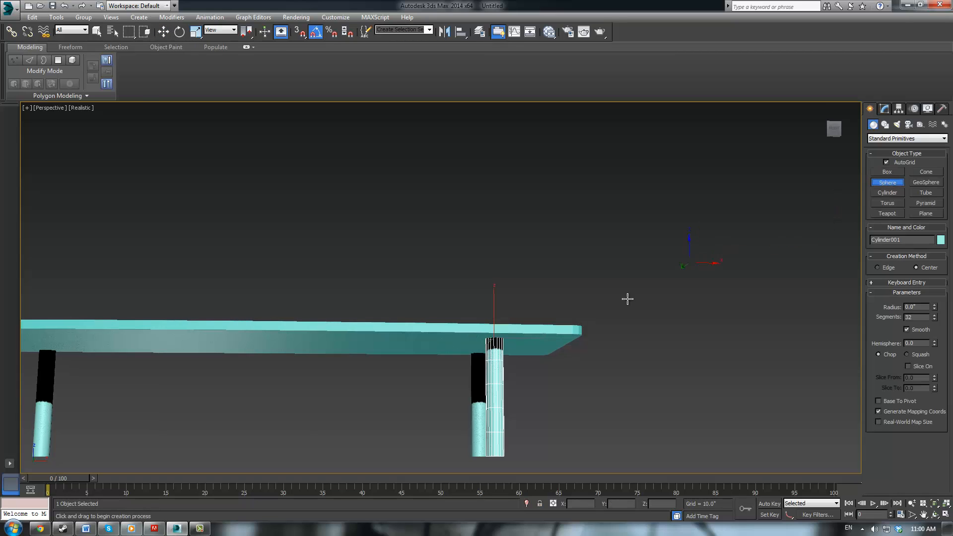
{"action": "right_click", "coordinate": [677, 334]}
Step: Copy the front corner leg straight up through the board and convert the copy to Editable Poly
{"action": "left_click", "coordinate": [482, 319]}
{"action": "left_click", "coordinate": [496, 346]}
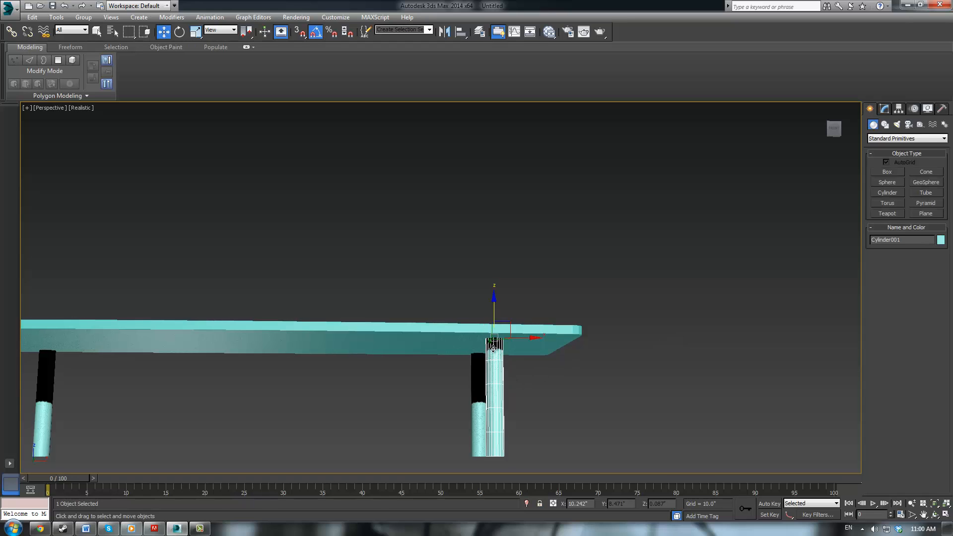
{"action": "left_click_drag", "start_coordinate": [495, 304], "coordinate": [495, 225], "text": "shift"}
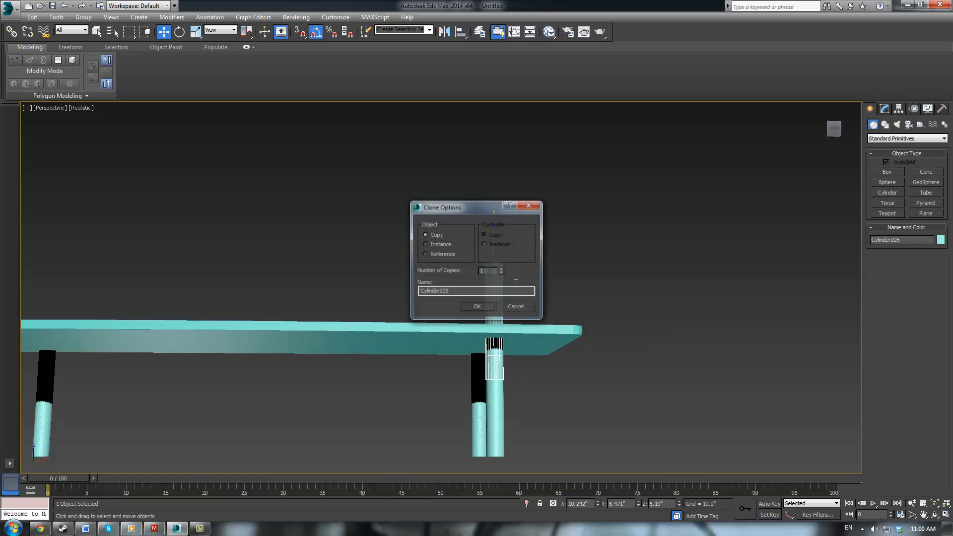
{"action": "left_click", "coordinate": [478, 308]}
{"action": "middle_click_drag", "start_coordinate": [524, 246], "coordinate": [533, 294], "text": "alt"}
{"action": "scroll", "coordinate": [533, 294], "scroll_direction": "up", "scroll_amount": 2}
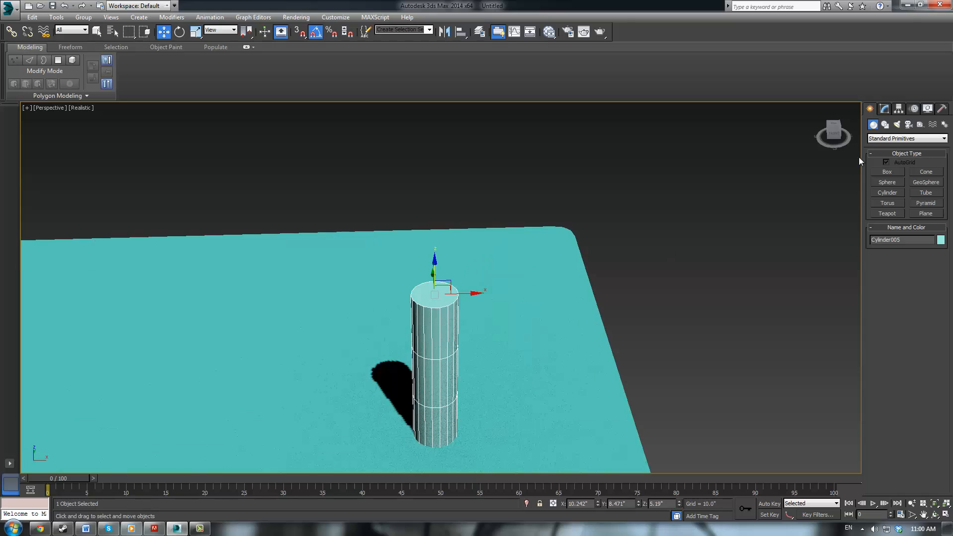
{"action": "left_click", "coordinate": [889, 110]}
{"action": "key", "text": "alt+e"}
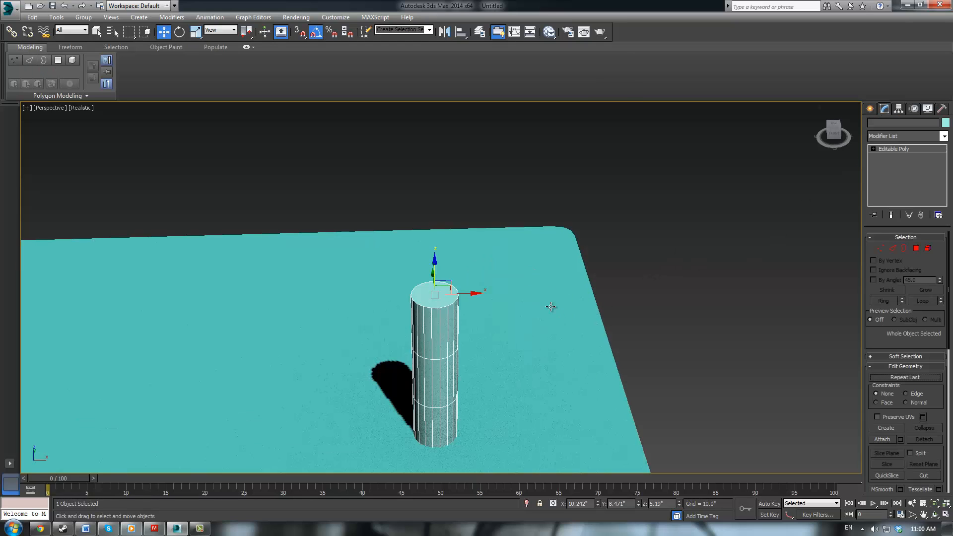
Step: Bevel the top face of the raised cylinder copy slightly upward and inward to chamfer its upper rim
{"action": "key", "text": "4"}
{"action": "left_click", "coordinate": [433, 293]}
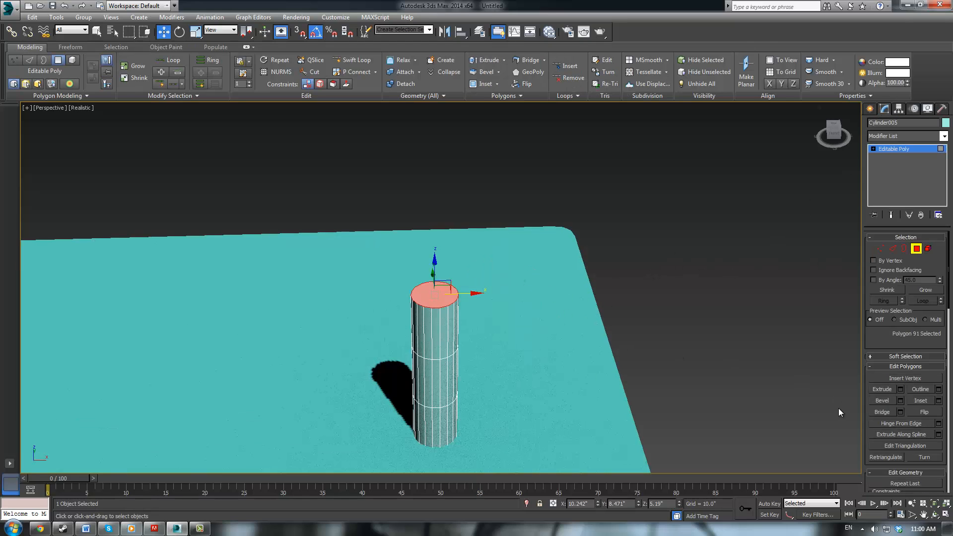
{"action": "left_click", "coordinate": [882, 401]}
{"action": "scroll", "coordinate": [497, 302], "scroll_direction": "up", "scroll_amount": 5}
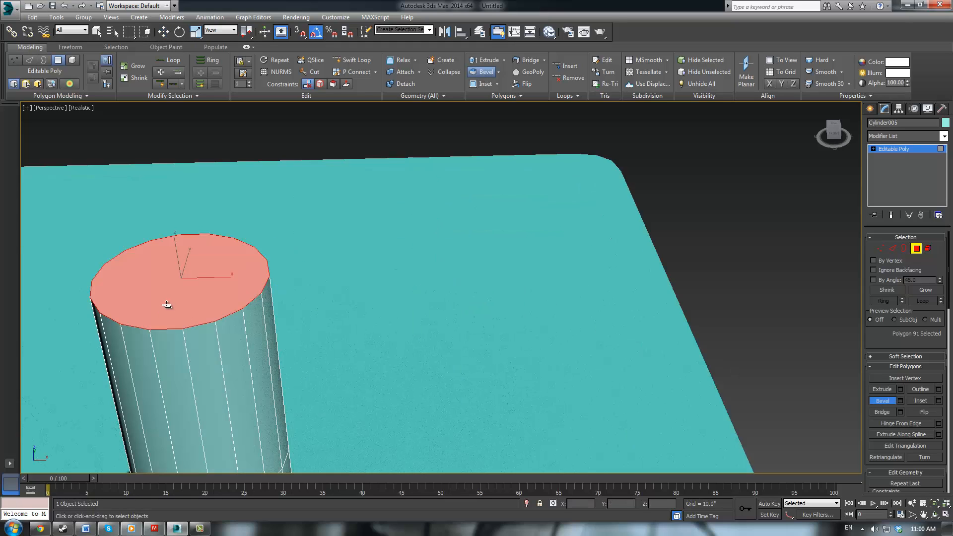
{"action": "left_click_drag", "start_coordinate": [167, 305], "coordinate": [167, 304]}
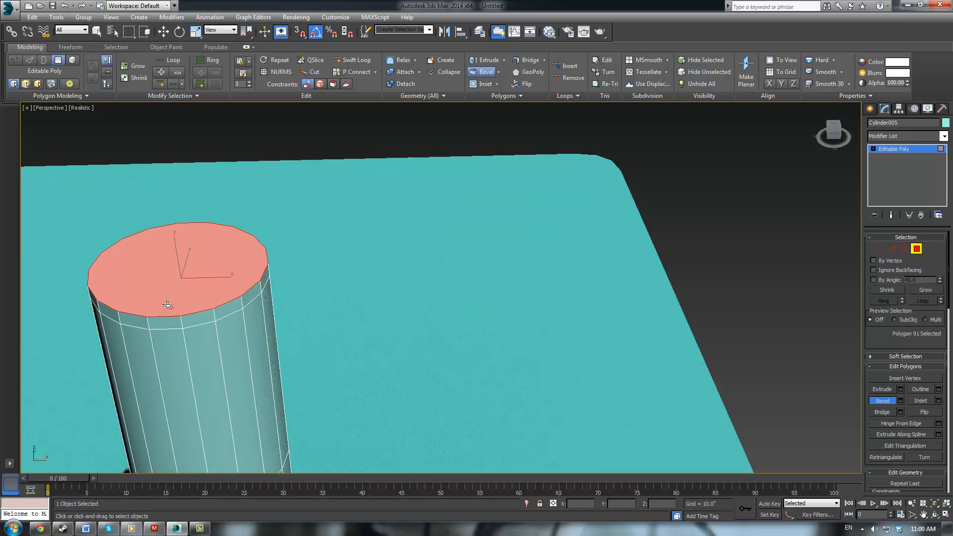
{"action": "left_click", "coordinate": [238, 319]}
{"action": "scroll", "coordinate": [387, 293], "scroll_direction": "down", "scroll_amount": 5}
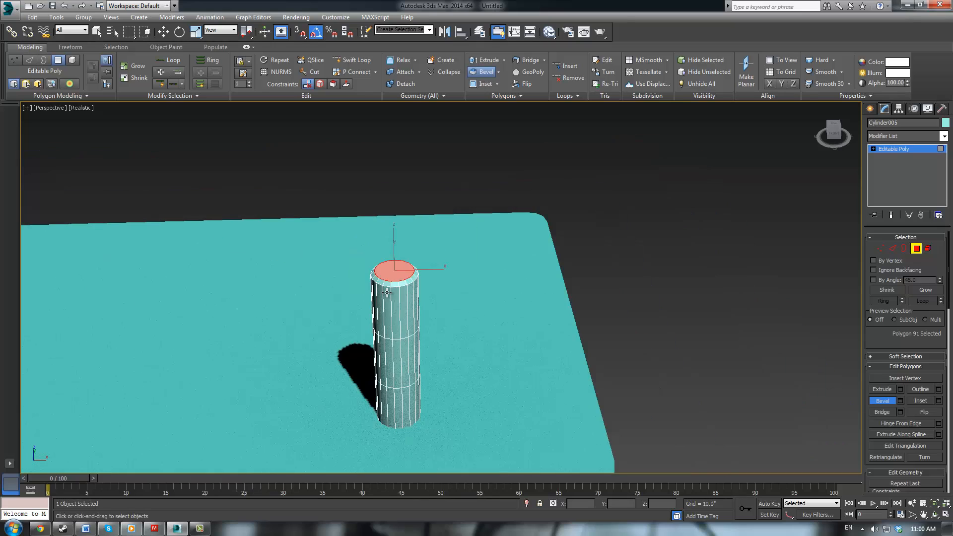
Step: Delete the lower polygons of the raised cylinder copy, keeping only its beveled top section
{"action": "middle_click_drag", "start_coordinate": [420, 297], "coordinate": [423, 248], "text": "alt"}
{"action": "middle_click_drag", "start_coordinate": [545, 348], "coordinate": [532, 206]}
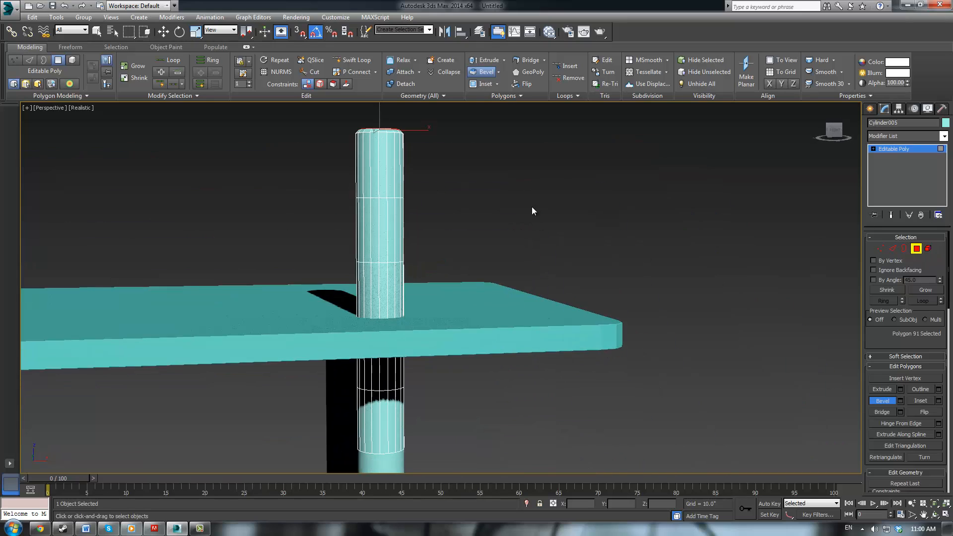
{"action": "scroll", "coordinate": [532, 207], "scroll_direction": "down", "scroll_amount": 4}
{"action": "left_click_drag", "start_coordinate": [512, 293], "coordinate": [544, 326]}
{"action": "key", "text": "Delete"}
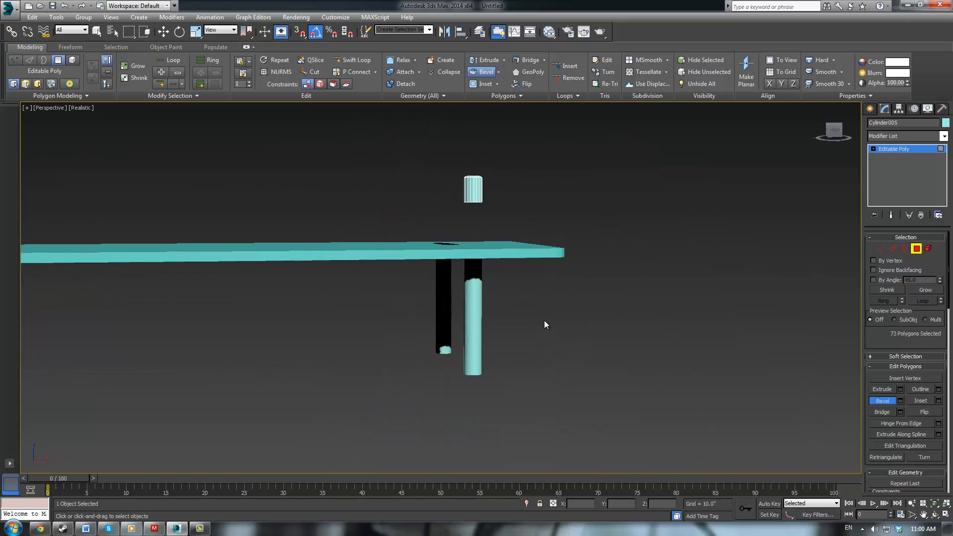
Step: Cap the open bottom border of the remaining beveled cylinder section
{"action": "scroll", "coordinate": [517, 280], "scroll_direction": "up", "scroll_amount": 5}
{"action": "middle_click_drag", "start_coordinate": [469, 159], "coordinate": [525, 293]}
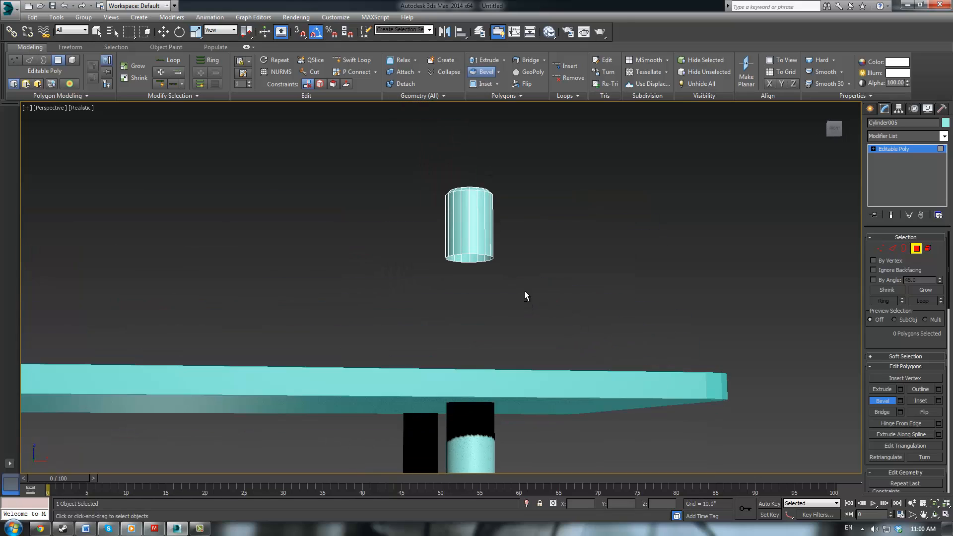
{"action": "left_click", "coordinate": [905, 248]}
{"action": "left_click", "coordinate": [489, 256]}
{"action": "key", "text": "w"}
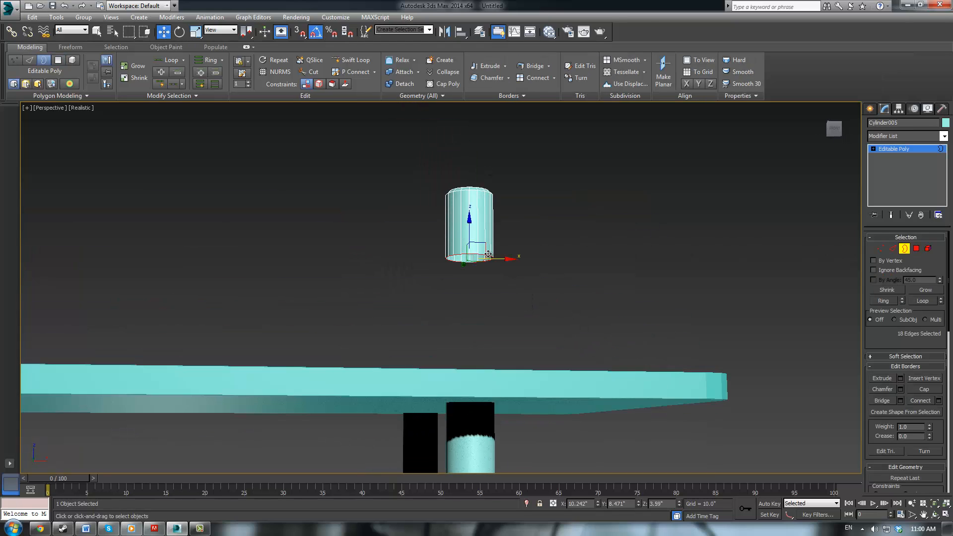
{"action": "left_click", "coordinate": [924, 389]}
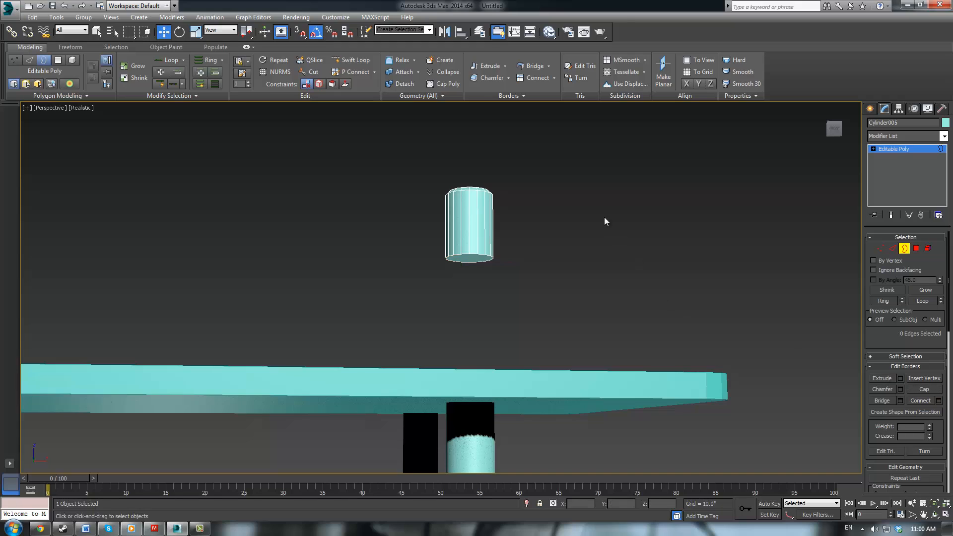
Step: Isolate the beveled piece and raise its bottom ring of vertices to about Z 4.91 inches, making a short disc
{"action": "key", "text": "alt+q"}
{"action": "middle_click_drag", "start_coordinate": [601, 270], "coordinate": [693, 258]}
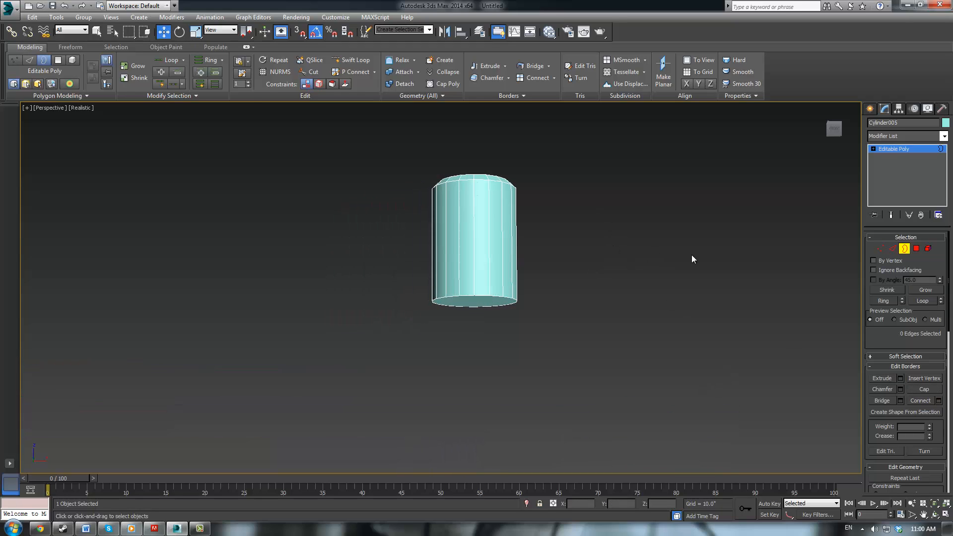
{"action": "left_click", "coordinate": [880, 248]}
{"action": "left_click_drag", "start_coordinate": [383, 257], "coordinate": [539, 346]}
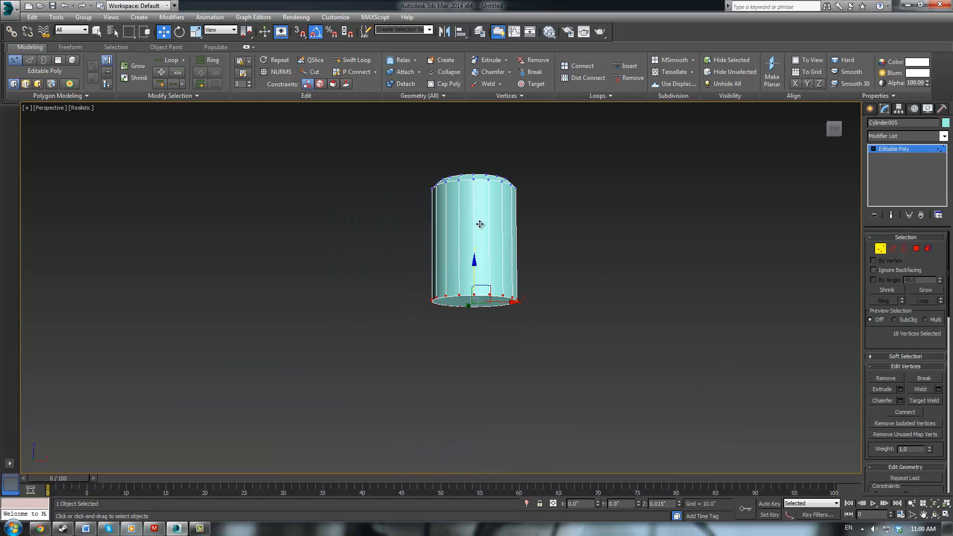
{"action": "left_click_drag", "start_coordinate": [474, 263], "coordinate": [474, 174]}
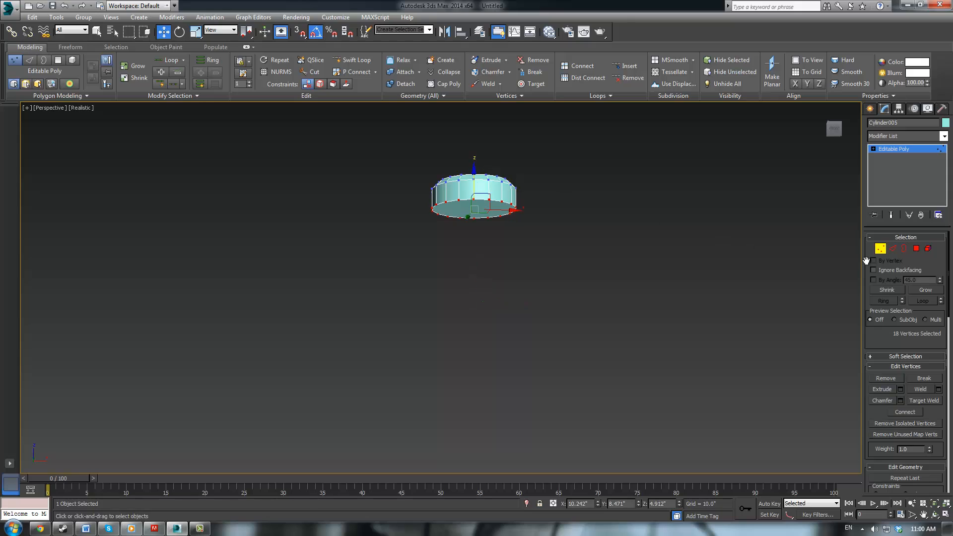
Step: Inset the disc's bottom face slightly to form a narrow rim, and leave polygon editing
{"action": "left_click", "coordinate": [916, 248]}
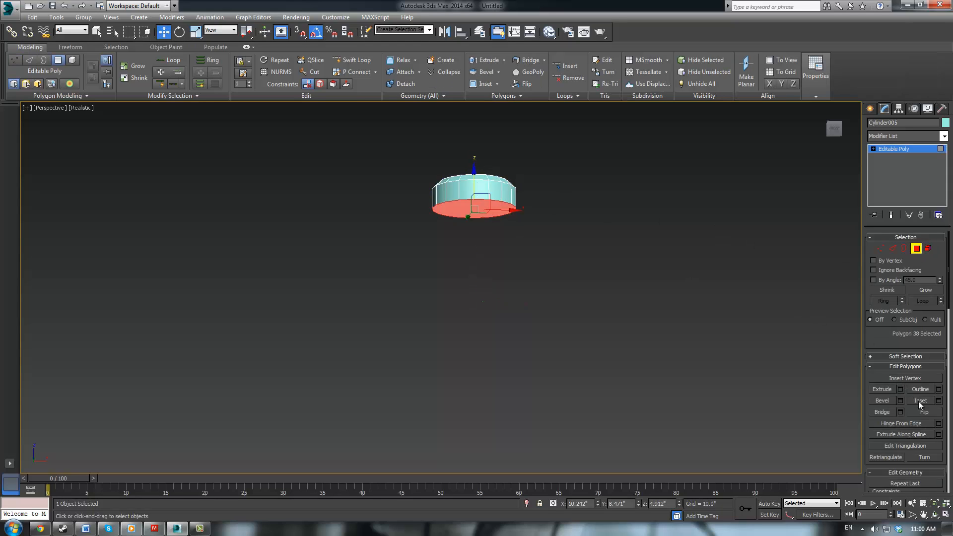
{"action": "left_click", "coordinate": [920, 400]}
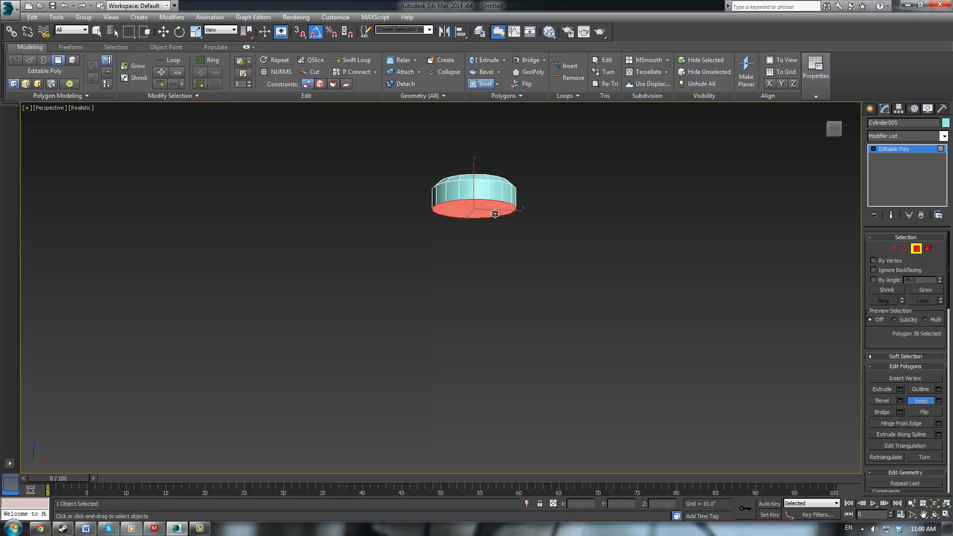
{"action": "left_click_drag", "start_coordinate": [495, 215], "coordinate": [495, 214]}
{"action": "left_click", "coordinate": [615, 251]}
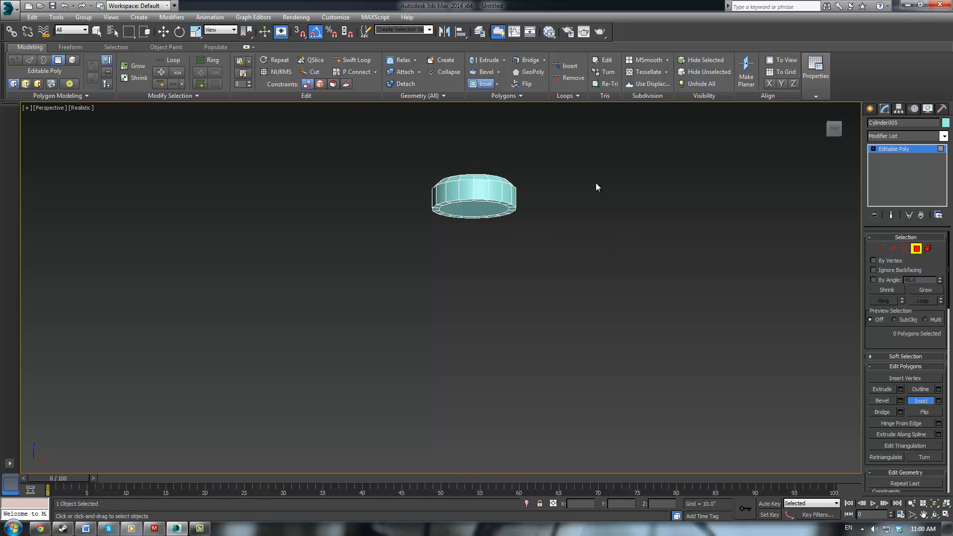
{"action": "middle_click_drag", "start_coordinate": [595, 183], "coordinate": [609, 234]}
{"action": "scroll", "coordinate": [608, 235], "scroll_direction": "up", "scroll_amount": 3}
{"action": "left_click", "coordinate": [902, 148]}
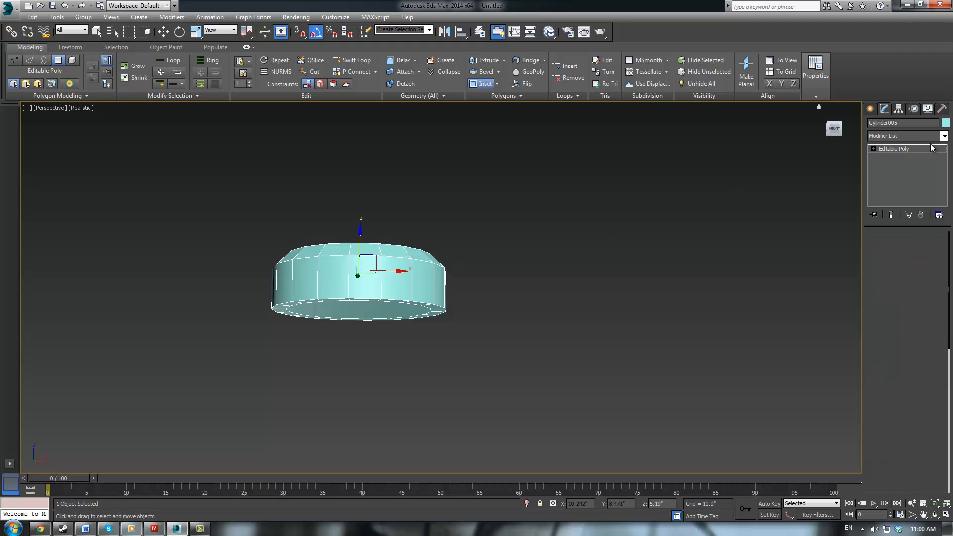
Step: Apply TurboSmooth with 2 iterations to the disc and compare its wireframe and shaded display
{"action": "left_click", "coordinate": [945, 137]}
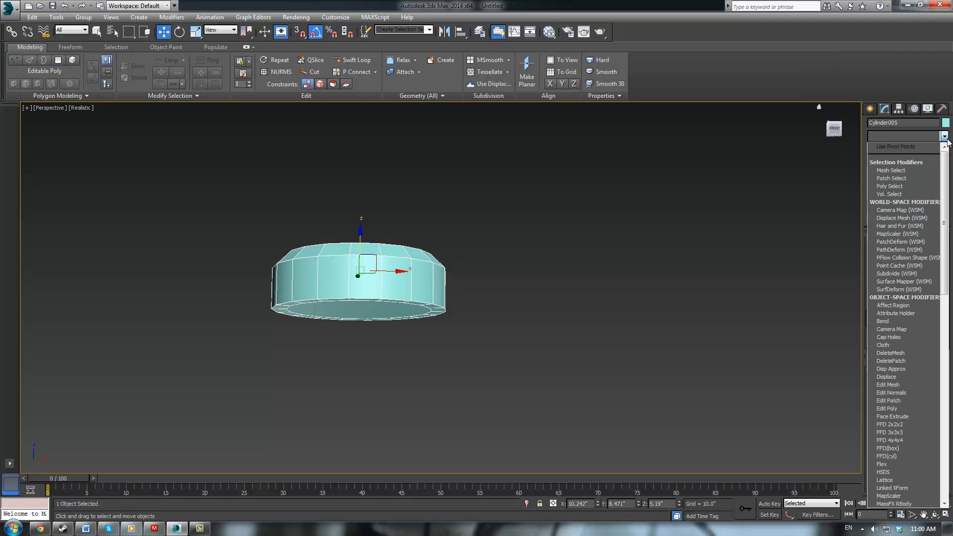
{"action": "type", "text": "tu"}
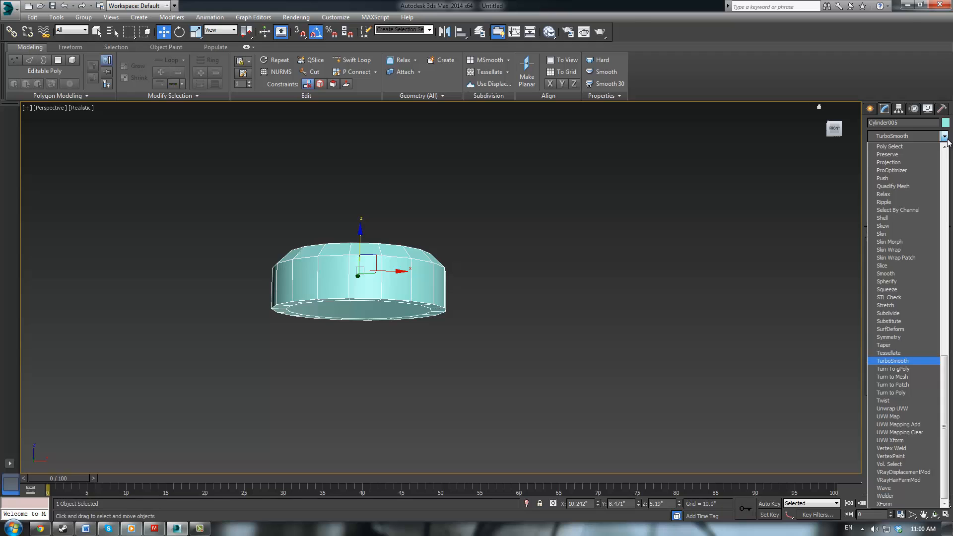
{"action": "key", "text": "Return"}
{"action": "scroll", "coordinate": [590, 252], "scroll_direction": "up", "scroll_amount": 5}
{"action": "scroll", "coordinate": [556, 256], "scroll_direction": "down", "scroll_amount": 5}
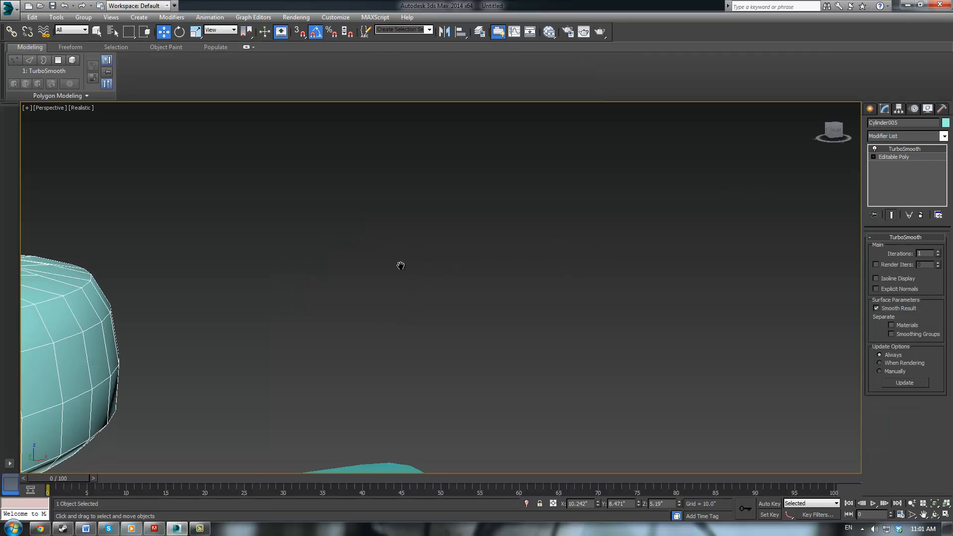
{"action": "left_click", "coordinate": [939, 251]}
{"action": "middle_click_drag", "start_coordinate": [718, 262], "coordinate": [695, 280]}
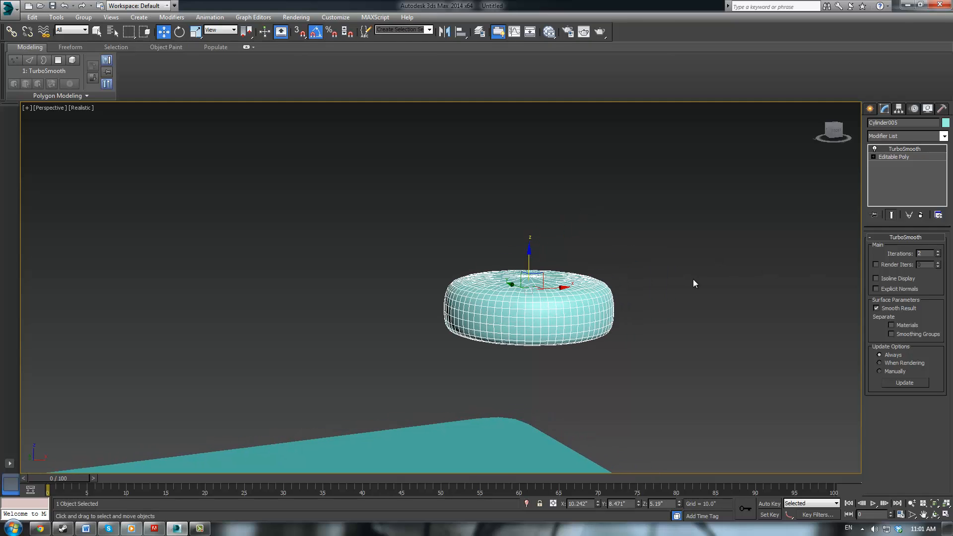
{"action": "key", "text": "F3"}
{"action": "key", "text": "F3"}
{"action": "key", "text": "F4"}
{"action": "key", "text": "F3"}
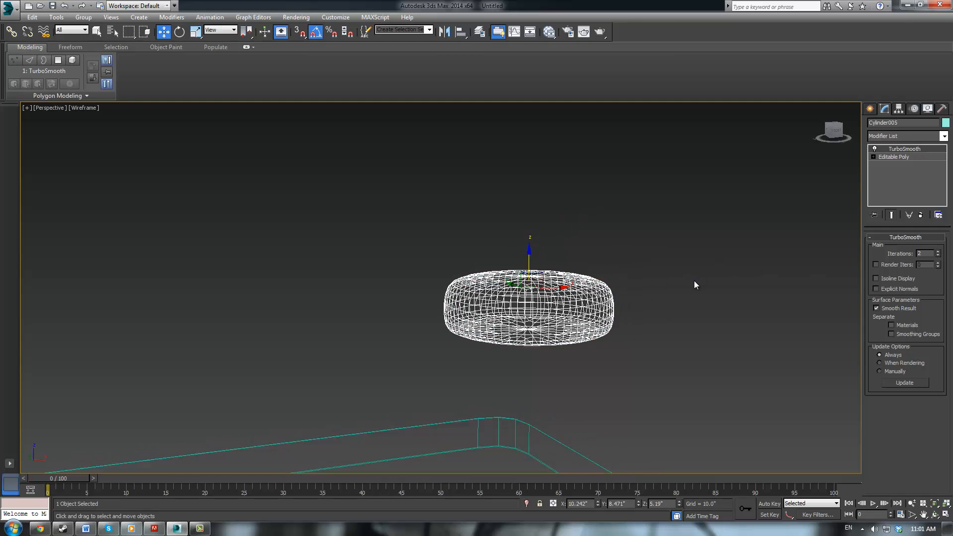
{"action": "key", "text": "F3"}
Step: Lower the smoothed disc onto the board's top surface above the leg, to about Z 0.69 inches
{"action": "mouse_move", "coordinate": [694, 280]}
{"action": "middle_mouse_down", "text": "alt"}
{"action": "mouse_move", "coordinate": [636, 272]}
{"action": "mouse_move", "coordinate": [533, 192]}
{"action": "mouse_move", "coordinate": [497, 230]}
{"action": "middle_mouse_up", "text": "alt"}
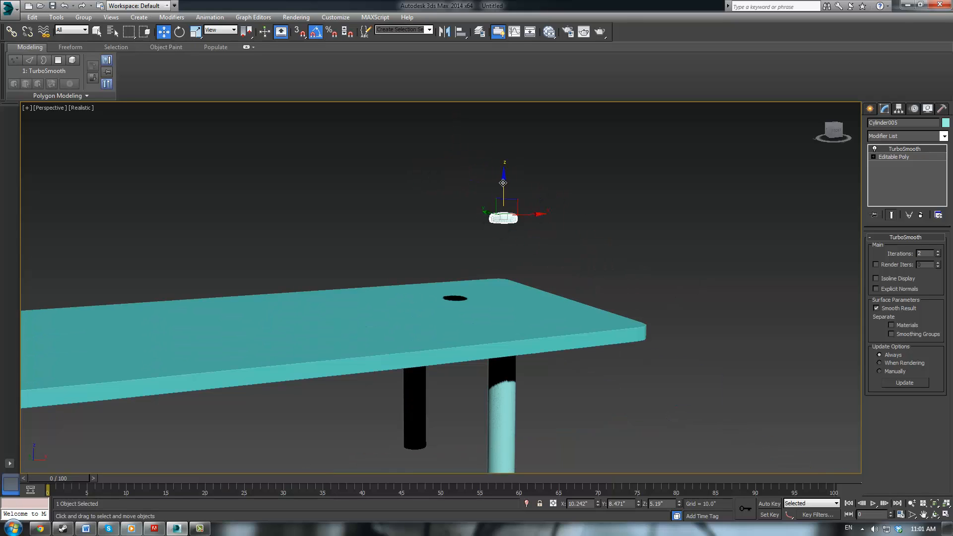
{"action": "left_click_drag", "start_coordinate": [503, 182], "coordinate": [509, 286]}
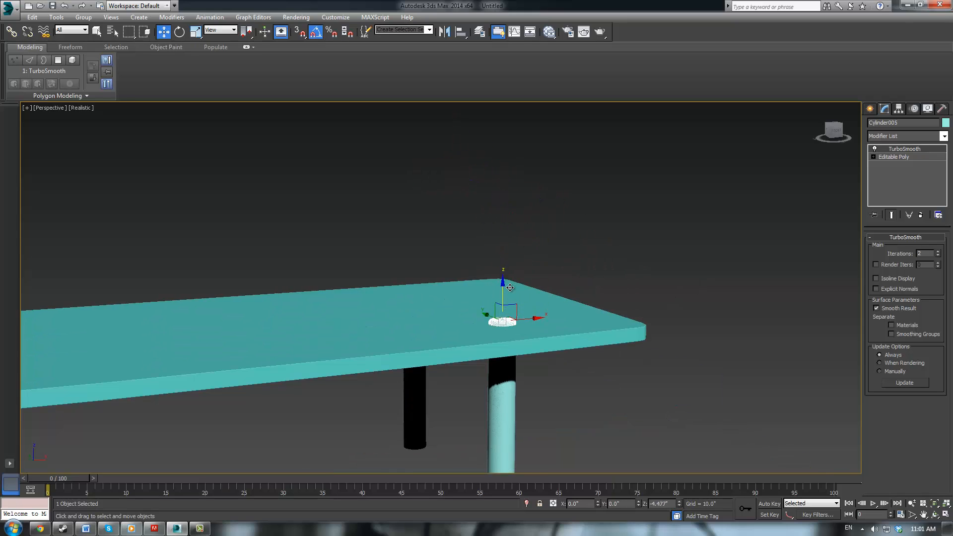
{"action": "left_click", "coordinate": [621, 252]}
Step: Change the disc's object color to light grey and deselect it
{"action": "scroll", "coordinate": [621, 254], "scroll_direction": "up", "scroll_amount": 3}
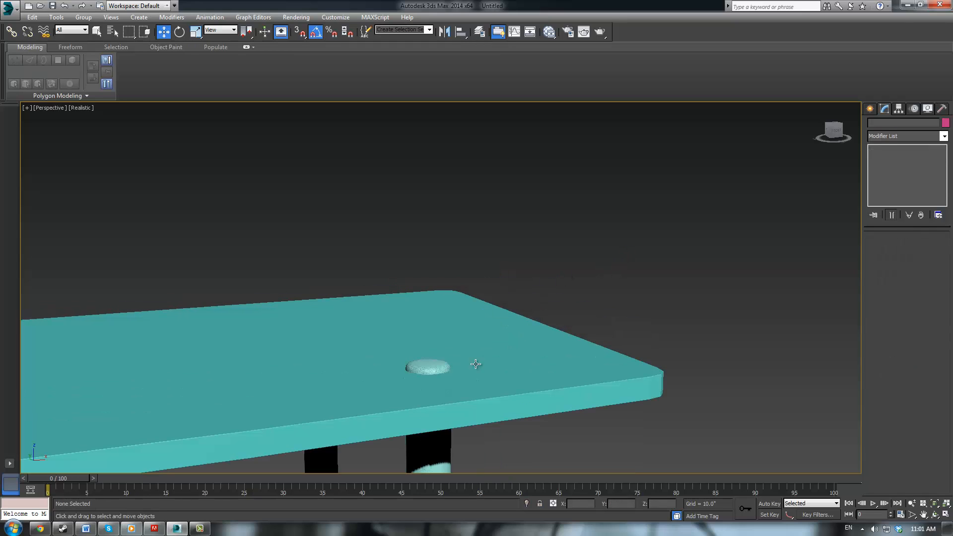
{"action": "left_click", "coordinate": [422, 371]}
{"action": "left_click", "coordinate": [944, 124]}
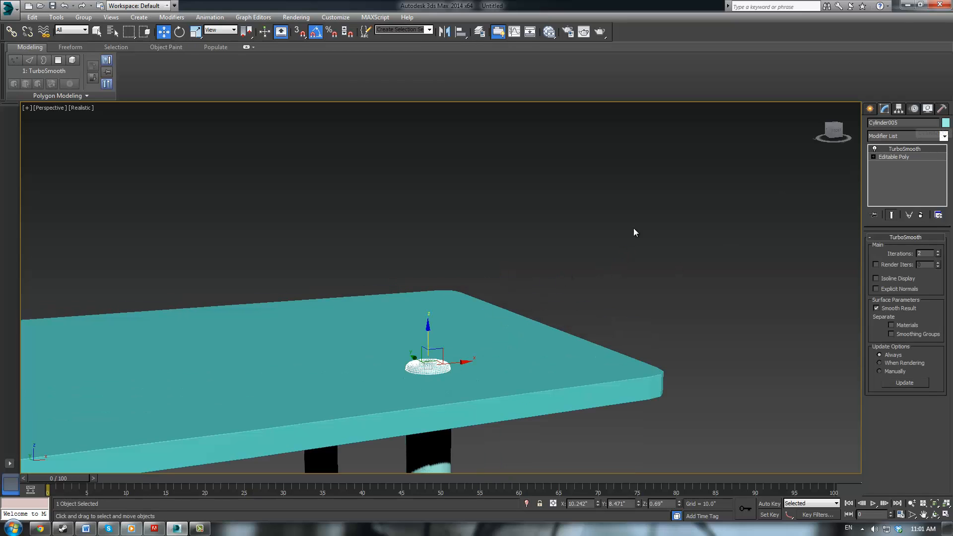
{"action": "left_click", "coordinate": [534, 322]}
{"action": "left_click", "coordinate": [552, 294]}
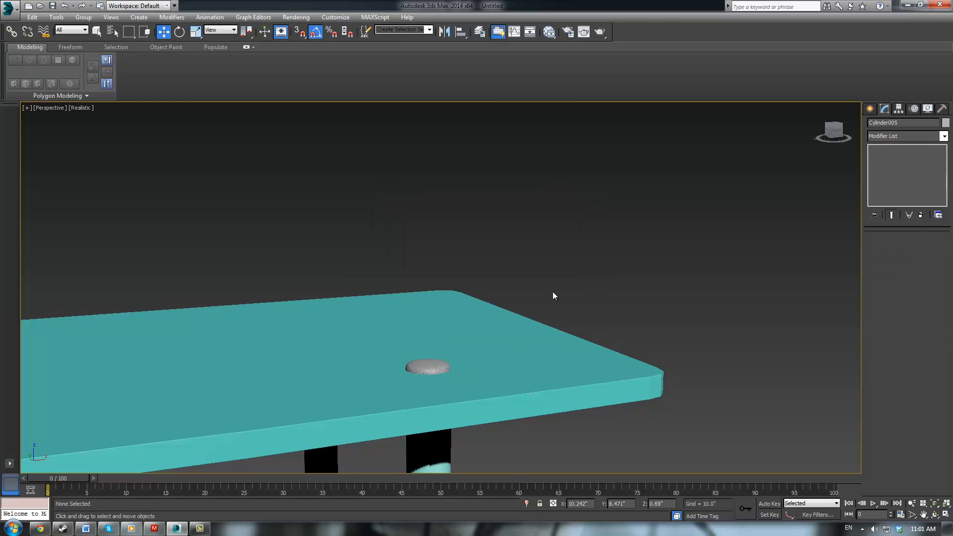
Step: Scale the disc to about 126% in X and Y only, so it extends past the leg's outline
{"action": "middle_click_drag", "start_coordinate": [553, 294], "coordinate": [391, 275], "text": "alt"}
{"action": "scroll", "coordinate": [392, 275], "scroll_direction": "up", "scroll_amount": 3}
{"action": "left_click", "coordinate": [319, 338]}
{"action": "scroll", "coordinate": [318, 339], "scroll_direction": "down", "scroll_amount": 3}
{"action": "middle_click_drag", "start_coordinate": [342, 333], "coordinate": [398, 311], "text": "alt"}
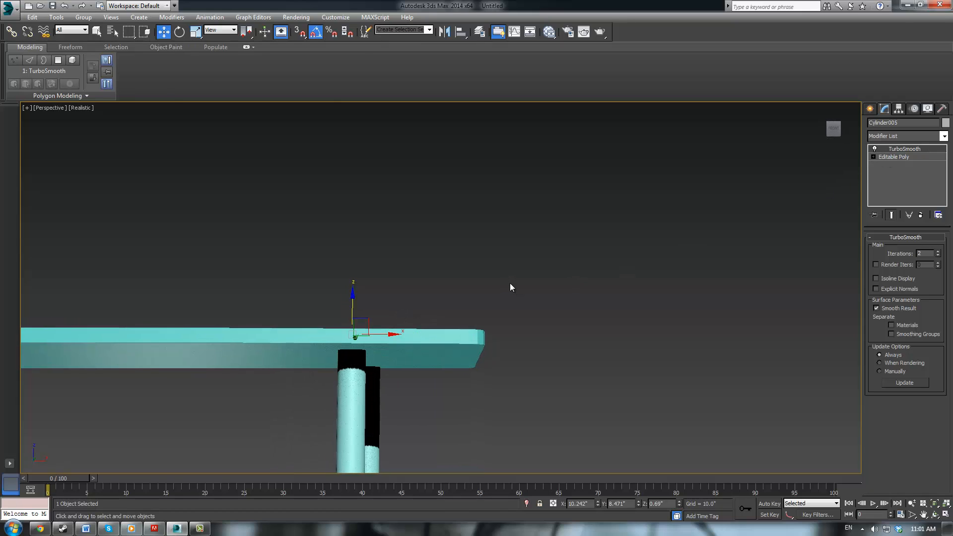
{"action": "key", "text": "t"}
{"action": "key", "text": "F3"}
{"action": "scroll", "coordinate": [493, 288], "scroll_direction": "up", "scroll_amount": 5}
{"action": "key", "text": "z"}
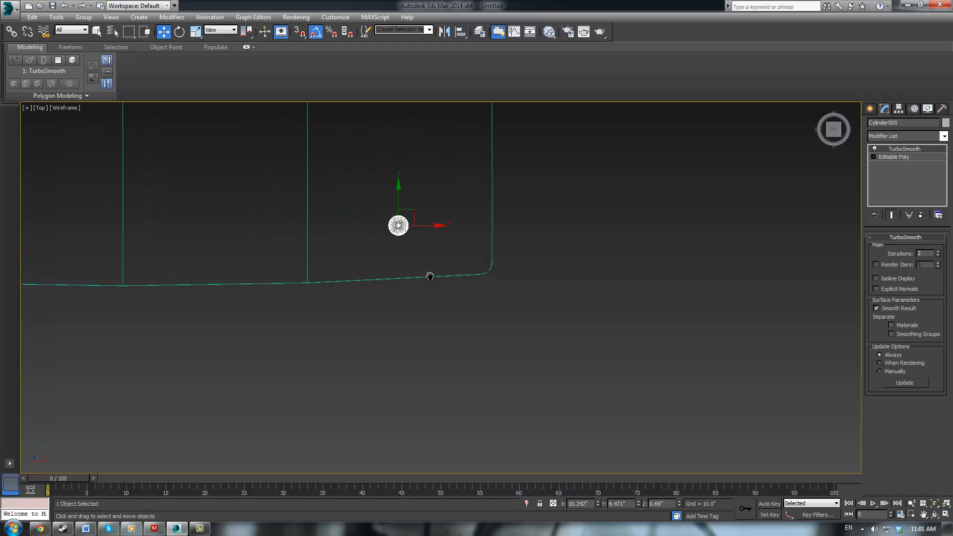
{"action": "key", "text": "r"}
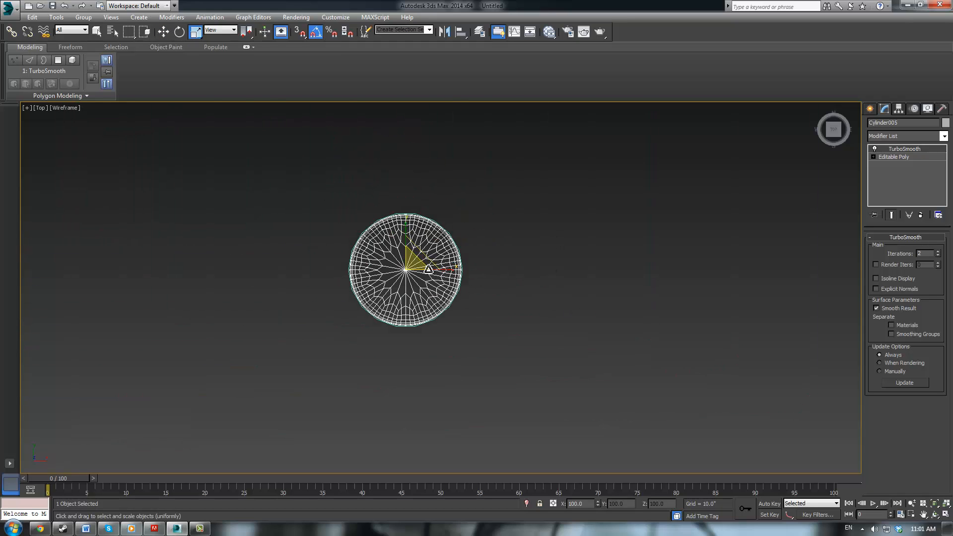
{"action": "left_click_drag", "start_coordinate": [425, 261], "coordinate": [439, 252]}
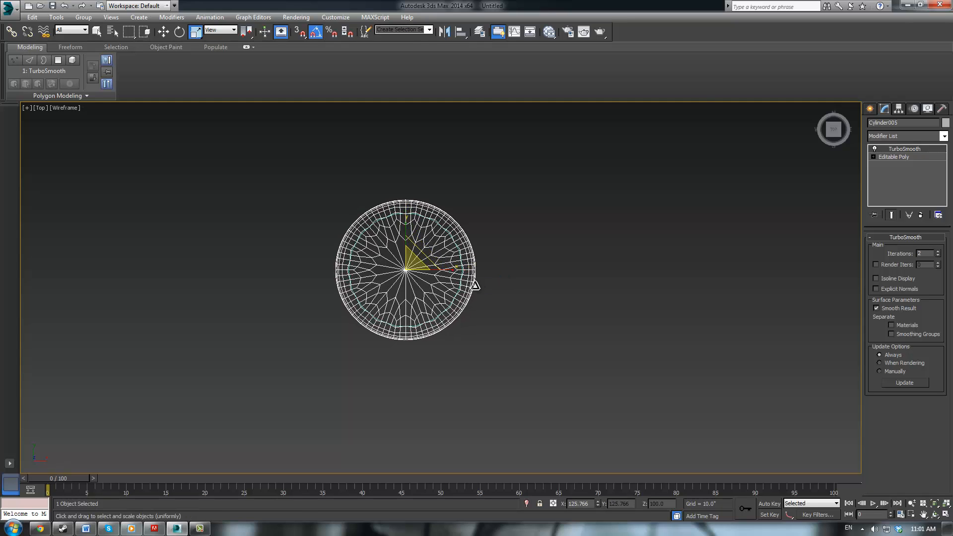
{"action": "scroll", "coordinate": [473, 283], "scroll_direction": "down", "scroll_amount": 4}
{"action": "scroll", "coordinate": [462, 298], "scroll_direction": "up", "scroll_amount": 4}
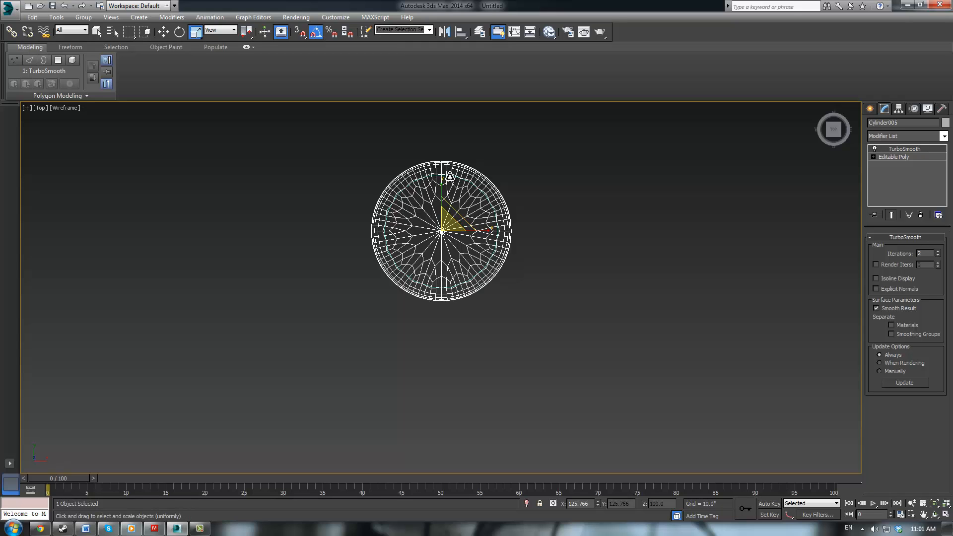
{"action": "scroll", "coordinate": [581, 258], "scroll_direction": "down", "scroll_amount": 4}
{"action": "left_click", "coordinate": [678, 400]}
{"action": "key", "text": "F3"}
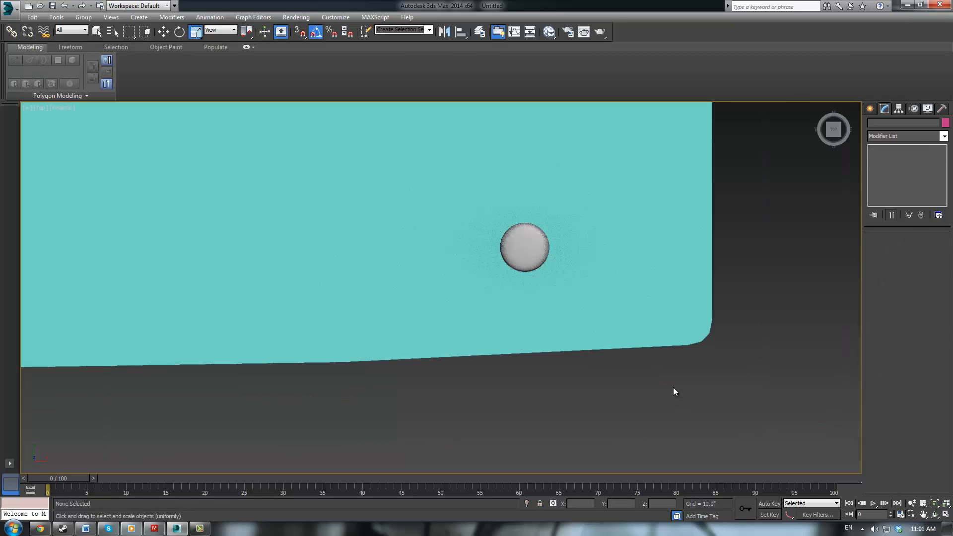
Step: Lower the widened disc by about 0.055 inches, sinking it slightly into the board's top
{"action": "scroll", "coordinate": [454, 319], "scroll_direction": "down", "scroll_amount": 5}
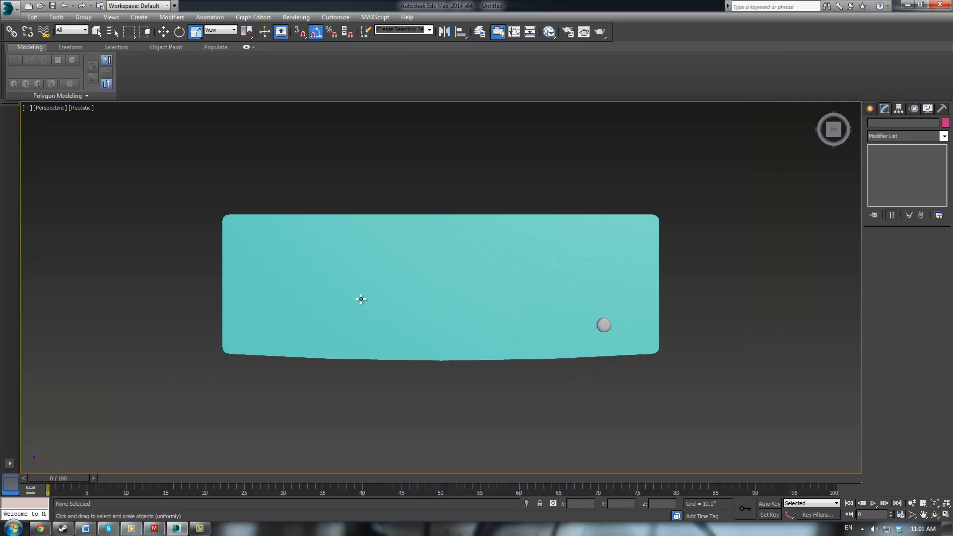
{"action": "key", "text": "p"}
{"action": "middle_click_drag", "start_coordinate": [391, 227], "coordinate": [385, 210], "text": "alt"}
{"action": "scroll", "coordinate": [386, 210], "scroll_direction": "up", "scroll_amount": 5}
{"action": "middle_click_drag", "start_coordinate": [448, 262], "coordinate": [303, 166]}
{"action": "scroll", "coordinate": [359, 208], "scroll_direction": "up", "scroll_amount": 6}
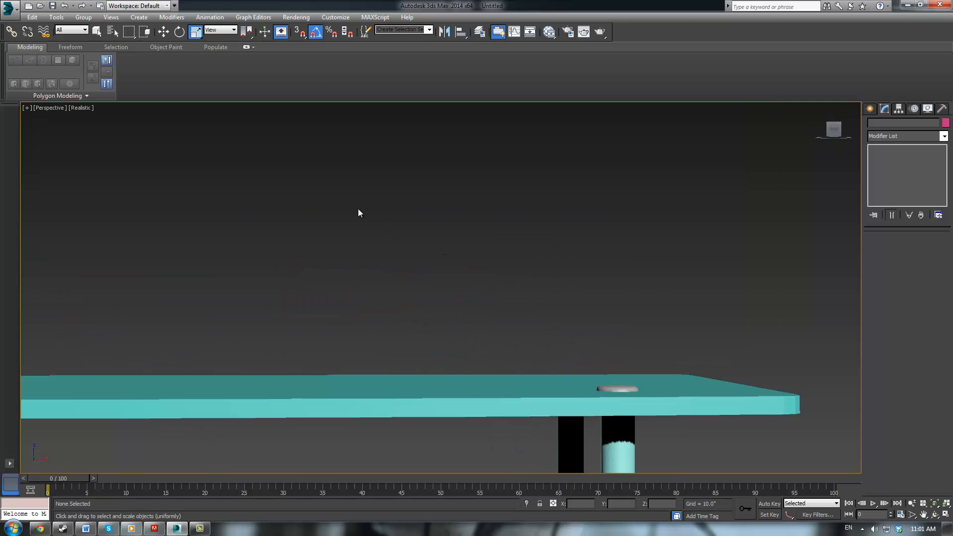
{"action": "middle_click_drag", "start_coordinate": [709, 357], "coordinate": [606, 263]}
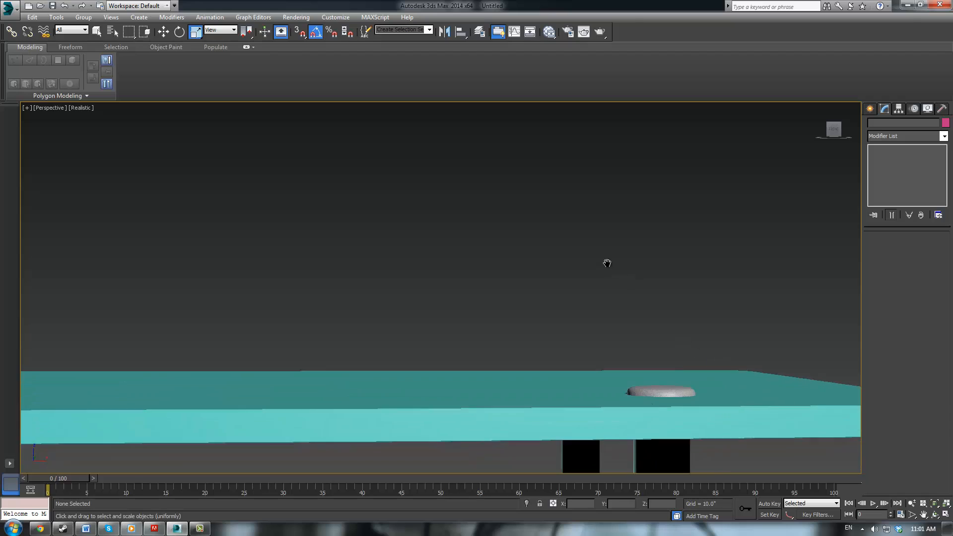
{"action": "scroll", "coordinate": [603, 338], "scroll_direction": "up", "scroll_amount": 3}
{"action": "left_click", "coordinate": [629, 428]}
{"action": "middle_click_drag", "start_coordinate": [621, 374], "coordinate": [544, 294]}
{"action": "key", "text": "w"}
{"action": "left_click_drag", "start_coordinate": [555, 320], "coordinate": [556, 325]}
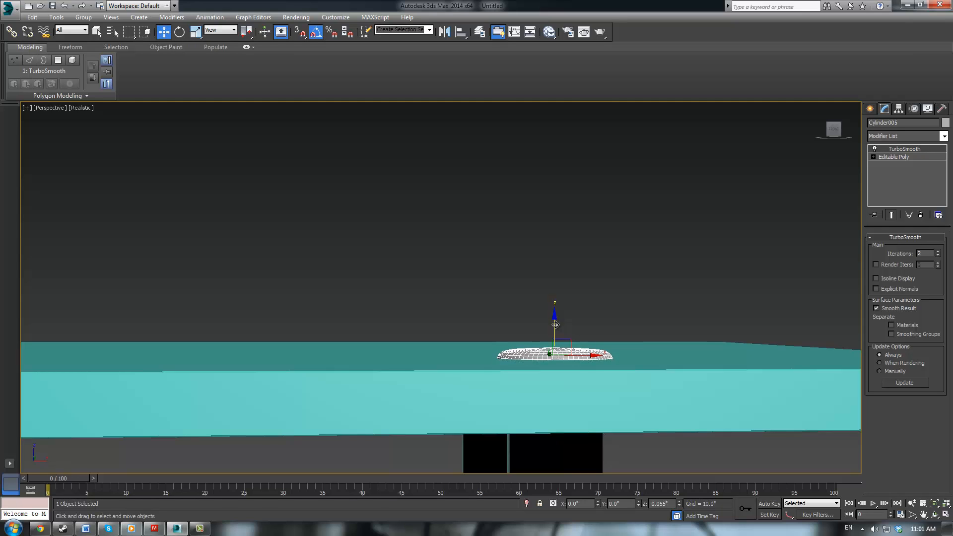
Step: Copy the disc along Y to the rear leg on the same end and center it at about Y 18.66 inches
{"action": "key", "text": "t"}
{"action": "middle_click_drag", "start_coordinate": [498, 196], "coordinate": [498, 300]}
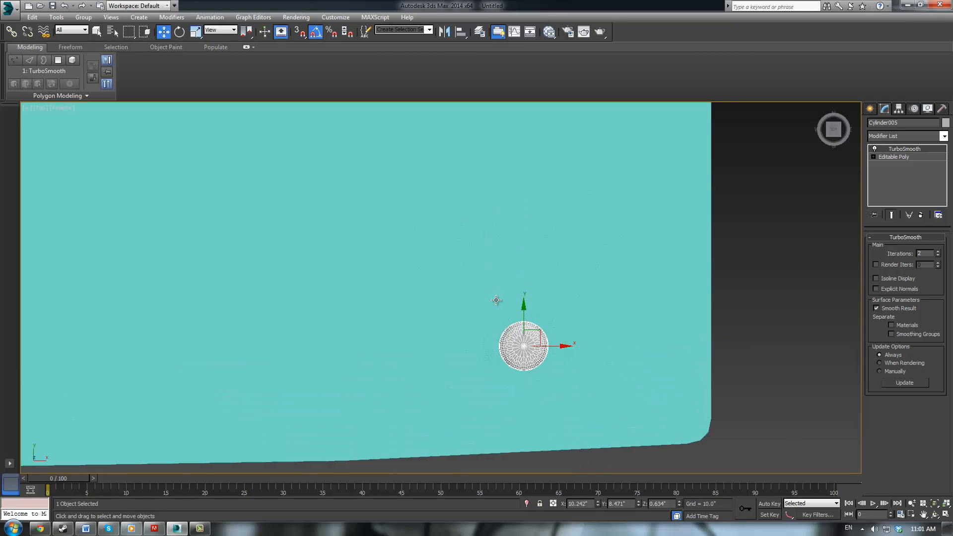
{"action": "key", "text": "F3"}
{"action": "scroll", "coordinate": [501, 287], "scroll_direction": "down", "scroll_amount": 6}
{"action": "scroll", "coordinate": [515, 278], "scroll_direction": "up", "scroll_amount": 4}
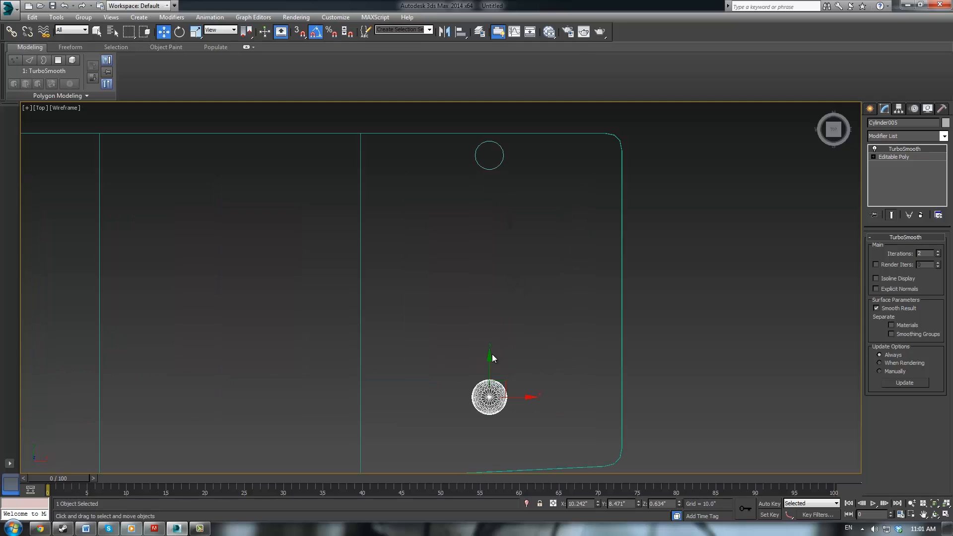
{"action": "left_click_drag", "start_coordinate": [489, 361], "coordinate": [477, 180], "text": "shift"}
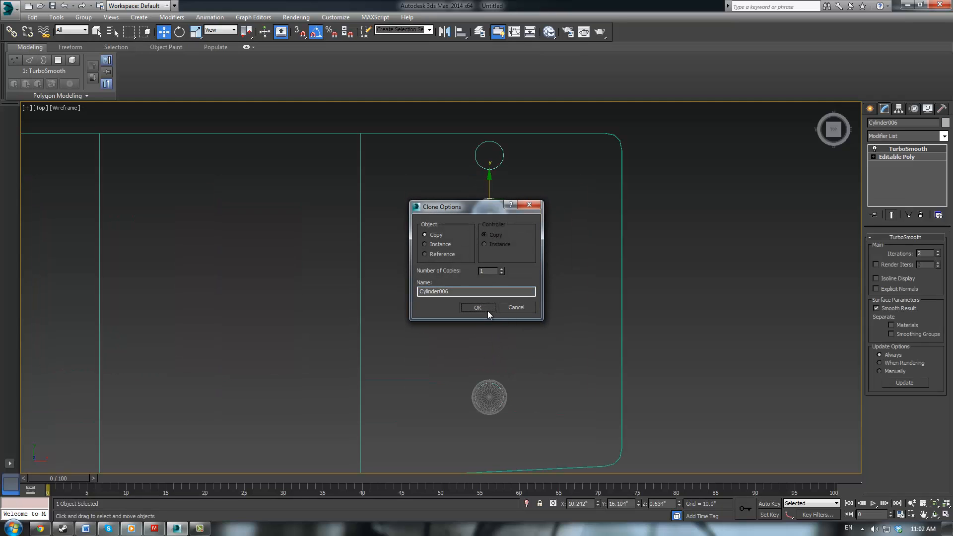
{"action": "left_click", "coordinate": [488, 311]}
{"action": "middle_click_drag", "start_coordinate": [556, 225], "coordinate": [553, 266]}
{"action": "scroll", "coordinate": [554, 266], "scroll_direction": "up", "scroll_amount": 2}
{"action": "left_click_drag", "start_coordinate": [454, 276], "coordinate": [454, 191]}
{"action": "scroll", "coordinate": [481, 176], "scroll_direction": "up", "scroll_amount": 8}
{"action": "scroll", "coordinate": [419, 230], "scroll_direction": "up", "scroll_amount": 4}
{"action": "middle_click_drag", "start_coordinate": [420, 259], "coordinate": [455, 130]}
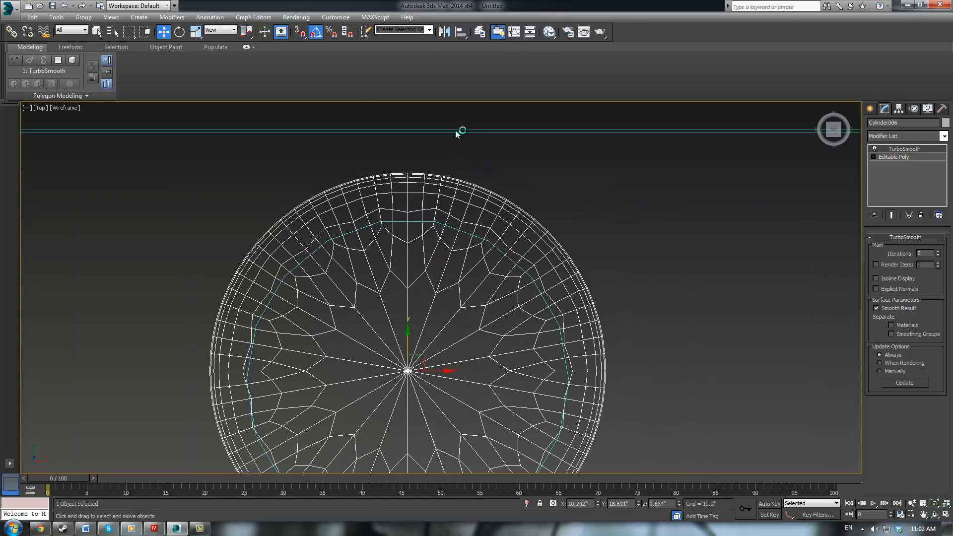
{"action": "left_click_drag", "start_coordinate": [410, 337], "coordinate": [409, 343]}
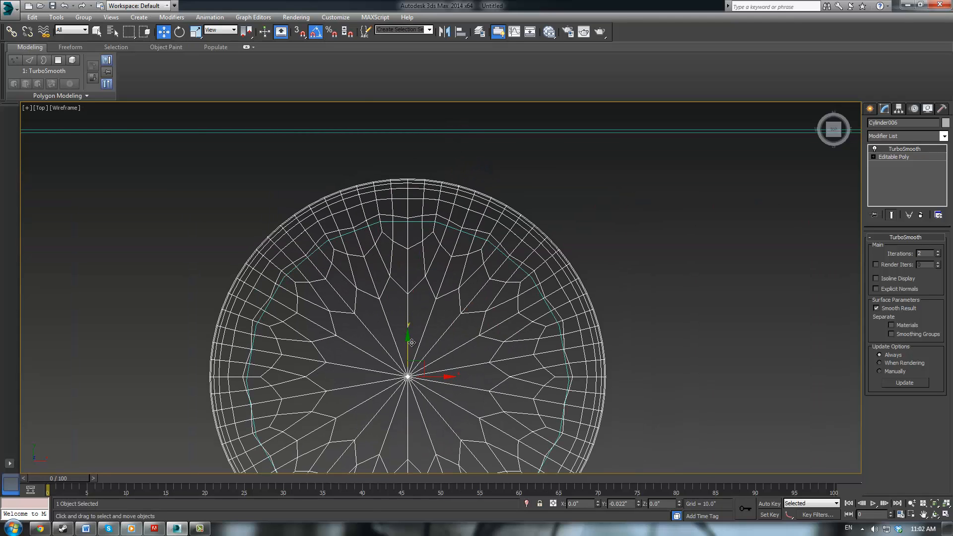
{"action": "scroll", "coordinate": [417, 345], "scroll_direction": "down", "scroll_amount": 4}
{"action": "scroll", "coordinate": [424, 335], "scroll_direction": "down", "scroll_amount": 3}
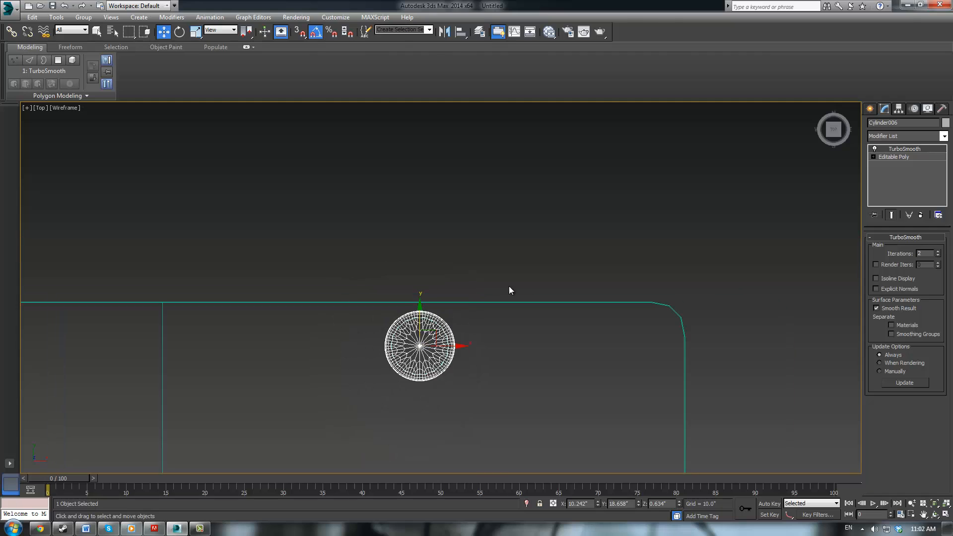
Step: Copy the rear disc along X to the opposite rear leg and center it at about X -22.59 inches
{"action": "middle_click_drag", "start_coordinate": [510, 288], "coordinate": [748, 225]}
{"action": "scroll", "coordinate": [745, 226], "scroll_direction": "down", "scroll_amount": 2}
{"action": "scroll", "coordinate": [626, 280], "scroll_direction": "down", "scroll_amount": 2}
{"action": "left_click_drag", "start_coordinate": [689, 269], "coordinate": [299, 268], "text": "shift"}
{"action": "left_click", "coordinate": [478, 305]}
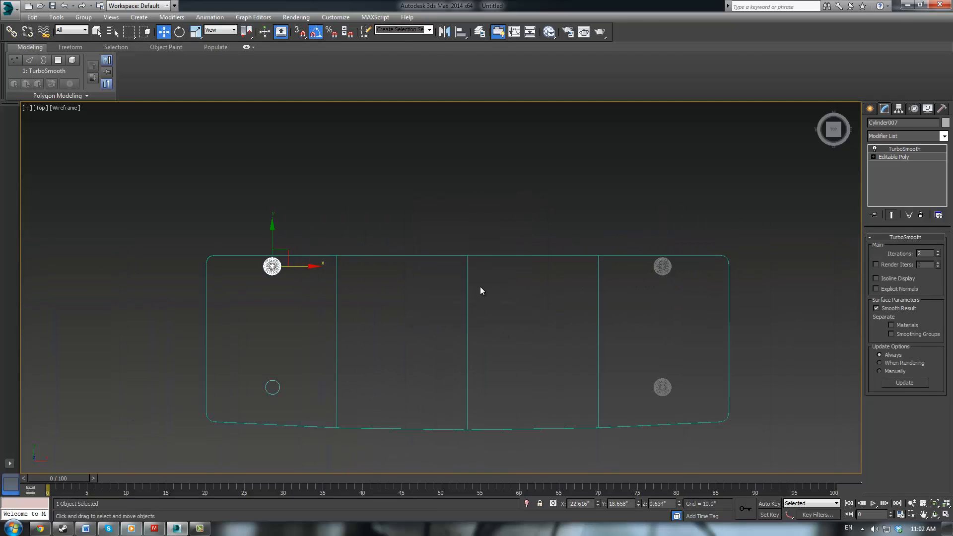
{"action": "key", "text": "z"}
{"action": "left_click_drag", "start_coordinate": [481, 295], "coordinate": [486, 297]}
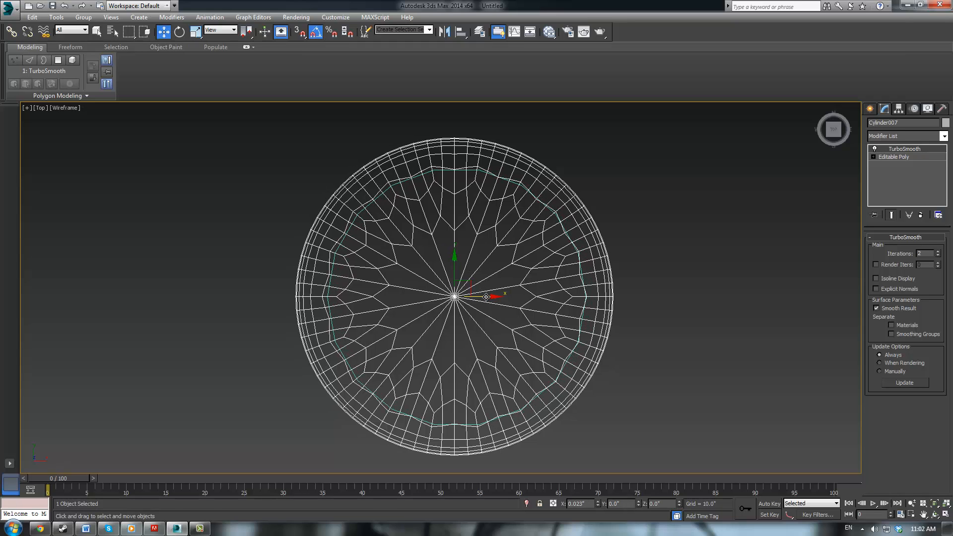
Step: Copy that disc along Y to the remaining front leg, center it on the leg's outline, and deselect it
{"action": "scroll", "coordinate": [486, 297], "scroll_direction": "down", "scroll_amount": 10}
{"action": "mouse_move", "coordinate": [486, 297]}
{"action": "middle_mouse_down"}
{"action": "mouse_move", "coordinate": [475, 222]}
{"action": "mouse_move", "coordinate": [454, 179]}
{"action": "middle_mouse_up"}
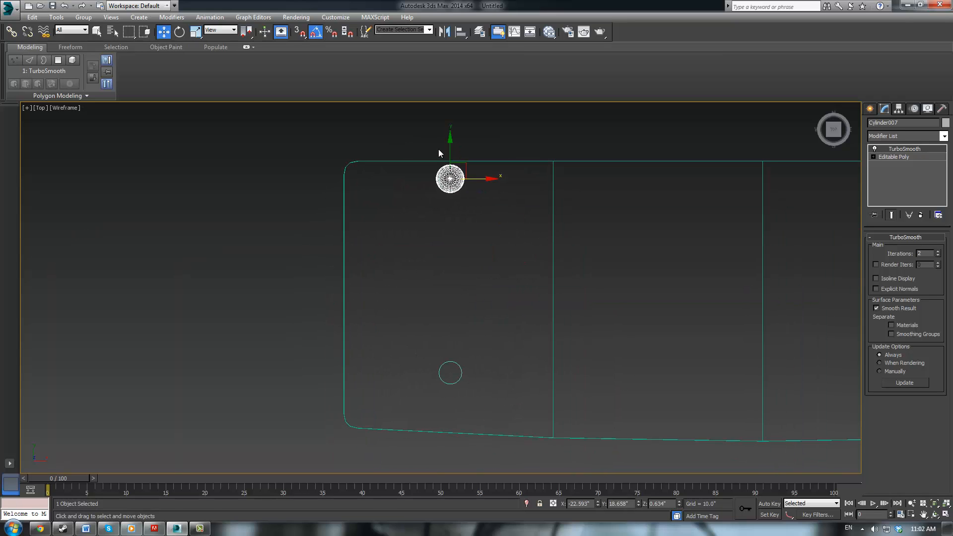
{"action": "left_click_drag", "start_coordinate": [451, 151], "coordinate": [451, 342], "text": "shift"}
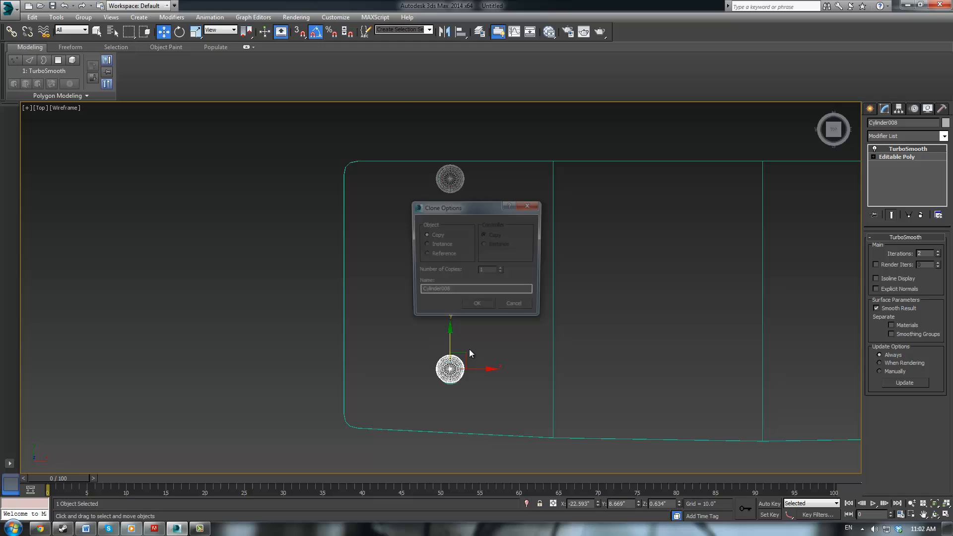
{"action": "left_click", "coordinate": [476, 307]}
{"action": "key", "text": "z"}
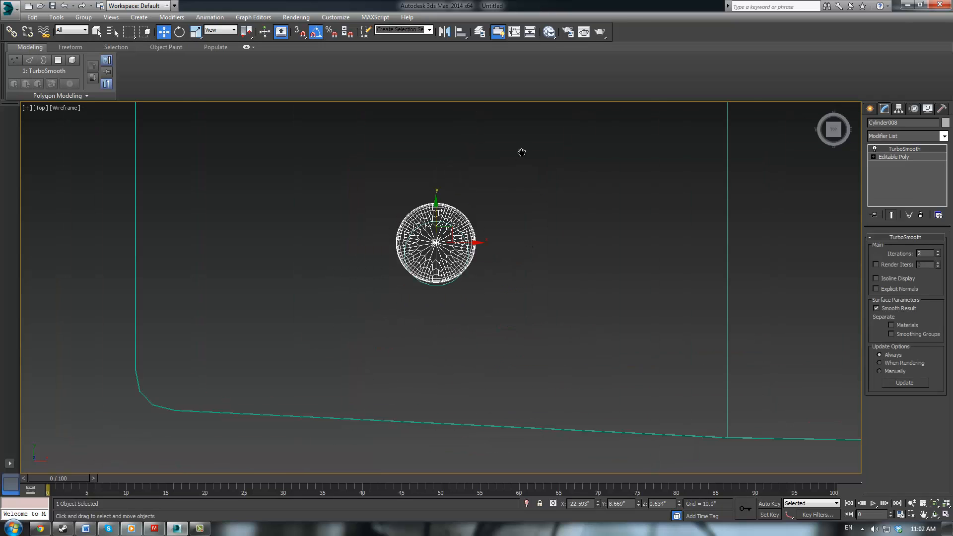
{"action": "left_click_drag", "start_coordinate": [430, 253], "coordinate": [434, 275]}
{"action": "left_click", "coordinate": [592, 282]}
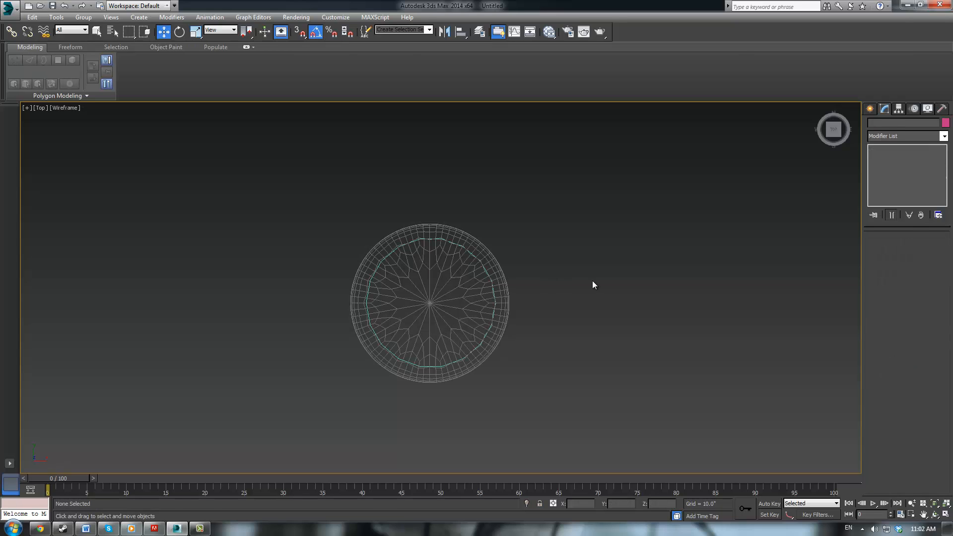
Step: Inspect the four discs on the board in top wireframe and shaded perspective display
{"action": "scroll", "coordinate": [593, 284], "scroll_direction": "down", "scroll_amount": 4}
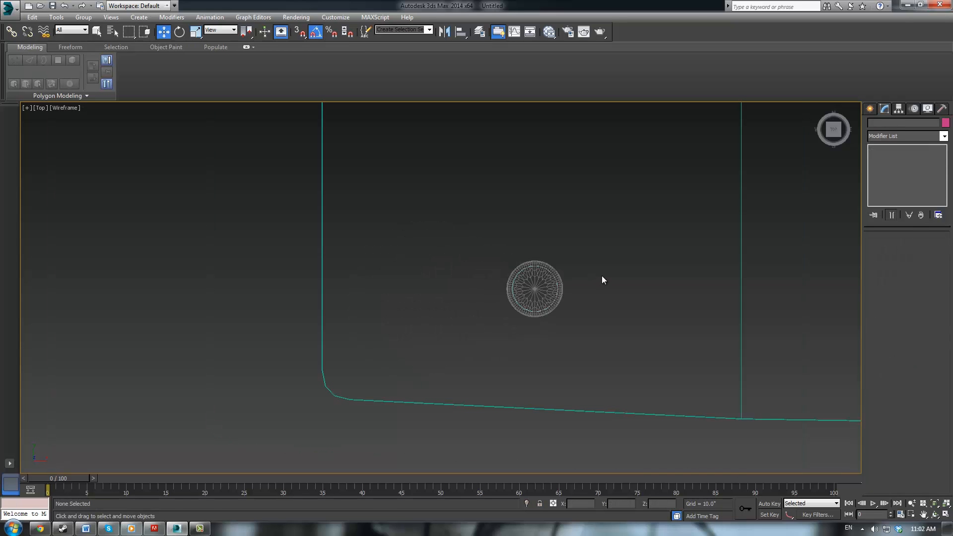
{"action": "scroll", "coordinate": [532, 306], "scroll_direction": "down", "scroll_amount": 5}
{"action": "scroll", "coordinate": [656, 312], "scroll_direction": "up", "scroll_amount": 2}
{"action": "scroll", "coordinate": [656, 311], "scroll_direction": "down", "scroll_amount": 2}
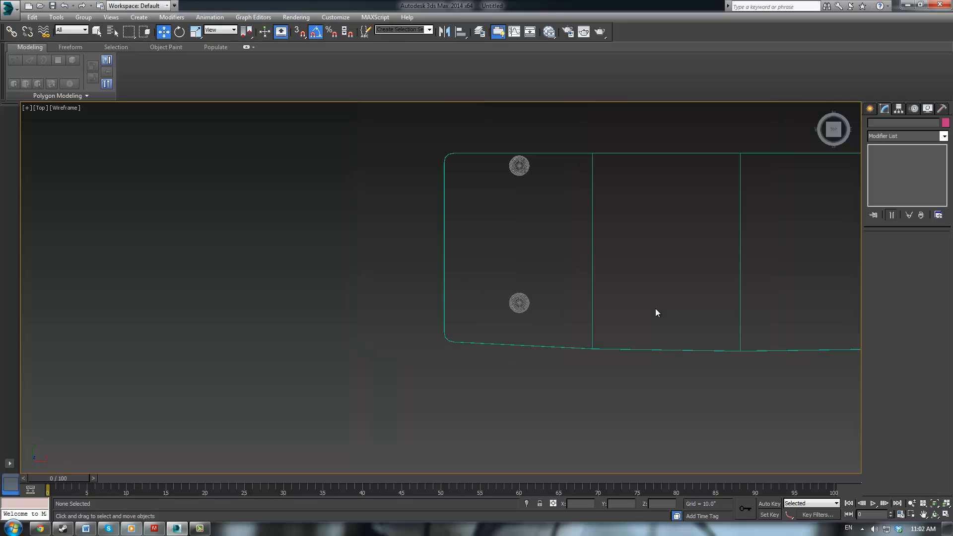
{"action": "mouse_move", "coordinate": [656, 309]}
{"action": "middle_mouse_down"}
{"action": "mouse_move", "coordinate": [564, 323]}
{"action": "mouse_move", "coordinate": [526, 313]}
{"action": "mouse_move", "coordinate": [578, 312]}
{"action": "mouse_move", "coordinate": [553, 262]}
{"action": "mouse_move", "coordinate": [655, 270]}
{"action": "mouse_move", "coordinate": [594, 268]}
{"action": "mouse_move", "coordinate": [553, 240]}
{"action": "mouse_move", "coordinate": [500, 319]}
{"action": "mouse_move", "coordinate": [549, 277]}
{"action": "mouse_move", "coordinate": [551, 290]}
{"action": "middle_mouse_up"}
{"action": "key", "text": "F3"}
{"action": "scroll", "coordinate": [525, 313], "scroll_direction": "down", "scroll_amount": 4}
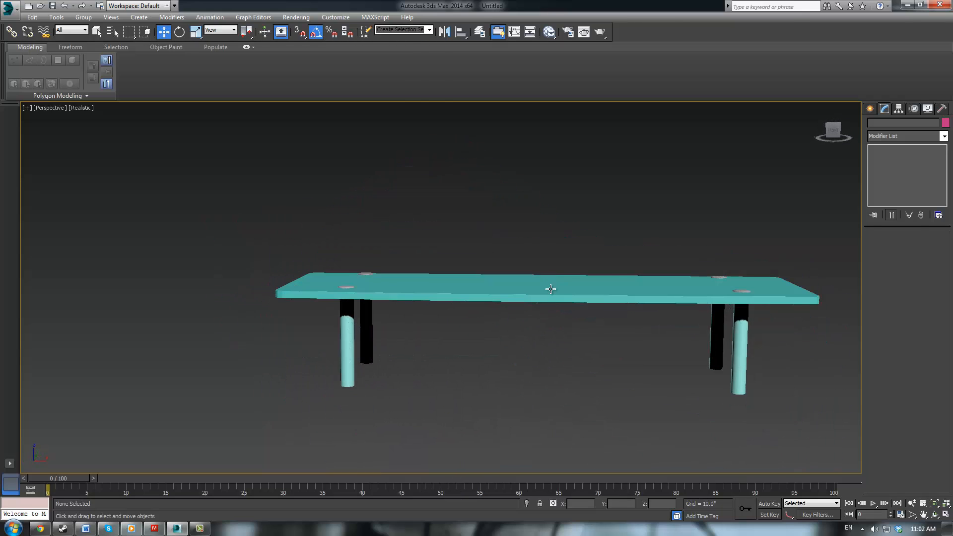
Step: Copy the board straight down in the front view to the bottom of the legs, at about Z -8.43 inches
{"action": "left_click", "coordinate": [551, 289]}
{"action": "key", "text": "f"}
{"action": "middle_click_drag", "start_coordinate": [477, 239], "coordinate": [692, 226]}
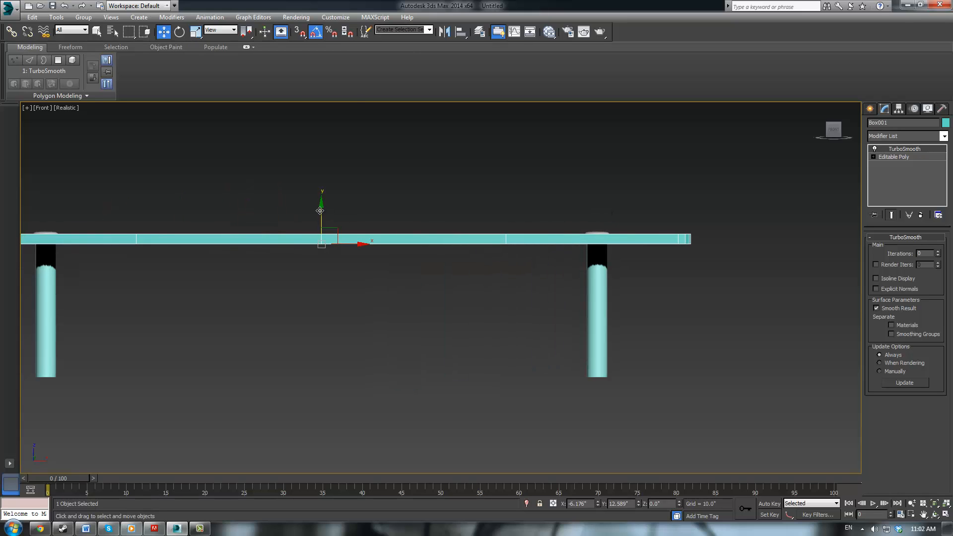
{"action": "left_click_drag", "start_coordinate": [320, 211], "coordinate": [306, 351], "text": "shift"}
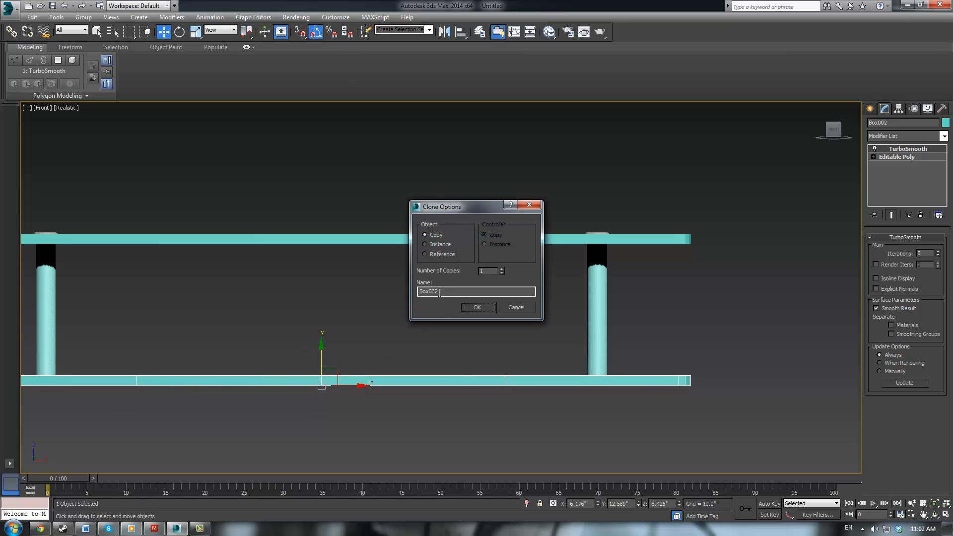
{"action": "left_click", "coordinate": [486, 309]}
{"action": "left_click", "coordinate": [500, 442]}
{"action": "scroll", "coordinate": [473, 346], "scroll_direction": "down", "scroll_amount": 2}
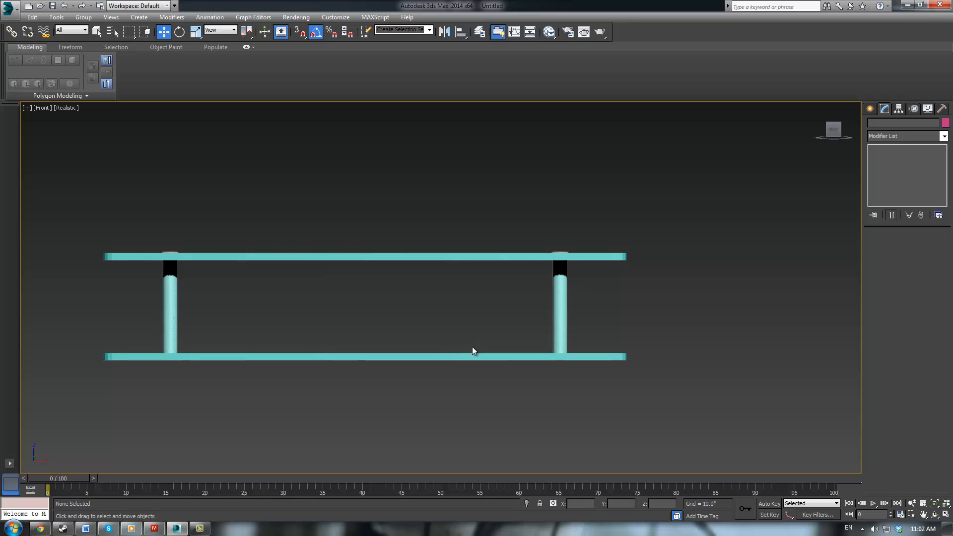
Step: Raise the TurboSmooth iterations to 1 on both the upper and the lower board
{"action": "mouse_move", "coordinate": [542, 334]}
{"action": "middle_mouse_down"}
{"action": "mouse_move", "coordinate": [547, 313]}
{"action": "mouse_move", "coordinate": [436, 313]}
{"action": "mouse_move", "coordinate": [536, 321]}
{"action": "middle_mouse_up"}
{"action": "key", "text": "p"}
{"action": "left_click", "coordinate": [518, 228]}
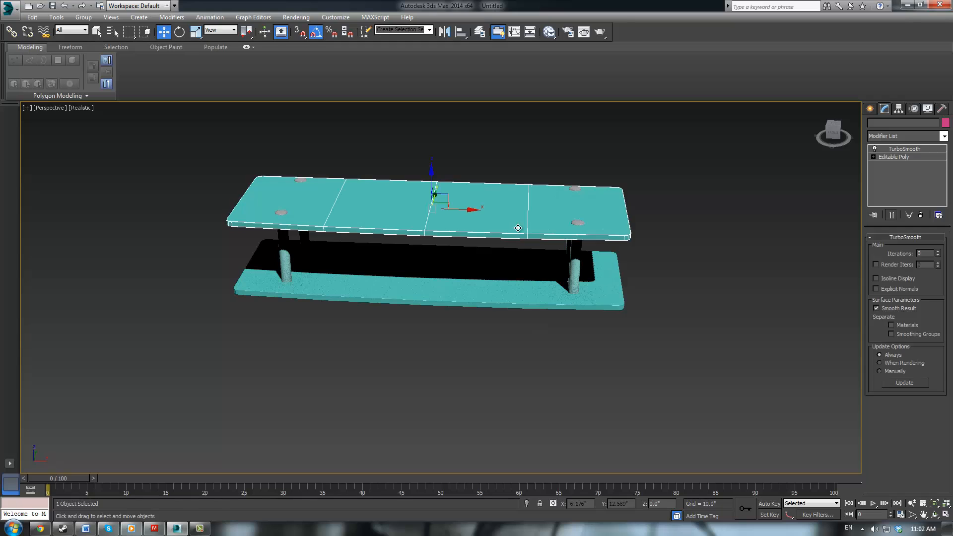
{"action": "left_click", "coordinate": [939, 251]}
{"action": "left_click", "coordinate": [543, 290]}
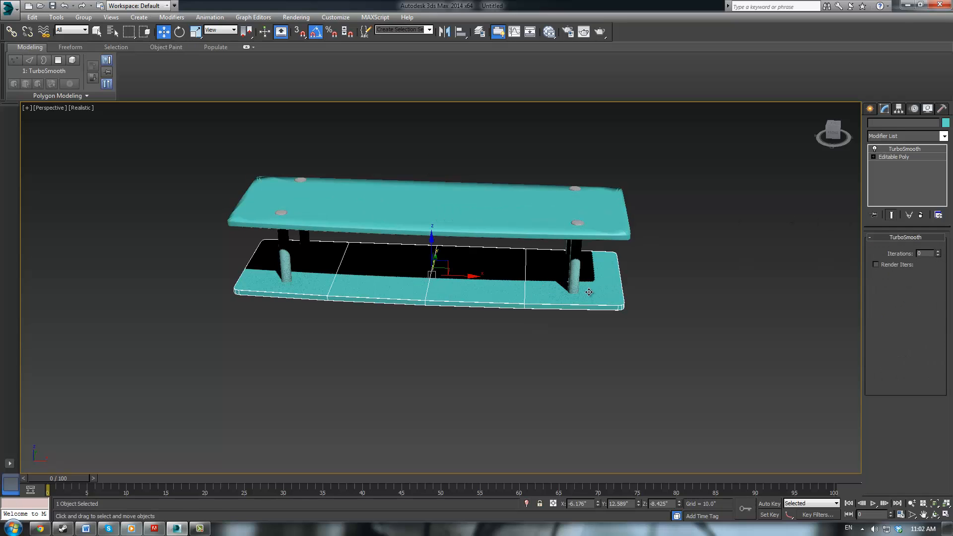
{"action": "left_click", "coordinate": [938, 251]}
{"action": "left_click", "coordinate": [681, 271]}
{"action": "scroll", "coordinate": [680, 270], "scroll_direction": "up", "scroll_amount": 3}
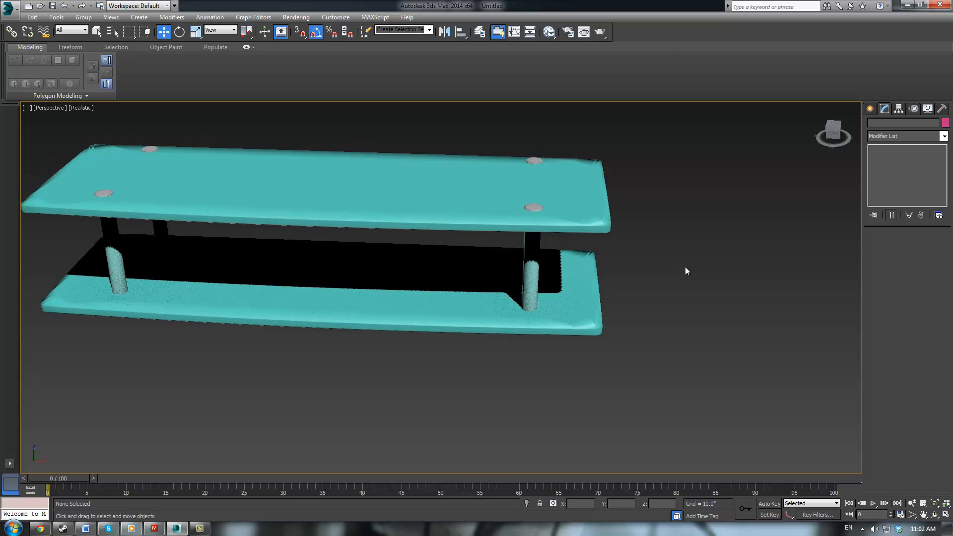
Step: Increase the TurboSmooth iterations to 2 on the upper board and on the lower board
{"action": "scroll", "coordinate": [685, 268], "scroll_direction": "up", "scroll_amount": 2}
{"action": "left_click", "coordinate": [543, 194]}
{"action": "left_click", "coordinate": [938, 251]}
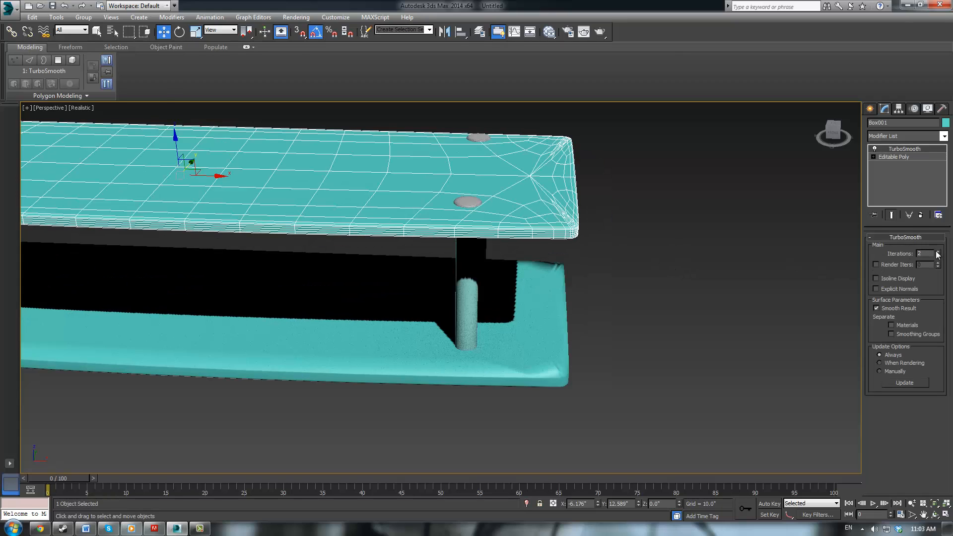
{"action": "left_click", "coordinate": [690, 250]}
{"action": "left_click", "coordinate": [557, 306]}
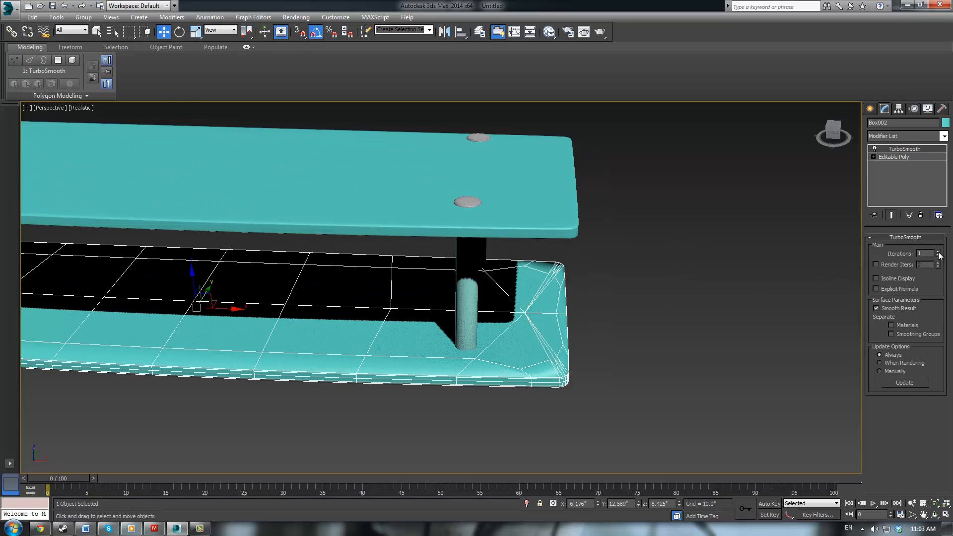
{"action": "left_click", "coordinate": [939, 252]}
{"action": "left_click", "coordinate": [665, 287]}
{"action": "scroll", "coordinate": [667, 292], "scroll_direction": "down", "scroll_amount": 5}
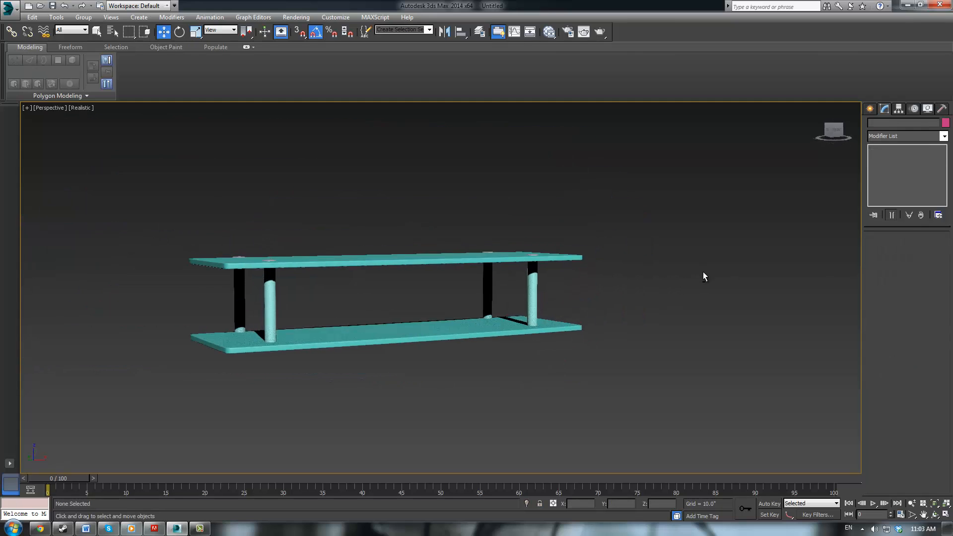
Step: Render the perspective view of the two-board unit, close the render and message windows, and inspect the model from several angles
{"action": "middle_click_drag", "start_coordinate": [703, 273], "coordinate": [692, 294], "text": "alt"}
{"action": "scroll", "coordinate": [598, 271], "scroll_direction": "up", "scroll_amount": 3}
{"action": "middle_click_drag", "start_coordinate": [598, 273], "coordinate": [739, 287]}
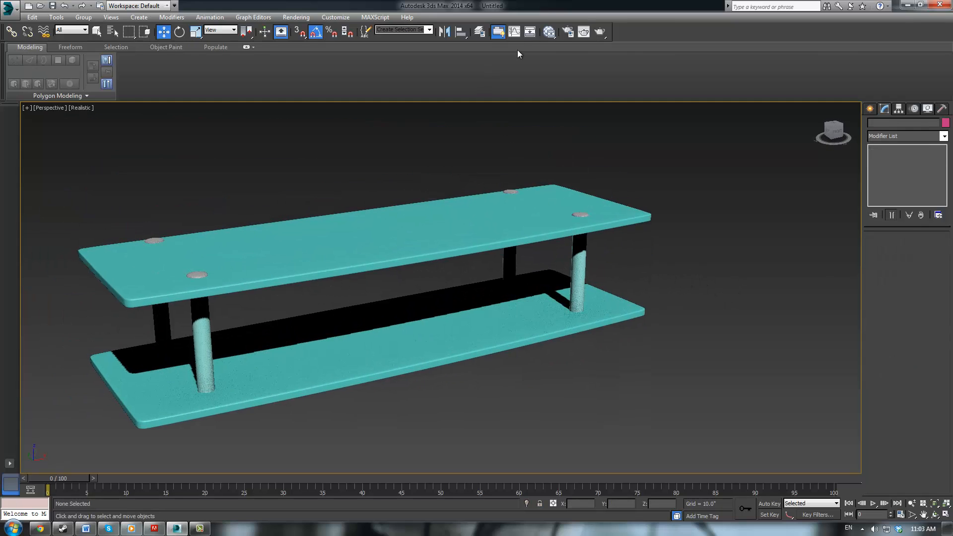
{"action": "left_click", "coordinate": [600, 31]}
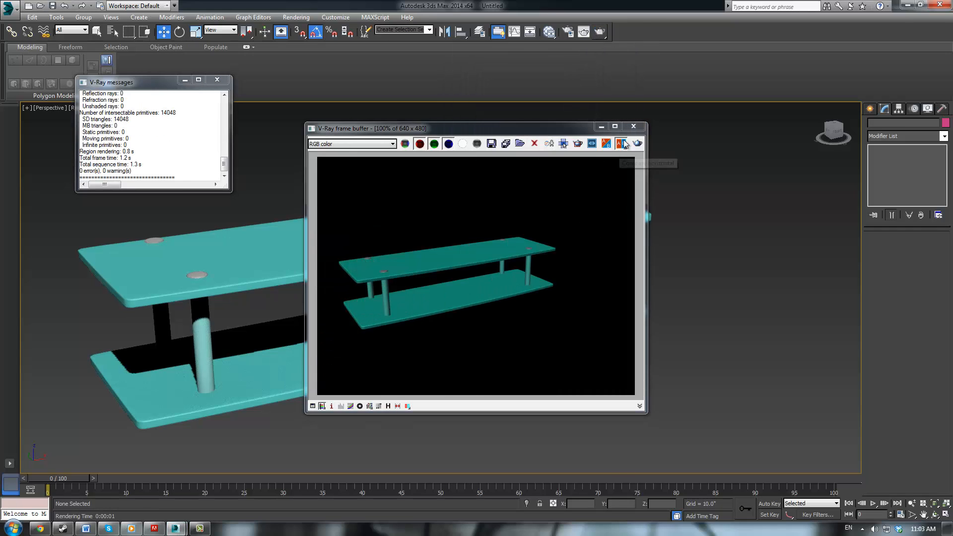
{"action": "left_click", "coordinate": [641, 128]}
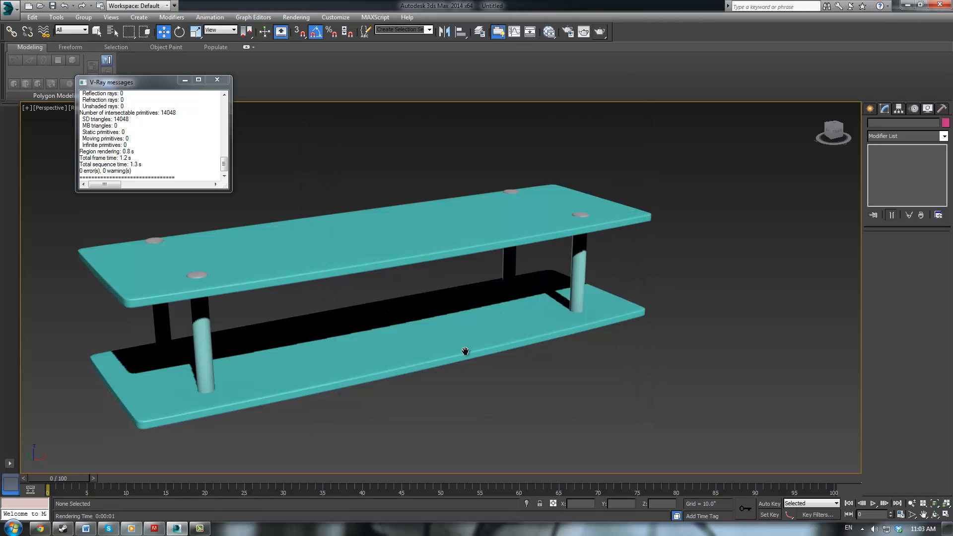
{"action": "scroll", "coordinate": [466, 353], "scroll_direction": "down", "scroll_amount": 3}
{"action": "middle_click_drag", "start_coordinate": [423, 364], "coordinate": [519, 334], "text": "alt"}
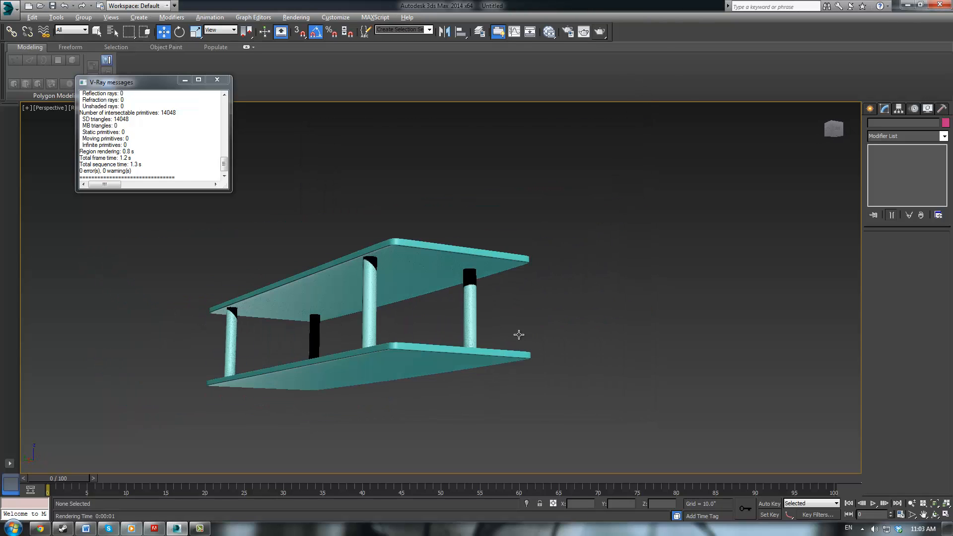
{"action": "left_click", "coordinate": [217, 79]}
{"action": "middle_click_drag", "start_coordinate": [351, 241], "coordinate": [323, 281], "text": "alt"}
{"action": "middle_click_drag", "start_coordinate": [317, 279], "coordinate": [277, 287], "text": "alt"}
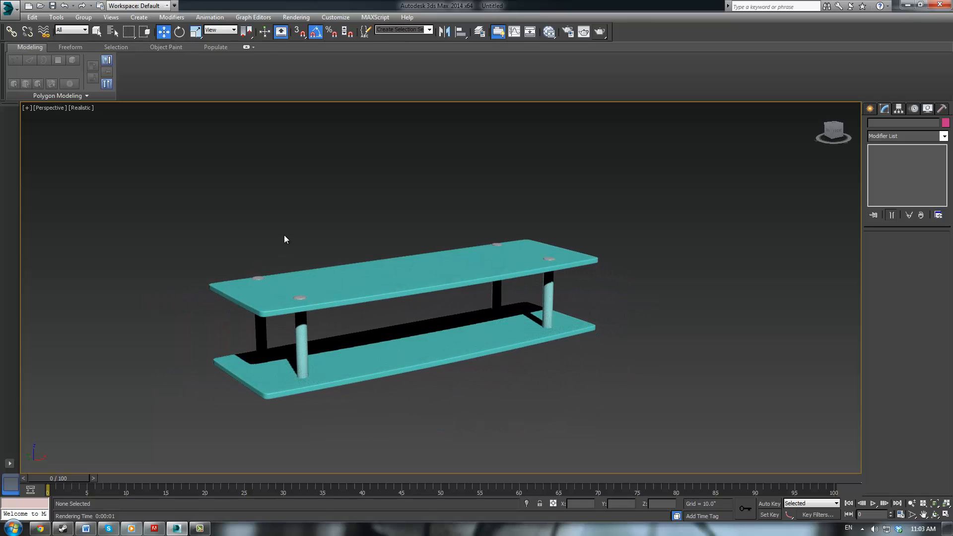
Step: Select all four legs and scale them slightly thinner in their XY plane using the Local coordinate system, then deselect them
{"action": "scroll", "coordinate": [296, 319], "scroll_direction": "up", "scroll_amount": 5}
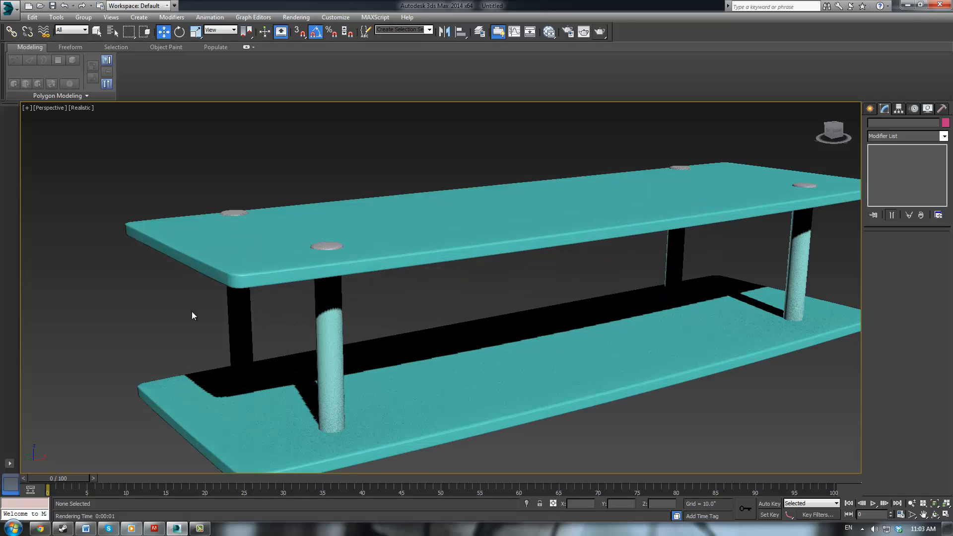
{"action": "left_click_drag", "start_coordinate": [330, 345], "coordinate": [332, 347]}
{"action": "left_click_drag", "start_coordinate": [800, 270], "coordinate": [829, 267], "text": "ctrl"}
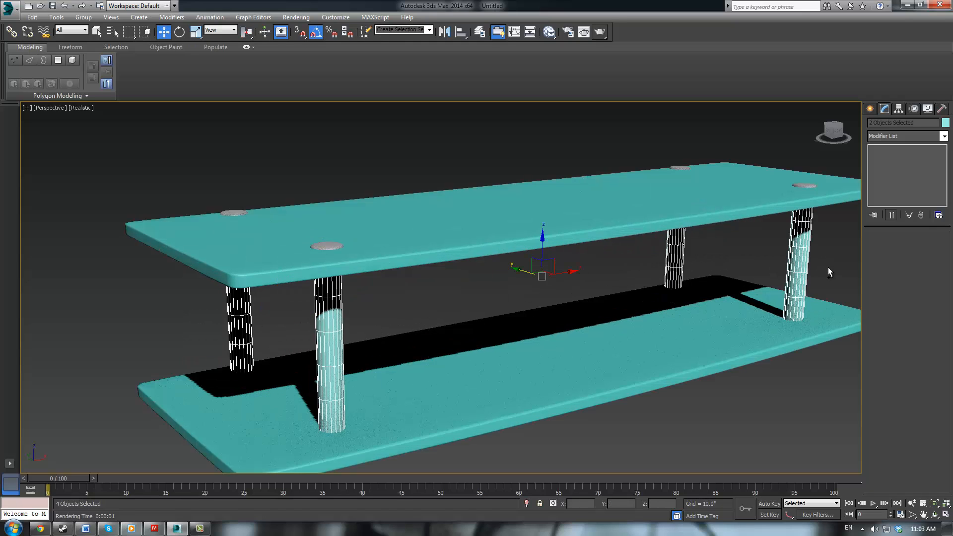
{"action": "key", "text": "r"}
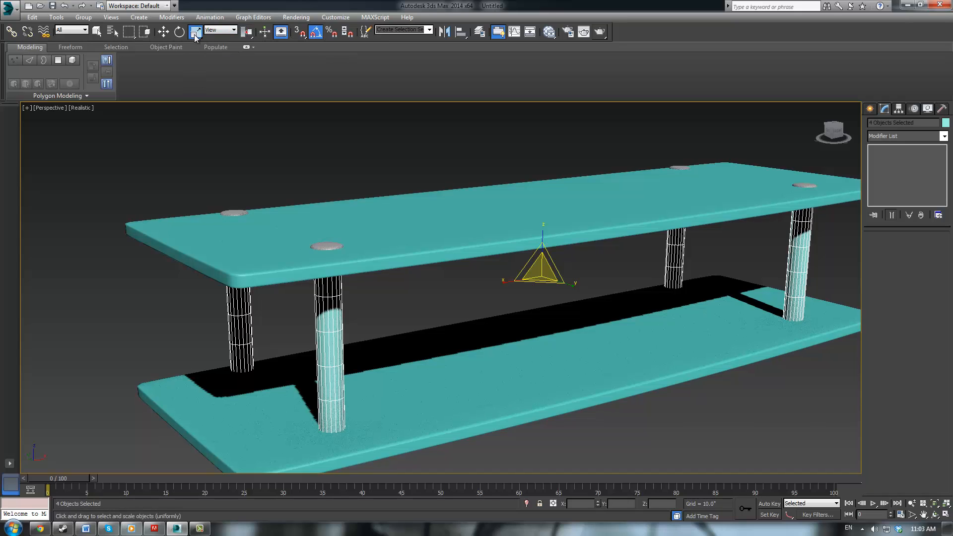
{"action": "left_click", "coordinate": [215, 33]}
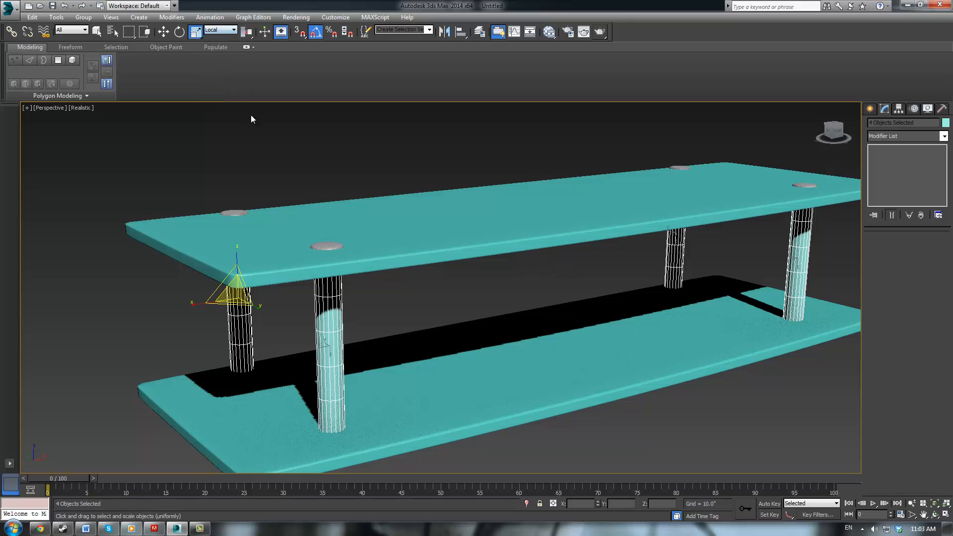
{"action": "left_click", "coordinate": [220, 66]}
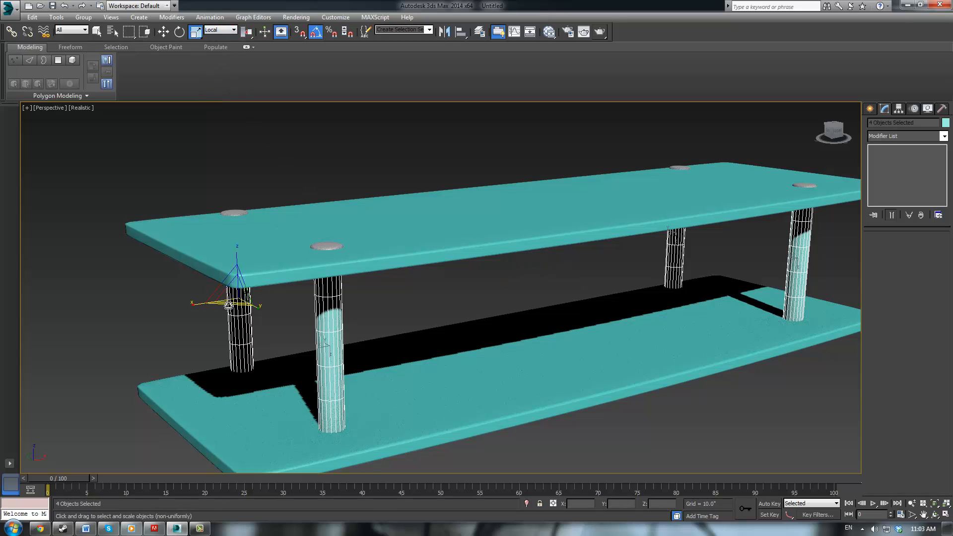
{"action": "left_click_drag", "start_coordinate": [228, 304], "coordinate": [226, 304]}
{"action": "left_click", "coordinate": [335, 150]}
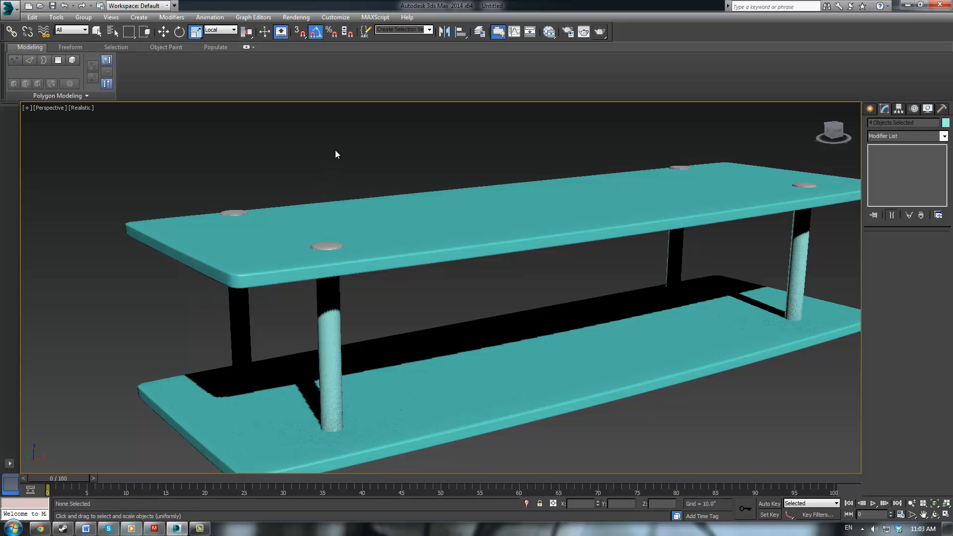
Step: Set the reference coordinate system back to View
{"action": "middle_click_drag", "start_coordinate": [437, 207], "coordinate": [433, 208]}
{"action": "scroll", "coordinate": [433, 208], "scroll_direction": "down", "scroll_amount": 3}
{"action": "mouse_move", "coordinate": [601, 341]}
{"action": "middle_mouse_down", "text": "alt"}
{"action": "mouse_move", "coordinate": [519, 304]}
{"action": "mouse_move", "coordinate": [588, 333]}
{"action": "middle_mouse_up", "text": "alt"}
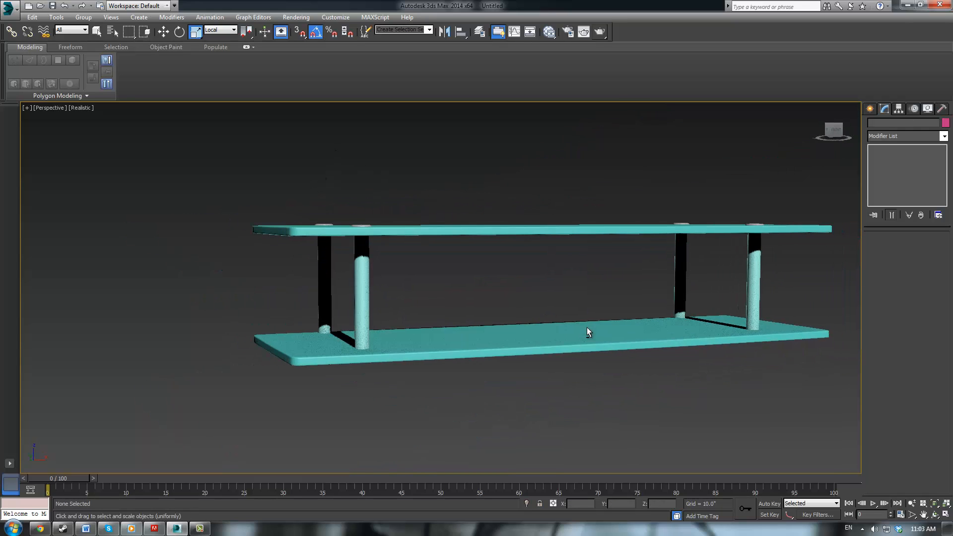
{"action": "left_click", "coordinate": [232, 30]}
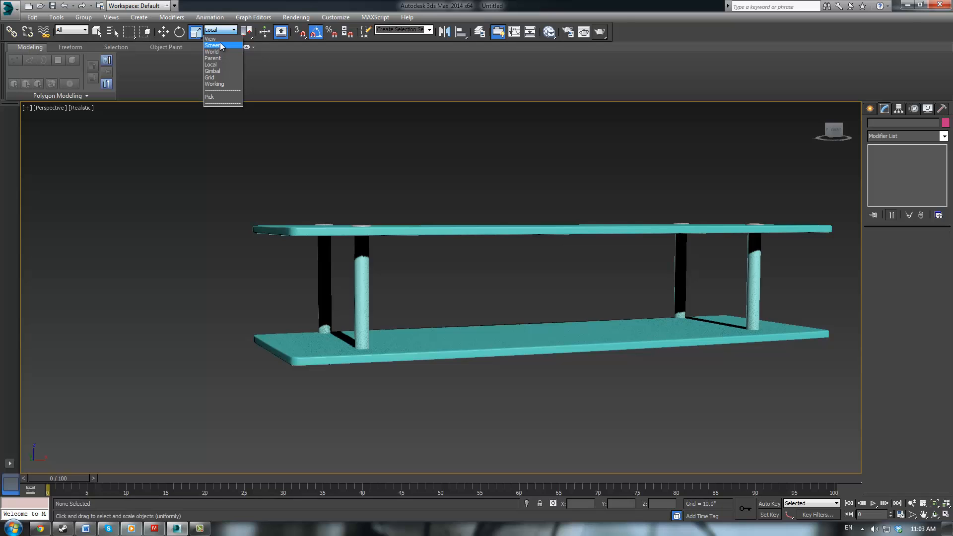
{"action": "left_click", "coordinate": [224, 39]}
Step: Draw an AutoGrid box about 11 inches long, 0.47 inches wide and 7.5 inches high on the lower board's underside near one end
{"action": "middle_click_drag", "start_coordinate": [480, 164], "coordinate": [497, 213], "text": "alt"}
{"action": "left_click", "coordinate": [869, 110]}
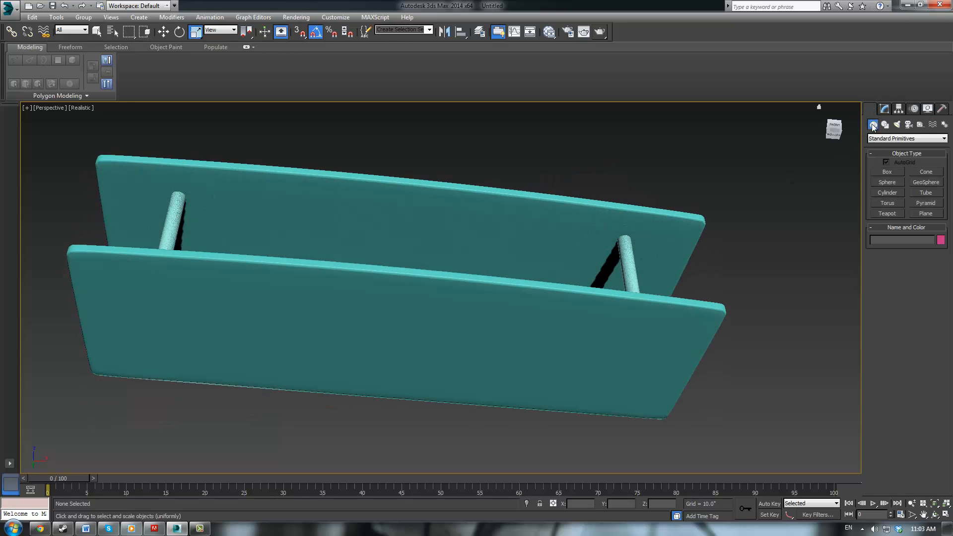
{"action": "left_click", "coordinate": [876, 174]}
{"action": "middle_click_drag", "start_coordinate": [730, 291], "coordinate": [625, 207]}
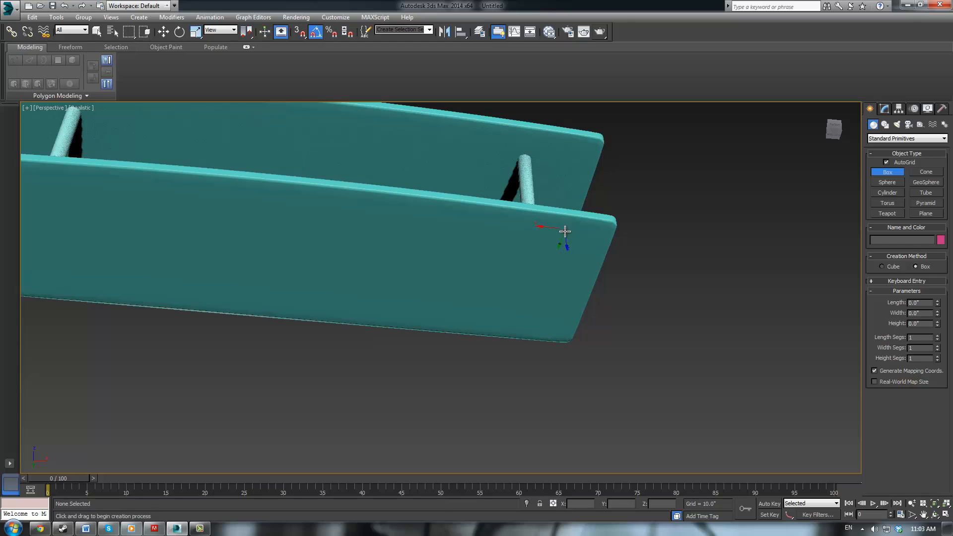
{"action": "left_click_drag", "start_coordinate": [565, 232], "coordinate": [532, 340]}
{"action": "left_click", "coordinate": [516, 374]}
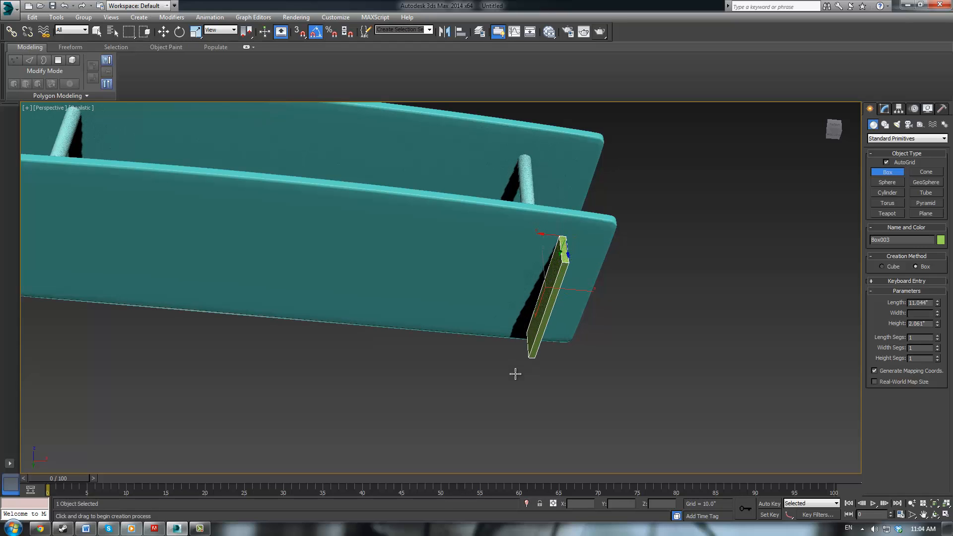
Step: Set the length of the new box under the lower board to 14 inches
{"action": "middle_click_drag", "start_coordinate": [737, 296], "coordinate": [640, 288], "text": "alt"}
{"action": "left_click_drag", "start_coordinate": [938, 304], "coordinate": [939, 312]}
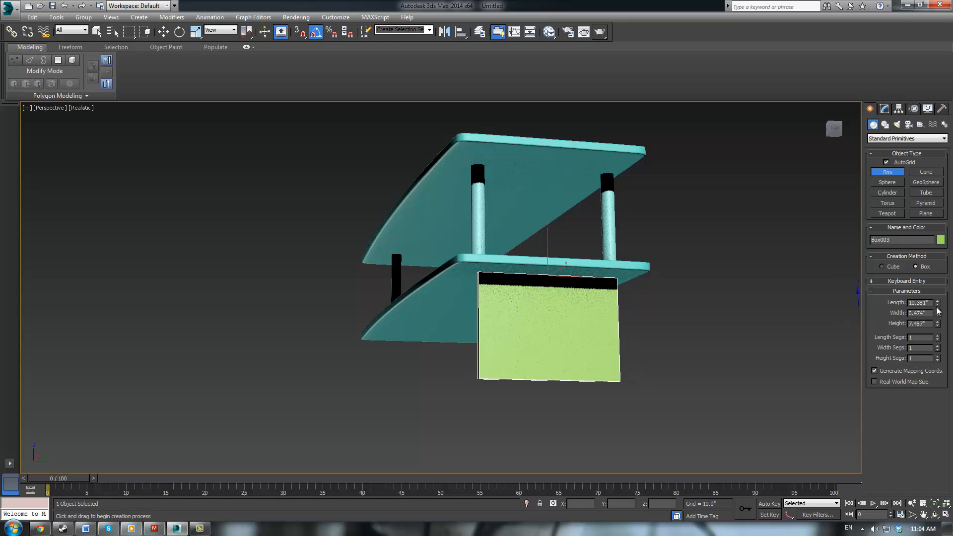
{"action": "double_click", "coordinate": [930, 304]}
{"action": "double_click", "coordinate": [925, 303]}
{"action": "type", "text": "14"}
{"action": "key", "text": "Return"}
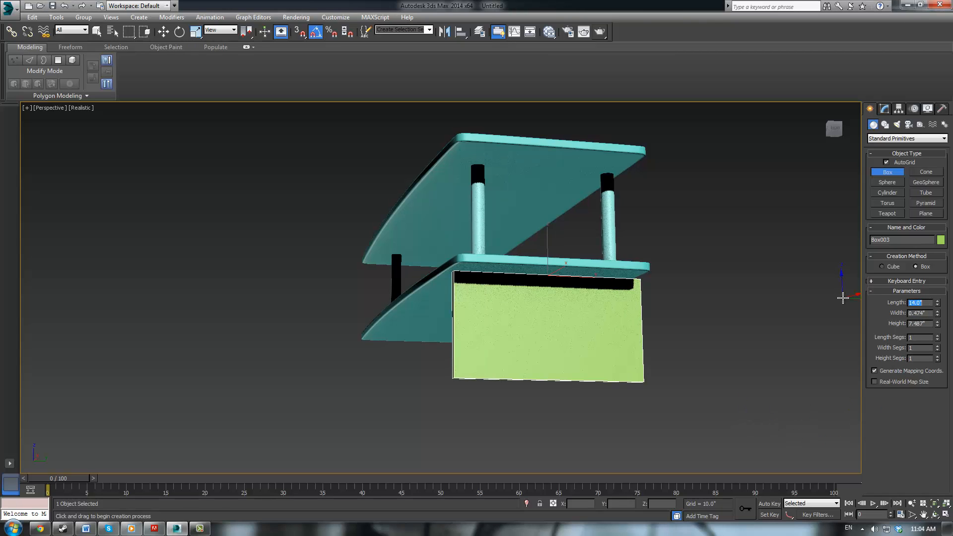
Step: Move the box along Y to center it across the lower board's depth, at about Y 12.47 inches
{"action": "scroll", "coordinate": [611, 318], "scroll_direction": "up", "scroll_amount": 5}
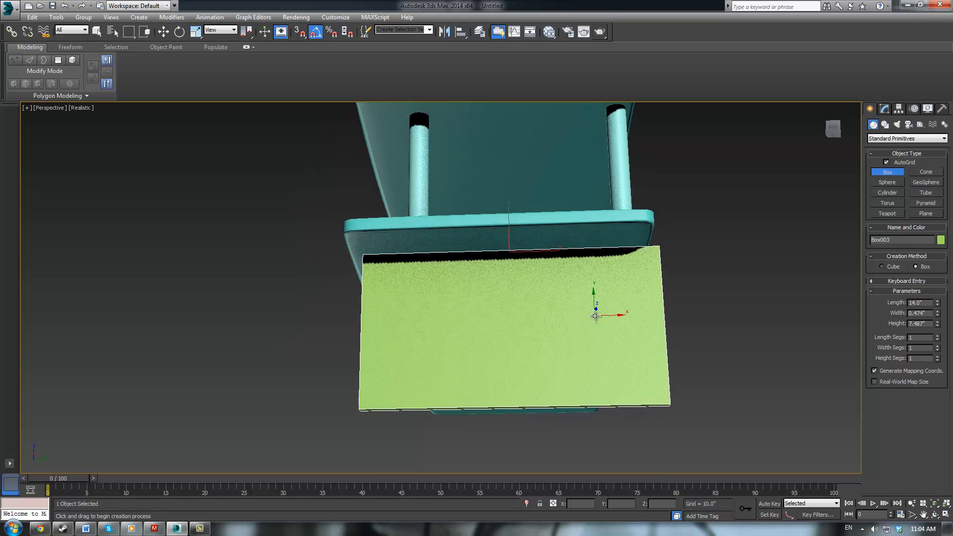
{"action": "key", "text": "w"}
{"action": "mouse_move", "coordinate": [537, 251]}
{"action": "left_mouse_down"}
{"action": "mouse_move", "coordinate": [520, 251]}
{"action": "mouse_move", "coordinate": [530, 251]}
{"action": "left_mouse_up"}
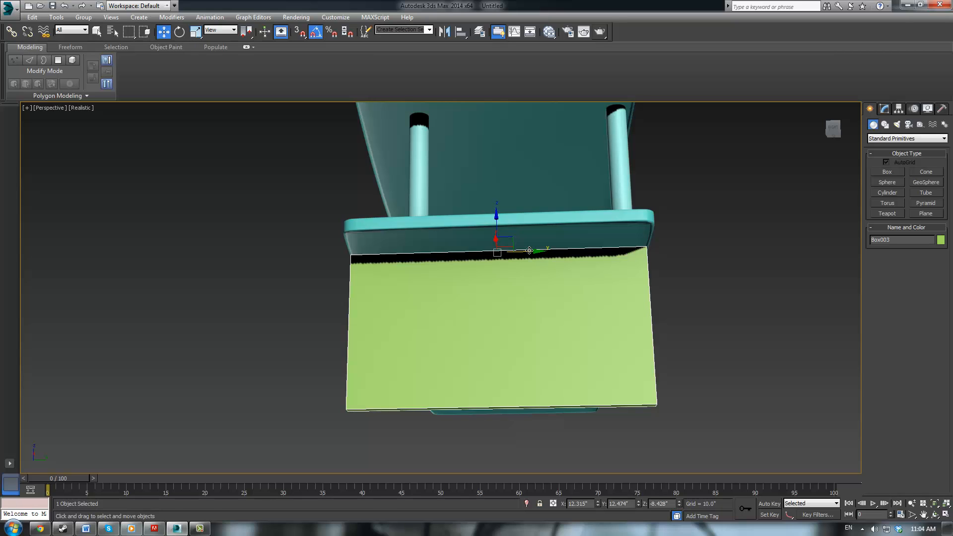
Step: Set the length of the box under the lower board to 13 inches
{"action": "left_click", "coordinate": [885, 110]}
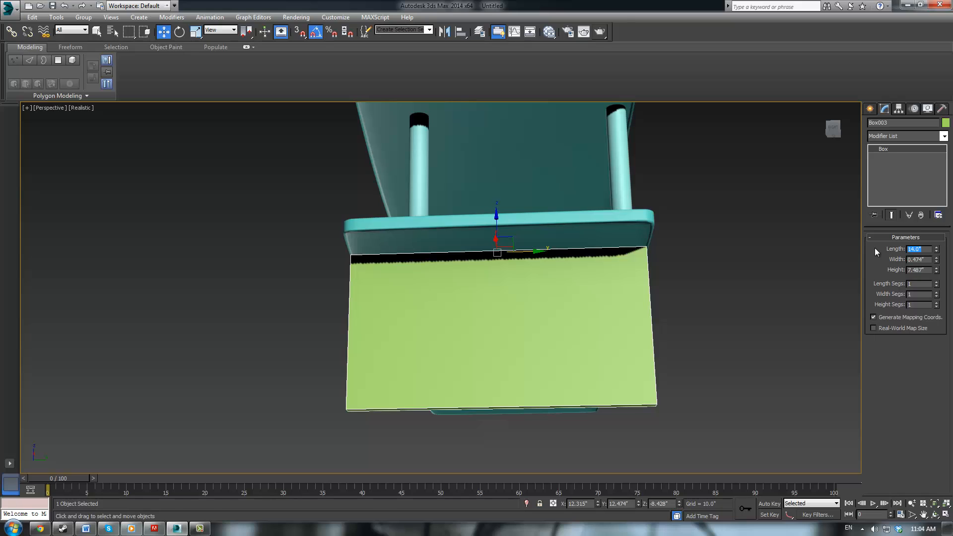
{"action": "type", "text": "13"}
{"action": "key", "text": "Return"}
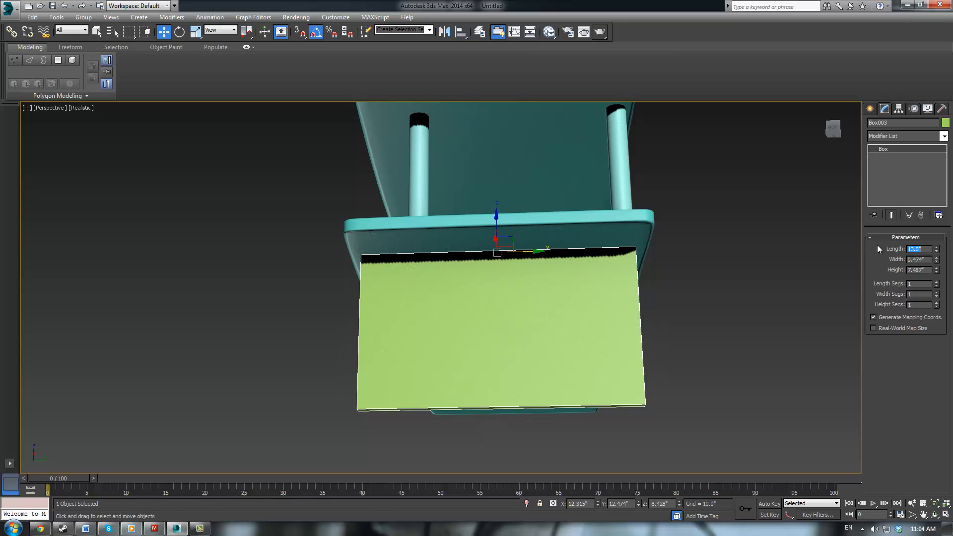
Step: Draw a spacer box 1 inch long, about 0.76 inches wide and 0.03 inches high on the lower board's underside at its end edge
{"action": "scroll", "coordinate": [694, 208], "scroll_direction": "up", "scroll_amount": 3}
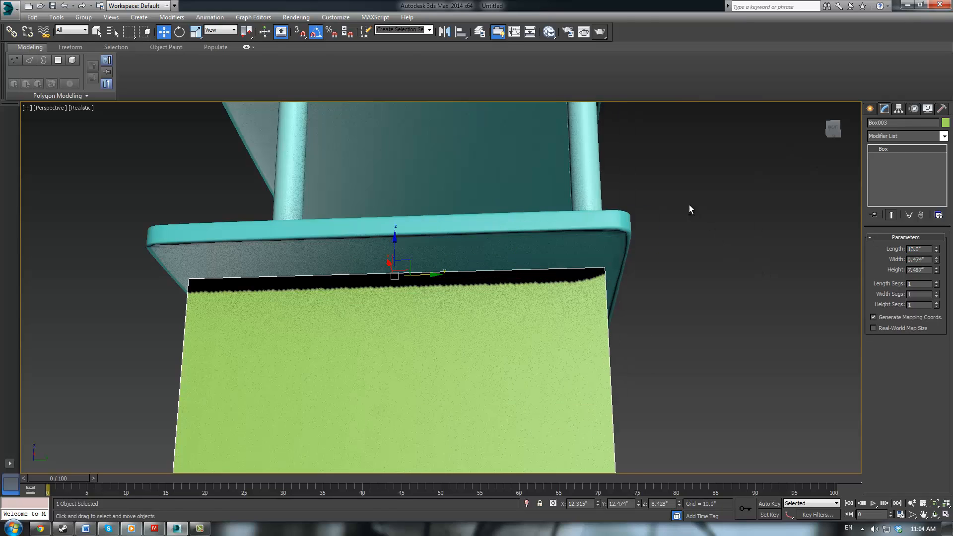
{"action": "middle_click_drag", "start_coordinate": [689, 204], "coordinate": [709, 224], "text": "alt"}
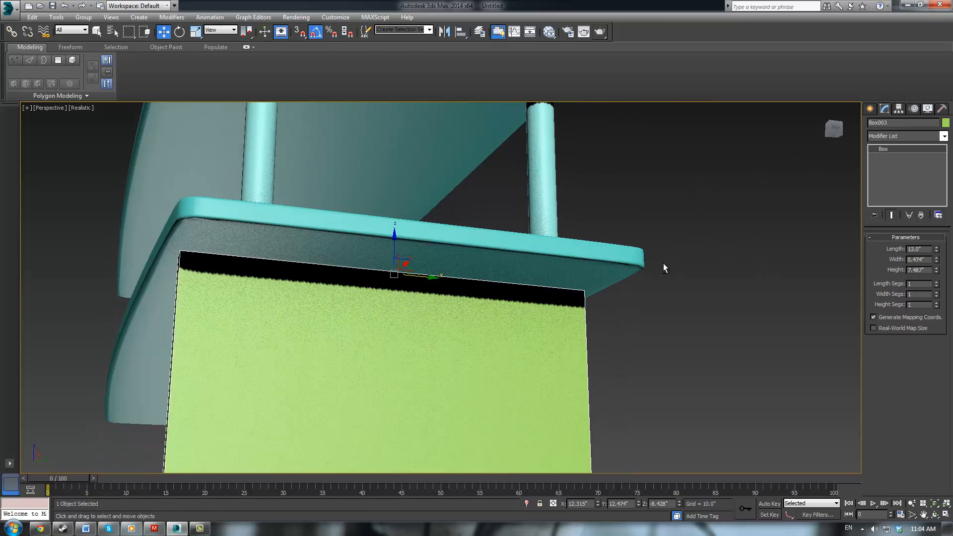
{"action": "middle_click_drag", "start_coordinate": [664, 268], "coordinate": [647, 225], "text": "alt"}
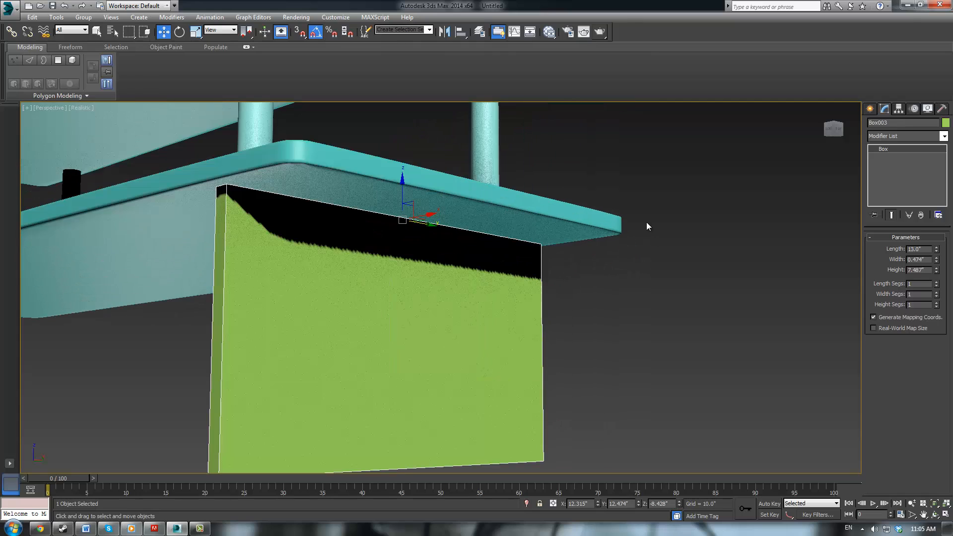
{"action": "middle_click_drag", "start_coordinate": [589, 226], "coordinate": [609, 230], "text": "alt"}
{"action": "left_click", "coordinate": [870, 108]}
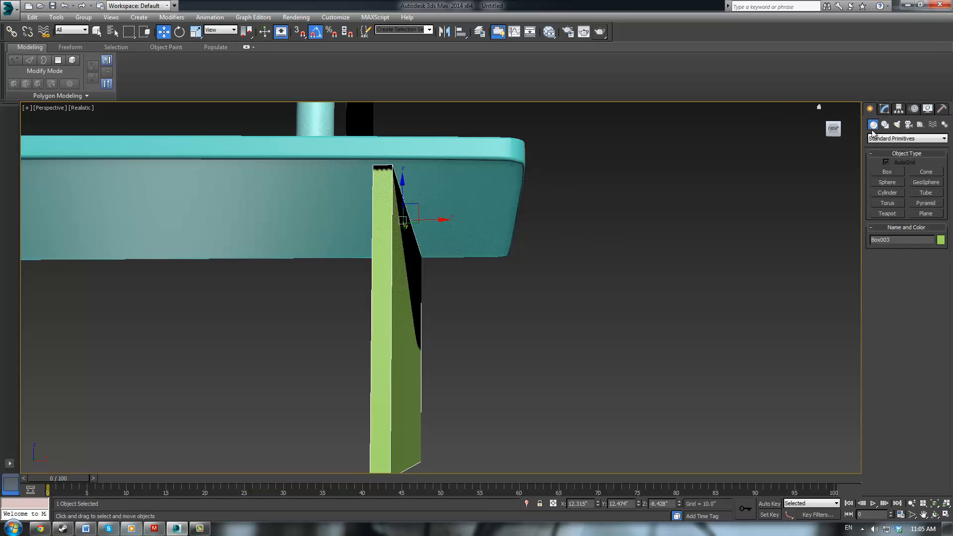
{"action": "left_click", "coordinate": [887, 174]}
{"action": "left_click_drag", "start_coordinate": [493, 185], "coordinate": [522, 190]}
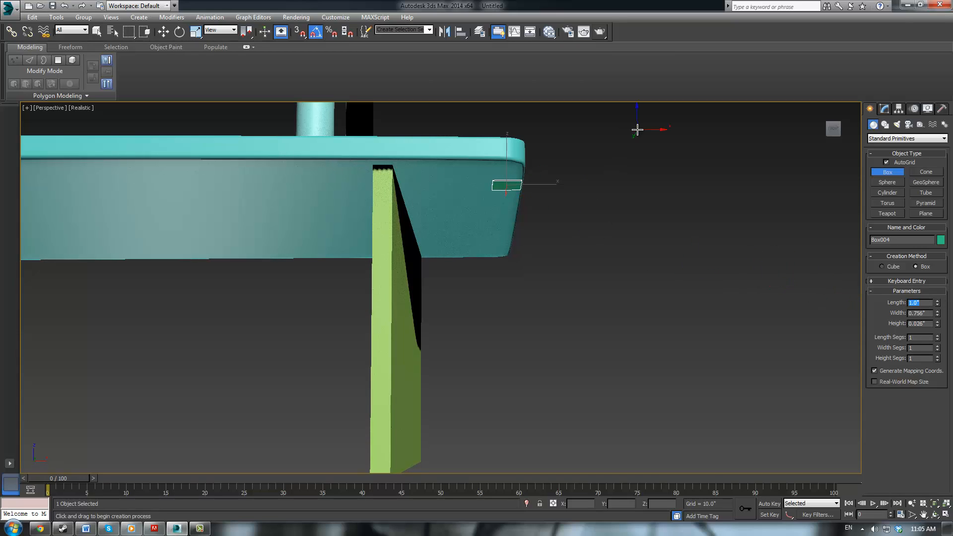
Step: Move the green panel outward along X to line up with the small spacer box, at about X 14.76 inches
{"action": "key", "text": "w"}
{"action": "left_click", "coordinate": [420, 354]}
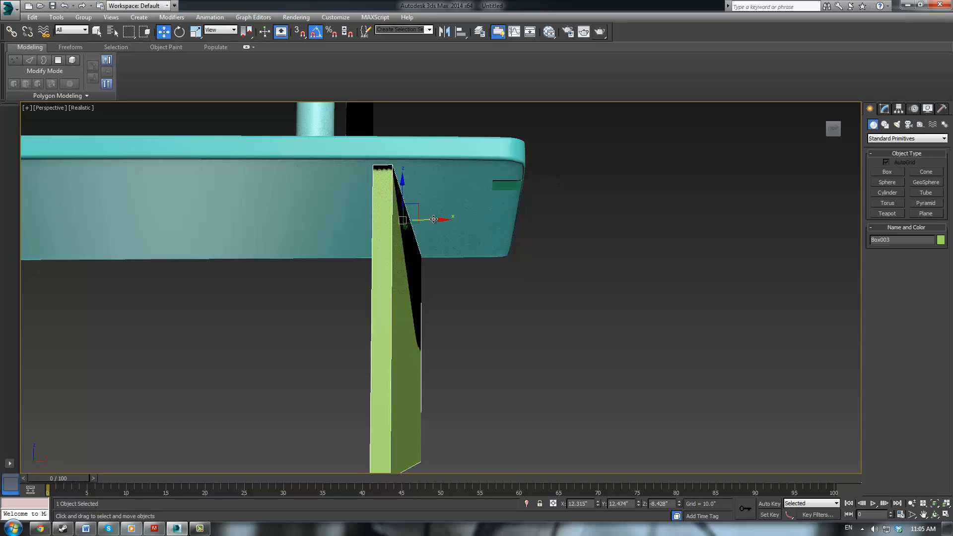
{"action": "left_click_drag", "start_coordinate": [433, 220], "coordinate": [515, 220]}
{"action": "middle_click_drag", "start_coordinate": [532, 239], "coordinate": [460, 275], "text": "alt"}
{"action": "key", "text": "F3"}
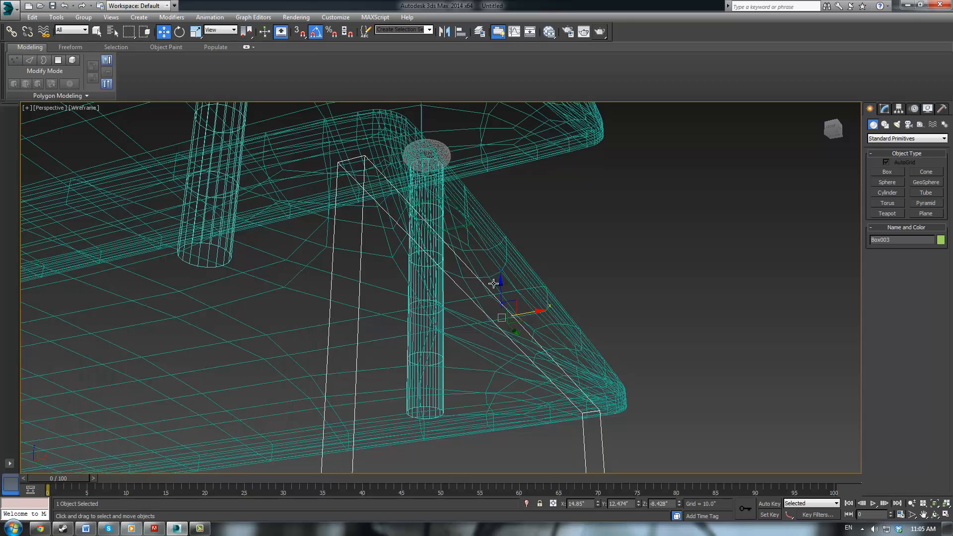
{"action": "key", "text": "F3"}
{"action": "key", "text": "F4"}
{"action": "left_click_drag", "start_coordinate": [538, 310], "coordinate": [534, 312]}
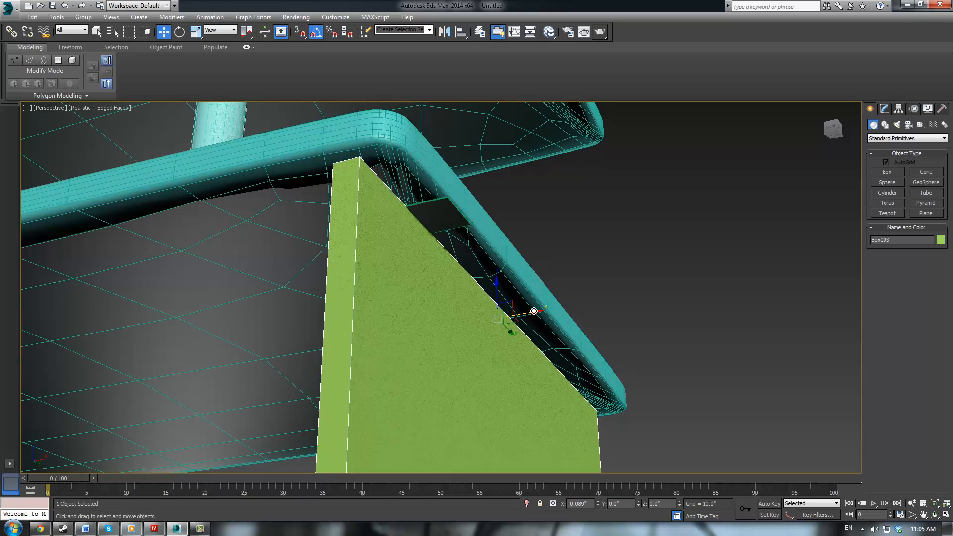
Step: Delete the small spacer box from the lower board's underside
{"action": "left_click", "coordinate": [455, 217]}
{"action": "key", "text": "Delete"}
{"action": "middle_click_drag", "start_coordinate": [681, 290], "coordinate": [676, 289], "text": "alt"}
{"action": "scroll", "coordinate": [676, 289], "scroll_direction": "down", "scroll_amount": 5}
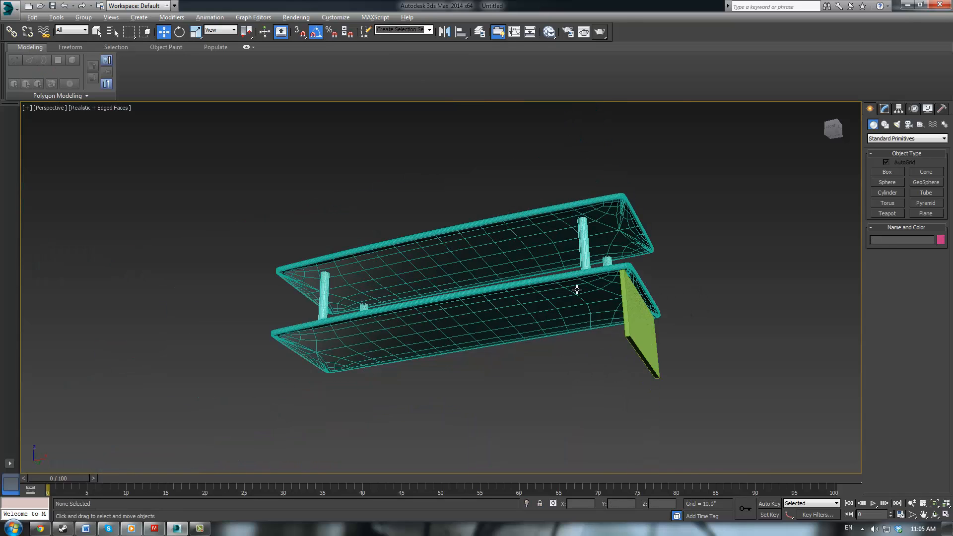
{"action": "middle_click_drag", "start_coordinate": [578, 292], "coordinate": [605, 275], "text": "alt"}
{"action": "scroll", "coordinate": [606, 275], "scroll_direction": "up", "scroll_amount": 1}
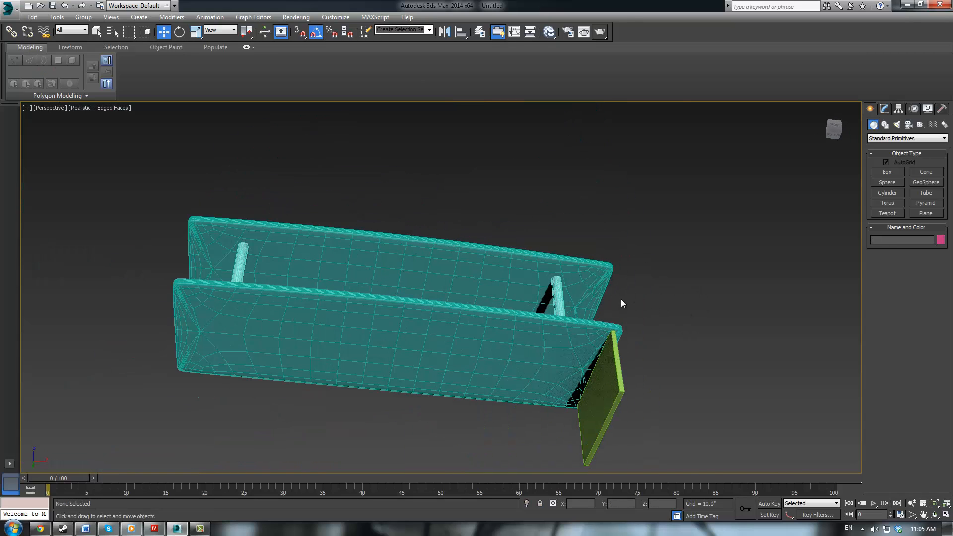
{"action": "scroll", "coordinate": [622, 301], "scroll_direction": "up", "scroll_amount": 3}
Step: Convert the green panel under the lower board to an Editable Poly
{"action": "left_click", "coordinate": [603, 338]}
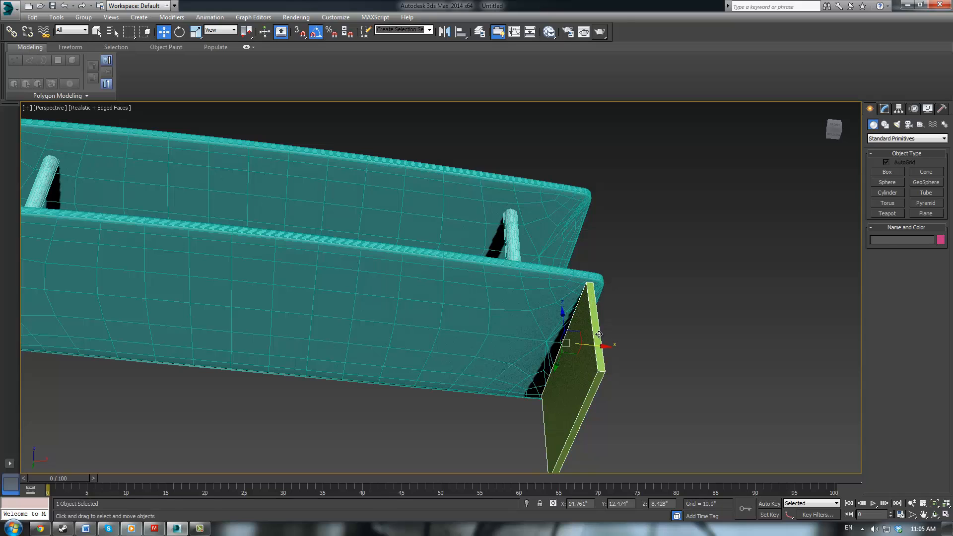
{"action": "middle_click_drag", "start_coordinate": [604, 338], "coordinate": [570, 351], "text": "alt"}
{"action": "scroll", "coordinate": [593, 283], "scroll_direction": "up", "scroll_amount": 4}
{"action": "middle_click_drag", "start_coordinate": [593, 283], "coordinate": [763, 151]}
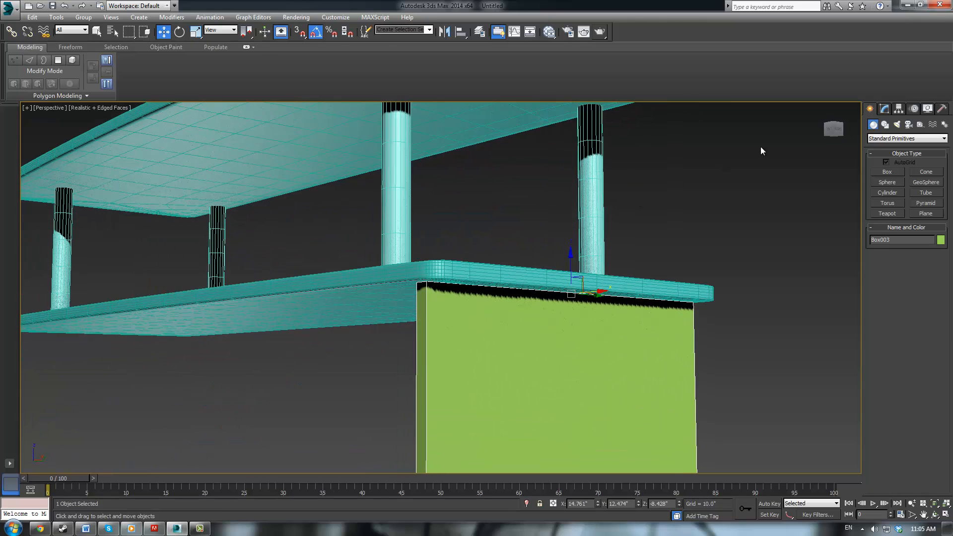
{"action": "left_click", "coordinate": [884, 110]}
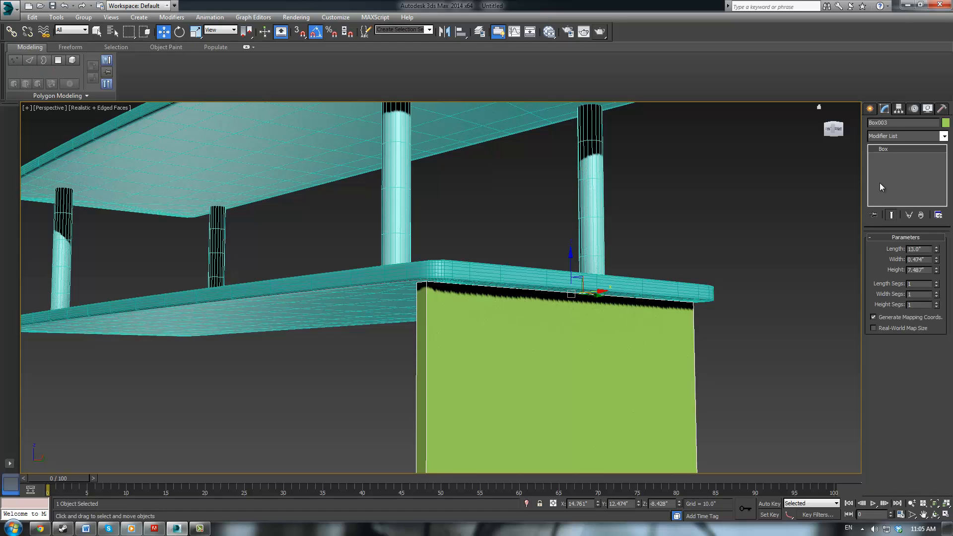
{"action": "right_click", "coordinate": [880, 182]}
{"action": "left_click", "coordinate": [824, 207]}
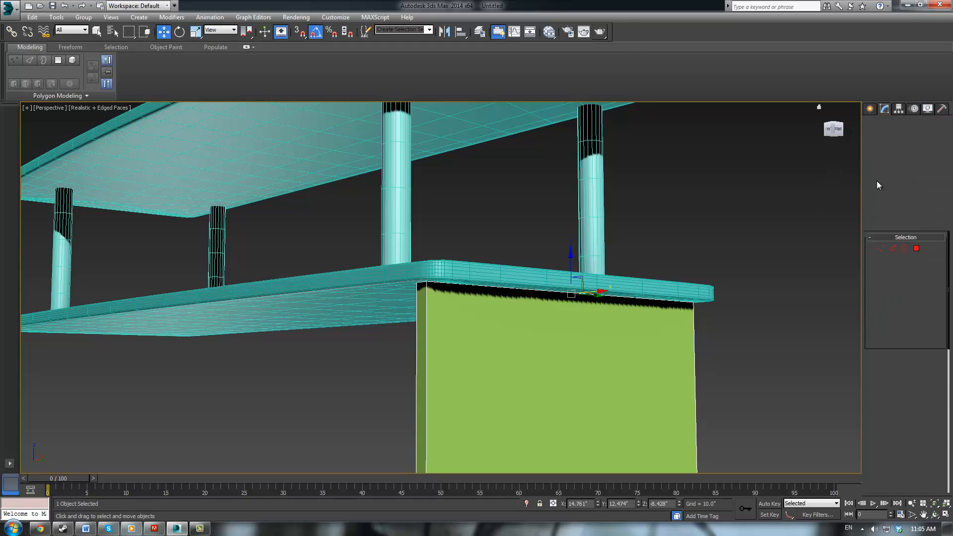
Step: Chamfer all edges of the green panel by 0.01 inches with one segment
{"action": "left_click", "coordinate": [893, 249]}
{"action": "key", "text": "ctrl+a"}
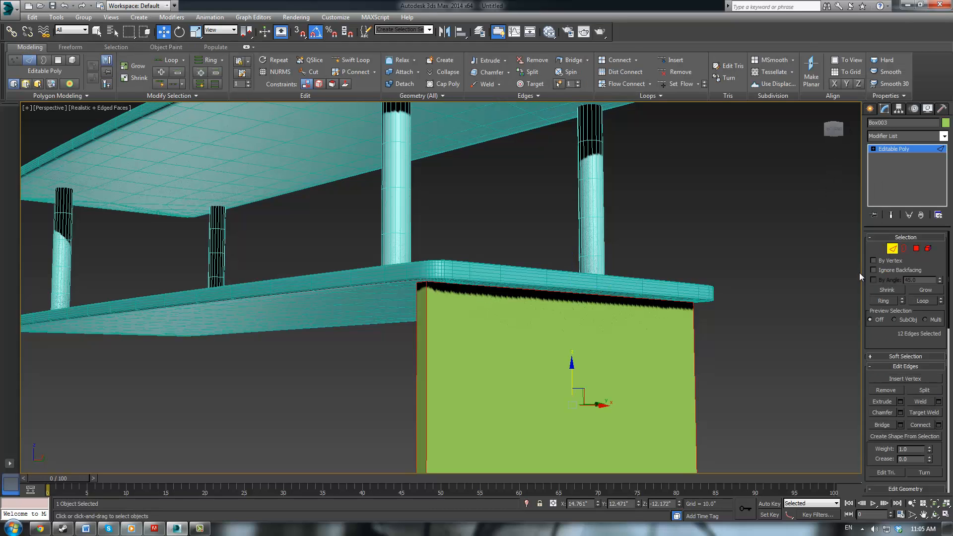
{"action": "left_click", "coordinate": [901, 412]}
{"action": "middle_click_drag", "start_coordinate": [691, 331], "coordinate": [572, 199], "text": "alt"}
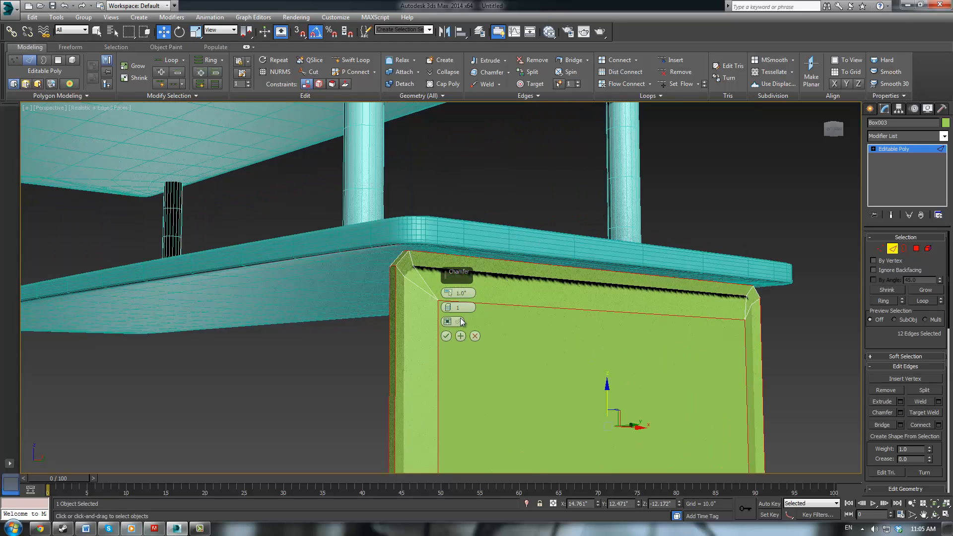
{"action": "left_click_drag", "start_coordinate": [449, 294], "coordinate": [452, 301]}
{"action": "left_click", "coordinate": [449, 292]}
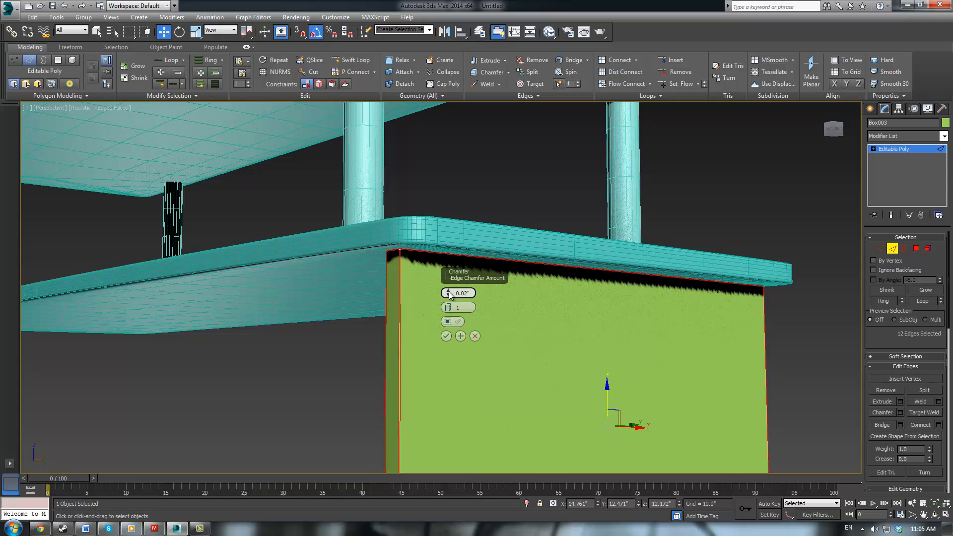
{"action": "left_click", "coordinate": [449, 295]}
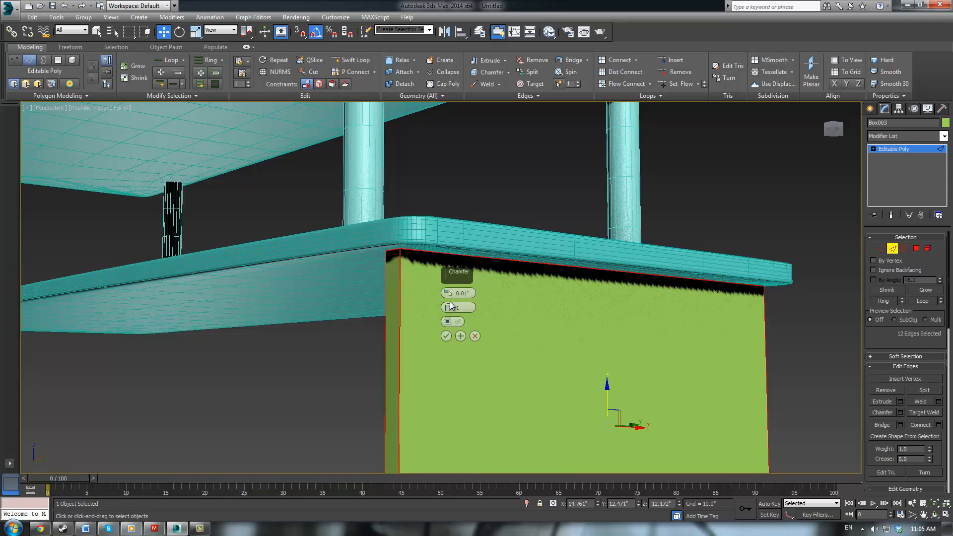
{"action": "left_click", "coordinate": [447, 336]}
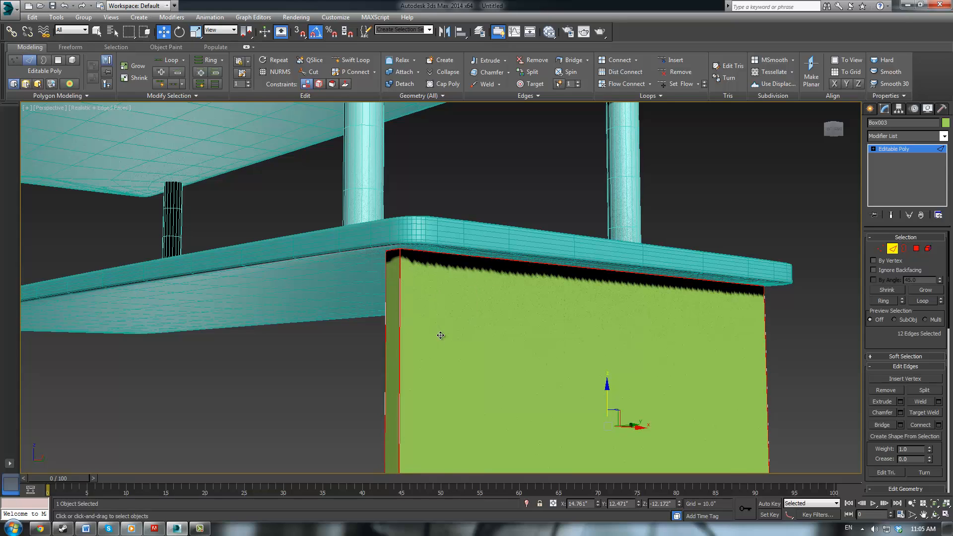
{"action": "left_click", "coordinate": [366, 283]}
Step: Leave edge editing and examine the panel's chamfered corners and its fit under the lower board, shaded without edged faces
{"action": "scroll", "coordinate": [379, 280], "scroll_direction": "up", "scroll_amount": 5}
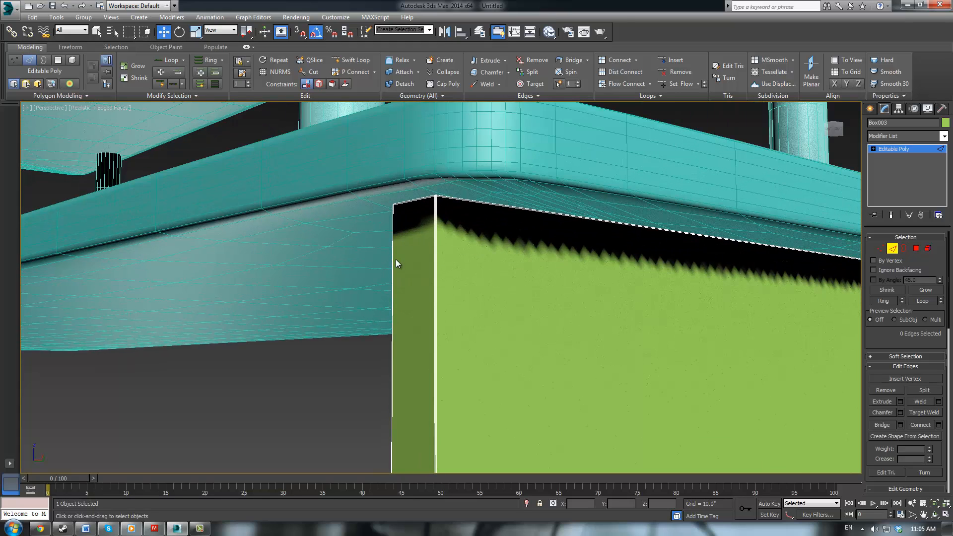
{"action": "key", "text": "F4"}
{"action": "key", "text": "F3"}
{"action": "key", "text": "F3"}
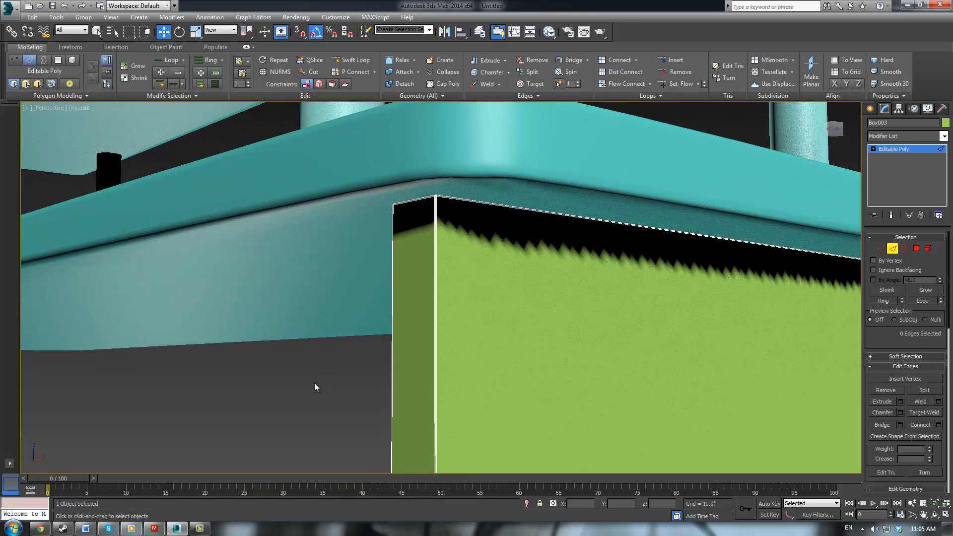
{"action": "left_click", "coordinate": [886, 150]}
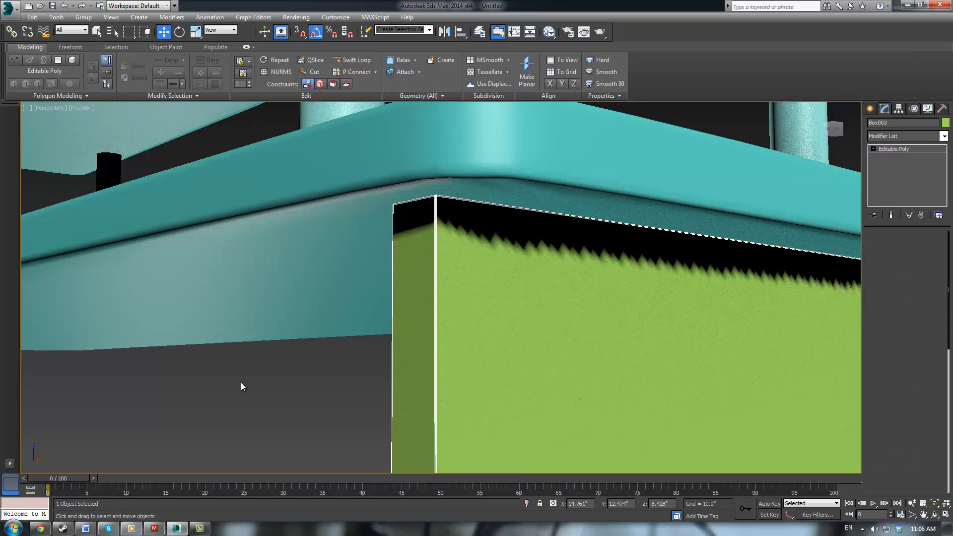
{"action": "left_click", "coordinate": [243, 388]}
{"action": "scroll", "coordinate": [348, 336], "scroll_direction": "up", "scroll_amount": 2}
{"action": "scroll", "coordinate": [383, 330], "scroll_direction": "down", "scroll_amount": 4}
{"action": "scroll", "coordinate": [383, 329], "scroll_direction": "down", "scroll_amount": 10}
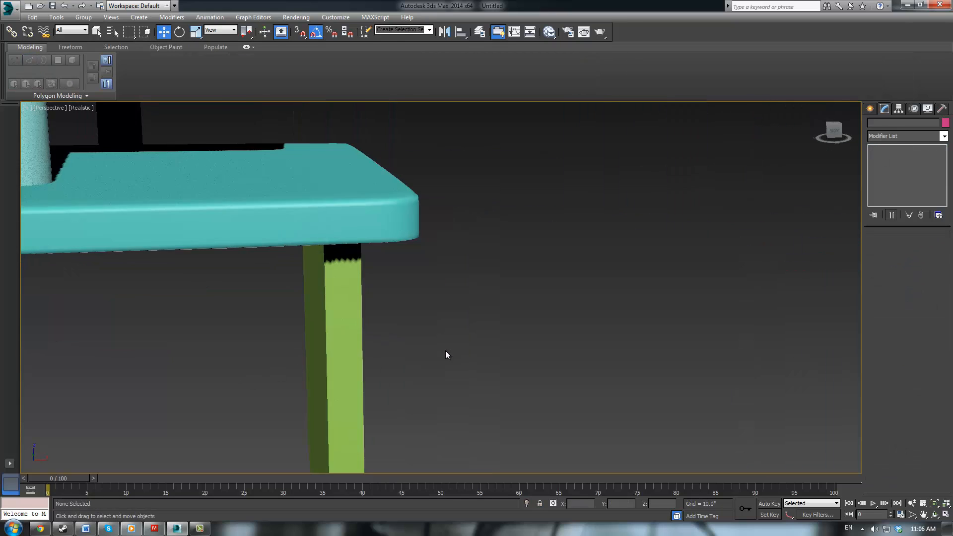
{"action": "middle_click_drag", "start_coordinate": [418, 314], "coordinate": [410, 312], "text": "alt"}
{"action": "scroll", "coordinate": [410, 313], "scroll_direction": "up", "scroll_amount": 4}
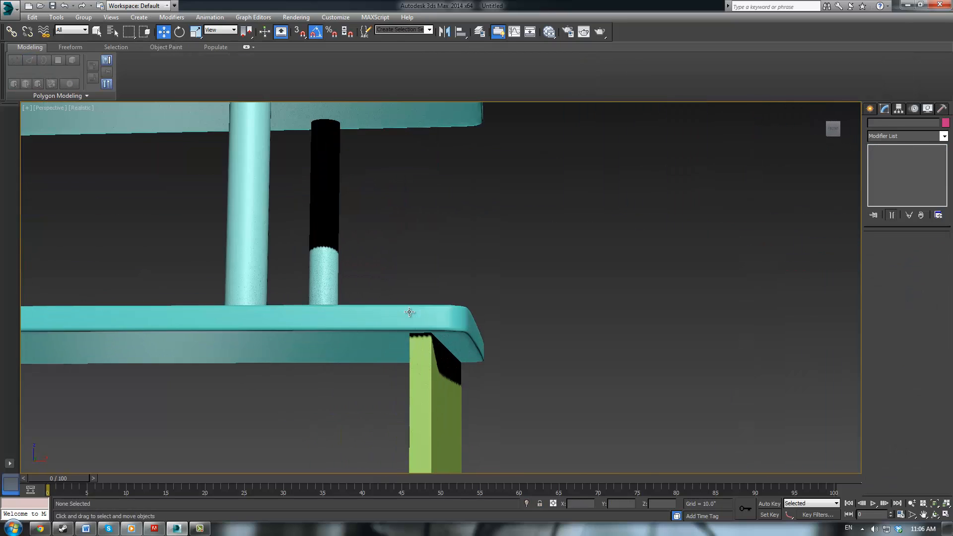
{"action": "scroll", "coordinate": [456, 347], "scroll_direction": "down", "scroll_amount": 3}
{"action": "middle_click_drag", "start_coordinate": [466, 352], "coordinate": [657, 290], "text": "alt"}
Step: Clone the chamfered panel as one copy to the opposite end of the lower board in Front view, at about X -27.25 inches
{"action": "left_click", "coordinate": [452, 369]}
{"action": "scroll", "coordinate": [607, 247], "scroll_direction": "down", "scroll_amount": 4}
{"action": "key", "text": "f"}
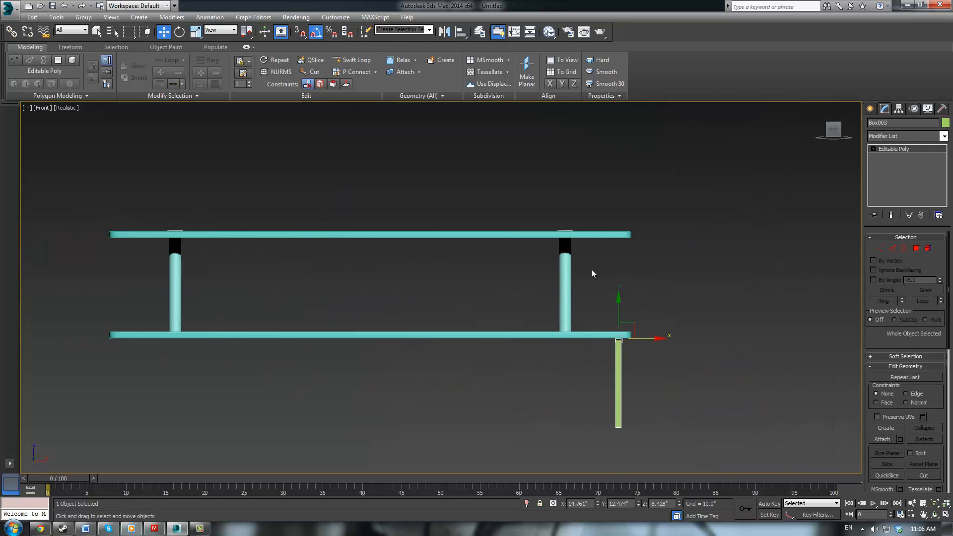
{"action": "mouse_move", "coordinate": [644, 336]}
{"action": "left_mouse_down", "text": "shift"}
{"action": "mouse_move", "coordinate": [323, 366]}
{"action": "mouse_move", "coordinate": [150, 365]}
{"action": "mouse_move", "coordinate": [157, 359]}
{"action": "left_mouse_up", "text": "shift"}
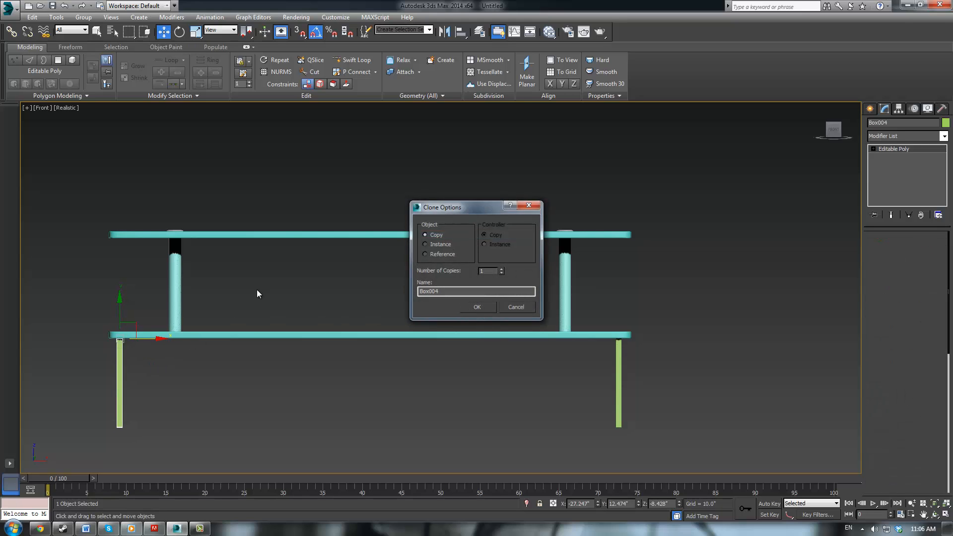
{"action": "key", "text": "Return"}
Step: Draw a thin AutoGrid spacer box about 0.62 inches wide across the top of the copied panel, and adjust its width
{"action": "scroll", "coordinate": [592, 182], "scroll_direction": "up", "scroll_amount": 4}
{"action": "mouse_move", "coordinate": [478, 171]}
{"action": "middle_mouse_down"}
{"action": "mouse_move", "coordinate": [592, 183]}
{"action": "mouse_move", "coordinate": [628, 128]}
{"action": "middle_mouse_up"}
{"action": "scroll", "coordinate": [627, 128], "scroll_direction": "up", "scroll_amount": 2}
{"action": "mouse_move", "coordinate": [442, 285]}
{"action": "middle_mouse_down"}
{"action": "mouse_move", "coordinate": [600, 205]}
{"action": "mouse_move", "coordinate": [657, 202]}
{"action": "middle_mouse_up"}
{"action": "left_click", "coordinate": [871, 110]}
{"action": "left_click", "coordinate": [888, 172]}
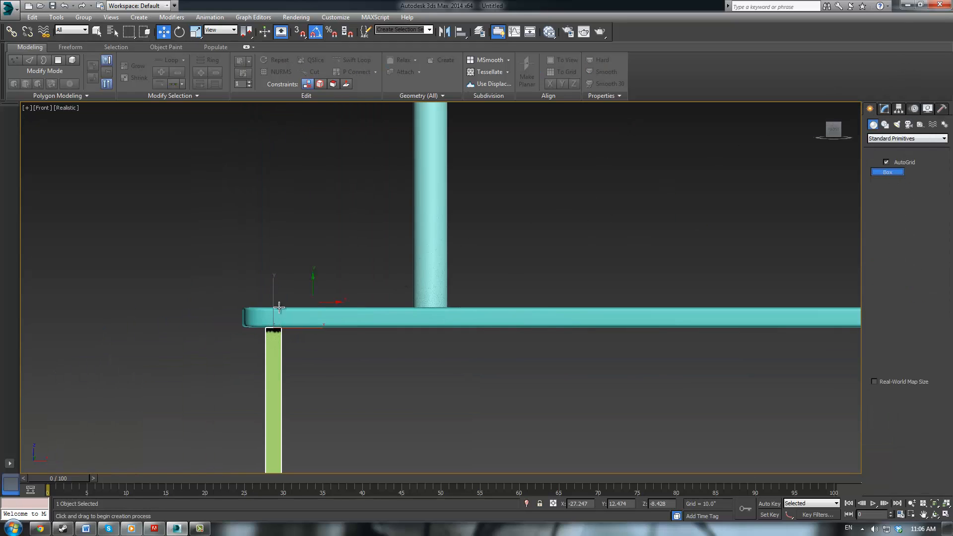
{"action": "left_click_drag", "start_coordinate": [268, 337], "coordinate": [248, 337]}
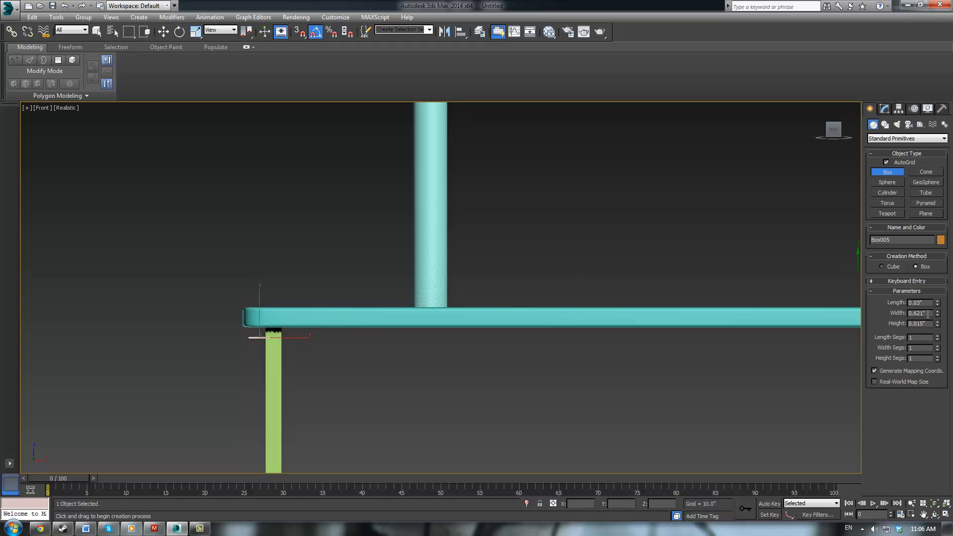
{"action": "key", "text": "Return"}
Step: Raise the spacer box closer to the lower board and shift the copied panel inward along X against the spacer's inner end
{"action": "scroll", "coordinate": [337, 321], "scroll_direction": "up", "scroll_amount": 4}
{"action": "middle_click_drag", "start_coordinate": [223, 304], "coordinate": [315, 273]}
{"action": "scroll", "coordinate": [317, 274], "scroll_direction": "up", "scroll_amount": 2}
{"action": "key", "text": "w"}
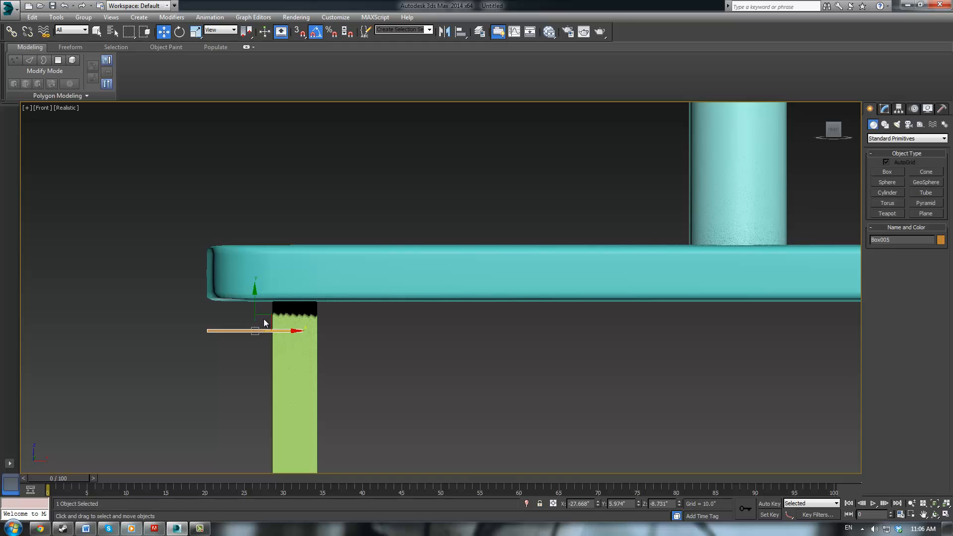
{"action": "left_click_drag", "start_coordinate": [267, 314], "coordinate": [252, 298]}
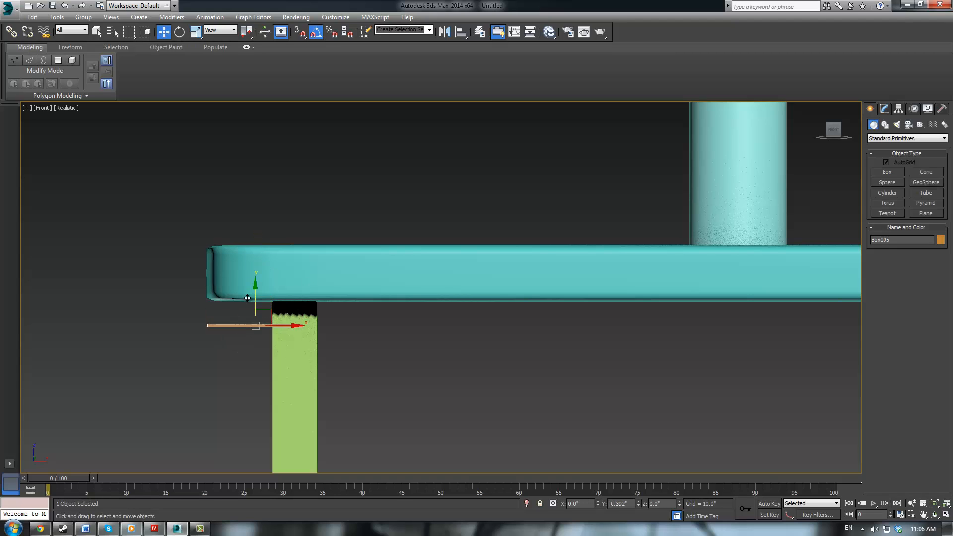
{"action": "left_click", "coordinate": [300, 353]}
{"action": "left_click_drag", "start_coordinate": [331, 302], "coordinate": [362, 303]}
{"action": "left_click", "coordinate": [240, 350]}
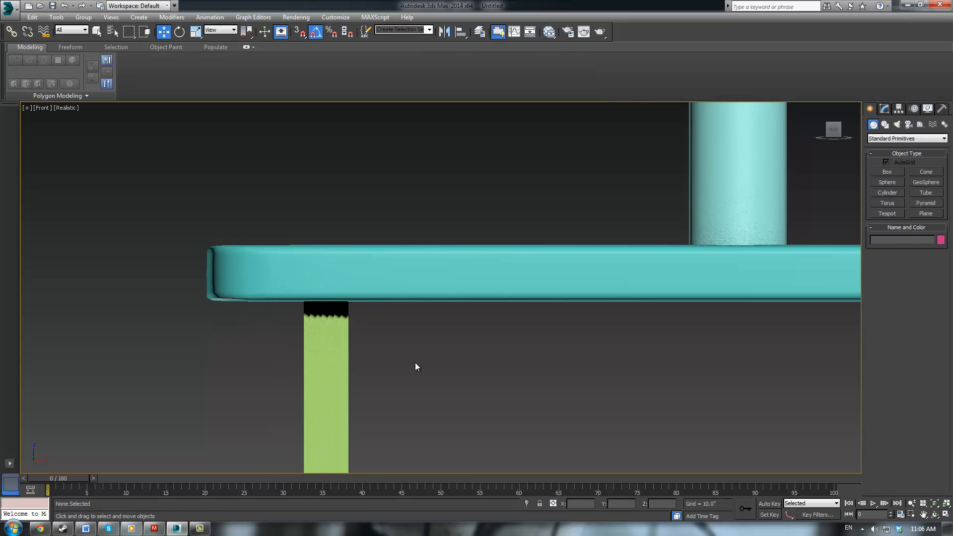
Step: Move the thin spacer box from the copied panel along X to the original panel at the lower board's opposite end
{"action": "scroll", "coordinate": [415, 365], "scroll_direction": "down", "scroll_amount": 5}
{"action": "scroll", "coordinate": [472, 298], "scroll_direction": "up", "scroll_amount": 2}
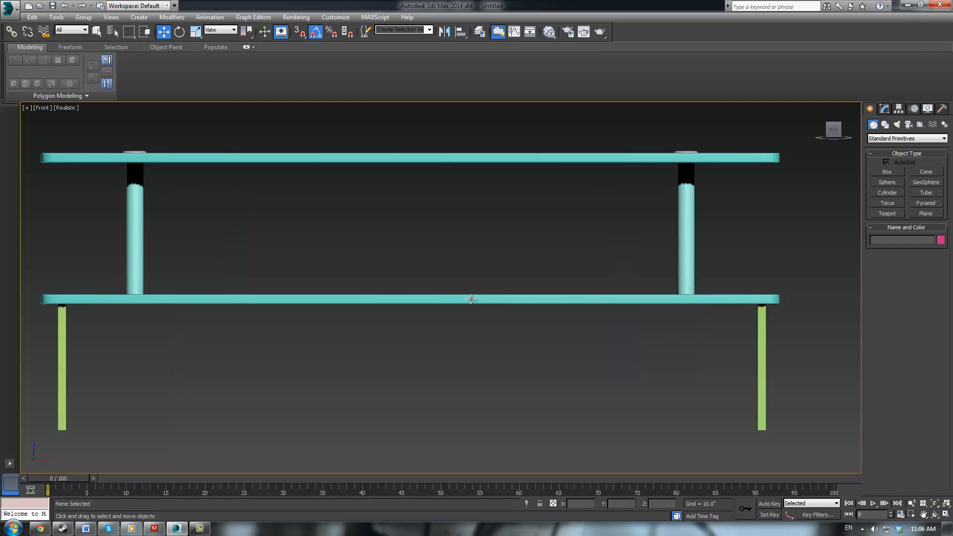
{"action": "middle_click_drag", "start_coordinate": [497, 279], "coordinate": [471, 211]}
{"action": "key", "text": "p"}
{"action": "left_click", "coordinate": [387, 222]}
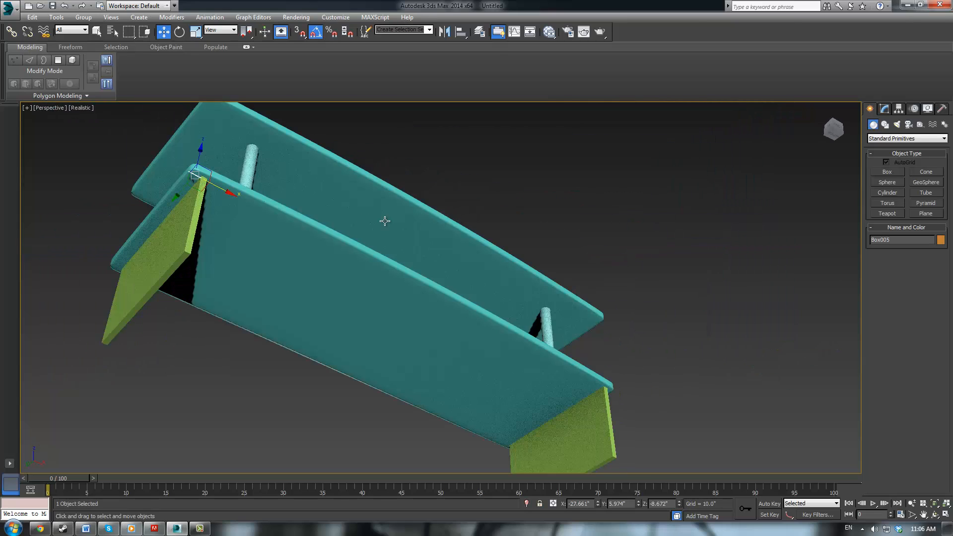
{"action": "middle_click_drag", "start_coordinate": [385, 222], "coordinate": [417, 233]}
{"action": "scroll", "coordinate": [419, 233], "scroll_direction": "up", "scroll_amount": 2}
{"action": "scroll", "coordinate": [419, 234], "scroll_direction": "up", "scroll_amount": 2}
{"action": "scroll", "coordinate": [315, 217], "scroll_direction": "up", "scroll_amount": 3}
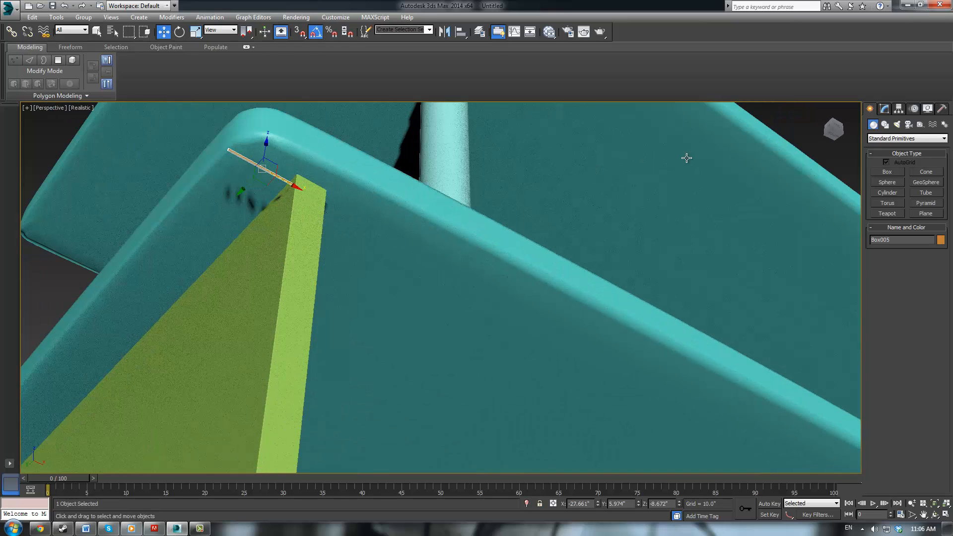
{"action": "left_click", "coordinate": [886, 109]}
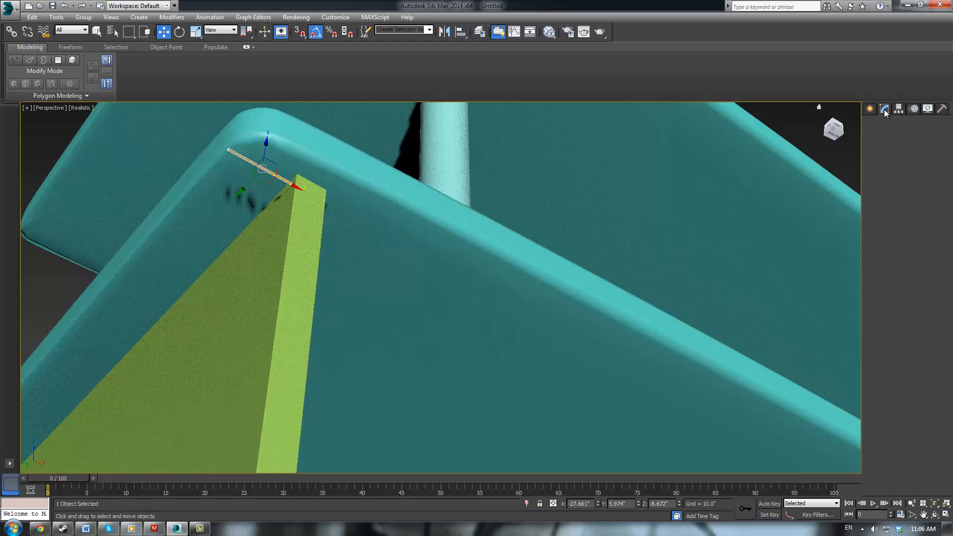
{"action": "middle_click_drag", "start_coordinate": [398, 211], "coordinate": [472, 251]}
{"action": "scroll", "coordinate": [476, 249], "scroll_direction": "down", "scroll_amount": 2}
{"action": "middle_click_drag", "start_coordinate": [532, 211], "coordinate": [545, 373]}
{"action": "scroll", "coordinate": [410, 317], "scroll_direction": "down", "scroll_amount": 4}
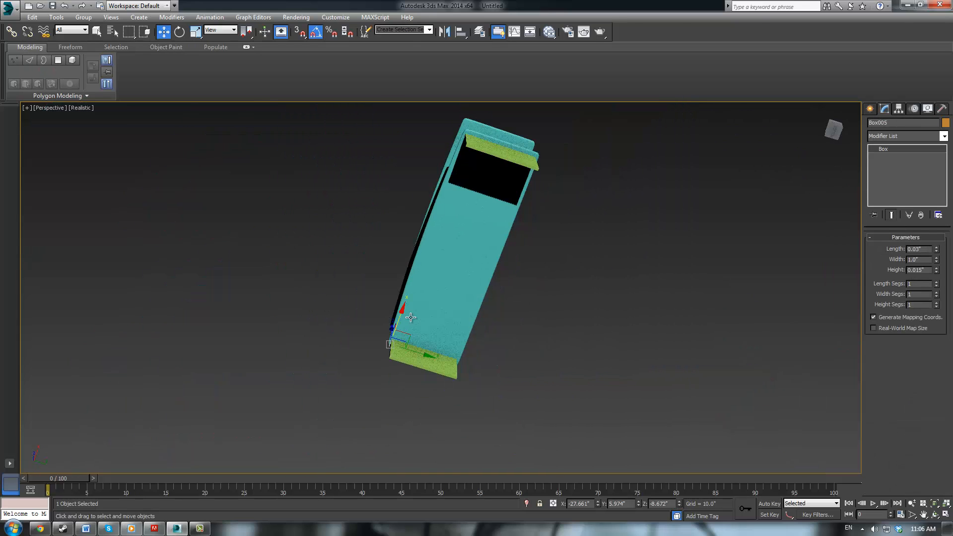
{"action": "left_click_drag", "start_coordinate": [402, 311], "coordinate": [519, 117]}
{"action": "key", "text": "z"}
{"action": "middle_click_drag", "start_coordinate": [472, 262], "coordinate": [511, 322], "text": "alt"}
{"action": "scroll", "coordinate": [543, 266], "scroll_direction": "down", "scroll_amount": 3}
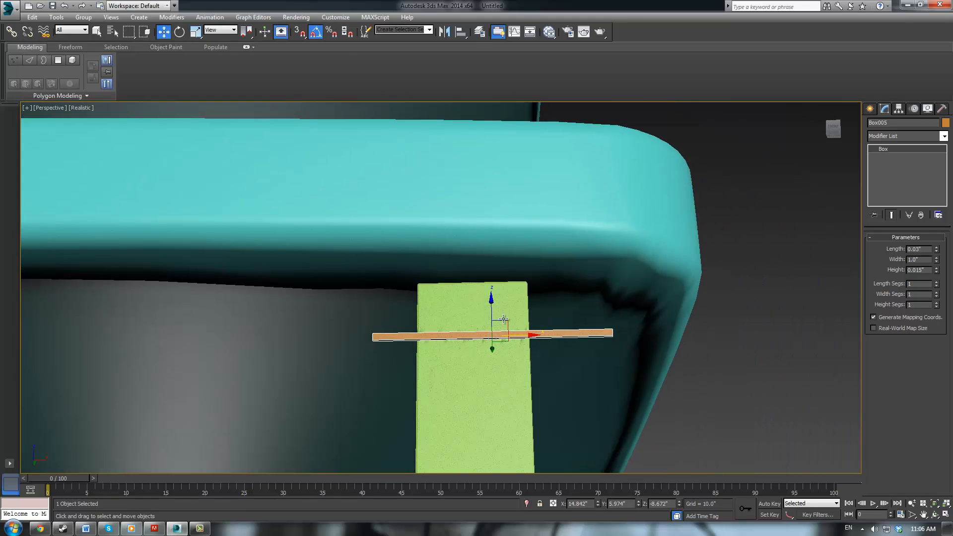
Step: Raise the spacer box to the lower board's underside, align its outer end with the board's end, and slide it along Y beside the panel
{"action": "left_click_drag", "start_coordinate": [504, 322], "coordinate": [601, 275]}
{"action": "left_click_drag", "start_coordinate": [594, 250], "coordinate": [597, 279]}
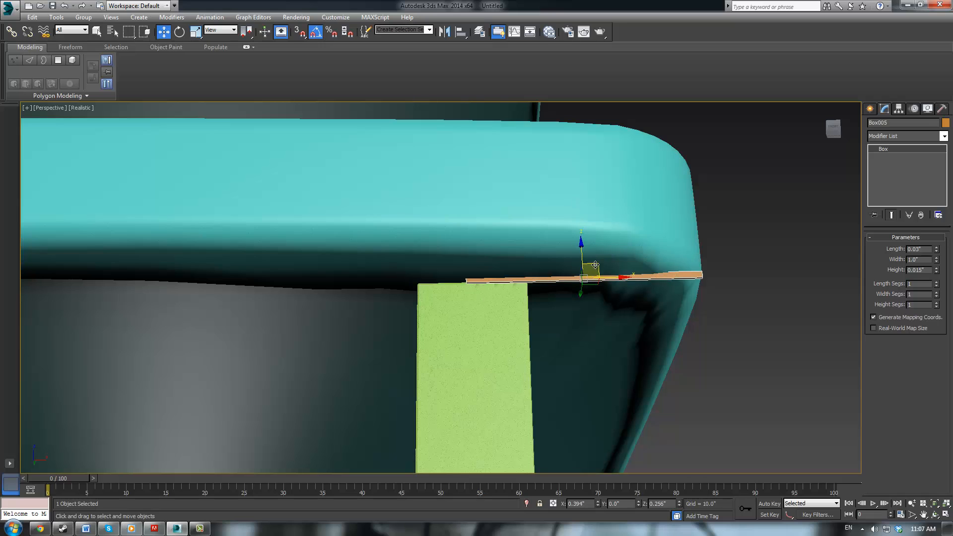
{"action": "middle_click_drag", "start_coordinate": [554, 307], "coordinate": [546, 270], "text": "alt"}
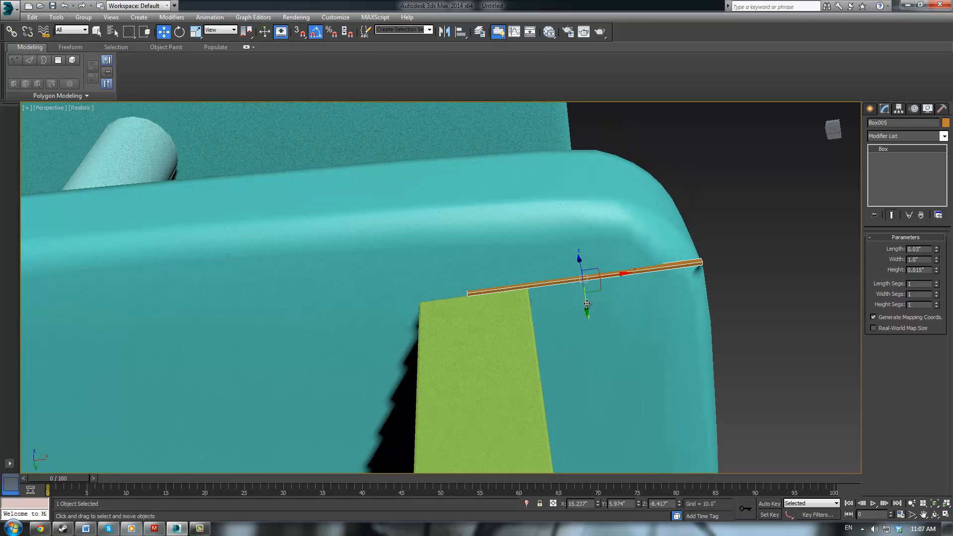
{"action": "left_click_drag", "start_coordinate": [589, 305], "coordinate": [596, 386]}
Step: Shift the original panel inward along X to about 14.515 inches, against the spacer's inner end, and delete the spacer box
{"action": "left_click", "coordinate": [503, 405]}
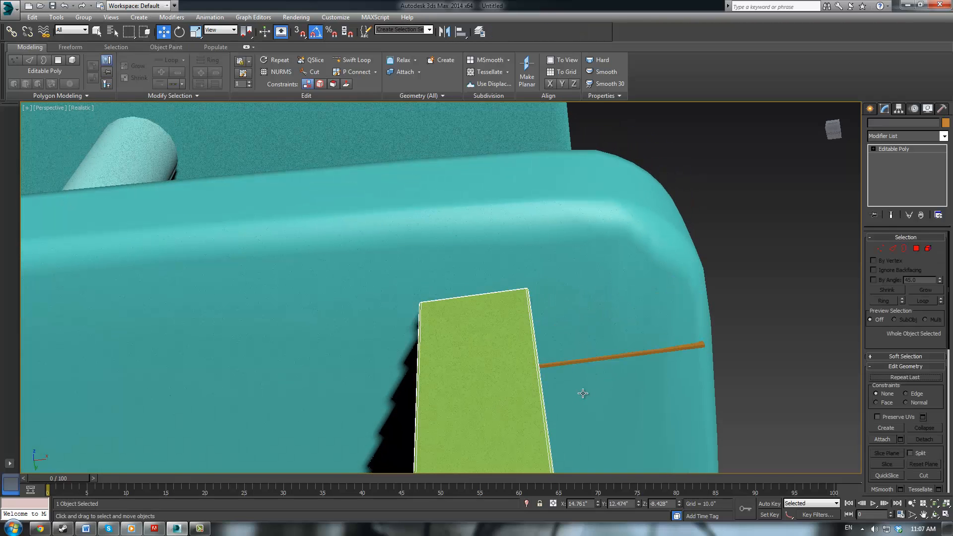
{"action": "middle_click_drag", "start_coordinate": [504, 405], "coordinate": [550, 274], "text": "alt"}
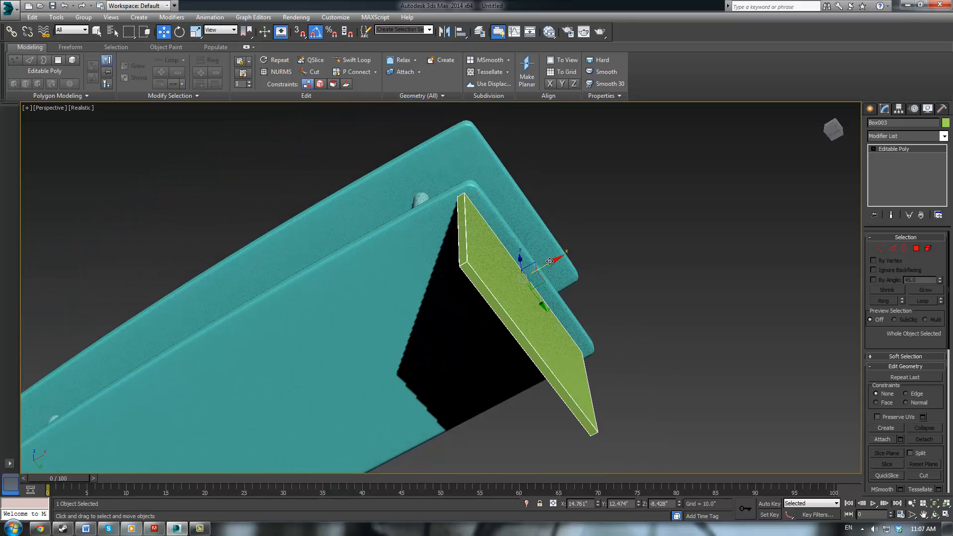
{"action": "scroll", "coordinate": [513, 186], "scroll_direction": "up", "scroll_amount": 5}
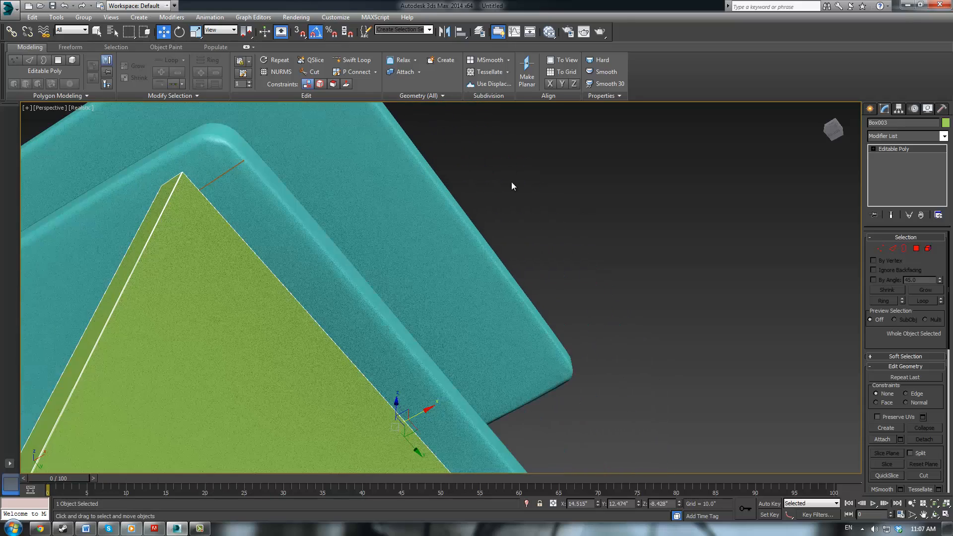
{"action": "scroll", "coordinate": [546, 228], "scroll_direction": "up", "scroll_amount": 3}
{"action": "left_click", "coordinate": [64, 166]}
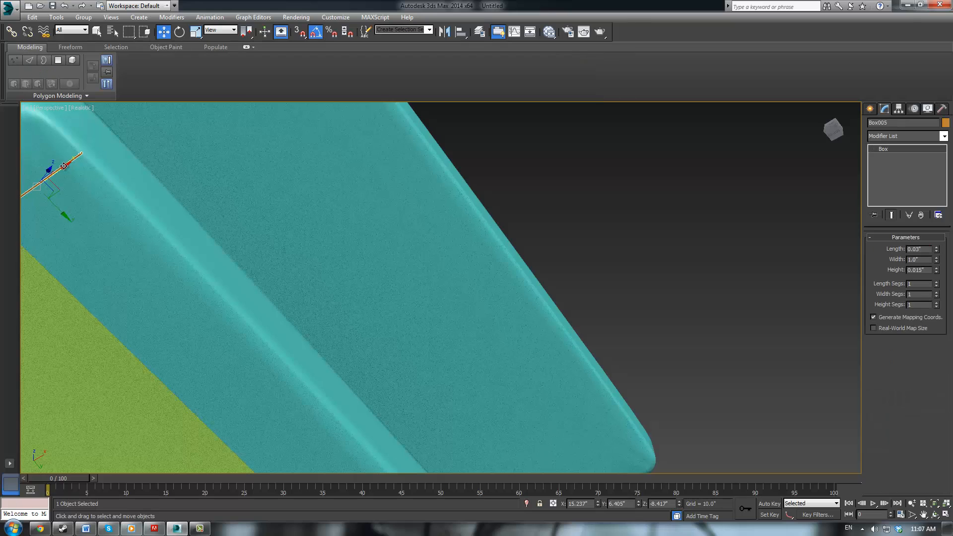
{"action": "key", "text": "Delete"}
Step: Clone the original end panel as one copy toward the middle of the lower board and rotate the copy 90 degrees about Z
{"action": "scroll", "coordinate": [277, 214], "scroll_direction": "down", "scroll_amount": 8}
{"action": "middle_click_drag", "start_coordinate": [277, 224], "coordinate": [348, 292], "text": "alt"}
{"action": "middle_click_drag", "start_coordinate": [347, 292], "coordinate": [523, 341]}
{"action": "left_click", "coordinate": [547, 350]}
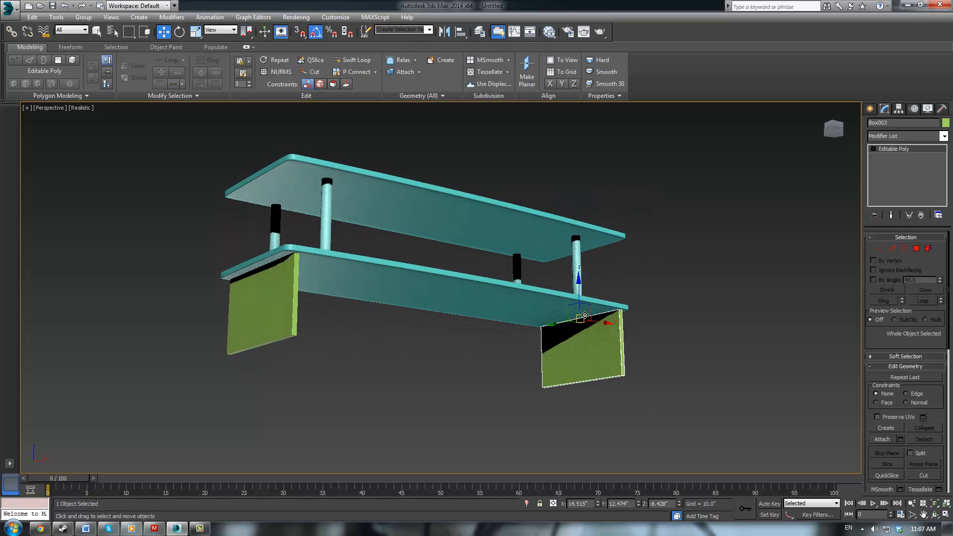
{"action": "left_click_drag", "start_coordinate": [598, 321], "coordinate": [487, 304], "text": "shift"}
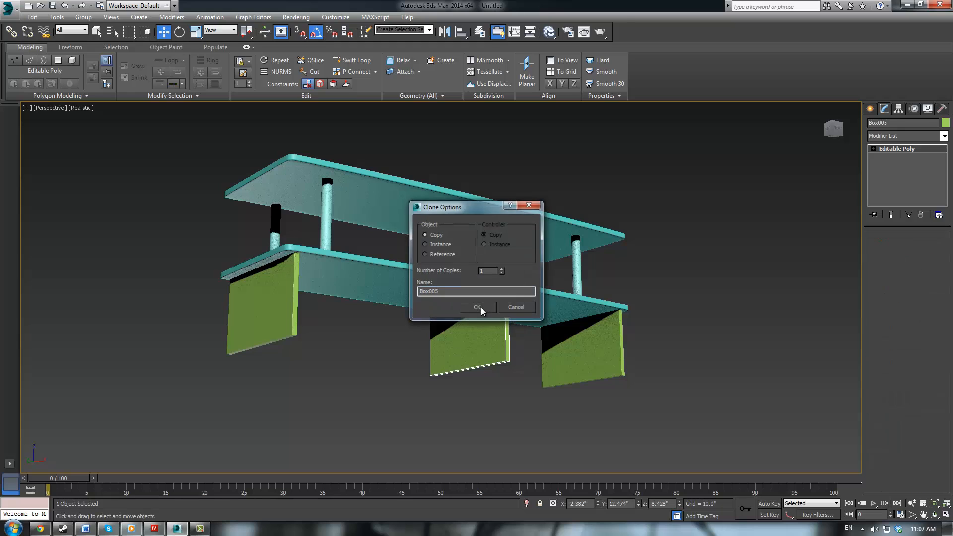
{"action": "left_click", "coordinate": [481, 307]}
{"action": "key", "text": "e"}
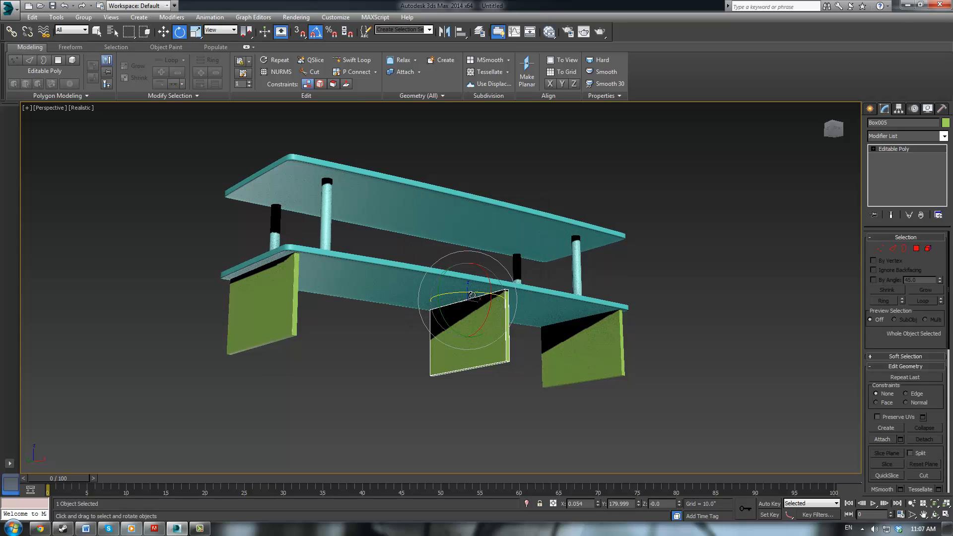
{"action": "left_click_drag", "start_coordinate": [471, 296], "coordinate": [514, 297]}
Step: Move the rotated panel in Top view to the lower board's straight rear edge, at about X -7.232, Y 18.34 inches
{"action": "key", "text": "t"}
{"action": "middle_click_drag", "start_coordinate": [475, 328], "coordinate": [567, 360]}
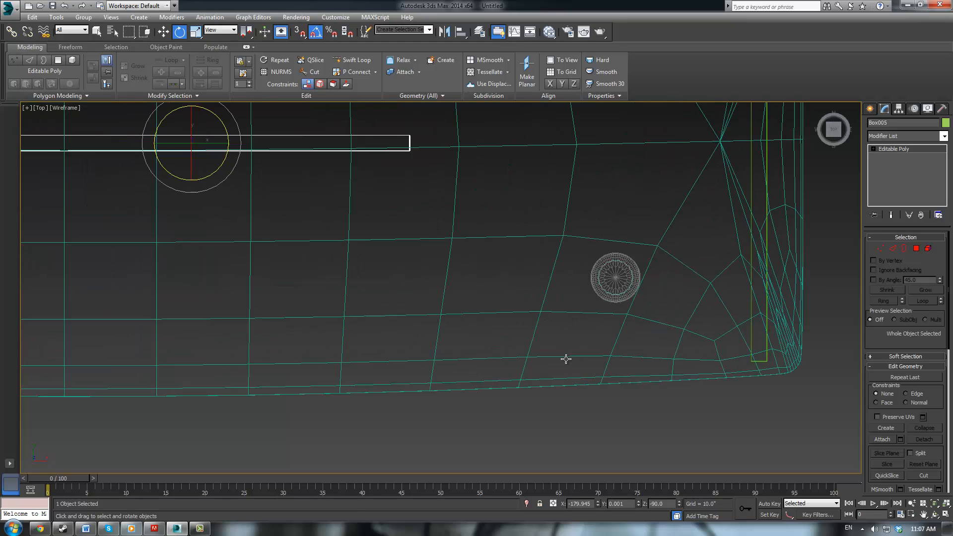
{"action": "scroll", "coordinate": [566, 360], "scroll_direction": "down", "scroll_amount": 3}
{"action": "middle_click_drag", "start_coordinate": [454, 289], "coordinate": [514, 417]}
{"action": "key", "text": "w"}
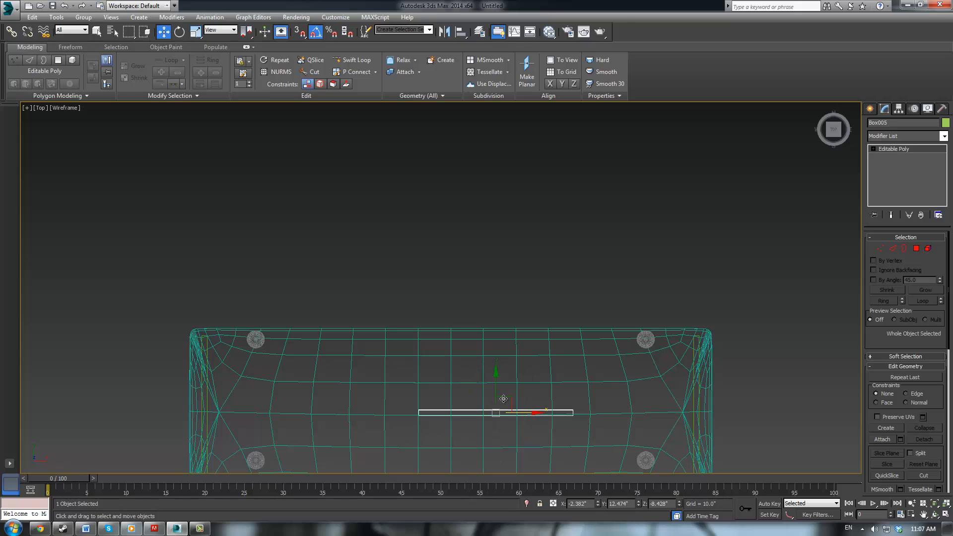
{"action": "left_click_drag", "start_coordinate": [508, 399], "coordinate": [451, 330]}
{"action": "left_click", "coordinate": [443, 342]}
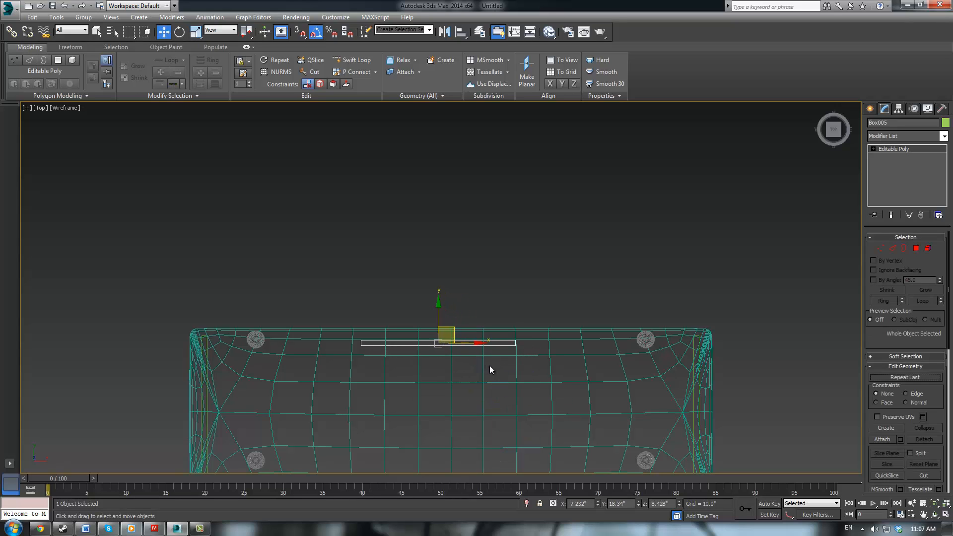
Step: Stretch the rear panel along X by moving the vertices at both ends out to the two end panels, and leave vertex editing
{"action": "key", "text": "1"}
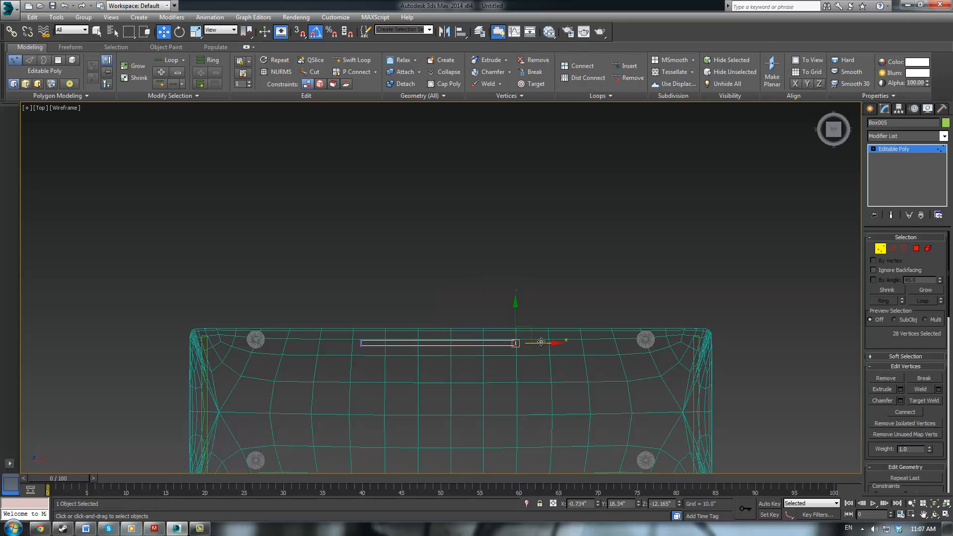
{"action": "left_click_drag", "start_coordinate": [541, 341], "coordinate": [725, 337]}
{"action": "left_click_drag", "start_coordinate": [350, 360], "coordinate": [231, 343]}
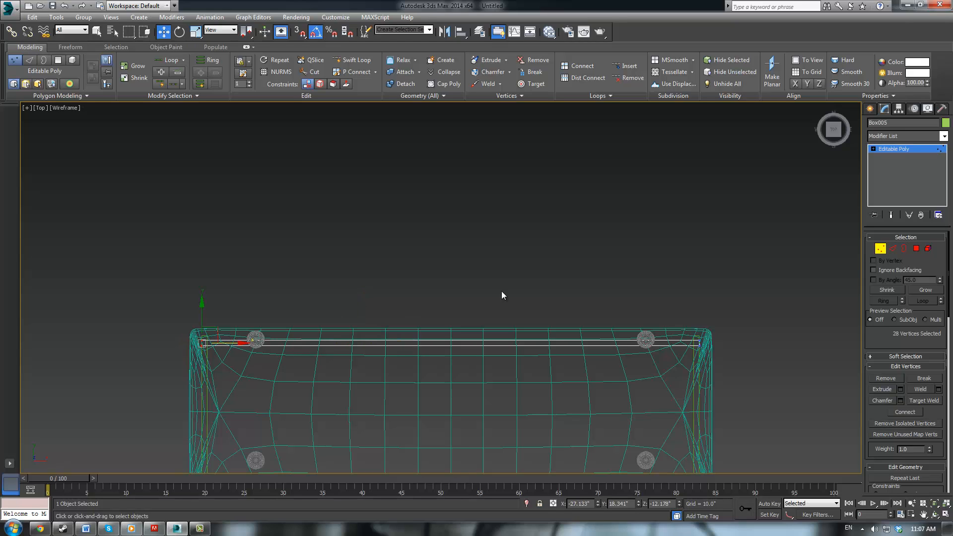
{"action": "left_click", "coordinate": [906, 148]}
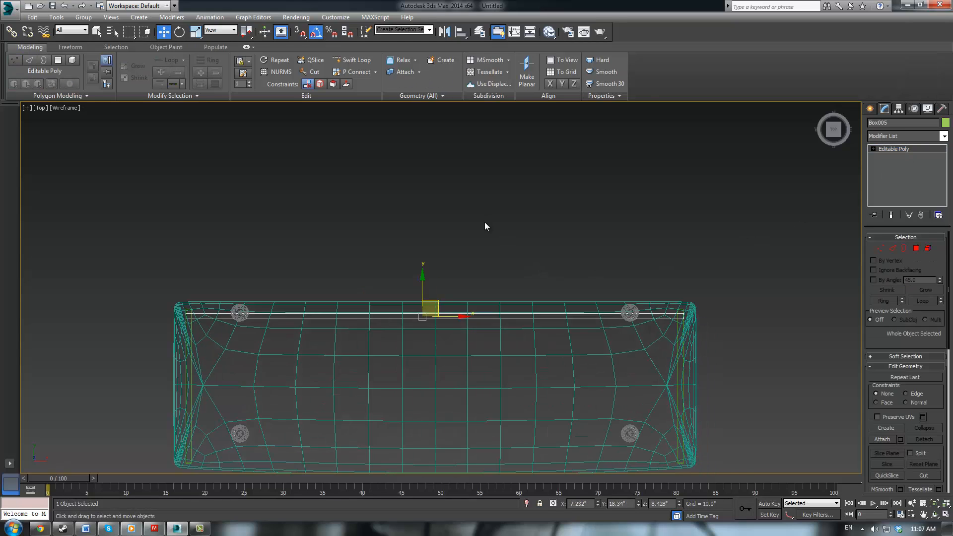
Step: Move the long back panel toward the rear edge of the shelf, to about Y 19.2 inches
{"action": "scroll", "coordinate": [389, 318], "scroll_direction": "up", "scroll_amount": 3}
{"action": "left_click_drag", "start_coordinate": [398, 316], "coordinate": [395, 302]}
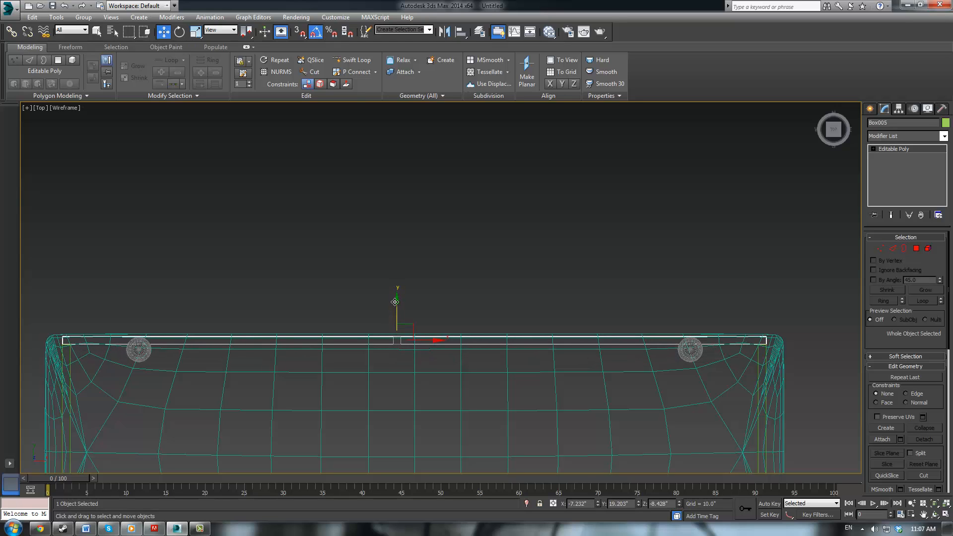
{"action": "left_click", "coordinate": [424, 215]}
Step: Nudge the vertices at the back panel's right end to line up with the side panel's outer face
{"action": "scroll", "coordinate": [586, 270], "scroll_direction": "up", "scroll_amount": 2}
{"action": "middle_click_drag", "start_coordinate": [687, 314], "coordinate": [466, 239]}
{"action": "scroll", "coordinate": [466, 240], "scroll_direction": "up", "scroll_amount": 3}
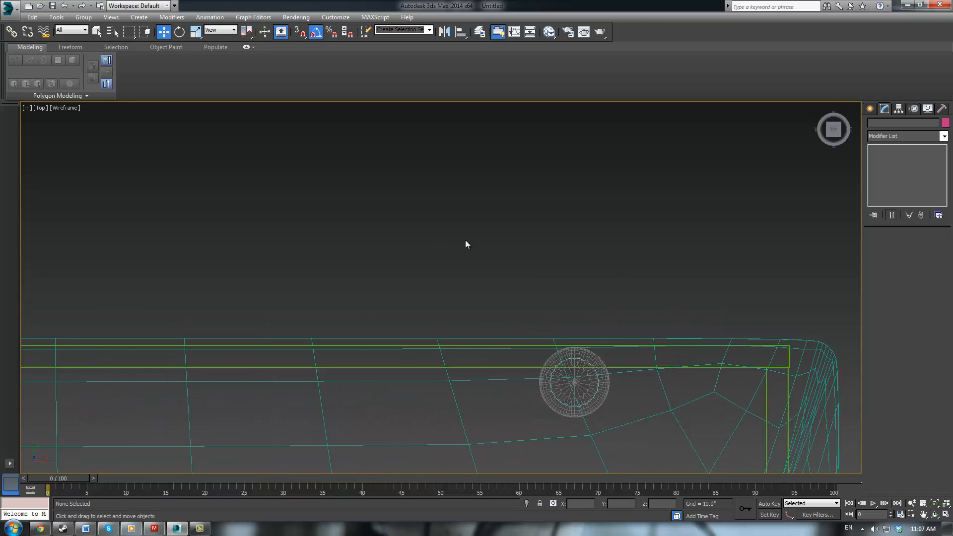
{"action": "middle_click_drag", "start_coordinate": [649, 315], "coordinate": [485, 275]}
{"action": "left_click_drag", "start_coordinate": [488, 222], "coordinate": [571, 339]}
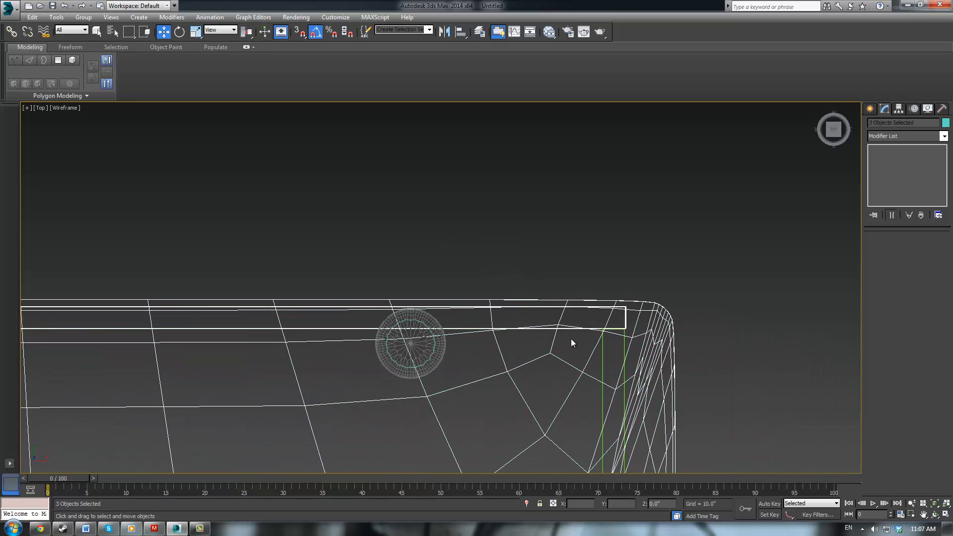
{"action": "left_click", "coordinate": [596, 308]}
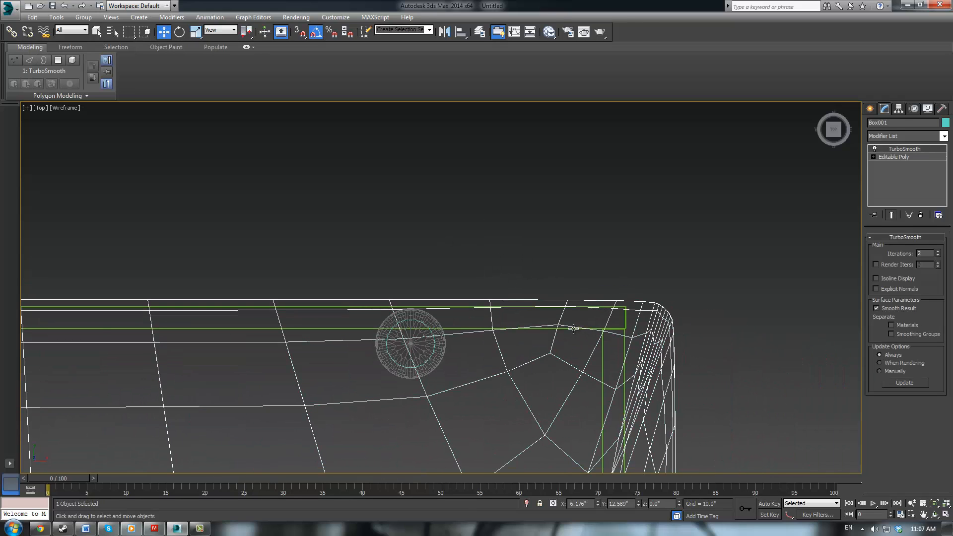
{"action": "left_click", "coordinate": [573, 328]}
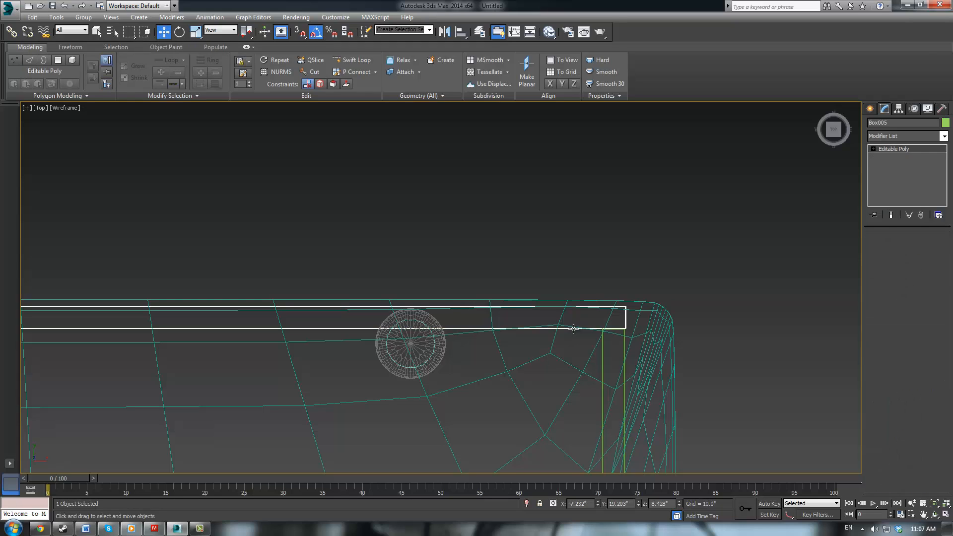
{"action": "key", "text": "1"}
{"action": "left_click_drag", "start_coordinate": [645, 339], "coordinate": [605, 285]}
{"action": "left_click_drag", "start_coordinate": [649, 317], "coordinate": [648, 318]}
{"action": "left_click", "coordinate": [889, 150]}
{"action": "left_click", "coordinate": [675, 232]}
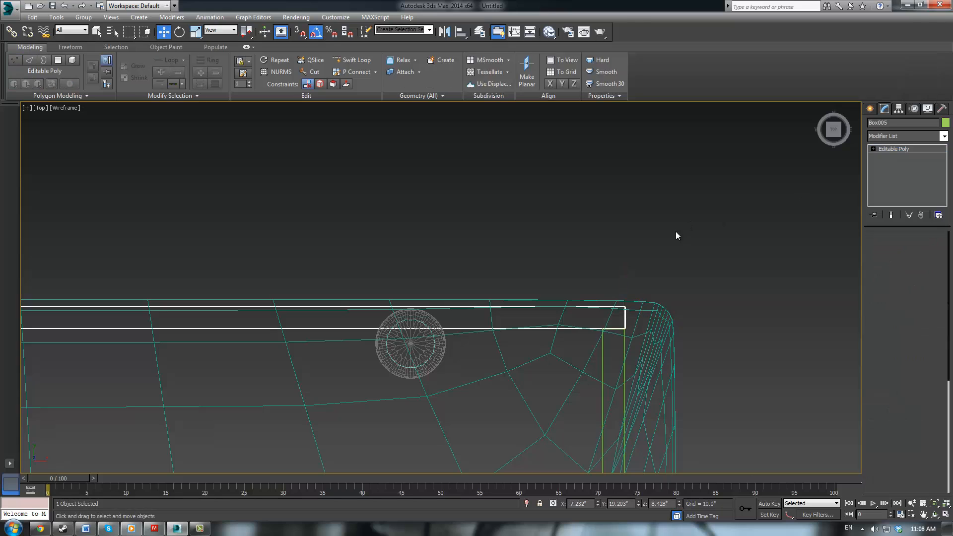
Step: Clone the middle shelf board straight down about 8.1 inches as a single copy beneath the side panels
{"action": "scroll", "coordinate": [634, 283], "scroll_direction": "down", "scroll_amount": 5}
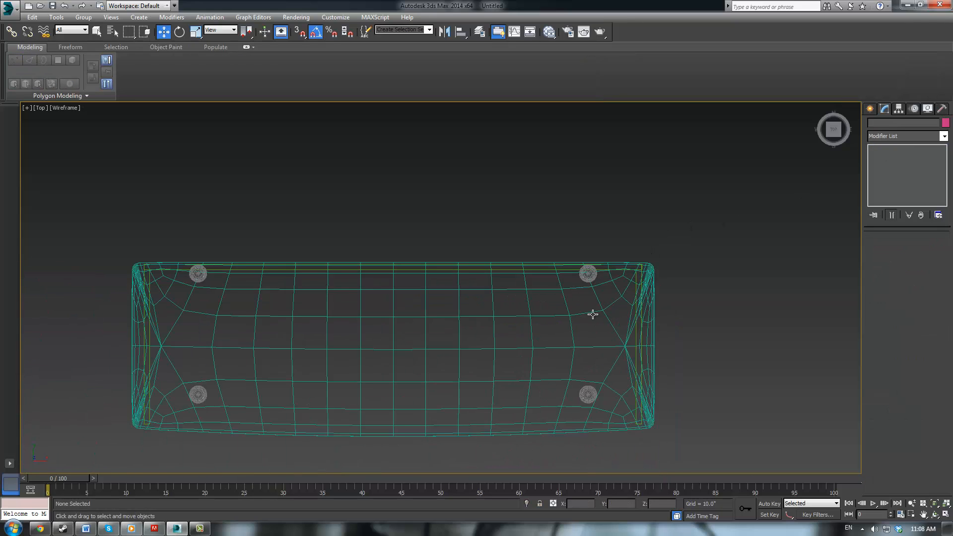
{"action": "key", "text": "p"}
{"action": "key", "text": "F3"}
{"action": "mouse_move", "coordinate": [504, 283]}
{"action": "middle_mouse_down", "text": "alt"}
{"action": "mouse_move", "coordinate": [483, 208]}
{"action": "mouse_move", "coordinate": [394, 213]}
{"action": "mouse_move", "coordinate": [496, 254]}
{"action": "middle_mouse_up", "text": "alt"}
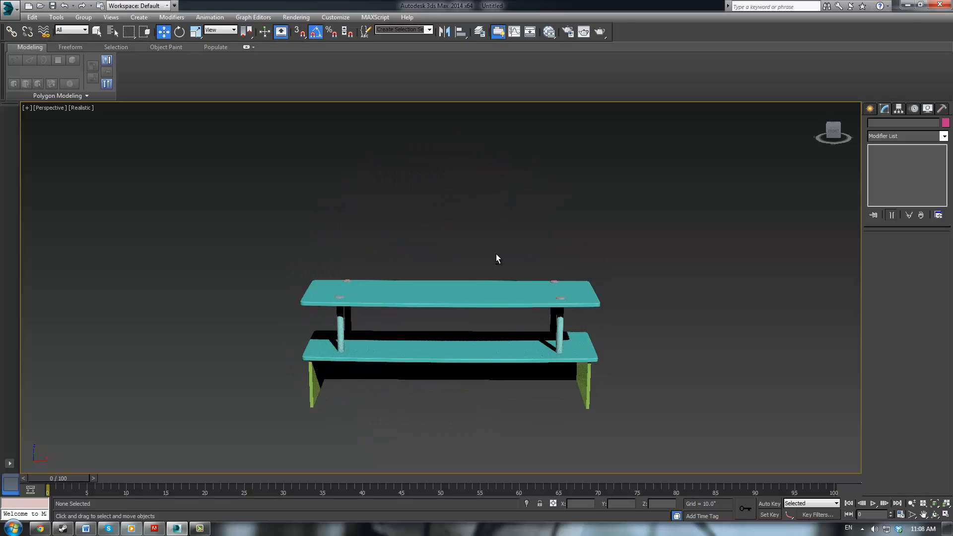
{"action": "left_click", "coordinate": [463, 360]}
{"action": "key", "text": "f"}
{"action": "scroll", "coordinate": [430, 227], "scroll_direction": "up", "scroll_amount": 5}
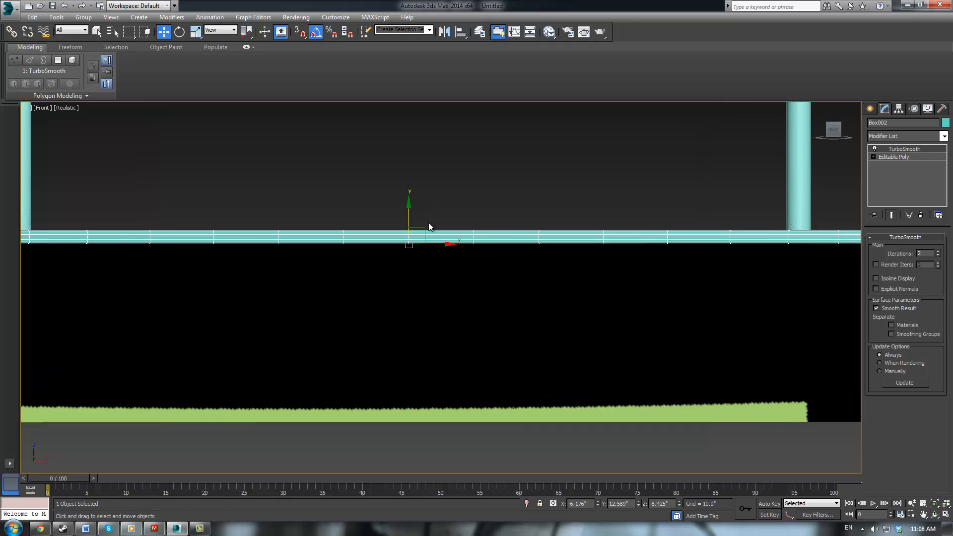
{"action": "middle_click_drag", "start_coordinate": [510, 284], "coordinate": [414, 264]}
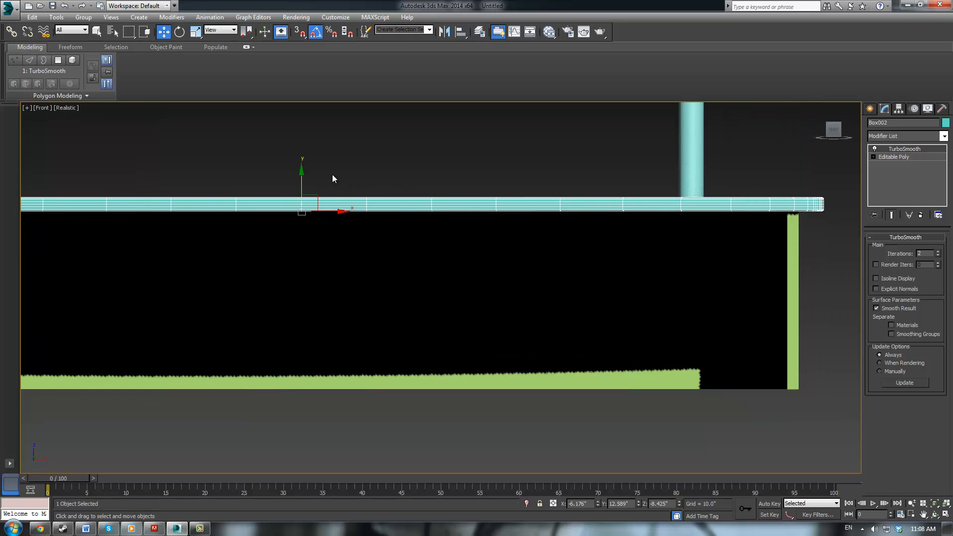
{"action": "mouse_move", "coordinate": [304, 179]}
{"action": "left_mouse_down", "text": "shift"}
{"action": "mouse_move", "coordinate": [312, 244]}
{"action": "mouse_move", "coordinate": [362, 372]}
{"action": "left_mouse_up", "text": "shift"}
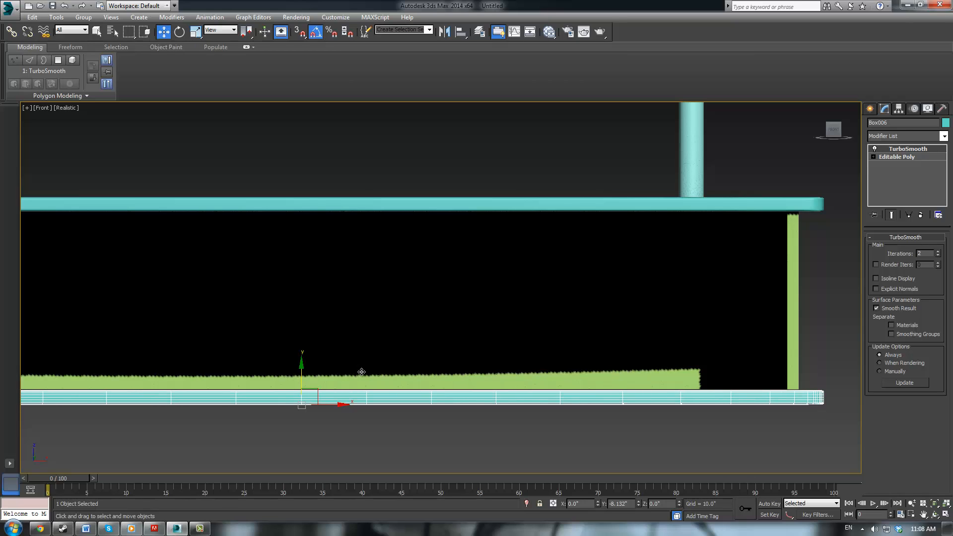
{"action": "left_click_drag", "start_coordinate": [362, 372], "coordinate": [362, 372], "text": "shift"}
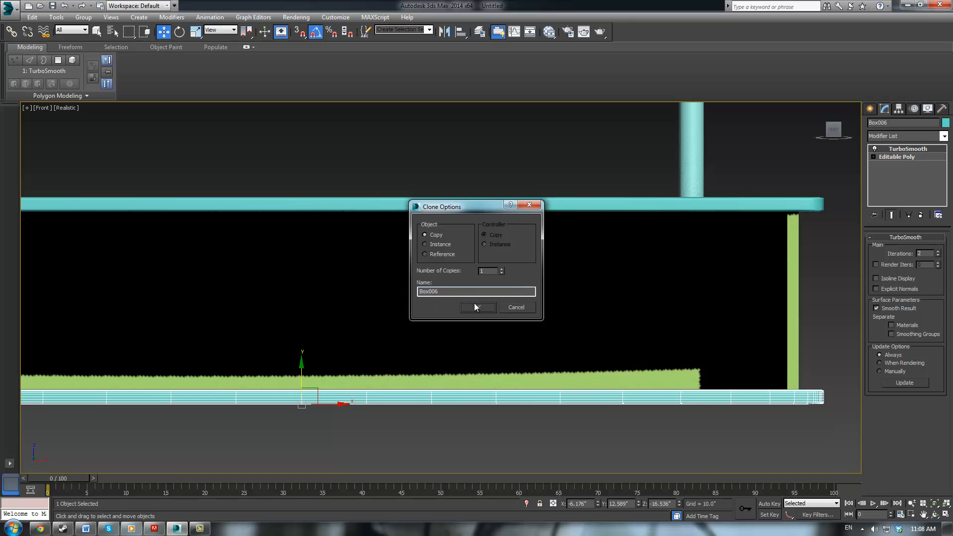
{"action": "left_click", "coordinate": [475, 307]}
{"action": "left_click", "coordinate": [479, 441]}
Step: Create a thin box about 0.6 by 16.1 by 0.3 inches on the bottom shelf, near the right side panel
{"action": "key", "text": "p"}
{"action": "scroll", "coordinate": [432, 338], "scroll_direction": "up", "scroll_amount": 1}
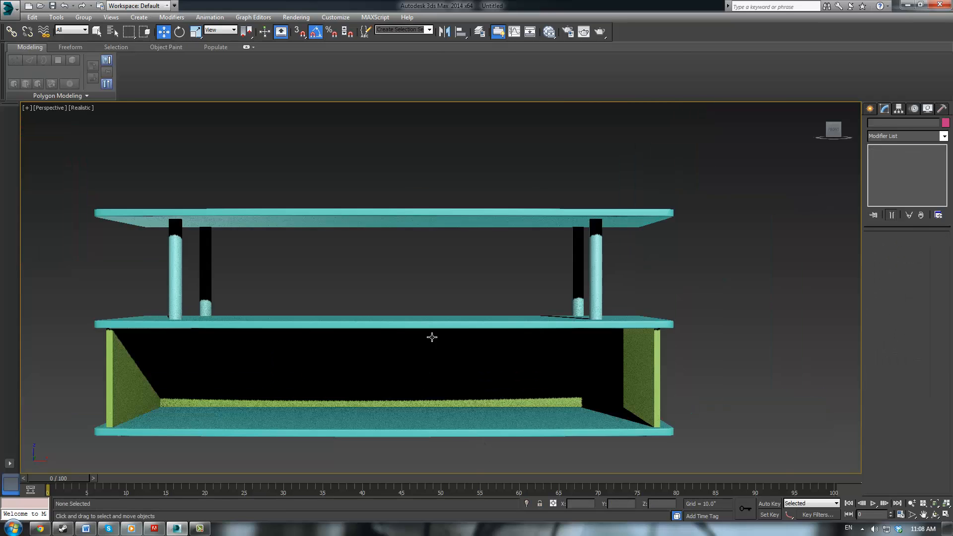
{"action": "scroll", "coordinate": [432, 338], "scroll_direction": "down", "scroll_amount": 2}
{"action": "middle_click_drag", "start_coordinate": [442, 347], "coordinate": [366, 363], "text": "alt"}
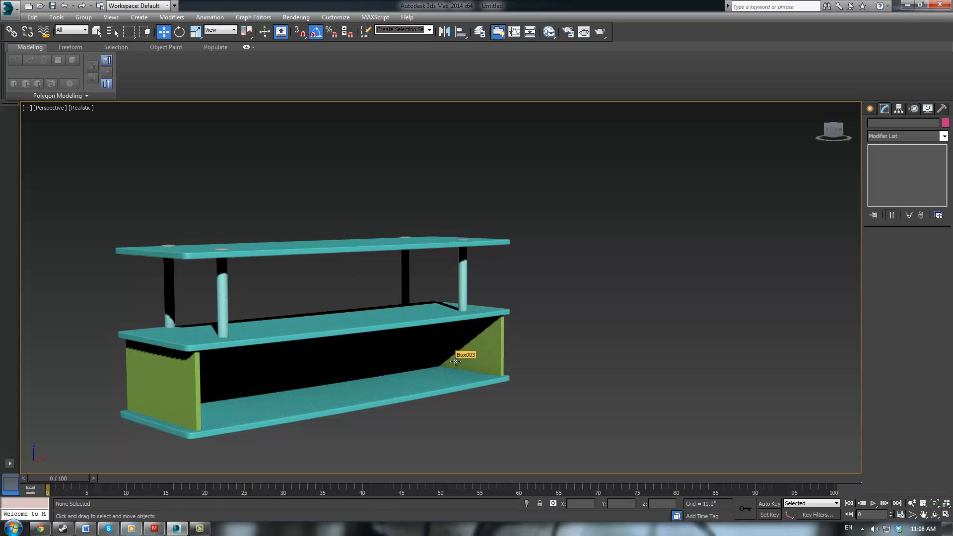
{"action": "left_click", "coordinate": [494, 369]}
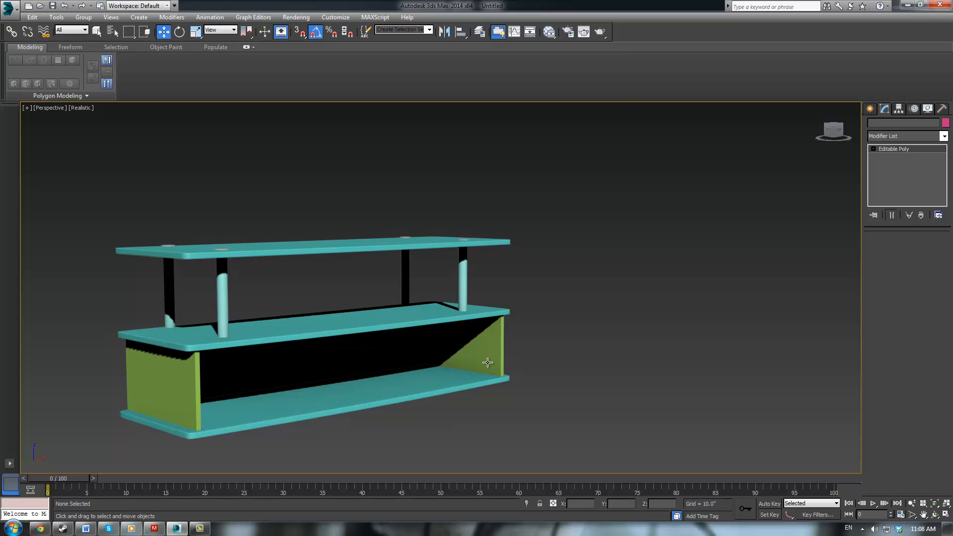
{"action": "middle_click_drag", "start_coordinate": [565, 336], "coordinate": [570, 314], "text": "alt"}
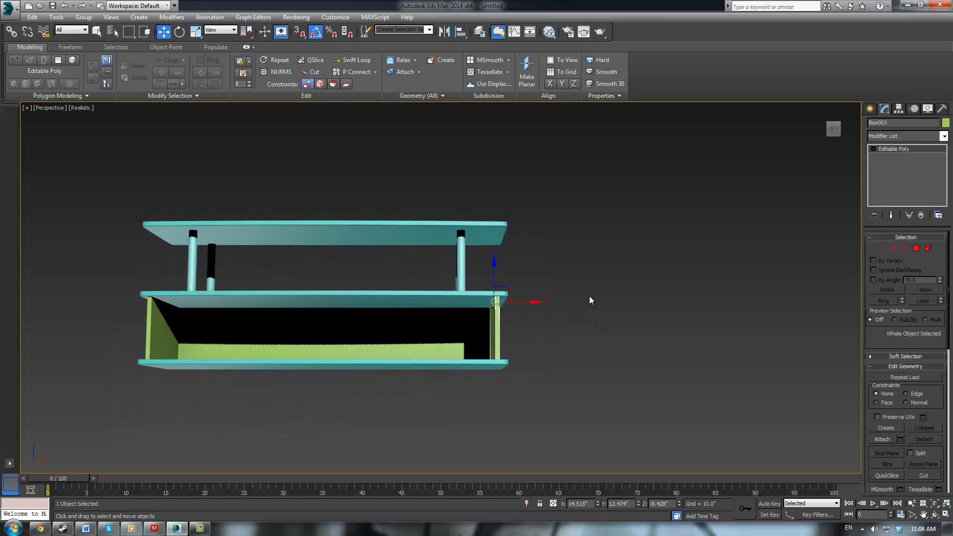
{"action": "scroll", "coordinate": [592, 341], "scroll_direction": "up", "scroll_amount": 3}
{"action": "mouse_move", "coordinate": [646, 317]}
{"action": "middle_mouse_down", "text": "alt"}
{"action": "mouse_move", "coordinate": [592, 341]}
{"action": "mouse_move", "coordinate": [647, 313]}
{"action": "middle_mouse_up", "text": "alt"}
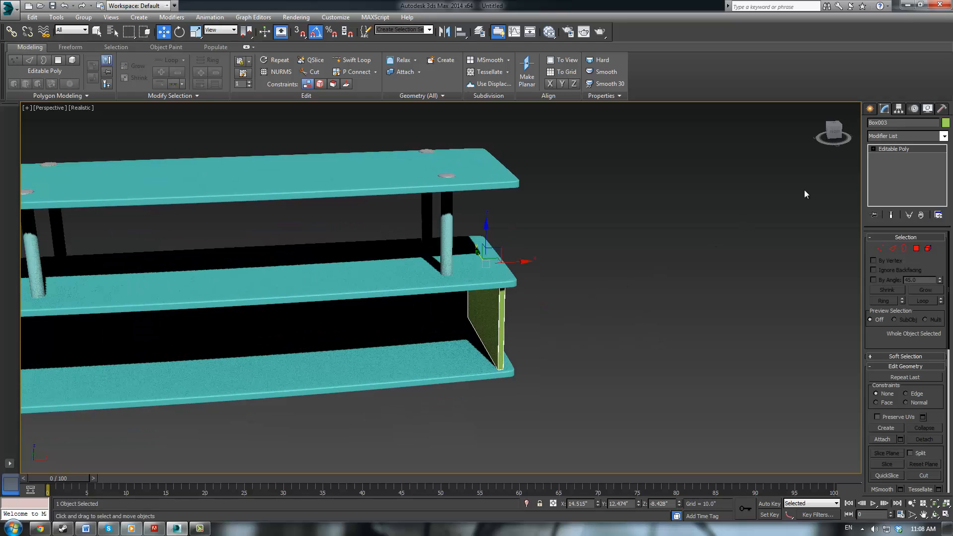
{"action": "left_click", "coordinate": [868, 113]}
{"action": "left_click", "coordinate": [888, 172]}
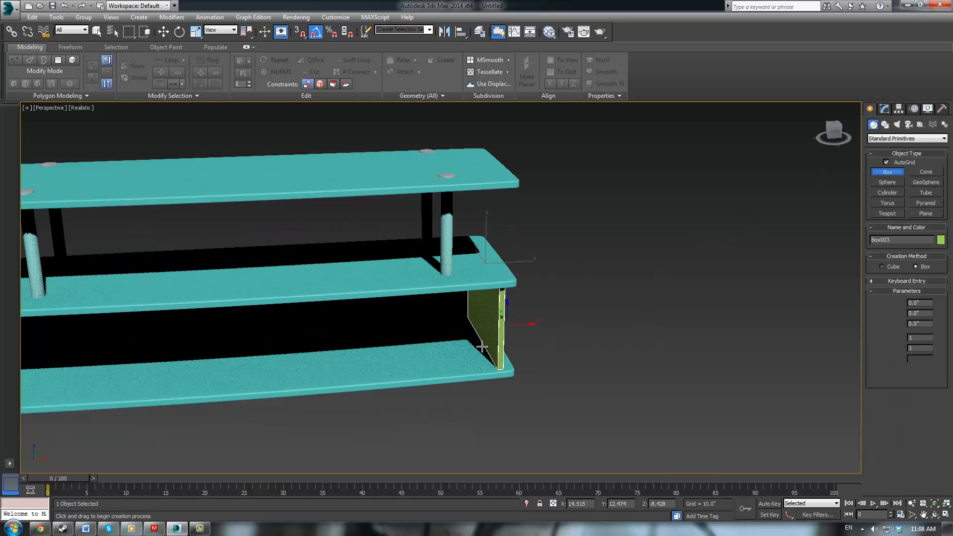
{"action": "left_click_drag", "start_coordinate": [304, 385], "coordinate": [296, 371]}
{"action": "left_click", "coordinate": [296, 367]}
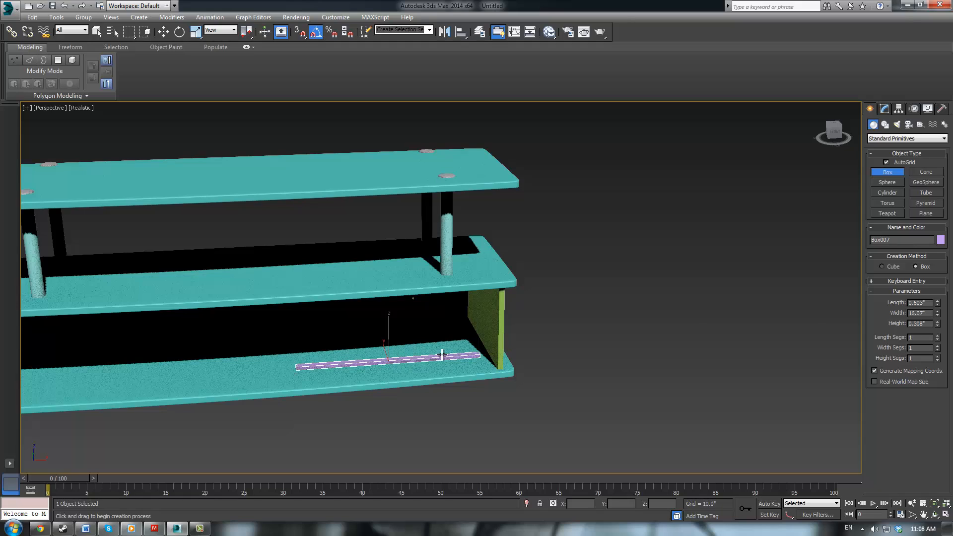
Step: Set the new box's height to 2 inches and its width to 12 inches
{"action": "double_click", "coordinate": [933, 313]}
{"action": "key", "text": "Tab"}
{"action": "type", "text": "12"}
{"action": "key", "text": "Return"}
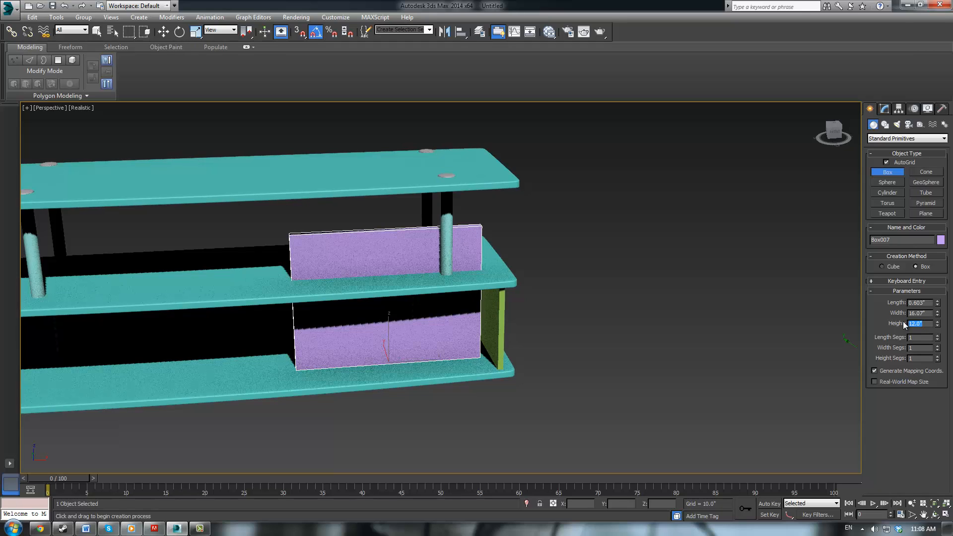
{"action": "type", "text": "2"}
{"action": "key", "text": "Return"}
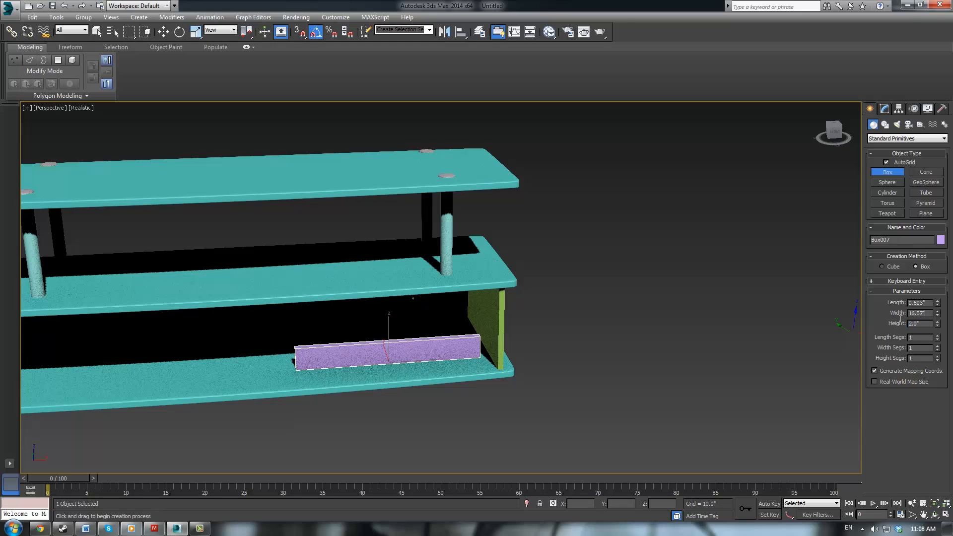
{"action": "type", "text": "123"}
{"action": "key", "text": "Return"}
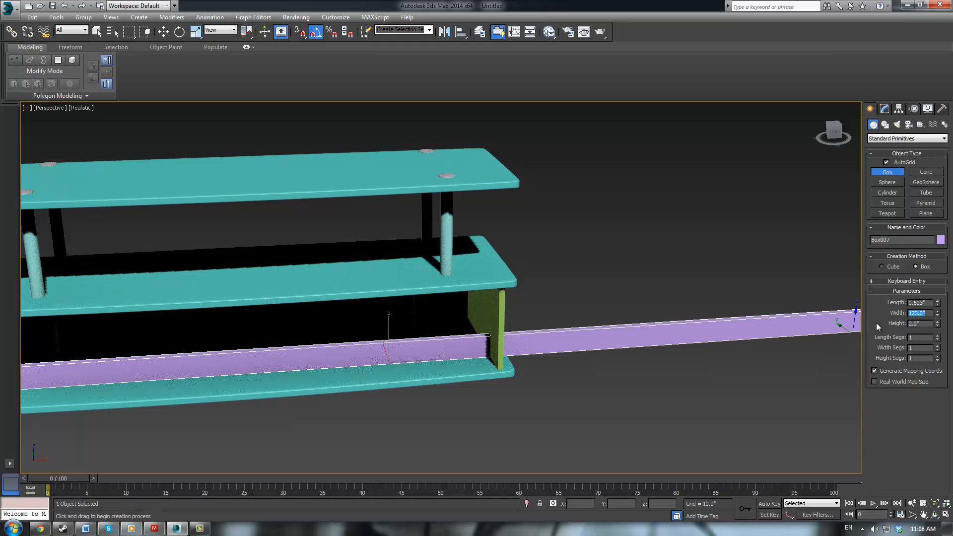
{"action": "type", "text": "12"}
{"action": "key", "text": "Return"}
Step: Move the box along X toward the right side panel, to about X 8.3 inches
{"action": "scroll", "coordinate": [494, 344], "scroll_direction": "down", "scroll_amount": 5}
{"action": "middle_click_drag", "start_coordinate": [494, 344], "coordinate": [464, 385], "text": "alt"}
{"action": "scroll", "coordinate": [478, 343], "scroll_direction": "up", "scroll_amount": 3}
{"action": "scroll", "coordinate": [455, 364], "scroll_direction": "up", "scroll_amount": 4}
{"action": "key", "text": "w"}
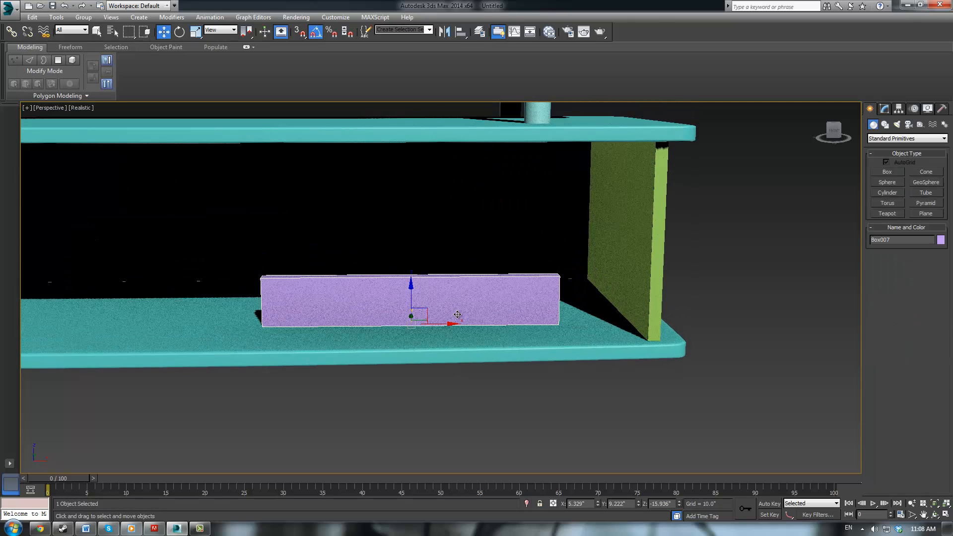
{"action": "left_click_drag", "start_coordinate": [435, 330], "coordinate": [507, 332]}
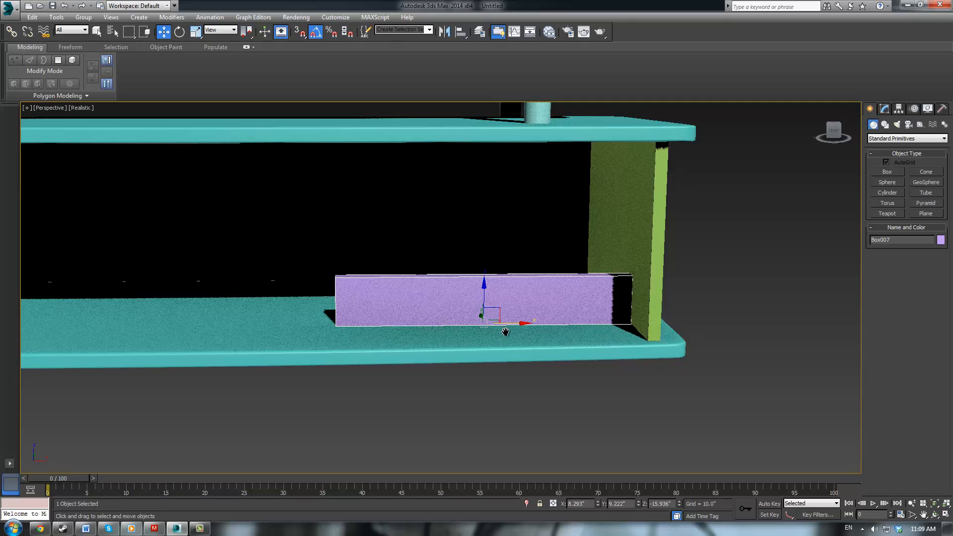
Step: Clone the box along X as a copy beside the left side panel, at about X -20.7 inches
{"action": "scroll", "coordinate": [507, 332], "scroll_direction": "down", "scroll_amount": 1}
{"action": "middle_click_drag", "start_coordinate": [507, 332], "coordinate": [687, 363]}
{"action": "scroll", "coordinate": [687, 363], "scroll_direction": "down", "scroll_amount": 2}
{"action": "mouse_move", "coordinate": [685, 355]}
{"action": "left_mouse_down", "text": "shift"}
{"action": "mouse_move", "coordinate": [262, 390]}
{"action": "mouse_move", "coordinate": [283, 385]}
{"action": "mouse_move", "coordinate": [272, 385]}
{"action": "left_mouse_up", "text": "shift"}
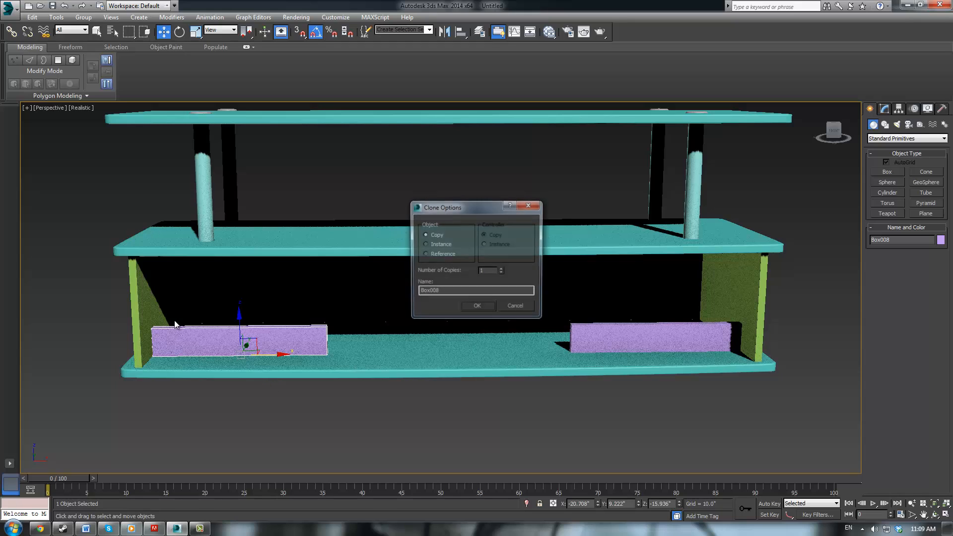
{"action": "left_click", "coordinate": [475, 307]}
Step: Clone the left side panel along X as a divider just past the left box, at about X -13.7 inches
{"action": "left_click", "coordinate": [175, 280]}
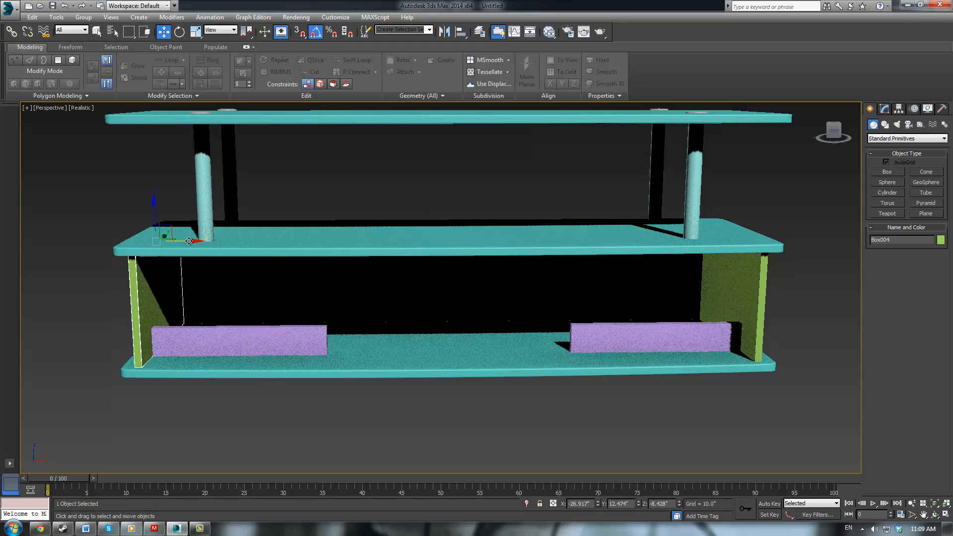
{"action": "mouse_move", "coordinate": [189, 241]}
{"action": "left_mouse_down", "text": "shift"}
{"action": "mouse_move", "coordinate": [382, 241]}
{"action": "mouse_move", "coordinate": [370, 241]}
{"action": "left_mouse_up", "text": "shift"}
{"action": "left_click", "coordinate": [472, 303]}
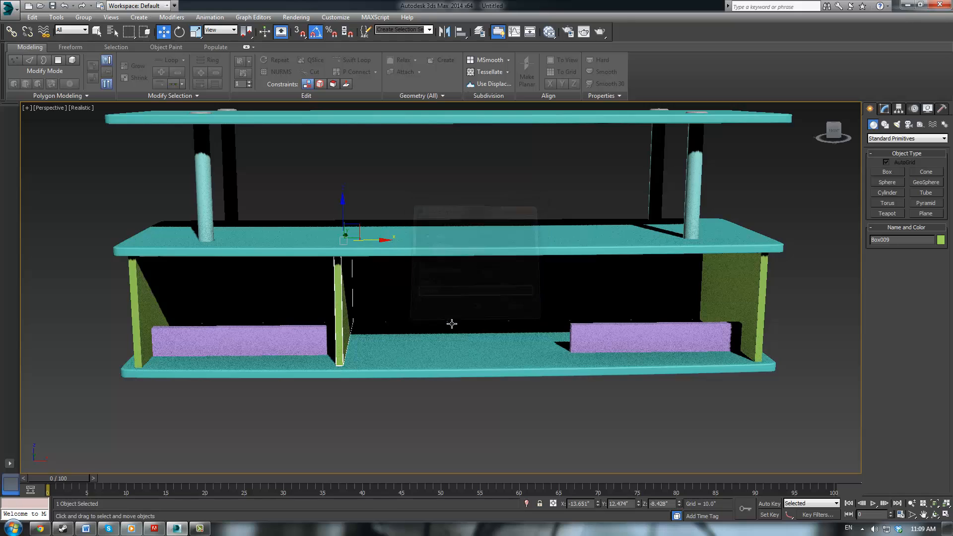
Step: Show edged faces and shift the left divider slightly toward the left box's inner end
{"action": "middle_click_drag", "start_coordinate": [452, 323], "coordinate": [374, 251], "text": "alt"}
{"action": "middle_click_drag", "start_coordinate": [395, 321], "coordinate": [403, 300]}
{"action": "scroll", "coordinate": [404, 300], "scroll_direction": "up", "scroll_amount": 2}
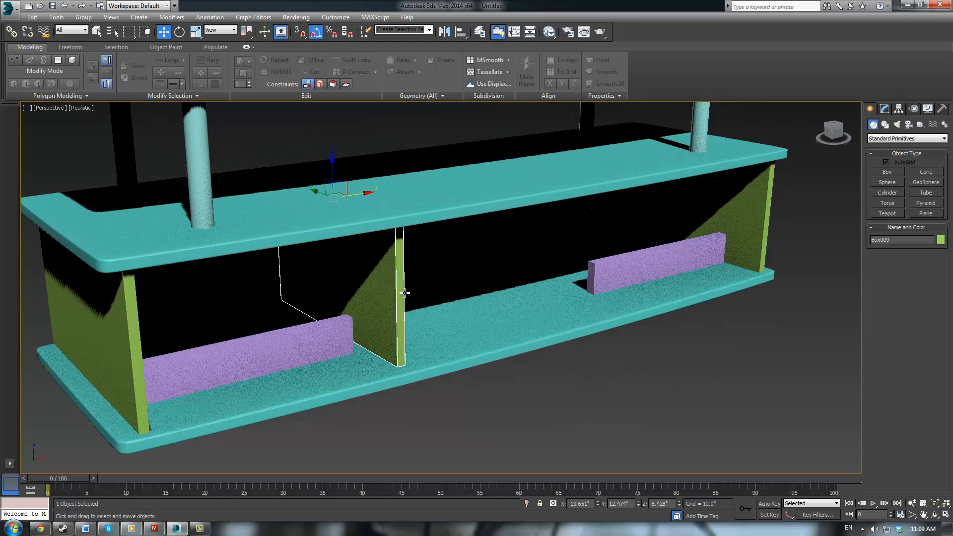
{"action": "key", "text": "F4"}
{"action": "key", "text": "F3"}
{"action": "key", "text": "F3"}
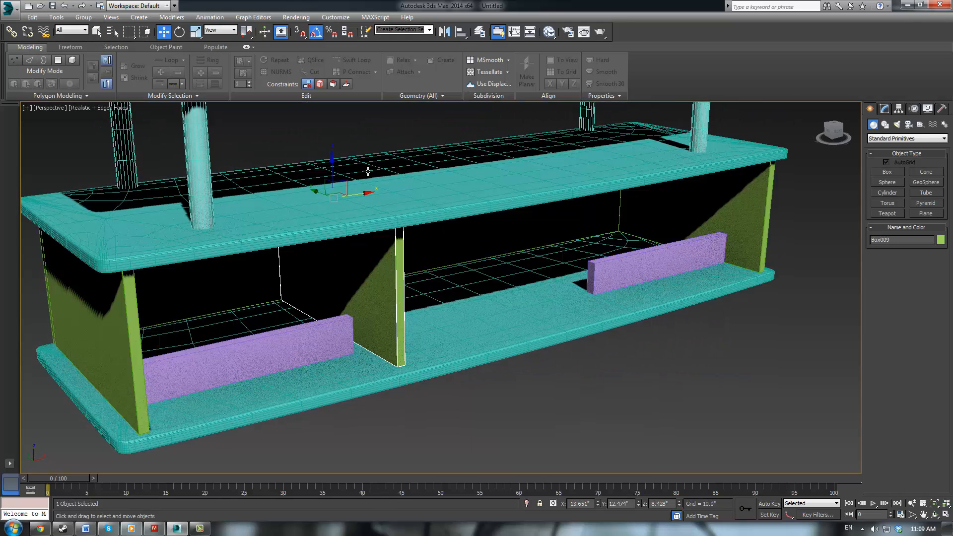
{"action": "left_click_drag", "start_coordinate": [366, 192], "coordinate": [352, 196]}
Step: Clone the left divider along X as a second divider beside the right box, at about X 2.1 inches
{"action": "middle_click_drag", "start_coordinate": [607, 351], "coordinate": [308, 203], "text": "alt"}
{"action": "left_click_drag", "start_coordinate": [321, 192], "coordinate": [617, 249], "text": "shift"}
{"action": "left_click", "coordinate": [472, 310]}
{"action": "left_click", "coordinate": [487, 425]}
{"action": "scroll", "coordinate": [482, 416], "scroll_direction": "down", "scroll_amount": 4}
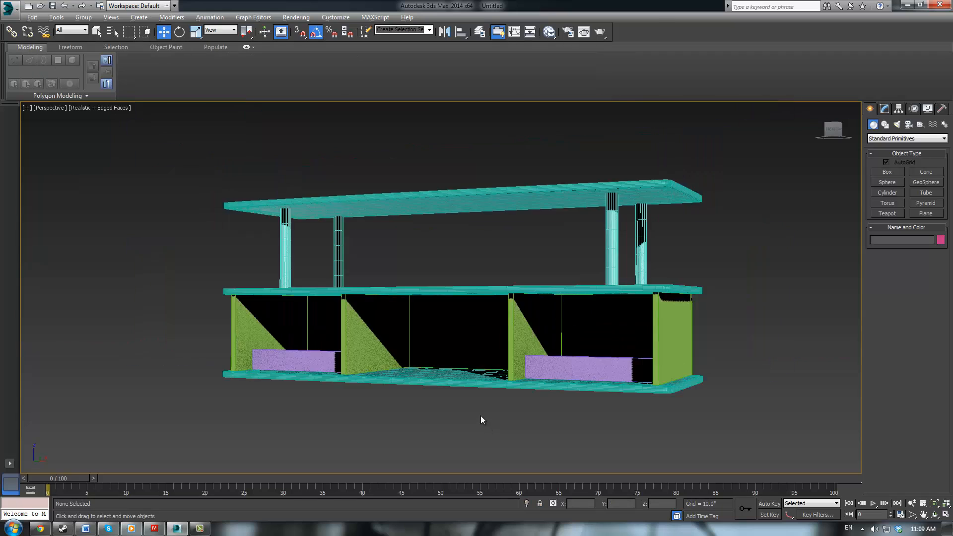
Step: Delete the two low boxes standing in the left and right compartments
{"action": "middle_click_drag", "start_coordinate": [481, 415], "coordinate": [529, 358], "text": "alt"}
{"action": "left_click", "coordinate": [529, 322]}
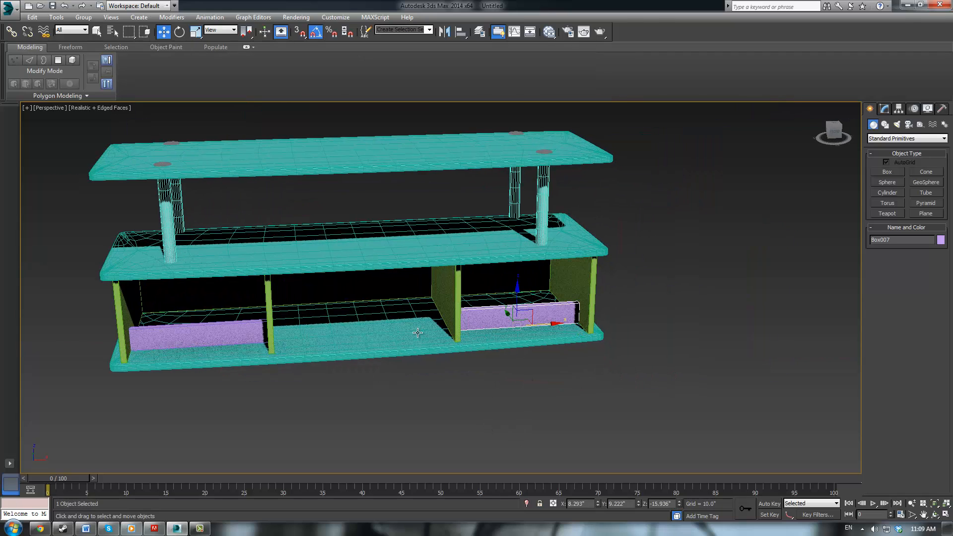
{"action": "key", "text": "Delete"}
{"action": "left_click", "coordinate": [213, 326]}
{"action": "key", "text": "Delete"}
{"action": "mouse_move", "coordinate": [296, 396]}
{"action": "middle_mouse_down", "text": "alt"}
{"action": "mouse_move", "coordinate": [302, 368]}
{"action": "mouse_move", "coordinate": [292, 403]}
{"action": "mouse_move", "coordinate": [462, 351]}
{"action": "mouse_move", "coordinate": [417, 351]}
{"action": "middle_mouse_up", "text": "alt"}
{"action": "key", "text": "F3"}
{"action": "scroll", "coordinate": [291, 403], "scroll_direction": "down", "scroll_amount": 3}
{"action": "key", "text": "F3"}
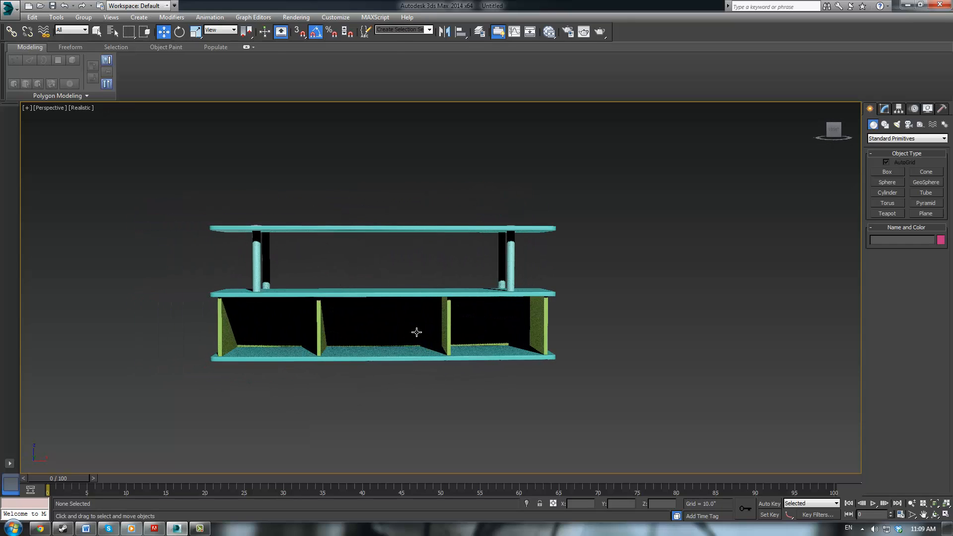
Step: Undo the deletion of the two low boxes in the outer compartments
{"action": "scroll", "coordinate": [417, 334], "scroll_direction": "up", "scroll_amount": 4}
{"action": "left_click", "coordinate": [461, 320]}
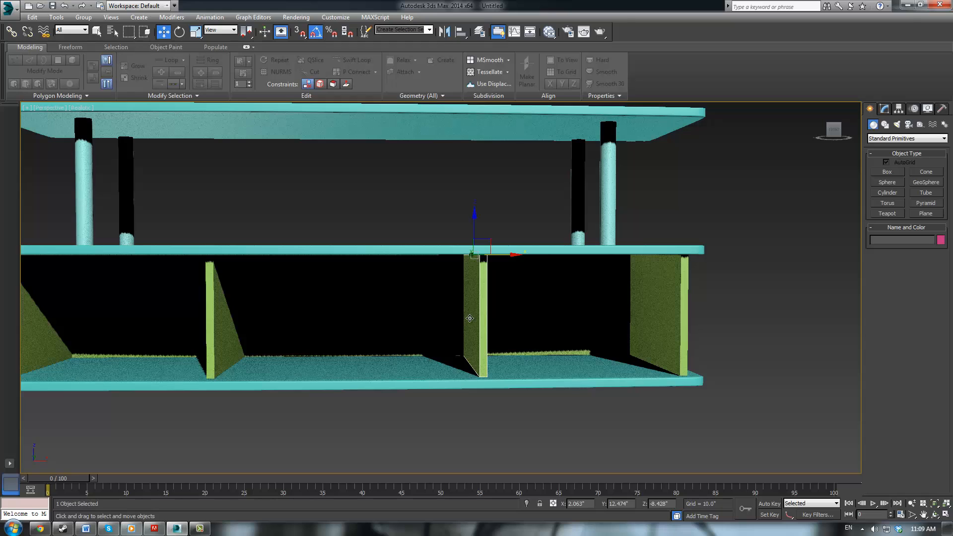
{"action": "middle_click_drag", "start_coordinate": [470, 318], "coordinate": [484, 309], "text": "alt"}
{"action": "key", "text": "ctrl+z"}
{"action": "key", "text": "ctrl+z"}
{"action": "key", "text": "ctrl+z"}
{"action": "key", "text": "ctrl+z"}
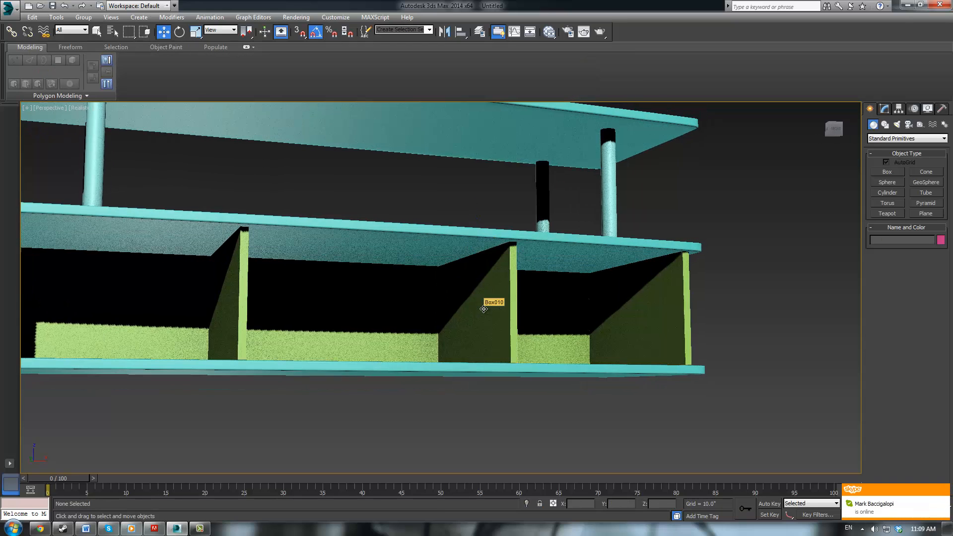
{"action": "middle_click_drag", "start_coordinate": [804, 169], "coordinate": [765, 237], "text": "alt"}
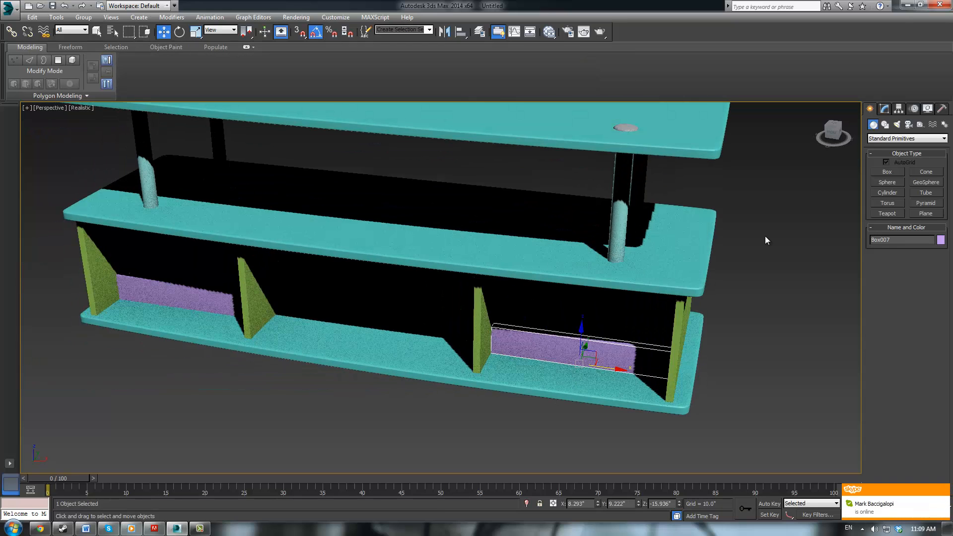
Step: Set the width of both low boxes in the outer compartments to 14 inches
{"action": "left_click", "coordinate": [884, 109]}
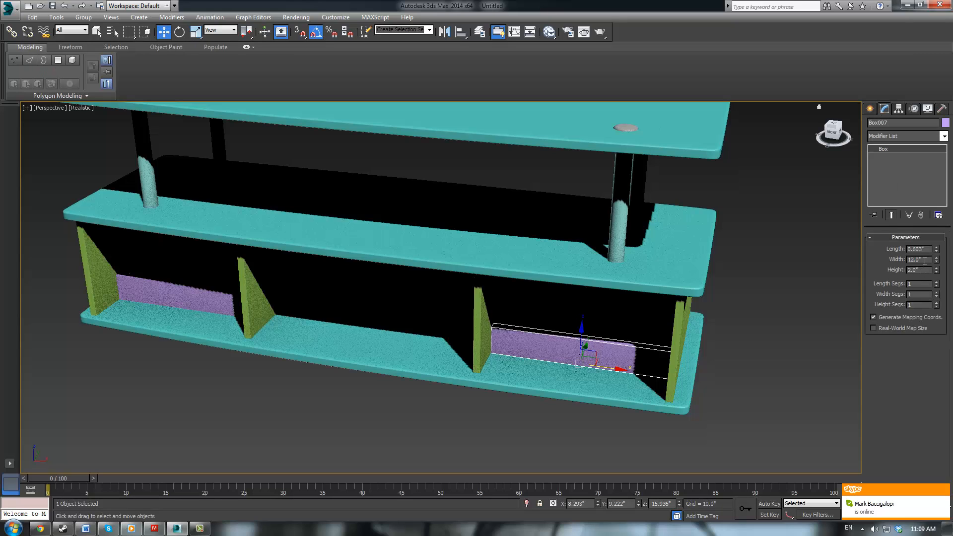
{"action": "type", "text": "14"}
{"action": "key", "text": "Return"}
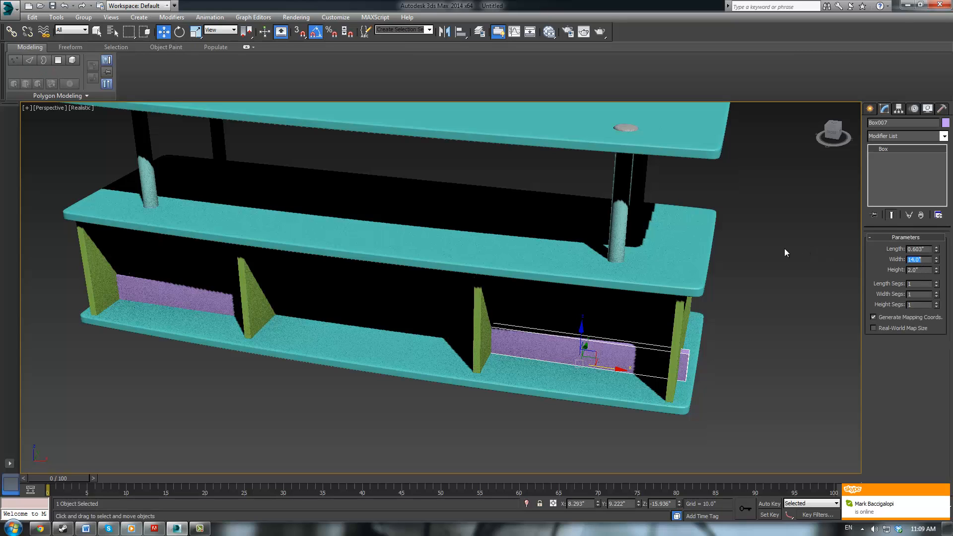
{"action": "left_click", "coordinate": [154, 299]}
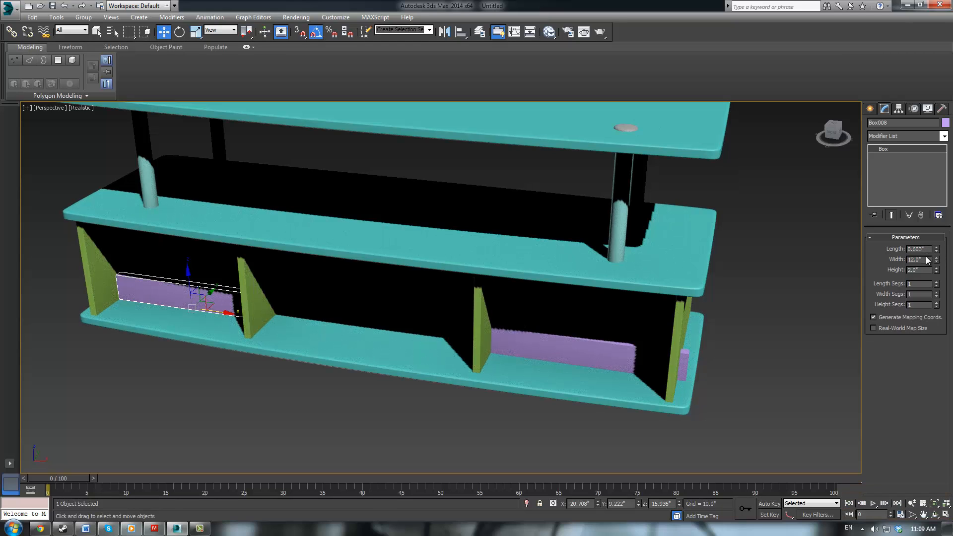
{"action": "type", "text": "14"}
{"action": "key", "text": "Return"}
Step: Shift the left low box about 0.97 inches along X so its outer end meets the left end panel
{"action": "middle_click_drag", "start_coordinate": [557, 341], "coordinate": [541, 316], "text": "alt"}
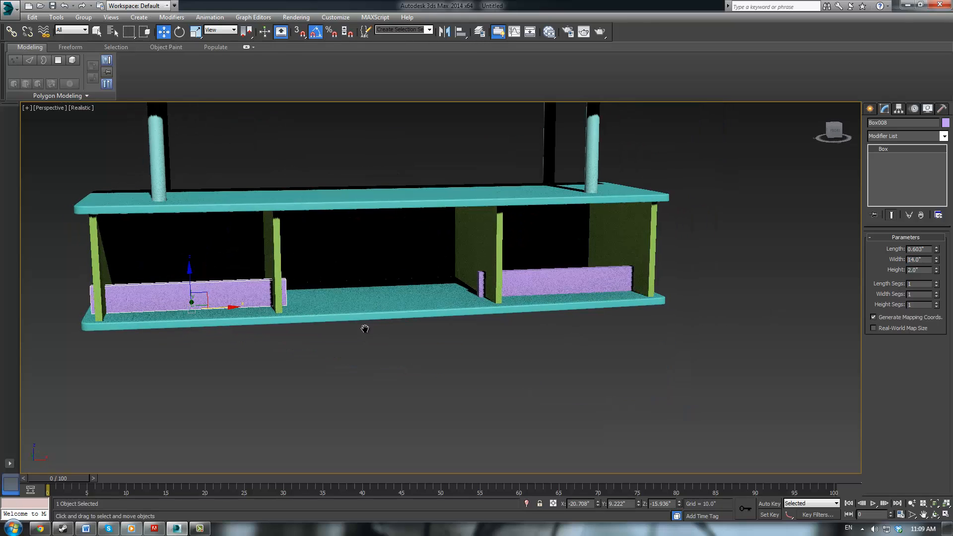
{"action": "middle_click_drag", "start_coordinate": [365, 329], "coordinate": [526, 339]}
{"action": "scroll", "coordinate": [526, 340], "scroll_direction": "up", "scroll_amount": 1}
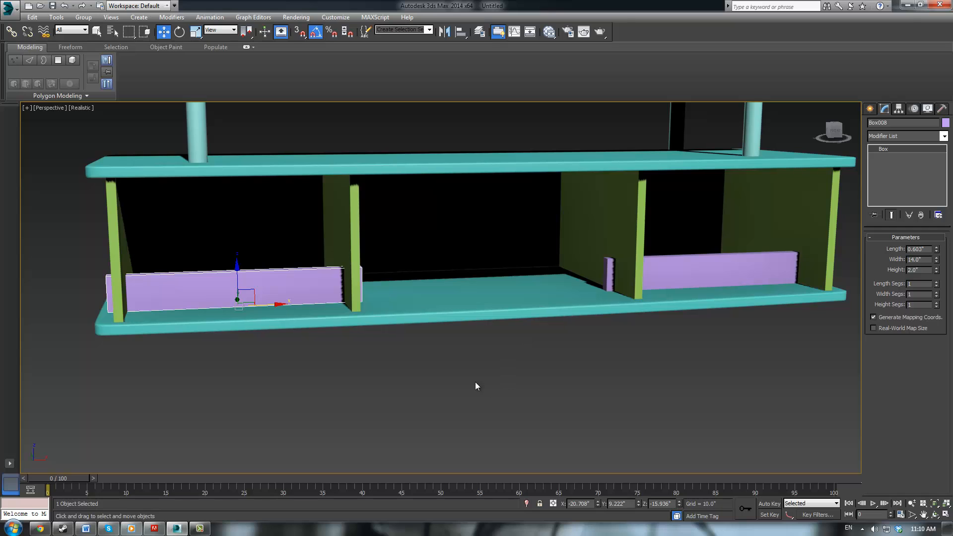
{"action": "scroll", "coordinate": [438, 368], "scroll_direction": "up", "scroll_amount": 2}
{"action": "middle_click_drag", "start_coordinate": [191, 319], "coordinate": [355, 376]}
{"action": "middle_click_drag", "start_coordinate": [355, 376], "coordinate": [297, 348], "text": "alt"}
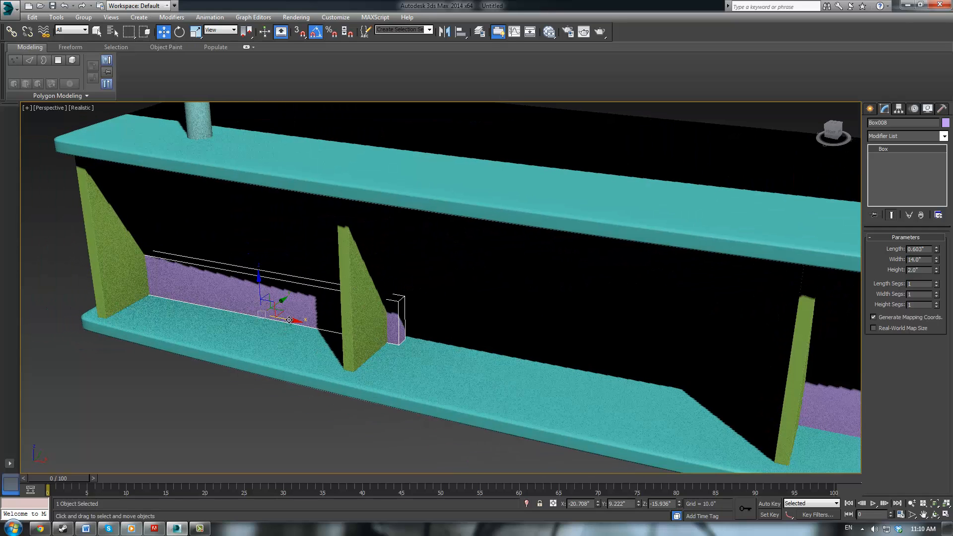
{"action": "left_click_drag", "start_coordinate": [289, 320], "coordinate": [308, 324]}
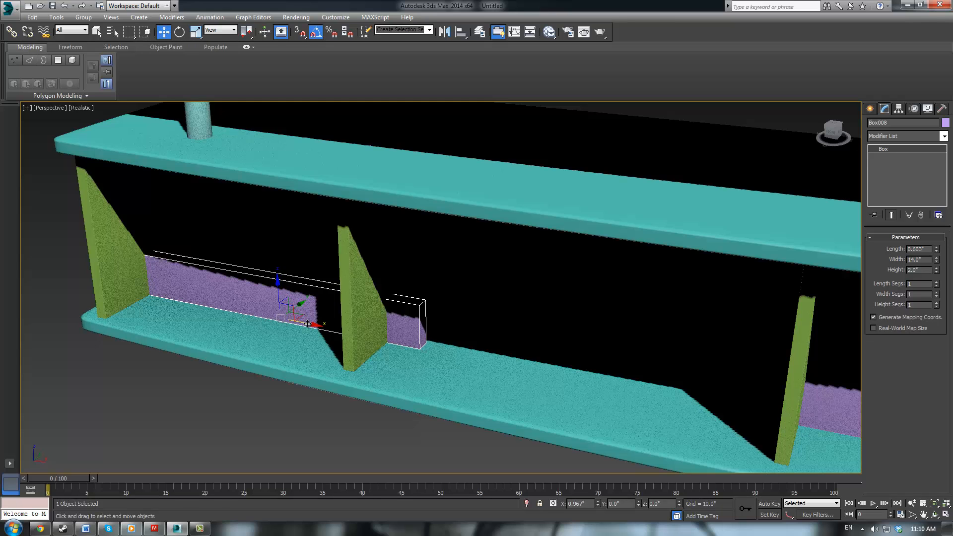
Step: Move the left inner divider about 1.9 inches along X to the inner end of the left low box and show edged faces
{"action": "left_click", "coordinate": [361, 301]}
{"action": "middle_click_drag", "start_coordinate": [361, 302], "coordinate": [464, 313], "text": "alt"}
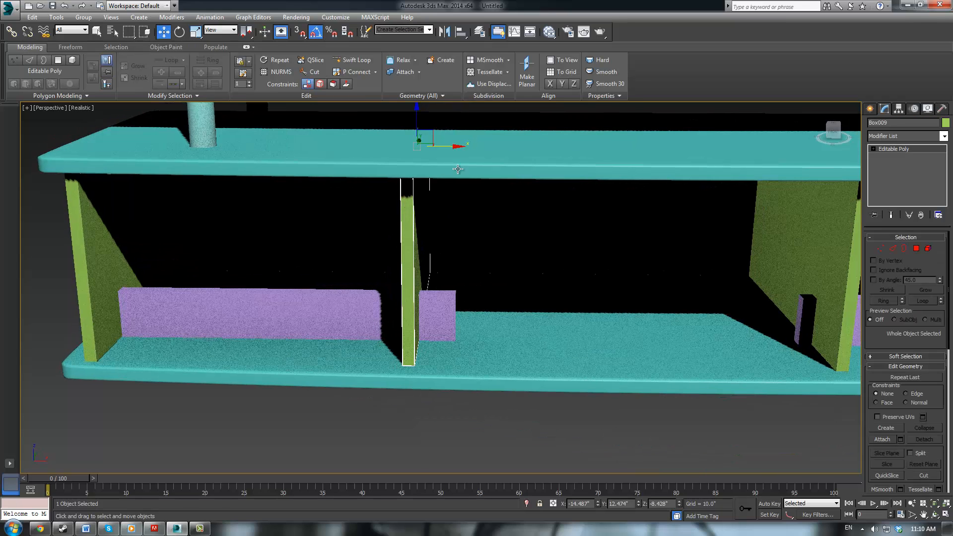
{"action": "middle_click_drag", "start_coordinate": [455, 144], "coordinate": [492, 194], "text": "alt"}
{"action": "left_click_drag", "start_coordinate": [456, 146], "coordinate": [498, 167]}
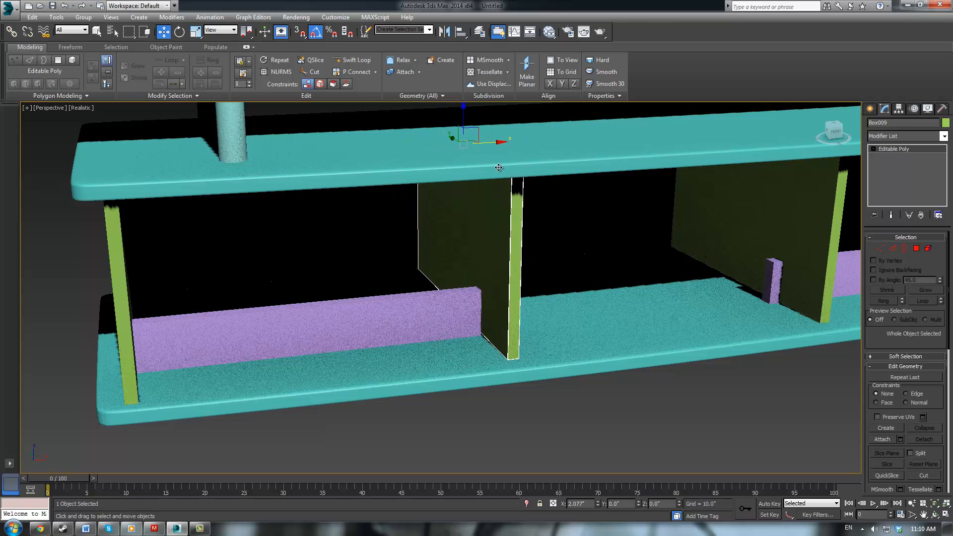
{"action": "key", "text": "F3"}
{"action": "key", "text": "F3"}
{"action": "key", "text": "F4"}
{"action": "left_click_drag", "start_coordinate": [498, 143], "coordinate": [494, 144]}
{"action": "left_click_drag", "start_coordinate": [493, 144], "coordinate": [496, 147]}
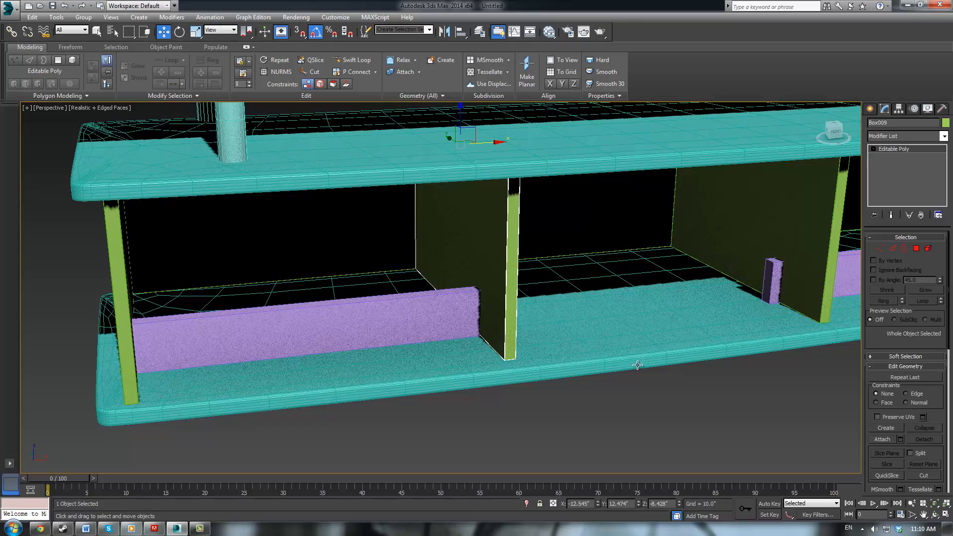
Step: Shift the right low box about 0.95 inches along X toward the centre, aligning its outer end with the right end panel
{"action": "left_click", "coordinate": [642, 382]}
{"action": "middle_click_drag", "start_coordinate": [643, 383], "coordinate": [355, 258]}
{"action": "scroll", "coordinate": [580, 325], "scroll_direction": "down", "scroll_amount": 3}
{"action": "scroll", "coordinate": [419, 245], "scroll_direction": "down", "scroll_amount": 4}
{"action": "middle_click_drag", "start_coordinate": [656, 306], "coordinate": [517, 304]}
{"action": "middle_click_drag", "start_coordinate": [517, 304], "coordinate": [596, 323], "text": "alt"}
{"action": "scroll", "coordinate": [487, 391], "scroll_direction": "up", "scroll_amount": 4}
{"action": "scroll", "coordinate": [486, 391], "scroll_direction": "up", "scroll_amount": 2}
{"action": "left_click", "coordinate": [455, 344]}
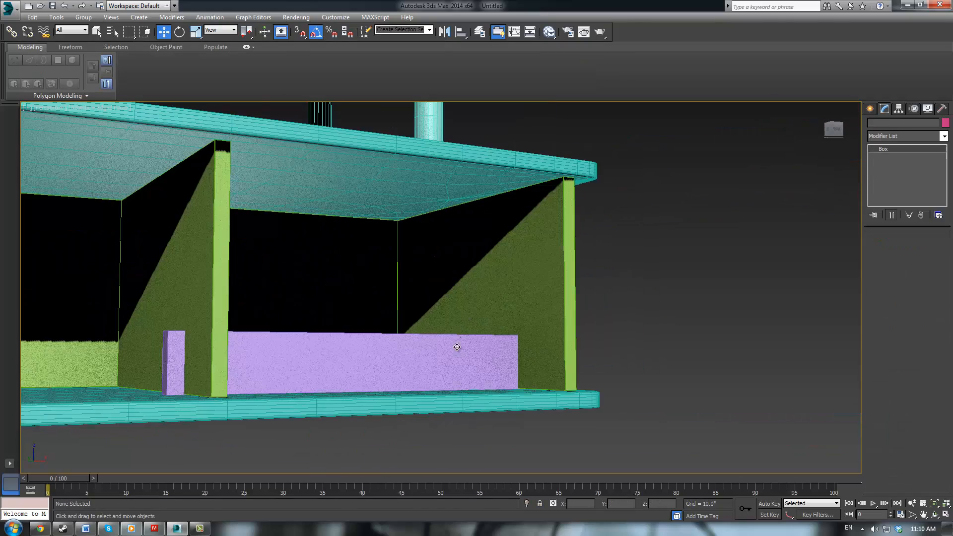
{"action": "middle_click_drag", "start_coordinate": [455, 345], "coordinate": [443, 356], "text": "alt"}
{"action": "scroll", "coordinate": [443, 356], "scroll_direction": "up", "scroll_amount": 3}
{"action": "left_click_drag", "start_coordinate": [406, 378], "coordinate": [378, 378]}
{"action": "middle_click_drag", "start_coordinate": [378, 379], "coordinate": [421, 336]}
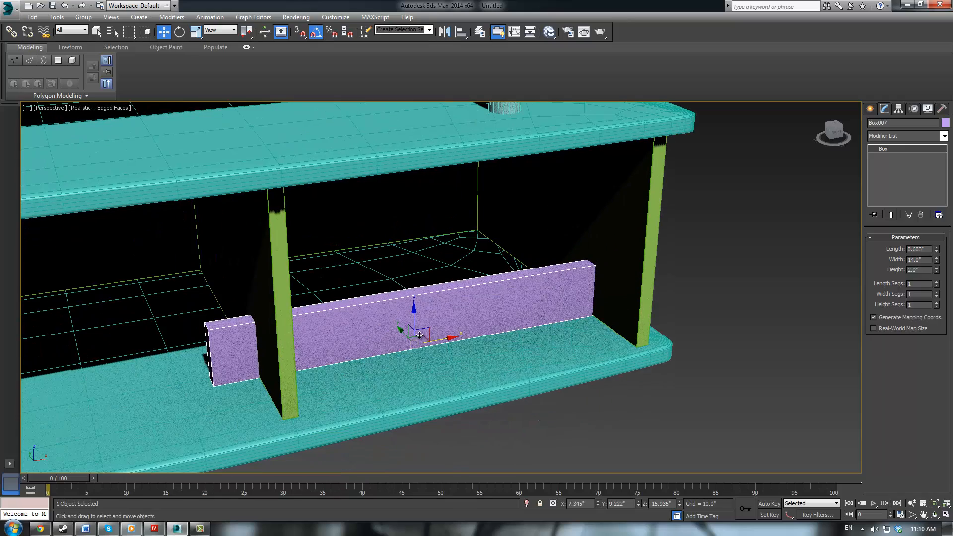
Step: Move the right inner divider along X to the inner end of the right low box
{"action": "left_click", "coordinate": [281, 284]}
{"action": "middle_click_drag", "start_coordinate": [300, 287], "coordinate": [415, 290], "text": "alt"}
{"action": "left_click_drag", "start_coordinate": [261, 124], "coordinate": [204, 152]}
Step: Delete the two low boxes used as spacers in the right and left compartments
{"action": "left_click", "coordinate": [379, 339]}
{"action": "key", "text": "Delete"}
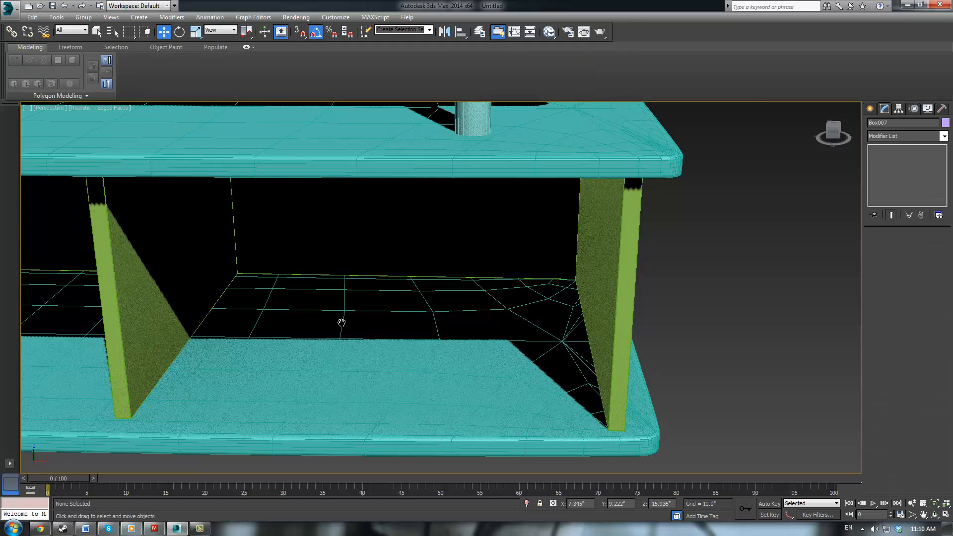
{"action": "scroll", "coordinate": [341, 323], "scroll_direction": "down", "scroll_amount": 5}
{"action": "left_click", "coordinate": [181, 296]}
{"action": "key", "text": "Delete"}
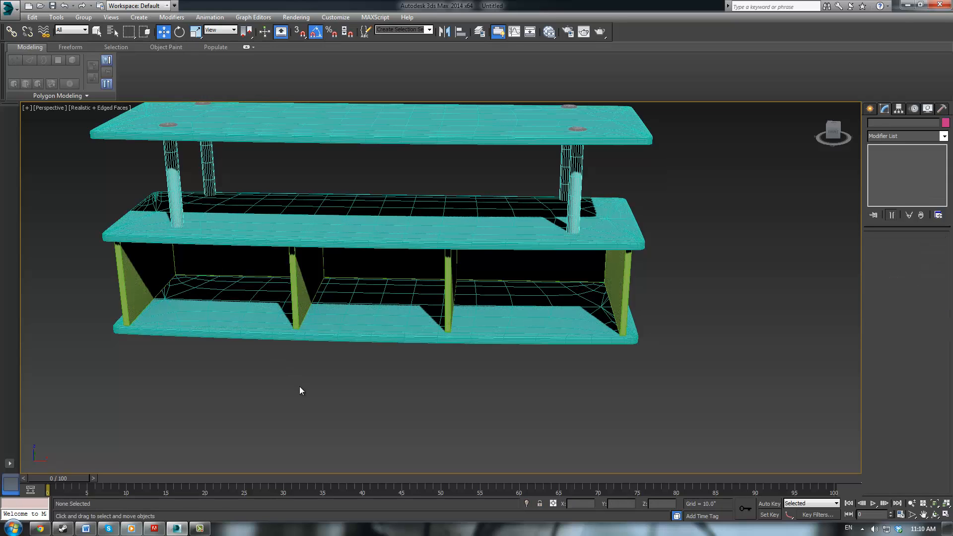
Step: Draw a box about 8.24 by 13.88 inches across the front of the right compartment and set its height to 0.6 inches
{"action": "left_click", "coordinate": [870, 108]}
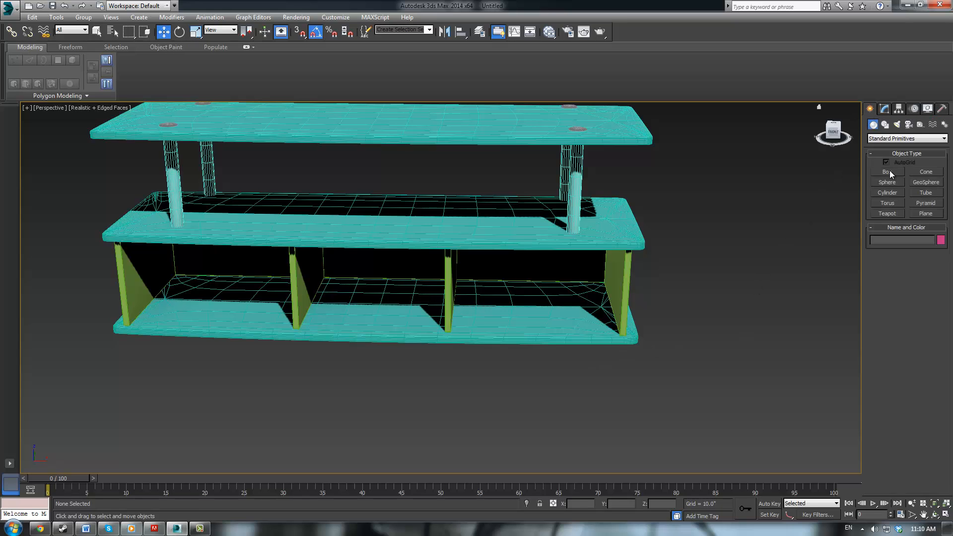
{"action": "left_click", "coordinate": [888, 172]}
{"action": "scroll", "coordinate": [571, 311], "scroll_direction": "up", "scroll_amount": 4}
{"action": "mouse_move", "coordinate": [498, 304]}
{"action": "middle_mouse_down", "text": "alt"}
{"action": "mouse_move", "coordinate": [507, 283]}
{"action": "mouse_move", "coordinate": [500, 298]}
{"action": "middle_mouse_up", "text": "alt"}
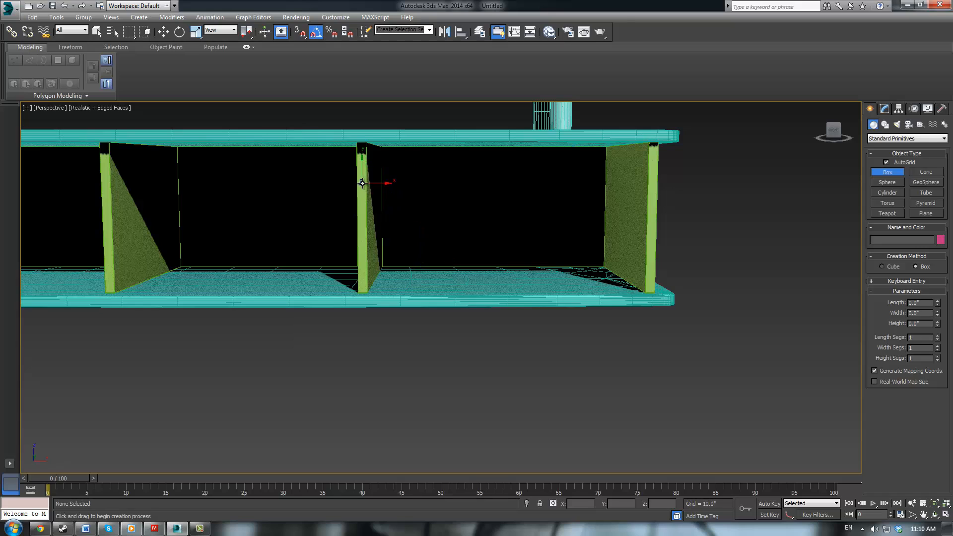
{"action": "left_click_drag", "start_coordinate": [360, 155], "coordinate": [639, 318]}
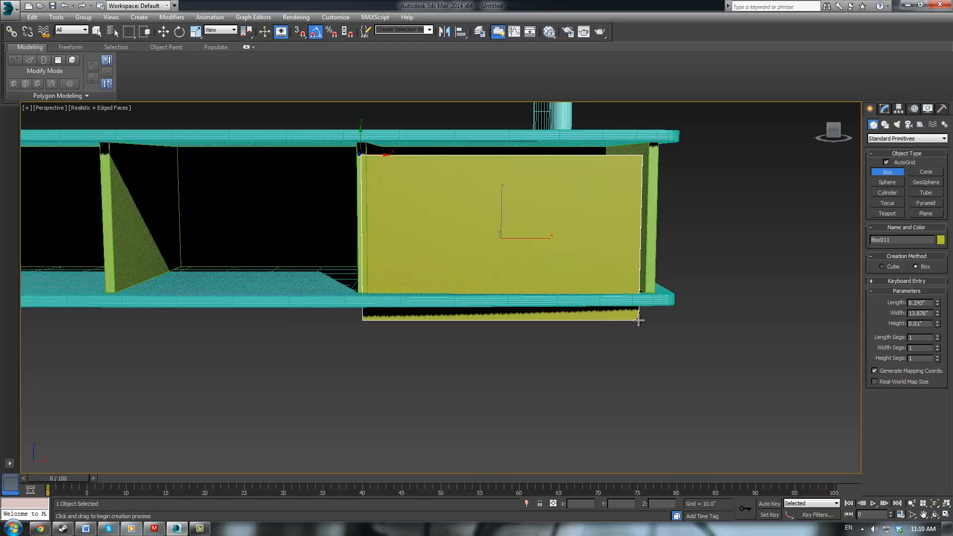
{"action": "left_click", "coordinate": [646, 330]}
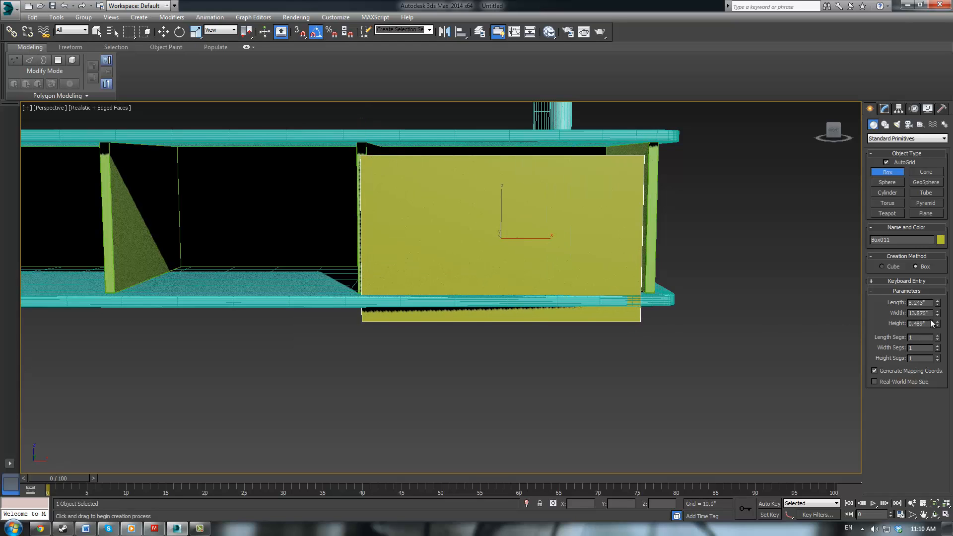
{"action": "left_click_drag", "start_coordinate": [931, 322], "coordinate": [872, 327]}
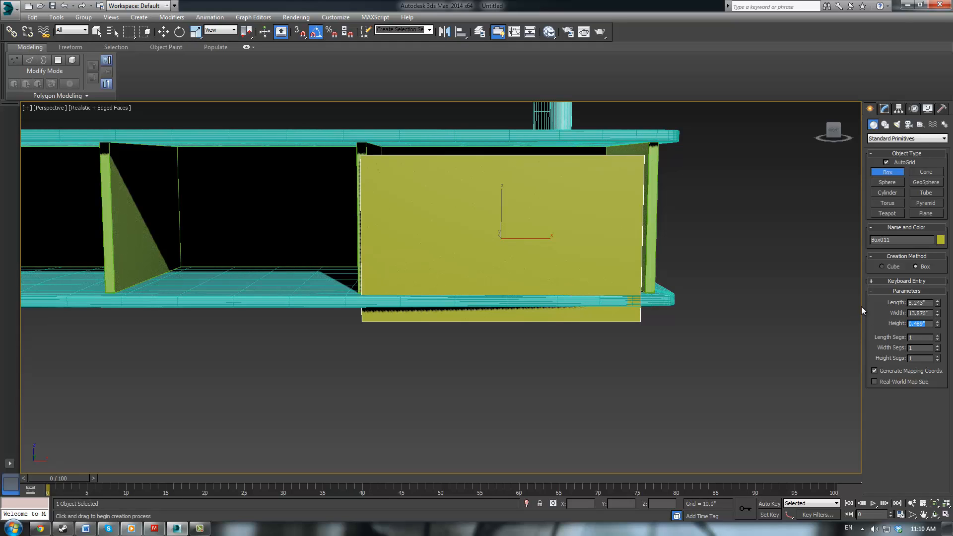
{"action": "type", "text": "0.6"}
{"action": "key", "text": "Return"}
Step: Show the right compartment in Front view and convert the new front panel to an editable poly
{"action": "middle_click_drag", "start_coordinate": [518, 173], "coordinate": [538, 226], "text": "alt"}
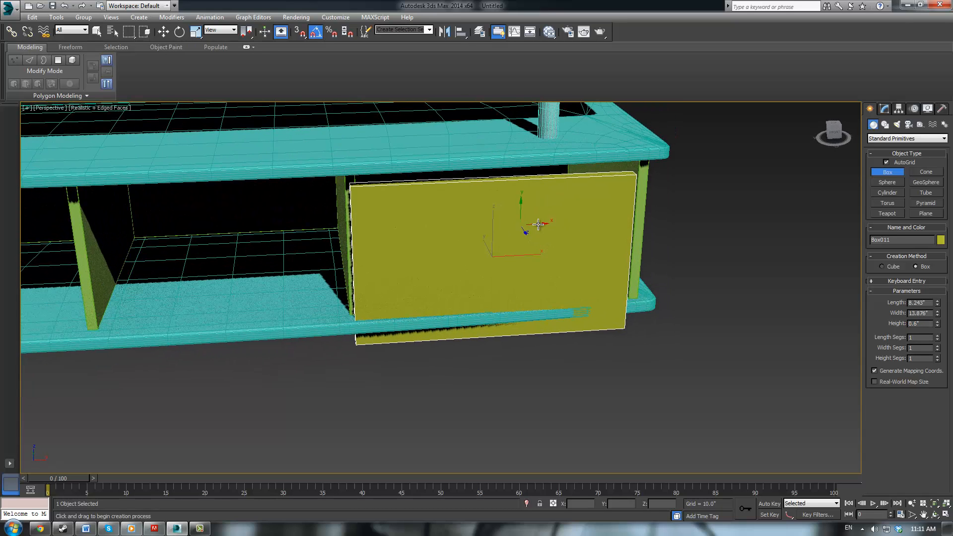
{"action": "key", "text": "f"}
{"action": "middle_click_drag", "start_coordinate": [617, 296], "coordinate": [584, 193]}
{"action": "scroll", "coordinate": [579, 266], "scroll_direction": "up", "scroll_amount": 3}
{"action": "middle_click_drag", "start_coordinate": [559, 223], "coordinate": [564, 215]}
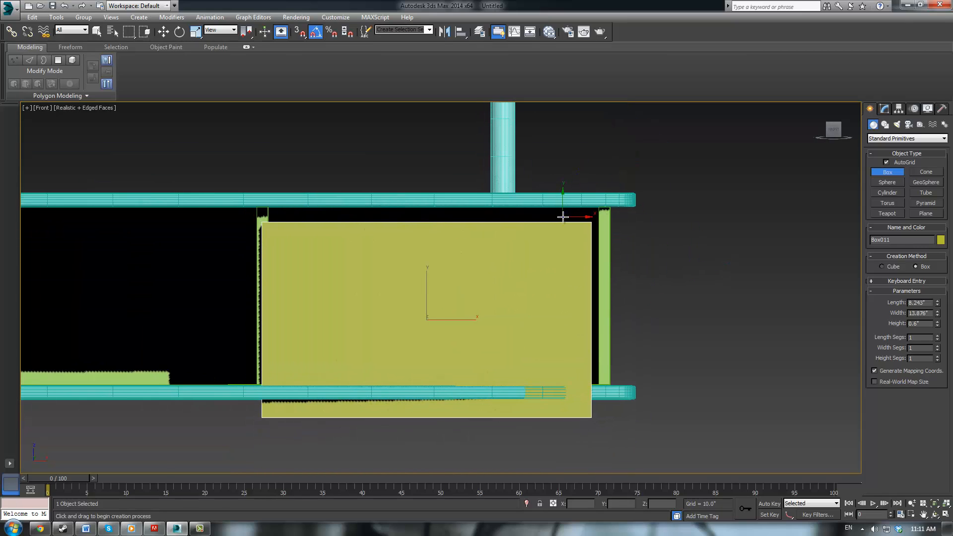
{"action": "key", "text": "ctrl+e"}
{"action": "mouse_move", "coordinate": [449, 281]}
{"action": "middle_mouse_down"}
{"action": "mouse_move", "coordinate": [468, 259]}
{"action": "mouse_move", "coordinate": [452, 267]}
{"action": "middle_mouse_up"}
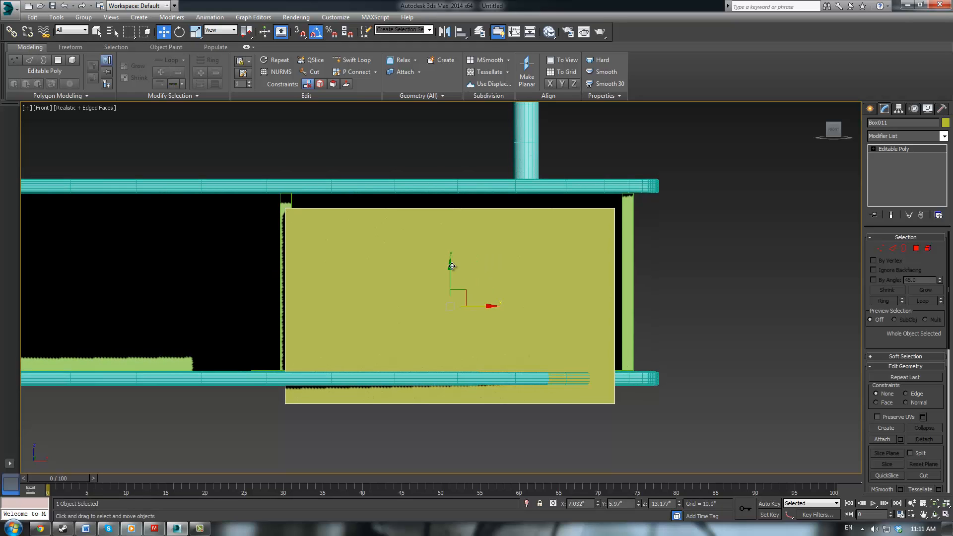
Step: Move the front panel's inner-side vertices along X to just clear the edge of the right inner divider
{"action": "key", "text": "1"}
{"action": "left_click_drag", "start_coordinate": [239, 177], "coordinate": [310, 431]}
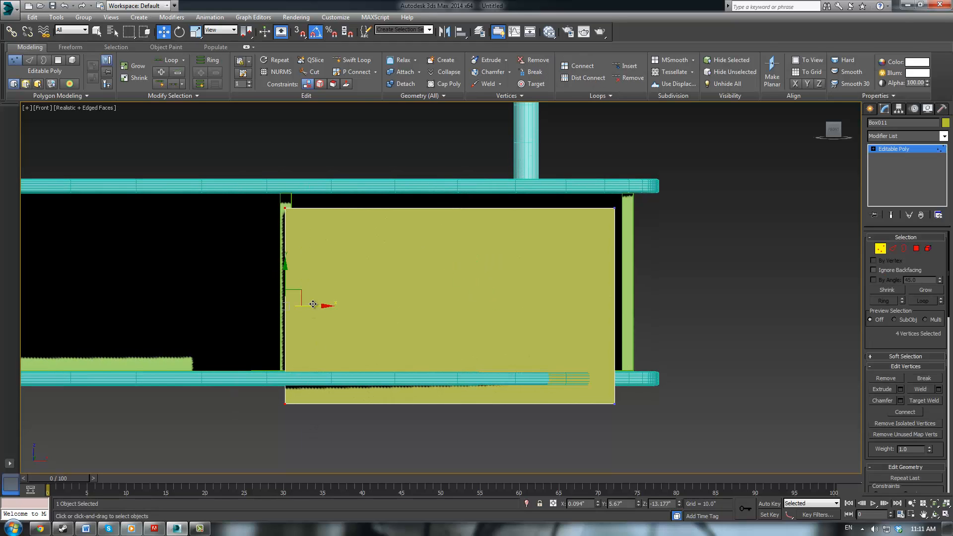
{"action": "left_click_drag", "start_coordinate": [313, 304], "coordinate": [322, 306]}
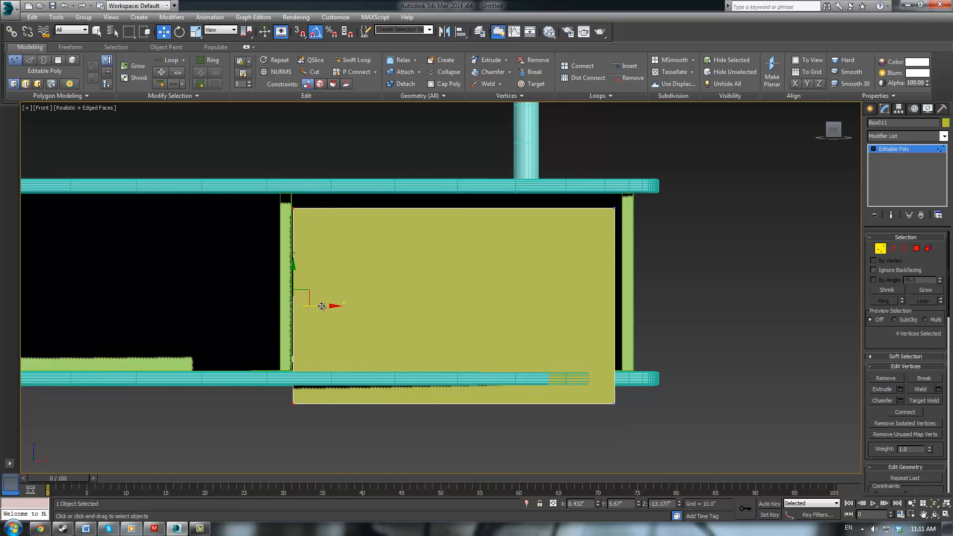
{"action": "scroll", "coordinate": [327, 305], "scroll_direction": "up", "scroll_amount": 5}
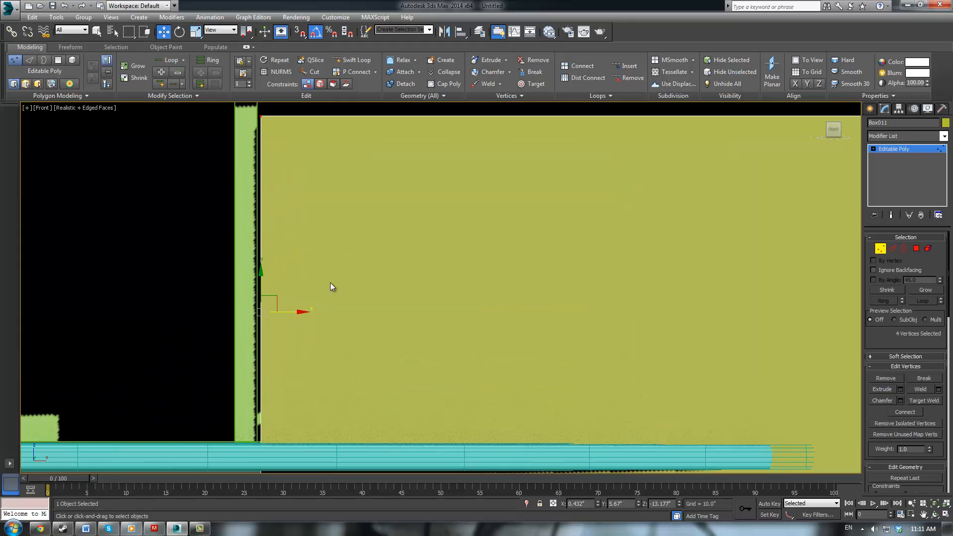
{"action": "scroll", "coordinate": [329, 285], "scroll_direction": "down", "scroll_amount": 3}
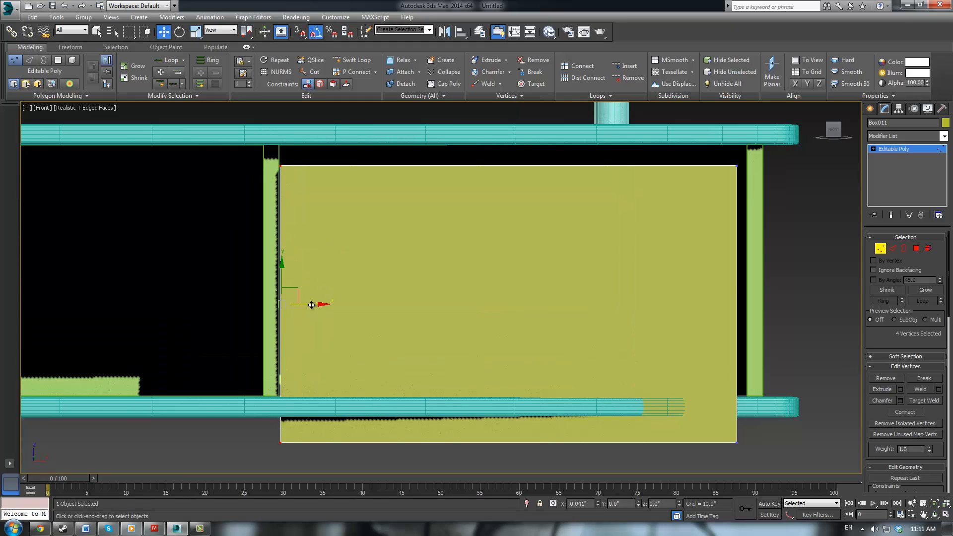
Step: Extend the front panel's outer-side vertices to the right end panel and raise its top vertices to the middle board's underside
{"action": "scroll", "coordinate": [532, 302], "scroll_direction": "down", "scroll_amount": 3}
{"action": "left_click_drag", "start_coordinate": [633, 318], "coordinate": [638, 253]}
{"action": "scroll", "coordinate": [576, 227], "scroll_direction": "up", "scroll_amount": 4}
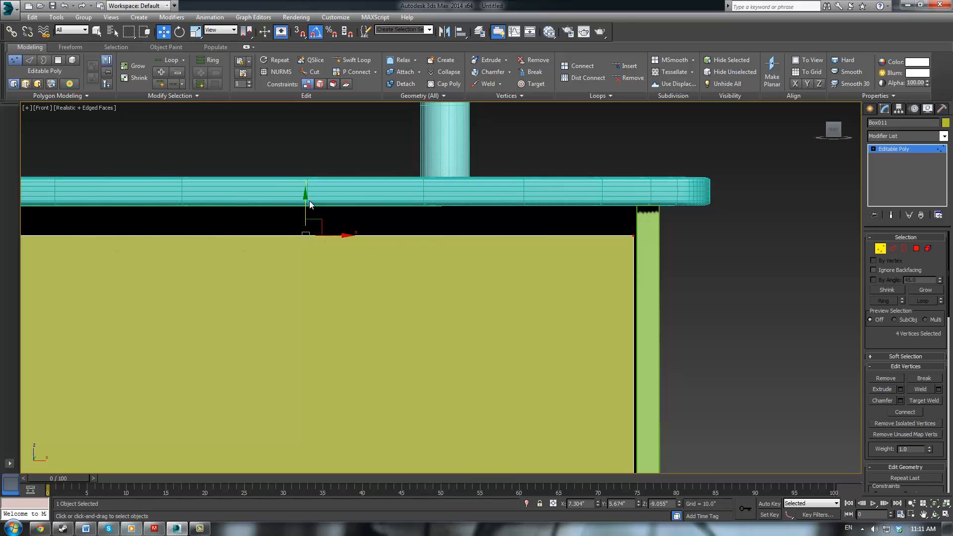
{"action": "left_click_drag", "start_coordinate": [309, 199], "coordinate": [314, 176]}
Step: Raise the front panel's bottom vertices to just above the bottom board and finish vertex editing
{"action": "scroll", "coordinate": [335, 207], "scroll_direction": "down", "scroll_amount": 4}
{"action": "middle_click_drag", "start_coordinate": [319, 329], "coordinate": [331, 261]}
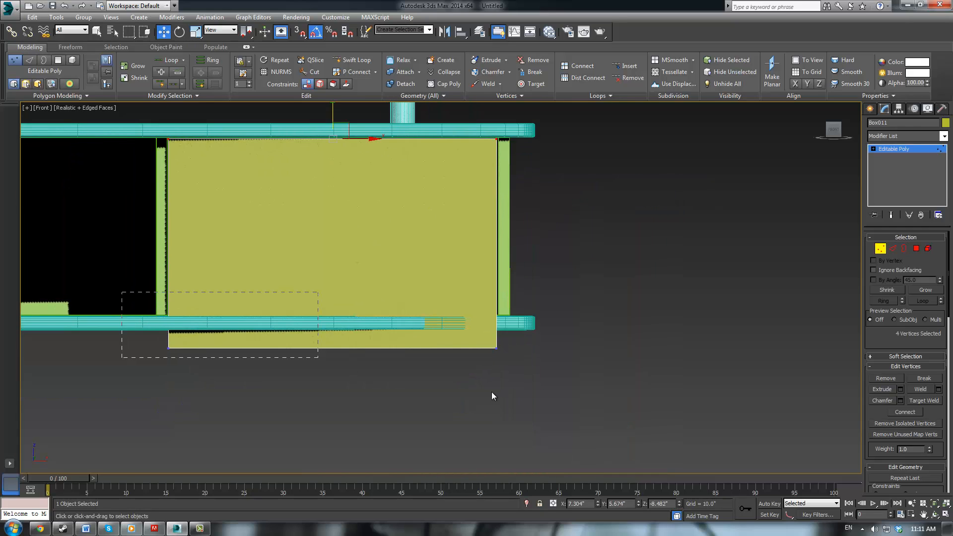
{"action": "left_click_drag", "start_coordinate": [491, 393], "coordinate": [537, 395]}
{"action": "left_click_drag", "start_coordinate": [333, 314], "coordinate": [337, 279]}
{"action": "left_click", "coordinate": [772, 205]}
{"action": "left_click", "coordinate": [889, 151]}
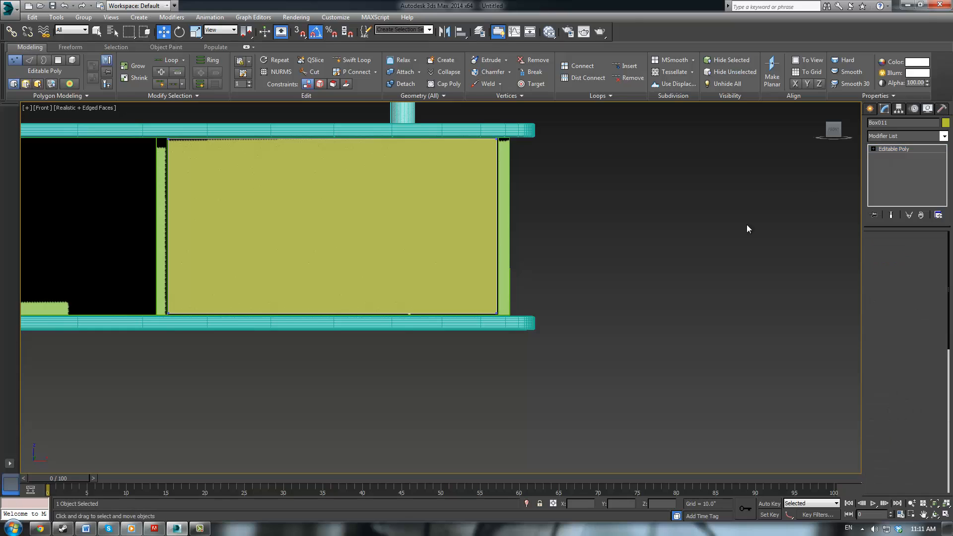
{"action": "left_click", "coordinate": [740, 226]}
Step: Select the front panel on the right compartment and view its outer corner in Perspective
{"action": "middle_click_drag", "start_coordinate": [555, 254], "coordinate": [572, 296]}
{"action": "scroll", "coordinate": [571, 297], "scroll_direction": "down", "scroll_amount": 2}
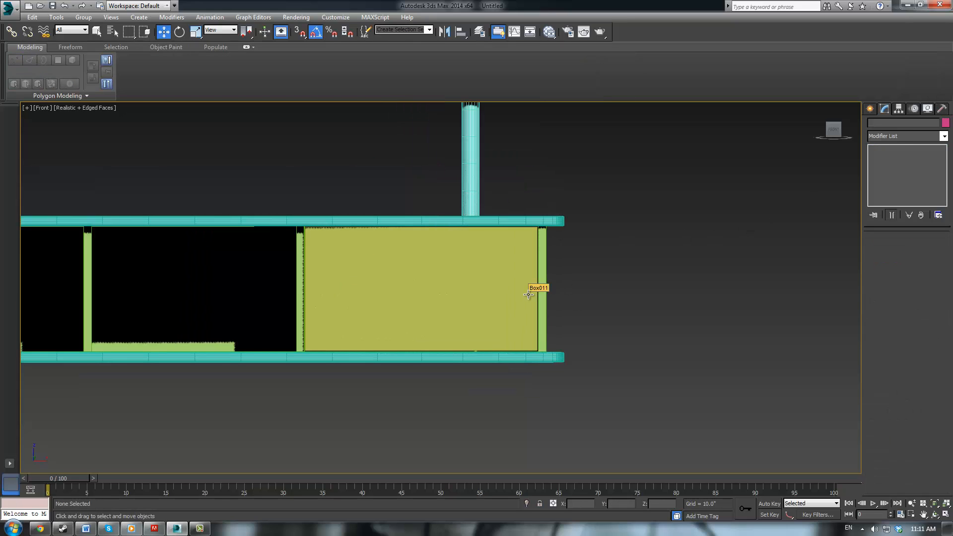
{"action": "left_click", "coordinate": [398, 300]}
{"action": "key", "text": "p"}
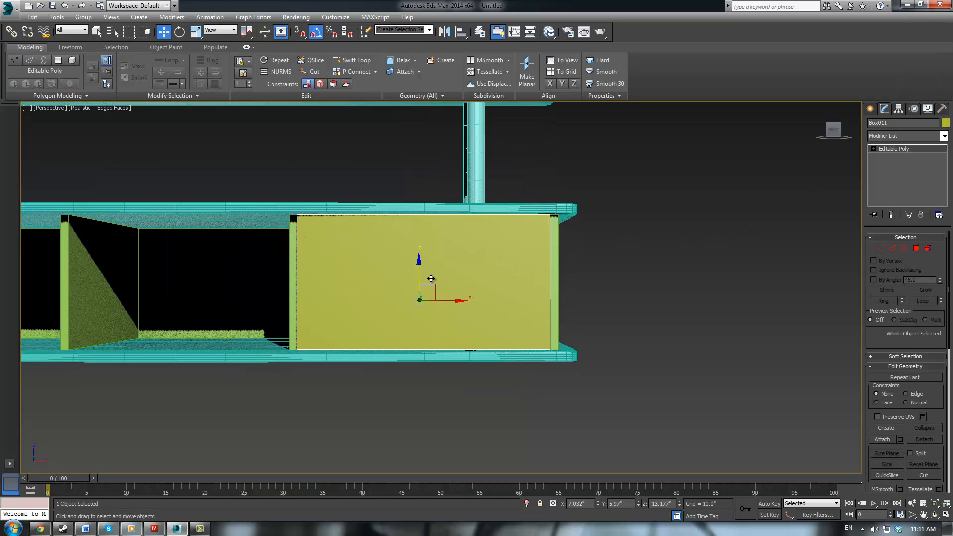
{"action": "middle_click_drag", "start_coordinate": [409, 282], "coordinate": [375, 283], "text": "alt"}
{"action": "scroll", "coordinate": [375, 283], "scroll_direction": "up", "scroll_amount": 3}
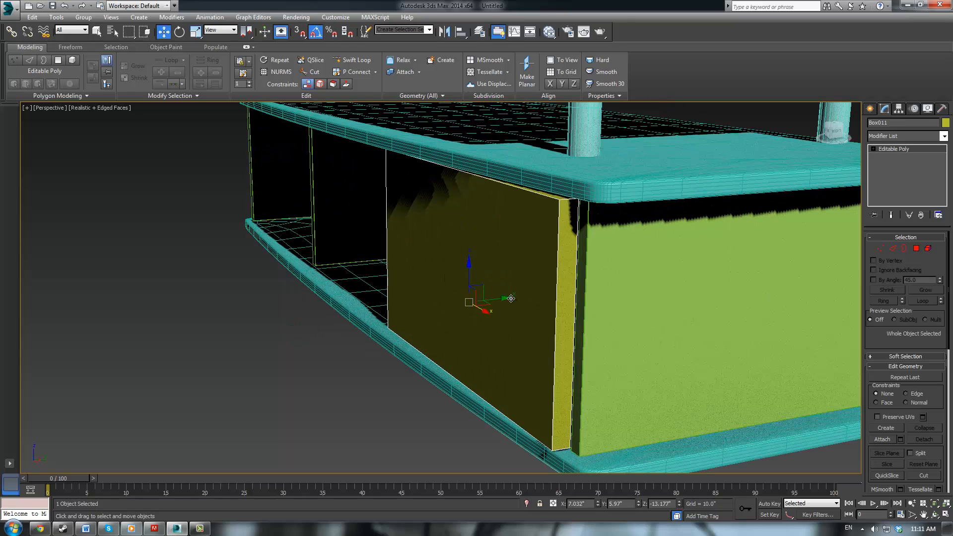
Step: Switch to the Left view and minimize the modeling ribbon to its panel titles
{"action": "key", "text": "l"}
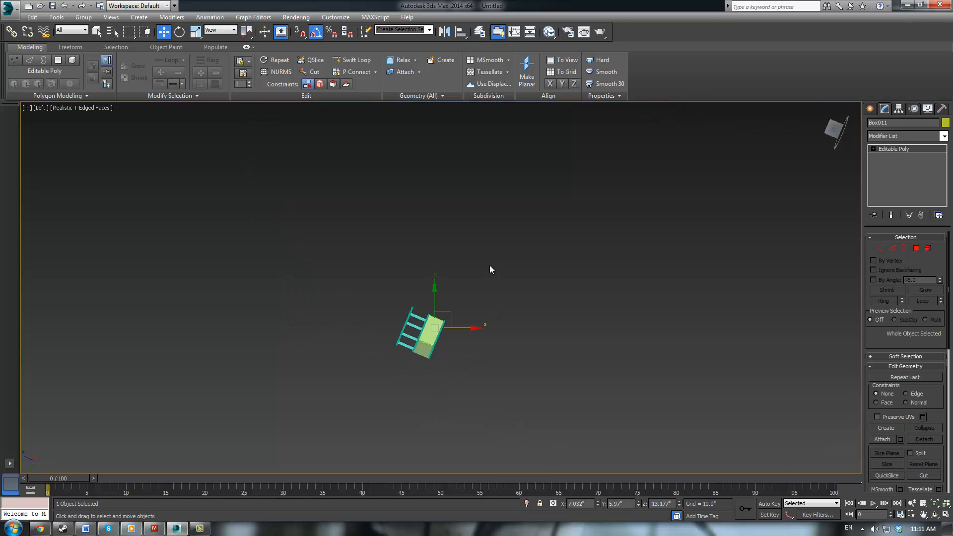
{"action": "middle_click_drag", "start_coordinate": [489, 270], "coordinate": [473, 226]}
{"action": "scroll", "coordinate": [472, 227], "scroll_direction": "up", "scroll_amount": 3}
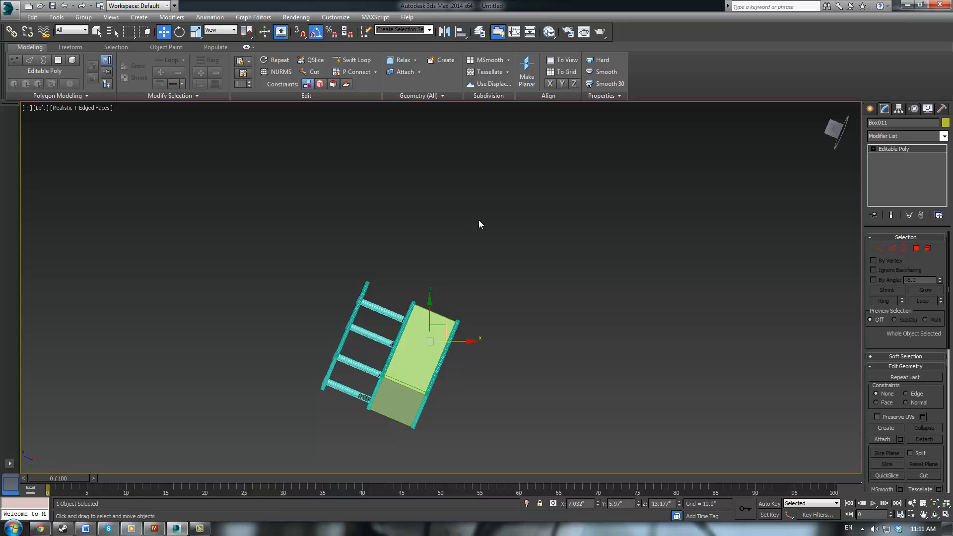
{"action": "scroll", "coordinate": [480, 226], "scroll_direction": "down", "scroll_amount": 4}
{"action": "scroll", "coordinate": [479, 231], "scroll_direction": "up", "scroll_amount": 4}
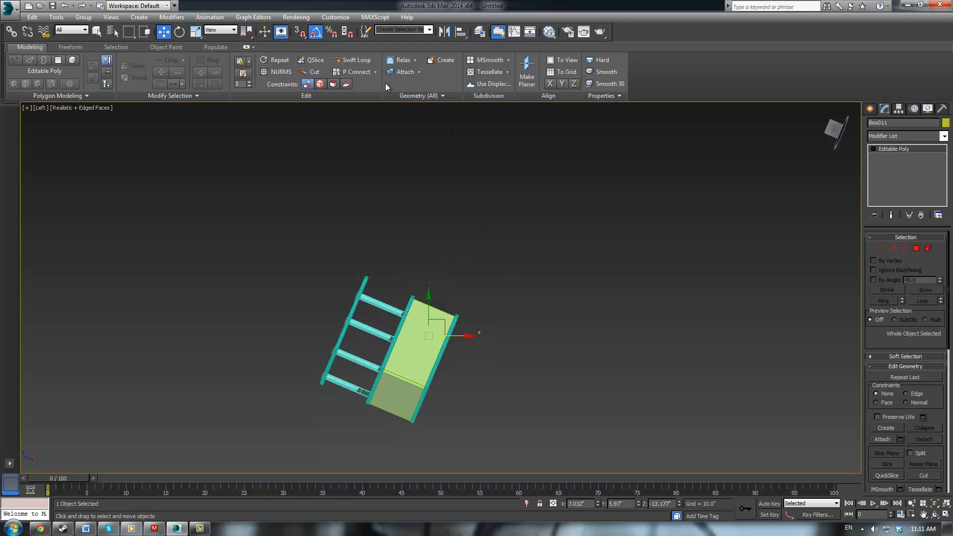
{"action": "left_click", "coordinate": [254, 45]}
{"action": "left_click", "coordinate": [249, 45]}
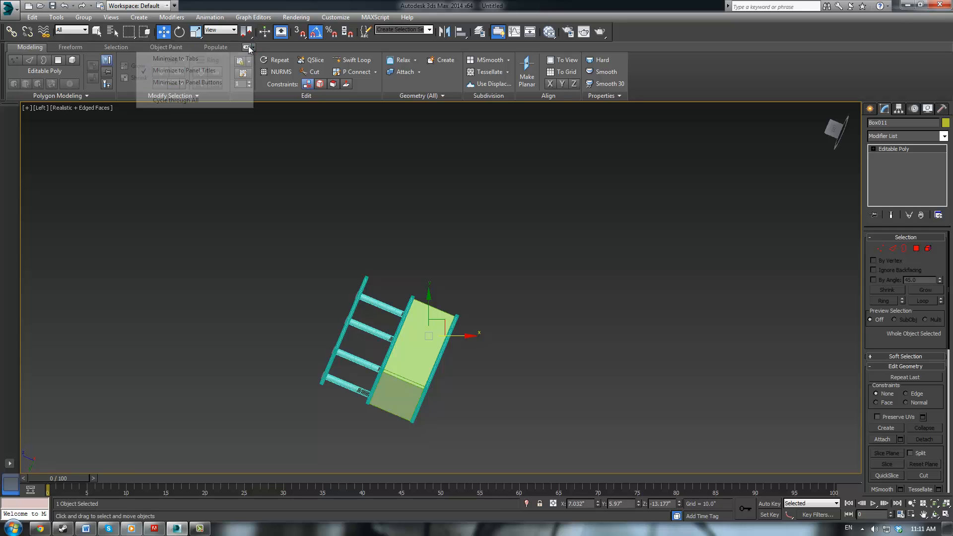
{"action": "scroll", "coordinate": [460, 210], "scroll_direction": "up", "scroll_amount": 2}
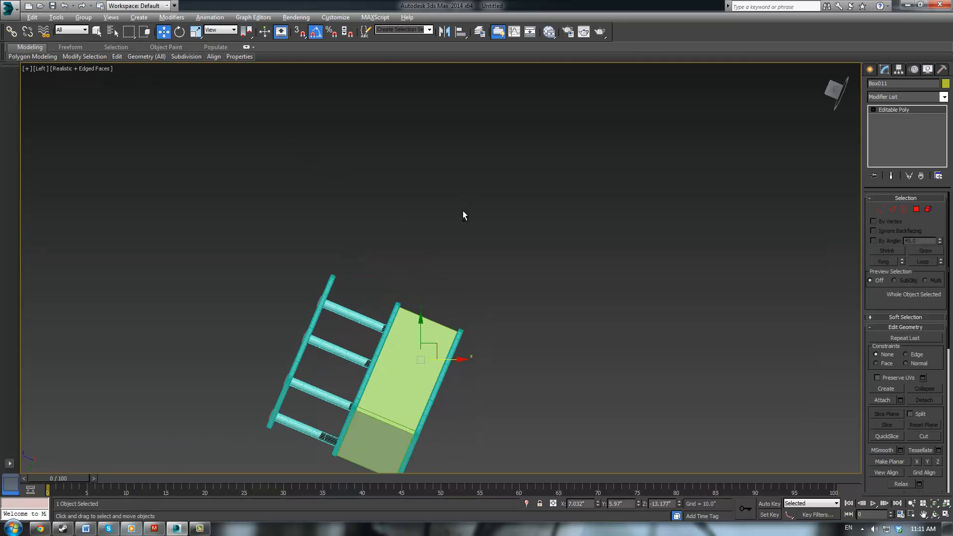
Step: Show all four viewports and cycle the shaded one through the Front, Left and Top views, ending in Perspective
{"action": "key", "text": "alt+w"}
{"action": "middle_click_drag", "start_coordinate": [571, 370], "coordinate": [559, 309]}
{"action": "middle_click", "coordinate": [345, 347]}
{"action": "scroll", "coordinate": [345, 347], "scroll_direction": "down", "scroll_amount": 4}
{"action": "scroll", "coordinate": [571, 359], "scroll_direction": "down", "scroll_amount": 2}
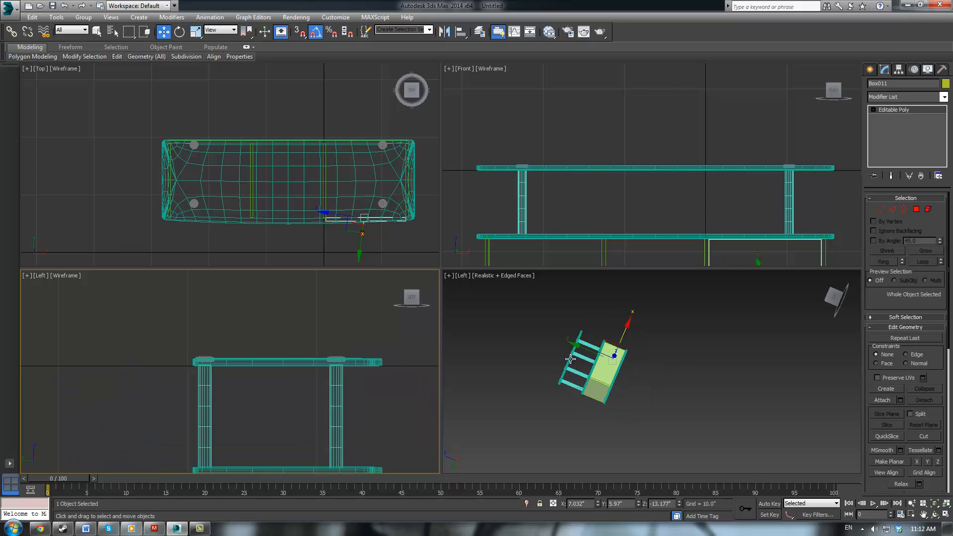
{"action": "scroll", "coordinate": [570, 359], "scroll_direction": "down", "scroll_amount": 2}
{"action": "key", "text": "f"}
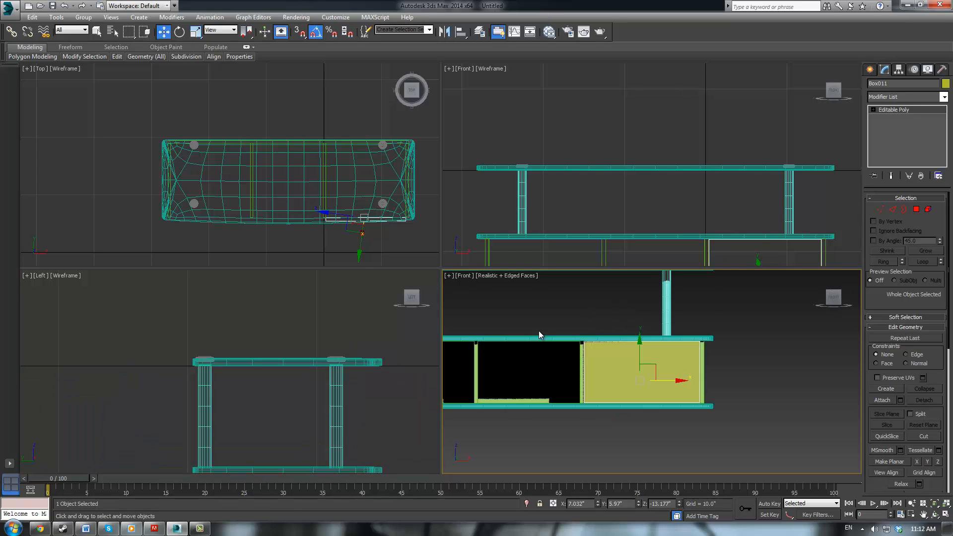
{"action": "key", "text": "l"}
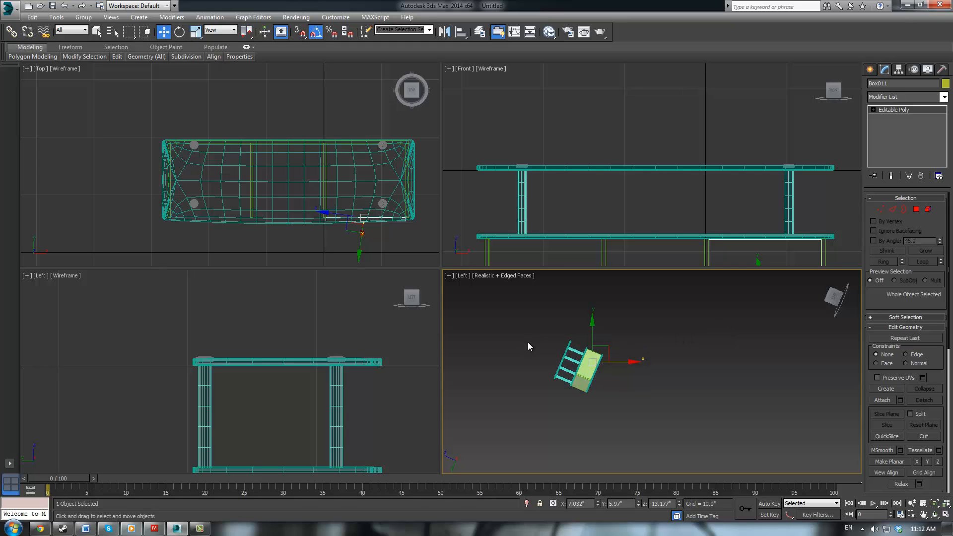
{"action": "key", "text": "t"}
{"action": "key", "text": "f"}
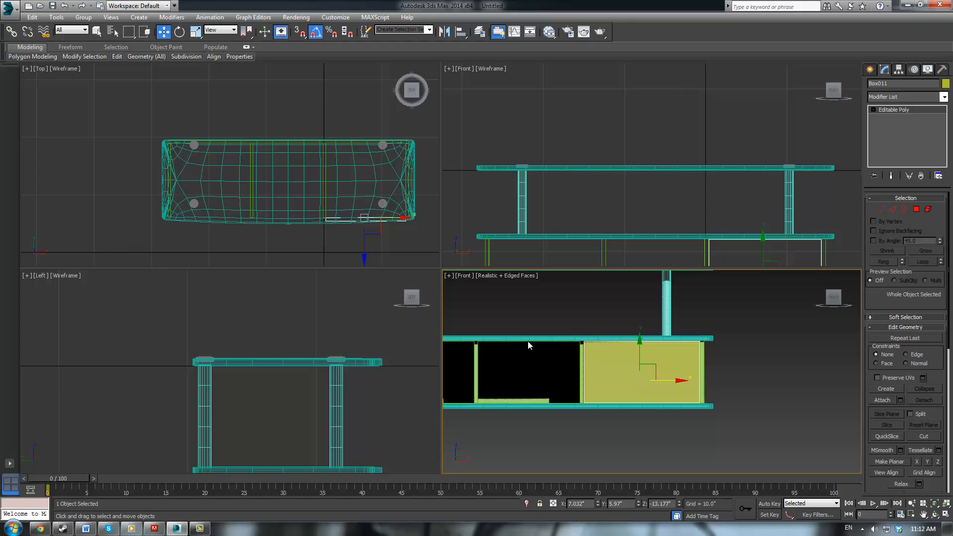
{"action": "key", "text": "l"}
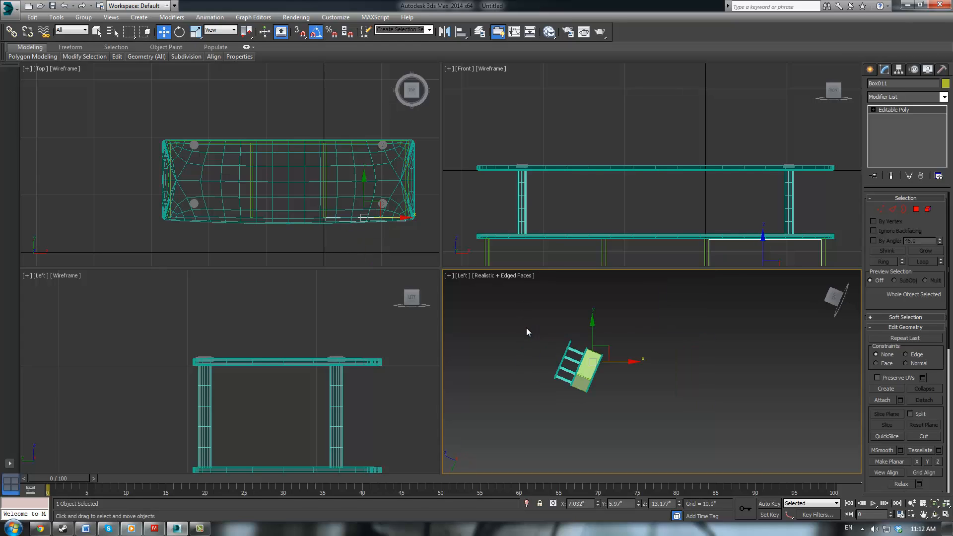
{"action": "key", "text": "p"}
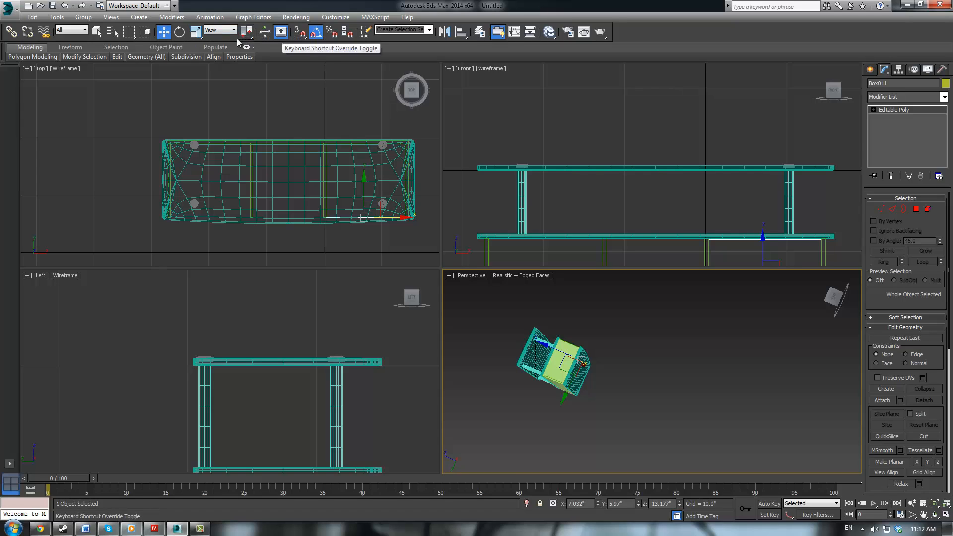
Step: In the maximized wireframe Left view, move the front panel about 0.7" inward along X to just behind the dividers' front edges
{"action": "middle_click_drag", "start_coordinate": [300, 281], "coordinate": [291, 260]}
{"action": "scroll", "coordinate": [291, 259], "scroll_direction": "down", "scroll_amount": 2}
{"action": "middle_click_drag", "start_coordinate": [287, 342], "coordinate": [237, 300]}
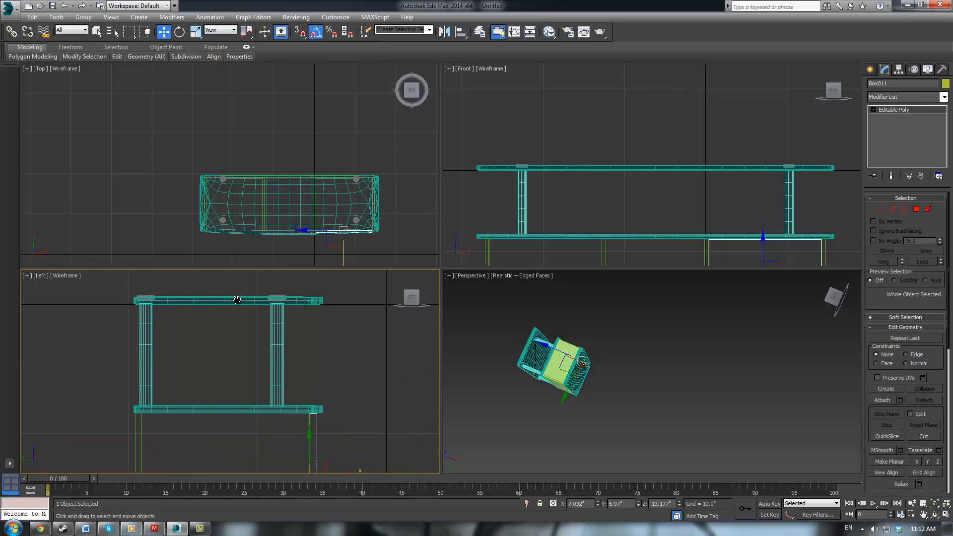
{"action": "scroll", "coordinate": [238, 300], "scroll_direction": "down", "scroll_amount": 2}
{"action": "key", "text": "alt+w"}
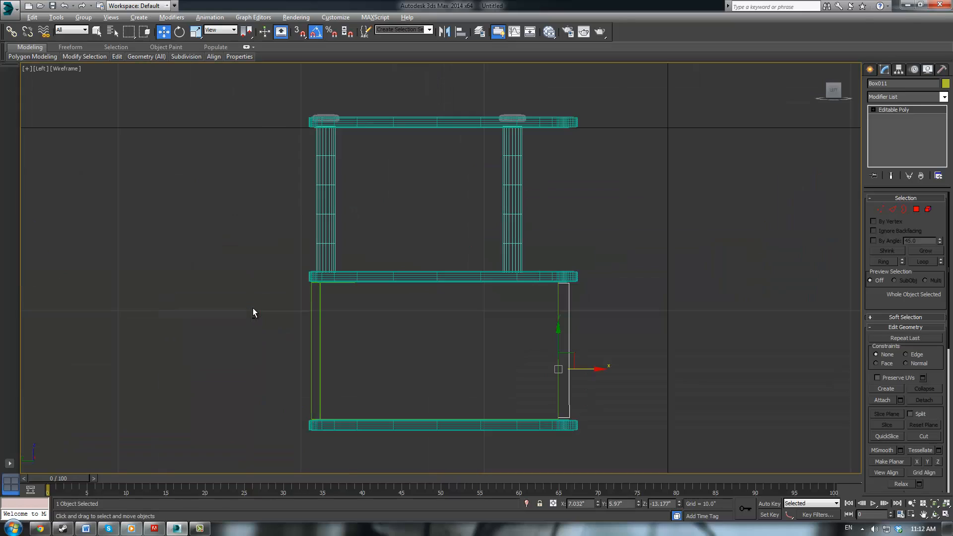
{"action": "scroll", "coordinate": [459, 318], "scroll_direction": "up", "scroll_amount": 2}
{"action": "middle_click_drag", "start_coordinate": [599, 367], "coordinate": [481, 338]}
{"action": "scroll", "coordinate": [481, 338], "scroll_direction": "up", "scroll_amount": 2}
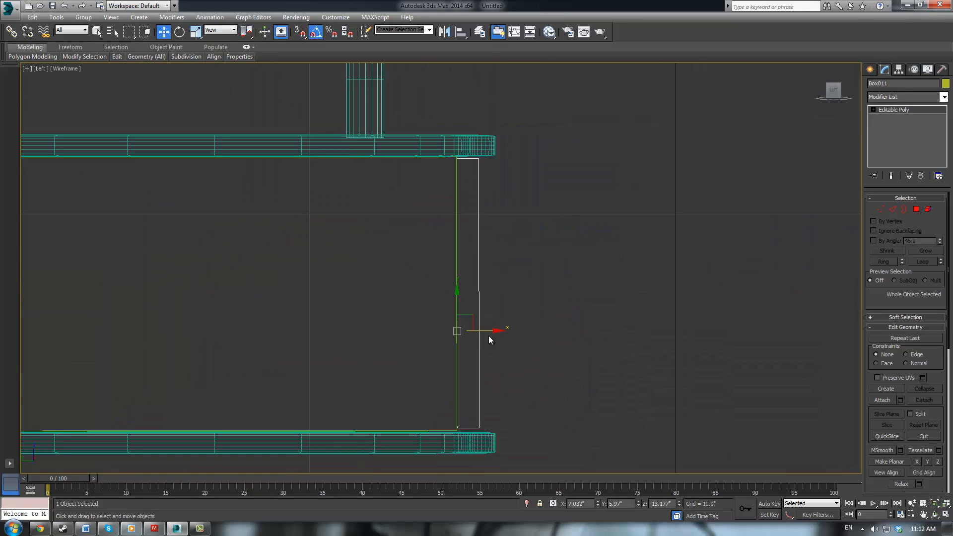
{"action": "left_click_drag", "start_coordinate": [493, 334], "coordinate": [463, 351]}
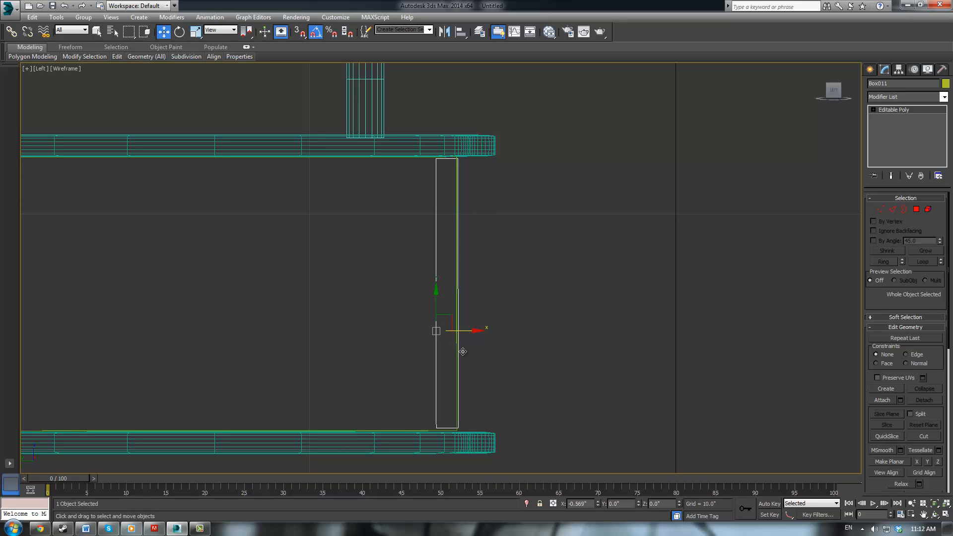
{"action": "left_click_drag", "start_coordinate": [463, 352], "coordinate": [458, 352]}
Step: Maximize the Perspective viewport, orbit around the shelf unit and clear the selection
{"action": "key", "text": "alt+w"}
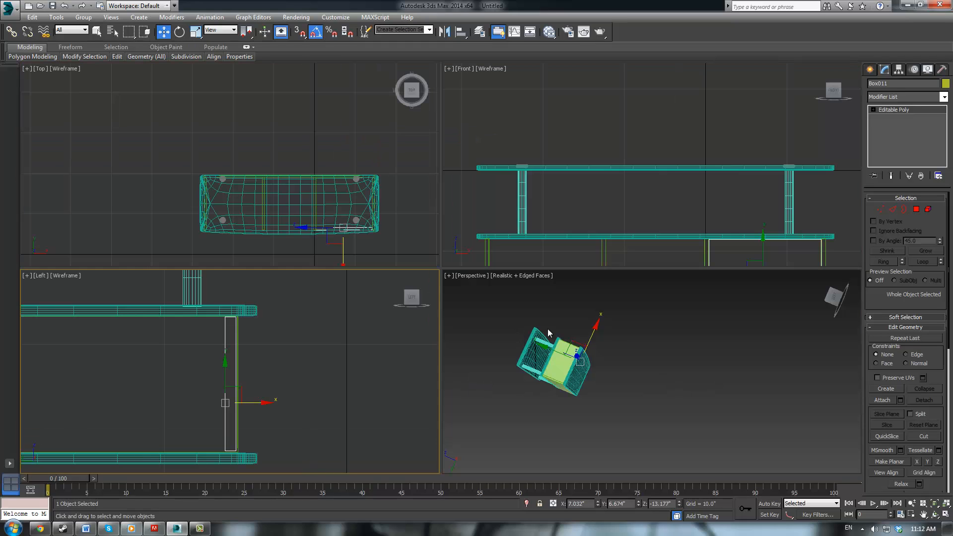
{"action": "middle_click", "coordinate": [649, 362]}
{"action": "key", "text": "alt+w"}
{"action": "middle_click_drag", "start_coordinate": [495, 322], "coordinate": [564, 290], "text": "alt"}
{"action": "left_click", "coordinate": [564, 290]}
Step: Try the Left and Top views in the shaded viewport, switching the keyboard shortcut override off and back on
{"action": "key", "text": "l"}
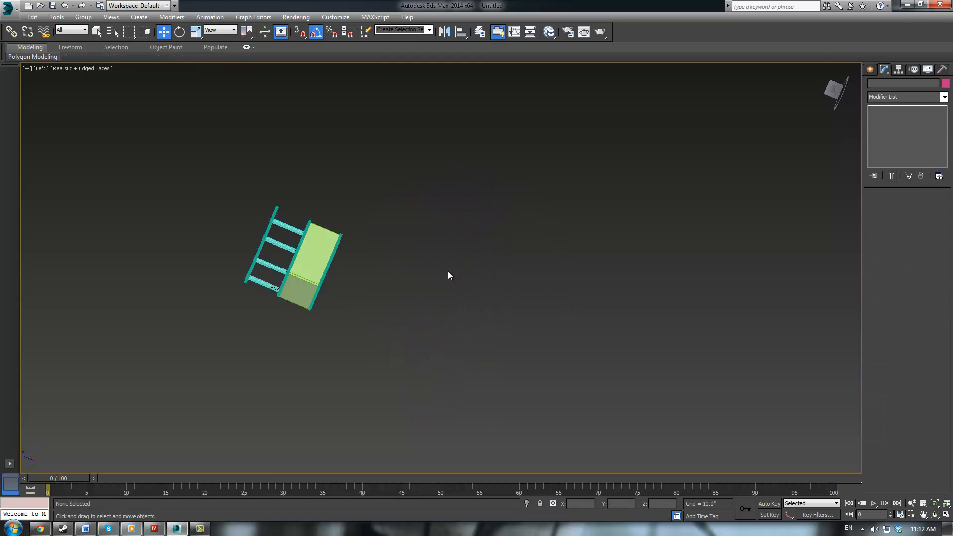
{"action": "scroll", "coordinate": [427, 252], "scroll_direction": "up", "scroll_amount": 5}
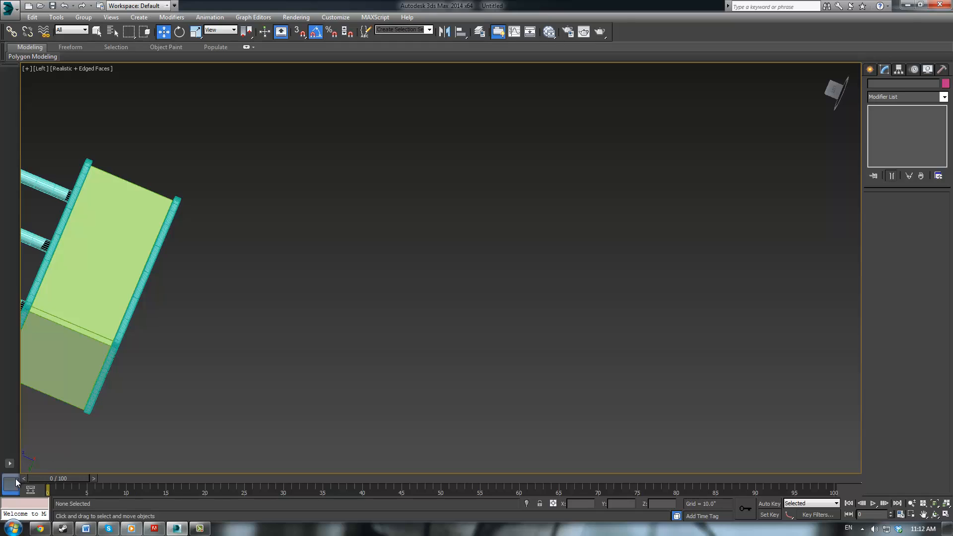
{"action": "middle_click_drag", "start_coordinate": [344, 291], "coordinate": [470, 284]}
{"action": "middle_click_drag", "start_coordinate": [417, 257], "coordinate": [636, 274]}
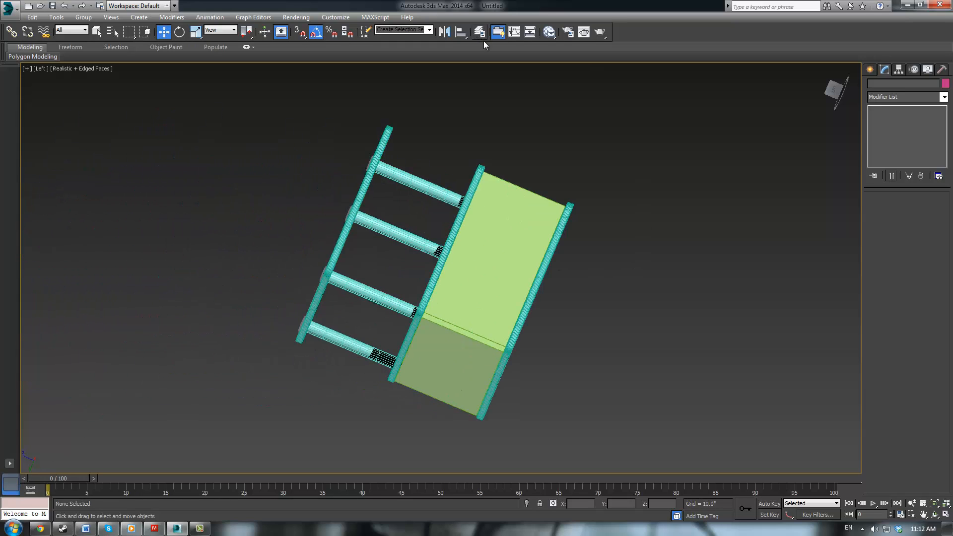
{"action": "left_click", "coordinate": [277, 35]}
{"action": "middle_click_drag", "start_coordinate": [464, 213], "coordinate": [484, 242]}
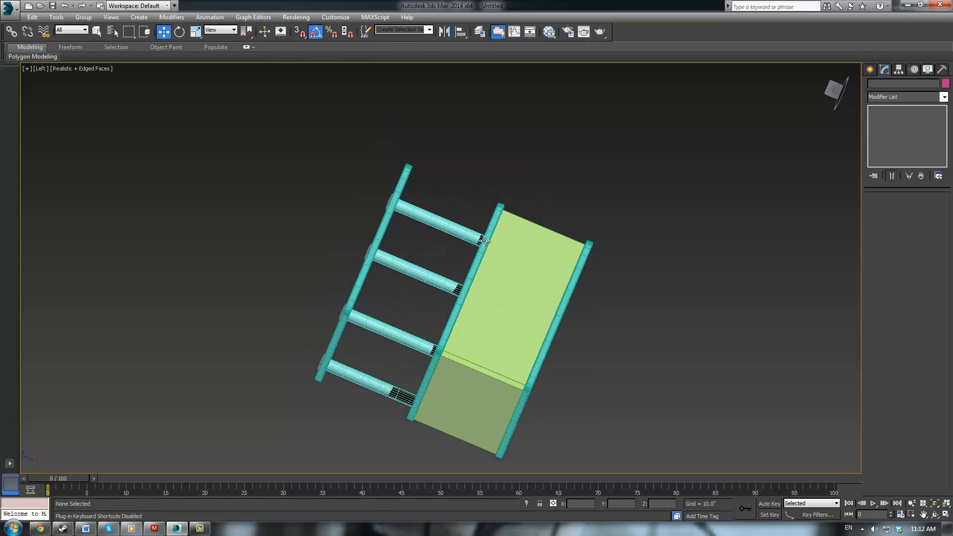
{"action": "left_click", "coordinate": [281, 33]}
{"action": "key", "text": "t"}
{"action": "middle_click_drag", "start_coordinate": [489, 260], "coordinate": [483, 219]}
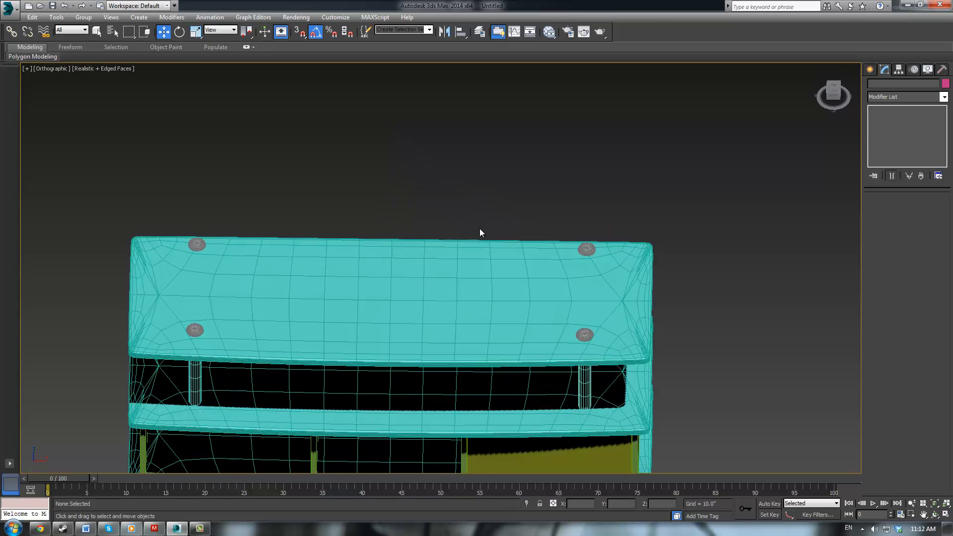
Step: Return to Perspective, zoom to the front panel of the right compartment and select its front polygon
{"action": "key", "text": "p"}
{"action": "scroll", "coordinate": [424, 199], "scroll_direction": "down", "scroll_amount": 3}
{"action": "middle_click_drag", "start_coordinate": [447, 263], "coordinate": [534, 375]}
{"action": "scroll", "coordinate": [533, 376], "scroll_direction": "up", "scroll_amount": 4}
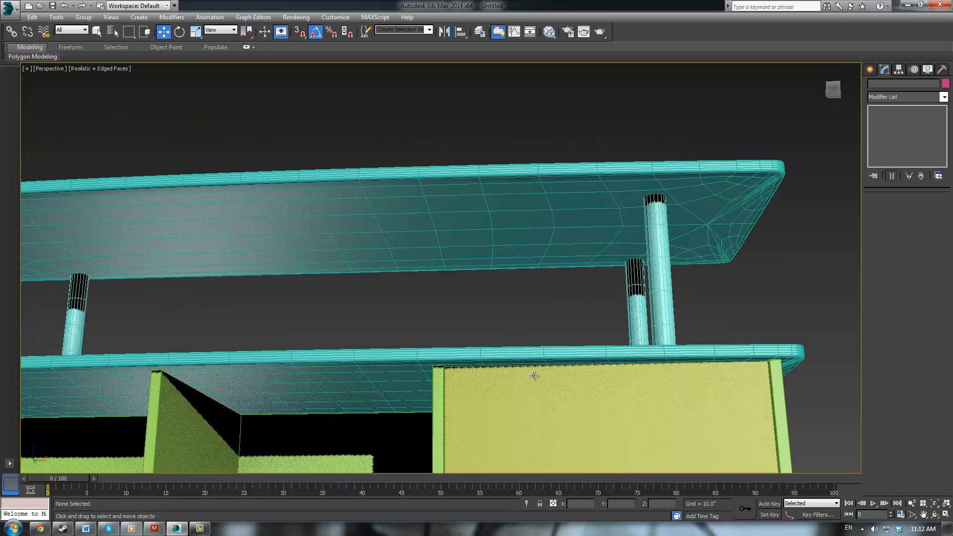
{"action": "left_click", "coordinate": [534, 375]}
{"action": "key", "text": "z"}
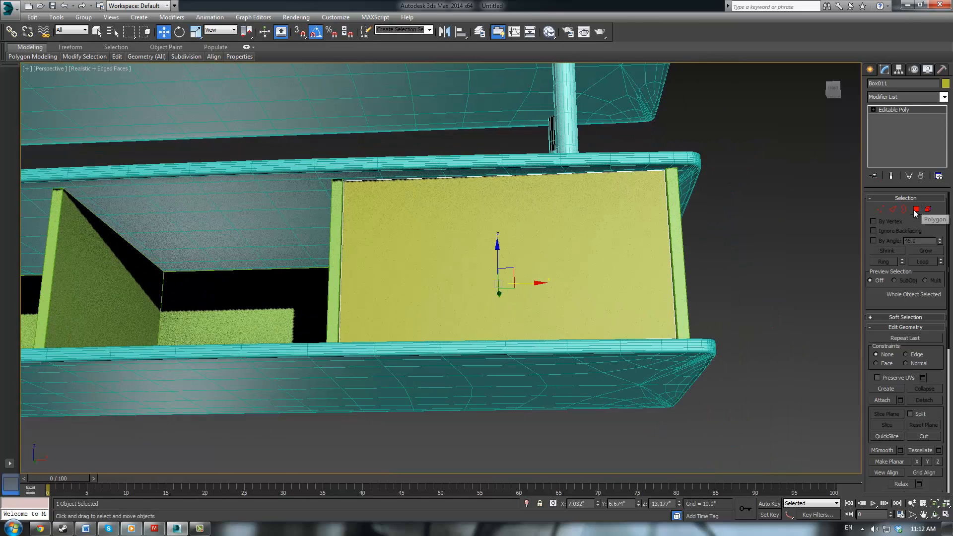
{"action": "left_click", "coordinate": [917, 209]}
{"action": "middle_click_drag", "start_coordinate": [634, 217], "coordinate": [559, 201]}
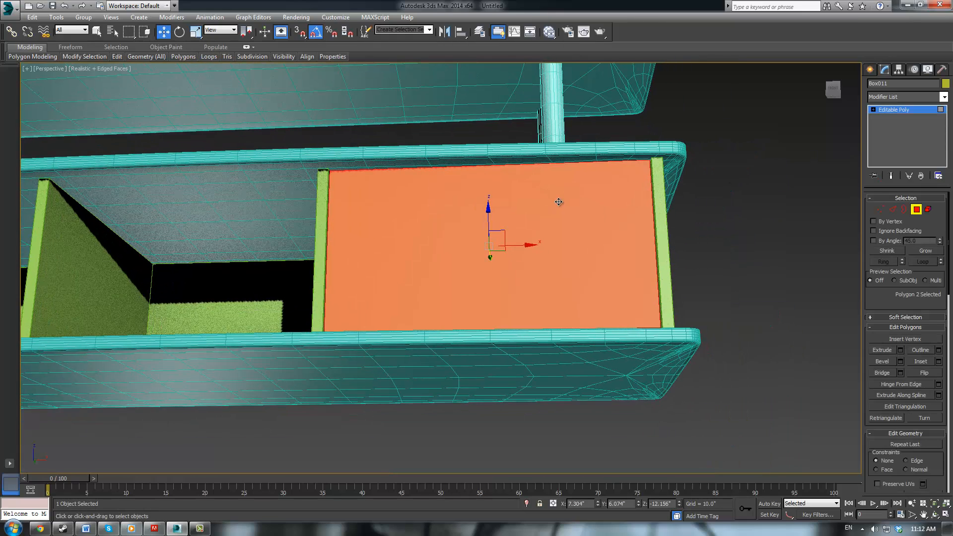
{"action": "scroll", "coordinate": [552, 204], "scroll_direction": "up", "scroll_amount": 3}
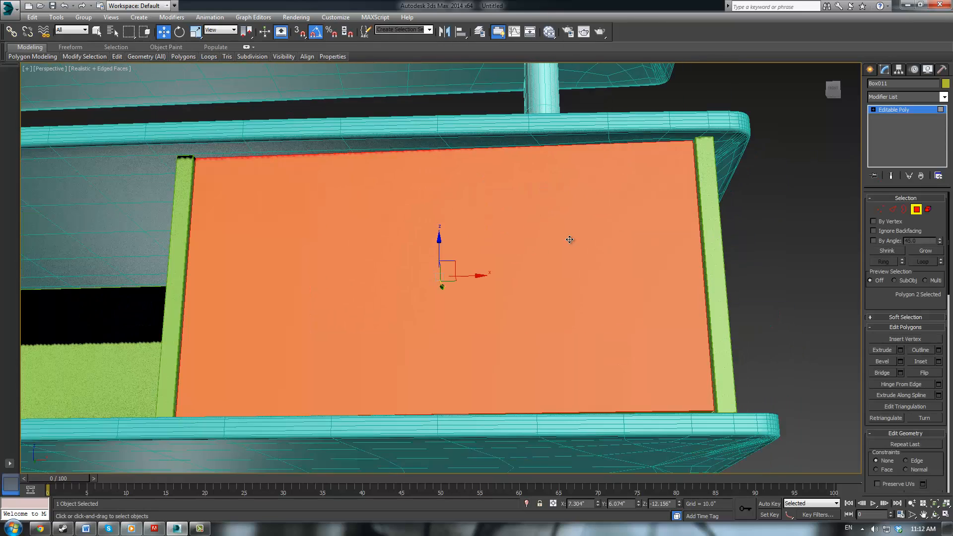
Step: Inset the front panel's front polygon by 0.5"
{"action": "left_click", "coordinate": [939, 362]}
{"action": "left_click_drag", "start_coordinate": [446, 287], "coordinate": [446, 290]}
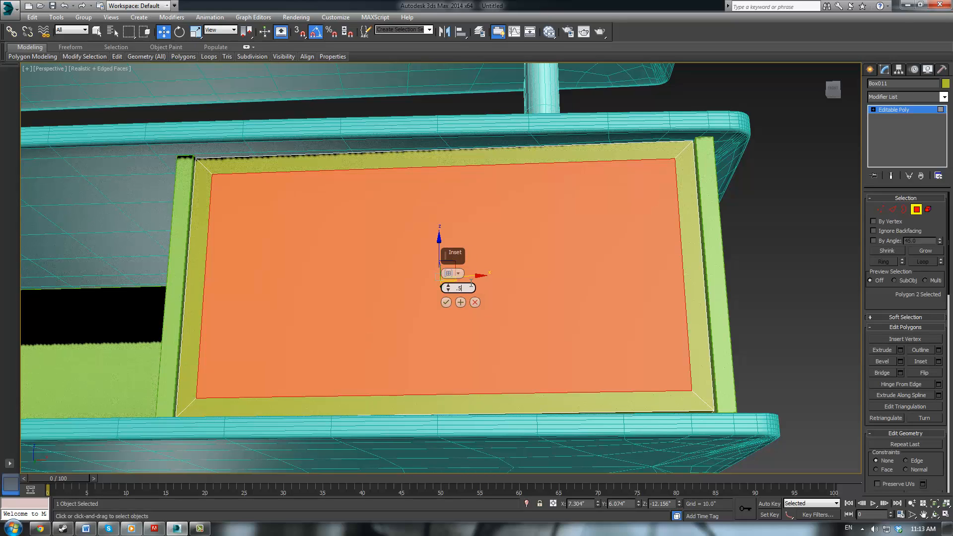
{"action": "key", "text": "Return"}
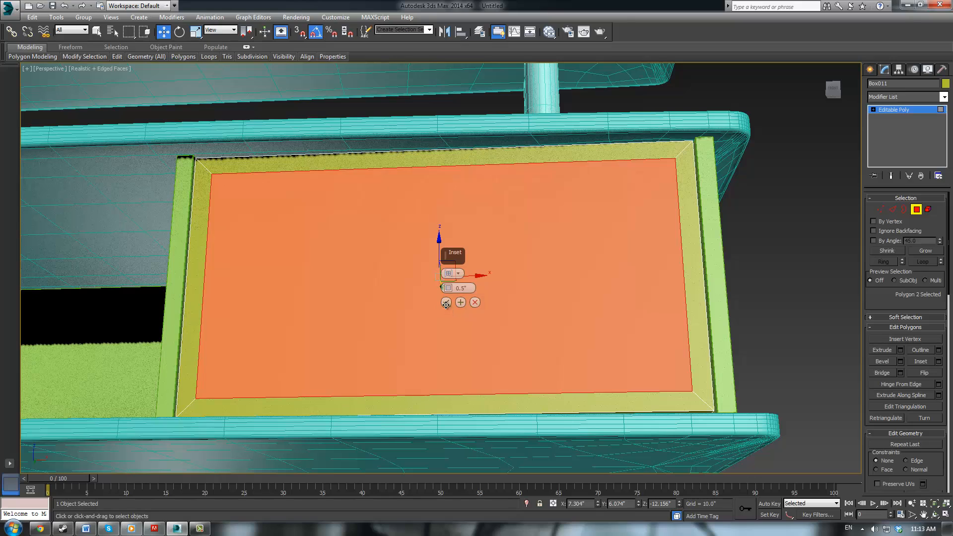
{"action": "left_click", "coordinate": [446, 302]}
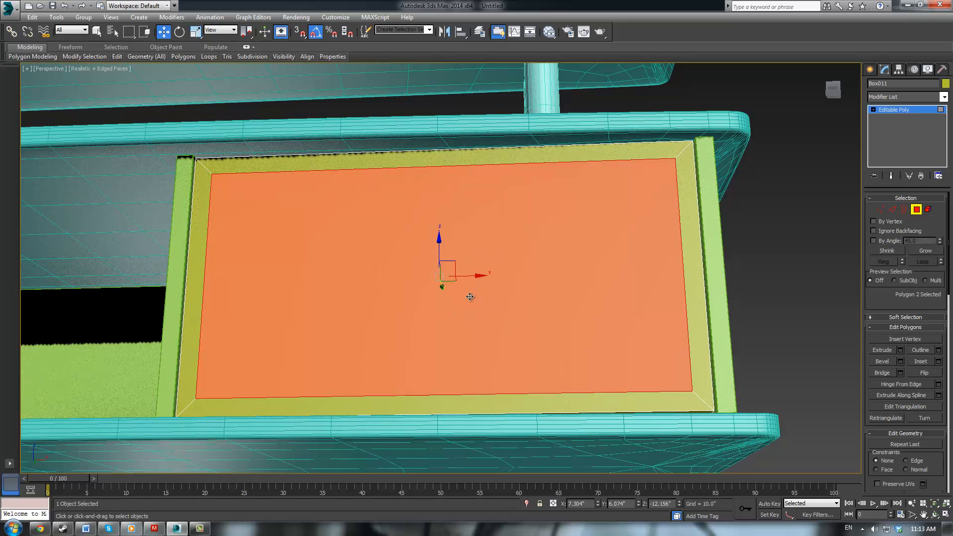
Step: Try to bevel the front panel's inset polygon with a height of 0.2" and an outline of 0.05"
{"action": "left_click", "coordinate": [900, 362]}
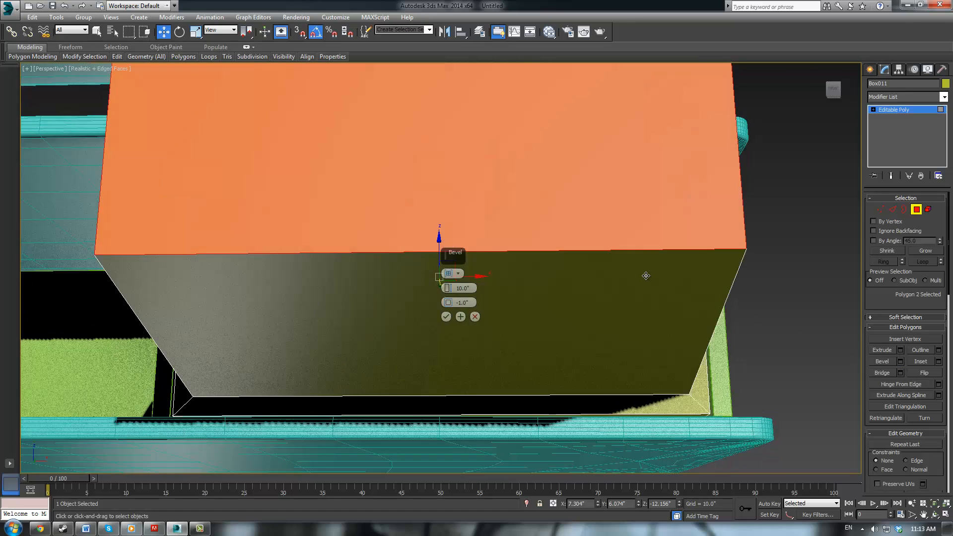
{"action": "middle_click_drag", "start_coordinate": [646, 272], "coordinate": [654, 309], "text": "alt"}
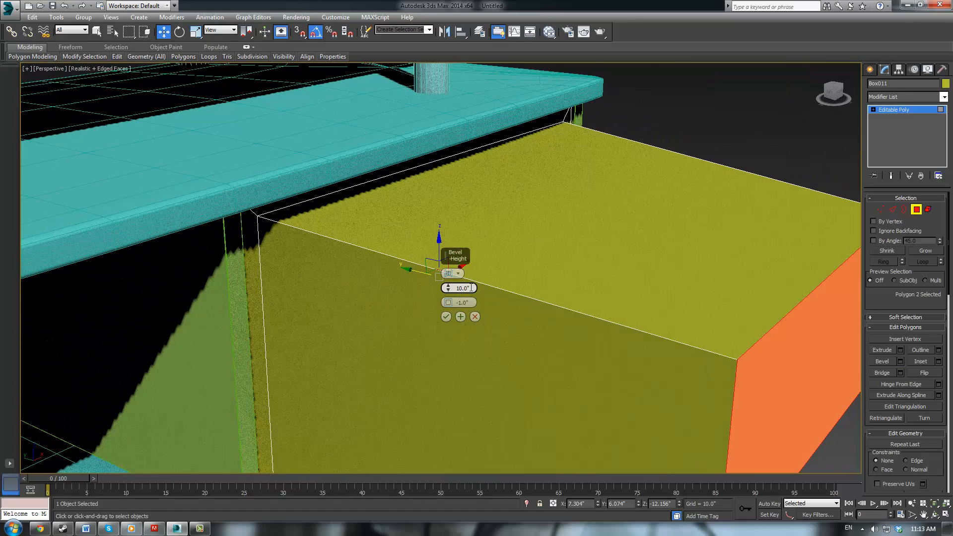
{"action": "left_click_drag", "start_coordinate": [471, 288], "coordinate": [447, 289]}
{"action": "type", "text": "-0.2"}
{"action": "key", "text": "Return"}
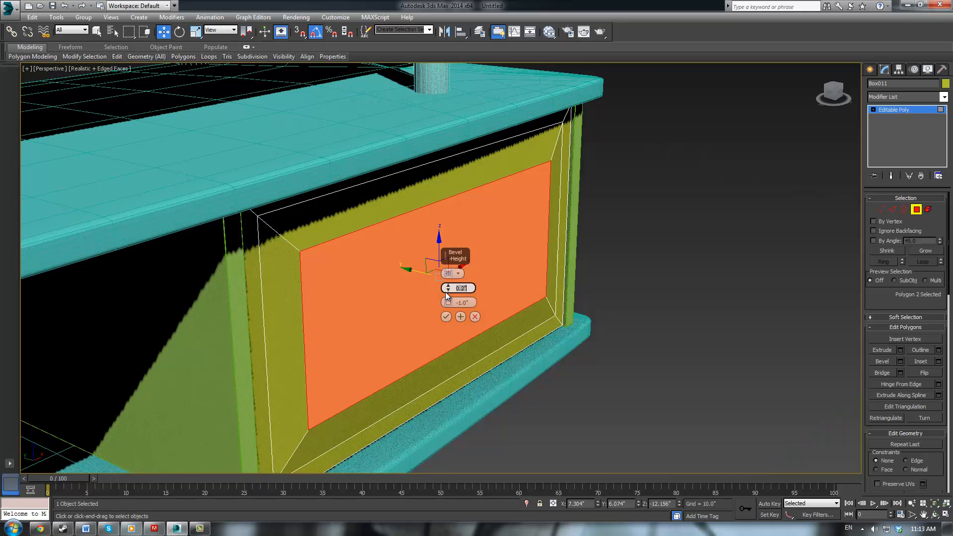
{"action": "left_click", "coordinate": [463, 303]}
{"action": "left_click_drag", "start_coordinate": [470, 303], "coordinate": [451, 309]}
{"action": "type", "text": "."}
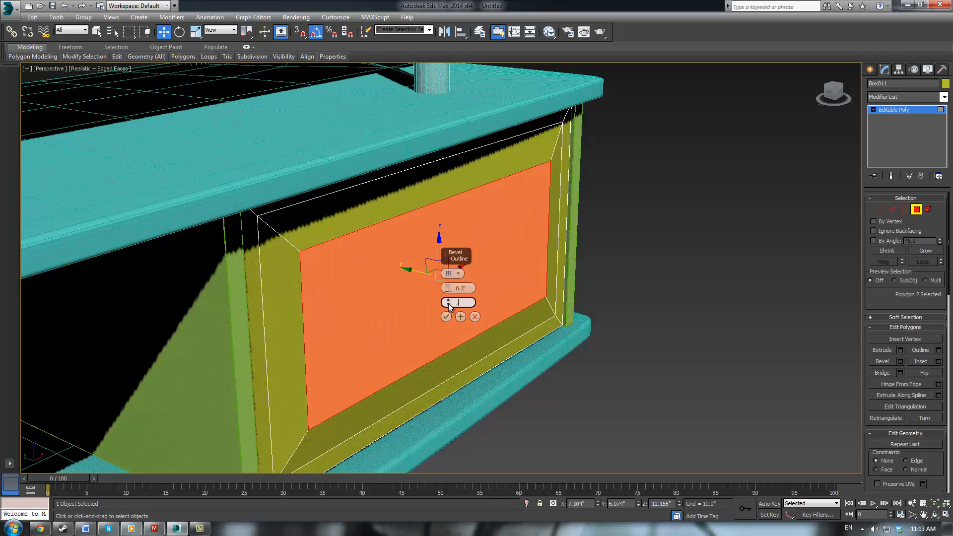
{"action": "type", "text": "05"}
{"action": "key", "text": "Return"}
Step: Try the inset polygon's bevel inward with a height of -0.2"
{"action": "middle_click_drag", "start_coordinate": [359, 264], "coordinate": [396, 257], "text": "alt"}
{"action": "left_click", "coordinate": [458, 289]}
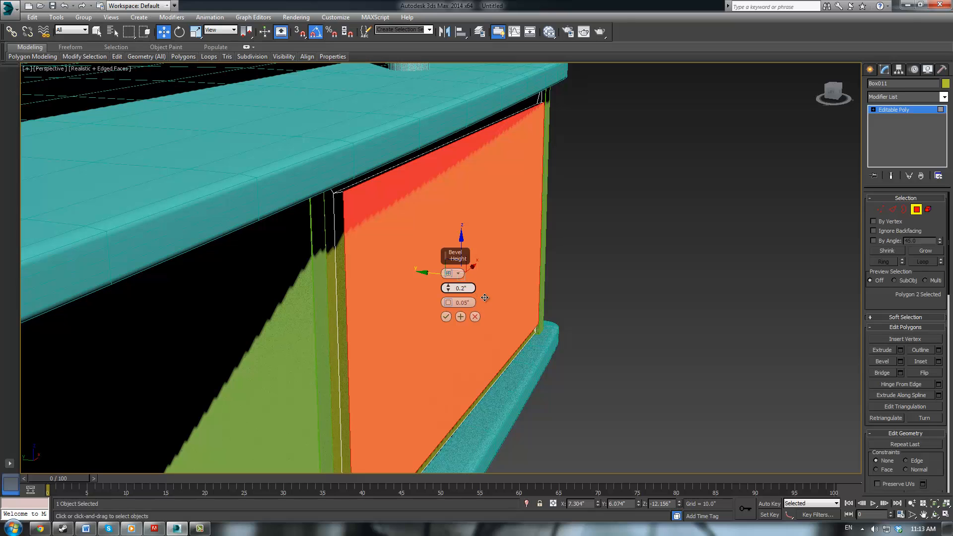
{"action": "type", "text": "-"}
{"action": "key", "text": "Return"}
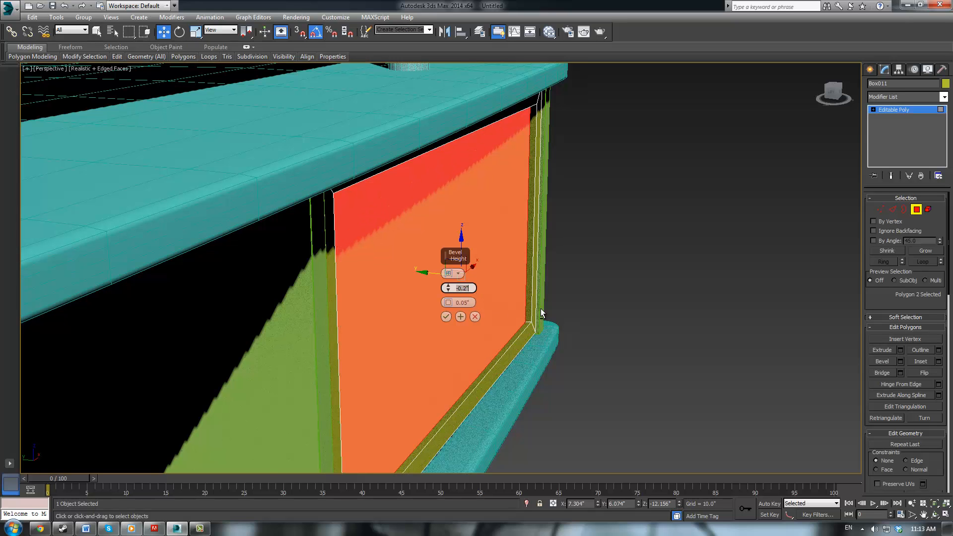
{"action": "middle_click_drag", "start_coordinate": [541, 309], "coordinate": [477, 278], "text": "alt"}
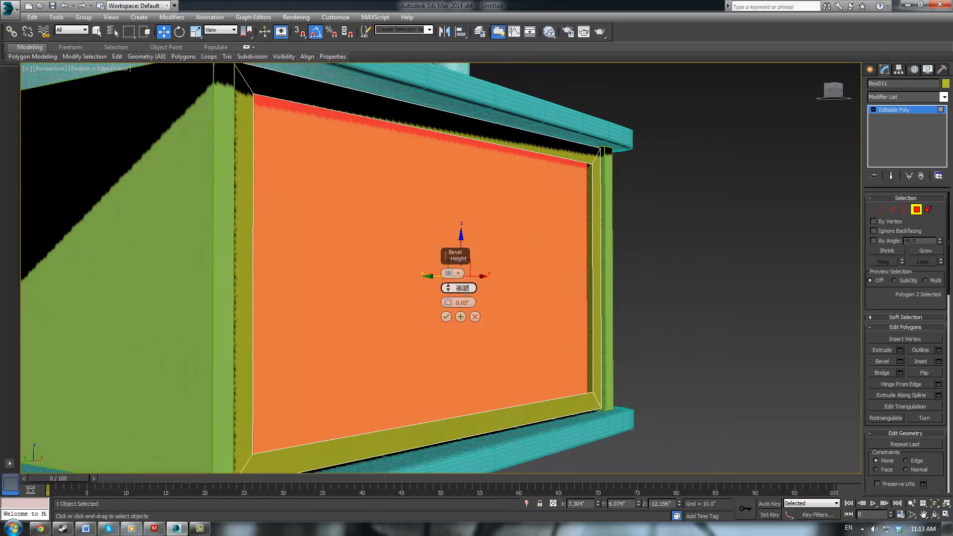
Step: Try a bevel height of -2.11" and cancel the bevel
{"action": "key", "text": "Delete"}
{"action": "key", "text": "End"}
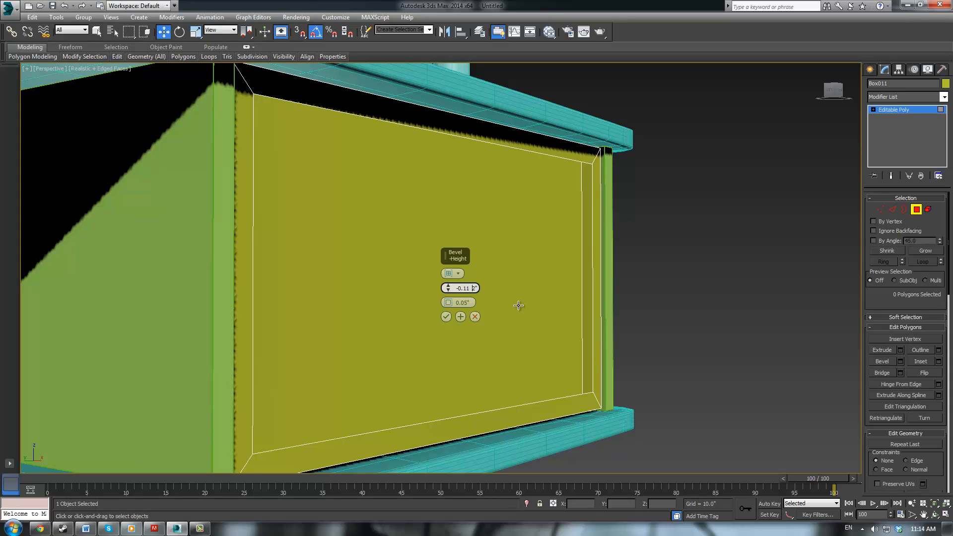
{"action": "right_click", "coordinate": [525, 294]}
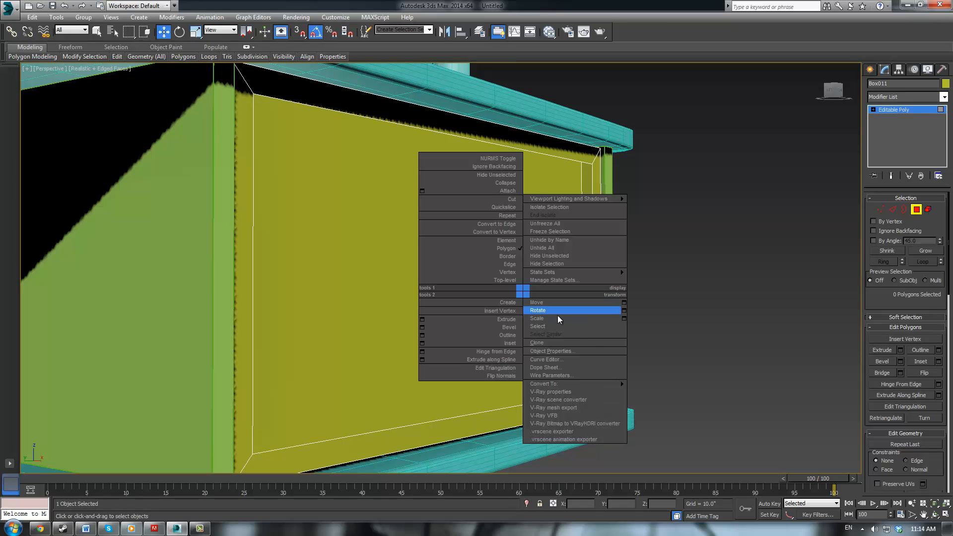
{"action": "left_click", "coordinate": [684, 322]}
{"action": "left_click", "coordinate": [527, 297]}
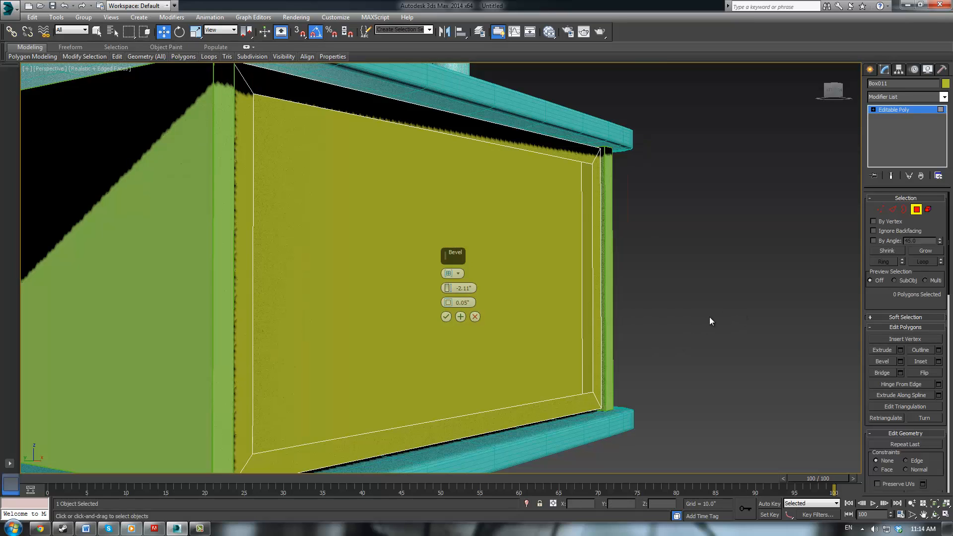
{"action": "scroll", "coordinate": [624, 326], "scroll_direction": "down", "scroll_amount": 2}
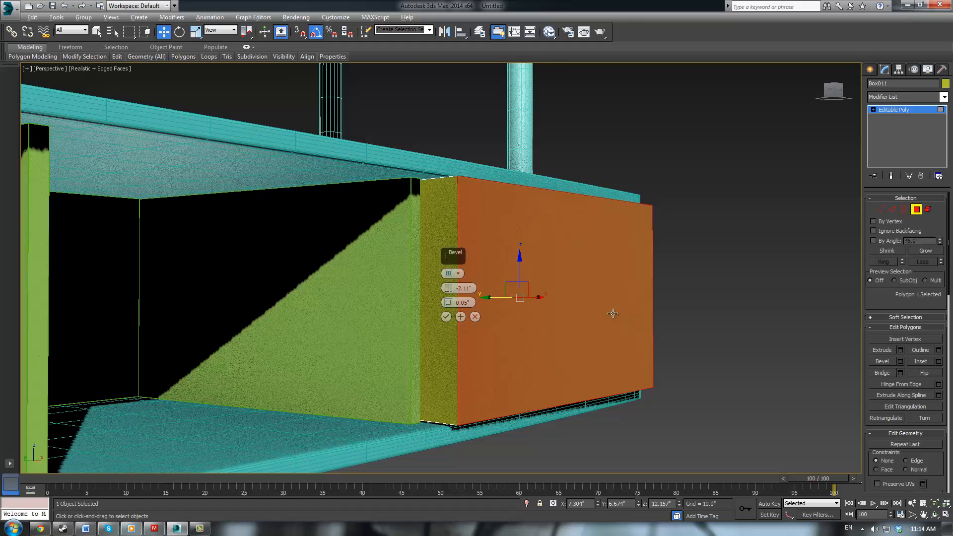
{"action": "middle_click_drag", "start_coordinate": [613, 313], "coordinate": [513, 322], "text": "alt"}
{"action": "left_click", "coordinate": [478, 317]}
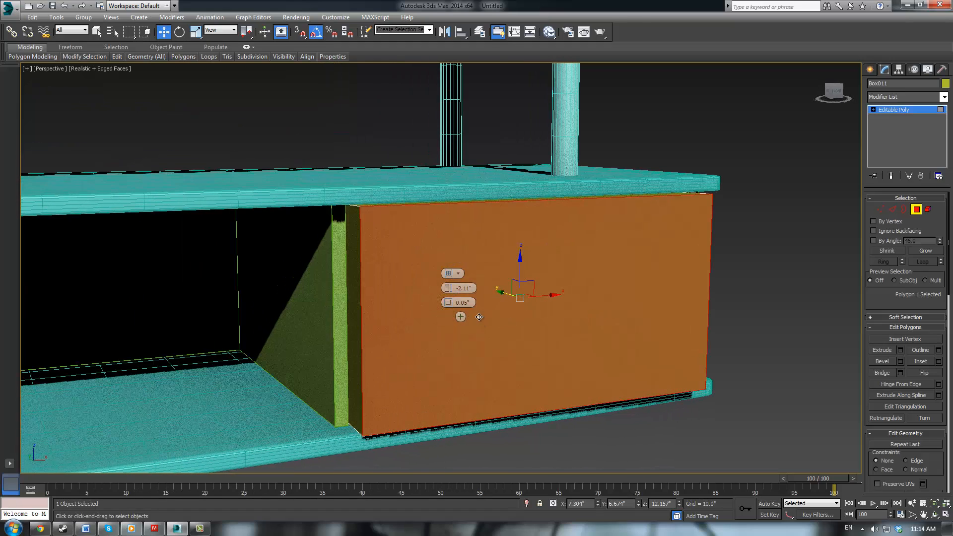
{"action": "middle_click_drag", "start_coordinate": [625, 315], "coordinate": [664, 313], "text": "alt"}
{"action": "scroll", "coordinate": [670, 287], "scroll_direction": "up", "scroll_amount": 3}
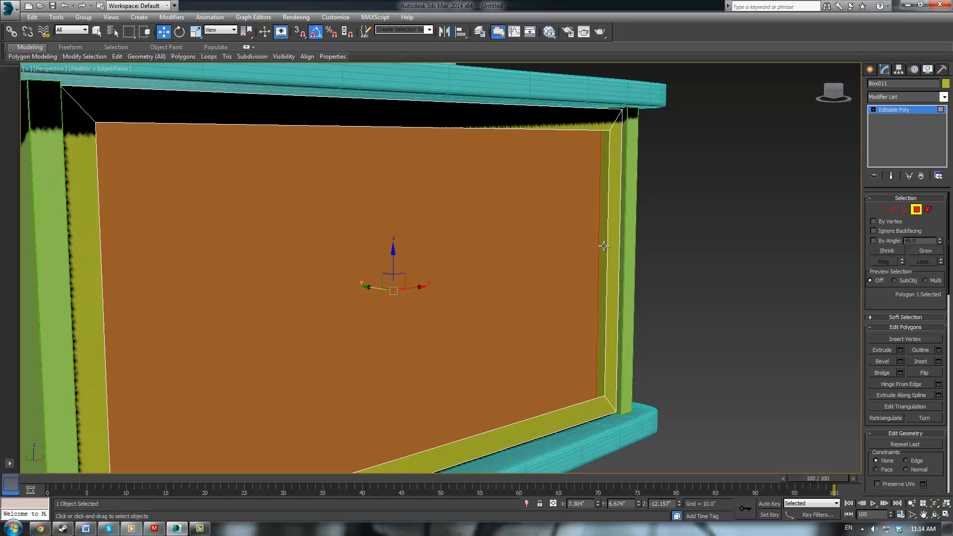
Step: Try moving the panel's selected back polygon along the Y axis in the four-viewport layout
{"action": "key", "text": "alt+w"}
{"action": "right_click", "coordinate": [234, 362]}
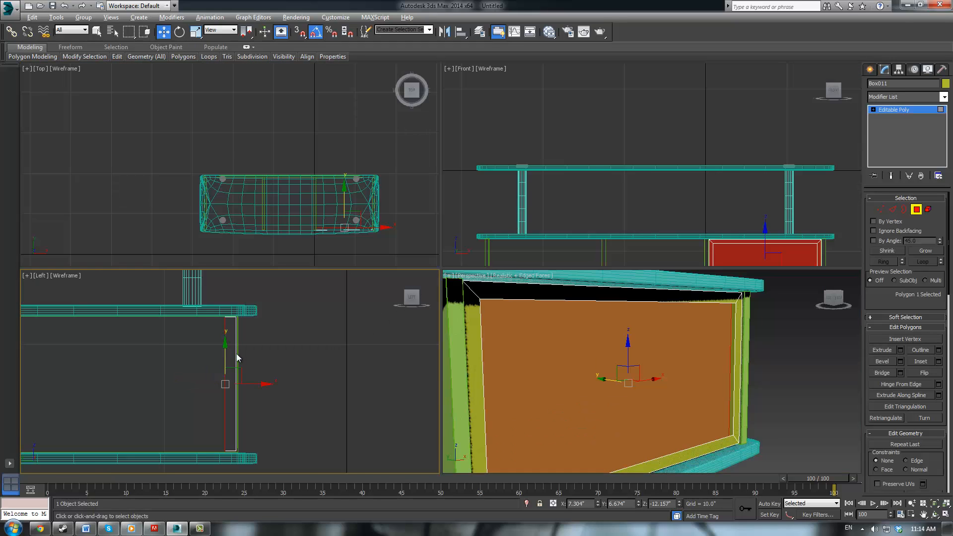
{"action": "key", "text": "alt+w"}
{"action": "key", "text": "alt+w"}
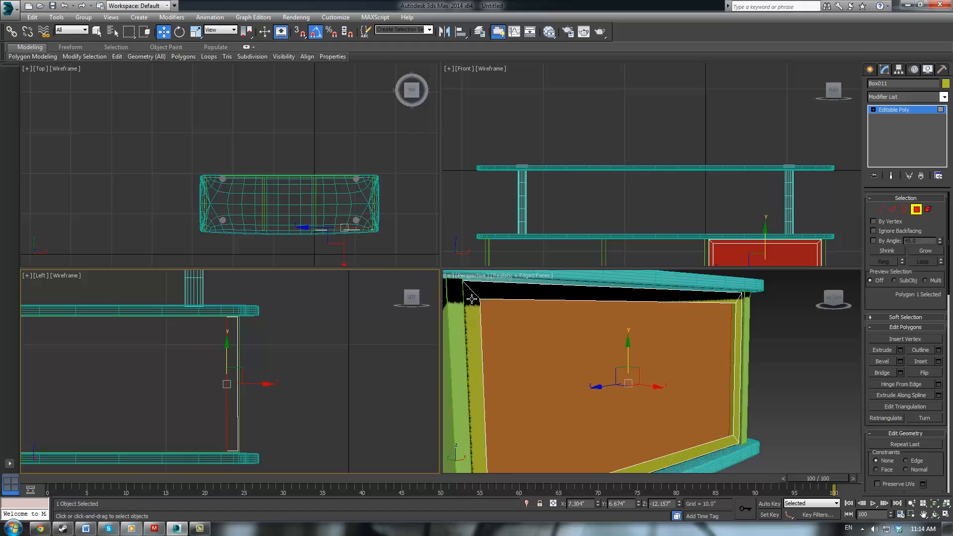
{"action": "left_click", "coordinate": [794, 367]}
{"action": "left_click", "coordinate": [656, 358]}
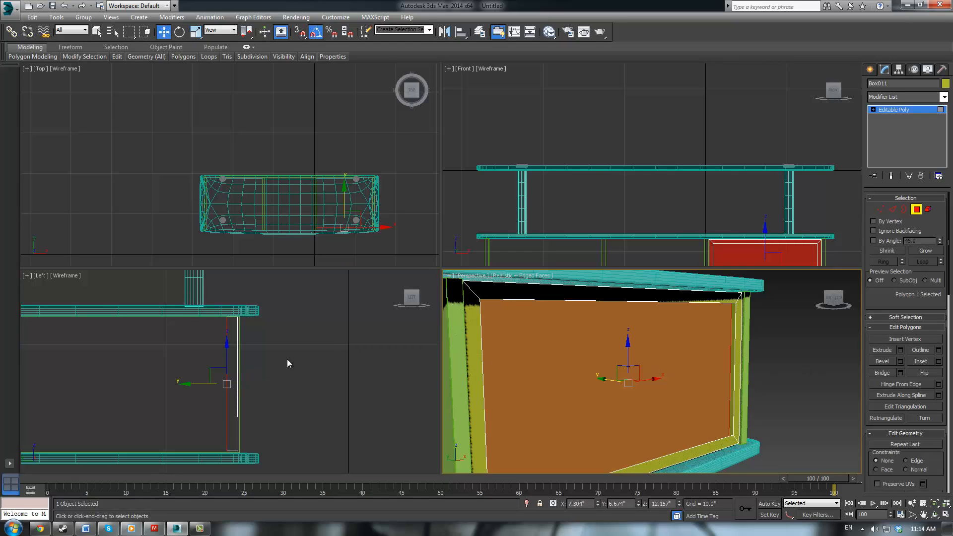
{"action": "left_click", "coordinate": [248, 380]}
{"action": "left_click", "coordinate": [564, 351]}
{"action": "mouse_move", "coordinate": [601, 376]}
{"action": "left_mouse_down"}
{"action": "mouse_move", "coordinate": [740, 404]}
{"action": "mouse_move", "coordinate": [491, 370]}
{"action": "mouse_move", "coordinate": [614, 385]}
{"action": "mouse_move", "coordinate": [600, 383]}
{"action": "left_mouse_up"}
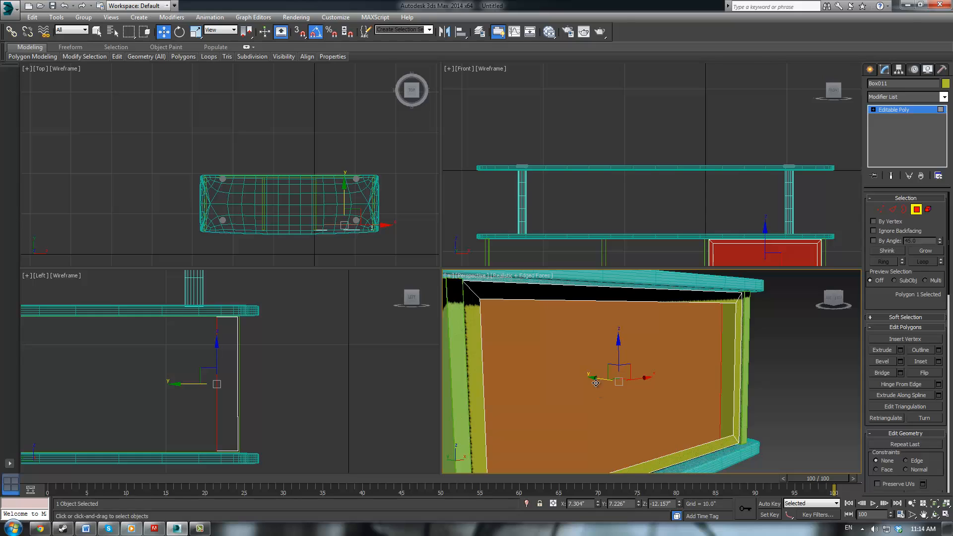
{"action": "left_click", "coordinate": [592, 372]}
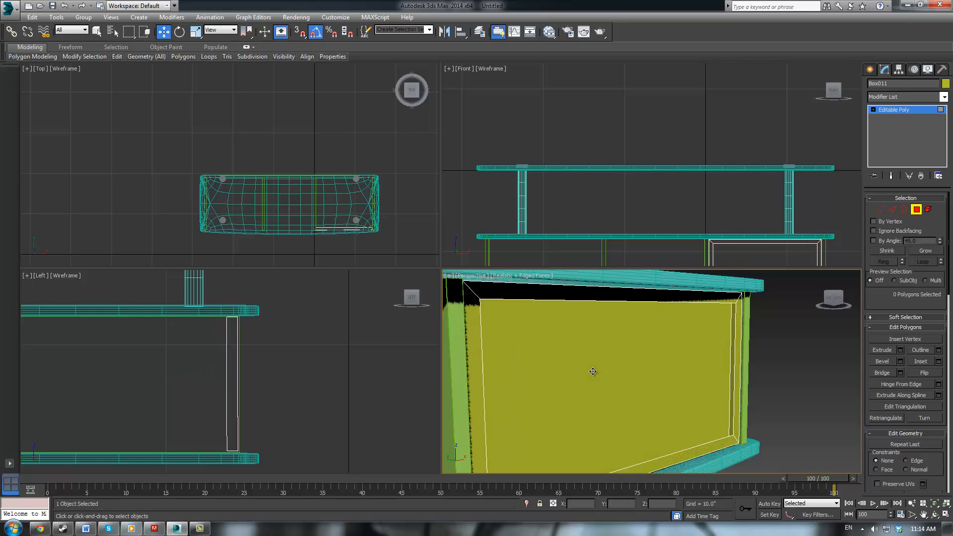
Step: Maximize the Perspective viewport and select the front panel's inset front polygon
{"action": "left_click", "coordinate": [593, 371]}
{"action": "left_click", "coordinate": [594, 371]}
{"action": "left_click", "coordinate": [593, 371]}
{"action": "left_click", "coordinate": [594, 372]}
{"action": "key", "text": "alt+w"}
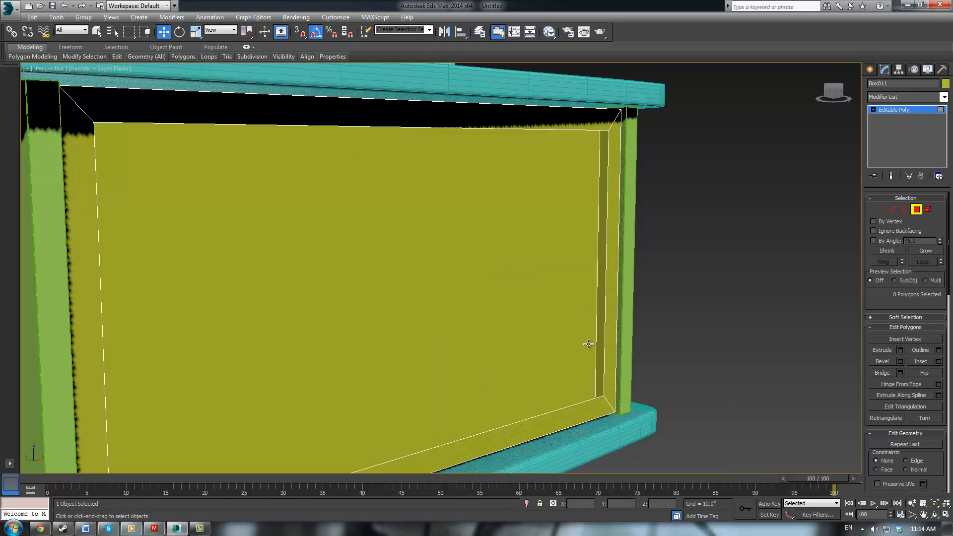
{"action": "left_click", "coordinate": [582, 335]}
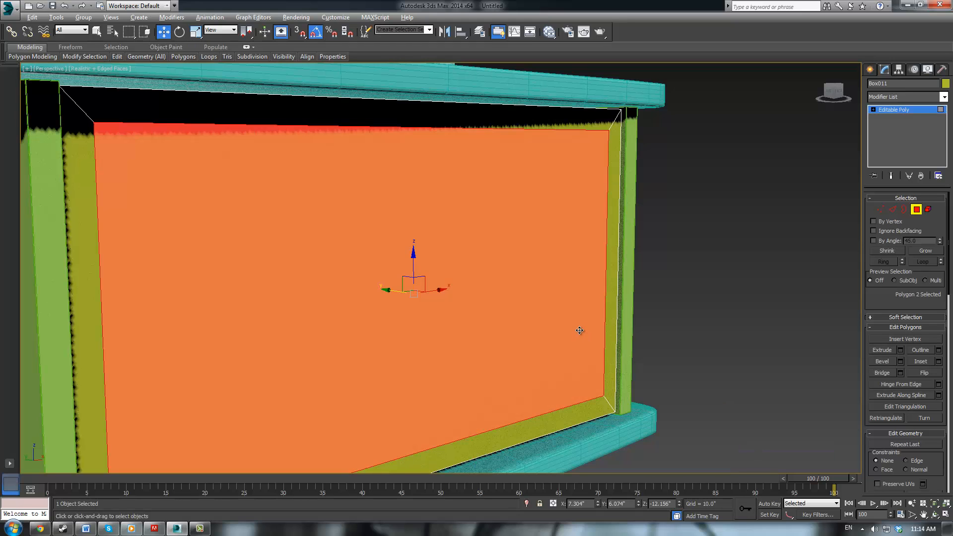
{"action": "middle_click_drag", "start_coordinate": [580, 330], "coordinate": [592, 328], "text": "alt"}
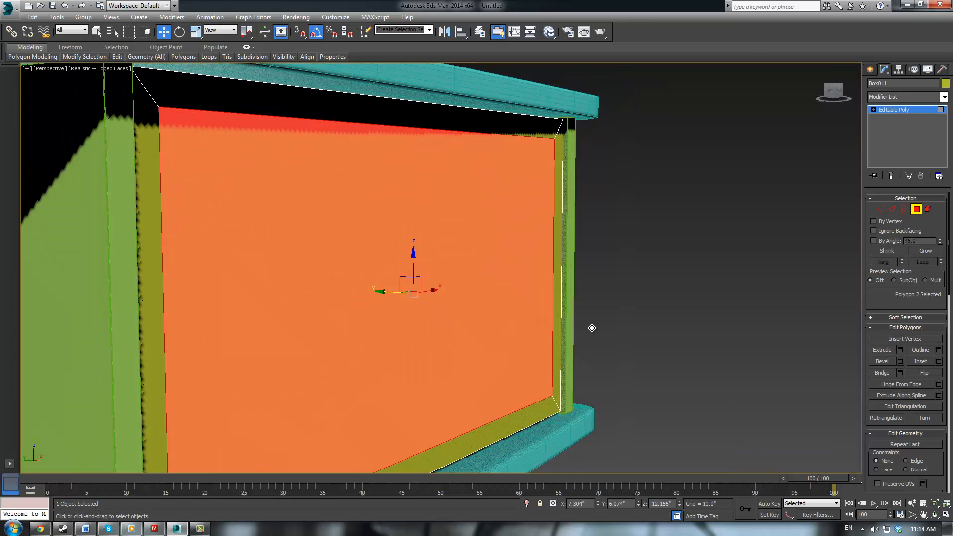
Step: Start a bevel on the inset front polygon with a height of -0.1"
{"action": "left_click", "coordinate": [901, 362]}
{"action": "left_click", "coordinate": [448, 291]}
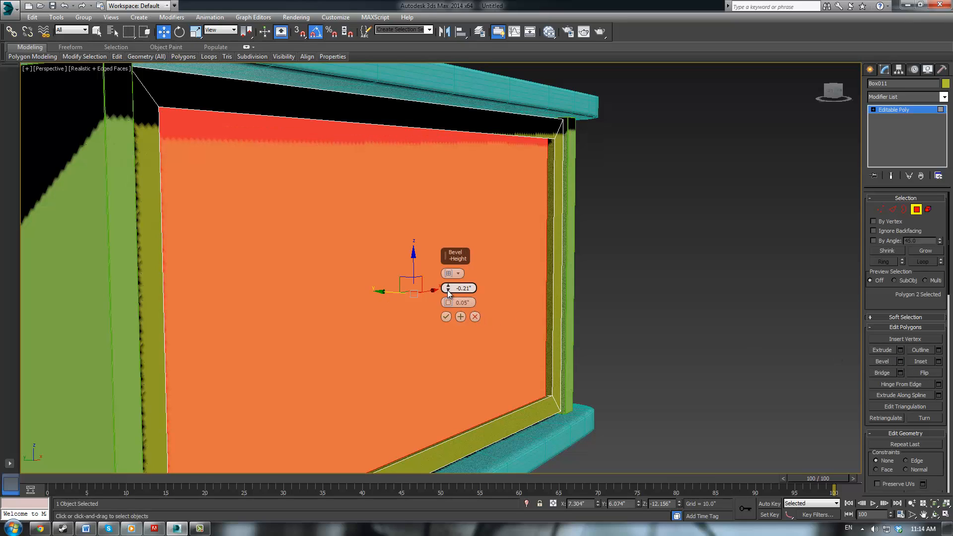
{"action": "left_click", "coordinate": [448, 290]}
{"action": "left_click", "coordinate": [448, 290]}
{"action": "left_click", "coordinate": [448, 286]}
{"action": "left_click", "coordinate": [448, 286]}
{"action": "left_click", "coordinate": [448, 286]}
{"action": "left_click", "coordinate": [448, 286]}
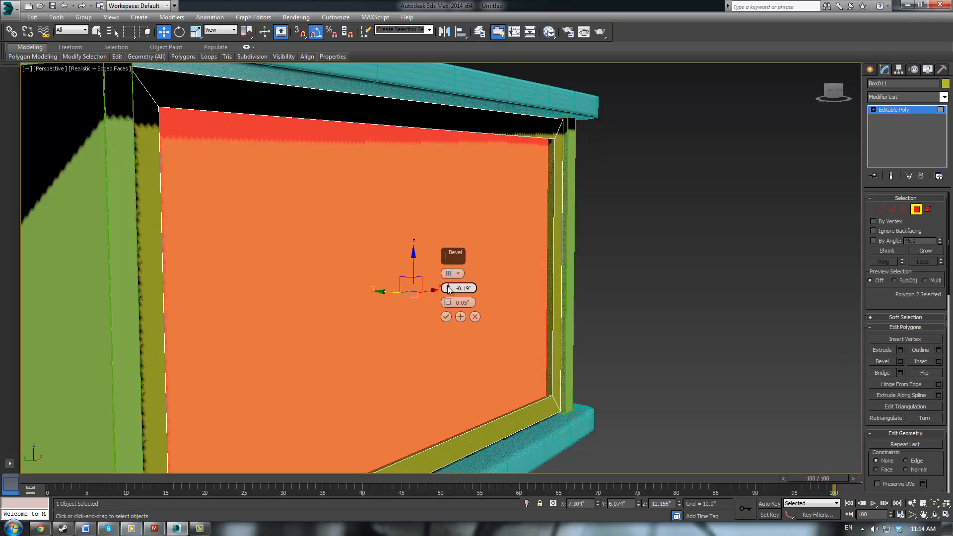
{"action": "left_click", "coordinate": [448, 286]}
{"action": "left_click", "coordinate": [448, 286]}
{"action": "left_click", "coordinate": [448, 286]}
{"action": "left_click", "coordinate": [448, 286]}
{"action": "left_click", "coordinate": [448, 286]}
{"action": "left_click", "coordinate": [447, 287]}
{"action": "left_click", "coordinate": [448, 286]}
{"action": "left_click", "coordinate": [448, 287]}
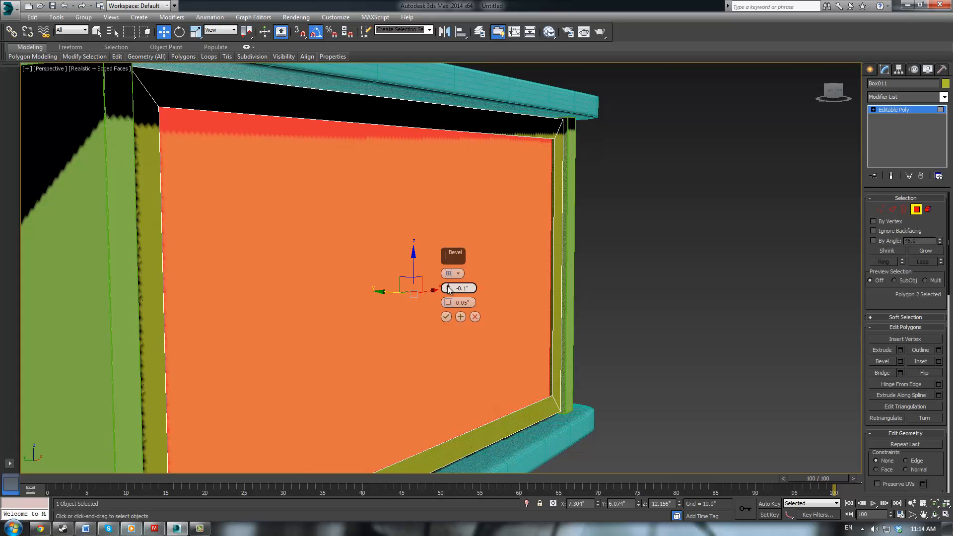
Step: Set the bevel outline to -0.05" and apply the bevel
{"action": "scroll", "coordinate": [586, 304], "scroll_direction": "up", "scroll_amount": 2}
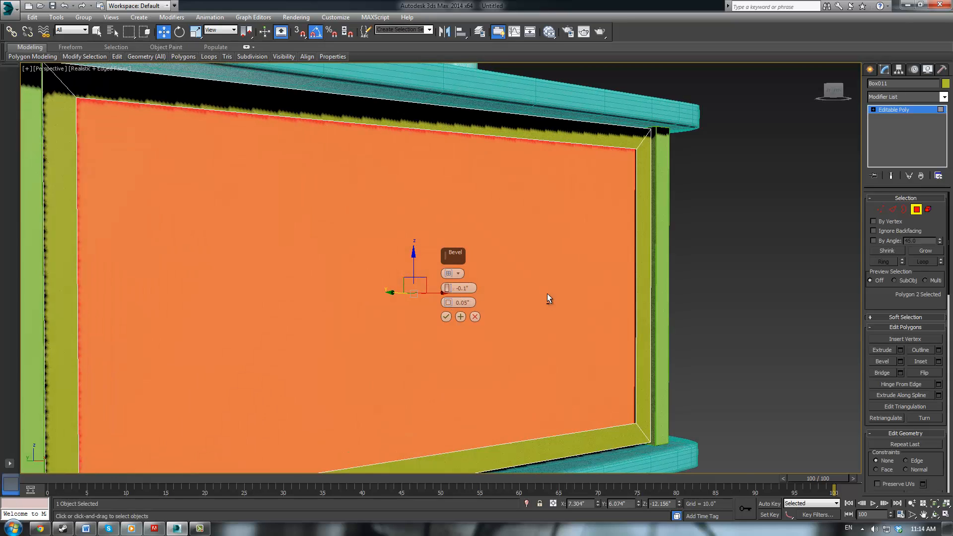
{"action": "scroll", "coordinate": [548, 294], "scroll_direction": "up", "scroll_amount": 1}
{"action": "left_click_drag", "start_coordinate": [448, 302], "coordinate": [467, 302]}
{"action": "double_click", "coordinate": [471, 302]}
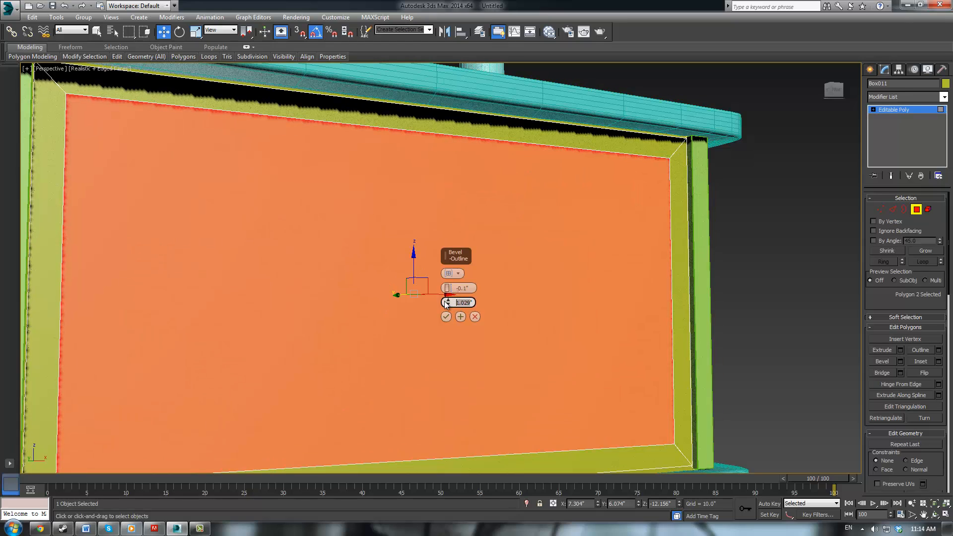
{"action": "type", "text": "-.5"}
{"action": "key", "text": "Return"}
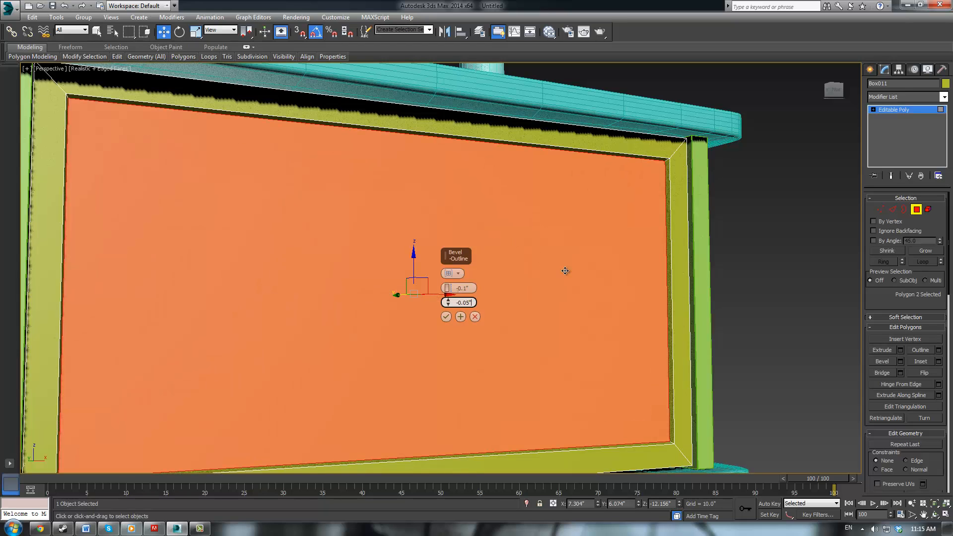
{"action": "middle_click_drag", "start_coordinate": [564, 270], "coordinate": [500, 306], "text": "alt"}
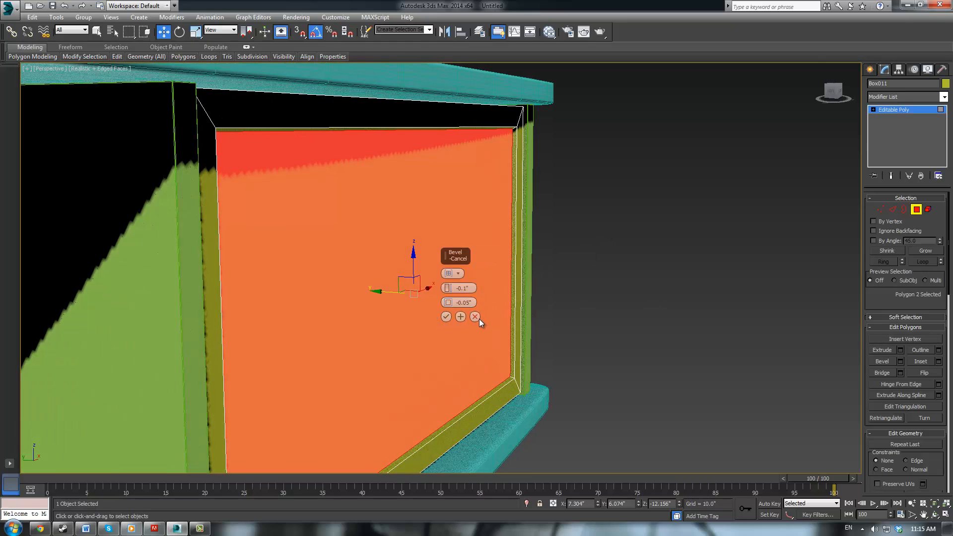
{"action": "left_click", "coordinate": [446, 317]}
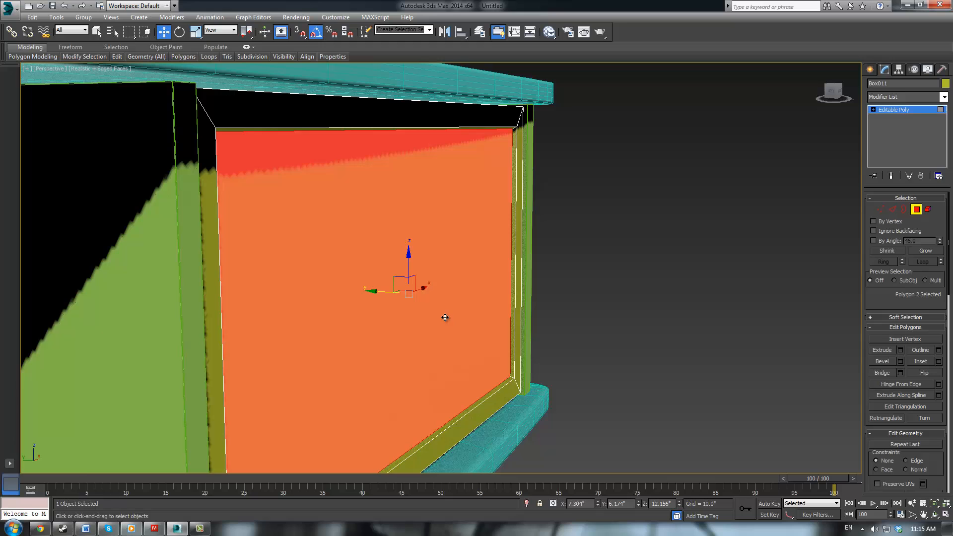
Step: Switch to edge editing and select the inner and outer vertical edges of the beveled recess at the panel's right side
{"action": "left_click", "coordinate": [616, 295]}
{"action": "scroll", "coordinate": [611, 266], "scroll_direction": "up", "scroll_amount": 10}
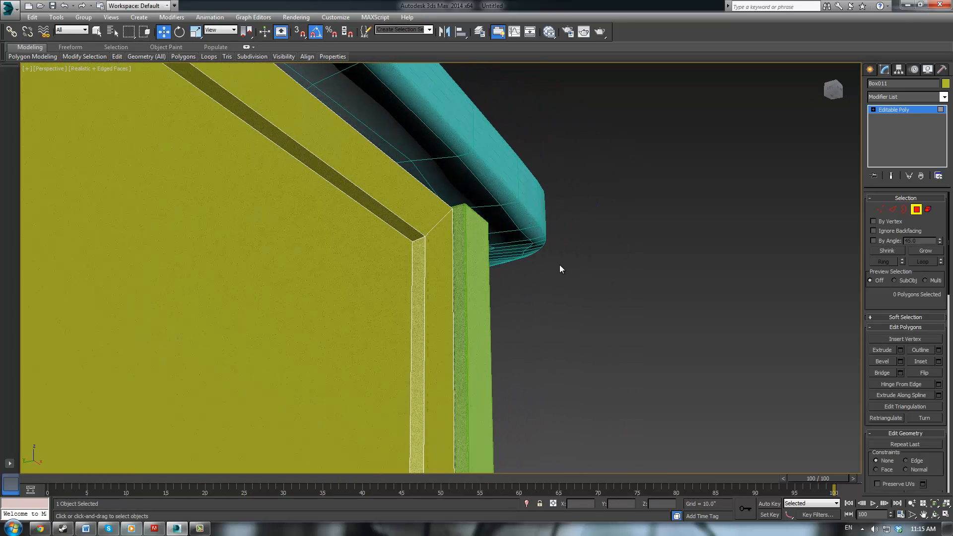
{"action": "scroll", "coordinate": [560, 268], "scroll_direction": "up", "scroll_amount": 2}
{"action": "left_click", "coordinate": [893, 210]}
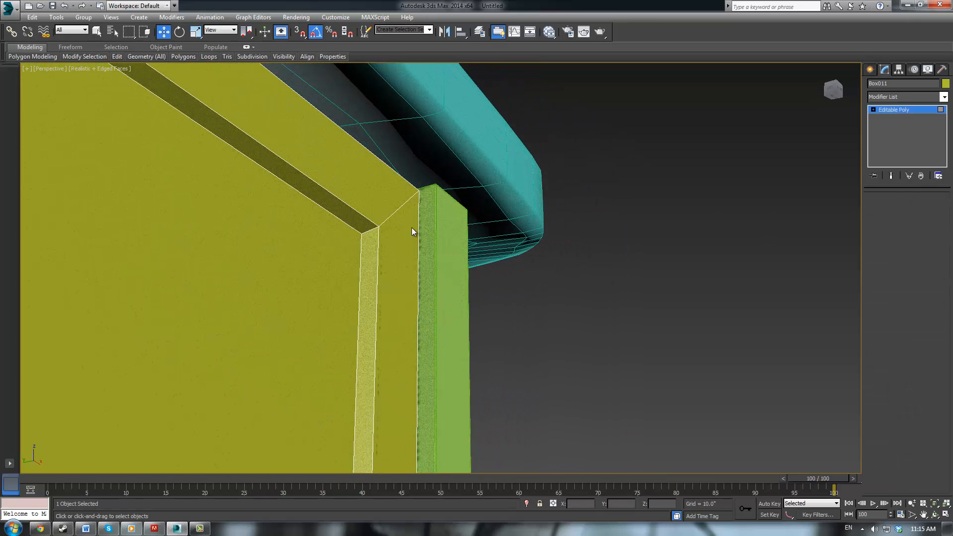
{"action": "left_click", "coordinate": [362, 251]}
{"action": "left_click", "coordinate": [377, 255], "text": "ctrl"}
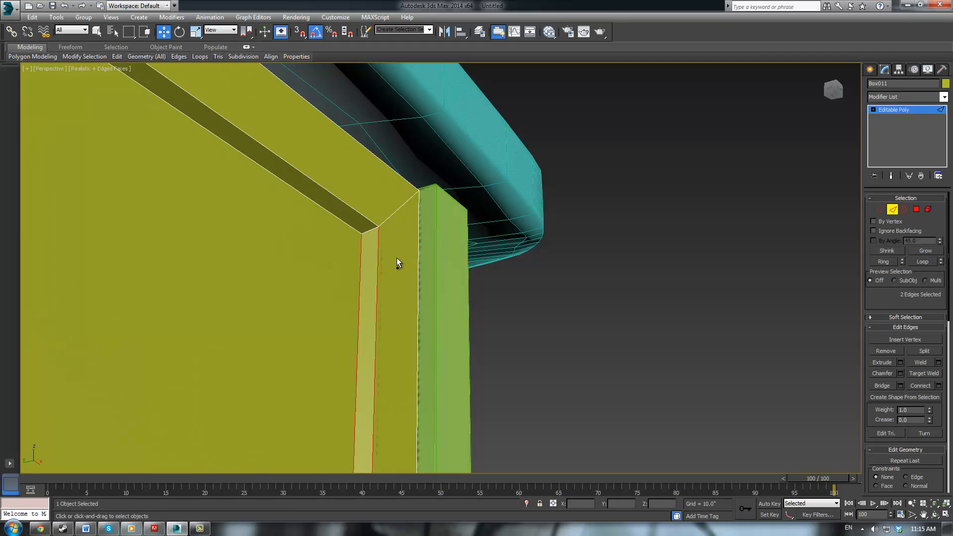
Step: Extend the selection to all inner and outer edges around the panel's beveled recess
{"action": "left_click", "coordinate": [918, 262]}
{"action": "scroll", "coordinate": [886, 293], "scroll_direction": "down", "scroll_amount": 3}
{"action": "middle_click_drag", "start_coordinate": [358, 260], "coordinate": [424, 266]}
{"action": "left_click", "coordinate": [383, 219], "text": "ctrl"}
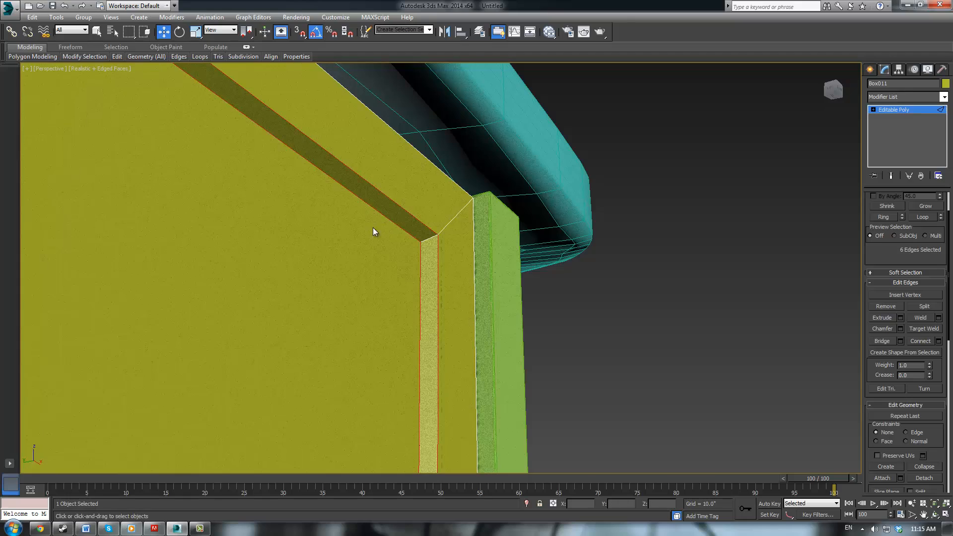
{"action": "scroll", "coordinate": [375, 232], "scroll_direction": "down", "scroll_amount": 3}
{"action": "middle_click_drag", "start_coordinate": [410, 312], "coordinate": [493, 290], "text": "alt"}
{"action": "left_click", "coordinate": [405, 353], "text": "ctrl"}
{"action": "left_click", "coordinate": [265, 240], "text": "ctrl"}
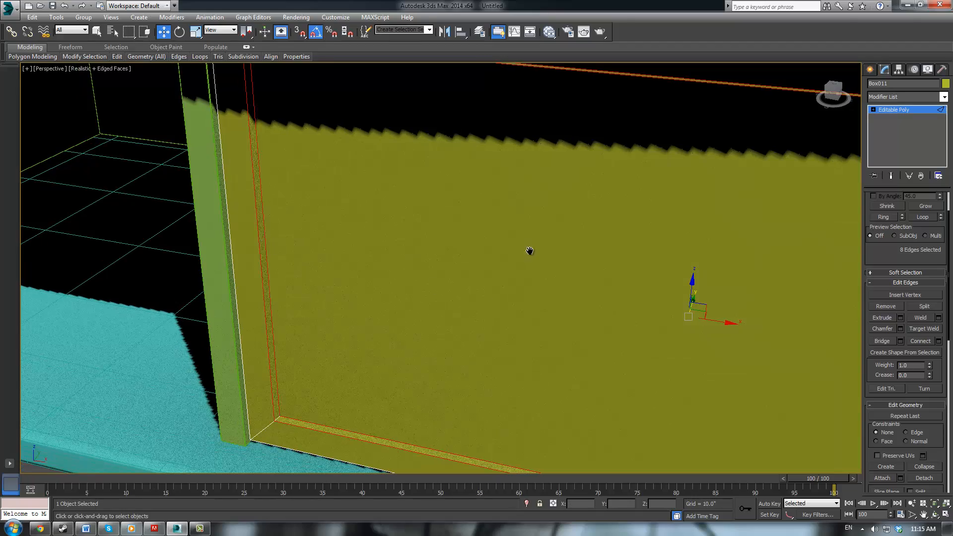
{"action": "middle_click_drag", "start_coordinate": [530, 252], "coordinate": [360, 297], "text": "alt"}
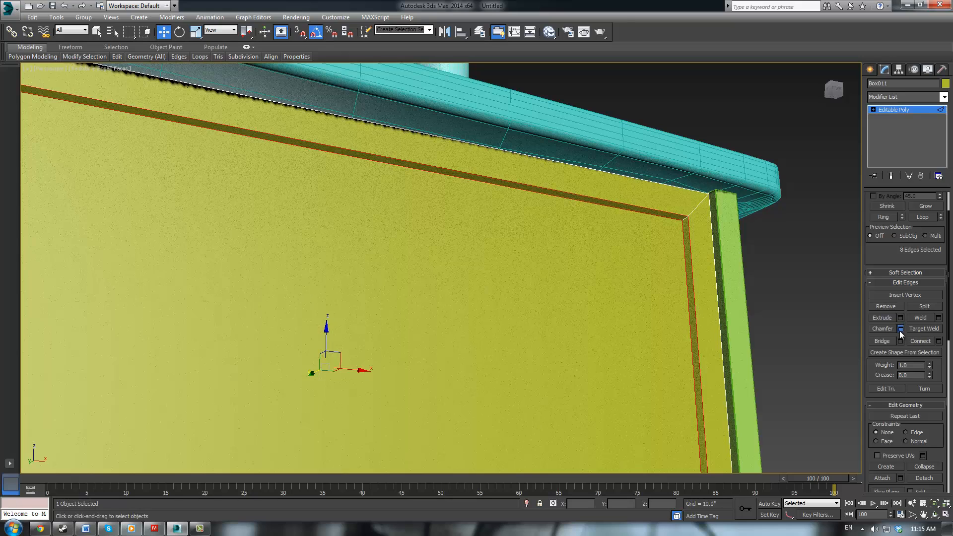
Step: Chamfer the selected inner and outer edges of the panel's beveled recess by a small amount
{"action": "left_click", "coordinate": [901, 329]}
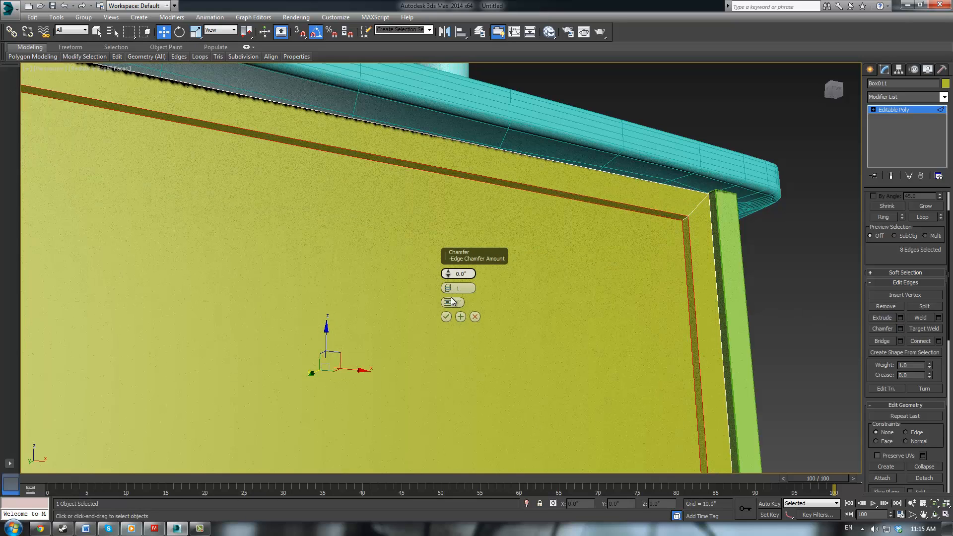
{"action": "left_click_drag", "start_coordinate": [449, 274], "coordinate": [450, 269]}
{"action": "left_click", "coordinate": [446, 317]}
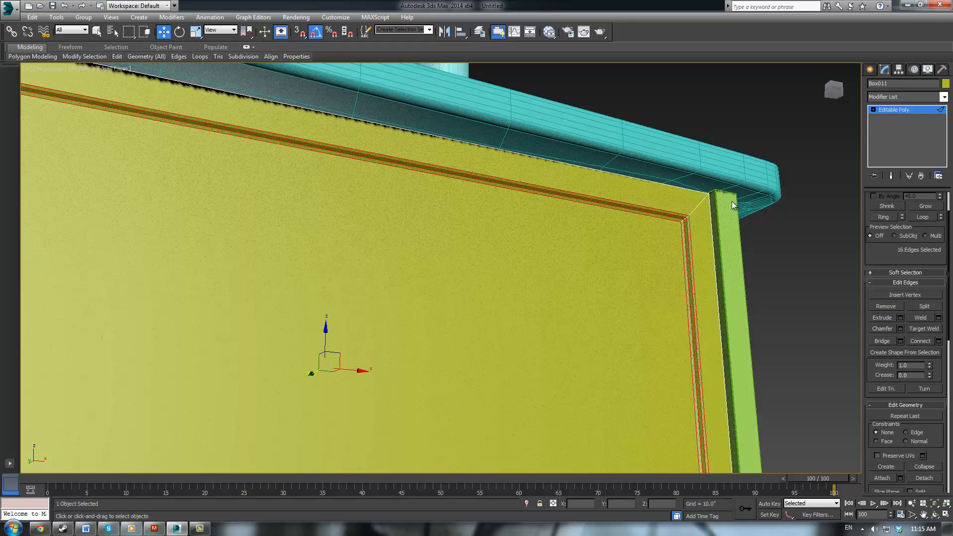
Step: Select the four outer edges around the front face of the panel
{"action": "left_click", "coordinate": [666, 190]}
{"action": "middle_click_drag", "start_coordinate": [666, 189], "coordinate": [662, 242], "text": "alt"}
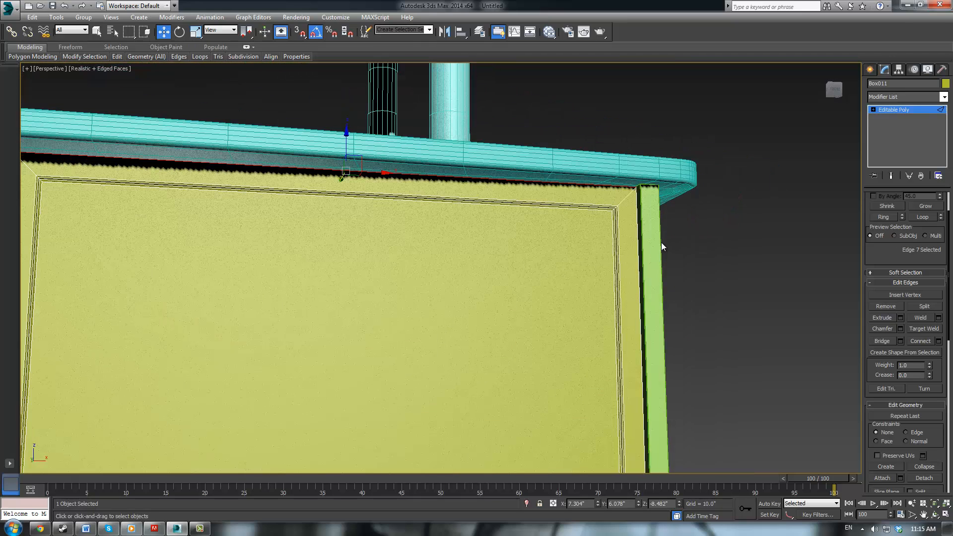
{"action": "left_click", "coordinate": [637, 243], "text": "ctrl"}
{"action": "middle_click_drag", "start_coordinate": [590, 311], "coordinate": [548, 324], "text": "alt"}
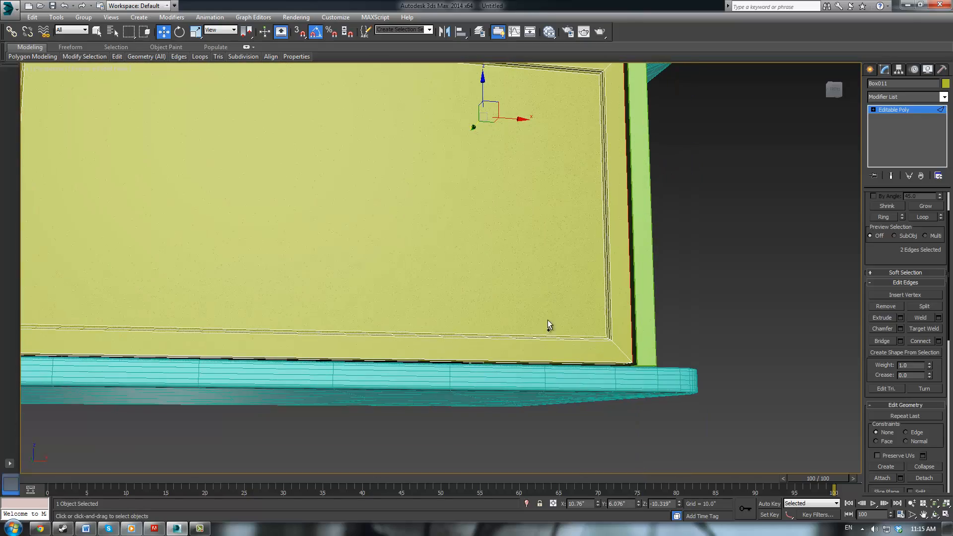
{"action": "left_click", "coordinate": [550, 359], "text": "ctrl"}
{"action": "middle_click_drag", "start_coordinate": [486, 291], "coordinate": [705, 326], "text": "alt"}
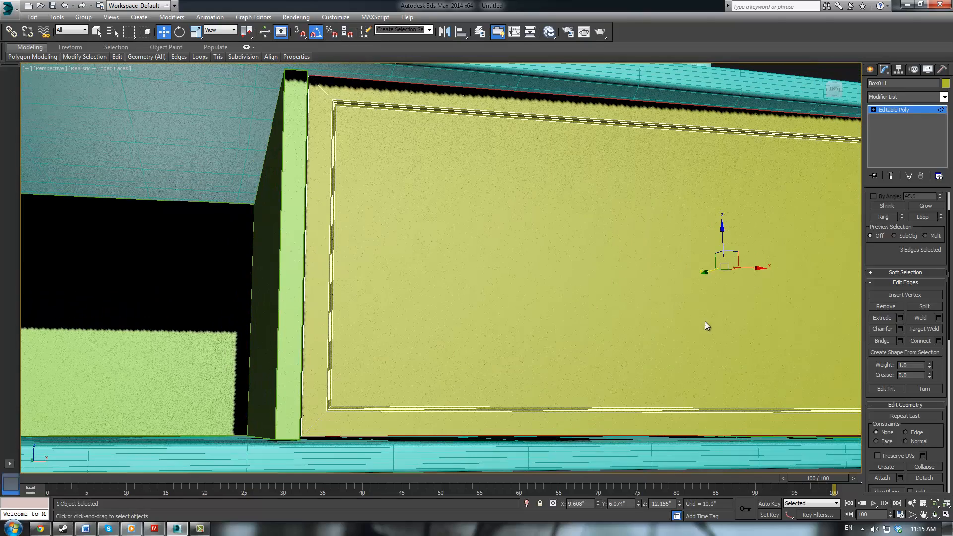
{"action": "left_click", "coordinate": [309, 266], "text": "ctrl"}
Step: Extend the selection in wireframe display to the panel's depth and back edges, covering all twelve outer edges
{"action": "mouse_move", "coordinate": [395, 195]}
{"action": "middle_mouse_down", "text": "alt"}
{"action": "mouse_move", "coordinate": [445, 296]}
{"action": "mouse_move", "coordinate": [449, 284]}
{"action": "mouse_move", "coordinate": [420, 290]}
{"action": "middle_mouse_up", "text": "alt"}
{"action": "key", "text": "F3"}
{"action": "left_click_drag", "start_coordinate": [395, 308], "coordinate": [396, 311], "text": "ctrl"}
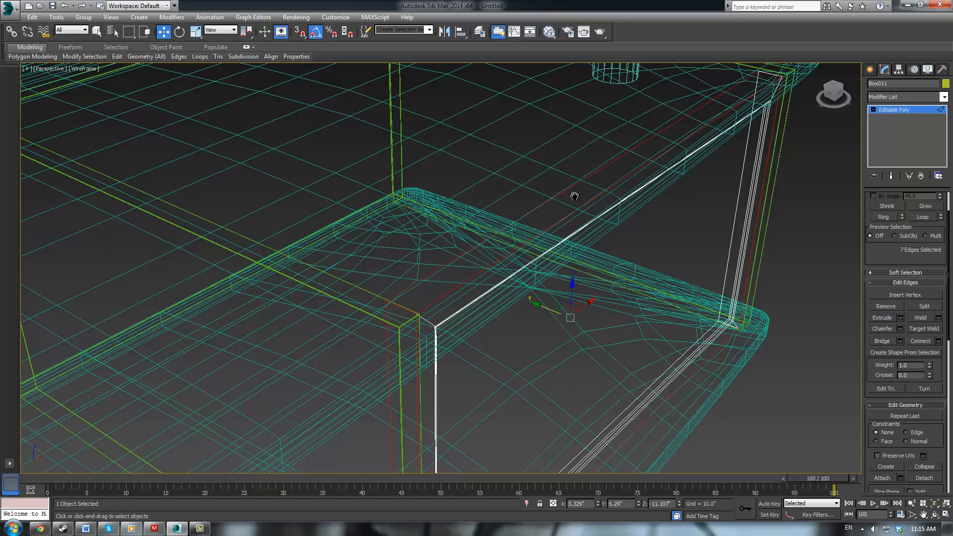
{"action": "middle_click_drag", "start_coordinate": [575, 195], "coordinate": [486, 331]}
{"action": "left_click_drag", "start_coordinate": [667, 229], "coordinate": [678, 222], "text": "ctrl"}
{"action": "middle_click_drag", "start_coordinate": [678, 222], "coordinate": [528, 268], "text": "alt"}
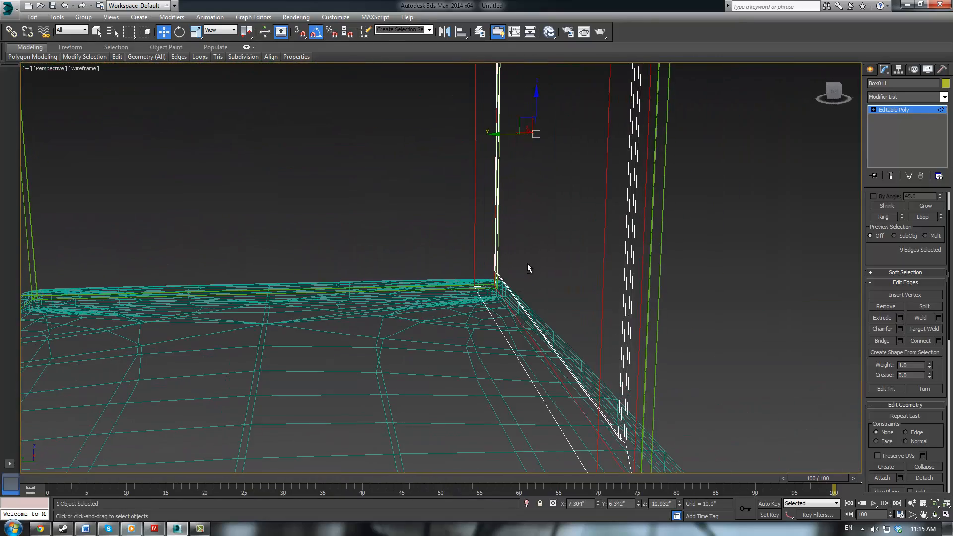
{"action": "left_click_drag", "start_coordinate": [428, 252], "coordinate": [484, 305], "text": "ctrl"}
{"action": "middle_click_drag", "start_coordinate": [483, 305], "coordinate": [462, 318], "text": "alt"}
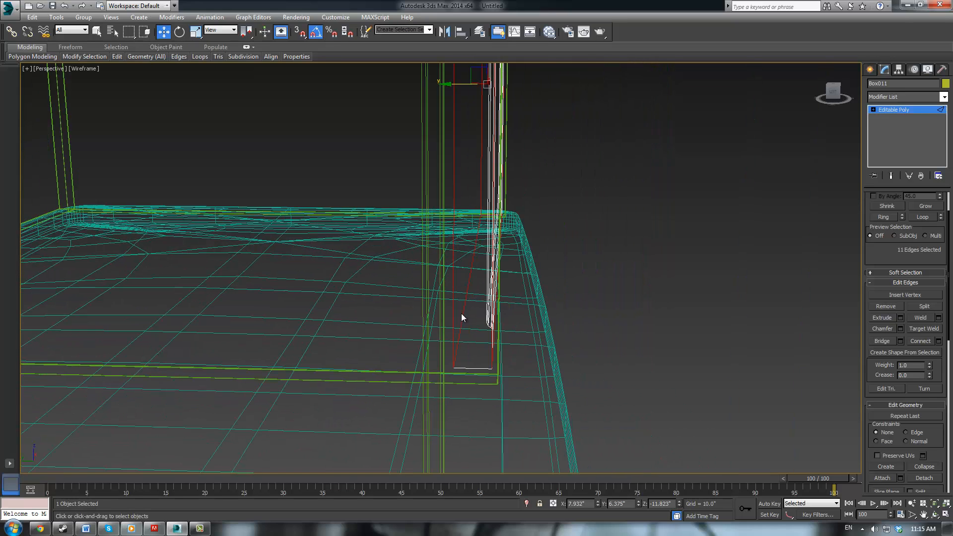
{"action": "left_click_drag", "start_coordinate": [452, 389], "coordinate": [453, 391], "text": "ctrl"}
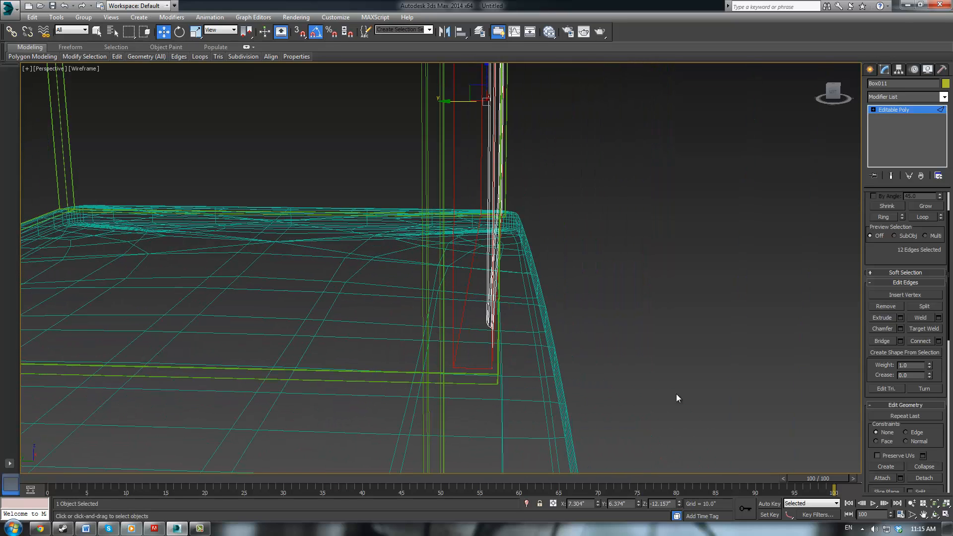
Step: Chamfer the panel's selected outer edges, return to shaded display, leave edge editing and deselect the panel
{"action": "left_click", "coordinate": [902, 329]}
{"action": "middle_click_drag", "start_coordinate": [706, 268], "coordinate": [661, 432], "text": "alt"}
{"action": "left_click", "coordinate": [446, 317]}
{"action": "left_click", "coordinate": [636, 307]}
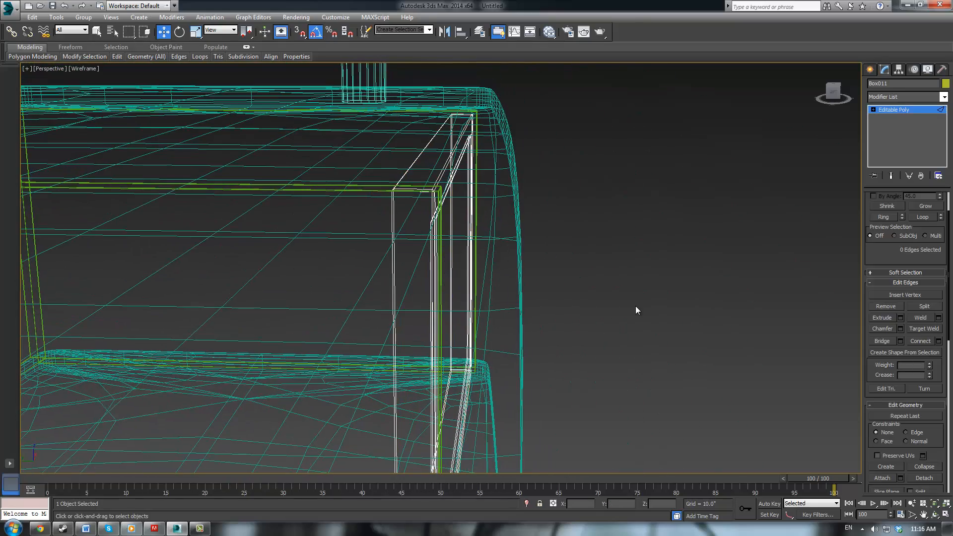
{"action": "key", "text": "F3"}
{"action": "middle_click_drag", "start_coordinate": [635, 307], "coordinate": [527, 258], "text": "alt"}
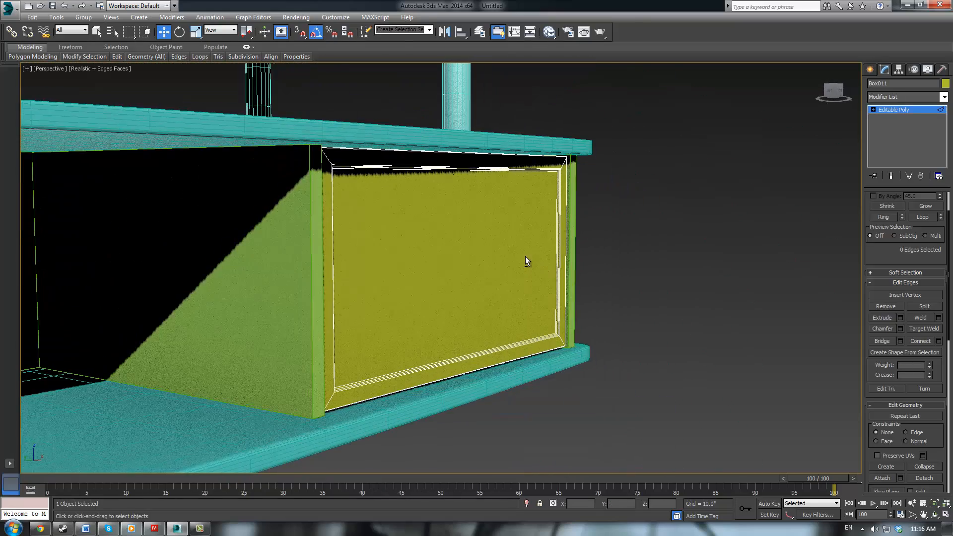
{"action": "left_click", "coordinate": [893, 112]}
{"action": "left_click", "coordinate": [695, 207]}
{"action": "middle_click_drag", "start_coordinate": [695, 207], "coordinate": [605, 237], "text": "alt"}
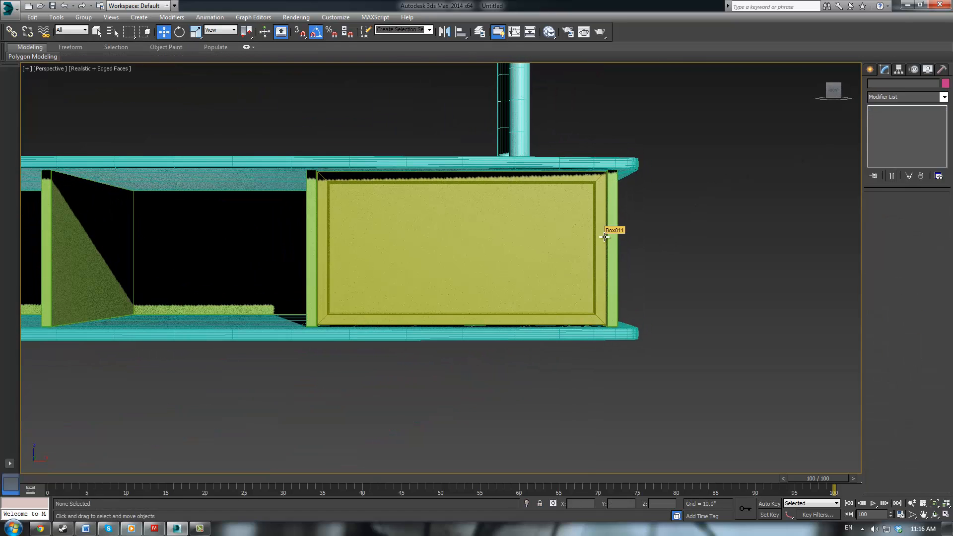
Step: Select all 16 recess vertices of the right panel in the front wireframe view, leaving the outer corner vertices out
{"action": "middle_click_drag", "start_coordinate": [594, 249], "coordinate": [600, 263]}
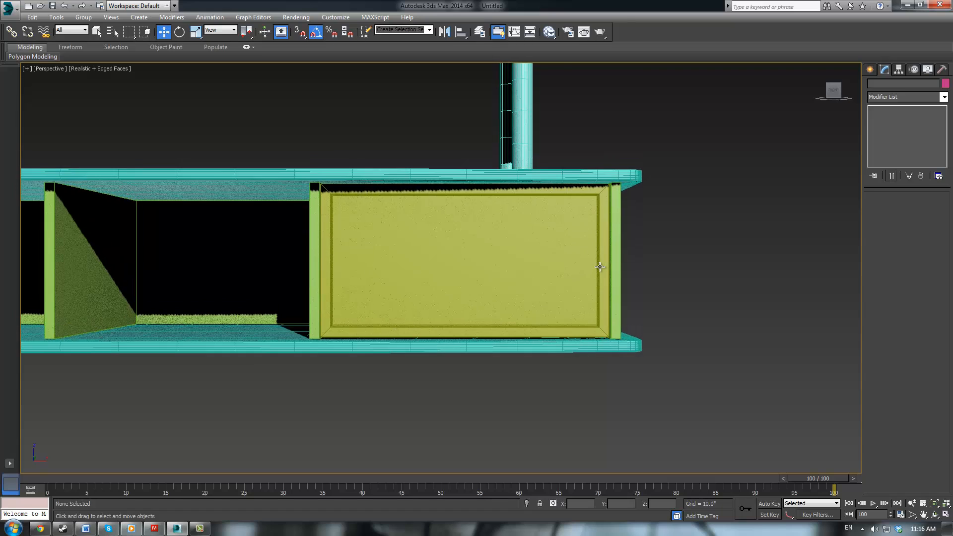
{"action": "key", "text": "f"}
{"action": "middle_click_drag", "start_coordinate": [501, 248], "coordinate": [478, 276]}
{"action": "key", "text": "F3"}
{"action": "scroll", "coordinate": [387, 252], "scroll_direction": "up", "scroll_amount": 5}
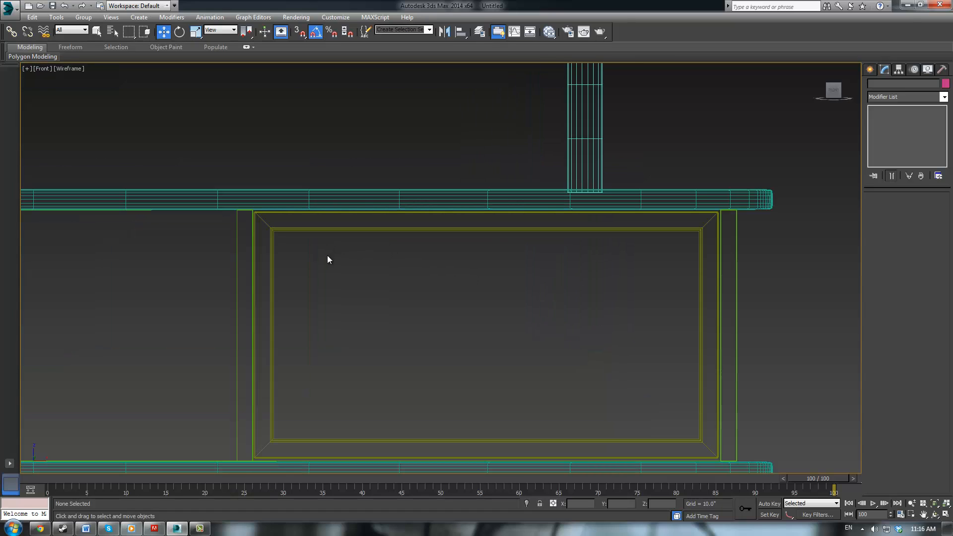
{"action": "left_click", "coordinate": [323, 228]}
{"action": "key", "text": "F1"}
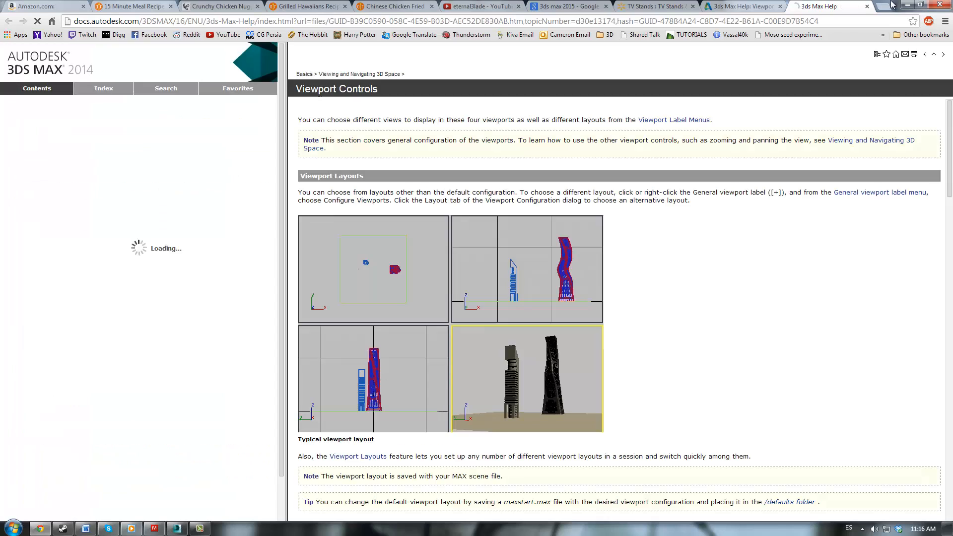
{"action": "left_click", "coordinate": [907, 4]}
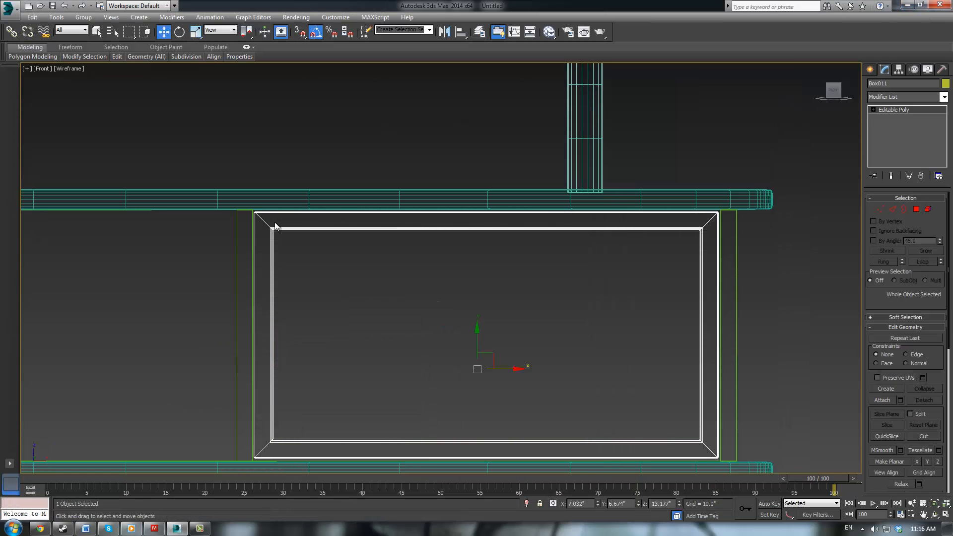
{"action": "key", "text": "1"}
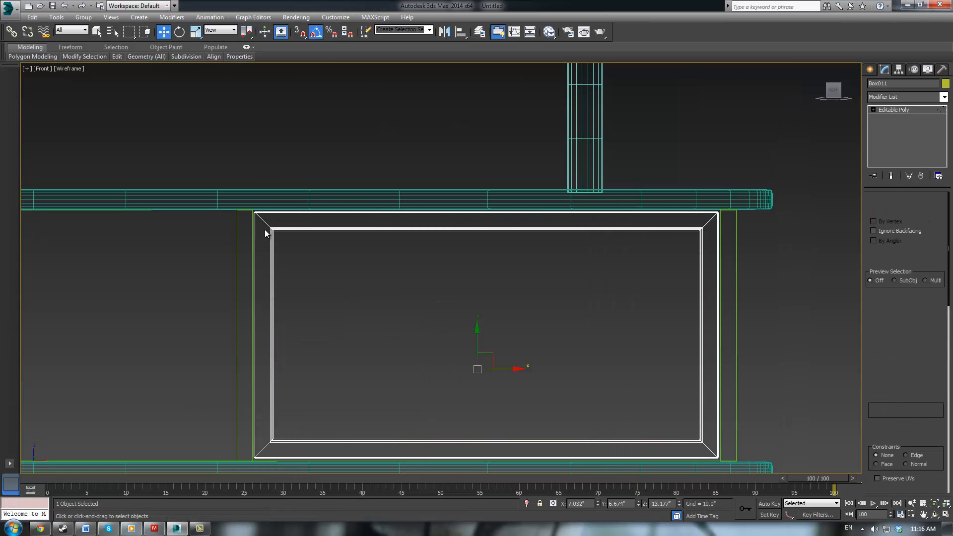
{"action": "left_click_drag", "start_coordinate": [263, 223], "coordinate": [708, 446]}
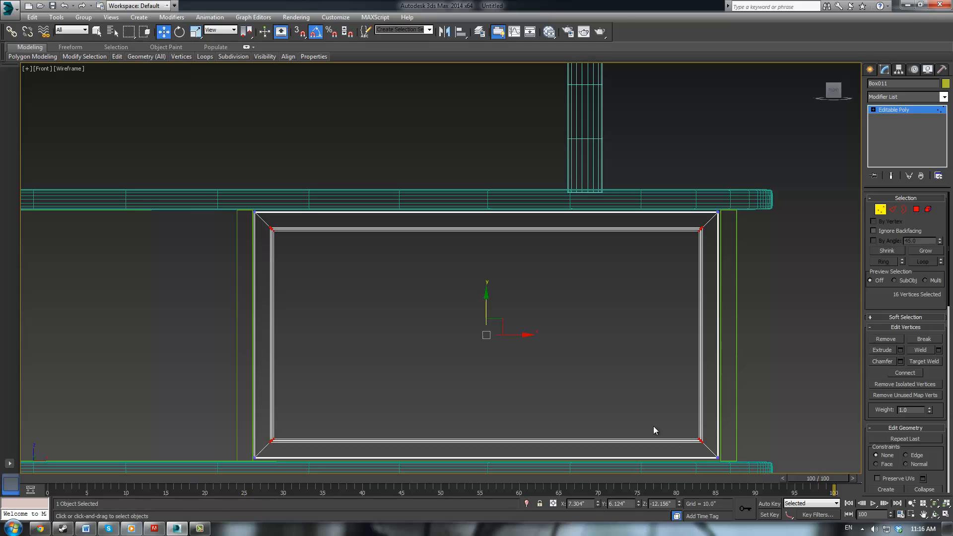
Step: Scale the recess vertices to 92% in width and height, leave vertex editing and check the panel in shaded display
{"action": "key", "text": "r"}
{"action": "left_click_drag", "start_coordinate": [493, 312], "coordinate": [488, 313]}
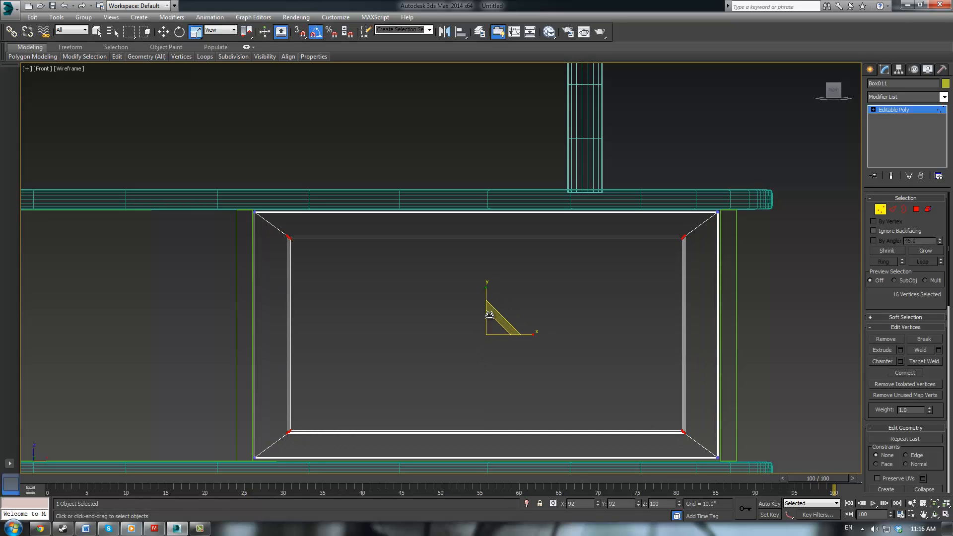
{"action": "left_click", "coordinate": [773, 328]}
{"action": "middle_click_drag", "start_coordinate": [725, 310], "coordinate": [722, 308]}
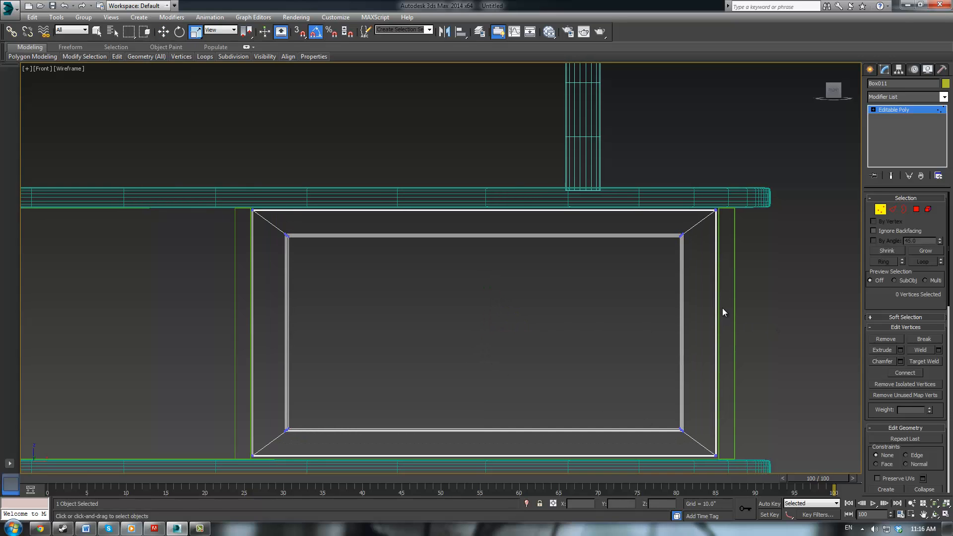
{"action": "left_click", "coordinate": [898, 112]}
{"action": "left_click", "coordinate": [792, 282]}
{"action": "middle_click_drag", "start_coordinate": [621, 310], "coordinate": [591, 278]}
{"action": "key", "text": "F3"}
{"action": "scroll", "coordinate": [562, 308], "scroll_direction": "down", "scroll_amount": 3}
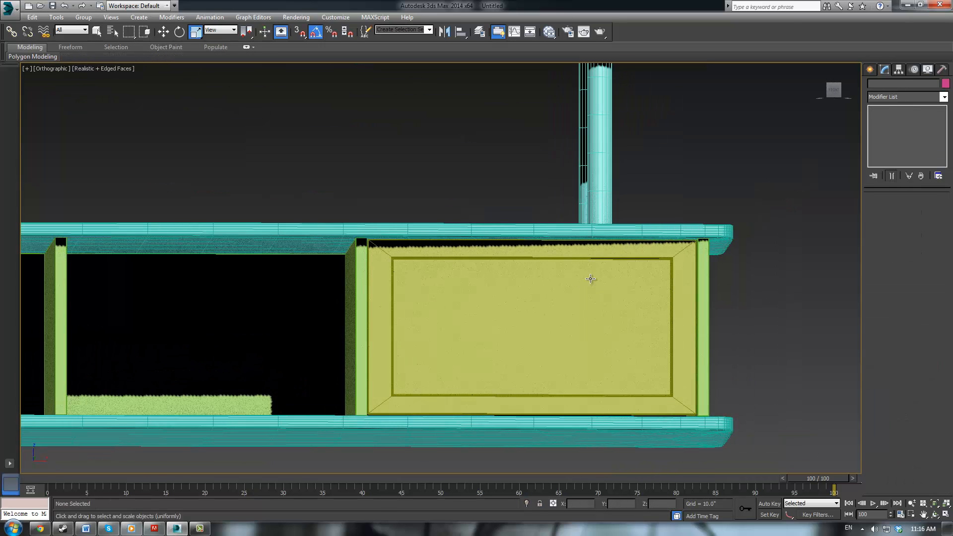
{"action": "scroll", "coordinate": [607, 316], "scroll_direction": "up", "scroll_amount": 2}
Step: Move the eight vertices along the recess's upper edge slightly down in the front view to widen the upper border
{"action": "left_click", "coordinate": [520, 319]}
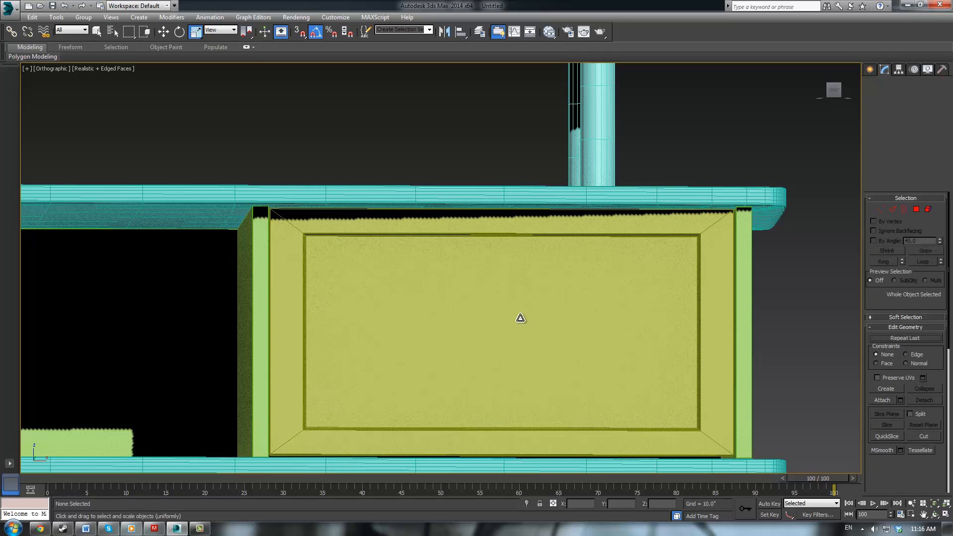
{"action": "key", "text": "1"}
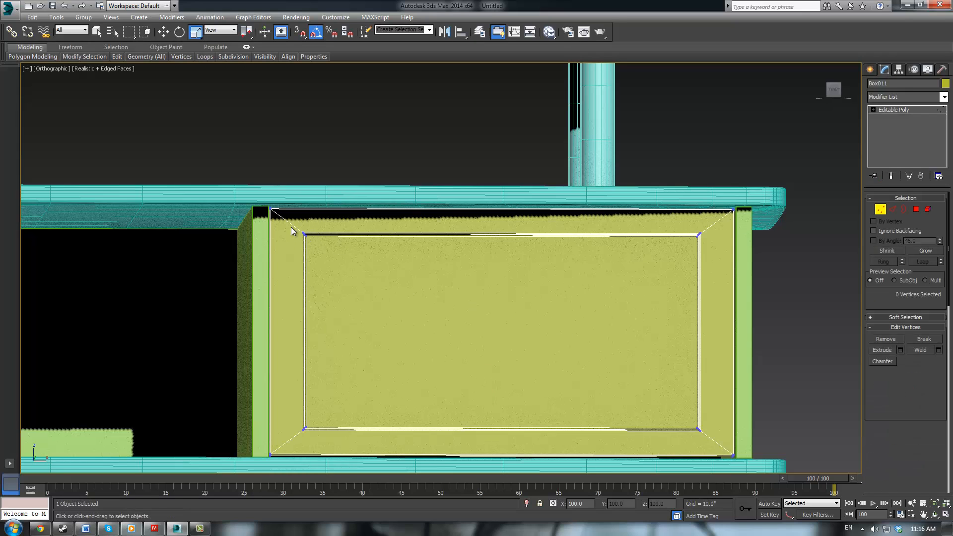
{"action": "left_click_drag", "start_coordinate": [292, 227], "coordinate": [503, 262]}
{"action": "left_click_drag", "start_coordinate": [713, 267], "coordinate": [714, 267]}
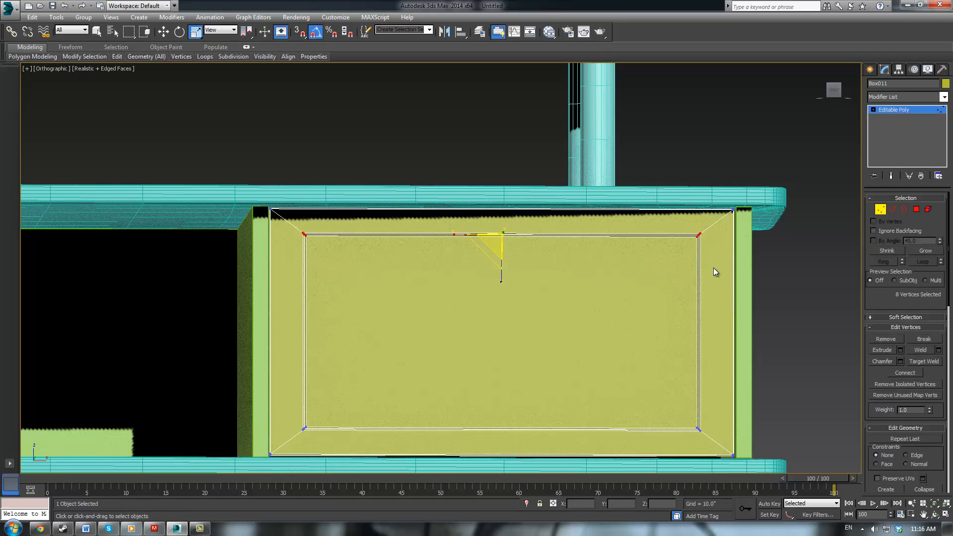
{"action": "key", "text": "f"}
{"action": "scroll", "coordinate": [511, 252], "scroll_direction": "up", "scroll_amount": 2}
{"action": "key", "text": "F3"}
{"action": "middle_click_drag", "start_coordinate": [423, 195], "coordinate": [434, 223]}
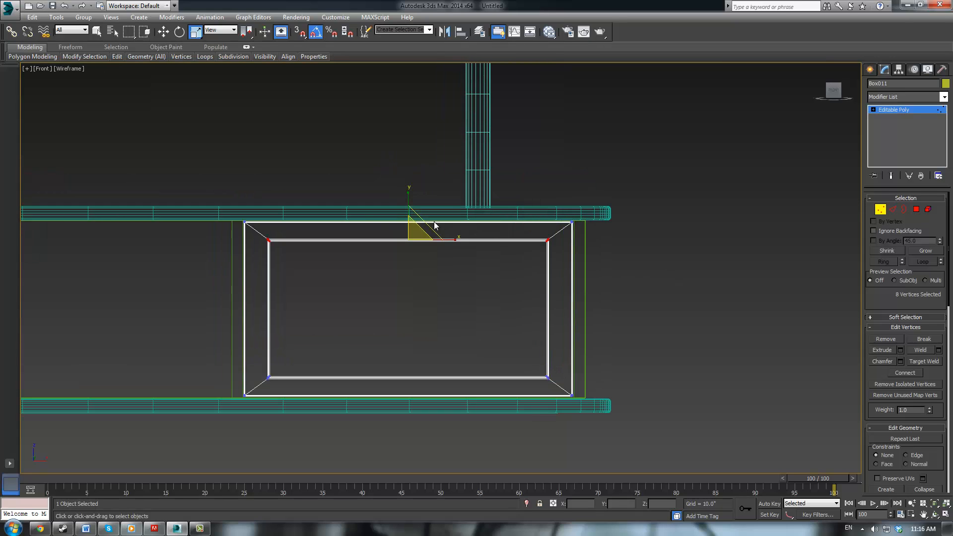
{"action": "key", "text": "w"}
{"action": "left_click_drag", "start_coordinate": [406, 203], "coordinate": [408, 209]}
Step: Move the recess's eight lower vertices up about 0.257" and leave vertex editing with the panel deselected
{"action": "left_click_drag", "start_coordinate": [239, 338], "coordinate": [583, 390]}
{"action": "left_click_drag", "start_coordinate": [406, 352], "coordinate": [405, 346]}
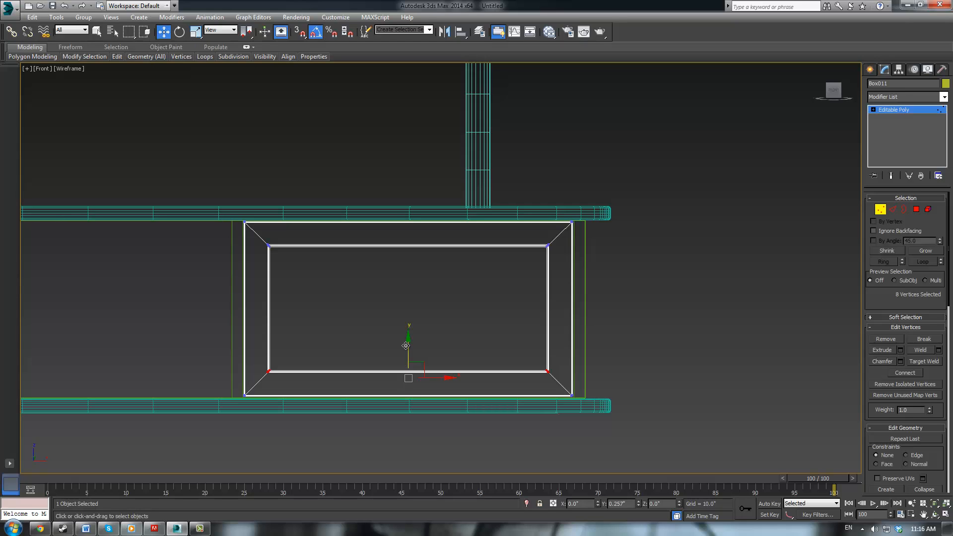
{"action": "left_click", "coordinate": [638, 276]}
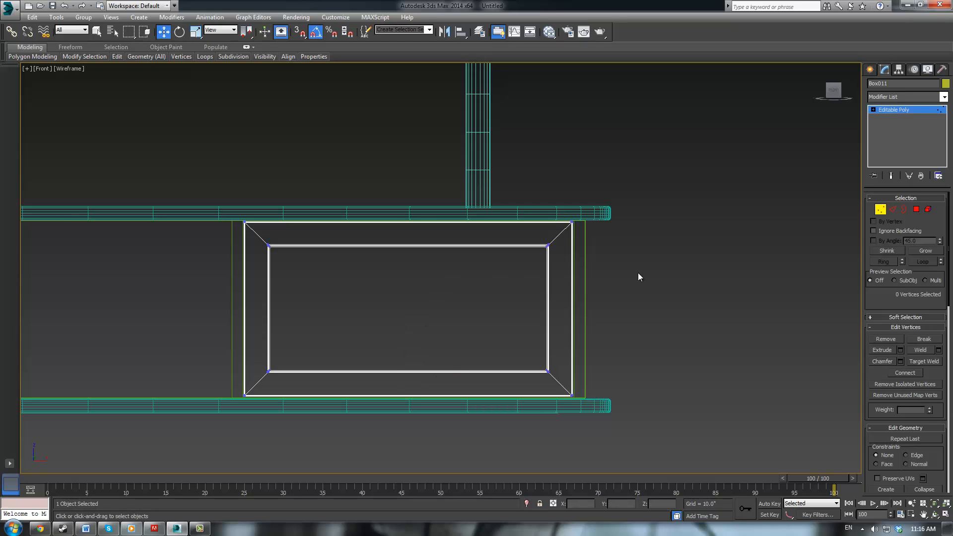
{"action": "left_click", "coordinate": [899, 110]}
{"action": "left_click", "coordinate": [639, 246]}
{"action": "scroll", "coordinate": [657, 247], "scroll_direction": "down", "scroll_amount": 3}
{"action": "key", "text": "F3"}
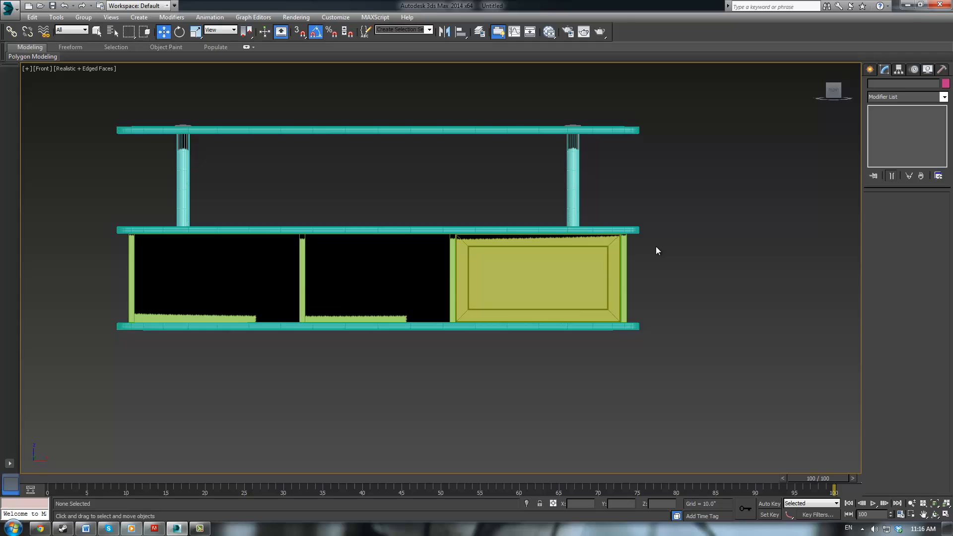
Step: Clone the finished panel about 27" along the negative X axis so the copy fills the left compartment
{"action": "middle_click_drag", "start_coordinate": [500, 292], "coordinate": [598, 298]}
{"action": "left_click", "coordinate": [555, 301]}
{"action": "key", "text": "F3"}
{"action": "scroll", "coordinate": [554, 301], "scroll_direction": "up", "scroll_amount": 2}
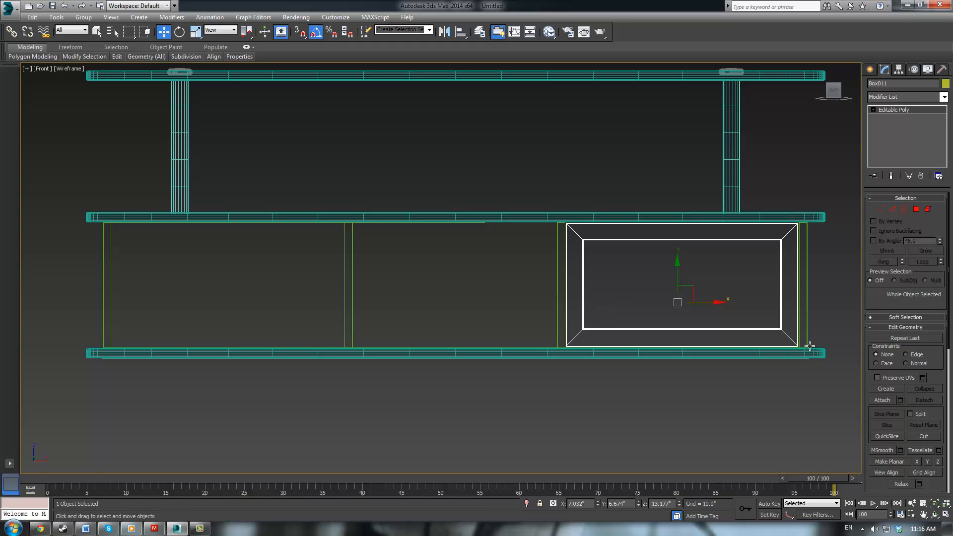
{"action": "mouse_move", "coordinate": [707, 301]}
{"action": "left_mouse_down", "text": "shift"}
{"action": "mouse_move", "coordinate": [437, 304]}
{"action": "mouse_move", "coordinate": [257, 294]}
{"action": "left_mouse_up", "text": "shift"}
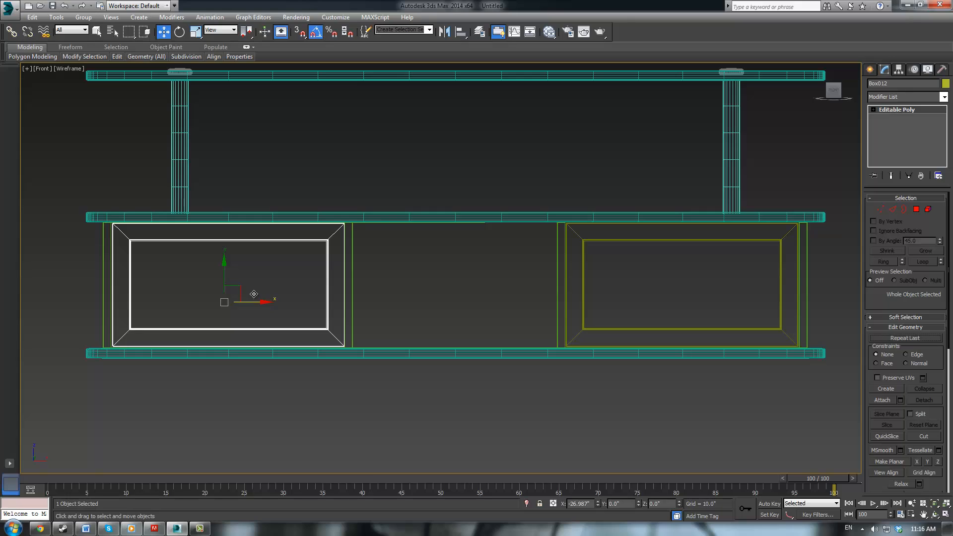
{"action": "left_click_drag", "start_coordinate": [254, 294], "coordinate": [253, 294]}
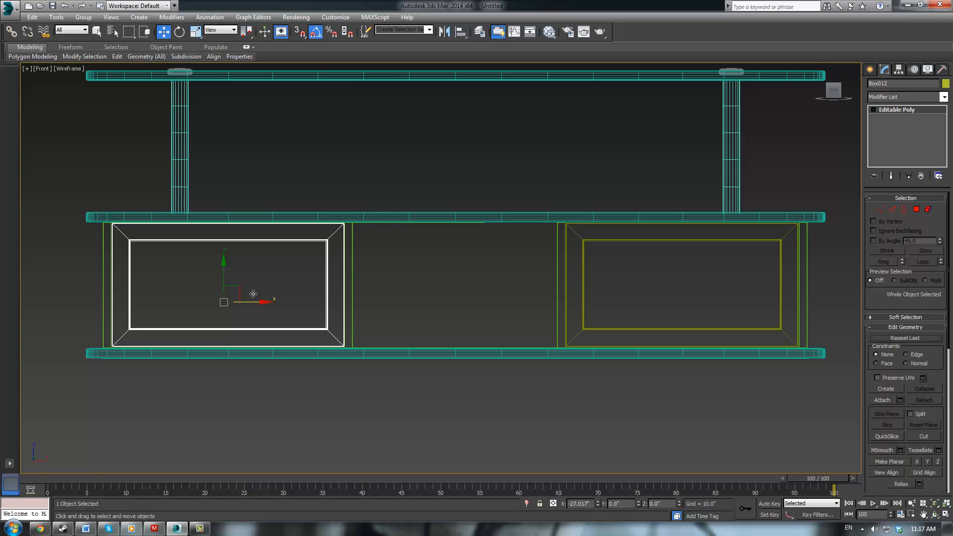
{"action": "left_click_drag", "start_coordinate": [253, 294], "coordinate": [253, 294], "text": "shift"}
{"action": "key", "text": "Return"}
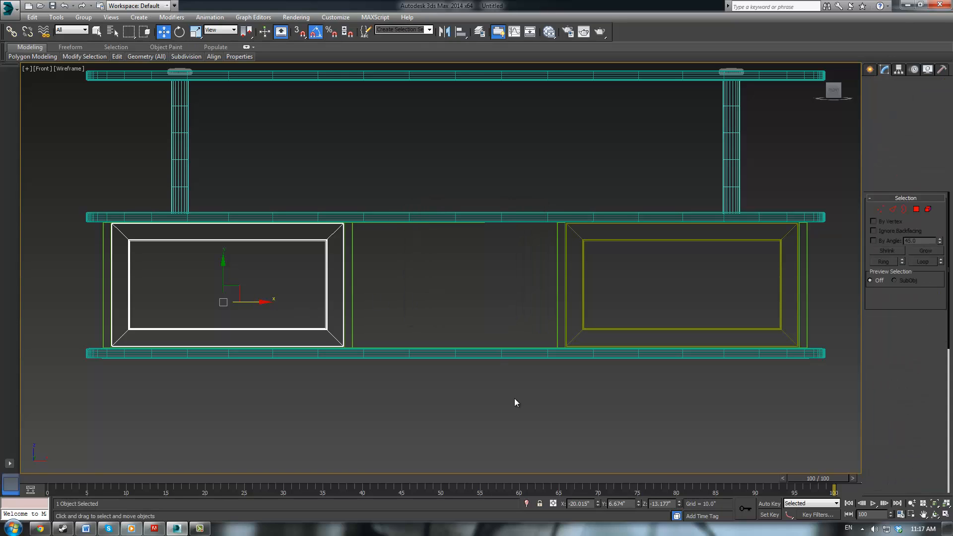
Step: Create a box about 6.54" long, 12.2" wide and 0.2" high over the middle compartment in the shaded front view
{"action": "left_click", "coordinate": [514, 399]}
{"action": "scroll", "coordinate": [515, 398], "scroll_direction": "up", "scroll_amount": 2}
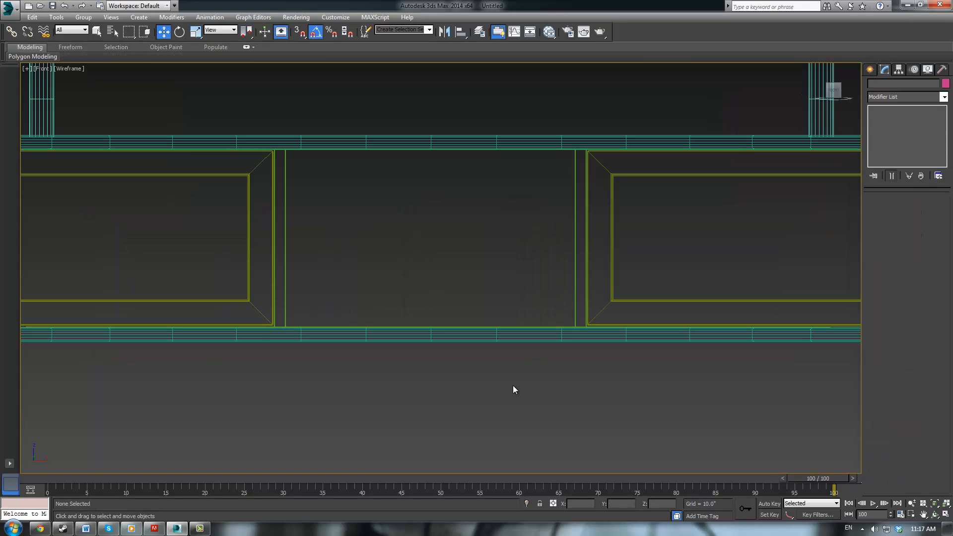
{"action": "scroll", "coordinate": [514, 385], "scroll_direction": "down", "scroll_amount": 4}
{"action": "middle_click_drag", "start_coordinate": [507, 371], "coordinate": [521, 385]}
{"action": "scroll", "coordinate": [522, 386], "scroll_direction": "up", "scroll_amount": 3}
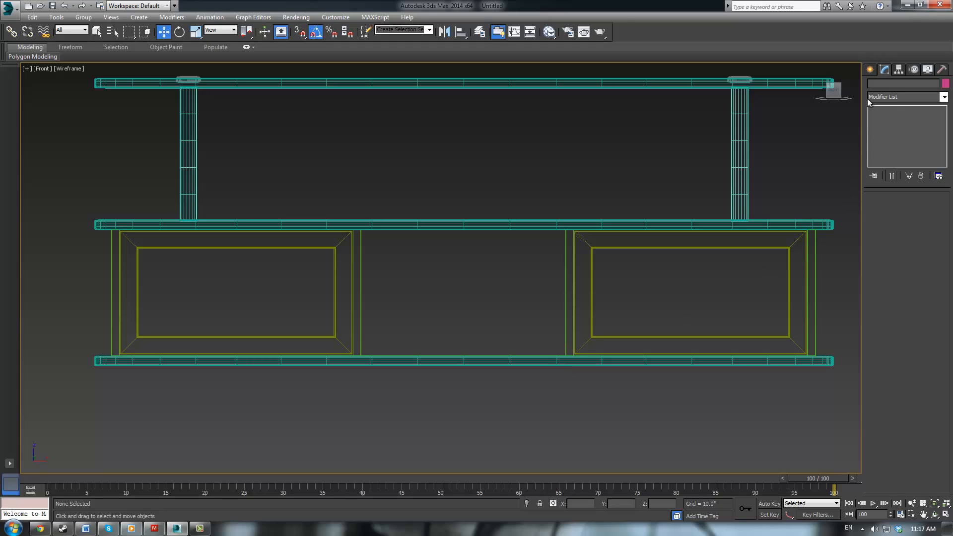
{"action": "left_click", "coordinate": [871, 69]}
{"action": "left_click", "coordinate": [887, 133]}
{"action": "scroll", "coordinate": [507, 246], "scroll_direction": "up", "scroll_amount": 3}
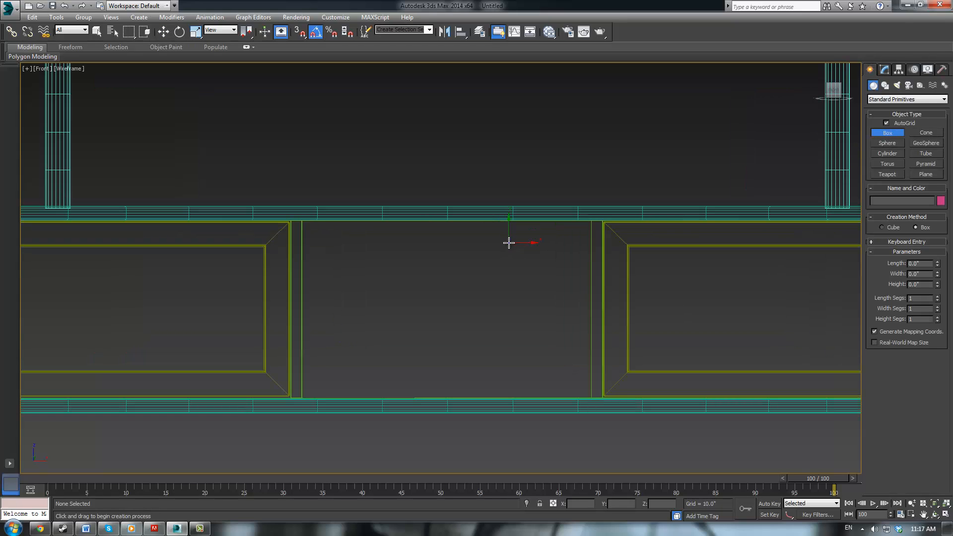
{"action": "key", "text": "F3"}
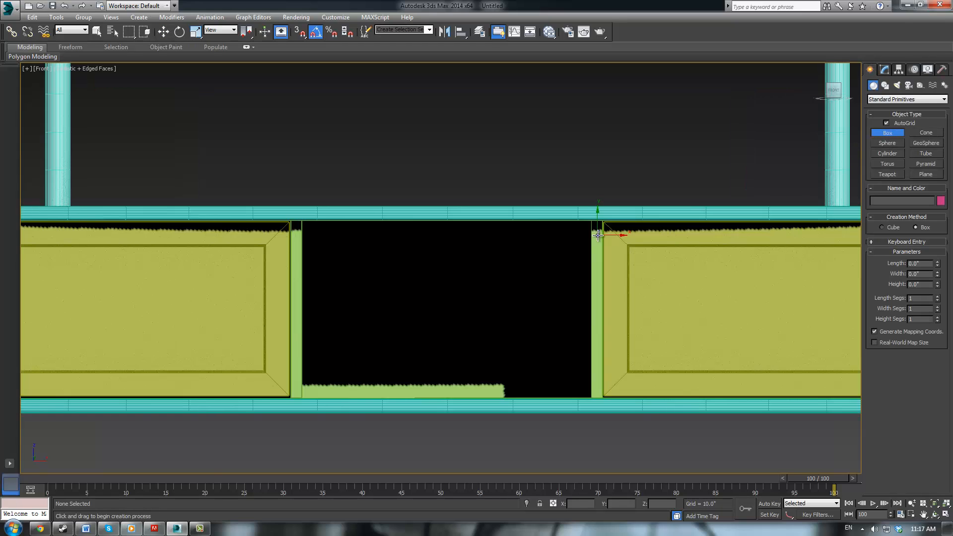
{"action": "left_click_drag", "start_coordinate": [598, 235], "coordinate": [308, 391]}
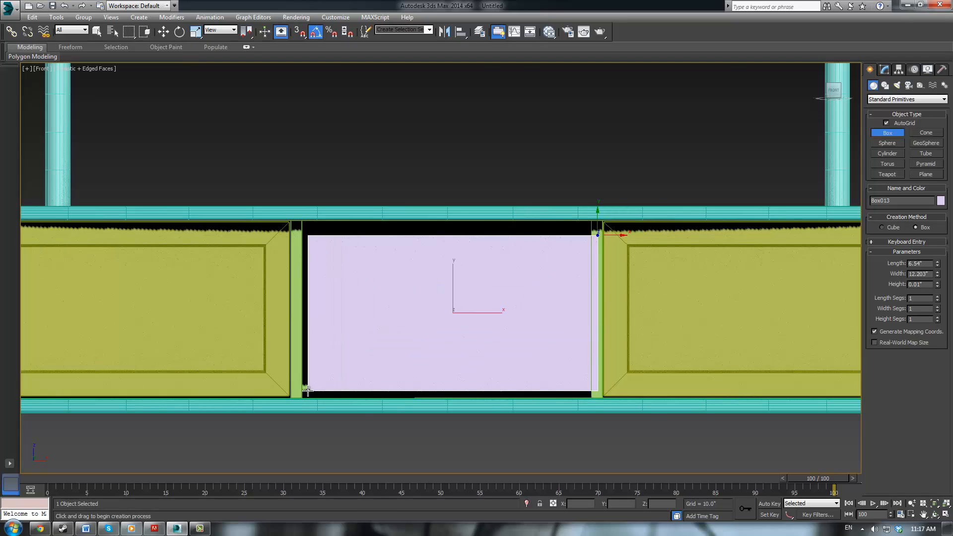
{"action": "left_click", "coordinate": [307, 386]}
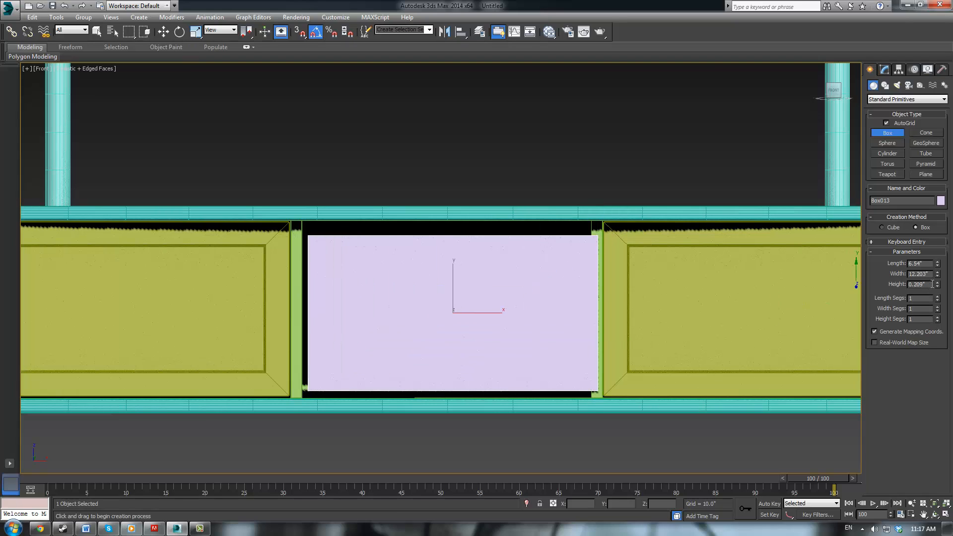
Step: Set a new height for the middle compartment's box and convert it to an editable poly
{"action": "left_click_drag", "start_coordinate": [933, 285], "coordinate": [850, 289]}
{"action": "type", "text": "."}
{"action": "type", "text": "w"}
{"action": "key", "text": "alt+c"}
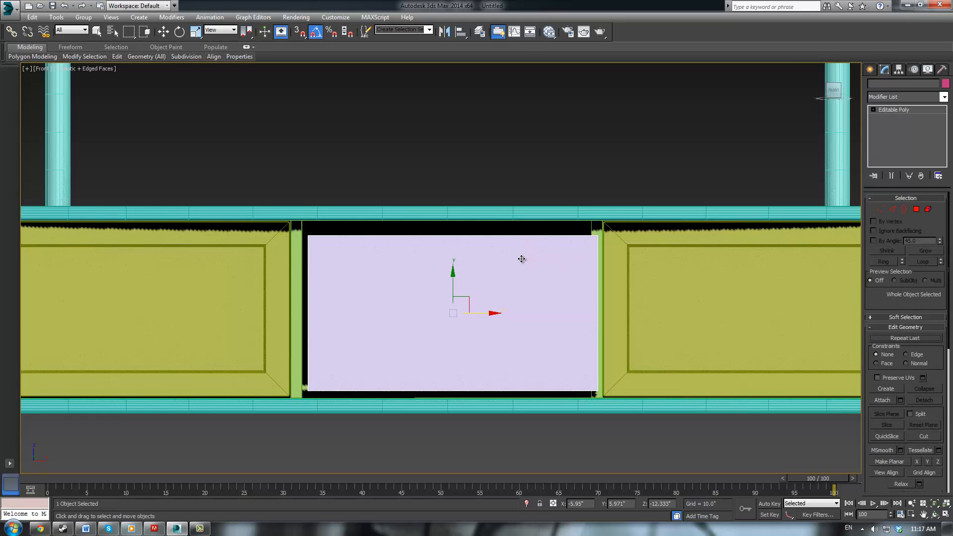
Step: Move the box's four upper vertices up to the middle shelf and its four lower vertices down to the bottom shelf
{"action": "scroll", "coordinate": [522, 259], "scroll_direction": "up", "scroll_amount": 2}
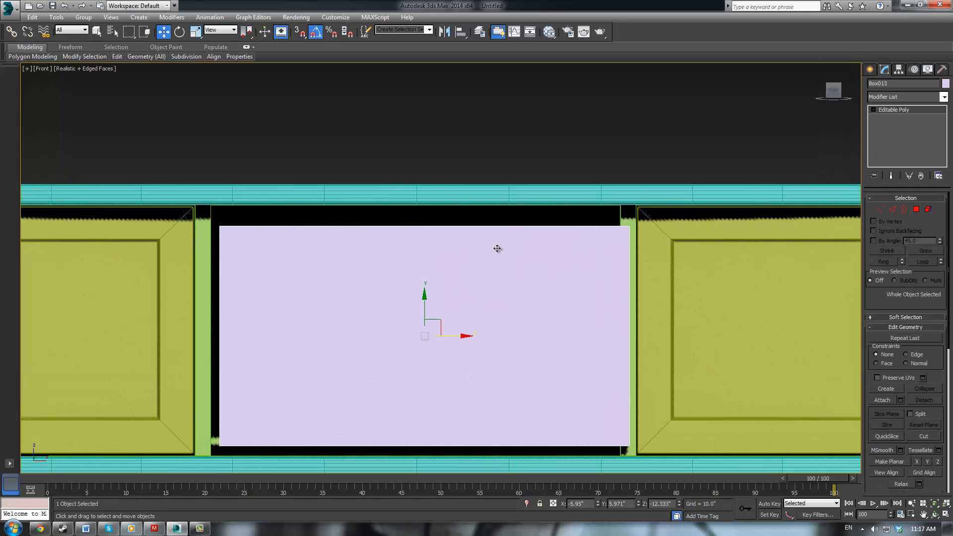
{"action": "key", "text": "1"}
{"action": "left_click_drag", "start_coordinate": [606, 264], "coordinate": [630, 254]}
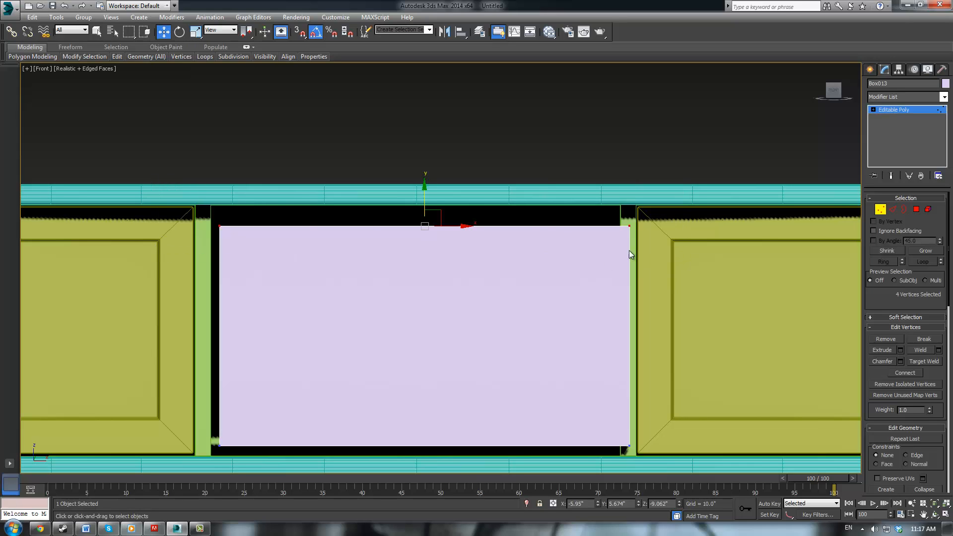
{"action": "left_click_drag", "start_coordinate": [422, 198], "coordinate": [416, 178]}
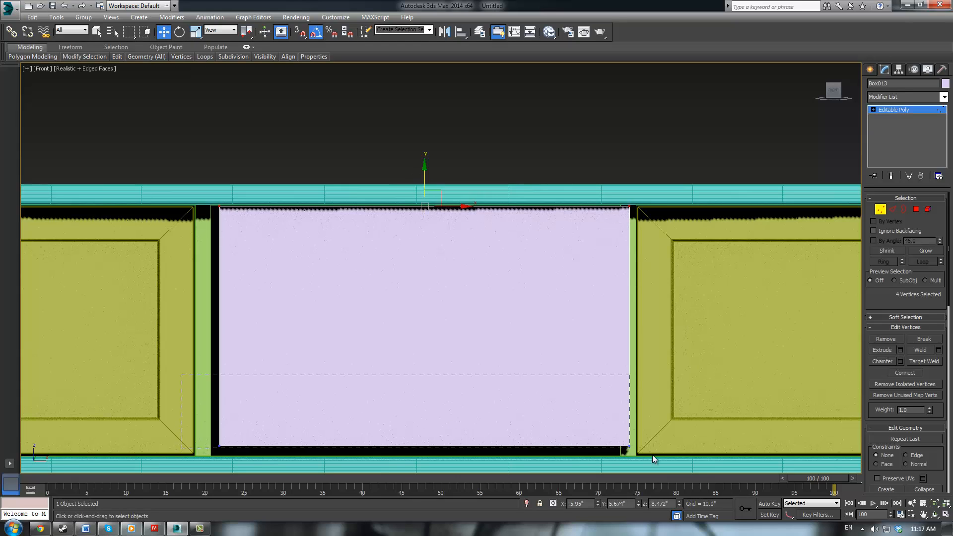
{"action": "left_click_drag", "start_coordinate": [654, 459], "coordinate": [654, 460]}
{"action": "left_click_drag", "start_coordinate": [423, 420], "coordinate": [425, 431]}
Step: Align the box's side vertices with the inner faces of the two dividers and raise its lower vertices about 0.05"
{"action": "left_click_drag", "start_coordinate": [142, 162], "coordinate": [275, 472]}
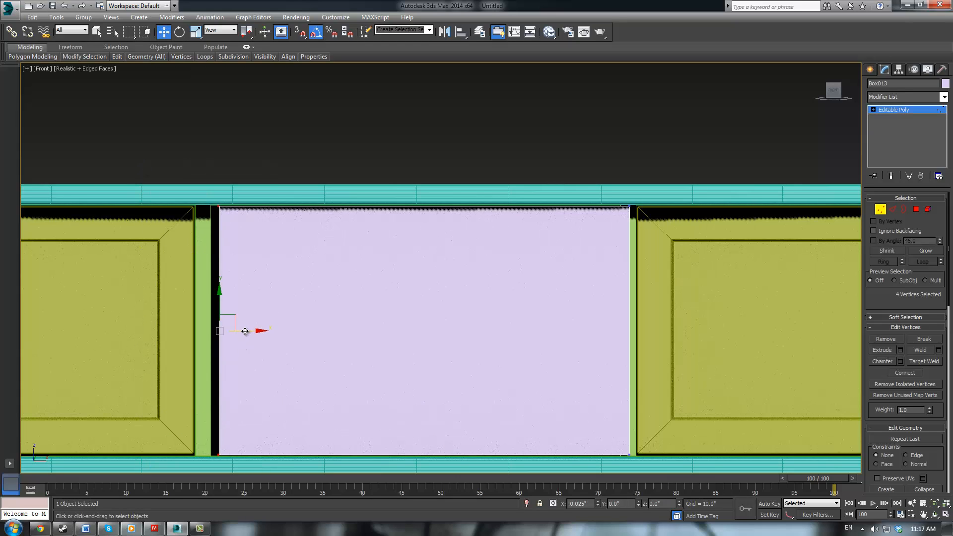
{"action": "left_click_drag", "start_coordinate": [249, 331], "coordinate": [239, 332]}
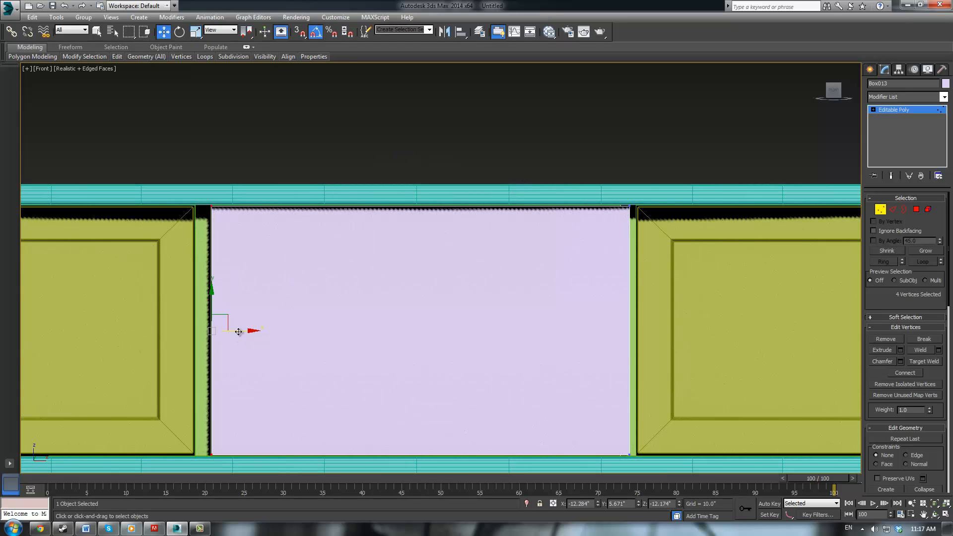
{"action": "left_click_drag", "start_coordinate": [239, 332], "coordinate": [241, 332]}
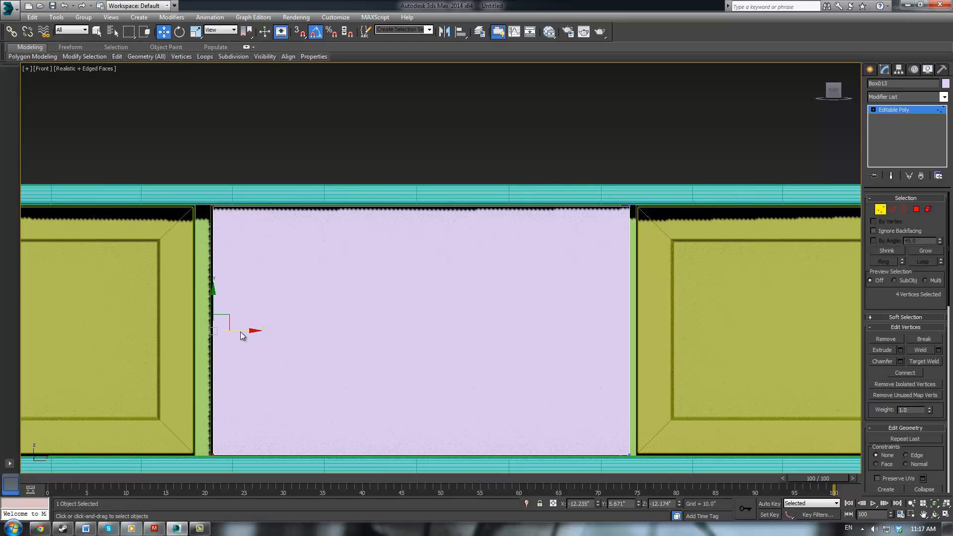
{"action": "left_click_drag", "start_coordinate": [653, 463], "coordinate": [652, 461]}
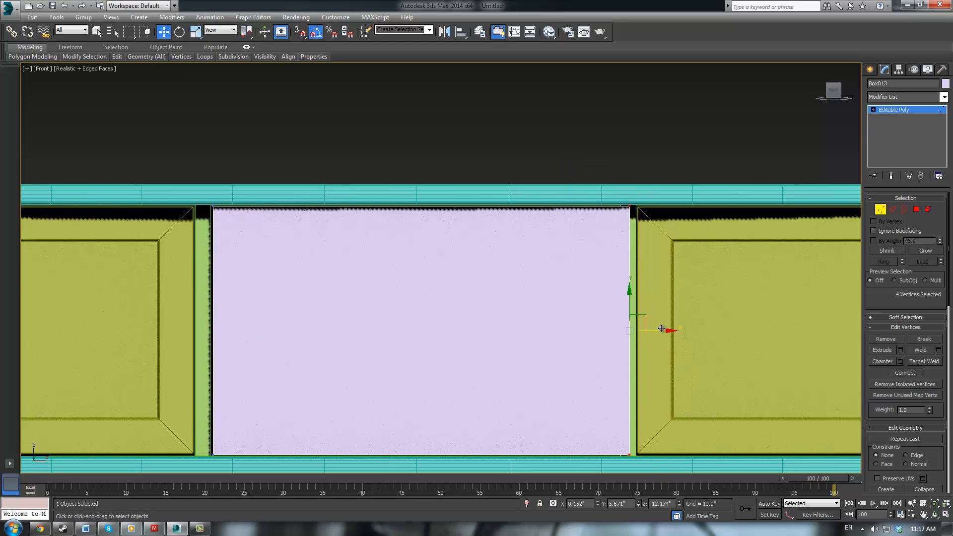
{"action": "mouse_move", "coordinate": [661, 329]}
{"action": "left_mouse_down"}
{"action": "mouse_move", "coordinate": [630, 340]}
{"action": "mouse_move", "coordinate": [650, 338]}
{"action": "left_mouse_up"}
{"action": "left_click_drag", "start_coordinate": [579, 450], "coordinate": [641, 475]}
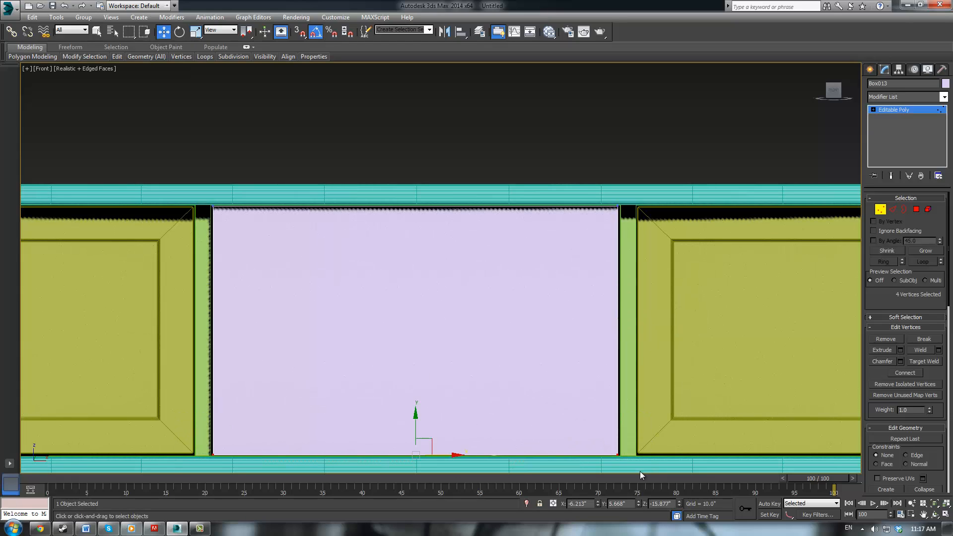
{"action": "left_click_drag", "start_coordinate": [415, 423], "coordinate": [415, 421]}
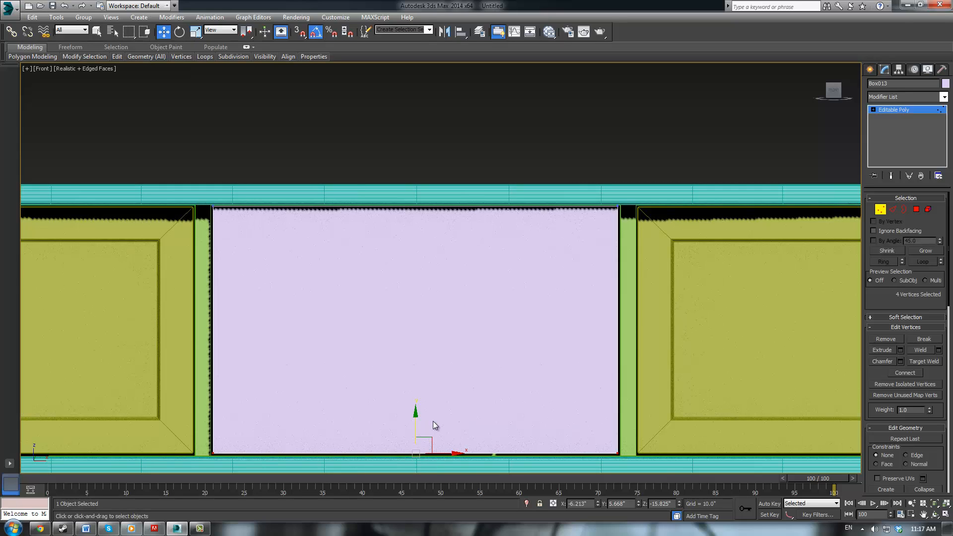
Step: Chamfer all 12 edges of the middle panel by 0.04" with 2 segments, then leave edge editing and deselect the panel
{"action": "left_click", "coordinate": [892, 210]}
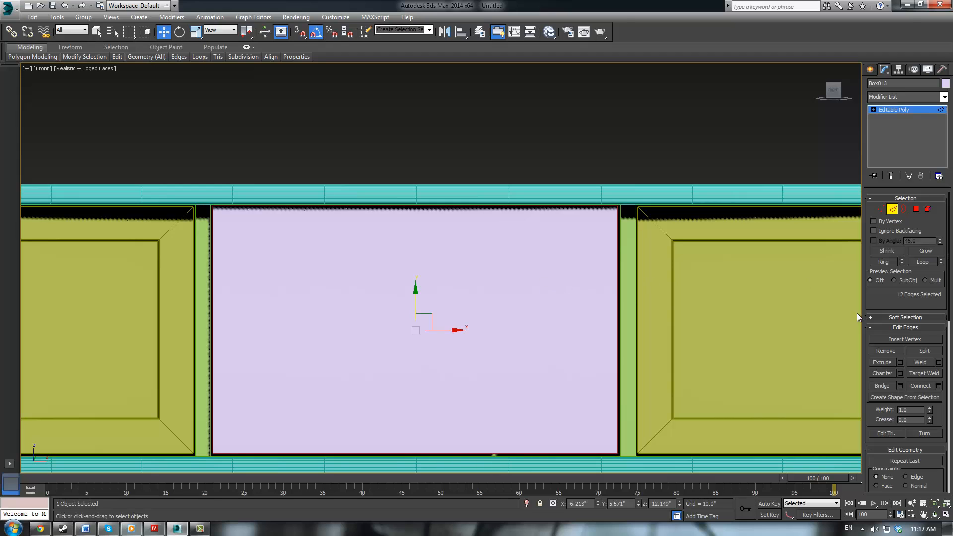
{"action": "left_click", "coordinate": [901, 374]}
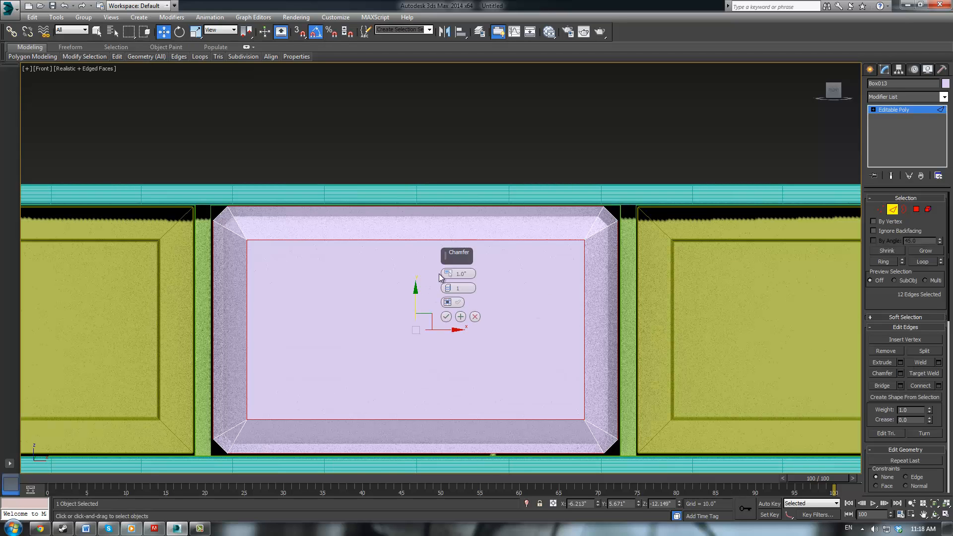
{"action": "left_click_drag", "start_coordinate": [448, 274], "coordinate": [449, 325]}
{"action": "left_click", "coordinate": [448, 271]}
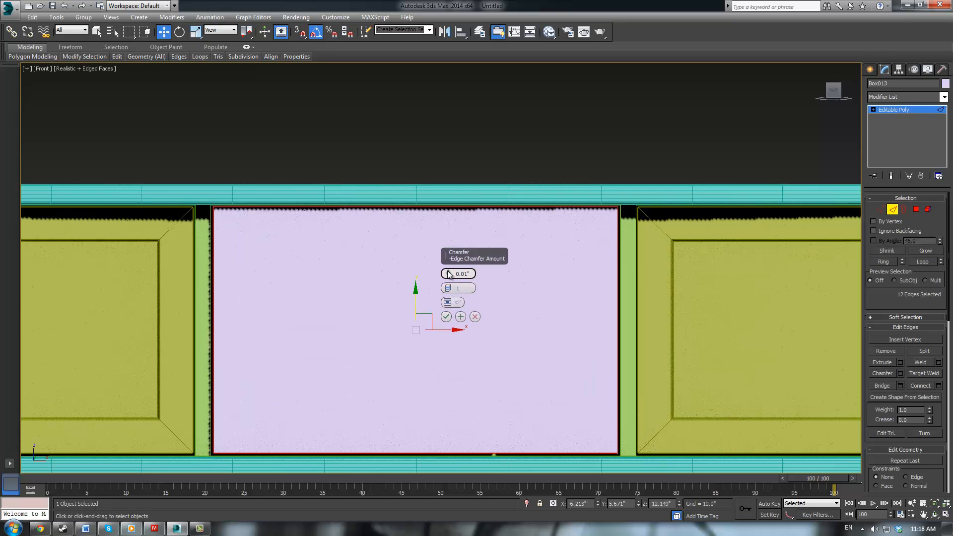
{"action": "left_click", "coordinate": [448, 272]}
{"action": "left_click", "coordinate": [448, 272]}
{"action": "left_click", "coordinate": [448, 271]}
{"action": "left_click", "coordinate": [448, 272]}
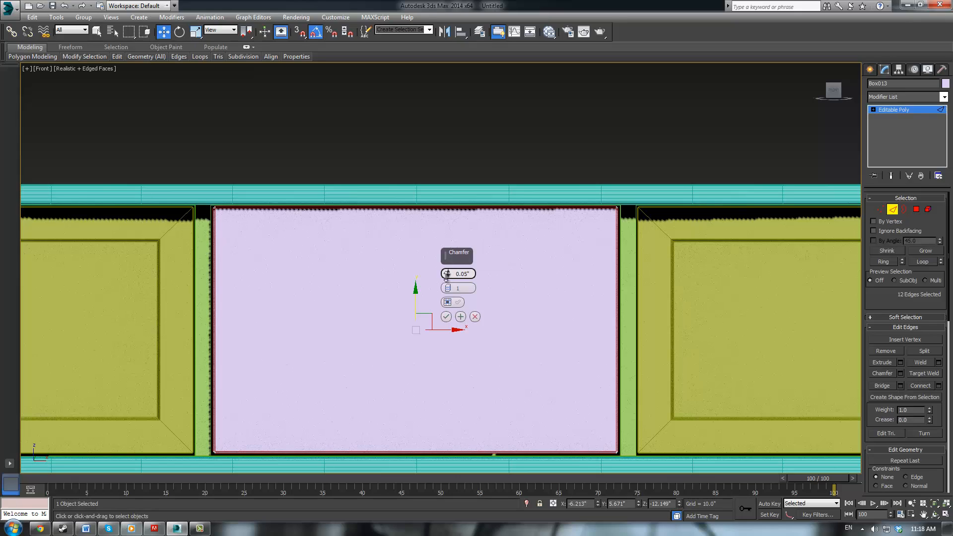
{"action": "left_click", "coordinate": [448, 276]}
{"action": "left_click", "coordinate": [448, 287]}
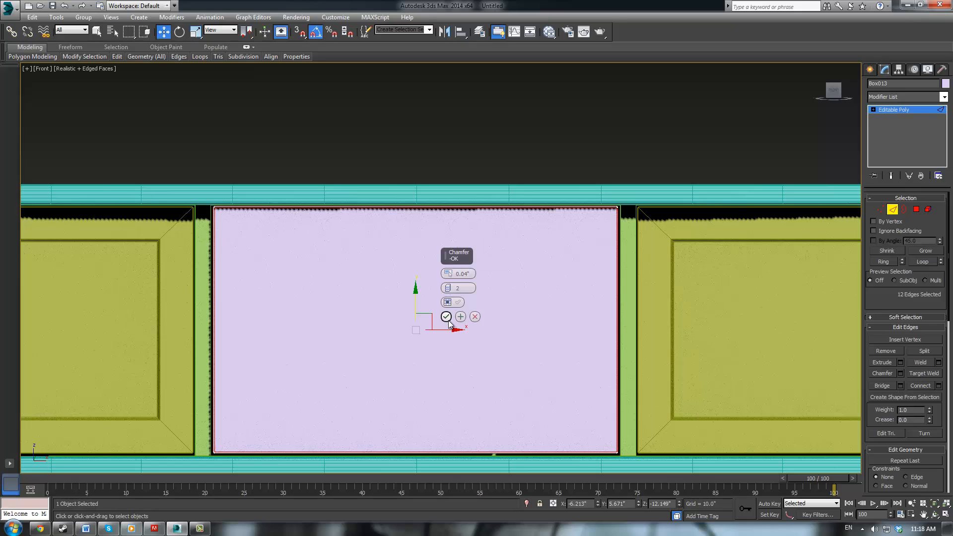
{"action": "left_click", "coordinate": [447, 318]}
{"action": "left_click", "coordinate": [892, 112]}
{"action": "left_click", "coordinate": [643, 145]}
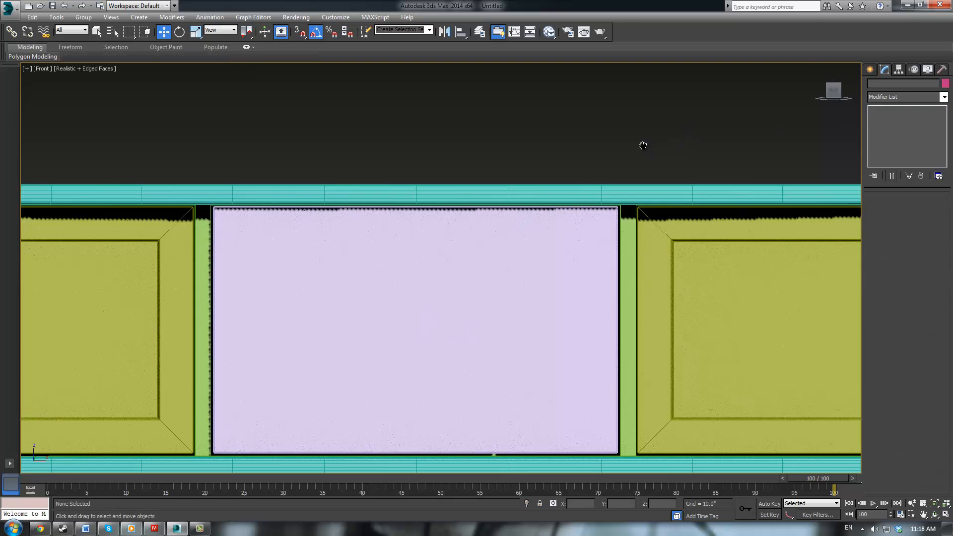
Step: Move the middle panel back about 0.652" in the wireframe left view, in line with the side panels, and deselect it
{"action": "scroll", "coordinate": [621, 152], "scroll_direction": "down", "scroll_amount": 6}
{"action": "middle_click_drag", "start_coordinate": [571, 161], "coordinate": [578, 173], "text": "alt"}
{"action": "key", "text": "p"}
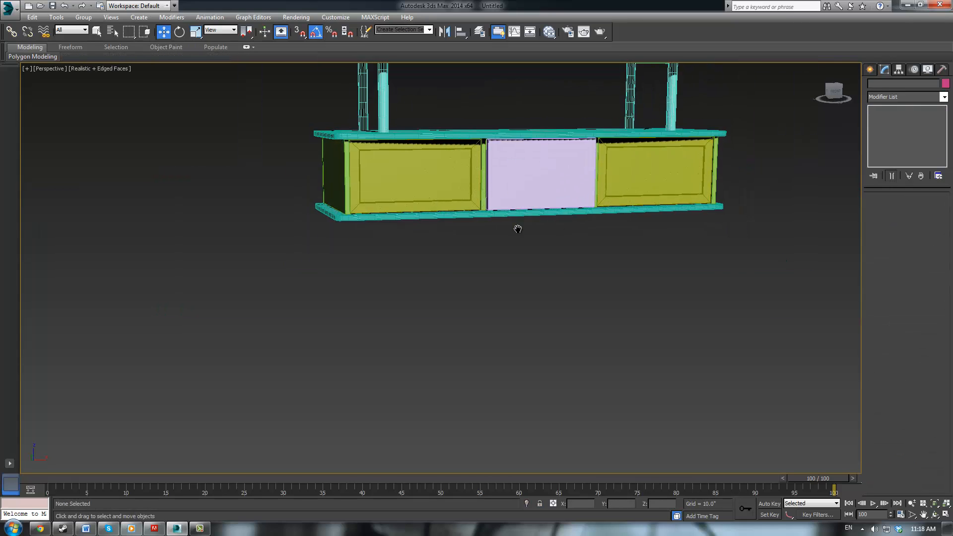
{"action": "middle_click_drag", "start_coordinate": [517, 227], "coordinate": [520, 279]}
{"action": "scroll", "coordinate": [494, 246], "scroll_direction": "up", "scroll_amount": 5}
{"action": "middle_click_drag", "start_coordinate": [481, 328], "coordinate": [522, 316], "text": "alt"}
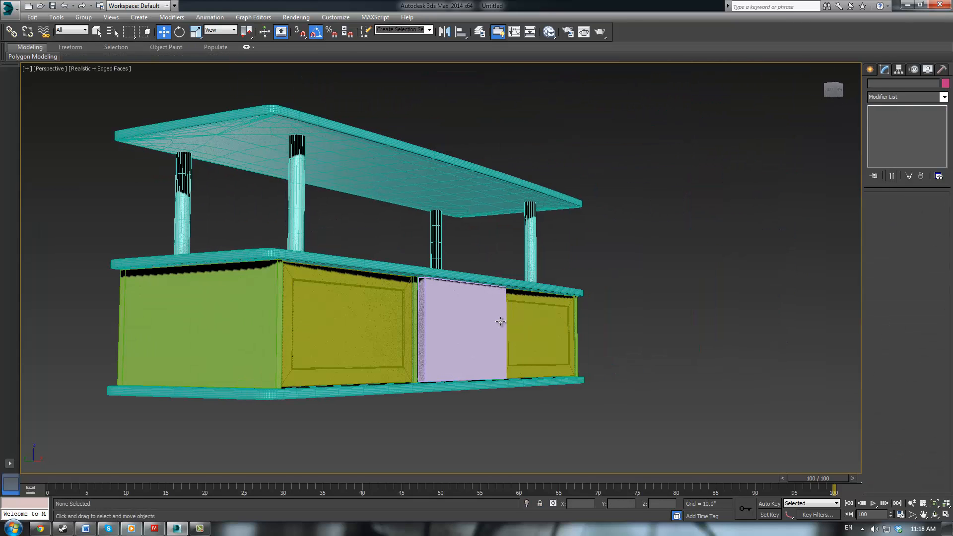
{"action": "left_click", "coordinate": [480, 324]}
{"action": "scroll", "coordinate": [478, 322], "scroll_direction": "up", "scroll_amount": 3}
{"action": "key", "text": "l"}
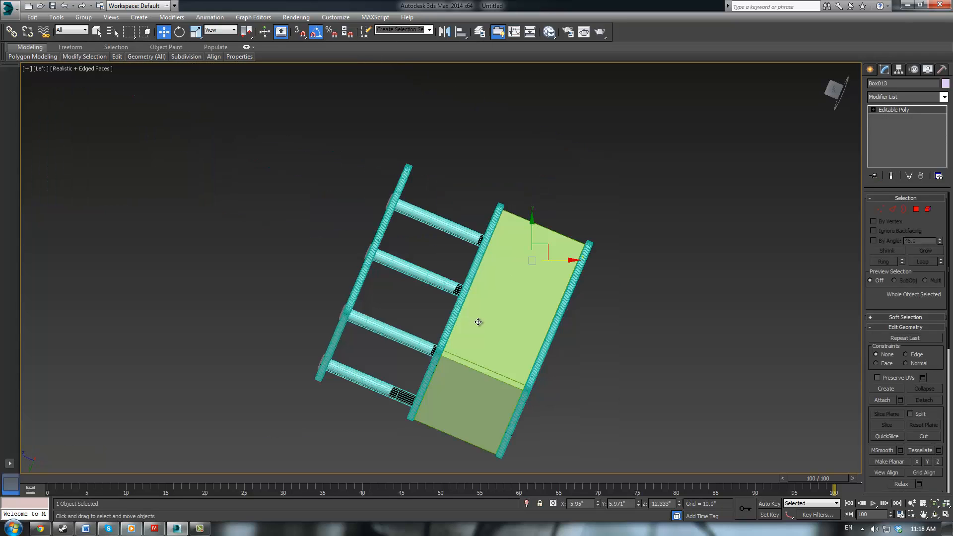
{"action": "key", "text": "alt+w"}
{"action": "key", "text": "alt+w"}
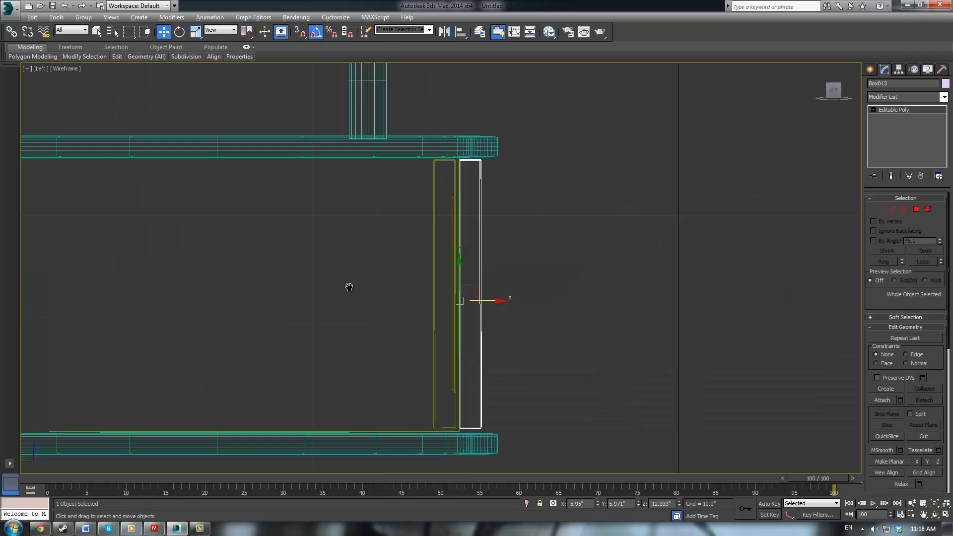
{"action": "scroll", "coordinate": [513, 287], "scroll_direction": "down", "scroll_amount": 3}
{"action": "scroll", "coordinate": [565, 292], "scroll_direction": "up", "scroll_amount": 2}
{"action": "left_click_drag", "start_coordinate": [598, 297], "coordinate": [573, 303]}
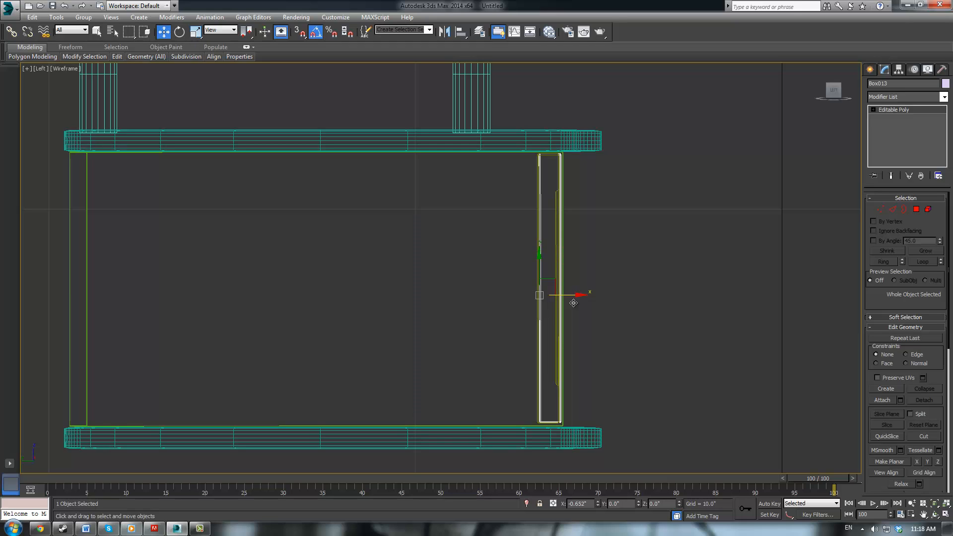
{"action": "left_click", "coordinate": [634, 292]}
Step: Examine the middle panel's depth in the left view and its fit between the side panels in the perspective view
{"action": "scroll", "coordinate": [633, 291], "scroll_direction": "up", "scroll_amount": 3}
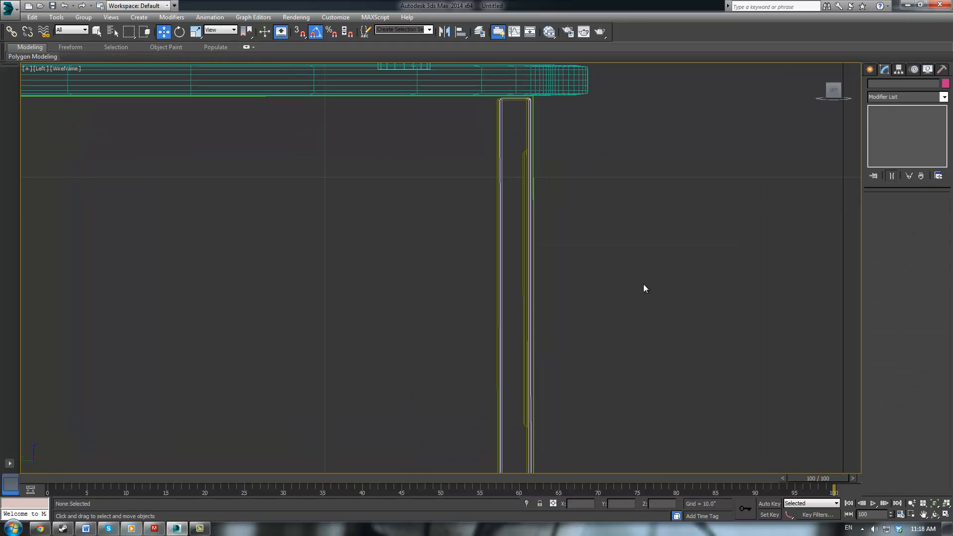
{"action": "key", "text": "alt+w"}
{"action": "left_click", "coordinate": [634, 280]}
{"action": "key", "text": "alt+w"}
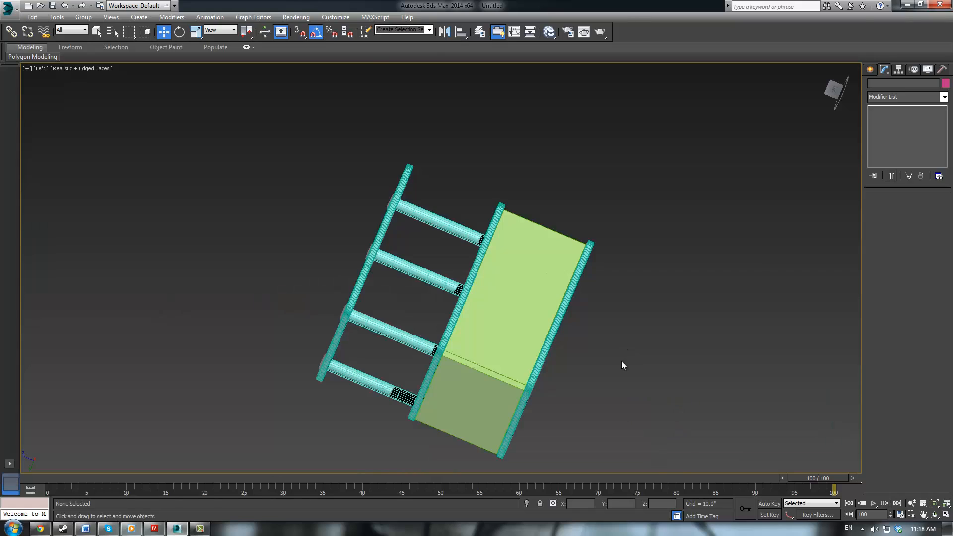
{"action": "scroll", "coordinate": [605, 337], "scroll_direction": "up", "scroll_amount": 4}
{"action": "scroll", "coordinate": [605, 337], "scroll_direction": "down", "scroll_amount": 5}
{"action": "middle_click_drag", "start_coordinate": [602, 293], "coordinate": [890, 292], "text": "alt"}
{"action": "middle_click_drag", "start_coordinate": [544, 266], "coordinate": [673, 101], "text": "alt"}
{"action": "left_click", "coordinate": [828, 91]}
{"action": "middle_click_drag", "start_coordinate": [829, 92], "coordinate": [421, 201], "text": "alt"}
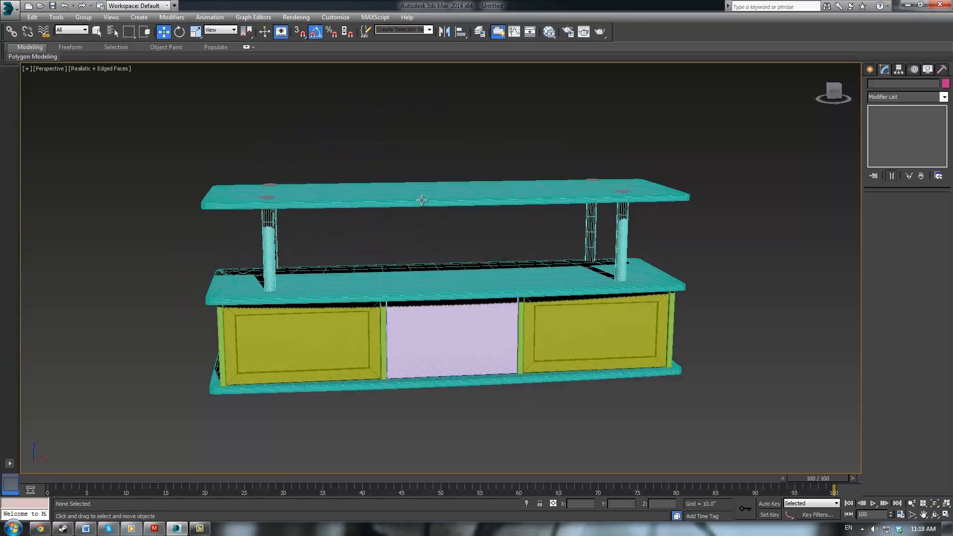
{"action": "scroll", "coordinate": [440, 265], "scroll_direction": "up", "scroll_amount": 3}
{"action": "mouse_move", "coordinate": [494, 282]}
{"action": "middle_mouse_down", "text": "alt"}
{"action": "mouse_move", "coordinate": [418, 256]}
{"action": "mouse_move", "coordinate": [319, 259]}
{"action": "mouse_move", "coordinate": [355, 251]}
{"action": "mouse_move", "coordinate": [457, 281]}
{"action": "mouse_move", "coordinate": [497, 271]}
{"action": "middle_mouse_up", "text": "alt"}
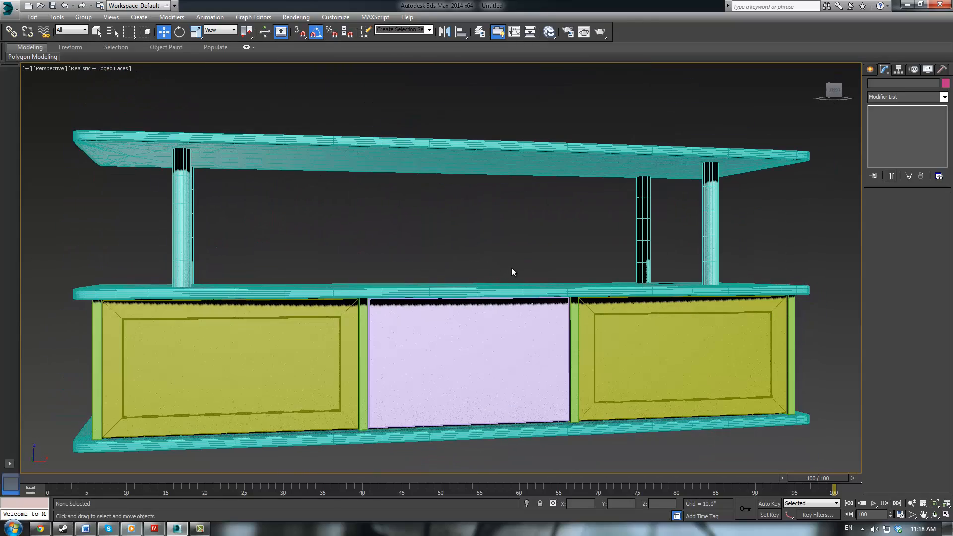
Step: Create a cylinder about 0.5" in radius and 1.62" high, projecting from the front face of the middle panel
{"action": "left_click", "coordinate": [870, 70]}
{"action": "left_click", "coordinate": [889, 154]}
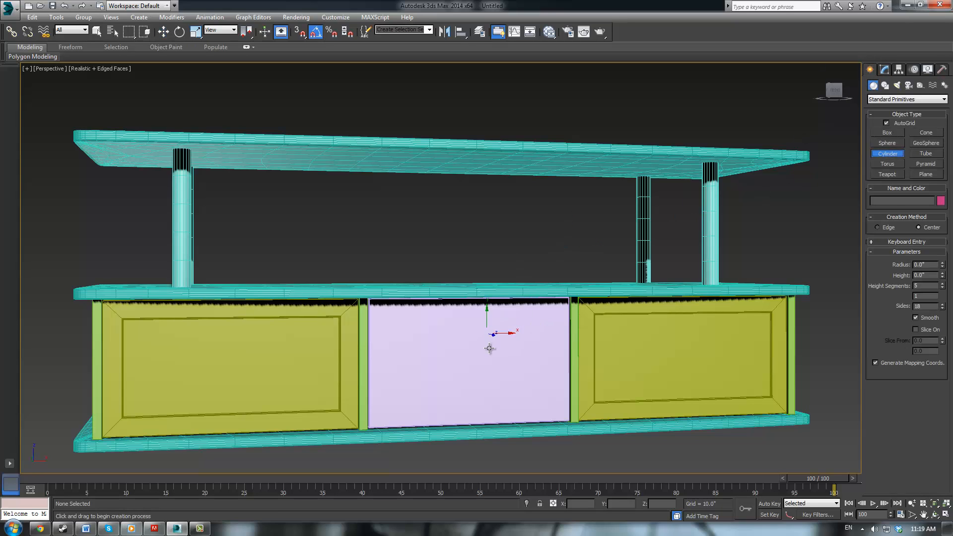
{"action": "left_click_drag", "start_coordinate": [492, 351], "coordinate": [498, 351]}
{"action": "left_click", "coordinate": [520, 351]}
Step: Set the cylinder's radius to 0.3" and its height to 1"
{"action": "middle_click_drag", "start_coordinate": [507, 292], "coordinate": [511, 251]}
{"action": "scroll", "coordinate": [469, 271], "scroll_direction": "up", "scroll_amount": 6}
{"action": "middle_click_drag", "start_coordinate": [442, 301], "coordinate": [471, 243]}
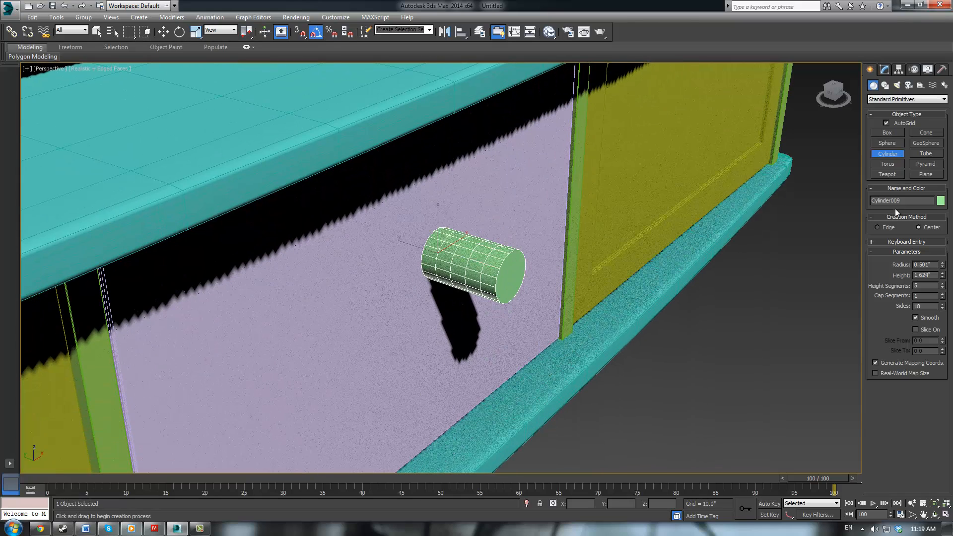
{"action": "left_click_drag", "start_coordinate": [936, 266], "coordinate": [882, 263]}
{"action": "type", "text": "0.3"}
{"action": "key", "text": "Return"}
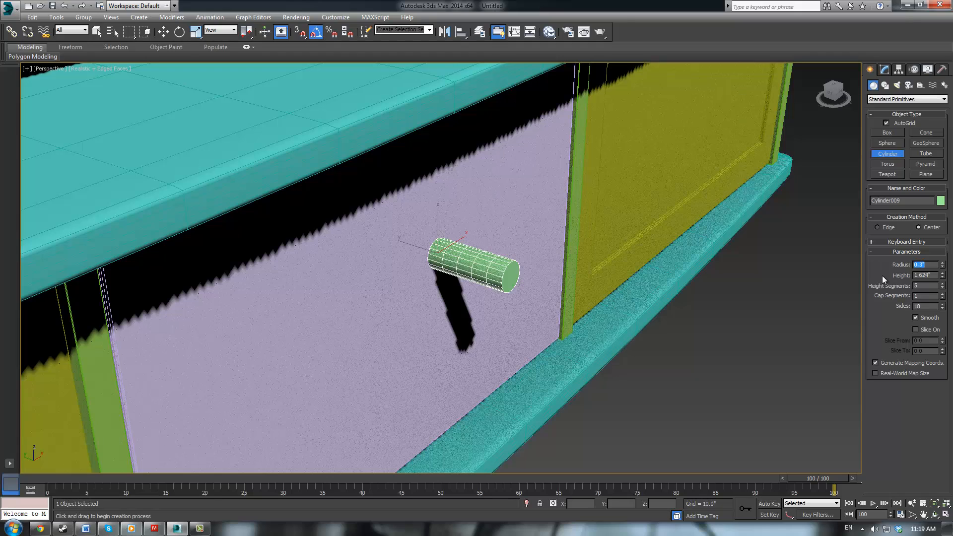
{"action": "left_click_drag", "start_coordinate": [936, 276], "coordinate": [894, 280]}
{"action": "type", "text": "1"}
{"action": "key", "text": "Return"}
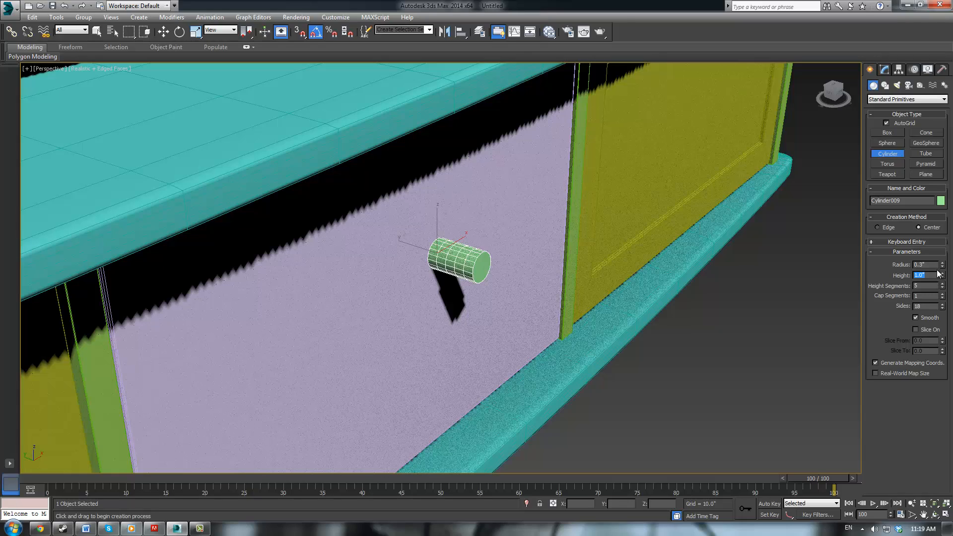
Step: Convert the knob cylinder on the middle panel to an editable poly
{"action": "middle_click_drag", "start_coordinate": [562, 304], "coordinate": [592, 323], "text": "alt"}
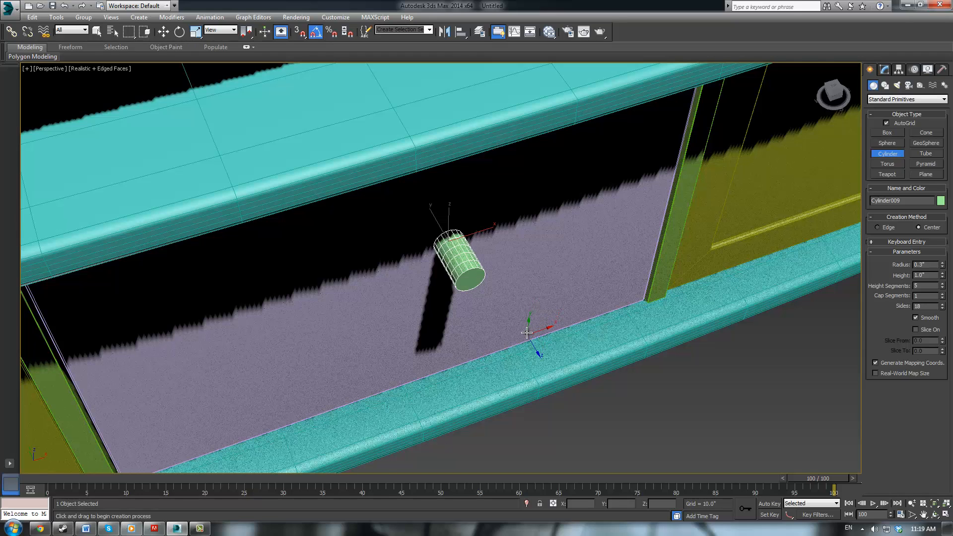
{"action": "middle_click_drag", "start_coordinate": [518, 332], "coordinate": [515, 353]}
{"action": "key", "text": "t"}
{"action": "key", "text": "F3"}
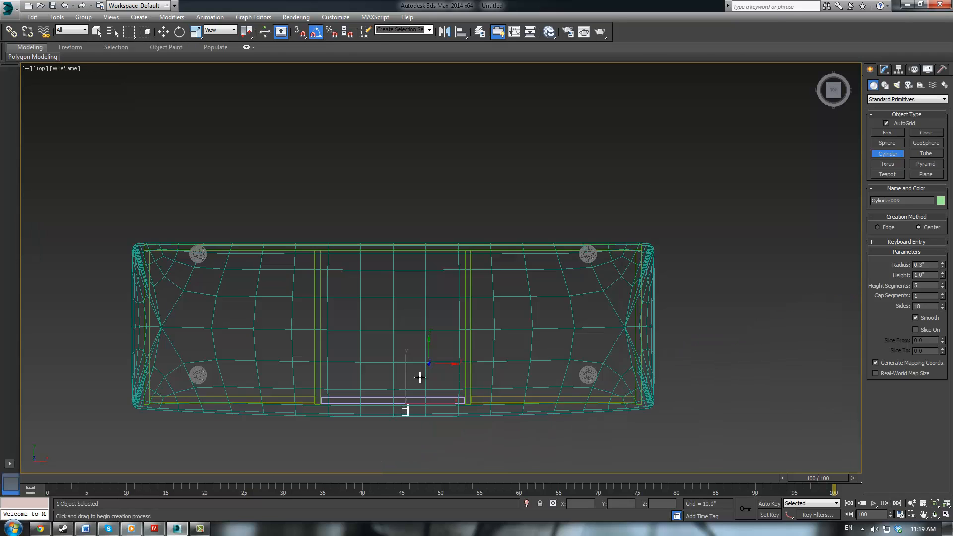
{"action": "scroll", "coordinate": [433, 270], "scroll_direction": "up", "scroll_amount": 3}
{"action": "scroll", "coordinate": [431, 326], "scroll_direction": "up", "scroll_amount": 6}
{"action": "middle_click_drag", "start_coordinate": [431, 326], "coordinate": [481, 247]}
{"action": "key", "text": "w"}
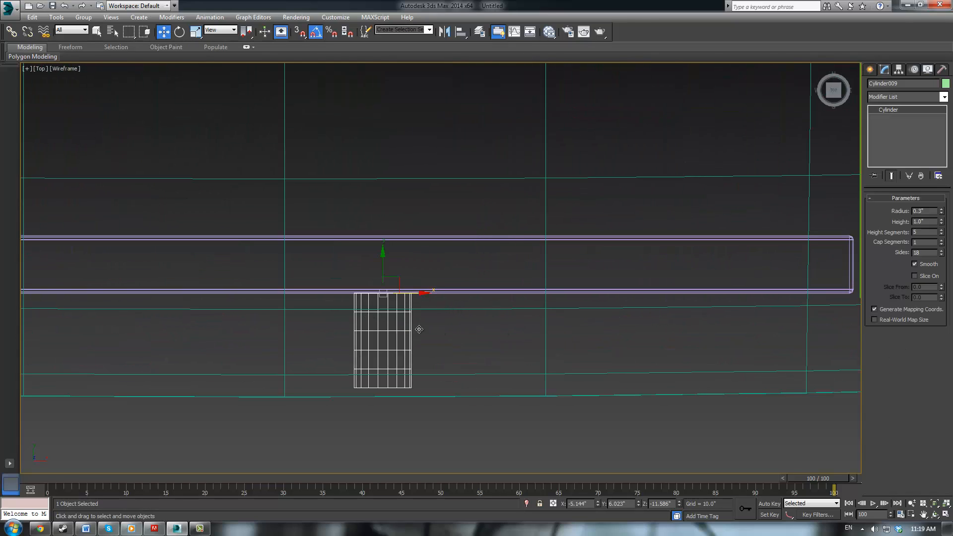
{"action": "key", "text": "ctrl+e"}
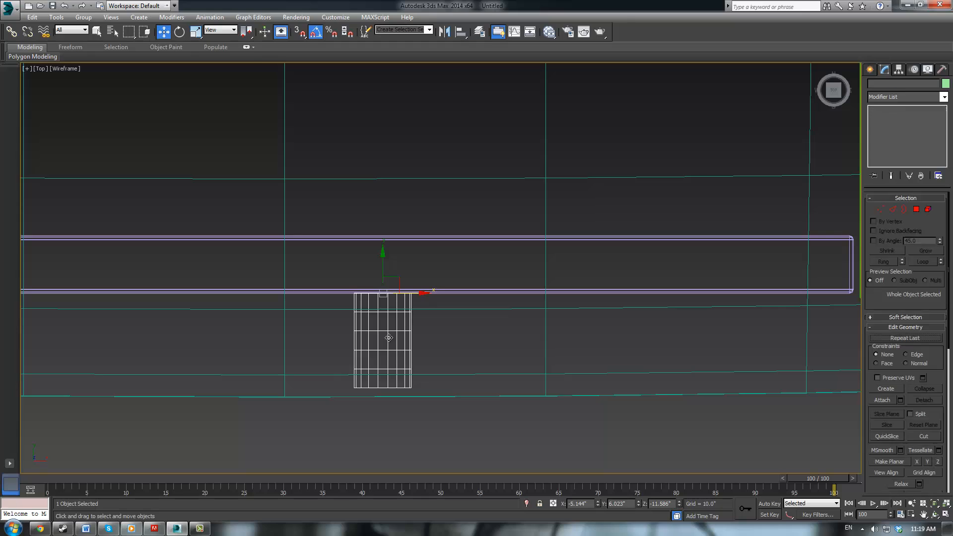
Step: Select the cylinder's four inner vertex rings in the top view and scale them down slightly in the front view
{"action": "key", "text": "1"}
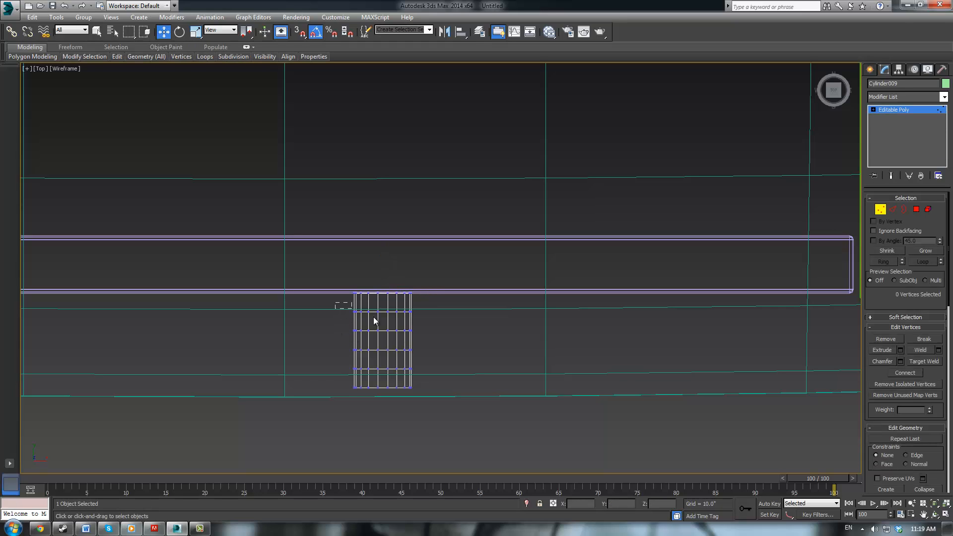
{"action": "left_click_drag", "start_coordinate": [445, 368], "coordinate": [444, 374]}
{"action": "key", "text": "r"}
{"action": "key", "text": "f"}
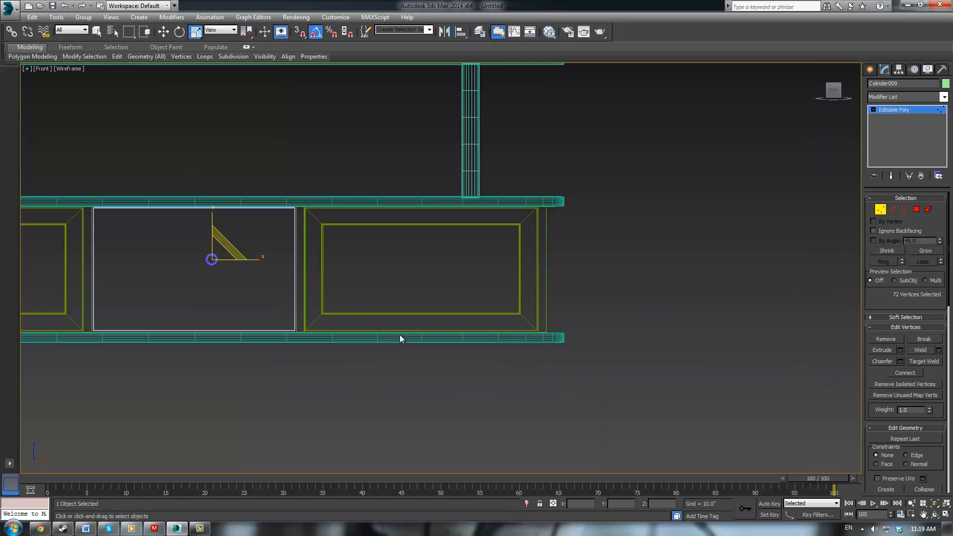
{"action": "middle_click_drag", "start_coordinate": [472, 294], "coordinate": [585, 332]}
{"action": "scroll", "coordinate": [501, 325], "scroll_direction": "up", "scroll_amount": 3}
{"action": "scroll", "coordinate": [94, 283], "scroll_direction": "up", "scroll_amount": 1}
{"action": "middle_click_drag", "start_coordinate": [86, 282], "coordinate": [328, 286]}
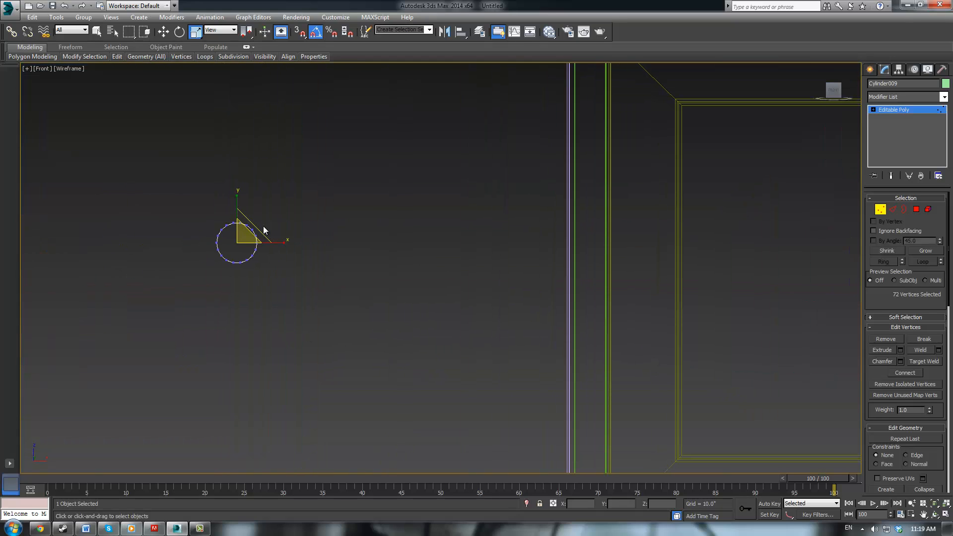
{"action": "left_click_drag", "start_coordinate": [254, 222], "coordinate": [250, 232]}
Step: Select the two middle vertex rings of the knob and scale them down further to give it a concave waist
{"action": "key", "text": "t"}
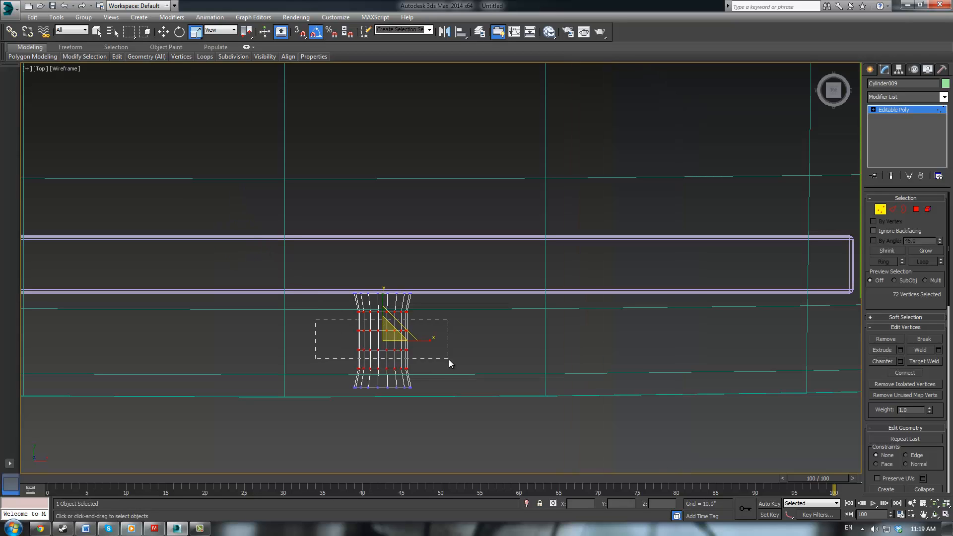
{"action": "key", "text": "f"}
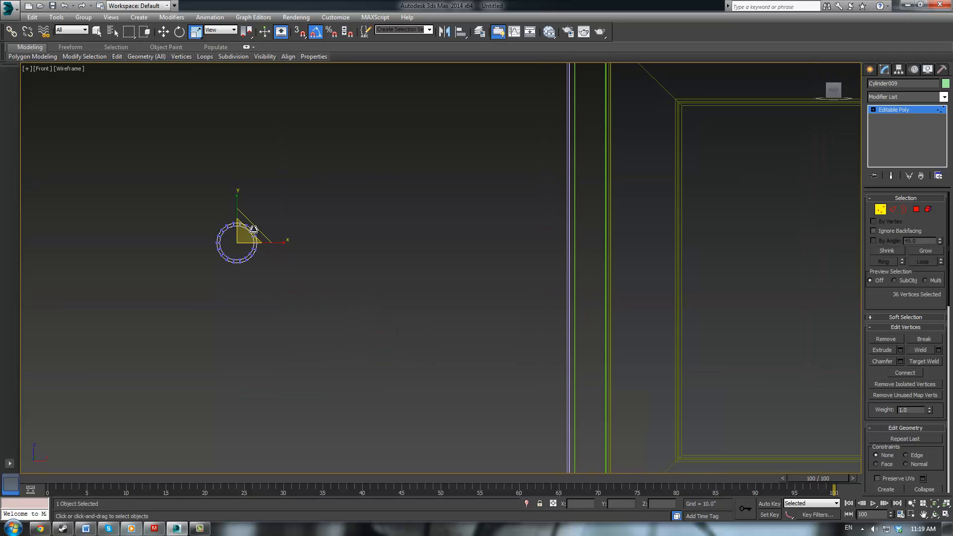
{"action": "left_click_drag", "start_coordinate": [248, 226], "coordinate": [247, 226]}
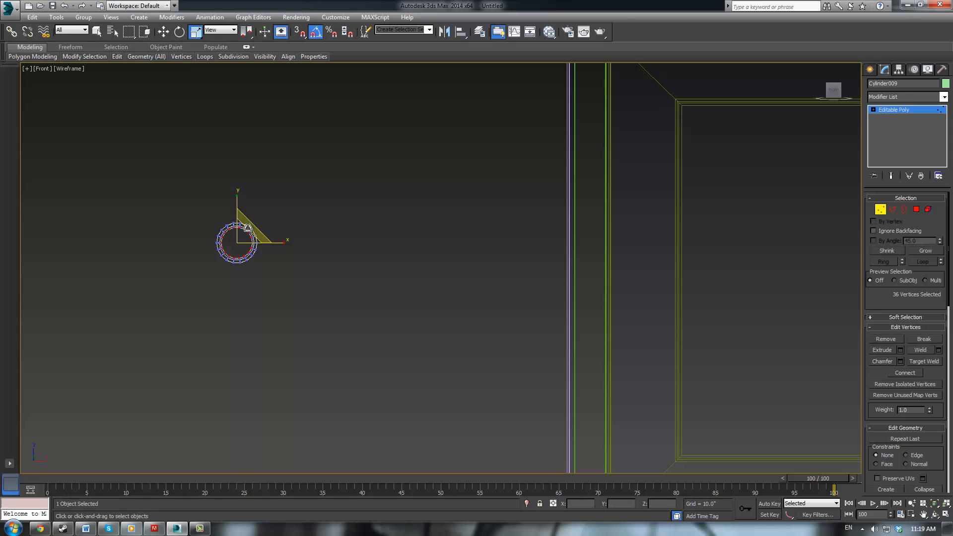
{"action": "mouse_move", "coordinate": [421, 251]}
{"action": "middle_mouse_down"}
{"action": "mouse_move", "coordinate": [437, 273]}
{"action": "mouse_move", "coordinate": [409, 269]}
{"action": "mouse_move", "coordinate": [481, 288]}
{"action": "mouse_move", "coordinate": [390, 277]}
{"action": "mouse_move", "coordinate": [467, 240]}
{"action": "middle_mouse_up"}
{"action": "key", "text": "p"}
{"action": "key", "text": "F3"}
{"action": "scroll", "coordinate": [389, 278], "scroll_direction": "up", "scroll_amount": 3}
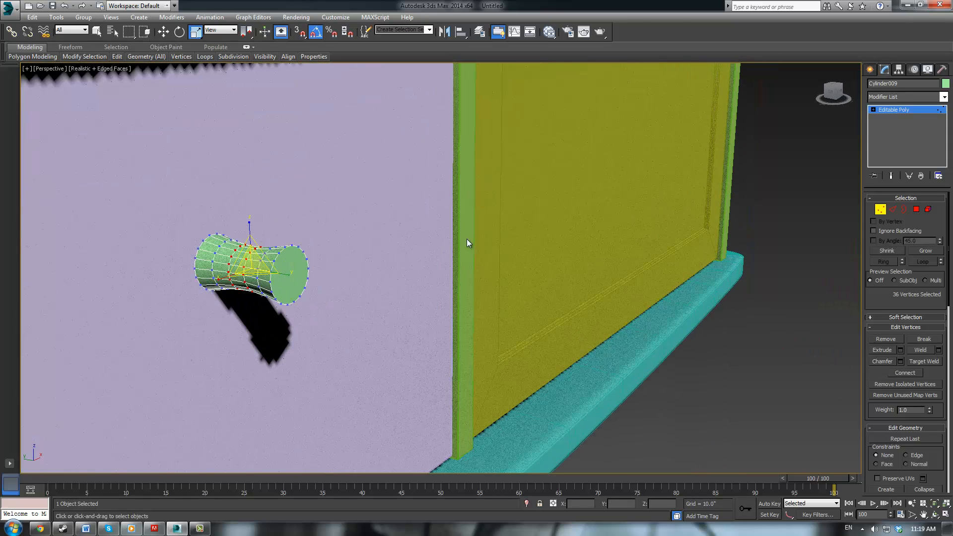
Step: Select all edges around the knob's front cap and chamfer them by 0.05" with one segment
{"action": "key", "text": "2"}
{"action": "left_click", "coordinate": [276, 253]}
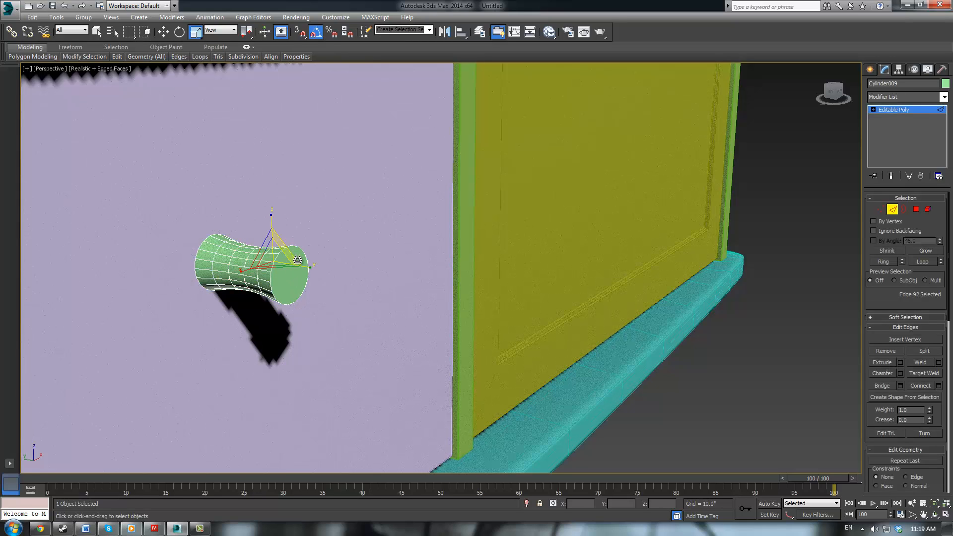
{"action": "left_click", "coordinate": [277, 253]}
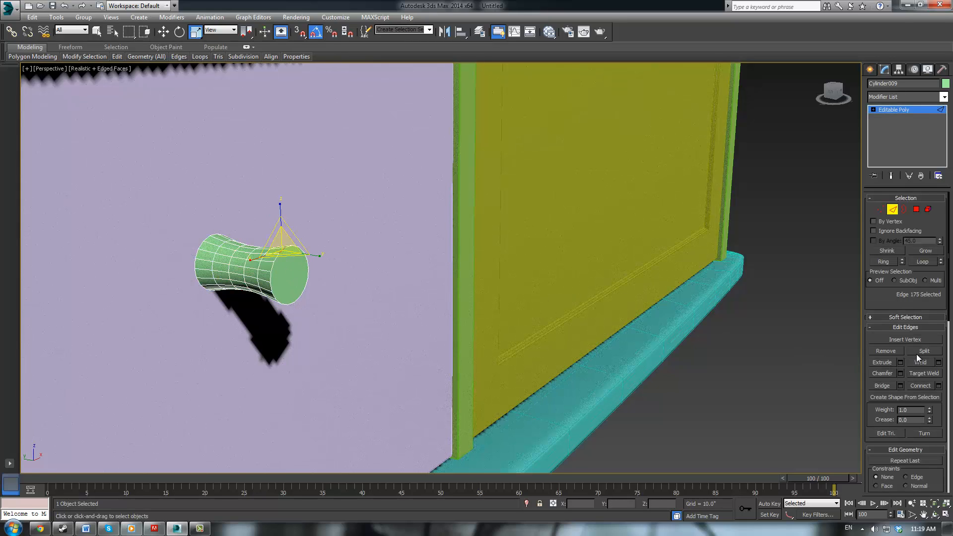
{"action": "middle_click_drag", "start_coordinate": [476, 239], "coordinate": [503, 245]}
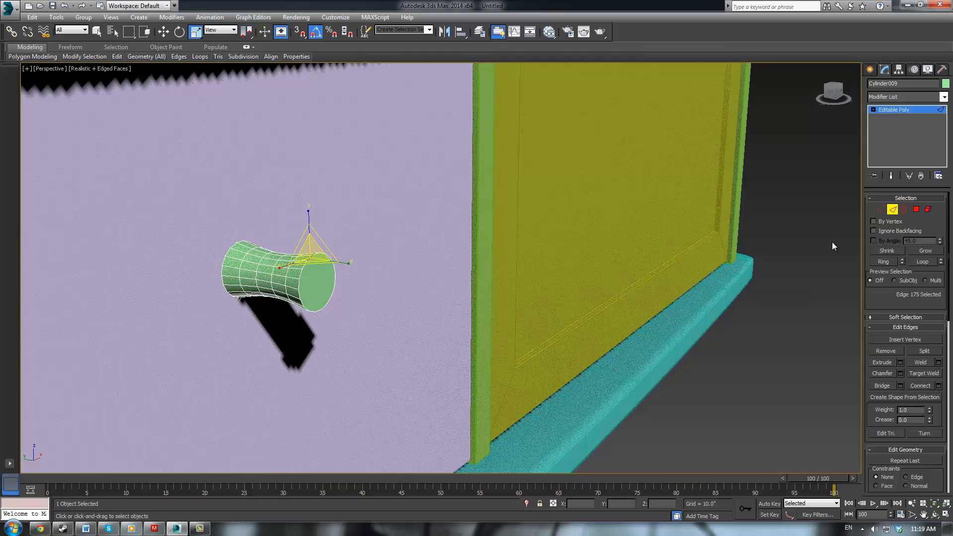
{"action": "left_click", "coordinate": [916, 209]}
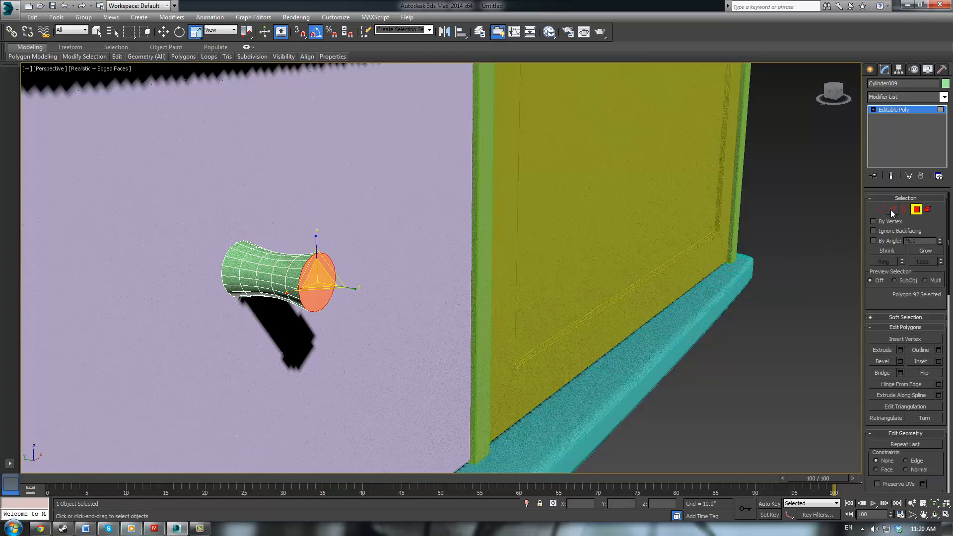
{"action": "left_click", "coordinate": [893, 209], "text": "ctrl"}
{"action": "scroll", "coordinate": [485, 255], "scroll_direction": "up", "scroll_amount": 1}
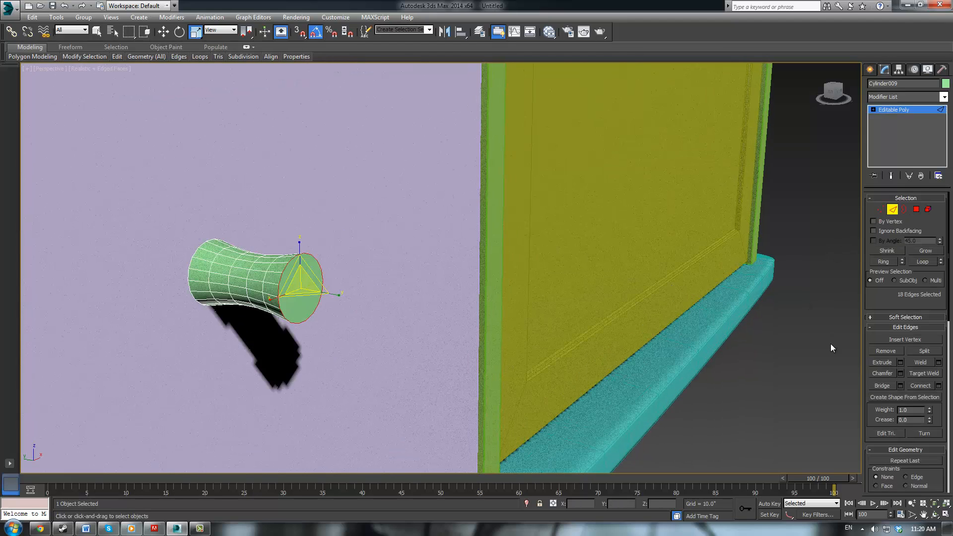
{"action": "left_click", "coordinate": [900, 374]}
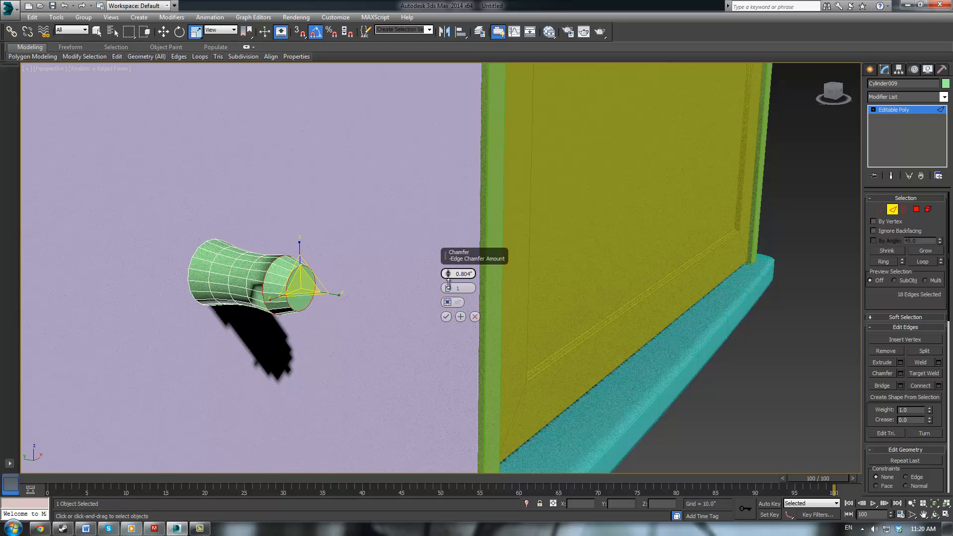
{"action": "left_click_drag", "start_coordinate": [449, 274], "coordinate": [449, 271]}
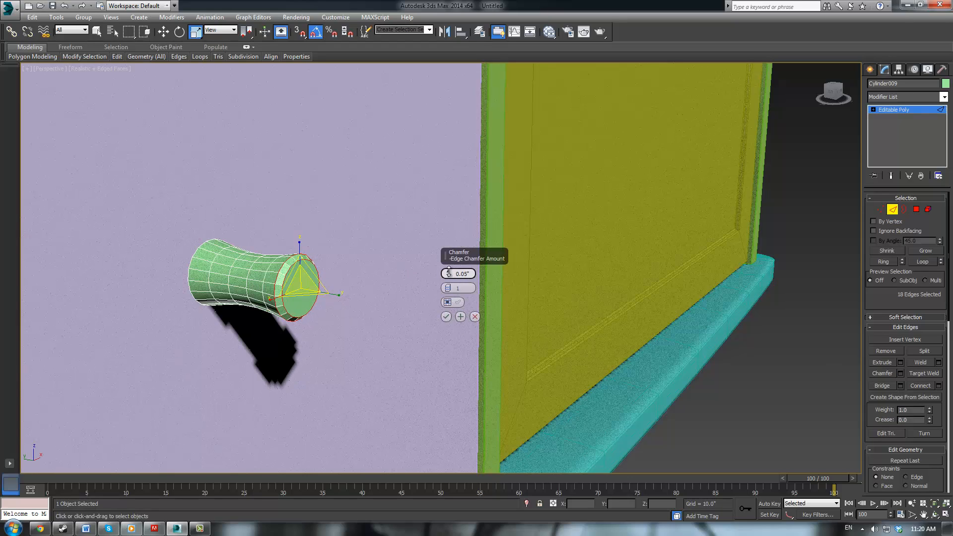
{"action": "left_click", "coordinate": [449, 316]}
{"action": "middle_click_drag", "start_coordinate": [433, 272], "coordinate": [488, 273]}
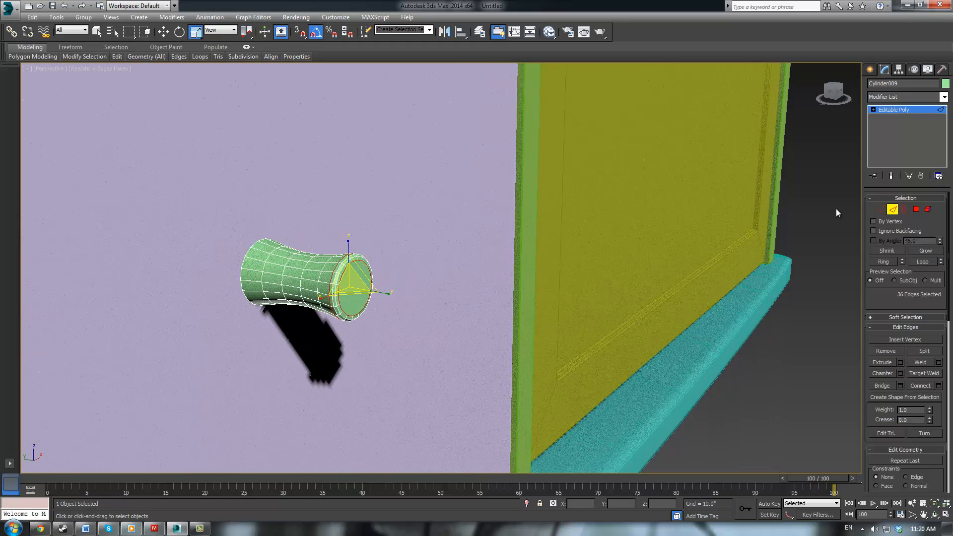
{"action": "left_click", "coordinate": [898, 110]}
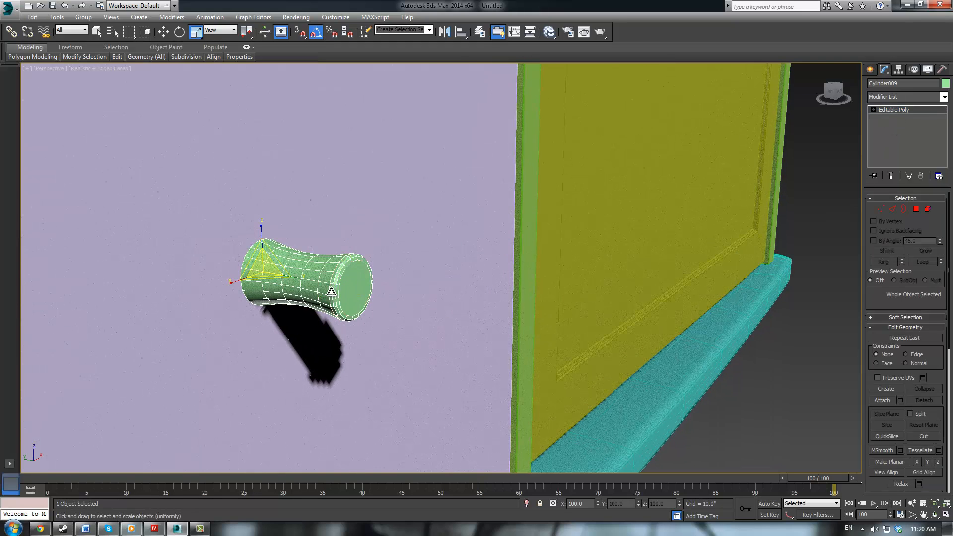
Step: Select the two vertex rings nearest the panel on the knob and scale them to about 86% across the diameter
{"action": "mouse_move", "coordinate": [331, 291]}
{"action": "middle_mouse_down", "text": "alt"}
{"action": "mouse_move", "coordinate": [323, 288]}
{"action": "mouse_move", "coordinate": [330, 276]}
{"action": "middle_mouse_up", "text": "alt"}
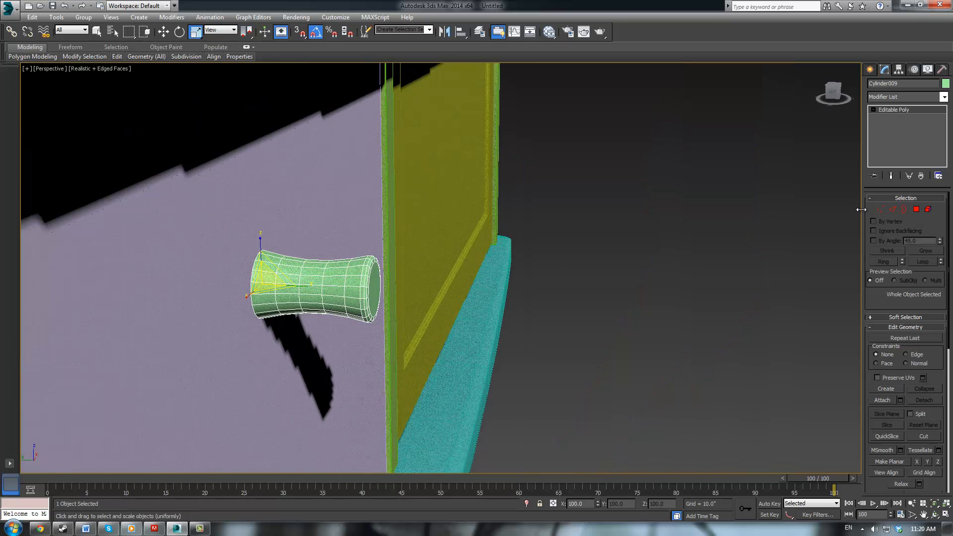
{"action": "middle_click_drag", "start_coordinate": [339, 227], "coordinate": [440, 209], "text": "alt"}
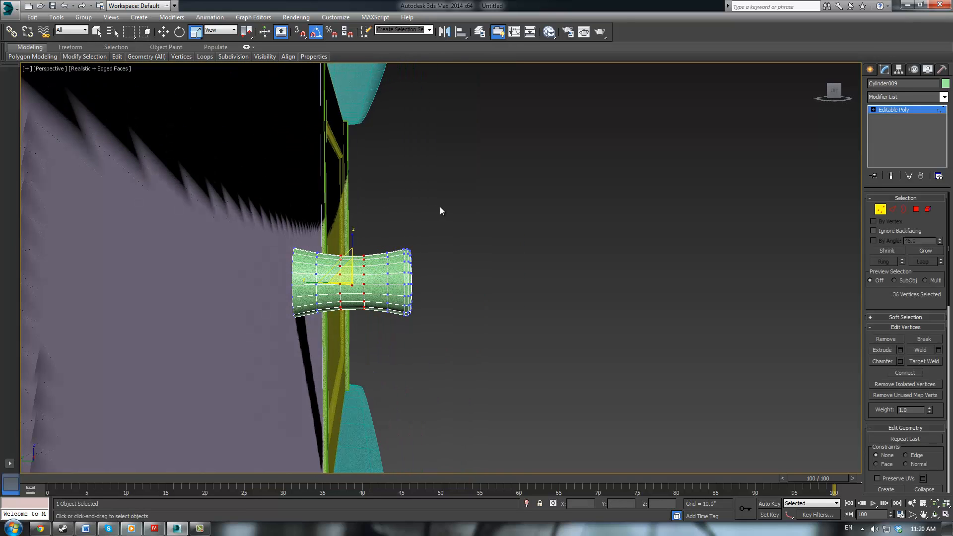
{"action": "left_click_drag", "start_coordinate": [272, 202], "coordinate": [328, 372]}
{"action": "middle_click_drag", "start_coordinate": [446, 320], "coordinate": [298, 344], "text": "alt"}
{"action": "left_click_drag", "start_coordinate": [299, 258], "coordinate": [300, 265]}
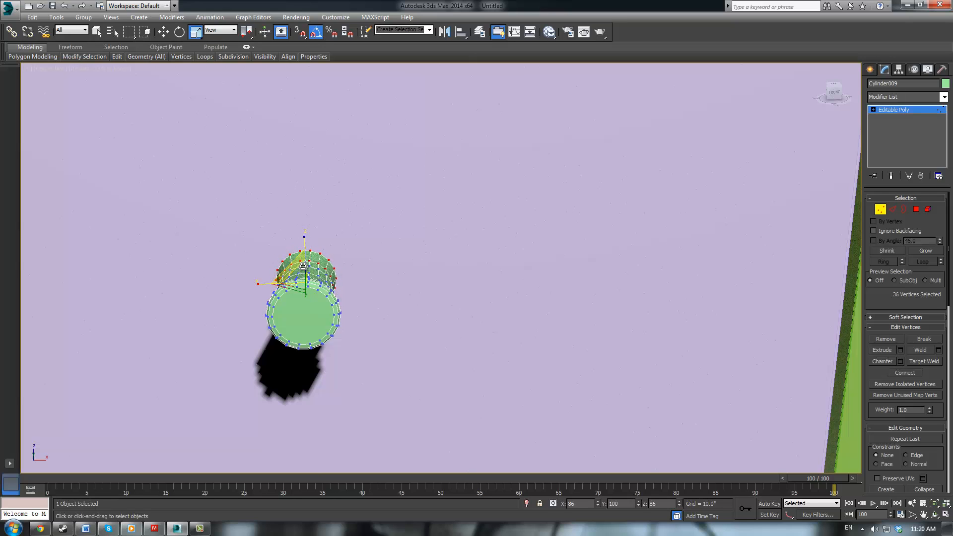
{"action": "middle_click_drag", "start_coordinate": [360, 255], "coordinate": [422, 240], "text": "alt"}
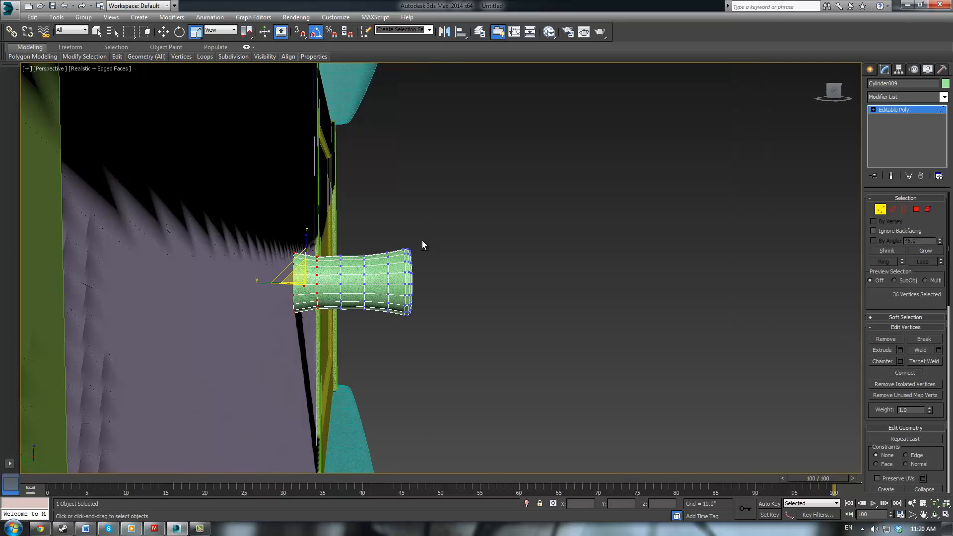
Step: Select only the rearmost vertex ring of the knob and scale it down further
{"action": "left_click_drag", "start_coordinate": [337, 337], "coordinate": [310, 347]}
{"action": "middle_click_drag", "start_coordinate": [310, 347], "coordinate": [287, 261], "text": "alt"}
{"action": "left_click_drag", "start_coordinate": [286, 262], "coordinate": [296, 271]}
{"action": "middle_click_drag", "start_coordinate": [297, 271], "coordinate": [350, 219], "text": "alt"}
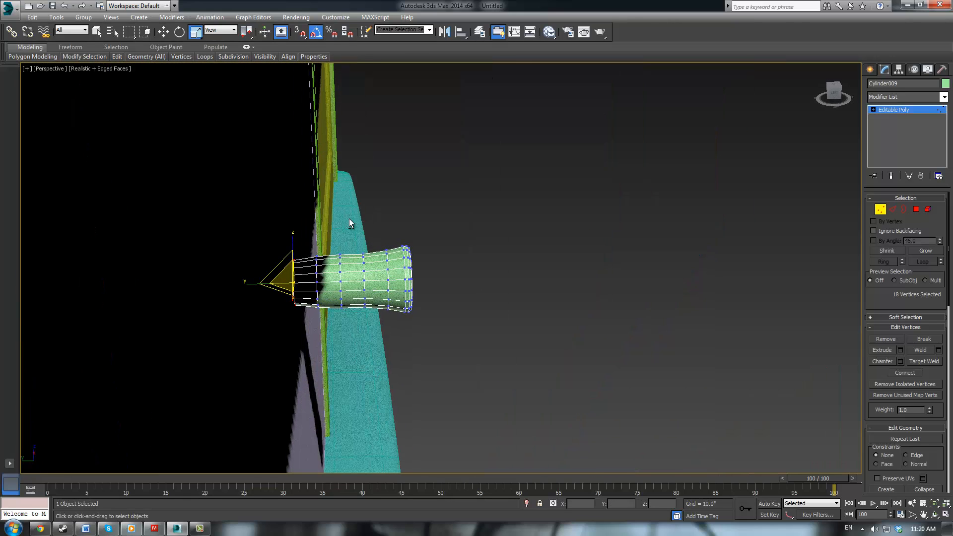
Step: Select the third vertex ring from the knob's rear end and scale it to about 91% across the diameter
{"action": "left_click_drag", "start_coordinate": [329, 228], "coordinate": [353, 346]}
{"action": "middle_click_drag", "start_coordinate": [350, 343], "coordinate": [303, 333], "text": "alt"}
{"action": "left_click_drag", "start_coordinate": [339, 257], "coordinate": [338, 259]}
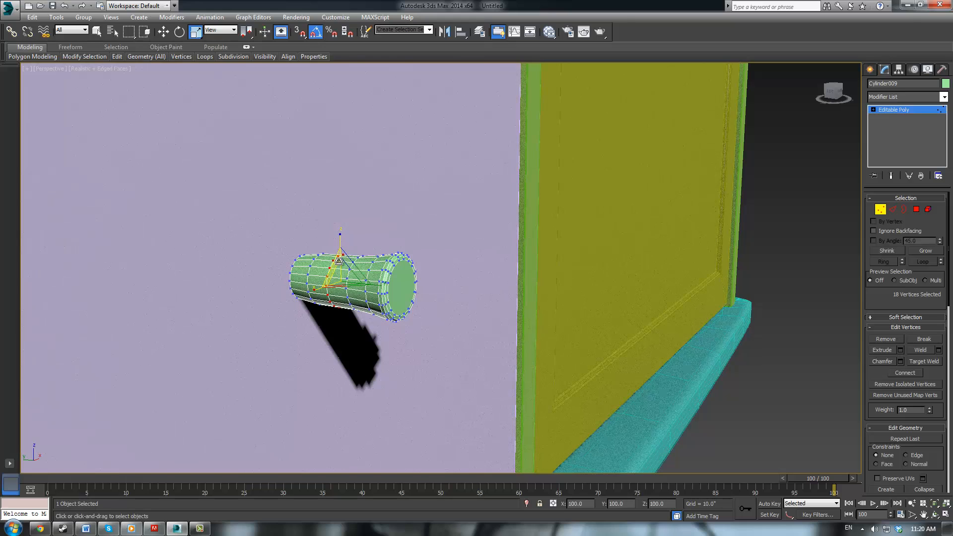
{"action": "middle_click_drag", "start_coordinate": [339, 260], "coordinate": [464, 249], "text": "alt"}
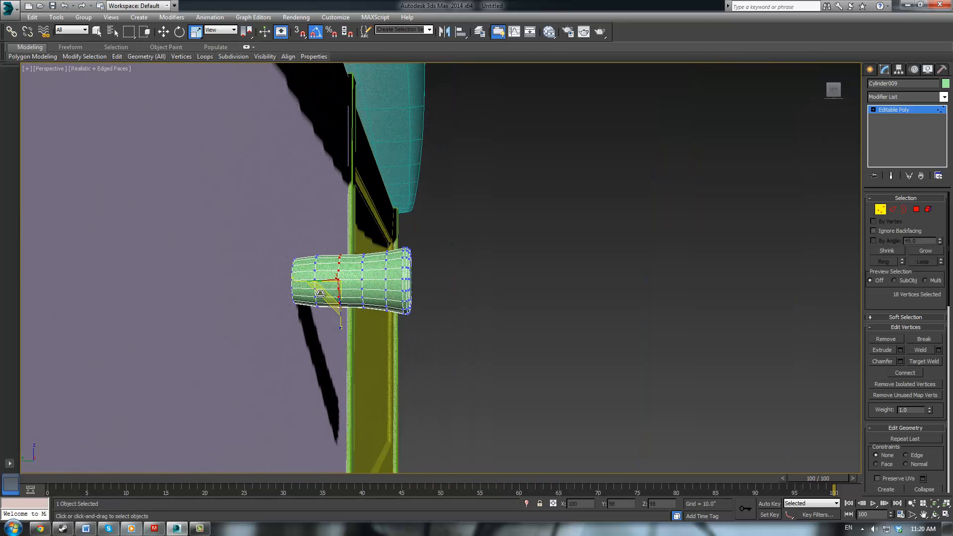
{"action": "middle_click_drag", "start_coordinate": [320, 293], "coordinate": [332, 293], "text": "alt"}
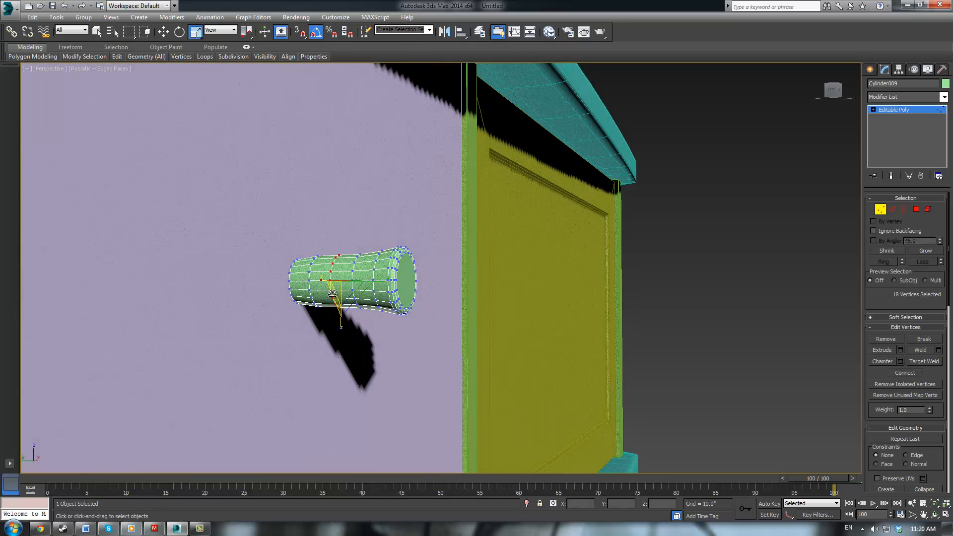
{"action": "left_click_drag", "start_coordinate": [333, 293], "coordinate": [335, 294]}
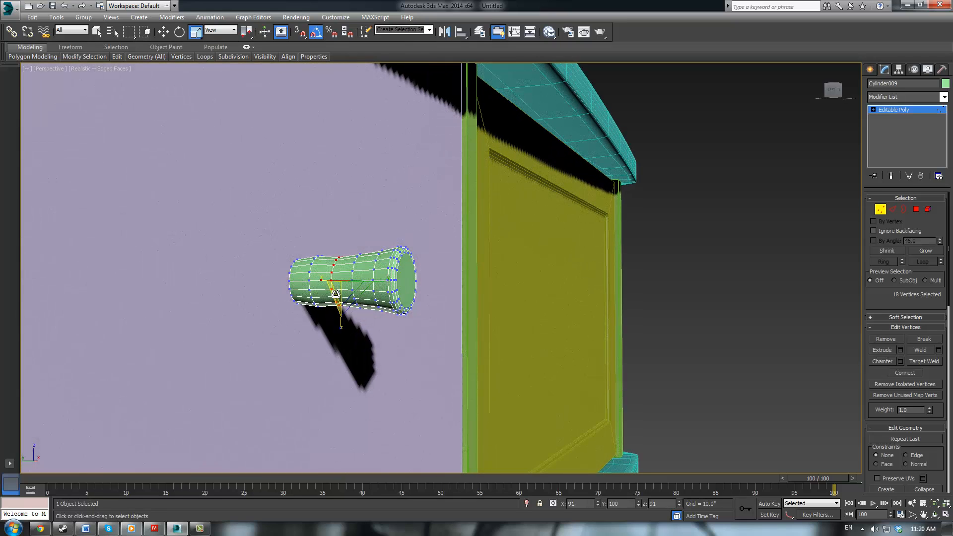
{"action": "middle_click_drag", "start_coordinate": [239, 224], "coordinate": [266, 226], "text": "alt"}
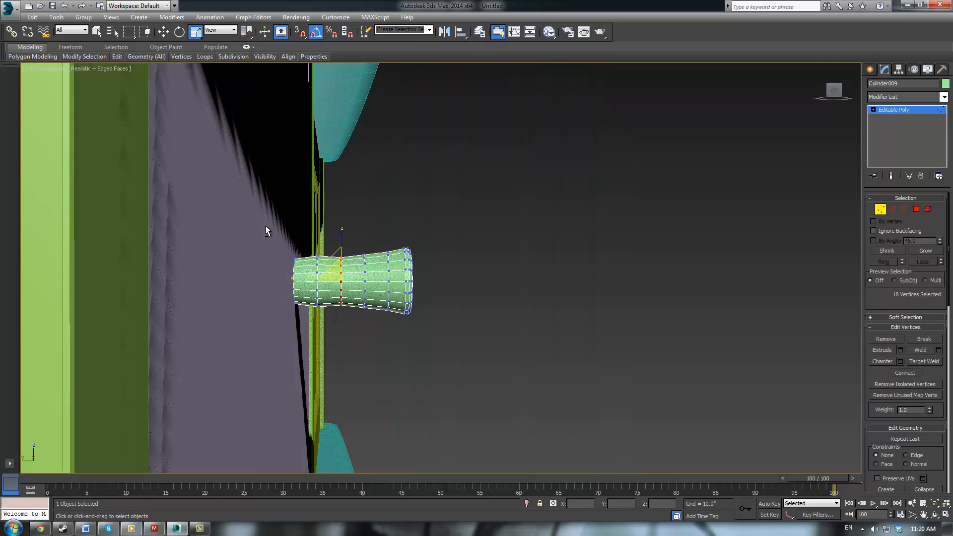
Step: Delete the knob's two rear segments and move the open end's vertex ring back about 0.398" to the middle panel
{"action": "left_click_drag", "start_coordinate": [240, 144], "coordinate": [339, 332]}
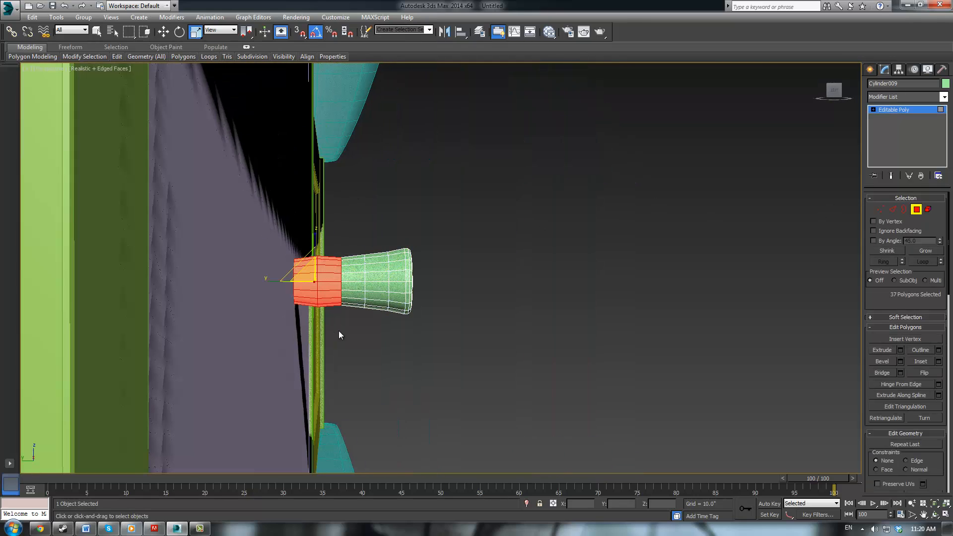
{"action": "key", "text": "Delete"}
{"action": "key", "text": "1"}
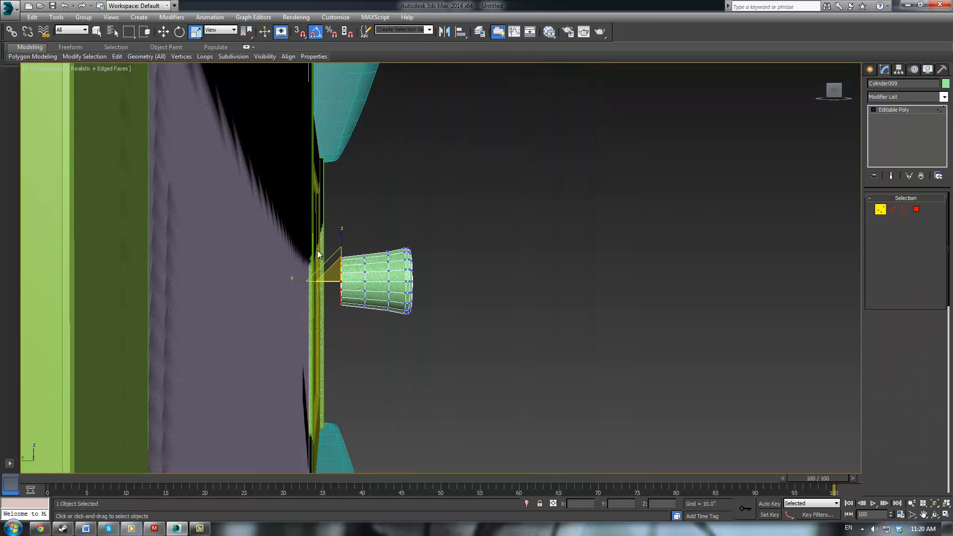
{"action": "left_click_drag", "start_coordinate": [305, 194], "coordinate": [349, 324]}
{"action": "key", "text": "w"}
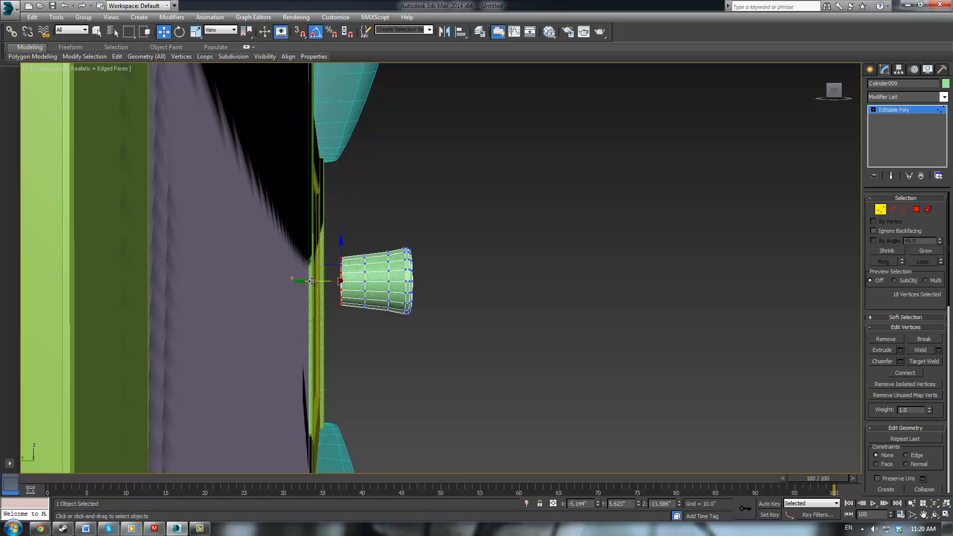
{"action": "left_click_drag", "start_coordinate": [310, 281], "coordinate": [258, 279]}
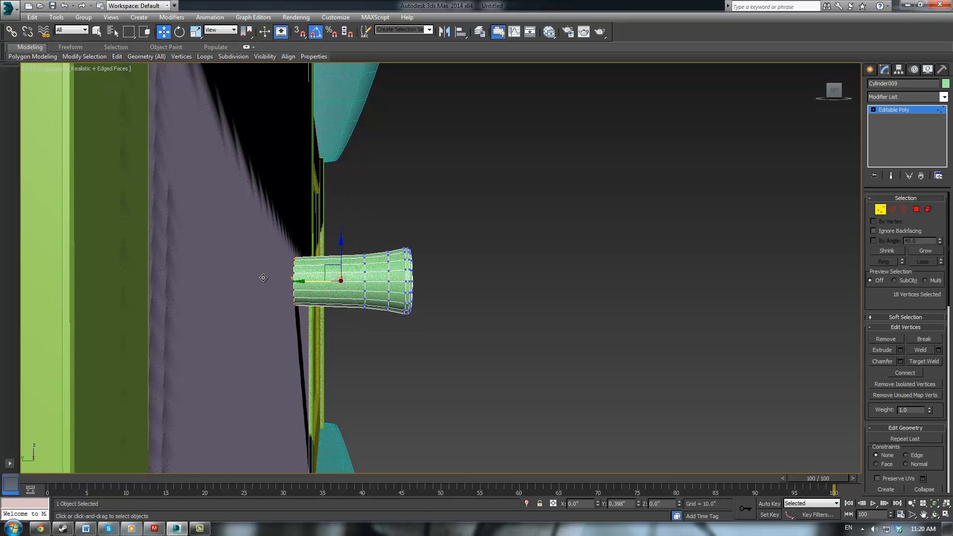
{"action": "left_click", "coordinate": [808, 171]}
{"action": "left_click", "coordinate": [903, 110]}
{"action": "left_click", "coordinate": [594, 238]}
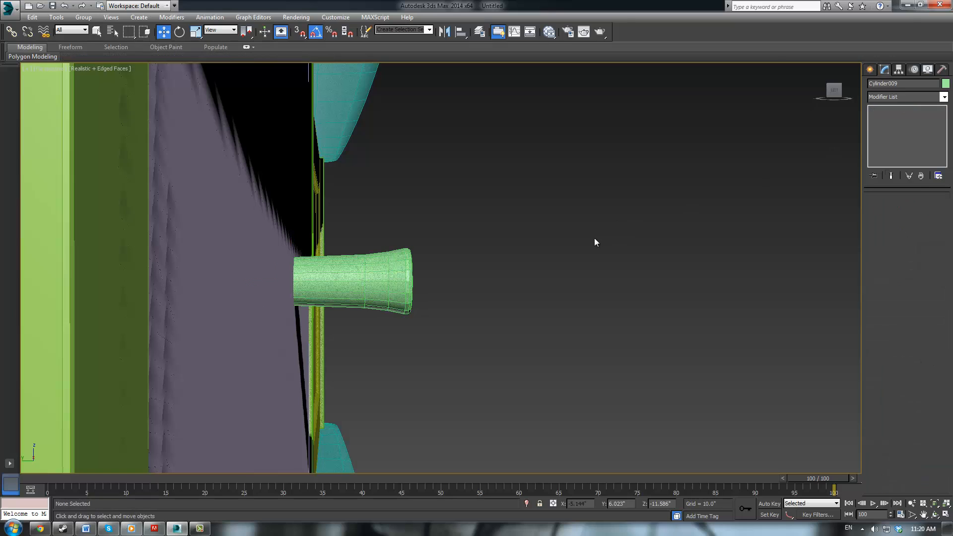
Step: In the front view, draw a thin horizontal guide box about 11.97" by 0.29" across the full width of the middle panel
{"action": "middle_click_drag", "start_coordinate": [594, 238], "coordinate": [475, 302], "text": "alt"}
{"action": "scroll", "coordinate": [569, 268], "scroll_direction": "down", "scroll_amount": 3}
{"action": "scroll", "coordinate": [490, 279], "scroll_direction": "down", "scroll_amount": 5}
{"action": "left_click", "coordinate": [476, 302]}
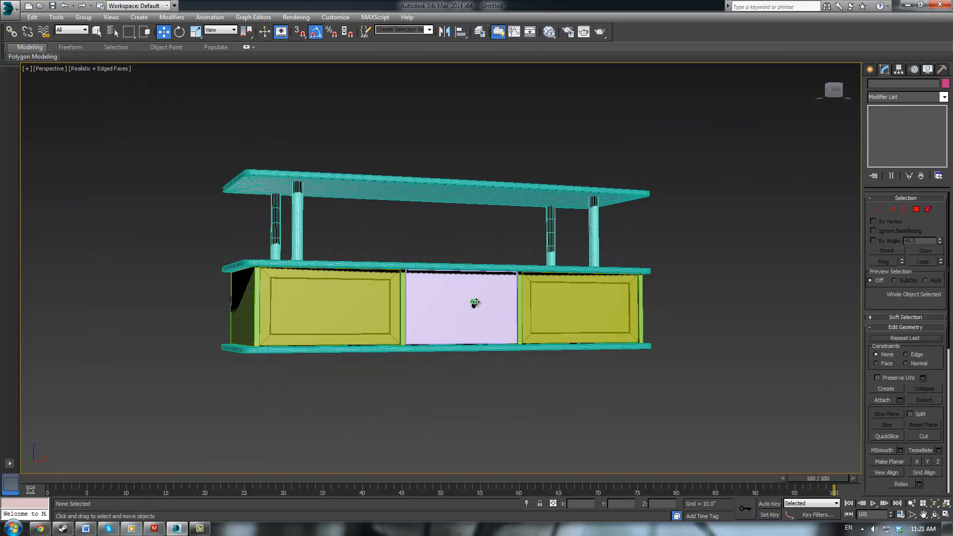
{"action": "key", "text": "f"}
{"action": "key", "text": "z"}
{"action": "scroll", "coordinate": [440, 281], "scroll_direction": "down", "scroll_amount": 3}
{"action": "scroll", "coordinate": [440, 281], "scroll_direction": "down", "scroll_amount": 3}
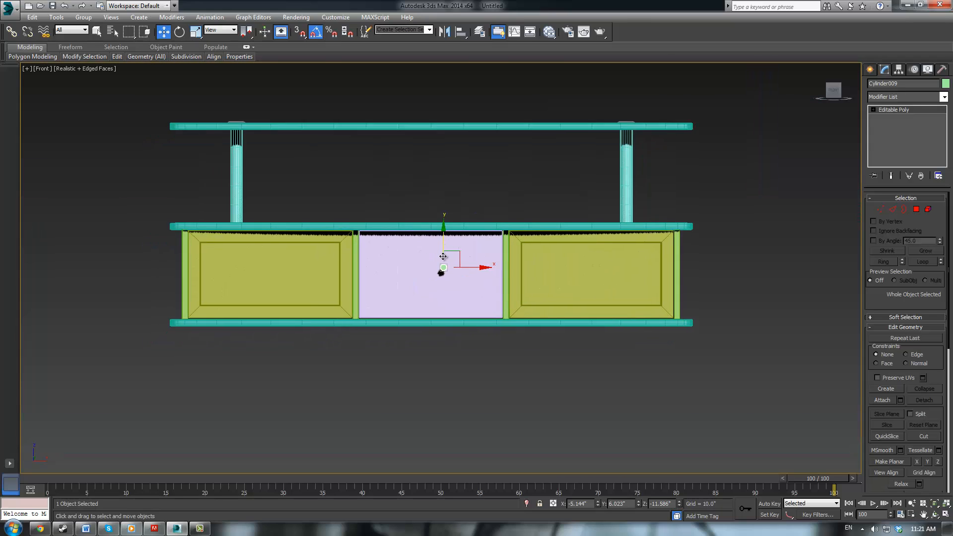
{"action": "scroll", "coordinate": [443, 256], "scroll_direction": "up", "scroll_amount": 3}
{"action": "left_click", "coordinate": [870, 70]}
{"action": "left_click", "coordinate": [887, 132]}
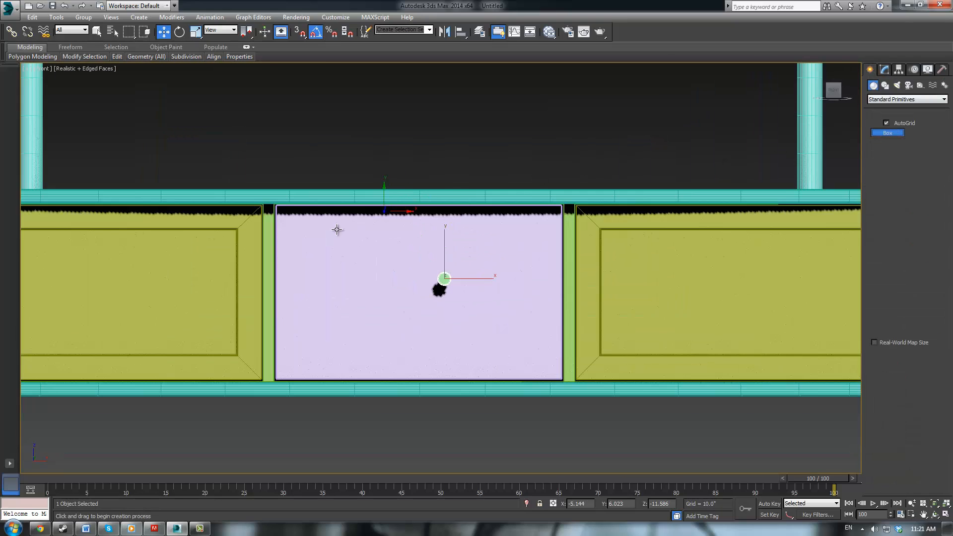
{"action": "left_click_drag", "start_coordinate": [276, 250], "coordinate": [562, 257]}
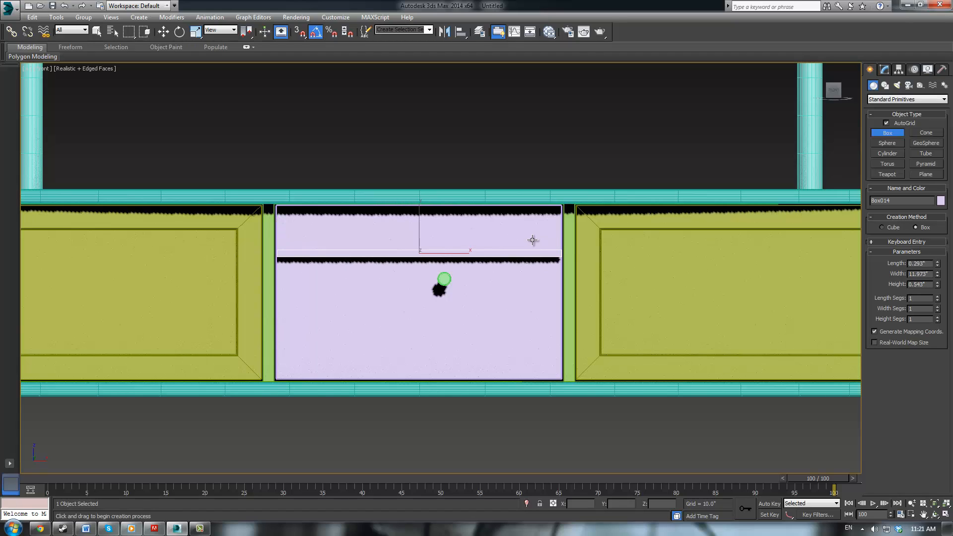
{"action": "left_click", "coordinate": [464, 270]}
{"action": "key", "text": "w"}
{"action": "left_click_drag", "start_coordinate": [448, 251], "coordinate": [445, 252]}
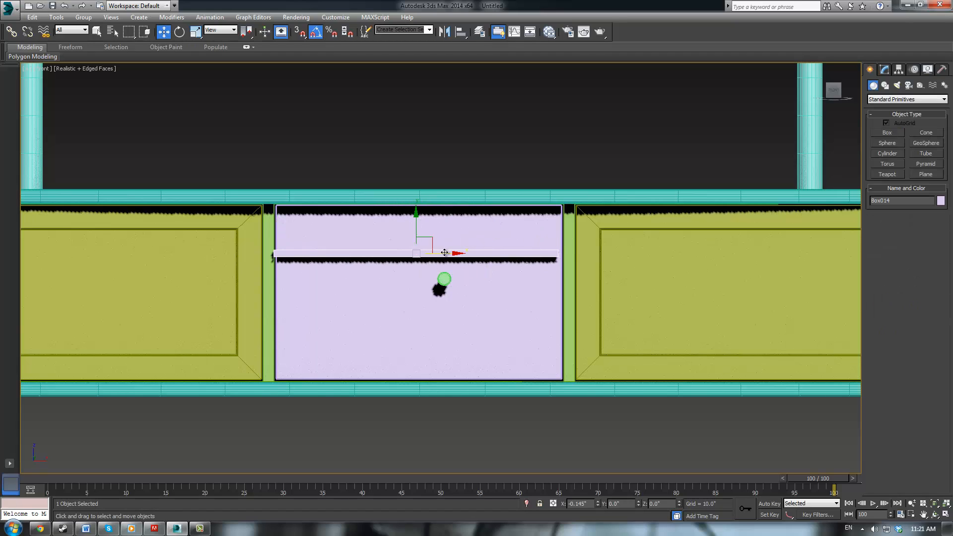
{"action": "left_click_drag", "start_coordinate": [413, 206], "coordinate": [426, 310]}
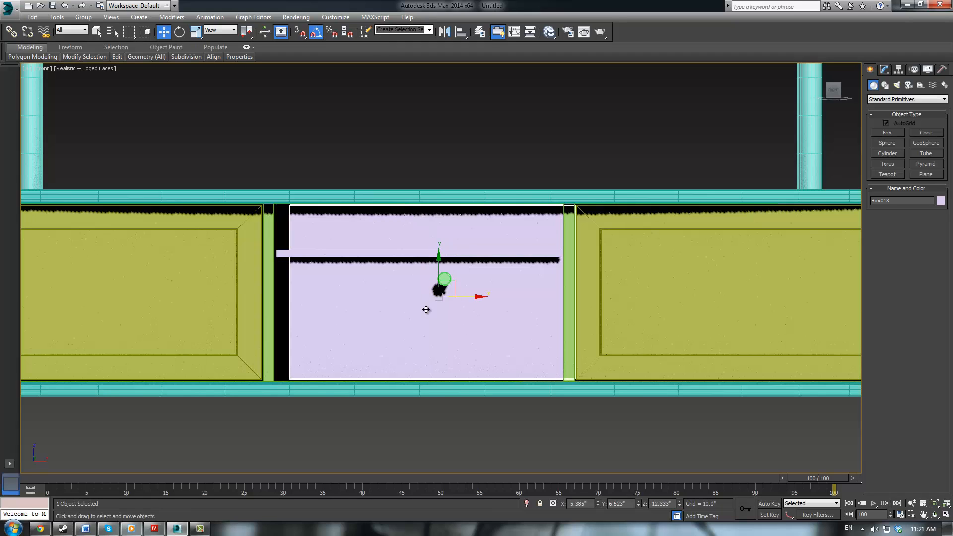
{"action": "key", "text": "ctrl+z"}
Step: Convert the horizontal guide box to an editable poly and connect its lengthwise edges to mark its centre
{"action": "left_click", "coordinate": [408, 253]}
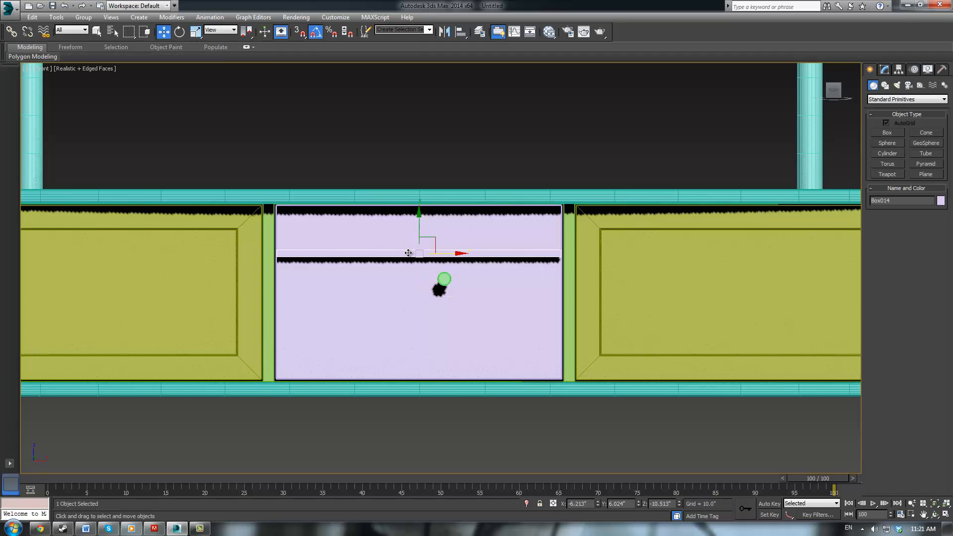
{"action": "key", "text": "ctrl+e"}
{"action": "key", "text": "2"}
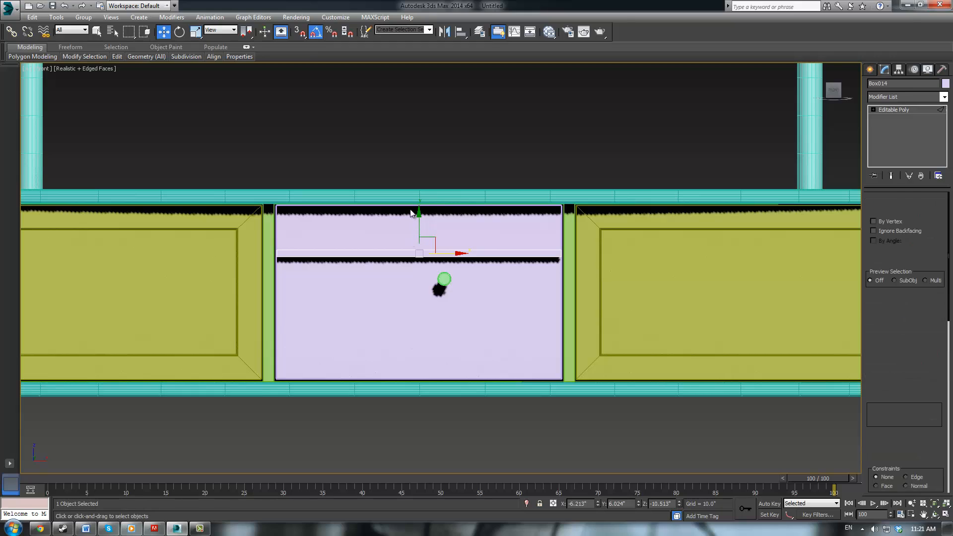
{"action": "left_click_drag", "start_coordinate": [415, 209], "coordinate": [421, 306]}
{"action": "left_click", "coordinate": [910, 385]}
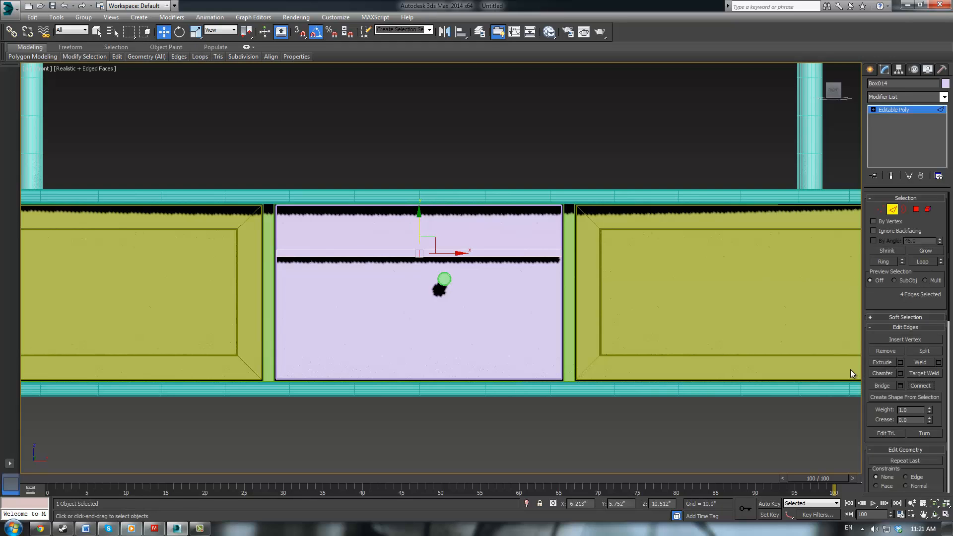
{"action": "left_click", "coordinate": [883, 111]}
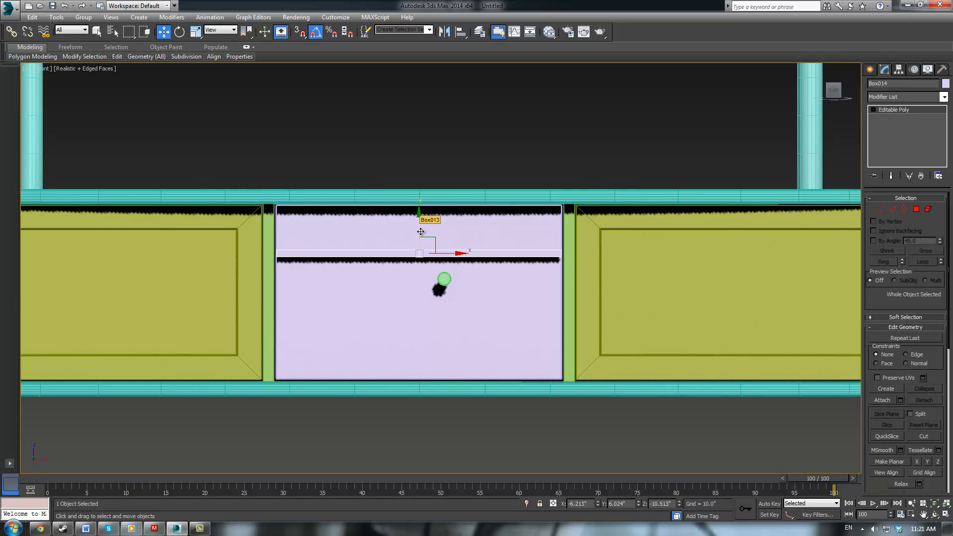
Step: Lower the guide box to Z -14.817" near the middle panel's bottom edge and move the knob onto its centre
{"action": "left_click_drag", "start_coordinate": [421, 232], "coordinate": [426, 324]}
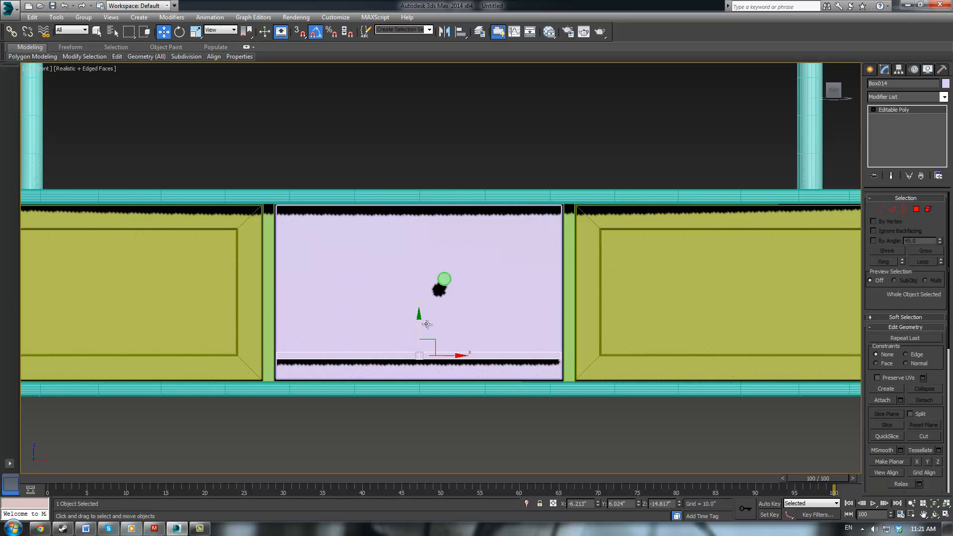
{"action": "left_click", "coordinate": [448, 279]}
{"action": "left_click_drag", "start_coordinate": [452, 272], "coordinate": [430, 340]}
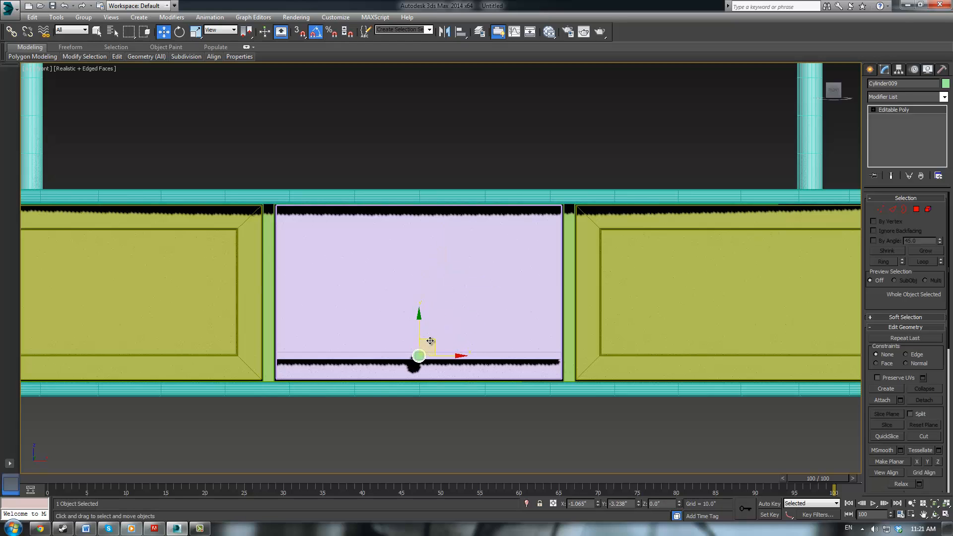
Step: Delete the horizontal guide box from the middle panel
{"action": "left_click", "coordinate": [475, 353]}
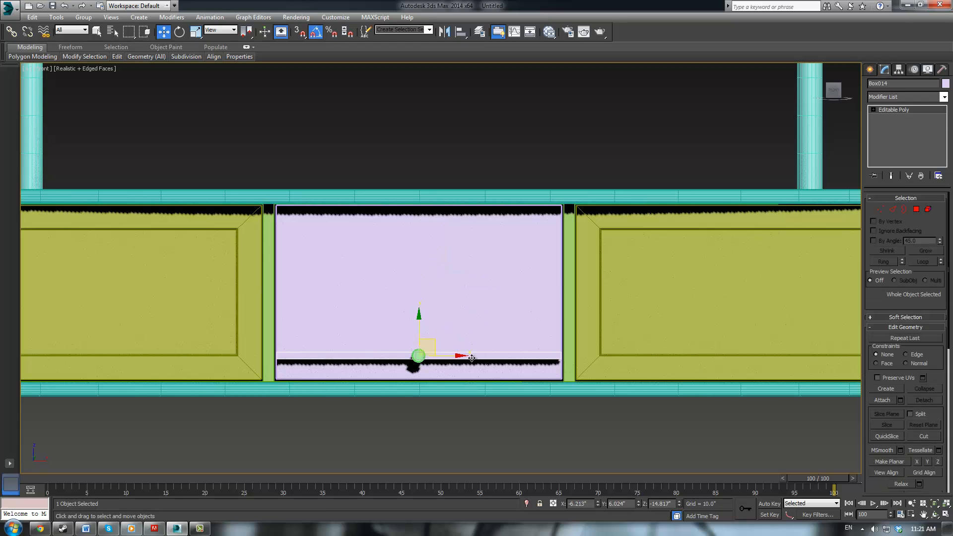
{"action": "scroll", "coordinate": [475, 354], "scroll_direction": "down", "scroll_amount": 4}
{"action": "middle_click_drag", "start_coordinate": [590, 334], "coordinate": [399, 326]}
{"action": "scroll", "coordinate": [339, 354], "scroll_direction": "up", "scroll_amount": 3}
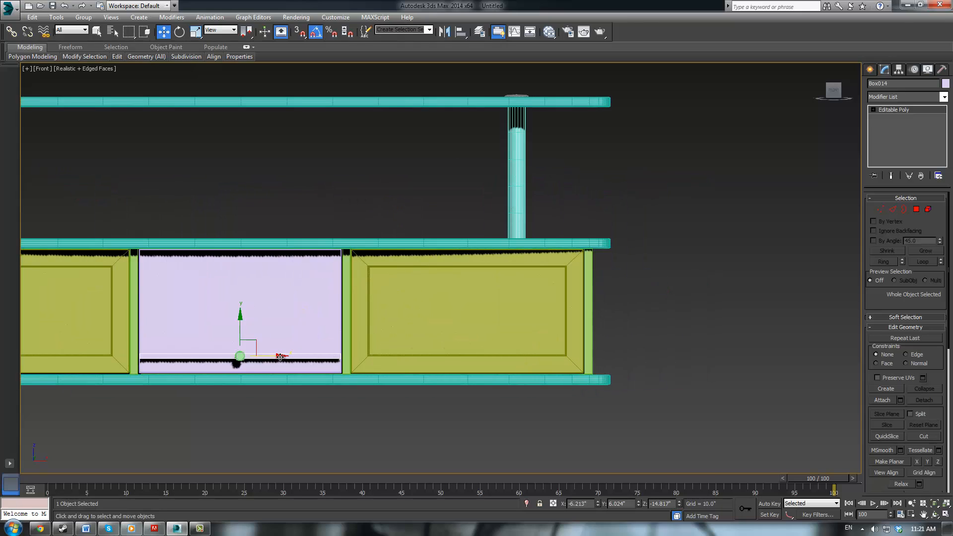
{"action": "left_click_drag", "start_coordinate": [281, 356], "coordinate": [298, 423]}
{"action": "key", "text": "Delete"}
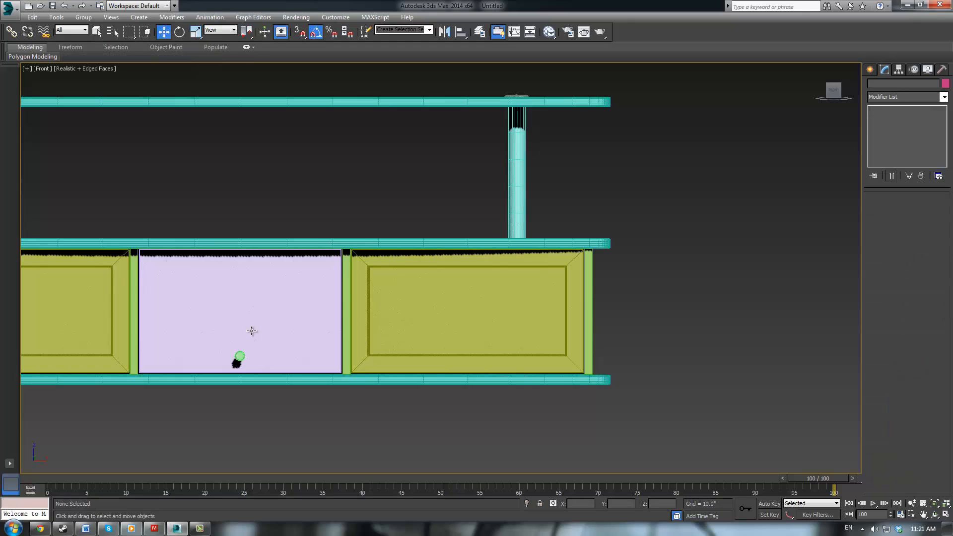
Step: Copy the middle panel's knob onto the inner frame strip of the right panel at about mid-height
{"action": "left_click", "coordinate": [236, 362]}
{"action": "scroll", "coordinate": [345, 299], "scroll_direction": "up", "scroll_amount": 2}
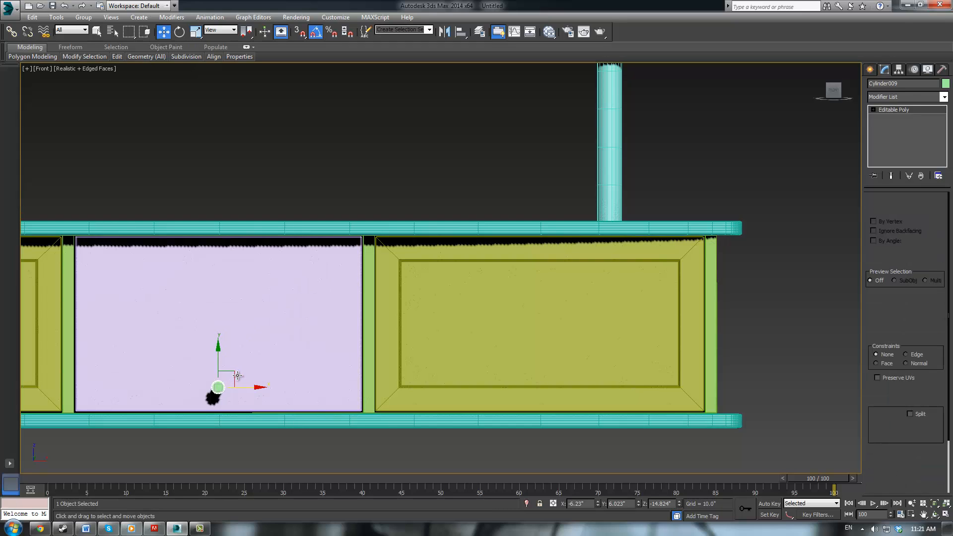
{"action": "left_click_drag", "start_coordinate": [231, 376], "coordinate": [232, 379], "text": "shift"}
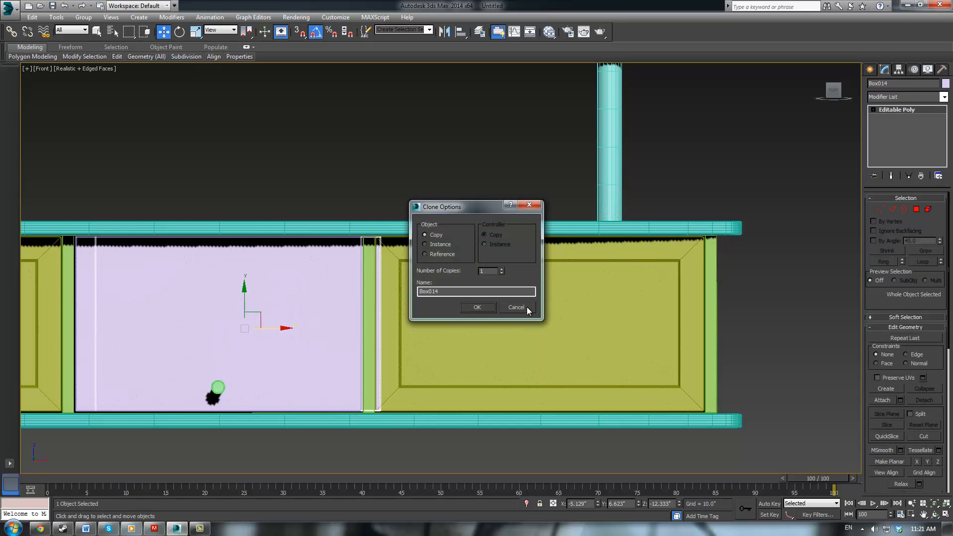
{"action": "left_click", "coordinate": [527, 308]}
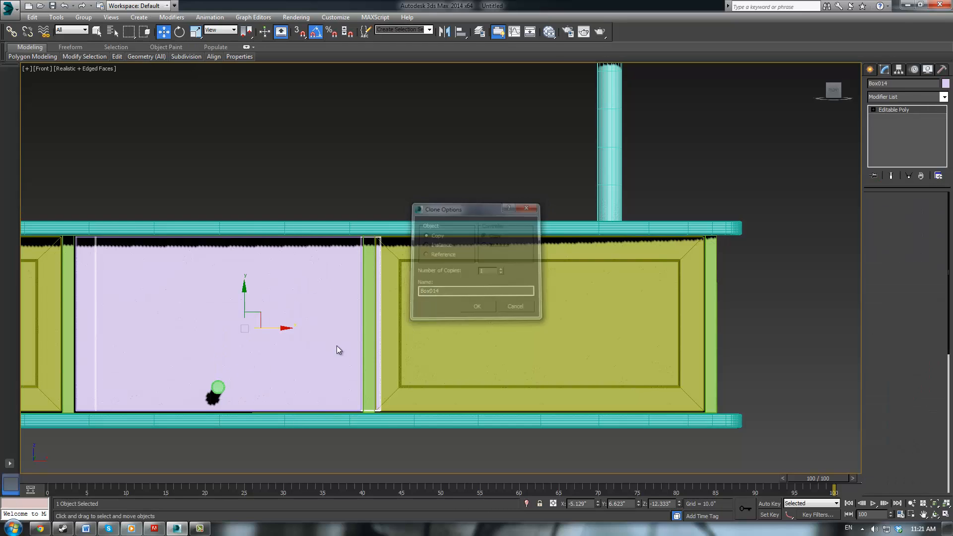
{"action": "left_click", "coordinate": [222, 390]}
{"action": "mouse_move", "coordinate": [229, 372]}
{"action": "left_mouse_down", "text": "shift"}
{"action": "mouse_move", "coordinate": [412, 315]}
{"action": "mouse_move", "coordinate": [399, 303]}
{"action": "left_mouse_up", "text": "shift"}
{"action": "left_click", "coordinate": [462, 306]}
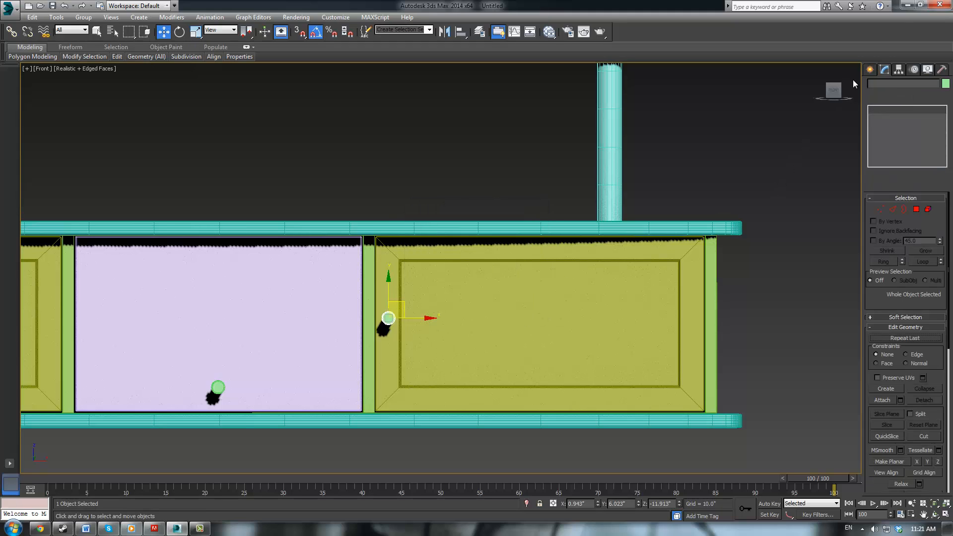
Step: Draw a vertical guide box about 7.293" long, 0.418" wide and 1.4" high beside the copied knob on the right panel
{"action": "left_click", "coordinate": [871, 70]}
{"action": "left_click", "coordinate": [888, 134]}
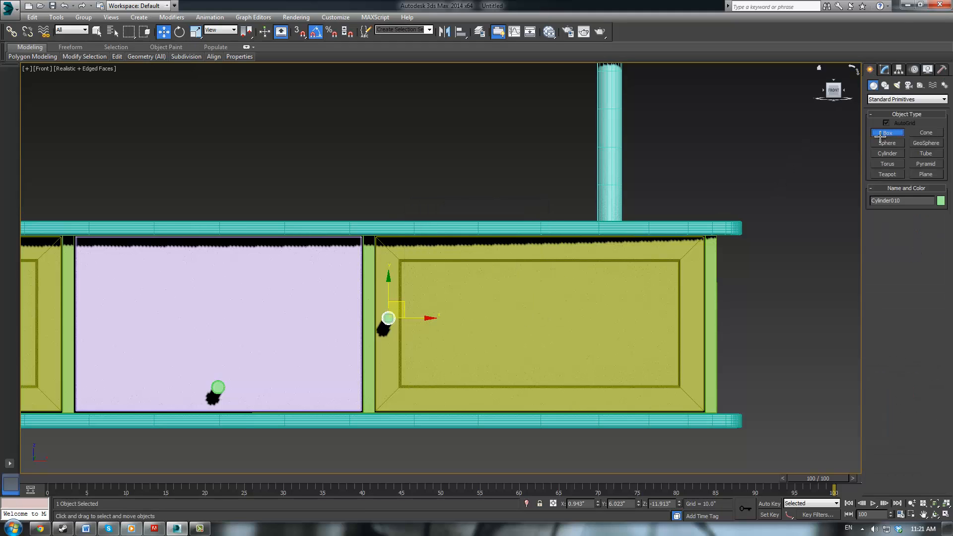
{"action": "left_click_drag", "start_coordinate": [401, 239], "coordinate": [395, 413]}
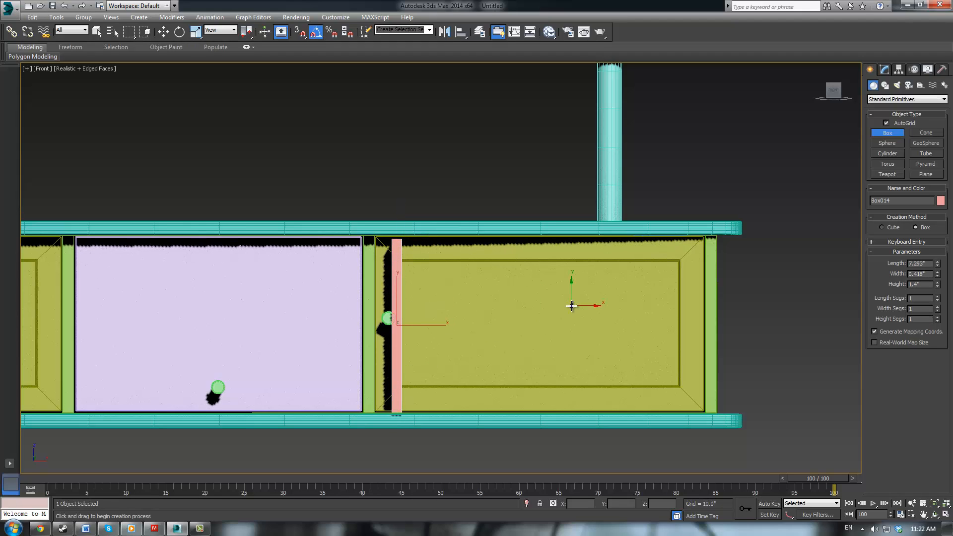
Step: Convert the vertical guide box to an editable poly and connect its lengthwise edges to mark its mid-height
{"action": "key", "text": "ctrl+e"}
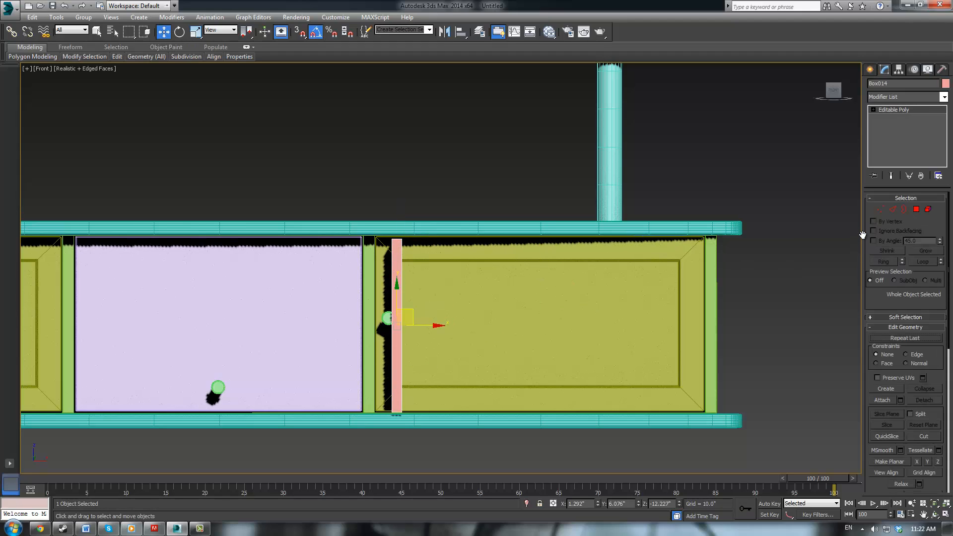
{"action": "left_click", "coordinate": [892, 209]}
{"action": "left_click_drag", "start_coordinate": [331, 277], "coordinate": [782, 364]}
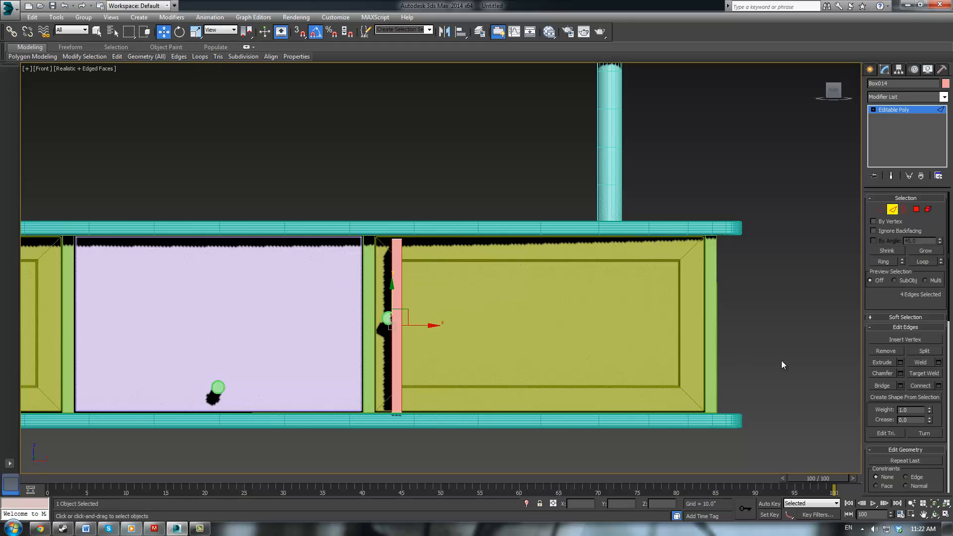
{"action": "left_click", "coordinate": [923, 386]}
{"action": "middle_click_drag", "start_coordinate": [486, 313], "coordinate": [500, 306]}
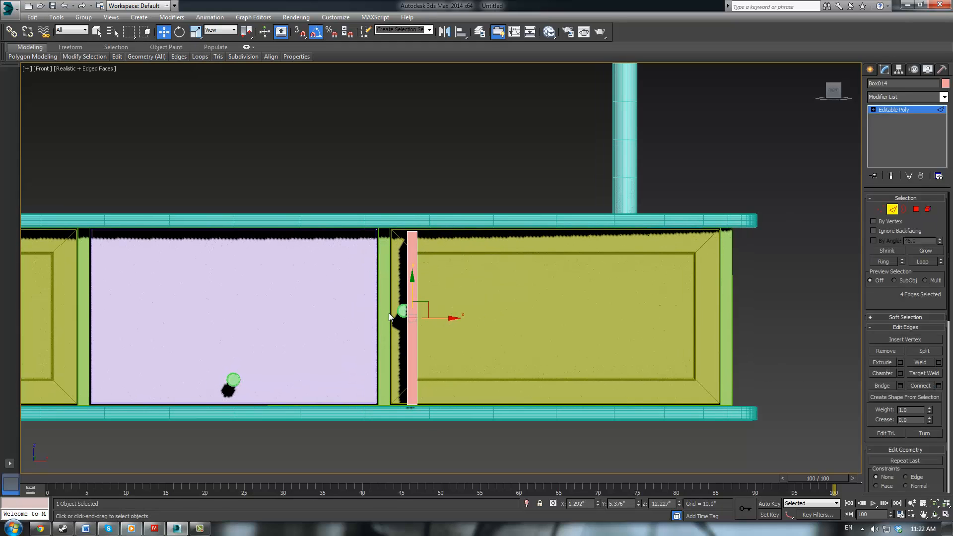
{"action": "left_click", "coordinate": [412, 312]}
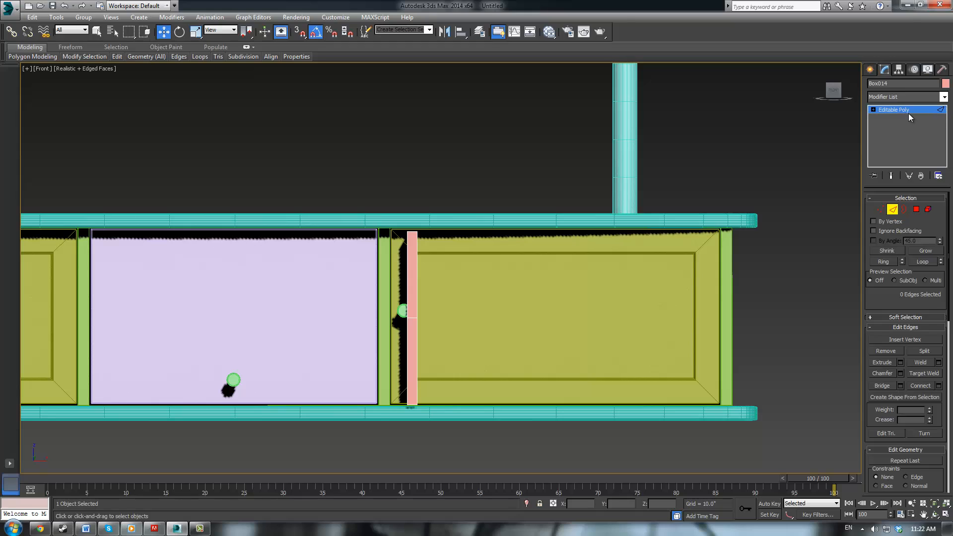
{"action": "left_click", "coordinate": [910, 114]}
Step: Lower the right panel's knob to Z -12.203" at the guide box's midline, and delete the guide box
{"action": "left_click", "coordinate": [403, 310]}
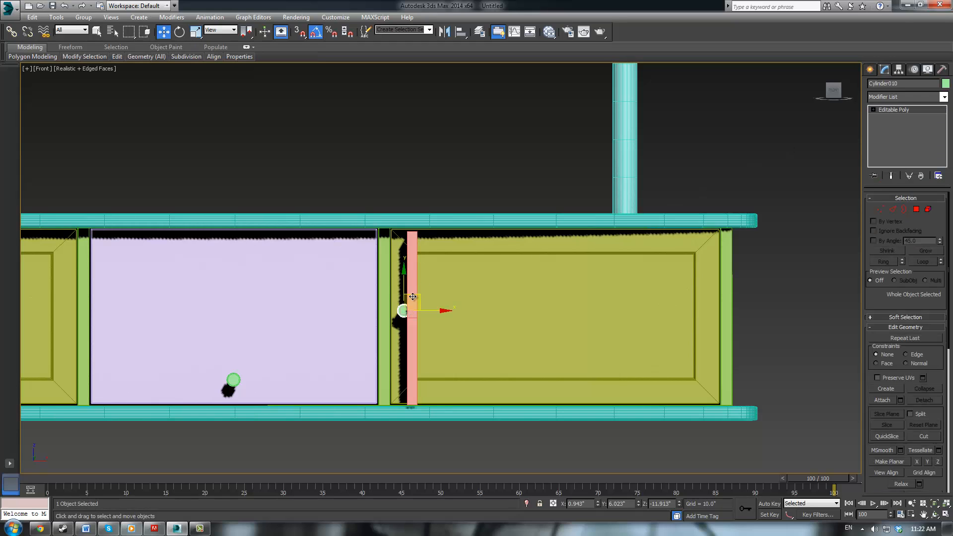
{"action": "left_click_drag", "start_coordinate": [403, 280], "coordinate": [405, 288]}
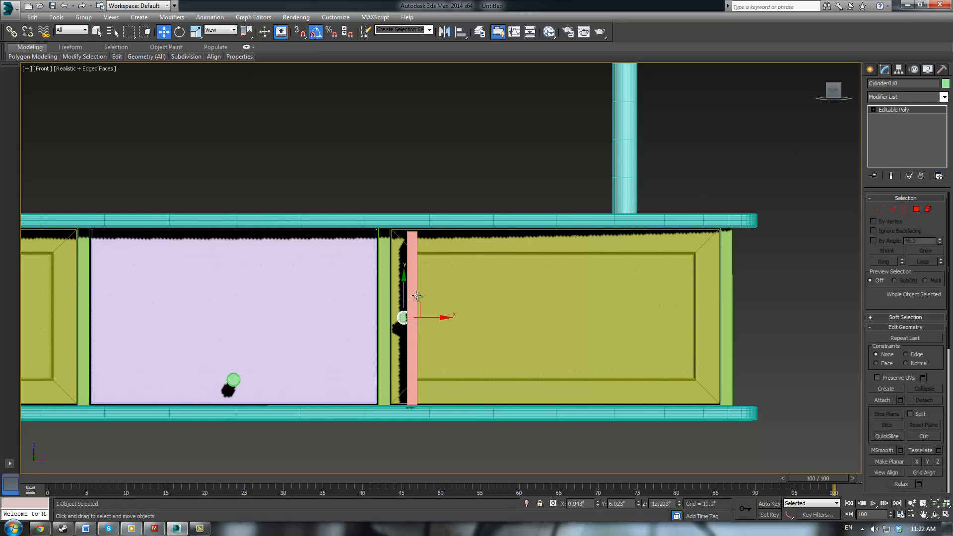
{"action": "left_click", "coordinate": [415, 280]}
{"action": "key", "text": "Delete"}
Step: Copy the right panel's knob horizontally to X -13.412" on the left panel's inner frame strip
{"action": "middle_click_drag", "start_coordinate": [398, 324], "coordinate": [446, 325]}
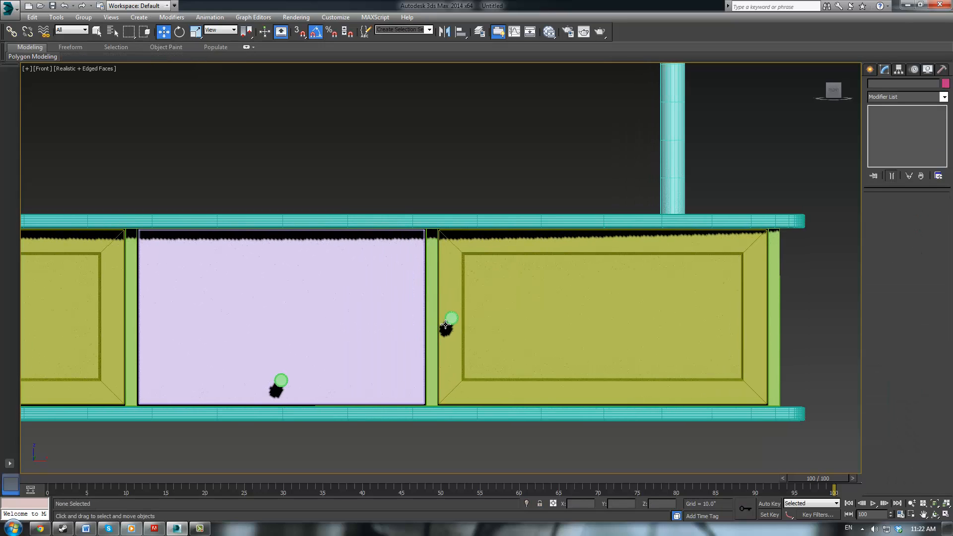
{"action": "left_click", "coordinate": [446, 325]}
{"action": "mouse_move", "coordinate": [476, 319]}
{"action": "left_mouse_down", "text": "shift"}
{"action": "mouse_move", "coordinate": [91, 344]}
{"action": "mouse_move", "coordinate": [133, 336]}
{"action": "left_mouse_up", "text": "shift"}
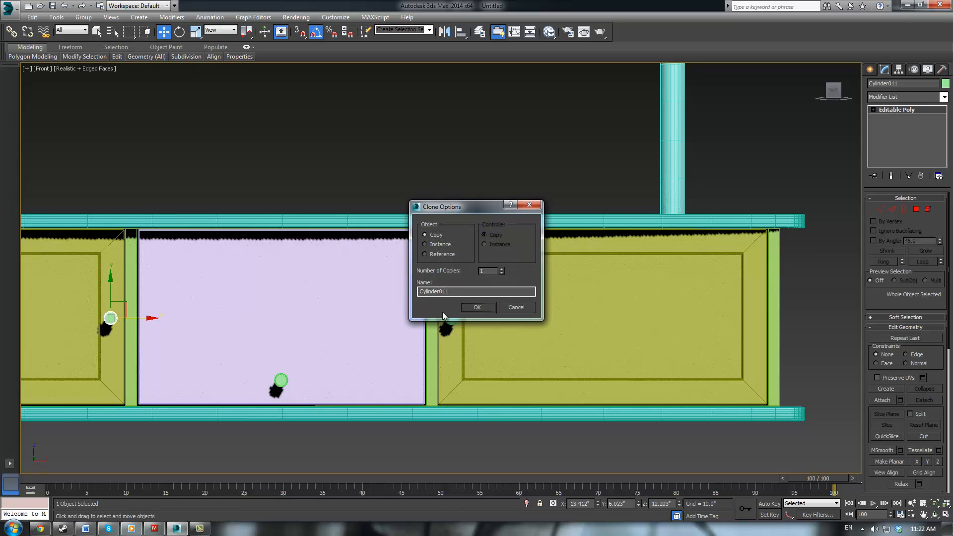
{"action": "key", "text": "Return"}
{"action": "left_click", "coordinate": [460, 148]}
Step: Examine the whole unit and its three knobs in the perspective view, shaded without edged faces
{"action": "key", "text": "p"}
{"action": "scroll", "coordinate": [391, 174], "scroll_direction": "down", "scroll_amount": 5}
{"action": "middle_click_drag", "start_coordinate": [315, 221], "coordinate": [399, 247], "text": "alt"}
{"action": "key", "text": "F3"}
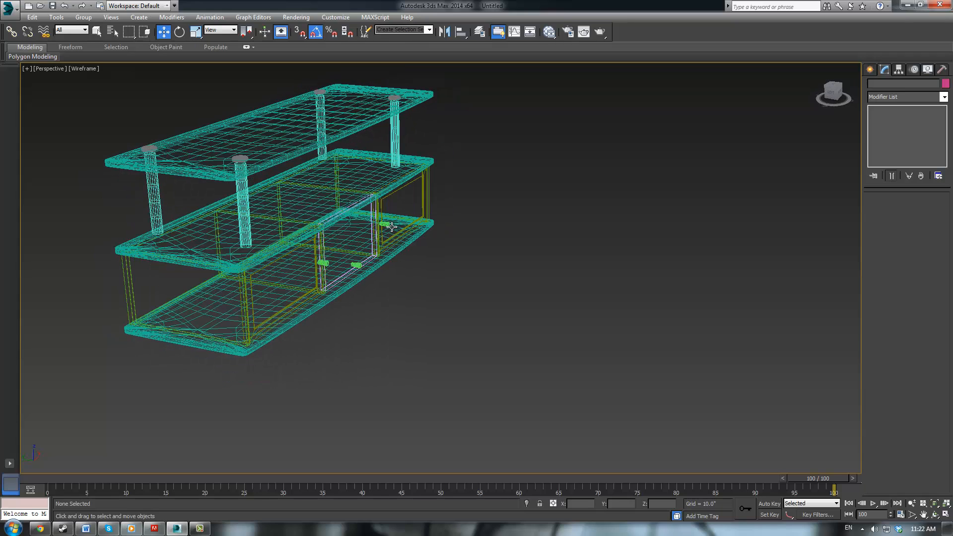
{"action": "key", "text": "F3"}
{"action": "key", "text": "F4"}
{"action": "scroll", "coordinate": [484, 290], "scroll_direction": "up", "scroll_amount": 4}
{"action": "scroll", "coordinate": [484, 291], "scroll_direction": "down", "scroll_amount": 4}
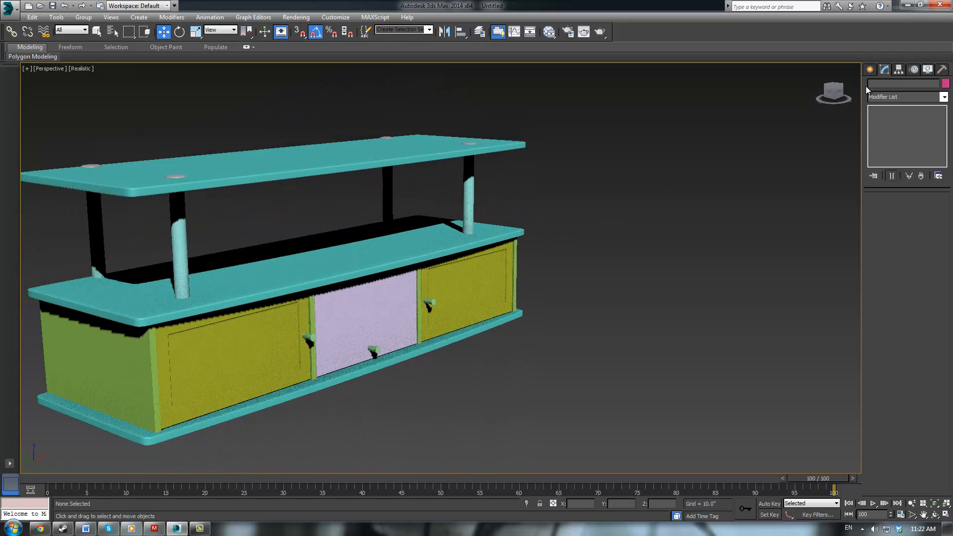
Step: Try to draw a plane around the unit in the perspective view
{"action": "left_click", "coordinate": [872, 69]}
{"action": "left_click", "coordinate": [918, 174]}
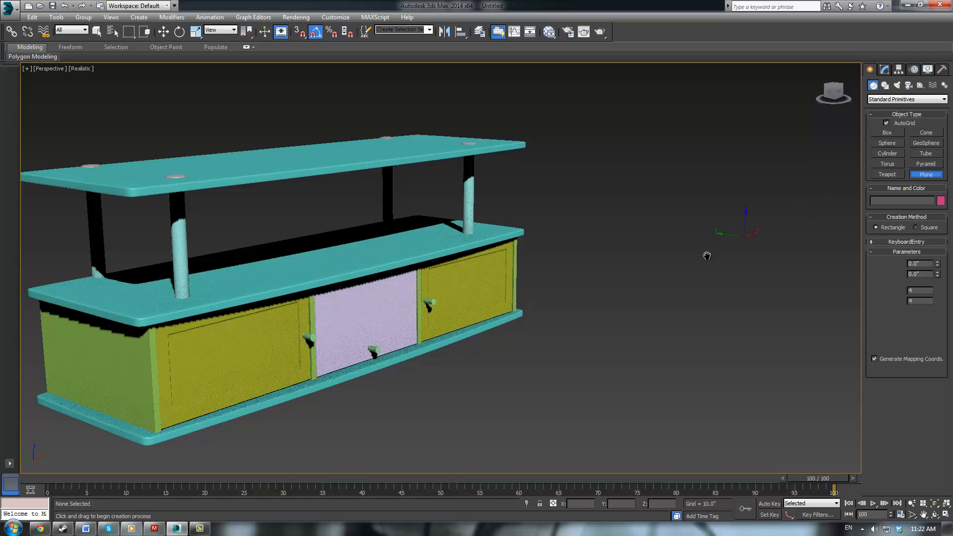
{"action": "scroll", "coordinate": [626, 236], "scroll_direction": "down", "scroll_amount": 5}
{"action": "middle_click_drag", "start_coordinate": [624, 234], "coordinate": [605, 261], "text": "alt"}
{"action": "left_click_drag", "start_coordinate": [523, 353], "coordinate": [415, 149]}
{"action": "key", "text": "Delete"}
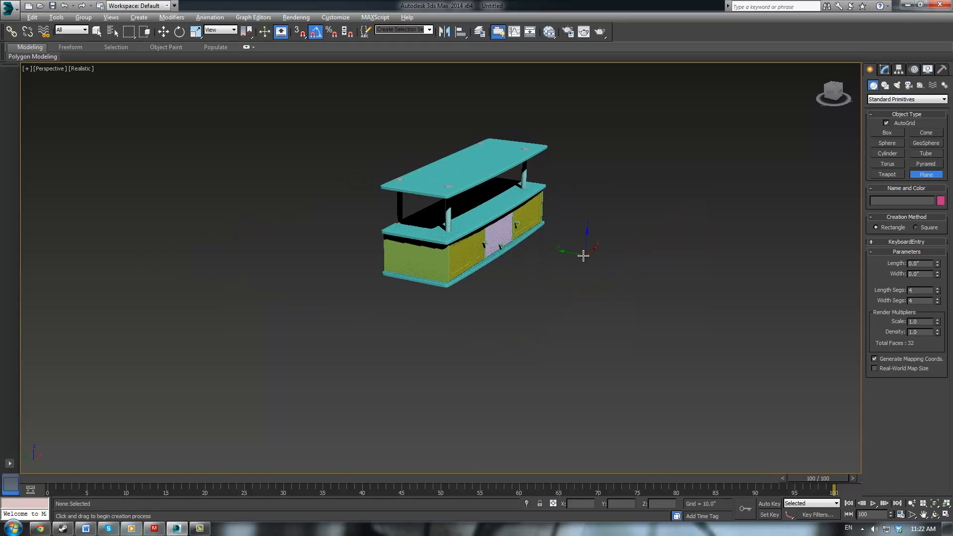
Step: Draw a plane about 53.5" by 101.3" around the unit in the top view with AutoGrid off
{"action": "middle_click_drag", "start_coordinate": [569, 259], "coordinate": [558, 274], "text": "alt"}
{"action": "key", "text": "t"}
{"action": "scroll", "coordinate": [633, 218], "scroll_direction": "down", "scroll_amount": 3}
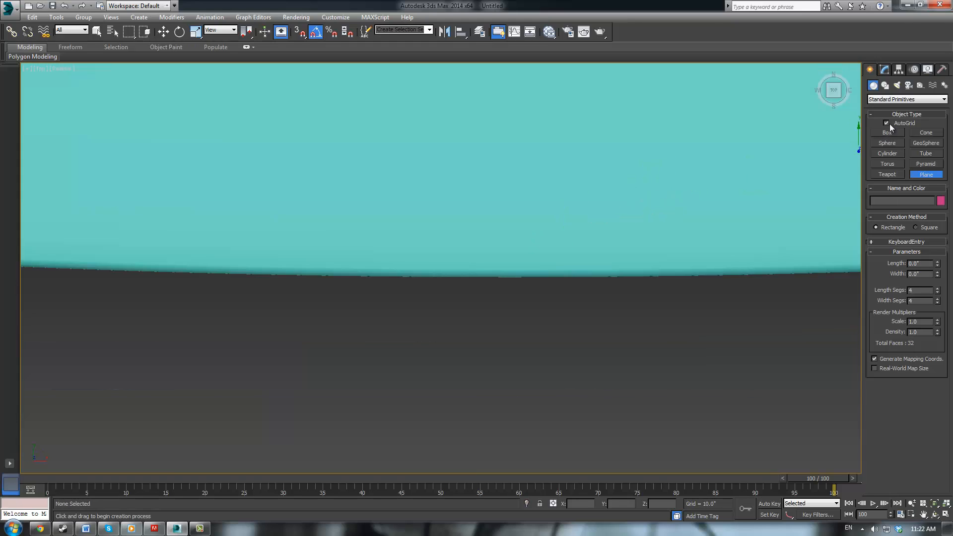
{"action": "scroll", "coordinate": [671, 153], "scroll_direction": "down", "scroll_amount": 3}
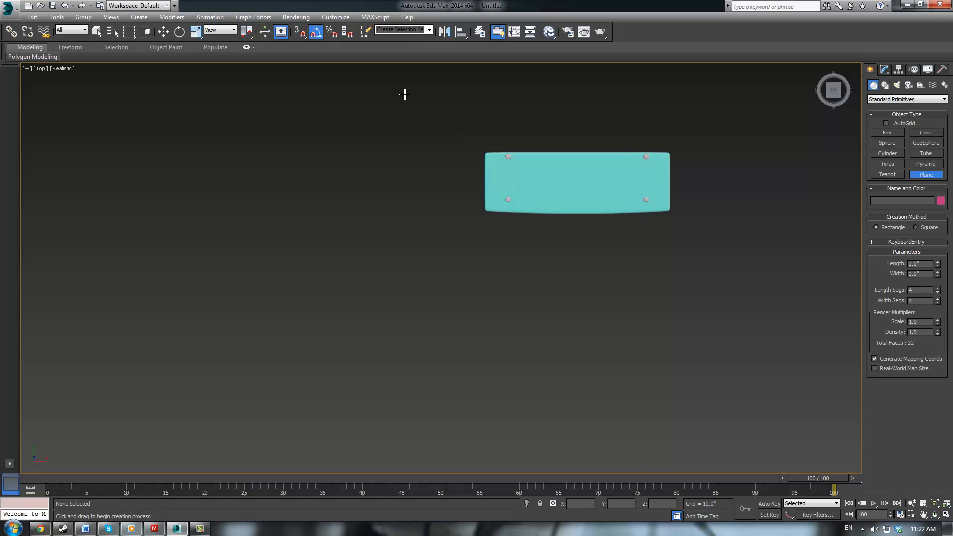
{"action": "middle_click_drag", "start_coordinate": [404, 93], "coordinate": [275, 165]}
{"action": "scroll", "coordinate": [258, 151], "scroll_direction": "down", "scroll_amount": 2}
{"action": "left_click_drag", "start_coordinate": [236, 137], "coordinate": [537, 296]}
{"action": "middle_click_drag", "start_coordinate": [415, 211], "coordinate": [440, 254]}
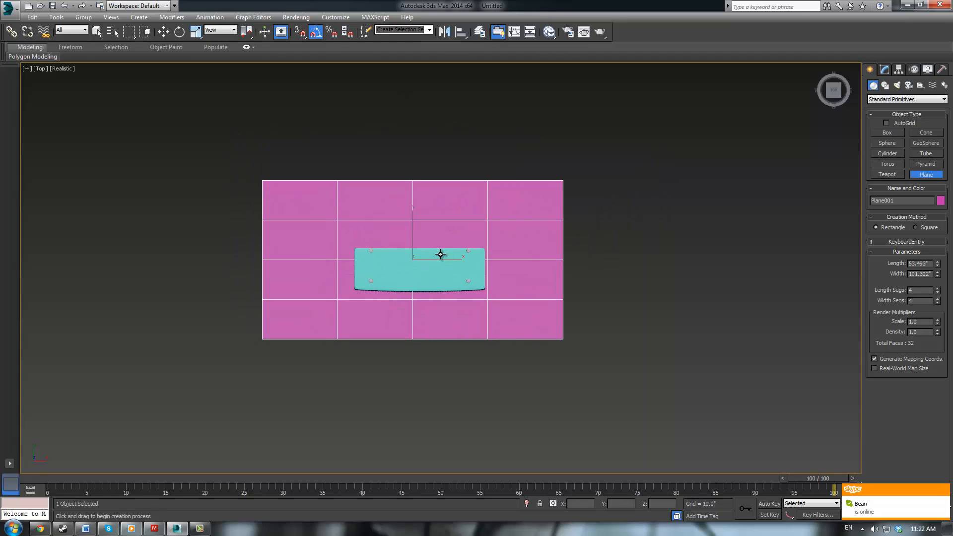
Step: Lower the plane in the left view to Z -16.562", against the underside of the unit's bottom board
{"action": "key", "text": "l"}
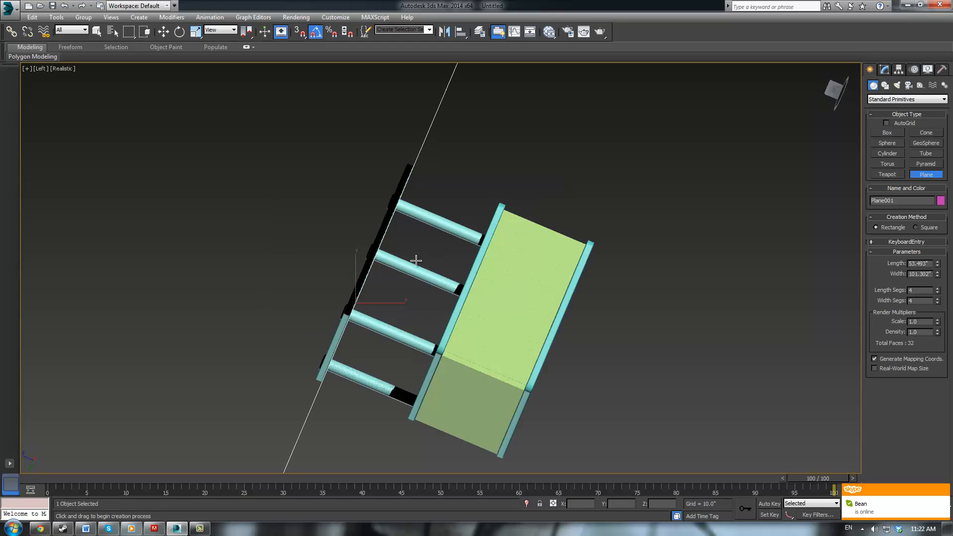
{"action": "scroll", "coordinate": [417, 260], "scroll_direction": "down", "scroll_amount": 2}
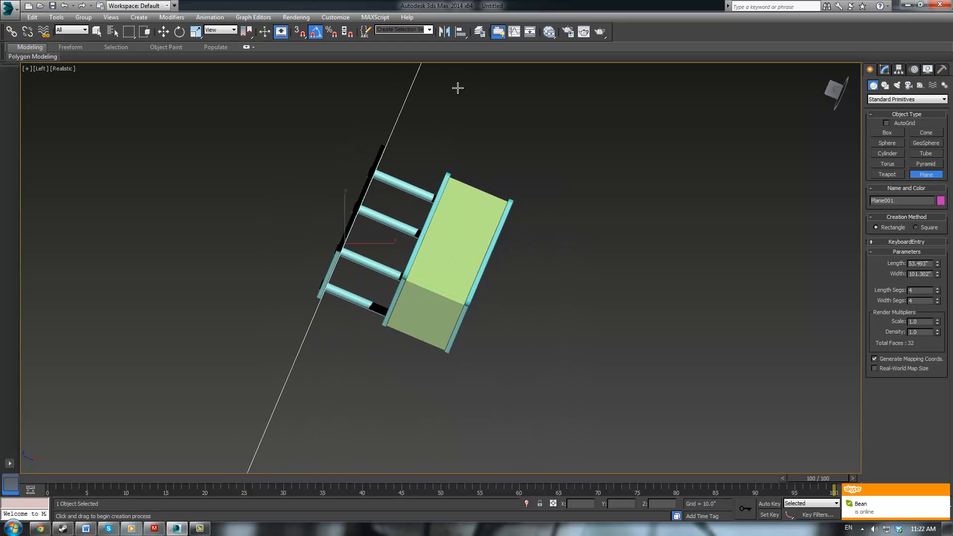
{"action": "middle_click_drag", "start_coordinate": [327, 142], "coordinate": [434, 156]}
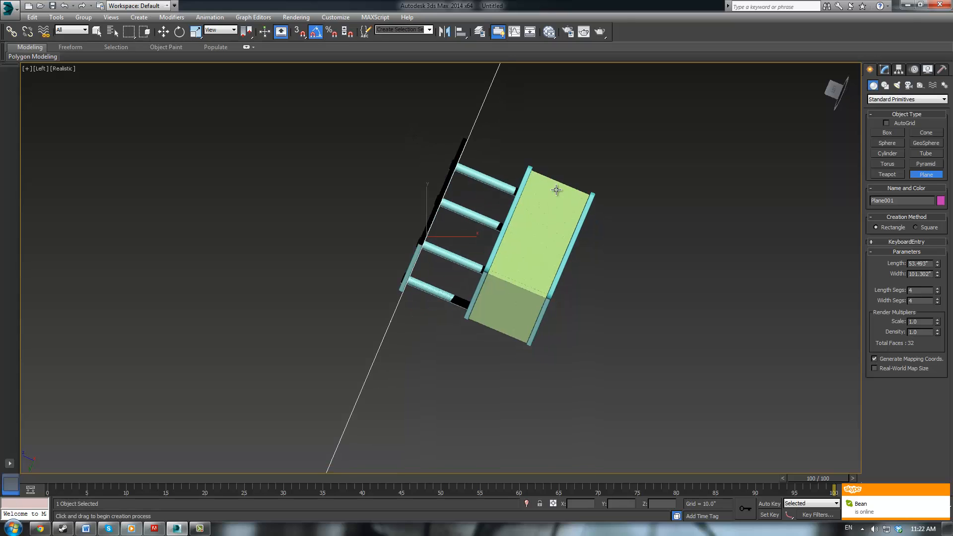
{"action": "key", "text": "p"}
{"action": "scroll", "coordinate": [546, 251], "scroll_direction": "down", "scroll_amount": 1}
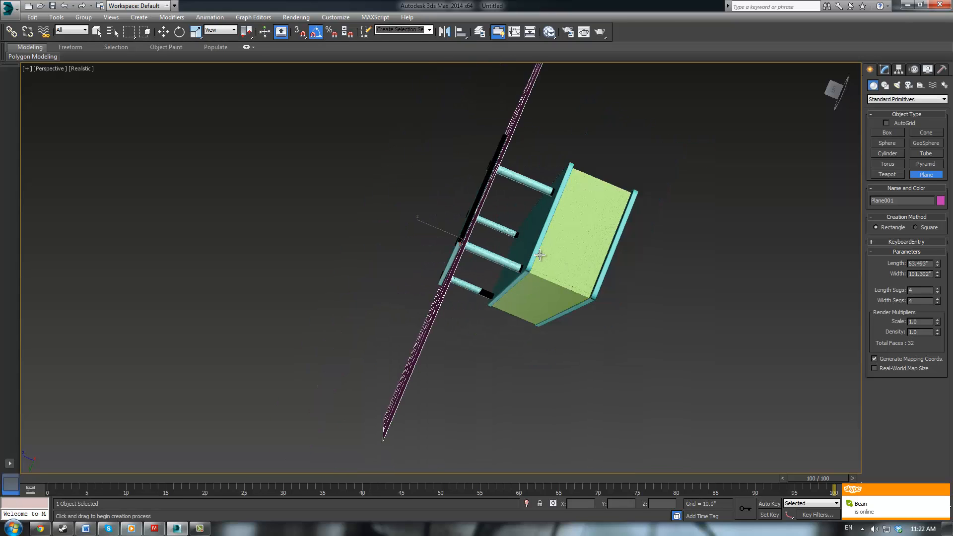
{"action": "key", "text": "alt+w"}
{"action": "key", "text": "alt+w"}
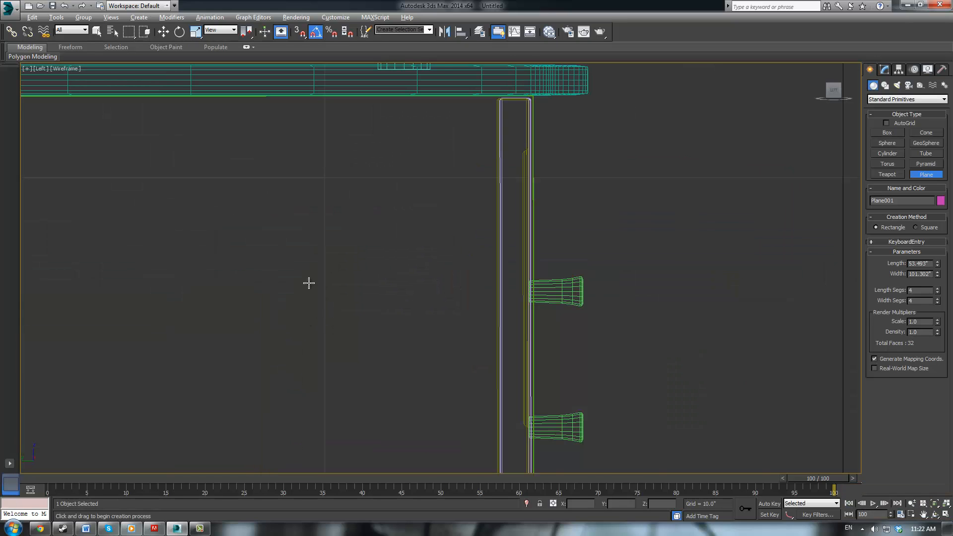
{"action": "scroll", "coordinate": [328, 263], "scroll_direction": "down", "scroll_amount": 5}
{"action": "right_click", "coordinate": [396, 184]}
{"action": "key", "text": "w"}
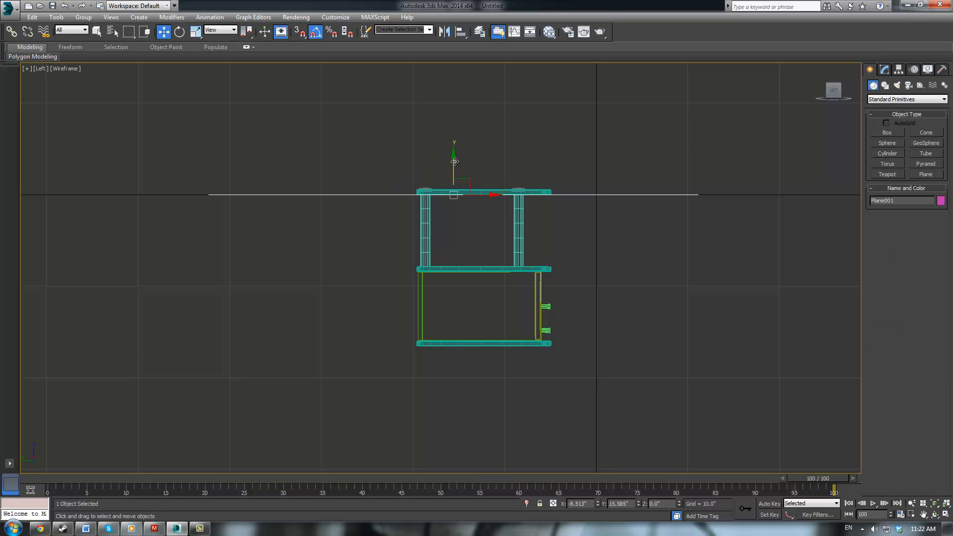
{"action": "left_click_drag", "start_coordinate": [454, 164], "coordinate": [464, 323]}
{"action": "scroll", "coordinate": [465, 323], "scroll_direction": "up", "scroll_amount": 10}
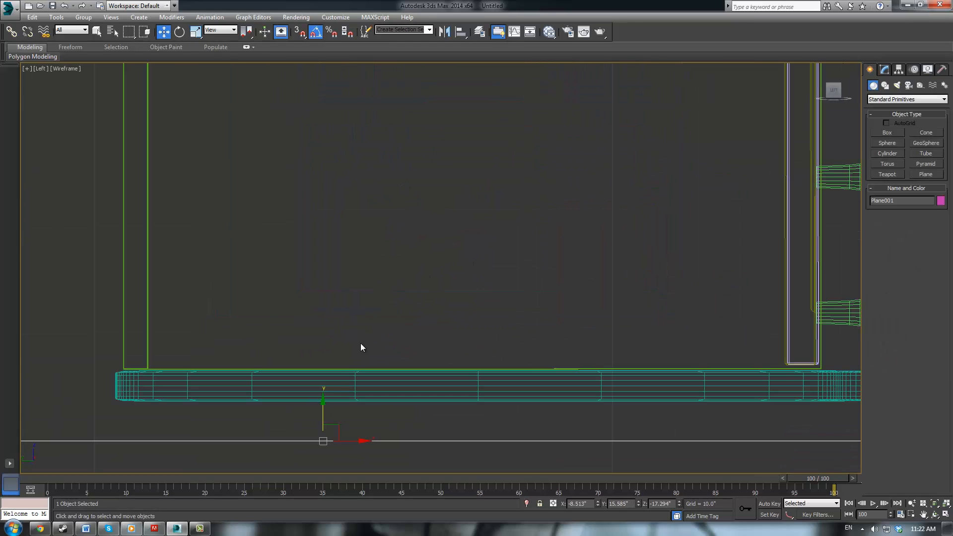
{"action": "left_click_drag", "start_coordinate": [319, 411], "coordinate": [329, 374]}
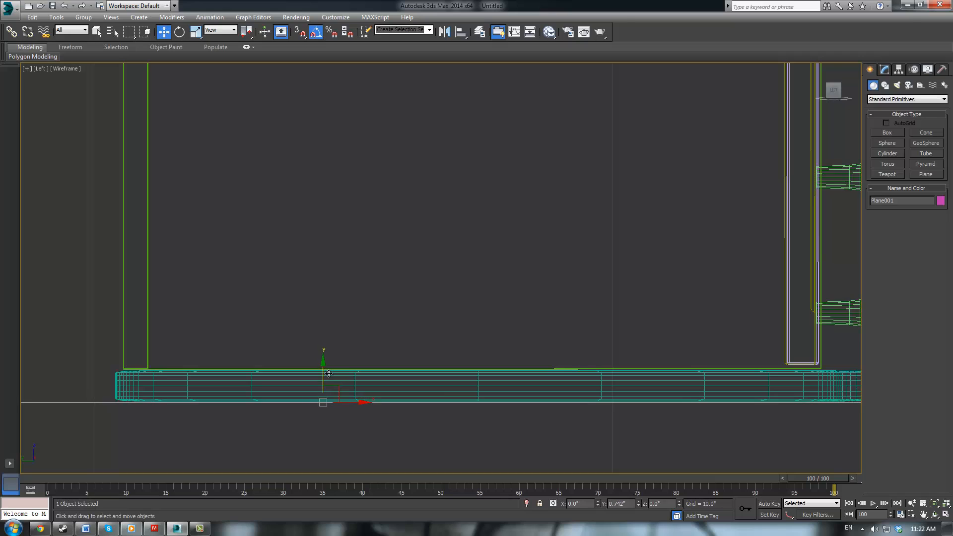
Step: Convert the plane to an editable poly and switch to vertex editing
{"action": "scroll", "coordinate": [328, 374], "scroll_direction": "down", "scroll_amount": 10}
{"action": "middle_click_drag", "start_coordinate": [330, 313], "coordinate": [436, 321]}
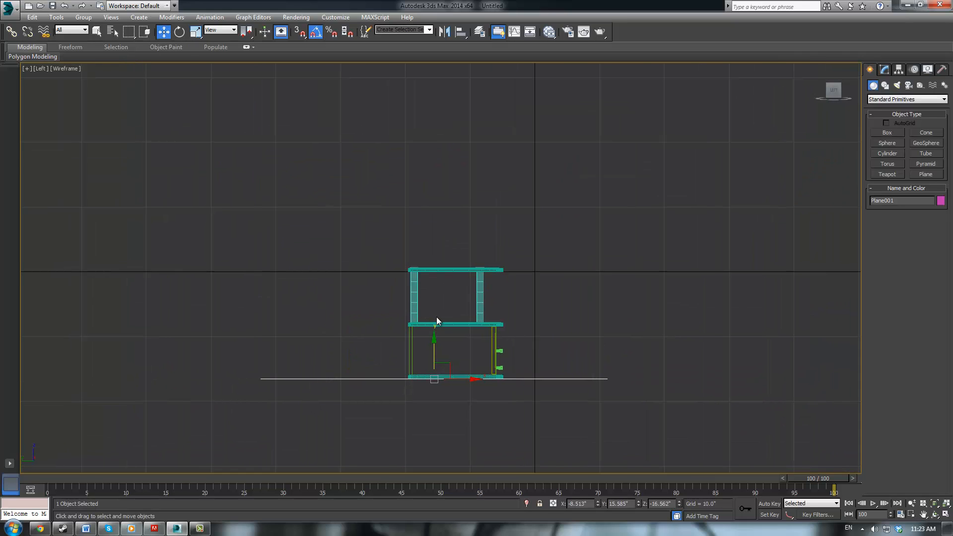
{"action": "key", "text": "1"}
{"action": "left_click_drag", "start_coordinate": [206, 315], "coordinate": [298, 429]}
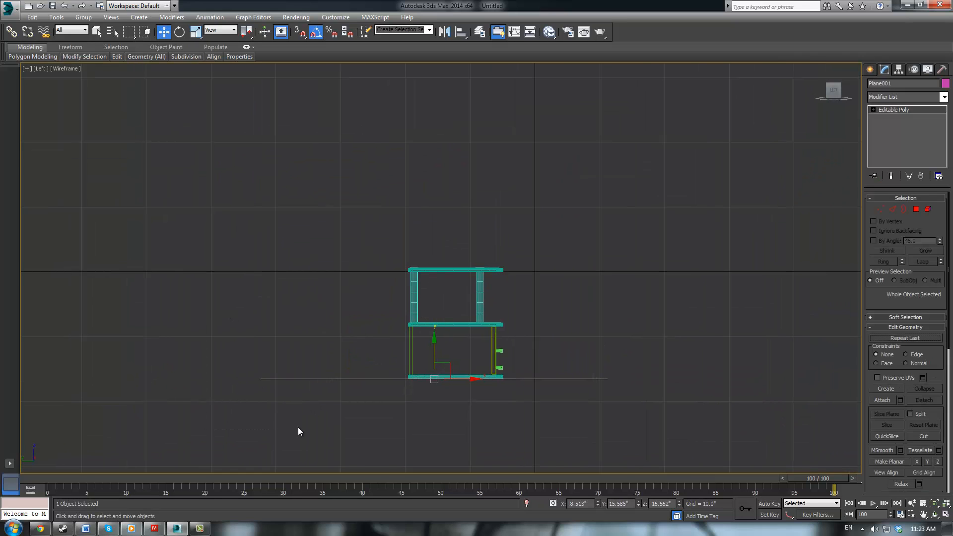
{"action": "key", "text": "1"}
Step: Raise the plane's two rear vertex rows into a backdrop and slide the third row to Y 21.105" behind the unit
{"action": "left_click_drag", "start_coordinate": [182, 287], "coordinate": [283, 435]}
{"action": "scroll", "coordinate": [298, 347], "scroll_direction": "down", "scroll_amount": 2}
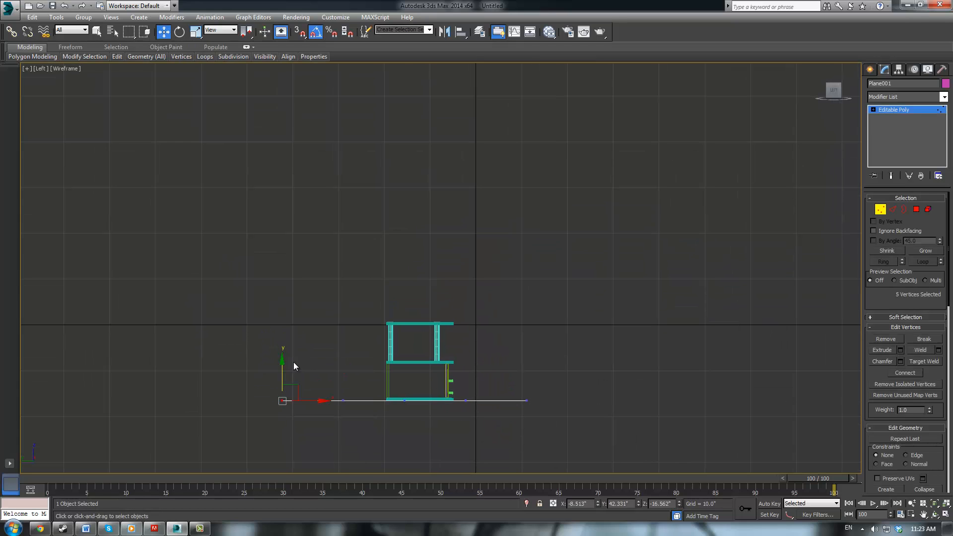
{"action": "left_click_drag", "start_coordinate": [280, 366], "coordinate": [273, 69]}
{"action": "left_click_drag", "start_coordinate": [360, 392], "coordinate": [349, 317]}
{"action": "mouse_move", "coordinate": [406, 412]}
{"action": "left_mouse_down"}
{"action": "mouse_move", "coordinate": [418, 422]}
{"action": "mouse_move", "coordinate": [429, 401]}
{"action": "mouse_move", "coordinate": [412, 400]}
{"action": "left_mouse_up"}
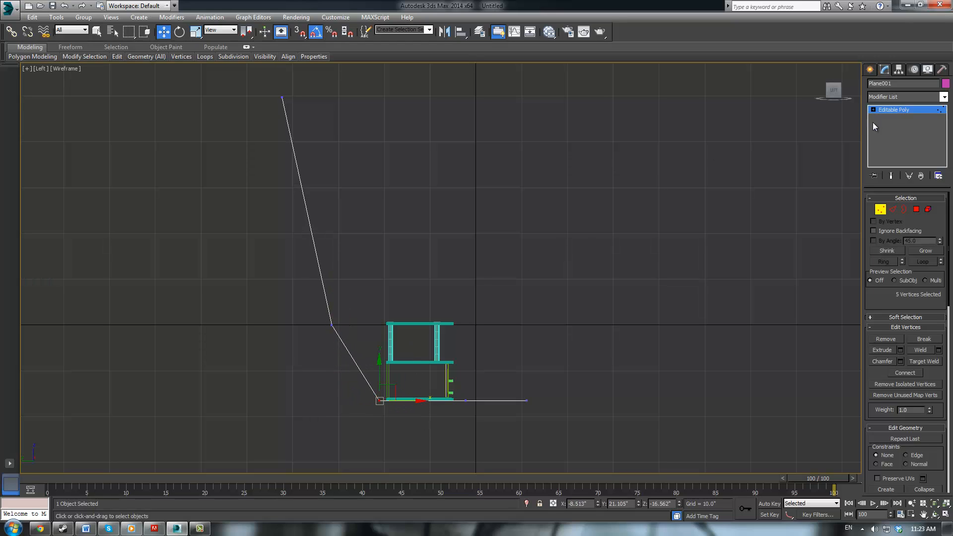
Step: Smooth the backdrop with a TurboSmooth modifier at 4 iterations
{"action": "left_click", "coordinate": [895, 109]}
{"action": "left_click", "coordinate": [944, 97]}
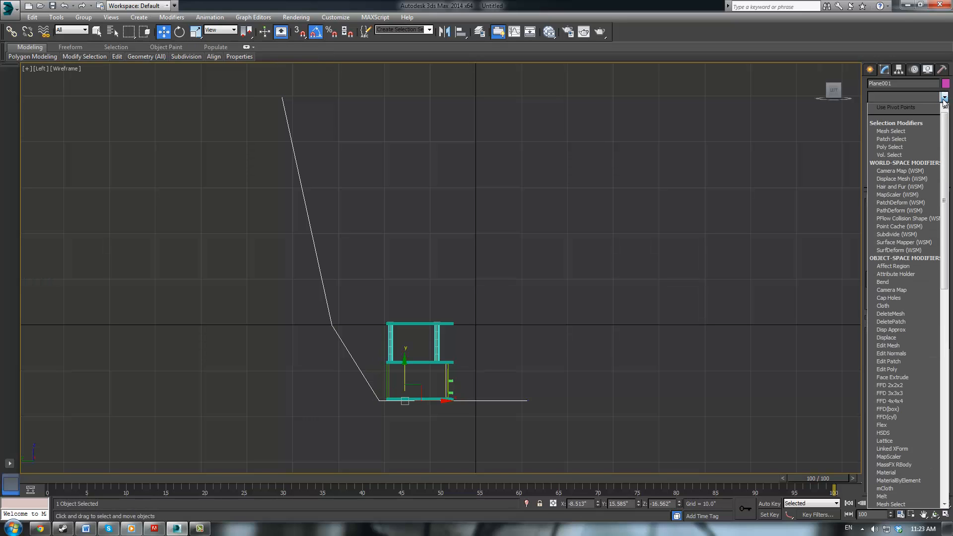
{"action": "type", "text": "tu"}
{"action": "key", "text": "Return"}
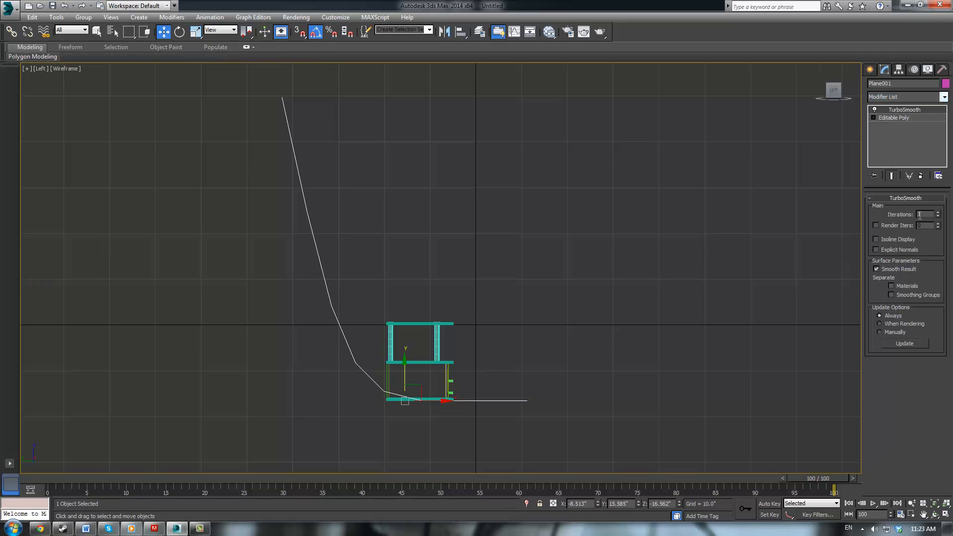
{"action": "left_click", "coordinate": [938, 213]}
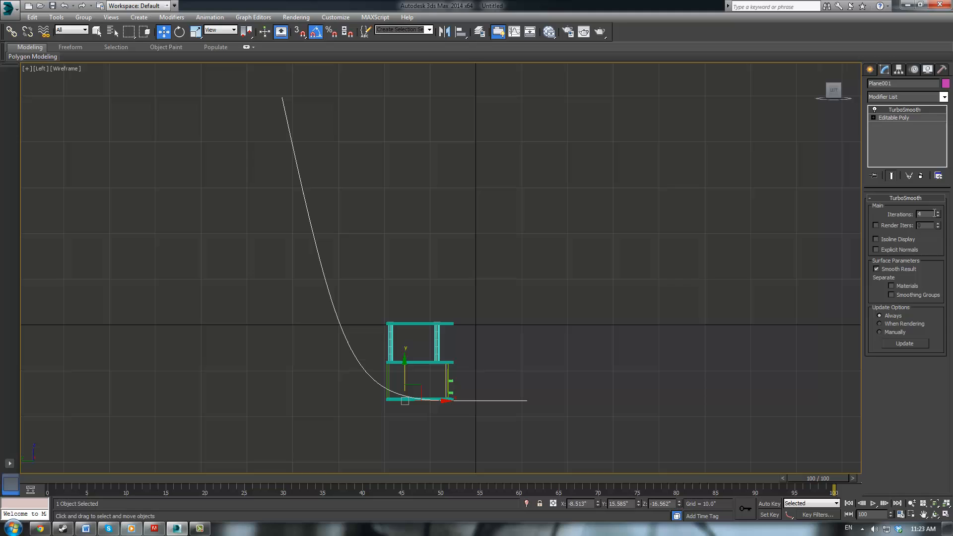
Step: Move the whole backdrop back from the unit to Y 28.366"
{"action": "left_click", "coordinate": [568, 261]}
{"action": "left_click_drag", "start_coordinate": [338, 324], "coordinate": [340, 323]}
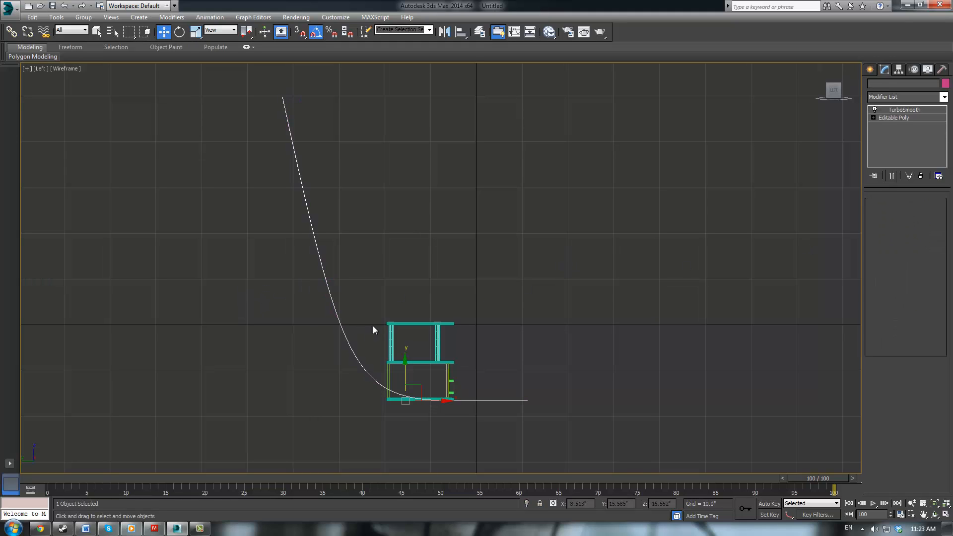
{"action": "left_click_drag", "start_coordinate": [431, 399], "coordinate": [374, 415]}
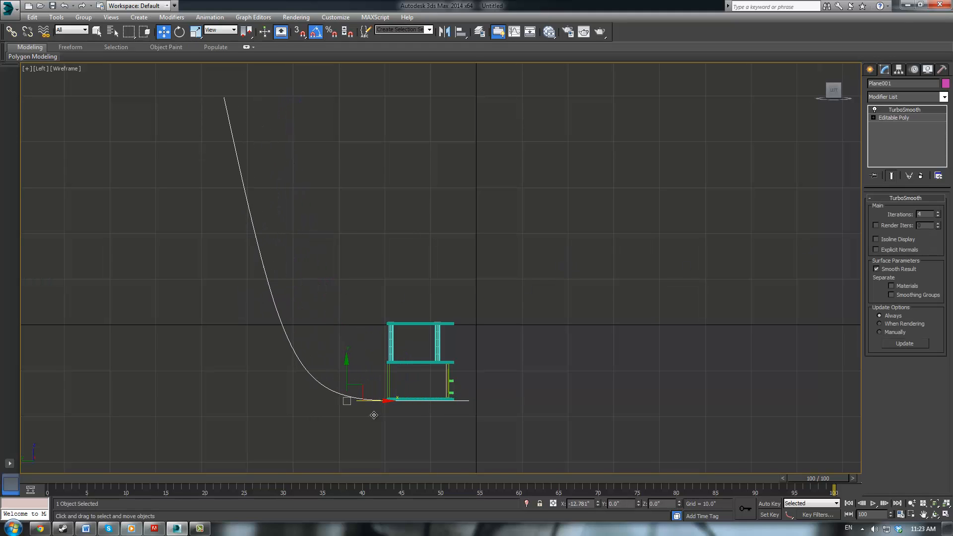
Step: Extend the backdrop's front vertex row to Y -12.468", and return to the smoothed result
{"action": "left_click", "coordinate": [873, 118]}
{"action": "left_click", "coordinate": [889, 125]}
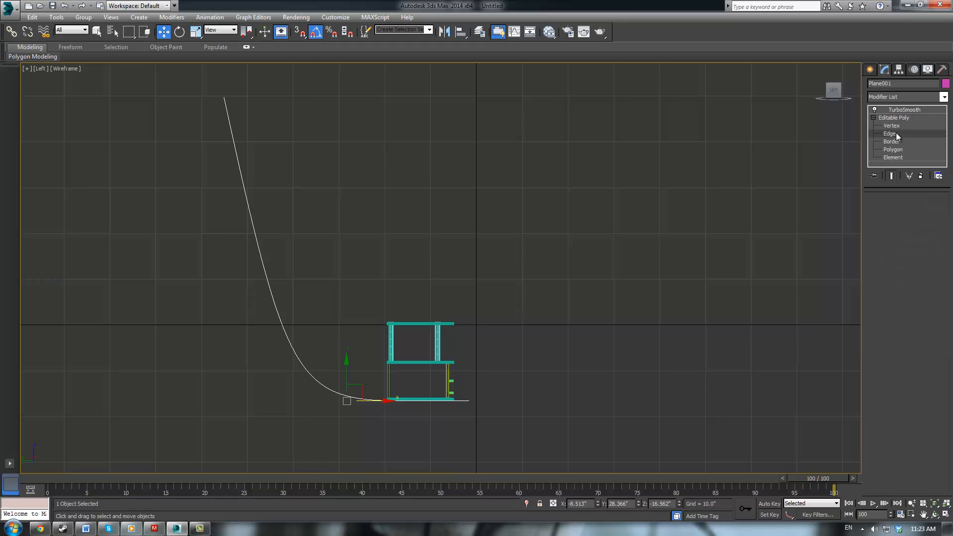
{"action": "left_click_drag", "start_coordinate": [545, 359], "coordinate": [465, 449]}
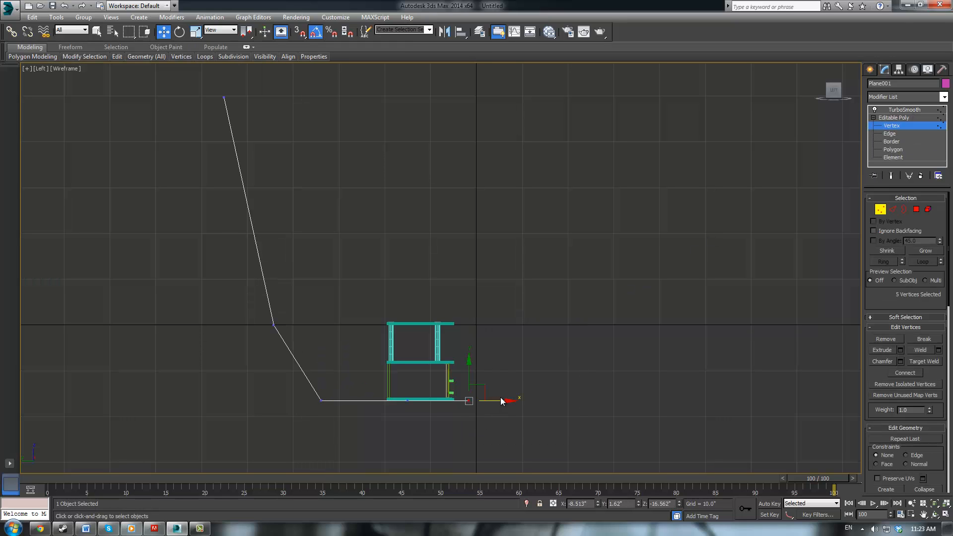
{"action": "left_click_drag", "start_coordinate": [543, 400], "coordinate": [605, 376]}
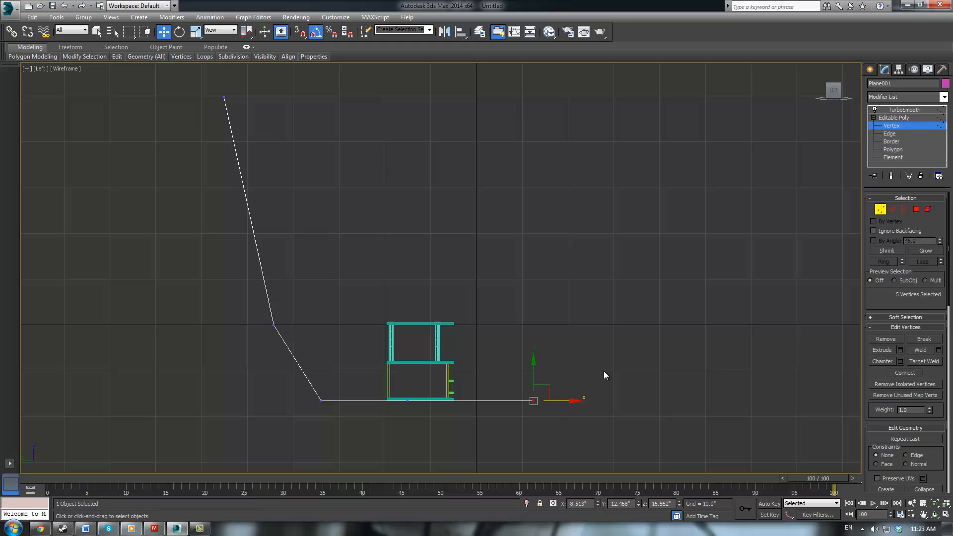
{"action": "left_click", "coordinate": [909, 111]}
{"action": "left_click", "coordinate": [614, 233]}
Step: Widen the backdrop by scaling it to about 203% along X in the perspective view
{"action": "scroll", "coordinate": [598, 238], "scroll_direction": "down", "scroll_amount": 2}
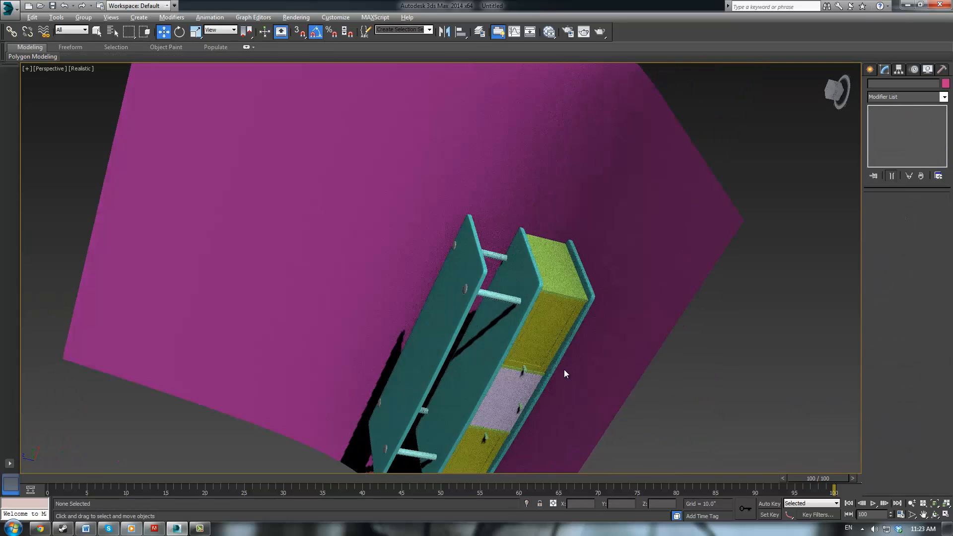
{"action": "middle_click_drag", "start_coordinate": [565, 373], "coordinate": [805, 138], "text": "alt"}
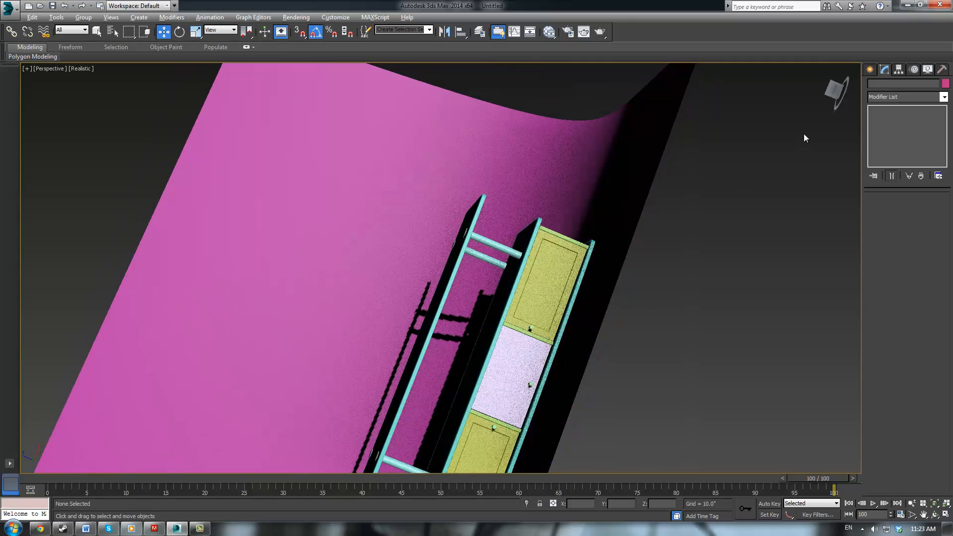
{"action": "left_click", "coordinate": [835, 91]}
{"action": "middle_click_drag", "start_coordinate": [587, 136], "coordinate": [472, 248], "text": "alt"}
{"action": "left_click", "coordinate": [471, 249]}
{"action": "key", "text": "r"}
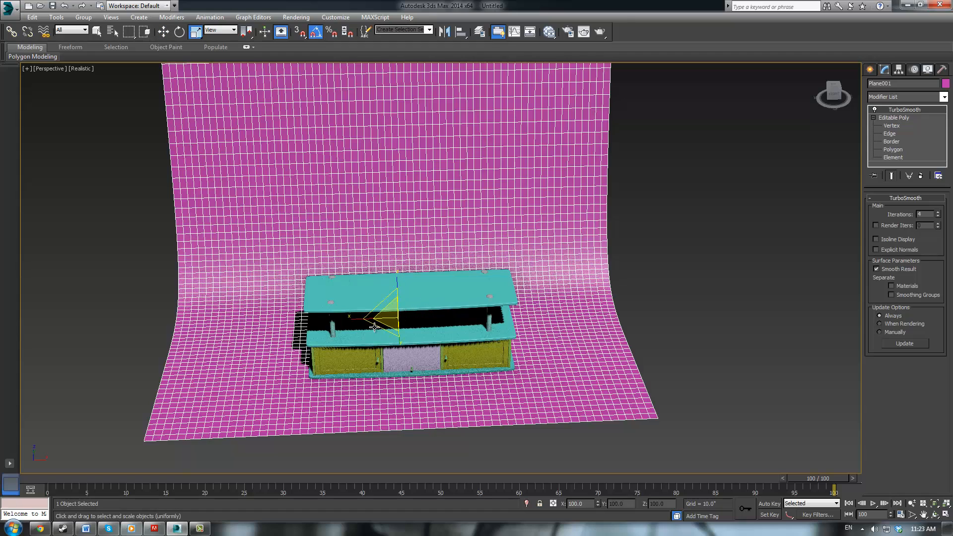
{"action": "left_click_drag", "start_coordinate": [354, 323], "coordinate": [913, 94]}
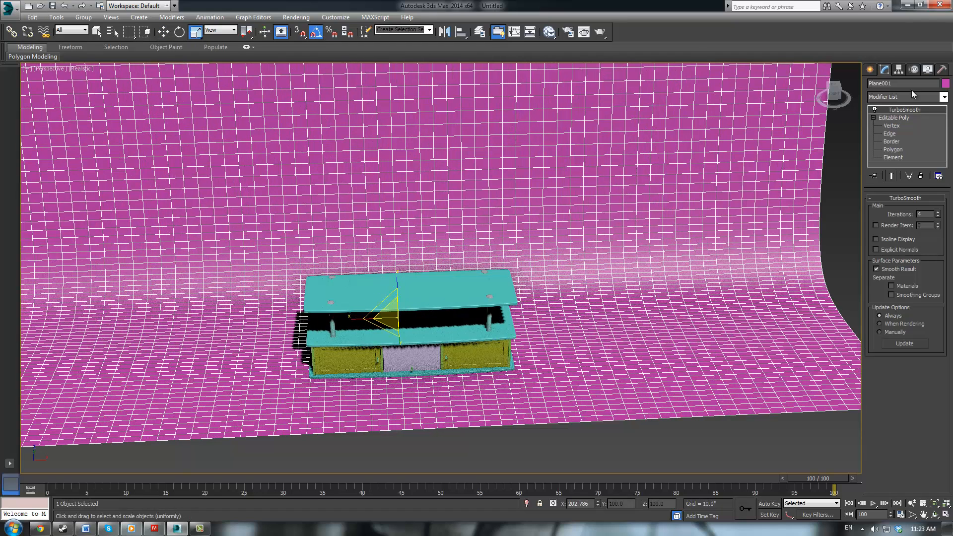
Step: Set the backdrop's object color to white and deselect it
{"action": "left_click", "coordinate": [947, 83]}
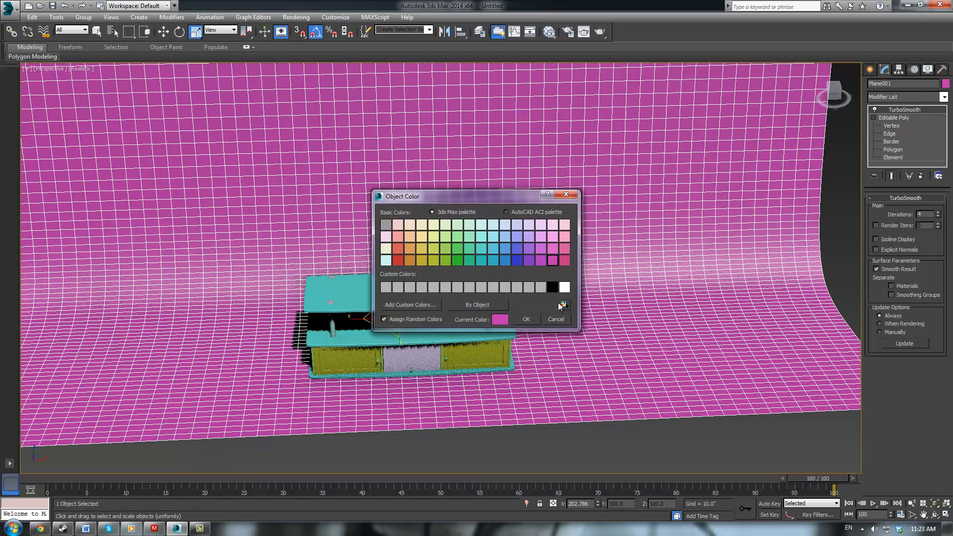
{"action": "left_click", "coordinate": [564, 288]}
{"action": "left_click", "coordinate": [527, 319]}
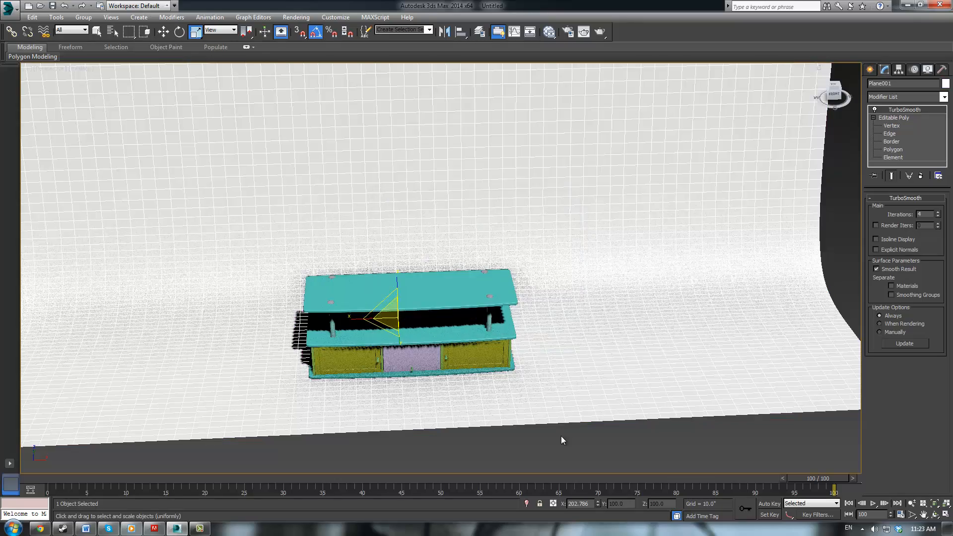
{"action": "left_click", "coordinate": [564, 443]}
Step: Set the object color of the three shelf boards and the middle panel to black
{"action": "middle_click_drag", "start_coordinate": [543, 334], "coordinate": [590, 311], "text": "alt"}
{"action": "scroll", "coordinate": [589, 312], "scroll_direction": "up", "scroll_amount": 1}
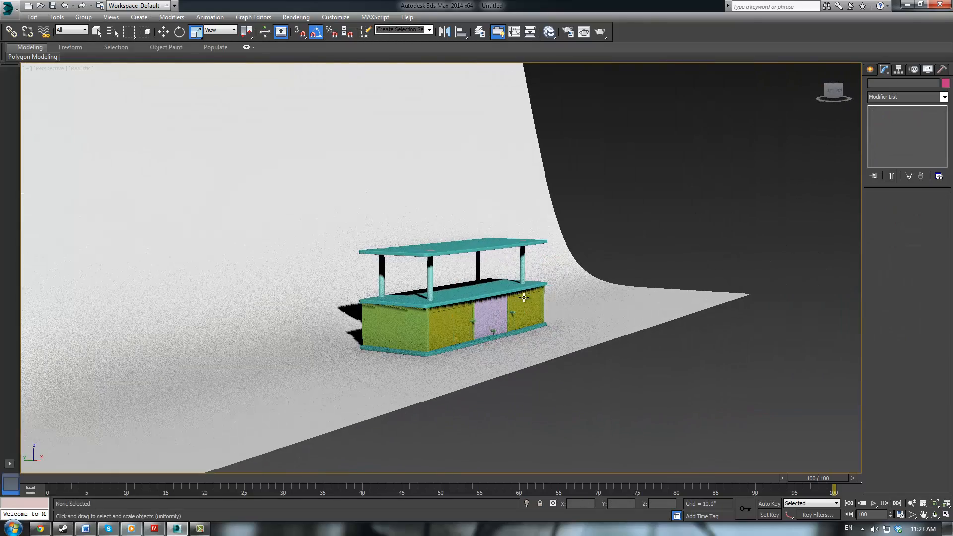
{"action": "scroll", "coordinate": [525, 298], "scroll_direction": "up", "scroll_amount": 5}
{"action": "scroll", "coordinate": [586, 270], "scroll_direction": "down", "scroll_amount": 4}
{"action": "middle_click_drag", "start_coordinate": [586, 270], "coordinate": [573, 308], "text": "alt"}
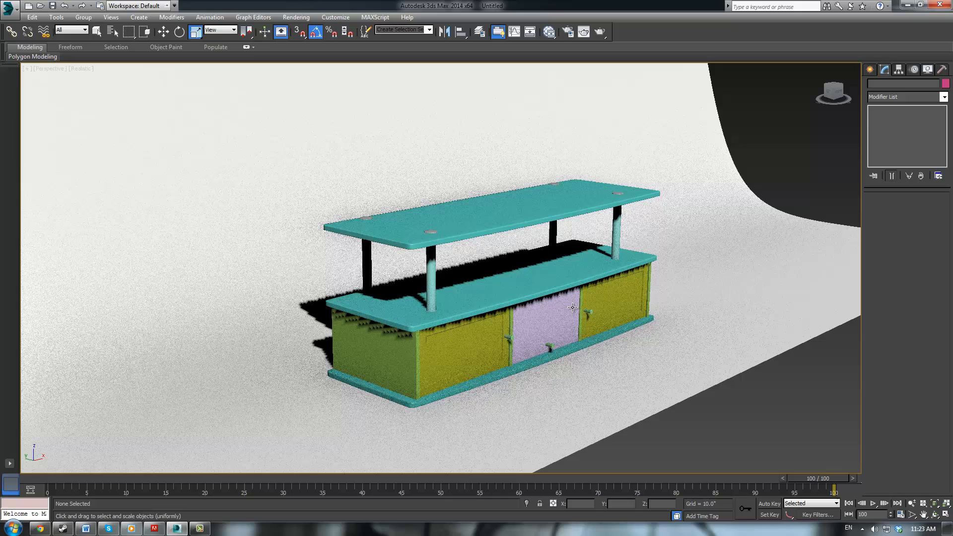
{"action": "left_click", "coordinate": [573, 347]}
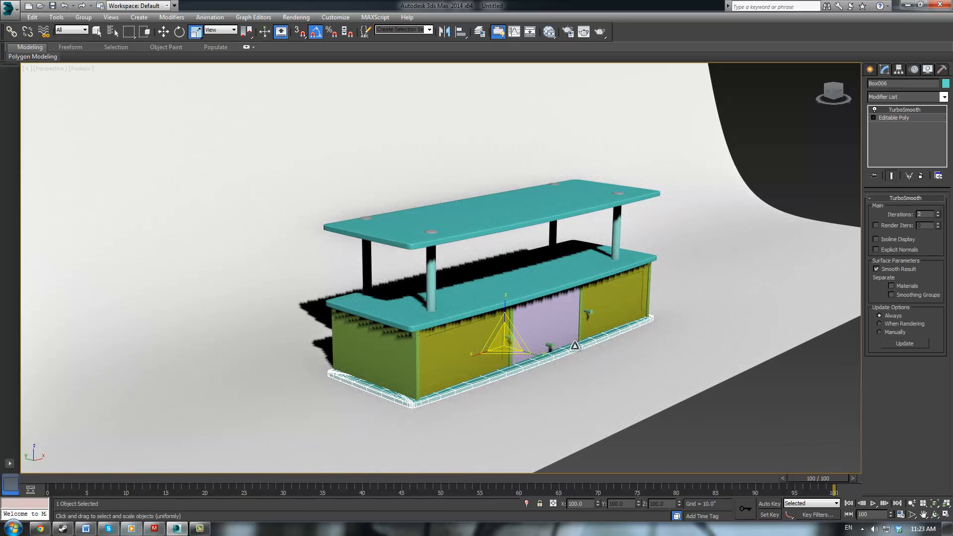
{"action": "left_click", "coordinate": [556, 329], "text": "ctrl"}
{"action": "left_click", "coordinate": [529, 271], "text": "ctrl"}
{"action": "left_click", "coordinate": [523, 215], "text": "ctrl"}
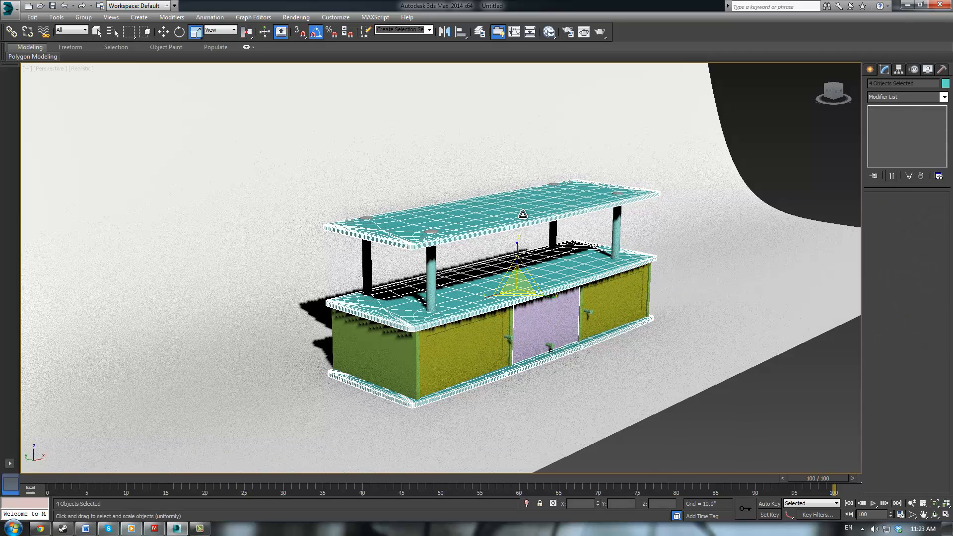
{"action": "left_click", "coordinate": [946, 84]}
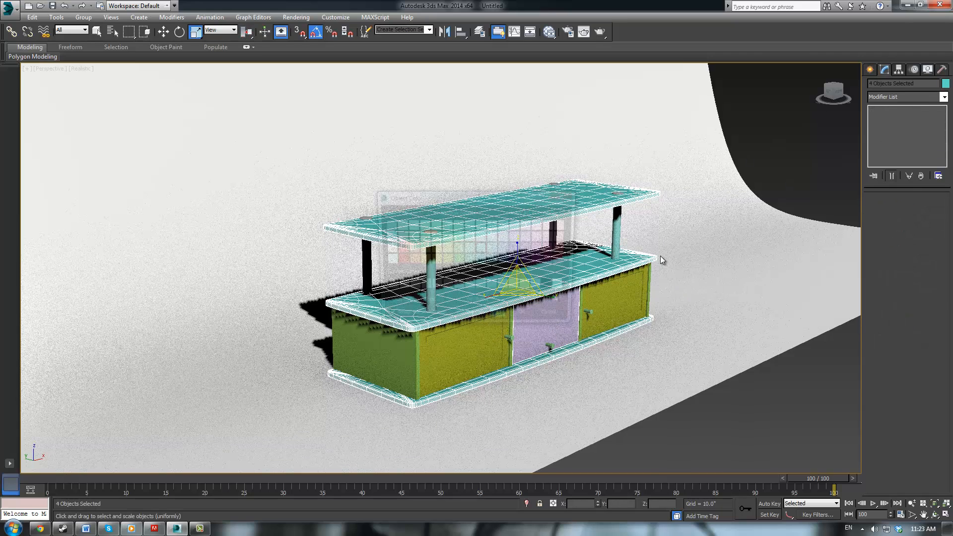
{"action": "left_click", "coordinate": [552, 288]}
{"action": "left_click", "coordinate": [527, 319]}
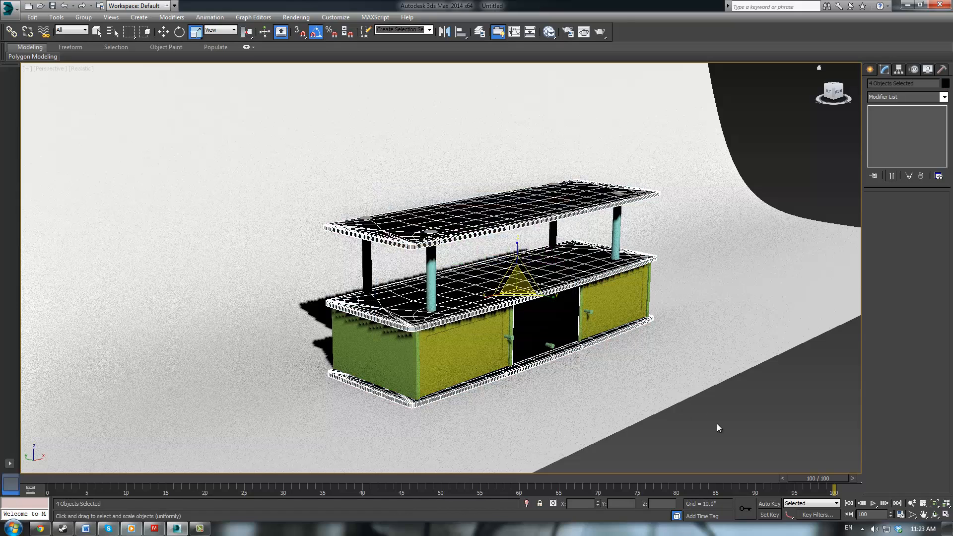
Step: Deselect the black boards and inspect the recolored shelf unit against the backdrop
{"action": "left_click", "coordinate": [631, 352]}
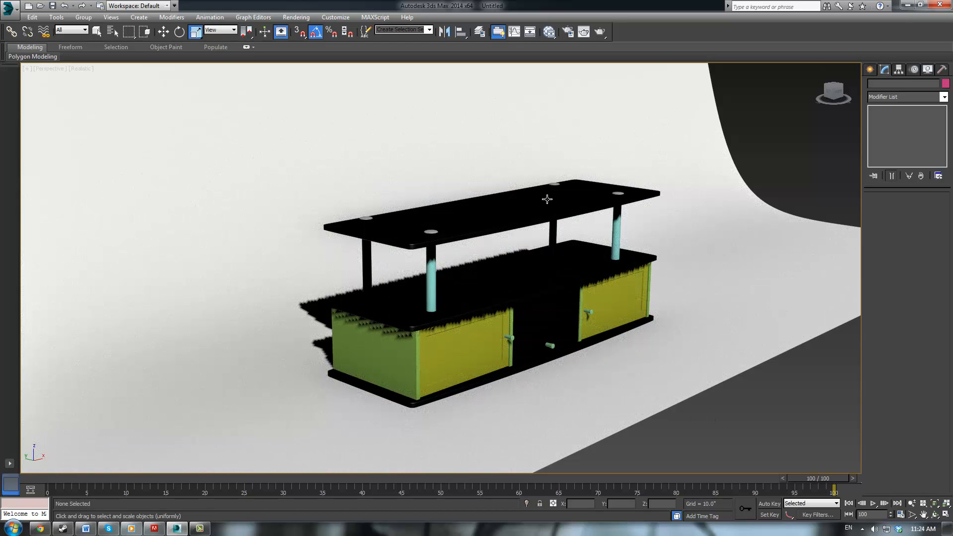
{"action": "left_click", "coordinate": [507, 275]}
{"action": "left_click", "coordinate": [727, 420]}
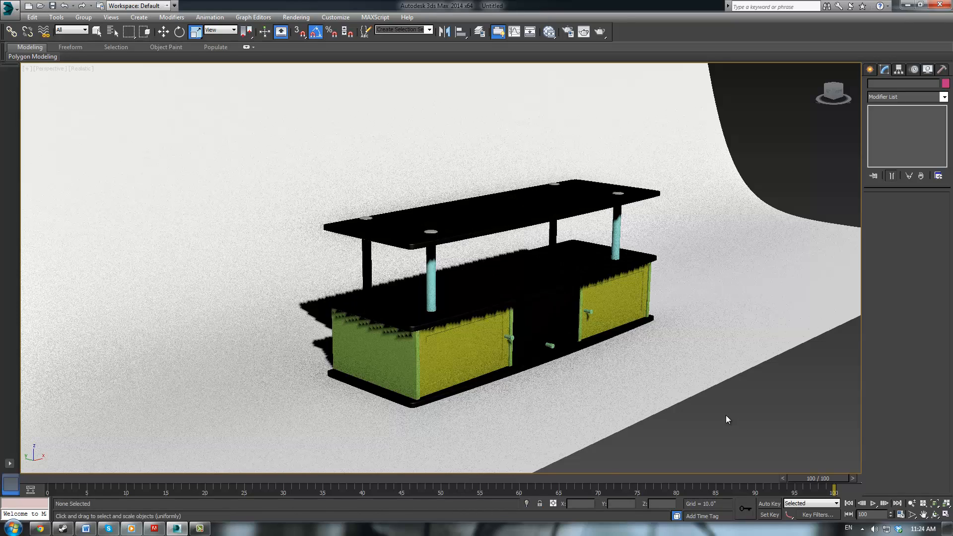
{"action": "scroll", "coordinate": [682, 356], "scroll_direction": "up", "scroll_amount": 4}
{"action": "scroll", "coordinate": [630, 327], "scroll_direction": "down", "scroll_amount": 4}
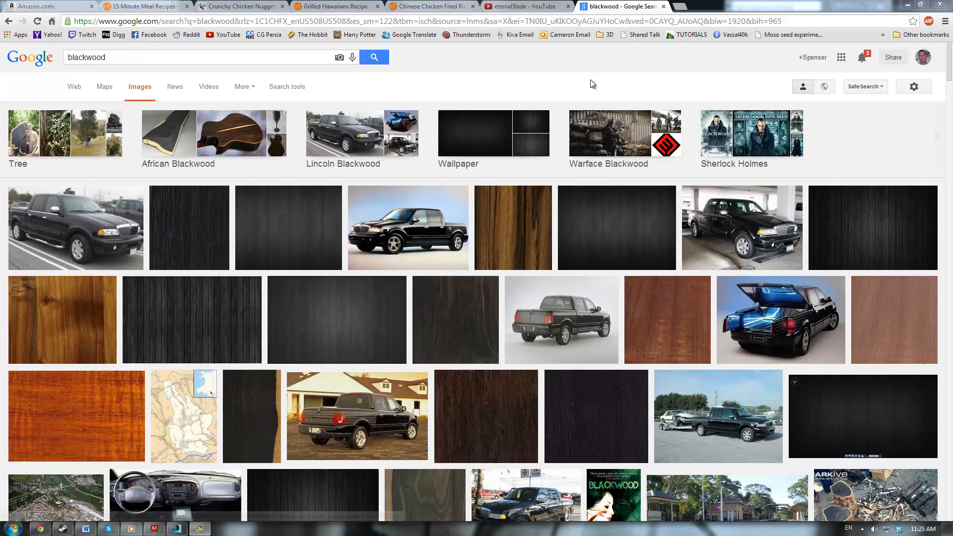
Step: Switch to the browser and look through the blackwood image results for a dark wood-grain texture
{"action": "scroll", "coordinate": [596, 95], "scroll_direction": "down", "scroll_amount": 3}
{"action": "scroll", "coordinate": [597, 255], "scroll_direction": "down", "scroll_amount": 6}
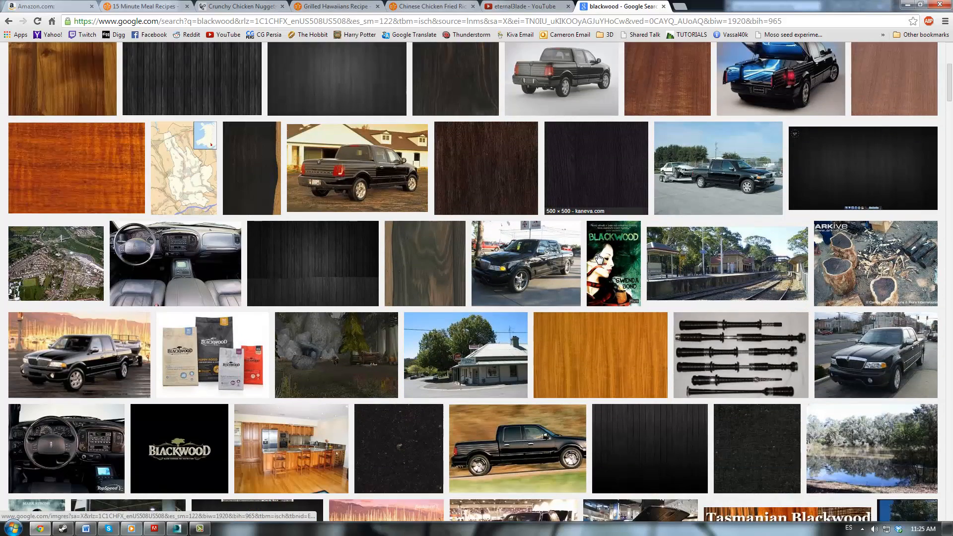
{"action": "scroll", "coordinate": [598, 249], "scroll_direction": "down", "scroll_amount": 9}
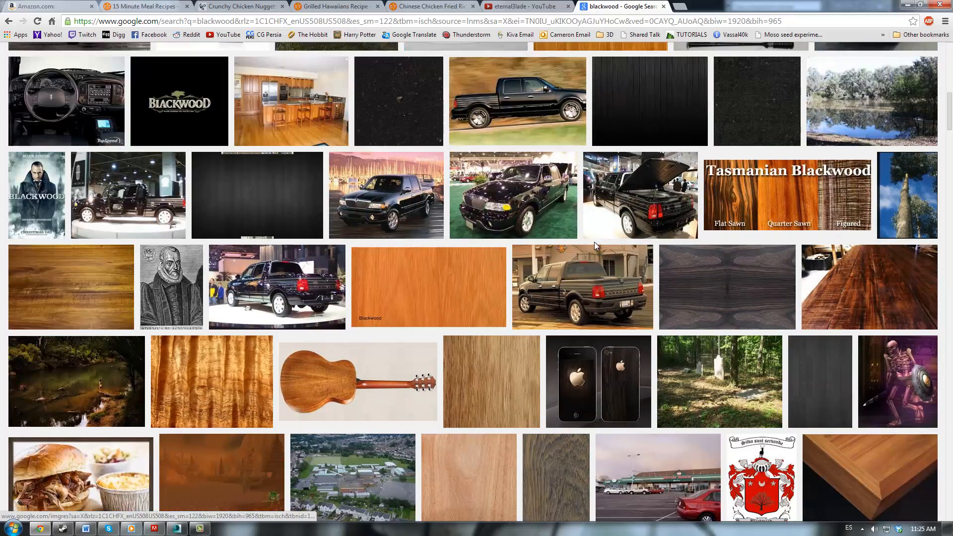
{"action": "scroll", "coordinate": [582, 253], "scroll_direction": "down", "scroll_amount": 12}
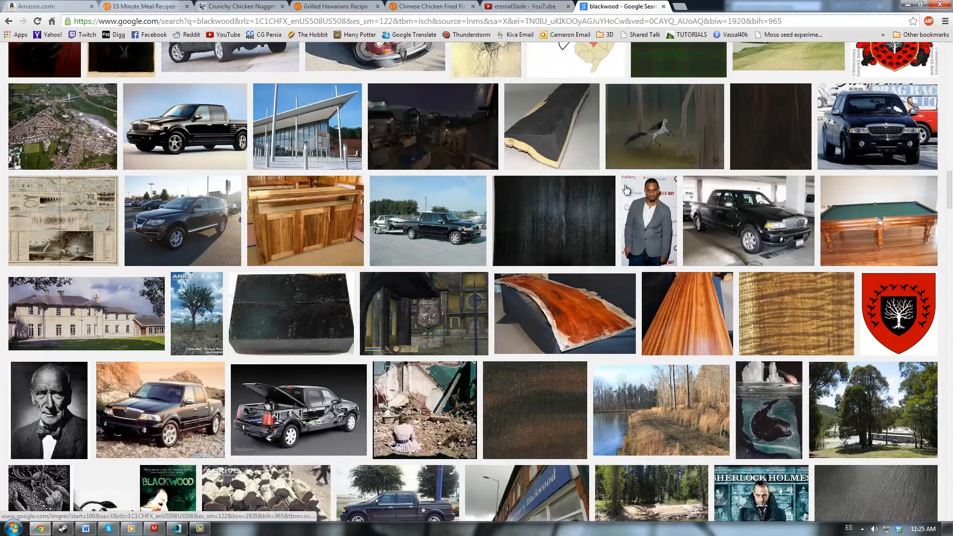
{"action": "scroll", "coordinate": [623, 191], "scroll_direction": "down", "scroll_amount": 3}
{"action": "scroll", "coordinate": [622, 191], "scroll_direction": "up", "scroll_amount": 4}
{"action": "scroll", "coordinate": [620, 192], "scroll_direction": "up", "scroll_amount": 2}
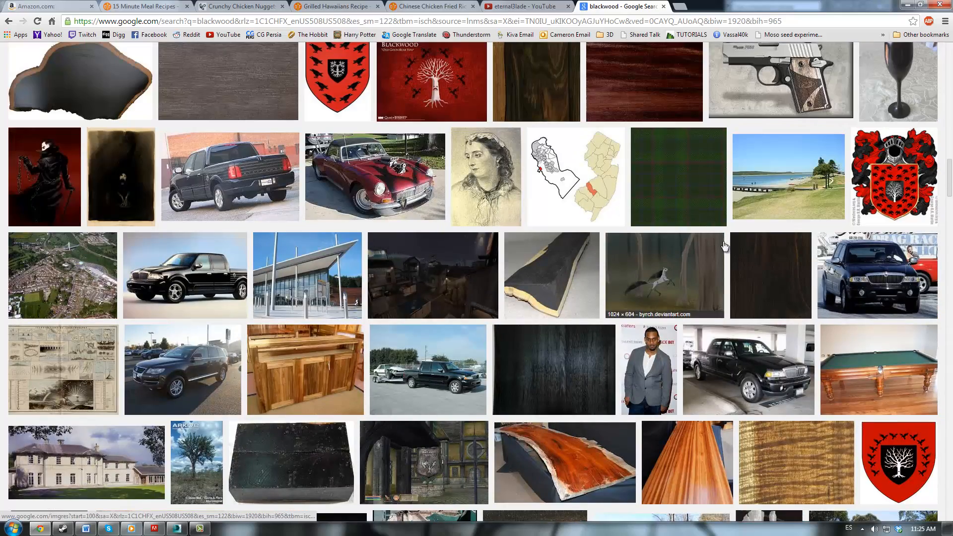
{"action": "scroll", "coordinate": [735, 248], "scroll_direction": "up", "scroll_amount": 4}
{"action": "scroll", "coordinate": [710, 225], "scroll_direction": "up", "scroll_amount": 15}
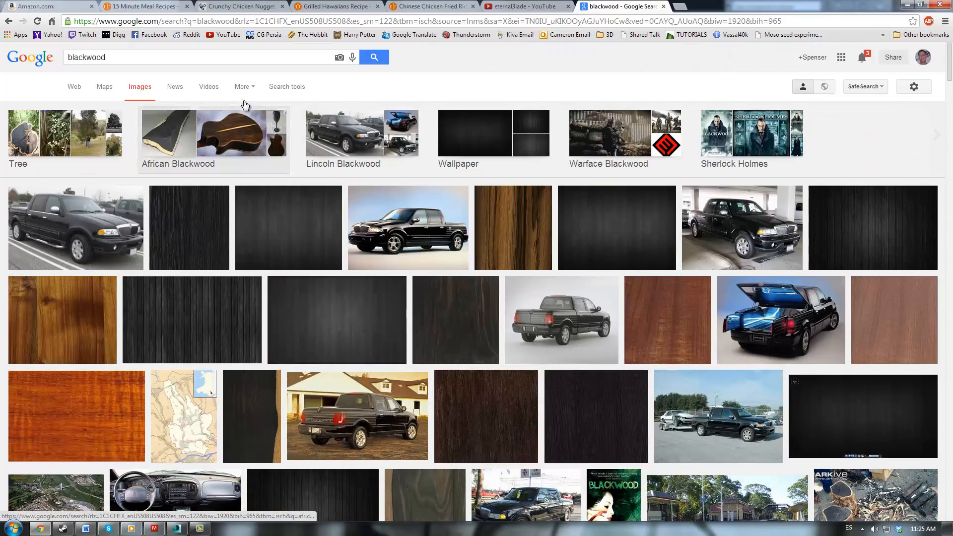
Step: Filter the blackwood image results to sizes larger than 1024×768
{"action": "left_click", "coordinate": [285, 87]}
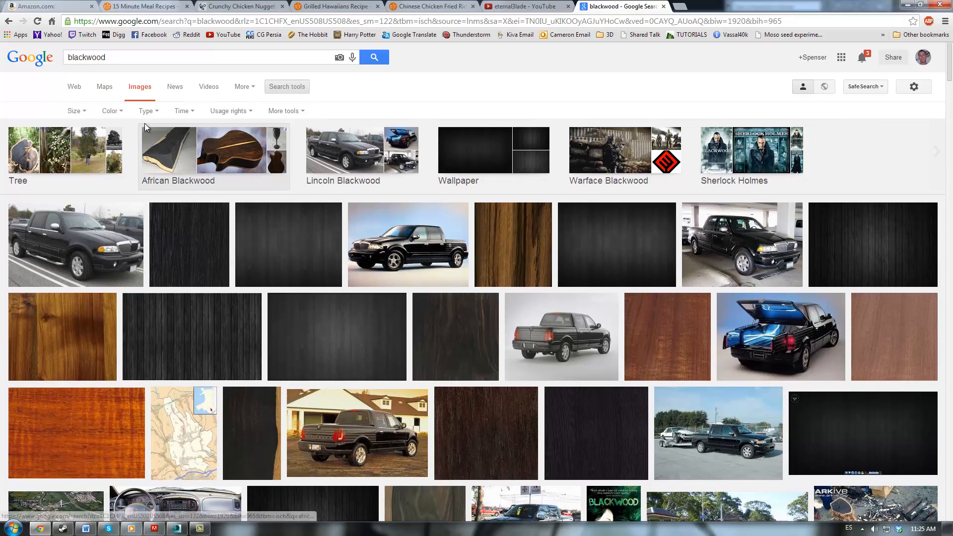
{"action": "left_click", "coordinate": [75, 110]}
{"action": "mouse_move", "coordinate": [82, 183]}
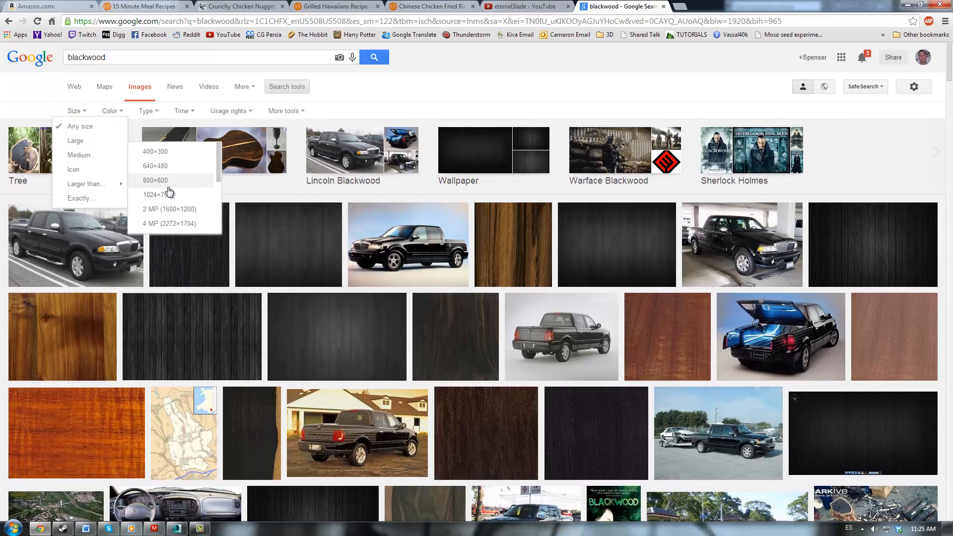
{"action": "left_click", "coordinate": [192, 195]}
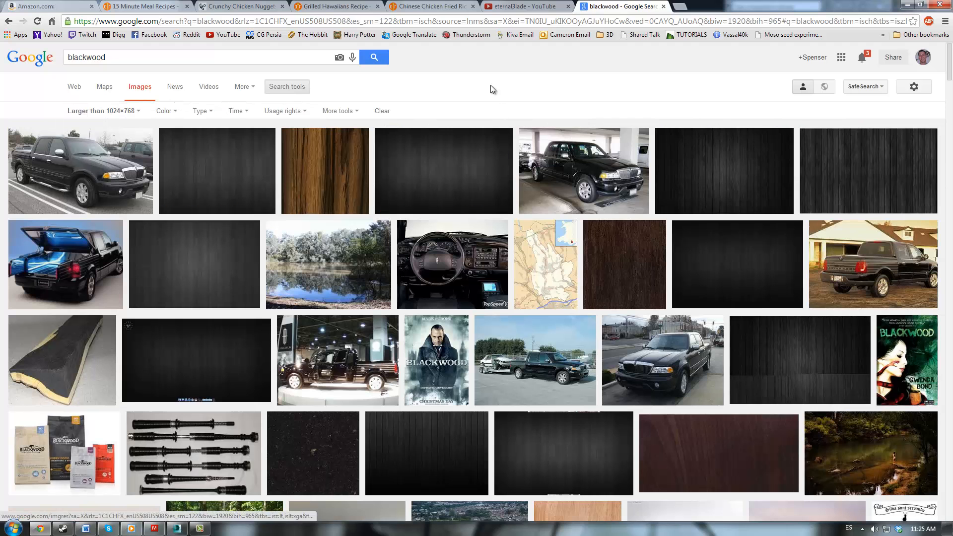
Step: Look through the filtered wood images and open the preview of the dark brown Blackwood - Lab Designs Laminate texture
{"action": "scroll", "coordinate": [490, 91], "scroll_direction": "down", "scroll_amount": 2}
{"action": "scroll", "coordinate": [492, 94], "scroll_direction": "down", "scroll_amount": 9}
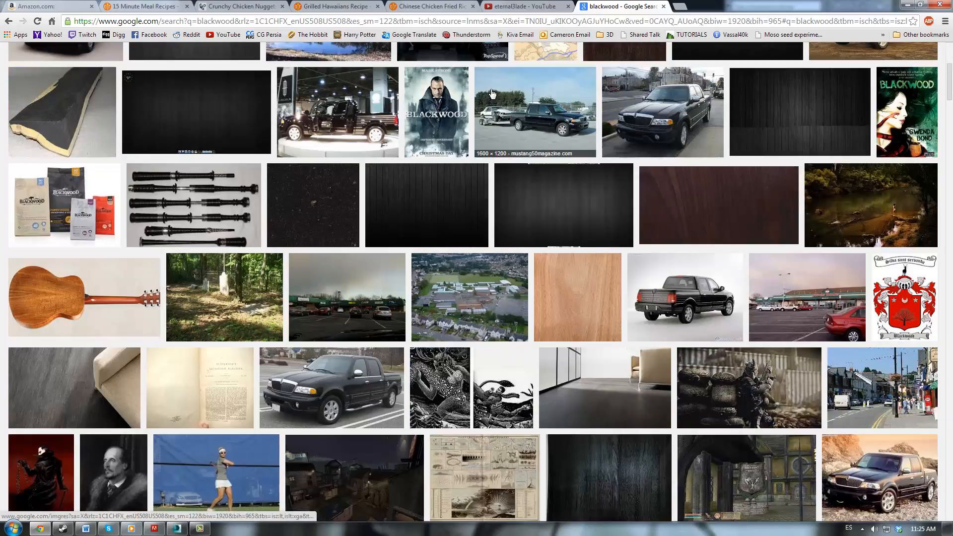
{"action": "scroll", "coordinate": [492, 101], "scroll_direction": "down", "scroll_amount": 15}
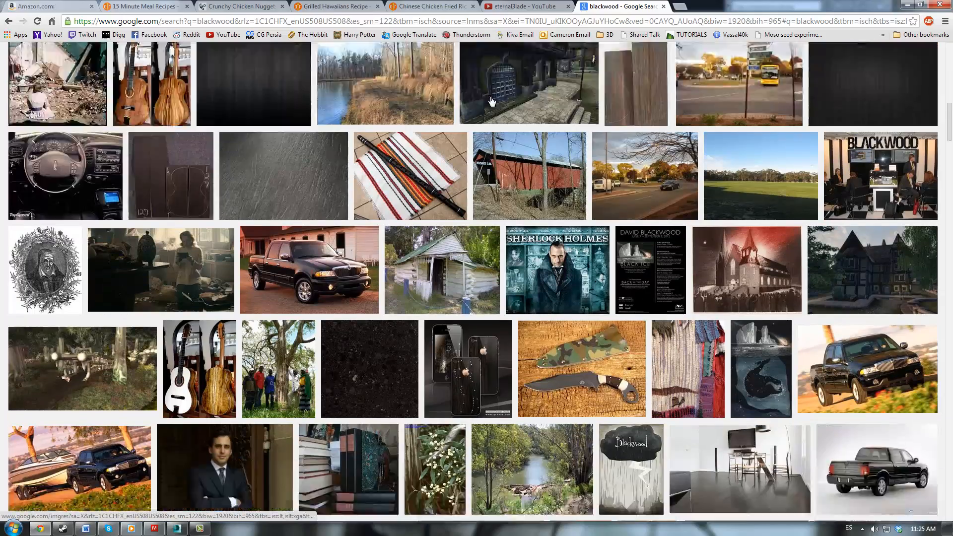
{"action": "scroll", "coordinate": [481, 114], "scroll_direction": "up", "scroll_amount": 20}
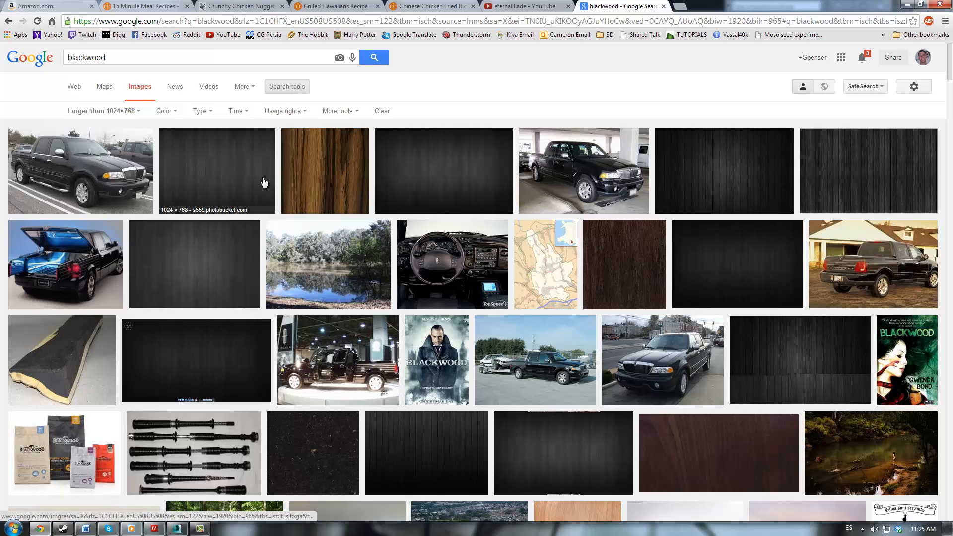
{"action": "scroll", "coordinate": [298, 233], "scroll_direction": "down", "scroll_amount": 2}
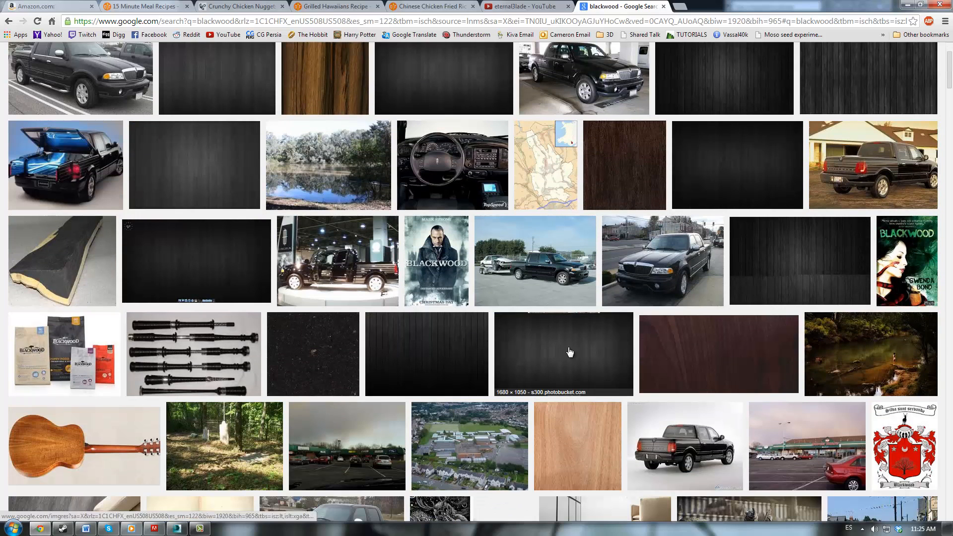
{"action": "scroll", "coordinate": [570, 350], "scroll_direction": "up", "scroll_amount": 2}
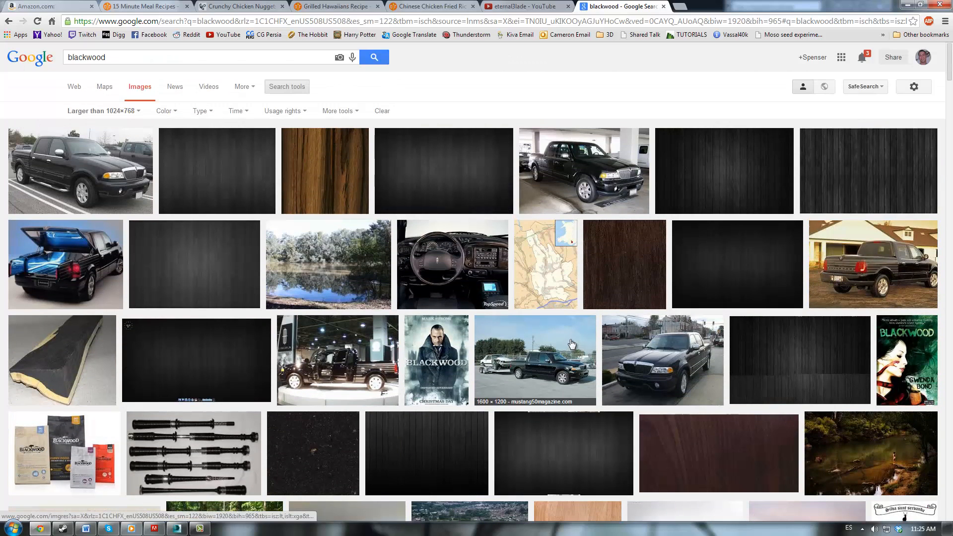
{"action": "left_click", "coordinate": [639, 278]}
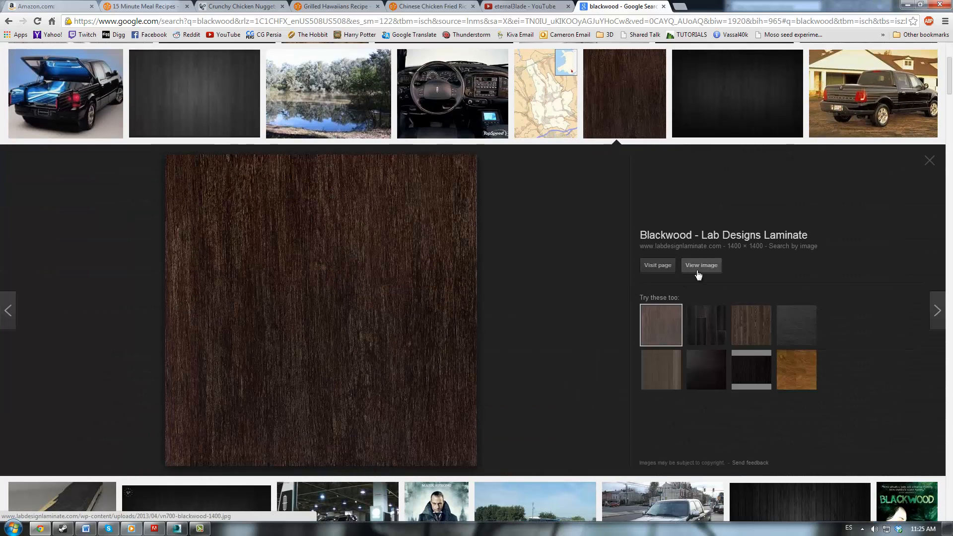
Step: Start saving the previewed wood image and go to the Active Projects folder under Projects on Local Disk (F:)
{"action": "right_click", "coordinate": [394, 272]}
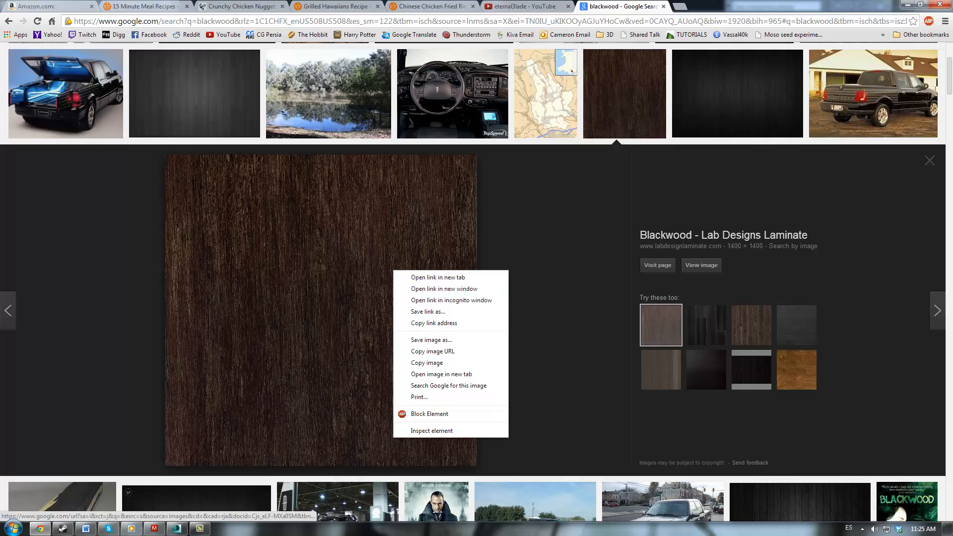
{"action": "left_click", "coordinate": [431, 340]}
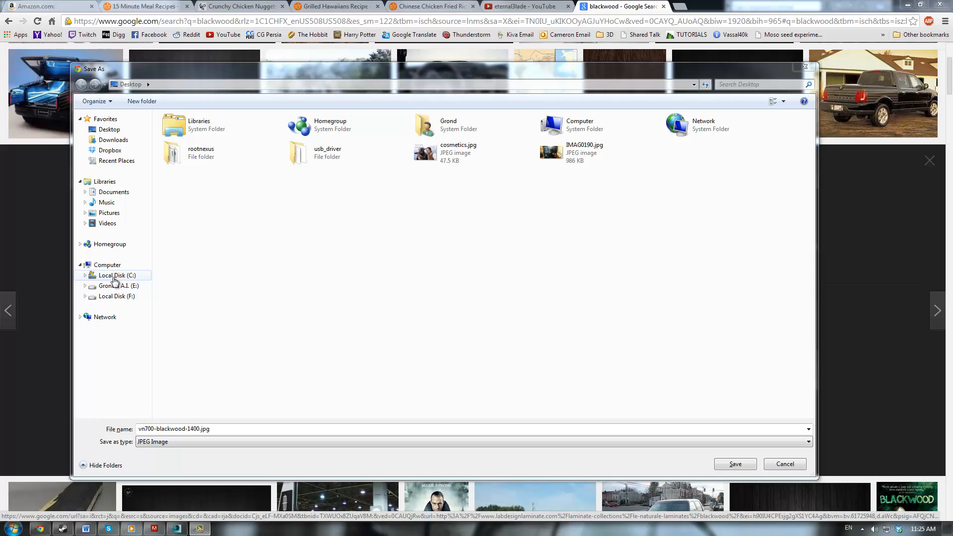
{"action": "left_click", "coordinate": [114, 297]}
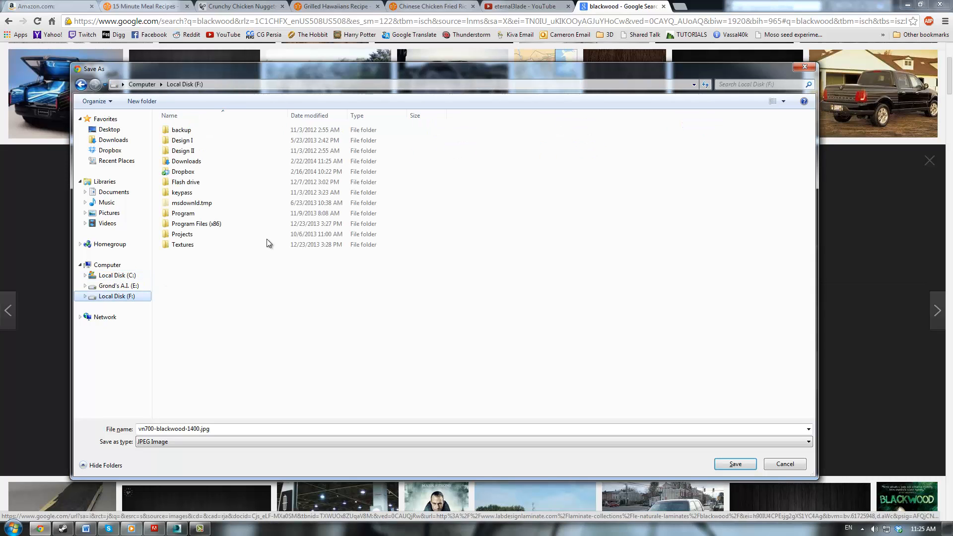
{"action": "double_click", "coordinate": [198, 235]}
{"action": "double_click", "coordinate": [187, 131]}
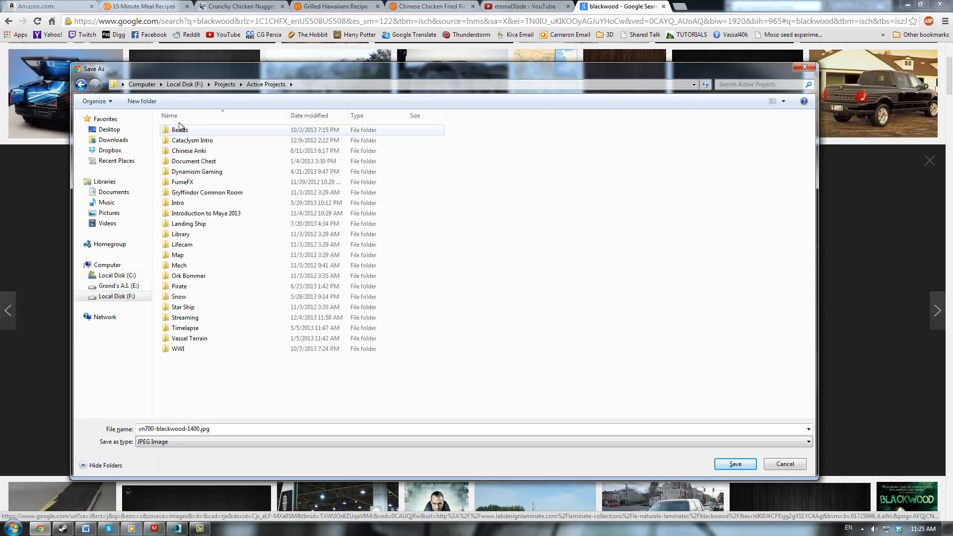
Step: Create a folder named TV Stand in Active Projects and open it as the save location
{"action": "left_click", "coordinate": [143, 102]}
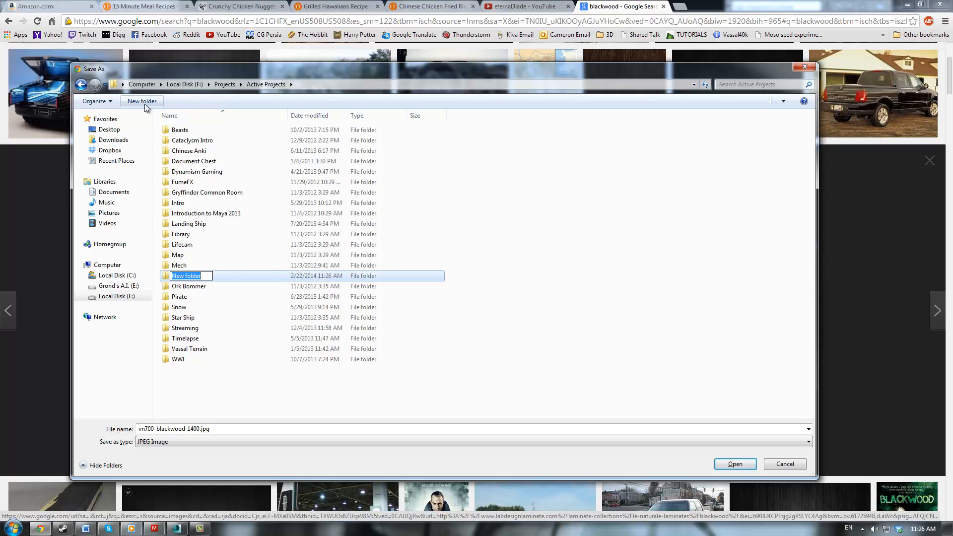
{"action": "type", "text": "TV Stand"}
{"action": "key", "text": "Return"}
{"action": "key", "text": "Return"}
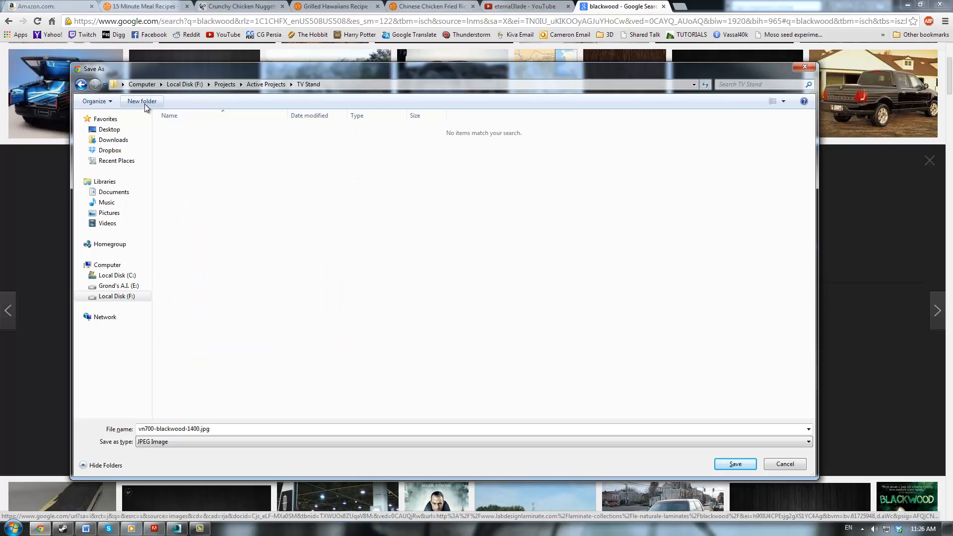
Step: Replace the wood image's suggested file name with one beginning "Black W"
{"action": "triple_click", "coordinate": [216, 429]}
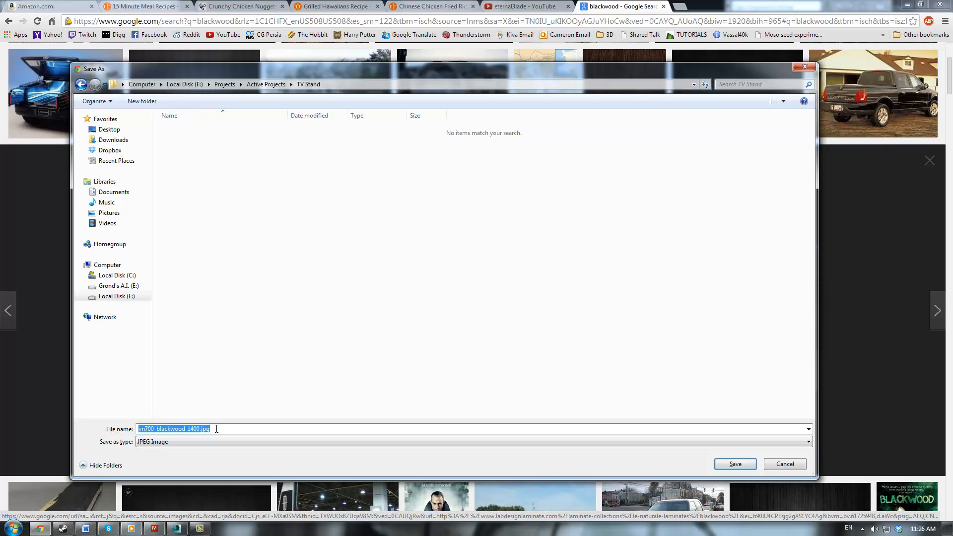
{"action": "type", "text": "VB"}
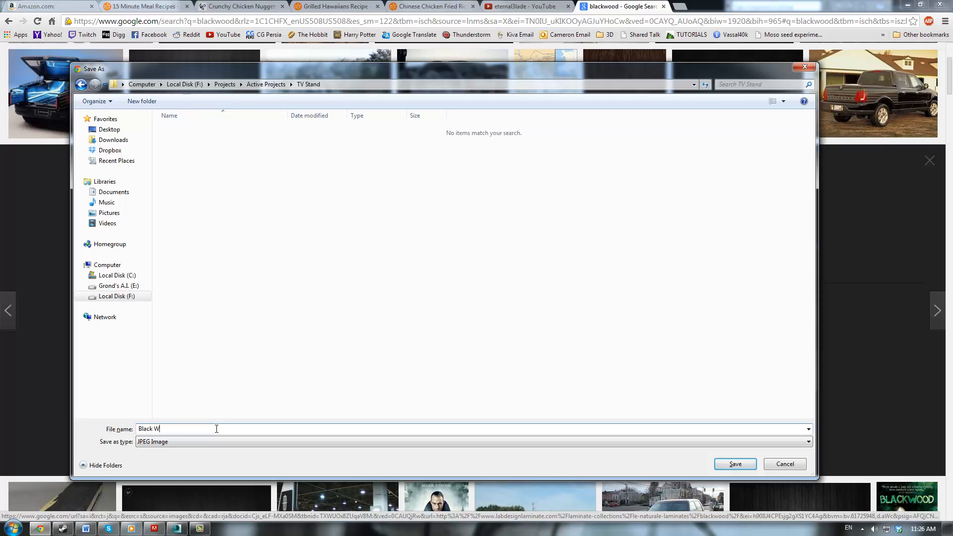
Step: Save the blackwood image as Black Wood in JPEG format and launch Adobe Photoshop CC (64 Bit)
{"action": "key", "text": "Return"}
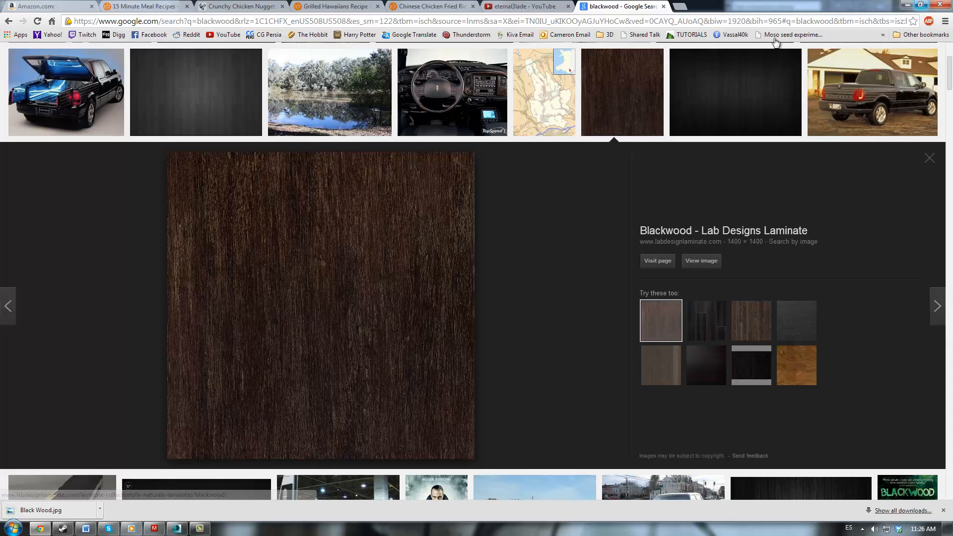
{"action": "left_click", "coordinate": [13, 528]}
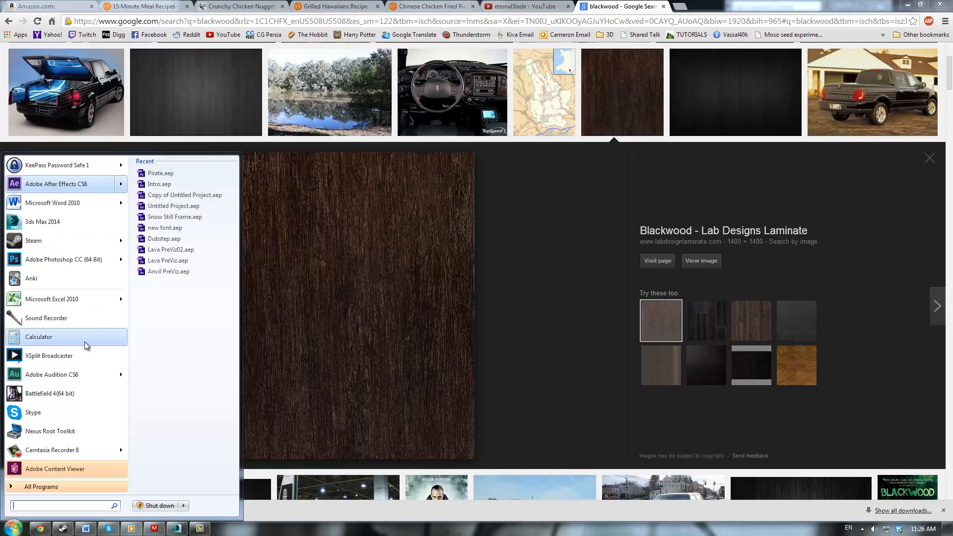
{"action": "type", "text": "photo"}
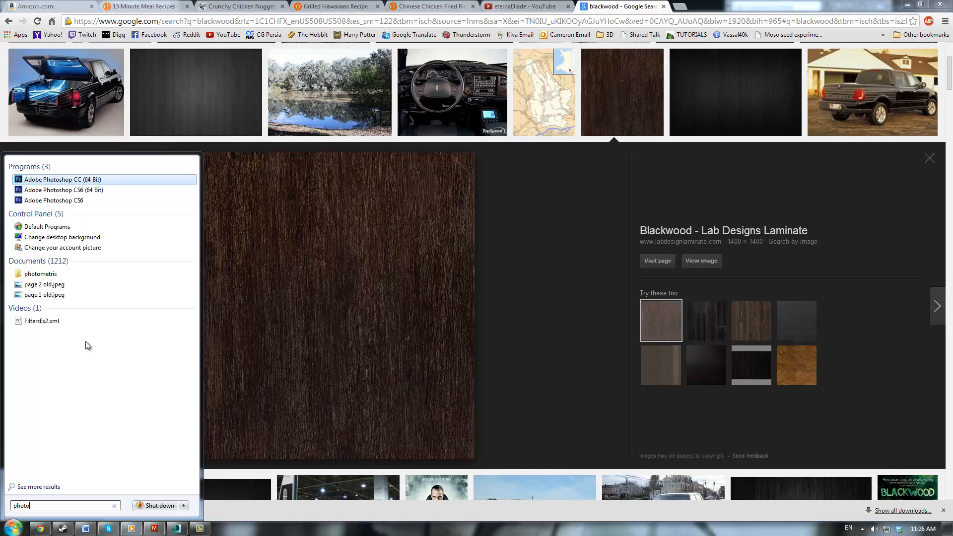
{"action": "key", "text": "Return"}
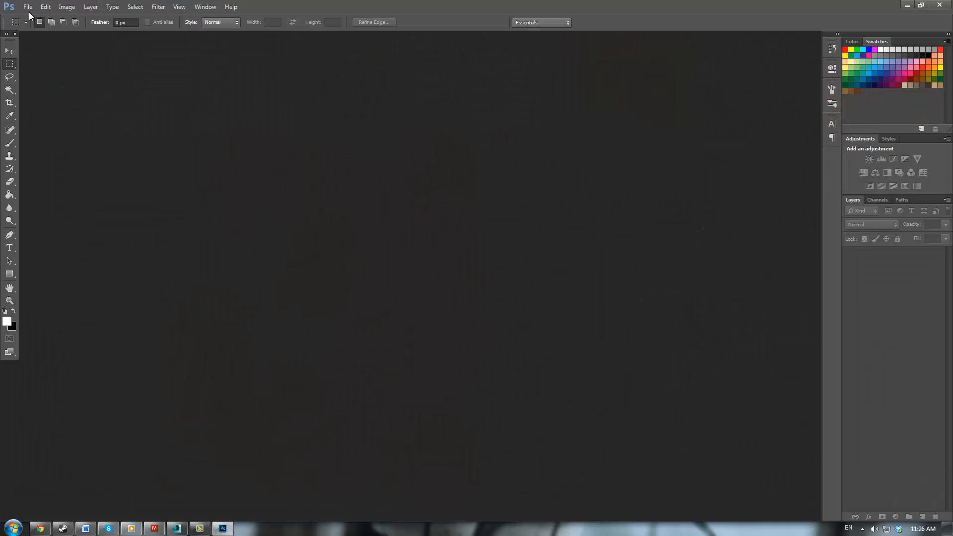
Step: Open Black Wood.jpg from the F:\Projects\Active Projects\TV Stand folder
{"action": "left_click", "coordinate": [32, 5]}
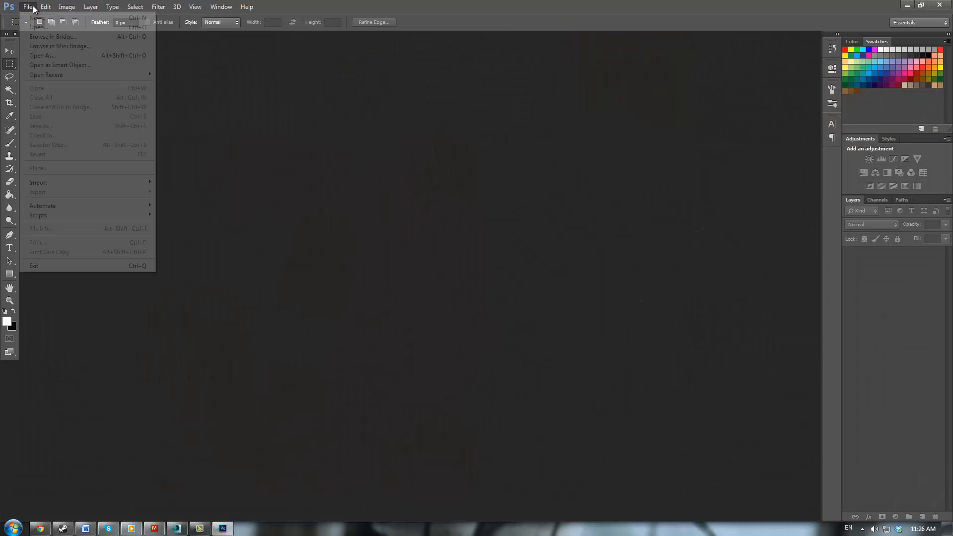
{"action": "left_click", "coordinate": [37, 27]}
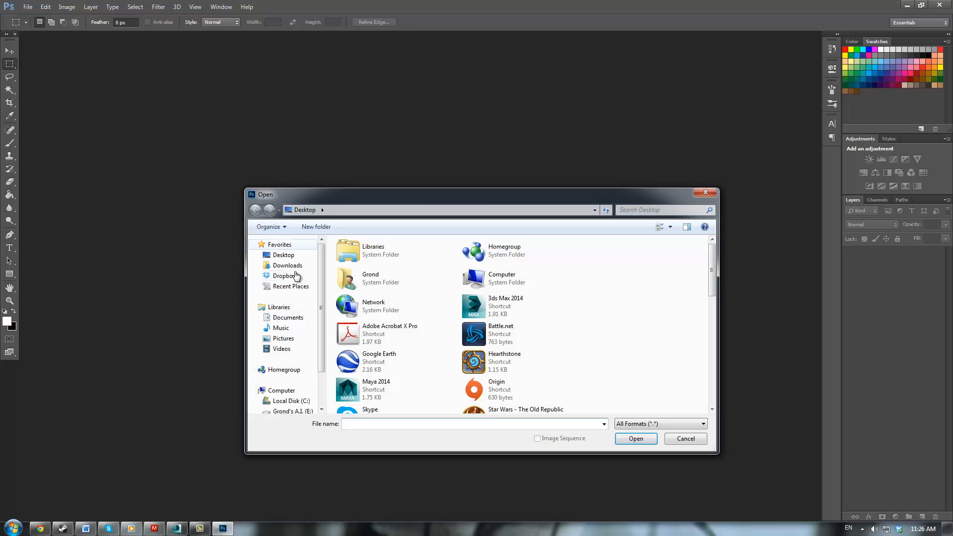
{"action": "left_click", "coordinate": [299, 403]}
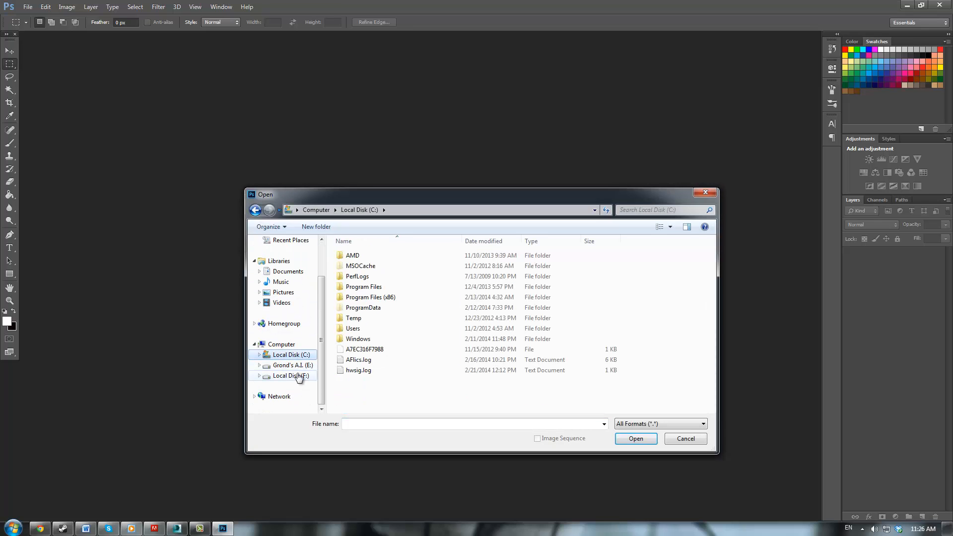
{"action": "left_click", "coordinate": [298, 376]}
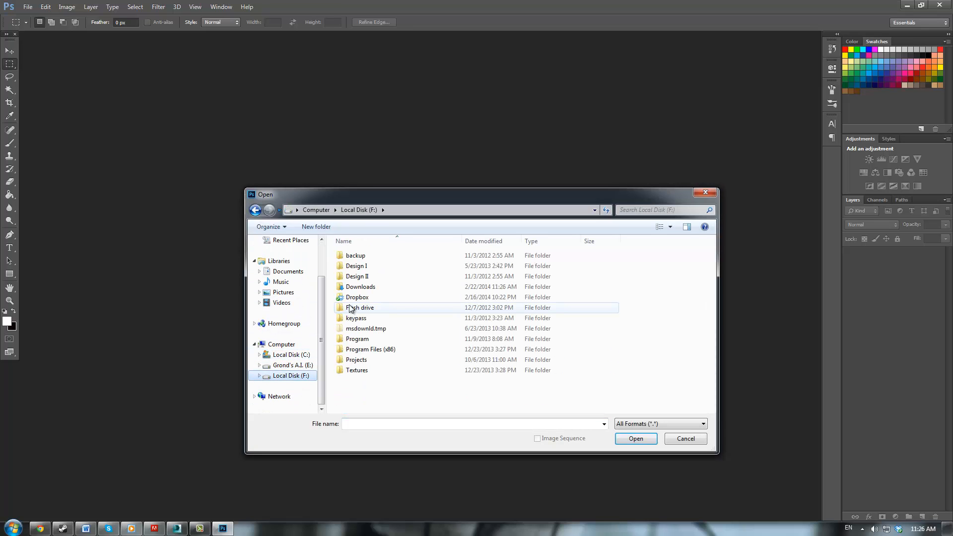
{"action": "double_click", "coordinate": [359, 361]}
{"action": "left_click", "coordinate": [365, 244]}
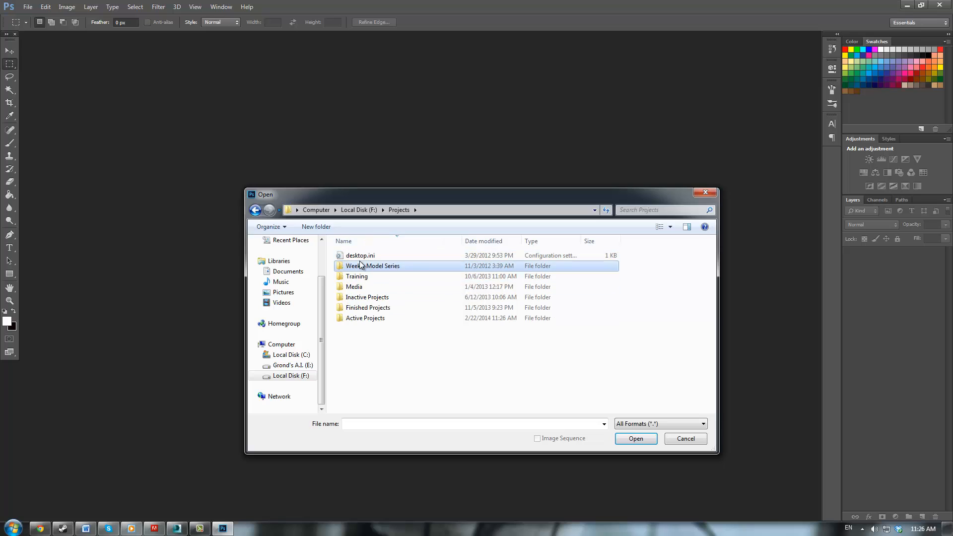
{"action": "double_click", "coordinate": [367, 319]}
{"action": "scroll", "coordinate": [363, 335], "scroll_direction": "down", "scroll_amount": 2}
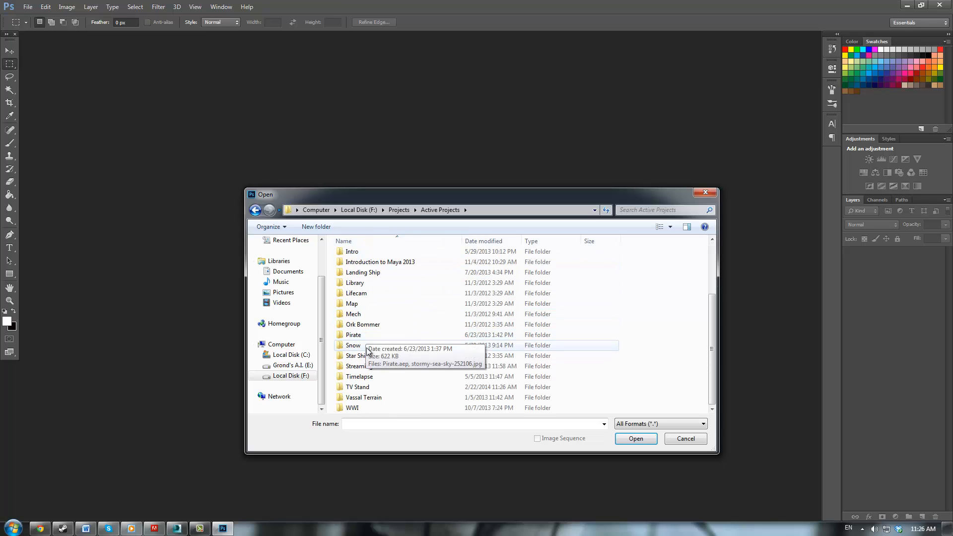
{"action": "double_click", "coordinate": [367, 387]}
{"action": "double_click", "coordinate": [359, 283]}
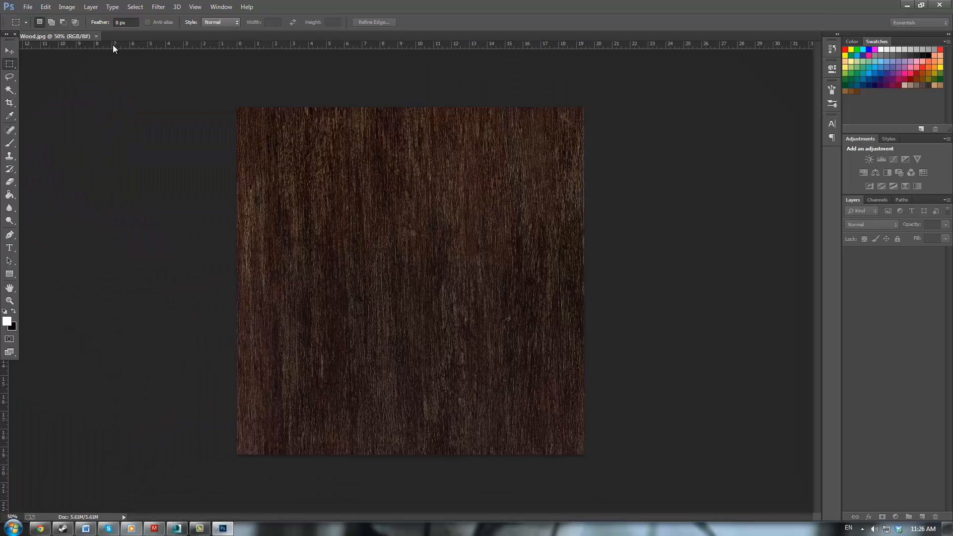
Step: Darken and desaturate the wood texture with Hue/Saturation, using saturation about -53 and lightness about -49
{"action": "left_click", "coordinate": [67, 7]}
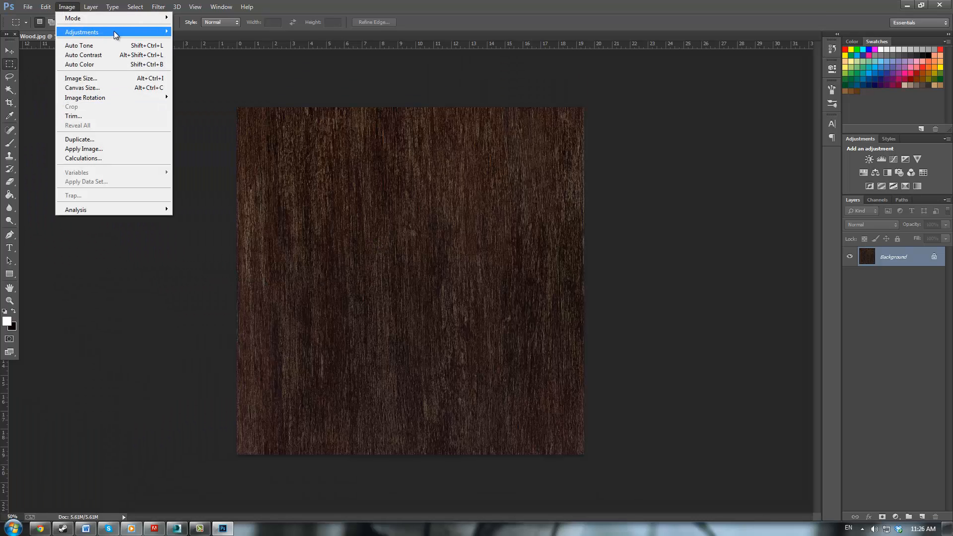
{"action": "mouse_move", "coordinate": [114, 32]}
{"action": "left_click", "coordinate": [222, 83]}
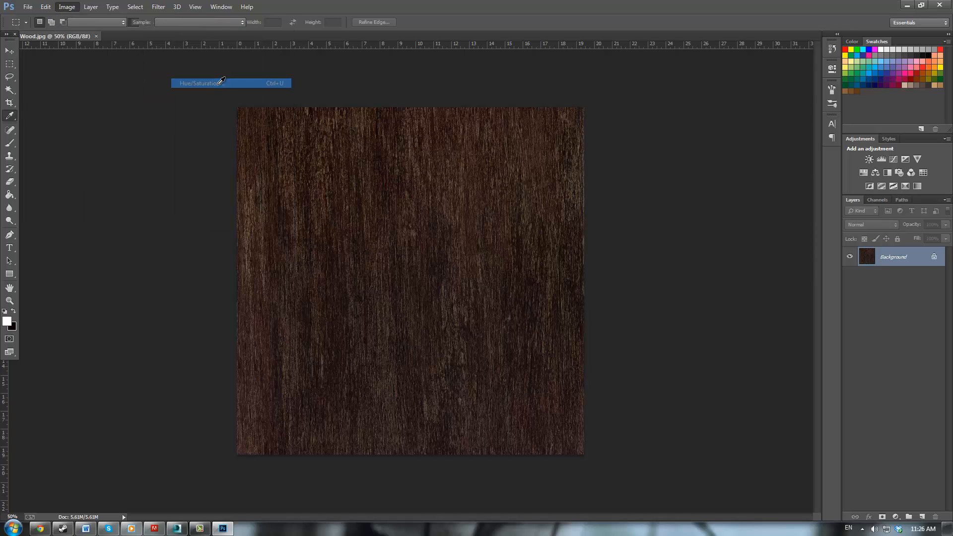
{"action": "left_click_drag", "start_coordinate": [534, 289], "coordinate": [508, 264]}
{"action": "left_click", "coordinate": [515, 269]}
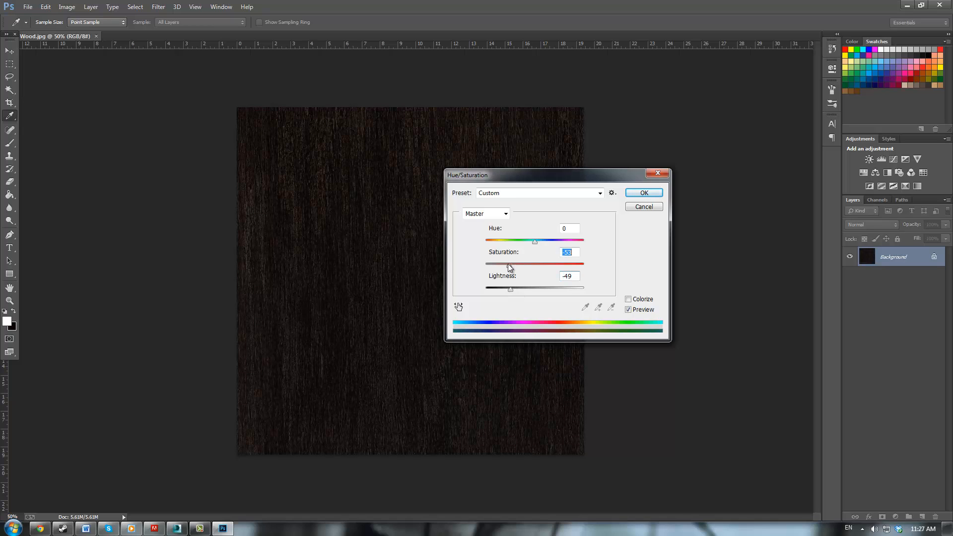
{"action": "left_click", "coordinate": [632, 196]}
{"action": "key", "text": "m"}
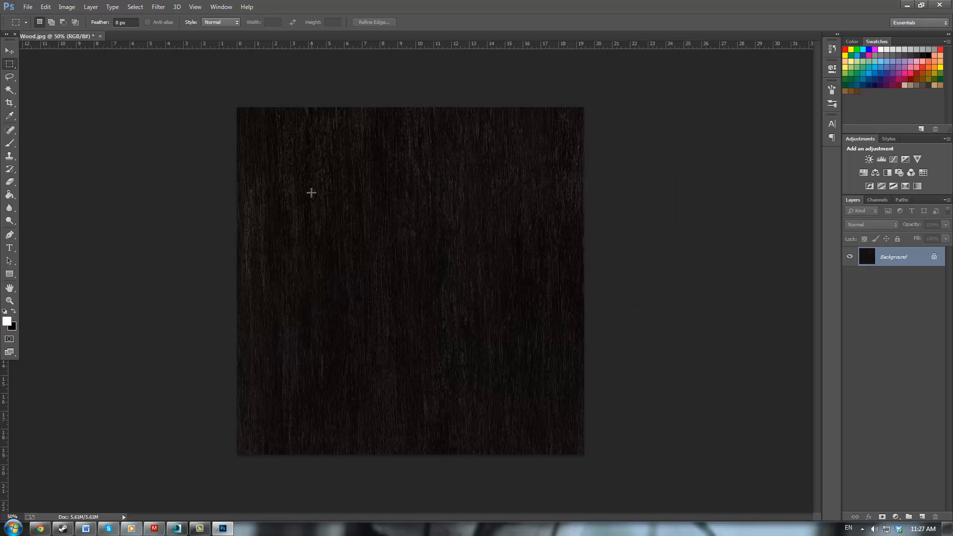
Step: Save the darkened texture as a new JPEG named Black Wood Diffuse in the TV Stand folder
{"action": "left_click", "coordinate": [28, 7]}
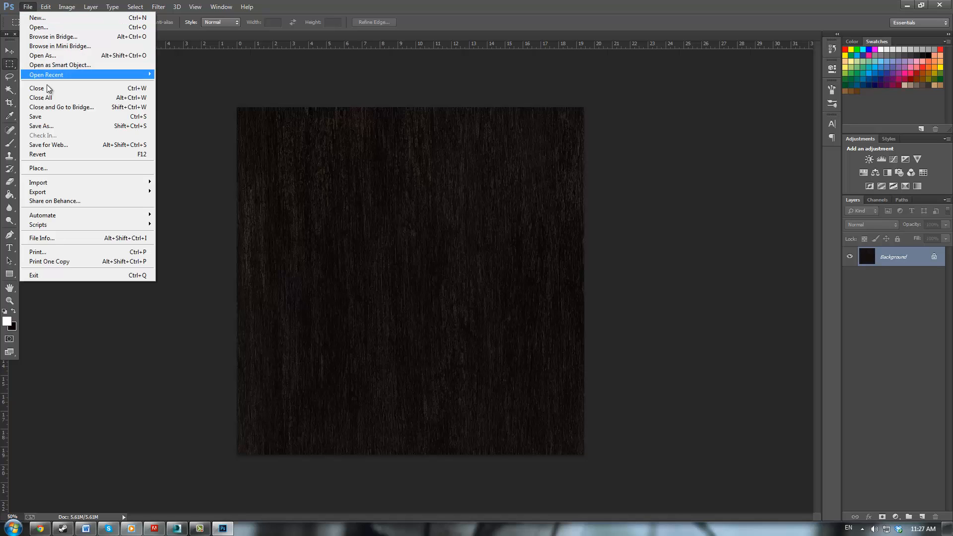
{"action": "left_click", "coordinate": [74, 126]}
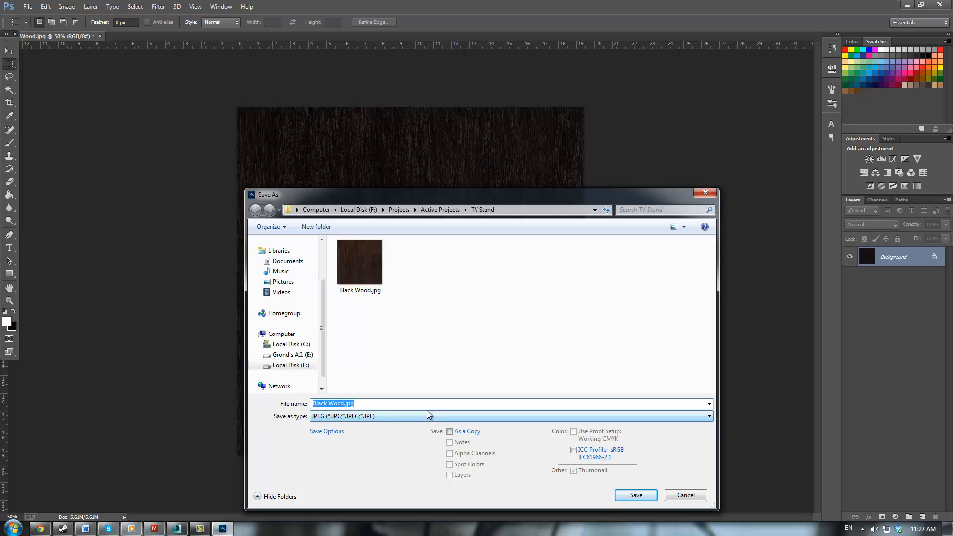
{"action": "type", "text": "Black"}
{"action": "type", "text": " Wood Bump"}
{"action": "key", "text": "Return"}
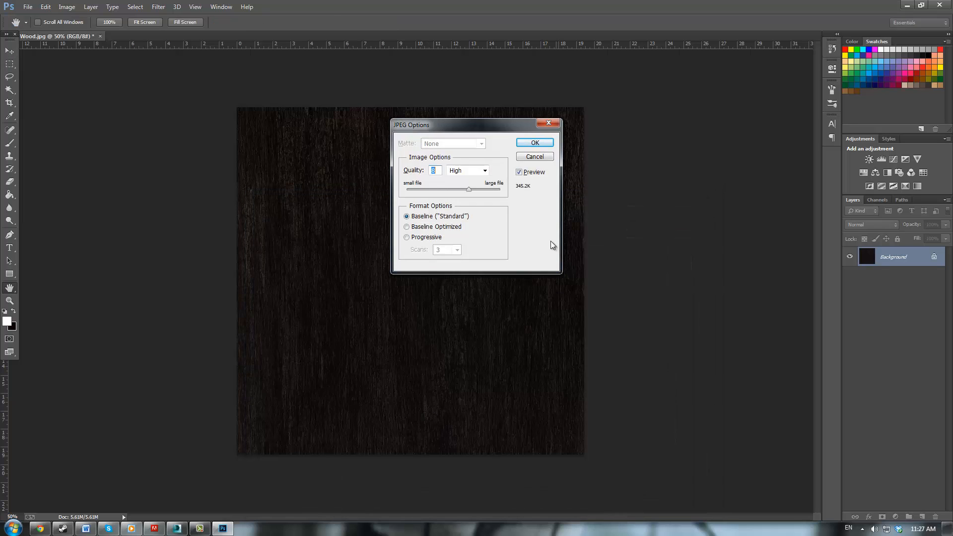
{"action": "left_click", "coordinate": [537, 144]}
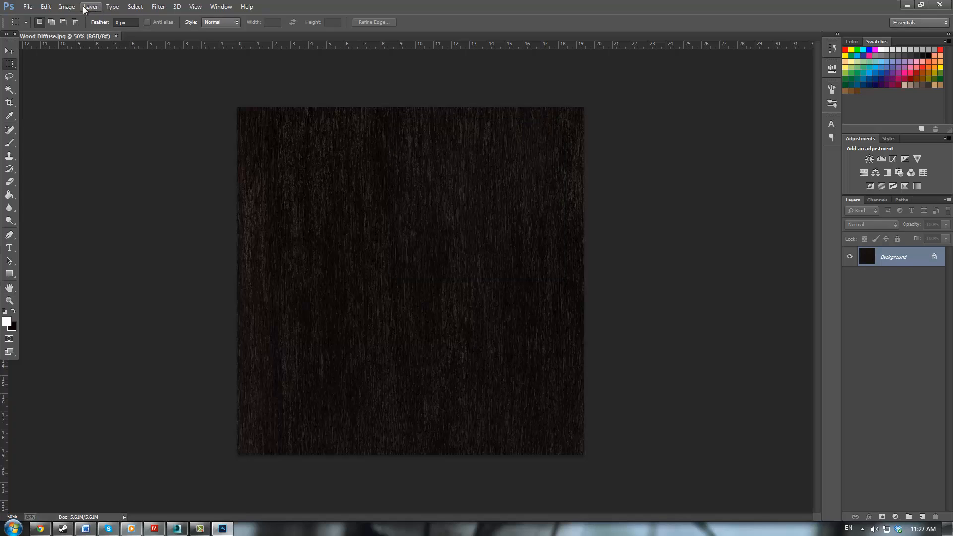
{"action": "left_click", "coordinate": [68, 6]}
{"action": "mouse_move", "coordinate": [104, 30]}
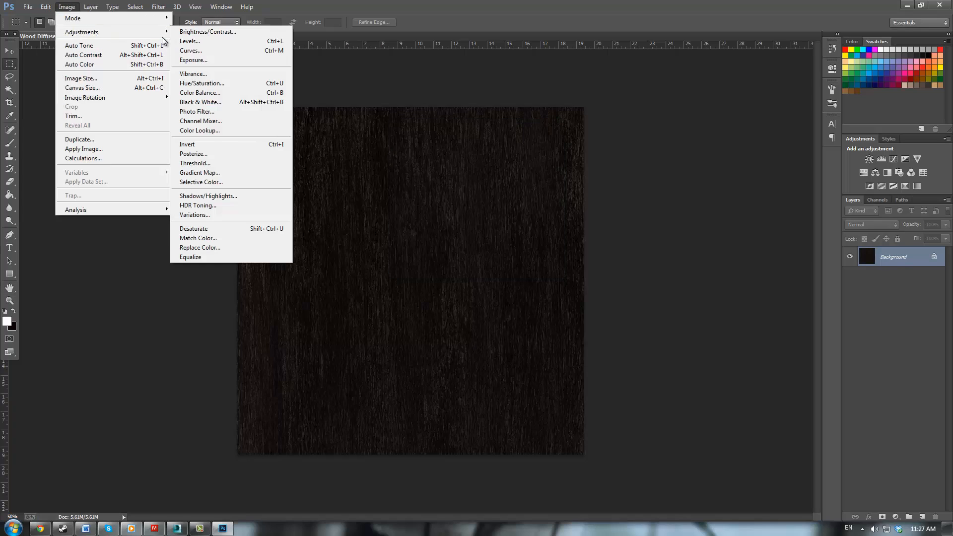
{"action": "left_click", "coordinate": [220, 83]}
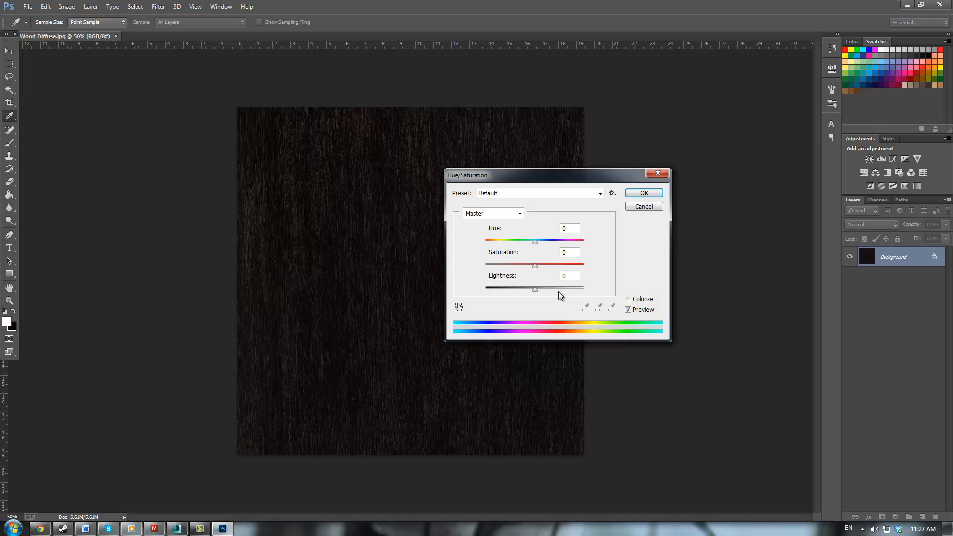
{"action": "mouse_move", "coordinate": [535, 289]}
{"action": "left_mouse_down"}
{"action": "mouse_move", "coordinate": [550, 291]}
{"action": "mouse_move", "coordinate": [530, 290]}
{"action": "left_mouse_up"}
{"action": "left_click", "coordinate": [645, 193]}
{"action": "key", "text": "m"}
Step: Apply a Brightness/Contrast adjustment to the wood texture with brightness 108 and contrast 37
{"action": "left_click", "coordinate": [67, 6]}
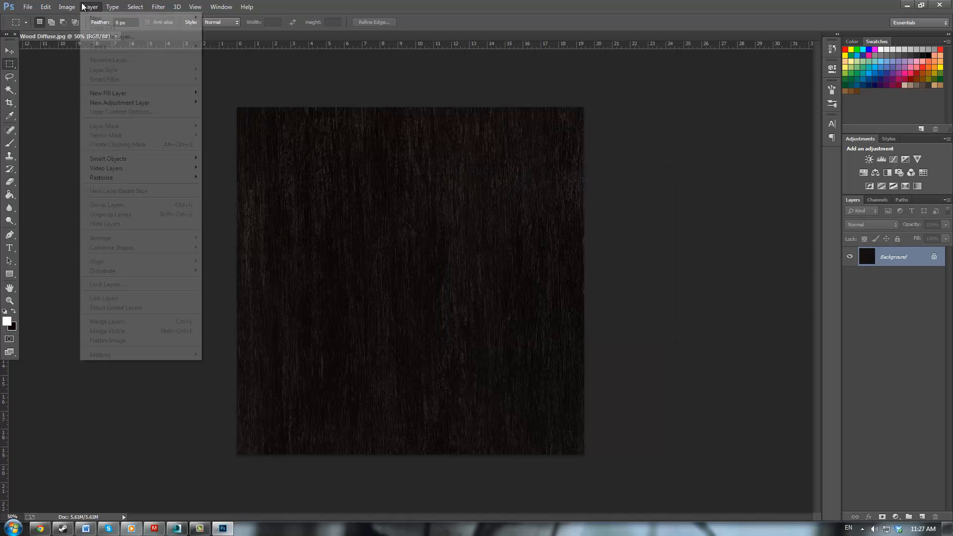
{"action": "mouse_move", "coordinate": [112, 29]}
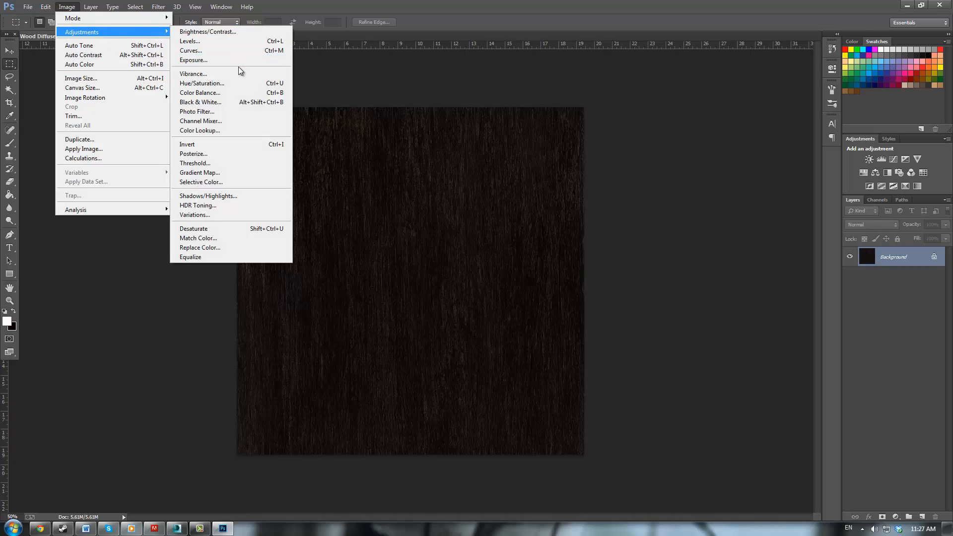
{"action": "left_click", "coordinate": [223, 31]}
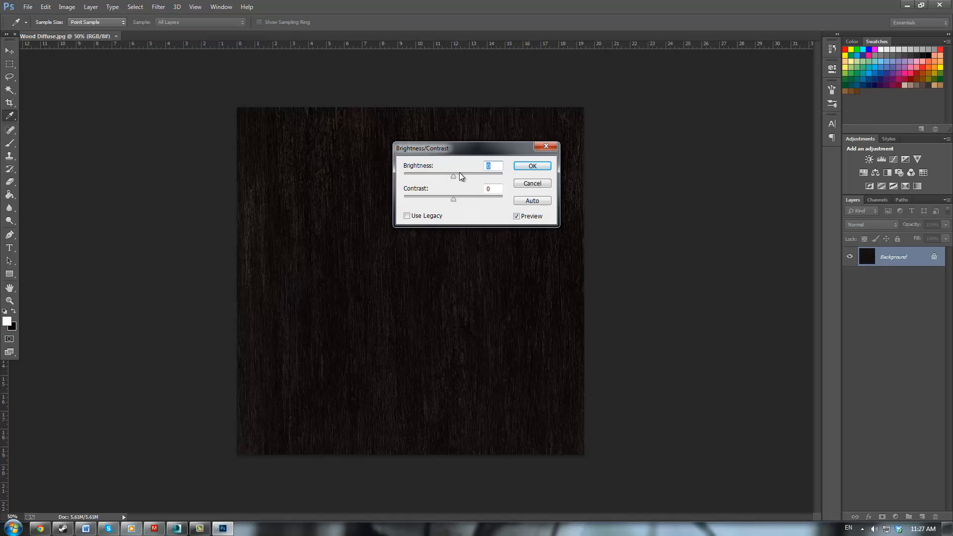
{"action": "left_click_drag", "start_coordinate": [458, 174], "coordinate": [470, 201]}
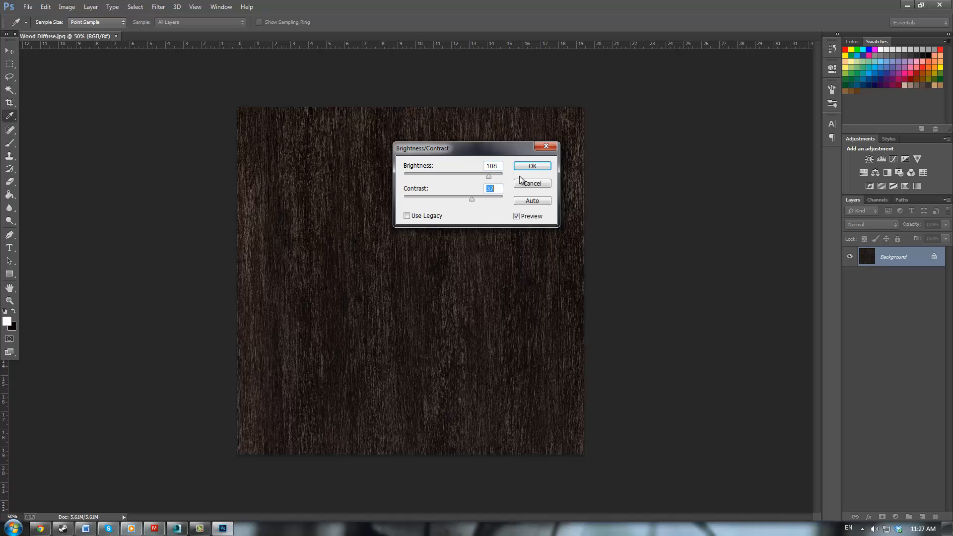
{"action": "left_click", "coordinate": [532, 166]}
{"action": "key", "text": "m"}
Step: Save the brightened texture as a new JPEG named Black Wood Bump in the TV Stand folder
{"action": "left_click", "coordinate": [27, 7]}
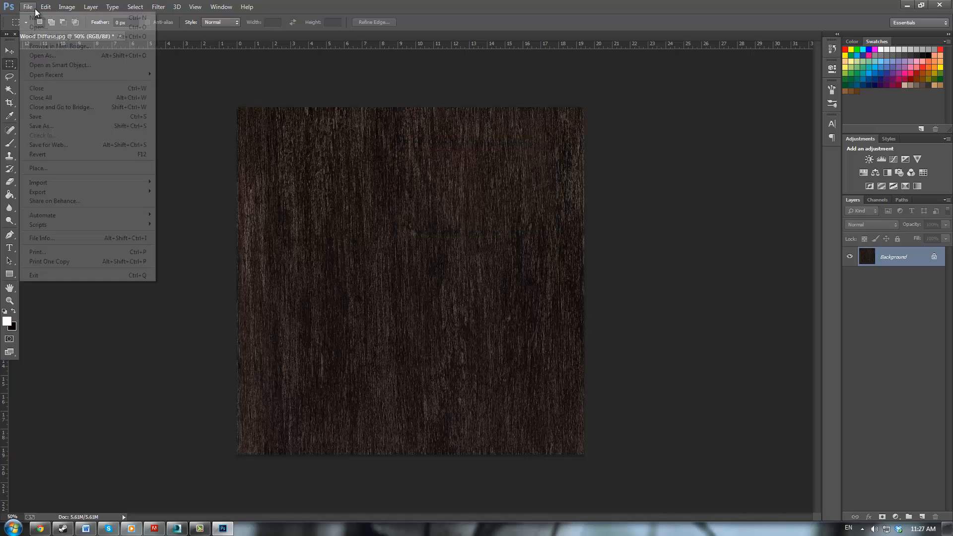
{"action": "left_click", "coordinate": [53, 130]}
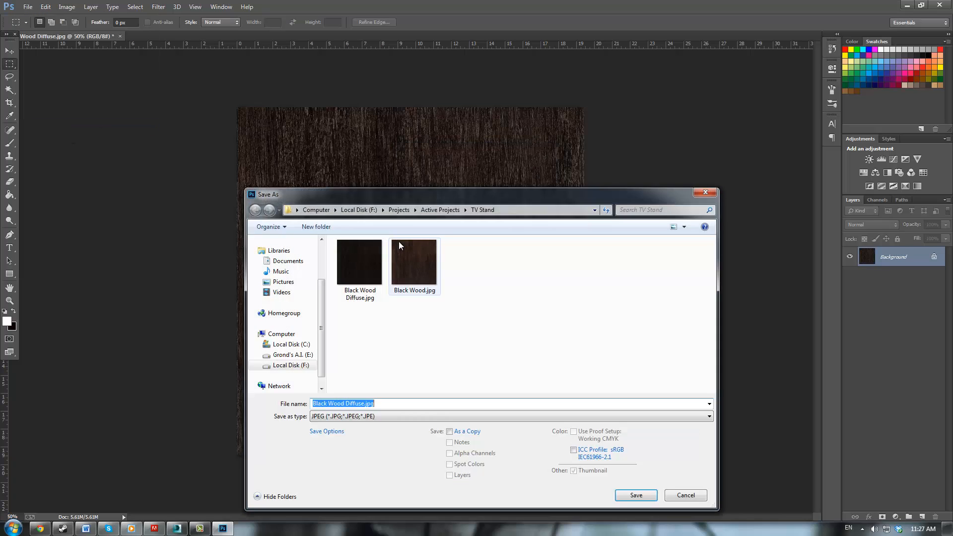
{"action": "type", "text": "Black W"}
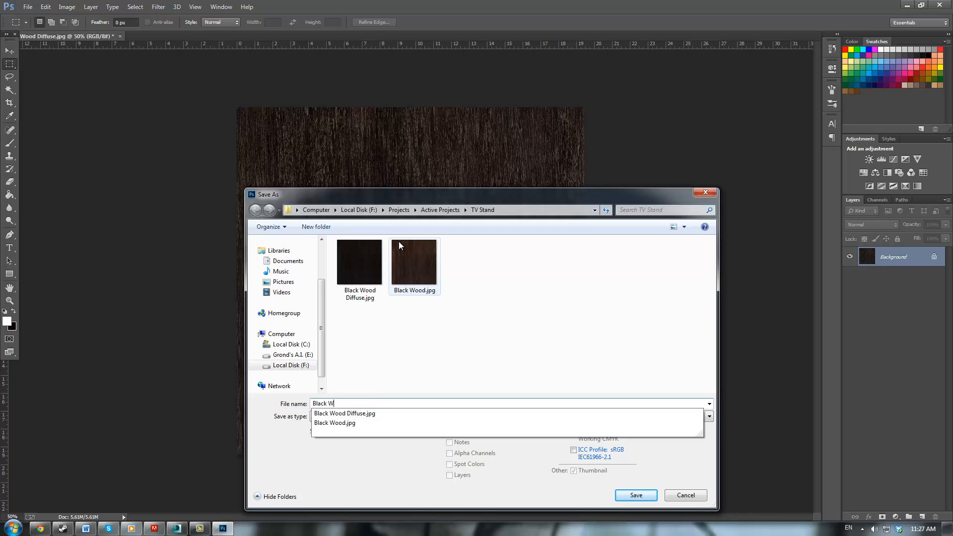
{"action": "type", "text": "ood "}
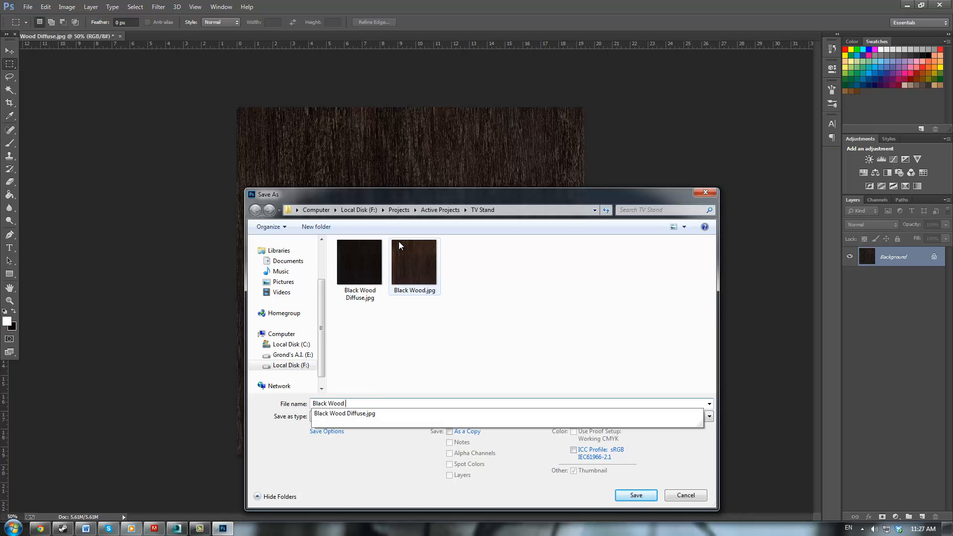
{"action": "type", "text": "SP"}
{"action": "type", "text": "p"}
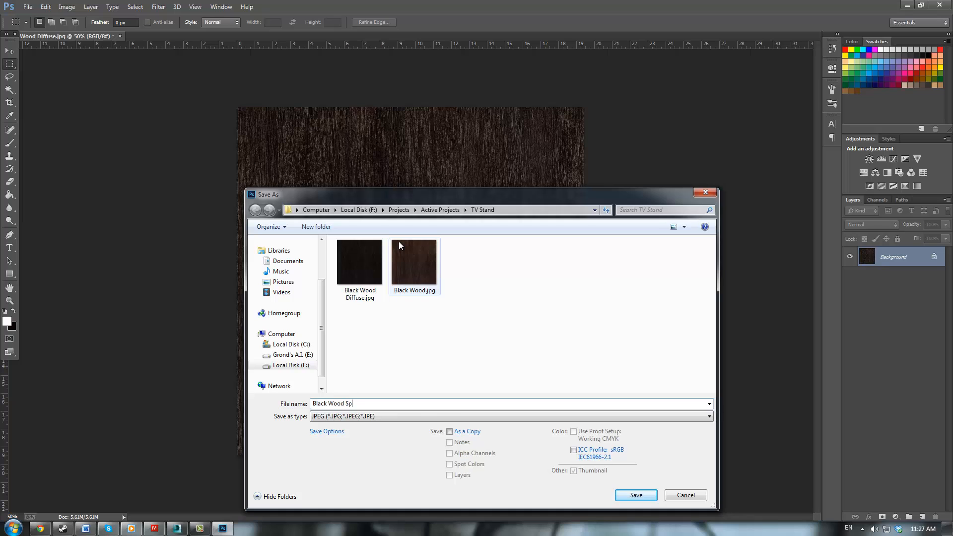
{"action": "key", "text": "BackSpace"}
{"action": "key", "text": "BackSpace"}
{"action": "type", "text": "Bu"}
{"action": "key", "text": "Return"}
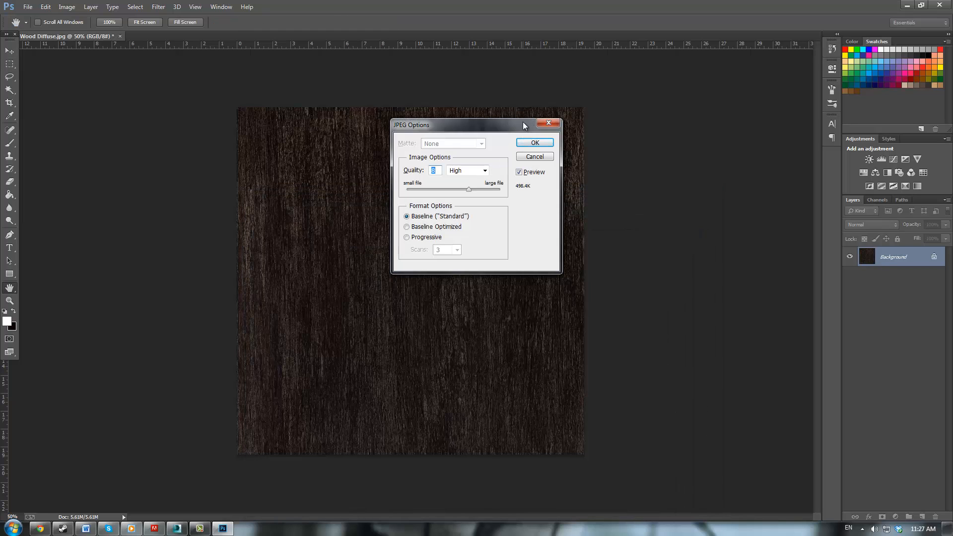
{"action": "left_click", "coordinate": [536, 148]}
{"action": "key", "text": "m"}
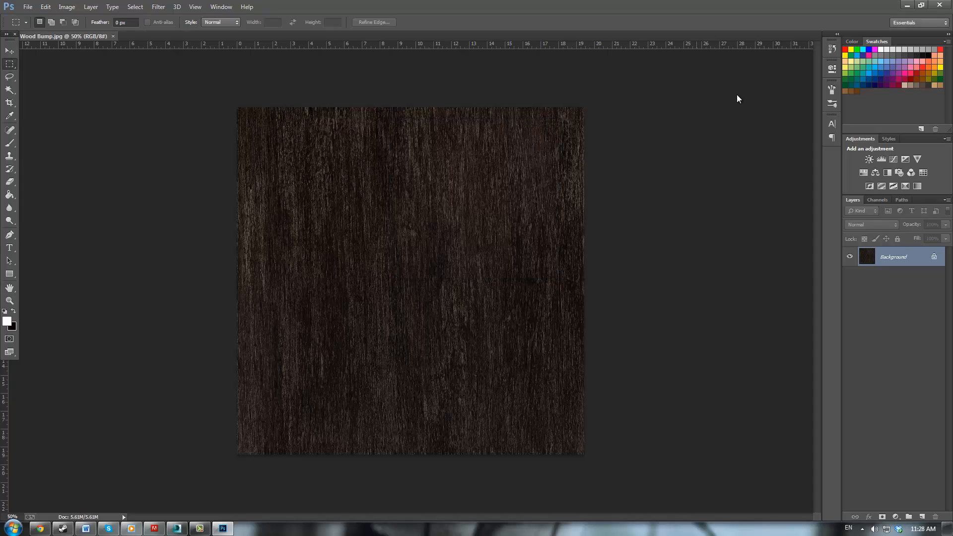
Step: Switch to the TV stand scene in 3ds Max and open the Slate Material Editor
{"action": "left_click", "coordinate": [907, 4]}
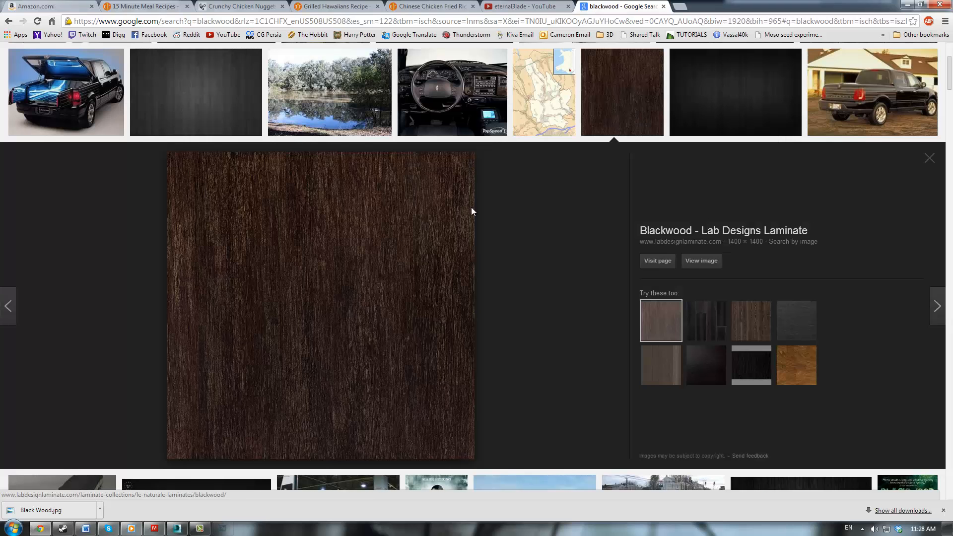
{"action": "left_click", "coordinate": [910, 4]}
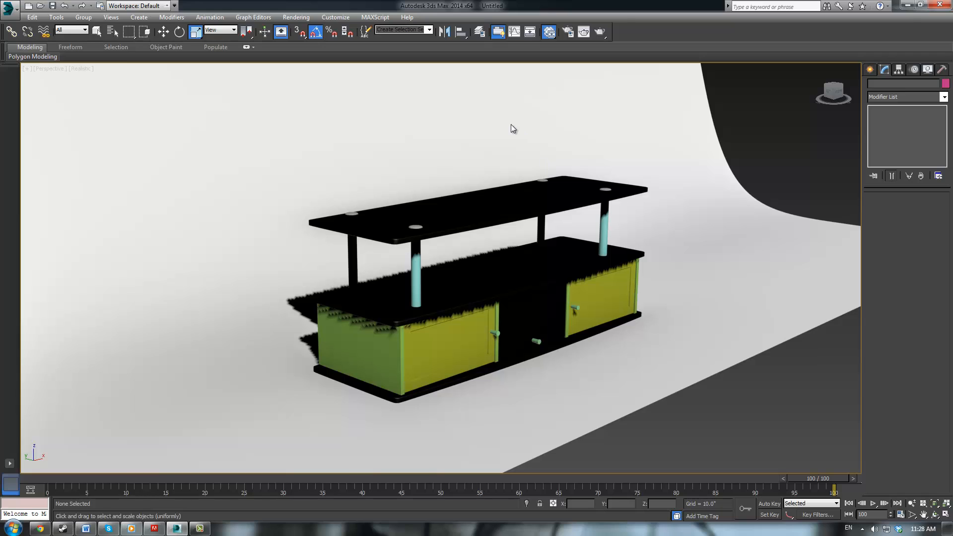
{"action": "key", "text": "m"}
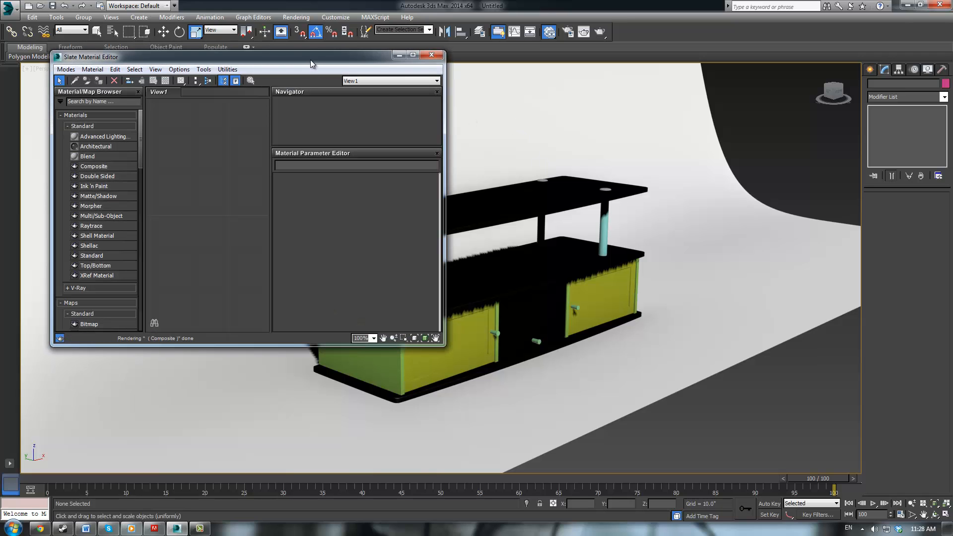
Step: Close the material editor and check the assigned production renderer in the render setup
{"action": "left_click", "coordinate": [432, 55]}
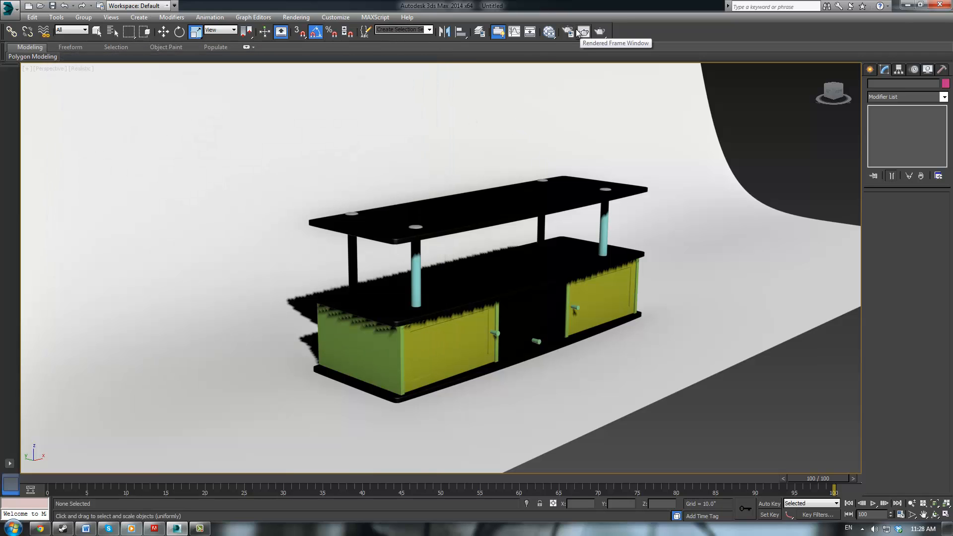
{"action": "left_click", "coordinate": [570, 32]}
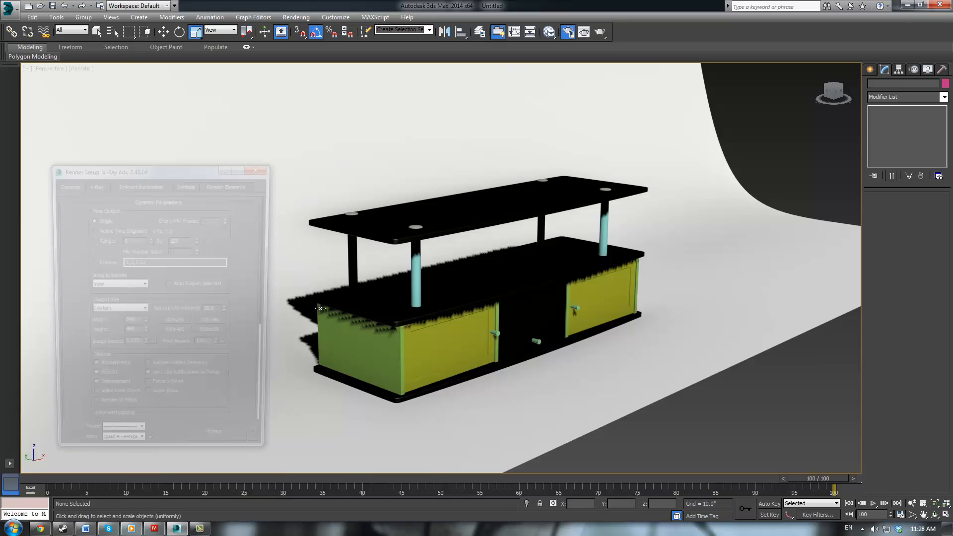
{"action": "scroll", "coordinate": [181, 376], "scroll_direction": "down", "scroll_amount": 6}
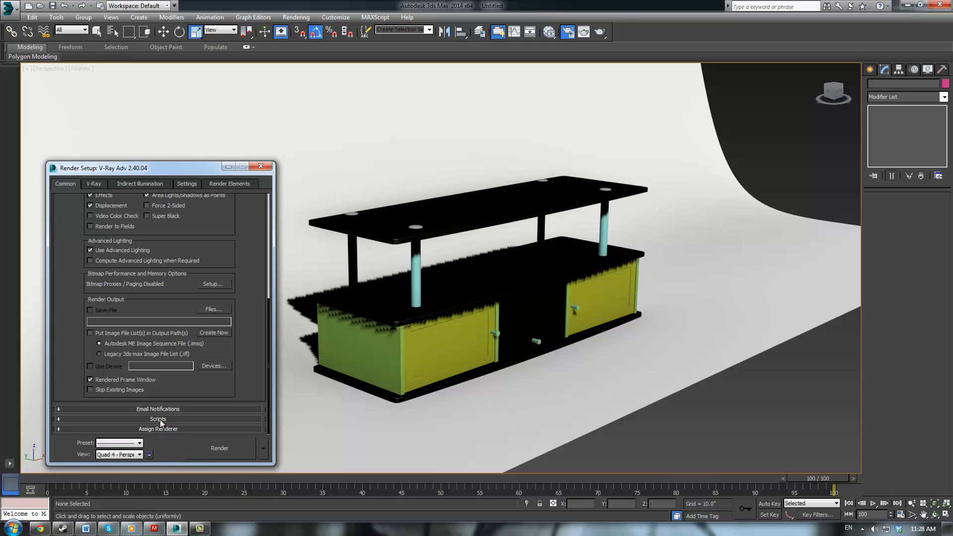
{"action": "left_click", "coordinate": [157, 428]}
{"action": "left_click", "coordinate": [213, 388]}
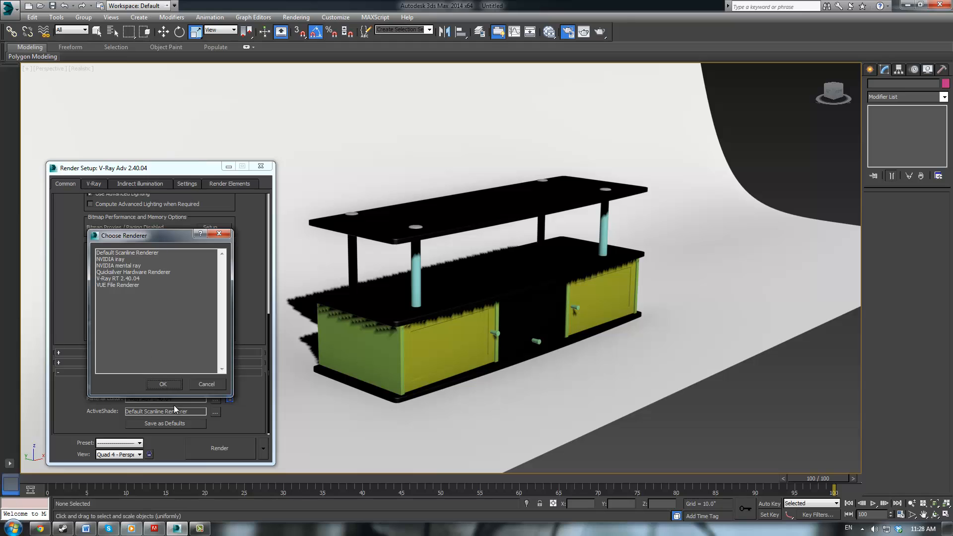
{"action": "left_click", "coordinate": [163, 384]}
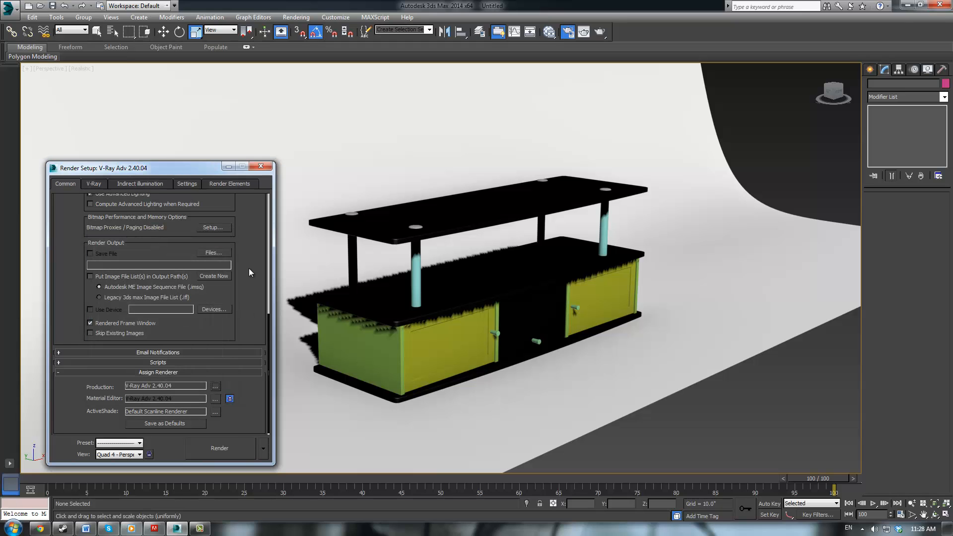
{"action": "key", "text": "F10"}
Step: Reopen the Slate Material Editor at full size and add a VRayMtl material node to the view
{"action": "key", "text": "m"}
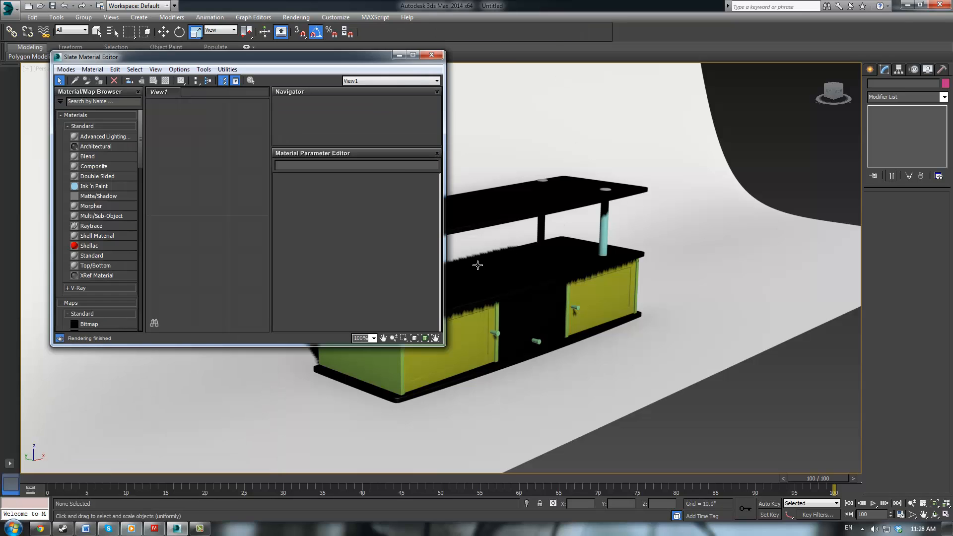
{"action": "left_click", "coordinate": [413, 55]}
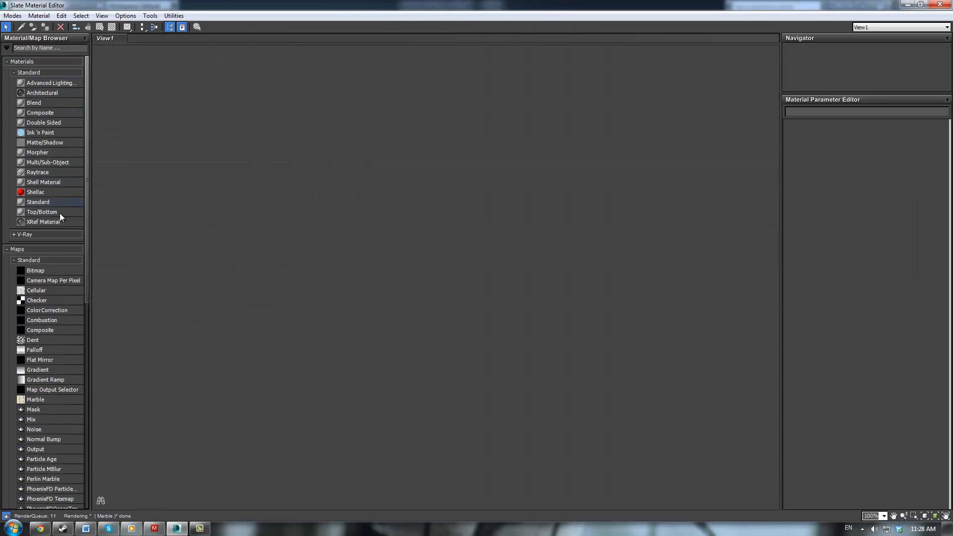
{"action": "left_click", "coordinate": [40, 235]}
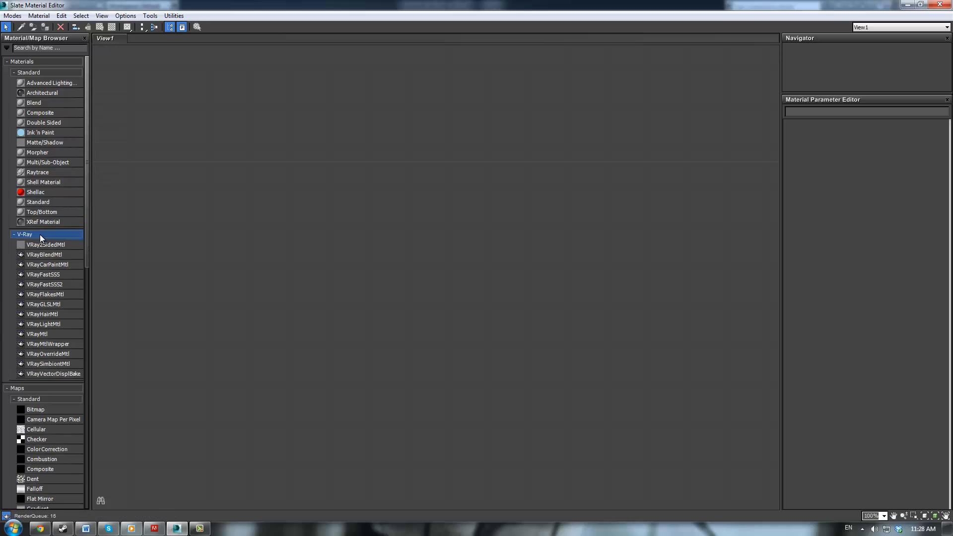
{"action": "scroll", "coordinate": [47, 269], "scroll_direction": "down", "scroll_amount": 2}
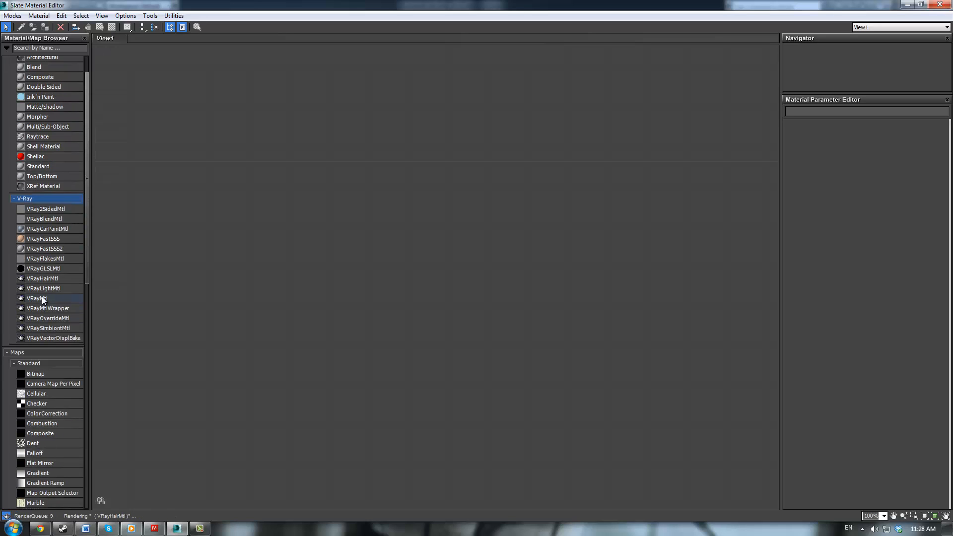
{"action": "left_click", "coordinate": [41, 296]}
{"action": "left_click", "coordinate": [325, 241]}
Step: Connect a Bitmap map to the material's Diffuse map slot, loading Black Wood Diffuse.jpg from the TV Stand project folder
{"action": "left_click_drag", "start_coordinate": [297, 258], "coordinate": [400, 165]}
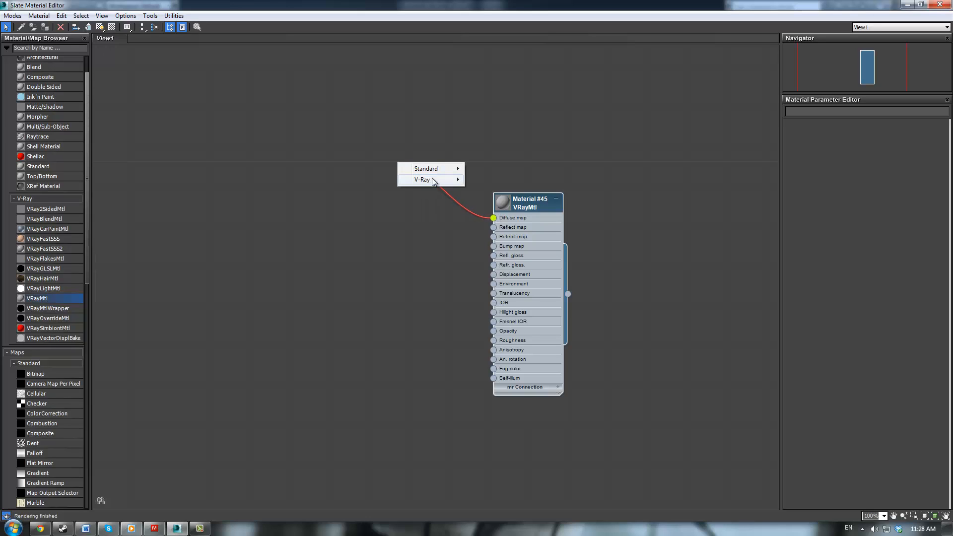
{"action": "mouse_move", "coordinate": [439, 171]}
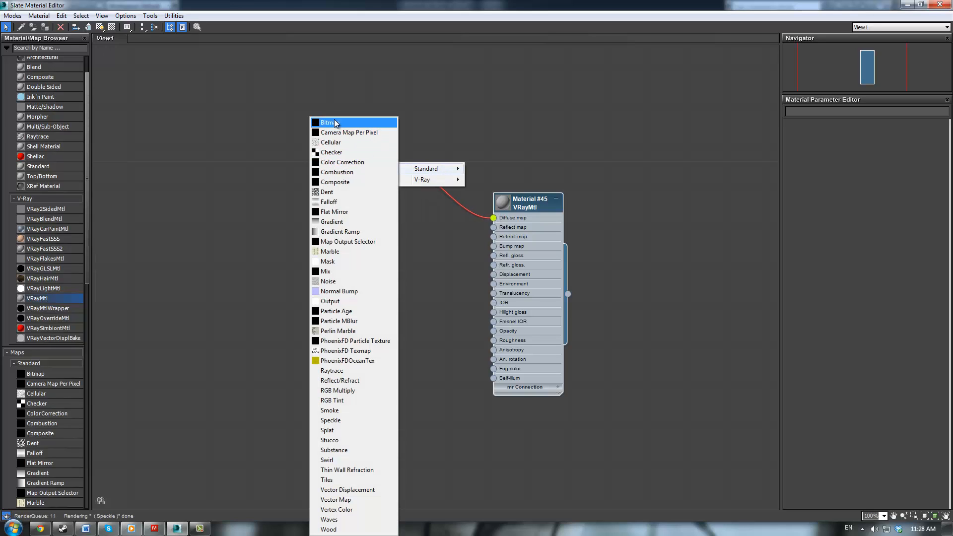
{"action": "left_click", "coordinate": [336, 123]}
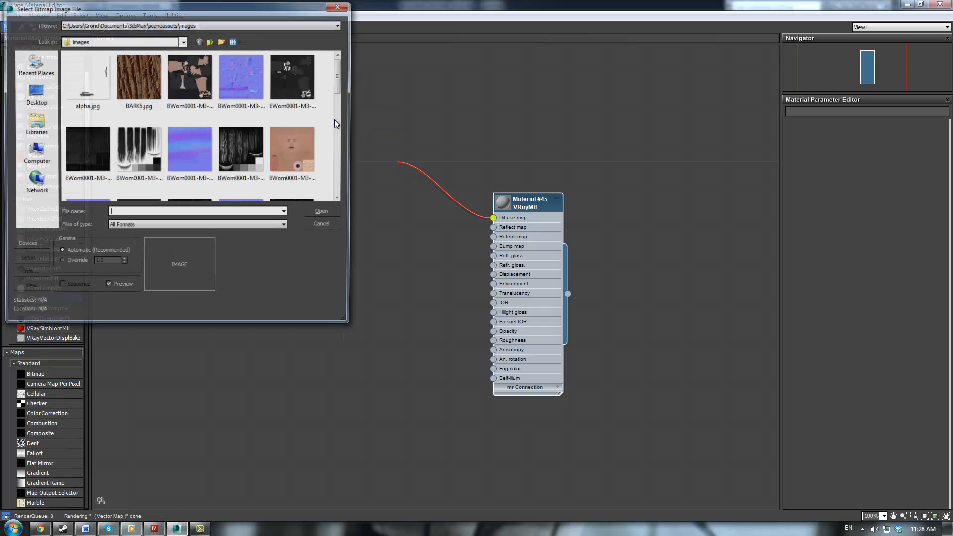
{"action": "left_click", "coordinate": [36, 153]}
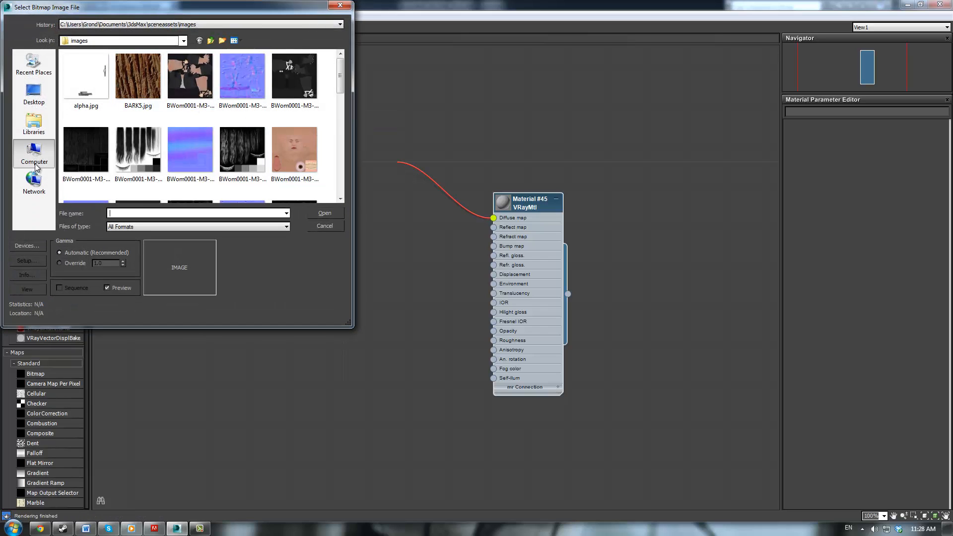
{"action": "double_click", "coordinate": [134, 109]}
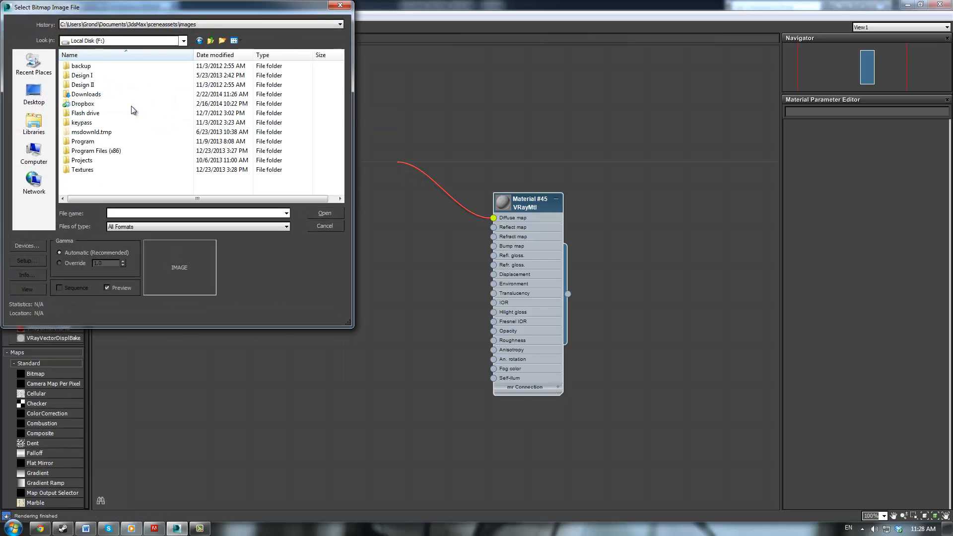
{"action": "double_click", "coordinate": [85, 160]}
{"action": "double_click", "coordinate": [92, 66]}
{"action": "scroll", "coordinate": [83, 138], "scroll_direction": "down", "scroll_amount": 4}
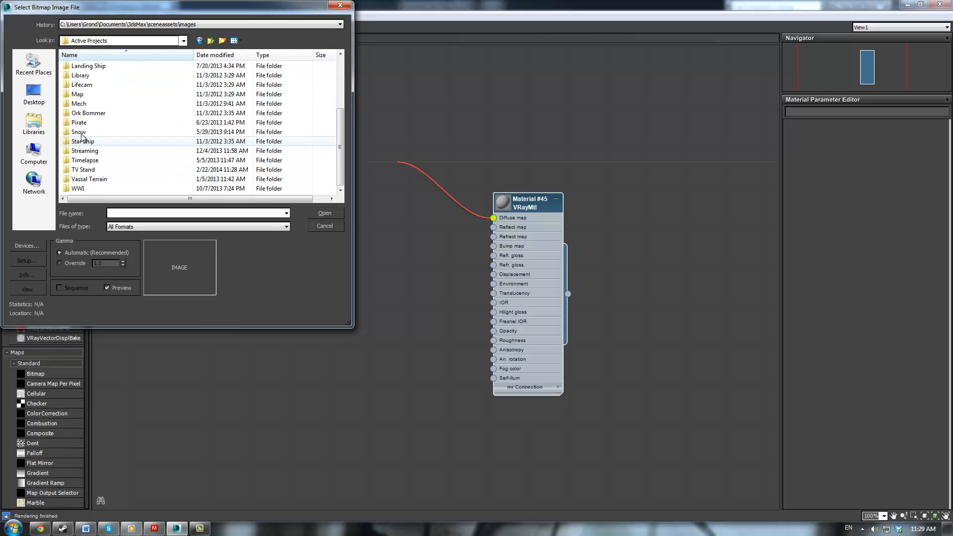
{"action": "double_click", "coordinate": [82, 170]}
{"action": "double_click", "coordinate": [127, 75]}
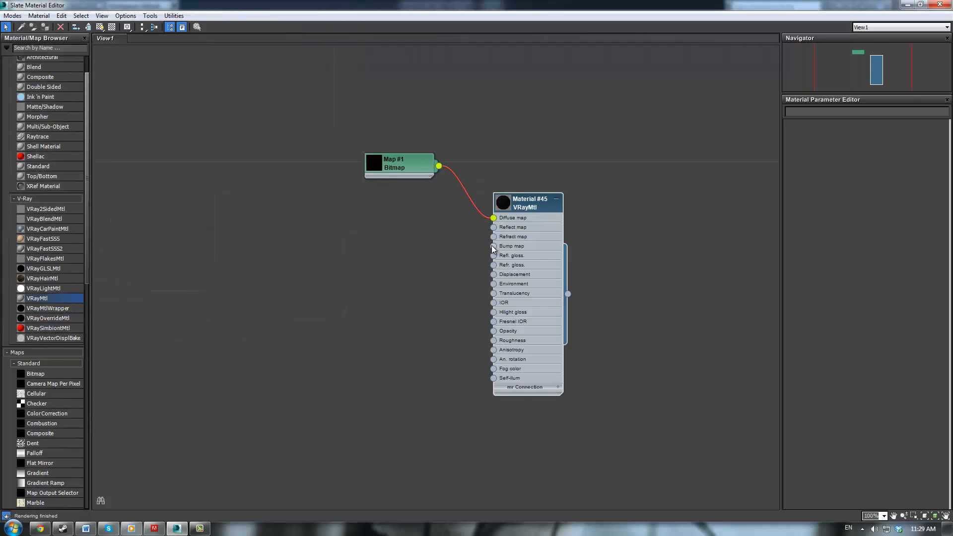
Step: Connect a second Bitmap map to the material's Bump map slot using Black Wood Bump.jpg
{"action": "left_click_drag", "start_coordinate": [493, 248], "coordinate": [427, 207]}
{"action": "mouse_move", "coordinate": [449, 214]}
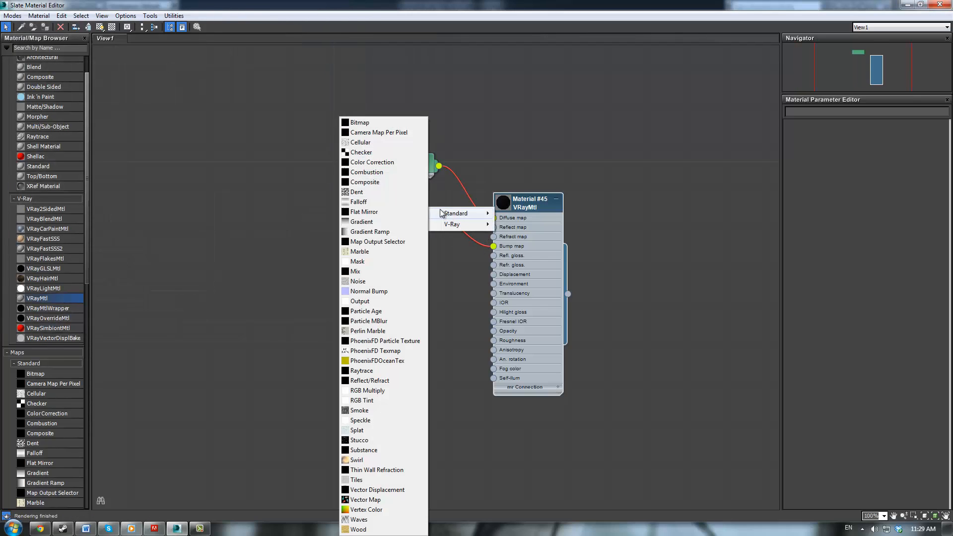
{"action": "left_click", "coordinate": [358, 122]}
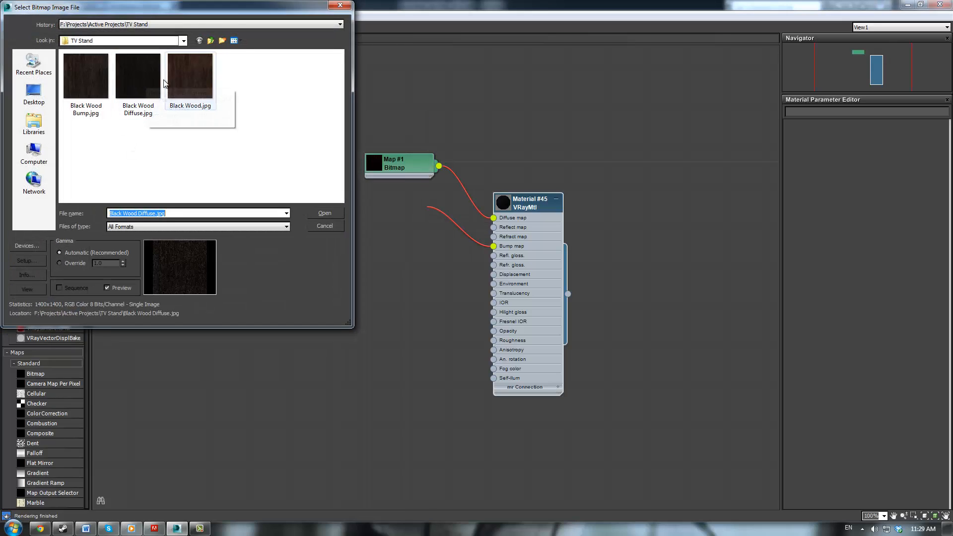
{"action": "double_click", "coordinate": [91, 83]}
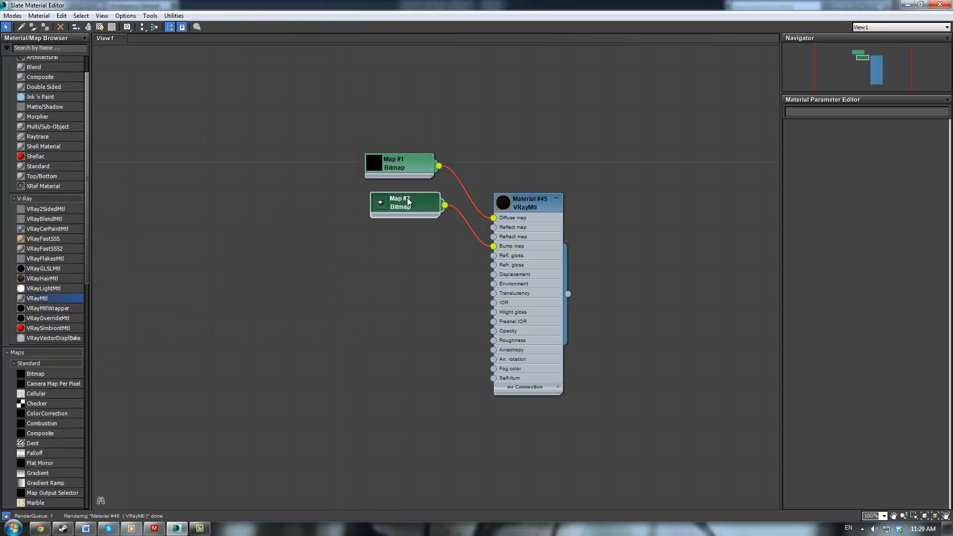
Step: Enlarge the VRayMtl node's preview and display the material's parameters for editing
{"action": "double_click", "coordinate": [502, 203]}
{"action": "scroll", "coordinate": [564, 244], "scroll_direction": "up", "scroll_amount": 4}
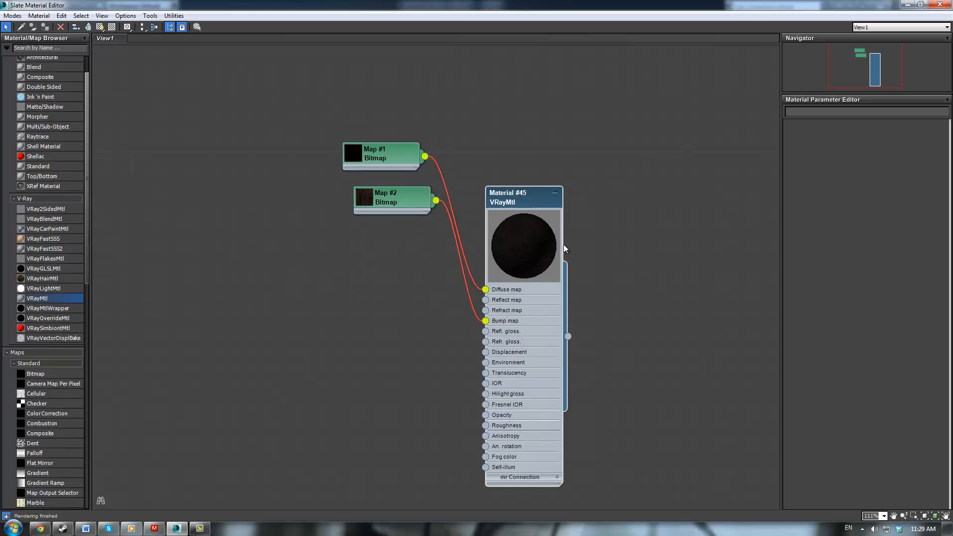
{"action": "scroll", "coordinate": [525, 240], "scroll_direction": "up", "scroll_amount": 3}
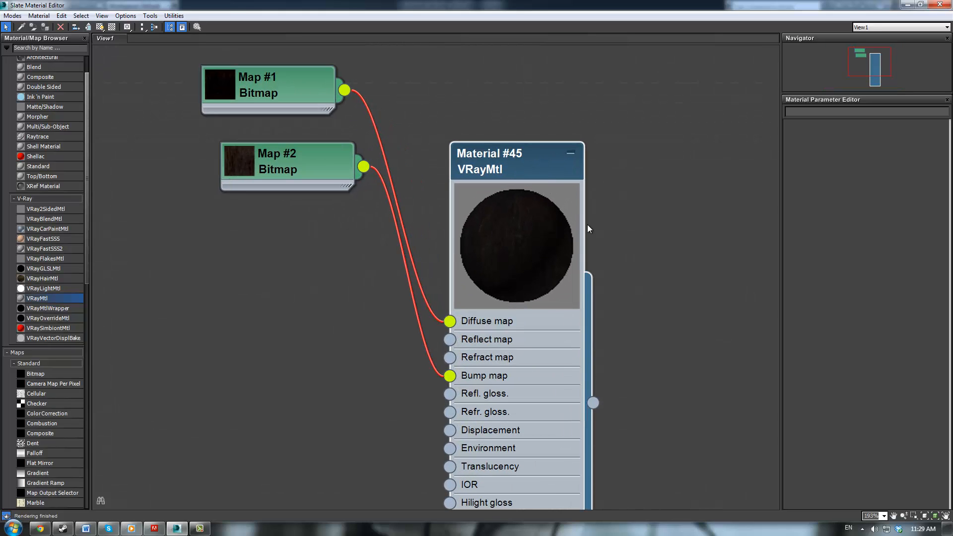
{"action": "double_click", "coordinate": [513, 173]}
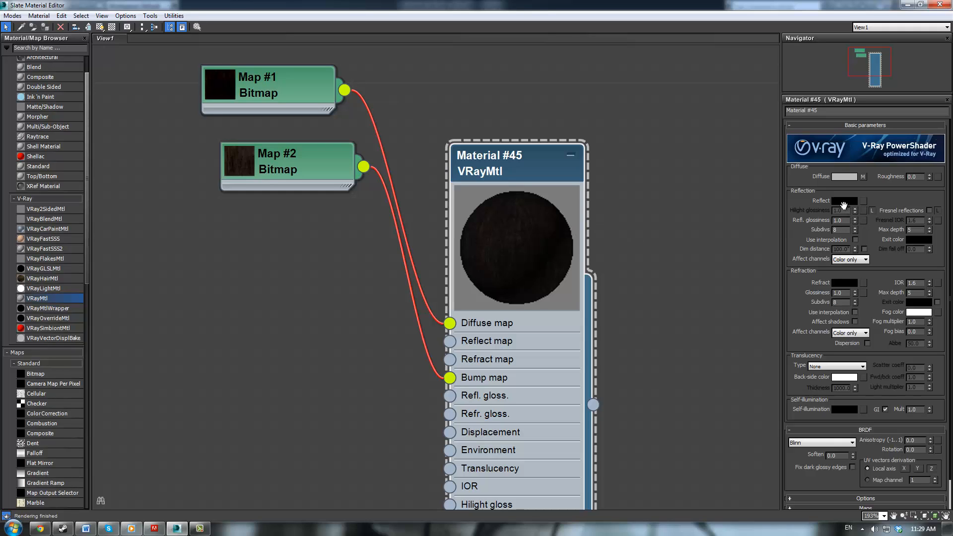
Step: Set the material's reflection colour to a grey with value 40
{"action": "left_click", "coordinate": [845, 202]}
{"action": "left_click_drag", "start_coordinate": [347, 111], "coordinate": [323, 111]}
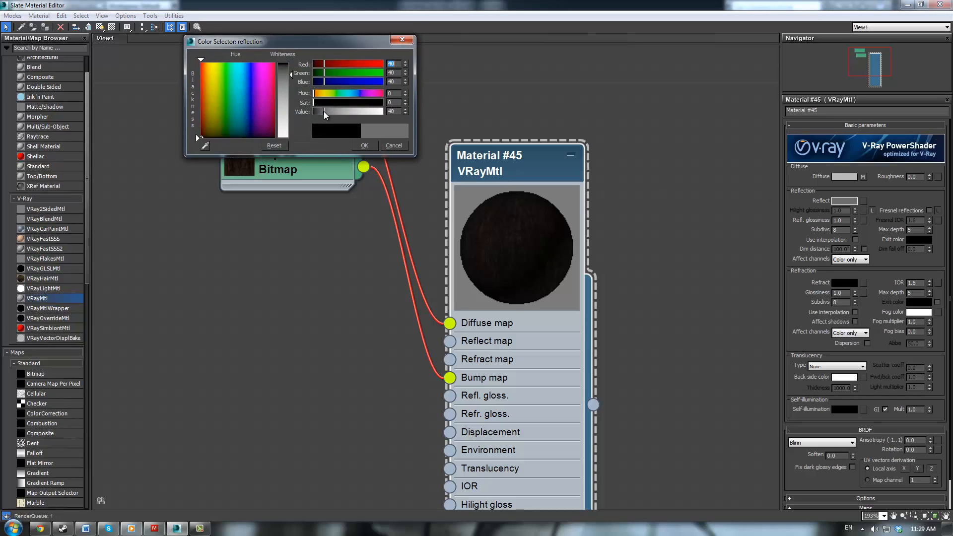
{"action": "left_click", "coordinate": [364, 146]}
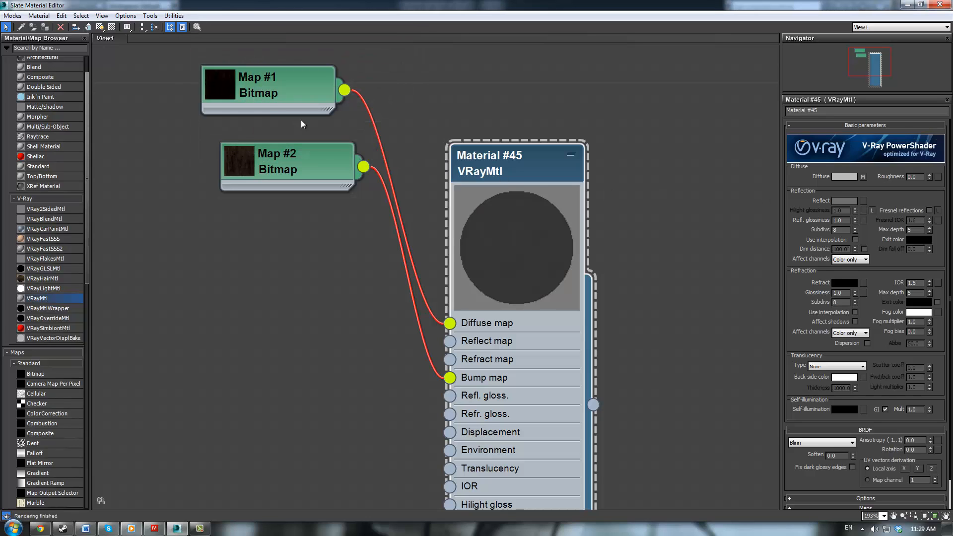
Step: Show the checkered background in the material preview and lower the reflection colour's value to 3
{"action": "left_click", "coordinate": [112, 27]}
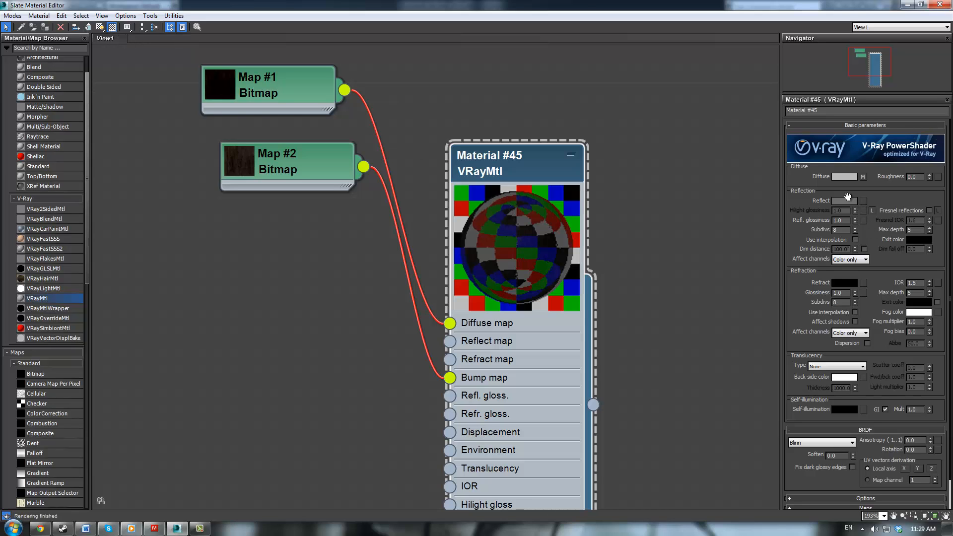
{"action": "left_click", "coordinate": [843, 199]}
{"action": "left_click_drag", "start_coordinate": [336, 112], "coordinate": [314, 112]}
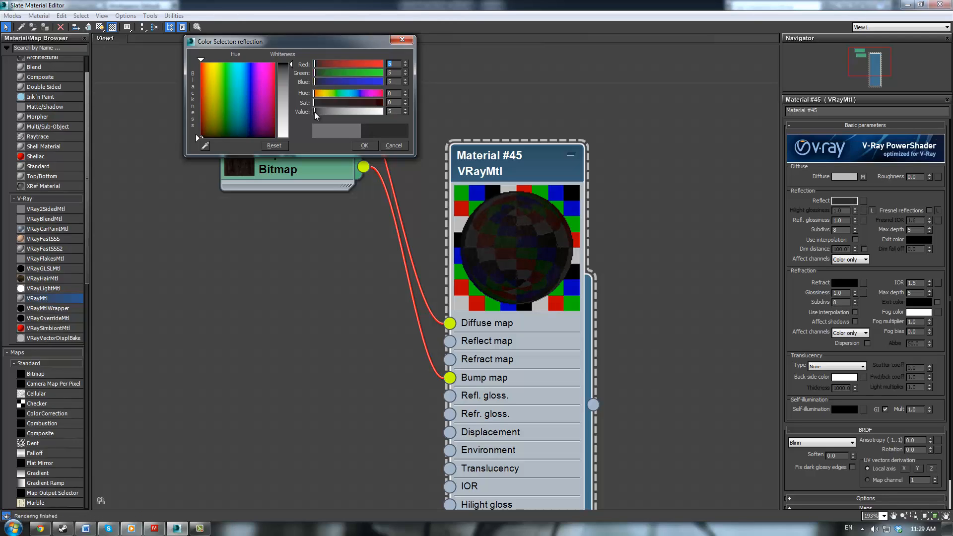
{"action": "left_click", "coordinate": [391, 112]}
{"action": "type", "text": "3"}
{"action": "key", "text": "Return"}
{"action": "type", "text": "2"}
{"action": "key", "text": "Return"}
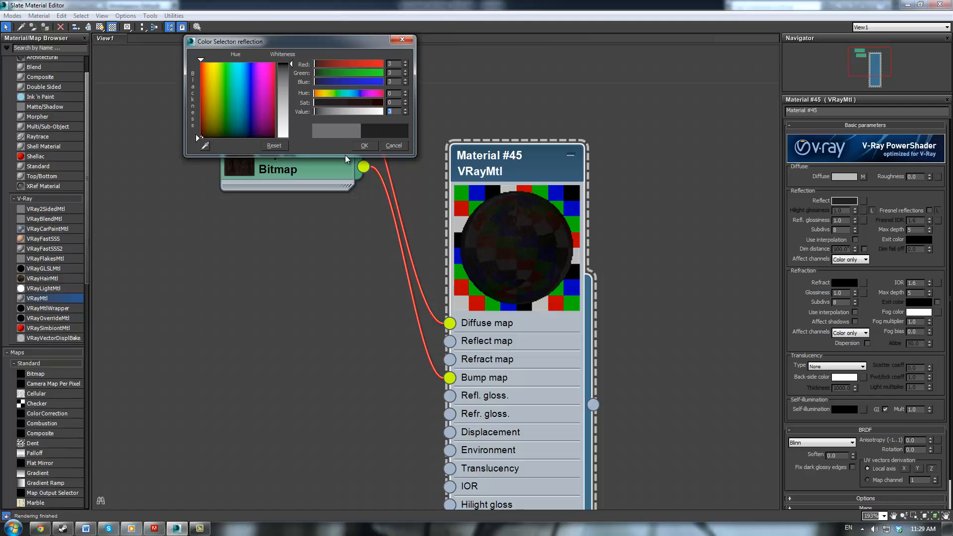
{"action": "left_click", "coordinate": [365, 145]}
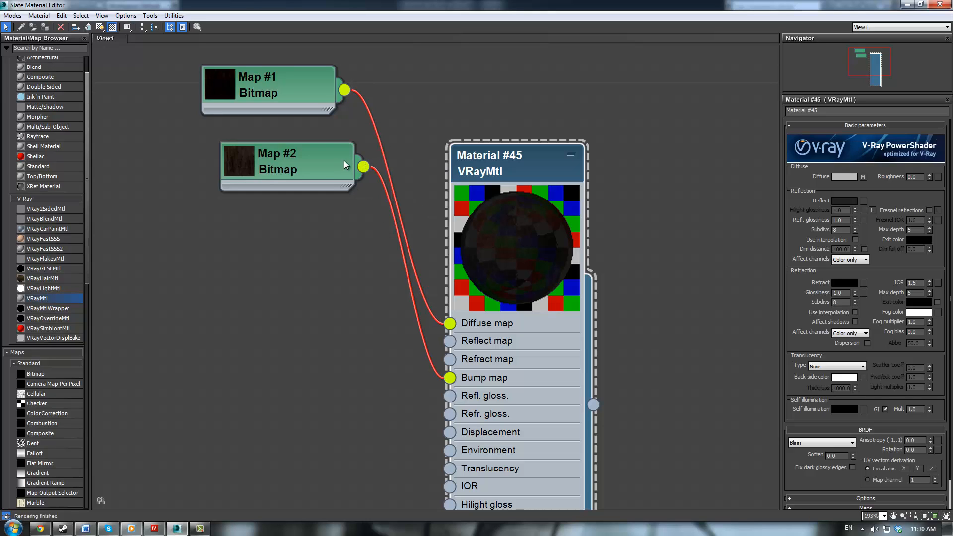
Step: Set the material's reflection colour value to 2
{"action": "left_click", "coordinate": [845, 200]}
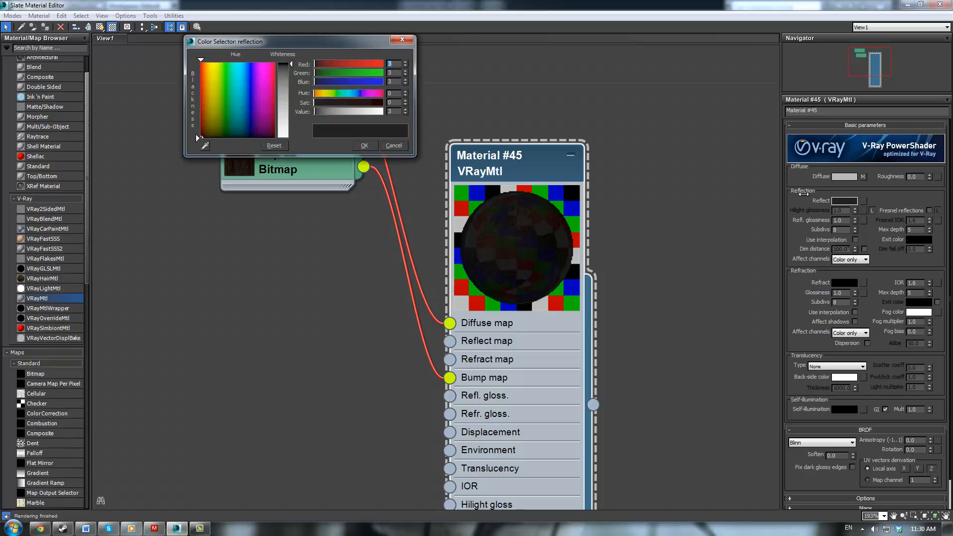
{"action": "type", "text": "3"}
{"action": "key", "text": "Return"}
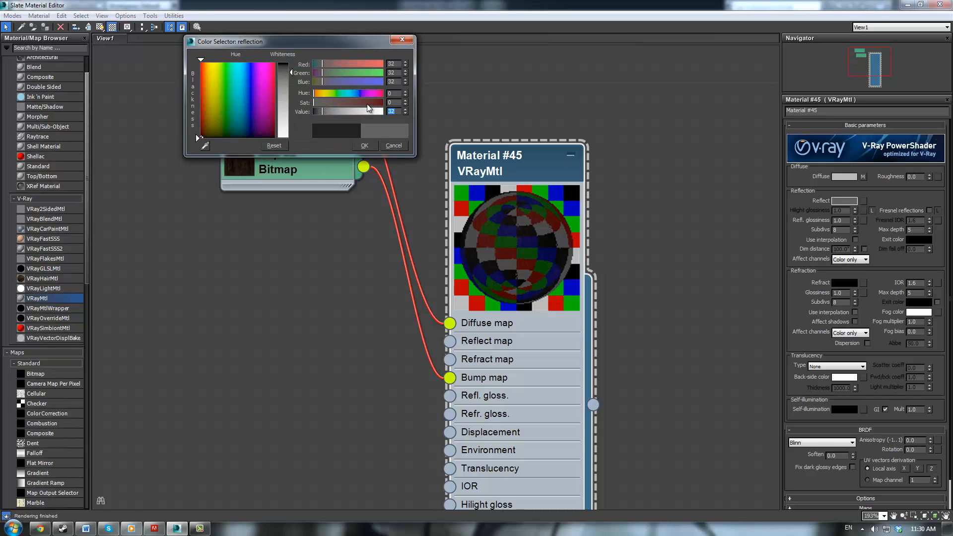
{"action": "type", "text": "2"}
{"action": "key", "text": "Return"}
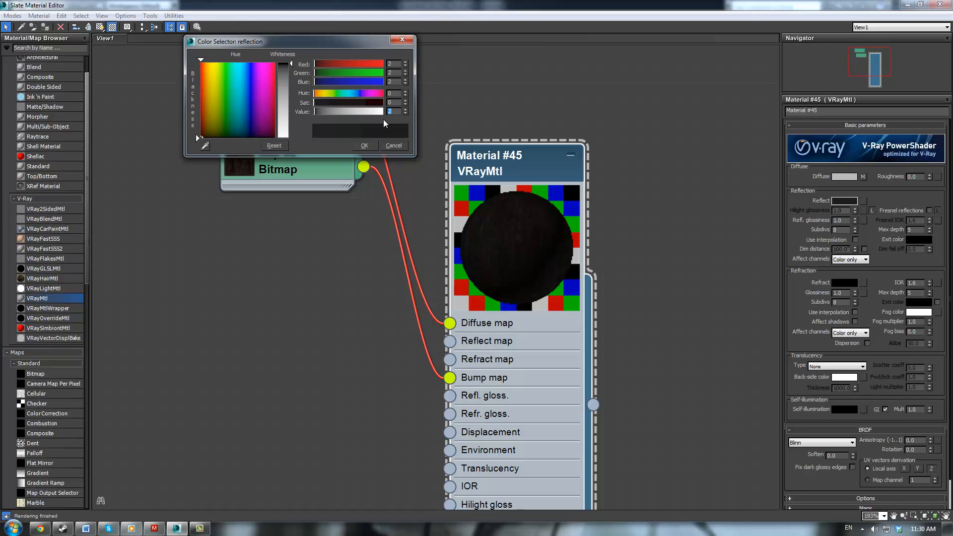
{"action": "left_click", "coordinate": [366, 146]}
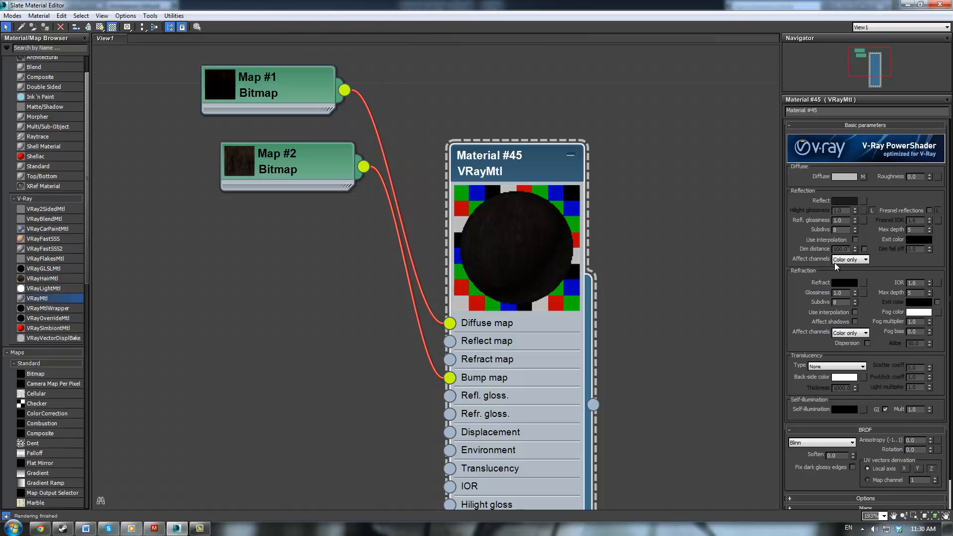
Step: Review the material's map assignments and bump amount in the Maps parameters
{"action": "scroll", "coordinate": [809, 311], "scroll_direction": "down", "scroll_amount": 1}
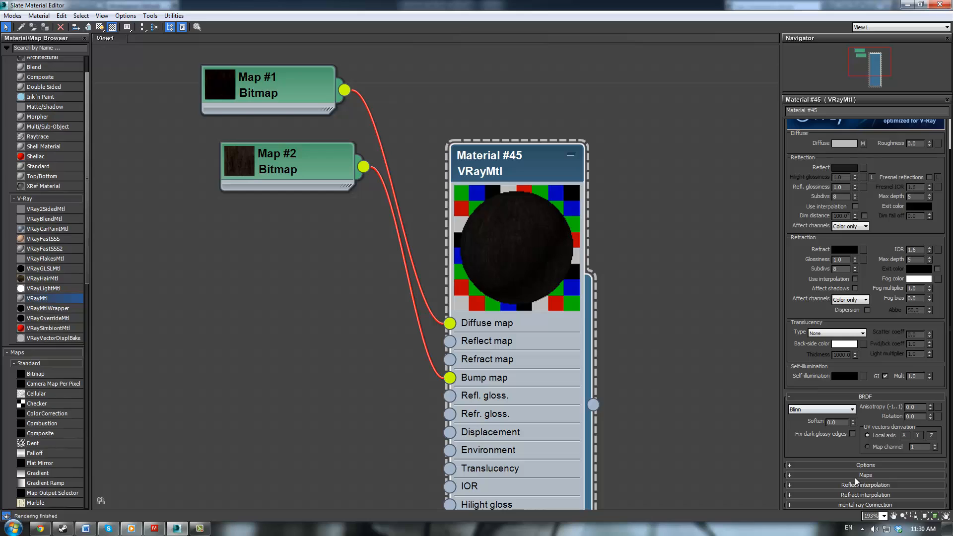
{"action": "scroll", "coordinate": [807, 379], "scroll_direction": "down", "scroll_amount": 4}
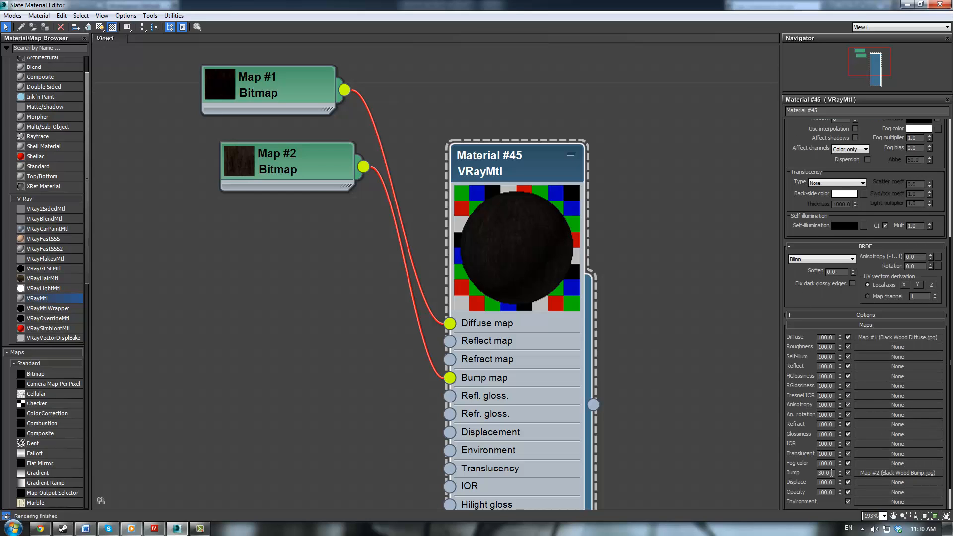
{"action": "left_click_drag", "start_coordinate": [812, 291], "coordinate": [815, 452]}
{"action": "left_click_drag", "start_coordinate": [805, 266], "coordinate": [808, 334]}
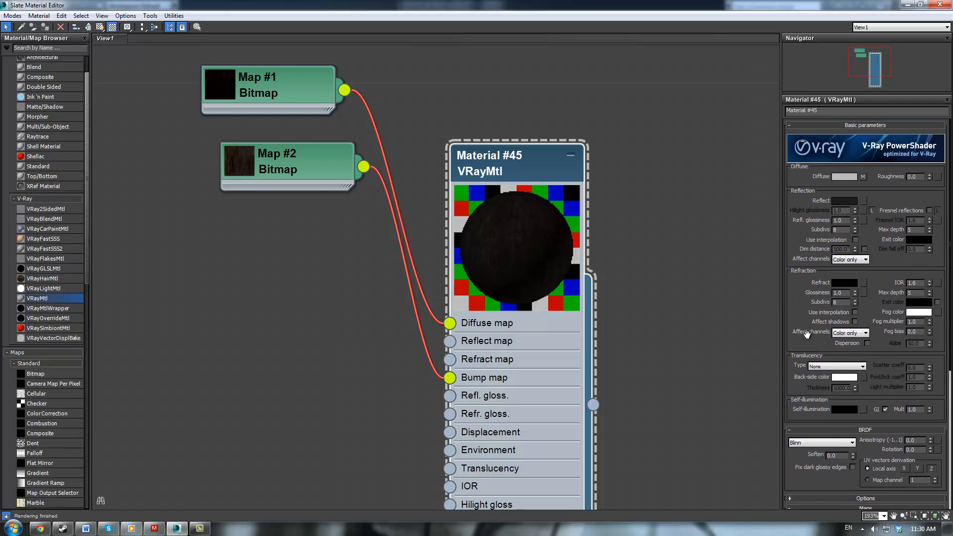
Step: Restore the Slate Material Editor to a smaller floating window, move it clear of the TV stand and fit the material nodes in view
{"action": "left_click", "coordinate": [920, 4]}
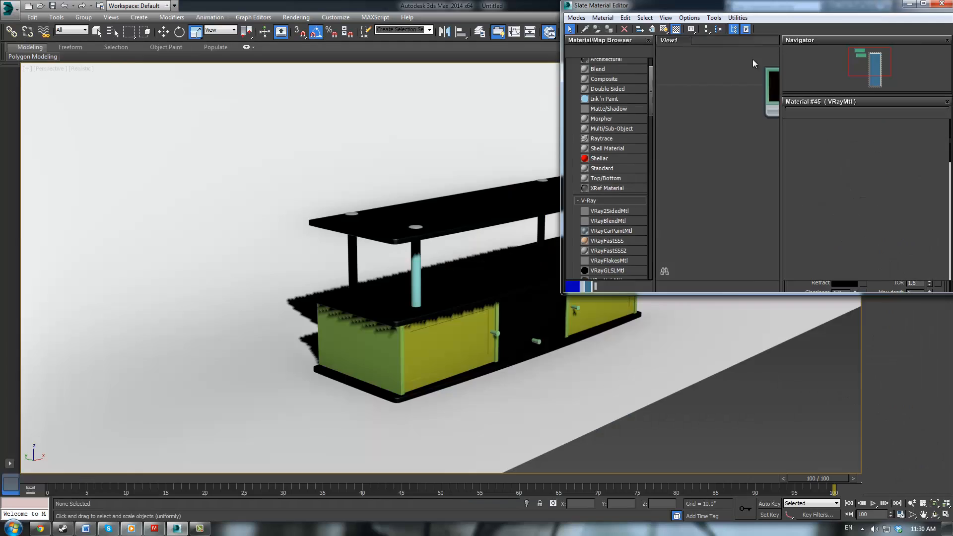
{"action": "left_click_drag", "start_coordinate": [850, 11], "coordinate": [306, 197]}
{"action": "middle_click_drag", "start_coordinate": [184, 279], "coordinate": [104, 281]}
{"action": "scroll", "coordinate": [88, 296], "scroll_direction": "down", "scroll_amount": 4}
{"action": "scroll", "coordinate": [174, 314], "scroll_direction": "down", "scroll_amount": 5}
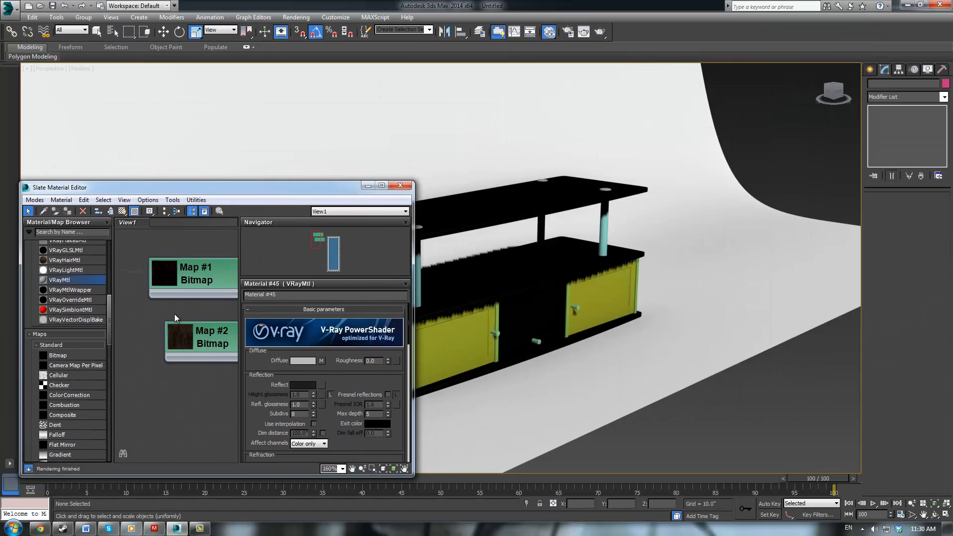
{"action": "middle_click_drag", "start_coordinate": [209, 294], "coordinate": [113, 266]}
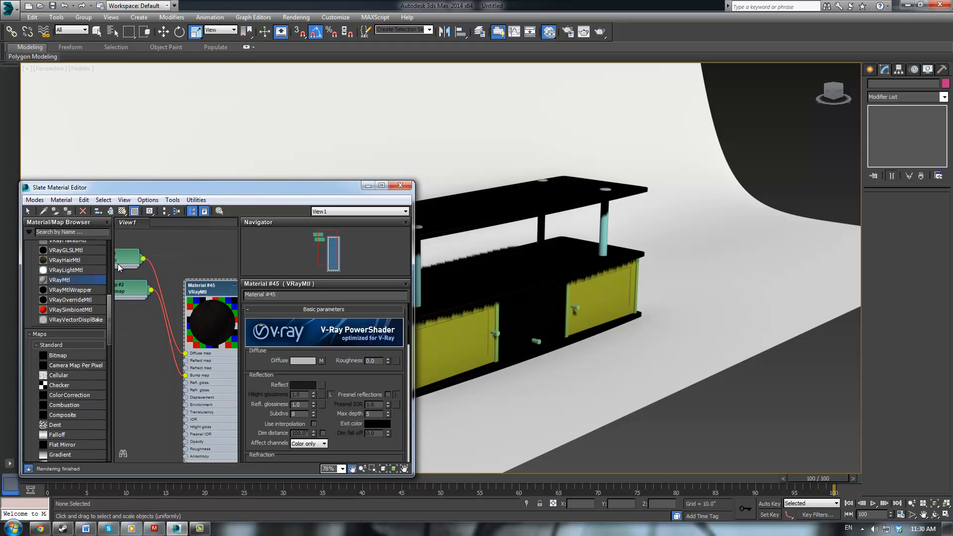
{"action": "middle_click_drag", "start_coordinate": [199, 255], "coordinate": [196, 250]}
{"action": "scroll", "coordinate": [195, 250], "scroll_direction": "down", "scroll_amount": 3}
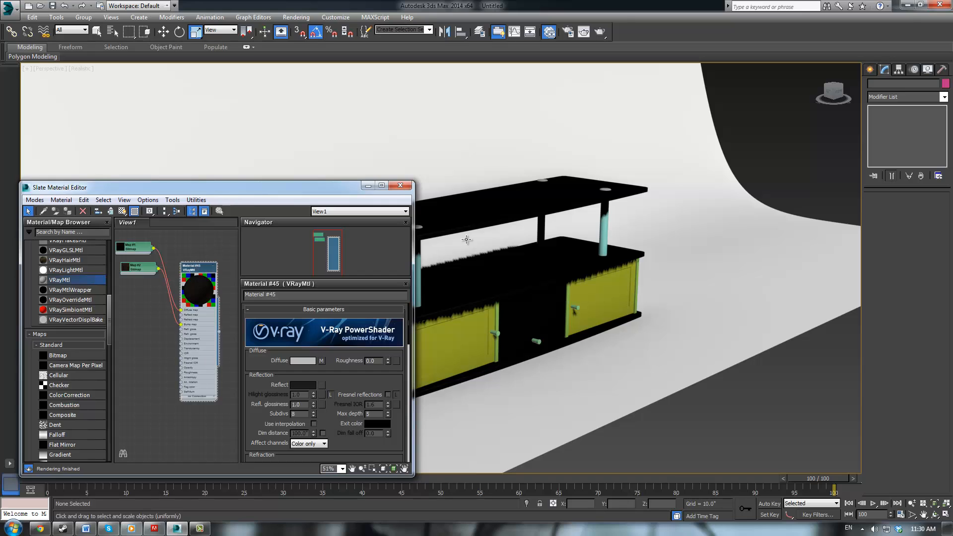
Step: Assign the black wood V-Ray material to the TV stand's shelves, base, centre door and side and divider panels, leaving the yellow doors out
{"action": "left_click", "coordinate": [497, 203]}
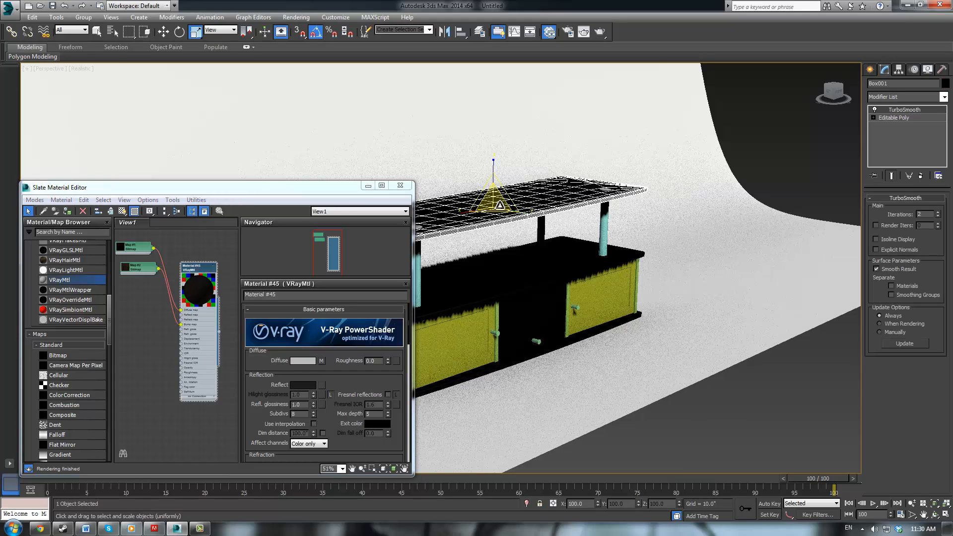
{"action": "left_click", "coordinate": [517, 271], "text": "ctrl"}
{"action": "left_click", "coordinate": [542, 323], "text": "ctrl"}
{"action": "left_click", "coordinate": [554, 346], "text": "ctrl"}
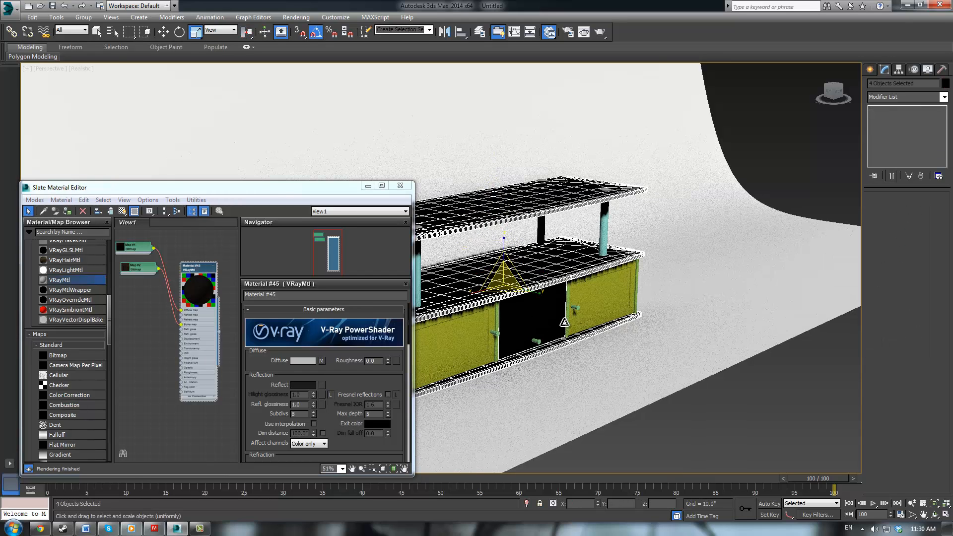
{"action": "left_click", "coordinate": [569, 316], "text": "ctrl"}
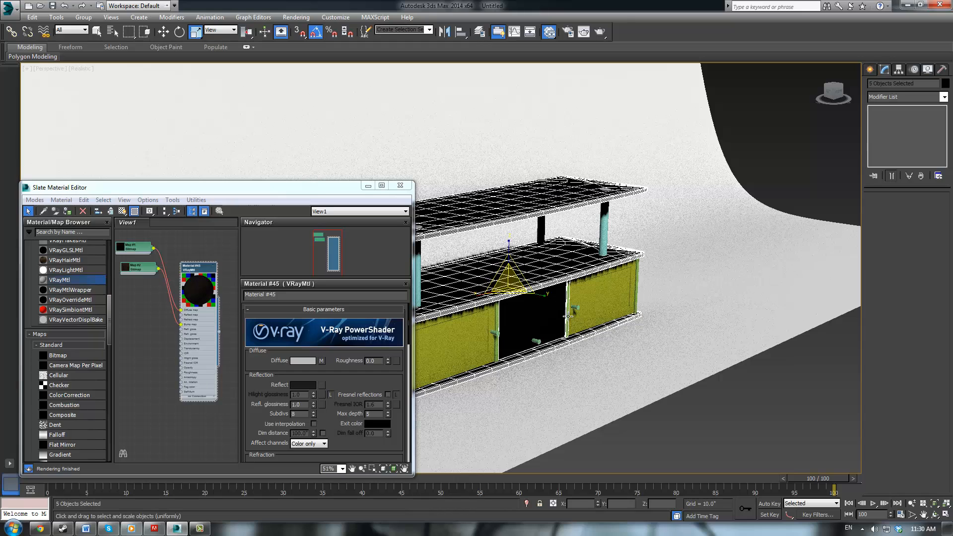
{"action": "left_click", "coordinate": [639, 283], "text": "ctrl"}
{"action": "middle_click_drag", "start_coordinate": [591, 299], "coordinate": [725, 202]}
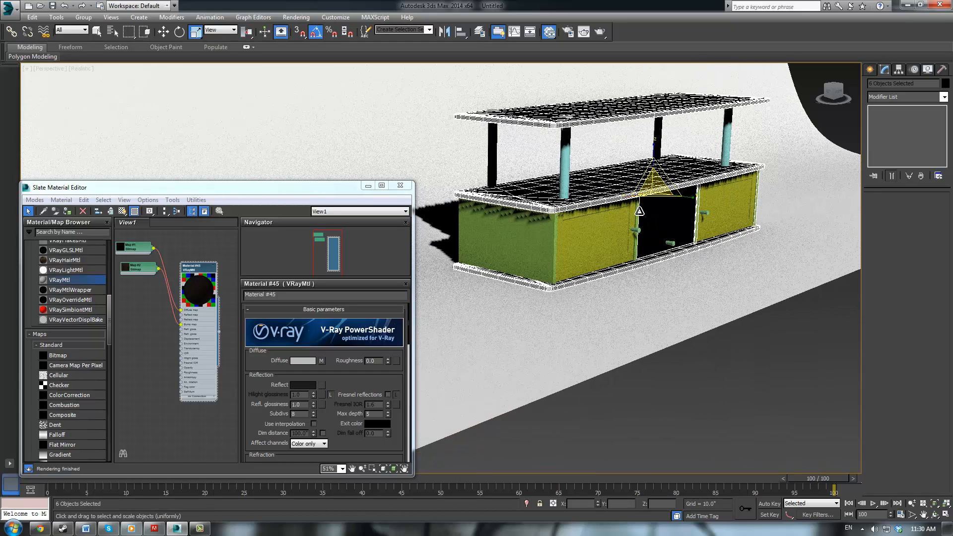
{"action": "left_click", "coordinate": [637, 210], "text": "ctrl"}
{"action": "left_click", "coordinate": [518, 236], "text": "ctrl"}
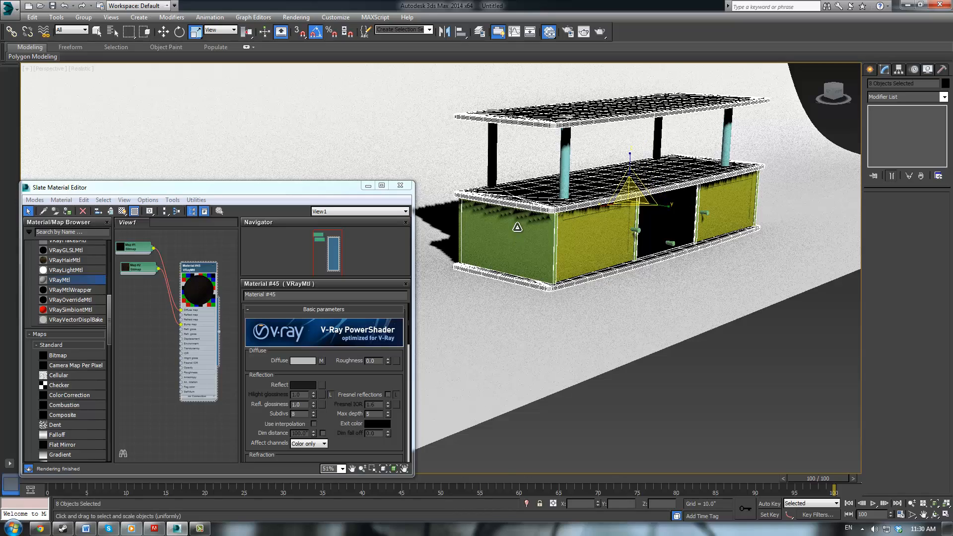
{"action": "middle_click_drag", "start_coordinate": [517, 228], "coordinate": [574, 220], "text": "alt"}
{"action": "left_click", "coordinate": [575, 240], "text": "ctrl"}
{"action": "left_click", "coordinate": [267, 188]}
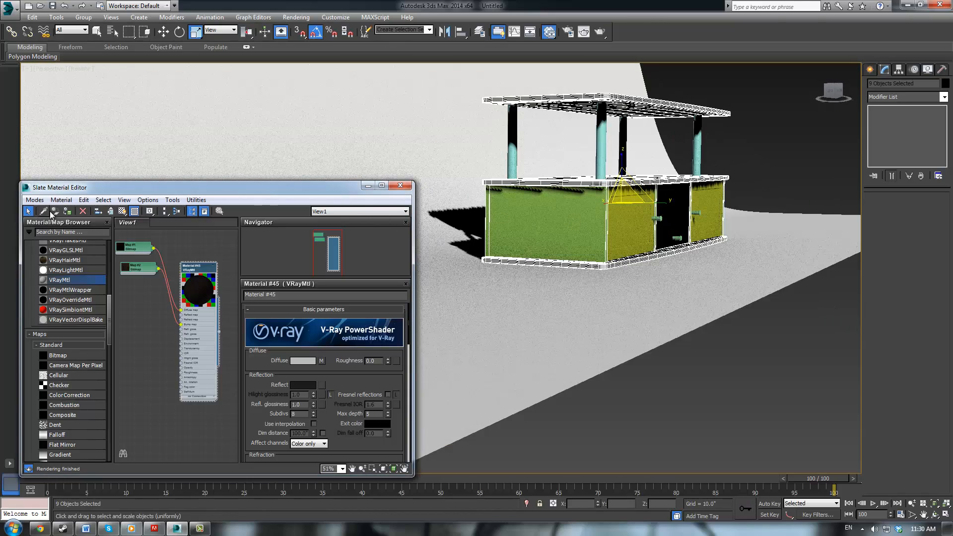
{"action": "left_click", "coordinate": [68, 211]}
{"action": "middle_click_drag", "start_coordinate": [592, 244], "coordinate": [567, 313], "text": "alt"}
{"action": "left_click", "coordinate": [606, 353]}
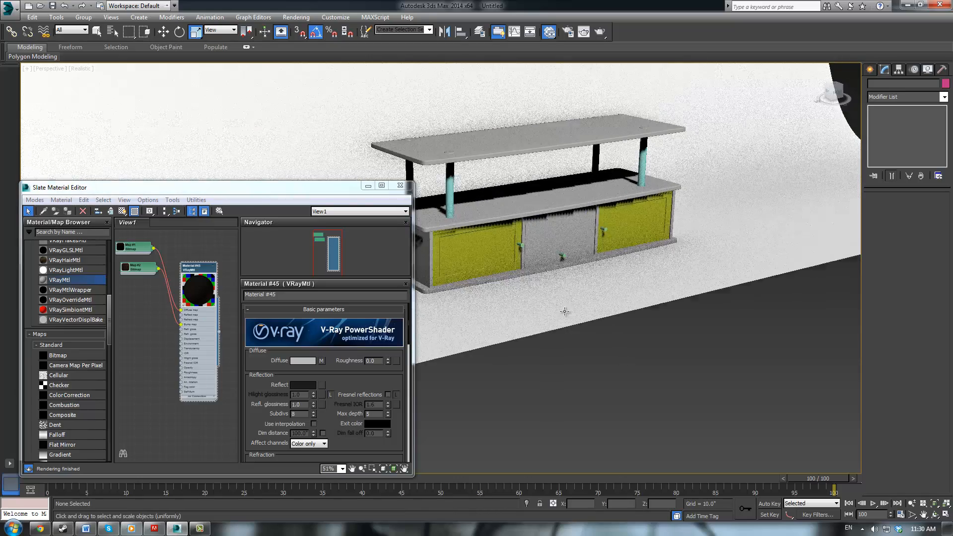
Step: Test-render the perspective view of the TV stand, then close the render, message and material editor windows
{"action": "scroll", "coordinate": [574, 308], "scroll_direction": "up", "scroll_amount": 2}
{"action": "middle_click_drag", "start_coordinate": [629, 148], "coordinate": [632, 179]}
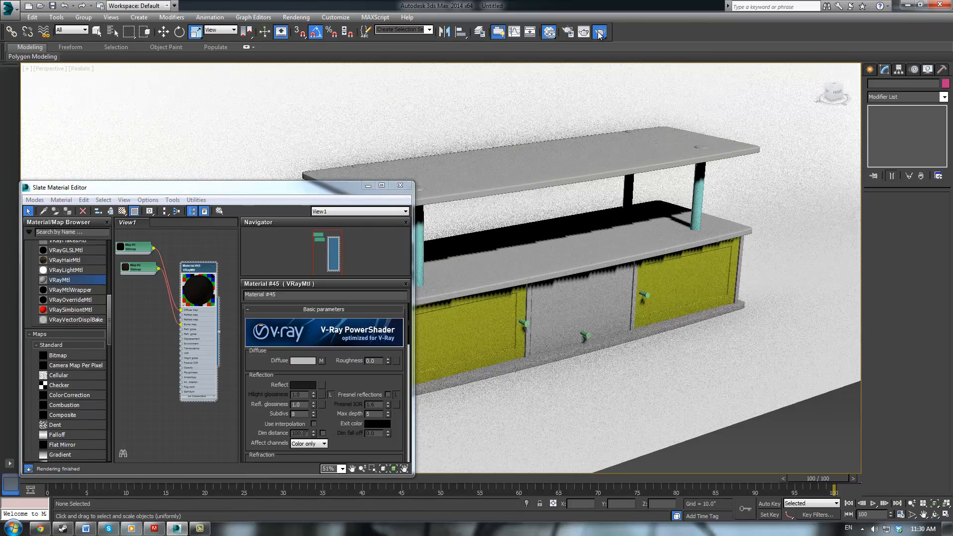
{"action": "left_click", "coordinate": [600, 31]}
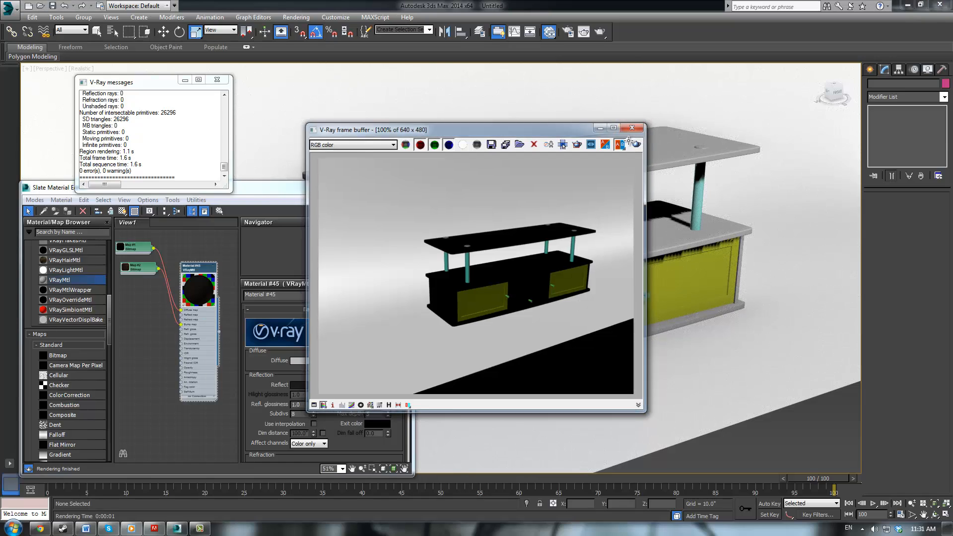
{"action": "left_click", "coordinate": [634, 126]}
{"action": "scroll", "coordinate": [460, 182], "scroll_direction": "up", "scroll_amount": 4}
{"action": "left_click", "coordinate": [400, 186]}
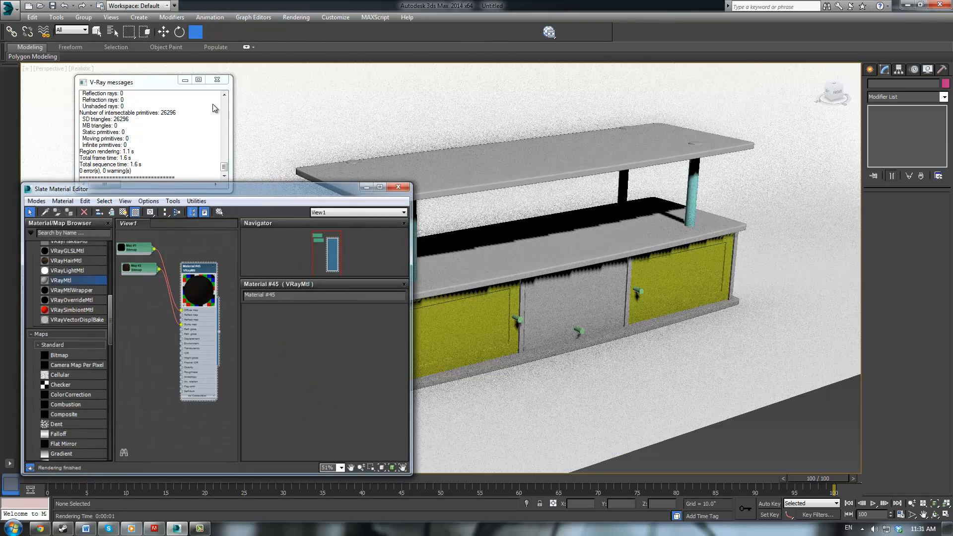
{"action": "left_click", "coordinate": [217, 80]}
Step: Create a V-Ray plane light in front of the backdrop, with half-length about 36" and half-width about 10"
{"action": "scroll", "coordinate": [550, 187], "scroll_direction": "down", "scroll_amount": 5}
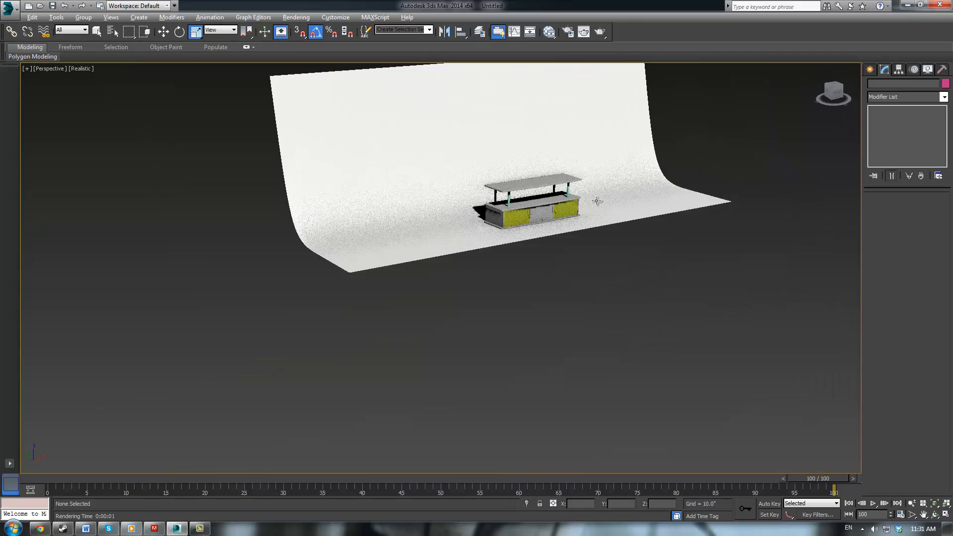
{"action": "middle_click_drag", "start_coordinate": [598, 201], "coordinate": [646, 219], "text": "alt"}
{"action": "left_click", "coordinate": [871, 70]}
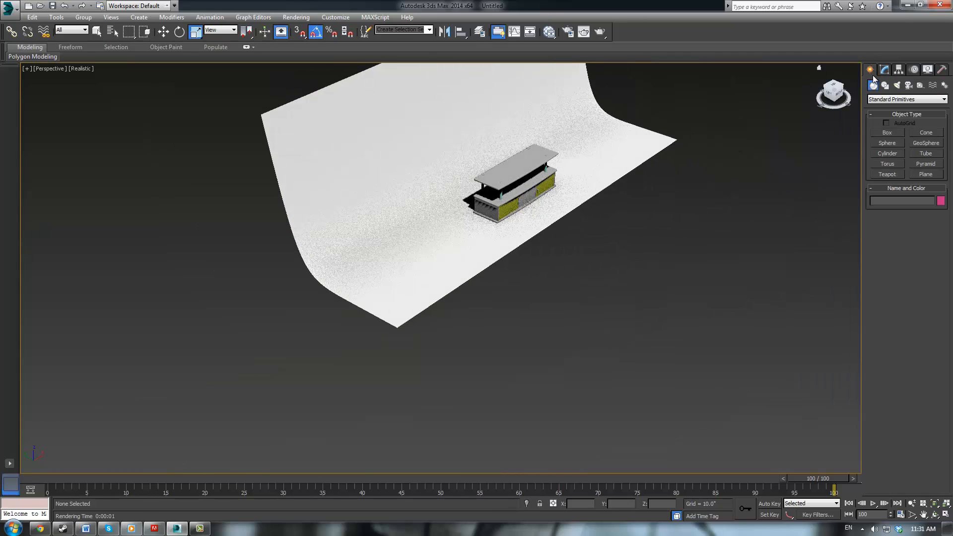
{"action": "left_click", "coordinate": [898, 85]}
{"action": "left_click", "coordinate": [896, 99]}
{"action": "left_click", "coordinate": [889, 121]}
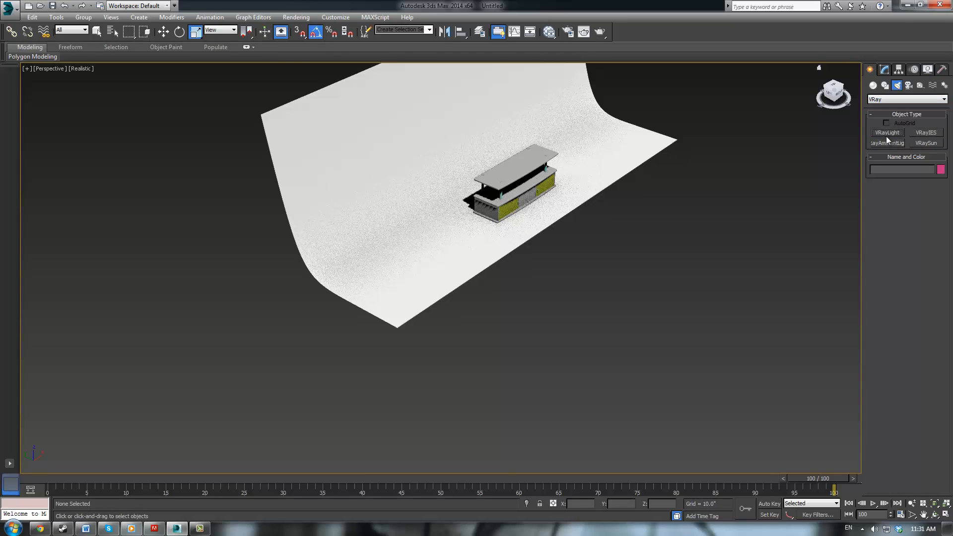
{"action": "left_click", "coordinate": [888, 133]}
{"action": "left_click_drag", "start_coordinate": [627, 296], "coordinate": [572, 340]}
{"action": "left_click_drag", "start_coordinate": [628, 324], "coordinate": [609, 341]}
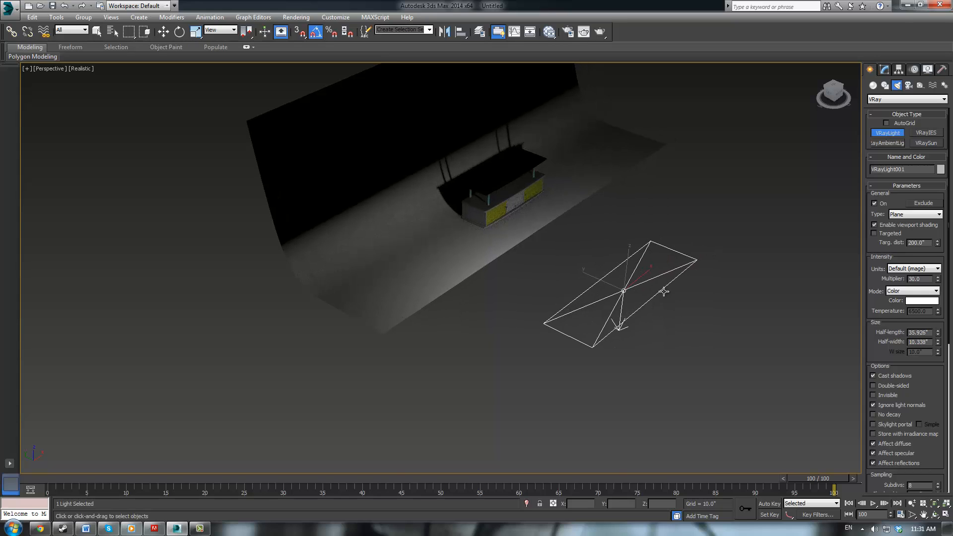
Step: Rotate the V-Ray light -90° about Y so it stands upright and move it to one end of the backdrop
{"action": "key", "text": "e"}
{"action": "left_click_drag", "start_coordinate": [614, 281], "coordinate": [598, 320]}
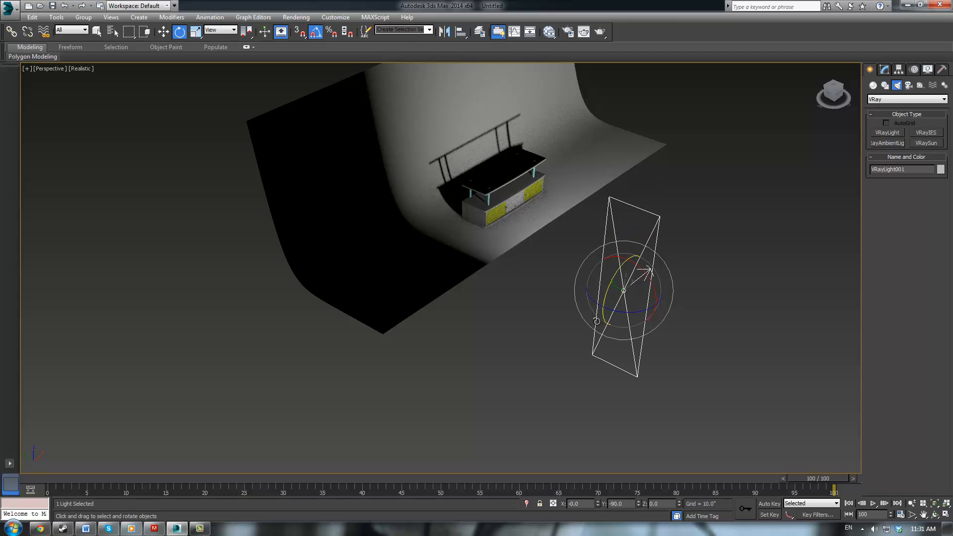
{"action": "middle_click_drag", "start_coordinate": [599, 320], "coordinate": [623, 321], "text": "alt"}
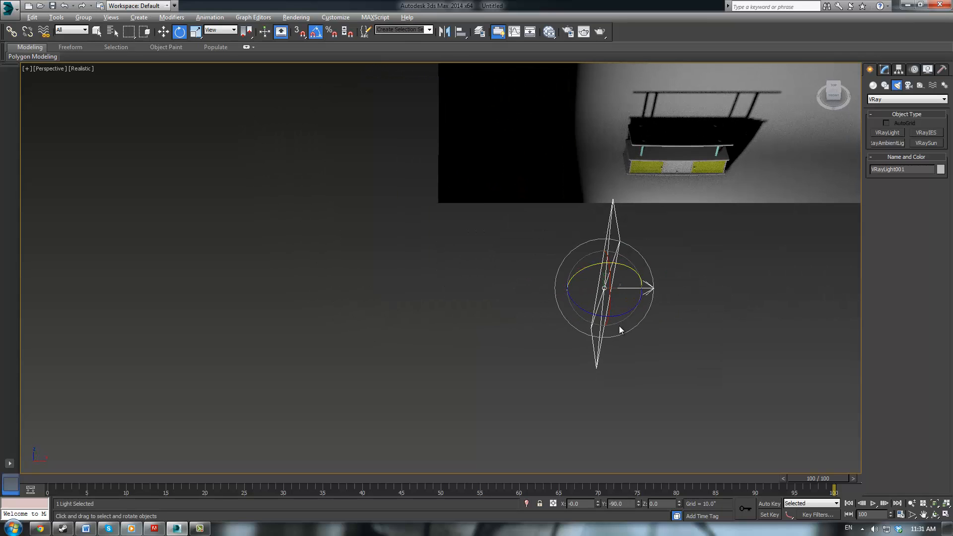
{"action": "key", "text": "w"}
{"action": "left_click_drag", "start_coordinate": [620, 276], "coordinate": [441, 214]}
{"action": "middle_click_drag", "start_coordinate": [441, 214], "coordinate": [517, 255], "text": "alt"}
Step: Scale the V-Ray light to about 317% along Y and check its parameters, keeping the Plane type
{"action": "key", "text": "r"}
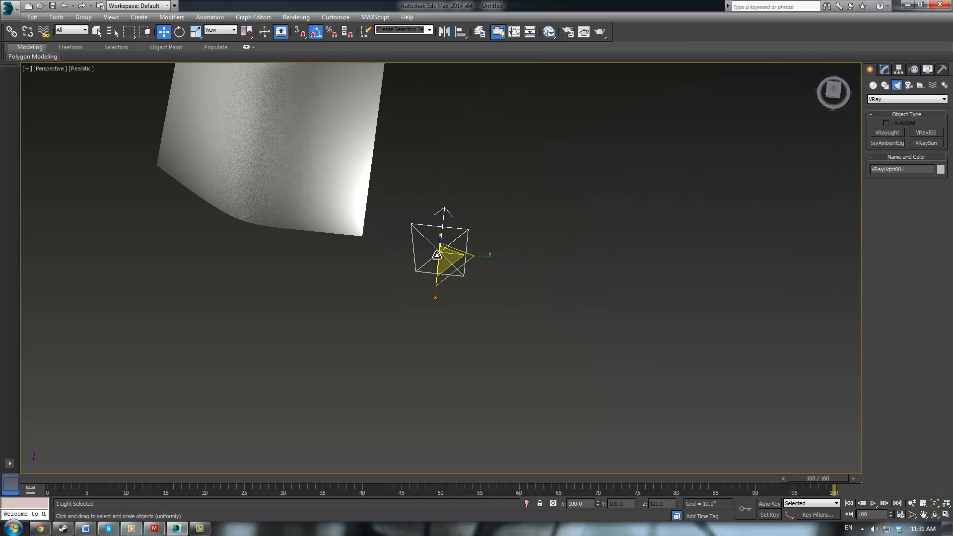
{"action": "left_click_drag", "start_coordinate": [487, 257], "coordinate": [628, 245]}
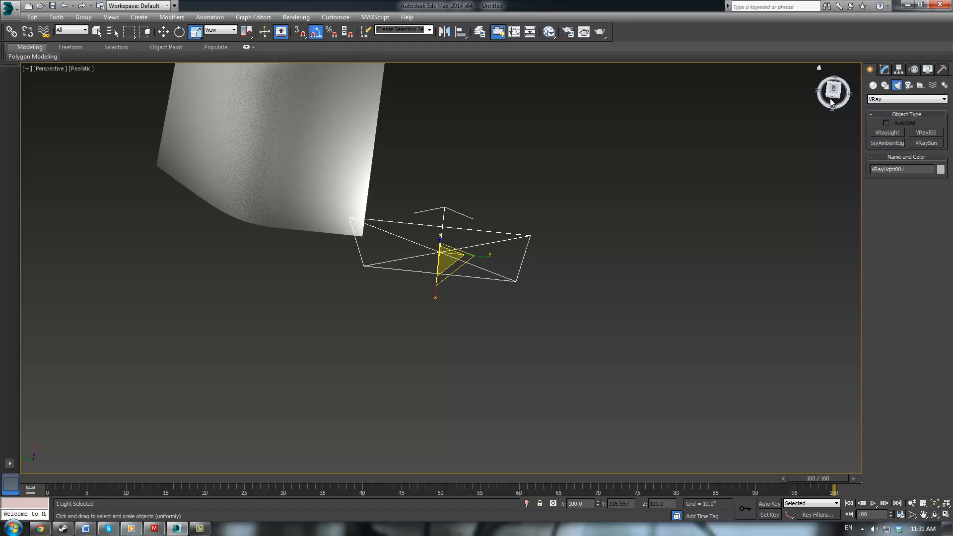
{"action": "left_click", "coordinate": [880, 71]}
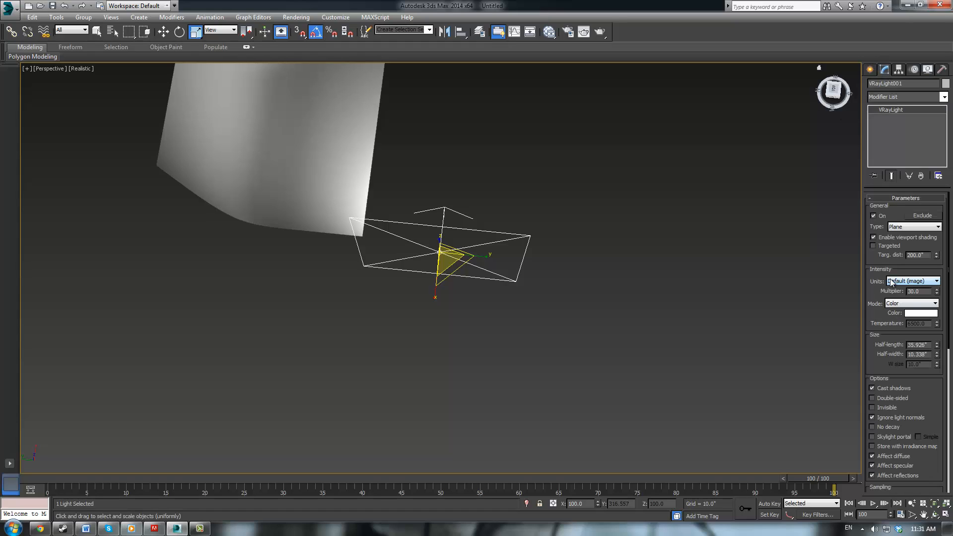
{"action": "left_click", "coordinate": [907, 227]}
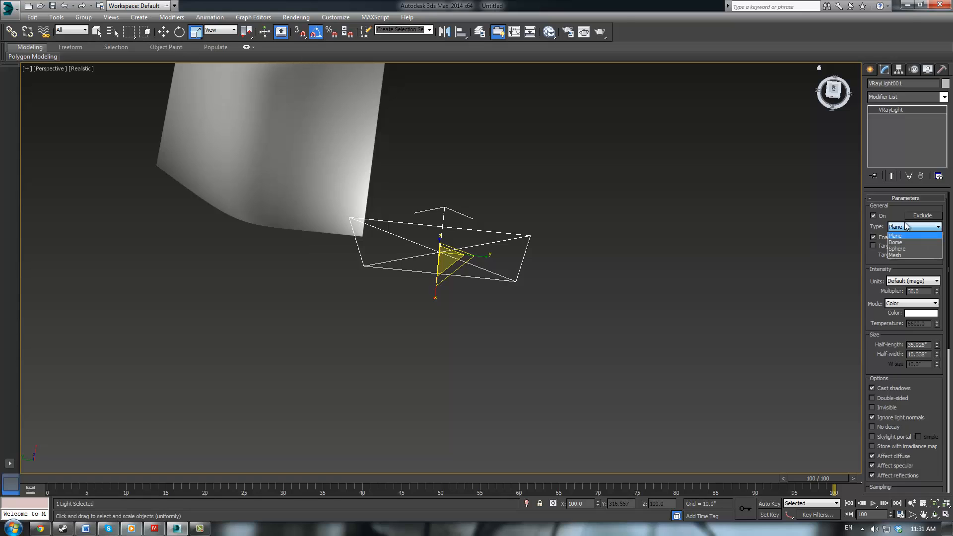
{"action": "left_click", "coordinate": [906, 230]}
{"action": "mouse_move", "coordinate": [924, 425]}
{"action": "left_mouse_down"}
{"action": "mouse_move", "coordinate": [911, 195]}
{"action": "mouse_move", "coordinate": [925, 415]}
{"action": "left_mouse_up"}
{"action": "middle_click_drag", "start_coordinate": [683, 235], "coordinate": [730, 214], "text": "alt"}
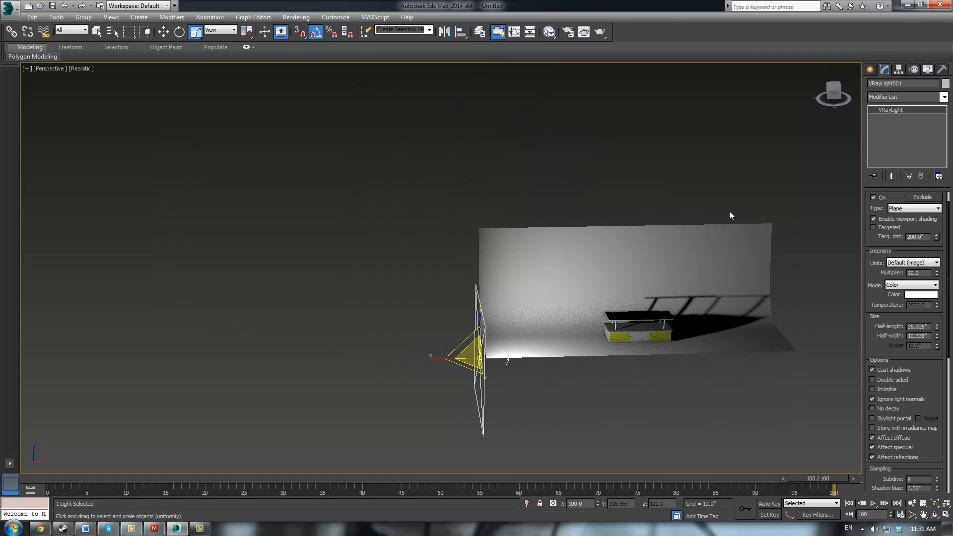
Step: Create a standard plane about 97" long and 68" wide on the ground in front of the backdrop
{"action": "left_click", "coordinate": [870, 69]}
{"action": "left_click", "coordinate": [873, 85]}
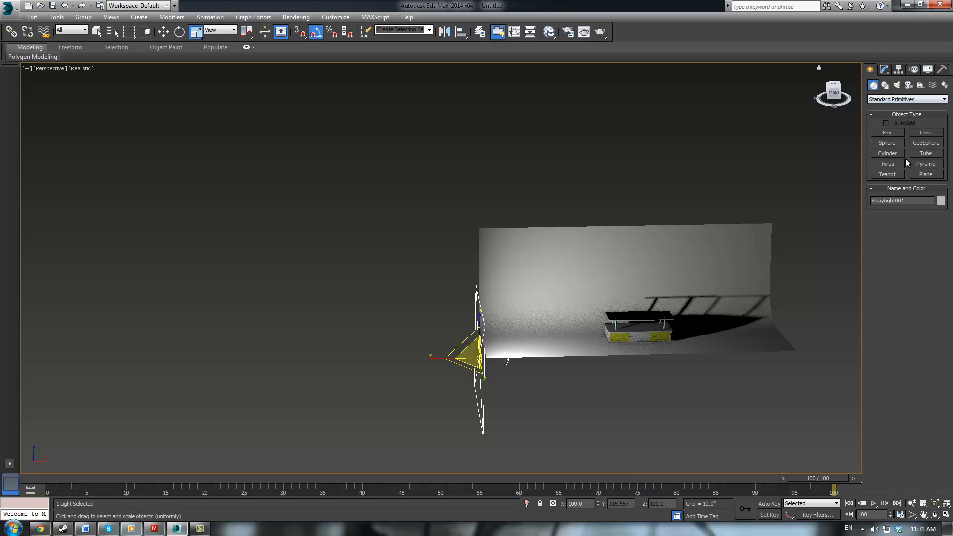
{"action": "left_click", "coordinate": [927, 175]}
{"action": "mouse_move", "coordinate": [765, 226]}
{"action": "middle_mouse_down", "text": "alt"}
{"action": "mouse_move", "coordinate": [685, 230]}
{"action": "mouse_move", "coordinate": [682, 289]}
{"action": "mouse_move", "coordinate": [582, 192]}
{"action": "middle_mouse_up", "text": "alt"}
{"action": "mouse_move", "coordinate": [665, 392]}
{"action": "left_mouse_down"}
{"action": "mouse_move", "coordinate": [539, 489]}
{"action": "mouse_move", "coordinate": [645, 499]}
{"action": "mouse_move", "coordinate": [645, 530]}
{"action": "left_mouse_up"}
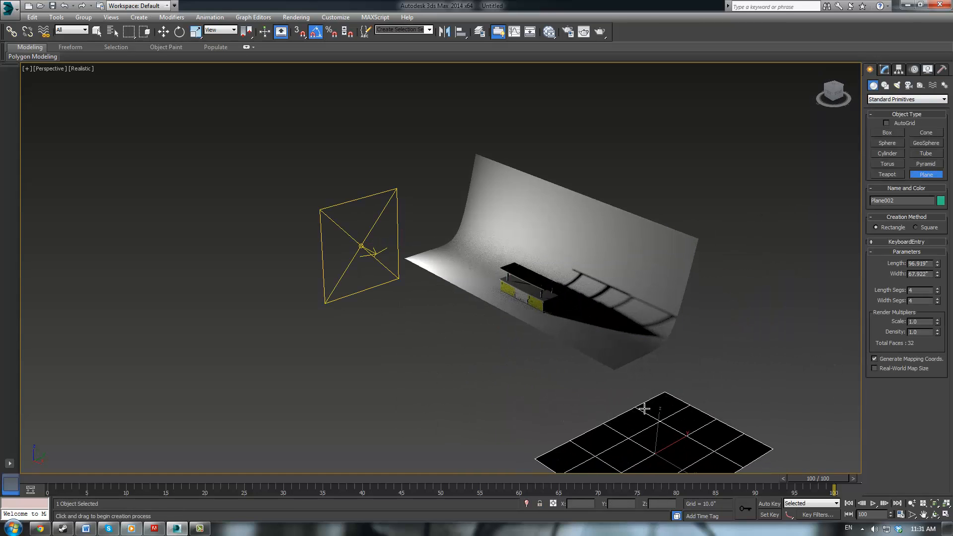
Step: Rotate the new plane -90° about Y so it stands upright
{"action": "middle_click_drag", "start_coordinate": [645, 408], "coordinate": [599, 301]}
{"action": "key", "text": "e"}
{"action": "left_click_drag", "start_coordinate": [616, 299], "coordinate": [609, 254]}
{"action": "middle_click_drag", "start_coordinate": [609, 254], "coordinate": [703, 286], "text": "alt"}
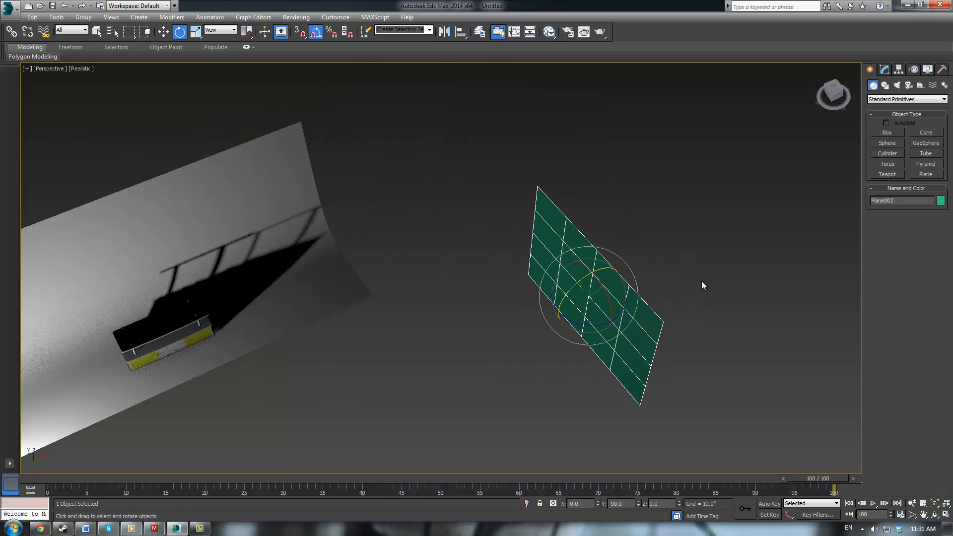
Step: Move the upright plane to the backdrop end opposite the light, at about X 77.7", Y 13.8", Z 12.7"
{"action": "key", "text": "w"}
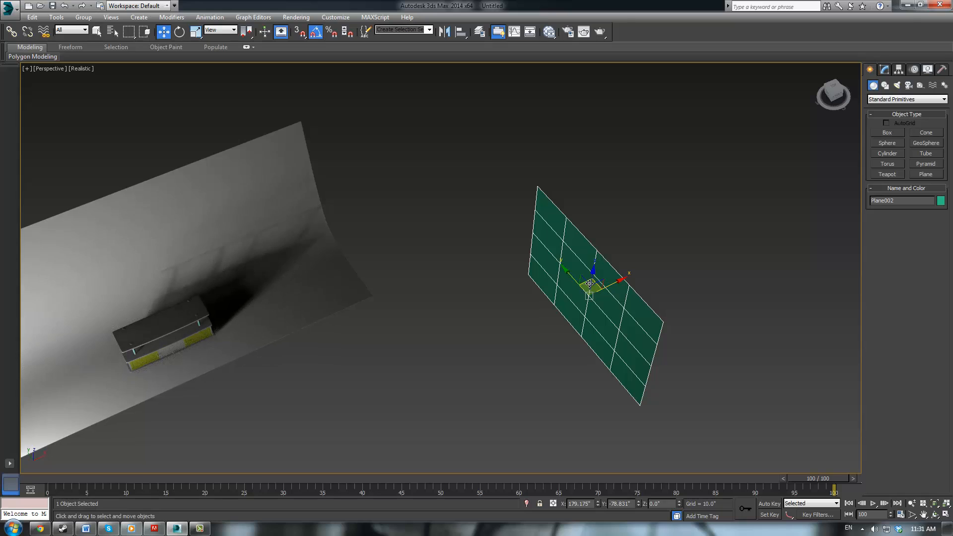
{"action": "mouse_move", "coordinate": [615, 287]}
{"action": "middle_mouse_down", "text": "alt"}
{"action": "mouse_move", "coordinate": [596, 265]}
{"action": "mouse_move", "coordinate": [581, 273]}
{"action": "mouse_move", "coordinate": [605, 284]}
{"action": "middle_mouse_up", "text": "alt"}
{"action": "left_click_drag", "start_coordinate": [601, 289], "coordinate": [498, 106]}
{"action": "middle_click_drag", "start_coordinate": [539, 144], "coordinate": [576, 225], "text": "alt"}
{"action": "left_click_drag", "start_coordinate": [512, 246], "coordinate": [513, 224]}
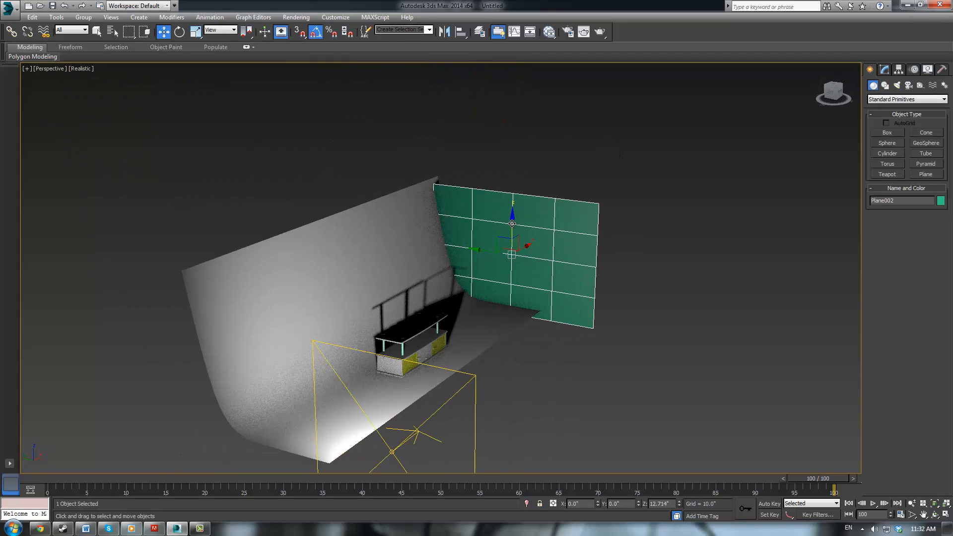
{"action": "middle_click_drag", "start_coordinate": [522, 227], "coordinate": [500, 239], "text": "alt"}
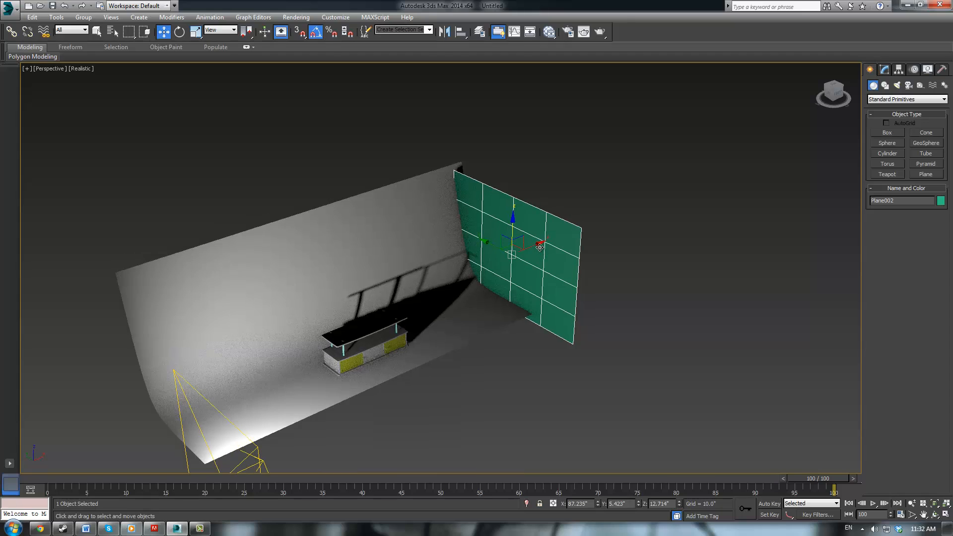
{"action": "left_click_drag", "start_coordinate": [538, 246], "coordinate": [464, 239]}
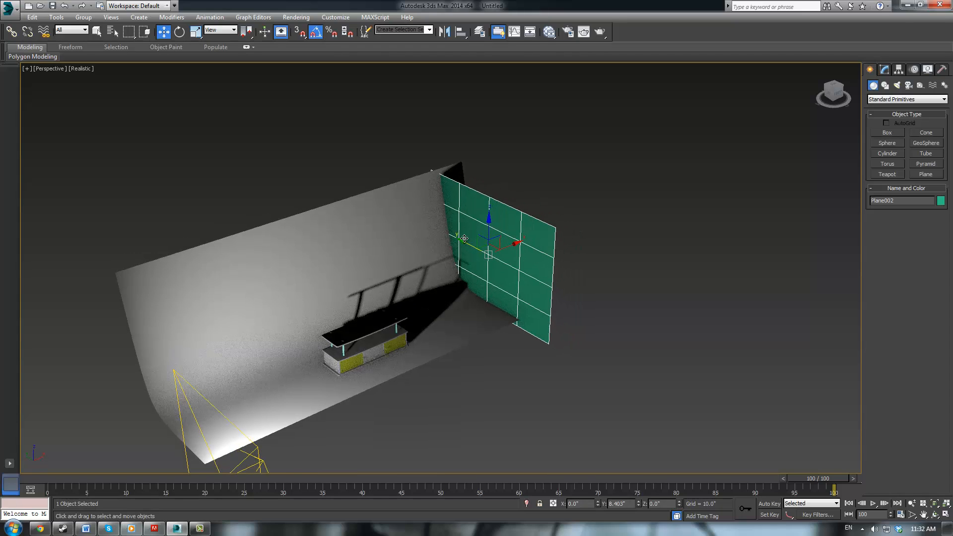
Step: Reduce the upright plane's length and width segments to 1 each
{"action": "left_click", "coordinate": [886, 68]}
{"action": "left_click", "coordinate": [936, 239]}
{"action": "left_click", "coordinate": [936, 239]}
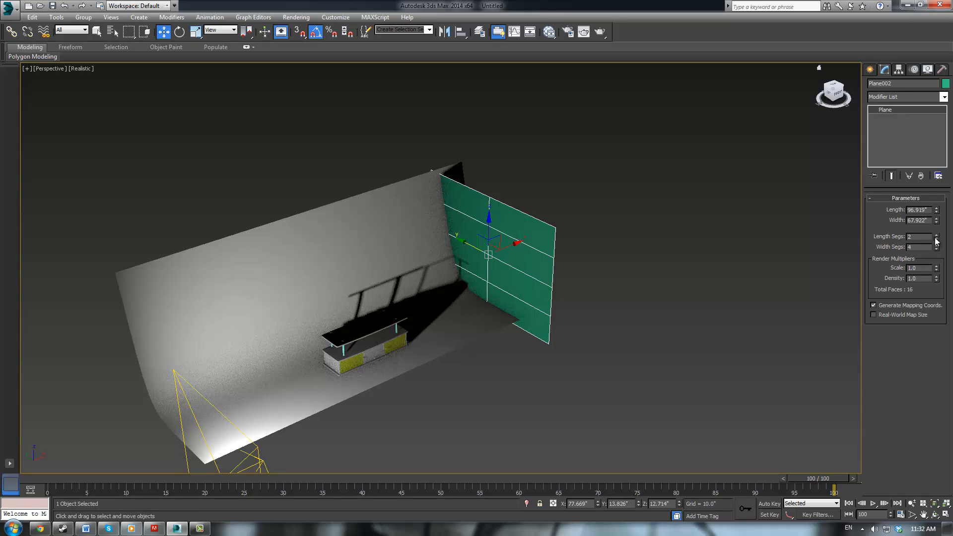
{"action": "left_click", "coordinate": [937, 250]}
{"action": "left_click", "coordinate": [937, 250]}
{"action": "left_click", "coordinate": [937, 250]}
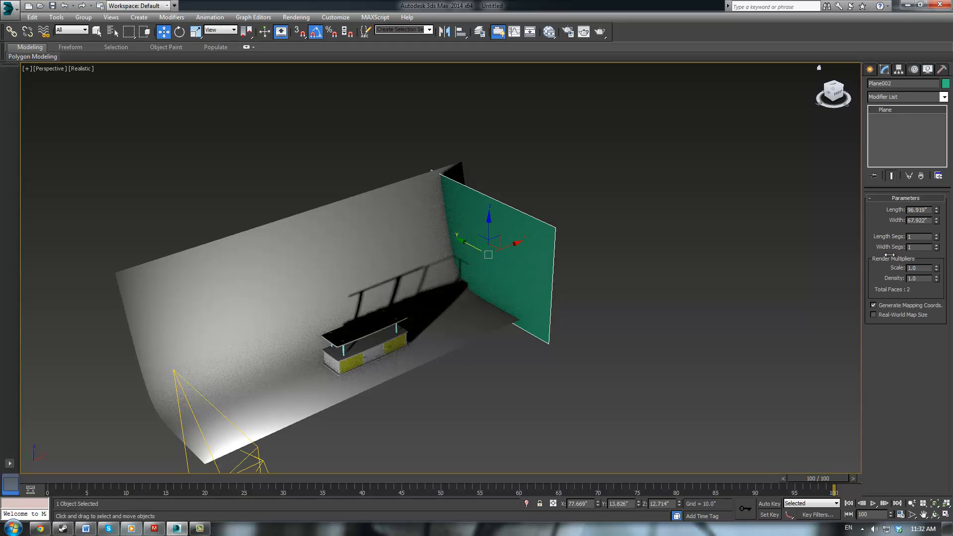
{"action": "middle_click_drag", "start_coordinate": [620, 233], "coordinate": [641, 221], "text": "alt"}
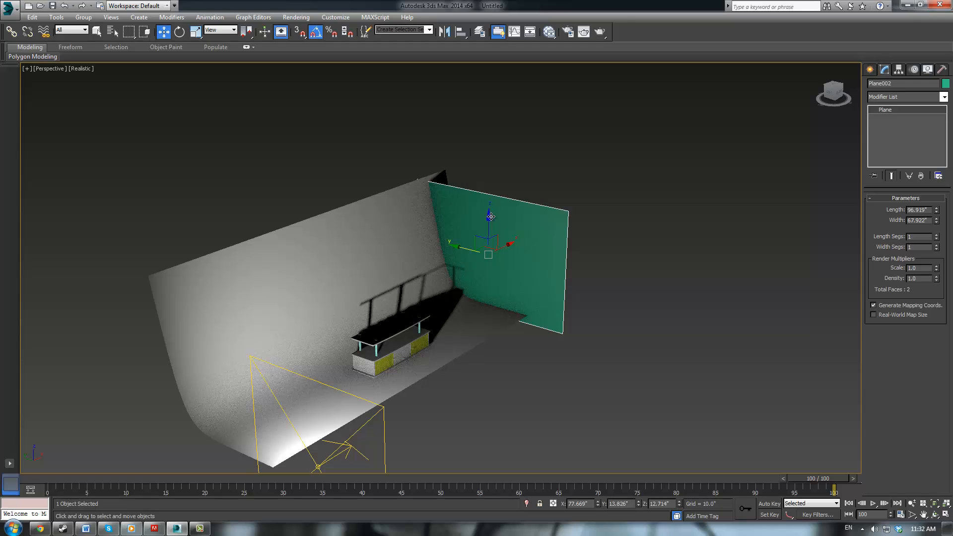
Step: Raise the green plane to about Z 15.5" and pull the backdrop's front-edge vertices forward to about Y -78.5" to lengthen the floor
{"action": "left_click_drag", "start_coordinate": [491, 216], "coordinate": [488, 212]}
{"action": "left_click", "coordinate": [494, 321]}
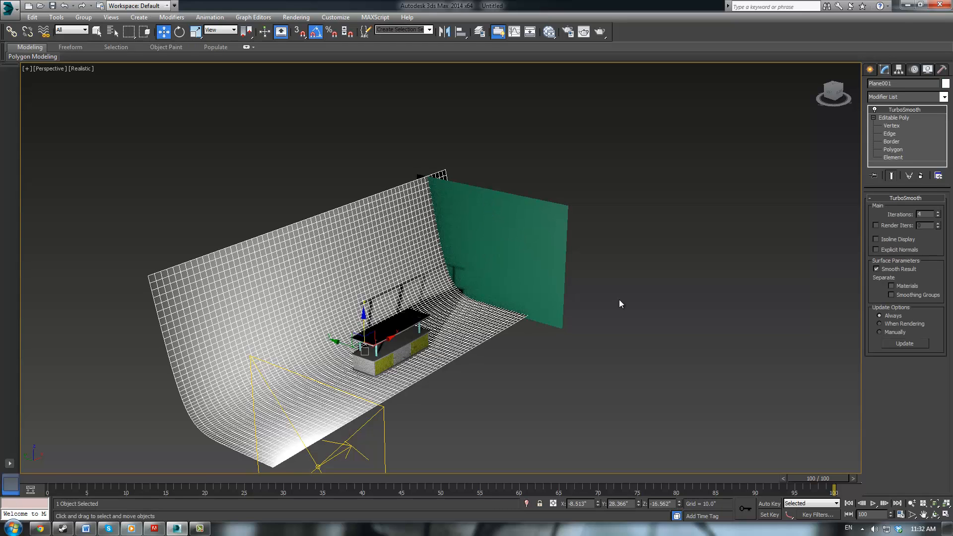
{"action": "left_click", "coordinate": [903, 118]}
{"action": "middle_click_drag", "start_coordinate": [799, 214], "coordinate": [599, 315], "text": "alt"}
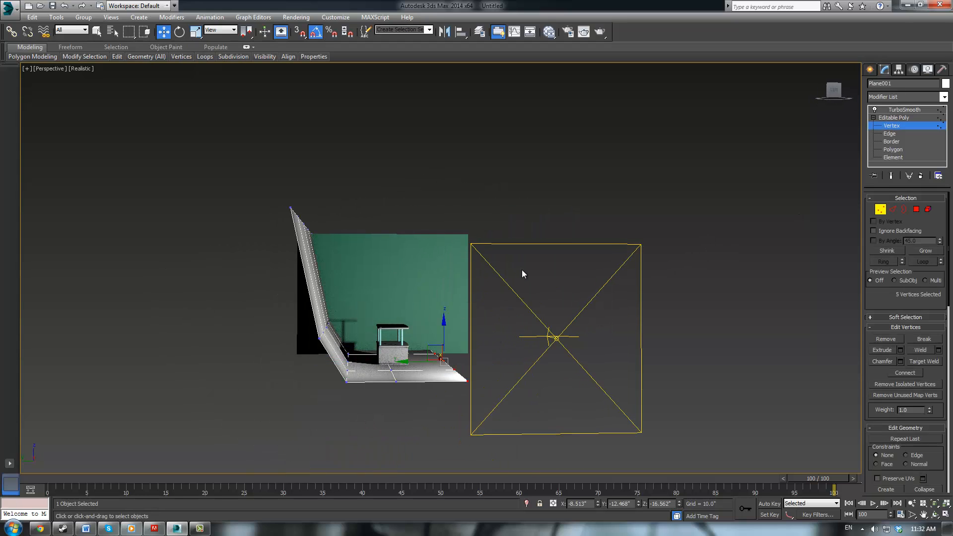
{"action": "middle_click_drag", "start_coordinate": [499, 411], "coordinate": [528, 312], "text": "alt"}
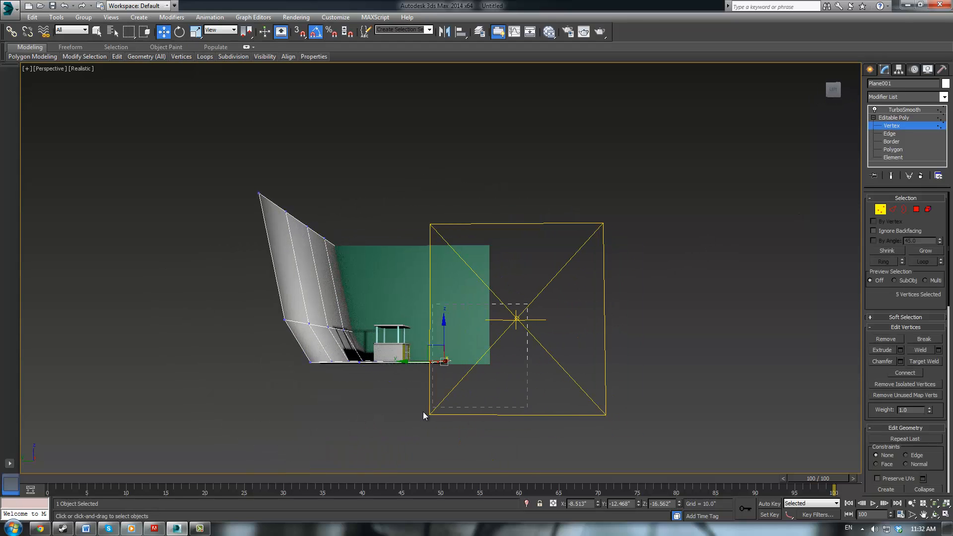
{"action": "middle_click_drag", "start_coordinate": [426, 411], "coordinate": [450, 395], "text": "alt"}
{"action": "left_click_drag", "start_coordinate": [420, 362], "coordinate": [540, 361]}
Step: Extend the backdrop's front floor edges outward and upward into a front wall reaching about Y -83.5", Z 51.2"
{"action": "left_click", "coordinate": [894, 210]}
{"action": "middle_click_drag", "start_coordinate": [549, 303], "coordinate": [487, 211]}
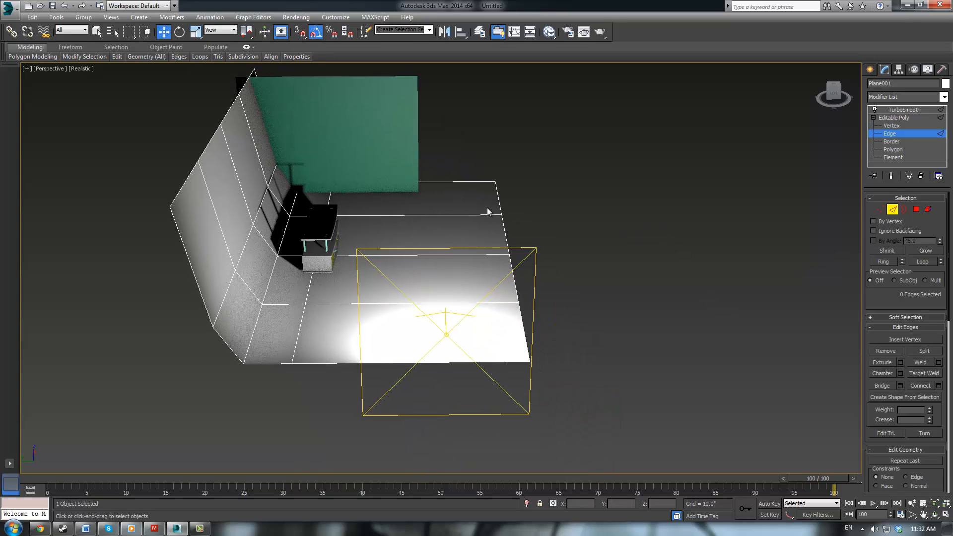
{"action": "double_click", "coordinate": [506, 198]}
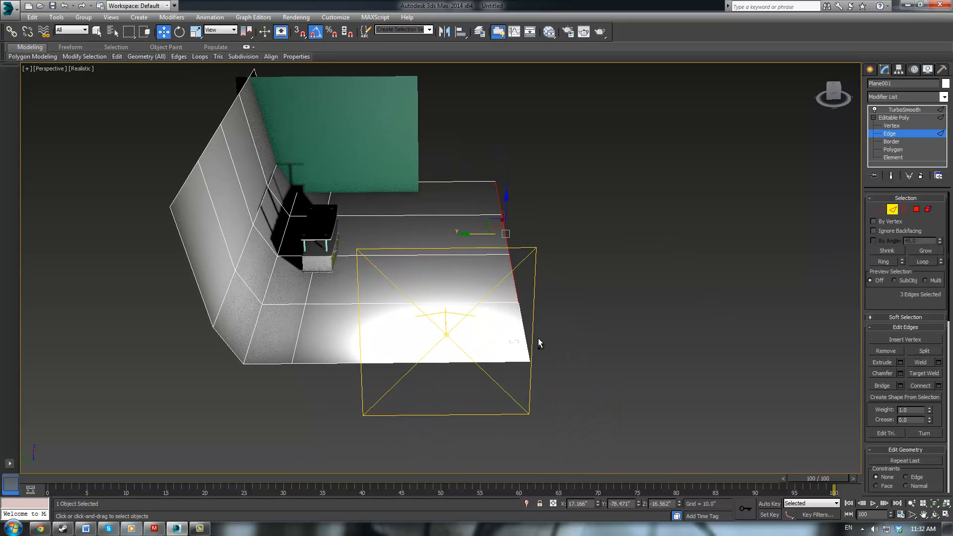
{"action": "middle_click_drag", "start_coordinate": [542, 263], "coordinate": [503, 220], "text": "alt"}
{"action": "key", "text": "alt+shift"}
{"action": "left_click_drag", "start_coordinate": [496, 219], "coordinate": [502, 175], "text": "shift"}
{"action": "left_click_drag", "start_coordinate": [468, 209], "coordinate": [518, 95]}
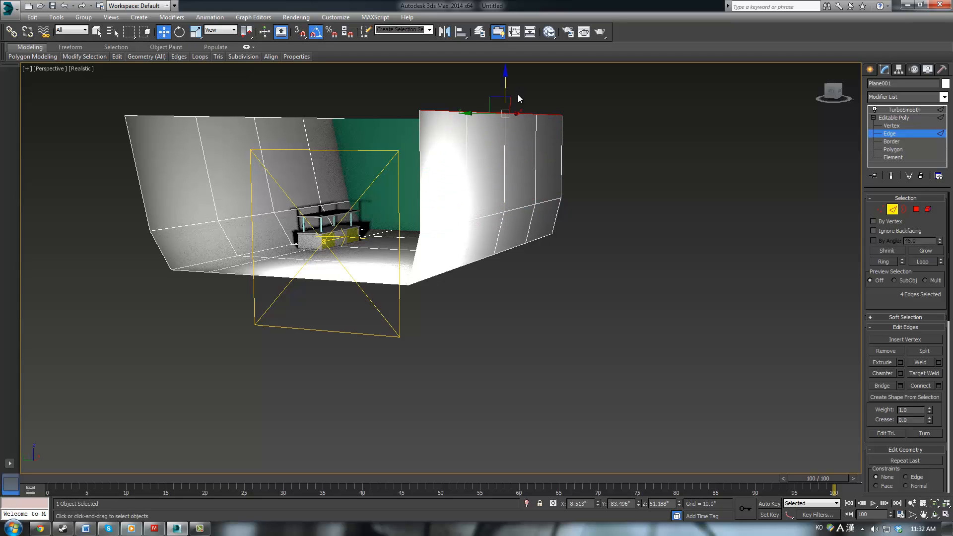
{"action": "left_click", "coordinate": [624, 184]}
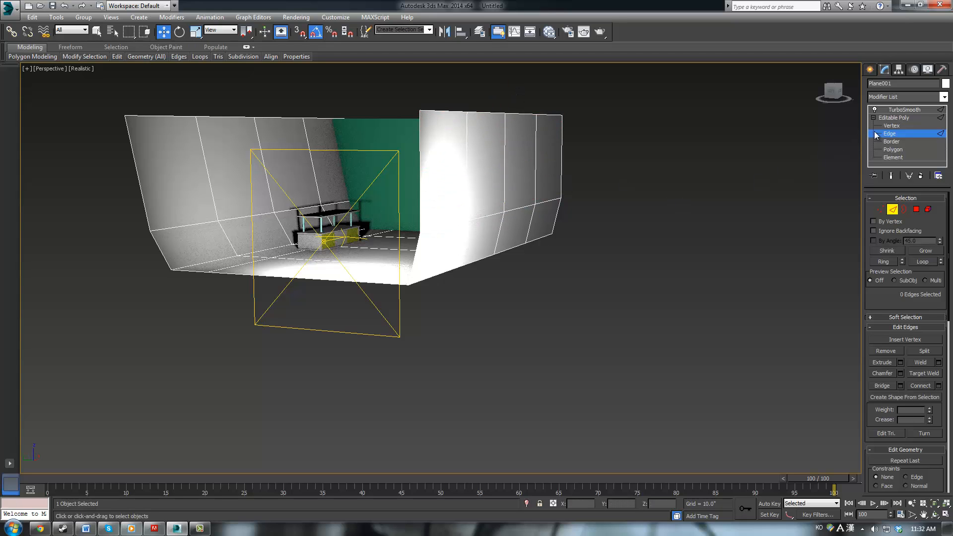
{"action": "left_click", "coordinate": [904, 111]}
{"action": "left_click", "coordinate": [634, 202]}
Step: Convert the upright green plane to an Editable Poly
{"action": "middle_click_drag", "start_coordinate": [635, 202], "coordinate": [625, 244], "text": "alt"}
{"action": "left_click", "coordinate": [508, 253]}
{"action": "middle_click_drag", "start_coordinate": [598, 292], "coordinate": [582, 312], "text": "alt"}
{"action": "middle_click_drag", "start_coordinate": [691, 233], "coordinate": [719, 213], "text": "alt"}
{"action": "left_click", "coordinate": [872, 70]}
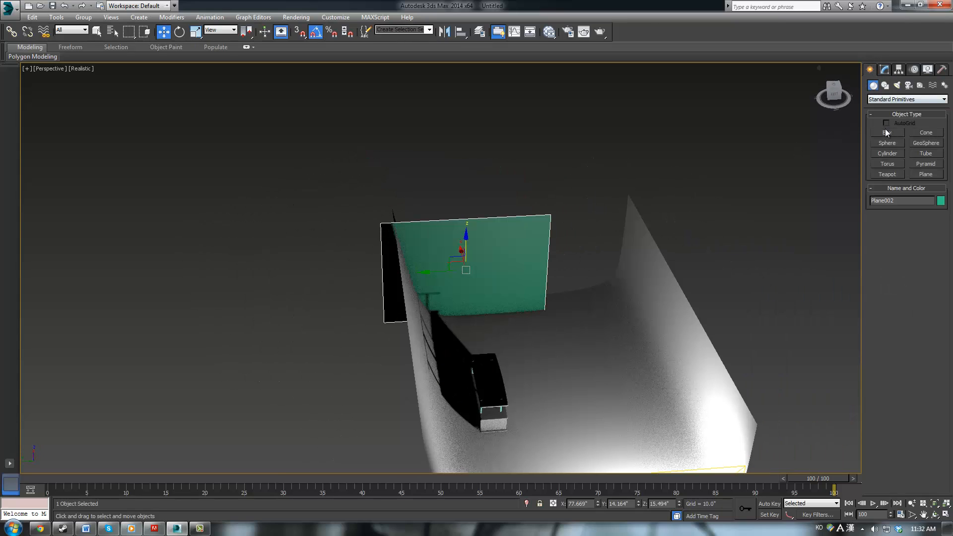
{"action": "right_click", "coordinate": [799, 82]}
{"action": "left_click", "coordinate": [849, 174]}
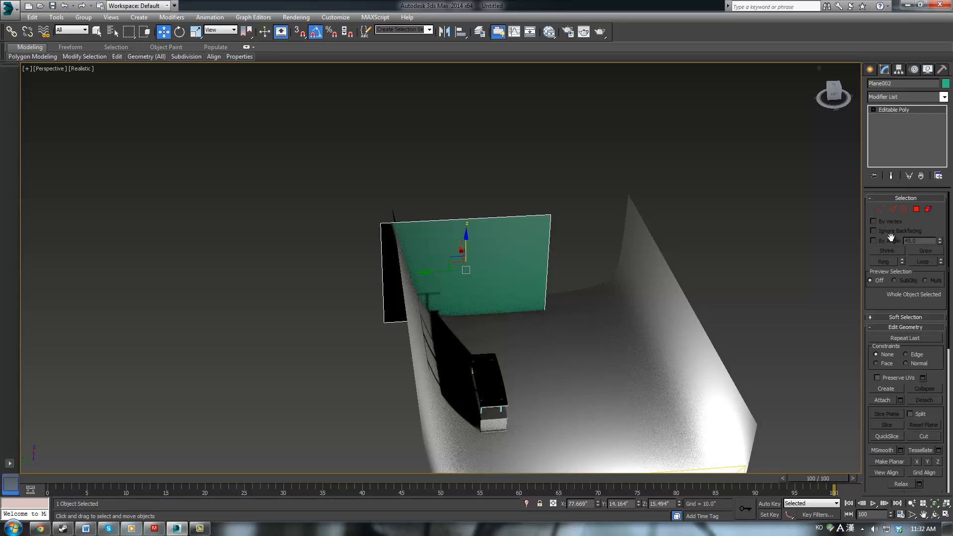
Step: Extend the green plane's front vertical edge outward to about X 130.6", forward and back inward, forming a three-panel recess
{"action": "left_click", "coordinate": [893, 210]}
{"action": "left_click", "coordinate": [551, 241]}
{"action": "mouse_move", "coordinate": [553, 241]}
{"action": "middle_mouse_down", "text": "alt"}
{"action": "mouse_move", "coordinate": [596, 245]}
{"action": "mouse_move", "coordinate": [547, 248]}
{"action": "middle_mouse_up", "text": "alt"}
{"action": "left_click_drag", "start_coordinate": [579, 264], "coordinate": [666, 278], "text": "shift"}
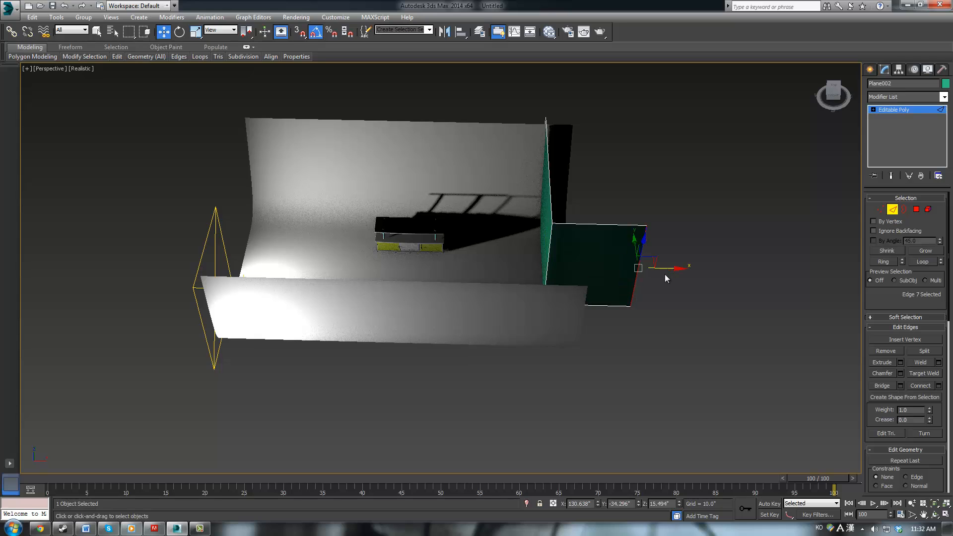
{"action": "left_click_drag", "start_coordinate": [632, 245], "coordinate": [575, 383], "text": "shift"}
{"action": "left_click", "coordinate": [596, 396]}
{"action": "mouse_move", "coordinate": [596, 395]}
{"action": "middle_mouse_down", "text": "alt"}
{"action": "mouse_move", "coordinate": [676, 398]}
{"action": "mouse_move", "coordinate": [711, 382]}
{"action": "mouse_move", "coordinate": [664, 383]}
{"action": "middle_mouse_up", "text": "alt"}
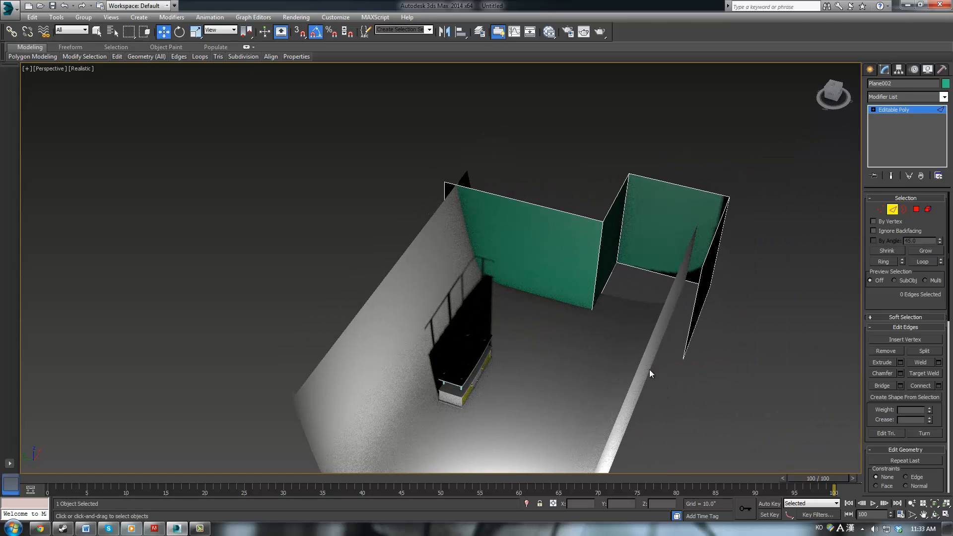
{"action": "left_click", "coordinate": [905, 109]}
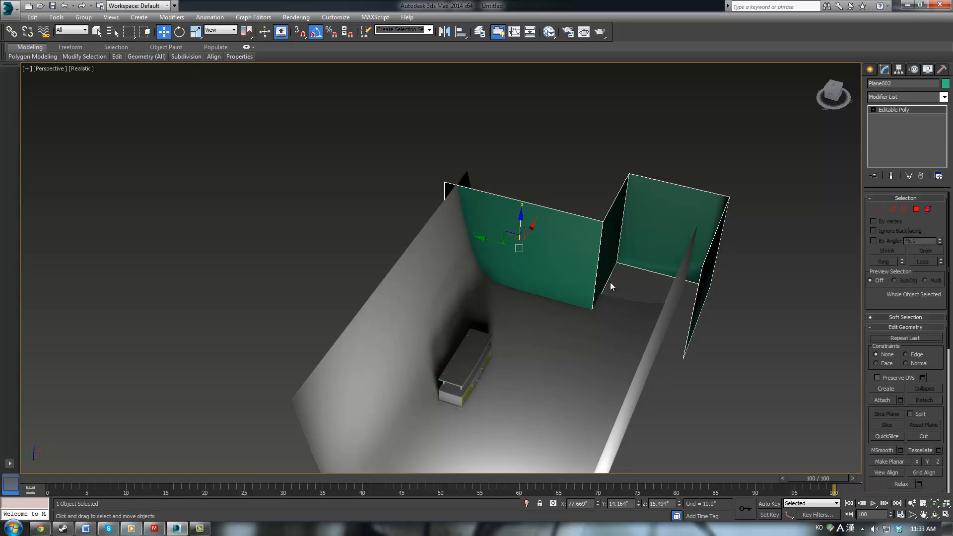
Step: Extend the bottom edge of the recess's side panel along Y into a horizontal floor panel
{"action": "key", "text": "2"}
{"action": "left_click", "coordinate": [597, 286]}
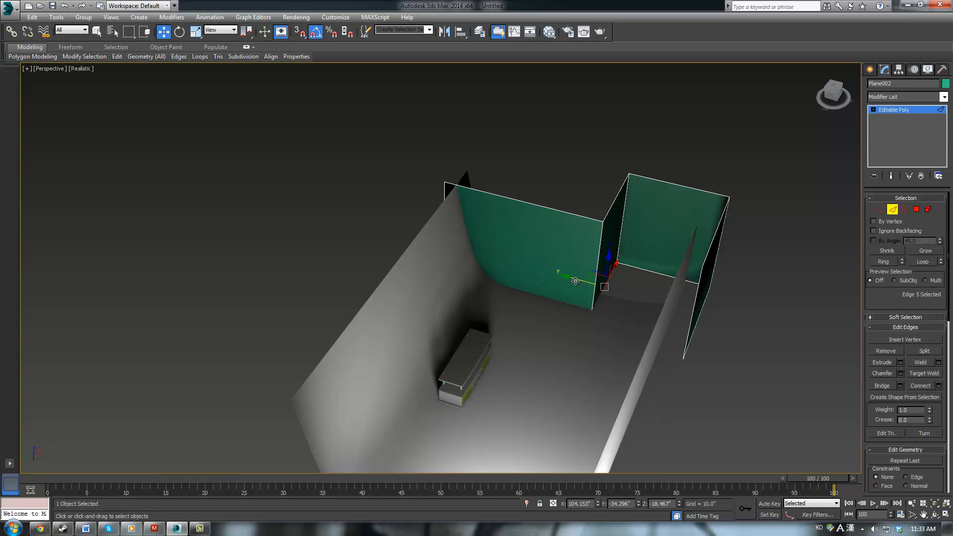
{"action": "left_click_drag", "start_coordinate": [575, 282], "coordinate": [695, 319], "text": "shift"}
{"action": "left_click", "coordinate": [779, 321]}
{"action": "middle_click_drag", "start_coordinate": [770, 385], "coordinate": [871, 127], "text": "alt"}
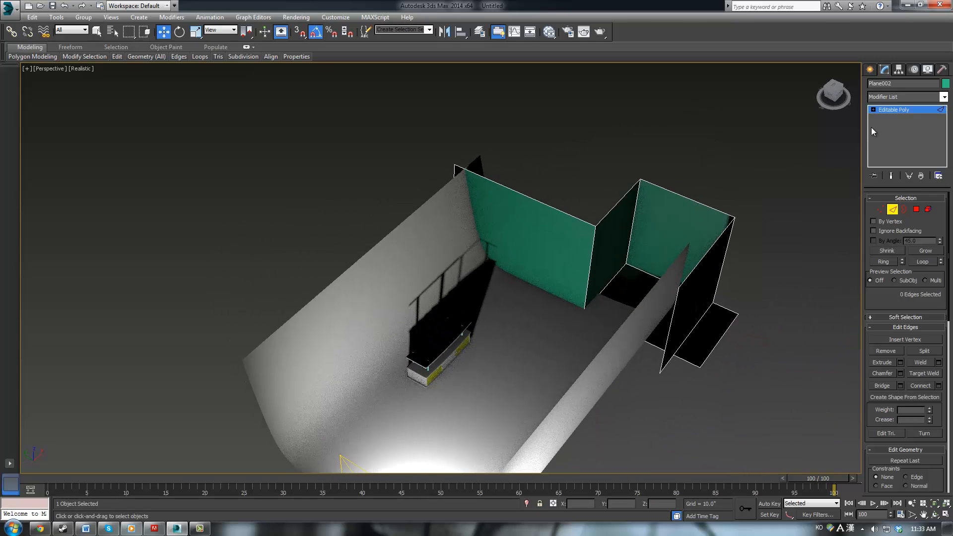
Step: Create a V-Ray physical camera in the top view, aimed at the TV stand from about 62" away, and look through it
{"action": "left_click", "coordinate": [870, 69]}
{"action": "left_click", "coordinate": [909, 85]}
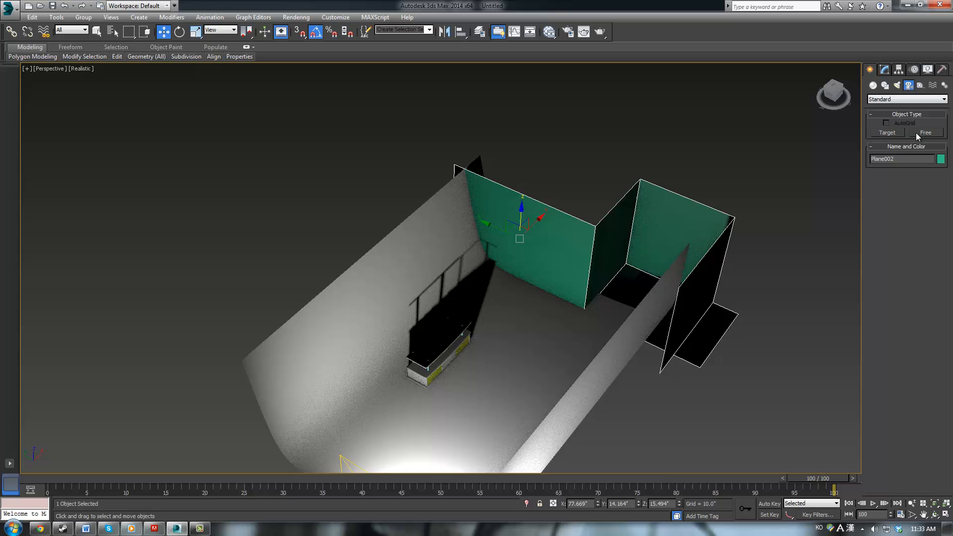
{"action": "left_click", "coordinate": [899, 100]}
{"action": "left_click", "coordinate": [889, 113]}
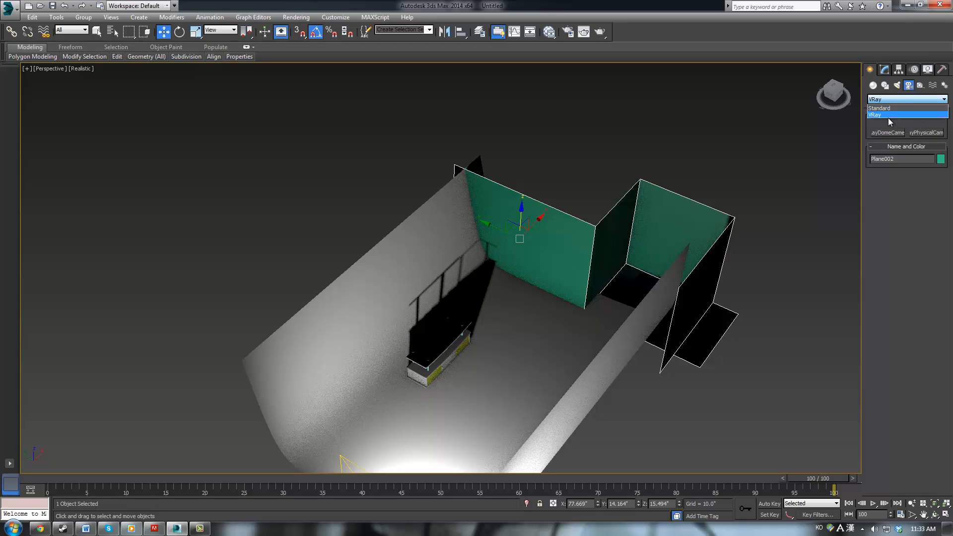
{"action": "left_click", "coordinate": [926, 133]}
{"action": "key", "text": "t"}
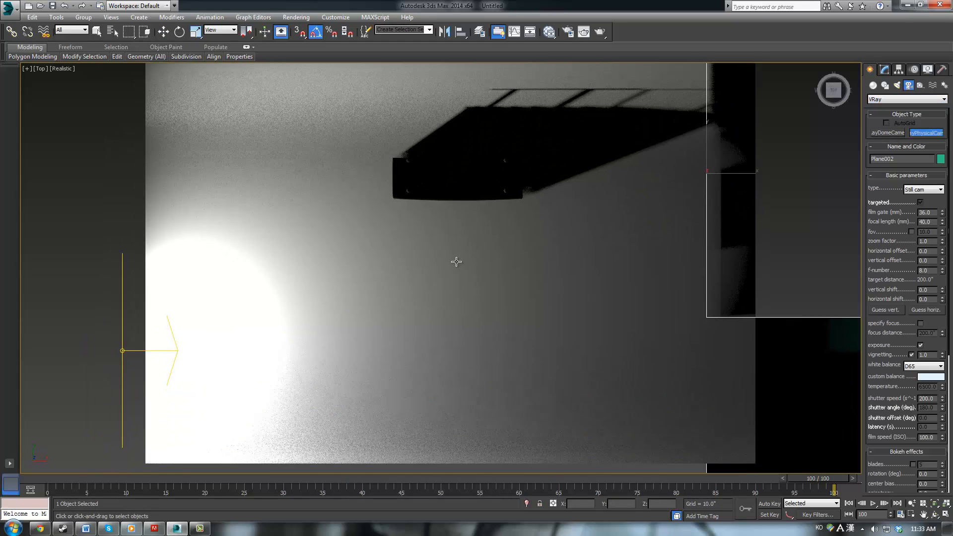
{"action": "left_click_drag", "start_coordinate": [399, 332], "coordinate": [458, 223]}
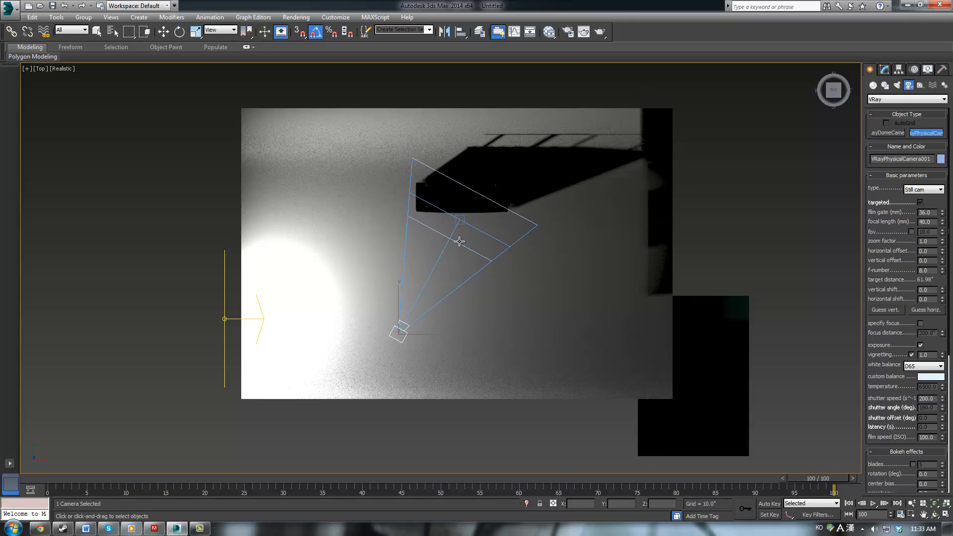
{"action": "key", "text": "c"}
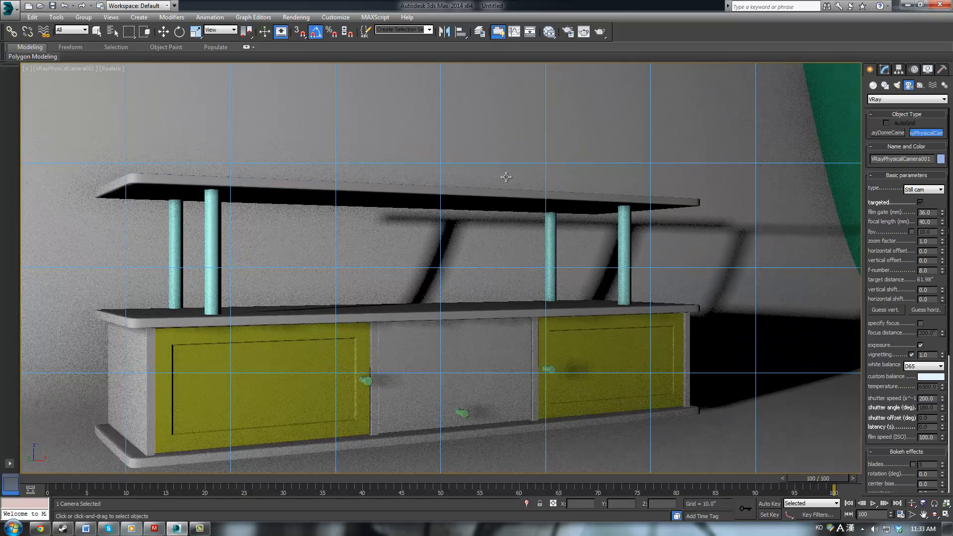
Step: Show four viewports with a perspective view beside the camera view, and display the camera's parameters for modification
{"action": "key", "text": "alt+w"}
{"action": "scroll", "coordinate": [298, 353], "scroll_direction": "down", "scroll_amount": 2}
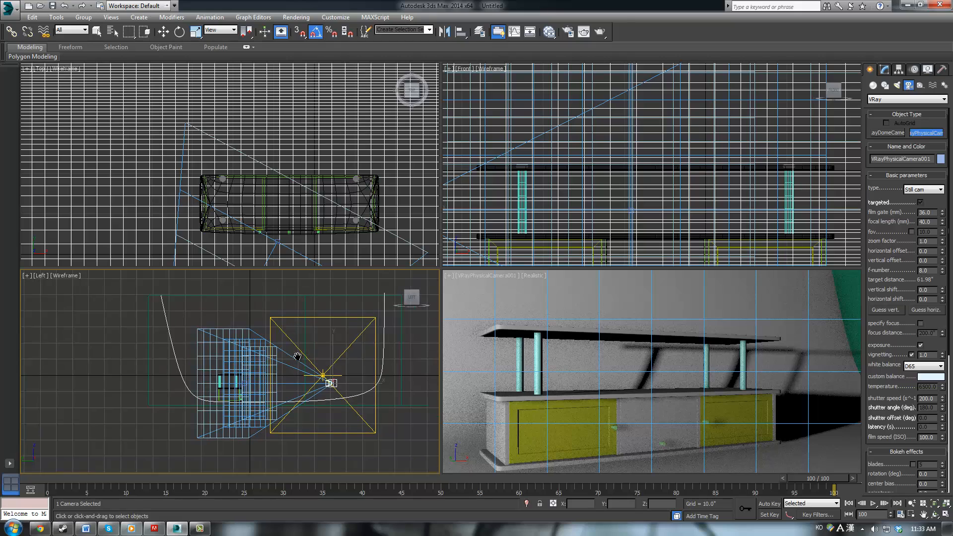
{"action": "middle_click_drag", "start_coordinate": [294, 350], "coordinate": [302, 372], "text": "alt"}
{"action": "key", "text": "p"}
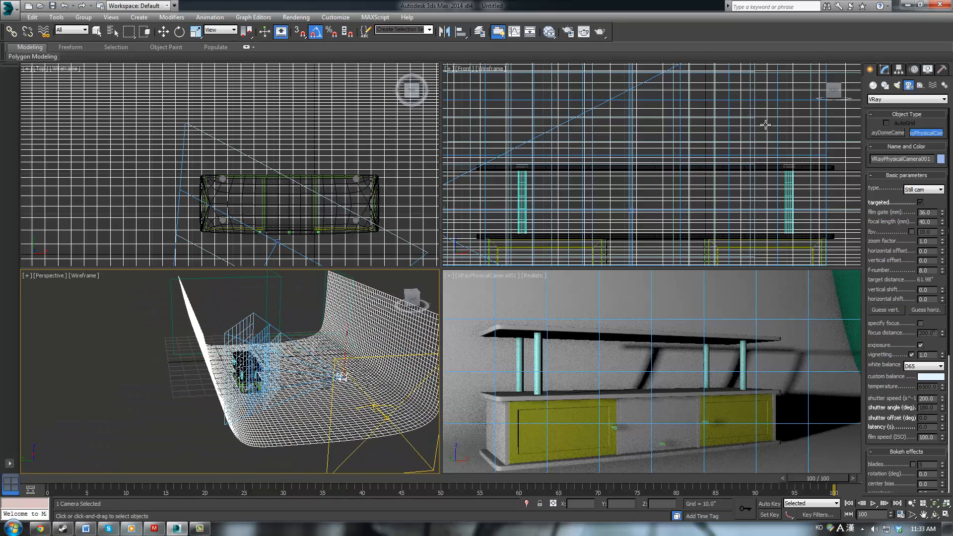
{"action": "left_click", "coordinate": [884, 68]}
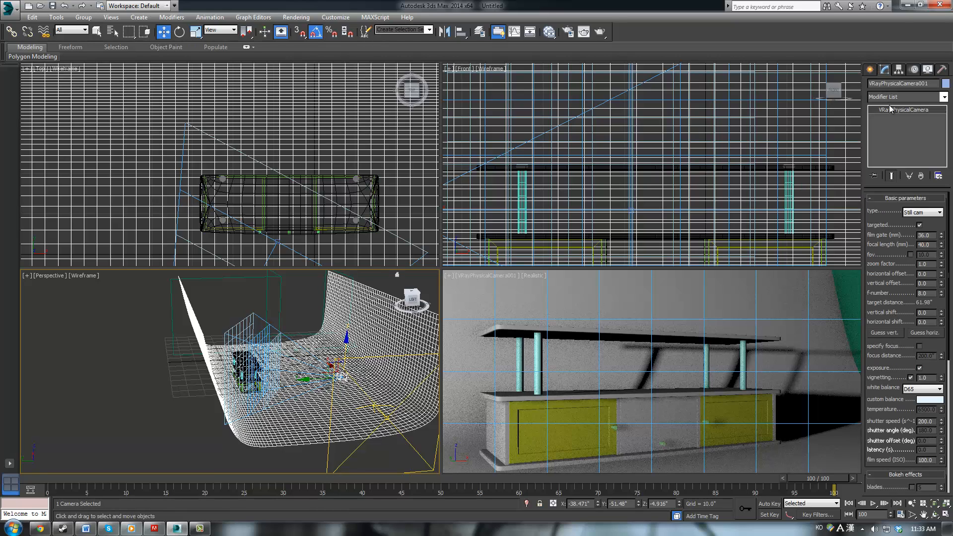
Step: Change the backdrop's object color to the custom light grey and deselect it
{"action": "left_click", "coordinate": [280, 298]}
{"action": "left_click", "coordinate": [309, 294]}
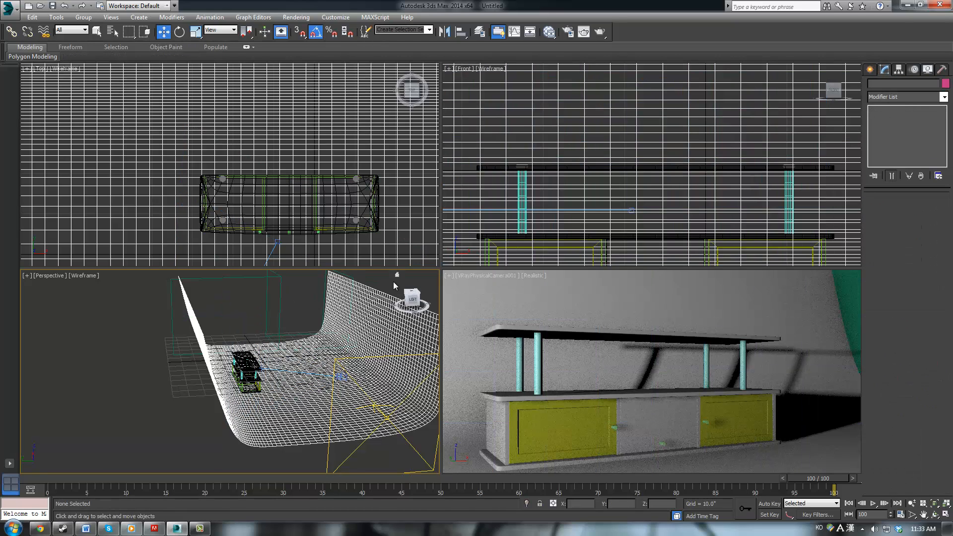
{"action": "left_click", "coordinate": [383, 281]}
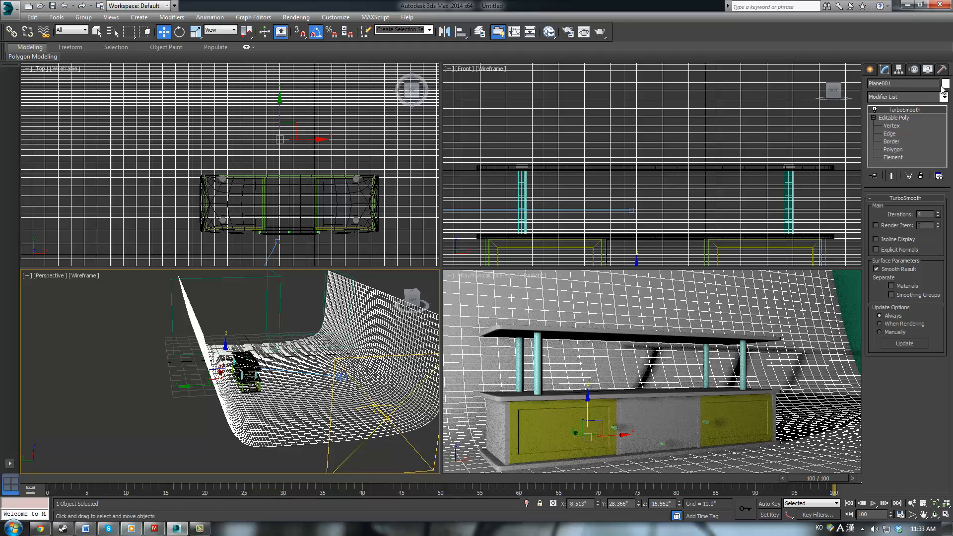
{"action": "left_click", "coordinate": [530, 287]}
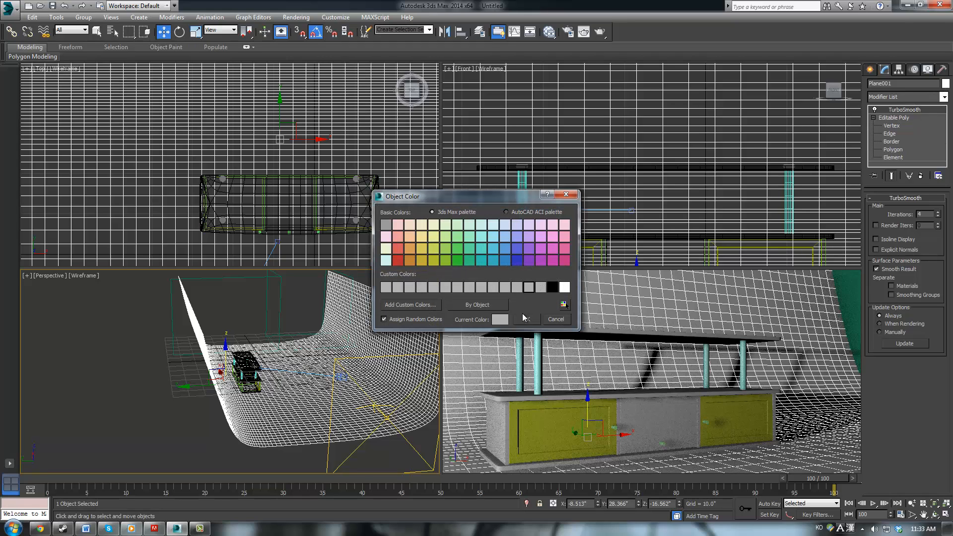
{"action": "left_click", "coordinate": [527, 319]}
{"action": "left_click", "coordinate": [177, 396]}
Step: Raise the V-Ray camera to about Z 21" so it looks down on the stand, and activate the camera view
{"action": "left_click", "coordinate": [354, 371]}
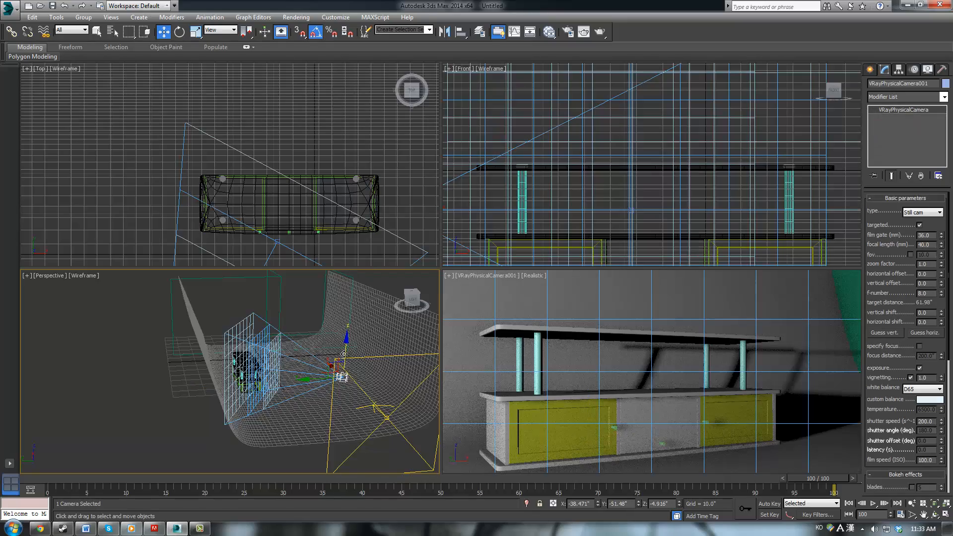
{"action": "left_click_drag", "start_coordinate": [344, 354], "coordinate": [347, 321]}
{"action": "right_click", "coordinate": [493, 342]}
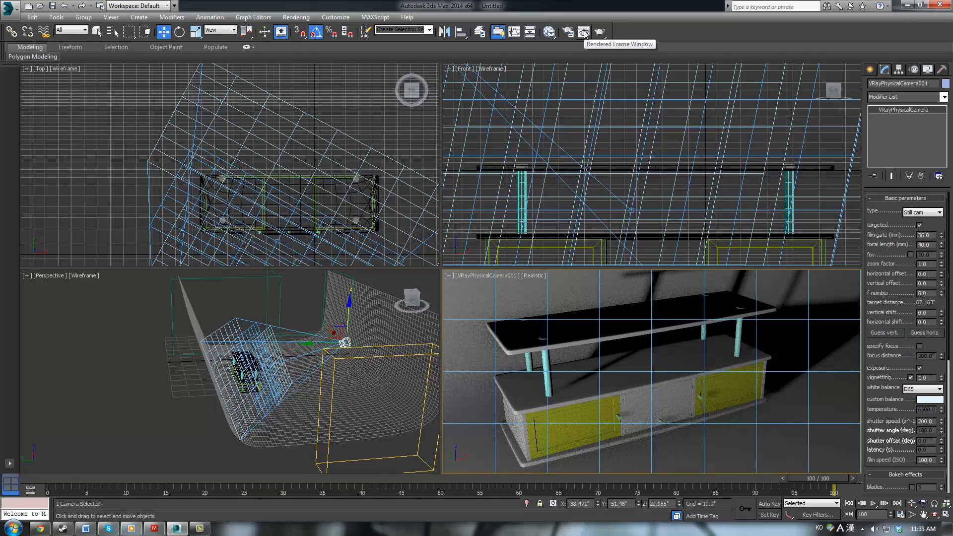
Step: Start a test render of the camera view, cancel it partway and close the frame buffer
{"action": "left_click", "coordinate": [599, 32]}
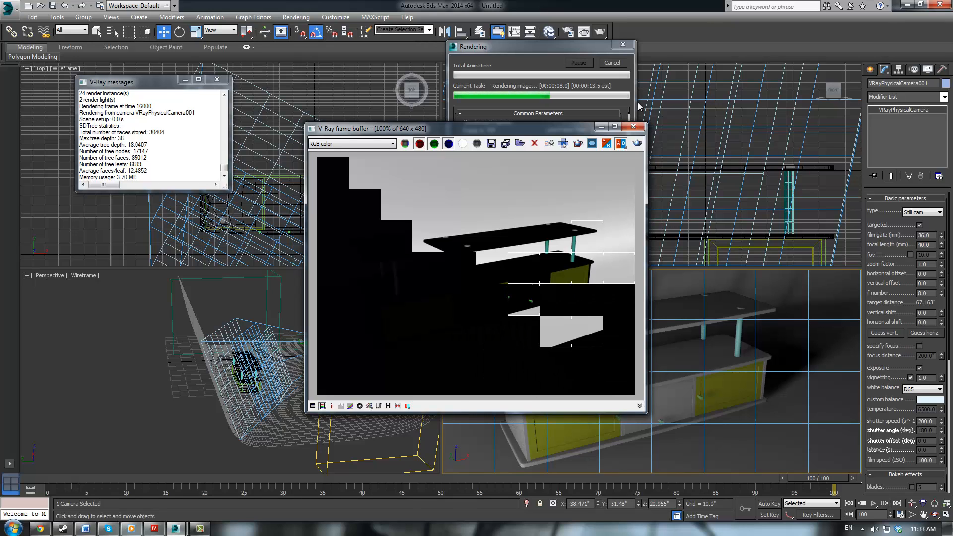
{"action": "left_click", "coordinate": [615, 64]}
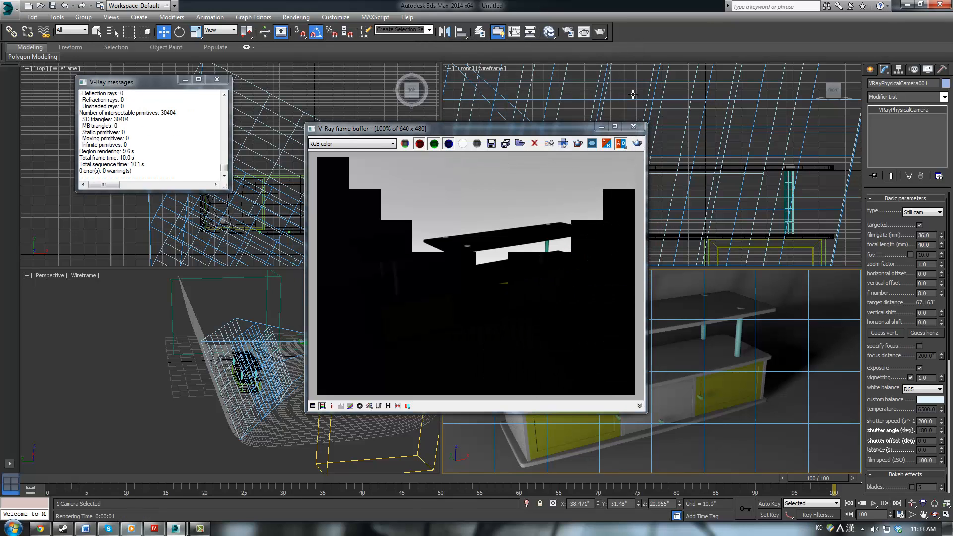
{"action": "left_click", "coordinate": [635, 127]}
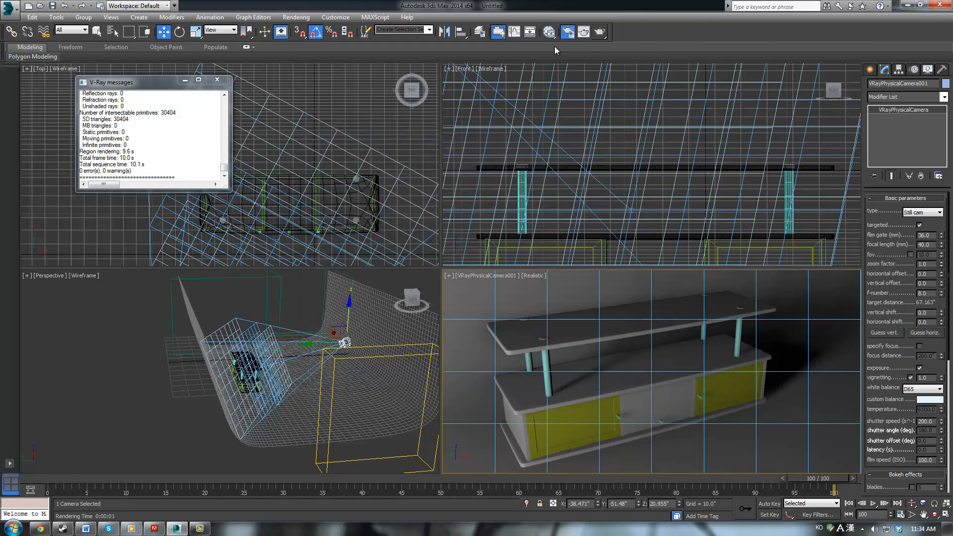
Step: Set the render output size to 320x240
{"action": "key", "text": "F10"}
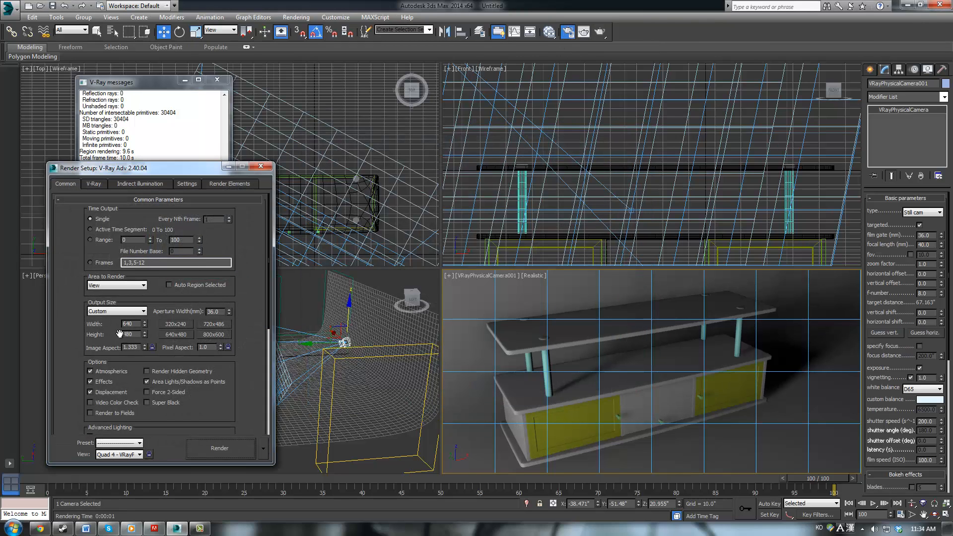
{"action": "left_click", "coordinate": [174, 325]}
{"action": "left_click_drag", "start_coordinate": [259, 333], "coordinate": [238, 275]}
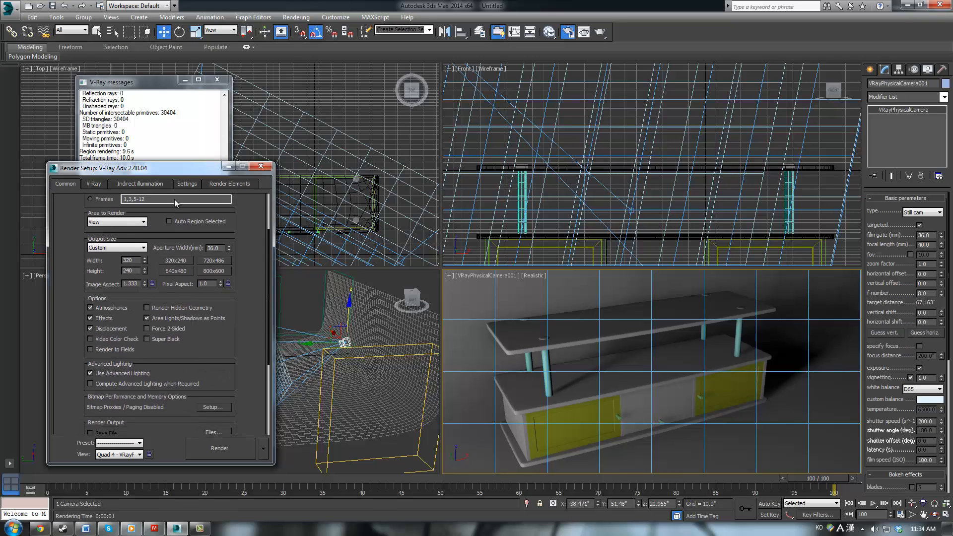
Step: Set the X size of the V-Ray System render region division to 32 and close the render setup
{"action": "left_click", "coordinate": [145, 185]}
{"action": "left_click", "coordinate": [99, 186]}
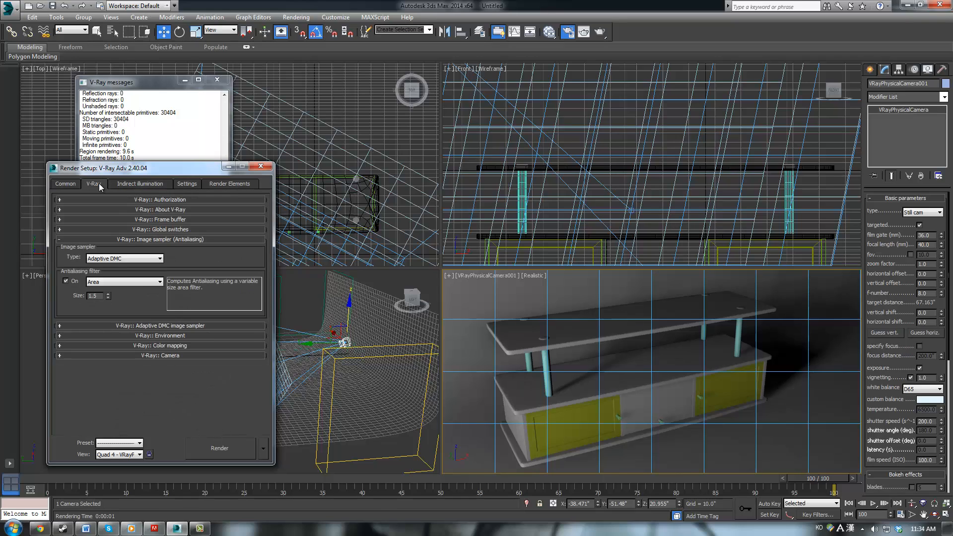
{"action": "left_click", "coordinate": [187, 184]}
{"action": "left_click", "coordinate": [214, 185]}
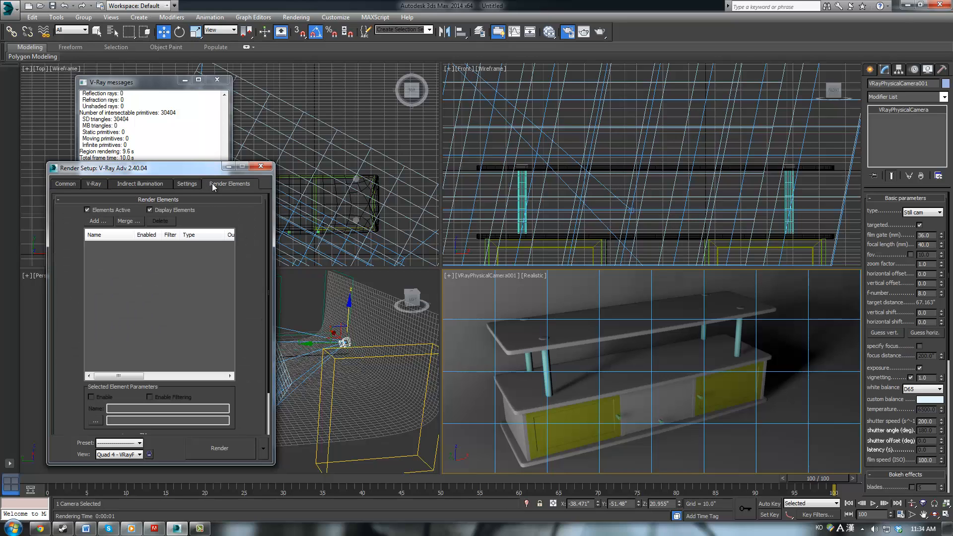
{"action": "left_click", "coordinate": [188, 186]}
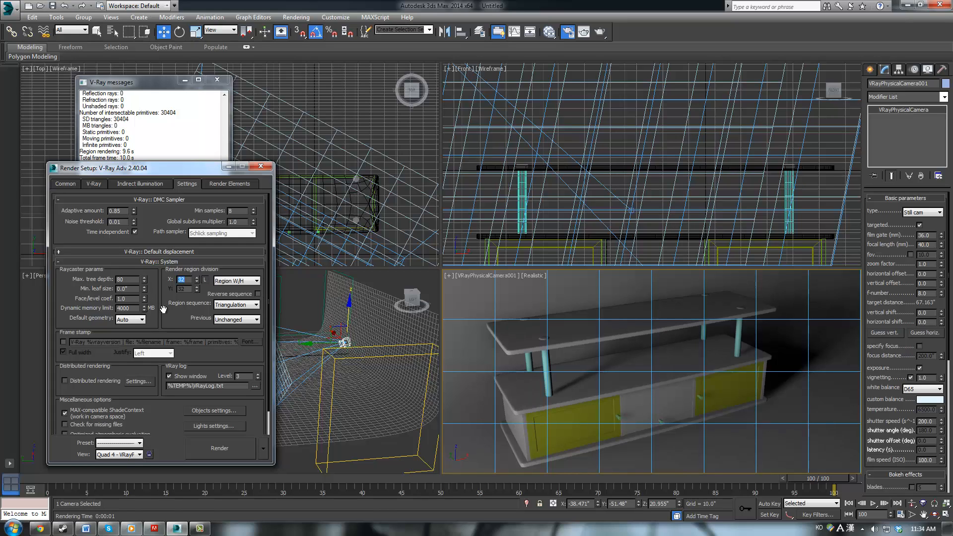
{"action": "left_click_drag", "start_coordinate": [173, 316], "coordinate": [184, 336]}
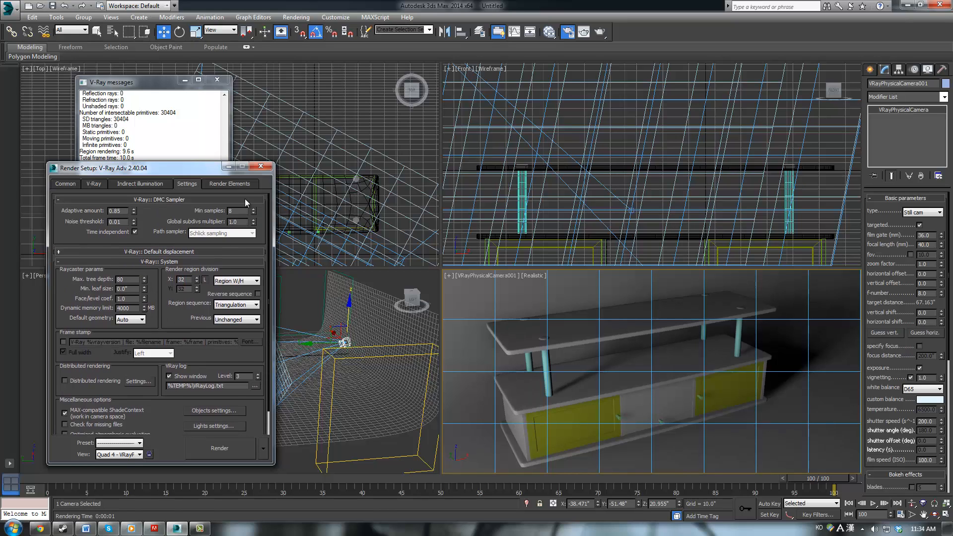
{"action": "left_click", "coordinate": [261, 167]}
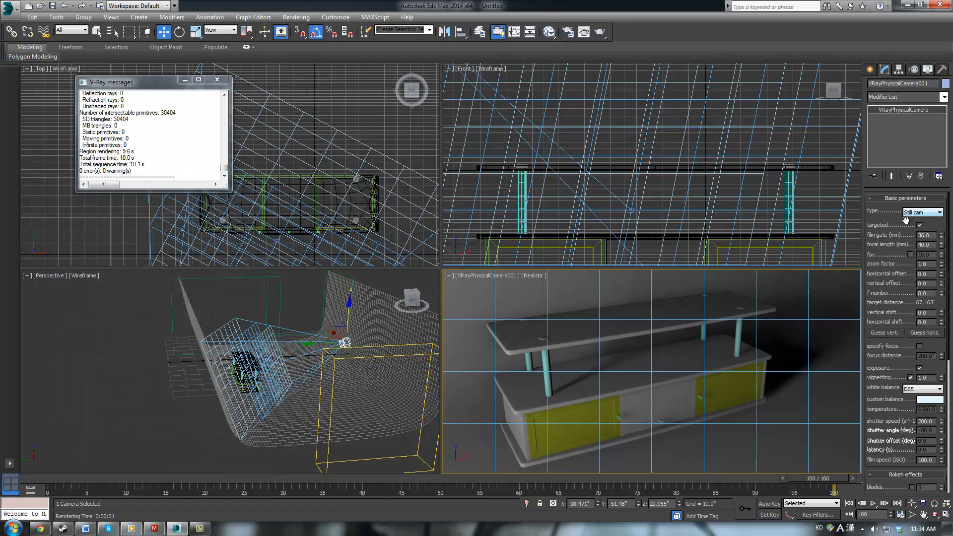
Step: Set the V-Ray camera's shutter speed to 50, run a test render, and close the frame buffer
{"action": "left_click_drag", "start_coordinate": [900, 219], "coordinate": [897, 153]}
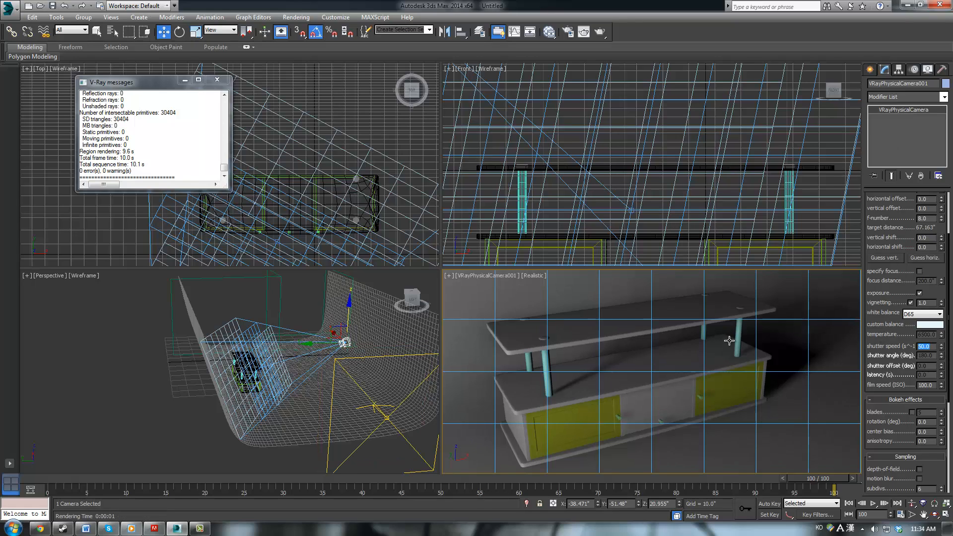
{"action": "key", "text": "Return"}
{"action": "left_click", "coordinate": [601, 32]}
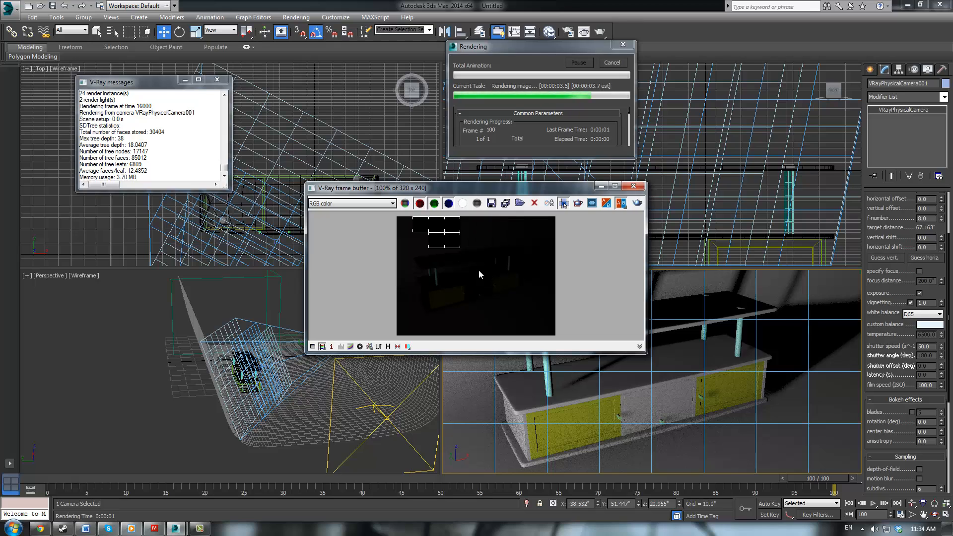
{"action": "left_click", "coordinate": [633, 187]}
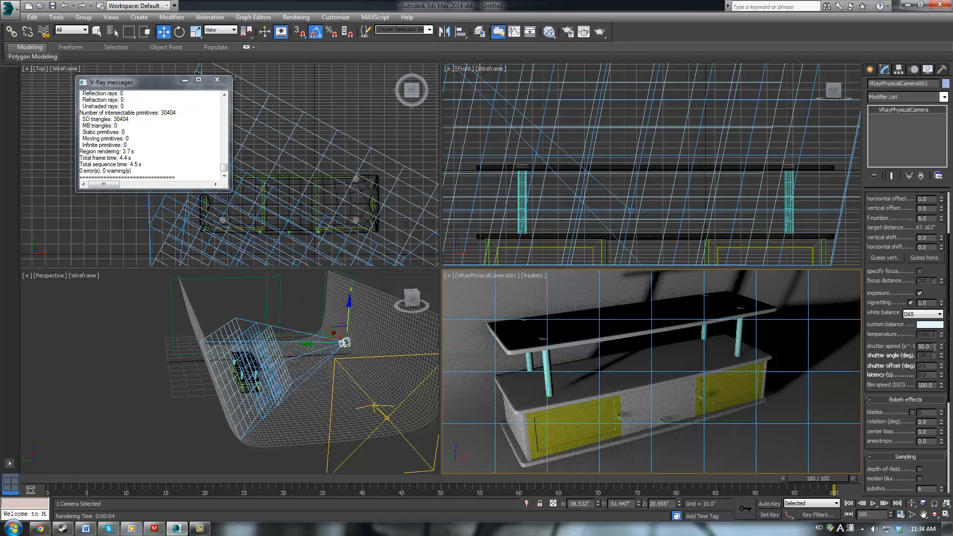
Step: Set the camera's white balance to Neutral and its shutter speed to 15, then test render and close the frame buffer
{"action": "left_click", "coordinate": [910, 315]}
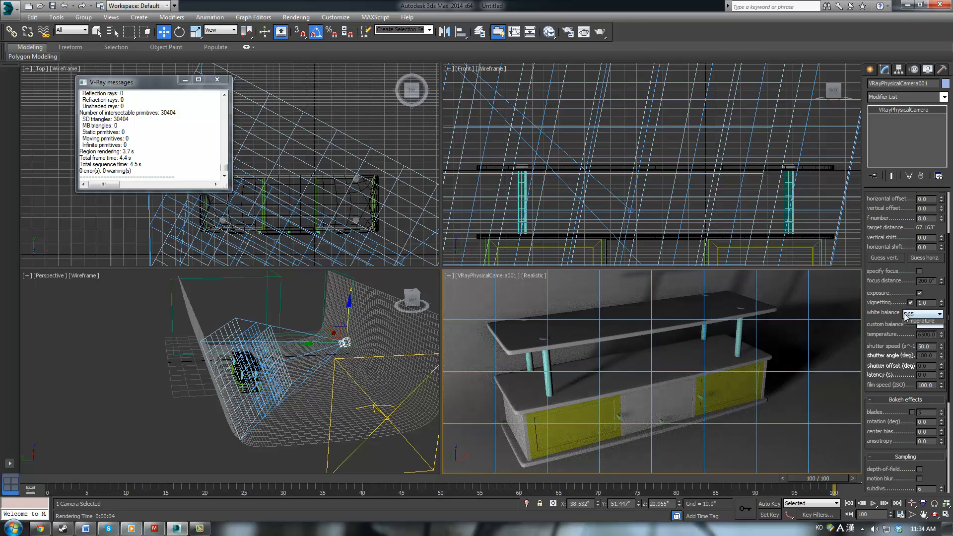
{"action": "left_click", "coordinate": [916, 329]}
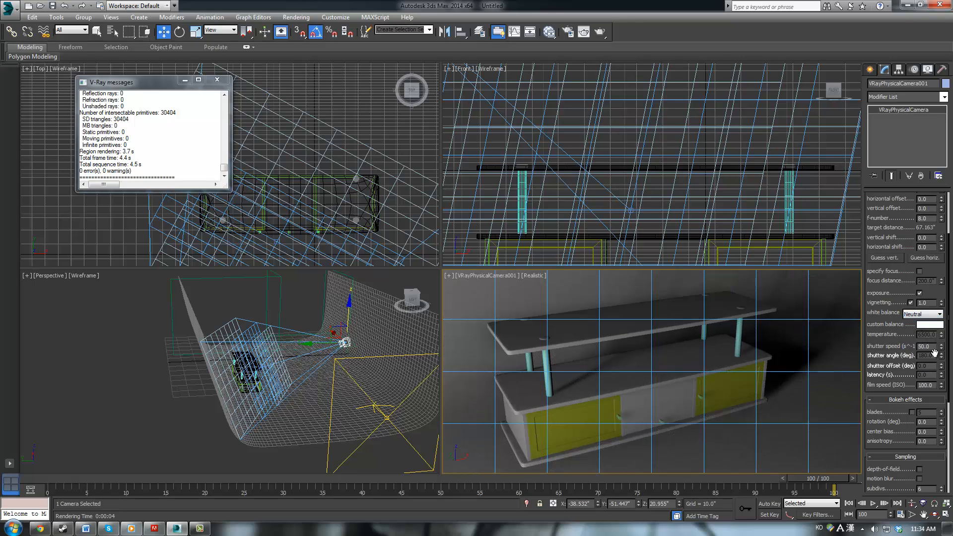
{"action": "double_click", "coordinate": [925, 347]}
{"action": "type", "text": "15"}
{"action": "key", "text": "Return"}
{"action": "key", "text": "shift+q"}
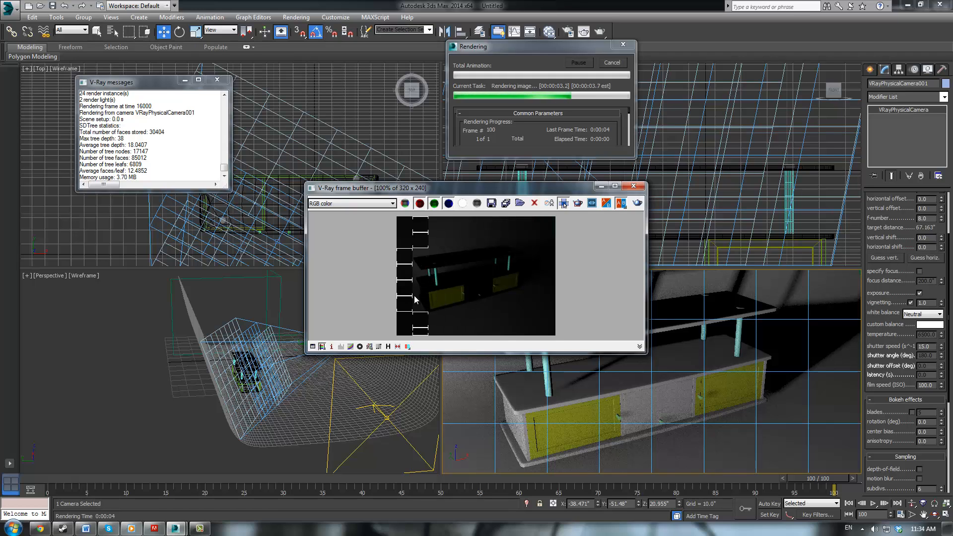
{"action": "left_click", "coordinate": [633, 187]}
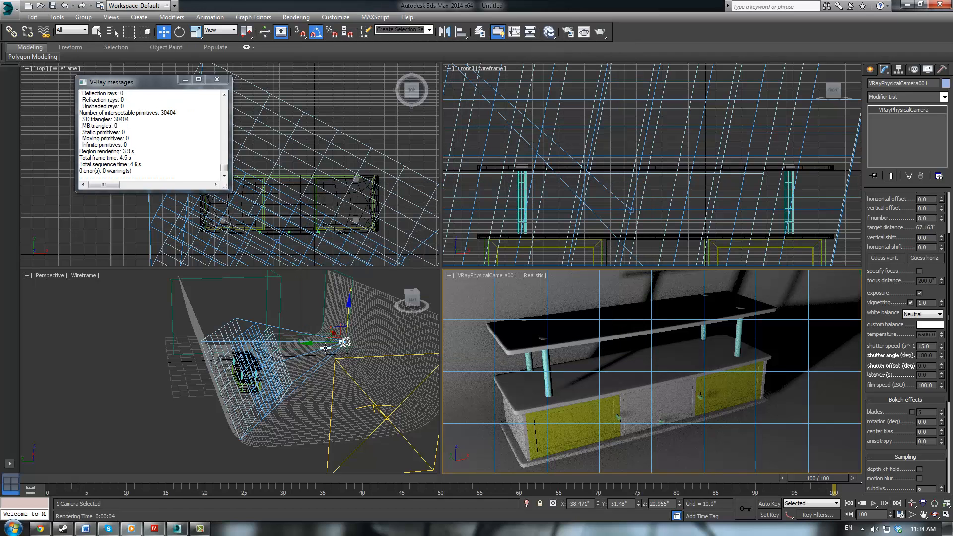
Step: Select the existing V-Ray plane light, keep its type as Plane, and set its intensity multiplier to 60
{"action": "left_click", "coordinate": [362, 361]}
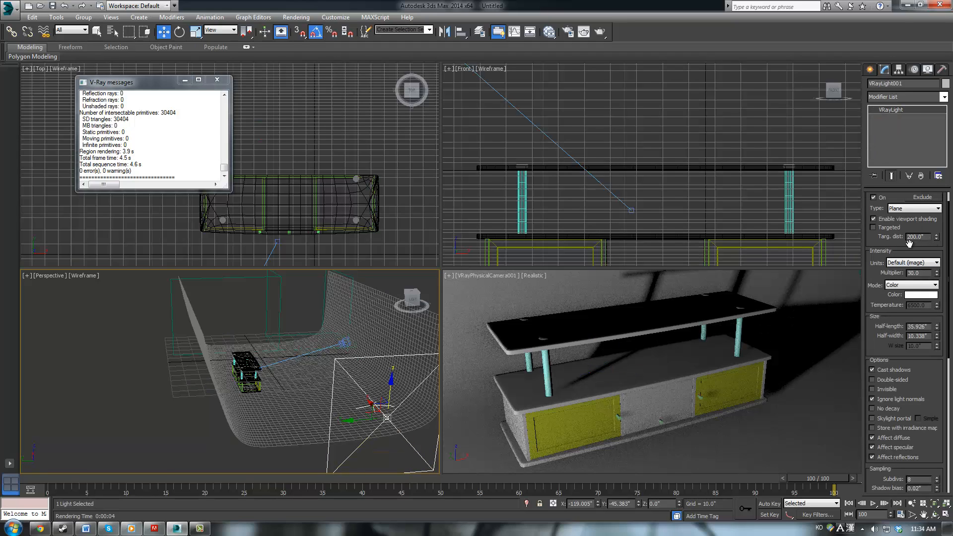
{"action": "left_click_drag", "start_coordinate": [909, 242], "coordinate": [885, 192]}
{"action": "left_click", "coordinate": [904, 236]}
{"action": "left_click", "coordinate": [904, 235]}
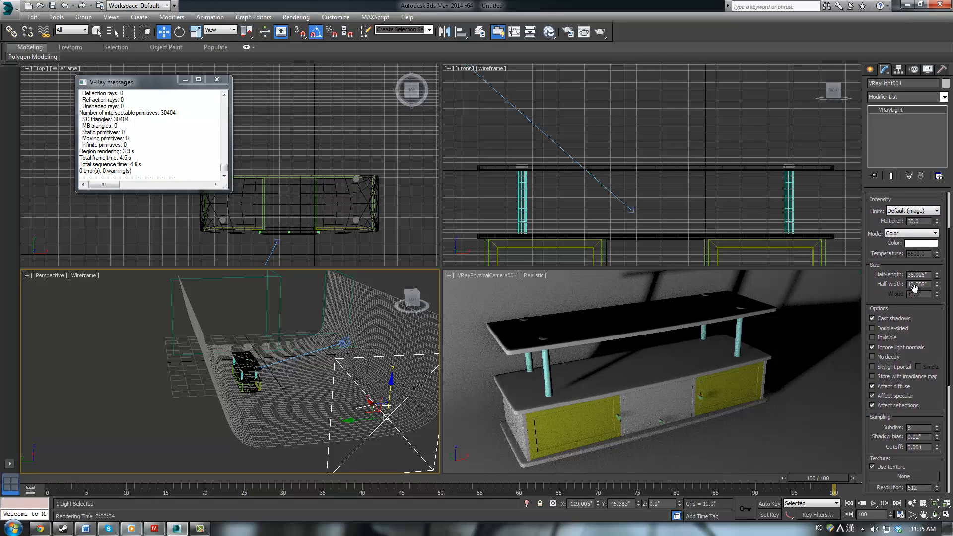
{"action": "left_click_drag", "start_coordinate": [923, 337], "coordinate": [919, 303]}
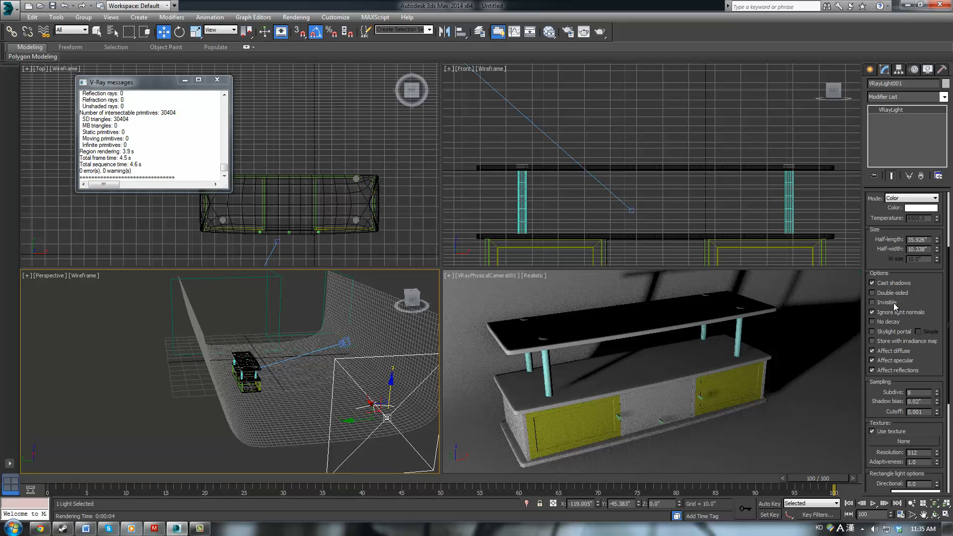
{"action": "left_click_drag", "start_coordinate": [917, 306], "coordinate": [925, 419]}
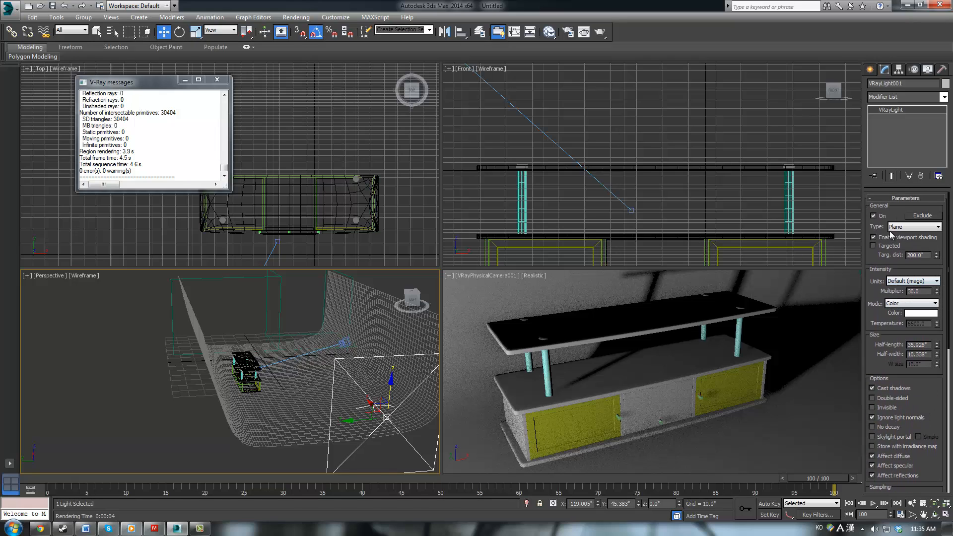
{"action": "left_click", "coordinate": [911, 230]}
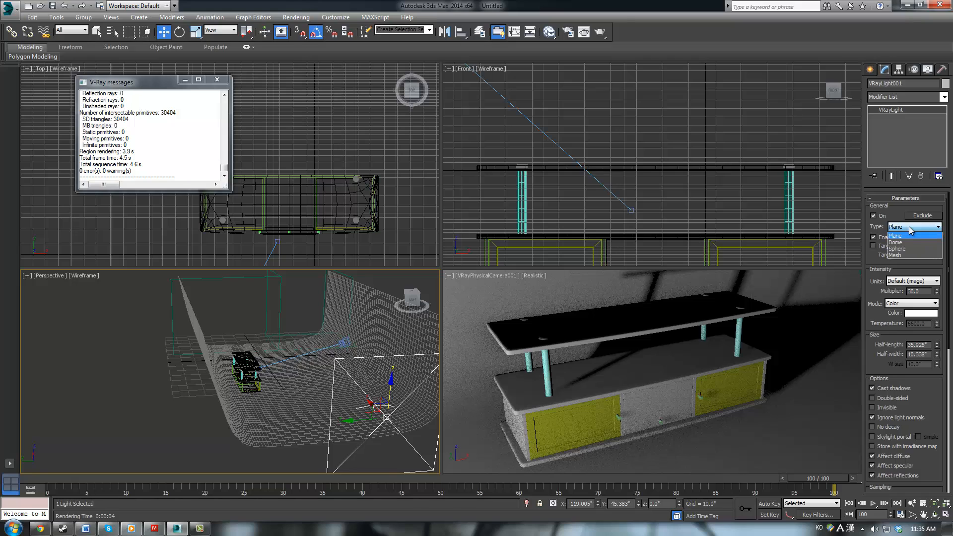
{"action": "left_click", "coordinate": [909, 234]}
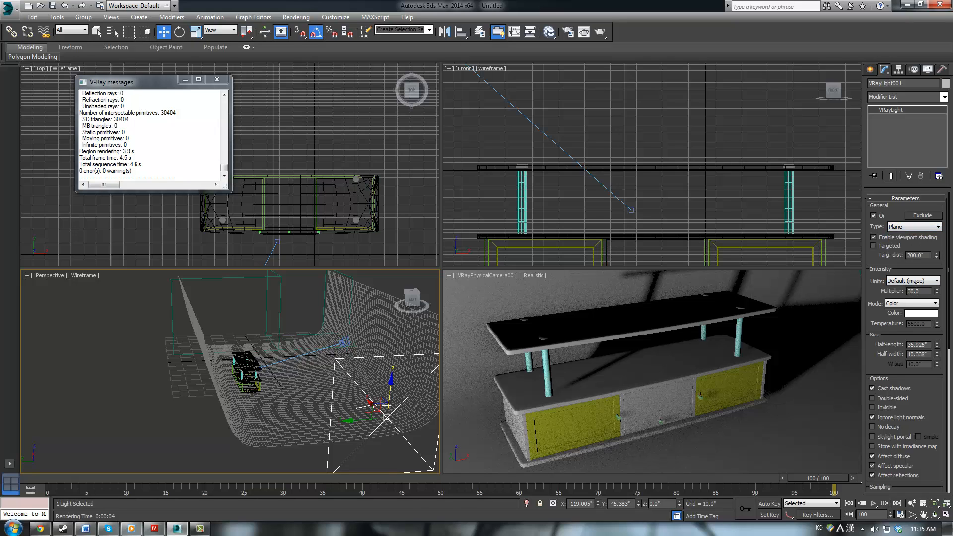
{"action": "left_click_drag", "start_coordinate": [917, 290], "coordinate": [846, 283]}
{"action": "type", "text": "60"}
{"action": "key", "text": "Return"}
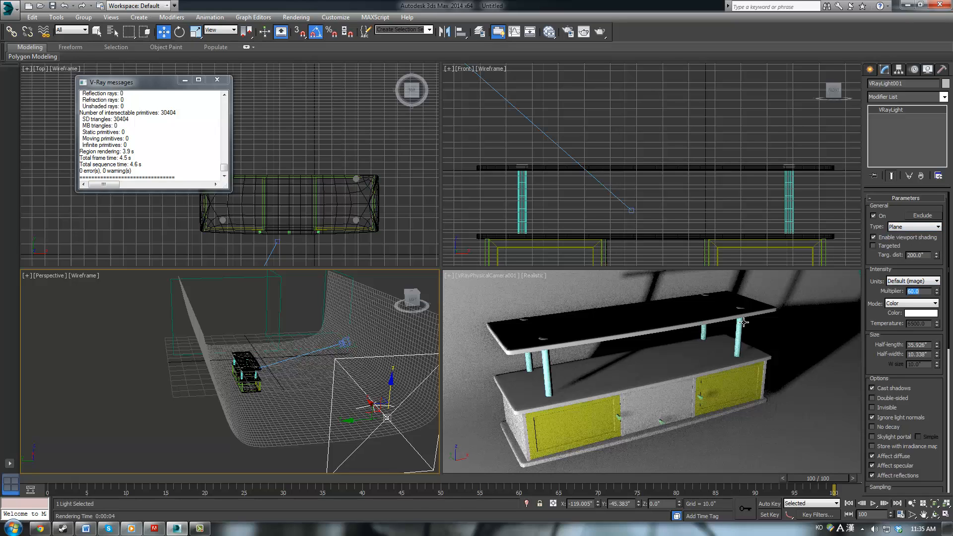
{"action": "middle_click", "coordinate": [489, 350]}
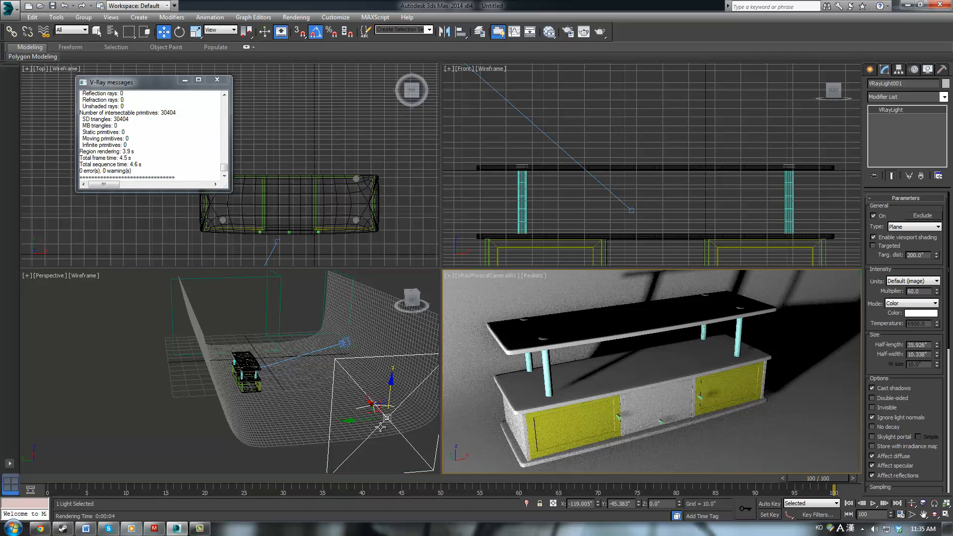
Step: Clone the plane light as a single independent copy on the opposite side of the stand, at about X 53"
{"action": "middle_click", "coordinate": [289, 99]}
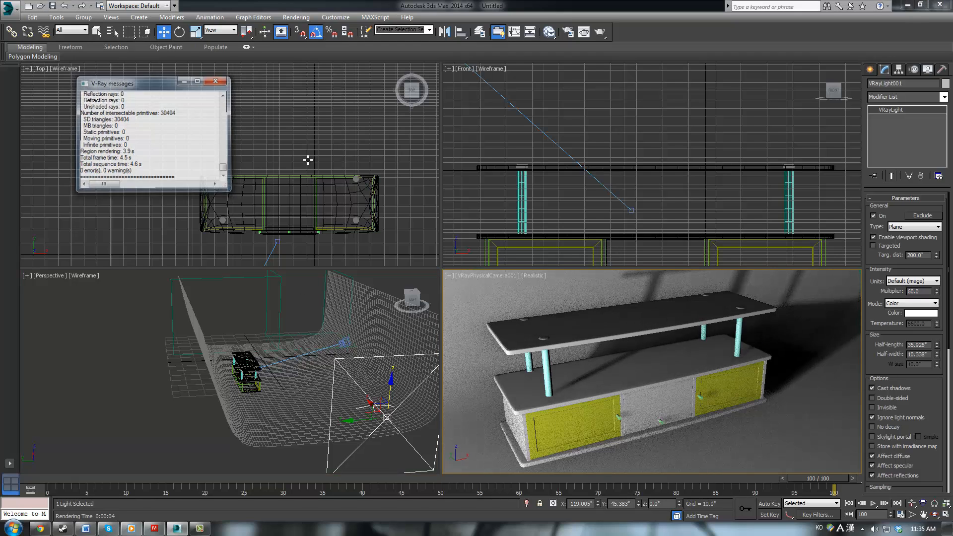
{"action": "scroll", "coordinate": [289, 99], "scroll_direction": "down", "scroll_amount": 6}
{"action": "middle_click_drag", "start_coordinate": [243, 159], "coordinate": [231, 188]}
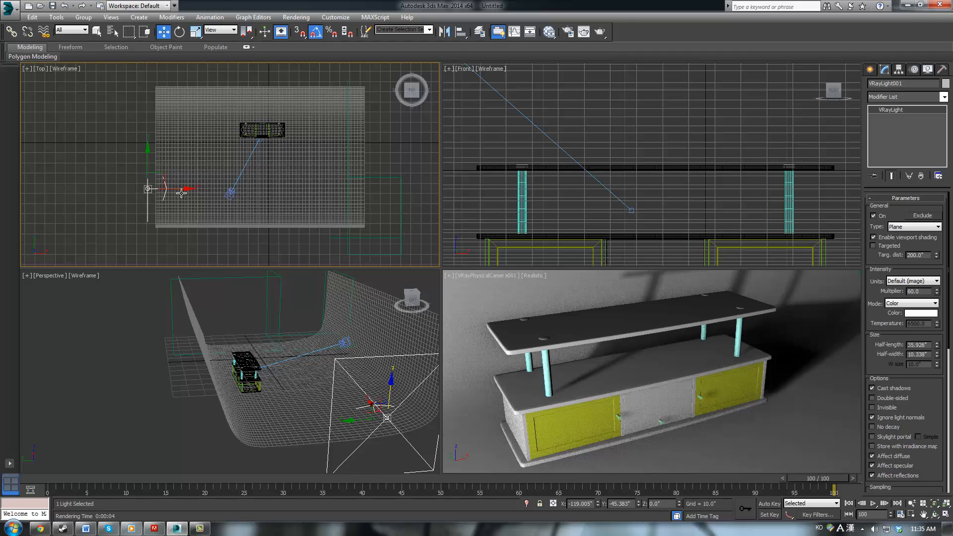
{"action": "mouse_move", "coordinate": [180, 191]}
{"action": "left_mouse_down", "text": "shift"}
{"action": "mouse_move", "coordinate": [385, 186]}
{"action": "mouse_move", "coordinate": [354, 188]}
{"action": "mouse_move", "coordinate": [359, 194]}
{"action": "left_mouse_up", "text": "shift"}
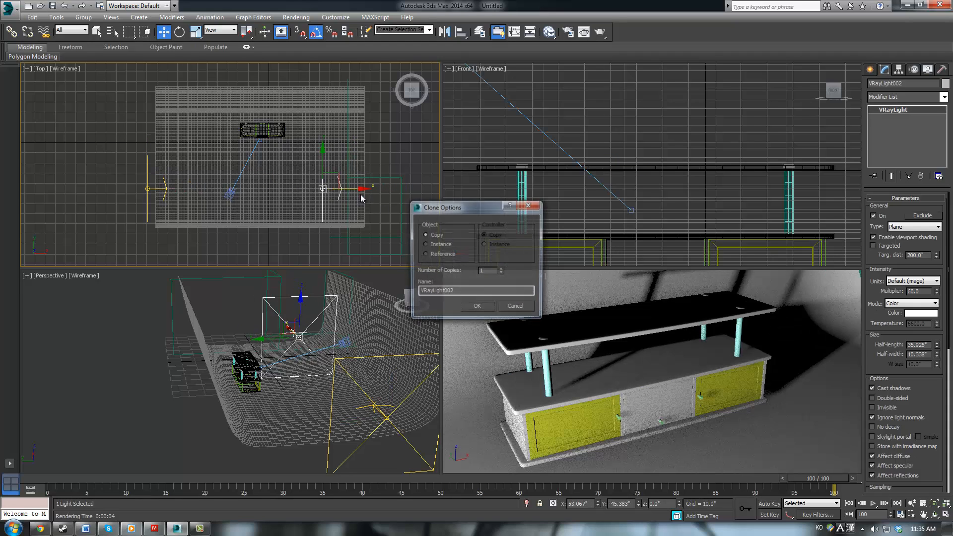
{"action": "left_click", "coordinate": [478, 307]}
Step: Change the copied light's type to Sphere, even out its stretched shape along Y, and scale it uniformly to about 17%
{"action": "left_click", "coordinate": [915, 227]}
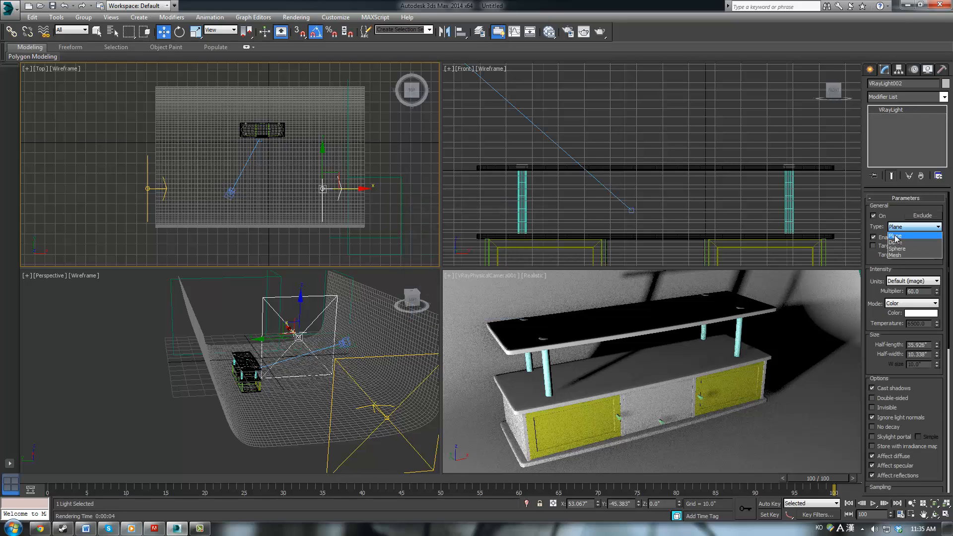
{"action": "left_click", "coordinate": [899, 246]}
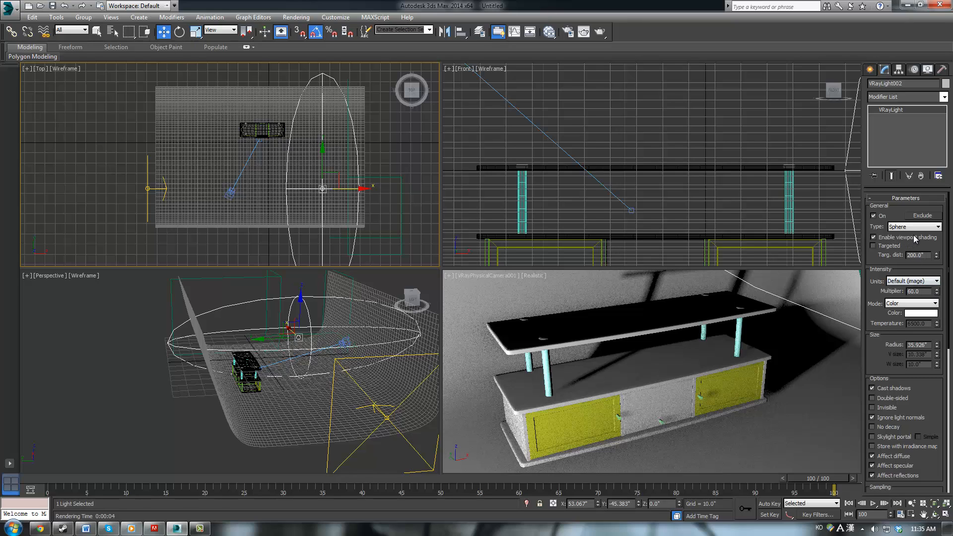
{"action": "key", "text": "r"}
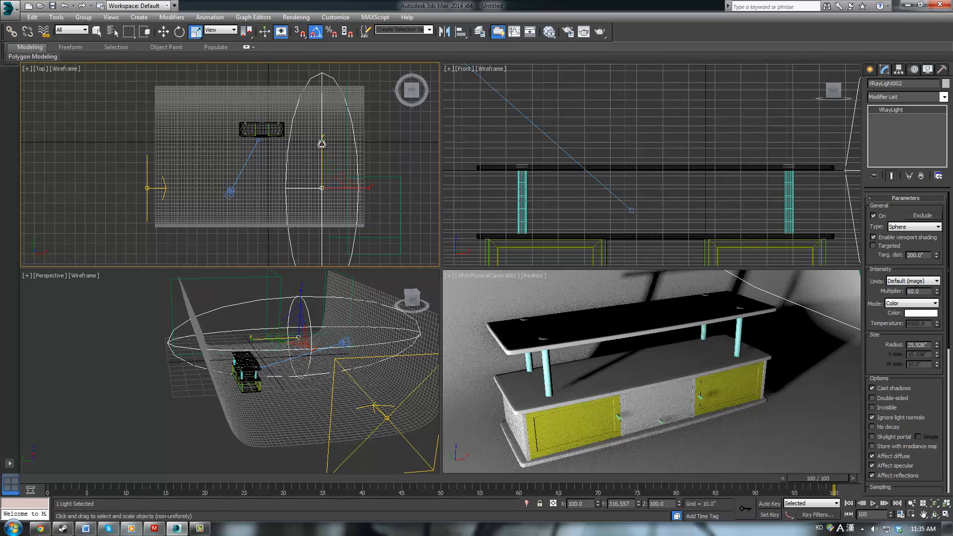
{"action": "left_click_drag", "start_coordinate": [323, 144], "coordinate": [324, 225]}
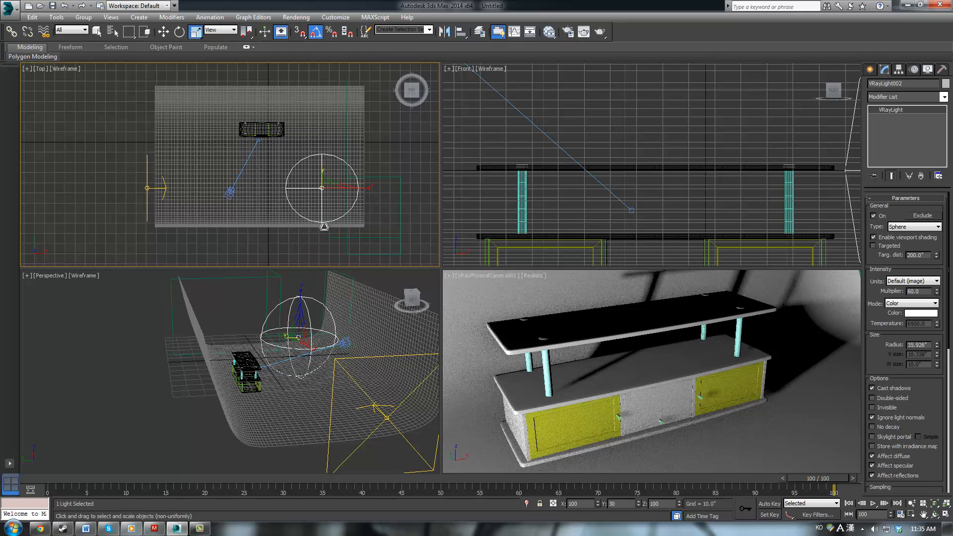
{"action": "left_click_drag", "start_coordinate": [298, 338], "coordinate": [349, 52]}
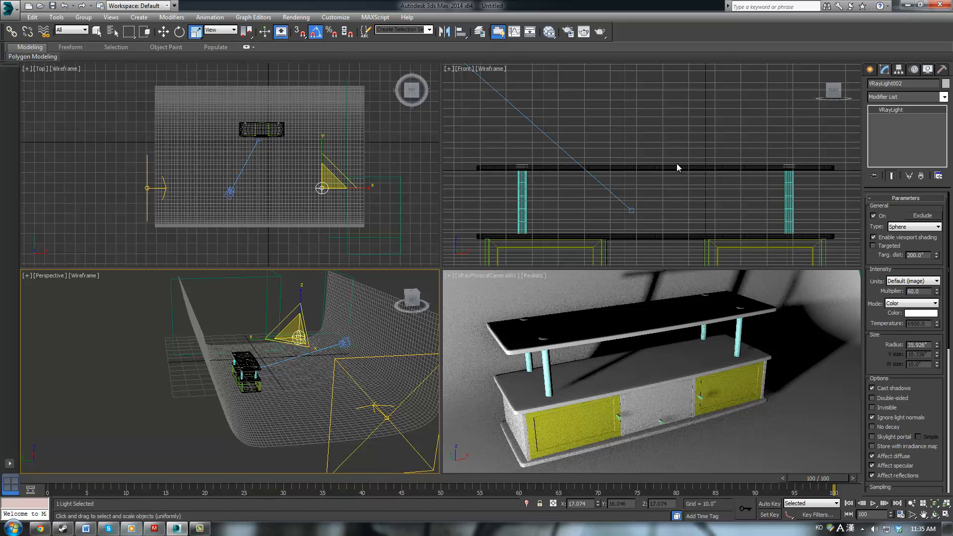
Step: Move the sphere light closer to the stand and raise it to about X 53", Y -7.7", Z 31.3"
{"action": "middle_click_drag", "start_coordinate": [328, 131], "coordinate": [333, 150]}
{"action": "key", "text": "w"}
{"action": "left_click_drag", "start_coordinate": [342, 190], "coordinate": [326, 152]}
{"action": "middle_click", "coordinate": [694, 176]}
{"action": "scroll", "coordinate": [695, 175], "scroll_direction": "down", "scroll_amount": 10}
{"action": "middle_click_drag", "start_coordinate": [754, 146], "coordinate": [709, 171]}
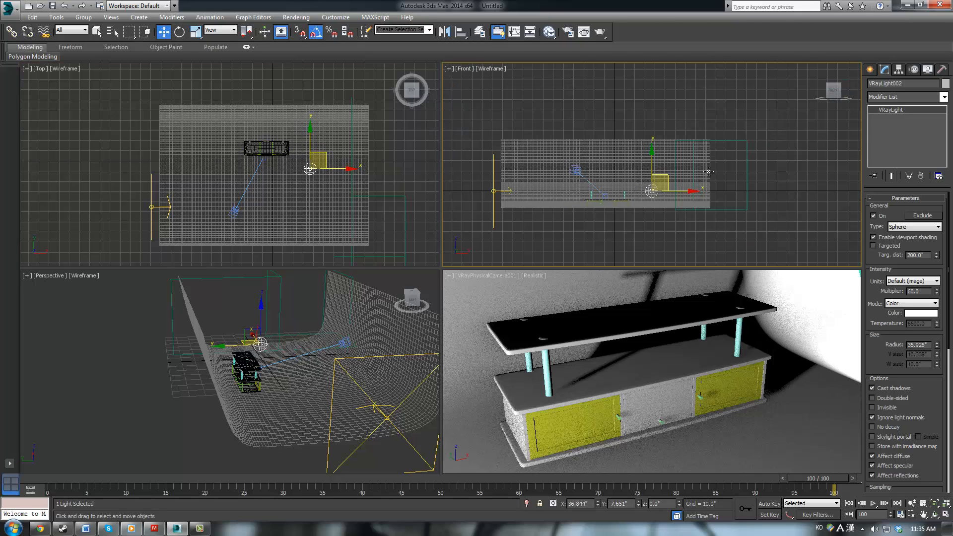
{"action": "left_click_drag", "start_coordinate": [665, 175], "coordinate": [686, 133]}
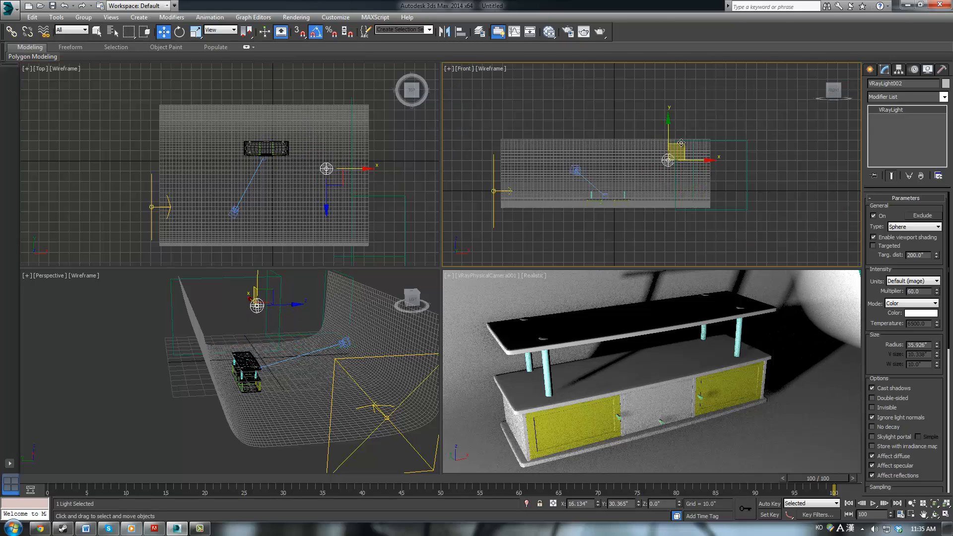
Step: Try the Dome type on the copied light and return it to Sphere
{"action": "left_click", "coordinate": [905, 227]}
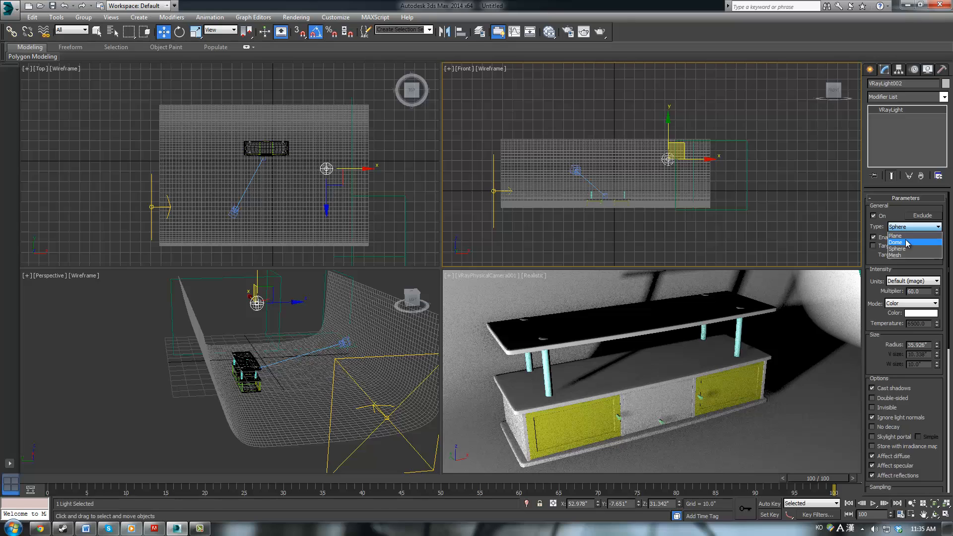
{"action": "left_click", "coordinate": [906, 239]}
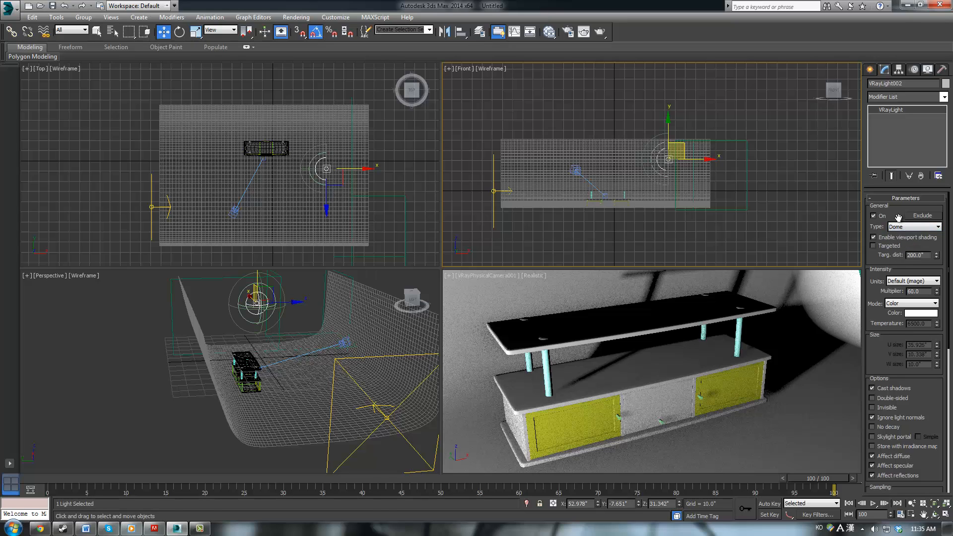
{"action": "left_click", "coordinate": [914, 227]}
{"action": "left_click", "coordinate": [906, 245]}
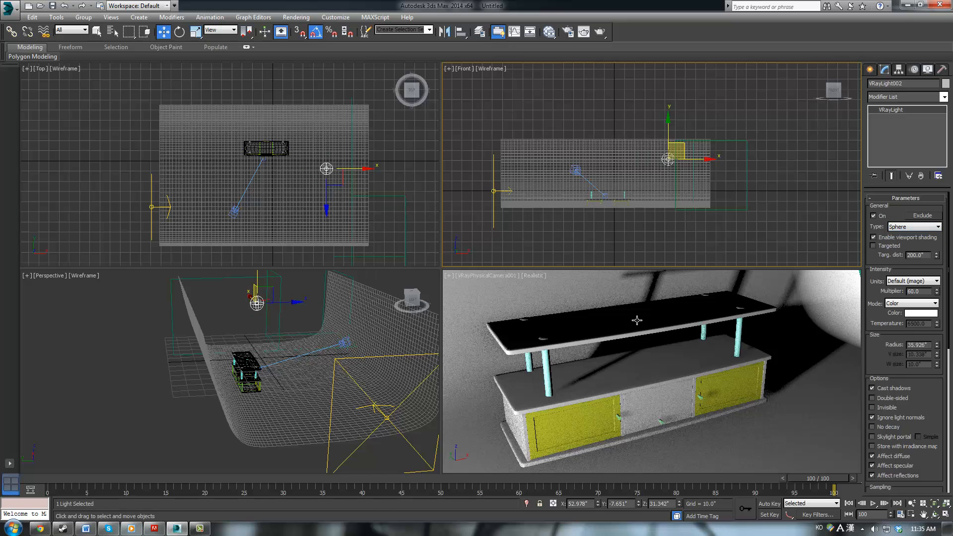
Step: Tint the sphere light's color pale yellow by lowering its Blue value to 207
{"action": "left_click", "coordinate": [910, 313]}
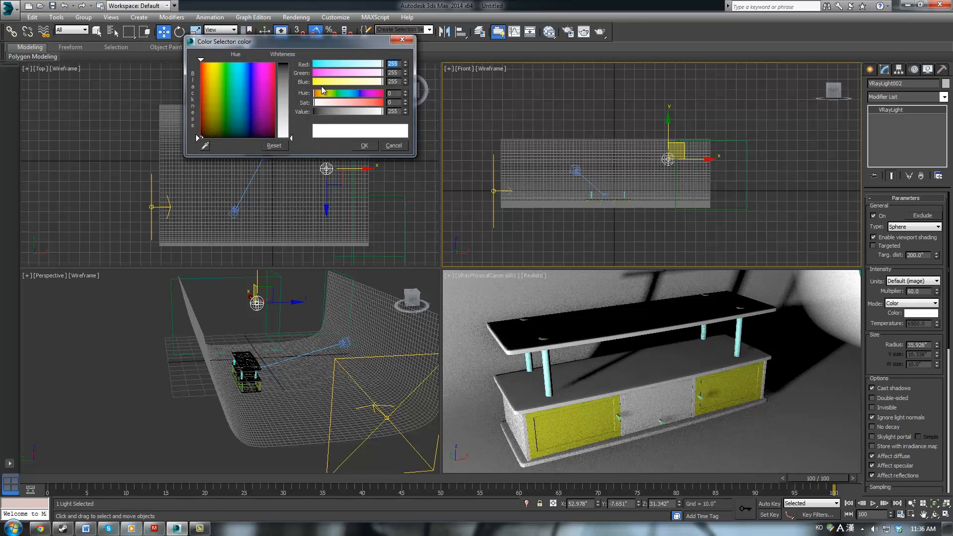
{"action": "left_click_drag", "start_coordinate": [375, 87], "coordinate": [370, 86]}
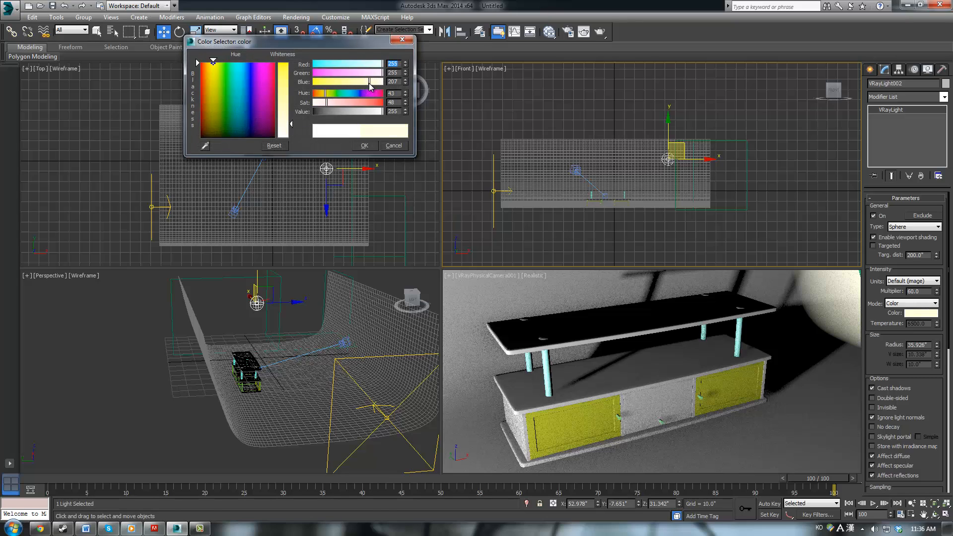
{"action": "left_click", "coordinate": [365, 146]}
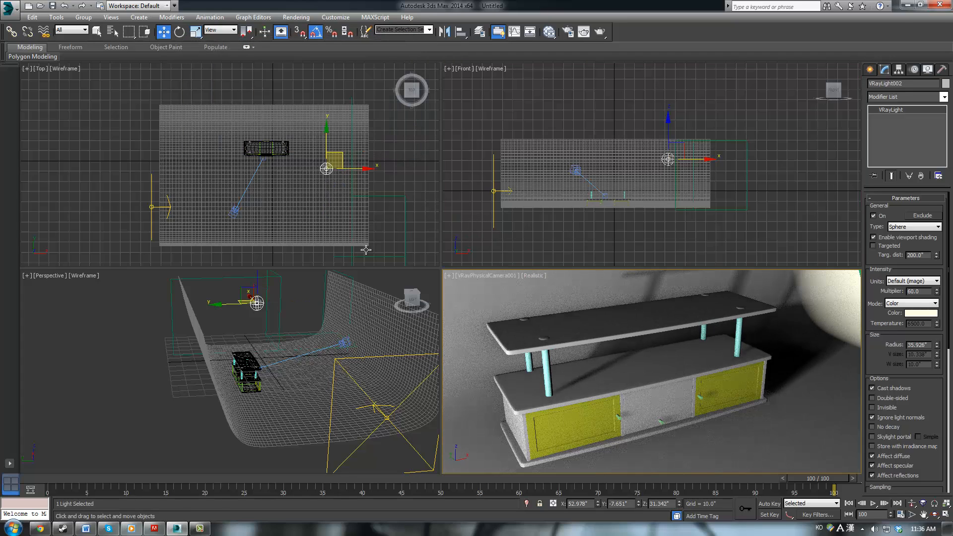
Step: Test-render the camera view with the tinted light, and close the frame buffer and render setup
{"action": "middle_click_drag", "start_coordinate": [353, 335], "coordinate": [332, 353]}
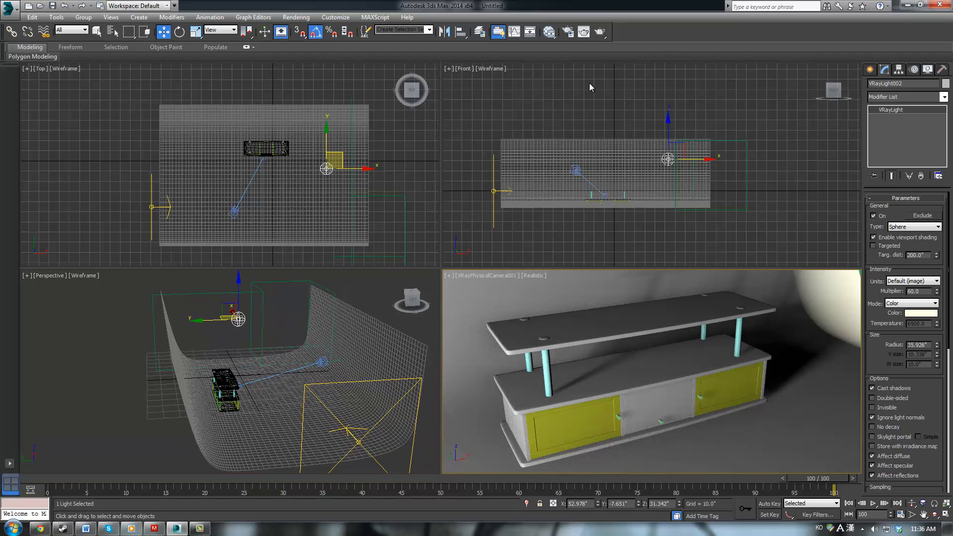
{"action": "left_click", "coordinate": [584, 31]}
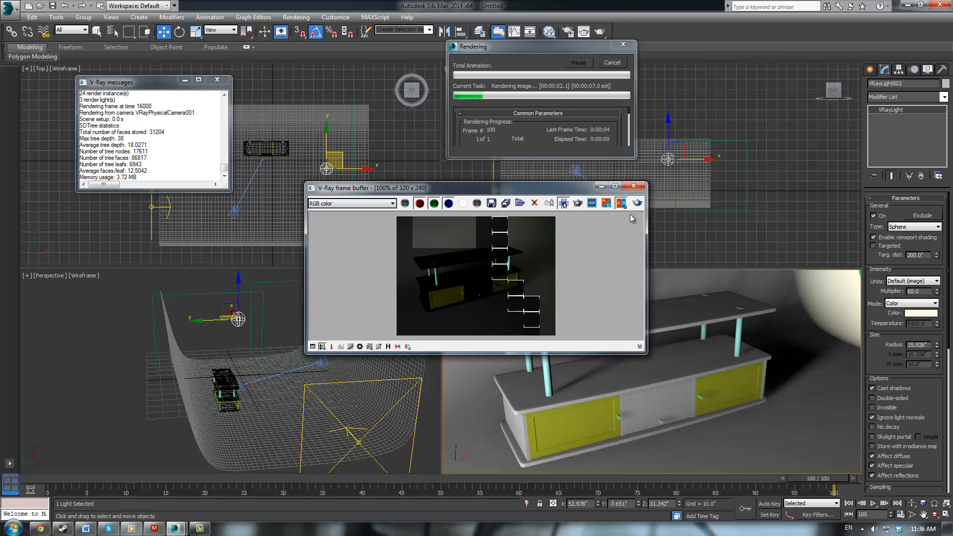
{"action": "left_click", "coordinate": [633, 187]}
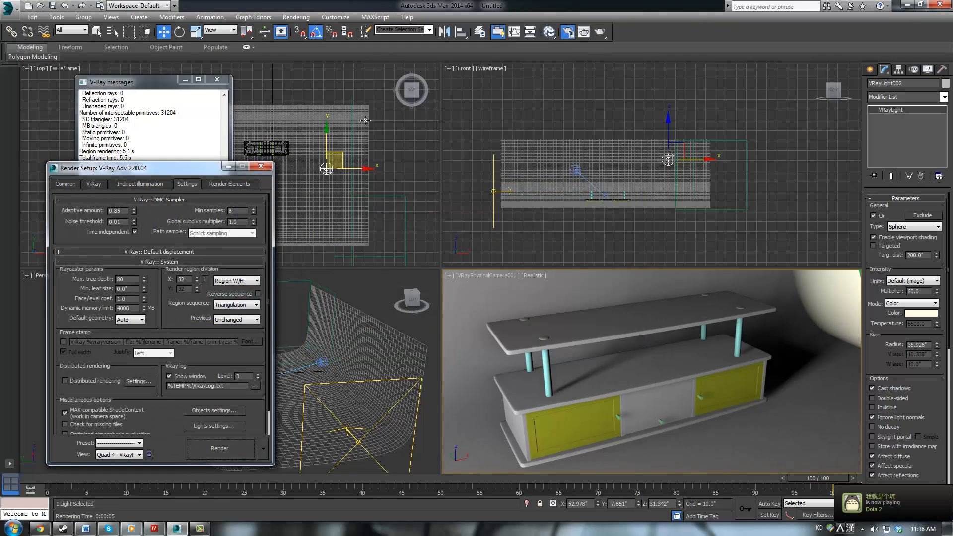
{"action": "left_click", "coordinate": [265, 166]}
{"action": "middle_click", "coordinate": [496, 287]}
Step: Add a new VRayMtl in the material editor and set its reflection color to a light gray of value 203
{"action": "left_click", "coordinate": [549, 31]}
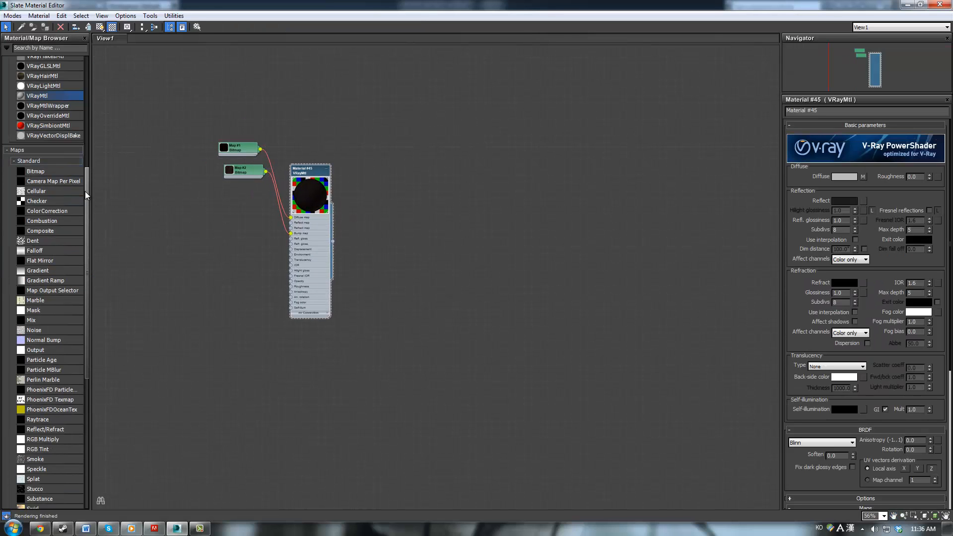
{"action": "left_click_drag", "start_coordinate": [86, 192], "coordinate": [97, 130]}
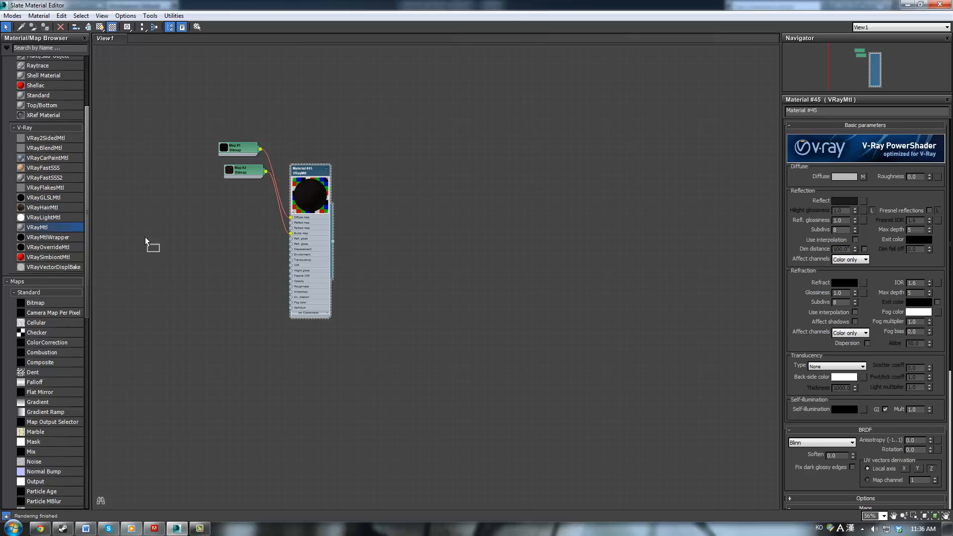
{"action": "left_click_drag", "start_coordinate": [460, 162], "coordinate": [460, 161]}
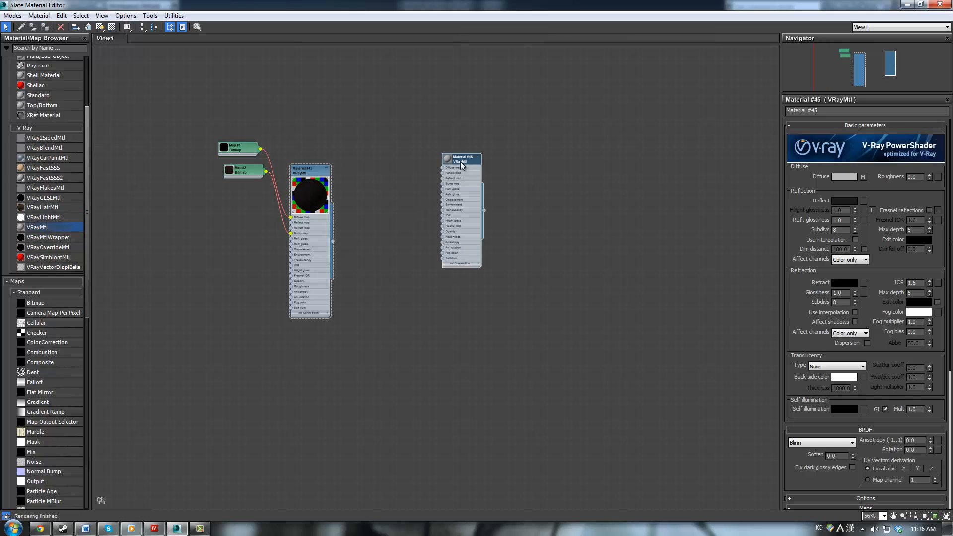
{"action": "left_click", "coordinate": [844, 200]}
{"action": "mouse_move", "coordinate": [365, 116]}
{"action": "left_mouse_down"}
{"action": "mouse_move", "coordinate": [355, 109]}
{"action": "mouse_move", "coordinate": [368, 110]}
{"action": "left_mouse_up"}
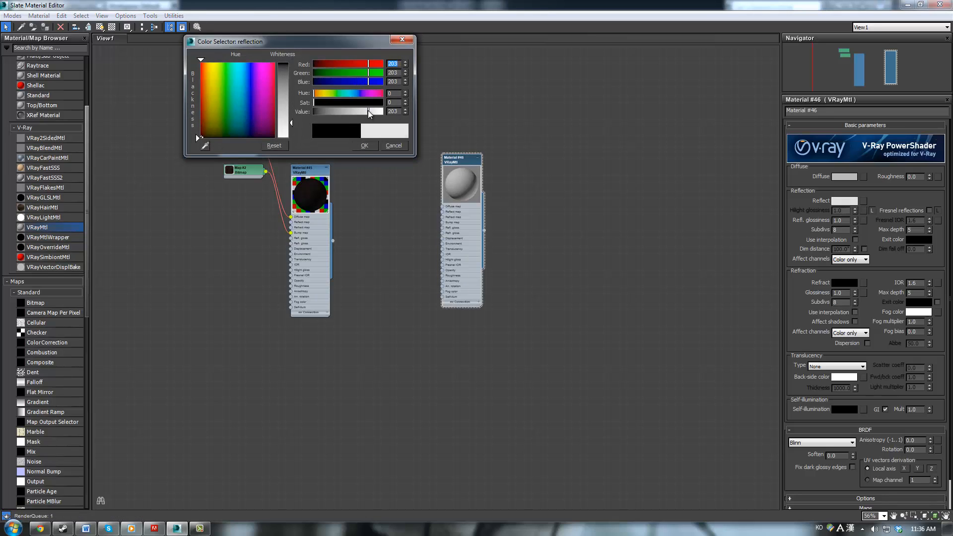
{"action": "left_click", "coordinate": [364, 145]}
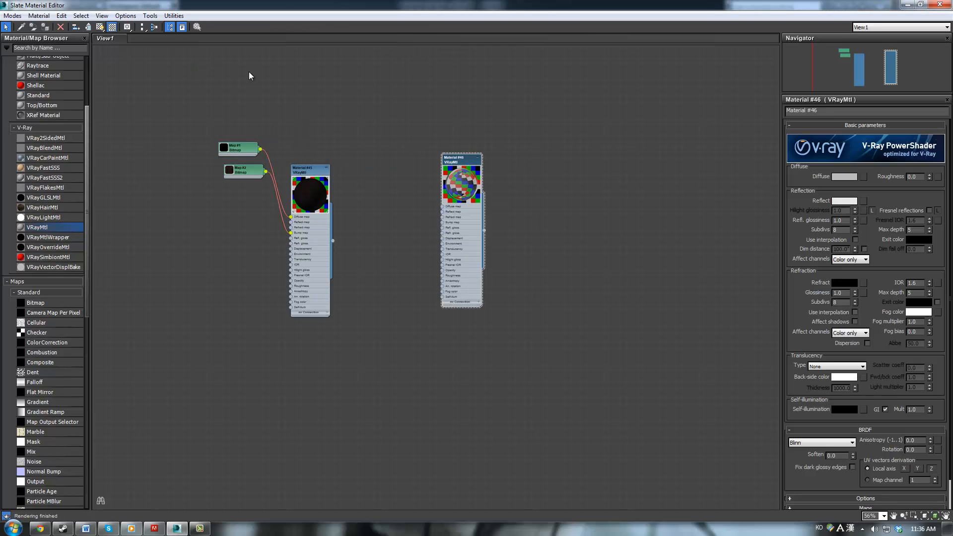
Step: Set the new material's diffuse color to black with value 0
{"action": "left_click", "coordinate": [845, 177]}
{"action": "left_click_drag", "start_coordinate": [315, 112], "coordinate": [311, 115]}
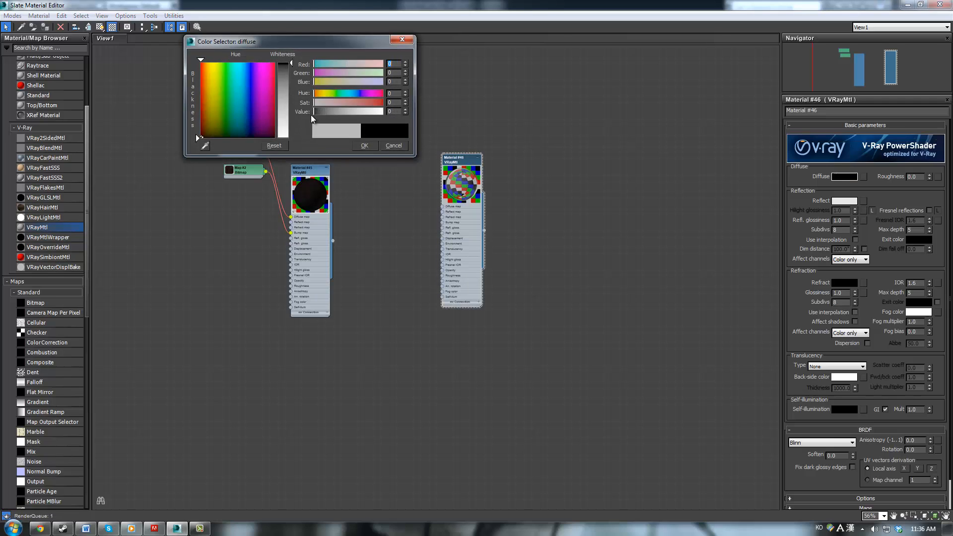
{"action": "left_click", "coordinate": [365, 146]}
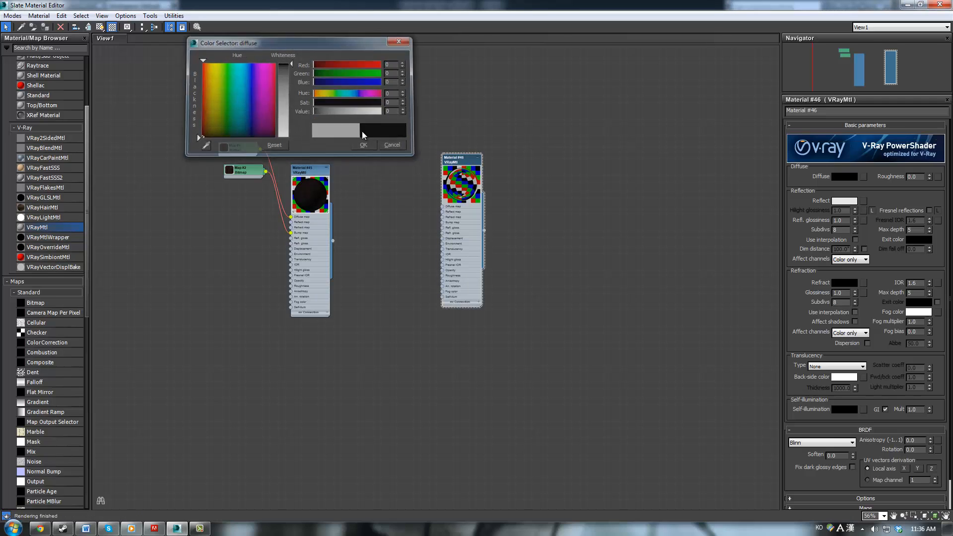
Step: Try Fresnel reflections on the new material and turn them back off
{"action": "scroll", "coordinate": [442, 214], "scroll_direction": "up", "scroll_amount": 4}
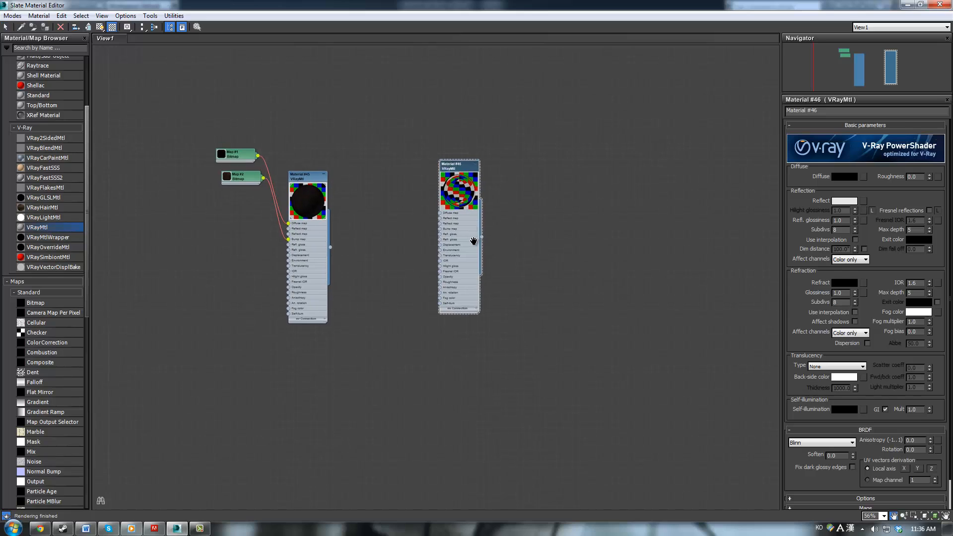
{"action": "left_click_drag", "start_coordinate": [464, 194], "coordinate": [406, 219]}
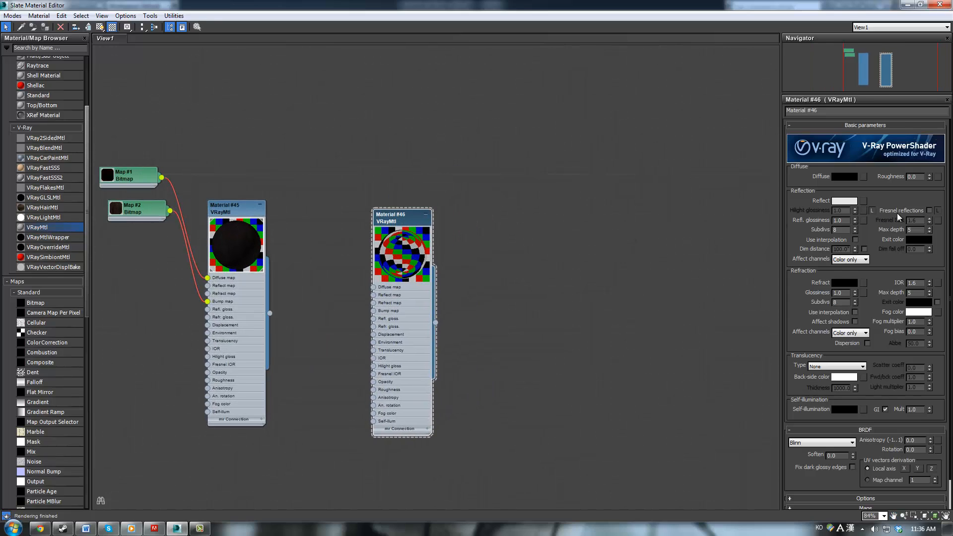
{"action": "left_click", "coordinate": [929, 211]}
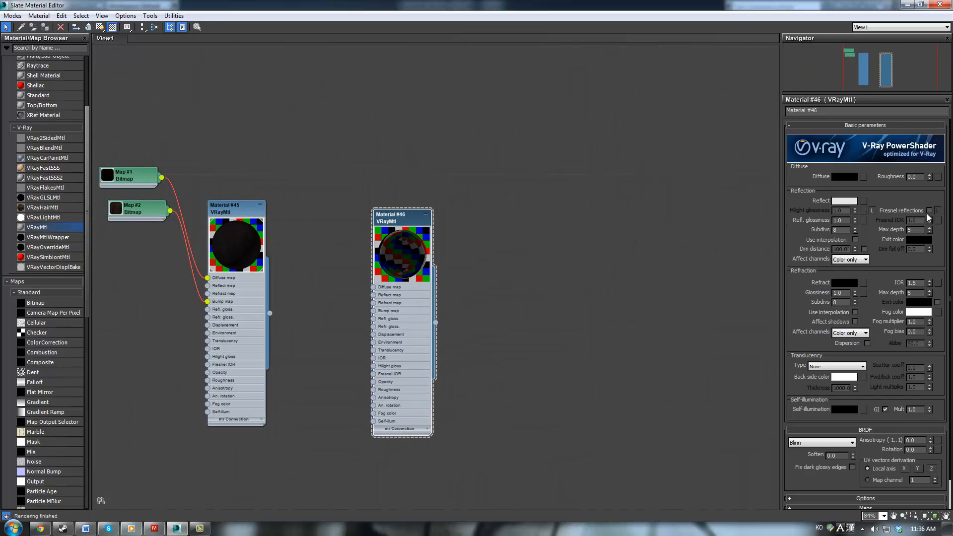
{"action": "left_click", "coordinate": [929, 211]}
Step: Examine the new material's Options and Maps settings below its basic parameters
{"action": "left_click_drag", "start_coordinate": [815, 231], "coordinate": [797, 197]}
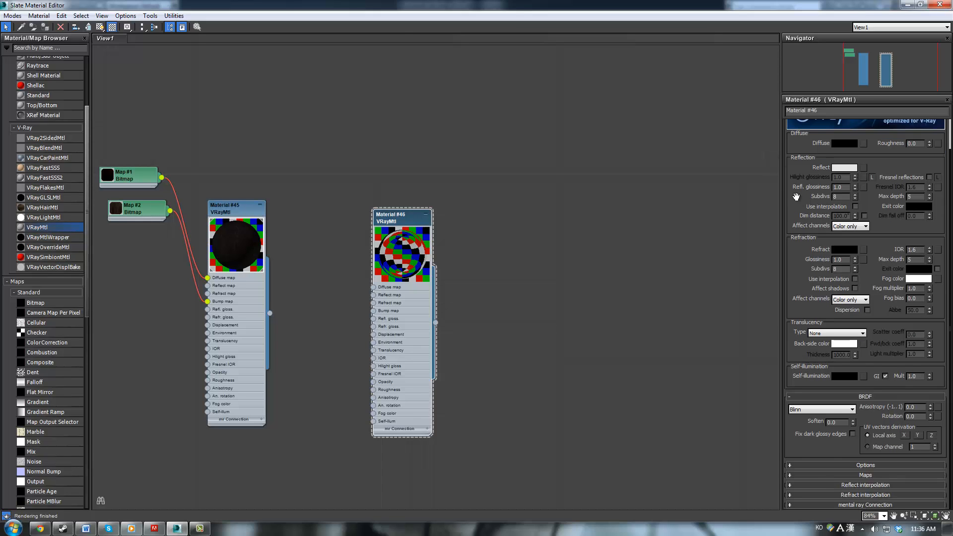
{"action": "left_click", "coordinate": [813, 466]}
{"action": "scroll", "coordinate": [812, 462], "scroll_direction": "down", "scroll_amount": 1}
{"action": "scroll", "coordinate": [806, 442], "scroll_direction": "up", "scroll_amount": 2}
{"action": "scroll", "coordinate": [805, 442], "scroll_direction": "up", "scroll_amount": 1}
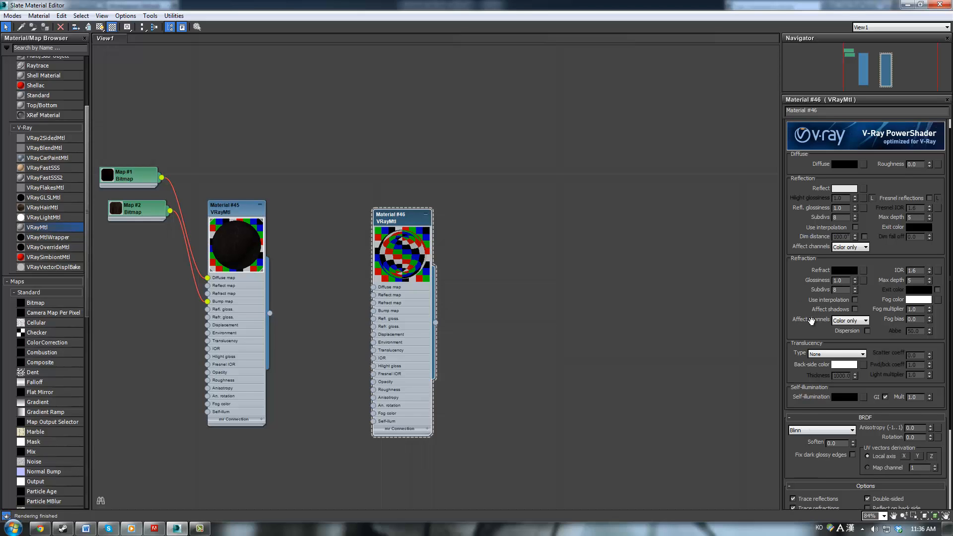
{"action": "left_click_drag", "start_coordinate": [800, 298], "coordinate": [816, 144]}
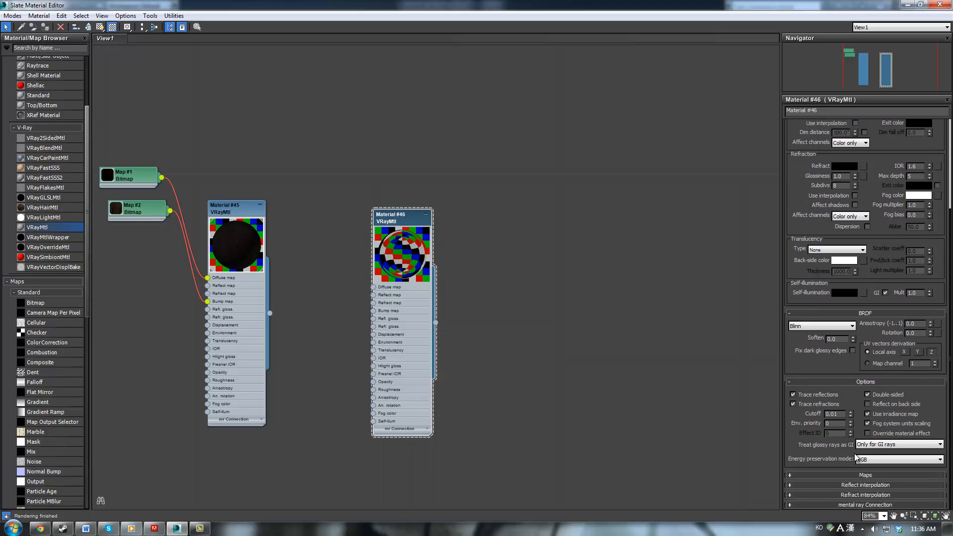
{"action": "left_click", "coordinate": [850, 475]}
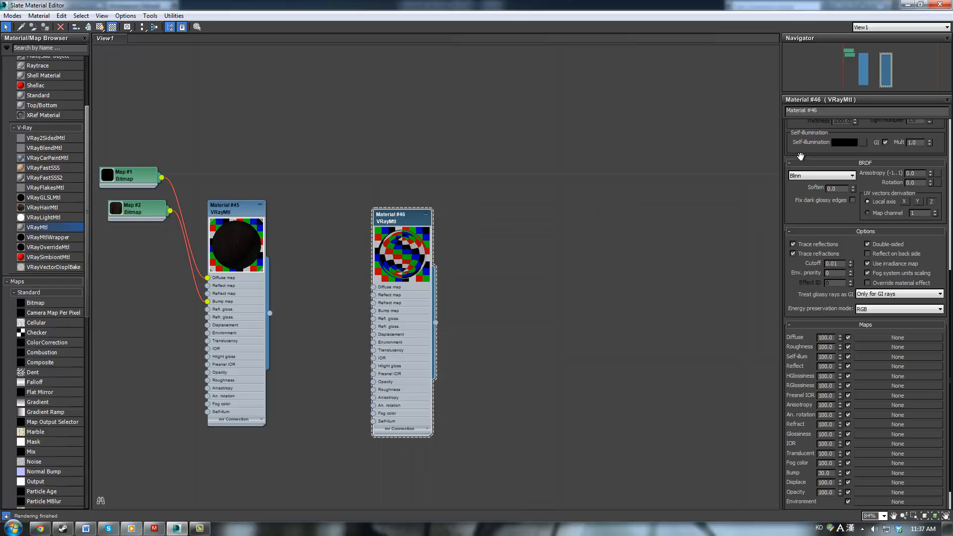
{"action": "scroll", "coordinate": [801, 156], "scroll_direction": "up", "scroll_amount": 5}
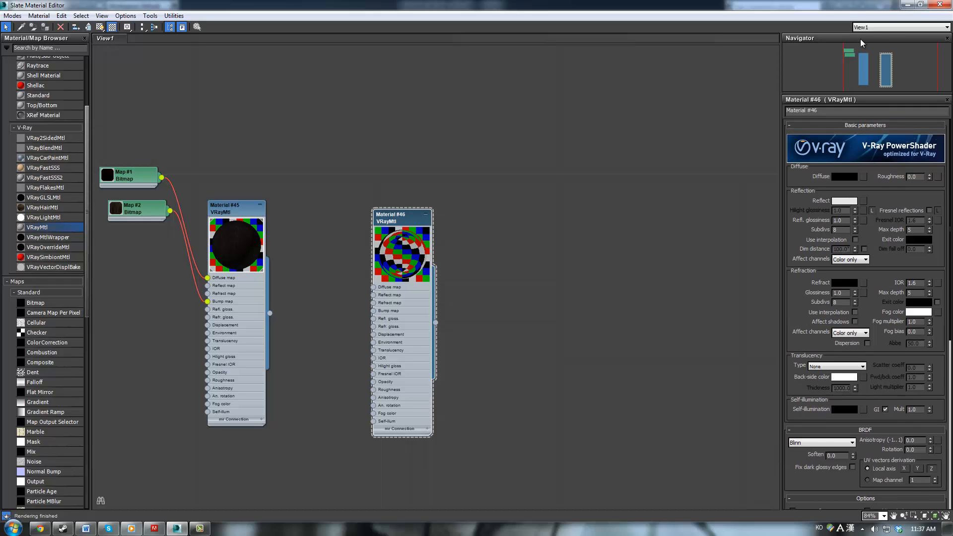
Step: Shrink the material editor window, try the reflective material at the front leg, and assign the dark bitmap material to the cabinet's top board
{"action": "left_click", "coordinate": [920, 4]}
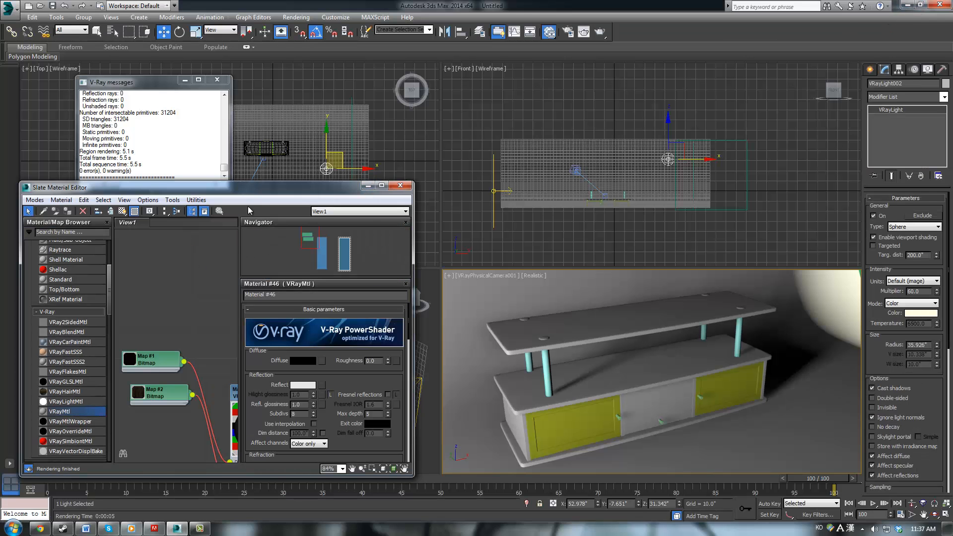
{"action": "scroll", "coordinate": [211, 312], "scroll_direction": "down", "scroll_amount": 4}
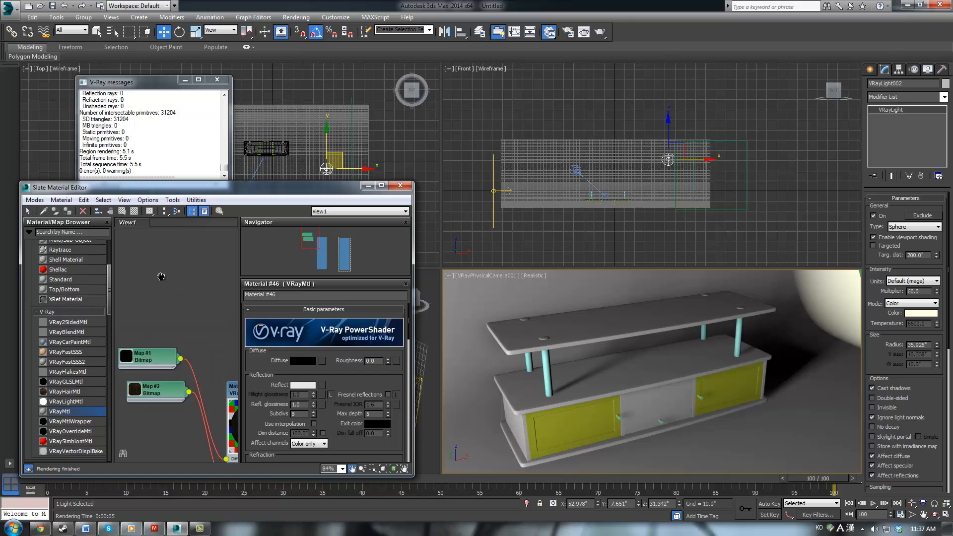
{"action": "scroll", "coordinate": [214, 308], "scroll_direction": "down", "scroll_amount": 4}
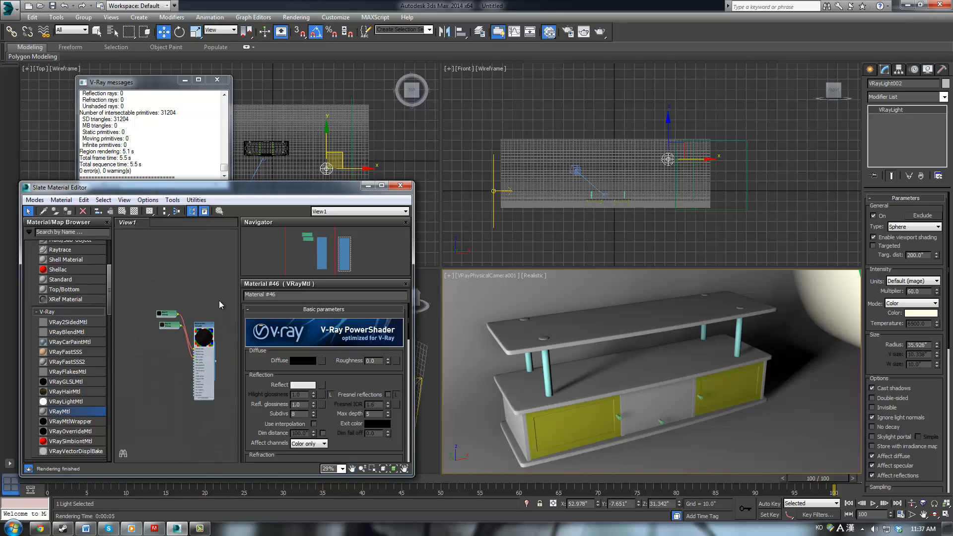
{"action": "left_click", "coordinate": [197, 329]}
{"action": "left_click_drag", "start_coordinate": [208, 354], "coordinate": [546, 368]}
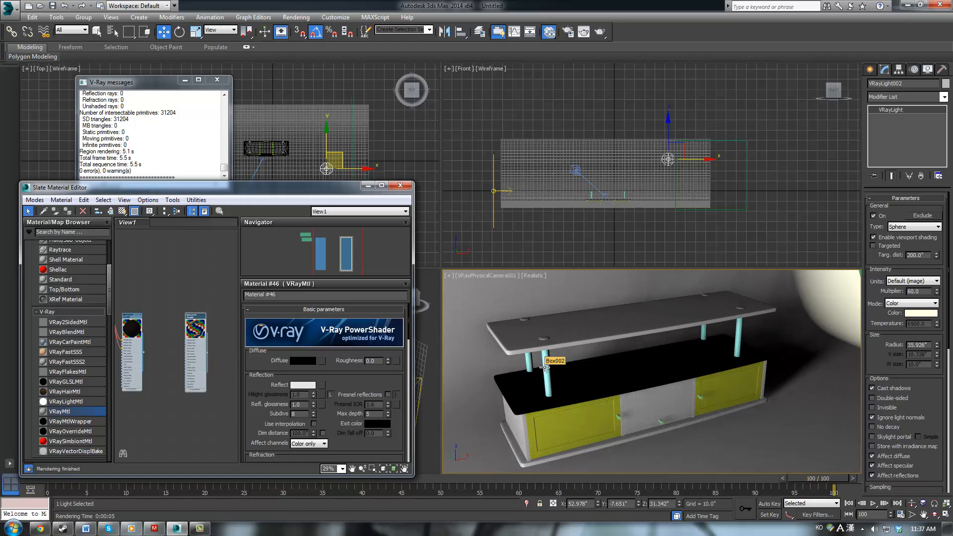
{"action": "left_click_drag", "start_coordinate": [144, 352], "coordinate": [546, 395]}
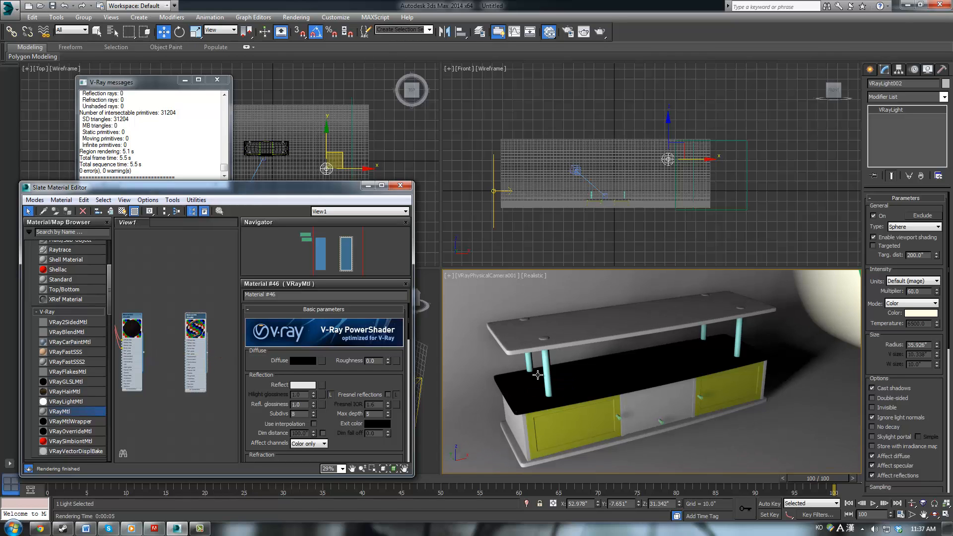
Step: Select the four cylindrical legs that support the upper shelf
{"action": "left_click", "coordinate": [530, 359]}
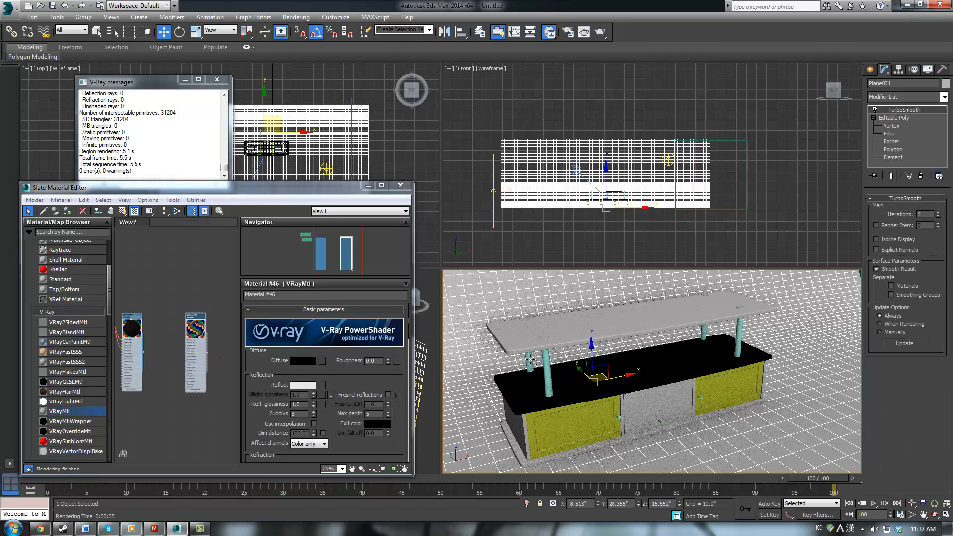
{"action": "left_click", "coordinate": [548, 375], "text": "ctrl"}
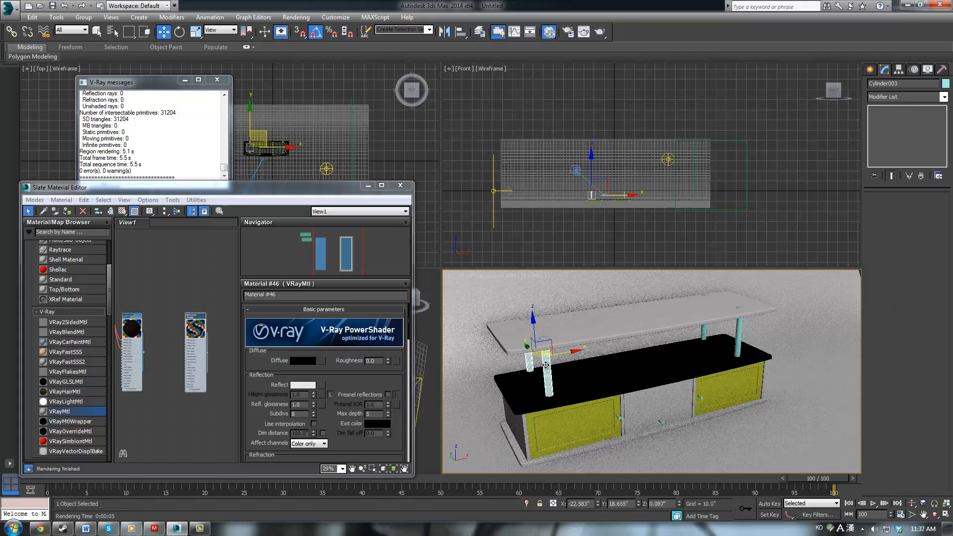
{"action": "left_click", "coordinate": [704, 330], "text": "ctrl"}
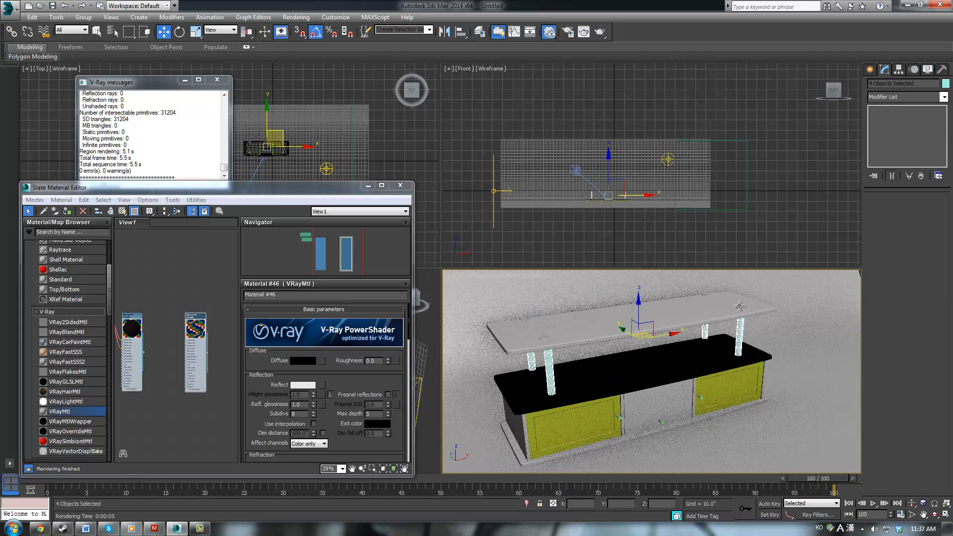
Step: Add the four round leg caps on the upper shelf to the selection, using a wireframe perspective view
{"action": "left_click", "coordinate": [740, 312], "text": "ctrl"}
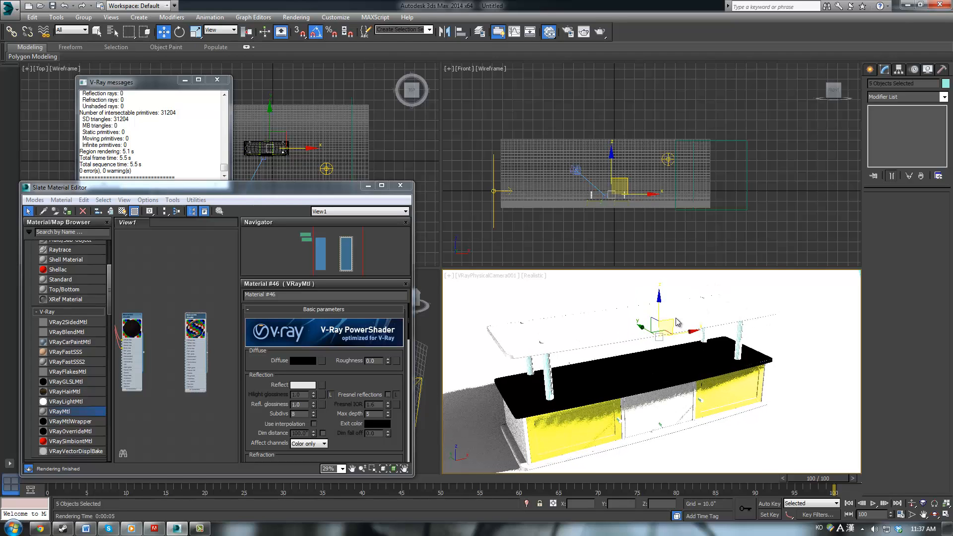
{"action": "middle_click_drag", "start_coordinate": [679, 324], "coordinate": [677, 312]}
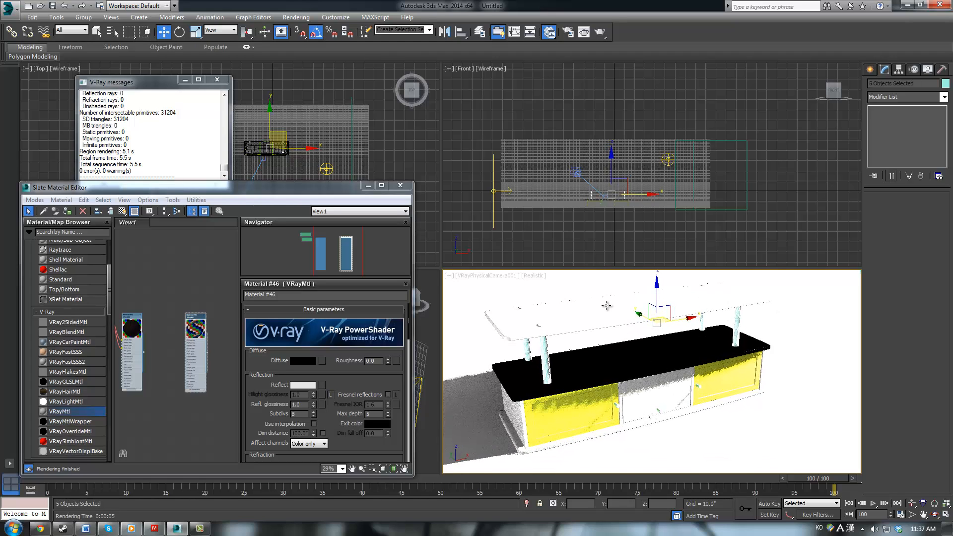
{"action": "key", "text": "p"}
{"action": "middle_click_drag", "start_coordinate": [599, 327], "coordinate": [443, 405], "text": "alt"}
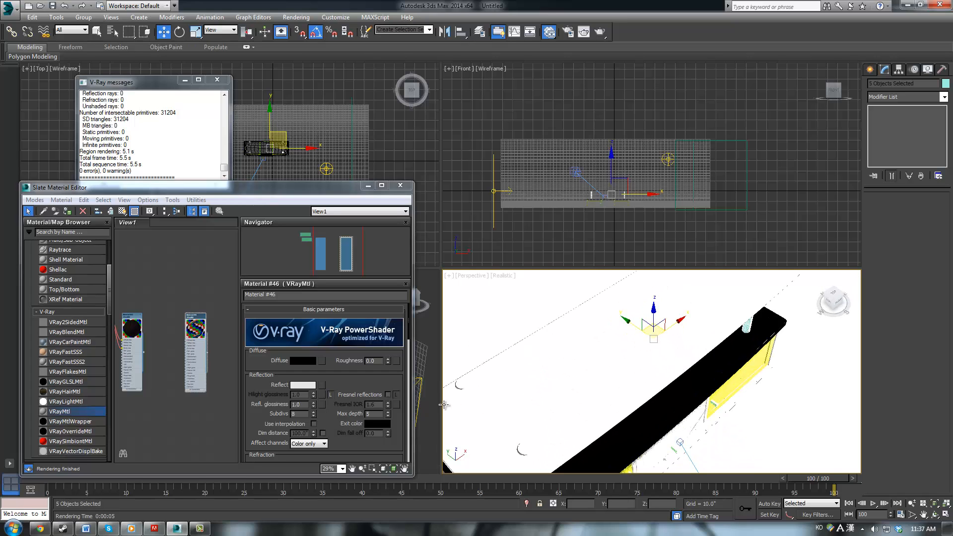
{"action": "left_click", "coordinate": [459, 383], "text": "ctrl"}
{"action": "key", "text": "F3"}
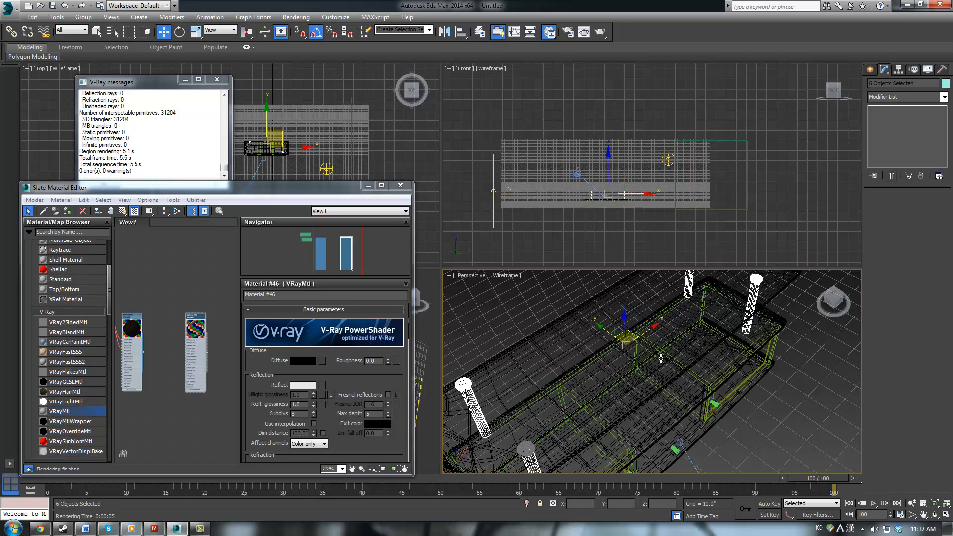
{"action": "scroll", "coordinate": [662, 358], "scroll_direction": "down", "scroll_amount": 5}
{"action": "left_click", "coordinate": [665, 324], "text": "ctrl"}
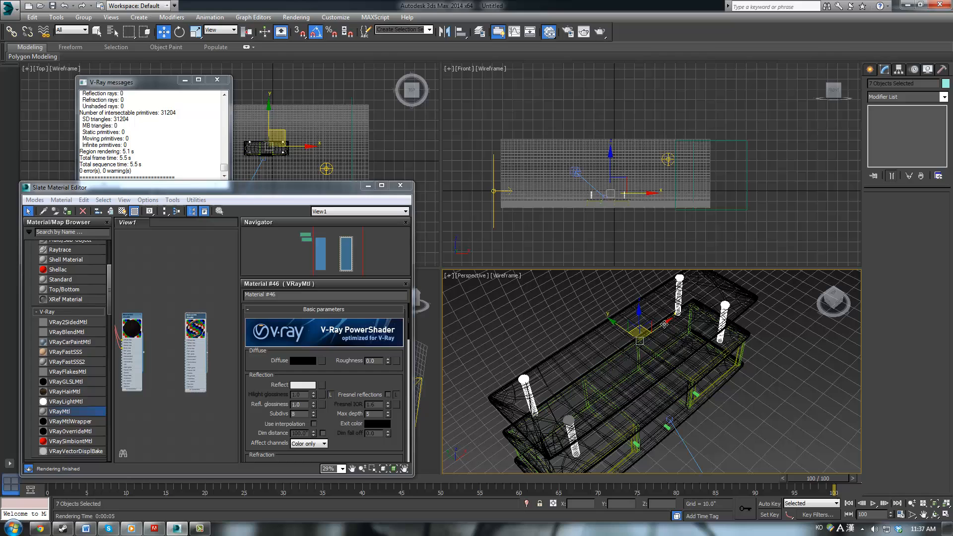
{"action": "left_click", "coordinate": [567, 419], "text": "ctrl"}
Step: Add the three door knobs to the selected legs and caps, assign the reflective VRayMtl to them all, and clear the selection
{"action": "middle_click_drag", "start_coordinate": [618, 424], "coordinate": [592, 328]}
{"action": "scroll", "coordinate": [592, 329], "scroll_direction": "up", "scroll_amount": 3}
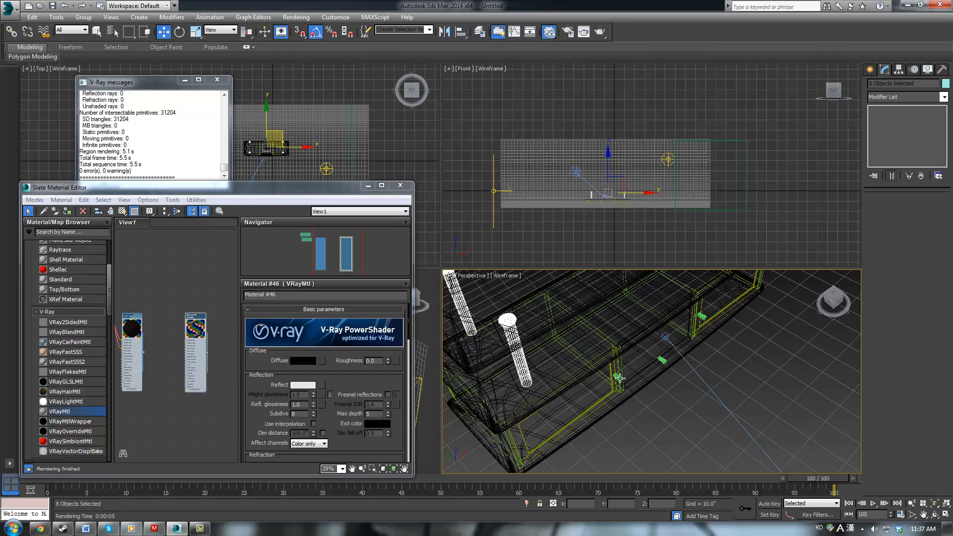
{"action": "left_click", "coordinate": [619, 377], "text": "ctrl"}
{"action": "left_click", "coordinate": [661, 361], "text": "ctrl"}
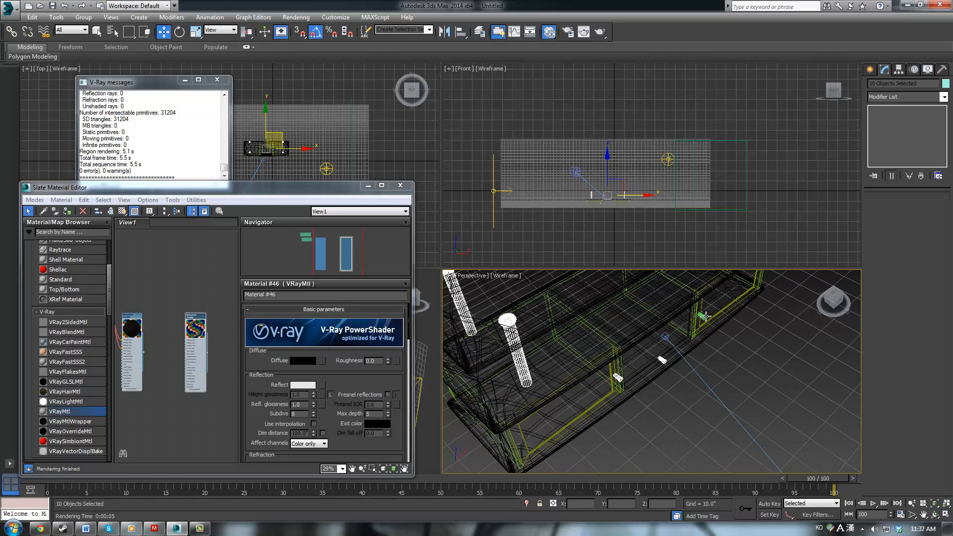
{"action": "left_click", "coordinate": [705, 317], "text": "ctrl"}
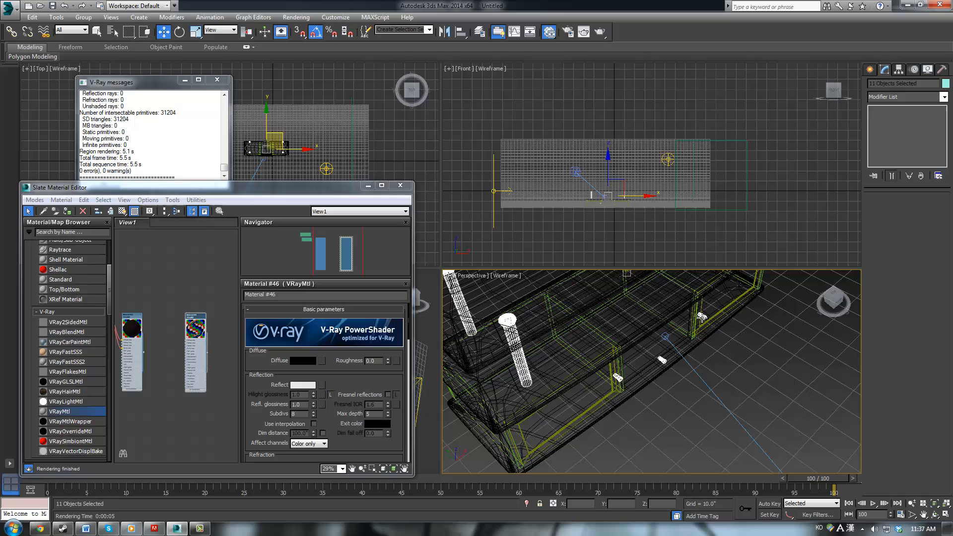
{"action": "left_click", "coordinate": [68, 211]}
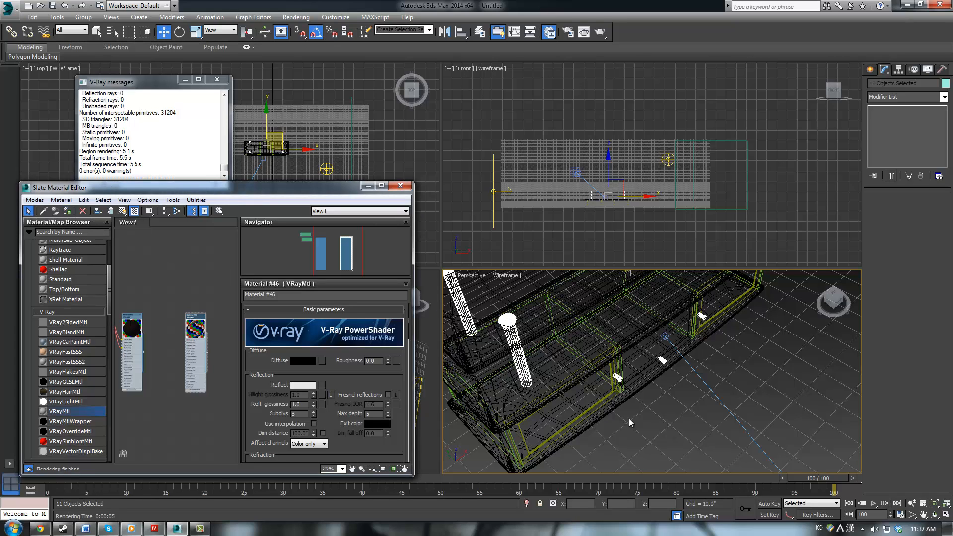
{"action": "left_click", "coordinate": [608, 420]}
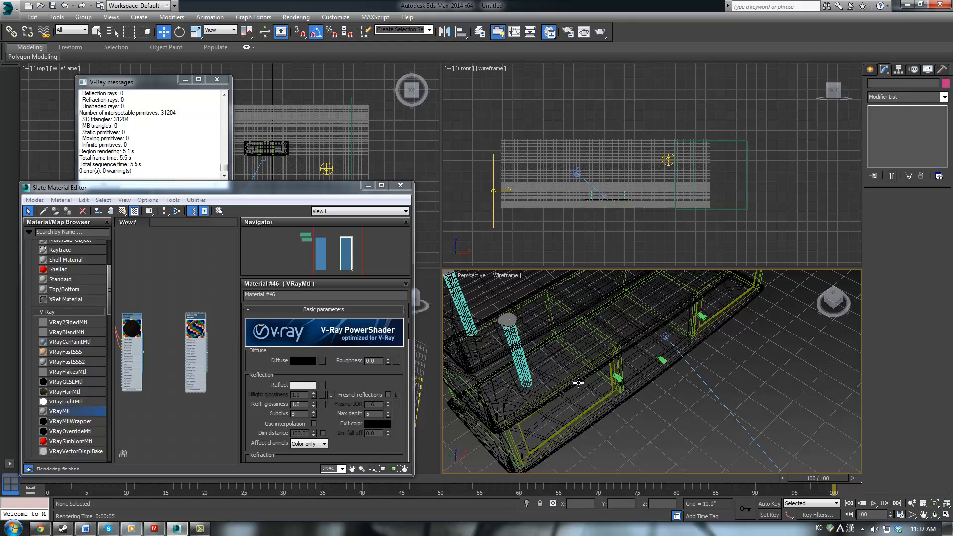
Step: Create a new VRayMtl with default settings and assign it to the curved backdrop plane
{"action": "left_click", "coordinate": [625, 337]}
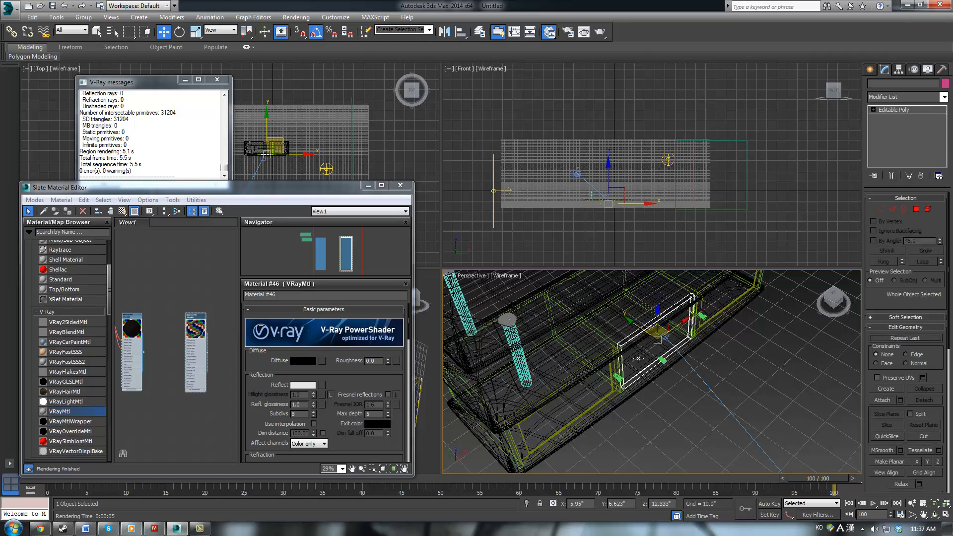
{"action": "left_click", "coordinate": [665, 428]}
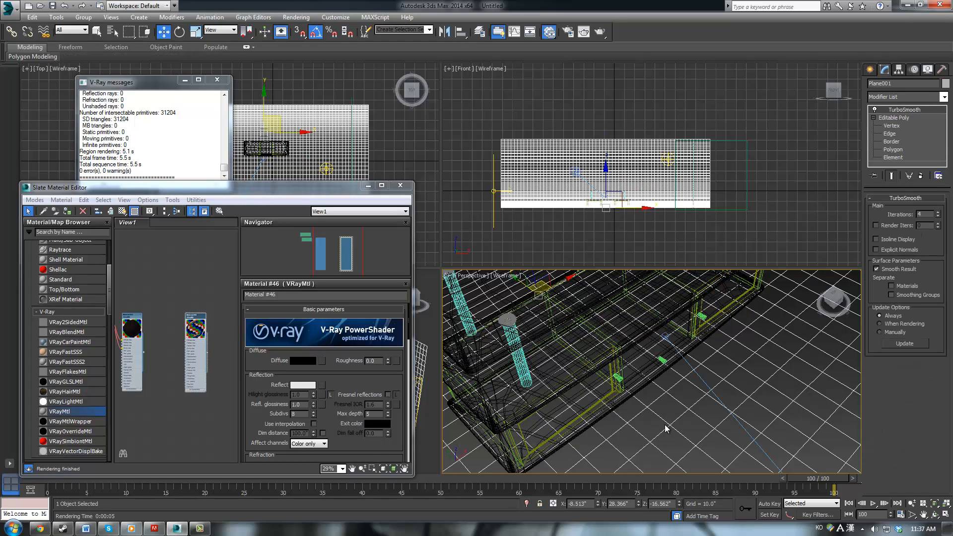
{"action": "scroll", "coordinate": [196, 293], "scroll_direction": "down", "scroll_amount": 3}
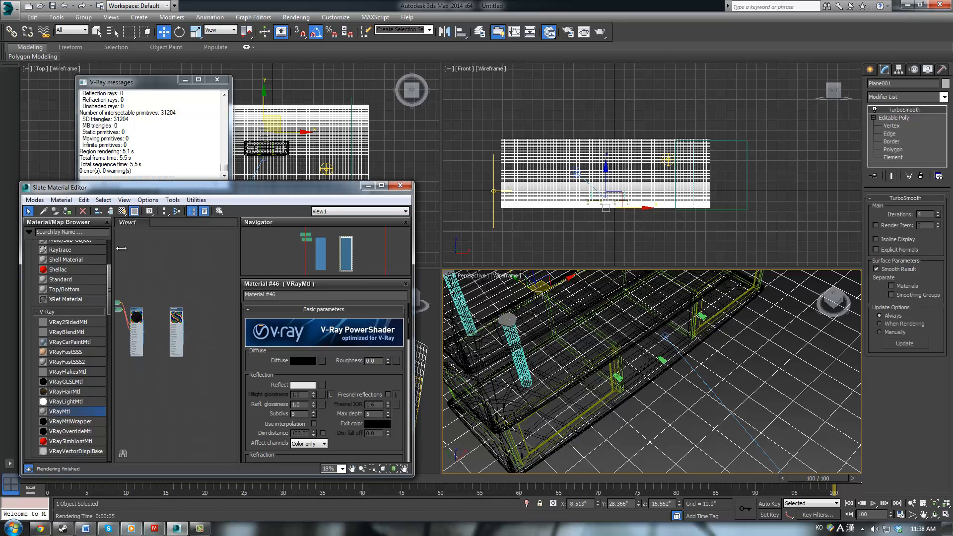
{"action": "left_click_drag", "start_coordinate": [108, 272], "coordinate": [115, 252]}
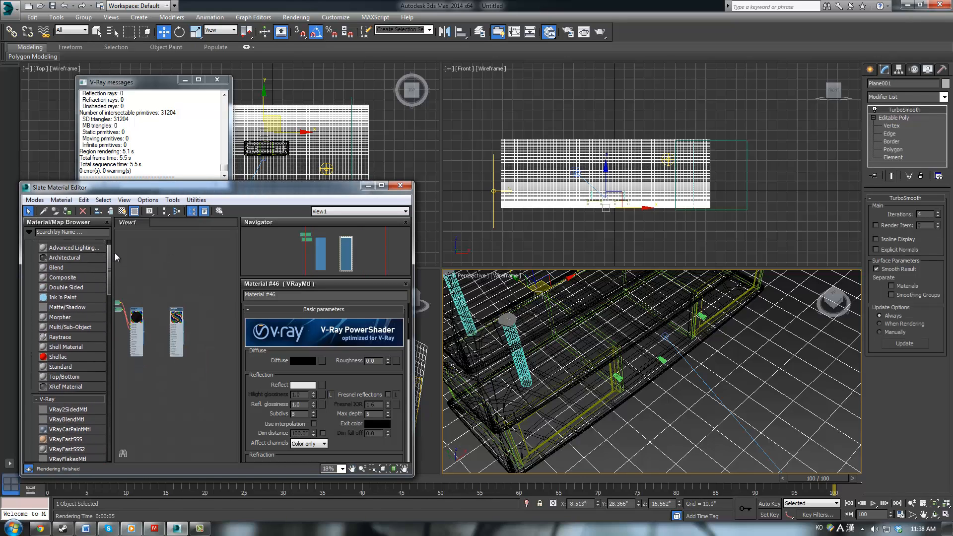
{"action": "scroll", "coordinate": [62, 356], "scroll_direction": "down", "scroll_amount": 6}
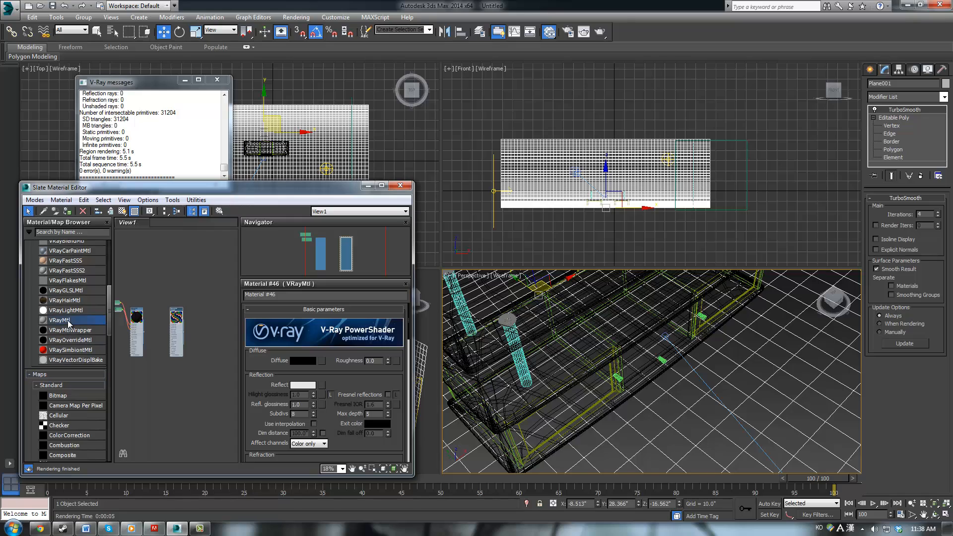
{"action": "left_click_drag", "start_coordinate": [204, 395], "coordinate": [654, 408]}
{"action": "key", "text": "F3"}
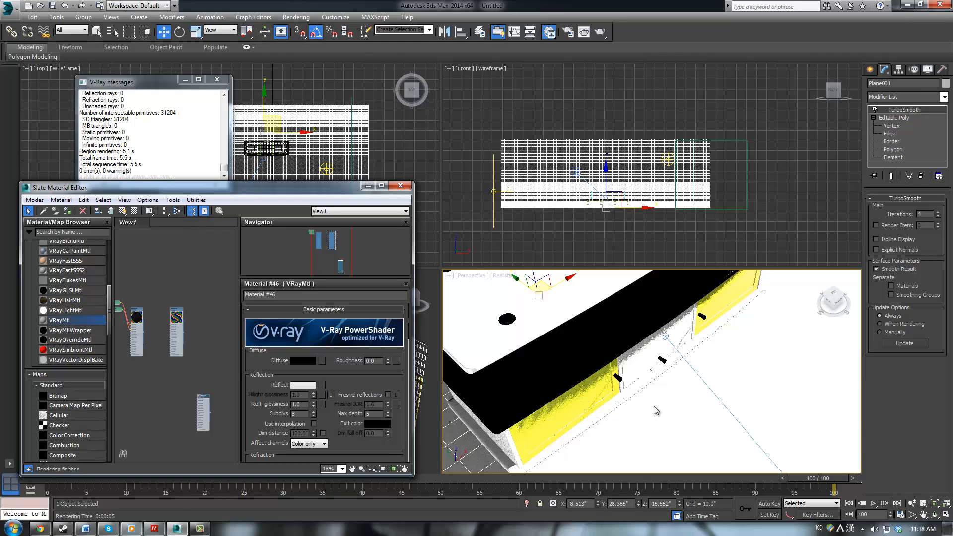
{"action": "left_click", "coordinate": [656, 407]}
Step: Return to the shaded V-Ray camera view, close the material editor, and set the sphere light's multiplier to 15
{"action": "key", "text": "c"}
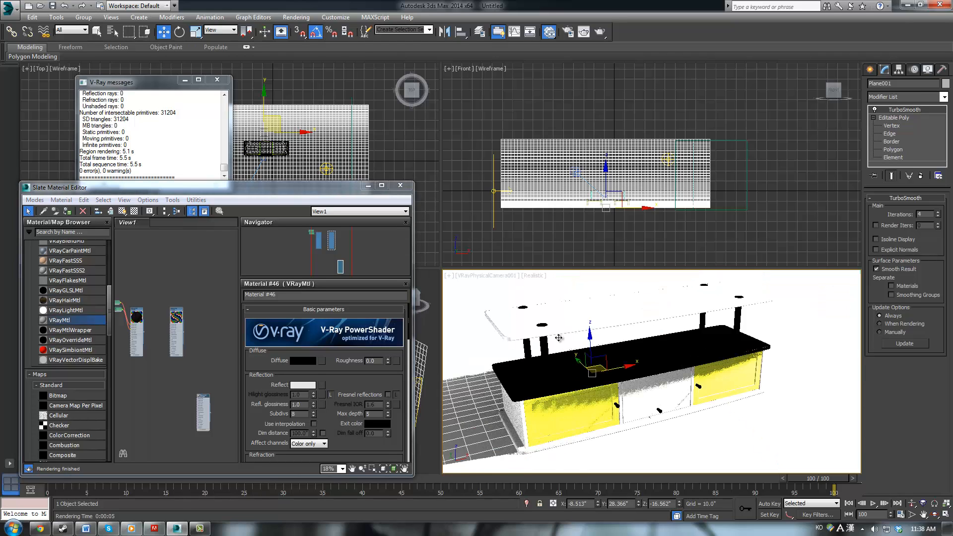
{"action": "left_click", "coordinate": [400, 185]}
{"action": "left_click", "coordinate": [323, 166]}
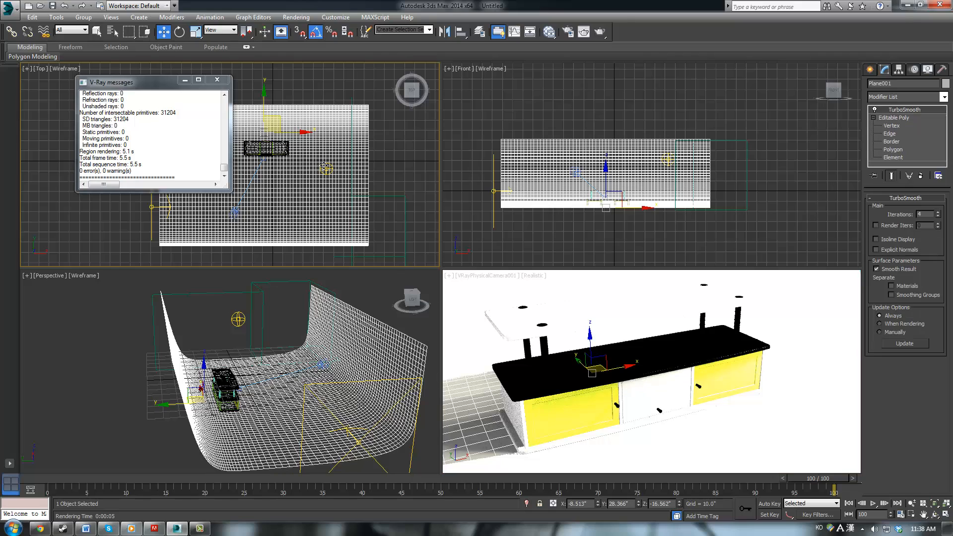
{"action": "left_click", "coordinate": [326, 168]}
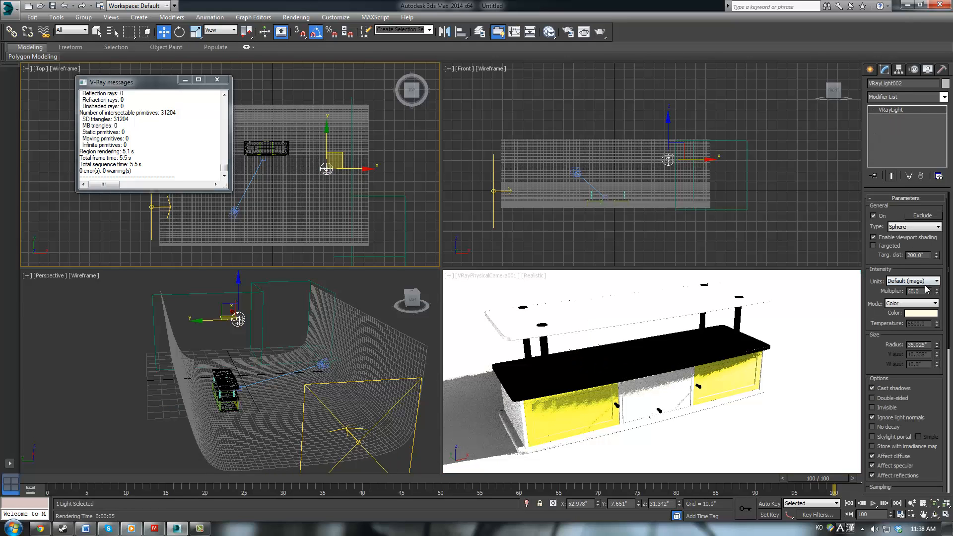
{"action": "left_click_drag", "start_coordinate": [925, 290], "coordinate": [864, 291]}
{"action": "key", "text": "Return"}
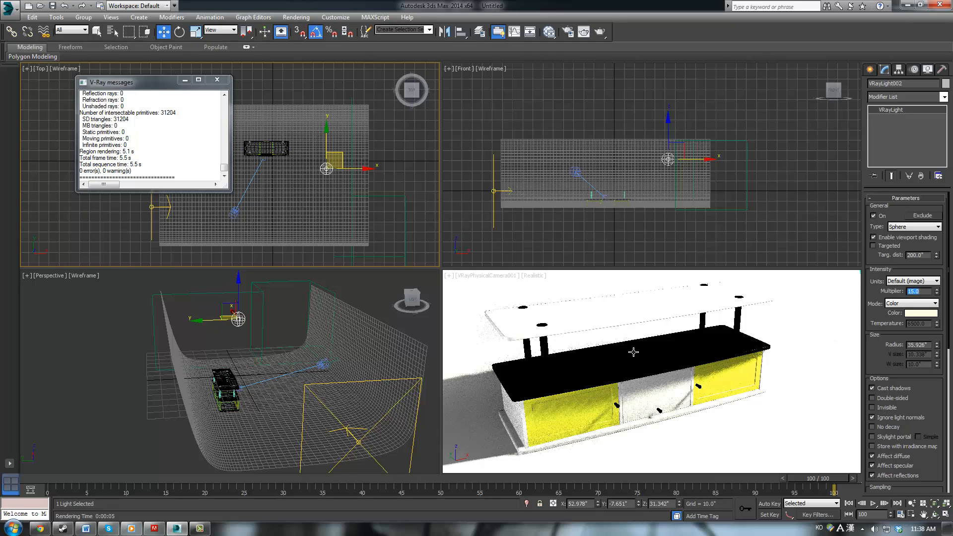
Step: Run a V-Ray test render of the camera view and close the frame buffer
{"action": "left_click", "coordinate": [777, 412]}
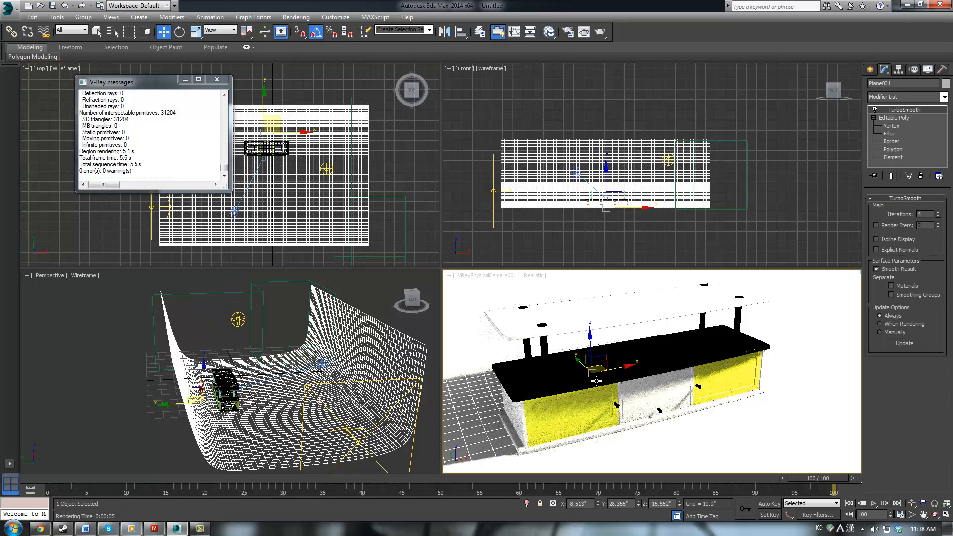
{"action": "left_click", "coordinate": [364, 298]}
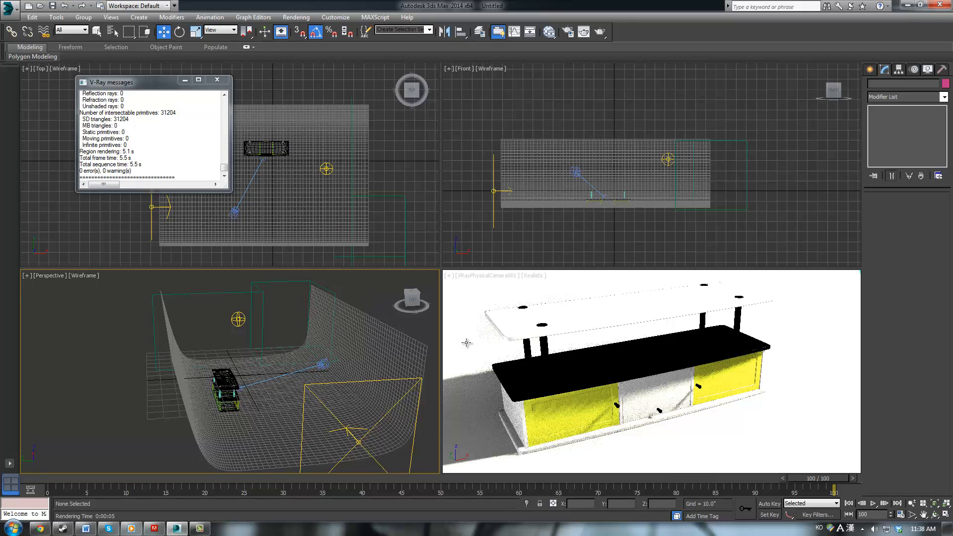
{"action": "left_click", "coordinate": [529, 358]}
{"action": "left_click", "coordinate": [600, 31]}
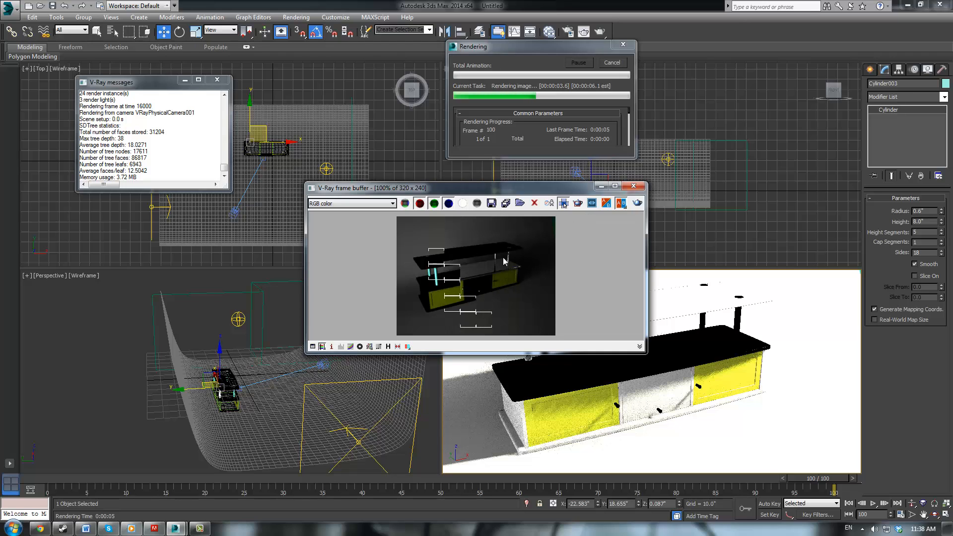
{"action": "left_click", "coordinate": [634, 187]}
Step: Assign the dark bitmap material to the cabinet's top board and run another test render
{"action": "left_click", "coordinate": [630, 357]}
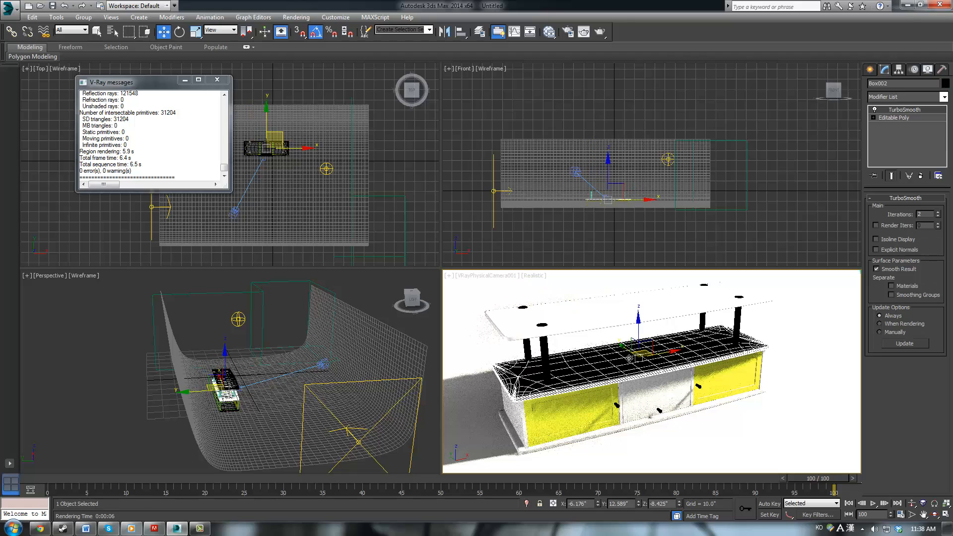
{"action": "key", "text": "m"}
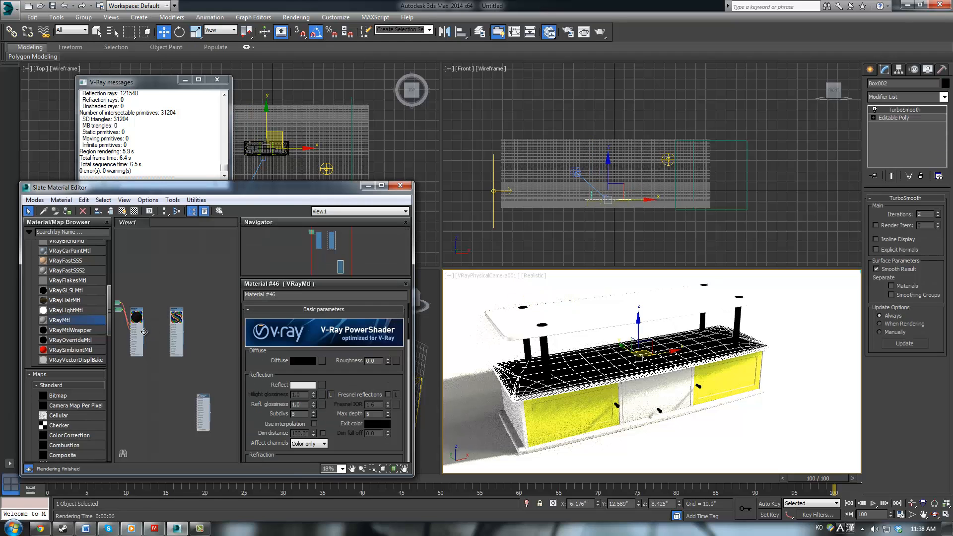
{"action": "left_click_drag", "start_coordinate": [144, 332], "coordinate": [594, 372]}
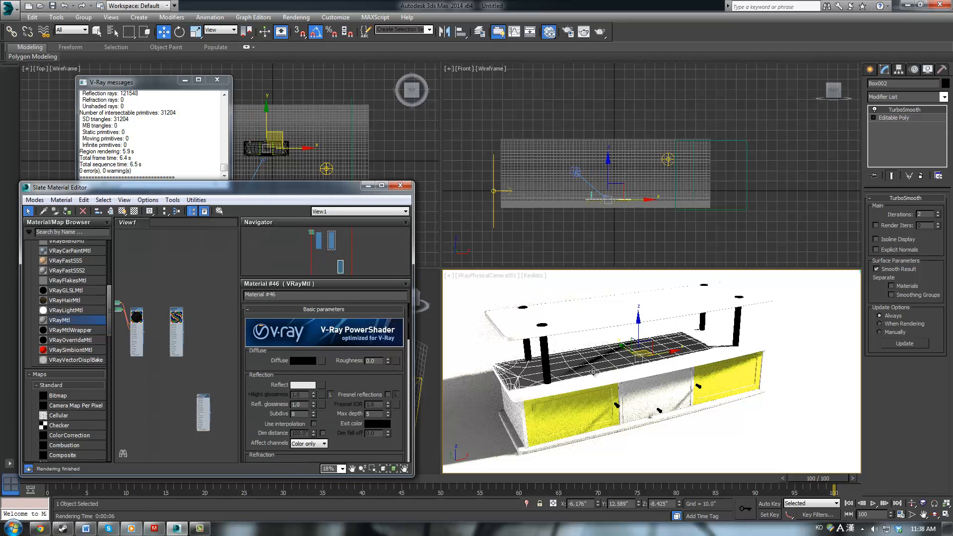
{"action": "left_click", "coordinate": [453, 362]}
{"action": "left_click", "coordinate": [601, 33]}
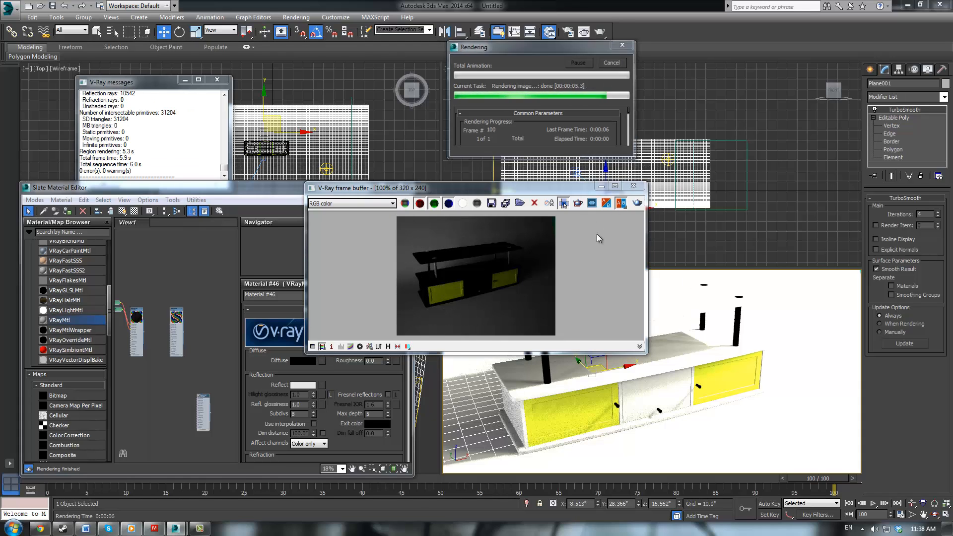
{"action": "left_click", "coordinate": [634, 186]}
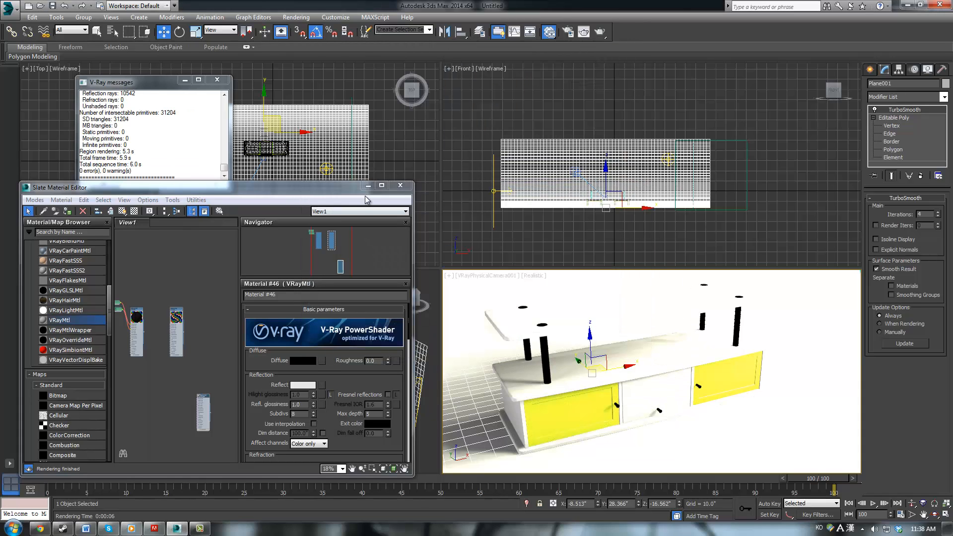
Step: Maximize the material editor and place the backdrop's VRayMtl node between the bitmap and reflective material nodes
{"action": "left_click", "coordinate": [382, 185]}
{"action": "scroll", "coordinate": [371, 300], "scroll_direction": "up", "scroll_amount": 5}
{"action": "middle_click_drag", "start_coordinate": [270, 239], "coordinate": [615, 442]}
{"action": "left_click_drag", "start_coordinate": [475, 412], "coordinate": [372, 228]}
{"action": "scroll", "coordinate": [368, 245], "scroll_direction": "up", "scroll_amount": 5}
{"action": "left_click", "coordinate": [356, 209]}
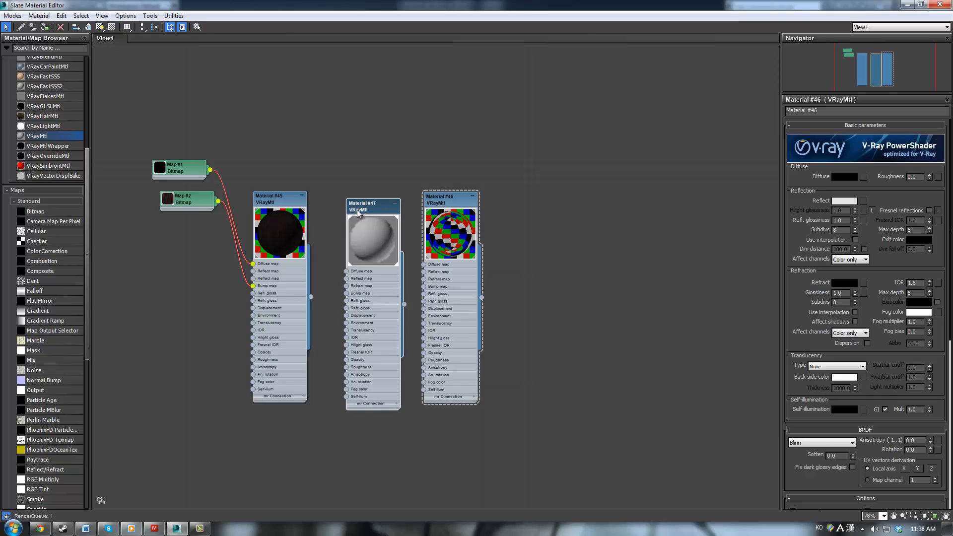
Step: Add another VRayMtl node beside the reflective material and open its parameters
{"action": "left_click_drag", "start_coordinate": [546, 207], "coordinate": [545, 206]}
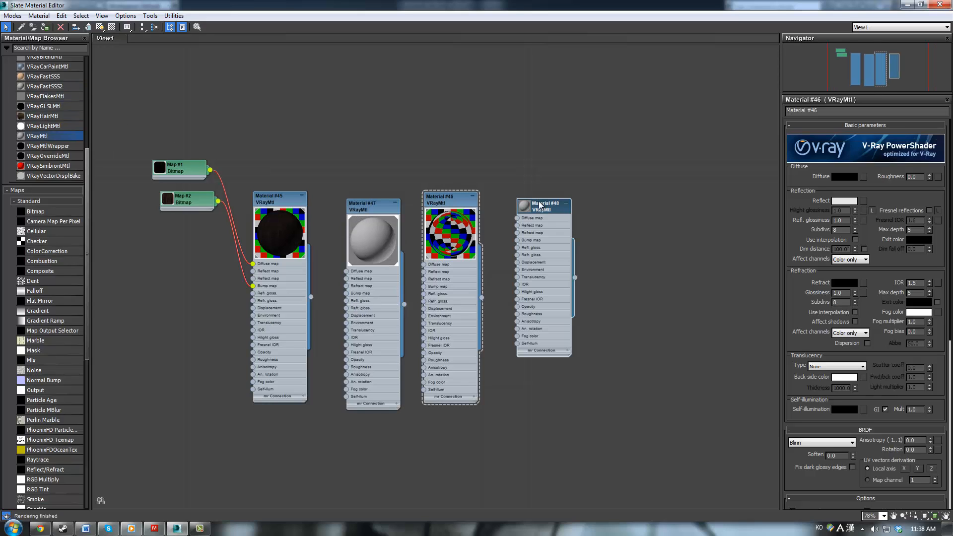
{"action": "left_click", "coordinate": [525, 209]}
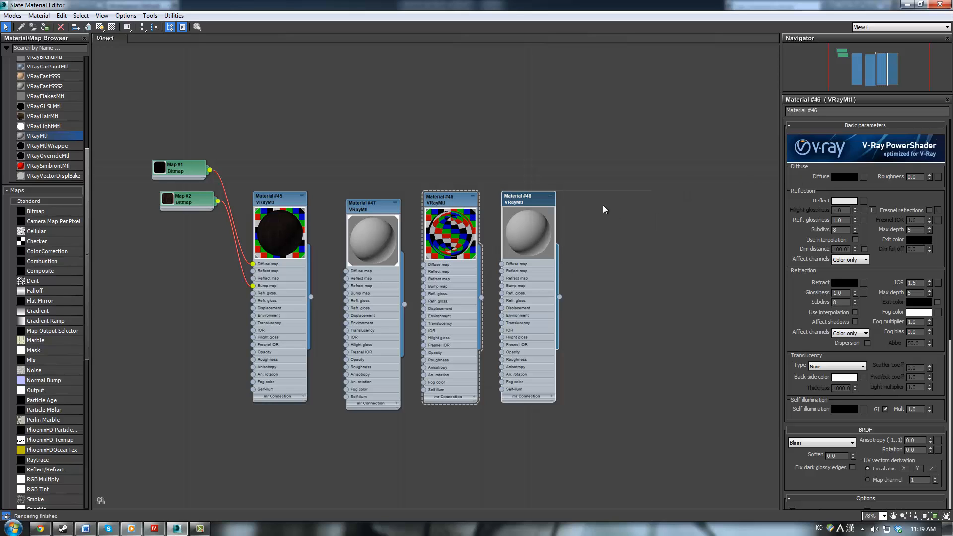
{"action": "left_click", "coordinate": [534, 227]}
{"action": "left_click", "coordinate": [534, 204]}
{"action": "double_click", "coordinate": [534, 203]}
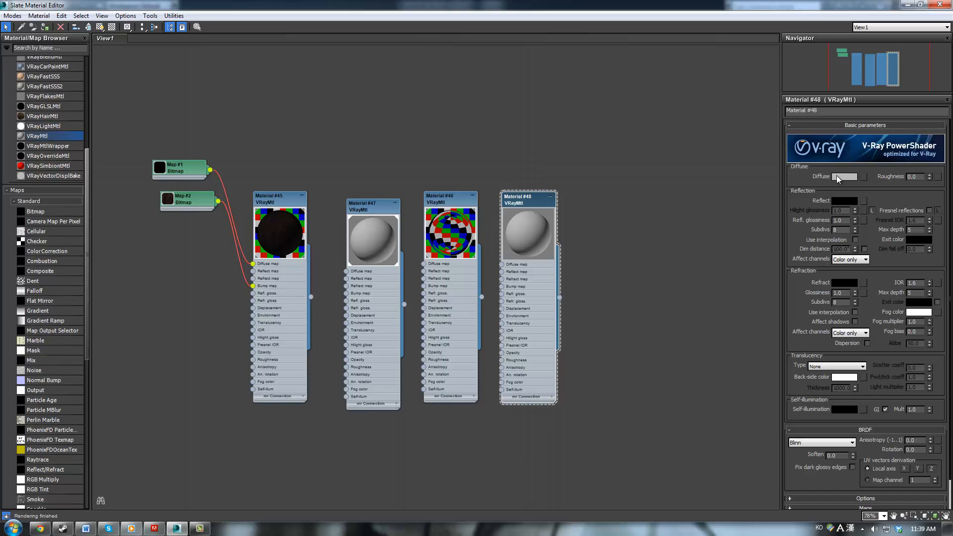
Step: Give the new VRayMtl a dark grey diffuse colour and a reflection value of 22, with a checkered background in its preview
{"action": "left_click", "coordinate": [838, 176]}
{"action": "left_click_drag", "start_coordinate": [370, 111], "coordinate": [324, 112]}
{"action": "left_click", "coordinate": [364, 145]}
{"action": "left_click", "coordinate": [845, 201]}
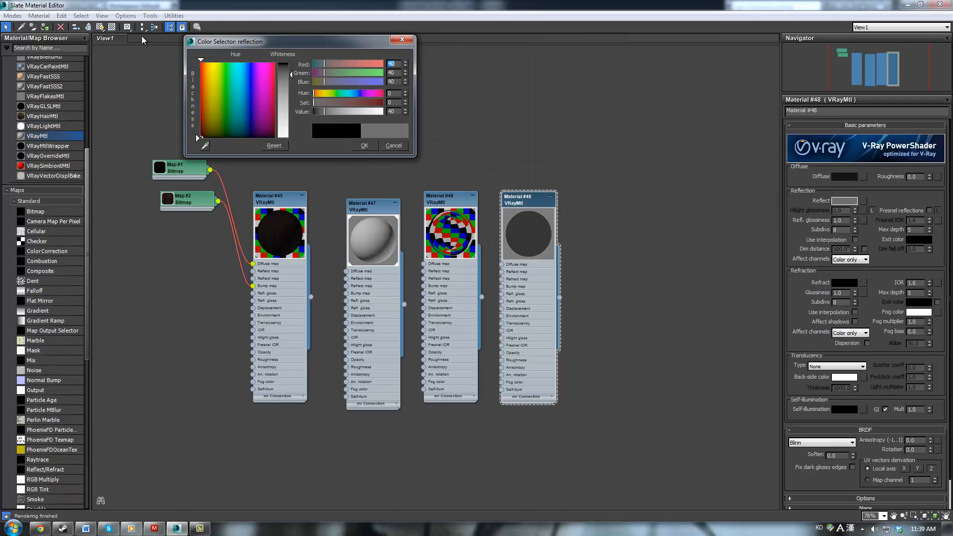
{"action": "left_click", "coordinate": [112, 27]}
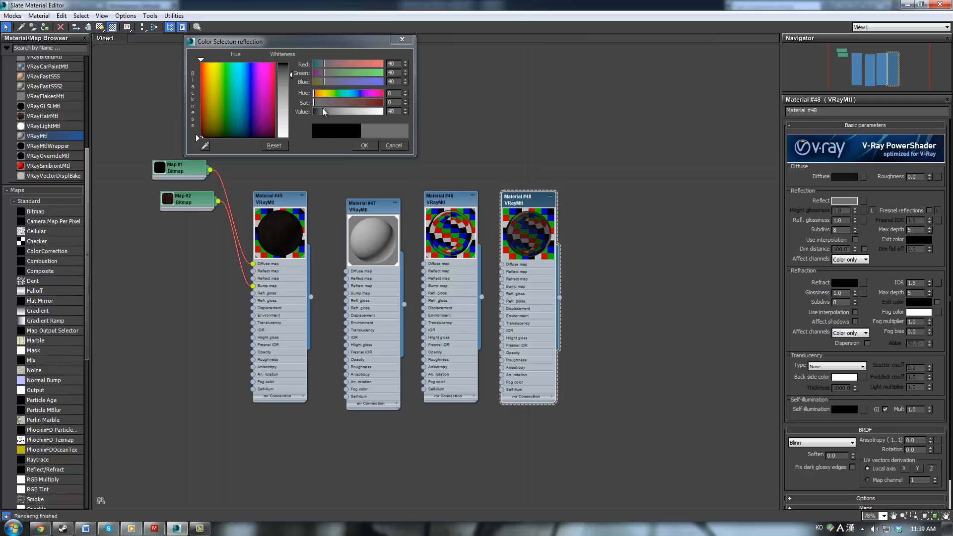
{"action": "left_click_drag", "start_coordinate": [323, 109], "coordinate": [319, 109]}
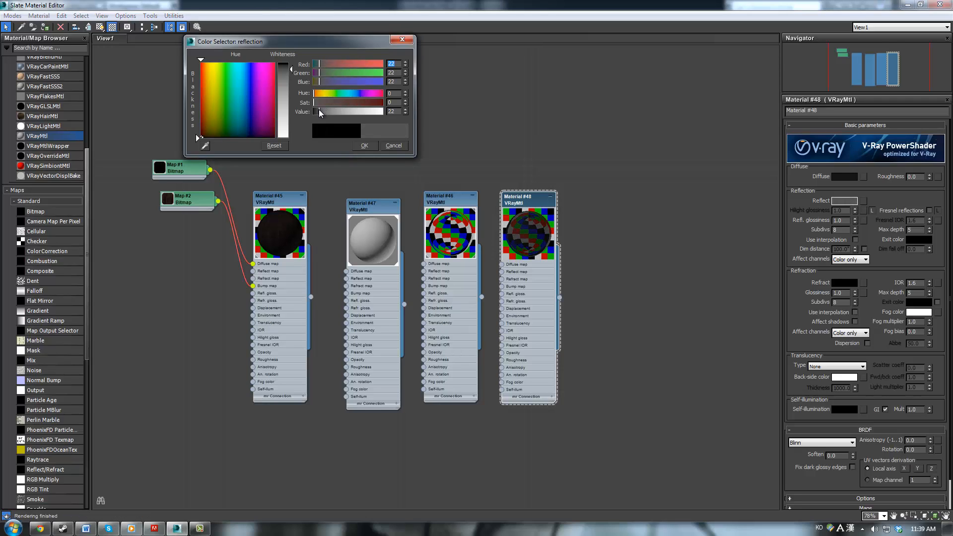
{"action": "left_click", "coordinate": [365, 146]}
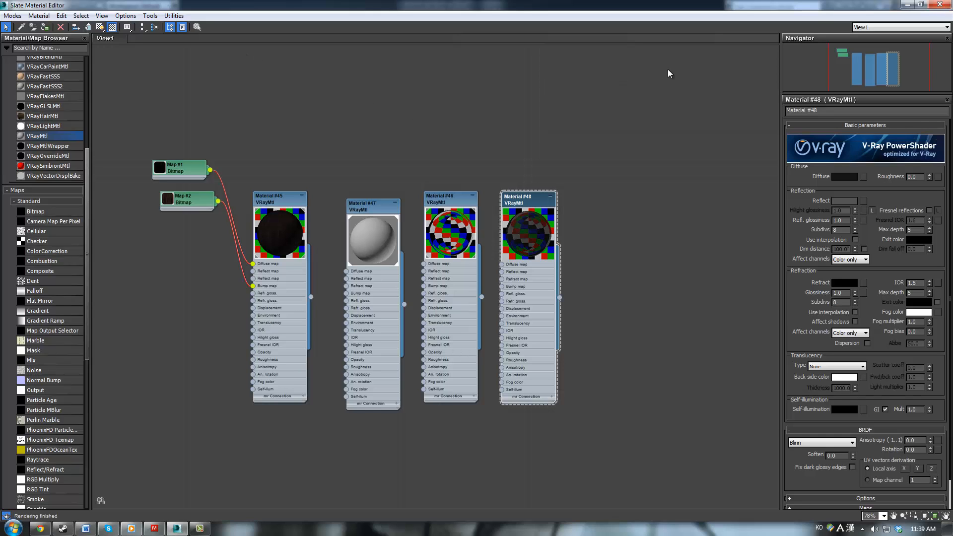
Step: Restore the material editor to its smaller size, close it, and pick the cabinet's rightmost yellow door in the camera view
{"action": "left_click", "coordinate": [921, 4]}
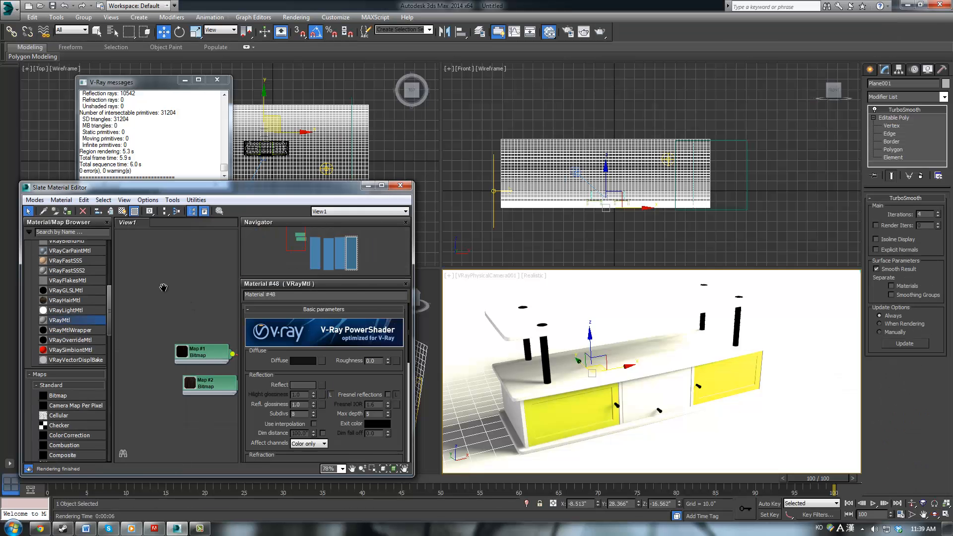
{"action": "scroll", "coordinate": [66, 269], "scroll_direction": "down", "scroll_amount": 4}
{"action": "middle_click_drag", "start_coordinate": [184, 292], "coordinate": [152, 258]}
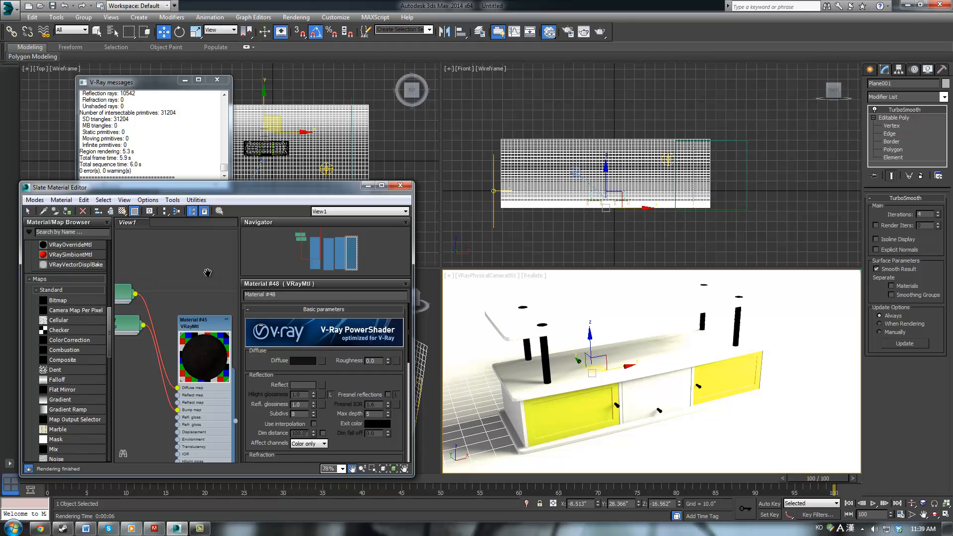
{"action": "middle_click_drag", "start_coordinate": [205, 271], "coordinate": [181, 255]}
{"action": "left_click_drag", "start_coordinate": [251, 191], "coordinate": [389, 202]}
{"action": "key", "text": "m"}
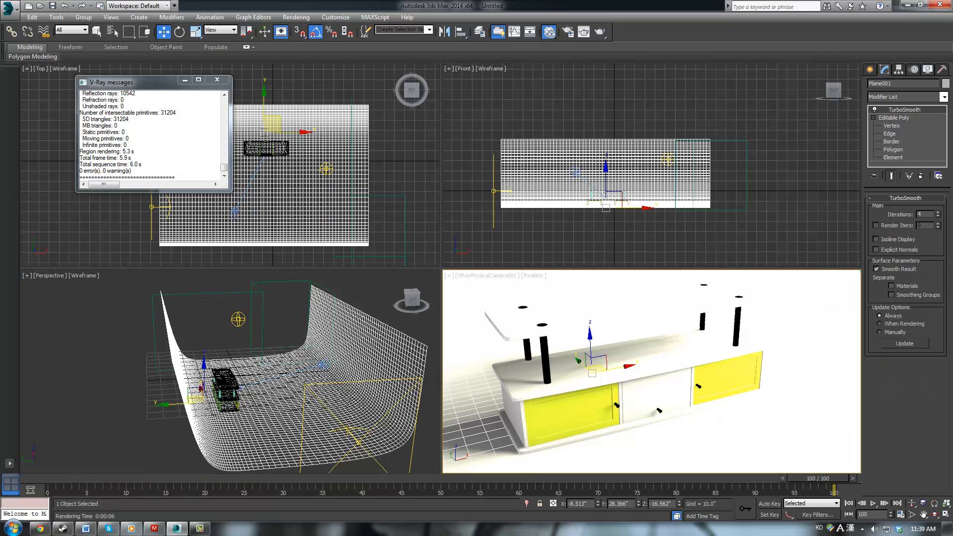
{"action": "left_click", "coordinate": [737, 366]}
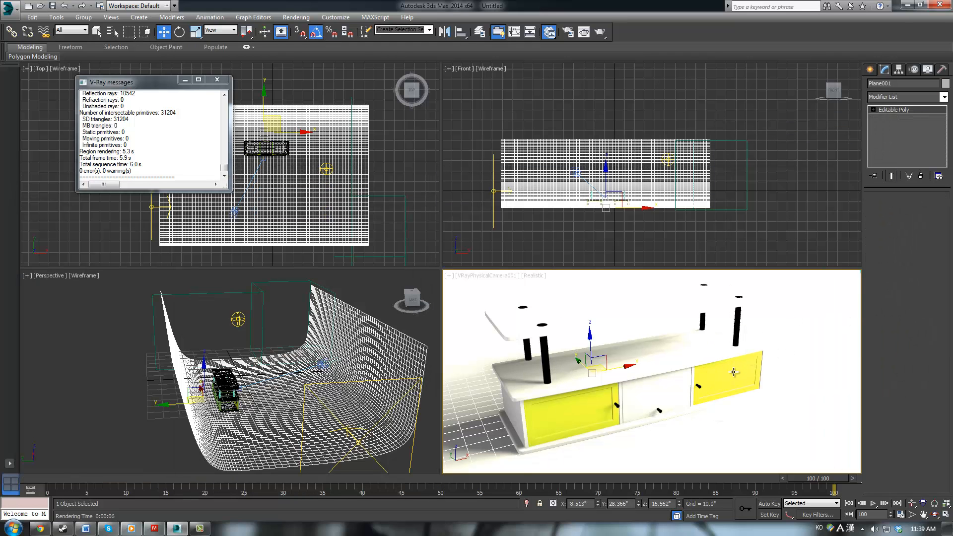
Step: Add the cabinet's other yellow door to the selection, assign the new dark grey VRayMtl to both doors, and close the material editor
{"action": "left_click", "coordinate": [596, 417], "text": "ctrl"}
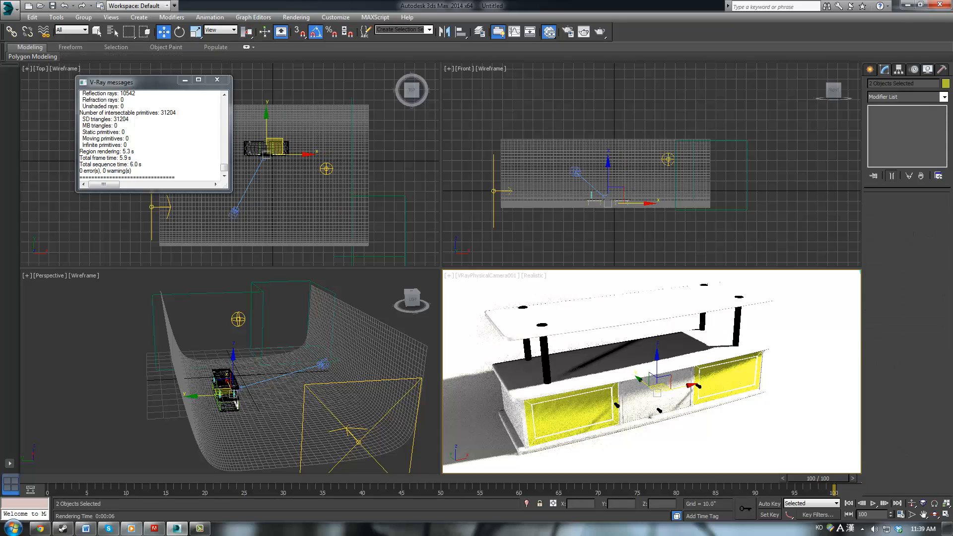
{"action": "key", "text": "m"}
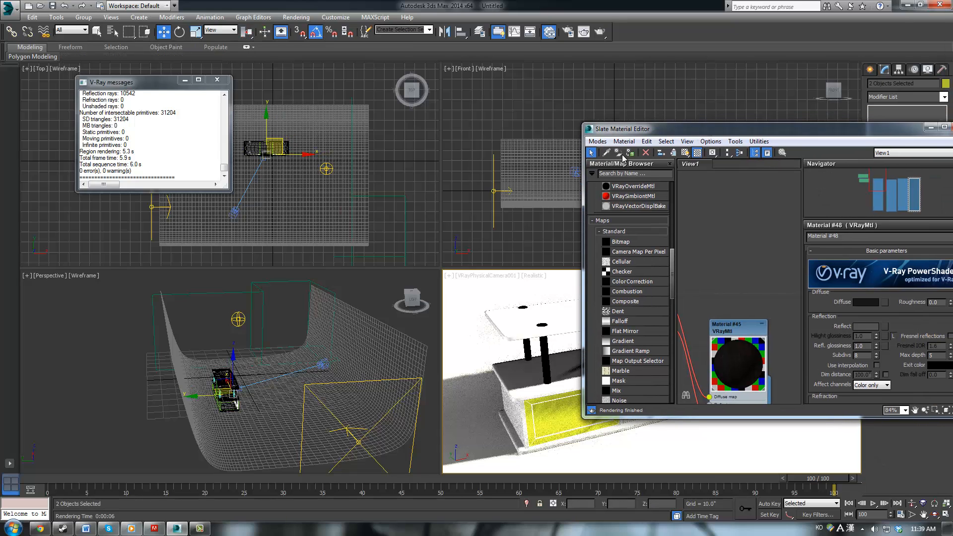
{"action": "left_click", "coordinate": [631, 154]}
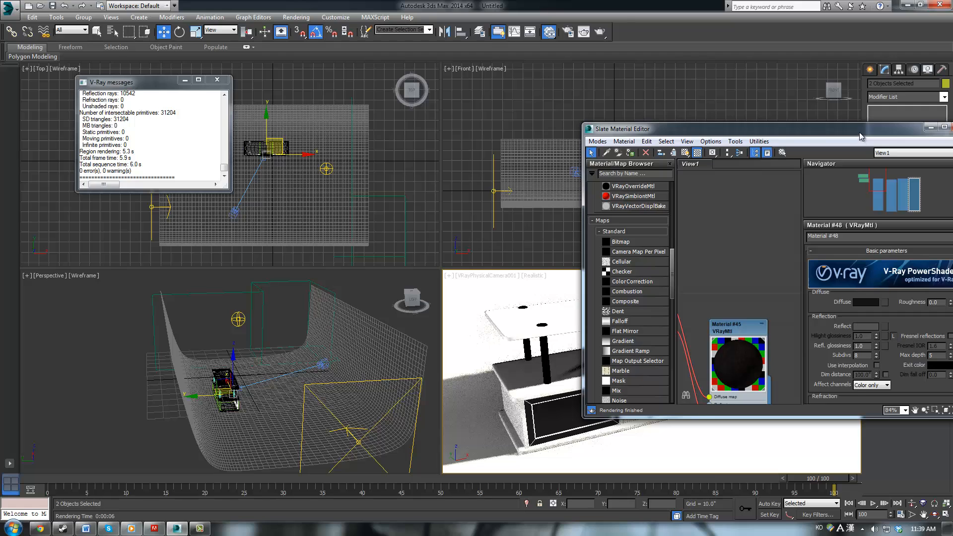
{"action": "left_click_drag", "start_coordinate": [861, 136], "coordinate": [801, 138]}
{"action": "left_click", "coordinate": [894, 127]}
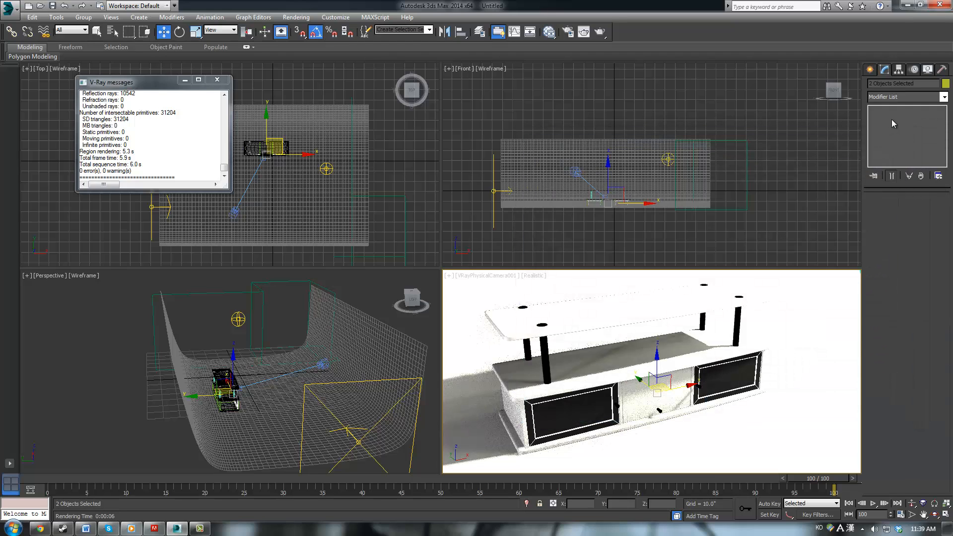
Step: Select the cabinet's top board and open the bitmap-textured VRayMtl's parameters in the maximized material editor
{"action": "left_click", "coordinate": [642, 369]}
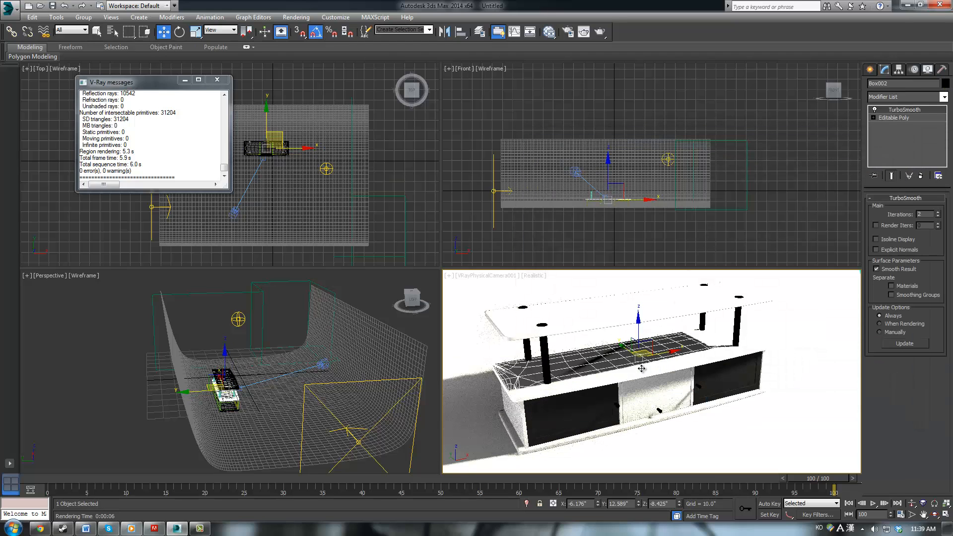
{"action": "key", "text": "m"}
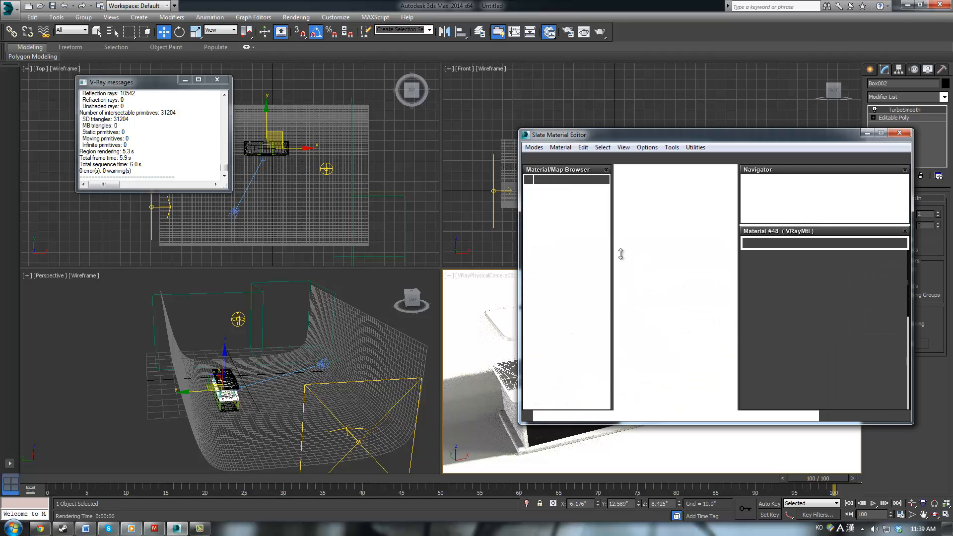
{"action": "double_click", "coordinate": [694, 138]}
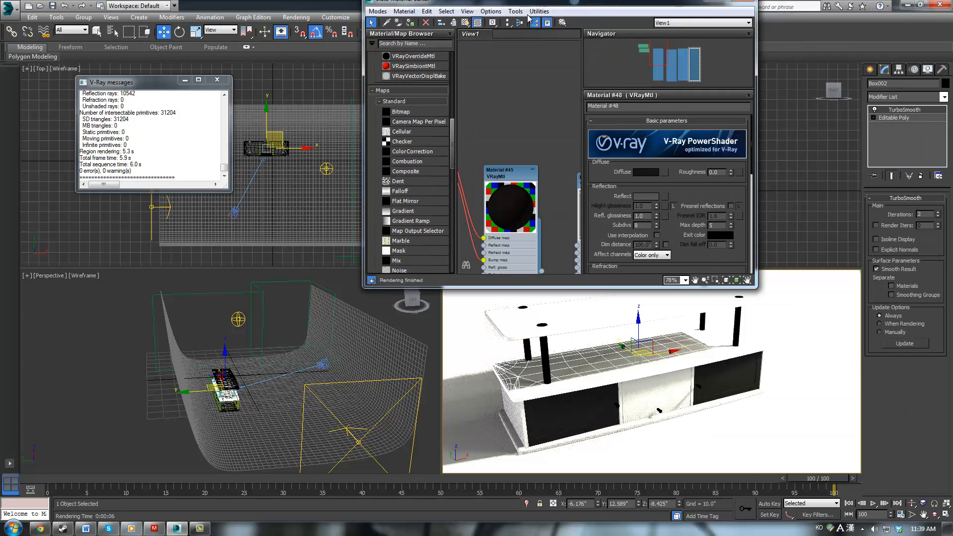
{"action": "double_click", "coordinate": [144, 198]}
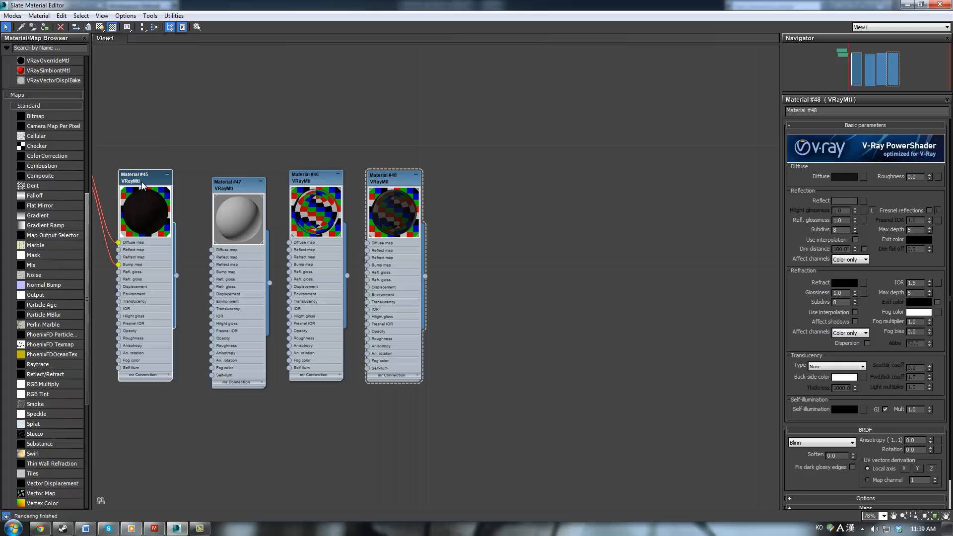
Step: Try to set the bitmap-textured VRayMtl's reflection value to 41
{"action": "left_click", "coordinate": [844, 201]}
{"action": "double_click", "coordinate": [393, 112]}
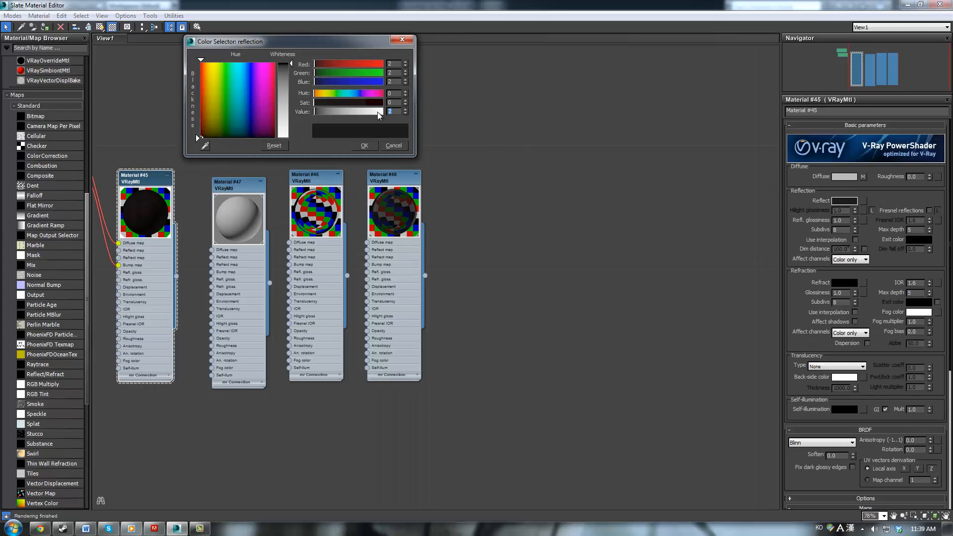
{"action": "type", "text": "40"}
{"action": "key", "text": "Return"}
{"action": "left_click", "coordinate": [402, 39]}
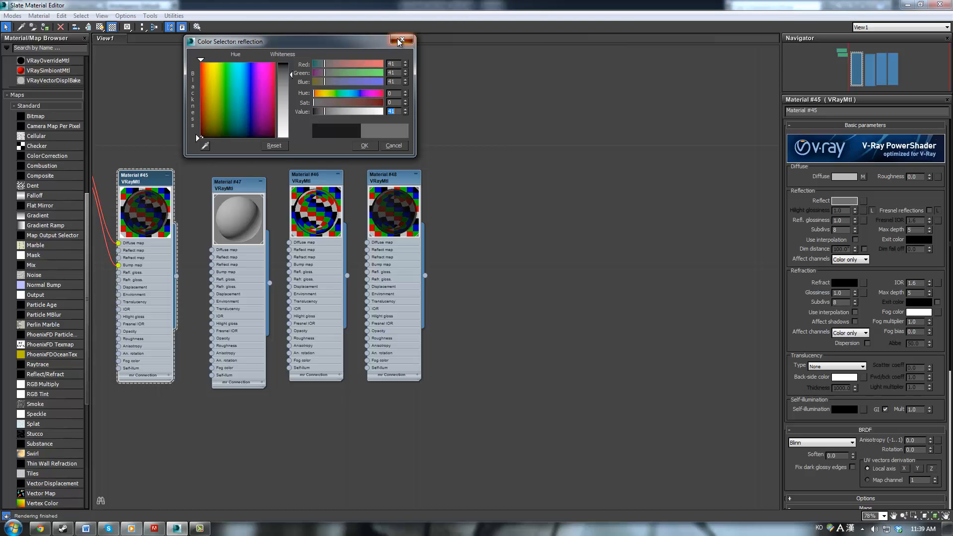
Step: Minimize the material editor, run a test render of the camera view, and close the frame buffer
{"action": "left_click", "coordinate": [908, 5]}
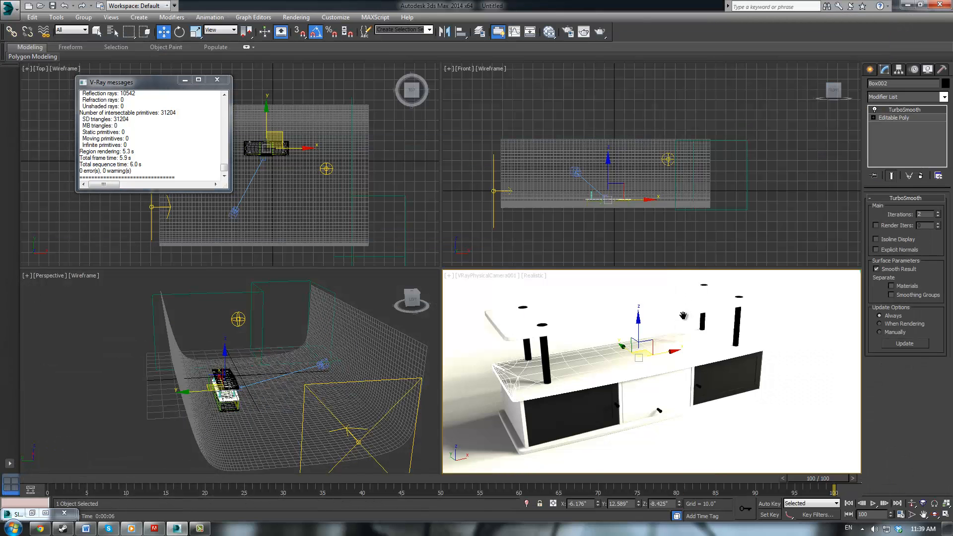
{"action": "left_click", "coordinate": [600, 32]}
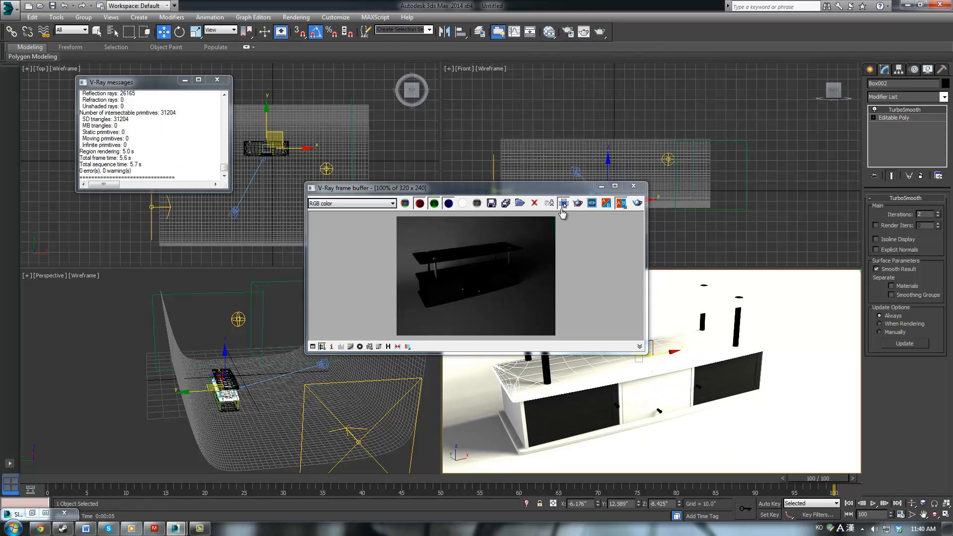
{"action": "left_click", "coordinate": [634, 186]}
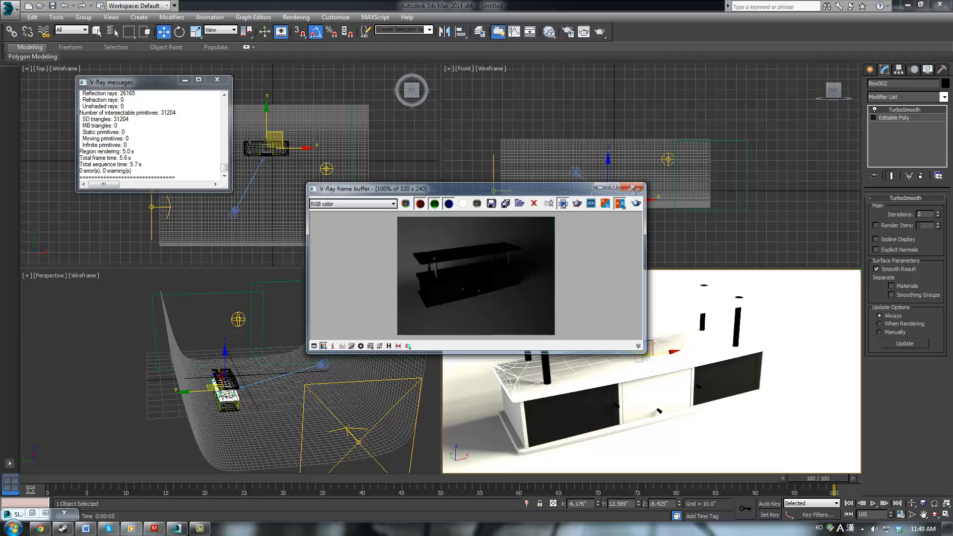
Step: Turn on V-Ray indirect illumination in the render setup and use Light cache as the secondary bounce engine
{"action": "left_click", "coordinate": [568, 31]}
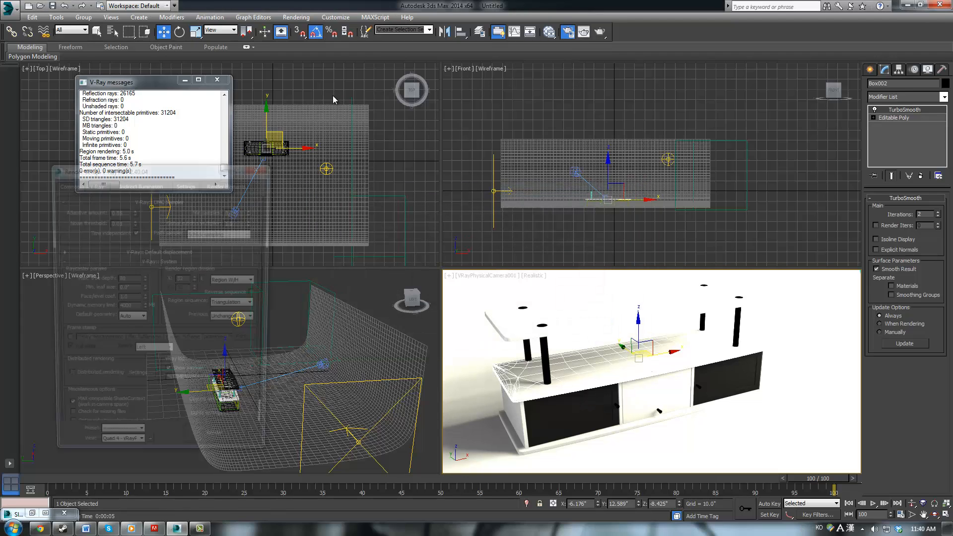
{"action": "left_click", "coordinate": [141, 184]}
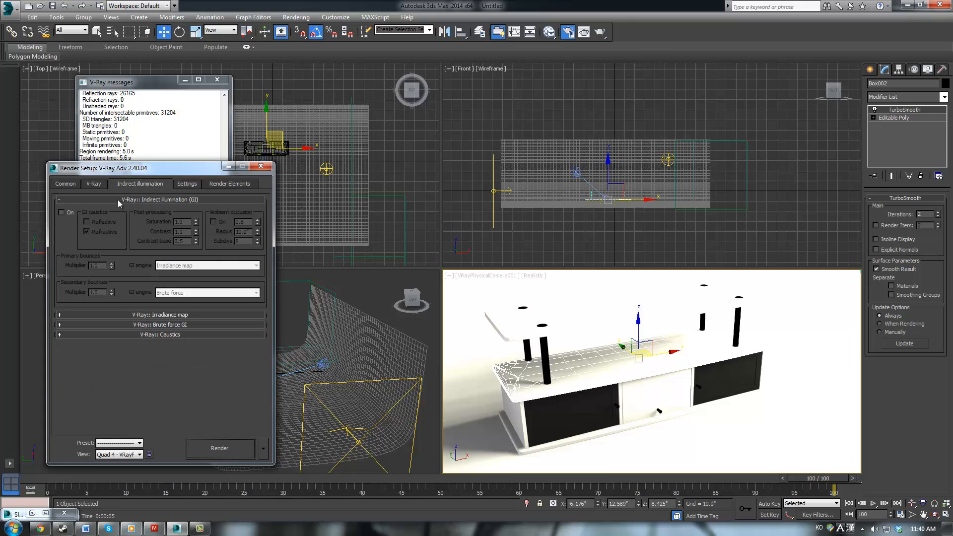
{"action": "left_click", "coordinate": [70, 215]}
{"action": "left_click", "coordinate": [185, 293]}
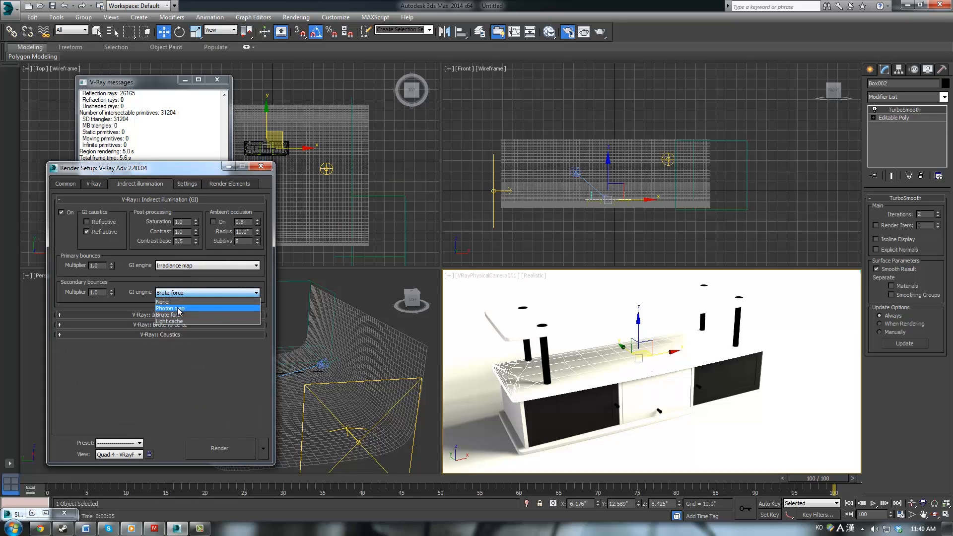
{"action": "left_click", "coordinate": [158, 321]}
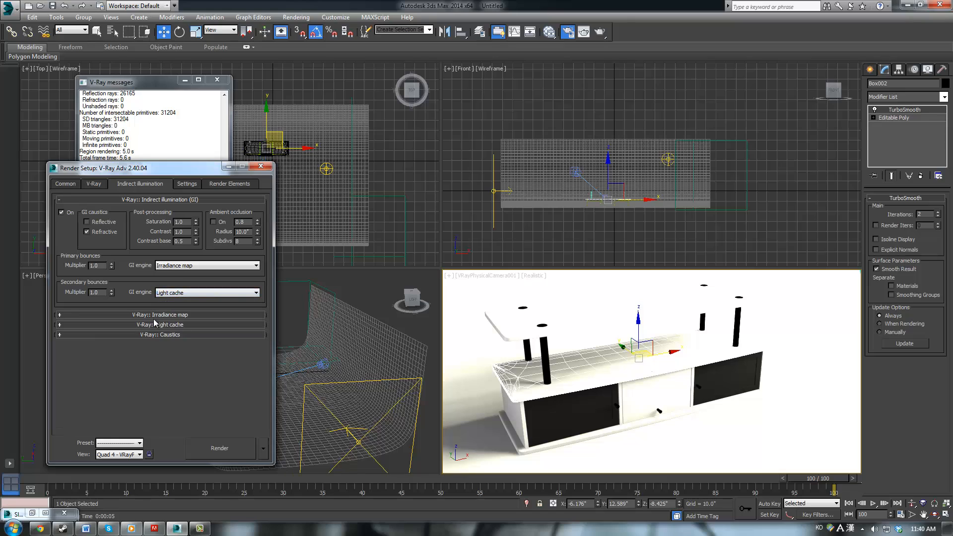
Step: Replace the irradiance map's High preset with a lower one and set the light cache subdivisions to 500
{"action": "left_click", "coordinate": [154, 316]}
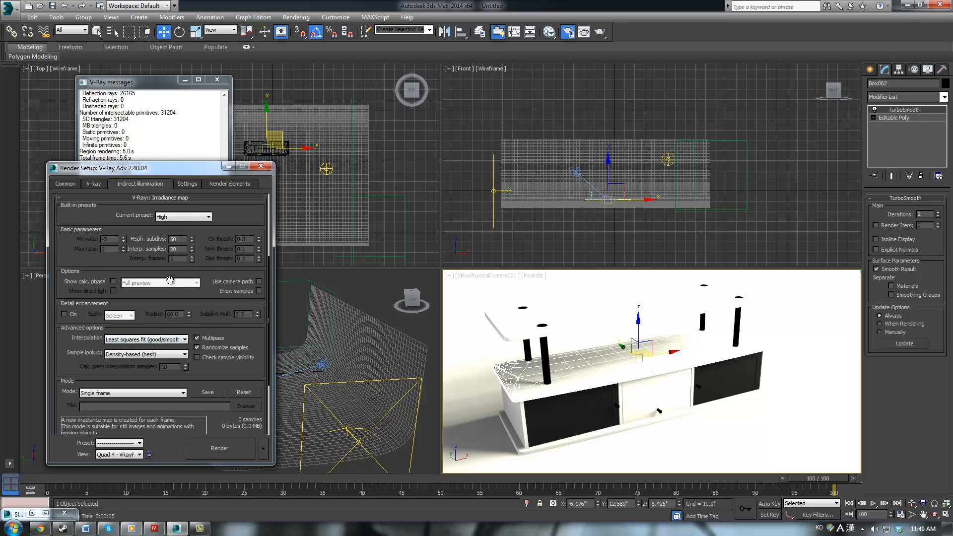
{"action": "left_click", "coordinate": [187, 217]}
{"action": "left_click", "coordinate": [179, 243]}
{"action": "left_click_drag", "start_coordinate": [212, 250], "coordinate": [229, 151]}
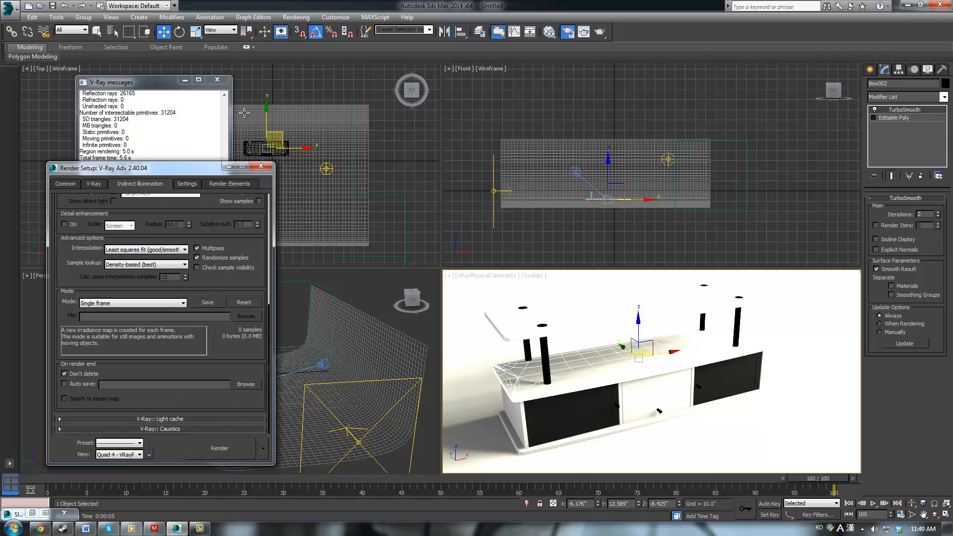
{"action": "left_click", "coordinate": [193, 419]}
{"action": "left_click_drag", "start_coordinate": [163, 315], "coordinate": [188, 208]}
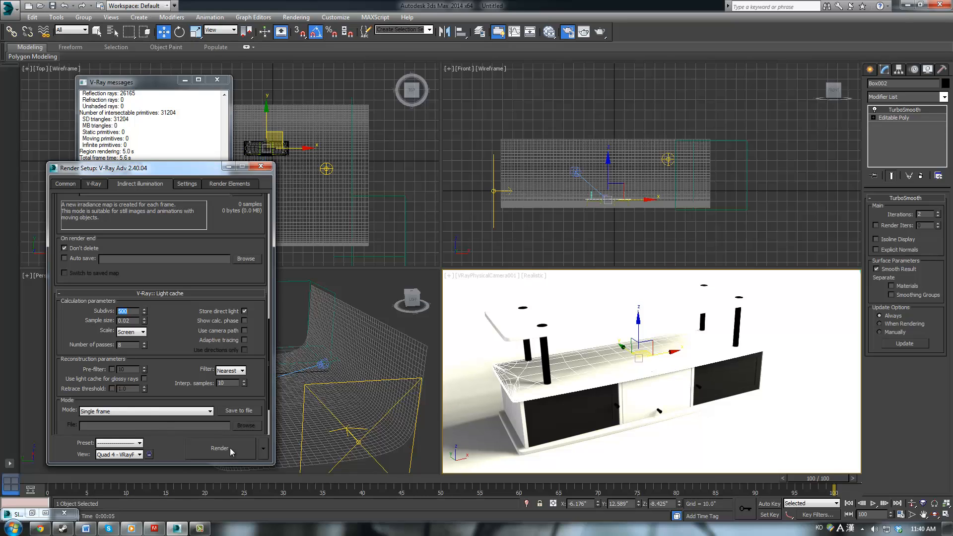
Step: Render the VRayPhysicalCamera001 view with the new illumination settings and close the frame buffer
{"action": "left_click", "coordinate": [138, 455]}
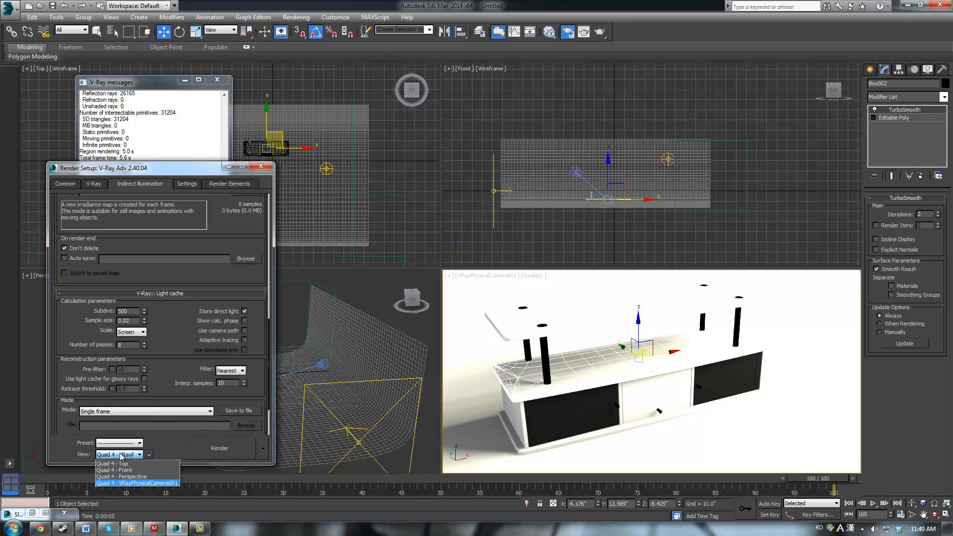
{"action": "left_click", "coordinate": [128, 485]}
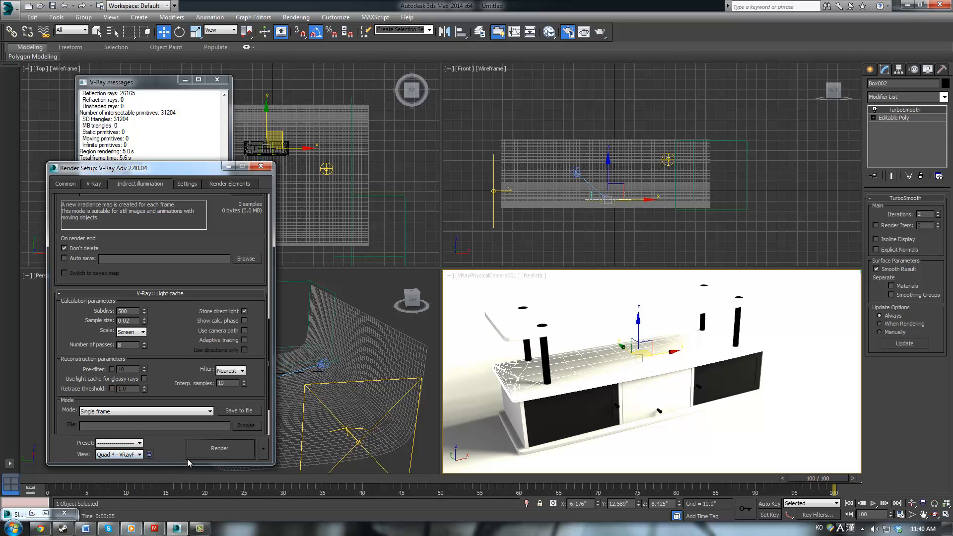
{"action": "left_click", "coordinate": [220, 449]}
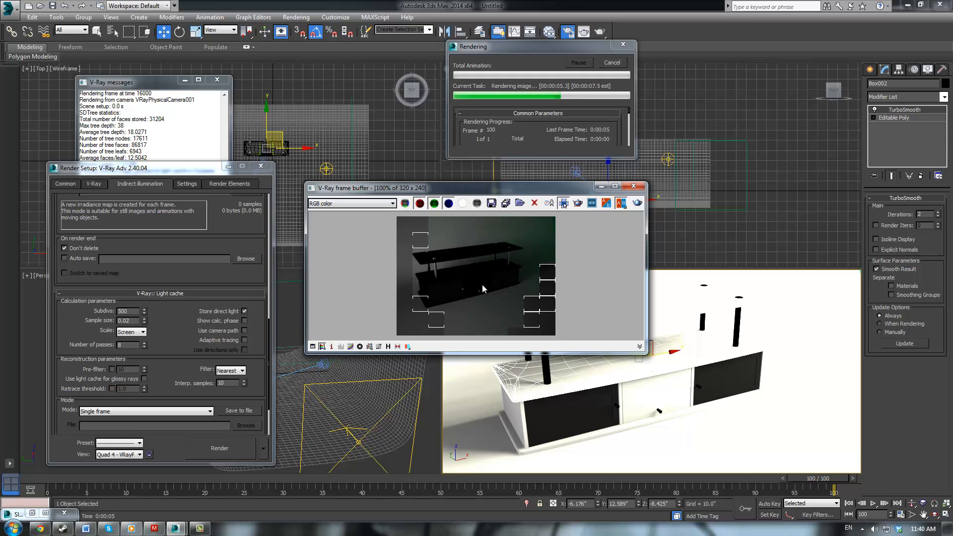
{"action": "left_click", "coordinate": [627, 187]}
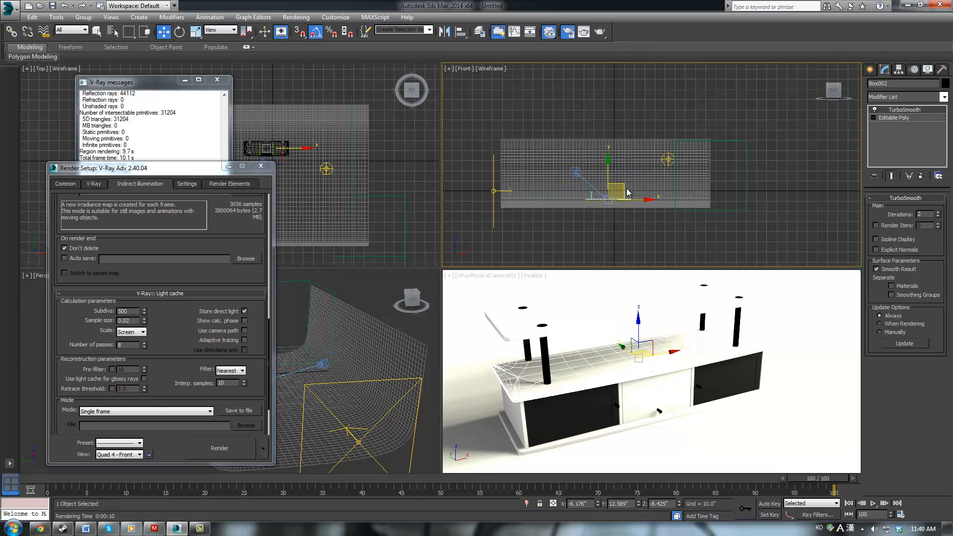
Step: Reopen the material editor in a smaller window, select Plane002 in the front view, and apply the plain grey VRayMtl to it
{"action": "key", "text": "m"}
{"action": "left_click_drag", "start_coordinate": [784, 6], "coordinate": [519, 209]}
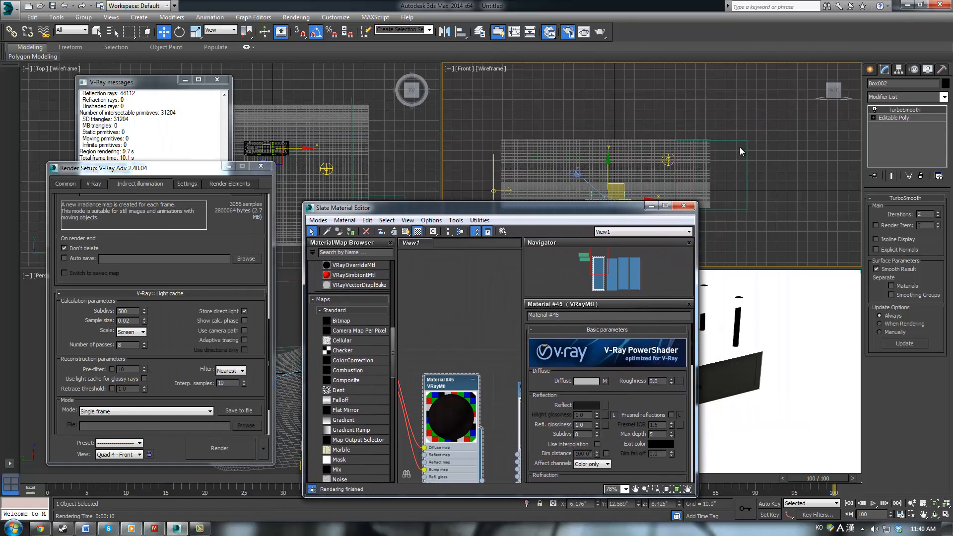
{"action": "left_click", "coordinate": [741, 151]}
{"action": "left_click", "coordinate": [427, 295]}
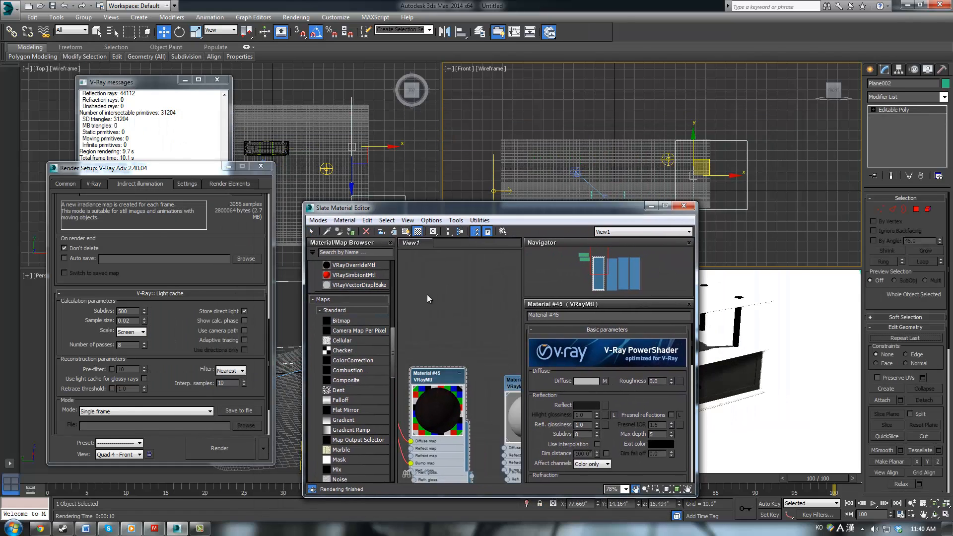
{"action": "scroll", "coordinate": [451, 311], "scroll_direction": "down", "scroll_amount": 4}
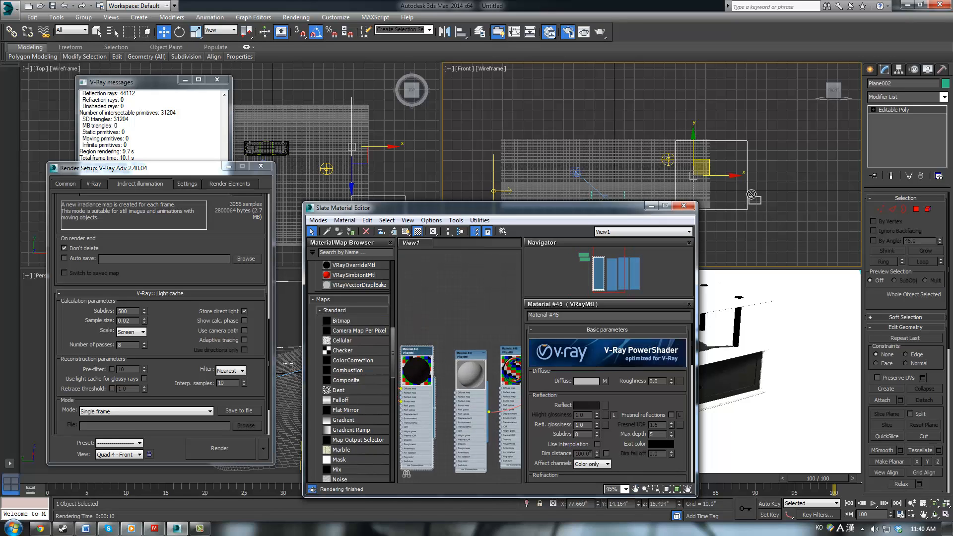
Step: Open the plain grey VRayMtl's parameters and set its reflection value to 5
{"action": "double_click", "coordinate": [480, 385]}
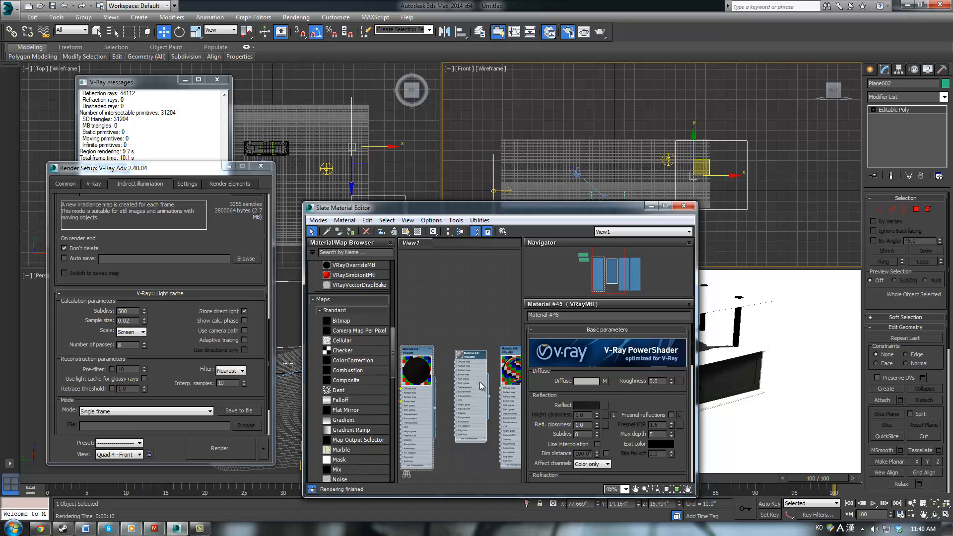
{"action": "double_click", "coordinate": [462, 354]}
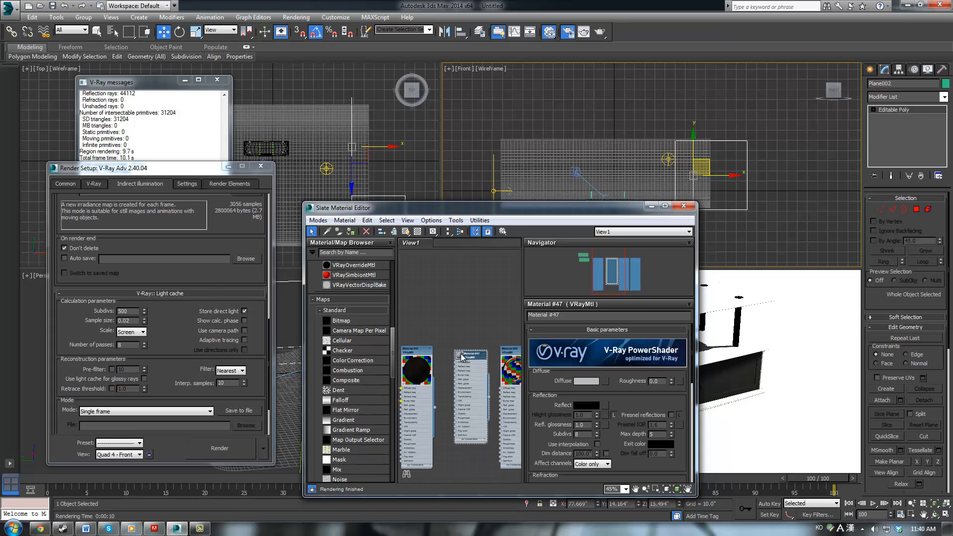
{"action": "left_click", "coordinate": [585, 406]}
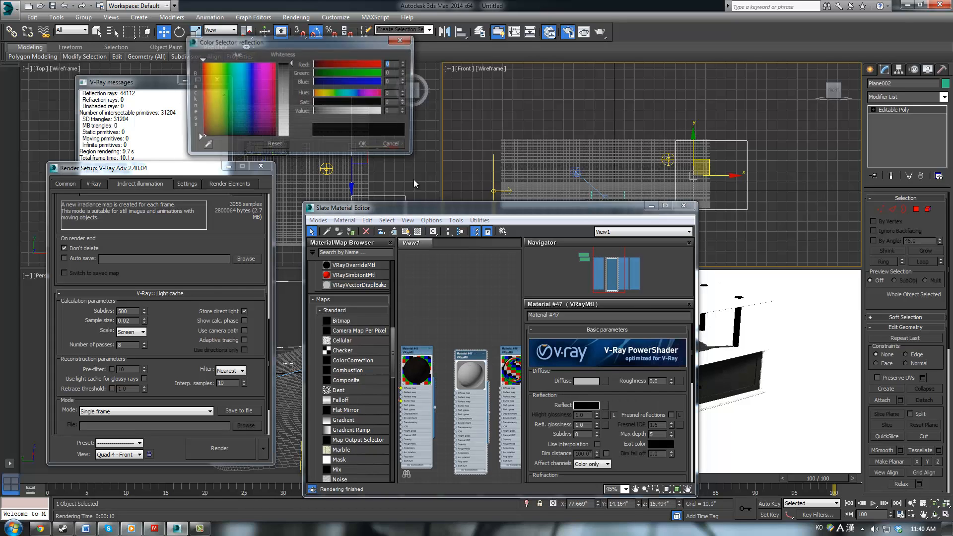
{"action": "type", "text": "3"}
{"action": "key", "text": "Return"}
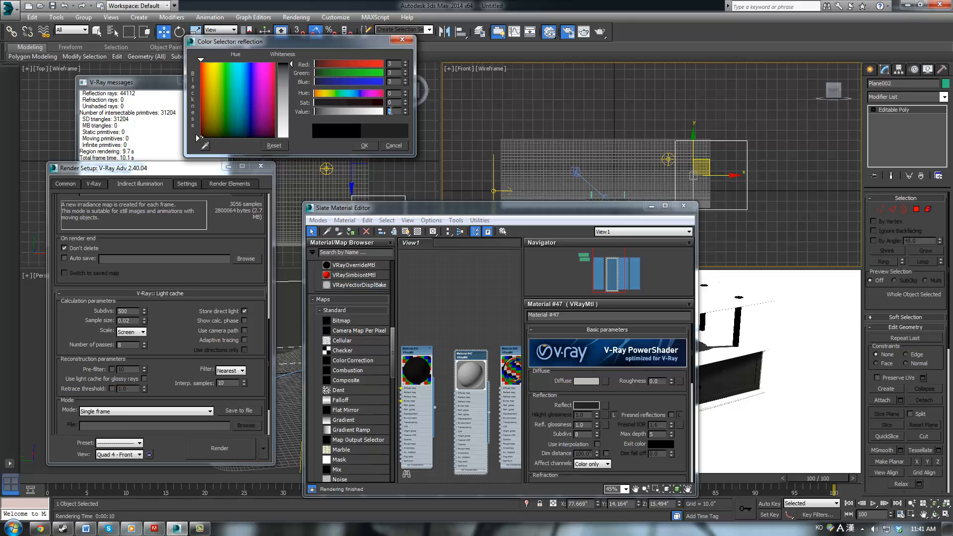
{"action": "type", "text": "5"}
{"action": "key", "text": "Return"}
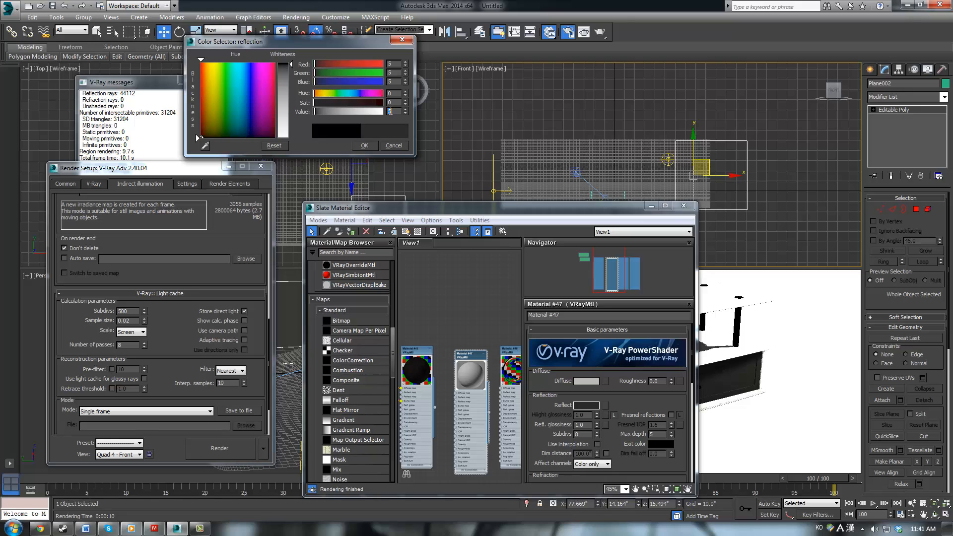
{"action": "left_click", "coordinate": [356, 145]}
Step: Examine the grey material's refraction, translucency and BRDF settings, and open the neighbouring reflective VRayMtl's parameters
{"action": "scroll", "coordinate": [606, 397], "scroll_direction": "down", "scroll_amount": 5}
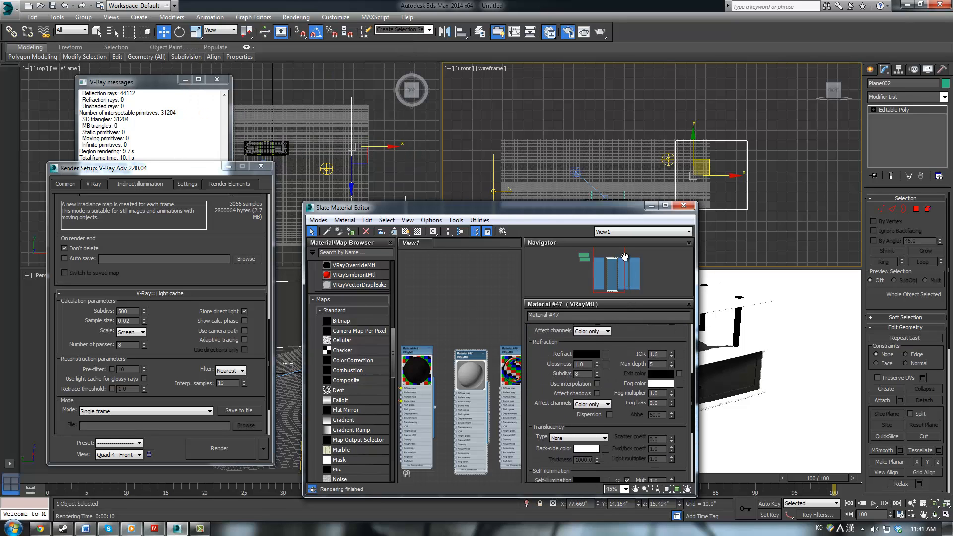
{"action": "scroll", "coordinate": [592, 346], "scroll_direction": "down", "scroll_amount": 1}
{"action": "left_click_drag", "start_coordinate": [612, 342], "coordinate": [616, 224]}
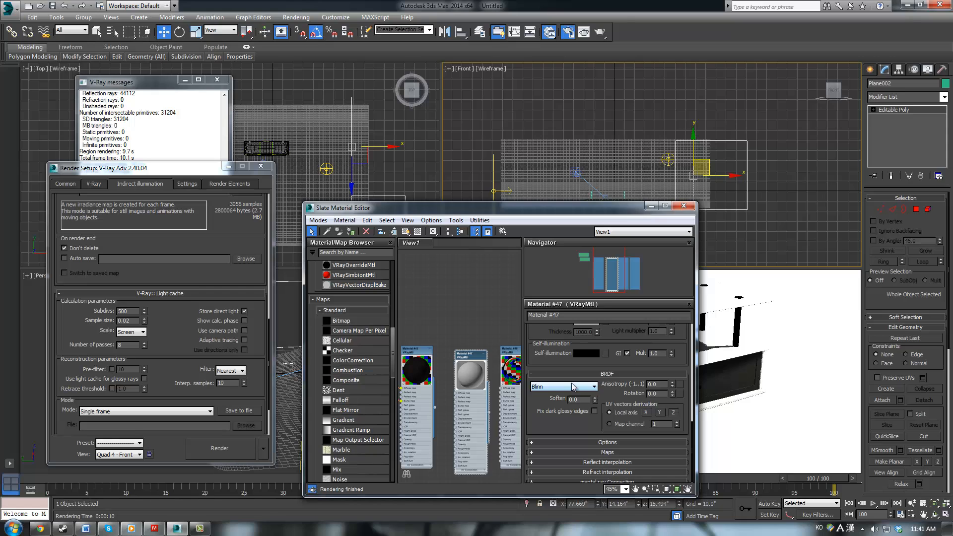
{"action": "middle_click_drag", "start_coordinate": [490, 318], "coordinate": [458, 306]}
{"action": "double_click", "coordinate": [465, 326]}
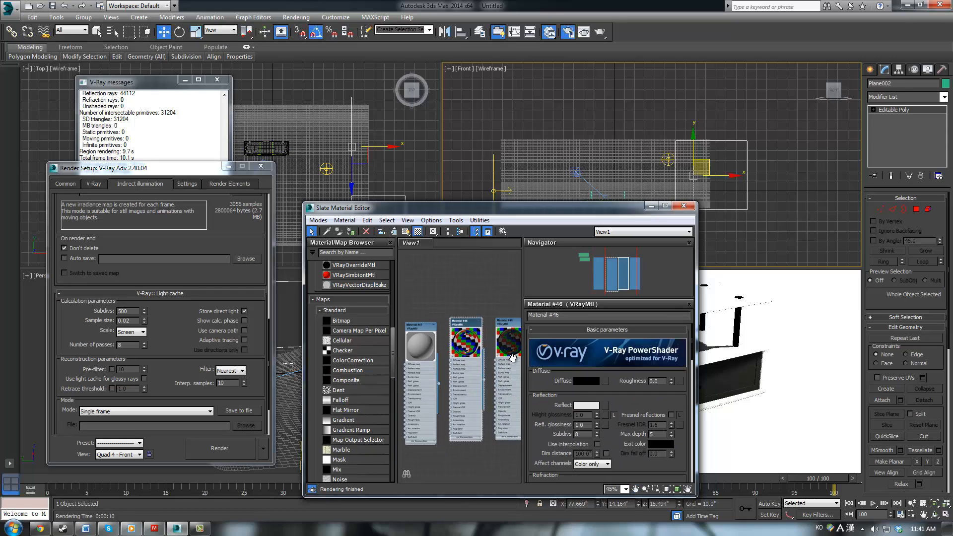
Step: Enlarge the material editor and set the reflective VRayMtl's BRDF to Phong with anisotropy 0.5 and rotation 0.3
{"action": "left_click", "coordinate": [666, 206]}
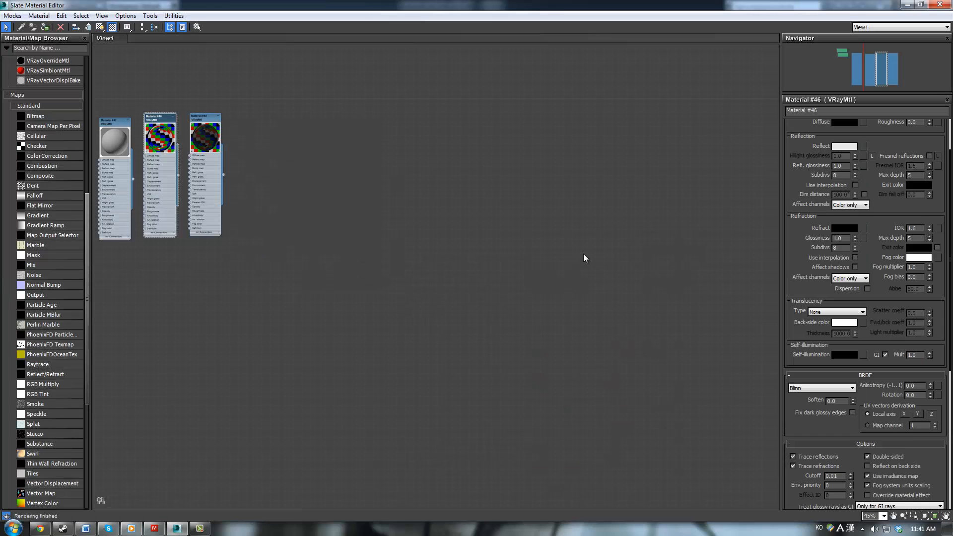
{"action": "scroll", "coordinate": [245, 195], "scroll_direction": "up", "scroll_amount": 6}
{"action": "middle_click_drag", "start_coordinate": [482, 293], "coordinate": [536, 315]}
{"action": "scroll", "coordinate": [535, 315], "scroll_direction": "up", "scroll_amount": 1}
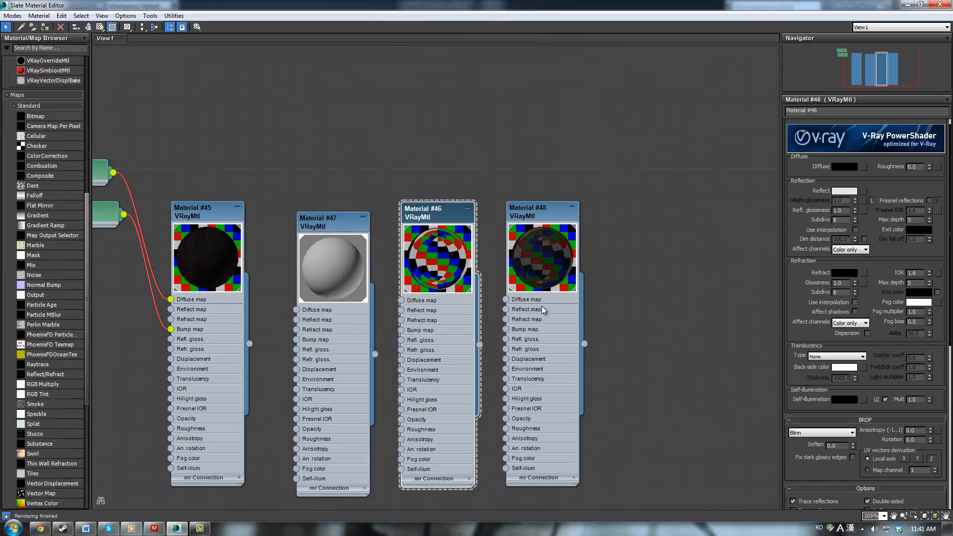
{"action": "scroll", "coordinate": [804, 301], "scroll_direction": "down", "scroll_amount": 6}
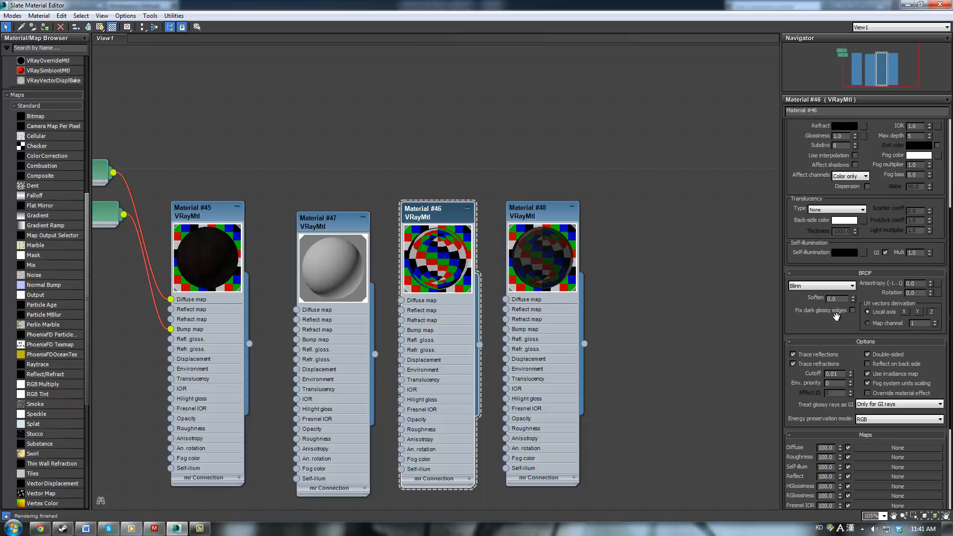
{"action": "left_click_drag", "start_coordinate": [832, 325], "coordinate": [803, 282]}
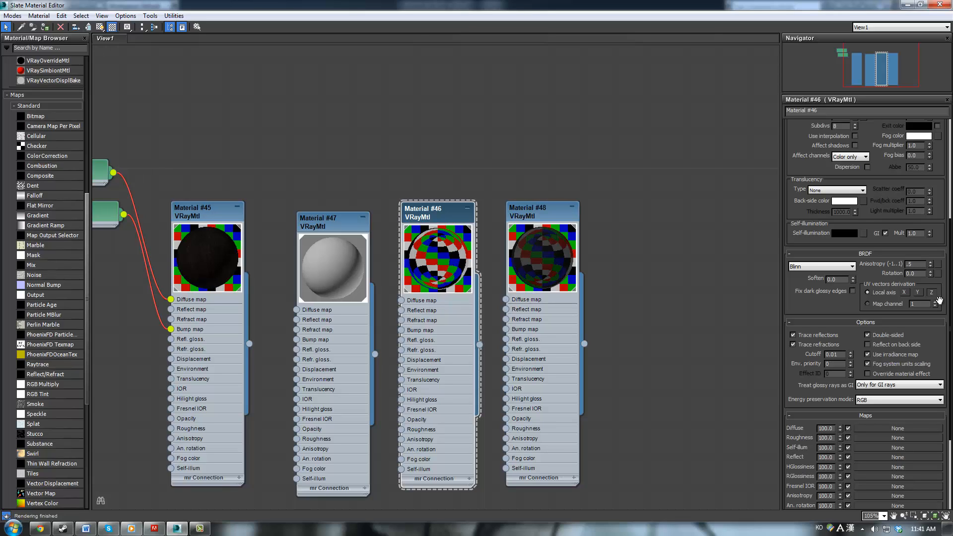
{"action": "key", "text": "Tab"}
{"action": "key", "text": "Return"}
{"action": "left_click", "coordinate": [824, 265]}
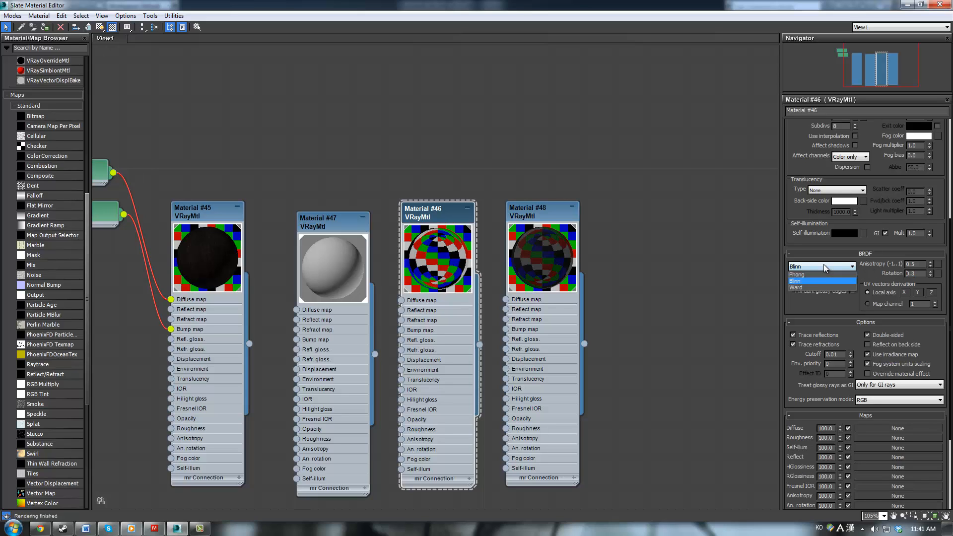
{"action": "left_click", "coordinate": [813, 278]}
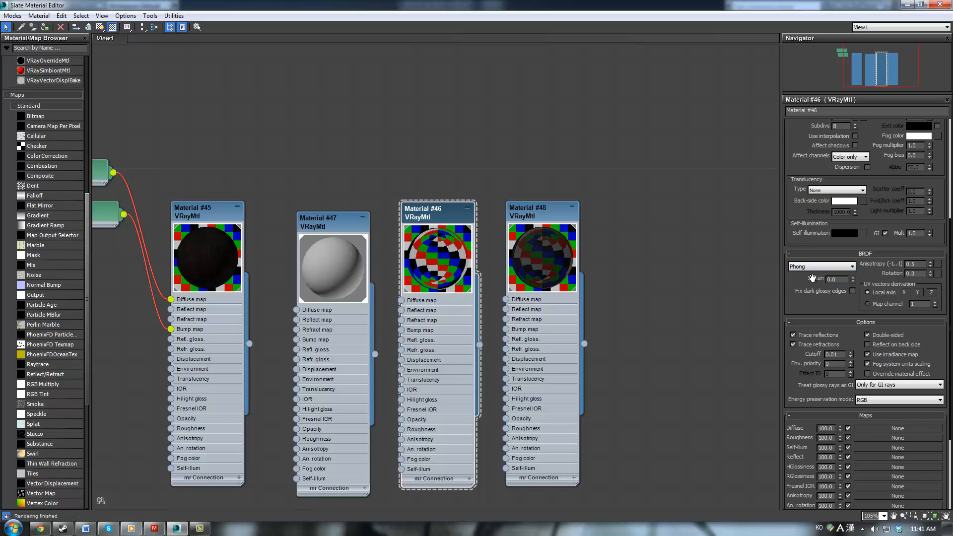
Step: Change the reflective VRayMtl's BRDF to Ward with soften 0.1 and anisotropy 1, and minimize the material editor
{"action": "scroll", "coordinate": [459, 177], "scroll_direction": "up", "scroll_amount": 2}
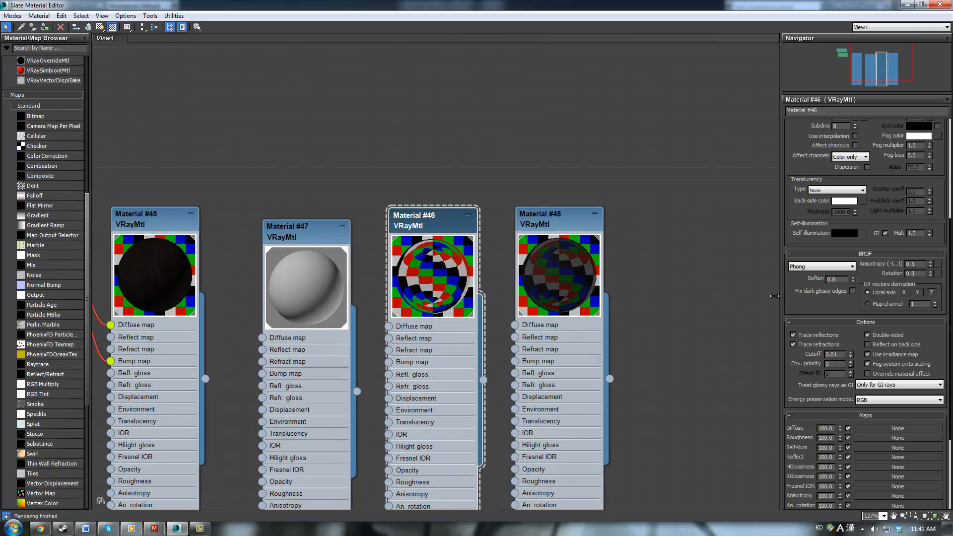
{"action": "left_click", "coordinate": [854, 278]}
{"action": "left_click_drag", "start_coordinate": [919, 265], "coordinate": [854, 258]}
{"action": "type", "text": "1"}
{"action": "key", "text": "Return"}
{"action": "left_click", "coordinate": [794, 267]}
{"action": "left_click", "coordinate": [810, 289]}
{"action": "scroll", "coordinate": [801, 226], "scroll_direction": "up", "scroll_amount": 3}
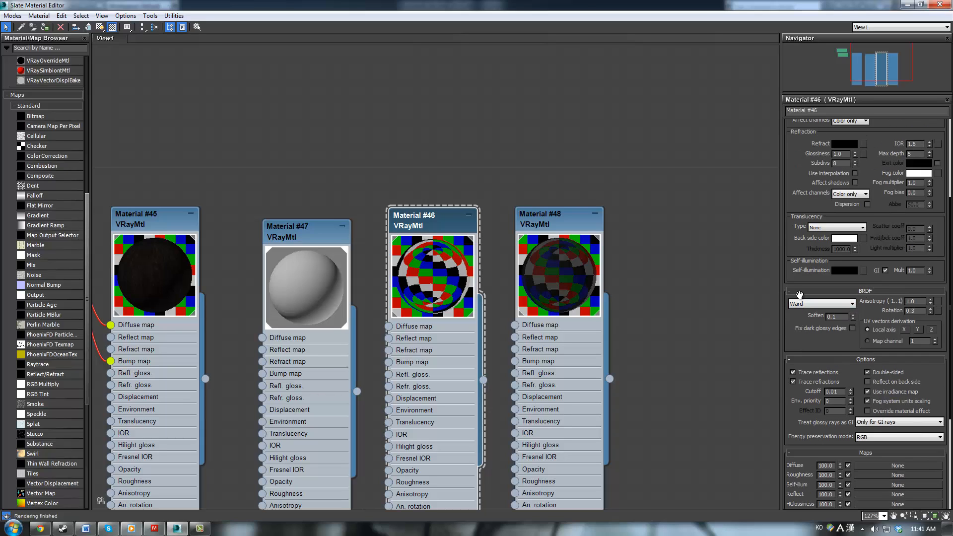
{"action": "scroll", "coordinate": [801, 226], "scroll_direction": "up", "scroll_amount": 5}
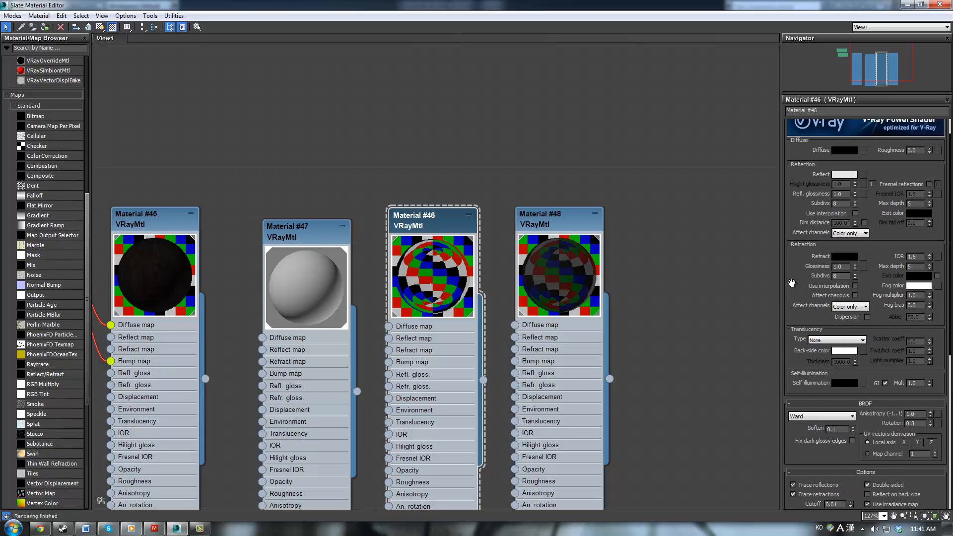
{"action": "left_click_drag", "start_coordinate": [793, 284], "coordinate": [849, 261]}
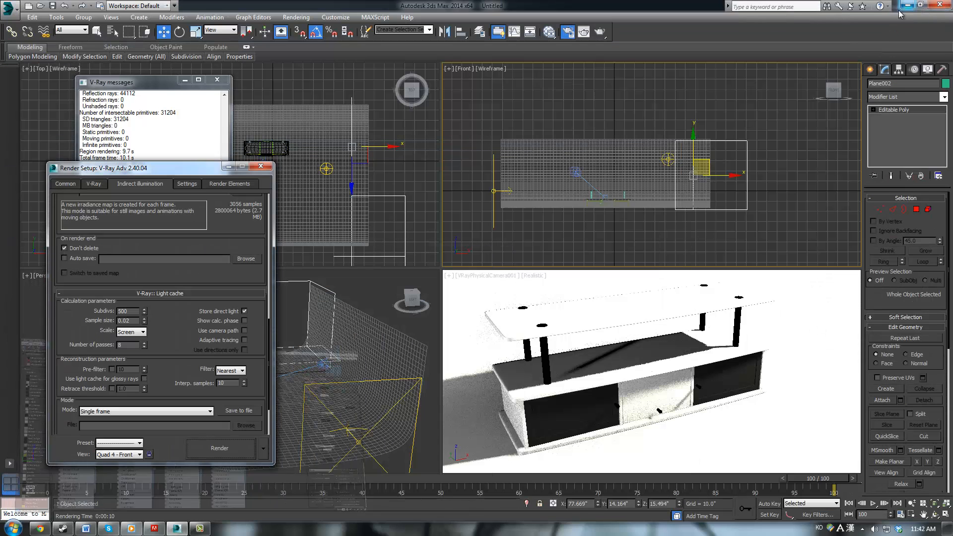
{"action": "left_click", "coordinate": [907, 4]}
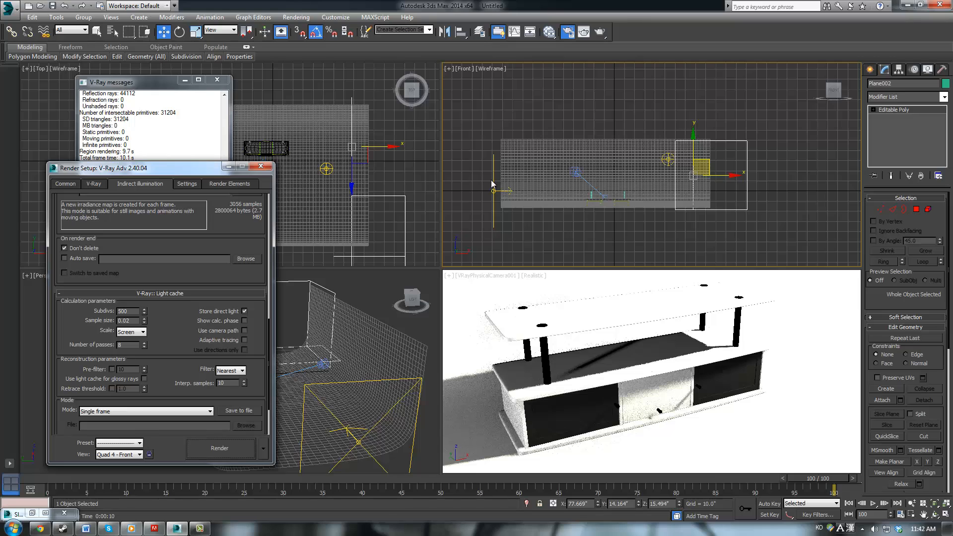
Step: Create a VRaySun in the front view, high beside the backdrop and aimed down at its edge, and add the VRaySky environment map
{"action": "left_click", "coordinate": [458, 149]}
{"action": "left_click", "coordinate": [870, 70]}
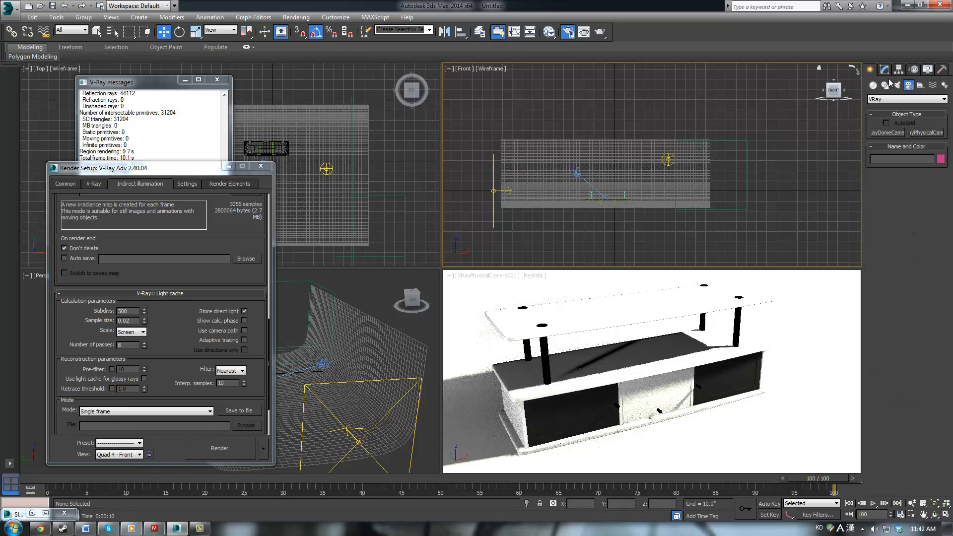
{"action": "left_click", "coordinate": [897, 86]}
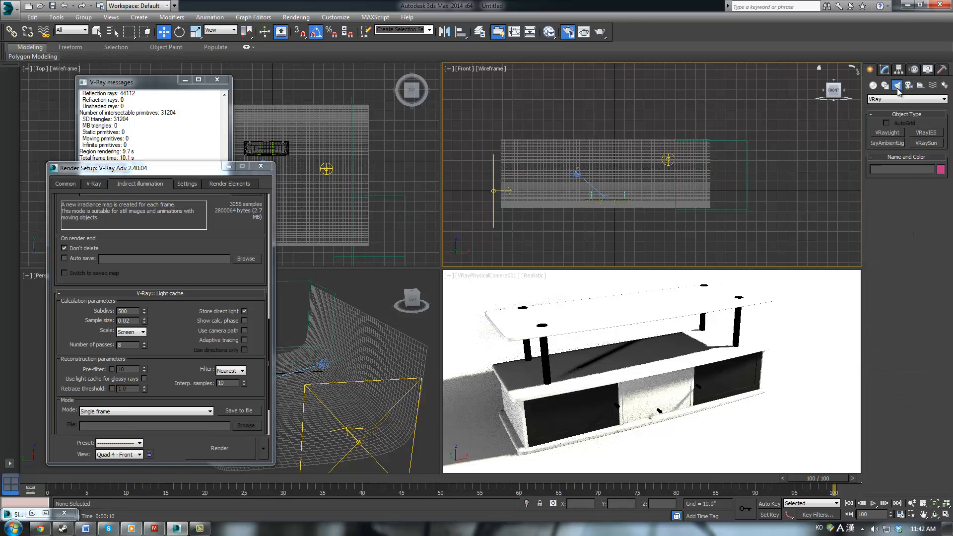
{"action": "left_click", "coordinate": [918, 146]}
{"action": "middle_click_drag", "start_coordinate": [586, 122], "coordinate": [690, 190]}
{"action": "scroll", "coordinate": [646, 160], "scroll_direction": "down", "scroll_amount": 2}
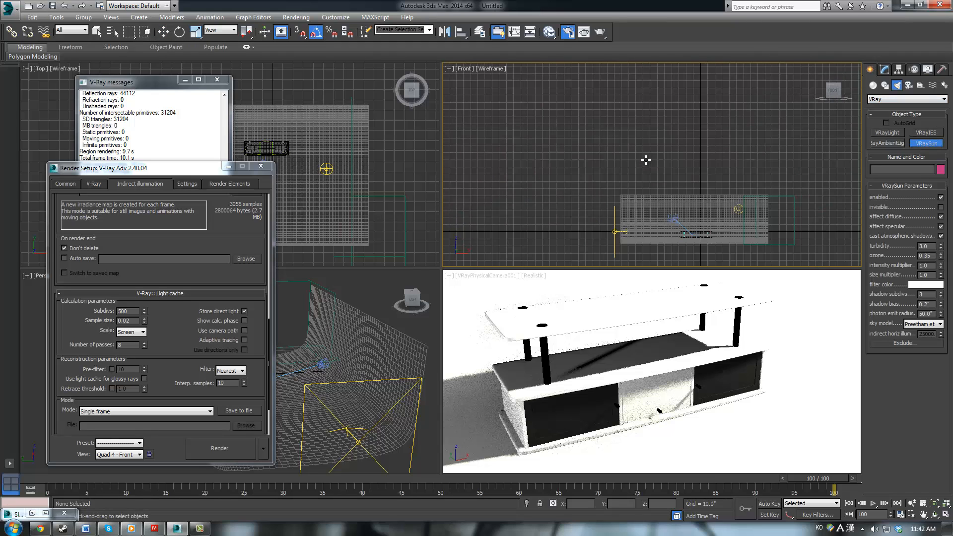
{"action": "left_click_drag", "start_coordinate": [507, 132], "coordinate": [633, 230]}
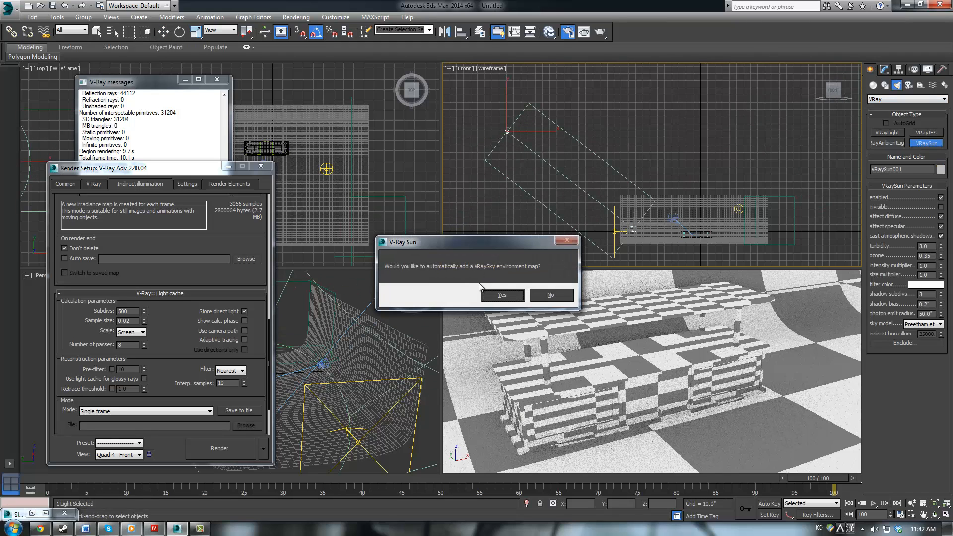
{"action": "left_click", "coordinate": [502, 295]}
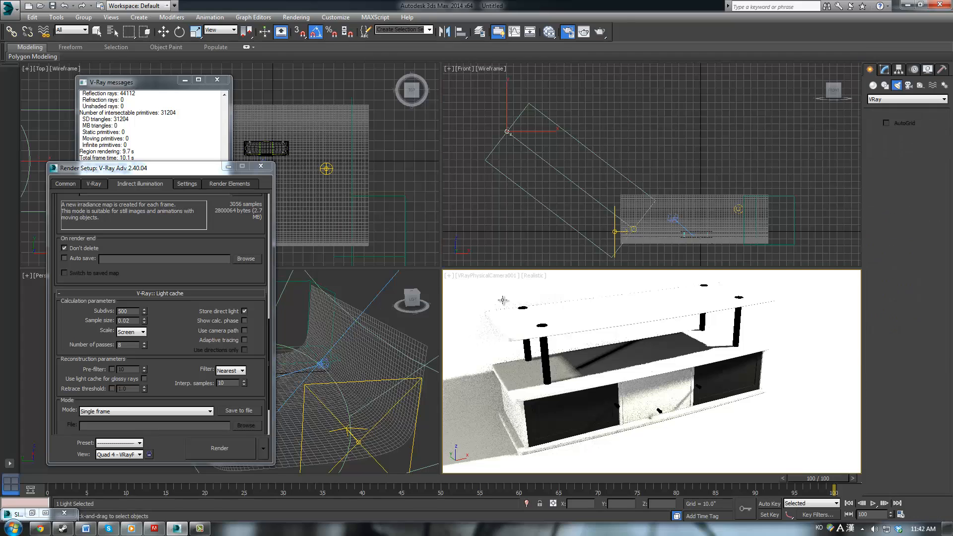
Step: Test-render the VRayPhysicalCamera001 view with the new sun and sky
{"action": "right_click", "coordinate": [522, 302]}
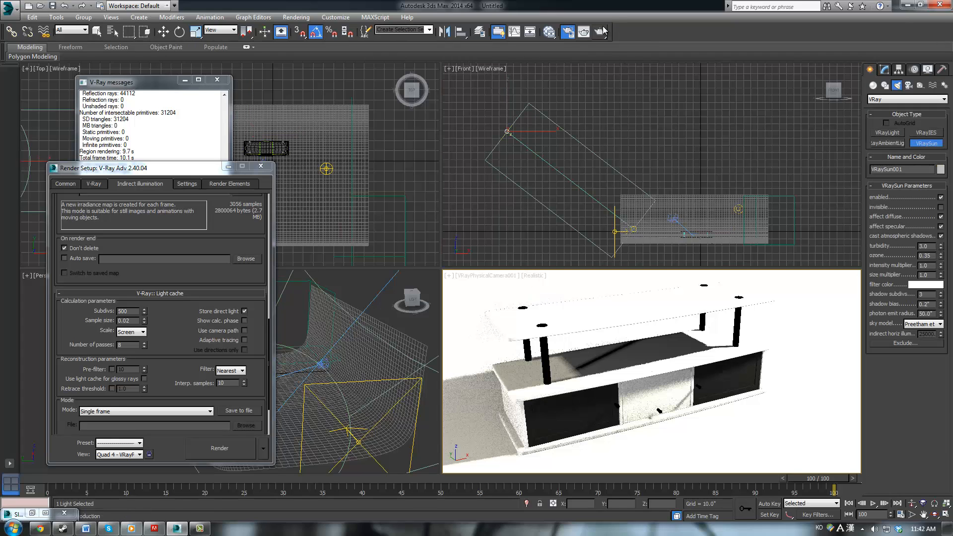
{"action": "left_click", "coordinate": [600, 31]}
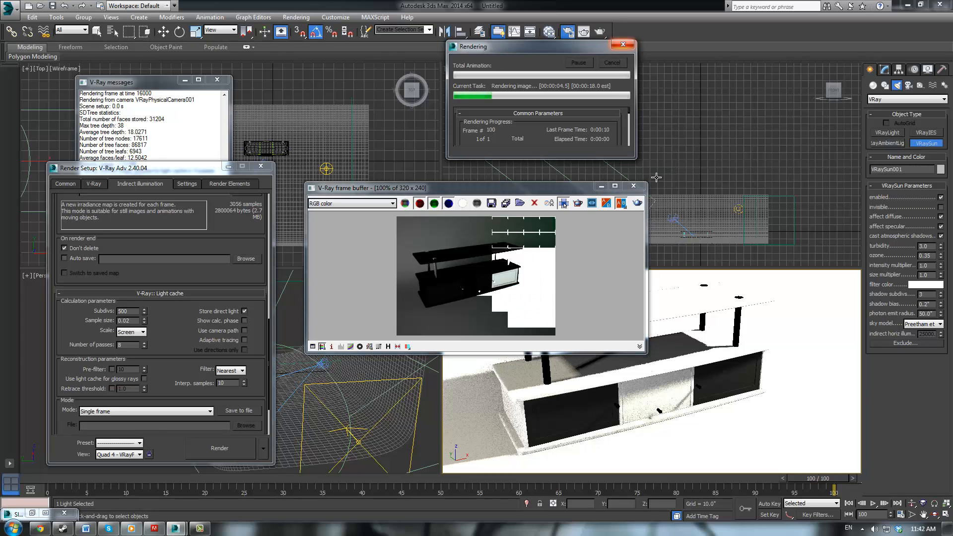
Step: Select VRayPhysicalCamera001 in the front view and set its shutter speed to 100
{"action": "left_click", "coordinate": [886, 69]}
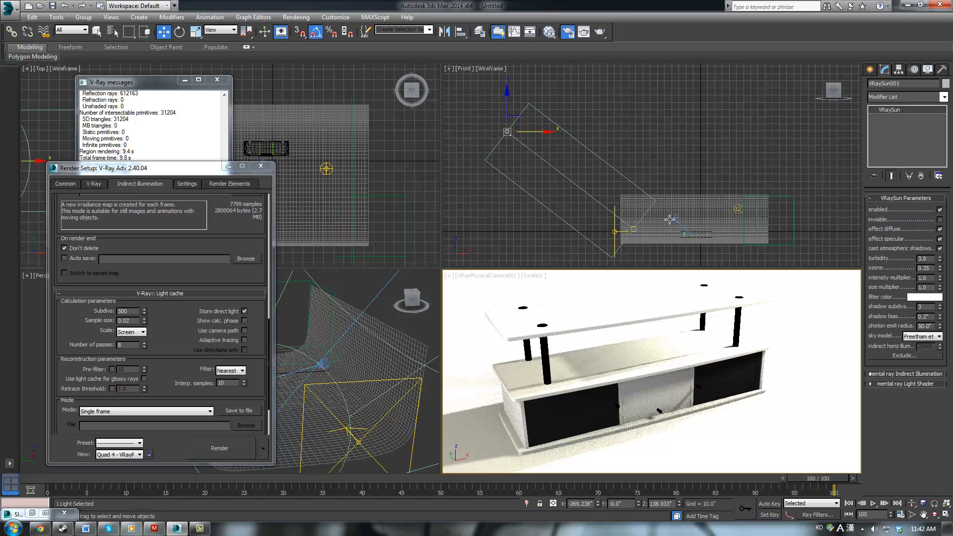
{"action": "left_click", "coordinate": [670, 219]}
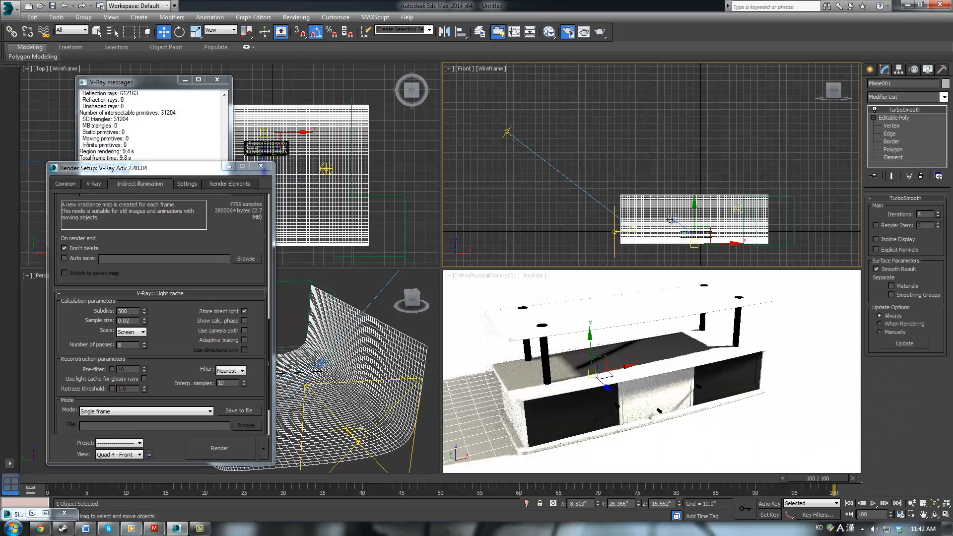
{"action": "left_click", "coordinate": [672, 219]}
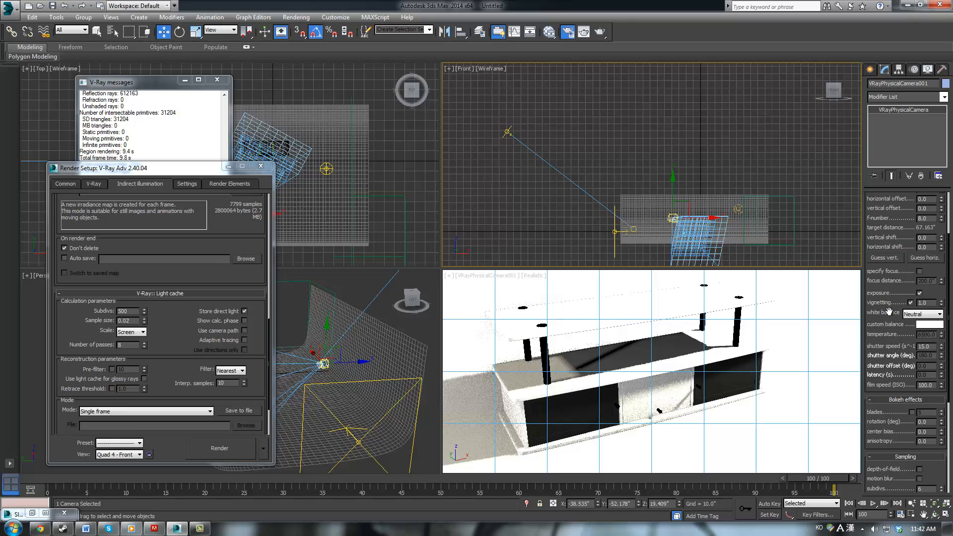
{"action": "double_click", "coordinate": [931, 346]}
Step: Render the camera view with the faster shutter speed and close the frame buffer
{"action": "left_click", "coordinate": [640, 335]}
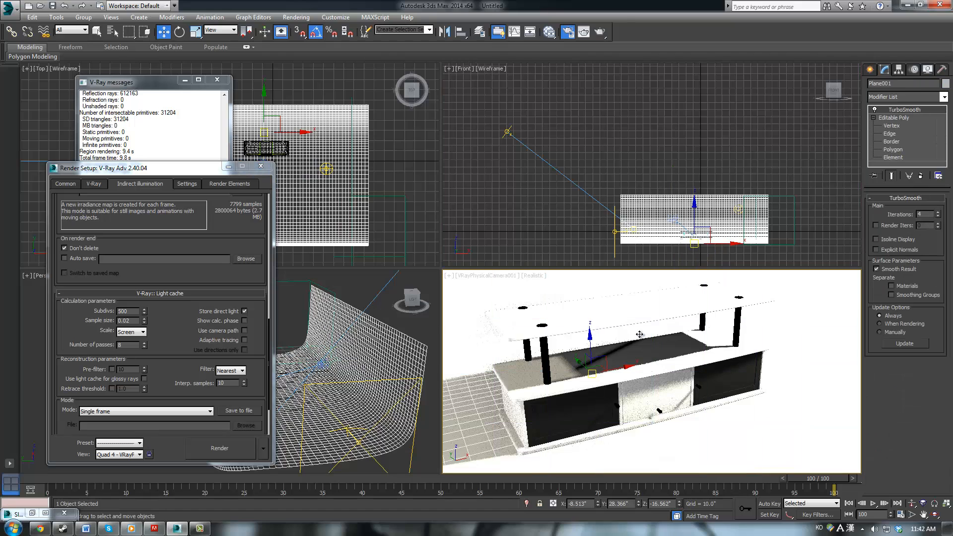
{"action": "left_click", "coordinate": [602, 33]}
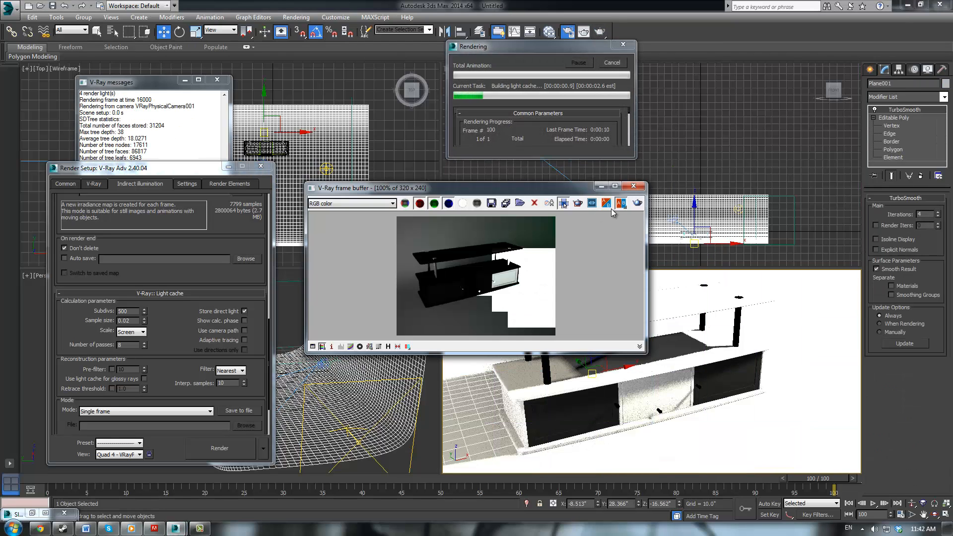
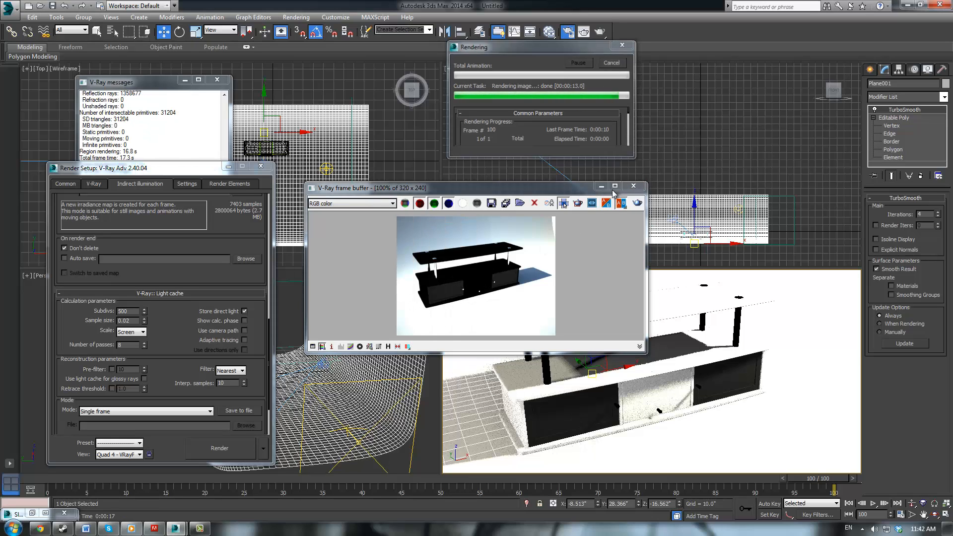
{"action": "left_click", "coordinate": [633, 188]}
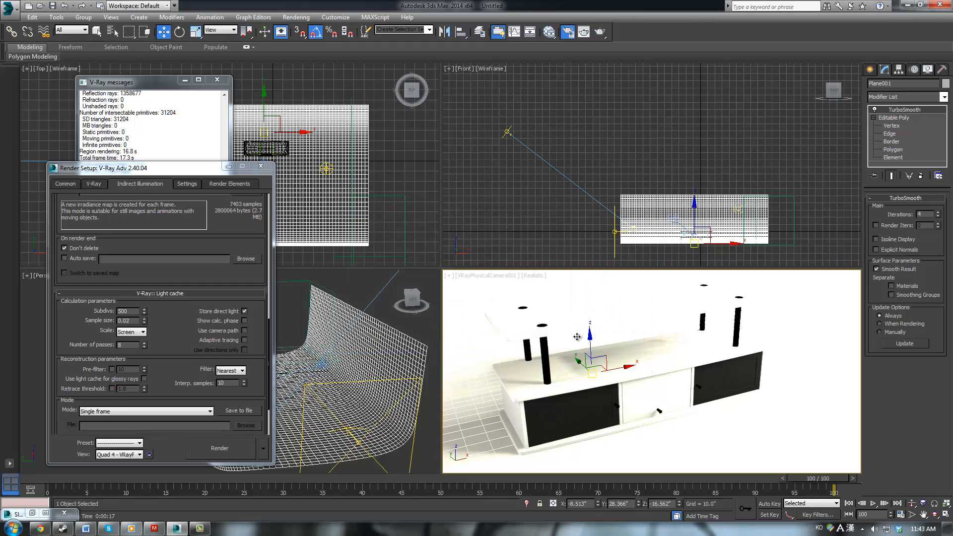
Step: Move the physical camera's target about 3 inches along negative X in the top view
{"action": "middle_click_drag", "start_coordinate": [329, 215], "coordinate": [475, 213]}
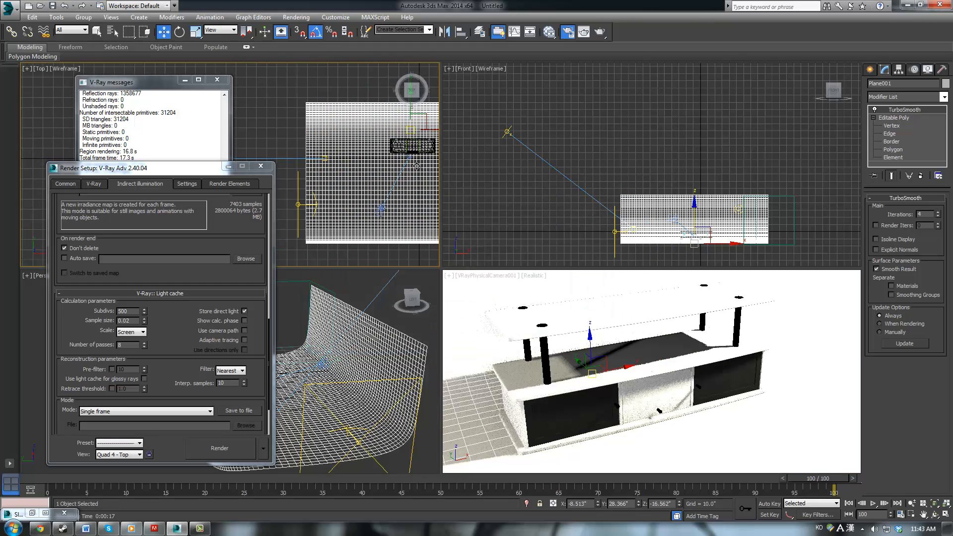
{"action": "left_click", "coordinate": [410, 157]}
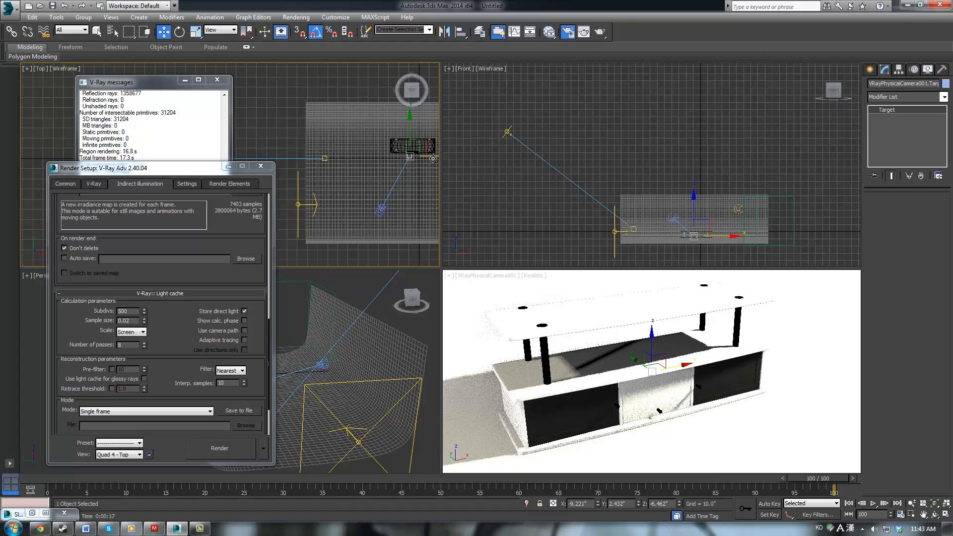
{"action": "left_click_drag", "start_coordinate": [433, 159], "coordinate": [431, 158]}
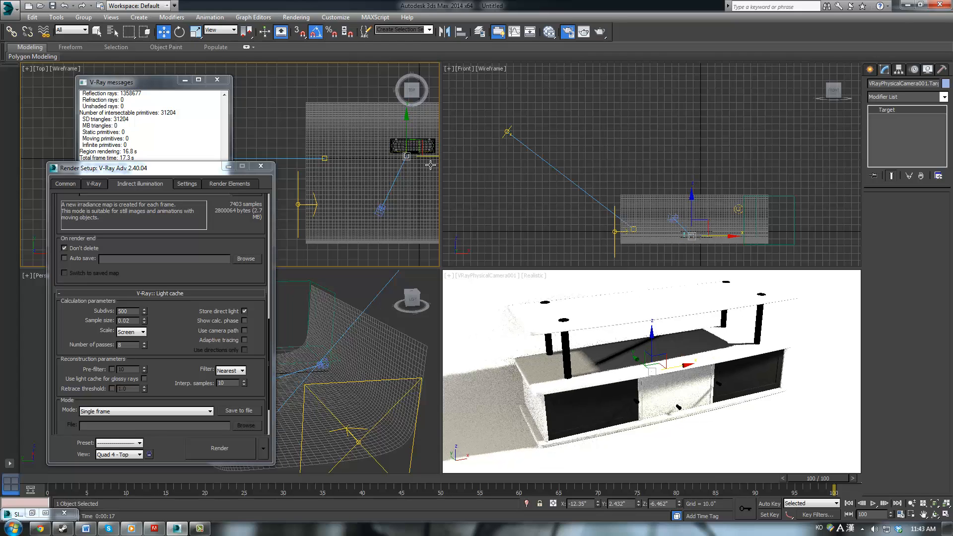
{"action": "left_click", "coordinate": [710, 156]}
Step: Show safe frames in the VRayPhysicalCamera001 viewport
{"action": "left_click", "coordinate": [482, 272]}
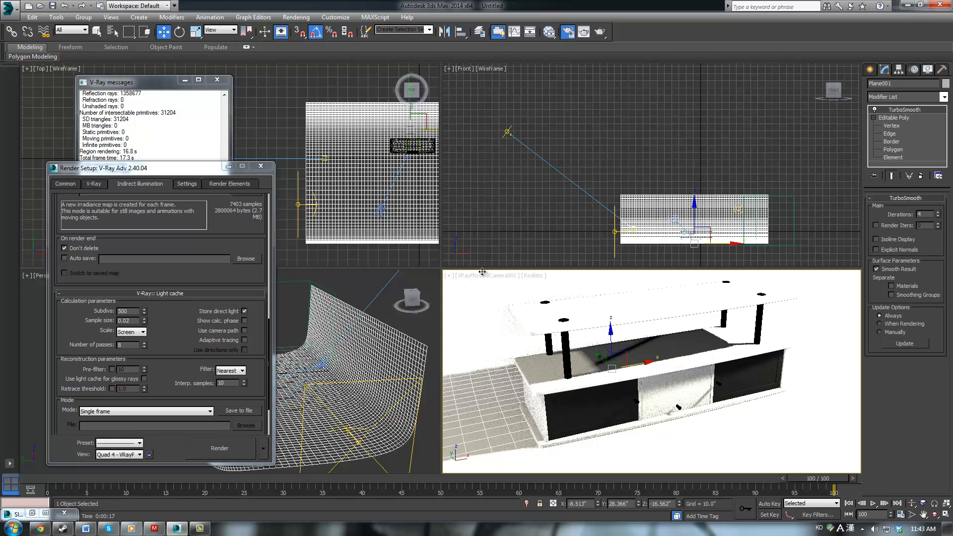
{"action": "left_click", "coordinate": [483, 276]}
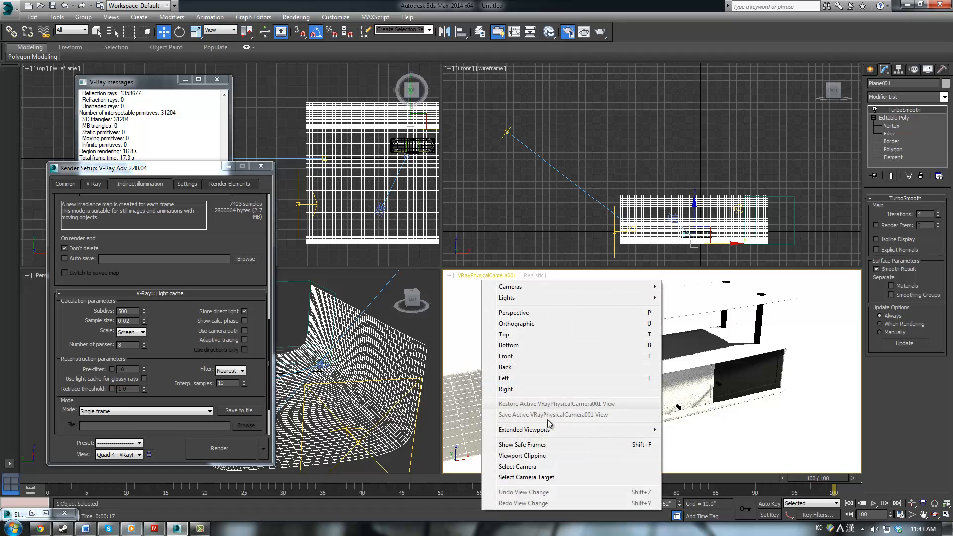
{"action": "mouse_move", "coordinate": [547, 433]}
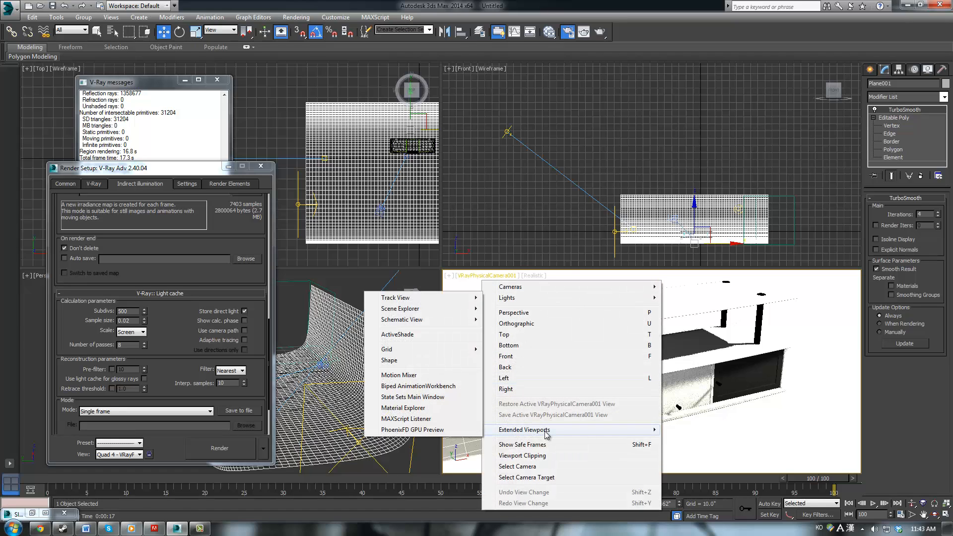
{"action": "left_click", "coordinate": [546, 444]}
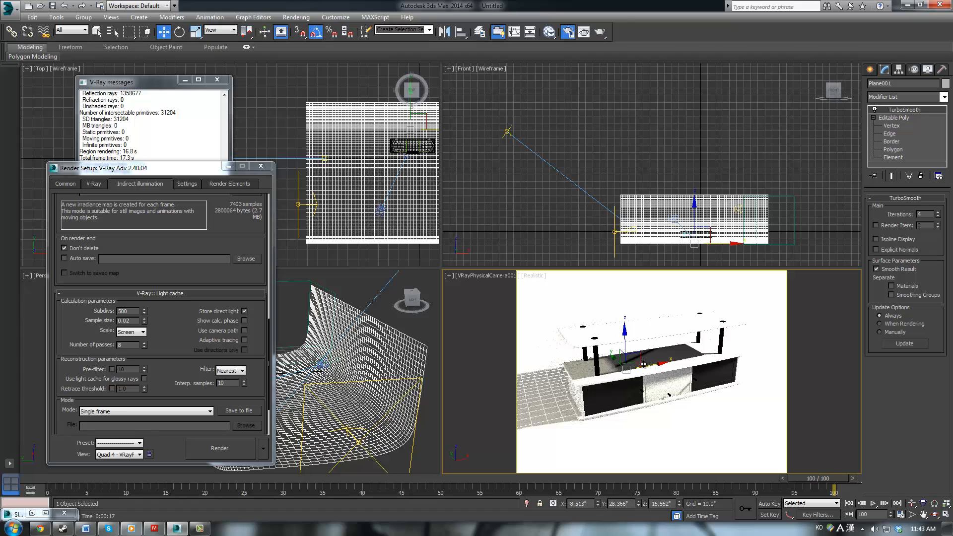
Step: Move the physical camera closer to the TV stand in the top view, about 5.7 inches in X and 7.9 inches in Y
{"action": "right_click", "coordinate": [375, 210]}
{"action": "left_click", "coordinate": [379, 209]}
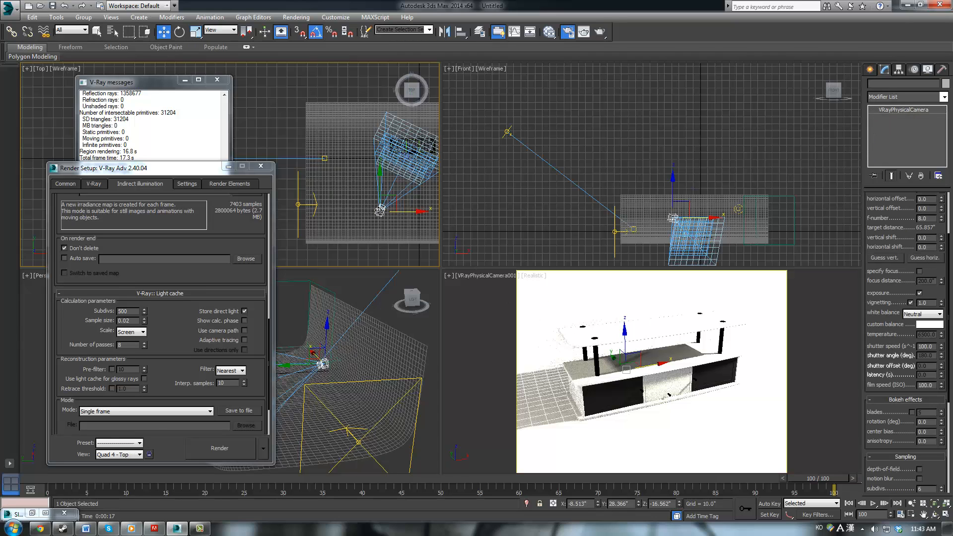
{"action": "left_click_drag", "start_coordinate": [392, 199], "coordinate": [397, 191]}
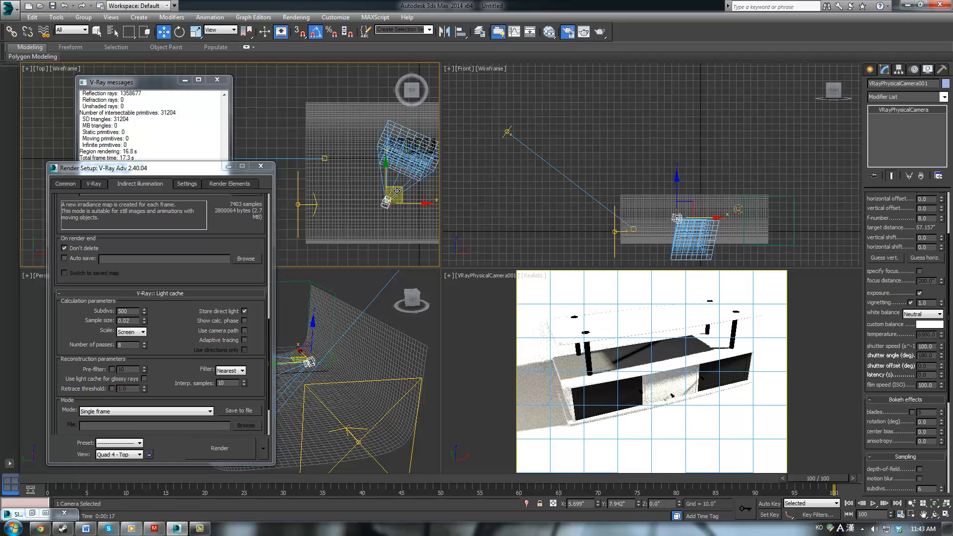
{"action": "left_click", "coordinate": [684, 327]}
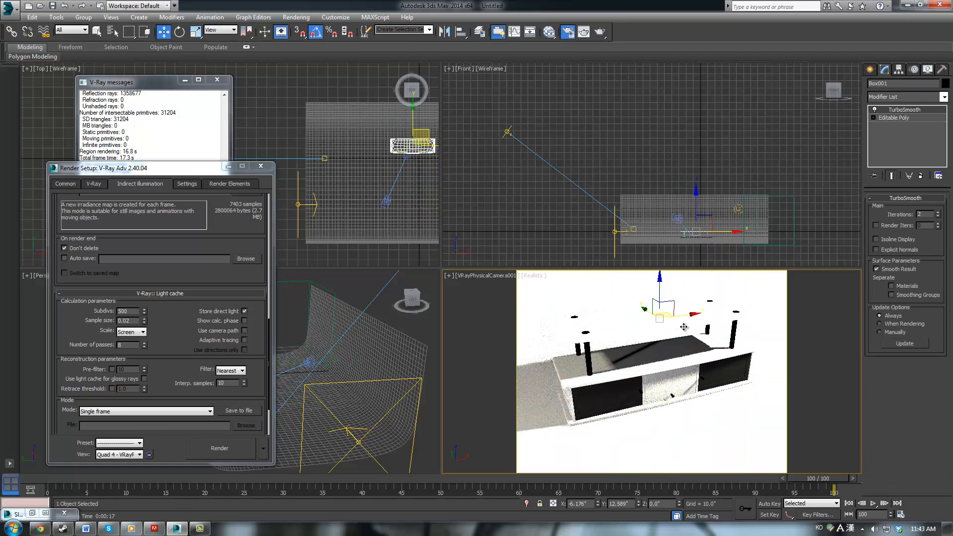
Step: Move the sun about 12.2 inches along negative X and 19.3 inches up in the front view, and close the Render Setup and V-Ray messages windows
{"action": "left_click", "coordinate": [532, 315]}
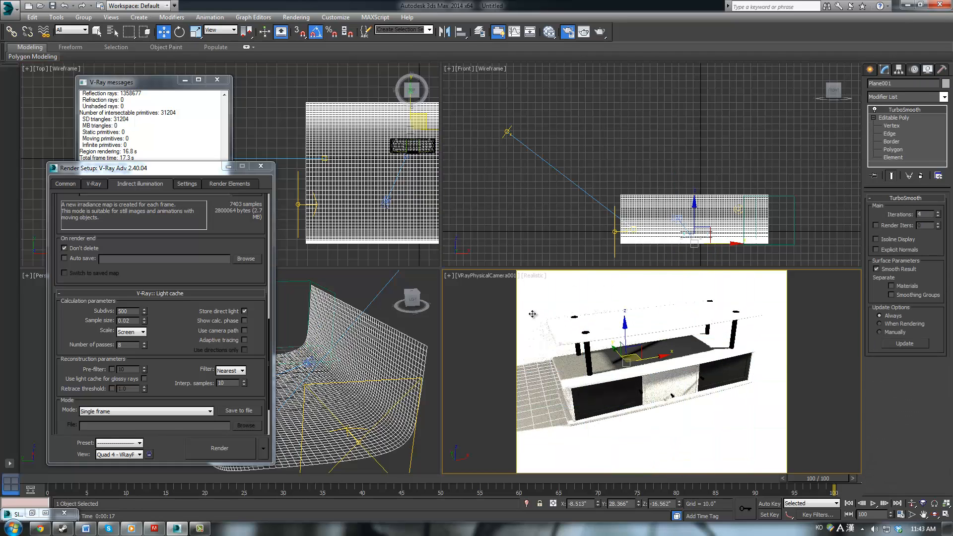
{"action": "left_click", "coordinate": [505, 130]}
{"action": "mouse_move", "coordinate": [517, 117]}
{"action": "left_mouse_down"}
{"action": "mouse_move", "coordinate": [526, 92]}
{"action": "mouse_move", "coordinate": [507, 104]}
{"action": "left_mouse_up"}
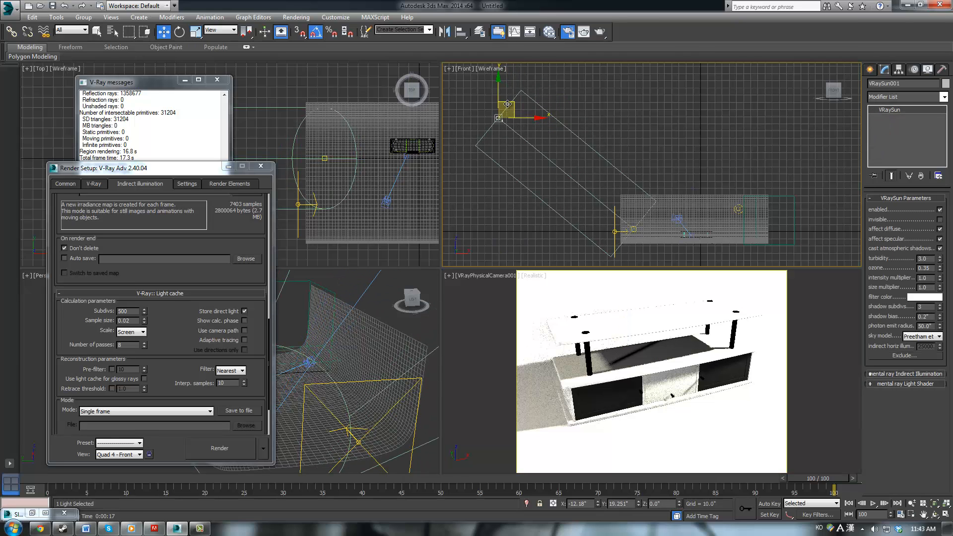
{"action": "left_click", "coordinate": [260, 166]}
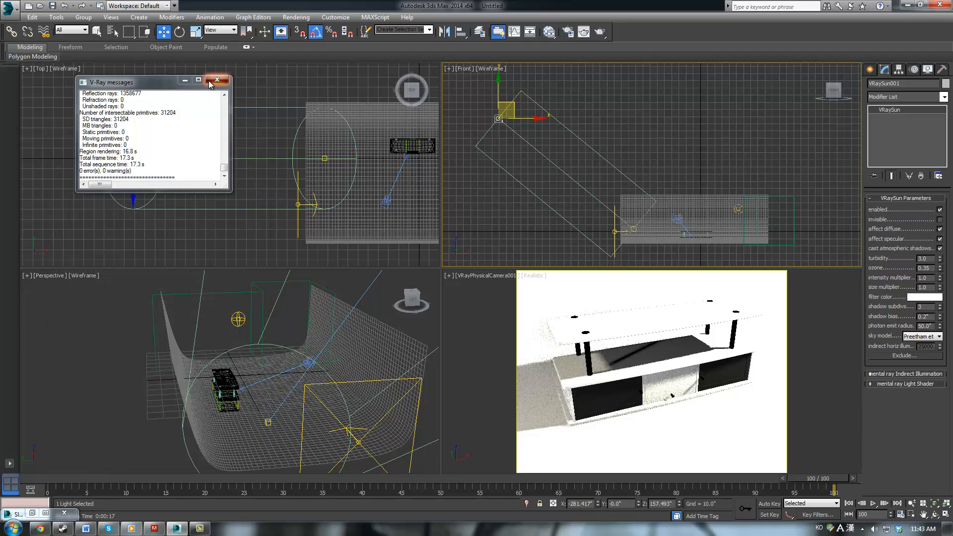
{"action": "left_click", "coordinate": [217, 79]}
Step: Enter edge editing on the backdrop plane's Editable Poly level beneath TurboSmooth
{"action": "left_click", "coordinate": [357, 311]}
{"action": "key", "text": "alt+shift"}
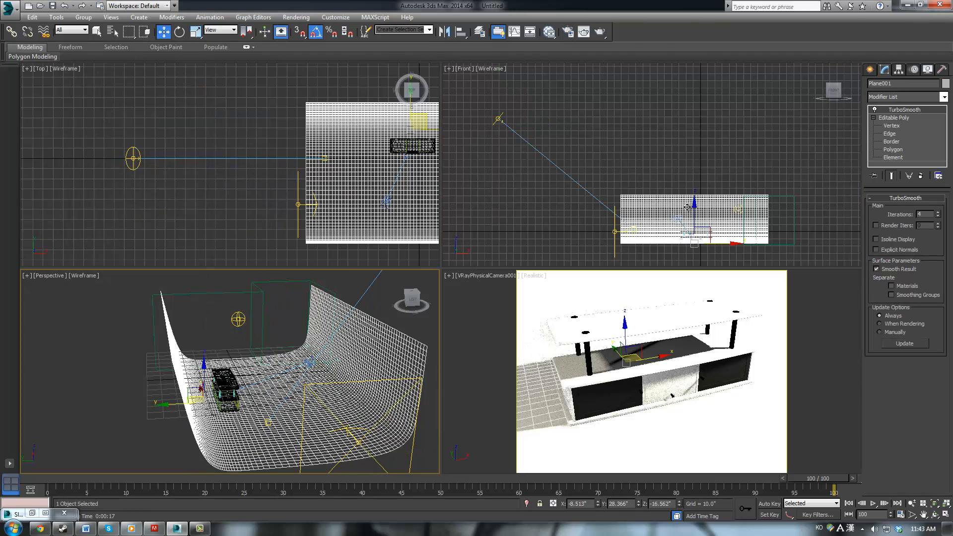
{"action": "left_click", "coordinate": [895, 119]}
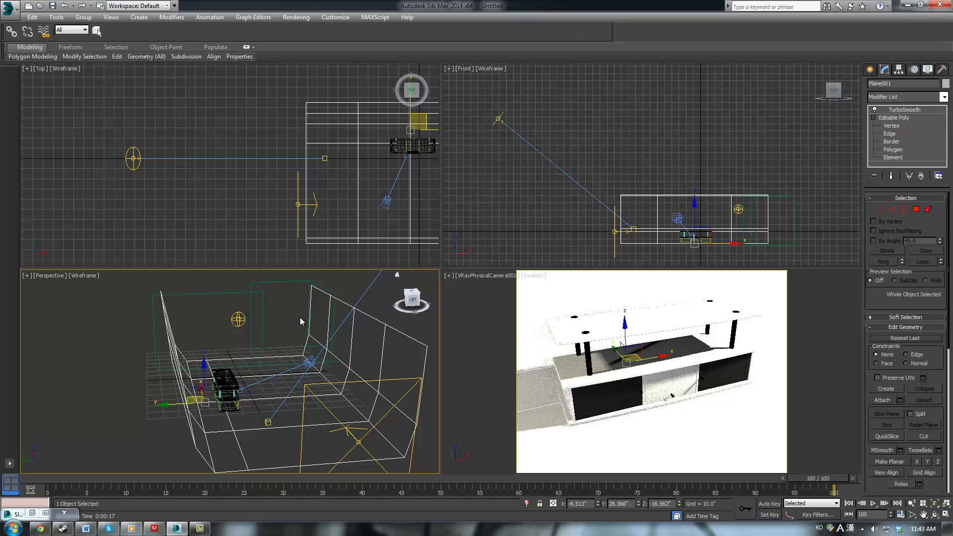
{"action": "middle_click_drag", "start_coordinate": [300, 315], "coordinate": [198, 316], "text": "alt"}
{"action": "left_click_drag", "start_coordinate": [156, 352], "coordinate": [158, 356]}
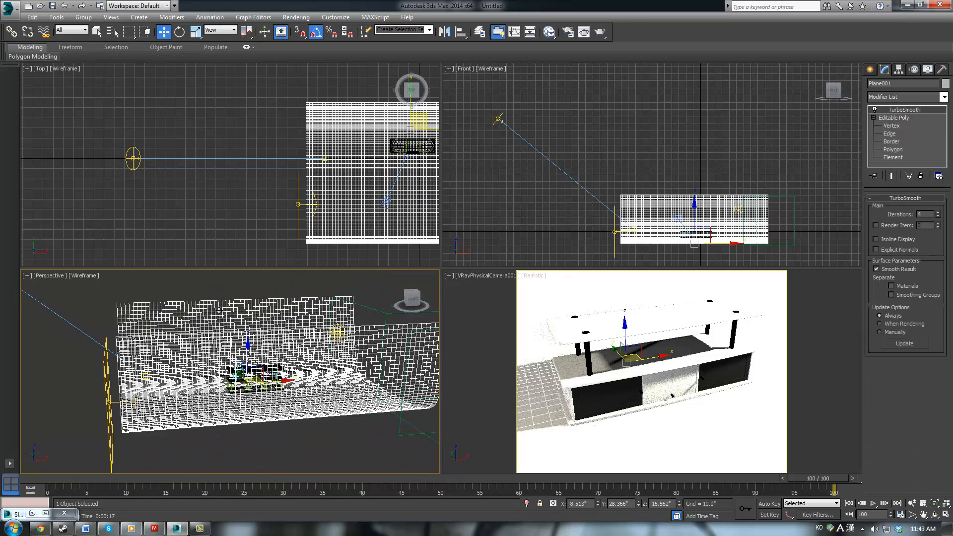
{"action": "left_click", "coordinate": [896, 119]}
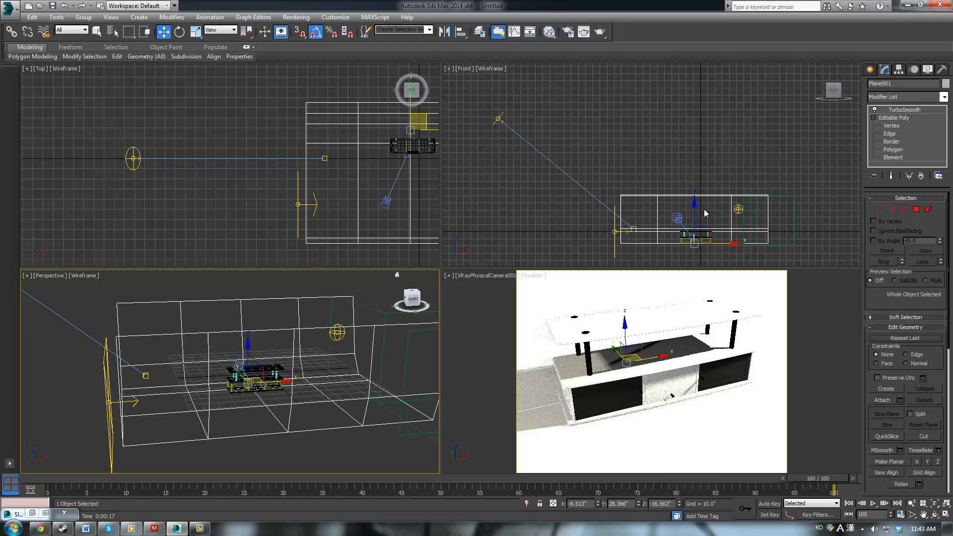
{"action": "left_click", "coordinate": [536, 272]}
{"action": "key", "text": "2"}
Step: Bridge the eight upper border edges of the backdrop's front and back walls to close its ceiling, and clear the selection
{"action": "left_click", "coordinate": [157, 301]}
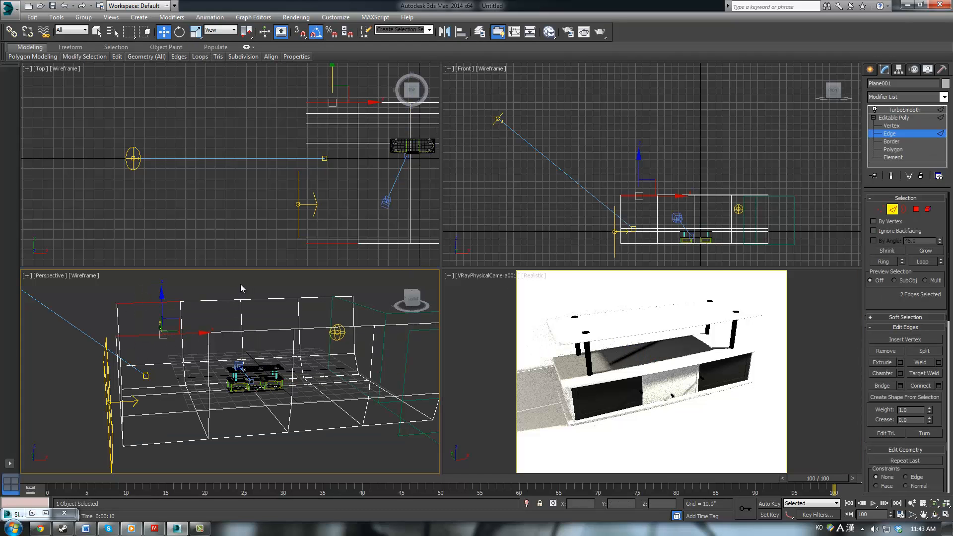
{"action": "mouse_move", "coordinate": [240, 284]}
{"action": "middle_mouse_down", "text": "alt"}
{"action": "mouse_move", "coordinate": [202, 295]}
{"action": "mouse_move", "coordinate": [232, 284]}
{"action": "middle_mouse_up", "text": "alt"}
{"action": "left_click_drag", "start_coordinate": [243, 348], "coordinate": [243, 348], "text": "ctrl"}
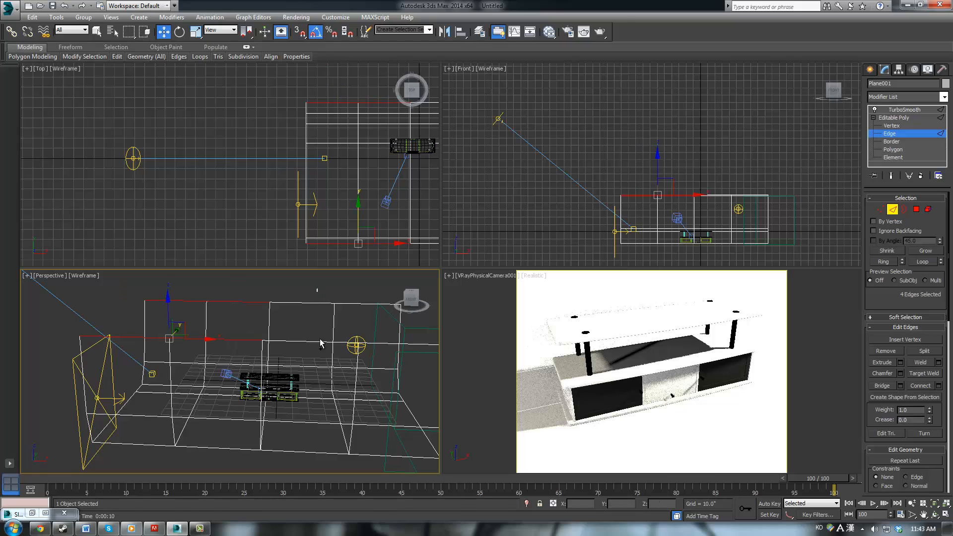
{"action": "left_click_drag", "start_coordinate": [379, 350], "coordinate": [380, 350], "text": "ctrl"}
{"action": "middle_click_drag", "start_coordinate": [379, 349], "coordinate": [355, 355], "text": "alt"}
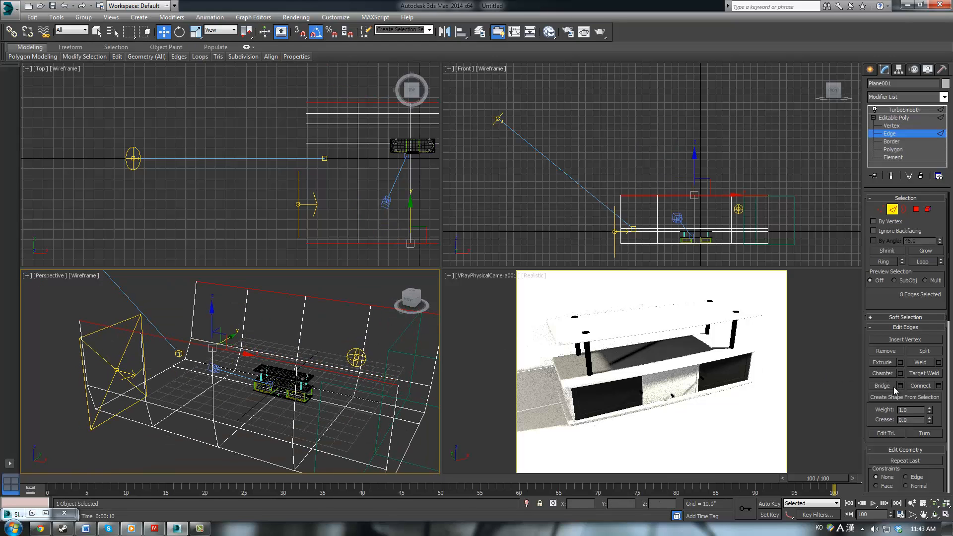
{"action": "middle_click_drag", "start_coordinate": [380, 351], "coordinate": [355, 352], "text": "alt"}
{"action": "left_click", "coordinate": [424, 346]}
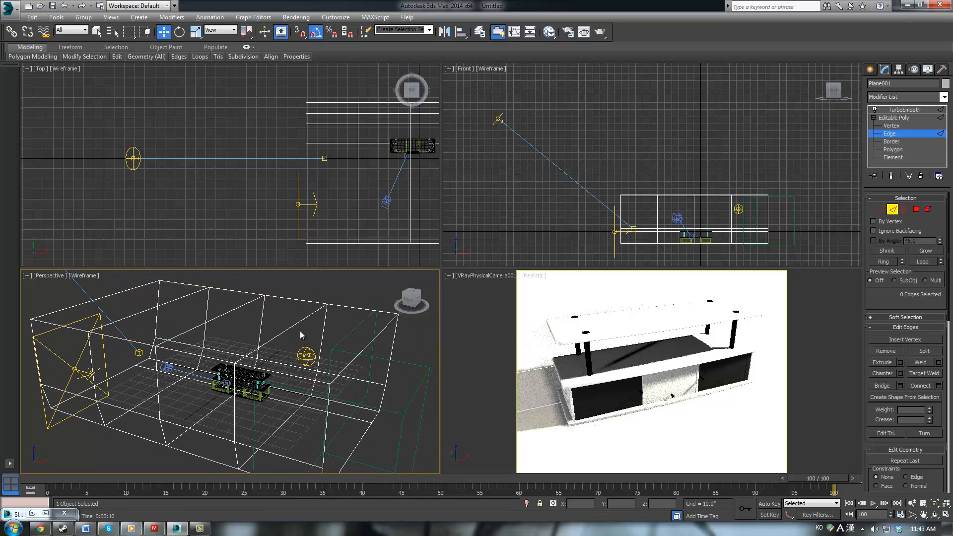
{"action": "middle_click_drag", "start_coordinate": [300, 330], "coordinate": [387, 323], "text": "alt"}
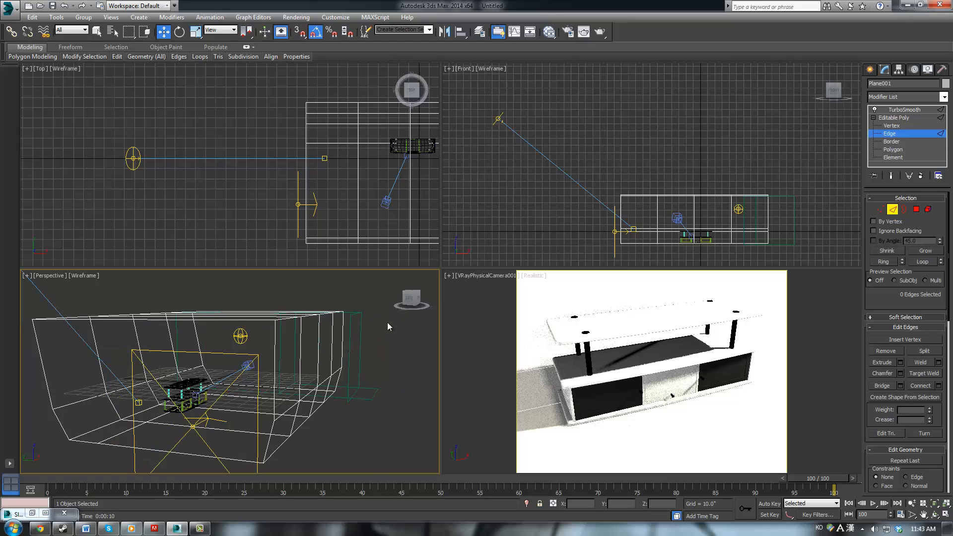
{"action": "scroll", "coordinate": [387, 323], "scroll_direction": "down", "scroll_amount": 3}
{"action": "scroll", "coordinate": [333, 340], "scroll_direction": "up", "scroll_amount": 3}
{"action": "left_click", "coordinate": [301, 354]}
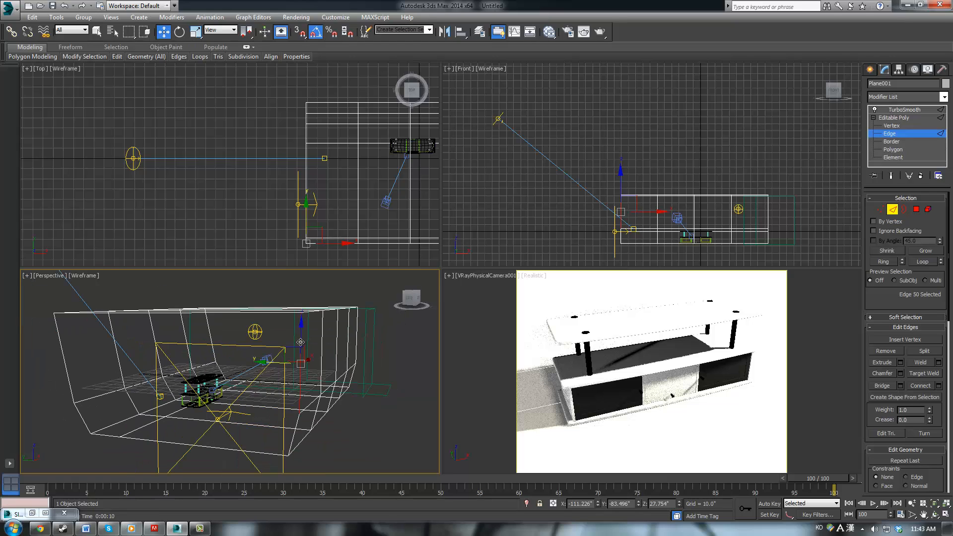
{"action": "left_click", "coordinate": [299, 422]}
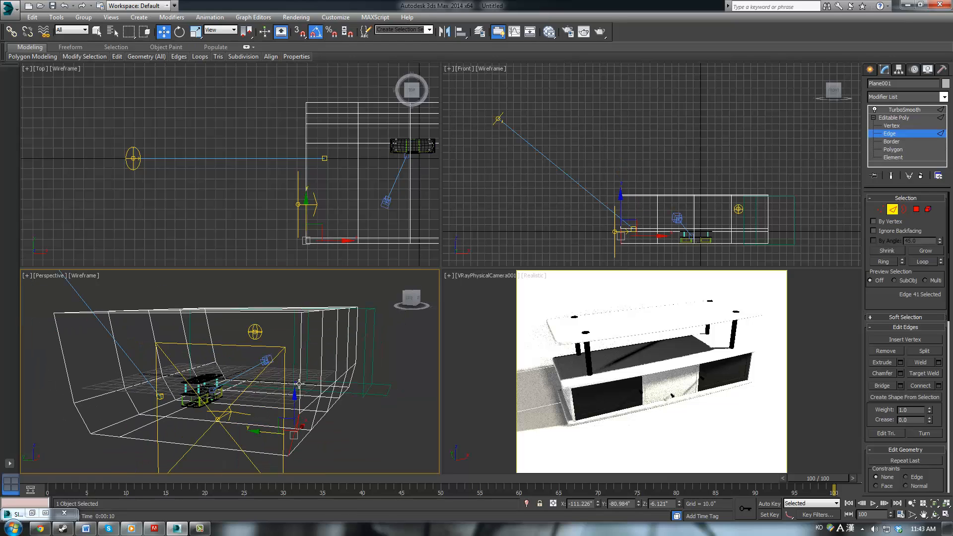
{"action": "middle_click_drag", "start_coordinate": [301, 385], "coordinate": [246, 403], "text": "alt"}
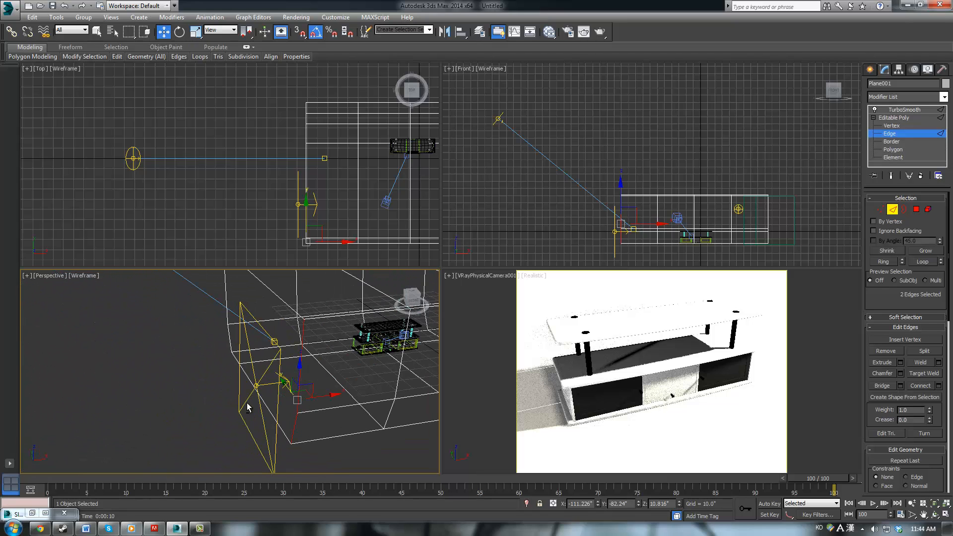
{"action": "left_click_drag", "start_coordinate": [210, 389], "coordinate": [245, 412]}
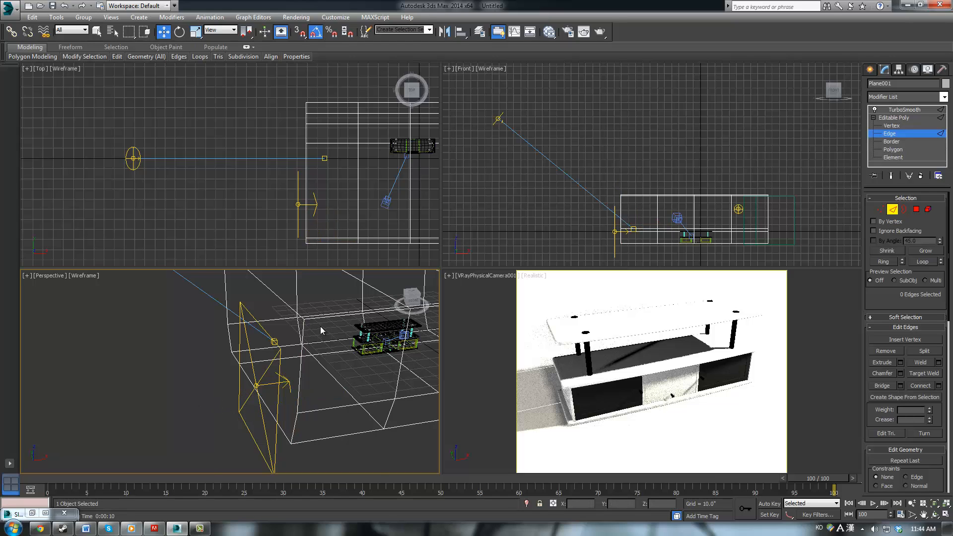
Step: Render the VRay physical camera view as a lighting test and close the frame buffer
{"action": "middle_click_drag", "start_coordinate": [320, 326], "coordinate": [281, 350]}
{"action": "left_click", "coordinate": [578, 350]}
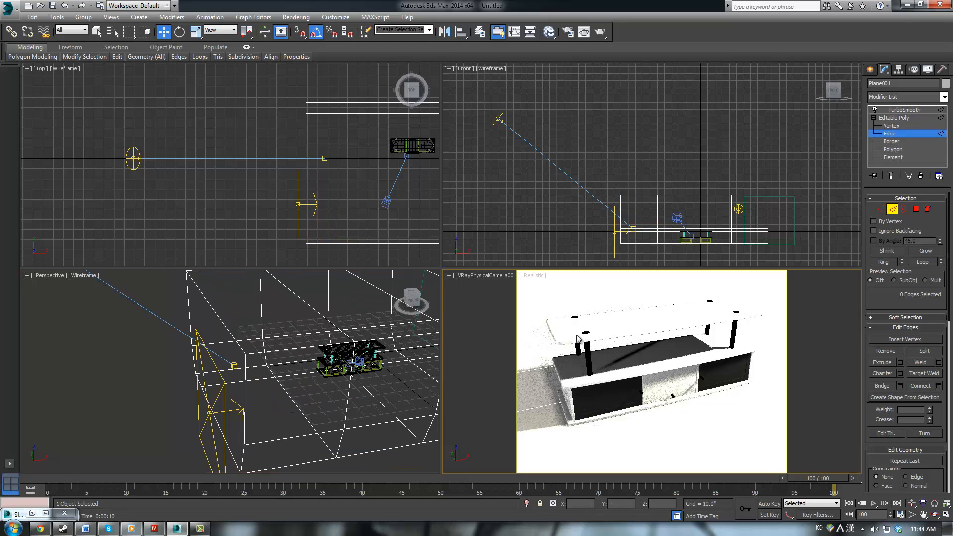
{"action": "left_click", "coordinate": [604, 31]}
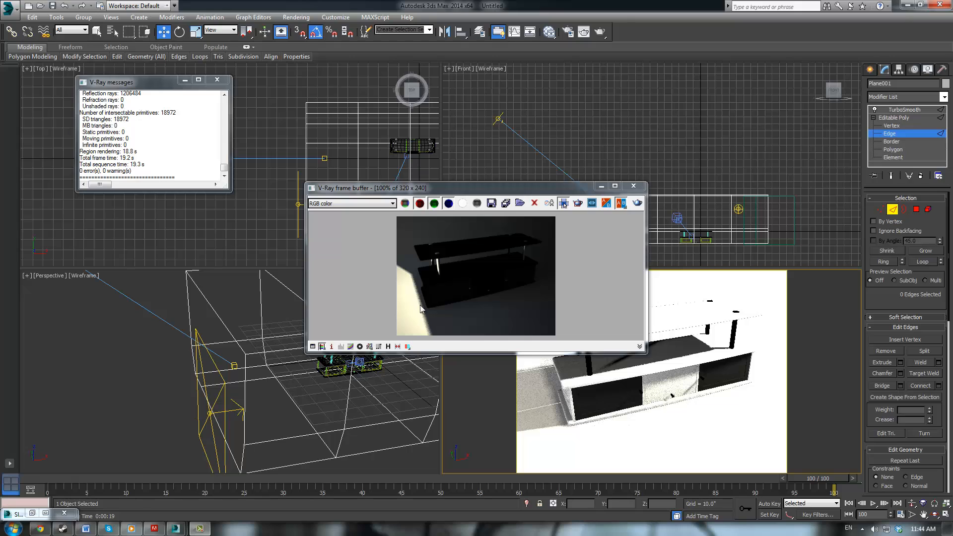
{"action": "left_click", "coordinate": [634, 187]}
Step: Leave the plane's edge editing and move the VRay sun in the Front view to about X -318, Z 54 inches
{"action": "right_click", "coordinate": [499, 122]}
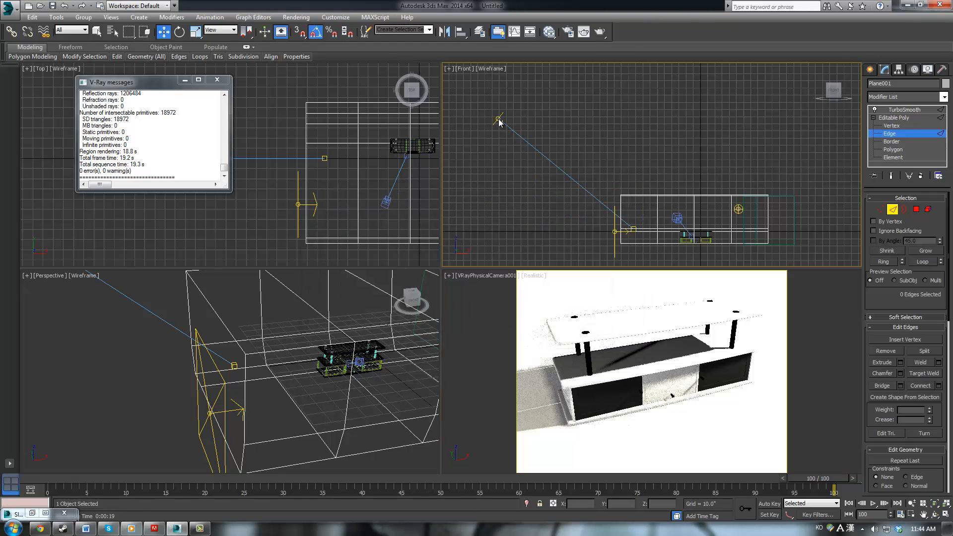
{"action": "left_click", "coordinate": [815, 127]}
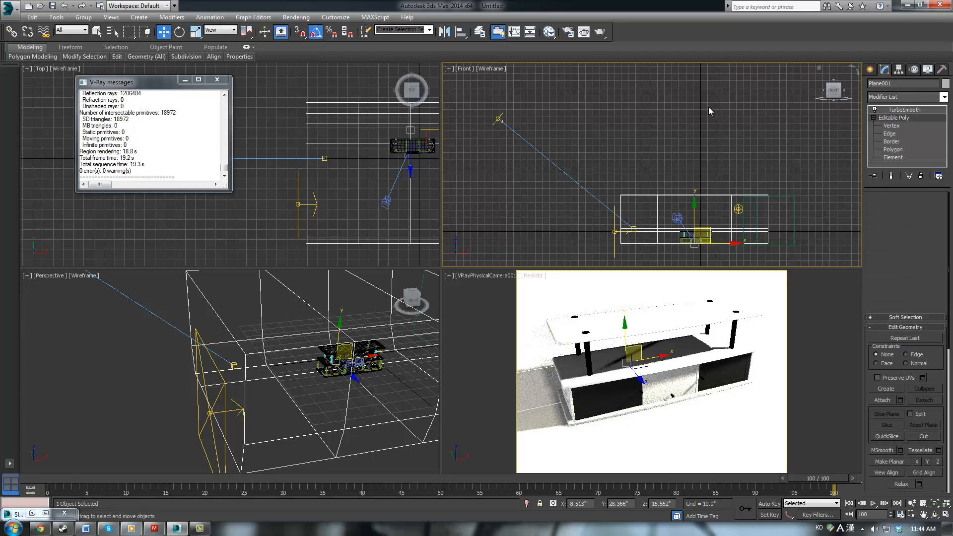
{"action": "left_click", "coordinate": [500, 118]}
{"action": "left_click", "coordinate": [499, 118]}
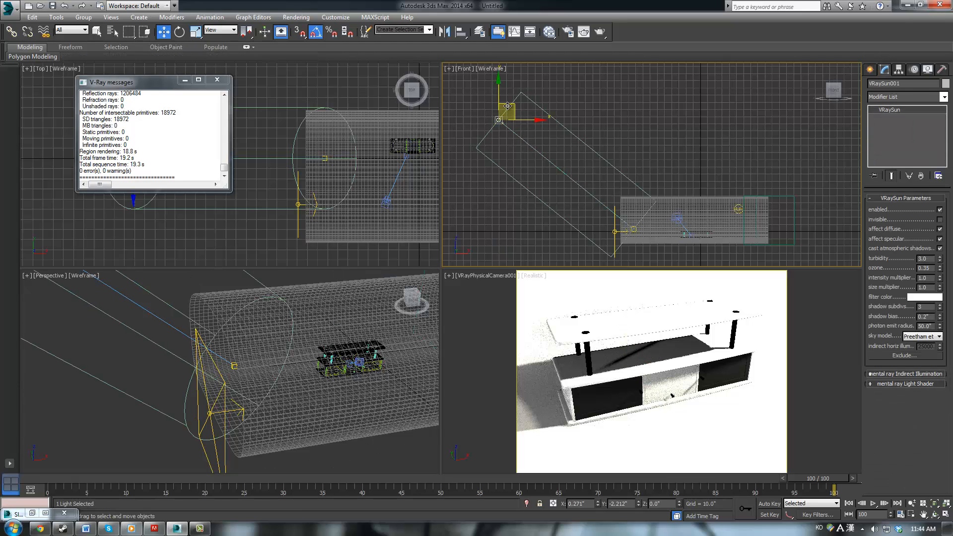
{"action": "left_click_drag", "start_coordinate": [508, 107], "coordinate": [497, 129]}
{"action": "left_click_drag", "start_coordinate": [494, 139], "coordinate": [480, 180]}
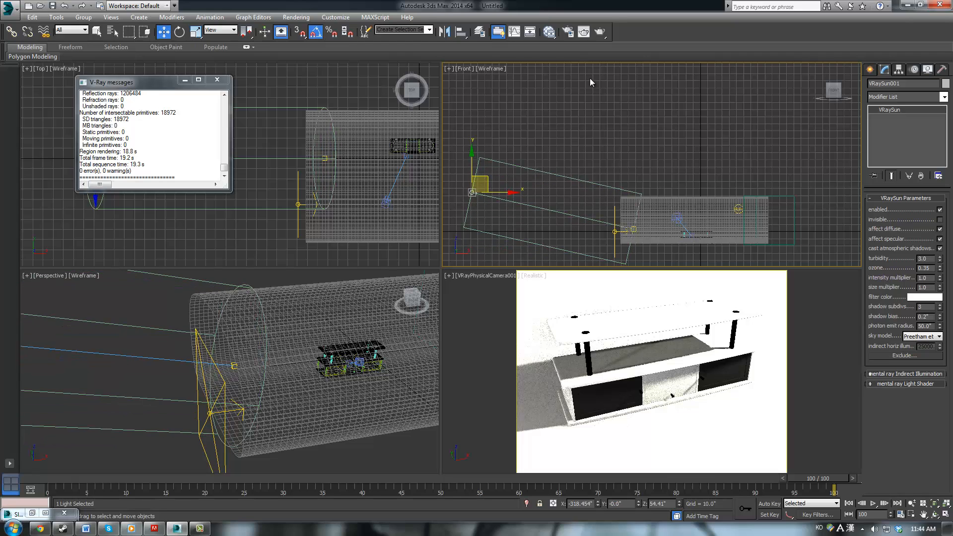
Step: Move the VRay sun in the Top view about 52 inches along negative Y so it shines in at an angle
{"action": "left_click", "coordinate": [574, 100]}
{"action": "middle_click_drag", "start_coordinate": [328, 198], "coordinate": [476, 237]}
{"action": "scroll", "coordinate": [479, 239], "scroll_direction": "down", "scroll_amount": 1}
{"action": "scroll", "coordinate": [411, 227], "scroll_direction": "down", "scroll_amount": 1}
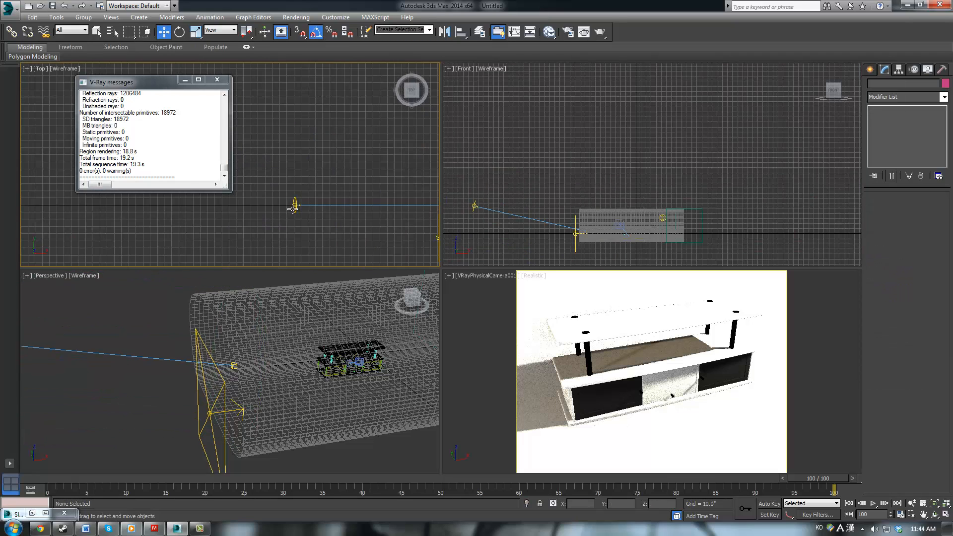
{"action": "left_click", "coordinate": [293, 206]}
{"action": "middle_click_drag", "start_coordinate": [336, 174], "coordinate": [305, 160]}
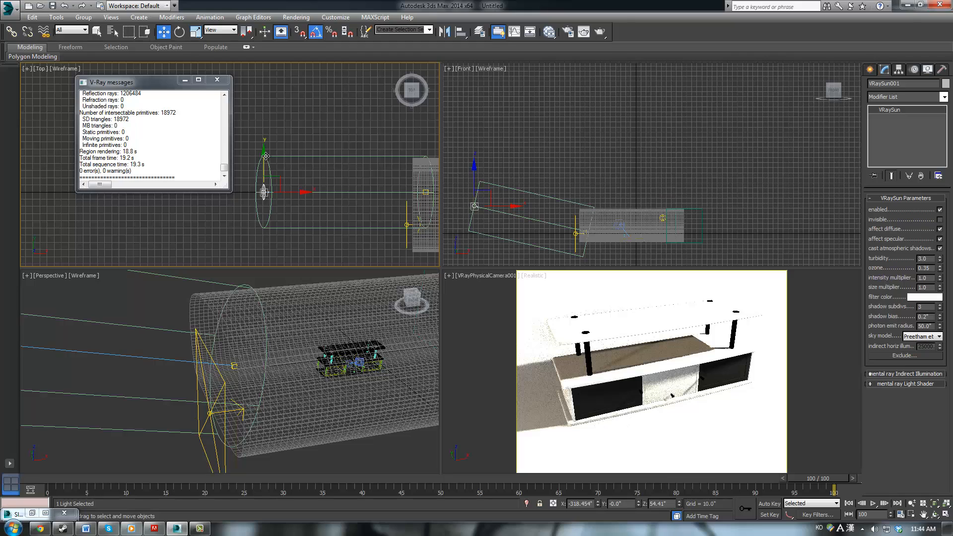
{"action": "left_click_drag", "start_coordinate": [266, 156], "coordinate": [266, 194]}
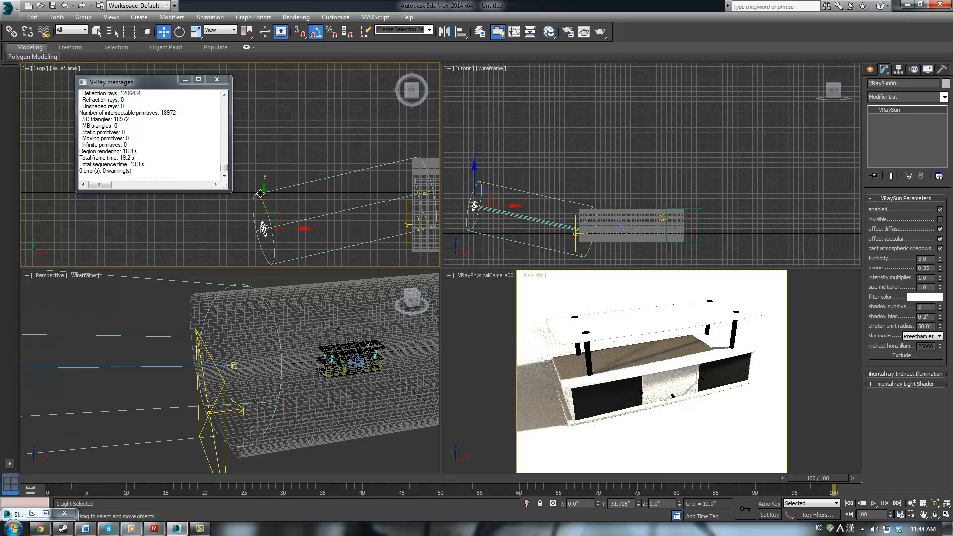
{"action": "left_click", "coordinate": [294, 128]}
Step: Test-render the camera view and raise the VRay sun about 133 inches in the Front view
{"action": "left_click", "coordinate": [614, 297]}
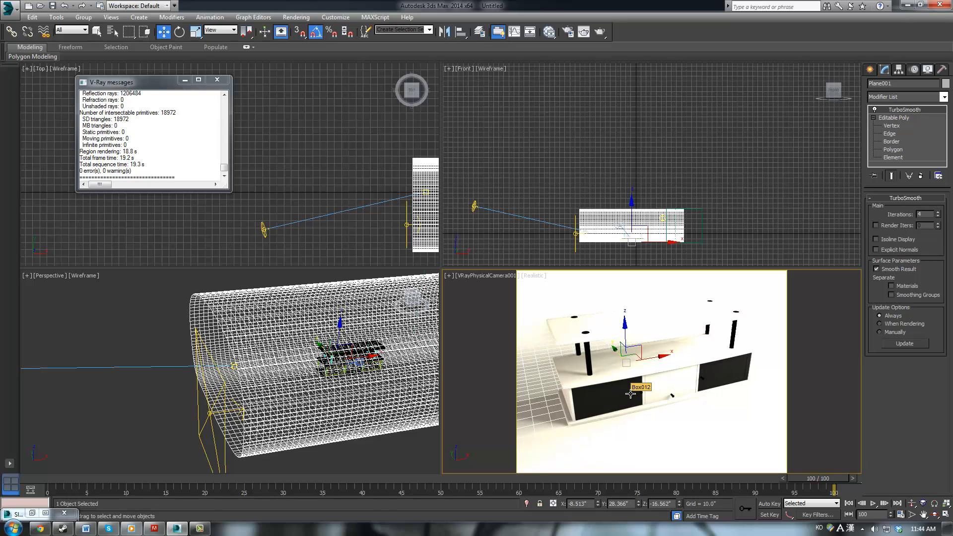
{"action": "left_click", "coordinate": [600, 33]}
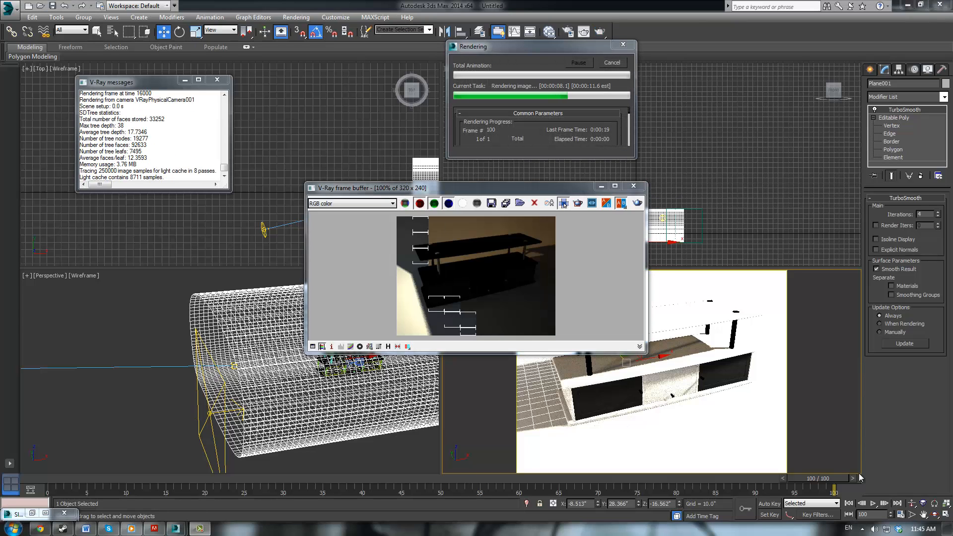
{"action": "left_click", "coordinate": [633, 188]}
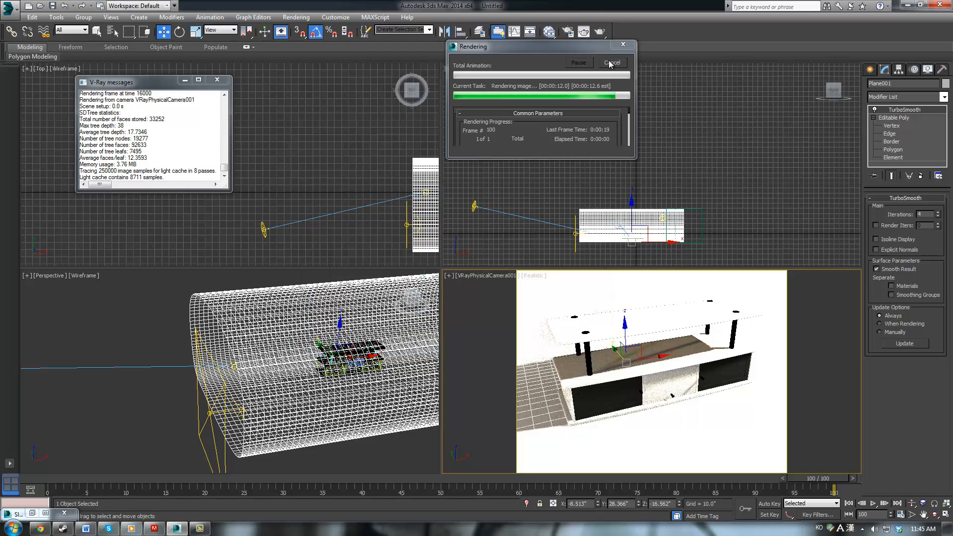
{"action": "left_click", "coordinate": [476, 208]}
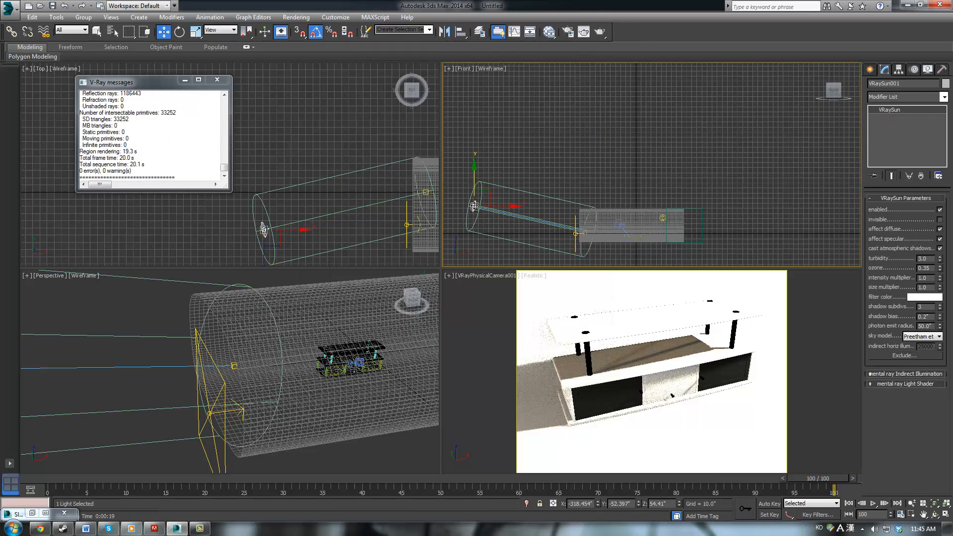
{"action": "left_click_drag", "start_coordinate": [476, 177], "coordinate": [495, 104]}
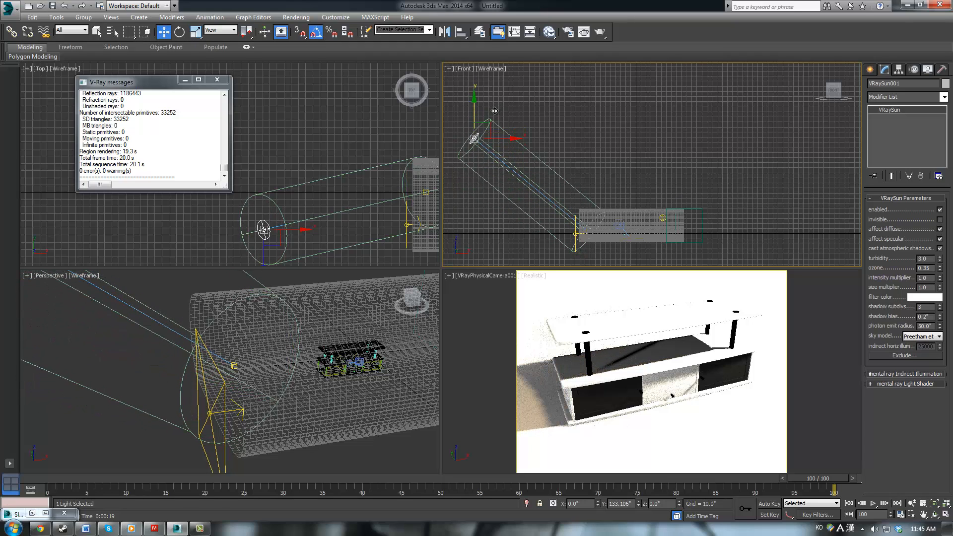
Step: Make the VRay plane light at the backdrop's open end a skylight portal with the Simple option enabled
{"action": "left_click", "coordinate": [574, 231]}
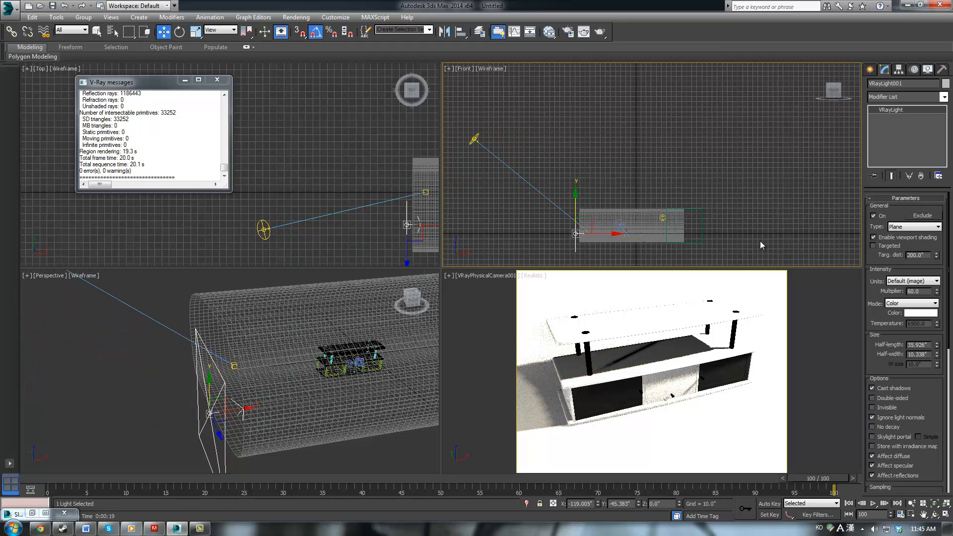
{"action": "scroll", "coordinate": [874, 446], "scroll_direction": "down", "scroll_amount": 1}
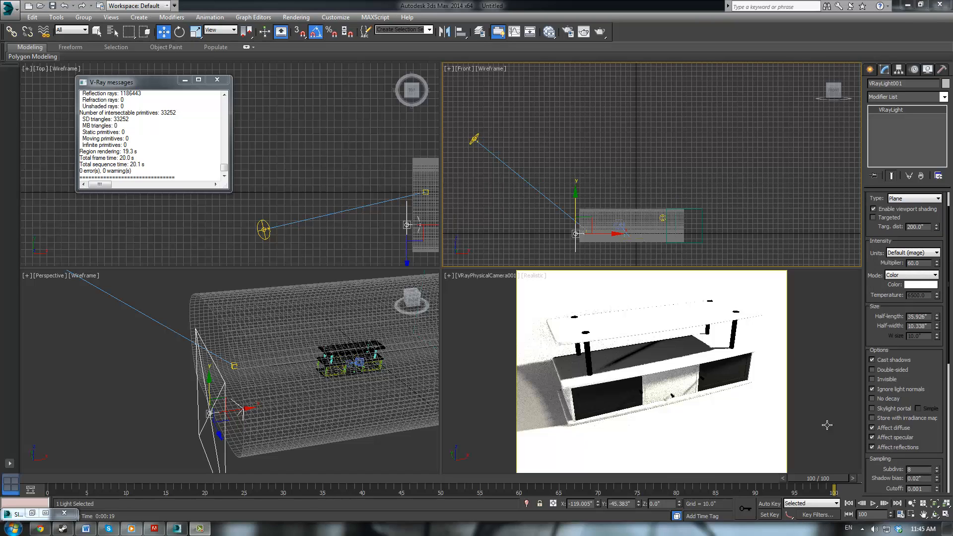
{"action": "left_click", "coordinate": [874, 409]}
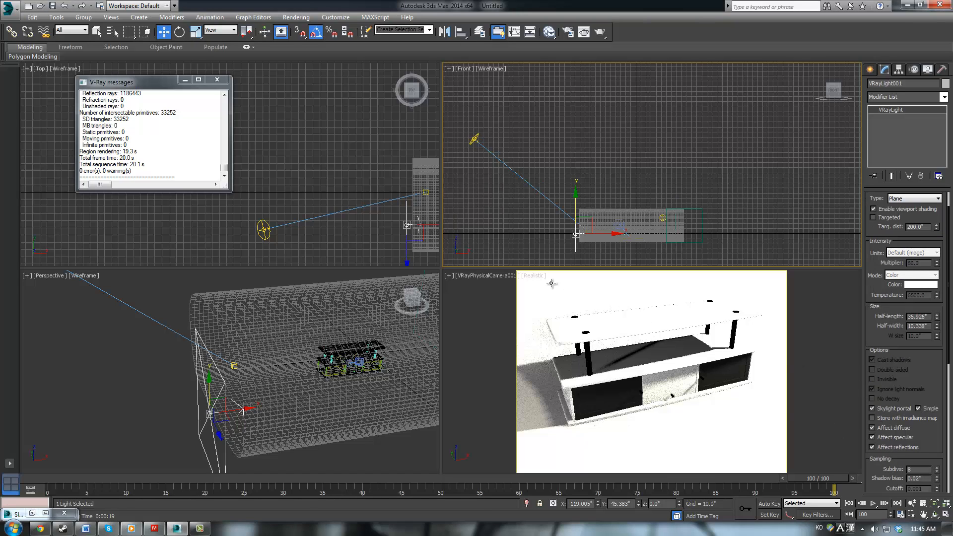
Step: Raise the VRay plane light to about Z 20 inches and move it into the curved backdrop's open end
{"action": "left_click_drag", "start_coordinate": [573, 211], "coordinate": [574, 196]}
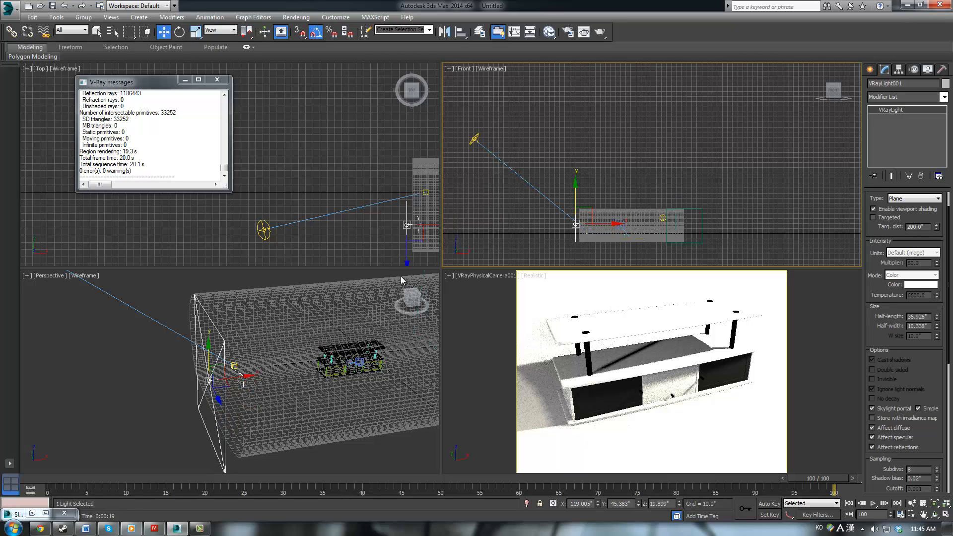
{"action": "middle_click", "coordinate": [336, 335]}
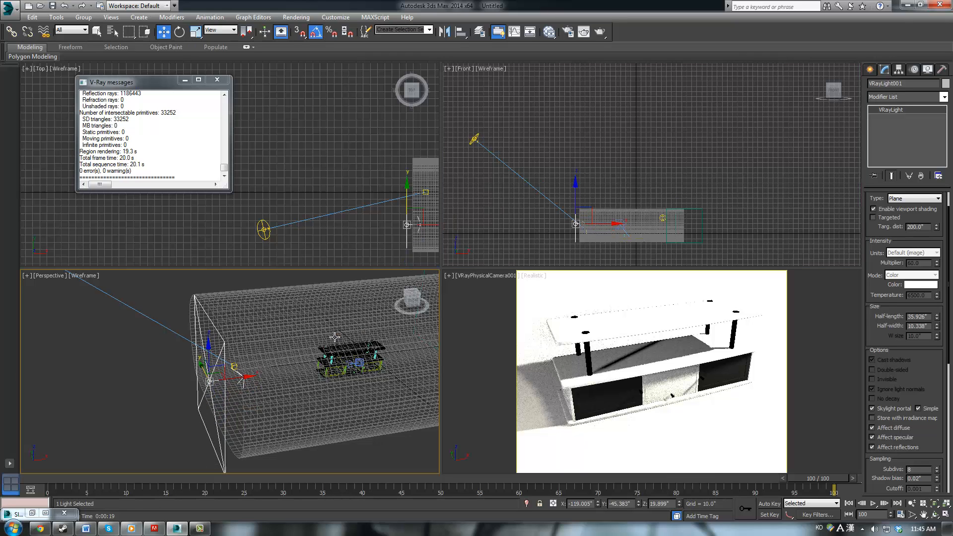
{"action": "middle_click_drag", "start_coordinate": [325, 225], "coordinate": [324, 228]}
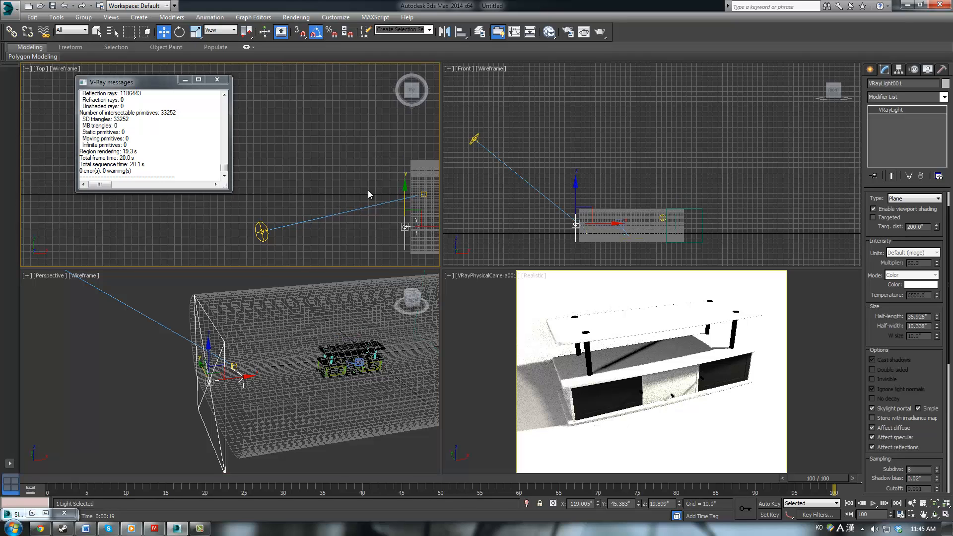
{"action": "left_click_drag", "start_coordinate": [422, 214], "coordinate": [428, 205]}
{"action": "left_click", "coordinate": [407, 199]}
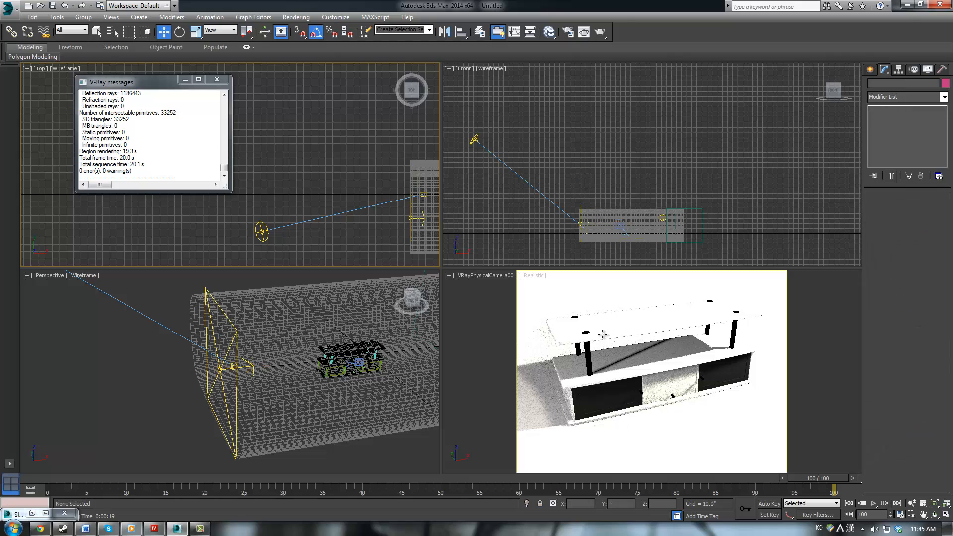
Step: Set the VRay physical camera's shutter speed to 50
{"action": "left_click", "coordinate": [621, 224]}
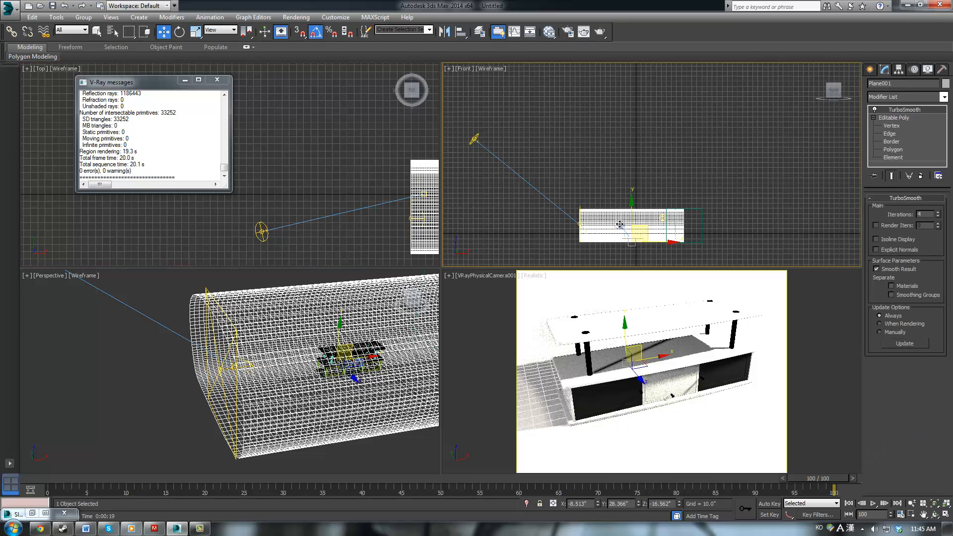
{"action": "left_click", "coordinate": [620, 225]}
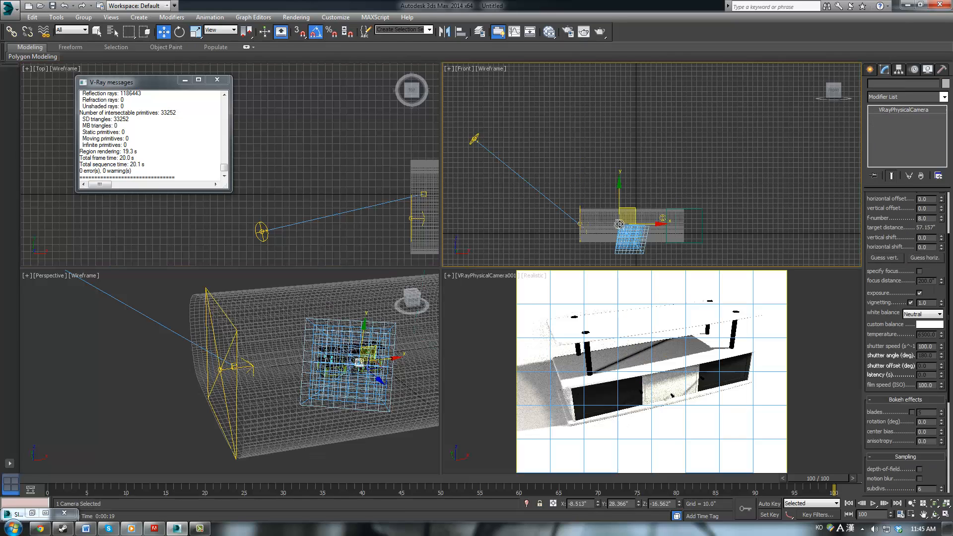
{"action": "left_click", "coordinate": [931, 347]}
{"action": "type", "text": "50"}
{"action": "key", "text": "Return"}
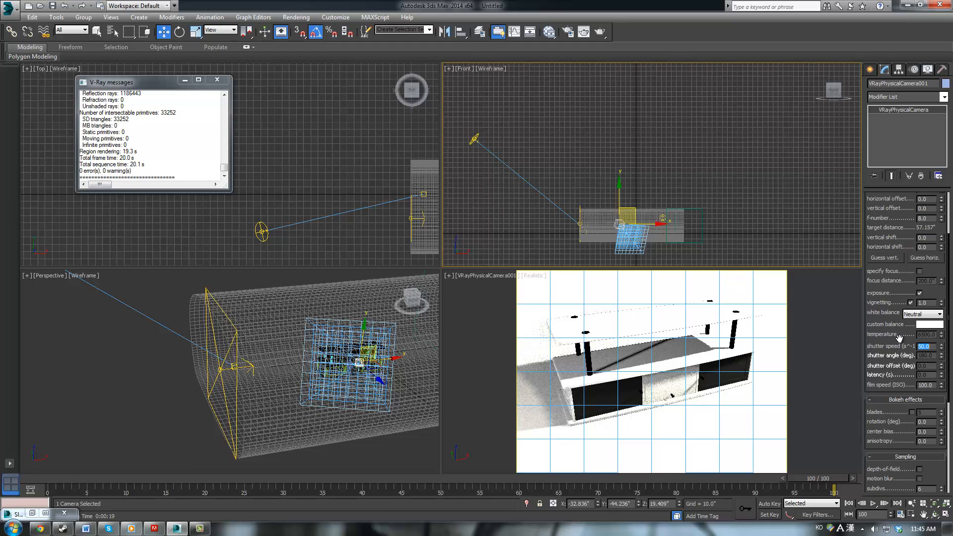
Step: Test-render the camera view and set the camera's shutter speed to 25
{"action": "right_click", "coordinate": [758, 352]}
{"action": "left_click", "coordinate": [602, 32]}
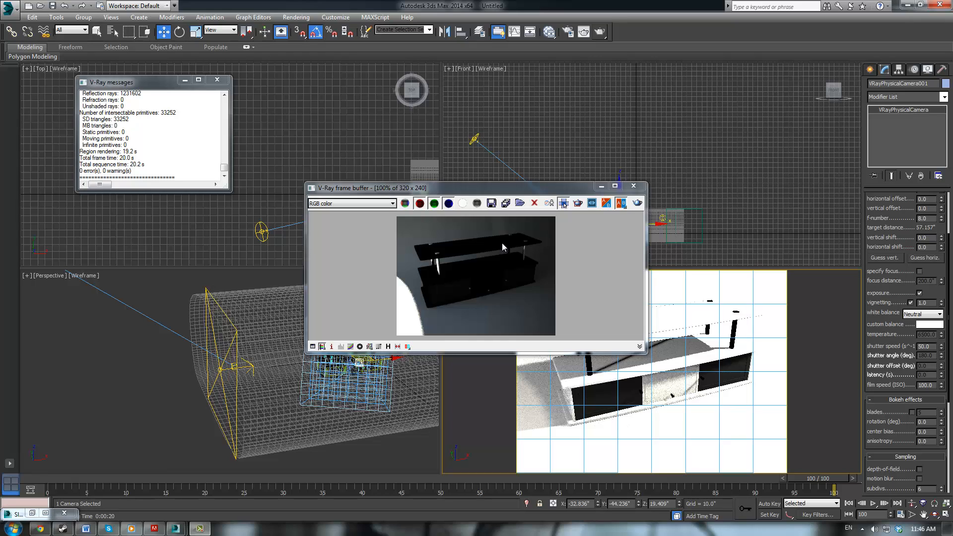
{"action": "left_click", "coordinate": [634, 186]}
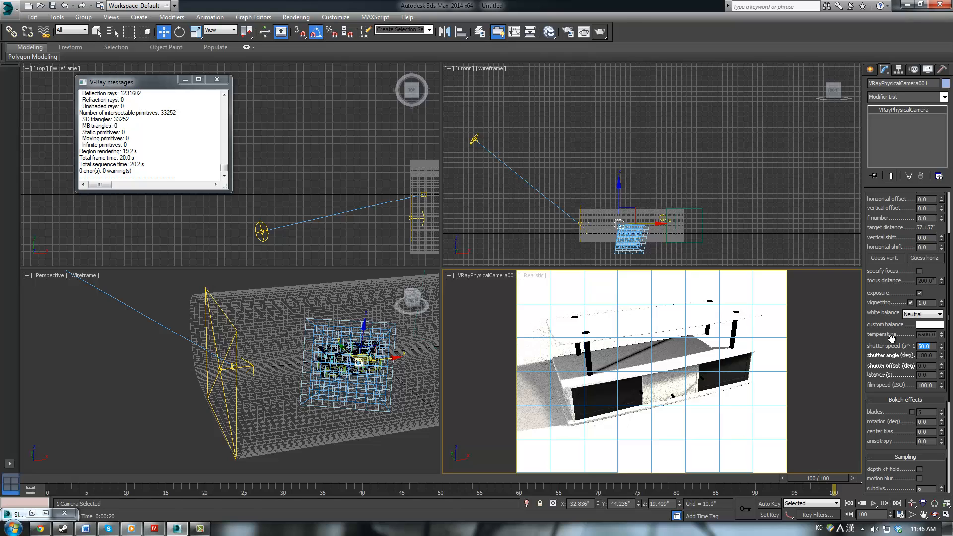
{"action": "type", "text": "25"}
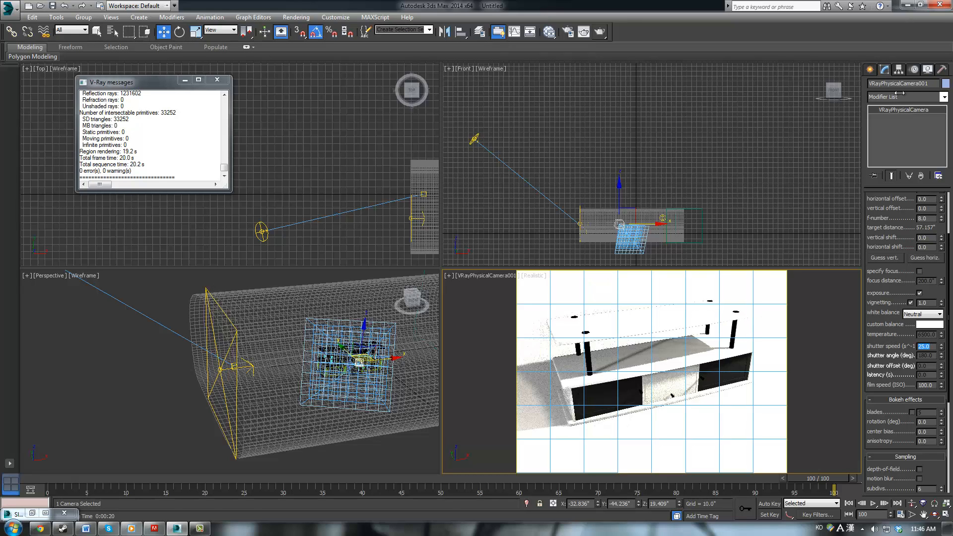
Step: Create a sphere of about 17.3 inches radius behind the camera and stretch it to about 368% along X
{"action": "left_click", "coordinate": [871, 70]}
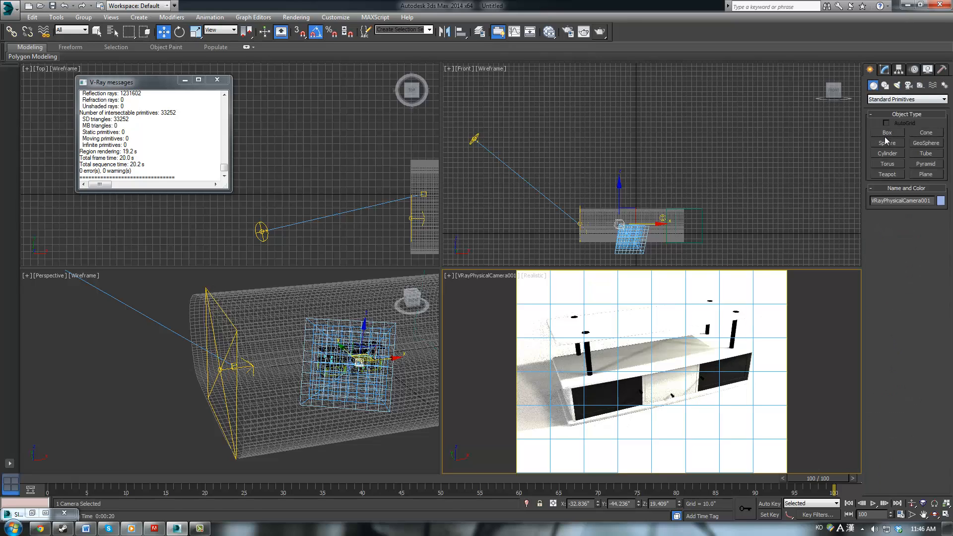
{"action": "left_click", "coordinate": [887, 142]}
{"action": "middle_click_drag", "start_coordinate": [275, 147], "coordinate": [170, 111]}
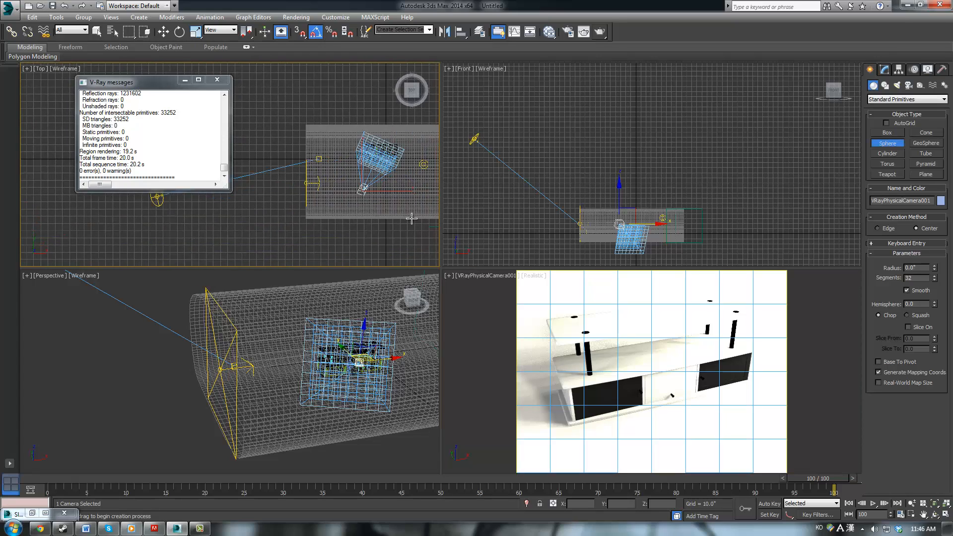
{"action": "scroll", "coordinate": [412, 219], "scroll_direction": "up", "scroll_amount": 3}
{"action": "left_click_drag", "start_coordinate": [404, 203], "coordinate": [416, 217]}
{"action": "middle_click_drag", "start_coordinate": [415, 218], "coordinate": [380, 231]}
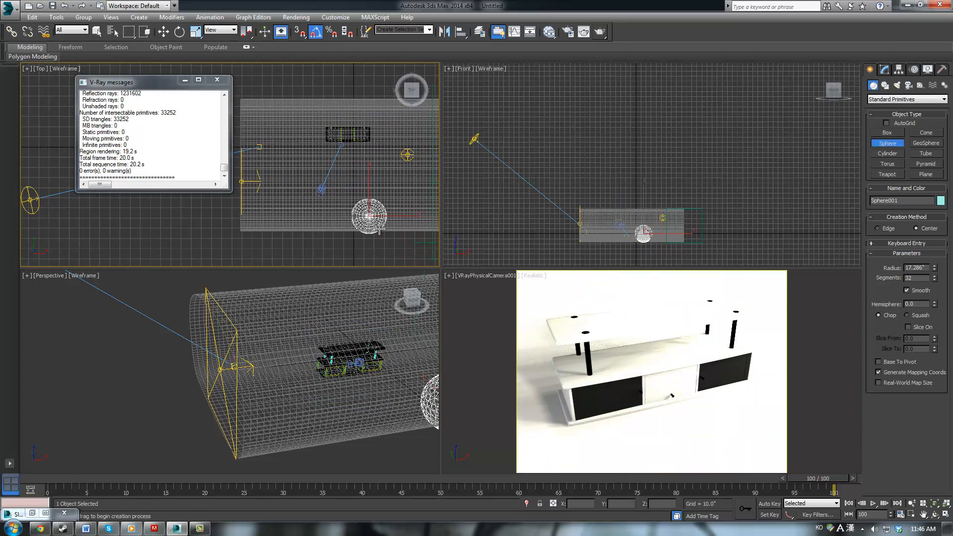
{"action": "key", "text": "r"}
{"action": "left_click_drag", "start_coordinate": [646, 218], "coordinate": [511, 216]}
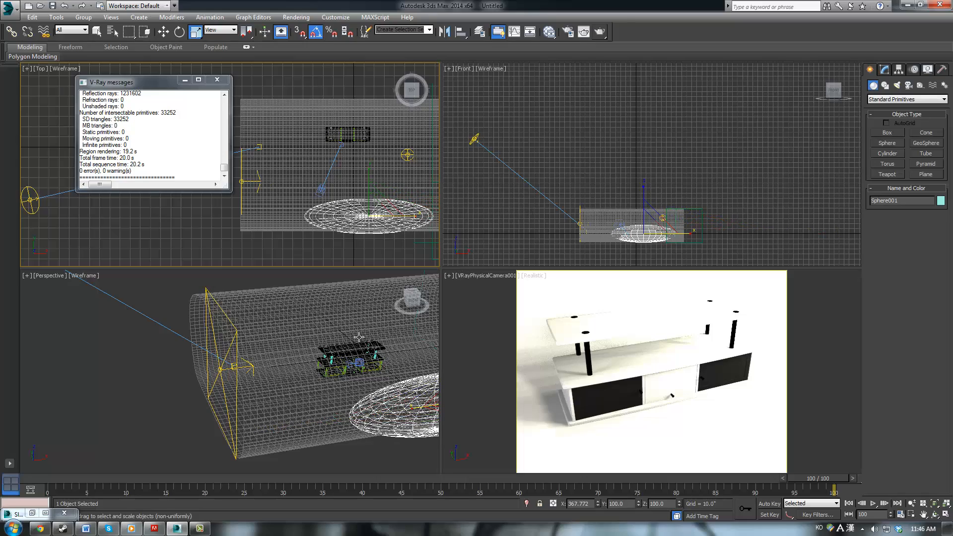
Step: Move the stretched sphere down about 14 inches so it sinks into the backdrop's floor
{"action": "middle_click_drag", "start_coordinate": [359, 338], "coordinate": [329, 342]}
{"action": "middle_click_drag", "start_coordinate": [413, 398], "coordinate": [312, 341], "text": "alt"}
{"action": "middle_click_drag", "start_coordinate": [311, 341], "coordinate": [310, 331]}
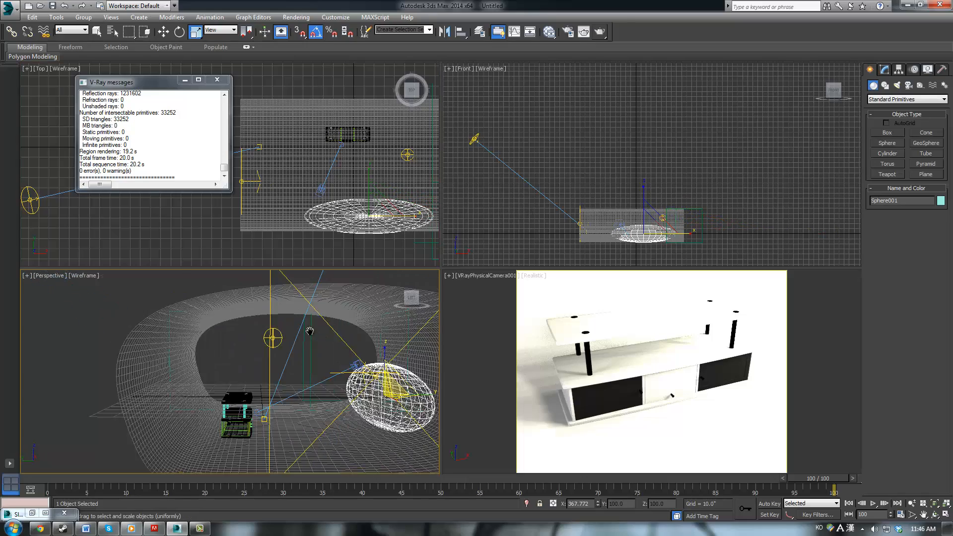
{"action": "key", "text": "w"}
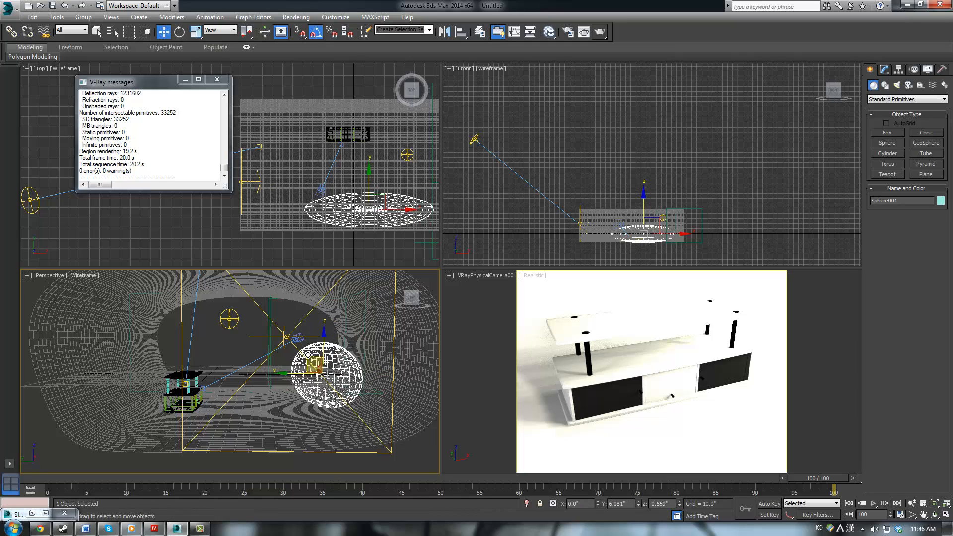
{"action": "left_click_drag", "start_coordinate": [309, 356], "coordinate": [305, 354]}
{"action": "middle_click_drag", "start_coordinate": [315, 358], "coordinate": [308, 350], "text": "alt"}
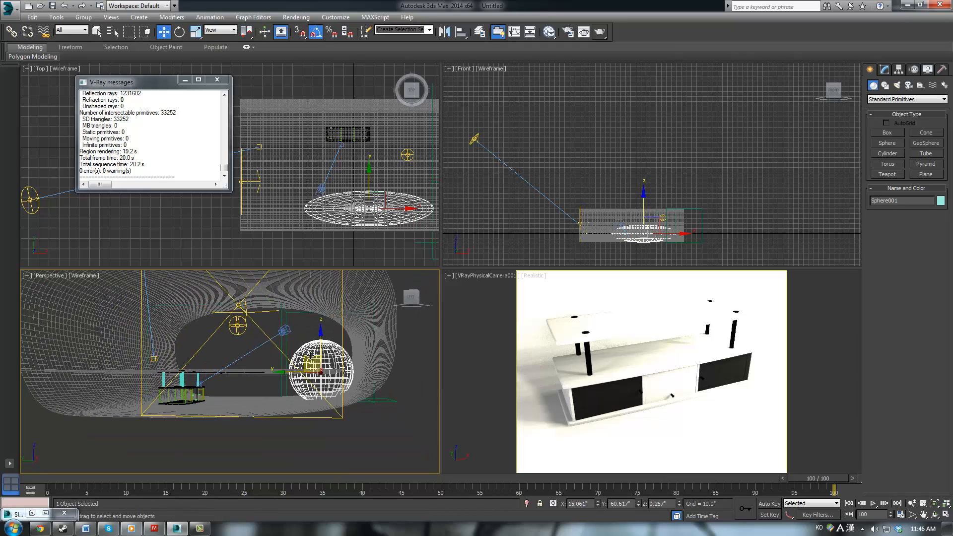
{"action": "left_click_drag", "start_coordinate": [310, 355], "coordinate": [314, 382]}
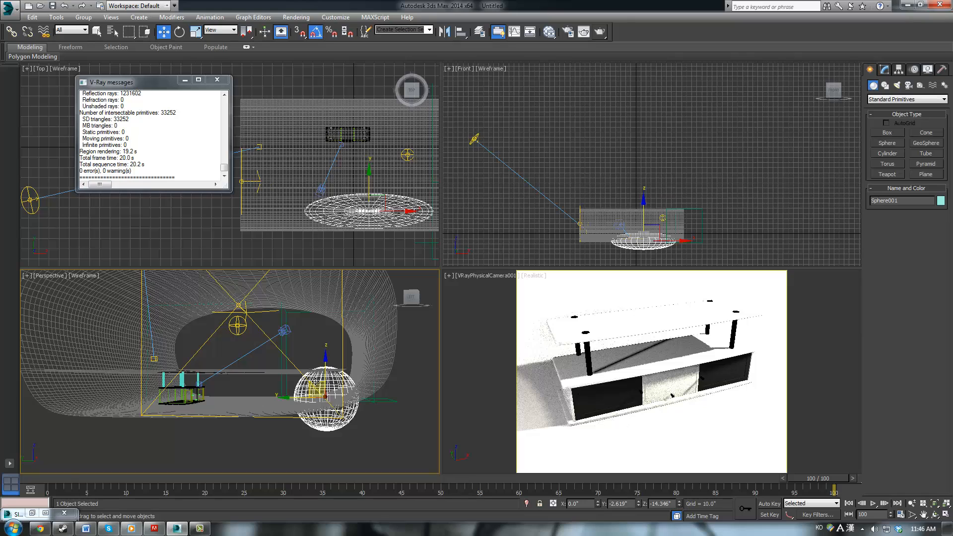
Step: Change the stretched sphere's object color to orange from the basic colors and deselect the sphere
{"action": "left_click", "coordinate": [885, 69]}
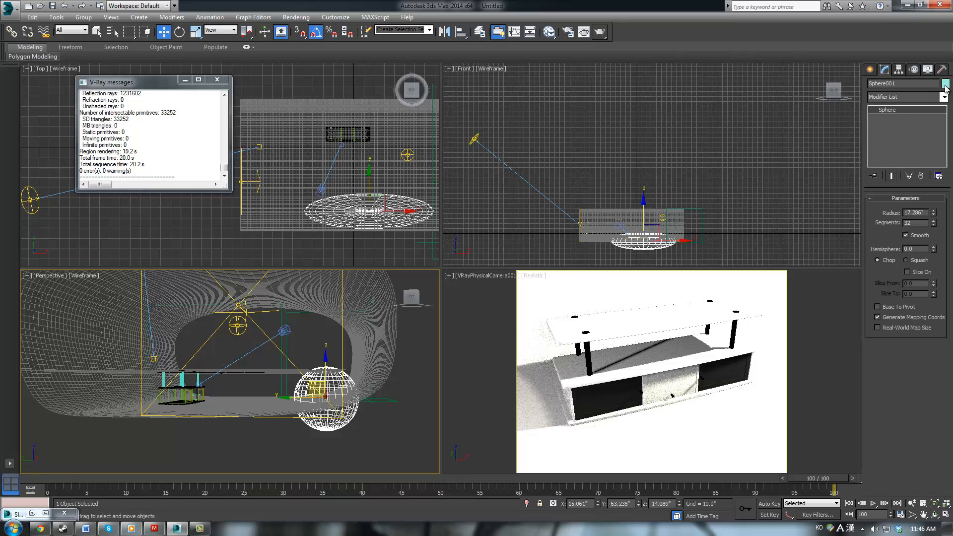
{"action": "left_click", "coordinate": [946, 84]}
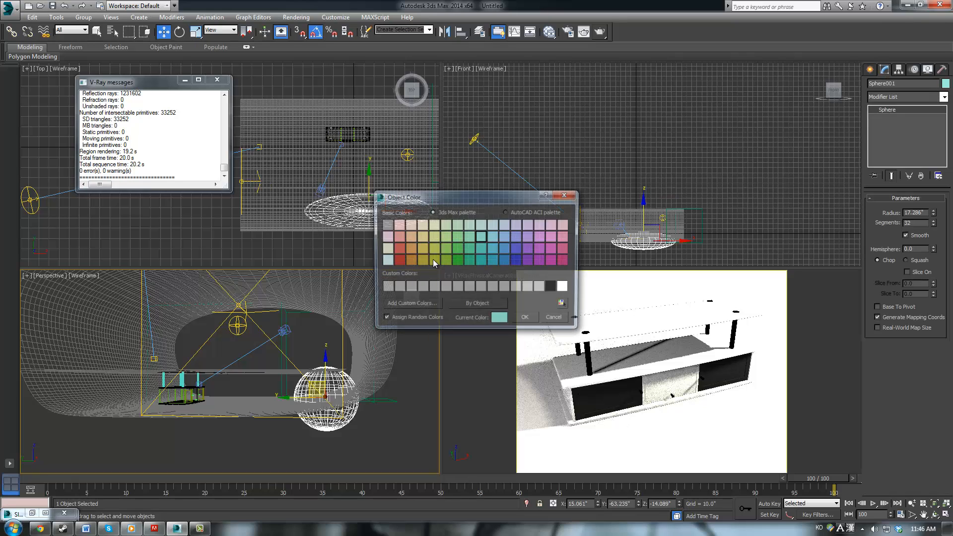
{"action": "left_click", "coordinate": [419, 306]}
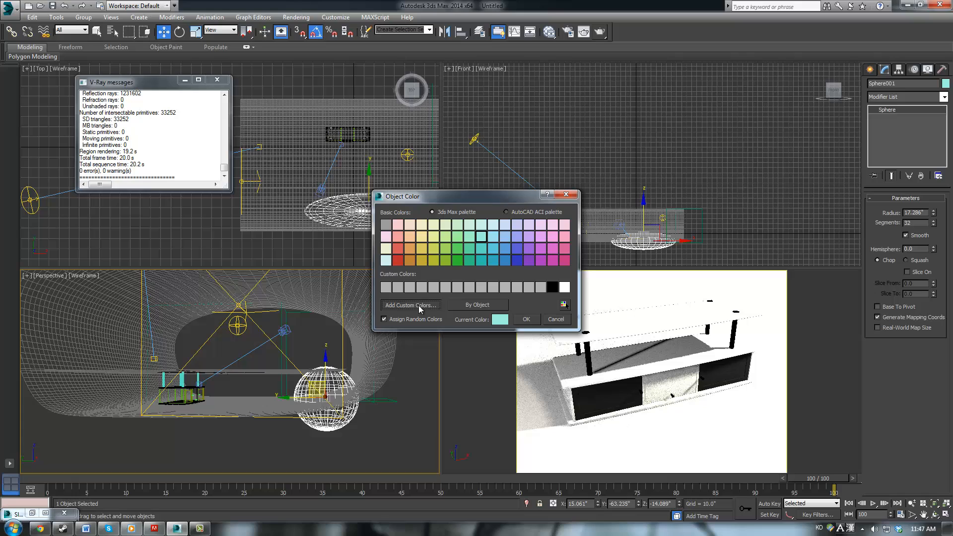
{"action": "left_click", "coordinate": [406, 259]}
{"action": "left_click", "coordinate": [398, 261]}
{"action": "left_click", "coordinate": [409, 258]}
{"action": "left_click", "coordinate": [527, 320]}
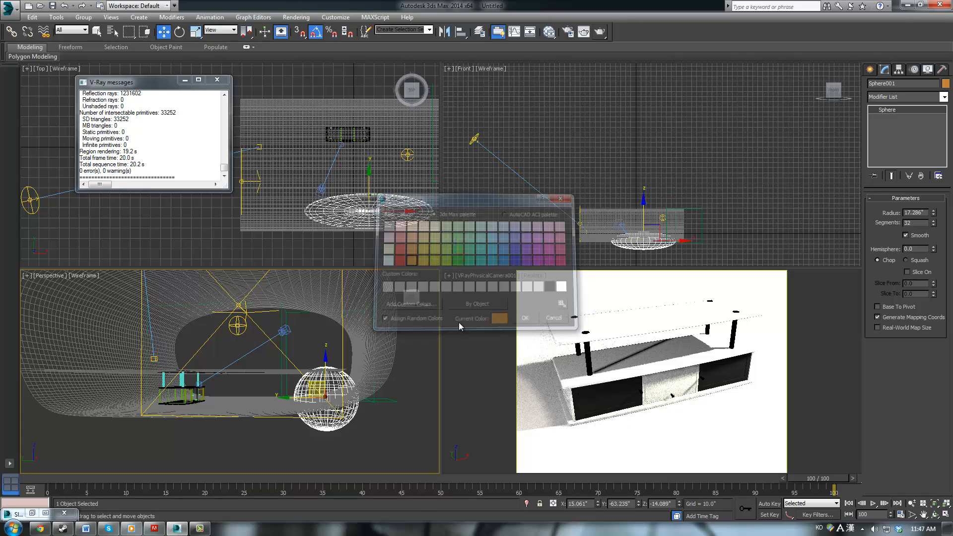
{"action": "left_click", "coordinate": [398, 419]}
Step: Test-render the VRay physical camera view to check the lighting with the orange sphere, and close the render windows
{"action": "left_click", "coordinate": [635, 410]}
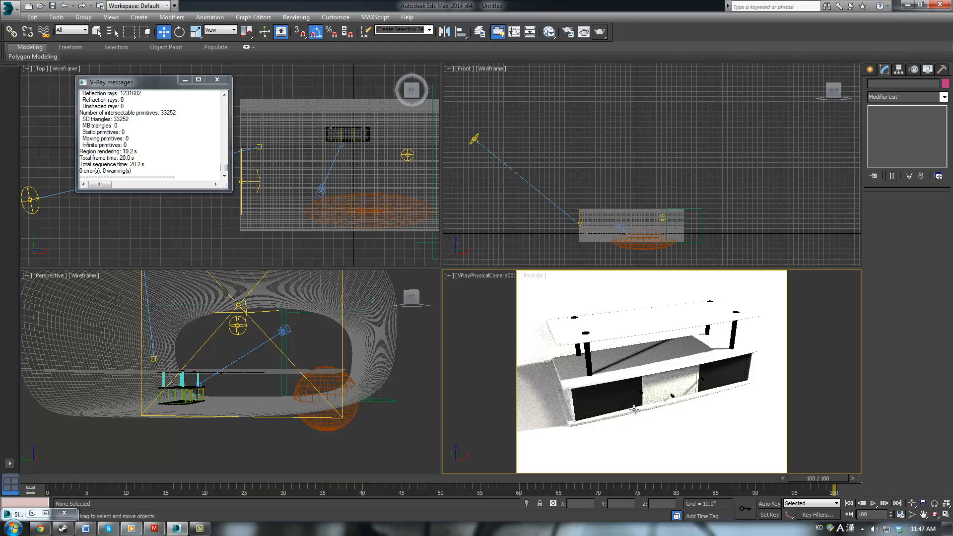
{"action": "left_click", "coordinate": [600, 32]}
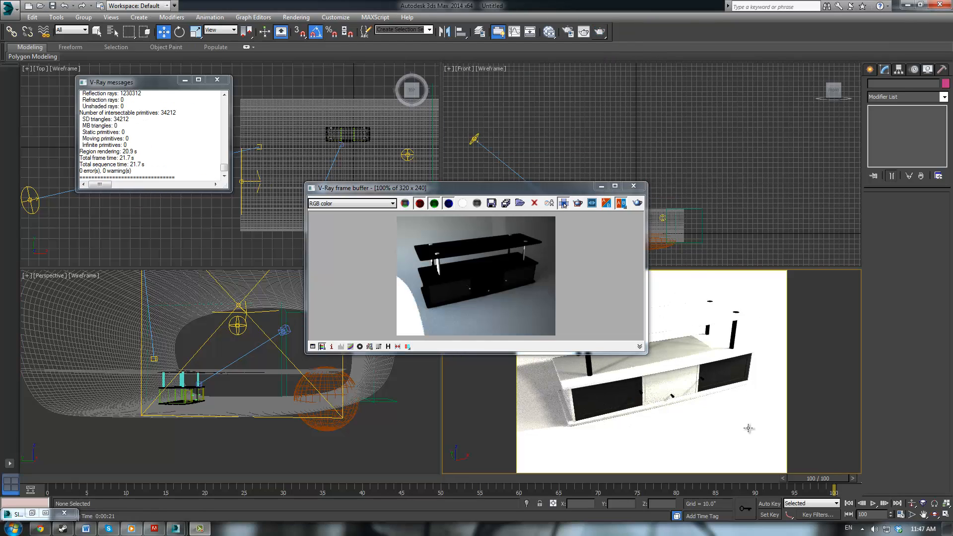
{"action": "left_click", "coordinate": [635, 190]}
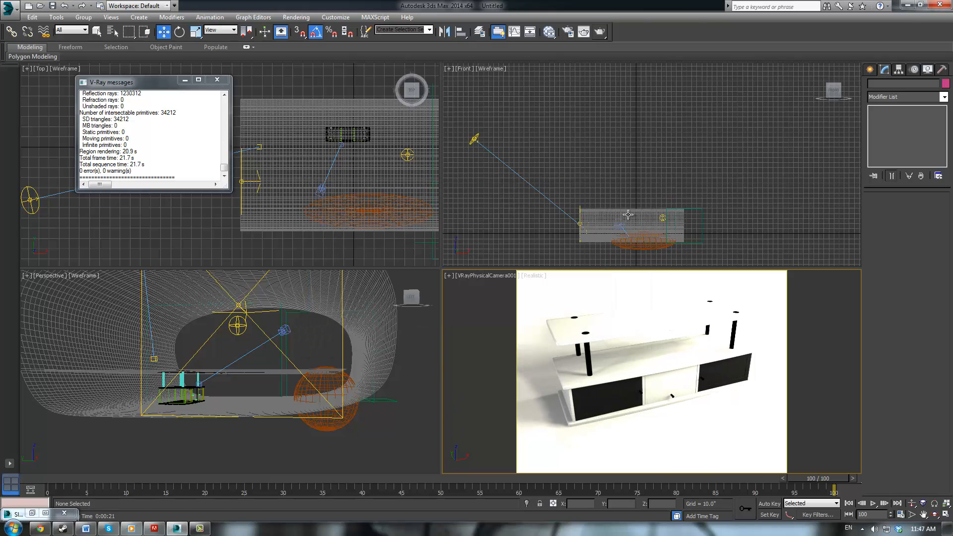
{"action": "left_click", "coordinate": [584, 33]}
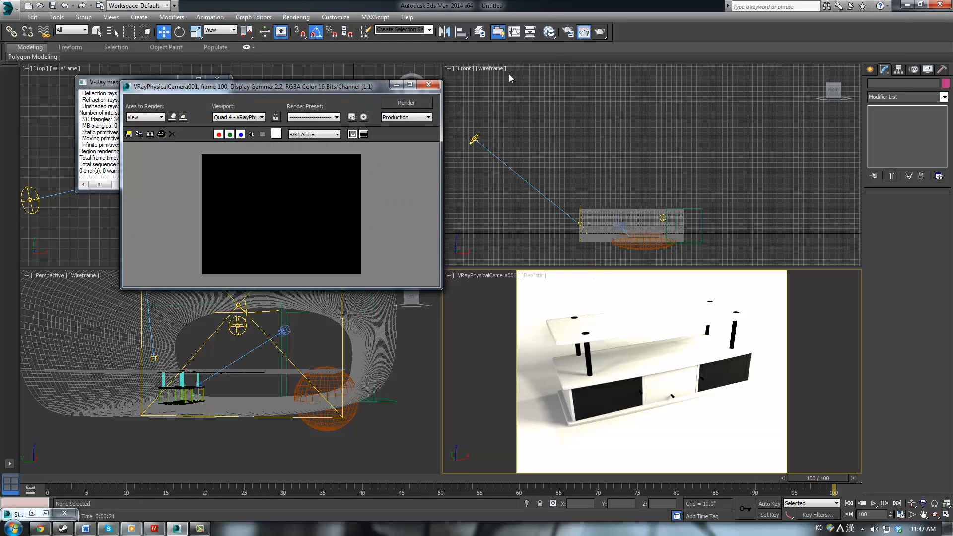
{"action": "left_click", "coordinate": [429, 85]}
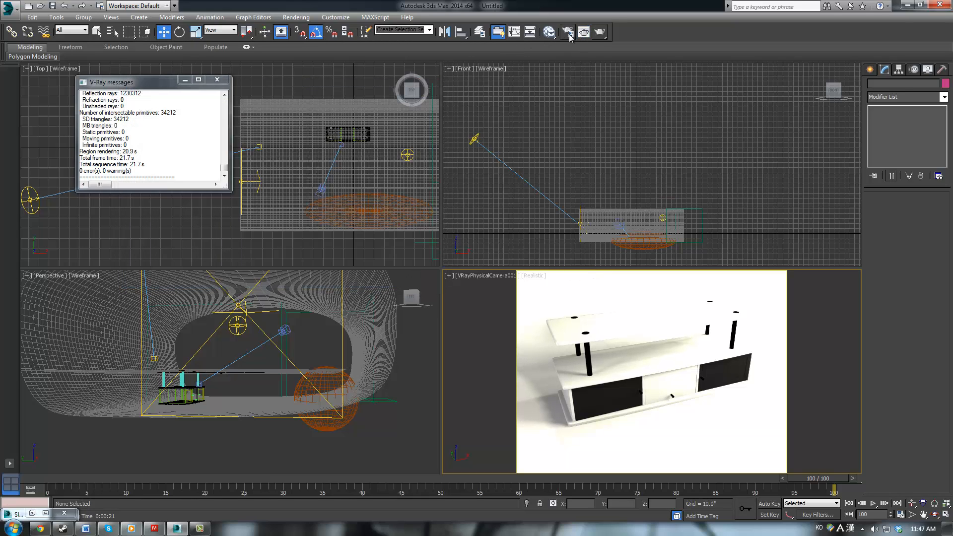
Step: Show the last V-Ray frame buffer render again from the render setup, and enlarge its window beside the settings
{"action": "key", "text": "F10"}
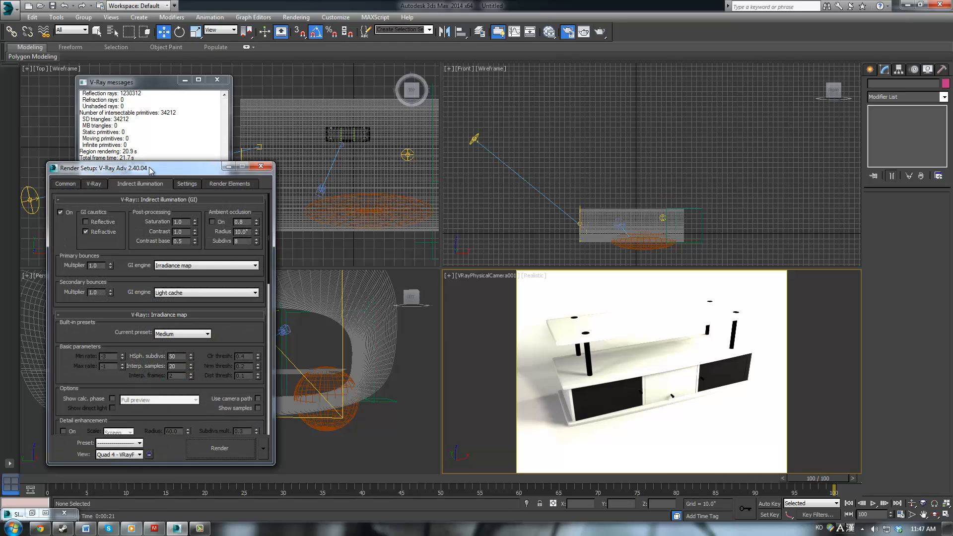
{"action": "left_click_drag", "start_coordinate": [127, 173], "coordinate": [176, 155]}
{"action": "left_click", "coordinate": [141, 168]}
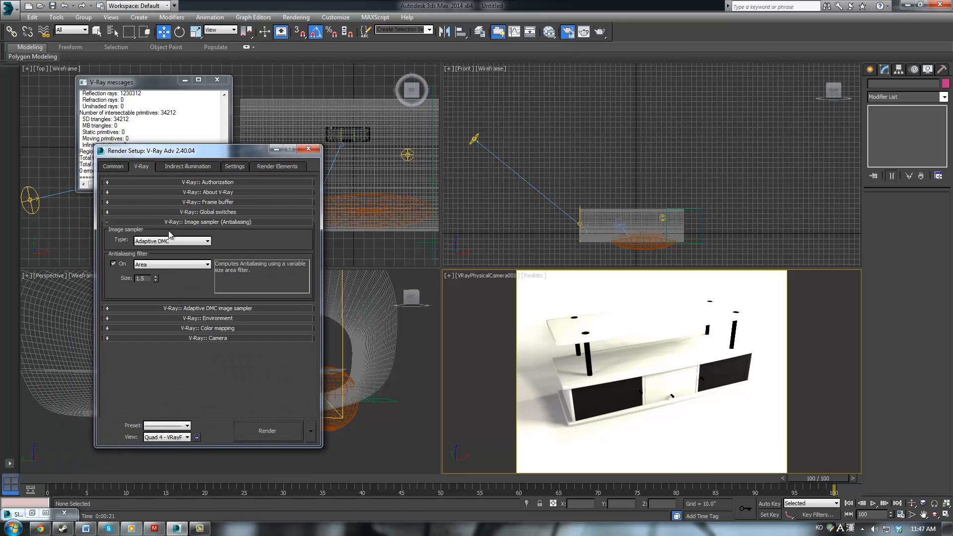
{"action": "left_click", "coordinate": [210, 203]}
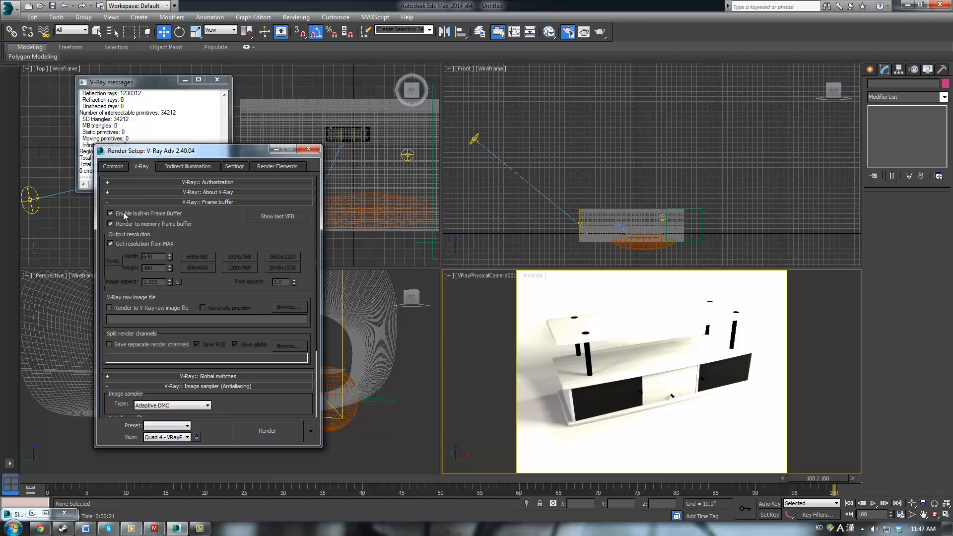
{"action": "left_click_drag", "start_coordinate": [214, 231], "coordinate": [230, 257]}
{"action": "left_click", "coordinate": [278, 217]}
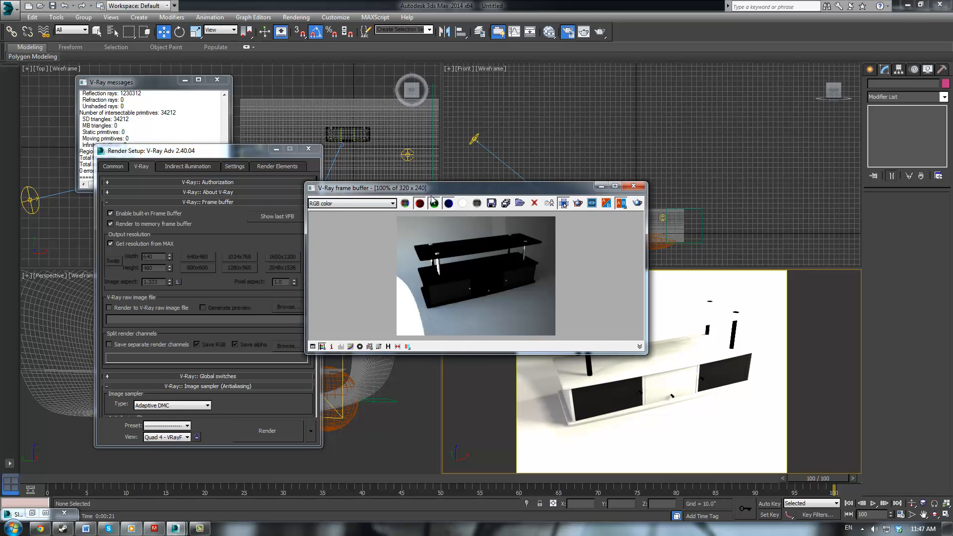
{"action": "left_click_drag", "start_coordinate": [644, 354], "coordinate": [680, 442]}
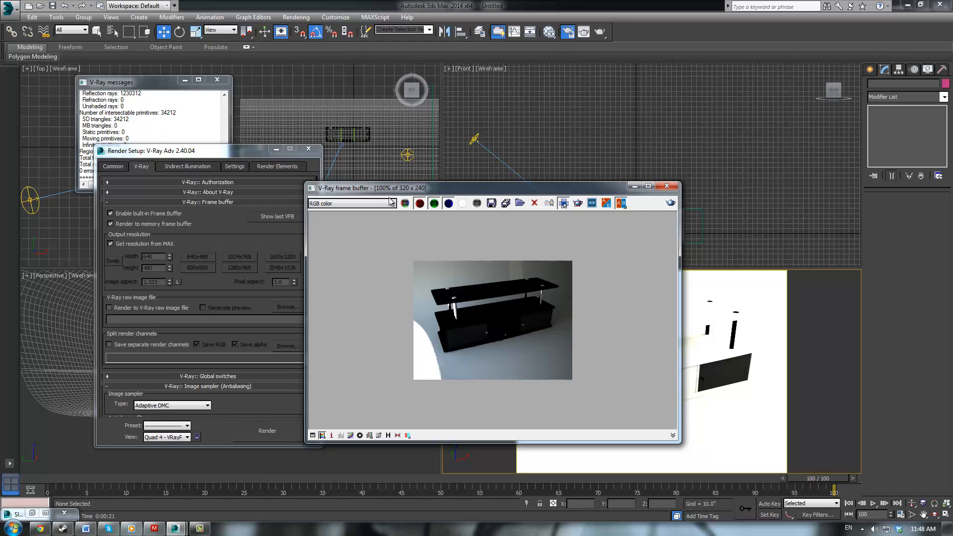
{"action": "left_click_drag", "start_coordinate": [388, 192], "coordinate": [448, 150]}
{"action": "left_click_drag", "start_coordinate": [257, 240], "coordinate": [276, 137]}
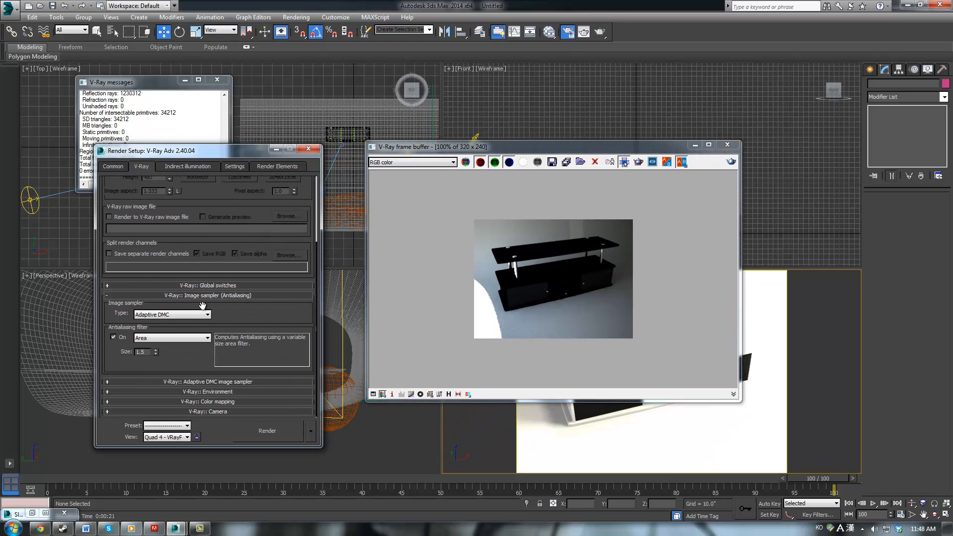
{"action": "left_click_drag", "start_coordinate": [262, 283], "coordinate": [238, 392]}
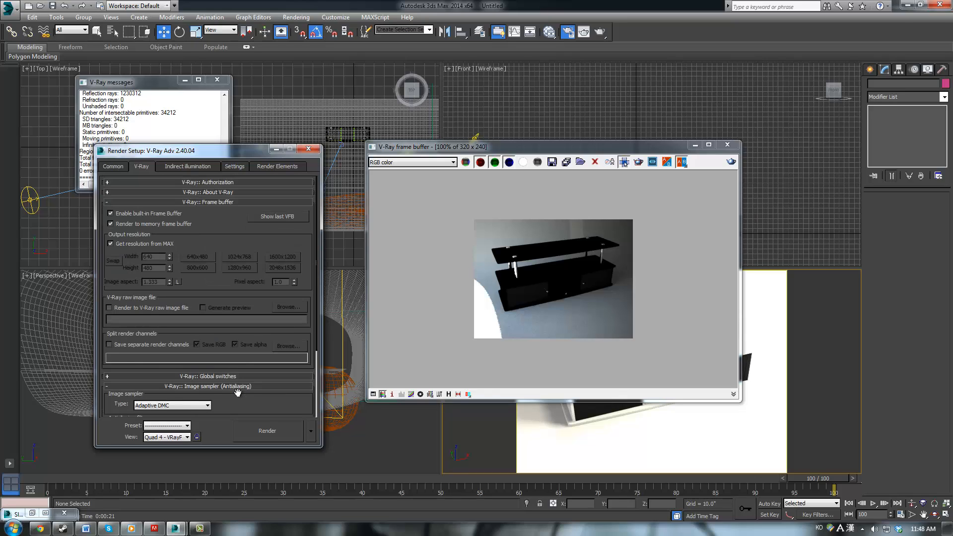
Step: Review the DMC sampler and indirect illumination settings, keeping the irradiance map preset at Medium
{"action": "left_click", "coordinate": [234, 167]}
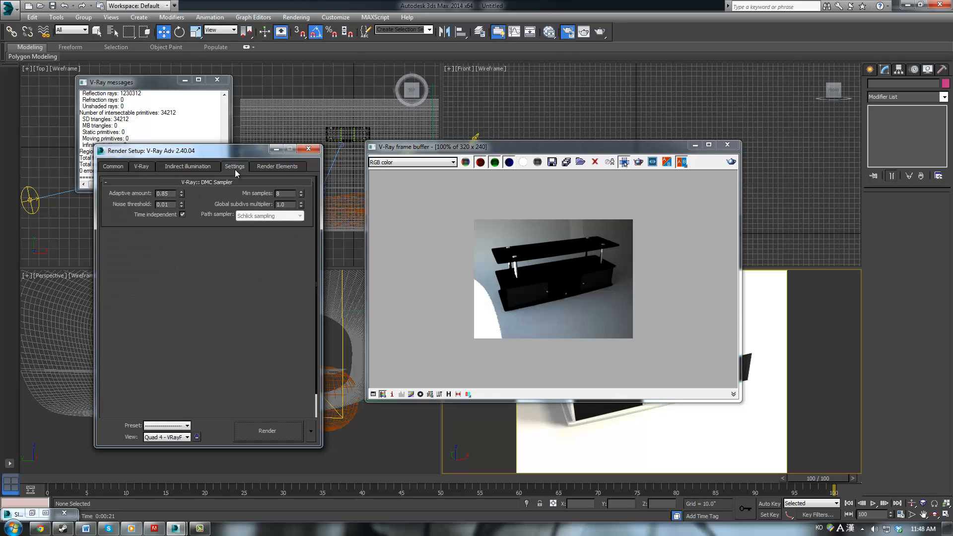
{"action": "left_click", "coordinate": [191, 168]}
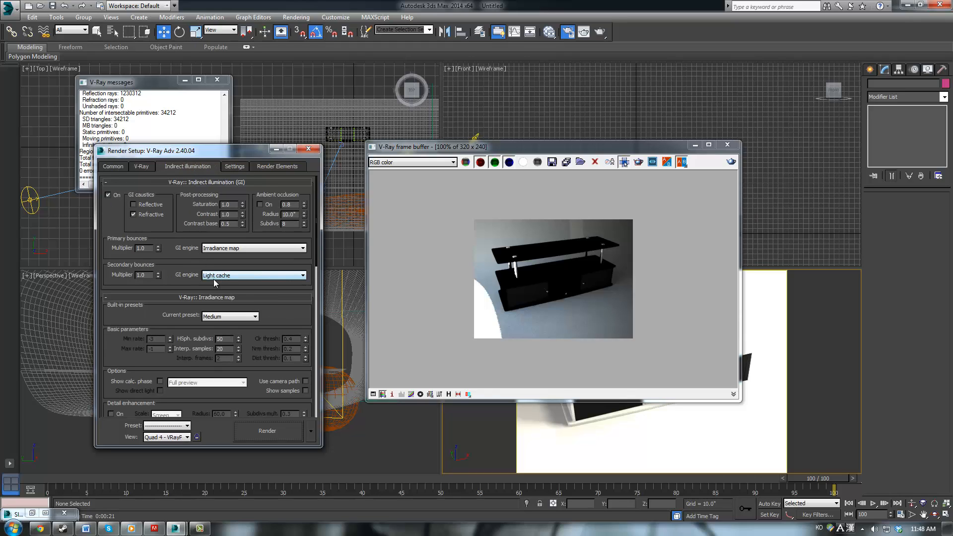
{"action": "left_click_drag", "start_coordinate": [287, 306], "coordinate": [287, 255]}
{"action": "left_click", "coordinate": [230, 254]}
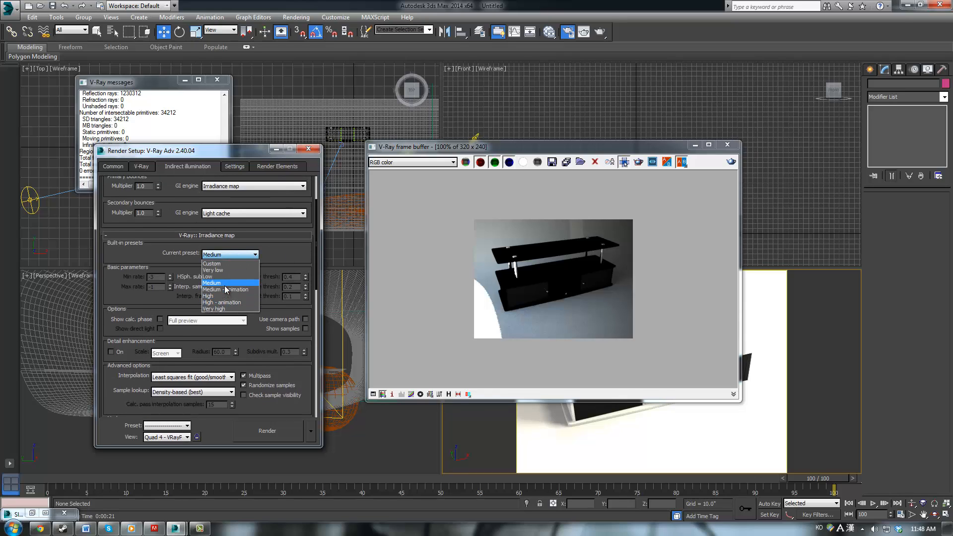
{"action": "left_click", "coordinate": [225, 285]}
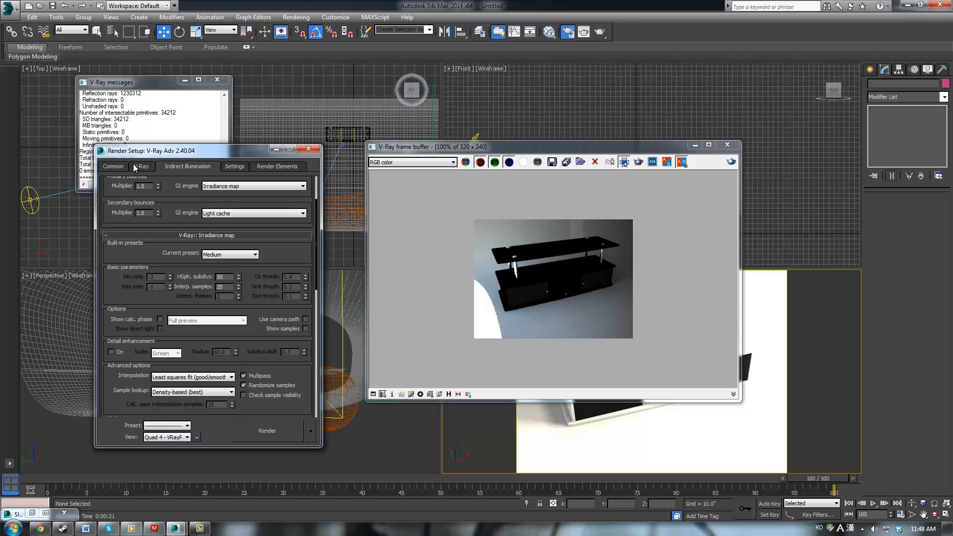
{"action": "scroll", "coordinate": [183, 213], "scroll_direction": "up", "scroll_amount": 1}
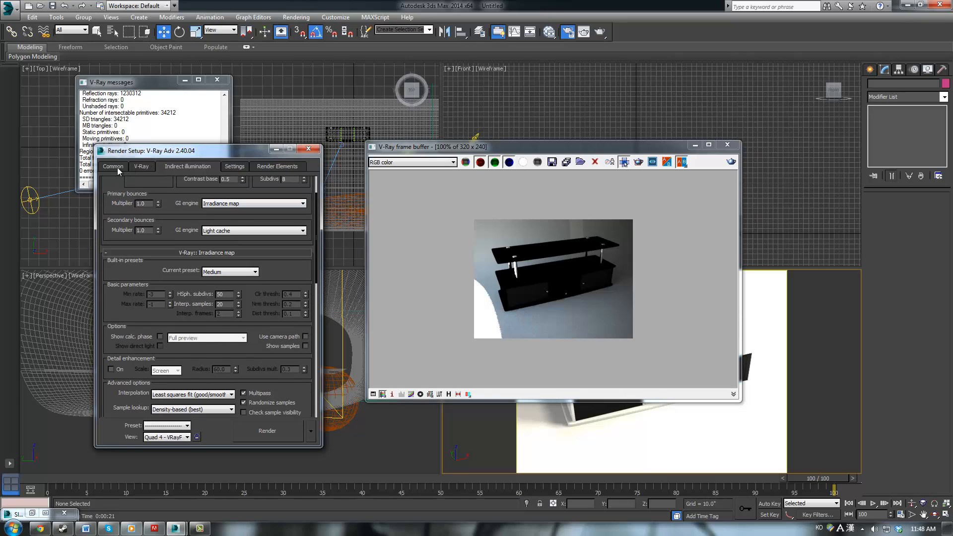
Step: Set the render output size to 640x480 and close the frame buffer window
{"action": "left_click", "coordinate": [118, 169]}
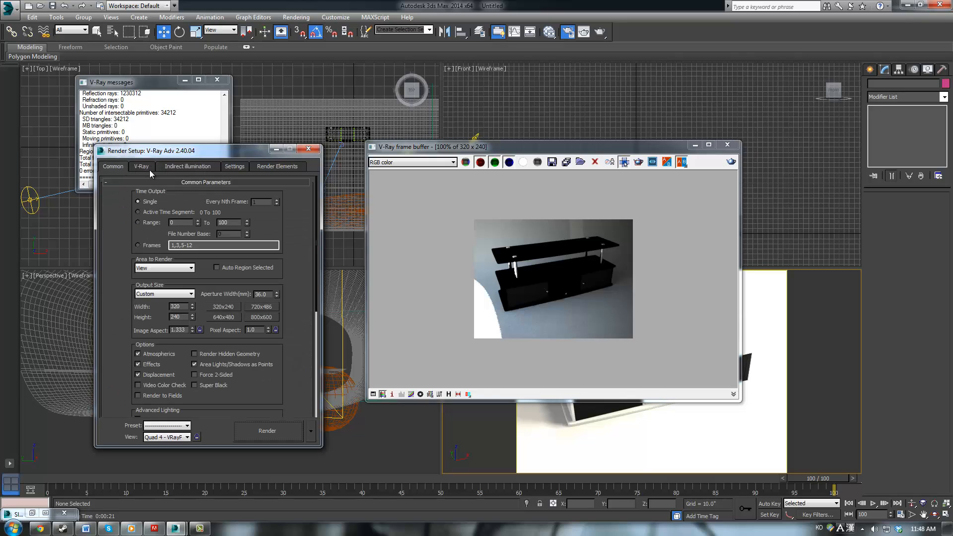
{"action": "left_click", "coordinate": [228, 319]}
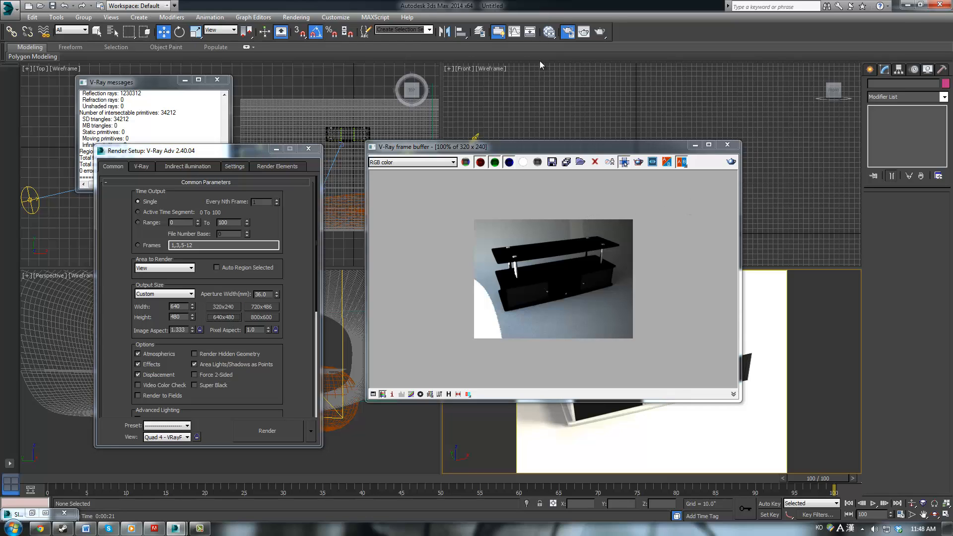
{"action": "left_click_drag", "start_coordinate": [564, 142], "coordinate": [952, 115]}
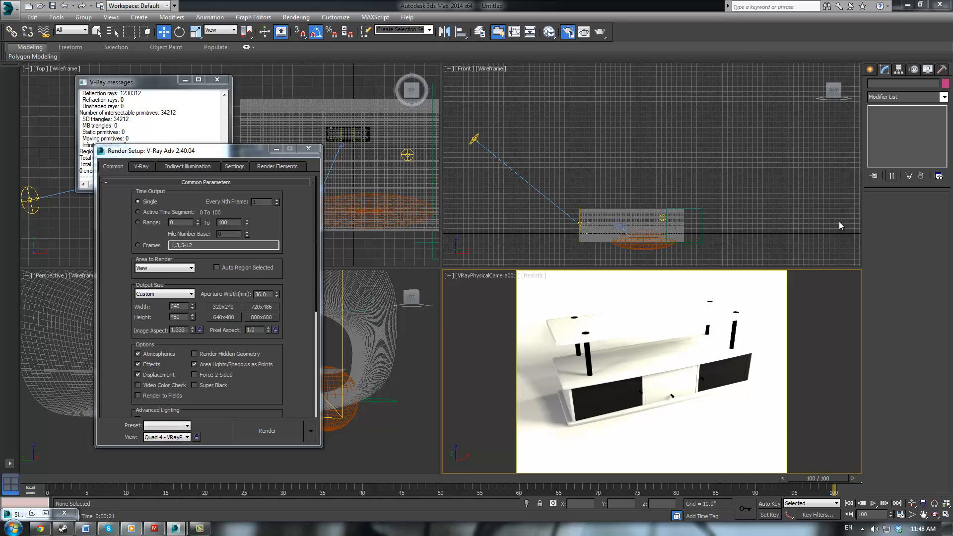
Step: Select the VRay physical camera and set its shutter speed to 15
{"action": "left_click", "coordinate": [618, 224]}
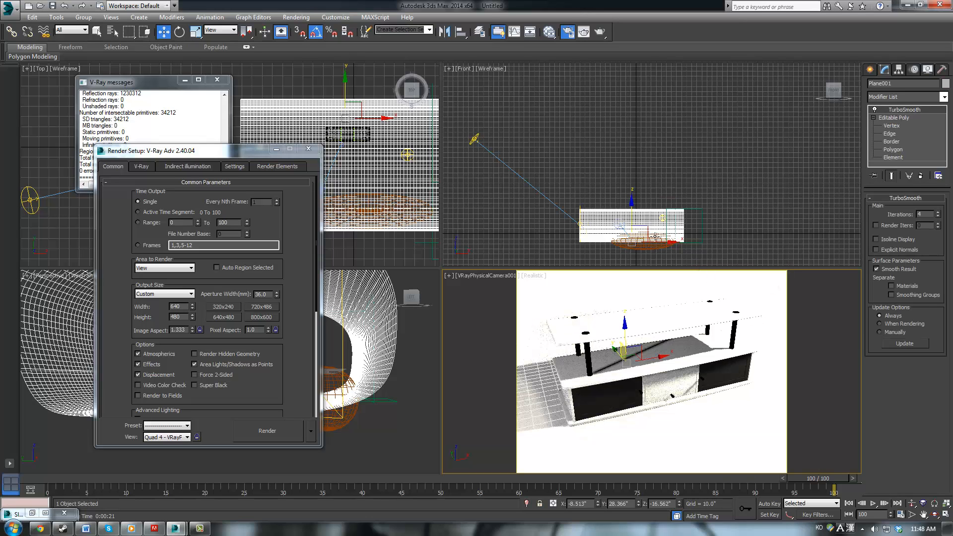
{"action": "left_click", "coordinate": [618, 225]}
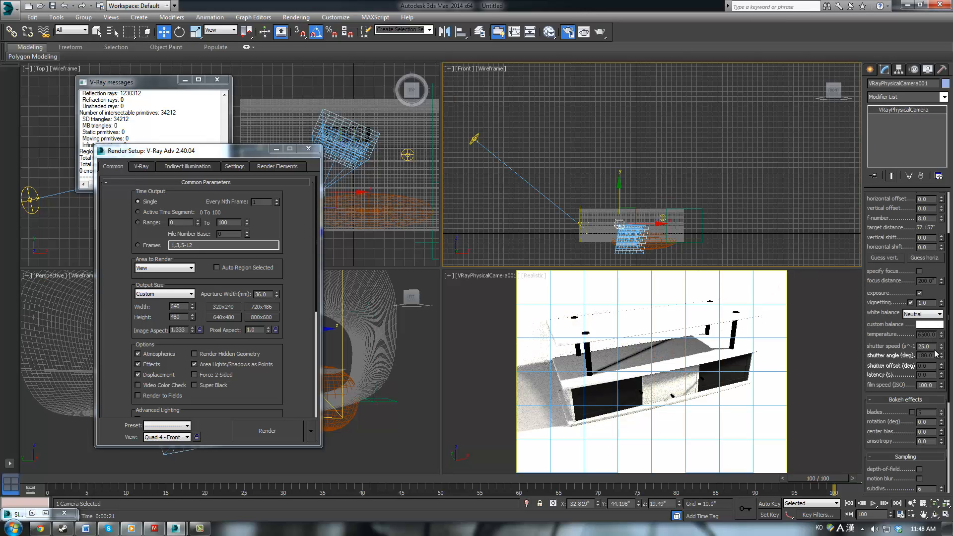
{"action": "type", "text": "15"}
{"action": "key", "text": "Return"}
{"action": "left_click", "coordinate": [473, 140]}
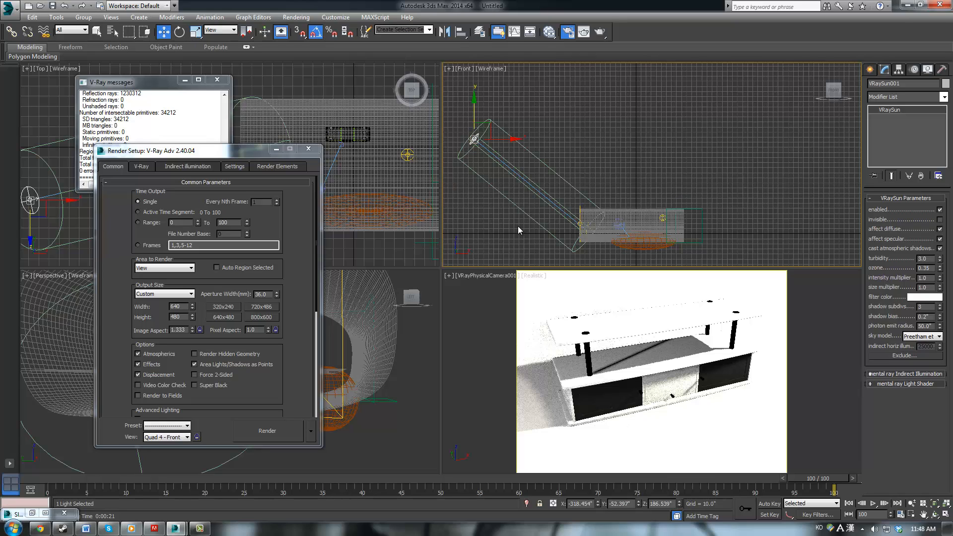
Step: Render the camera view at 640x480 to check the exposure, and minimize the resulting image
{"action": "left_click", "coordinate": [479, 332]}
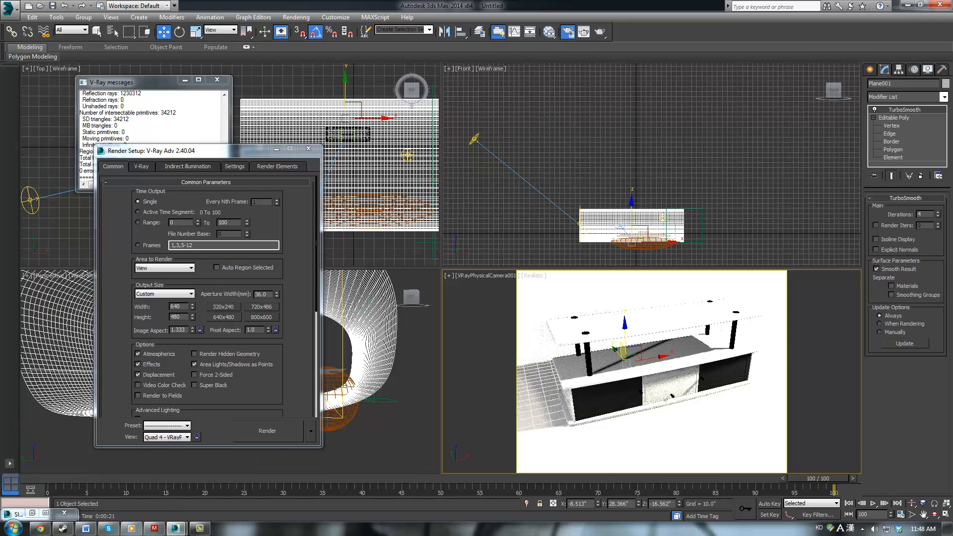
{"action": "key", "text": "shift+q"}
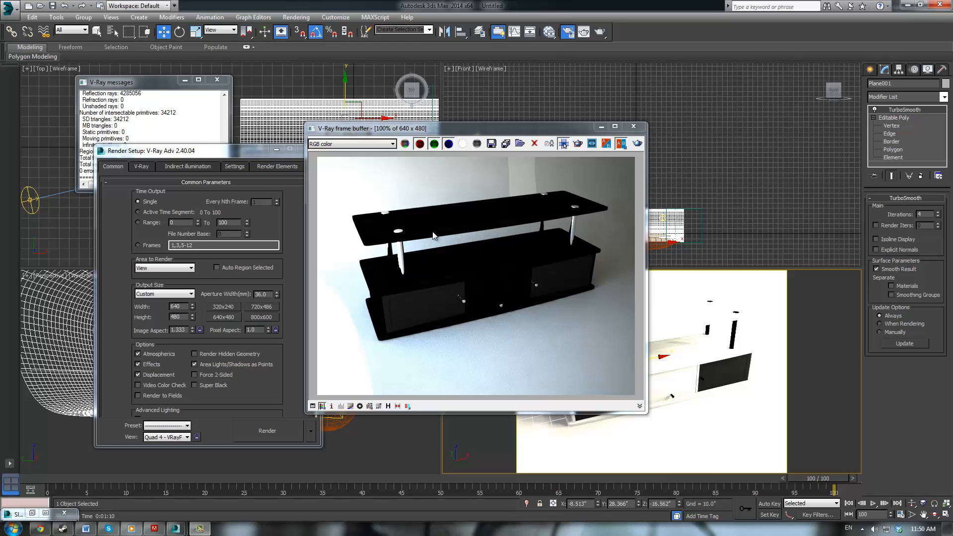
{"action": "left_click", "coordinate": [602, 126]}
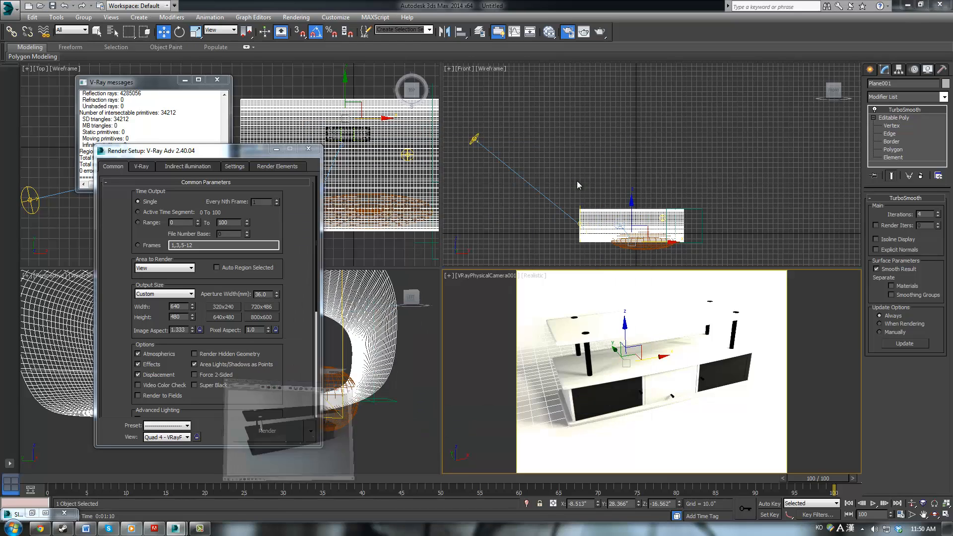
Step: Set the reflection color value of the black wood Material #45 to 5 in the Slate Material Editor
{"action": "key", "text": "m"}
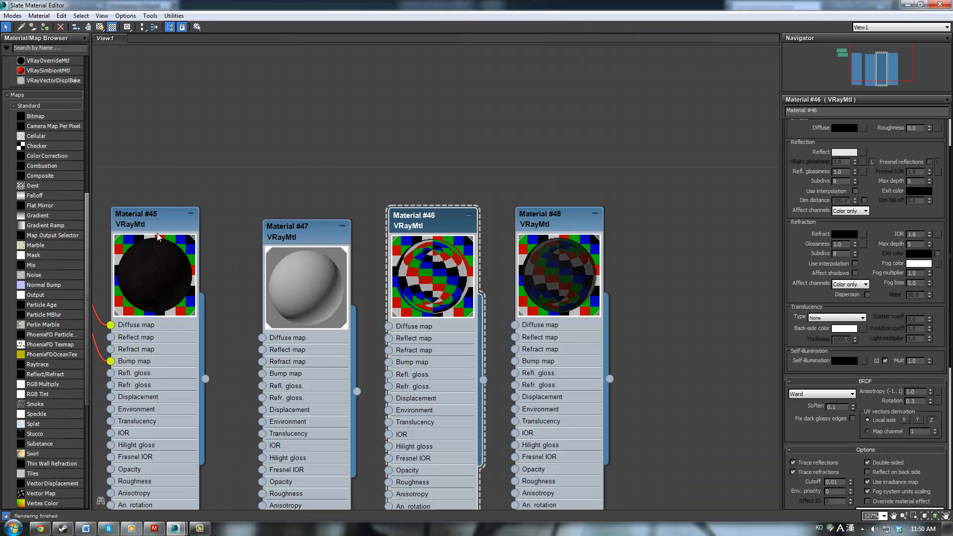
{"action": "left_click", "coordinate": [144, 228]}
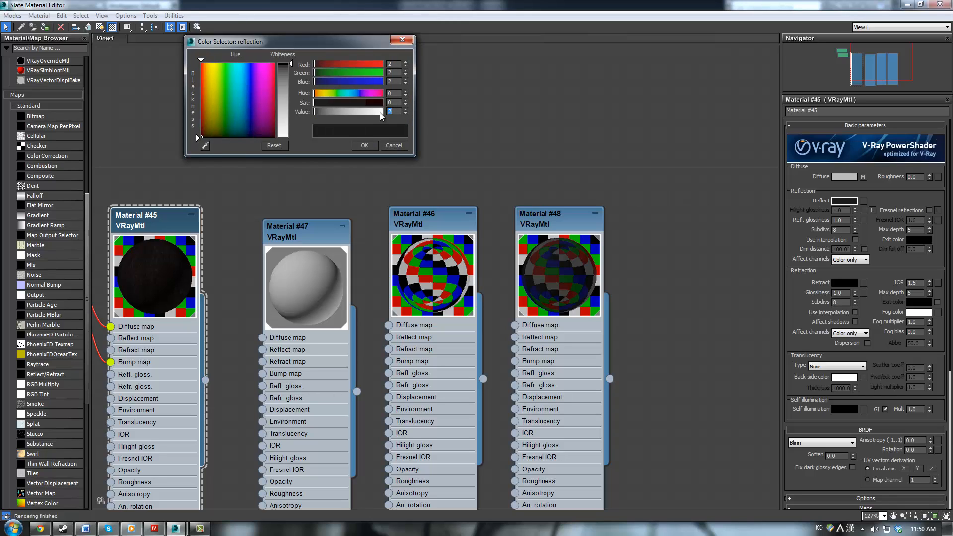
{"action": "type", "text": "5"}
{"action": "key", "text": "Return"}
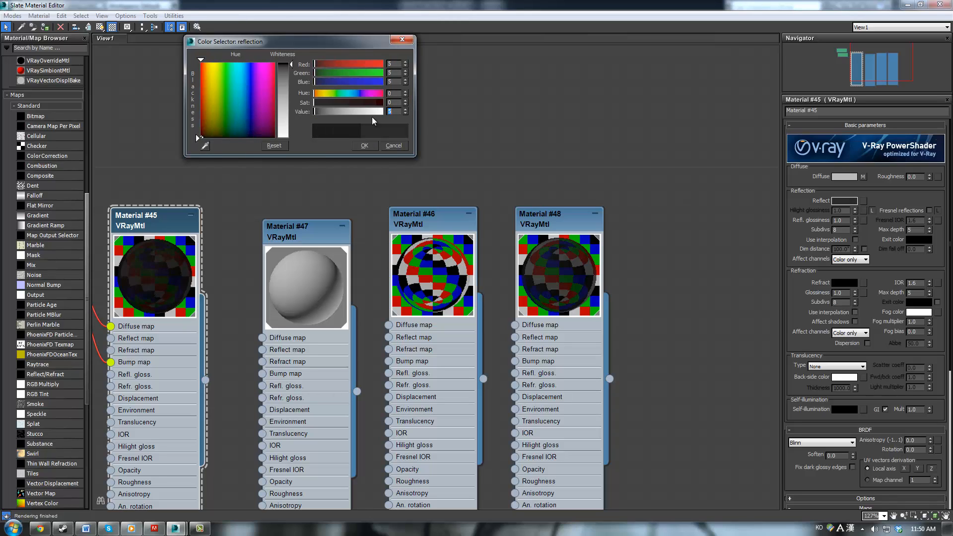
{"action": "left_click", "coordinate": [365, 146]}
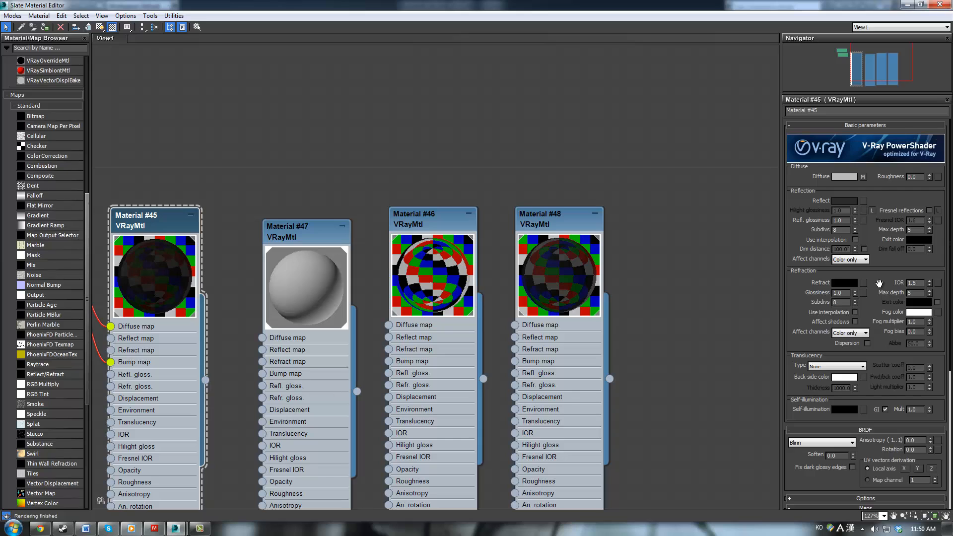
Step: Set the diffuse map amount of Material #45 to 98
{"action": "left_click_drag", "start_coordinate": [879, 279], "coordinate": [874, 303]}
{"action": "scroll", "coordinate": [881, 288], "scroll_direction": "down", "scroll_amount": 5}
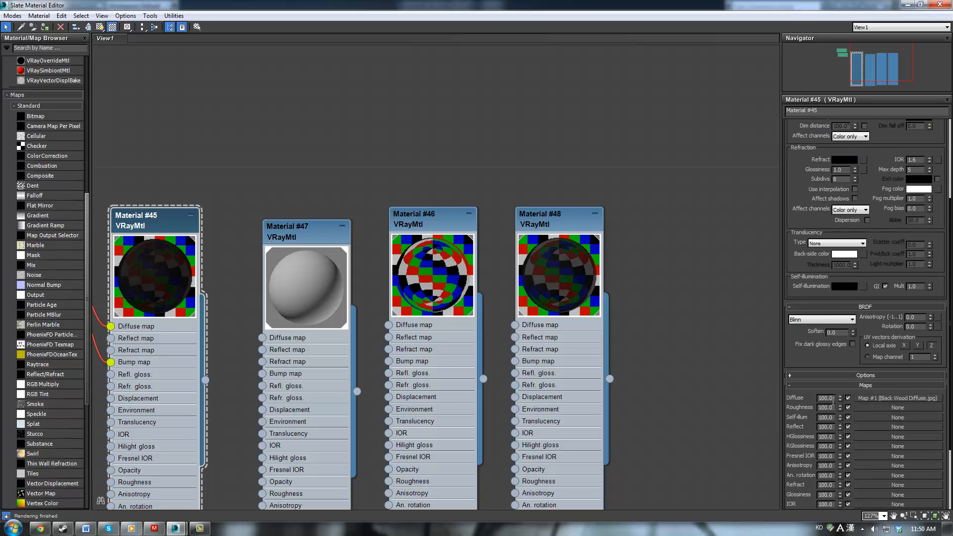
{"action": "double_click", "coordinate": [827, 398]}
{"action": "type", "text": "80"}
{"action": "key", "text": "Return"}
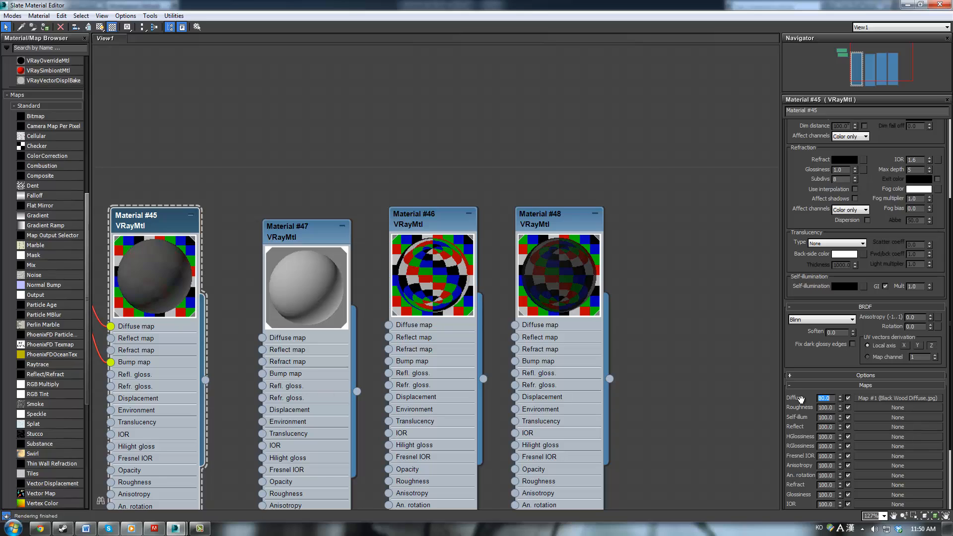
{"action": "type", "text": "95"}
{"action": "key", "text": "Return"}
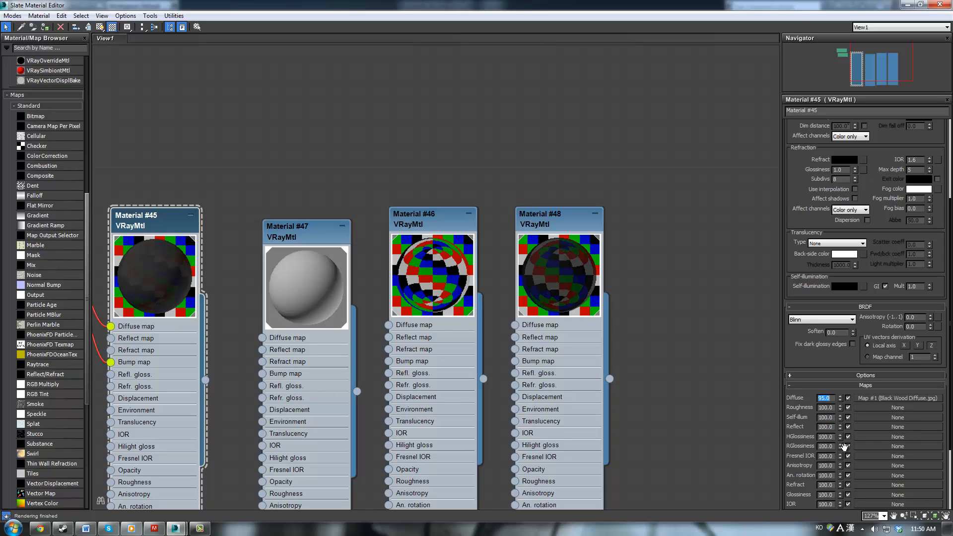
{"action": "type", "text": "98"}
{"action": "key", "text": "Return"}
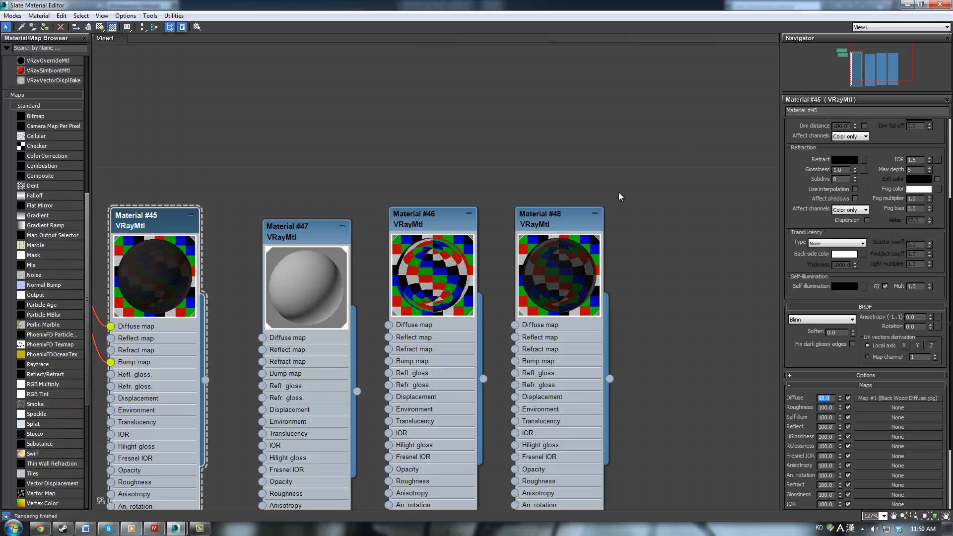
Step: Set the diffuse color value of Material #48 to 2
{"action": "double_click", "coordinate": [547, 226]}
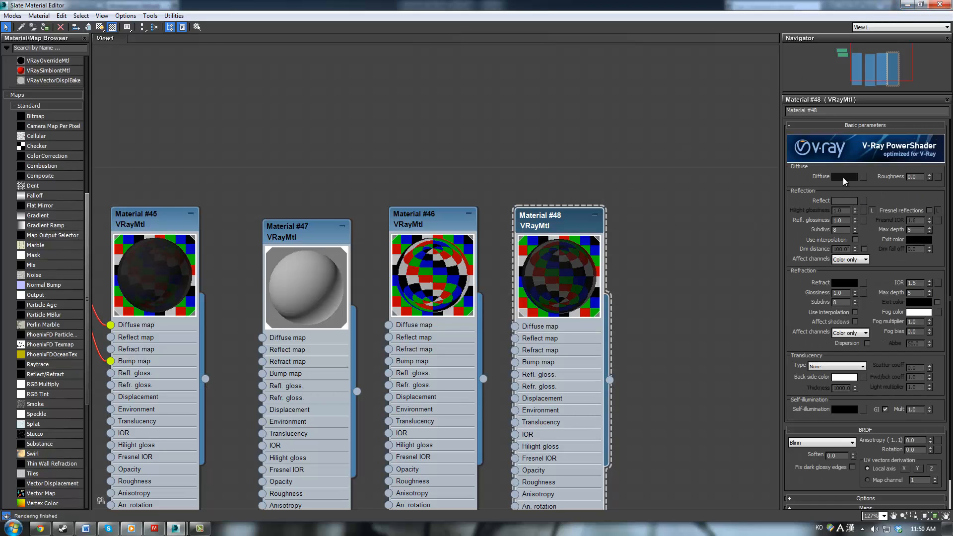
{"action": "left_click", "coordinate": [844, 177]}
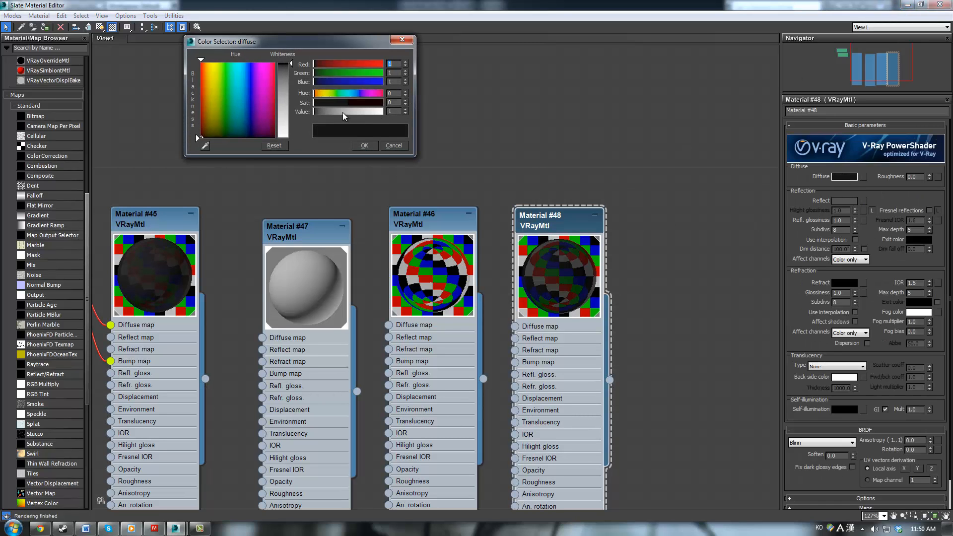
{"action": "left_click_drag", "start_coordinate": [394, 112], "coordinate": [384, 114]}
{"action": "type", "text": "2"}
{"action": "key", "text": "Return"}
{"action": "left_click", "coordinate": [369, 144]}
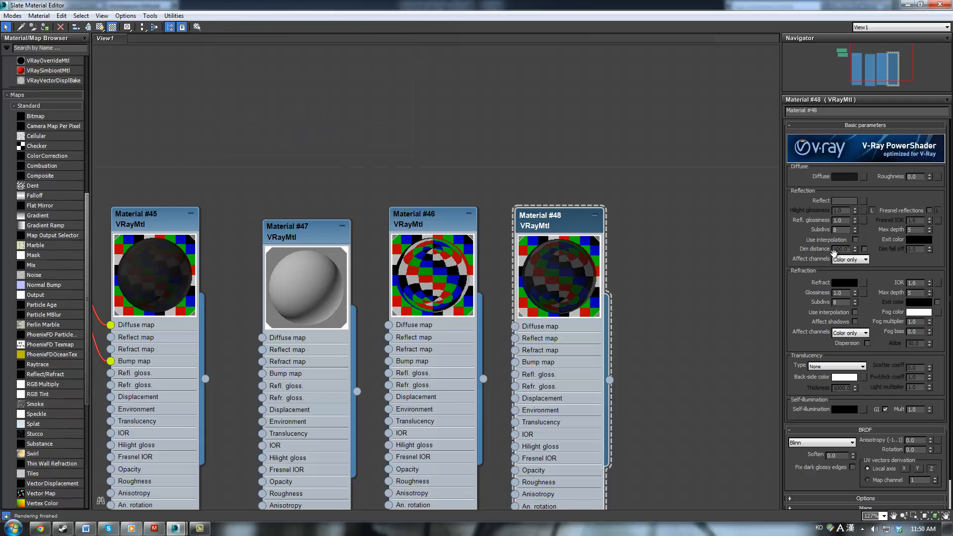
Step: Set the reflection color value of Material #48 to 8
{"action": "left_click", "coordinate": [845, 201]}
{"action": "left_click_drag", "start_coordinate": [395, 112], "coordinate": [349, 110]}
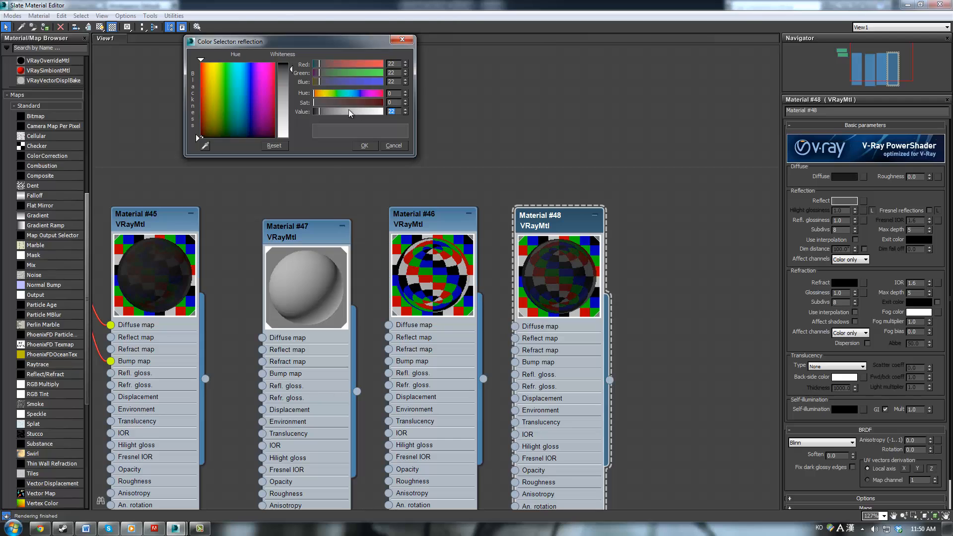
{"action": "type", "text": "10"}
{"action": "key", "text": "Return"}
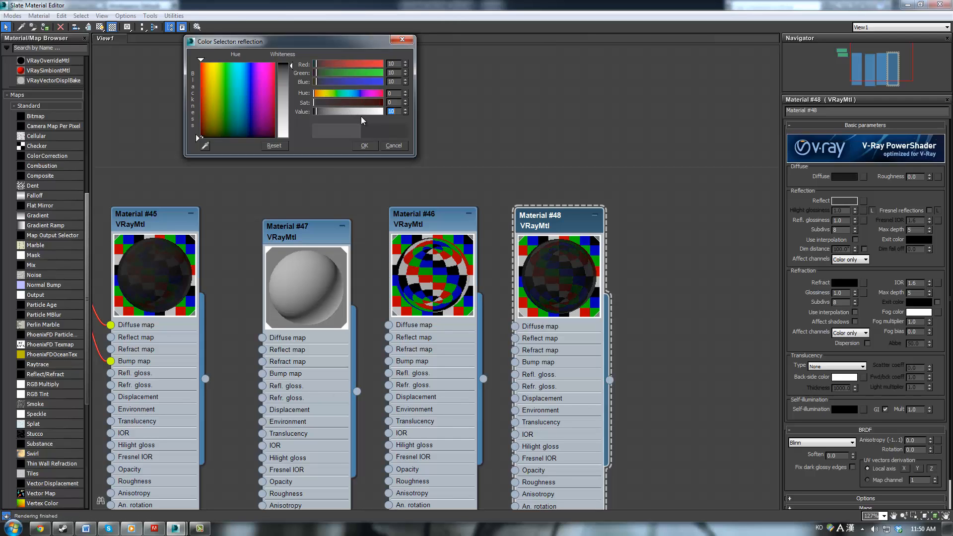
{"action": "type", "text": "8"}
{"action": "key", "text": "Return"}
{"action": "left_click", "coordinate": [368, 147]}
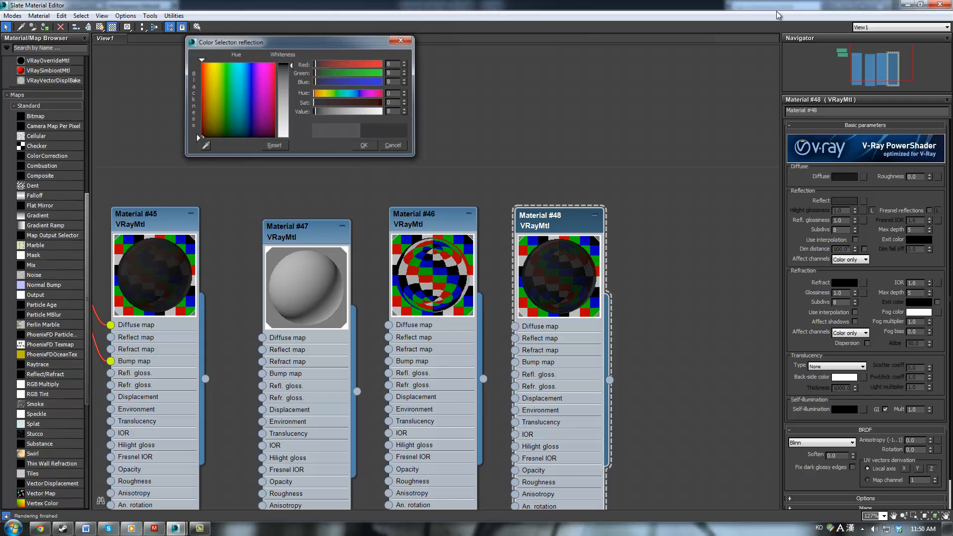
Step: Minimize the material editor, render the VRay camera view to check the materials, and close the frame buffer window
{"action": "left_click", "coordinate": [909, 5]}
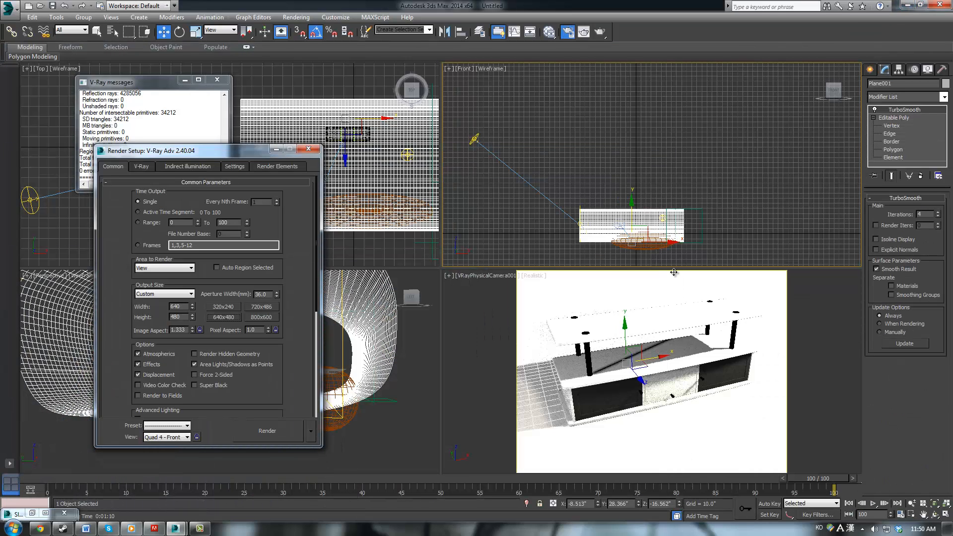
{"action": "left_click", "coordinate": [672, 290]}
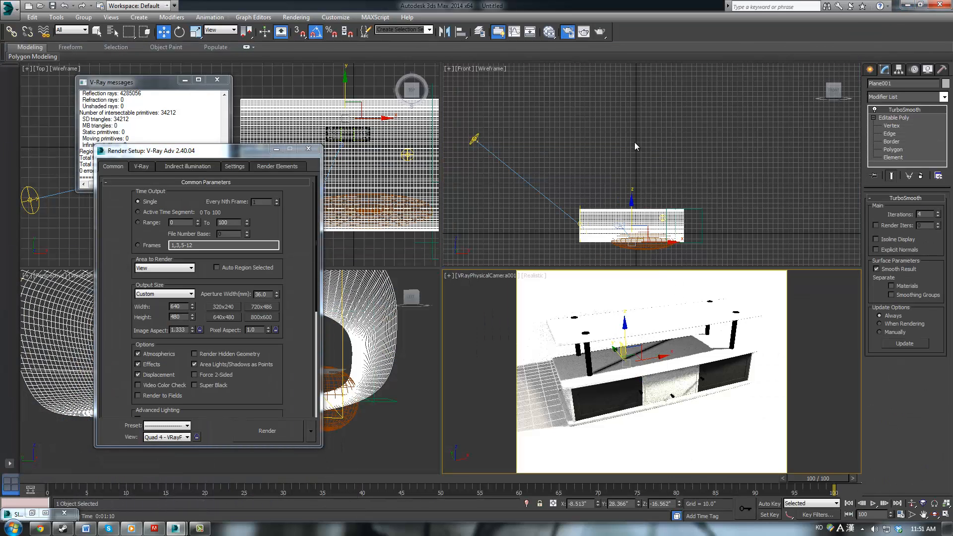
{"action": "left_click", "coordinate": [605, 30]}
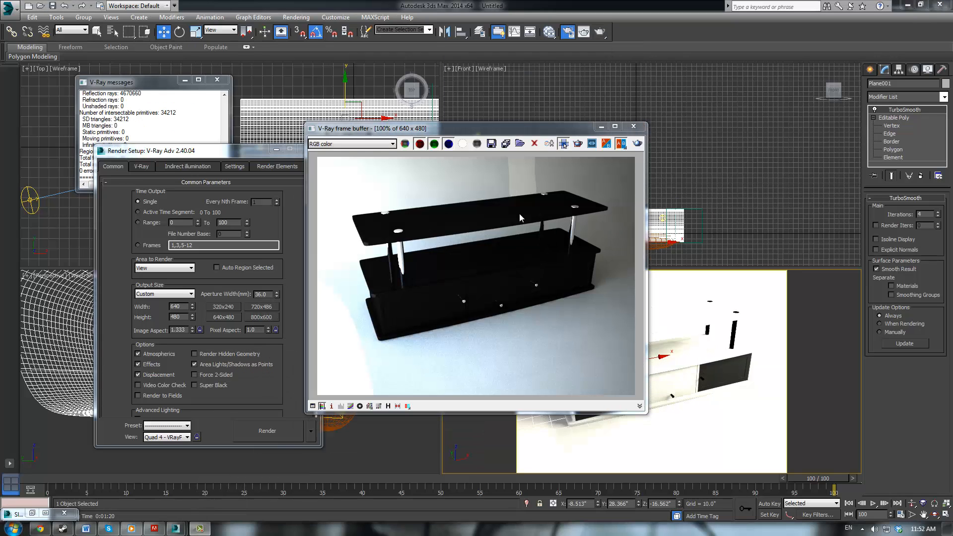
{"action": "left_click", "coordinate": [634, 127]}
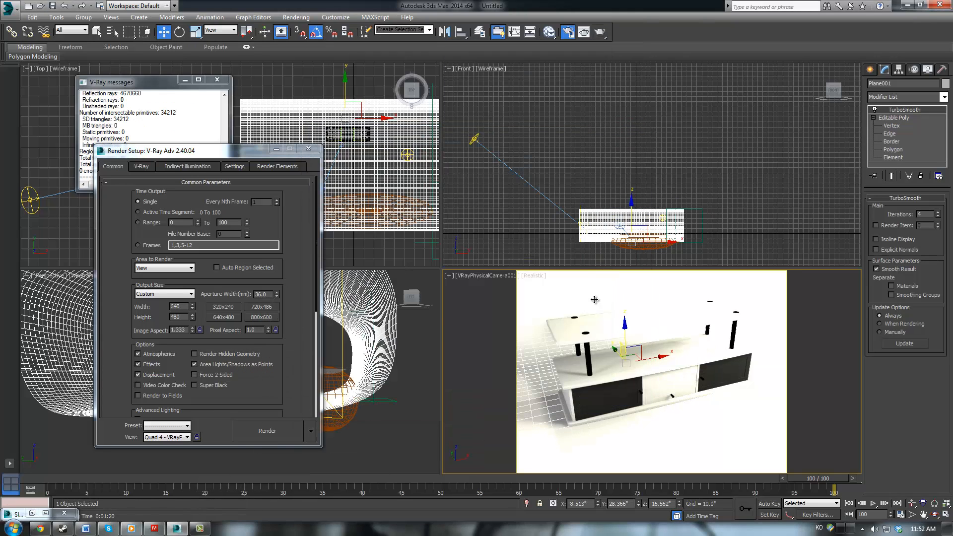
Step: Reopen the material editor and set the reflection glossiness of Material #45 to 0.67
{"action": "left_click", "coordinate": [45, 513]}
{"action": "double_click", "coordinate": [141, 218]}
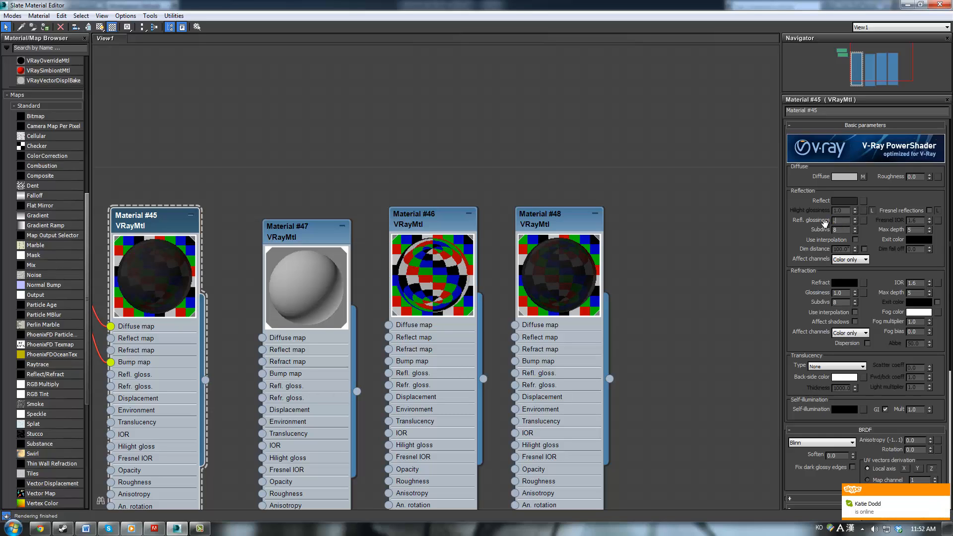
{"action": "type", "text": "0.9"}
{"action": "key", "text": "Return"}
{"action": "mouse_move", "coordinate": [855, 221]}
{"action": "left_mouse_down"}
{"action": "mouse_move", "coordinate": [856, 235]}
{"action": "mouse_move", "coordinate": [854, 209]}
{"action": "left_mouse_up"}
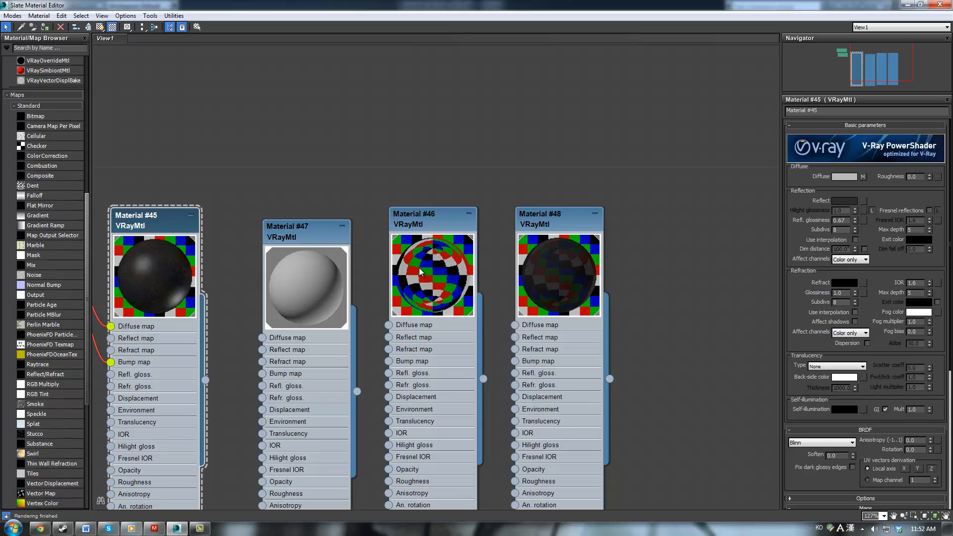
Step: Set the render output size to 320x240, render the camera view, and close the frame buffer window
{"action": "left_click", "coordinate": [907, 4]}
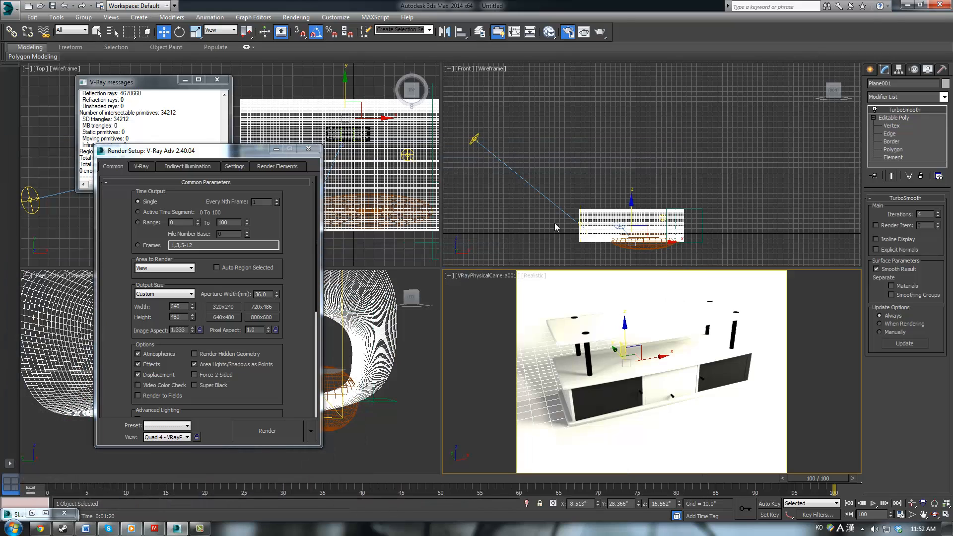
{"action": "left_click", "coordinate": [228, 308]}
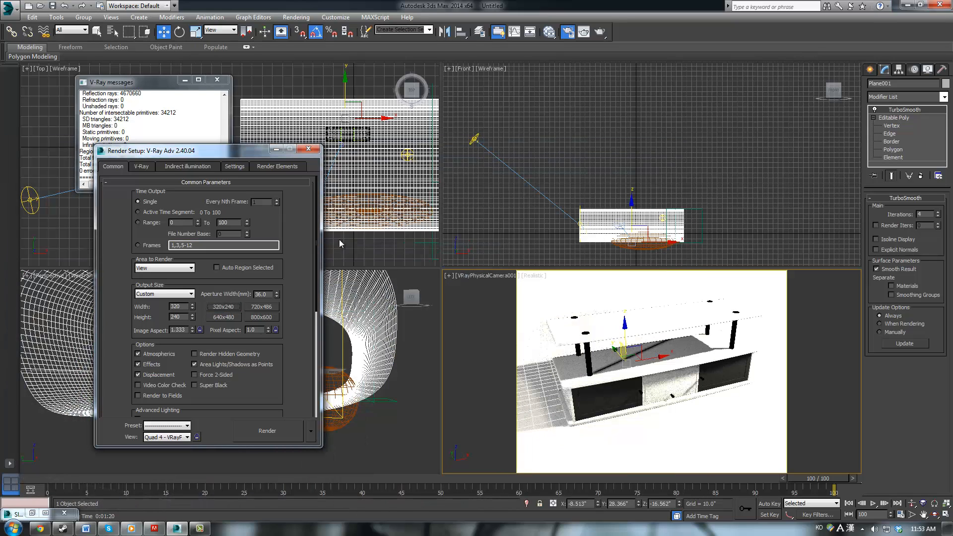
{"action": "left_click", "coordinate": [290, 429]}
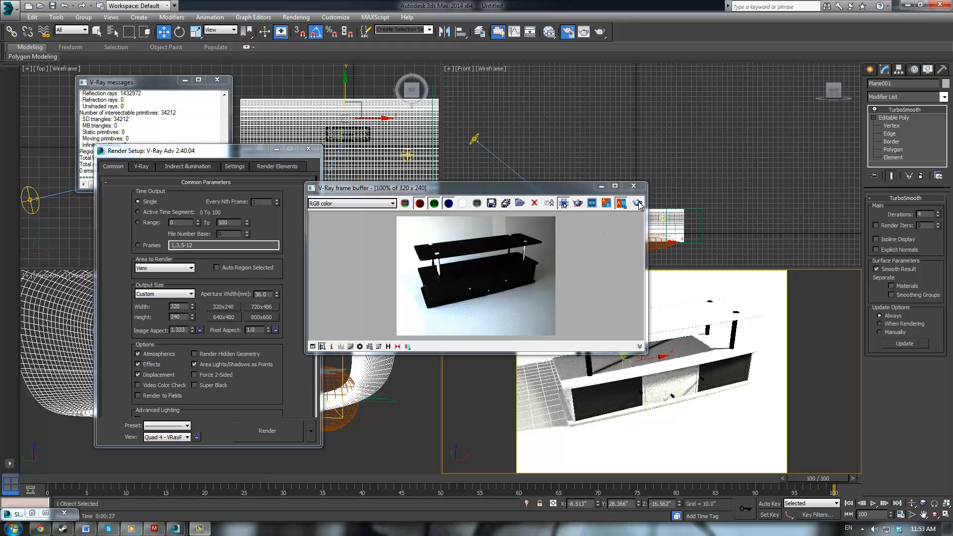
{"action": "left_click", "coordinate": [634, 186]}
Step: Reopen the material editor and lower the reflection glossiness of Material #45 to about 0.3
{"action": "left_click", "coordinate": [549, 31]}
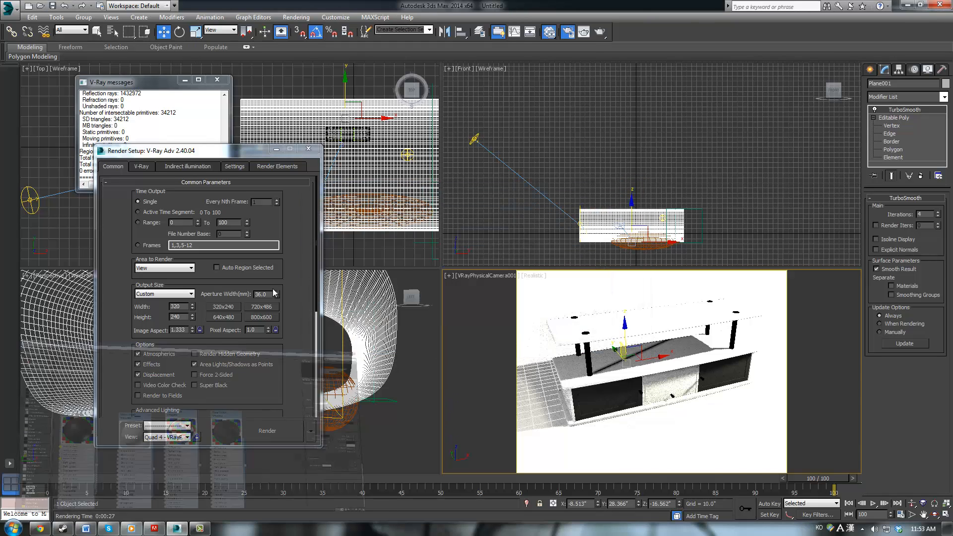
{"action": "left_click_drag", "start_coordinate": [855, 220], "coordinate": [854, 252]}
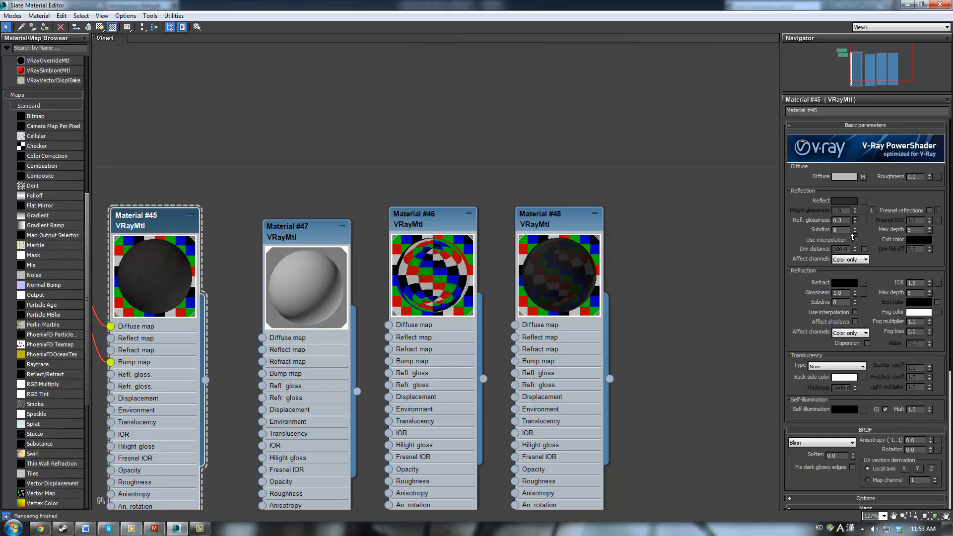
{"action": "left_click_drag", "start_coordinate": [854, 248], "coordinate": [852, 237]}
Step: Set the diffuse map amount of Material #45 to 100 and its bump amount to 40, and minimize the material editor
{"action": "scroll", "coordinate": [892, 233], "scroll_direction": "down", "scroll_amount": 5}
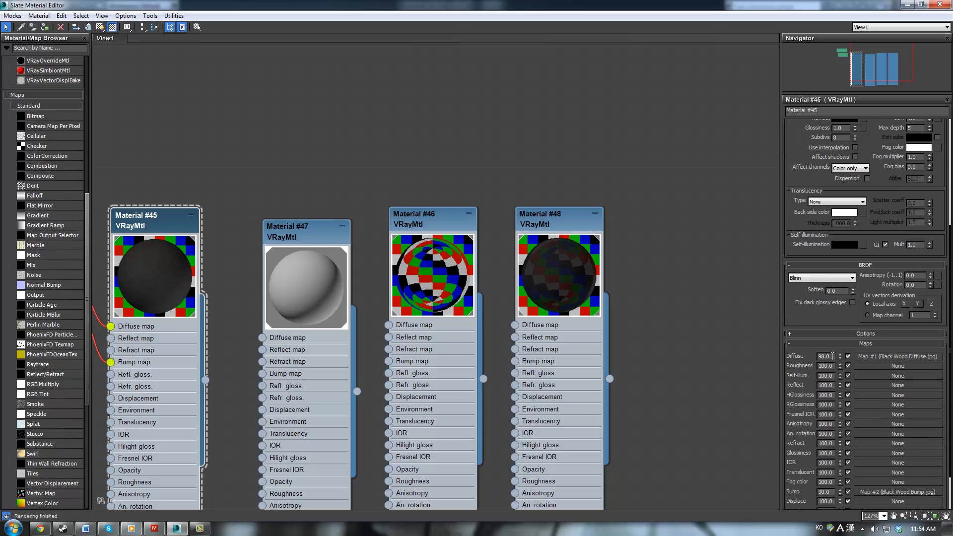
{"action": "left_click_drag", "start_coordinate": [833, 356], "coordinate": [749, 345]}
{"action": "type", "text": "100"}
{"action": "key", "text": "Return"}
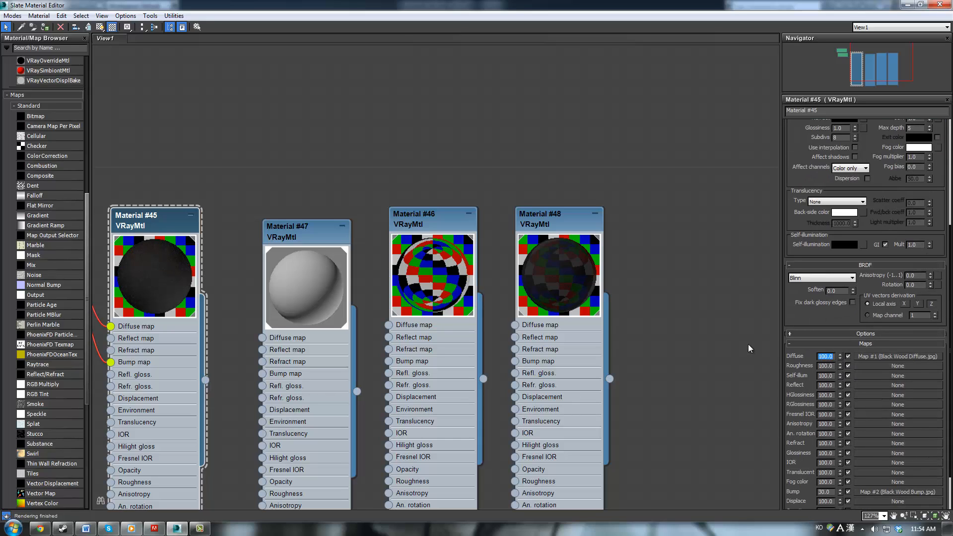
{"action": "scroll", "coordinate": [844, 437], "scroll_direction": "down", "scroll_amount": 2}
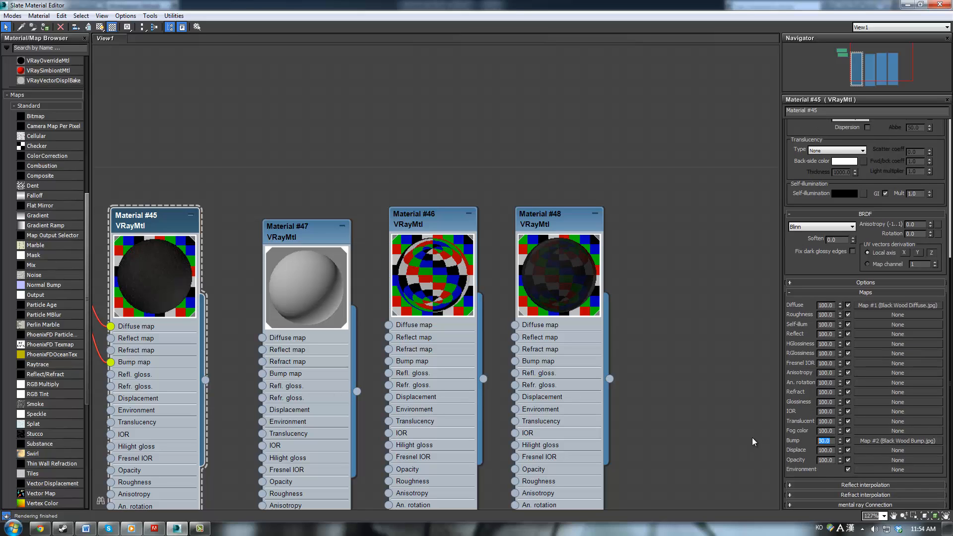
{"action": "type", "text": "40"}
{"action": "key", "text": "Return"}
{"action": "left_click", "coordinate": [906, 6]}
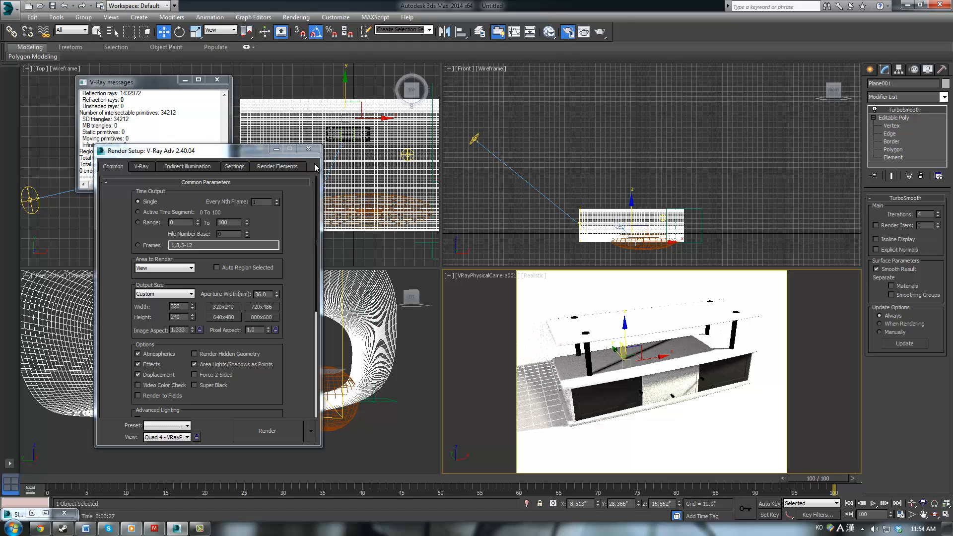
Step: Close the Render Setup window and delete the plane Plane002 at the open end of the curved backdrop
{"action": "left_click", "coordinate": [304, 149]}
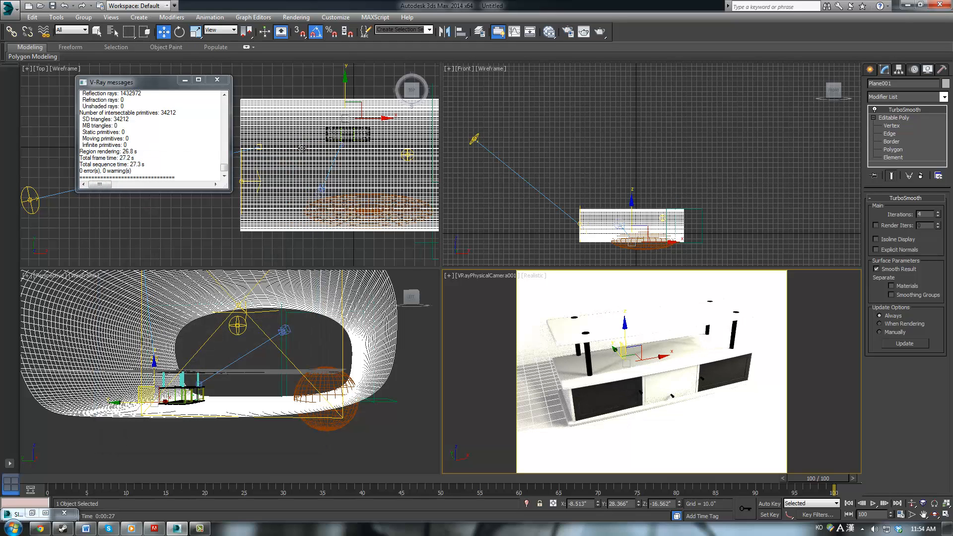
{"action": "left_click", "coordinate": [664, 241]}
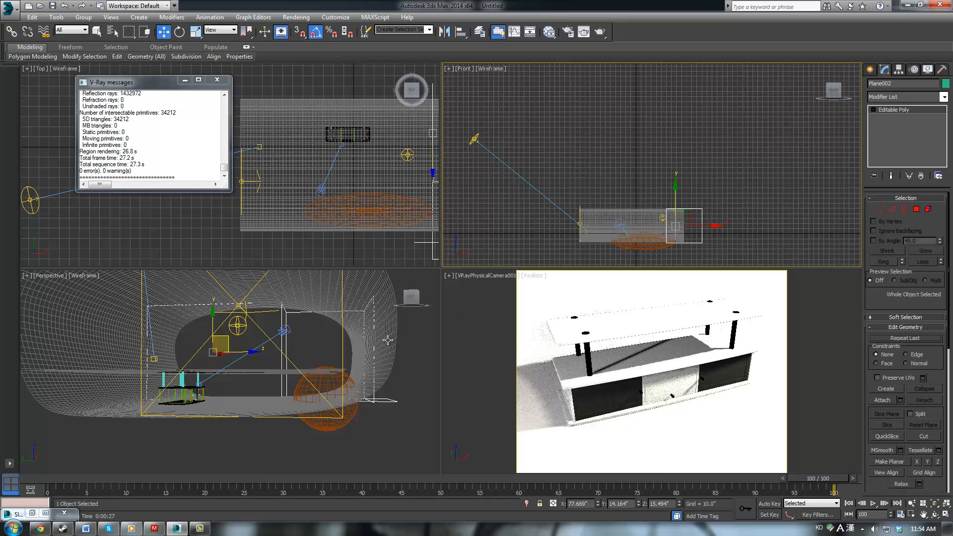
{"action": "mouse_move", "coordinate": [389, 340]}
{"action": "middle_mouse_down"}
{"action": "mouse_move", "coordinate": [367, 396]}
{"action": "mouse_move", "coordinate": [260, 415]}
{"action": "mouse_move", "coordinate": [264, 340]}
{"action": "mouse_move", "coordinate": [221, 359]}
{"action": "mouse_move", "coordinate": [262, 354]}
{"action": "middle_mouse_up"}
{"action": "key", "text": "F3"}
{"action": "key", "text": "Delete"}
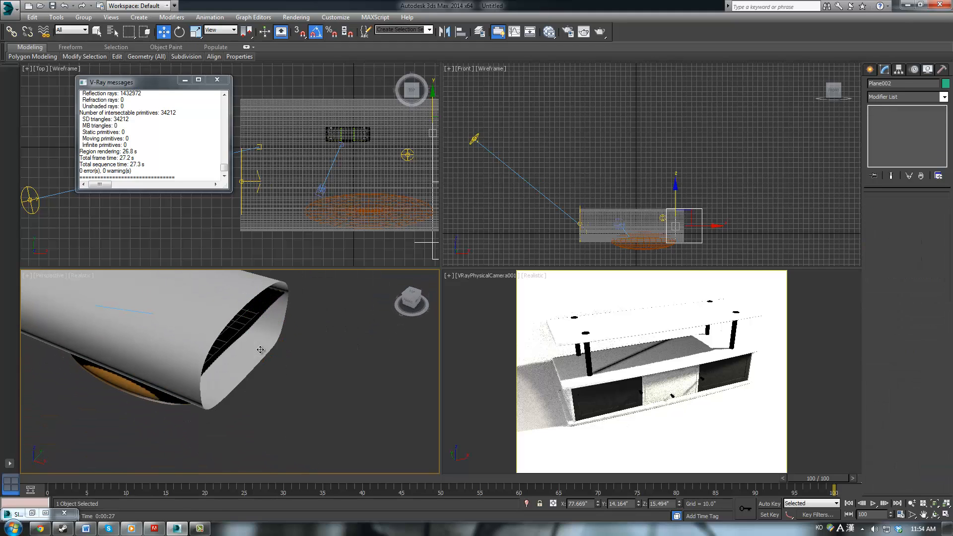
Step: Extend the curved backdrop Plane001 by moving its end vertices outward along X, then return to its TurboSmooth level and deselect it
{"action": "left_click", "coordinate": [260, 337]}
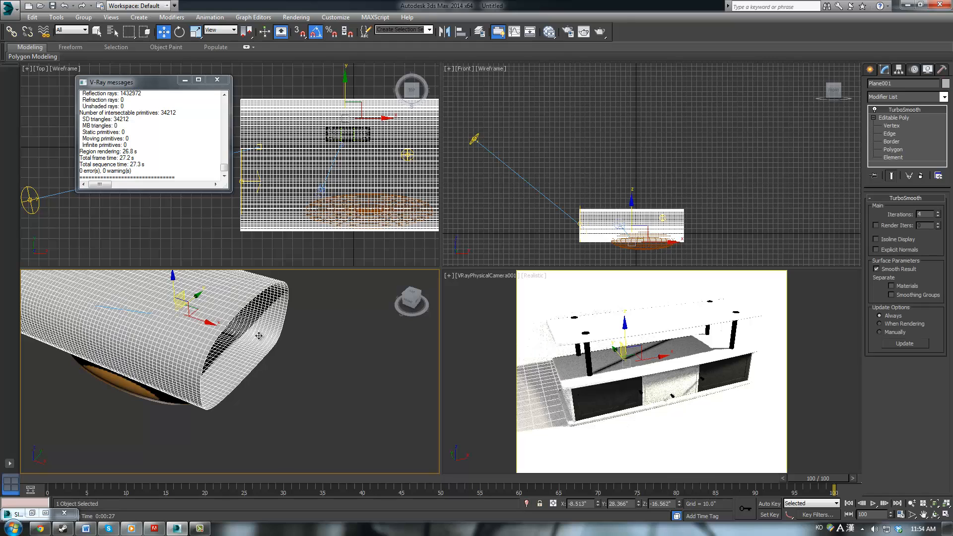
{"action": "left_click", "coordinate": [894, 118]}
{"action": "left_click", "coordinate": [268, 236]}
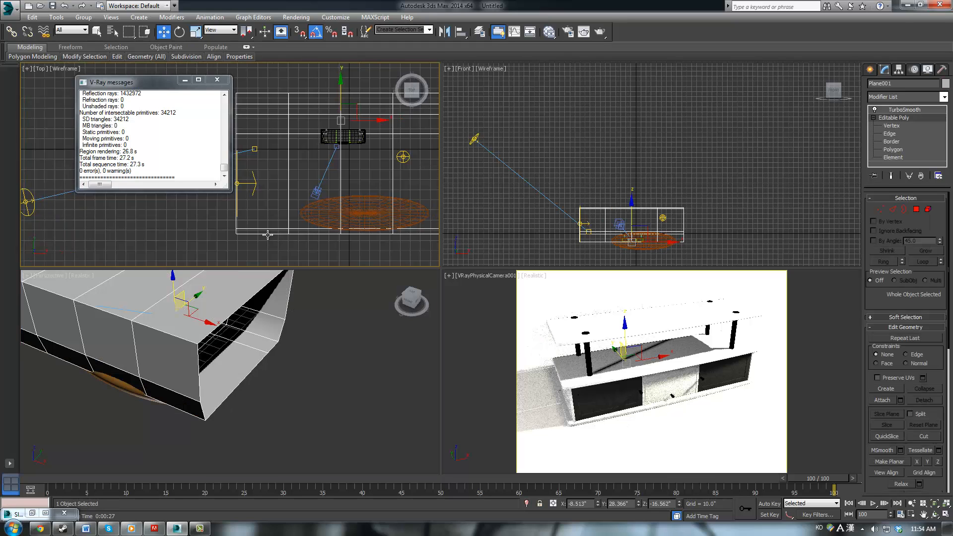
{"action": "scroll", "coordinate": [316, 212], "scroll_direction": "down", "scroll_amount": 2}
{"action": "key", "text": "1"}
{"action": "left_click_drag", "start_coordinate": [392, 122], "coordinate": [363, 253]}
{"action": "left_click_drag", "start_coordinate": [406, 193], "coordinate": [615, 194]}
{"action": "left_click", "coordinate": [903, 110]}
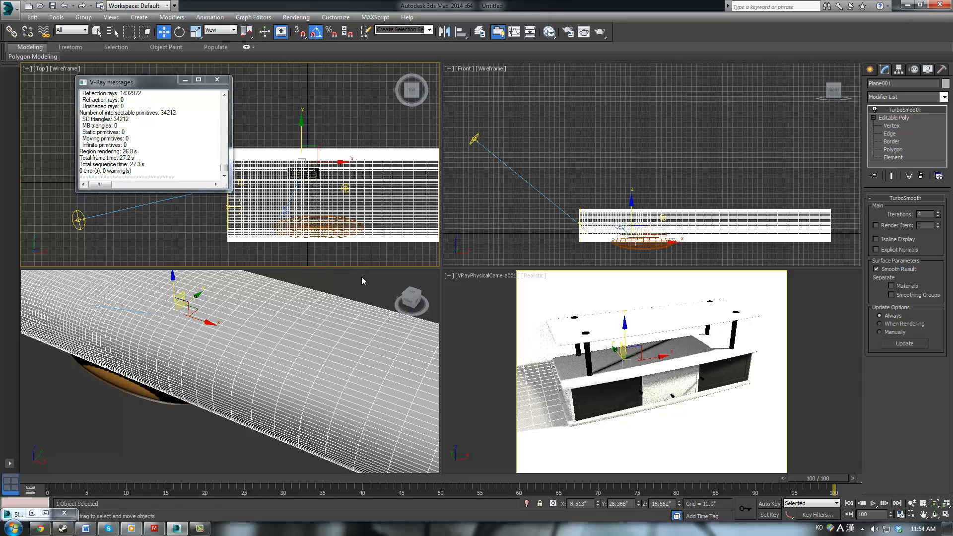
{"action": "left_click", "coordinate": [362, 281]}
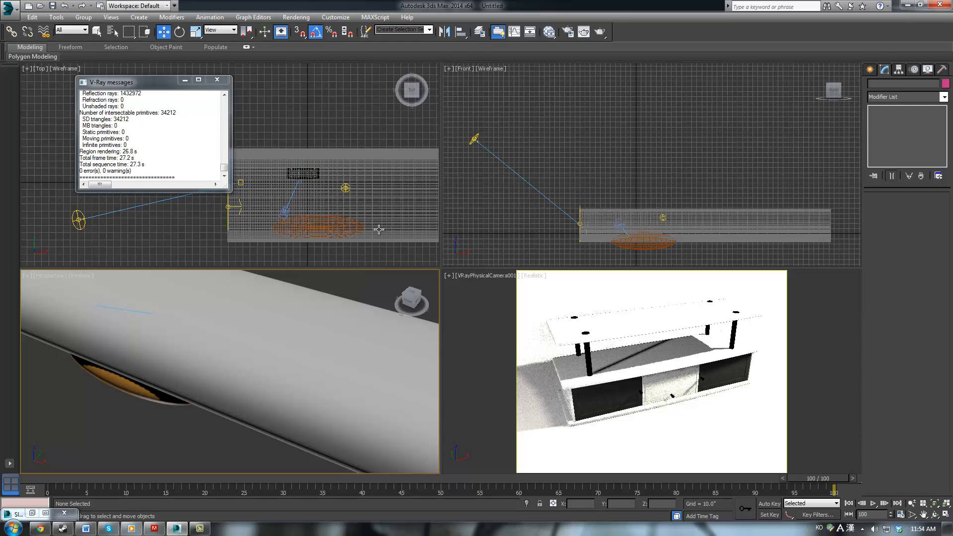
Step: Select the sphere light VRayLight002, tint its color a slightly stronger pale yellow, and set its multiplier to 25
{"action": "left_click", "coordinate": [577, 215]}
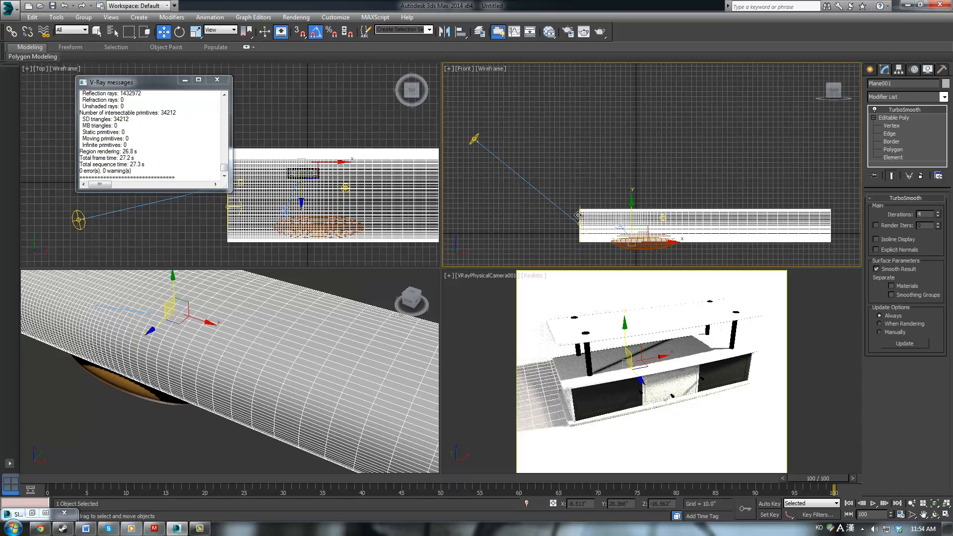
{"action": "left_click", "coordinate": [579, 215]}
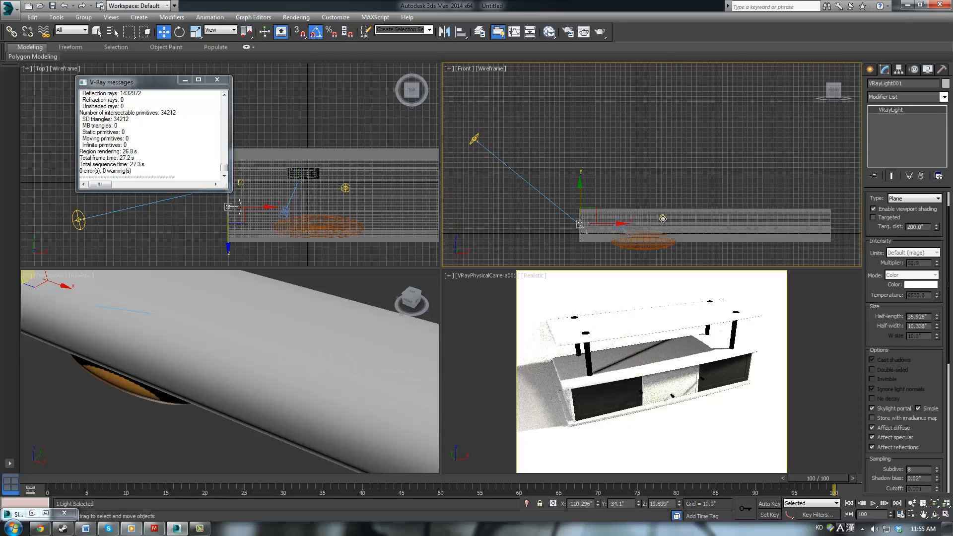
{"action": "left_click", "coordinate": [663, 219]}
{"action": "left_click", "coordinate": [663, 218]}
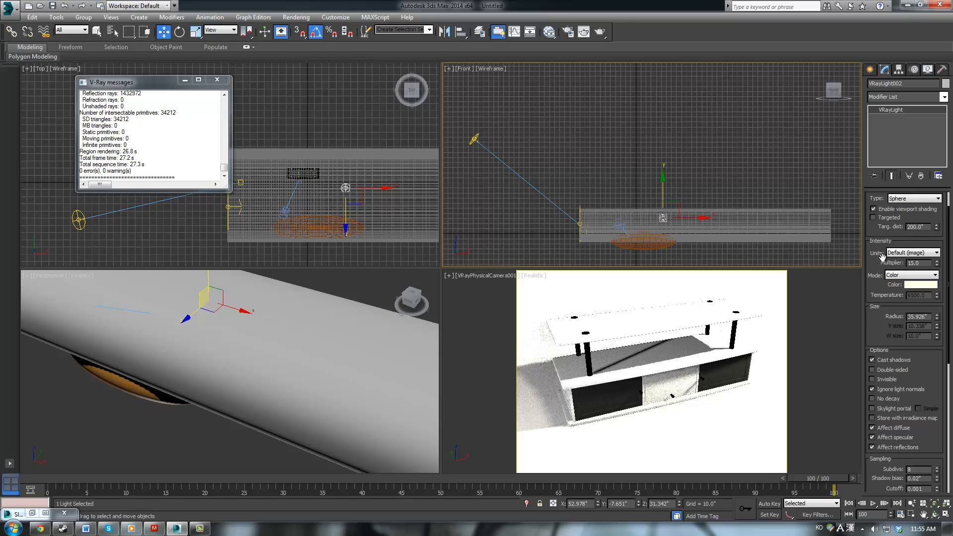
{"action": "left_click", "coordinate": [913, 285]}
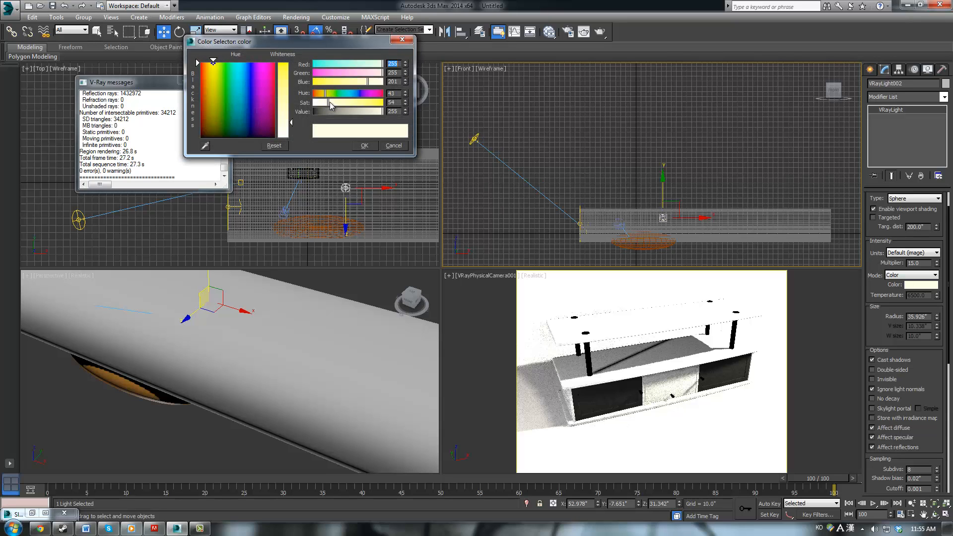
{"action": "left_click_drag", "start_coordinate": [330, 103], "coordinate": [332, 103]}
{"action": "left_click", "coordinate": [365, 146]}
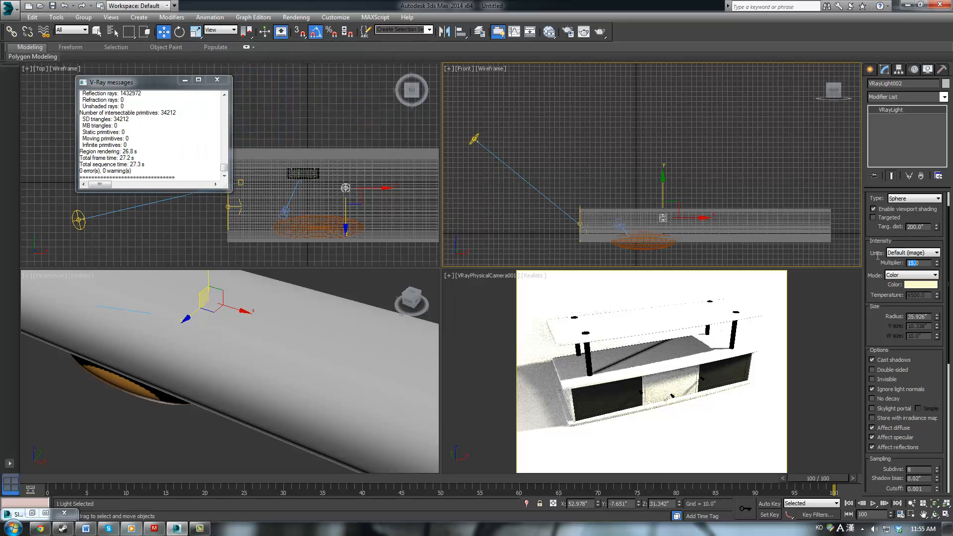
{"action": "key", "text": "BackSpace"}
{"action": "key", "text": "Return"}
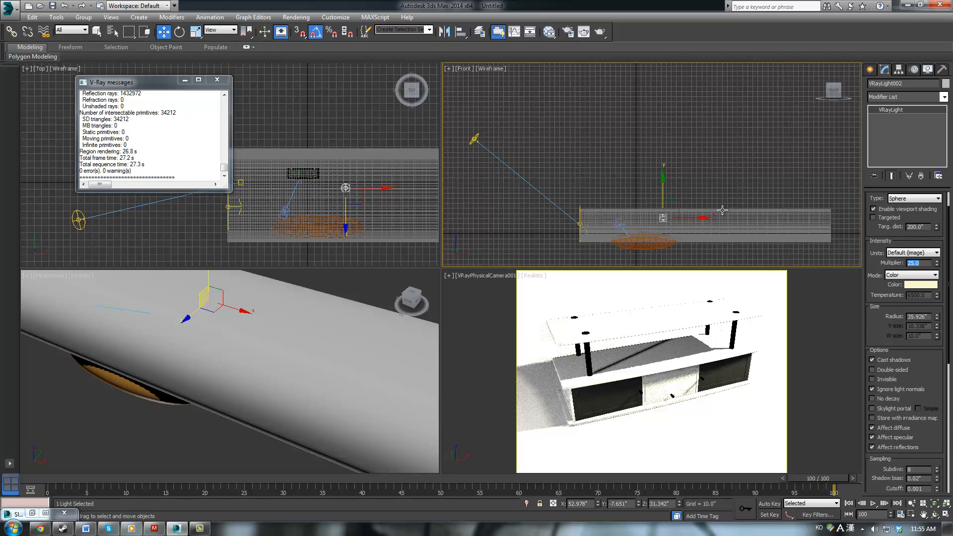
Step: Move the sphere light down and back along X, to about X 19" and Z 26.5"
{"action": "middle_click_drag", "start_coordinate": [689, 217], "coordinate": [687, 218]}
{"action": "left_click_drag", "start_coordinate": [687, 219], "coordinate": [666, 211]}
{"action": "right_click", "coordinate": [308, 325]}
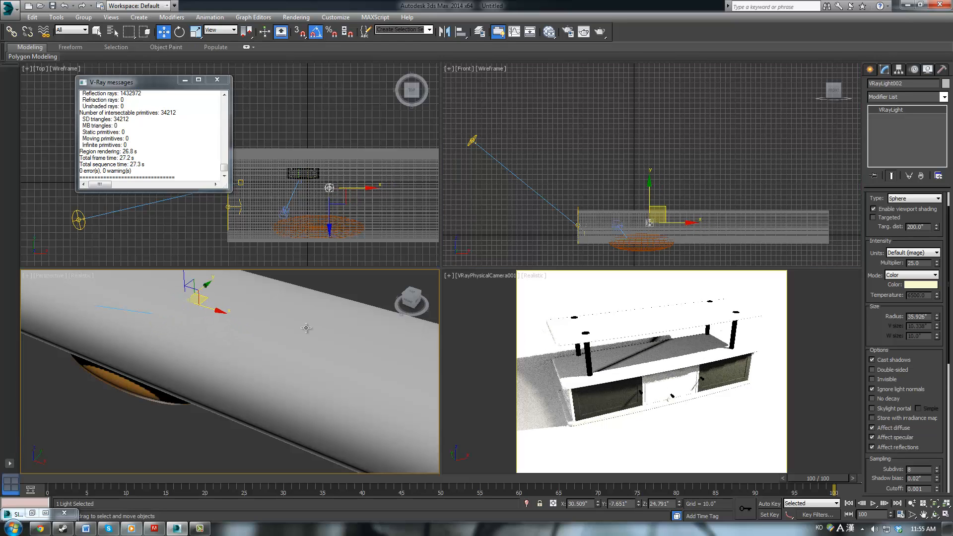
{"action": "key", "text": "F3"}
{"action": "middle_click_drag", "start_coordinate": [307, 330], "coordinate": [244, 308], "text": "alt"}
{"action": "left_click_drag", "start_coordinate": [216, 305], "coordinate": [208, 307]}
Step: Reduce the color saturation of the sphere light to 73 and render the VRayPhysicalCamera001 view
{"action": "left_click", "coordinate": [909, 286]}
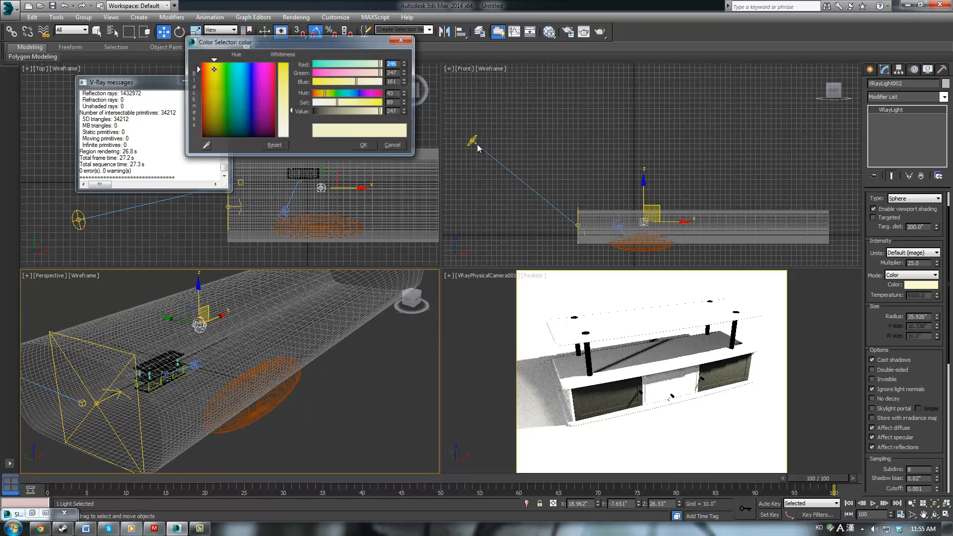
{"action": "left_click_drag", "start_coordinate": [338, 102], "coordinate": [332, 101]}
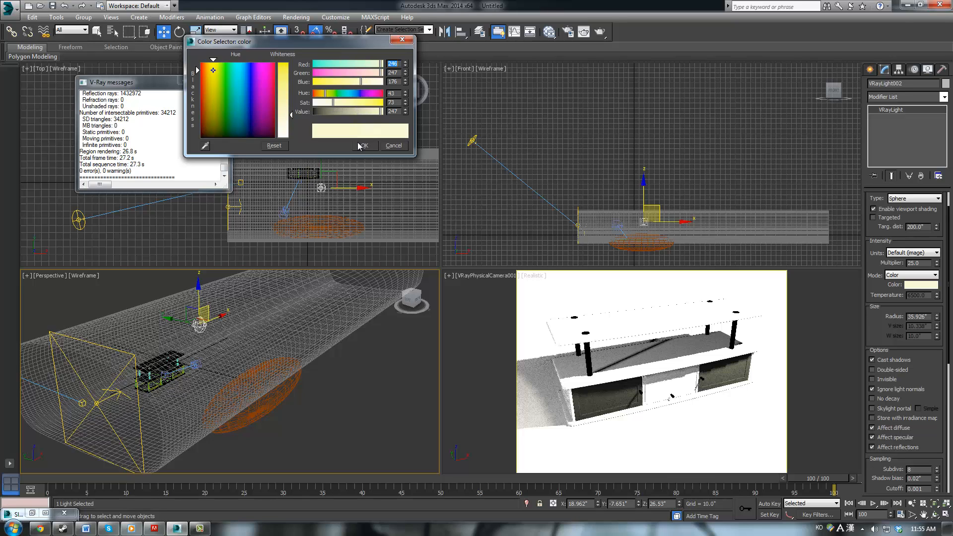
{"action": "left_click", "coordinate": [390, 179]}
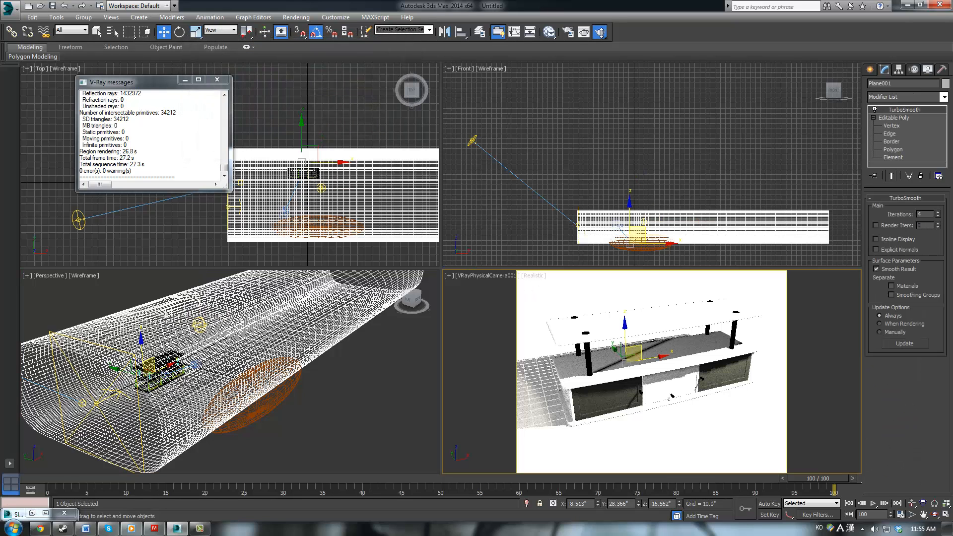
{"action": "left_click", "coordinate": [600, 32]}
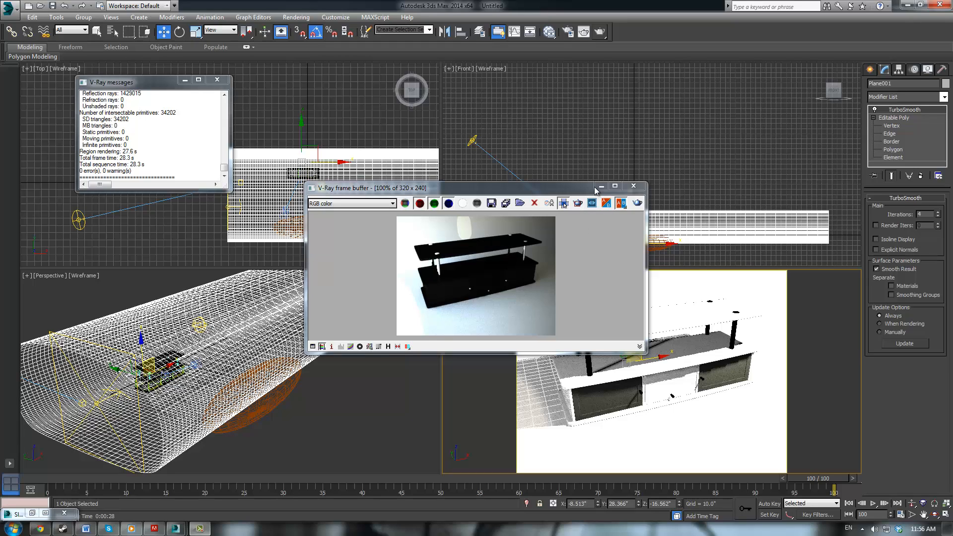
Step: Switch to Adobe Photoshop CC (64 Bit) and open Black Wood Diffuse.jpg from the TV Stand folder
{"action": "left_click", "coordinate": [14, 529]}
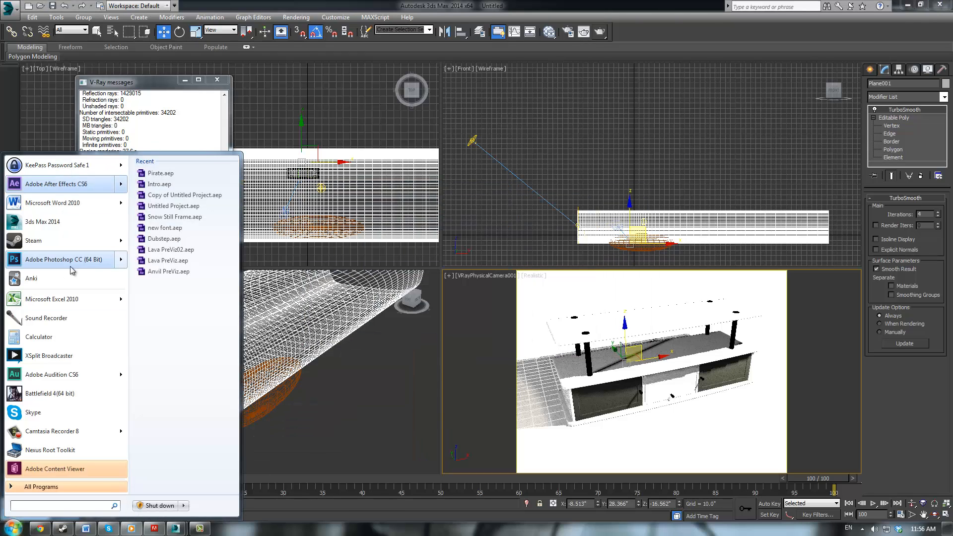
{"action": "type", "text": "["}
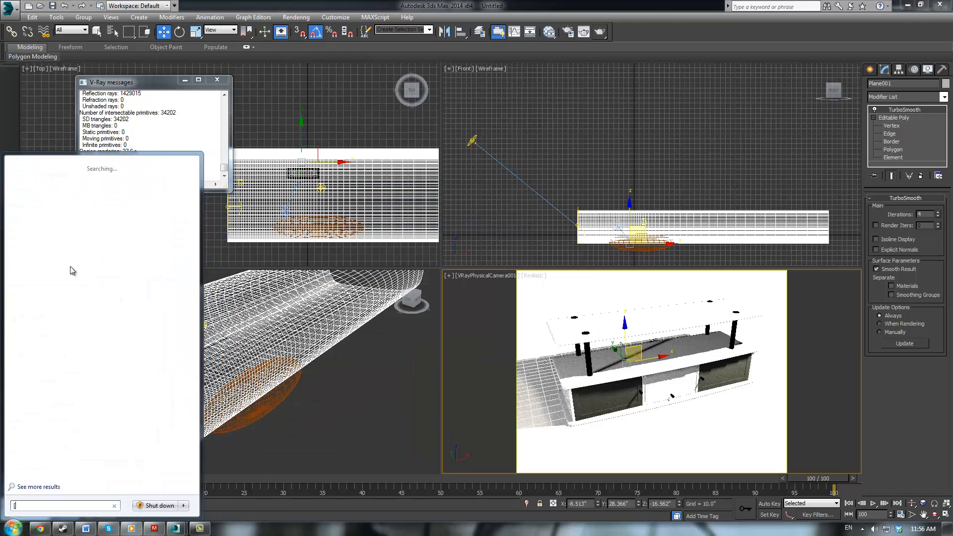
{"action": "type", "text": "htophoto"}
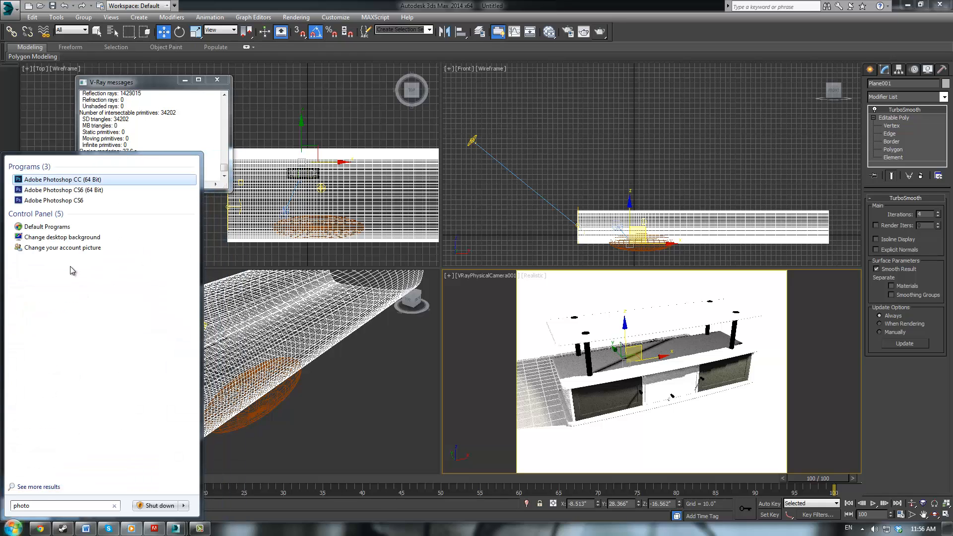
{"action": "key", "text": "Return"}
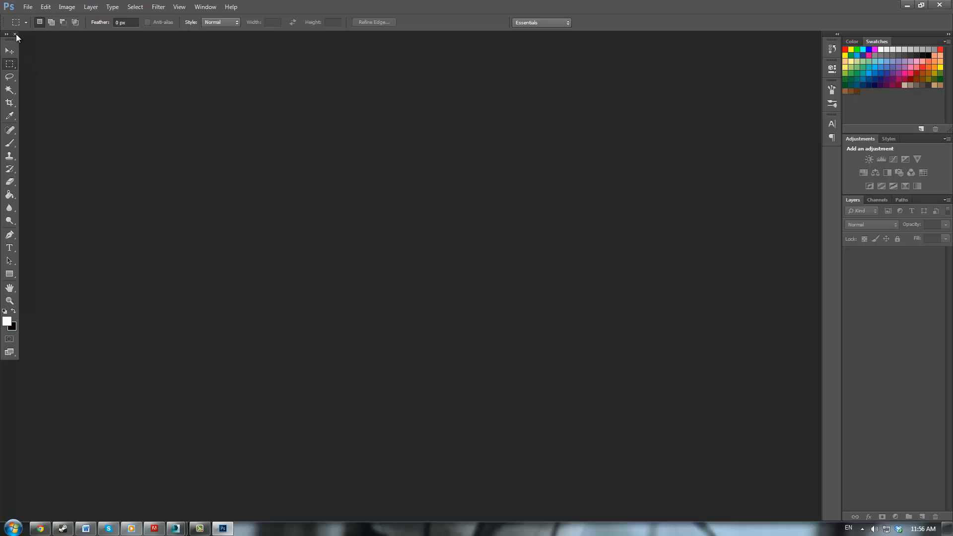
{"action": "left_click", "coordinate": [28, 7]}
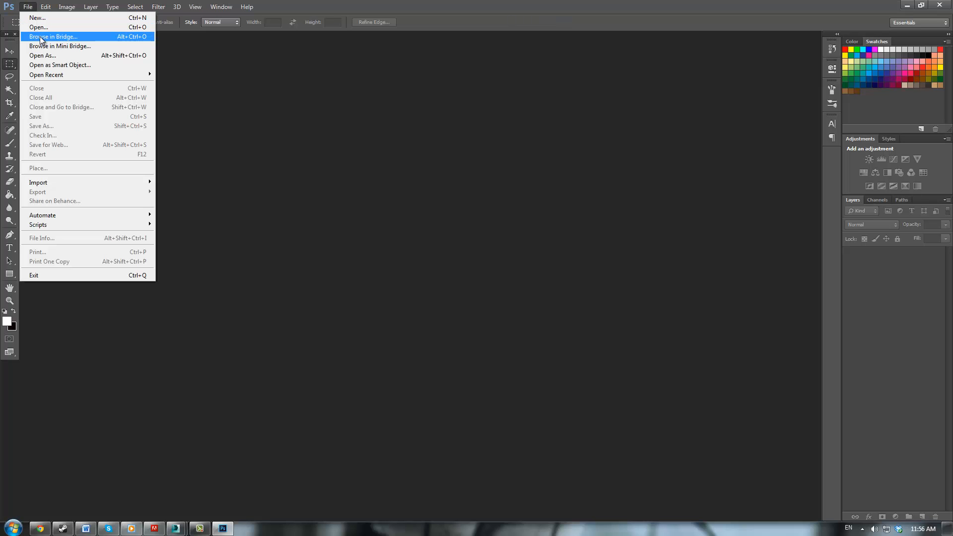
{"action": "left_click", "coordinate": [30, 24]}
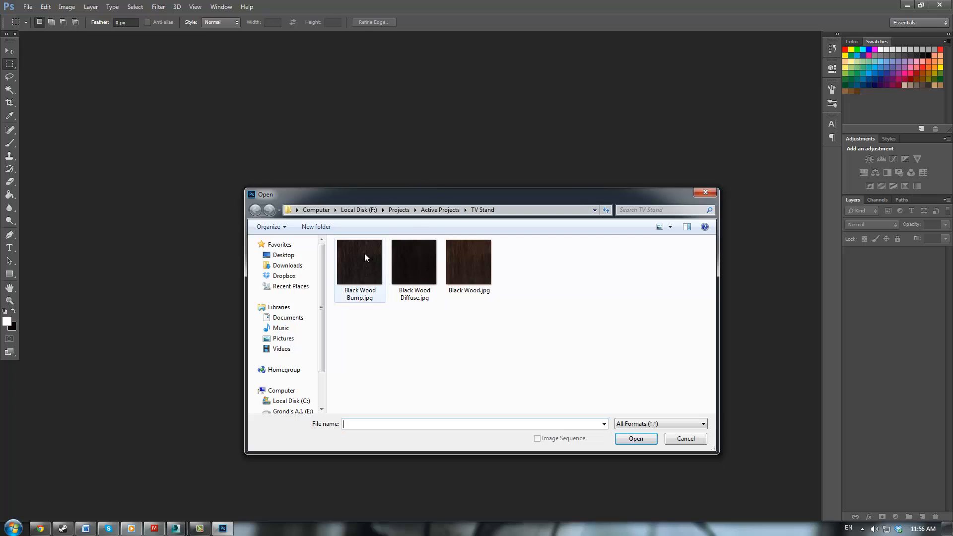
{"action": "double_click", "coordinate": [418, 260]}
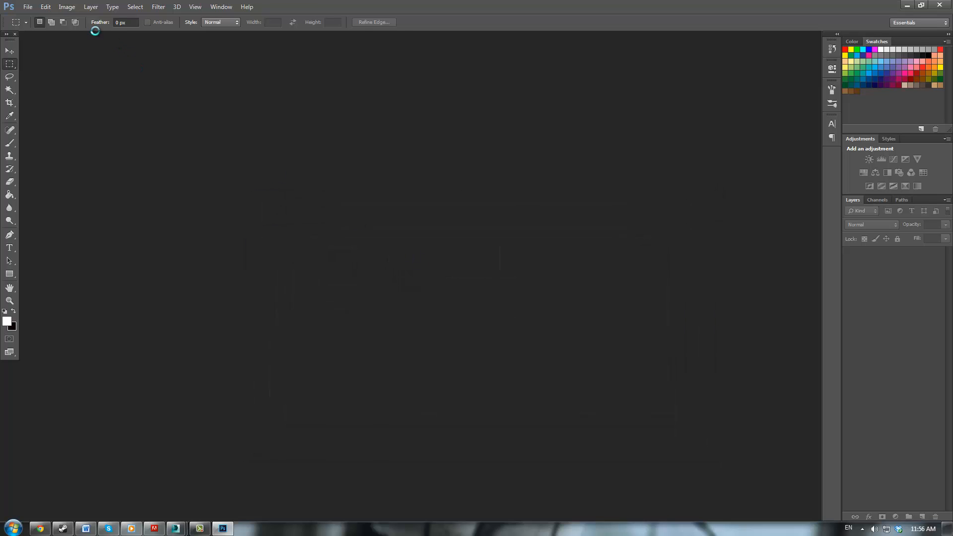
Step: Raise the brightness of the wood diffuse texture to 70 with Brightness/Contrast and save the file
{"action": "left_click", "coordinate": [67, 7]}
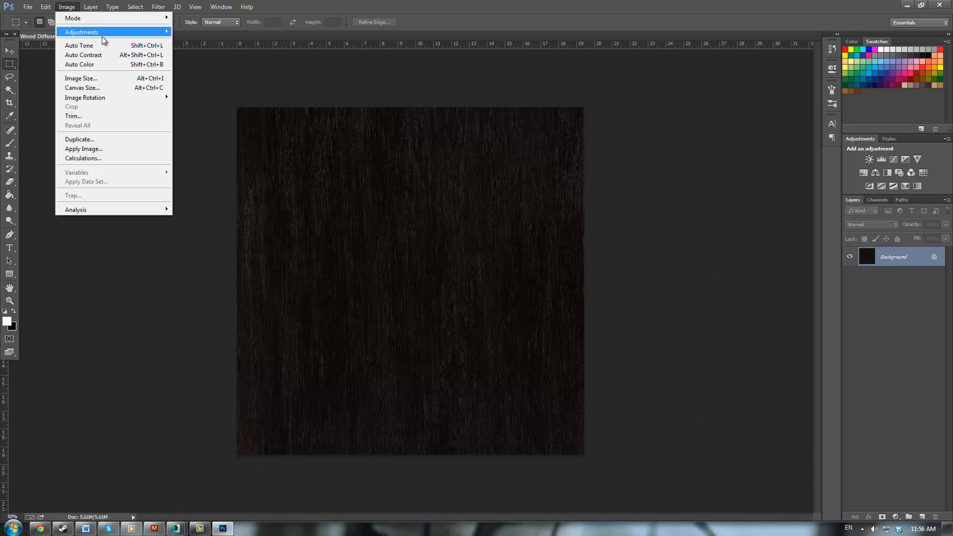
{"action": "mouse_move", "coordinate": [159, 33]}
{"action": "left_click", "coordinate": [192, 33]}
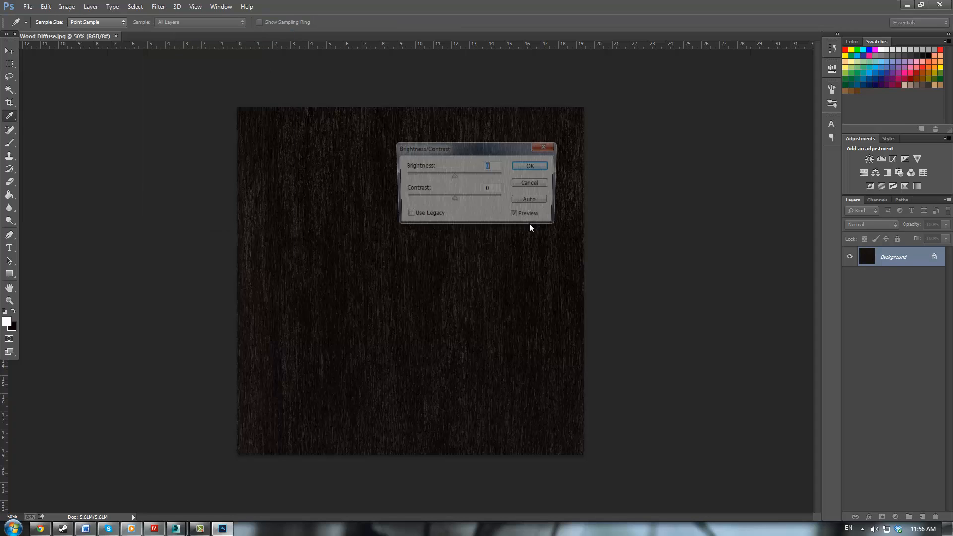
{"action": "left_click_drag", "start_coordinate": [454, 176], "coordinate": [473, 174]}
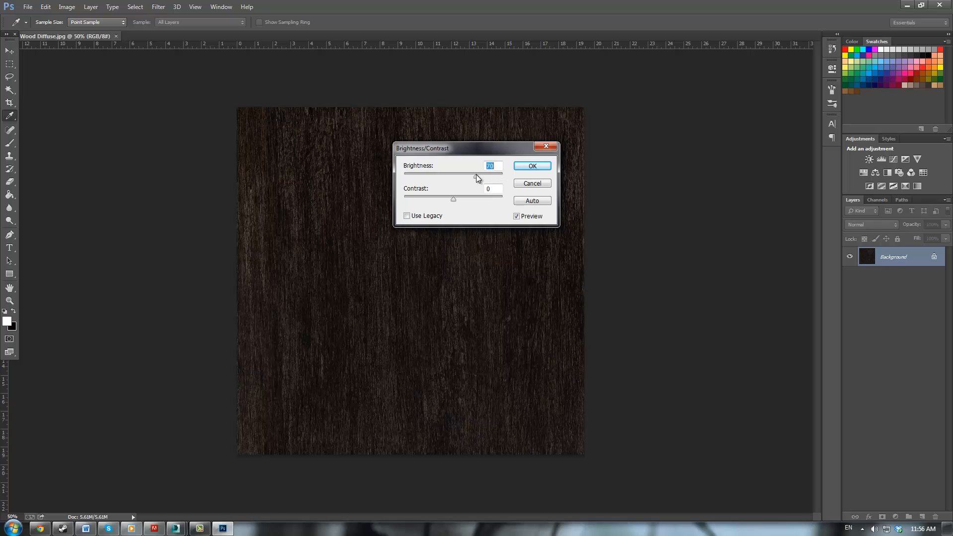
{"action": "left_click", "coordinate": [526, 168]}
{"action": "key", "text": "m"}
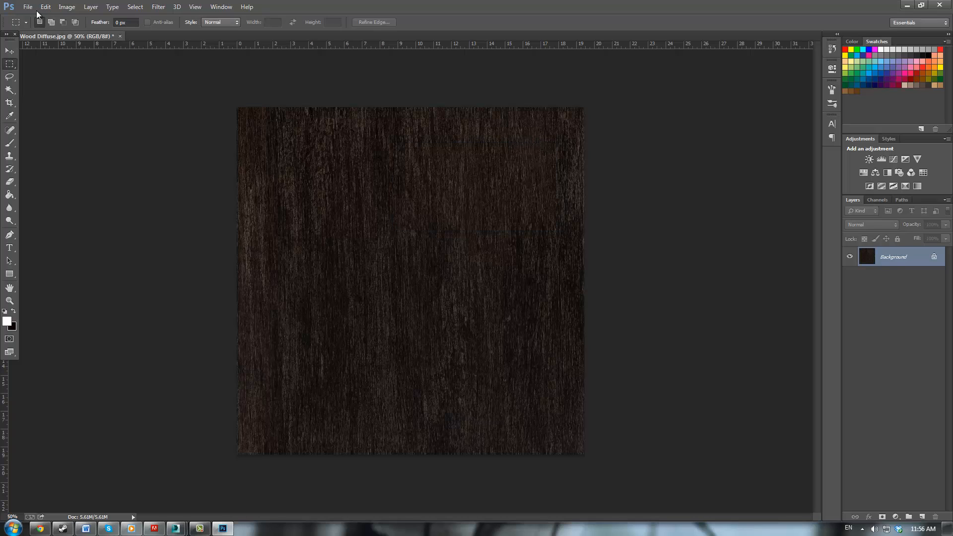
{"action": "left_click", "coordinate": [32, 7]}
{"action": "left_click", "coordinate": [50, 117]}
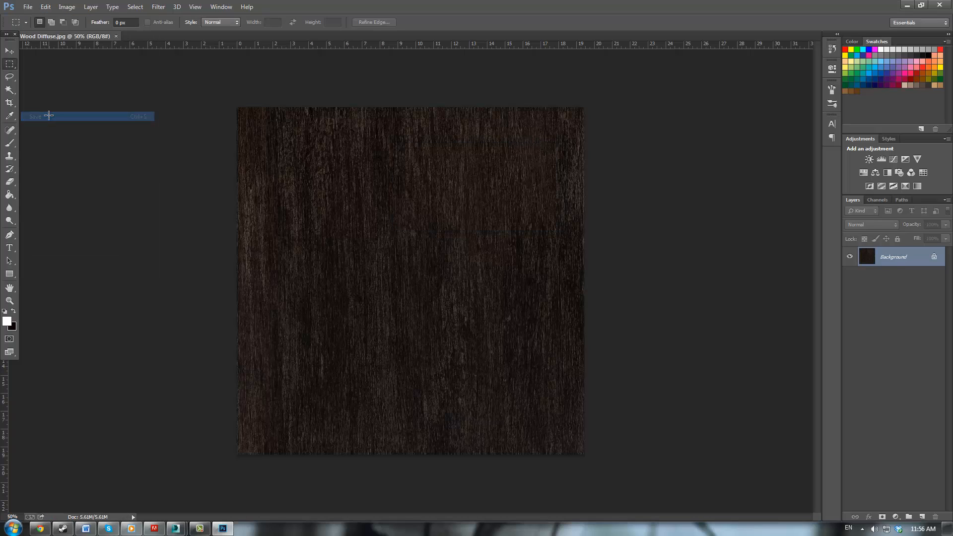
Step: Return to 3ds Max, render the camera view again, and close the frame buffer and V-Ray messages windows
{"action": "left_click", "coordinate": [908, 5]}
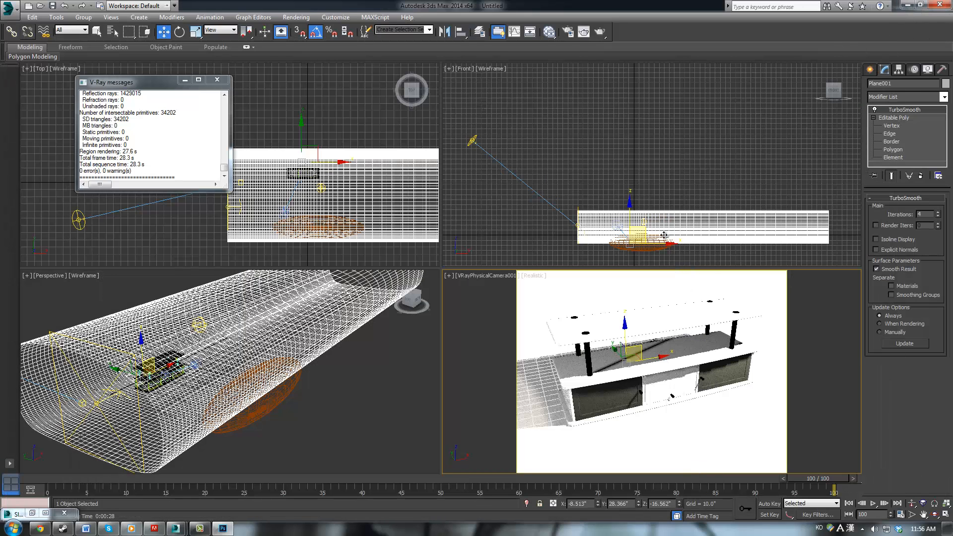
{"action": "left_click", "coordinate": [601, 31]}
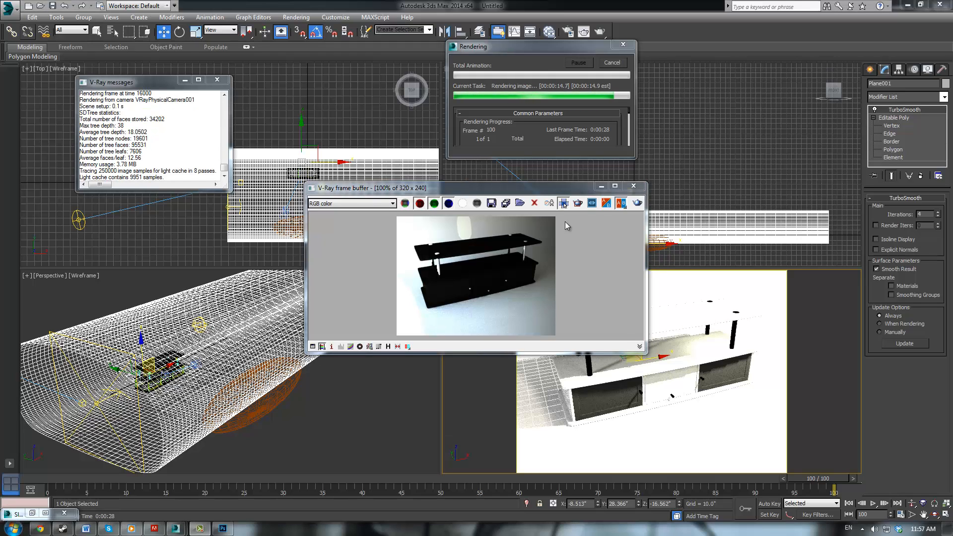
{"action": "left_click", "coordinate": [633, 185]}
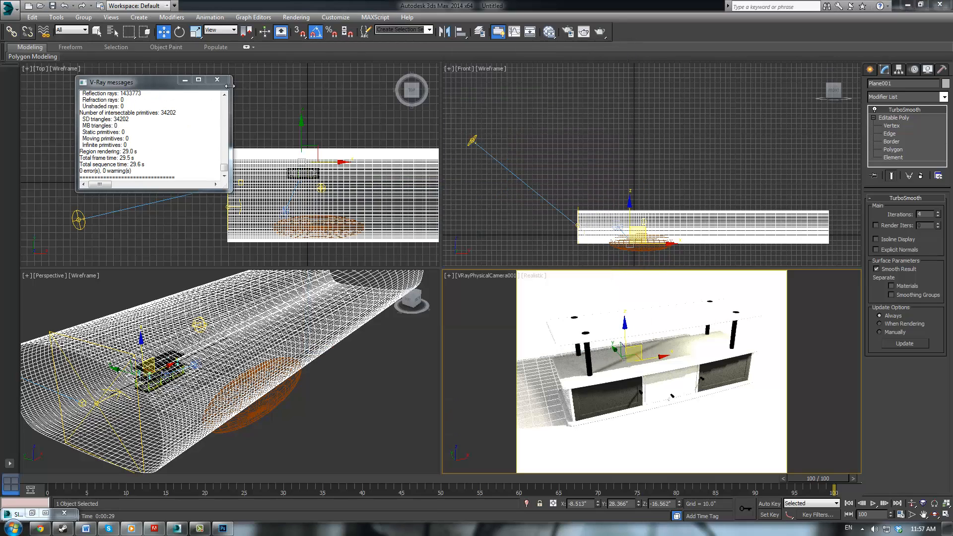
{"action": "left_click", "coordinate": [217, 80]}
Step: Move VRaySun001 farther up and away to about X -445" and Z 247", and set its intensity multiplier to 0.5
{"action": "left_click", "coordinate": [473, 140]}
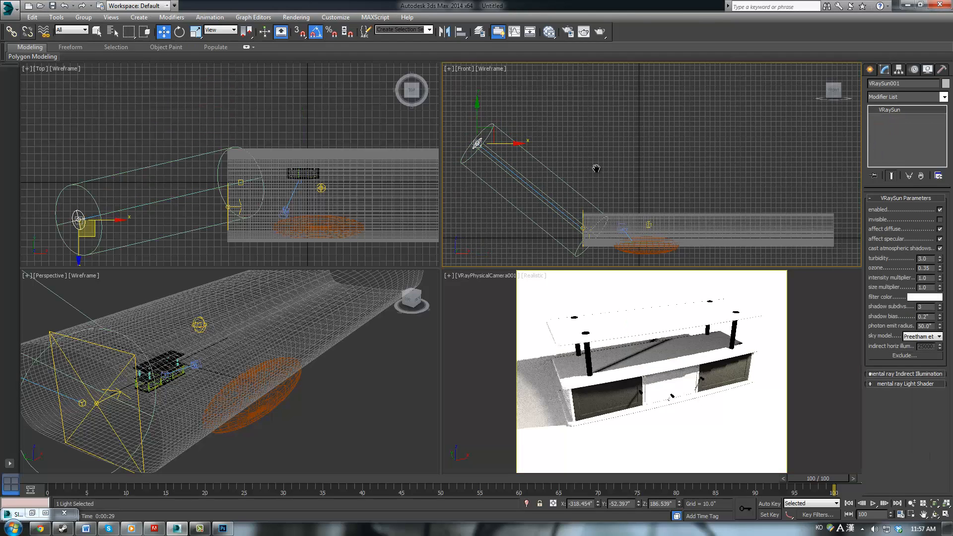
{"action": "key", "text": "z"}
{"action": "left_click_drag", "start_coordinate": [514, 157], "coordinate": [512, 158]}
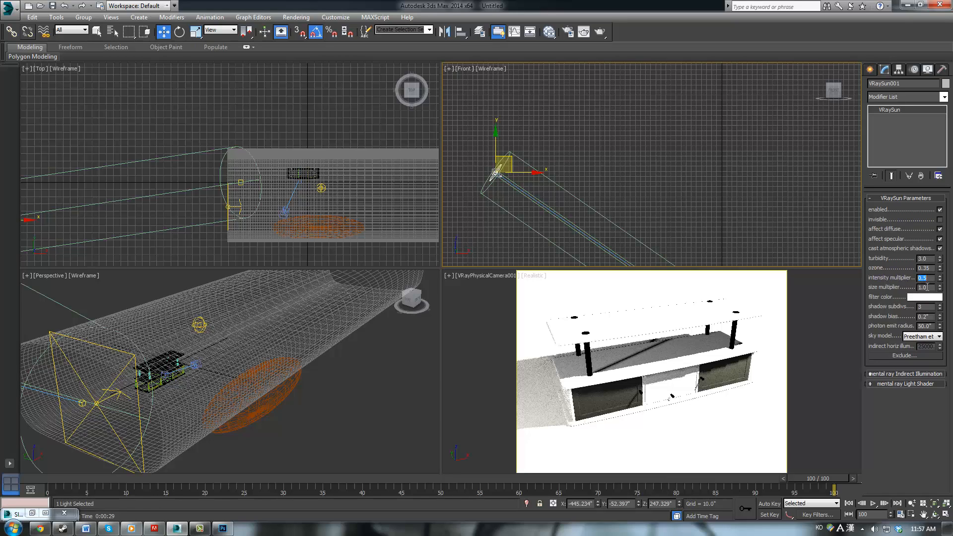
{"action": "middle_click_drag", "start_coordinate": [682, 212], "coordinate": [579, 98]}
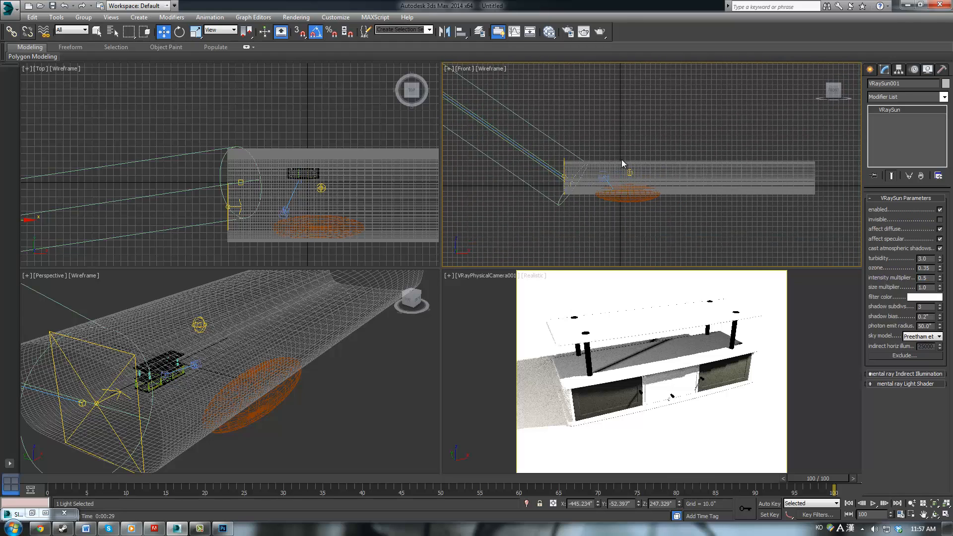
Step: Select the V-Ray physical camera and set its shutter speed to 5
{"action": "left_click", "coordinate": [603, 175]}
{"action": "left_click", "coordinate": [603, 175]}
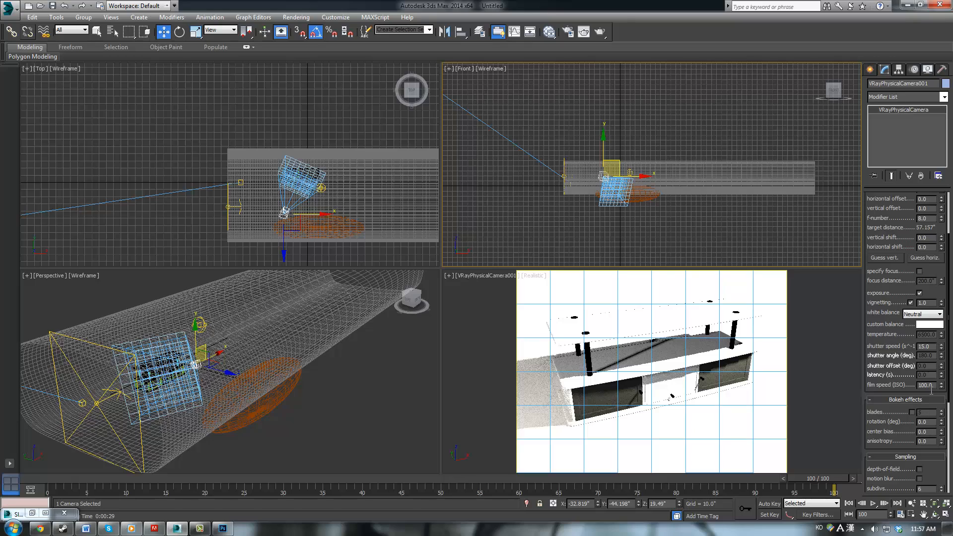
{"action": "double_click", "coordinate": [922, 346]}
{"action": "type", "text": "5"}
{"action": "middle_click_drag", "start_coordinate": [599, 126], "coordinate": [597, 148]}
Step: Render the camera view with the changed sun and shutter settings, and close the frame buffer
{"action": "left_click", "coordinate": [540, 139]}
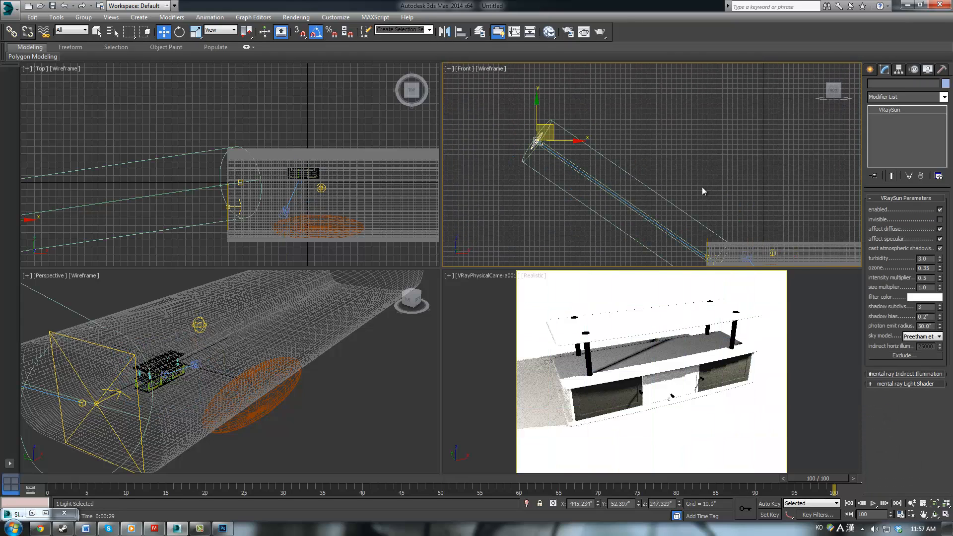
{"action": "right_click", "coordinate": [483, 314]}
{"action": "left_click", "coordinate": [482, 314]}
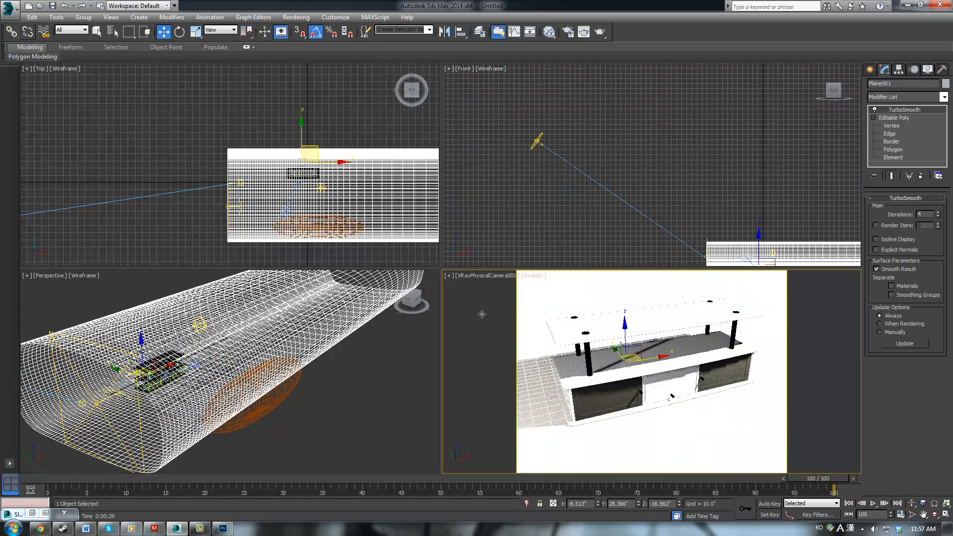
{"action": "left_click", "coordinate": [600, 33]}
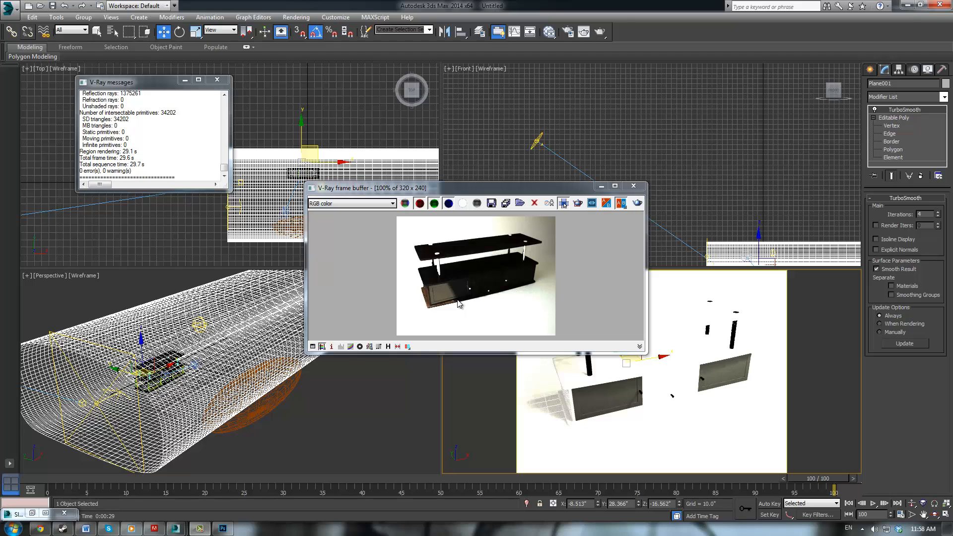
{"action": "left_click", "coordinate": [634, 186]}
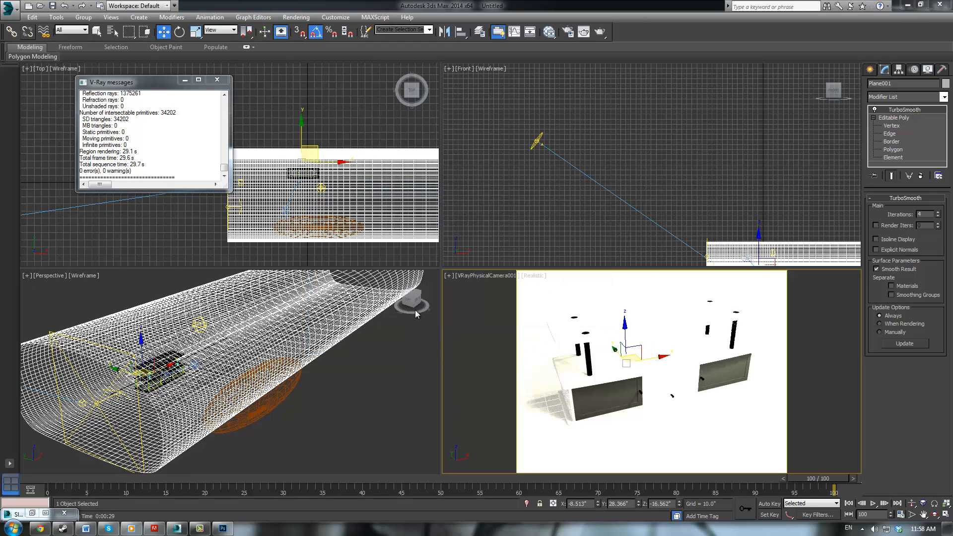
Step: Show the camera view in wireframe and select the cabinet's three horizontal boards, leaving the backdrop plane out of the selection
{"action": "left_click", "coordinate": [347, 385]}
{"action": "left_click", "coordinate": [615, 321]}
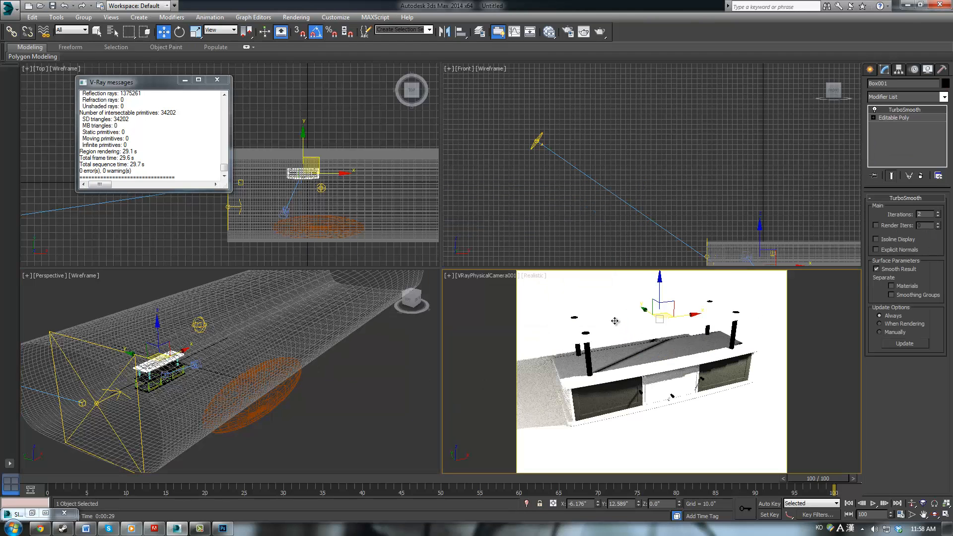
{"action": "key", "text": "F3"}
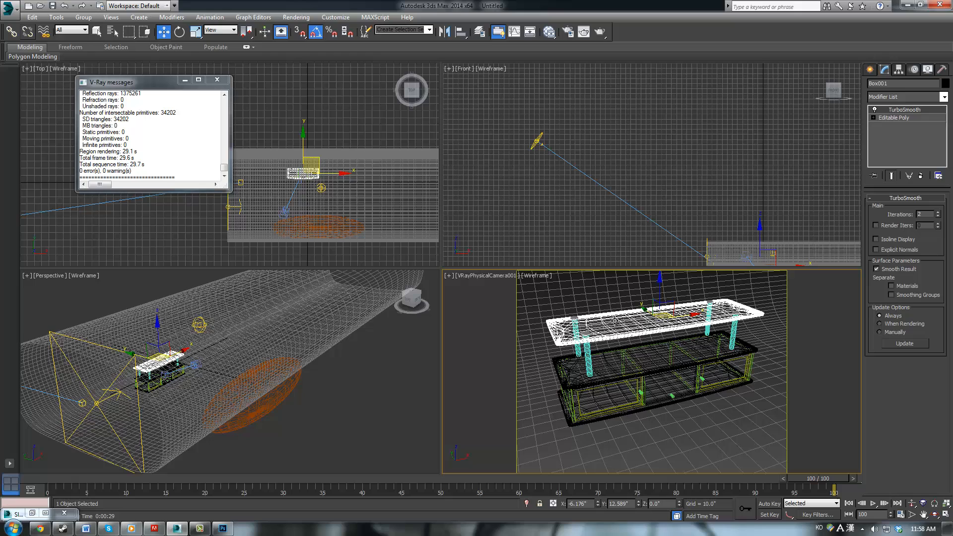
{"action": "left_click", "coordinate": [628, 375], "text": "ctrl"}
{"action": "left_click", "coordinate": [666, 405], "text": "ctrl"}
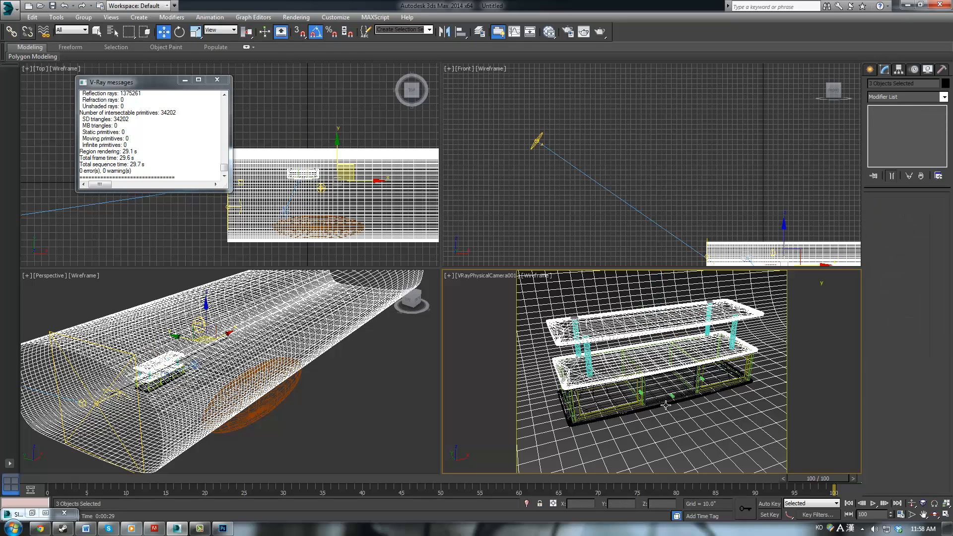
{"action": "left_click", "coordinate": [651, 407], "text": "ctrl"}
{"action": "left_click", "coordinate": [511, 397], "text": "alt"}
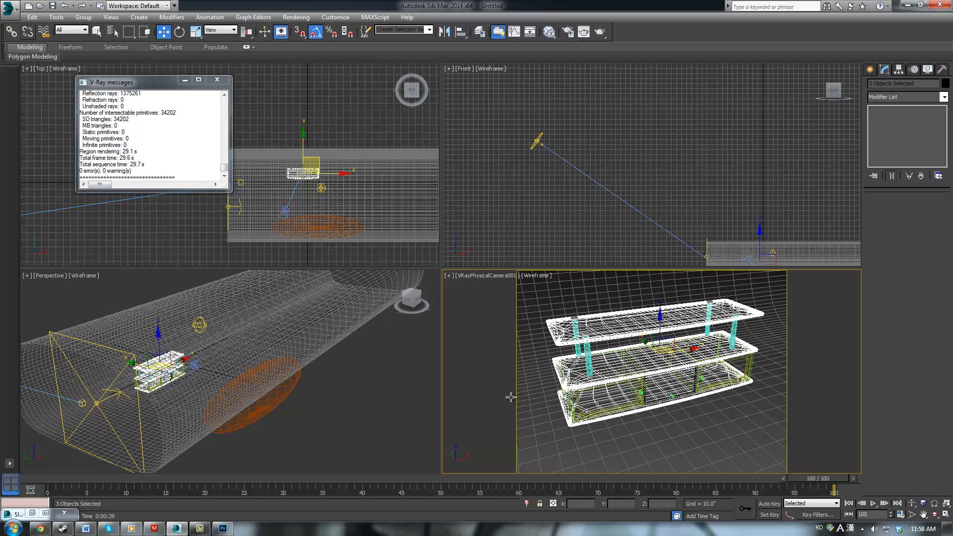
Step: Add the cabinet's outer side panels at both ends to the selection of boards
{"action": "middle_click", "coordinate": [156, 415]}
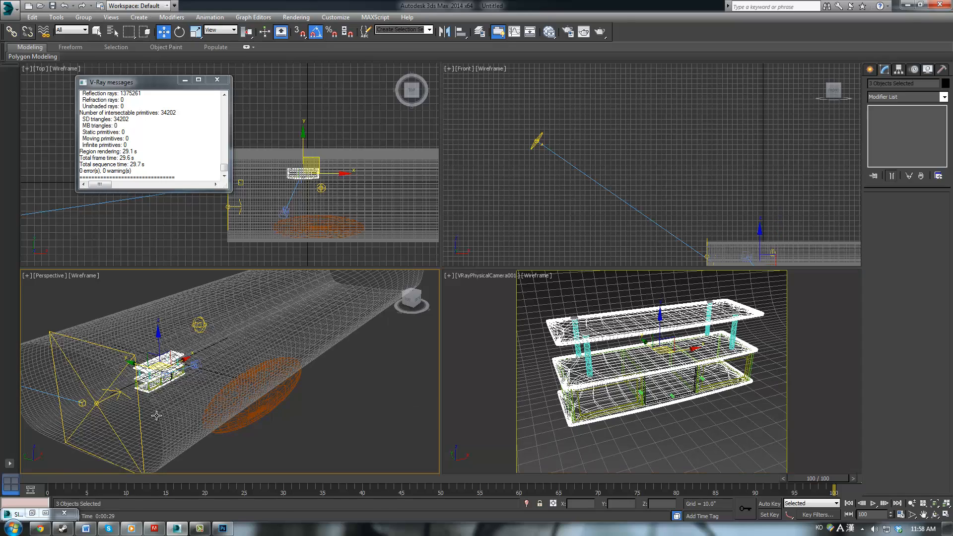
{"action": "key", "text": "z"}
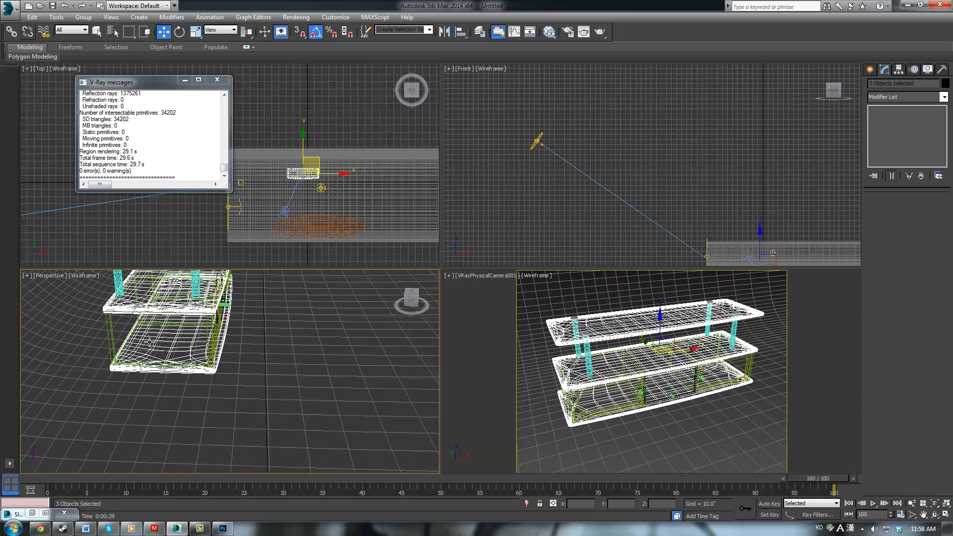
{"action": "left_click", "coordinate": [110, 336], "text": "ctrl"}
{"action": "left_click", "coordinate": [110, 336], "text": "ctrl"}
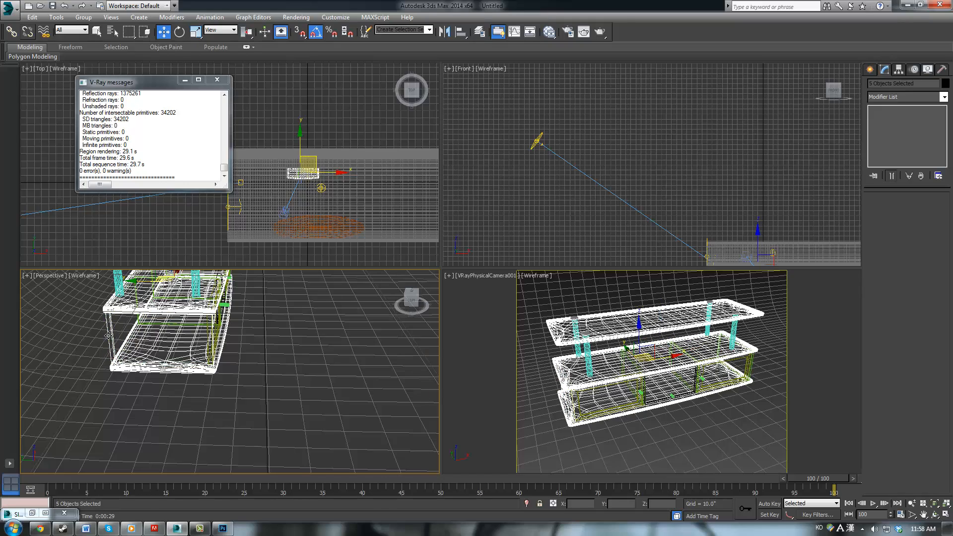
{"action": "middle_click_drag", "start_coordinate": [226, 321], "coordinate": [184, 329], "text": "alt"}
{"action": "left_click", "coordinate": [283, 338], "text": "ctrl"}
Step: Extend the selection with the two inner divider panels and the central front frame, excluding the backdrop and door frame
{"action": "scroll", "coordinate": [137, 296], "scroll_direction": "up", "scroll_amount": 4}
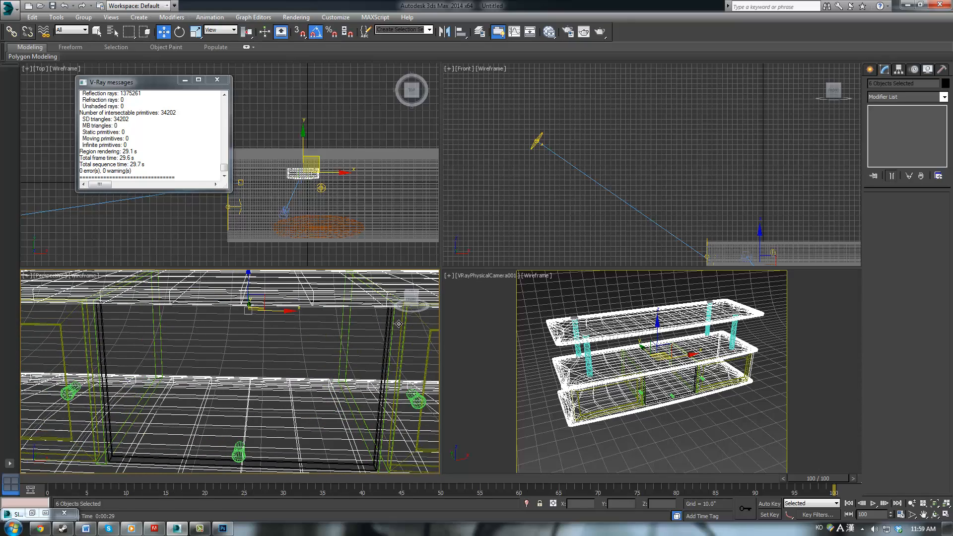
{"action": "left_click", "coordinate": [398, 324], "text": "ctrl"}
{"action": "left_click", "coordinate": [398, 324], "text": "ctrl"}
{"action": "left_click", "coordinate": [395, 322], "text": "ctrl"}
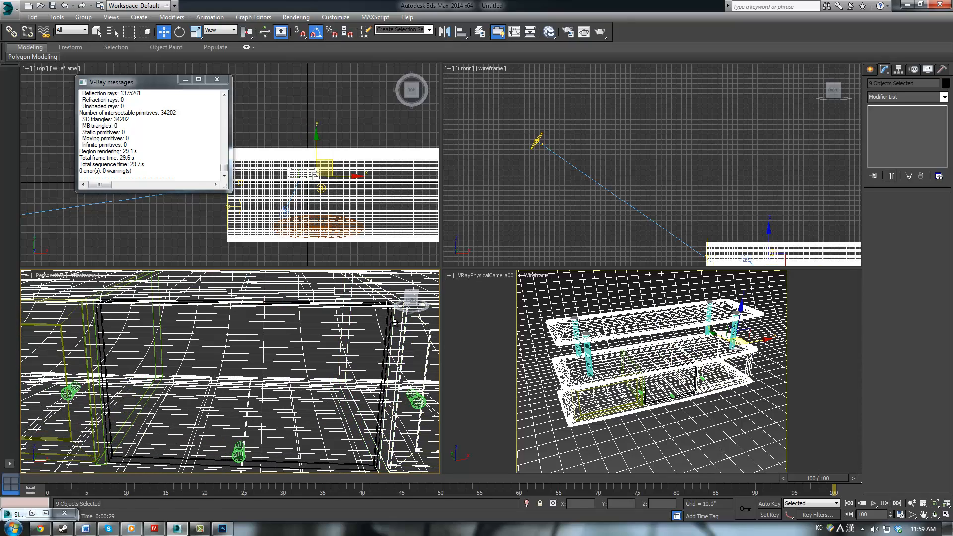
{"action": "left_click", "coordinate": [324, 350], "text": "ctrl"}
{"action": "left_click", "coordinate": [430, 343], "text": "ctrl"}
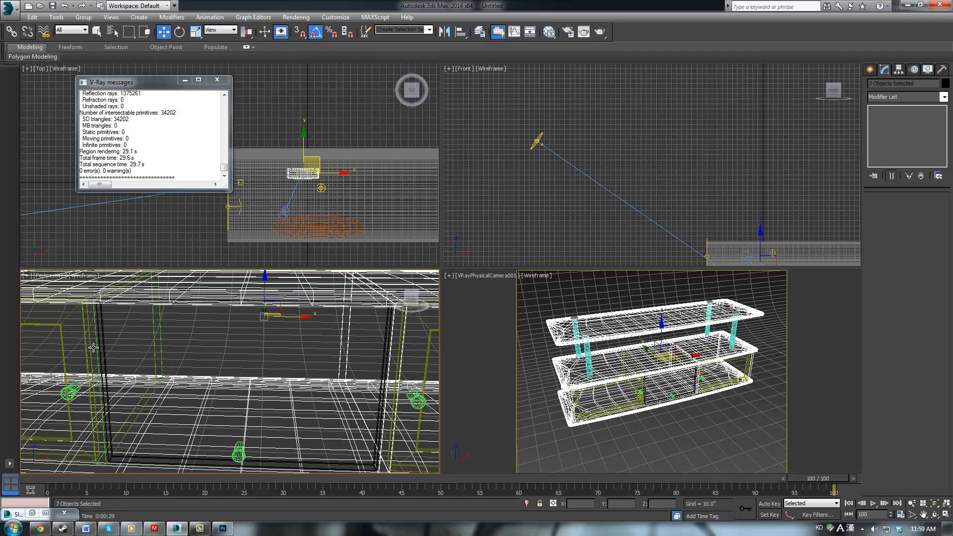
{"action": "middle_click_drag", "start_coordinate": [94, 347], "coordinate": [149, 353]}
{"action": "left_click", "coordinate": [188, 335], "text": "ctrl"}
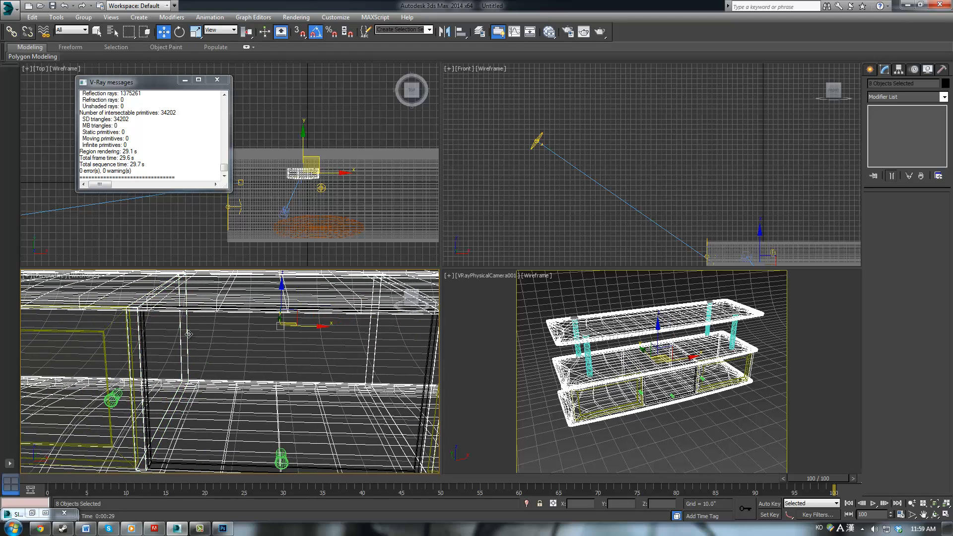
{"action": "scroll", "coordinate": [214, 352], "scroll_direction": "down", "scroll_amount": 2}
{"action": "middle_click_drag", "start_coordinate": [227, 355], "coordinate": [310, 349], "text": "alt"}
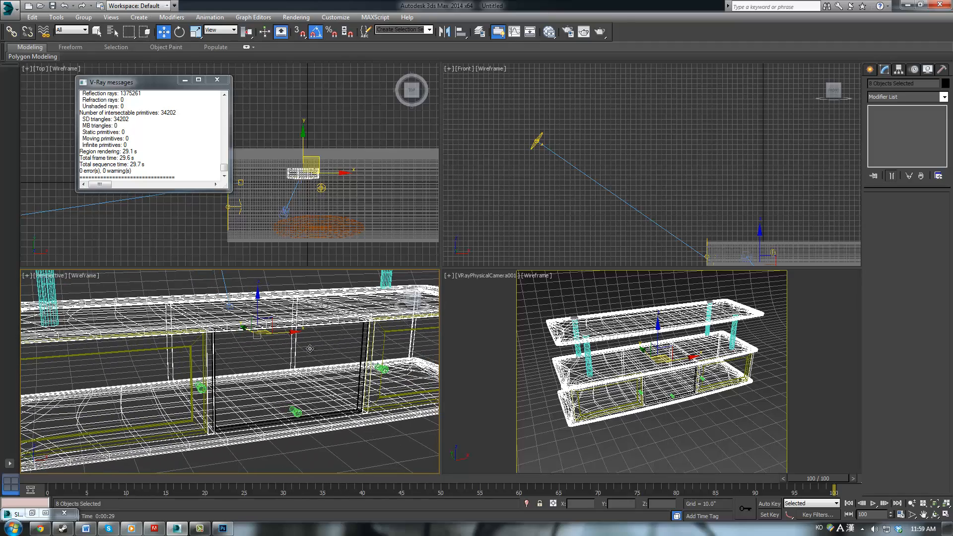
{"action": "left_click", "coordinate": [363, 335], "text": "ctrl"}
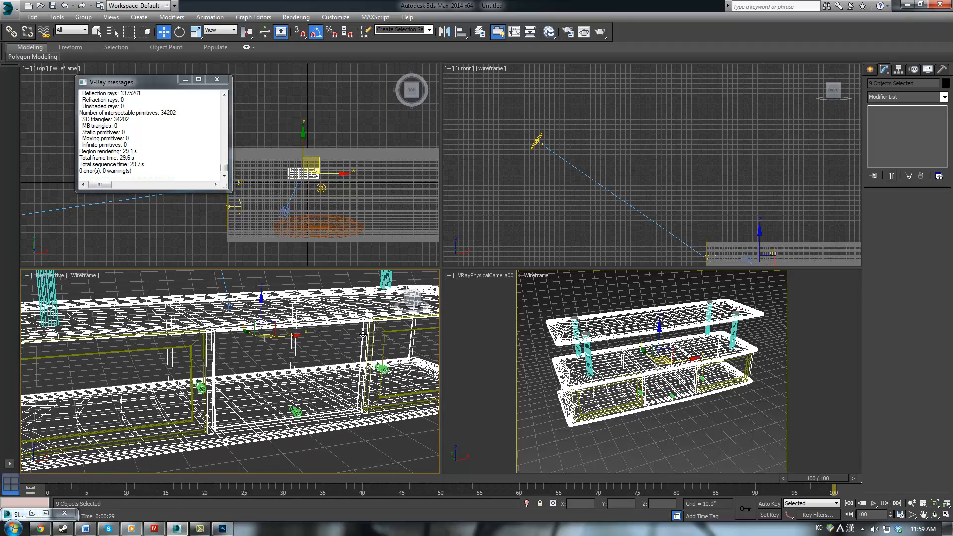
Step: Apply a UVW Map modifier with Box mapping to the selected cabinet parts
{"action": "left_click", "coordinate": [911, 96]}
{"action": "key", "text": "u"}
{"action": "key", "text": "u"}
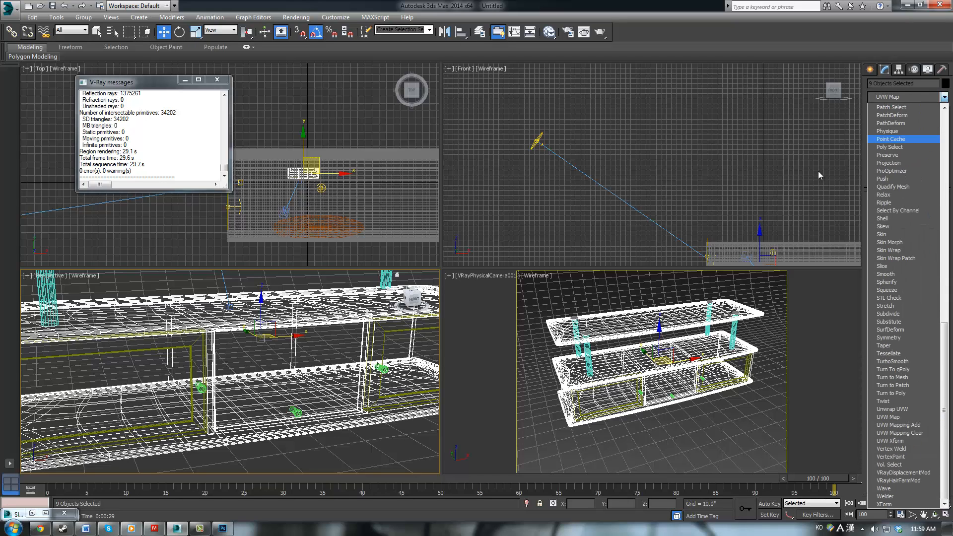
{"action": "left_click", "coordinate": [889, 417]}
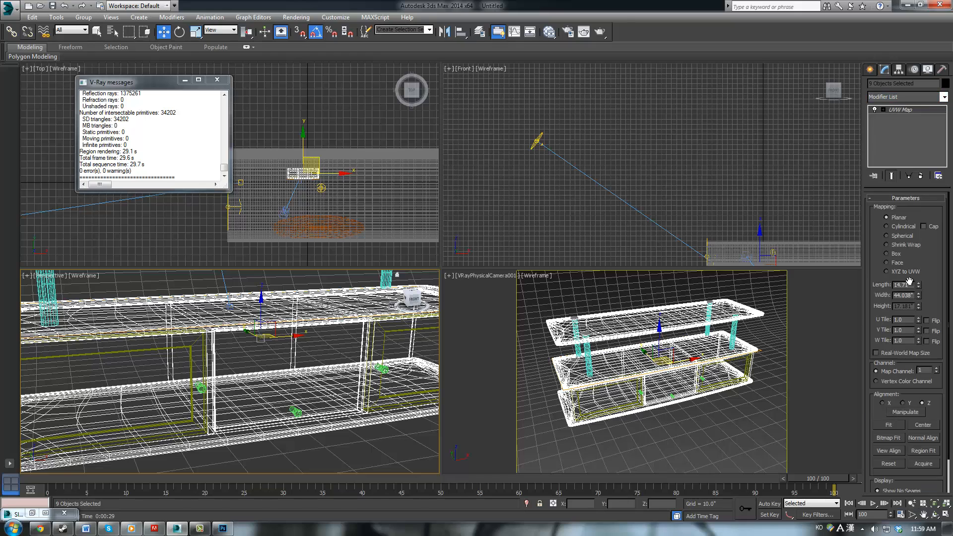
{"action": "left_click", "coordinate": [888, 254]}
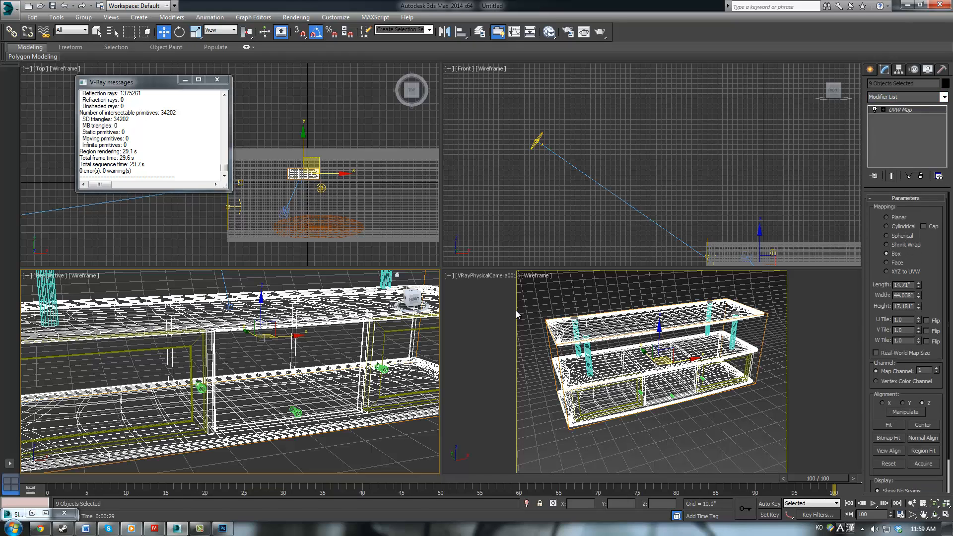
Step: Clear the selection and examine the cabinet and surrounding lights from several distances in the perspective view
{"action": "left_click", "coordinate": [499, 309]}
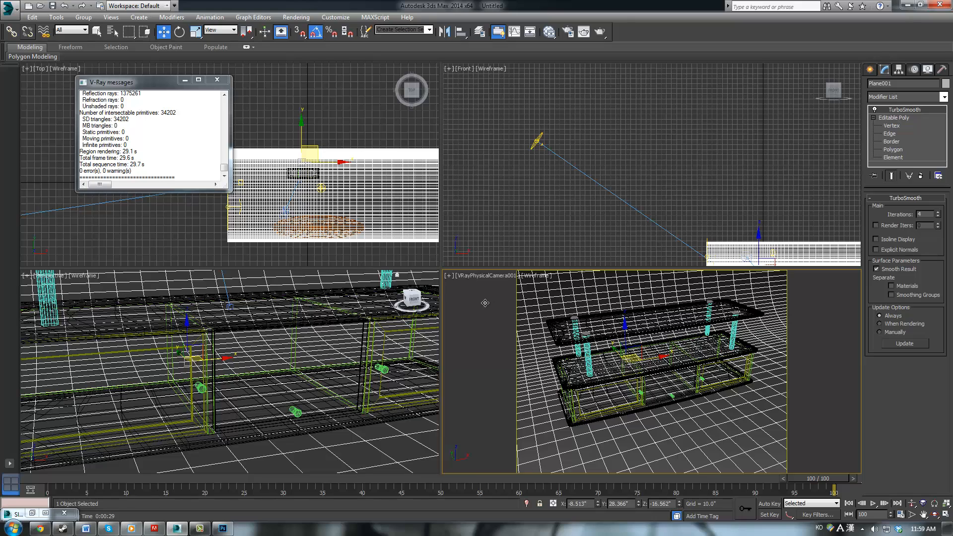
{"action": "scroll", "coordinate": [313, 346], "scroll_direction": "down", "scroll_amount": 5}
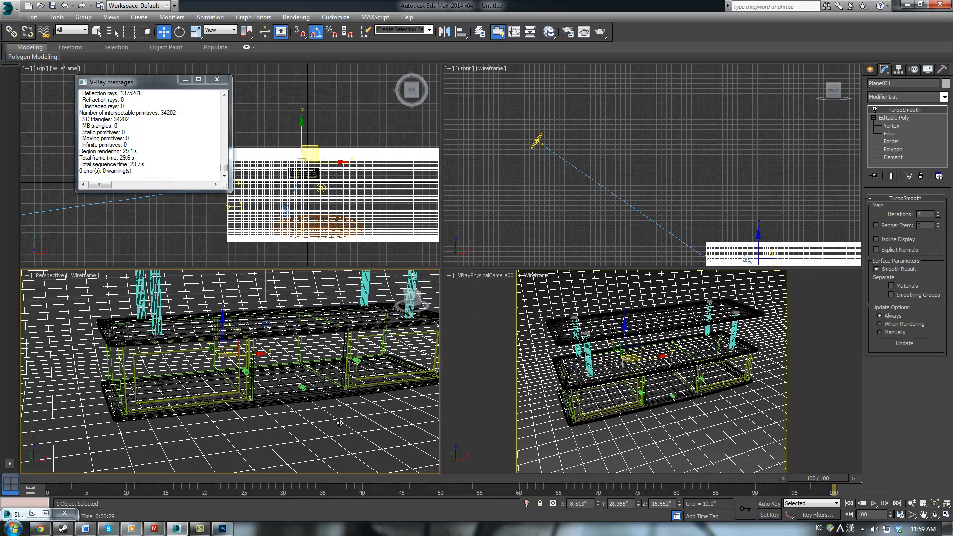
{"action": "scroll", "coordinate": [303, 425], "scroll_direction": "down", "scroll_amount": 5}
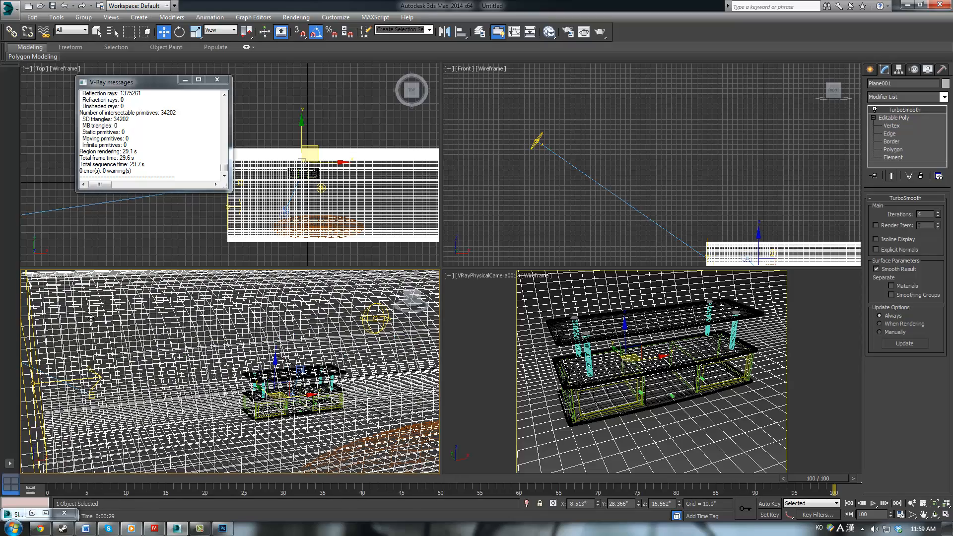
{"action": "scroll", "coordinate": [84, 321], "scroll_direction": "down", "scroll_amount": 3}
{"action": "left_click", "coordinate": [77, 324]}
{"action": "scroll", "coordinate": [361, 354], "scroll_direction": "down", "scroll_amount": 2}
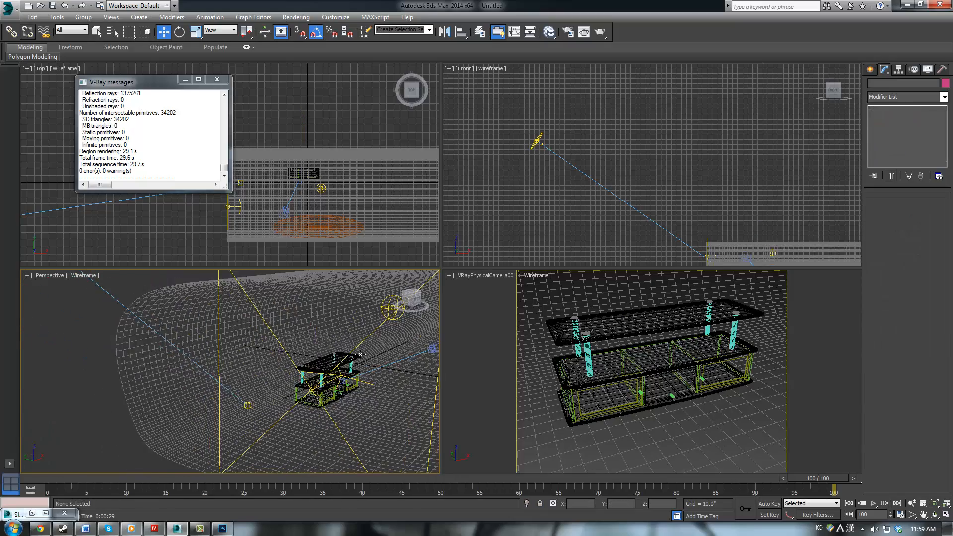
{"action": "scroll", "coordinate": [361, 354], "scroll_direction": "up", "scroll_amount": 10}
{"action": "scroll", "coordinate": [354, 368], "scroll_direction": "up", "scroll_amount": 4}
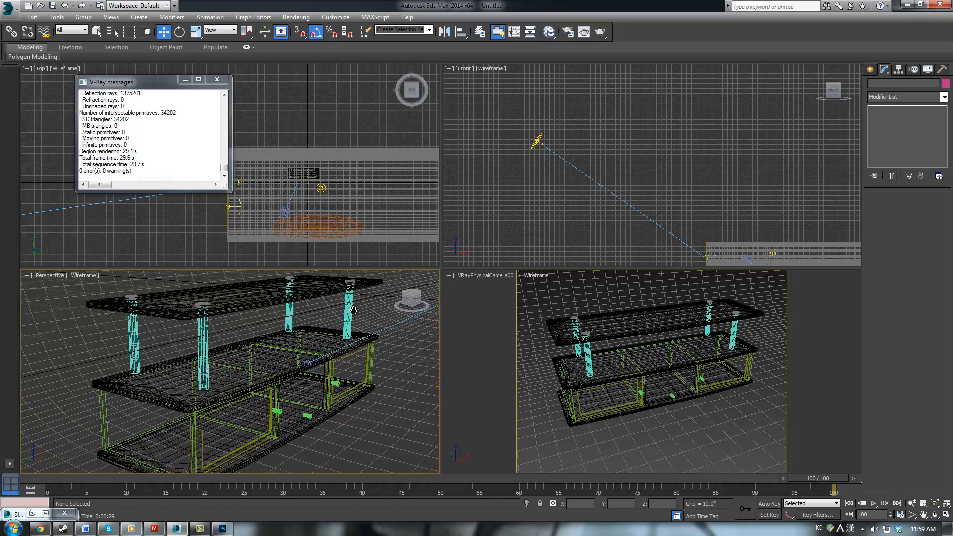
{"action": "middle_click_drag", "start_coordinate": [355, 350], "coordinate": [355, 351]}
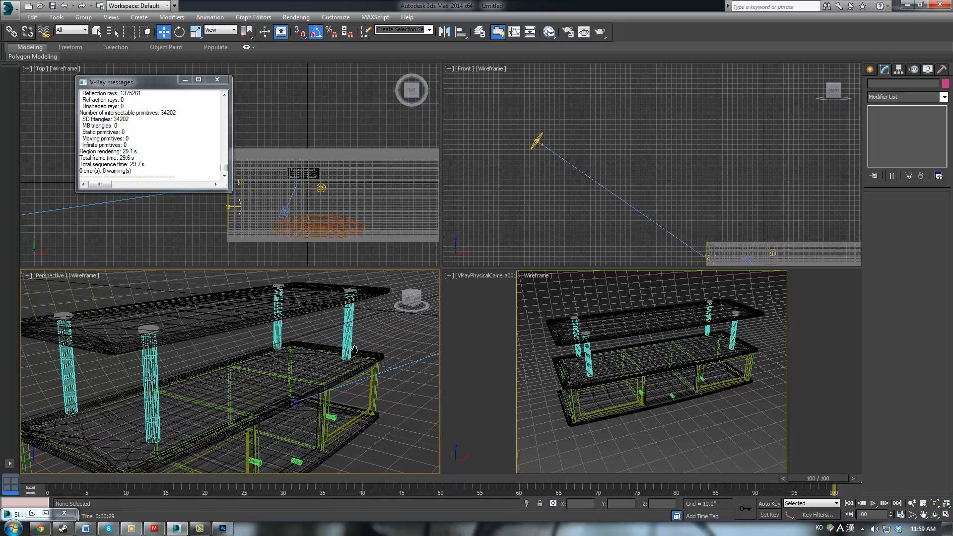
Step: Select VRayLight002 beside the cabinet and change its type to Plane
{"action": "left_click", "coordinate": [321, 187]}
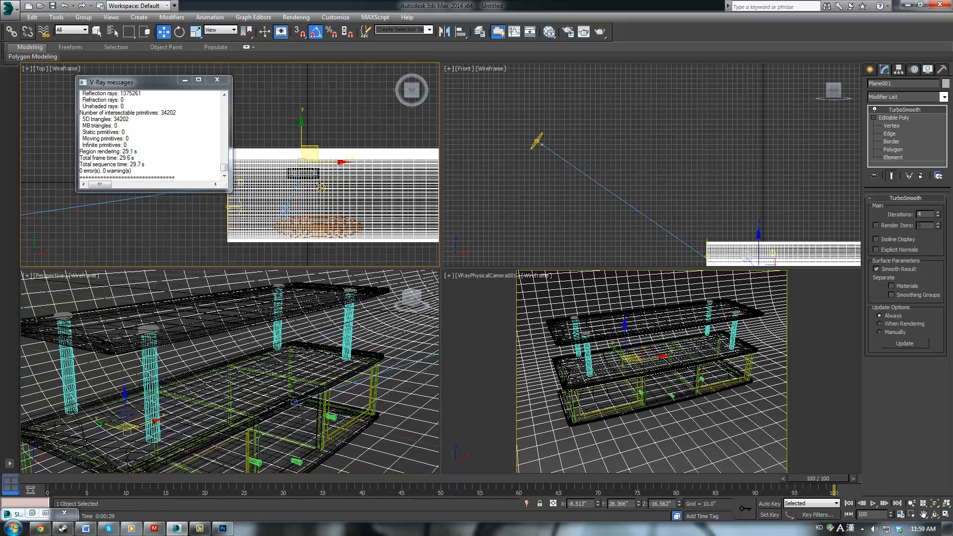
{"action": "left_click", "coordinate": [320, 187]}
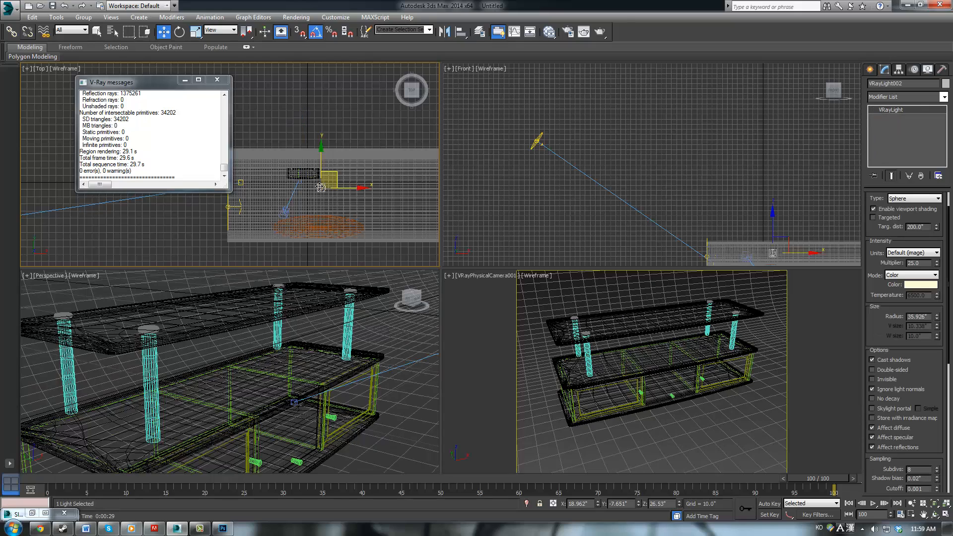
{"action": "left_click", "coordinate": [903, 199]}
{"action": "left_click", "coordinate": [897, 208]}
Step: Rotate the plane light 90° about its Y axis so it lies flat, and close the V-Ray messages window
{"action": "middle_click_drag", "start_coordinate": [411, 189], "coordinate": [286, 225]}
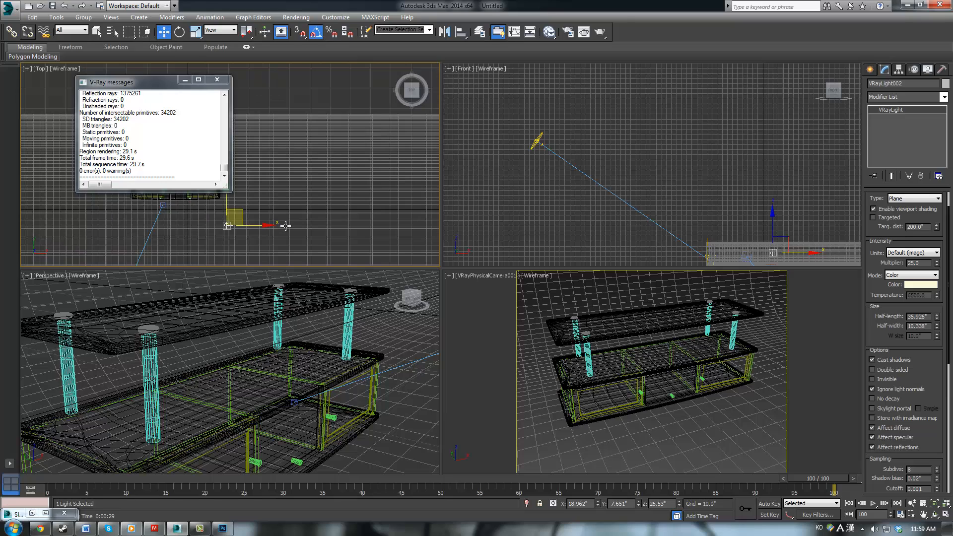
{"action": "key", "text": "e"}
{"action": "left_click_drag", "start_coordinate": [253, 215], "coordinate": [300, 220]}
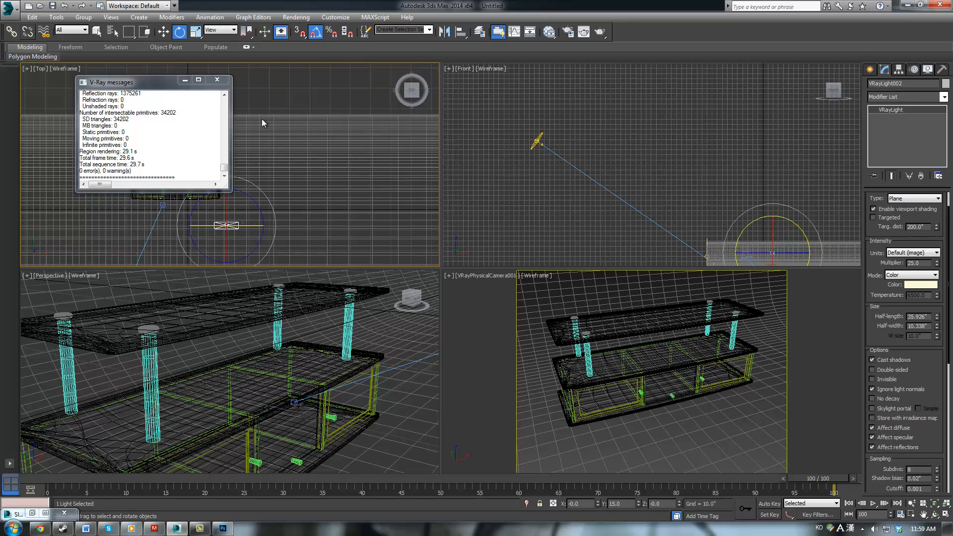
{"action": "left_click", "coordinate": [217, 80]}
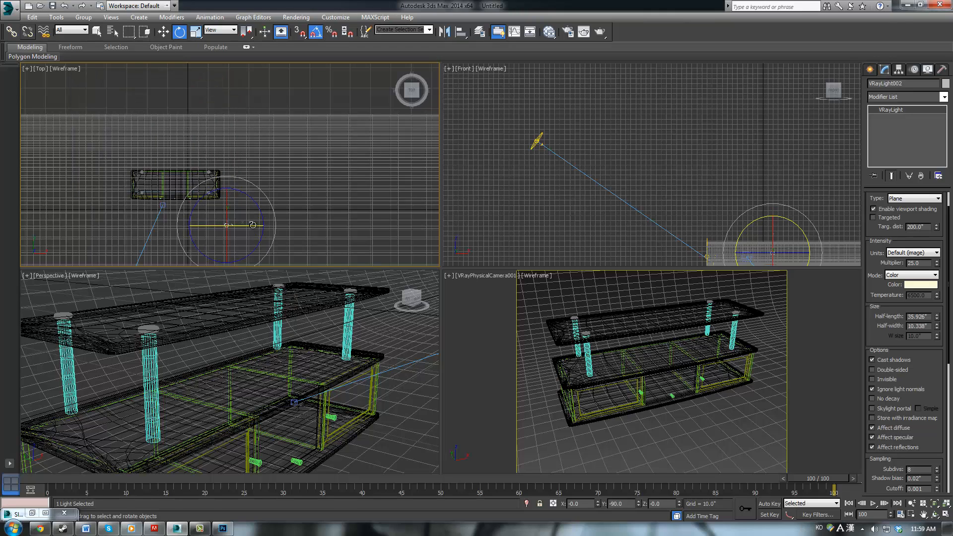
{"action": "left_click_drag", "start_coordinate": [253, 225], "coordinate": [297, 221]}
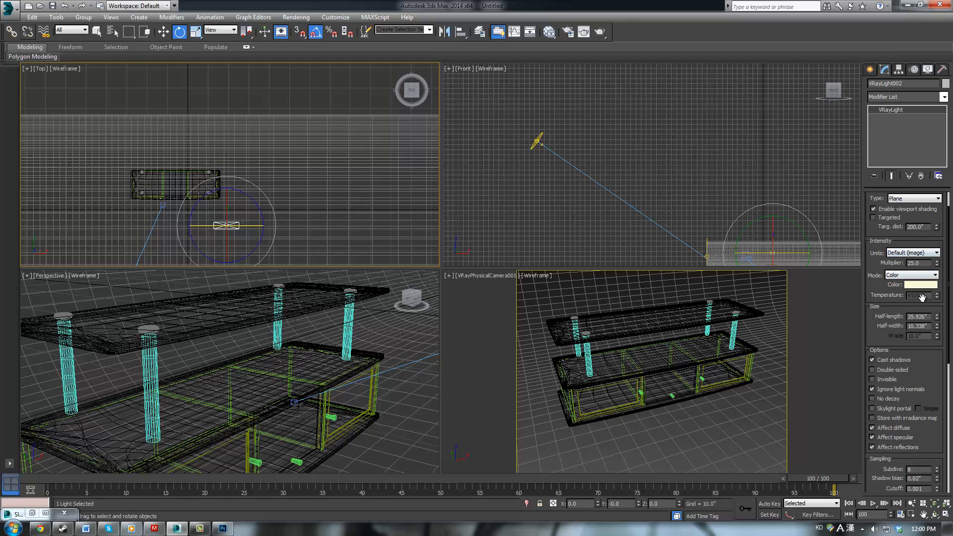
Step: Scale the plane light into a larger rectangle and move it about 9.8" in X and 13.3" in Y toward the cabinet's end
{"action": "key", "text": "r"}
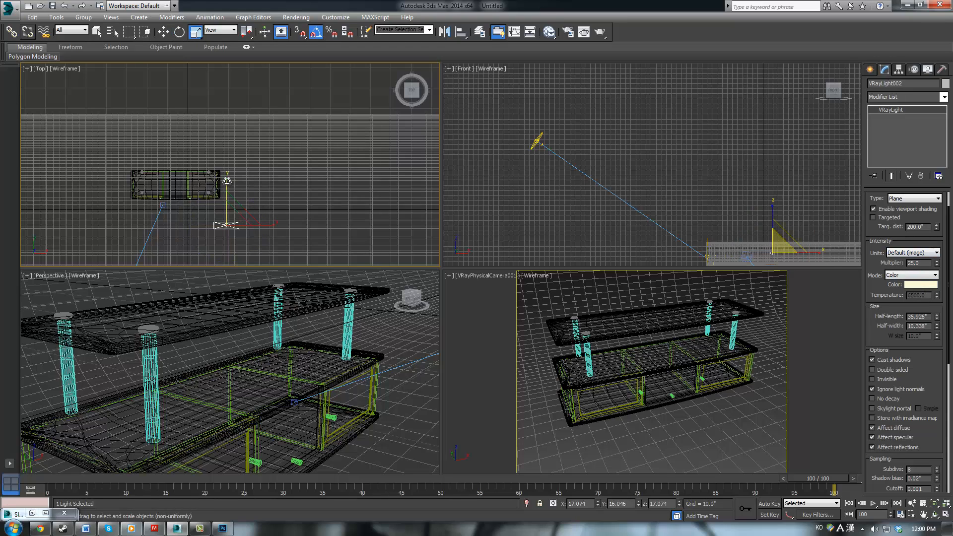
{"action": "left_click_drag", "start_coordinate": [227, 183], "coordinate": [242, 74]}
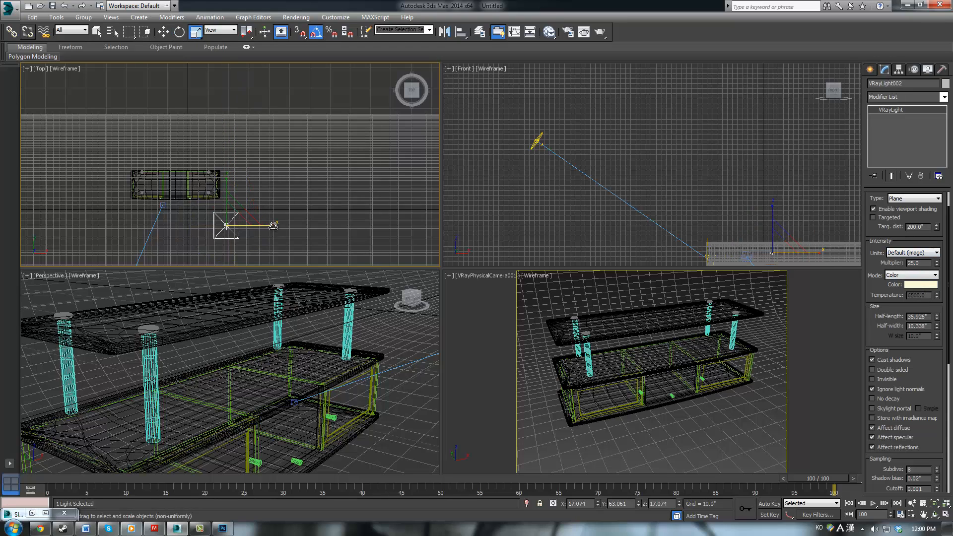
{"action": "left_click_drag", "start_coordinate": [273, 226], "coordinate": [340, 209]}
{"action": "key", "text": "w"}
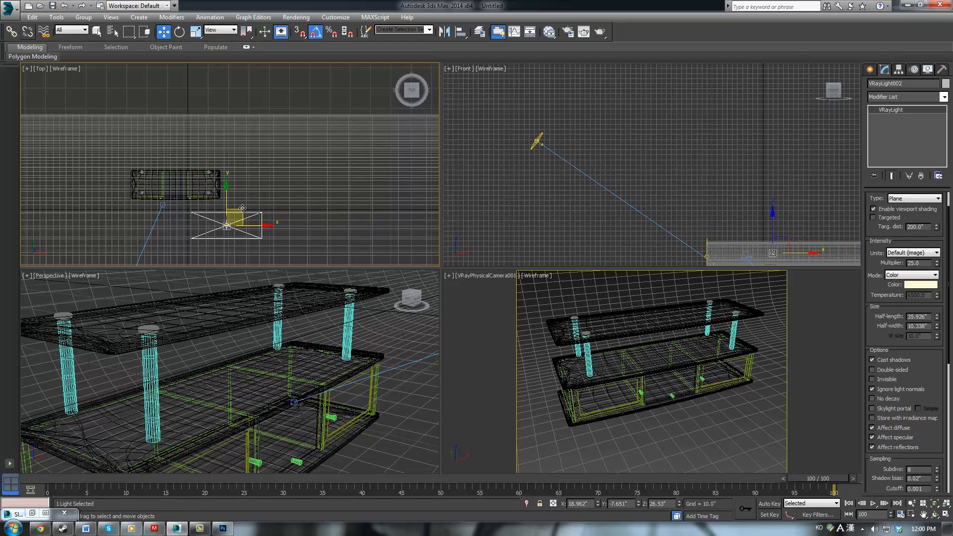
{"action": "left_click_drag", "start_coordinate": [242, 208], "coordinate": [263, 182]}
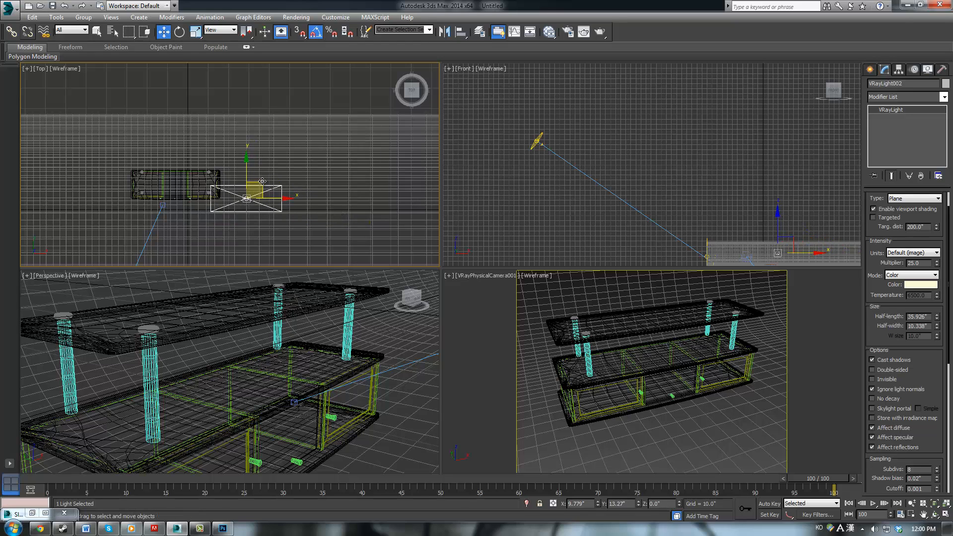
Step: Tilt the plane light 10° about its Y axis and set its color to a pale yellow with saturation 58
{"action": "middle_click_drag", "start_coordinate": [278, 343], "coordinate": [300, 336], "text": "alt"}
{"action": "key", "text": "e"}
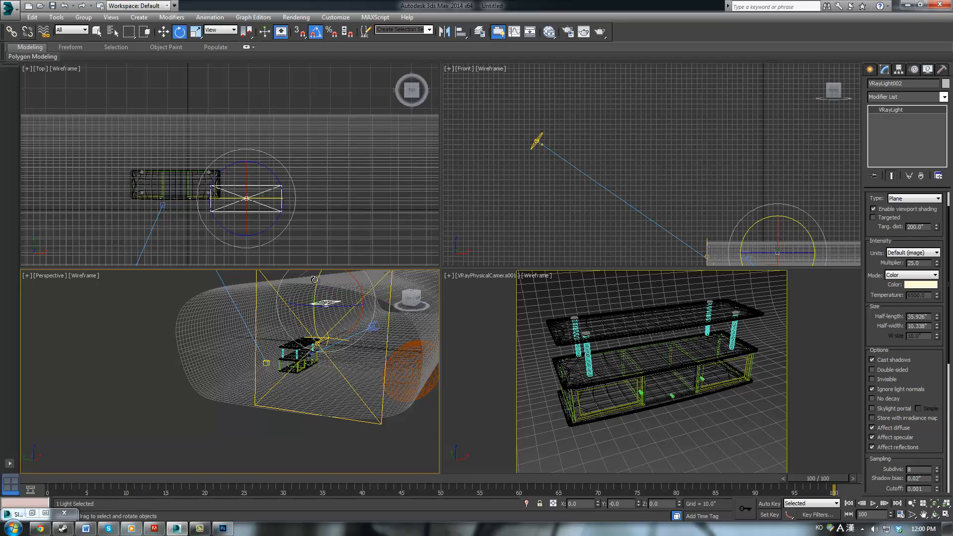
{"action": "left_click", "coordinate": [921, 285]}
{"action": "left_click_drag", "start_coordinate": [331, 104], "coordinate": [328, 103]}
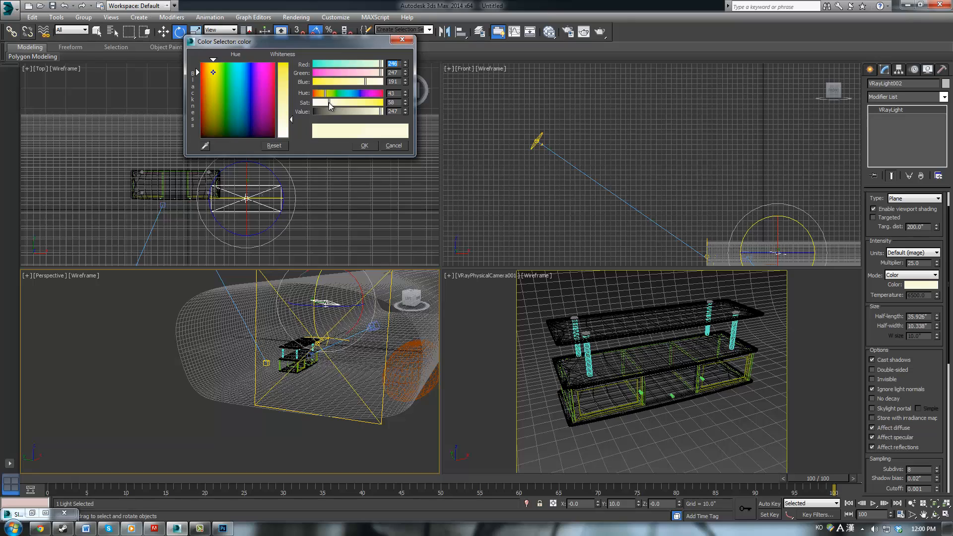
{"action": "left_click", "coordinate": [366, 146]}
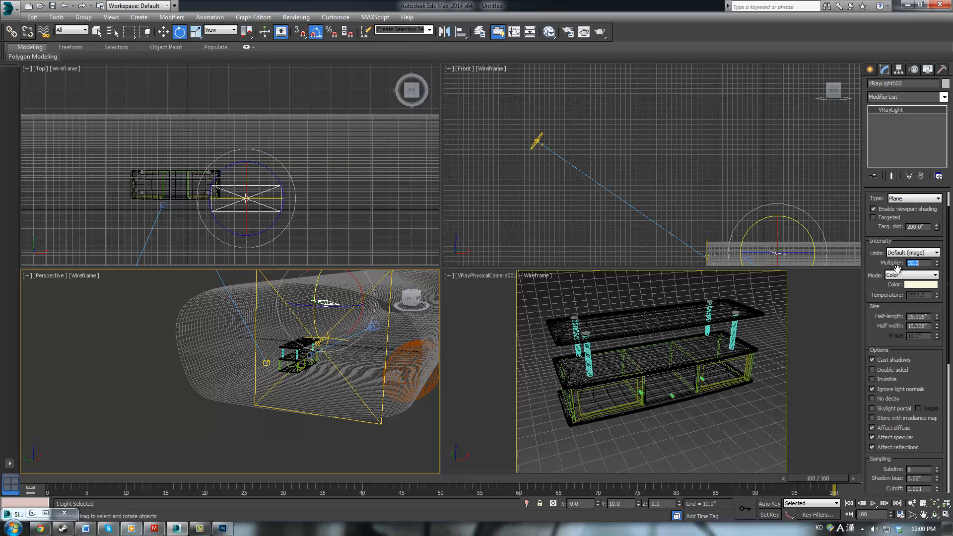
Step: Select the VRaySun in the Front view and move it higher and horizontally closer to the cabinet for a steeper sun angle
{"action": "left_click_drag", "start_coordinate": [916, 374], "coordinate": [931, 456]}
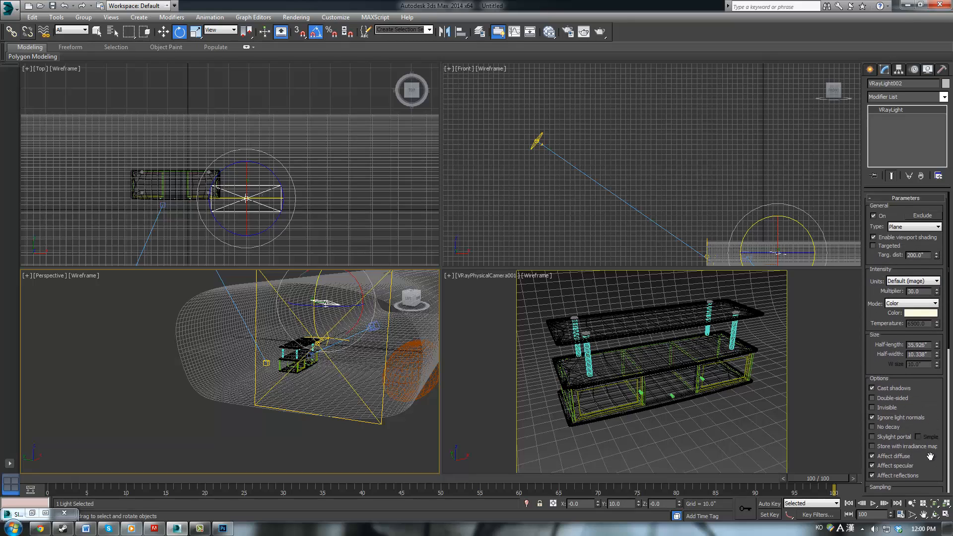
{"action": "left_click", "coordinate": [565, 378]}
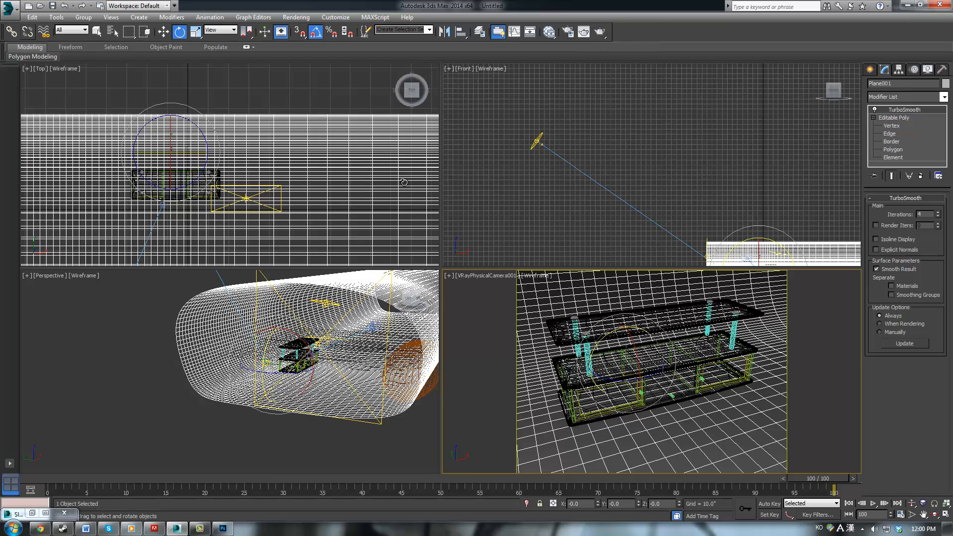
{"action": "scroll", "coordinate": [289, 200], "scroll_direction": "down", "scroll_amount": 10}
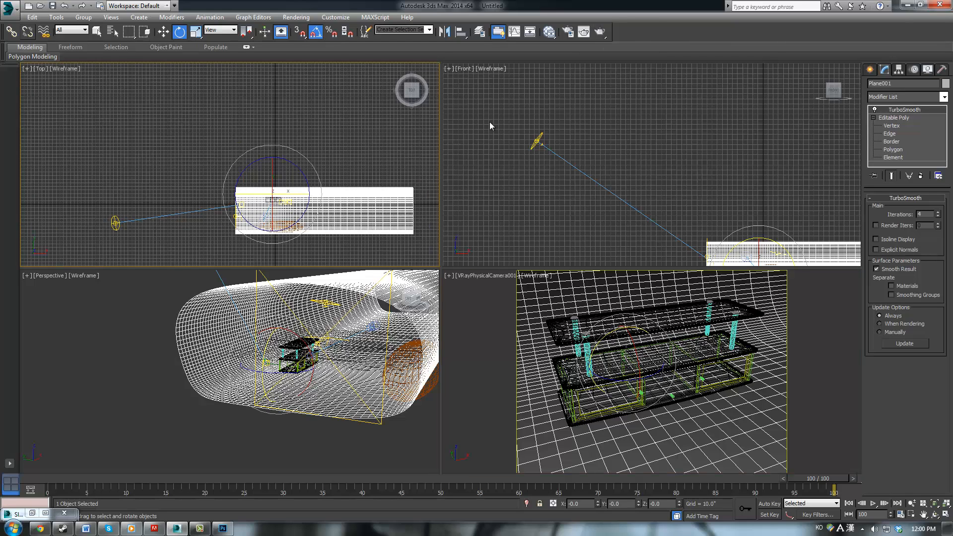
{"action": "left_click", "coordinate": [538, 140]}
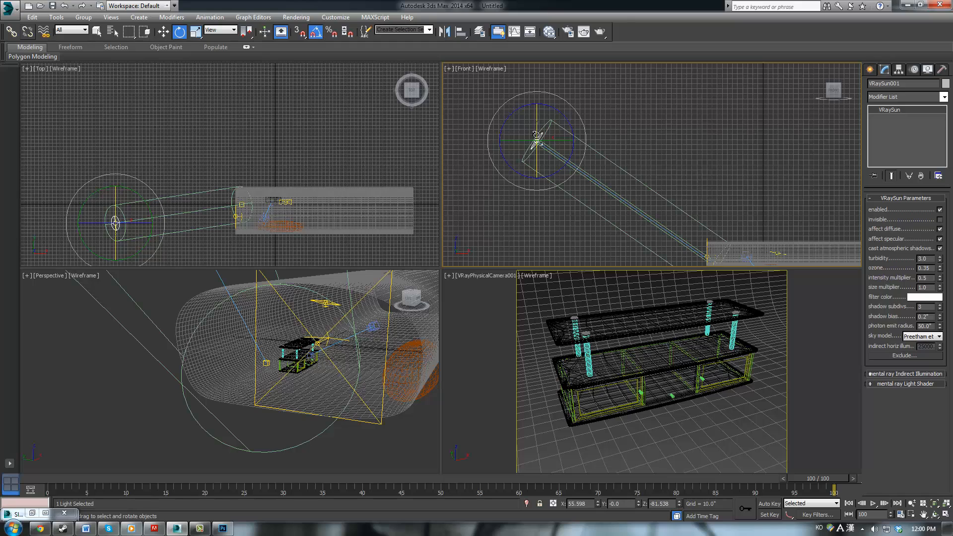
{"action": "key", "text": "w"}
{"action": "left_click_drag", "start_coordinate": [550, 121], "coordinate": [598, 65]}
Step: Render the VRayPhysicalCamera001 view with the raised sun, and close the V-Ray frame buffer
{"action": "left_click", "coordinate": [469, 302]}
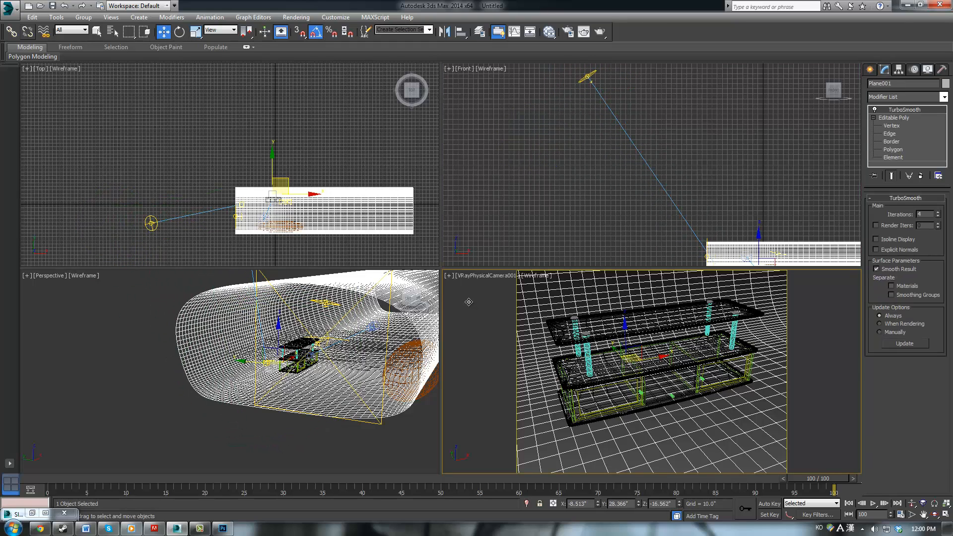
{"action": "left_click", "coordinate": [600, 31]}
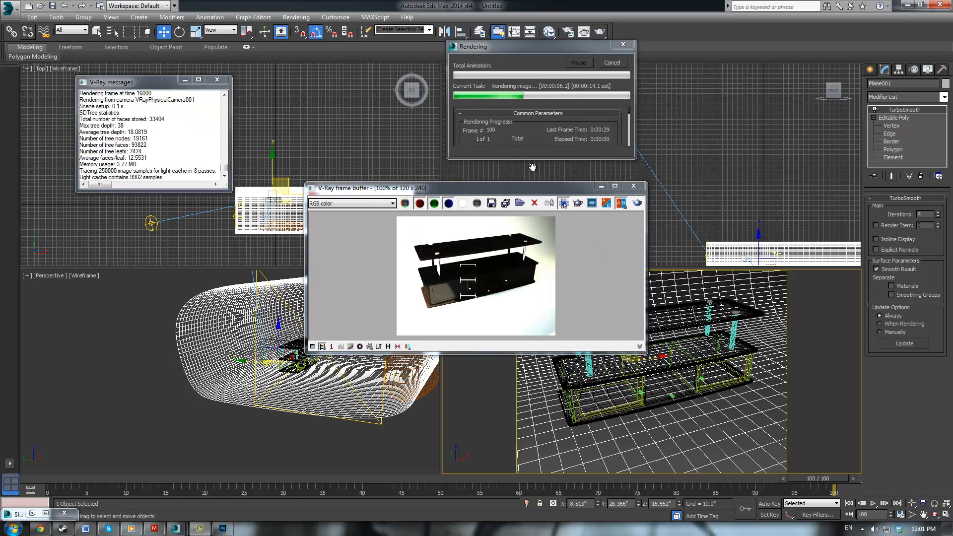
{"action": "left_click", "coordinate": [612, 63]}
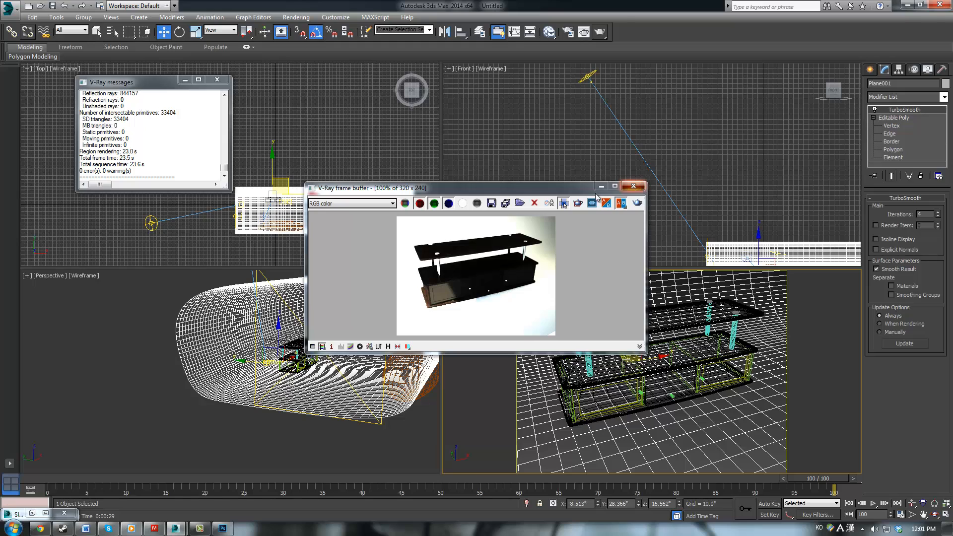
{"action": "left_click", "coordinate": [634, 186]}
Step: Switch the camera viewport from wireframe to shaded display, render it again, and close the V-Ray frame buffer
{"action": "left_click", "coordinate": [381, 423]}
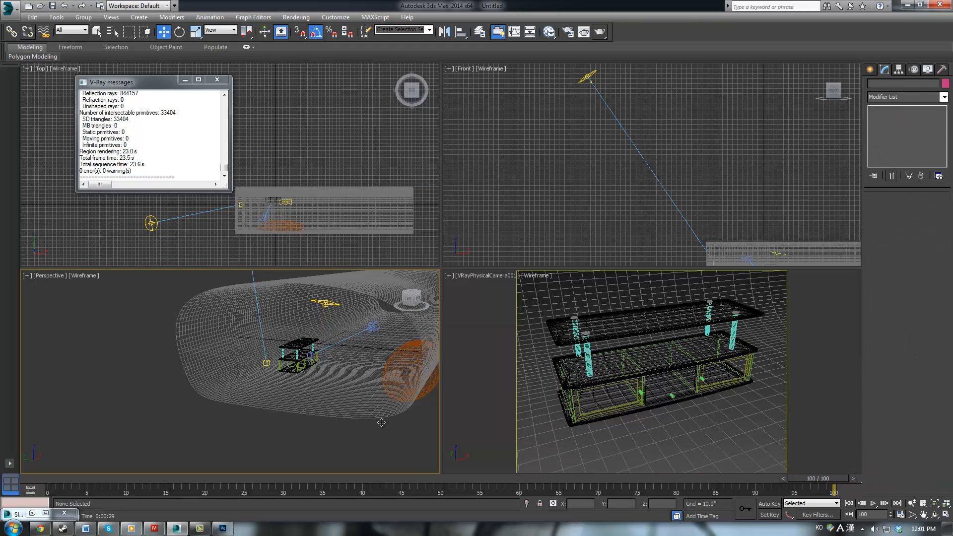
{"action": "left_click", "coordinate": [461, 359]}
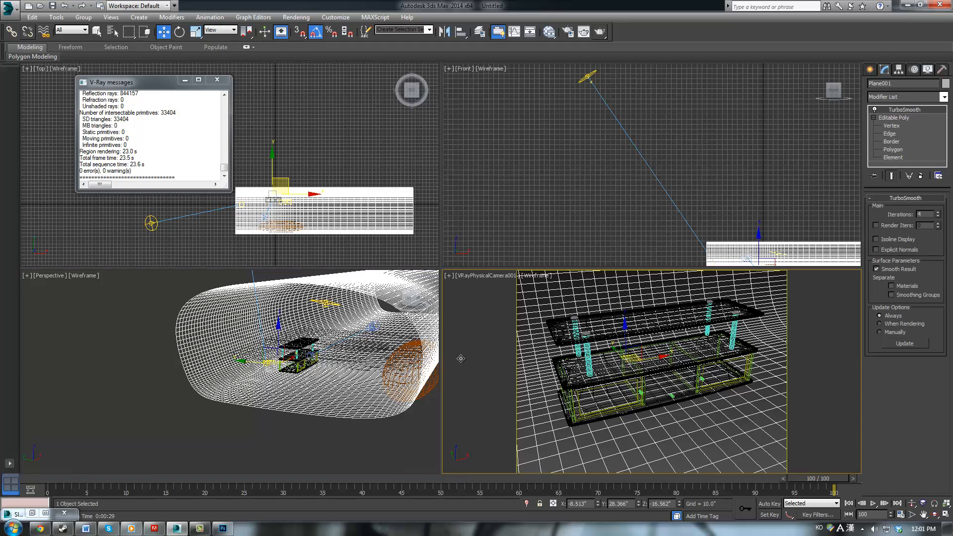
{"action": "key", "text": "F3"}
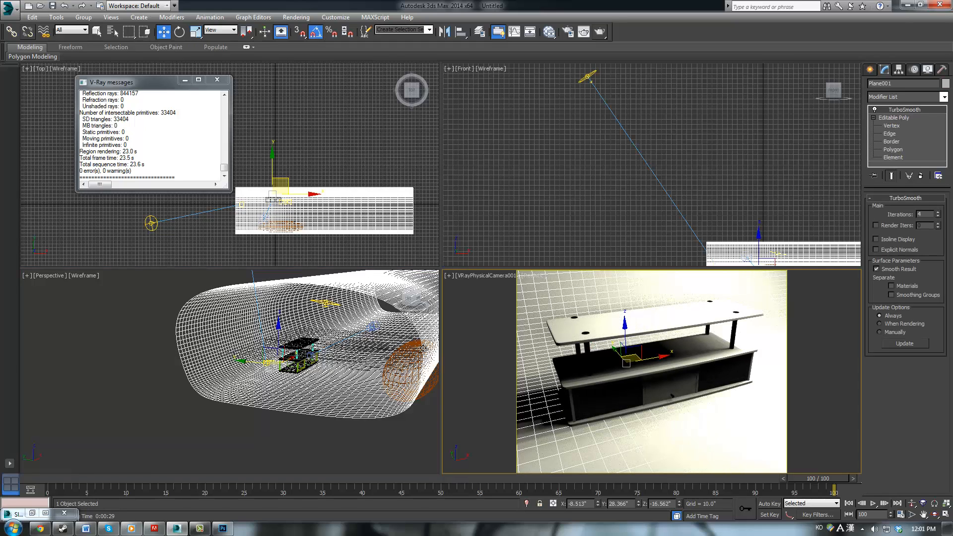
{"action": "left_click", "coordinate": [600, 31]}
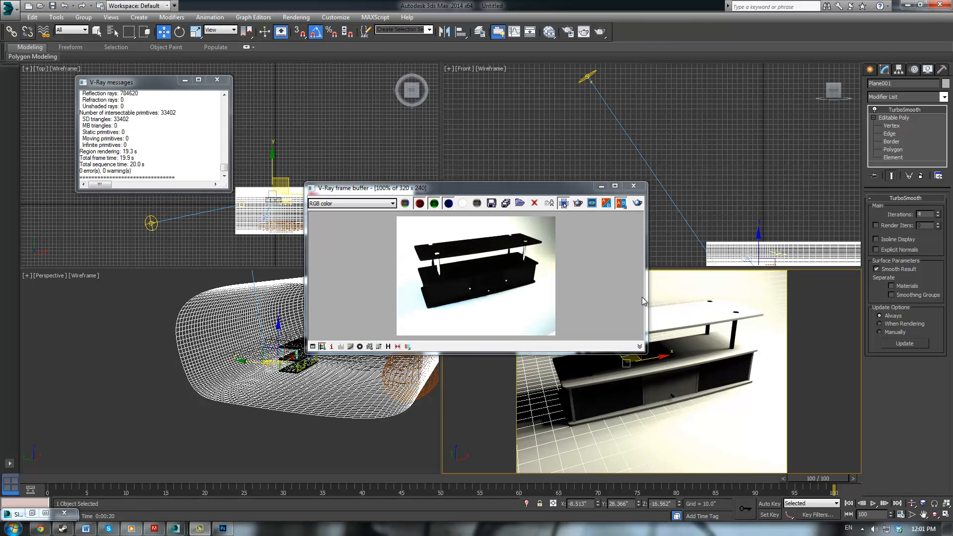
{"action": "left_click", "coordinate": [634, 186]}
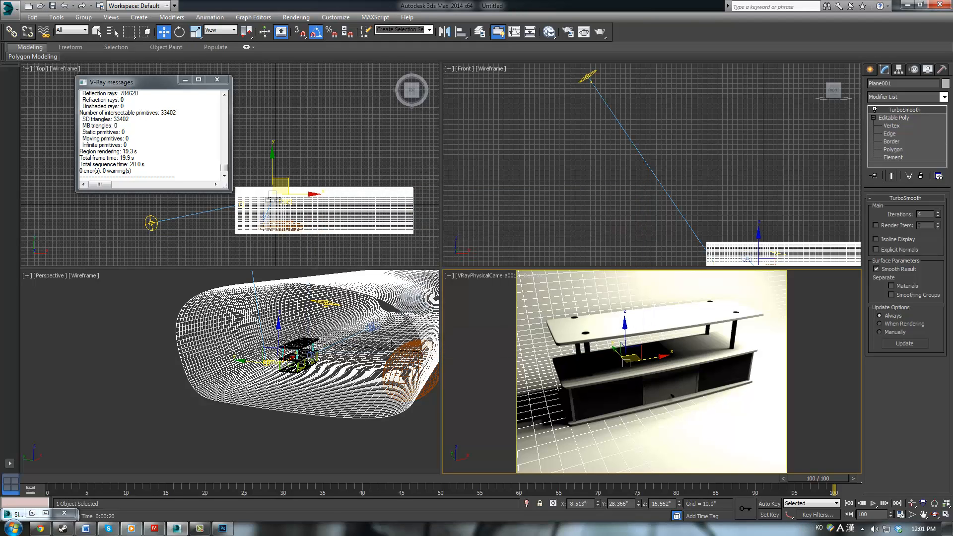
Step: Set the physical camera's white balance to Daylight and its shutter speed to 15
{"action": "left_click", "coordinate": [373, 327]}
{"action": "left_click", "coordinate": [374, 327]}
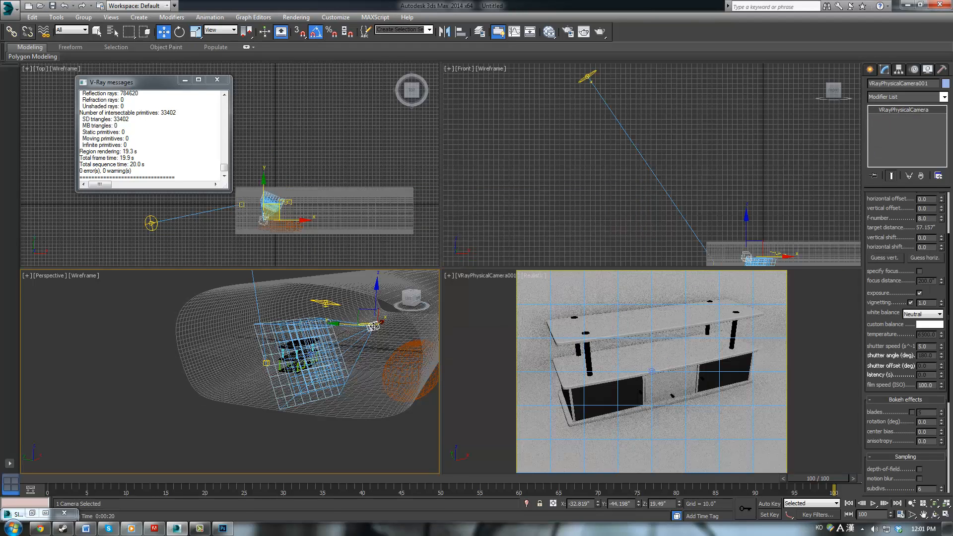
{"action": "left_click", "coordinate": [924, 314]}
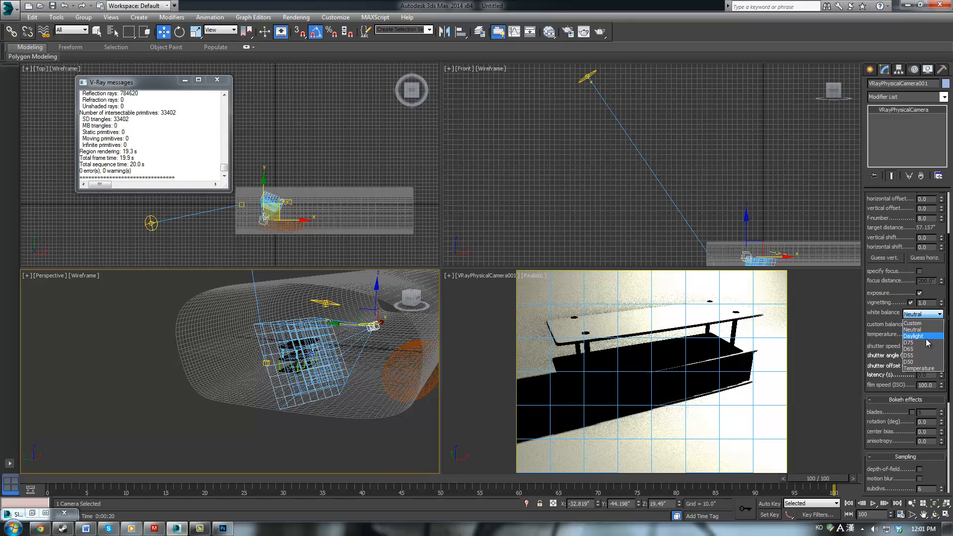
{"action": "left_click", "coordinate": [923, 336]}
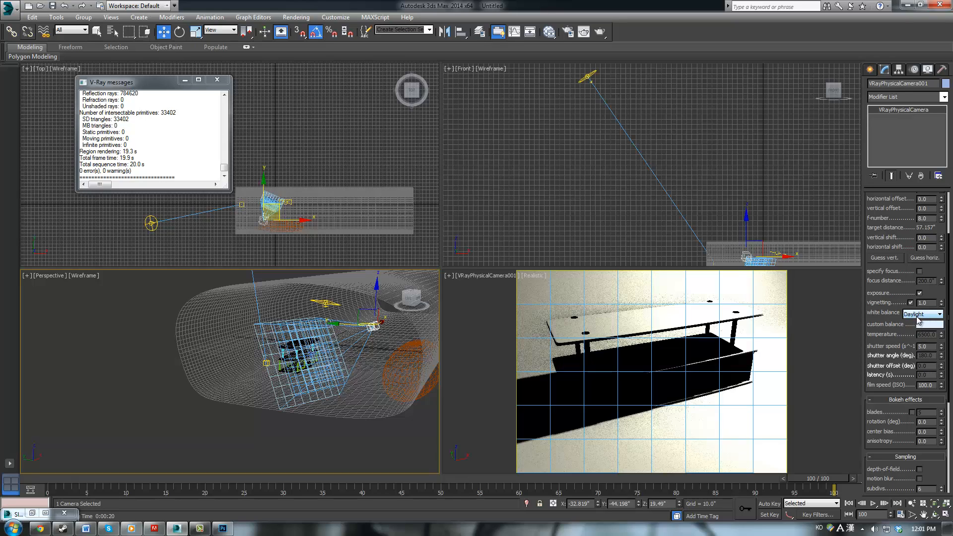
{"action": "double_click", "coordinate": [925, 346]}
{"action": "key", "text": "Return"}
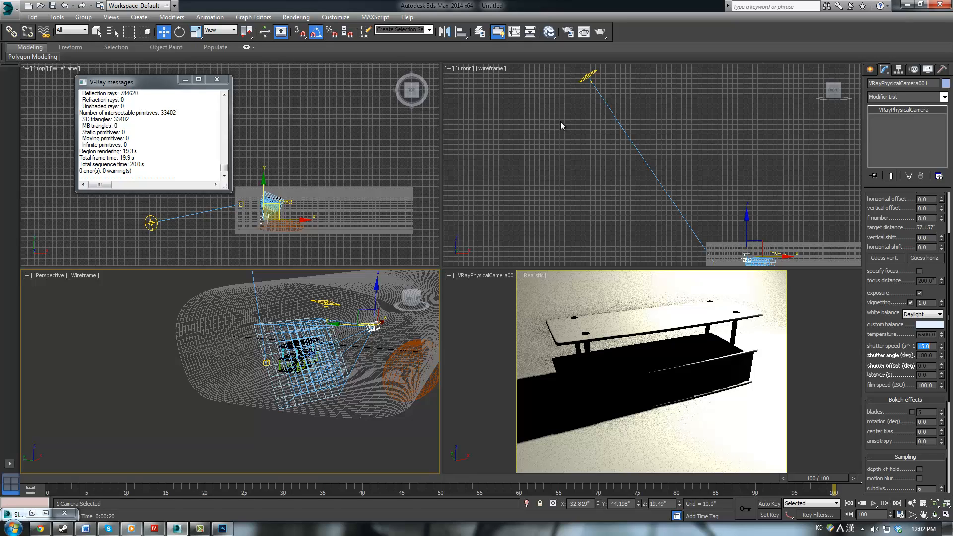
Step: Select the plane light VRayLight002 above the cabinet and set its intensity multiplier to 60
{"action": "left_click", "coordinate": [328, 303]}
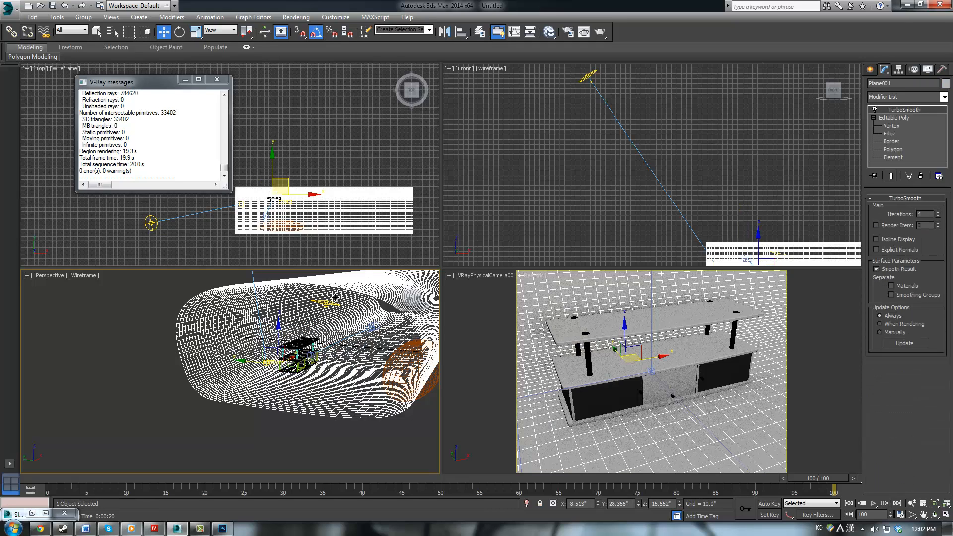
{"action": "left_click", "coordinate": [329, 303]}
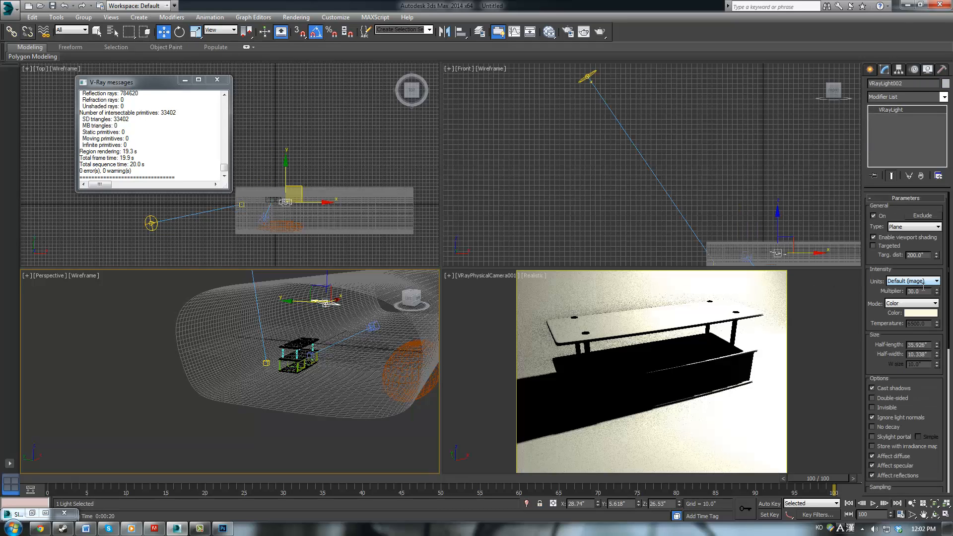
{"action": "double_click", "coordinate": [917, 291]}
{"action": "type", "text": "60"}
{"action": "key", "text": "Return"}
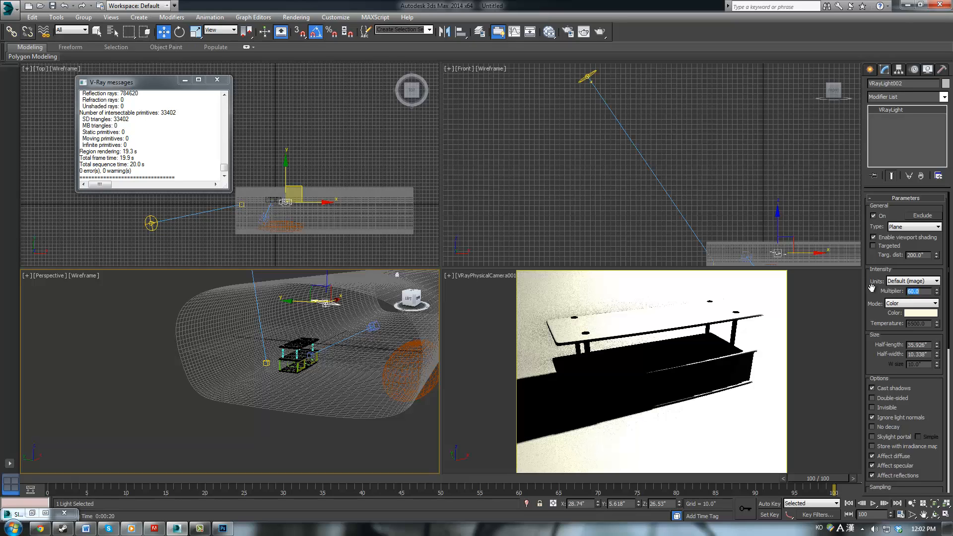
Step: Render the camera view with the brighter plane light and darker exposure, and close the V-Ray frame buffer
{"action": "left_click", "coordinate": [452, 361]}
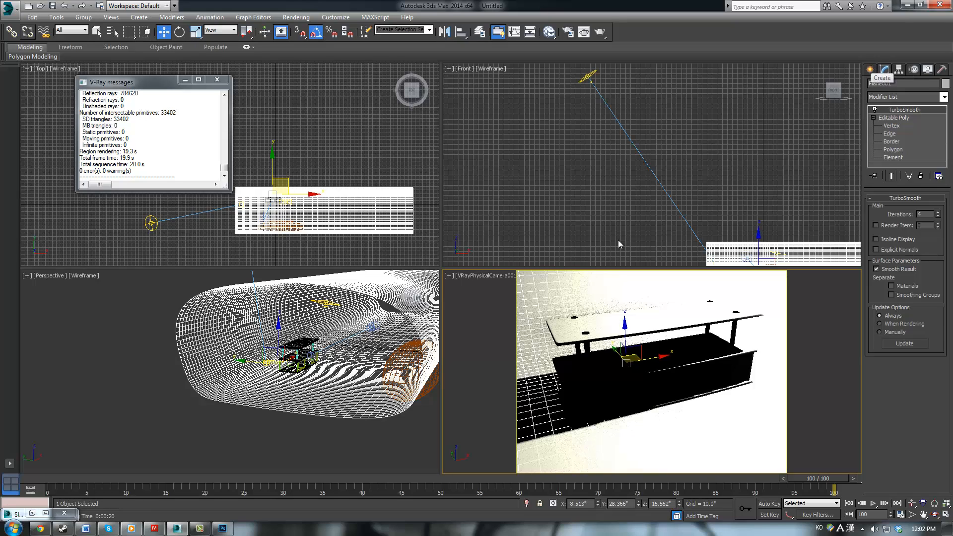
{"action": "left_click", "coordinate": [600, 31]}
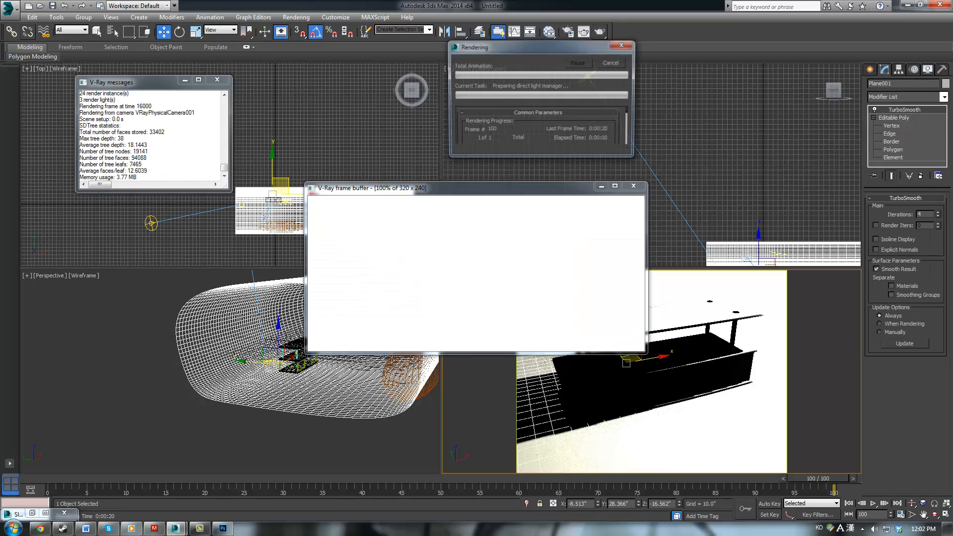
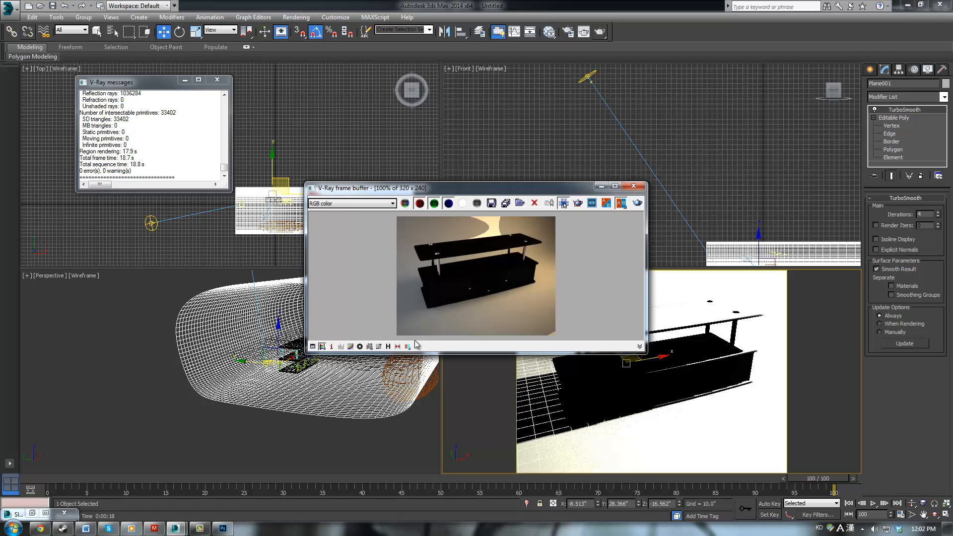
{"action": "left_click", "coordinate": [634, 186]}
Step: Set the flattened sphere's segments to 41 and stretch it along X to about 1129% scale
{"action": "left_click", "coordinate": [401, 362]}
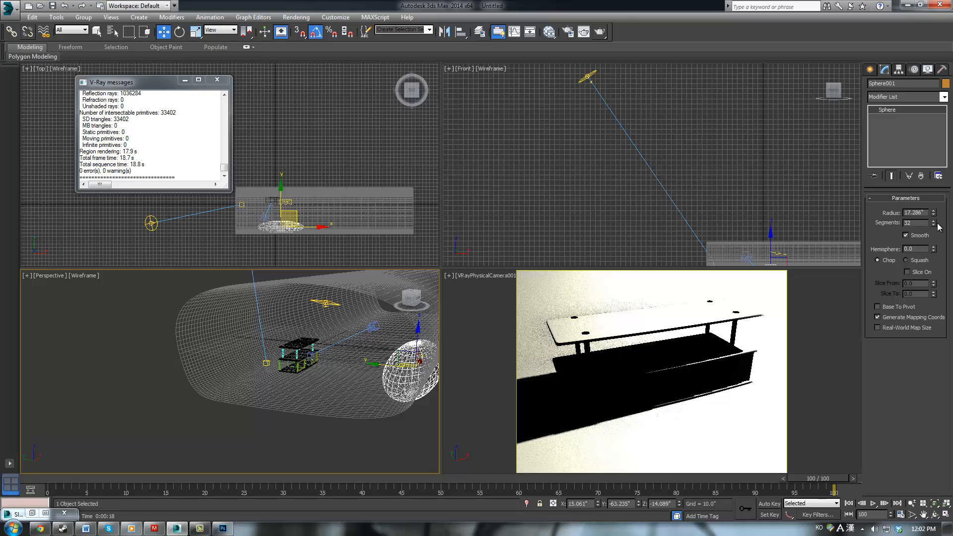
{"action": "left_click_drag", "start_coordinate": [935, 225], "coordinate": [935, 178]}
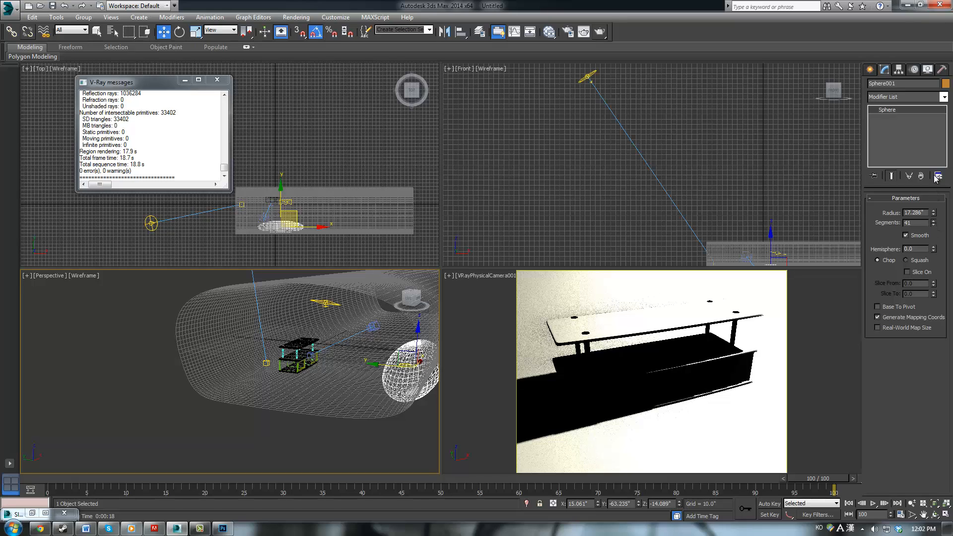
{"action": "middle_click_drag", "start_coordinate": [411, 191], "coordinate": [408, 193]}
{"action": "key", "text": "r"}
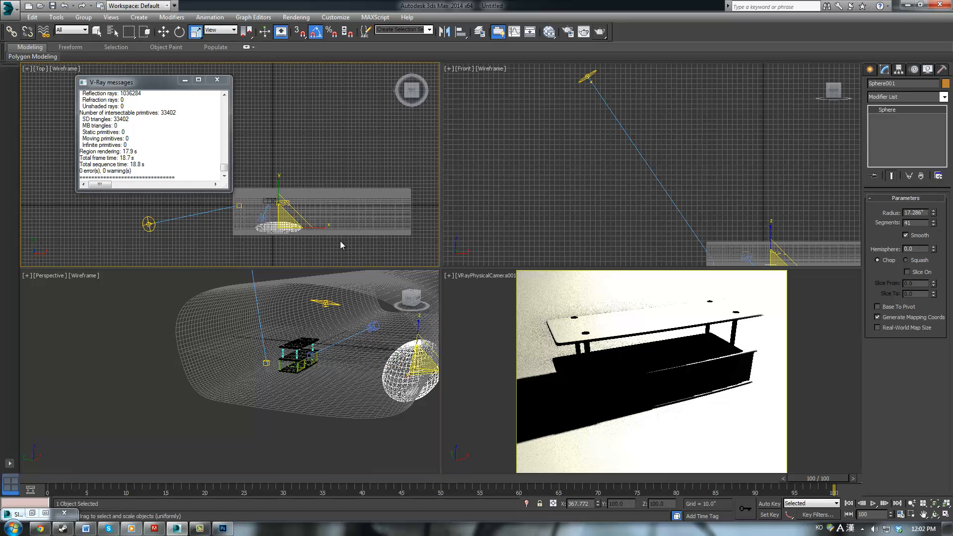
{"action": "left_click", "coordinate": [322, 224]}
{"action": "middle_click", "coordinate": [318, 274]}
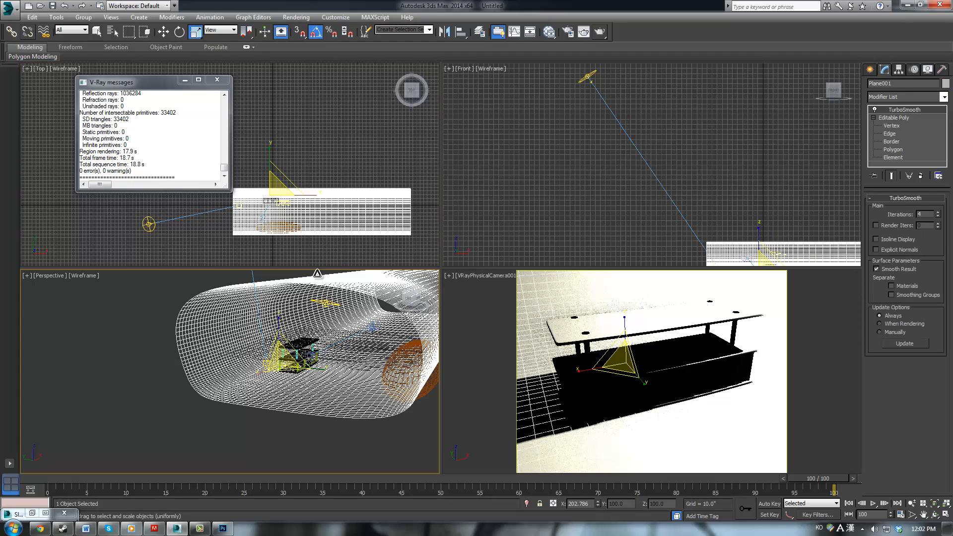
{"action": "left_click", "coordinate": [410, 362]}
{"action": "key", "text": "r"}
{"action": "left_click_drag", "start_coordinate": [325, 227], "coordinate": [401, 216]}
{"action": "key", "text": "r"}
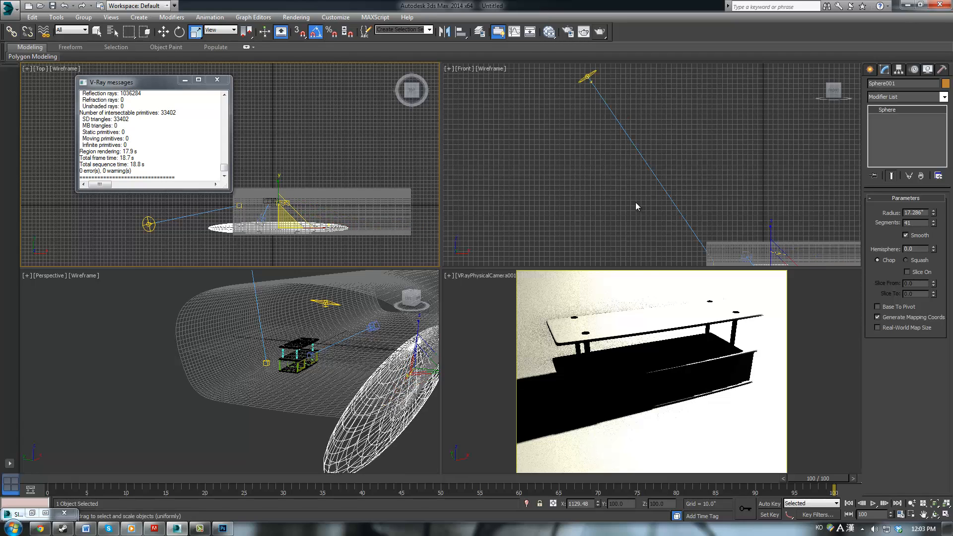
Step: Change the stretched sphere's object color to gray and deselect it
{"action": "left_click", "coordinate": [946, 83]}
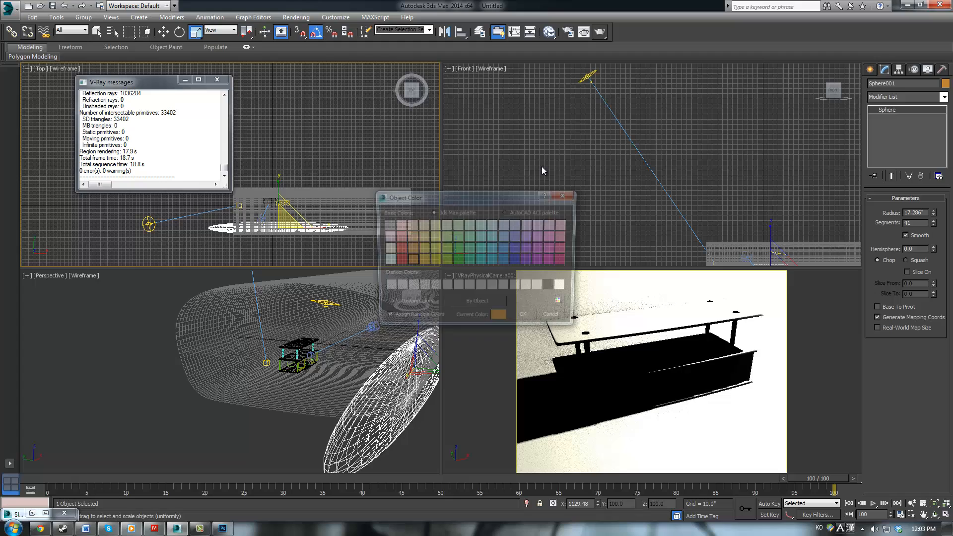
{"action": "left_click", "coordinate": [527, 320]}
{"action": "left_click", "coordinate": [398, 461]}
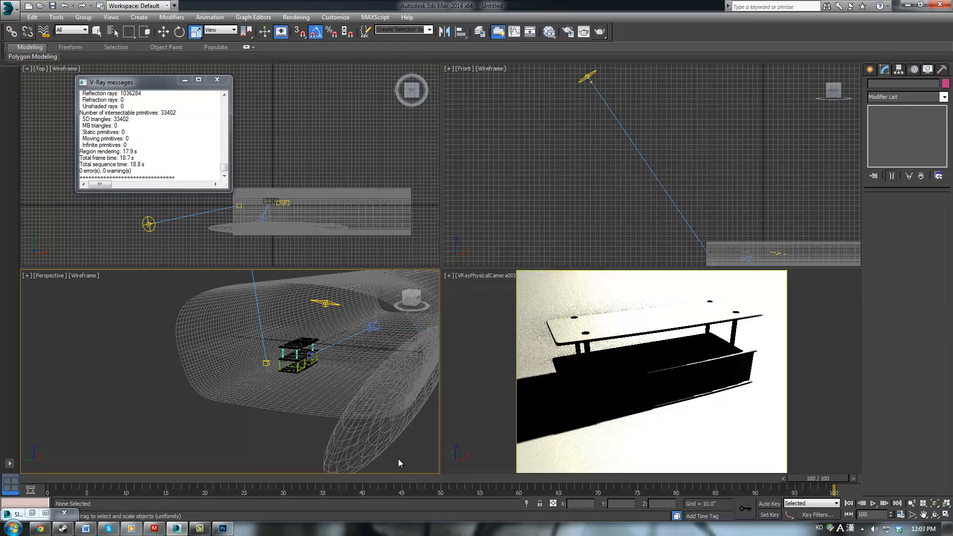
Step: Create a tall box about 9.3" long, 10.7" wide and 71.9" high at the backdrop's end edge in the Top view
{"action": "left_click", "coordinate": [870, 69]}
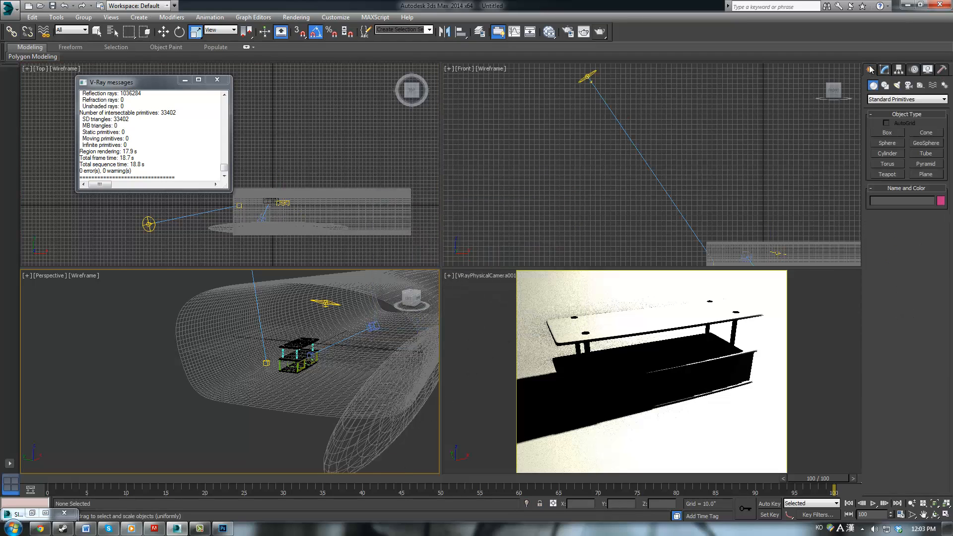
{"action": "left_click", "coordinate": [888, 133]}
{"action": "middle_click_drag", "start_coordinate": [299, 187], "coordinate": [301, 187]}
{"action": "scroll", "coordinate": [278, 219], "scroll_direction": "up", "scroll_amount": 8}
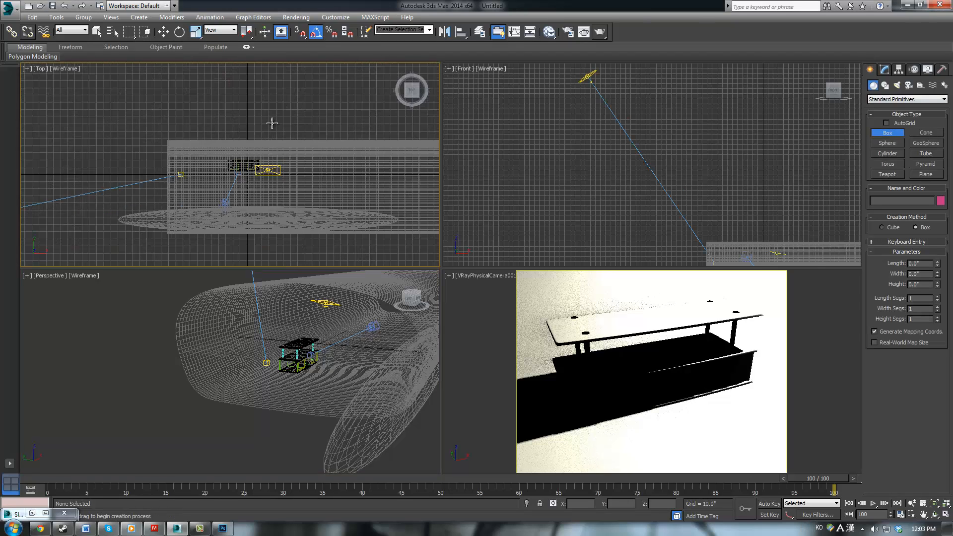
{"action": "left_click_drag", "start_coordinate": [151, 155], "coordinate": [166, 167]}
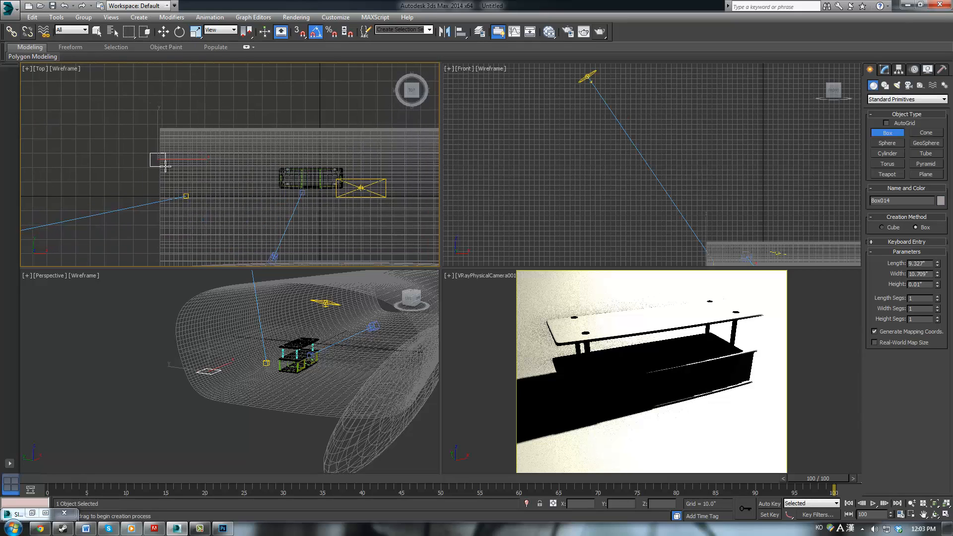
{"action": "left_click", "coordinate": [193, 63]}
Step: Move the tall box along the backdrop's open end to about 4.4" in Y, in line with the cabinet
{"action": "middle_click_drag", "start_coordinate": [249, 245], "coordinate": [247, 364]}
{"action": "scroll", "coordinate": [247, 364], "scroll_direction": "down", "scroll_amount": 5}
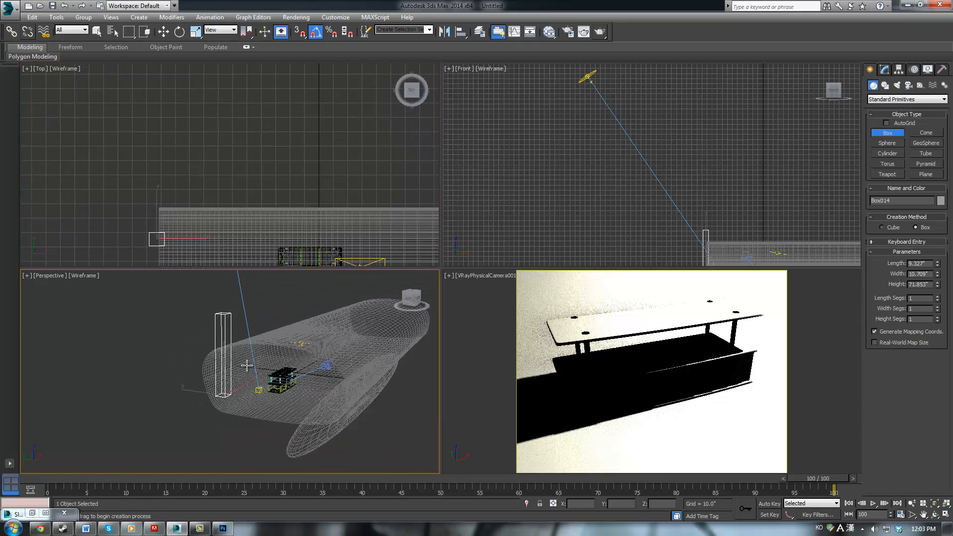
{"action": "key", "text": "w"}
{"action": "left_click_drag", "start_coordinate": [227, 368], "coordinate": [242, 385]}
{"action": "middle_click_drag", "start_coordinate": [298, 194], "coordinate": [332, 140]}
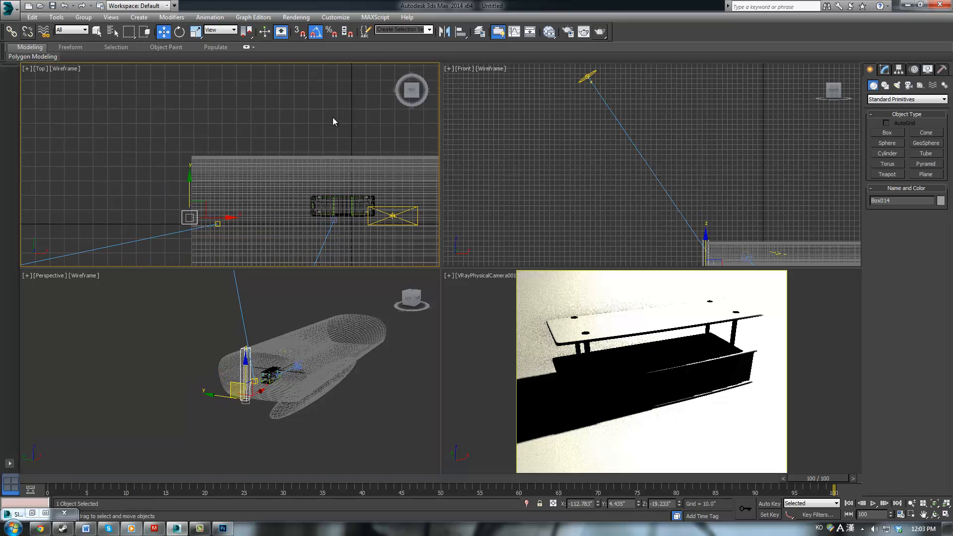
{"action": "scroll", "coordinate": [339, 386], "scroll_direction": "up", "scroll_amount": 10}
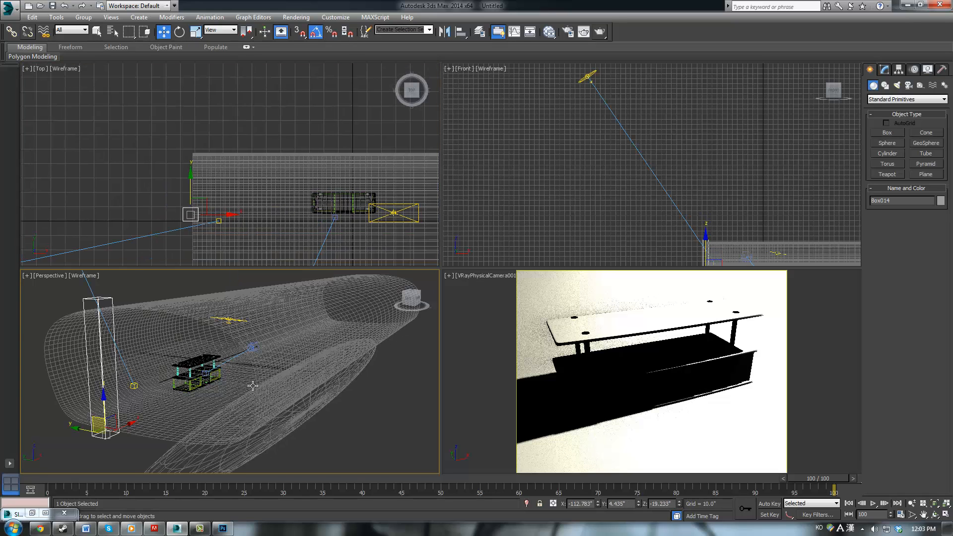
Step: Copy the tall box about 45.5" in negative Y along the backdrop's open end, toward the stretched sphere
{"action": "left_click_drag", "start_coordinate": [101, 423], "coordinate": [178, 456], "text": "shift"}
{"action": "left_click", "coordinate": [509, 308]}
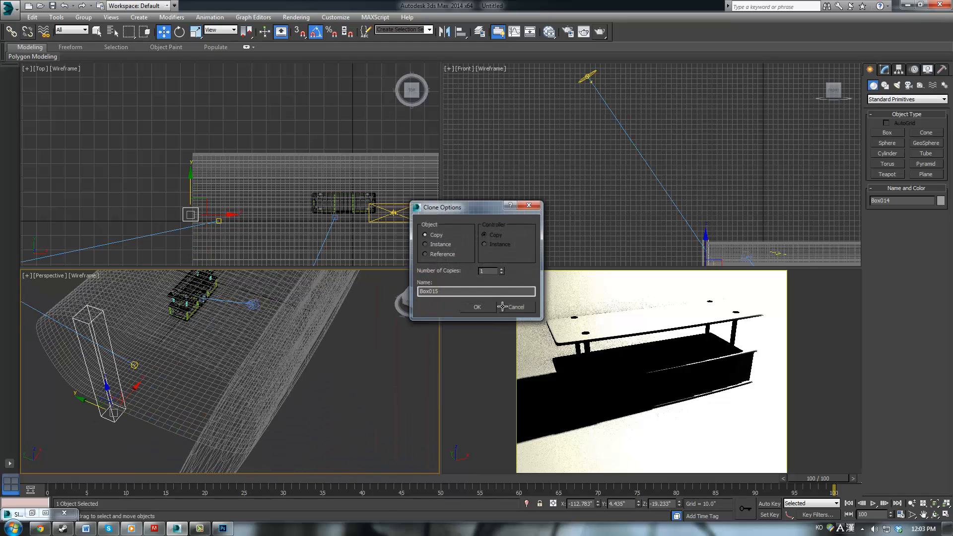
{"action": "left_click_drag", "start_coordinate": [99, 405], "coordinate": [172, 426], "text": "shift"}
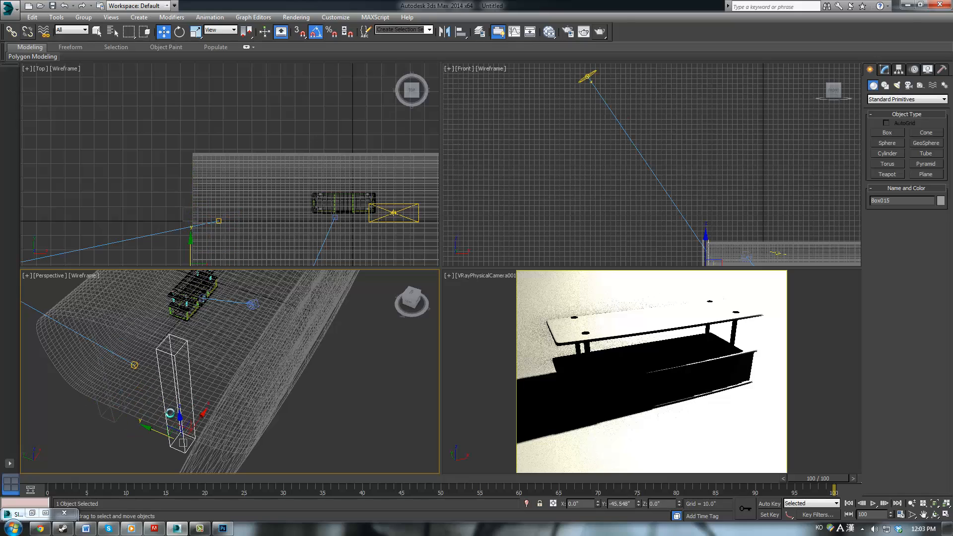
{"action": "key", "text": "Return"}
{"action": "key", "text": "ctrl+z"}
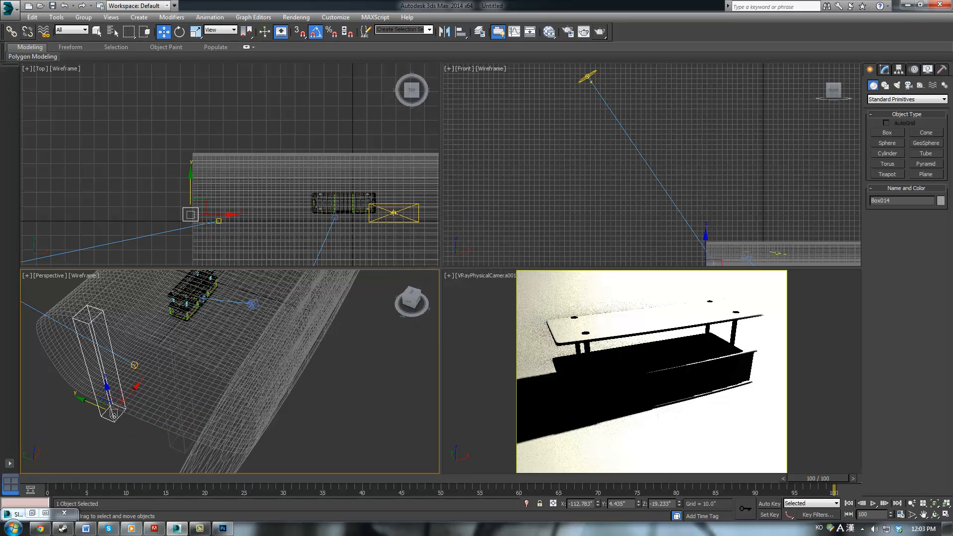
Step: Narrow both tall boxes at the backdrop's open end along Y, scaling the original to about 53%
{"action": "key", "text": "r"}
{"action": "left_click_drag", "start_coordinate": [143, 425], "coordinate": [116, 418]}
{"action": "left_click", "coordinate": [178, 446]}
{"action": "left_click", "coordinate": [174, 449]}
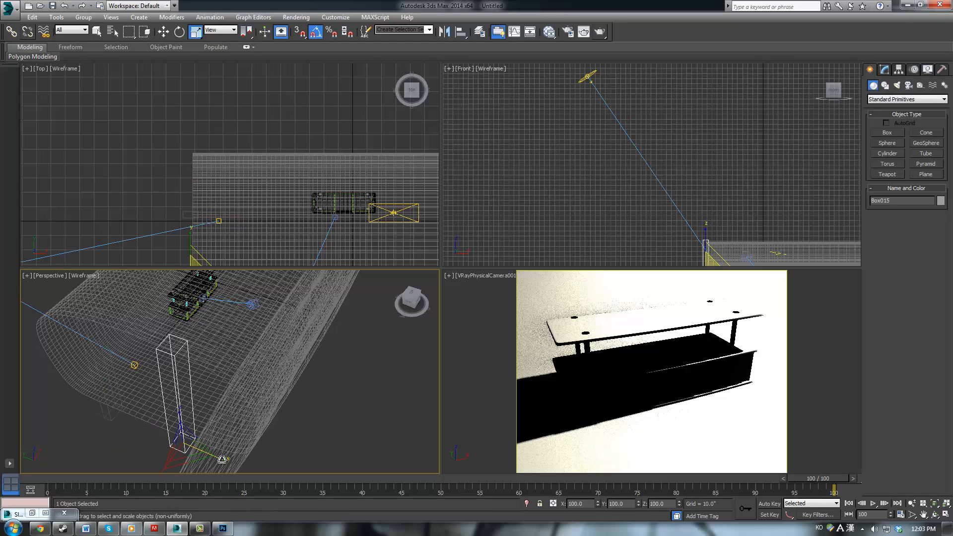
{"action": "left_click_drag", "start_coordinate": [221, 457], "coordinate": [201, 454]}
{"action": "left_click", "coordinate": [573, 435]}
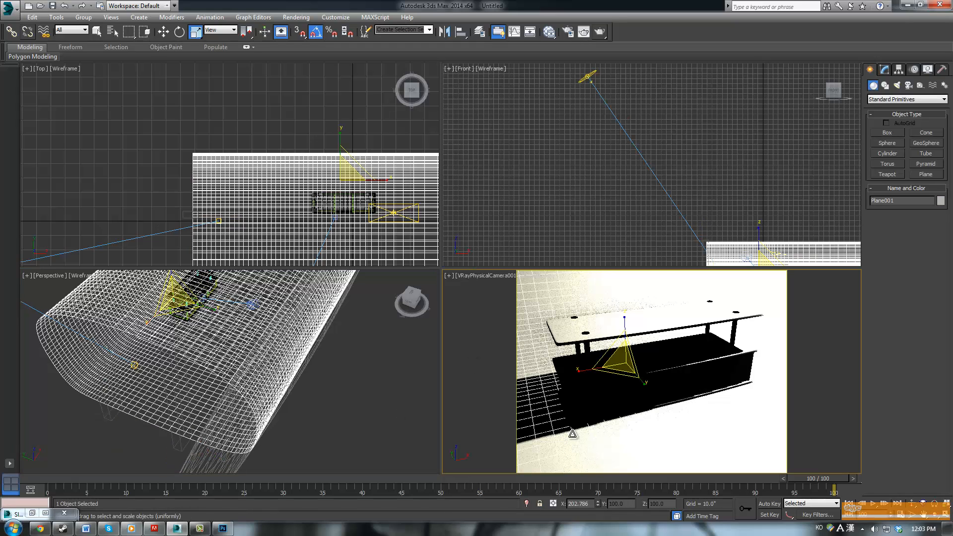
{"action": "left_click", "coordinate": [74, 365]}
{"action": "left_click", "coordinate": [110, 381]}
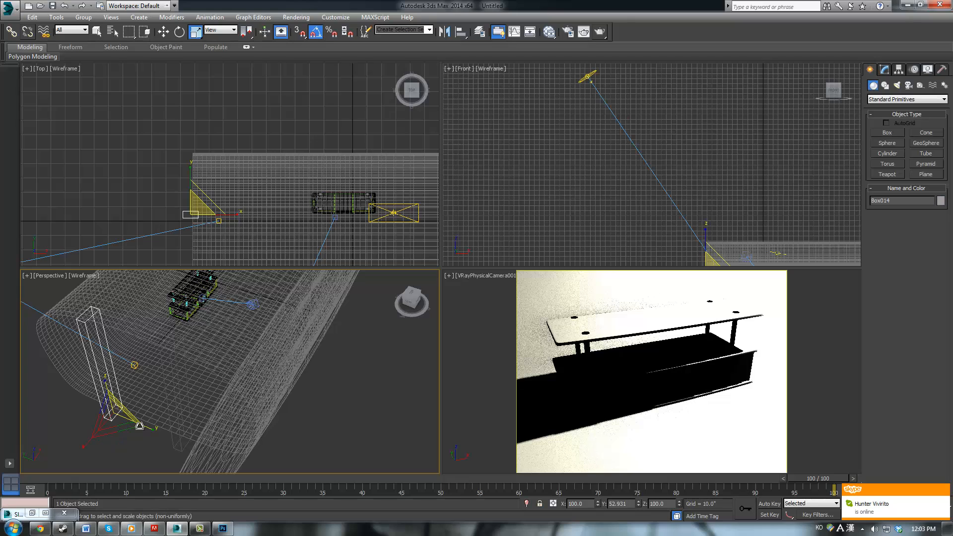
Step: Shift the original tall box to about 3.9" in Y and render the camera view
{"action": "key", "text": "w"}
{"action": "mouse_move", "coordinate": [94, 403]}
{"action": "left_mouse_down"}
{"action": "mouse_move", "coordinate": [112, 410]}
{"action": "mouse_move", "coordinate": [85, 402]}
{"action": "left_mouse_up"}
{"action": "left_click", "coordinate": [564, 349]}
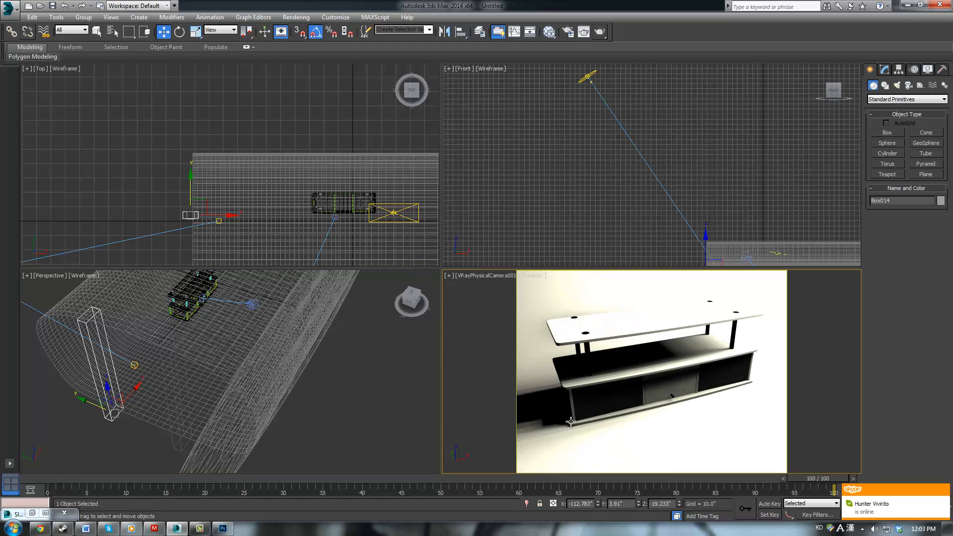
{"action": "left_click", "coordinate": [599, 31]}
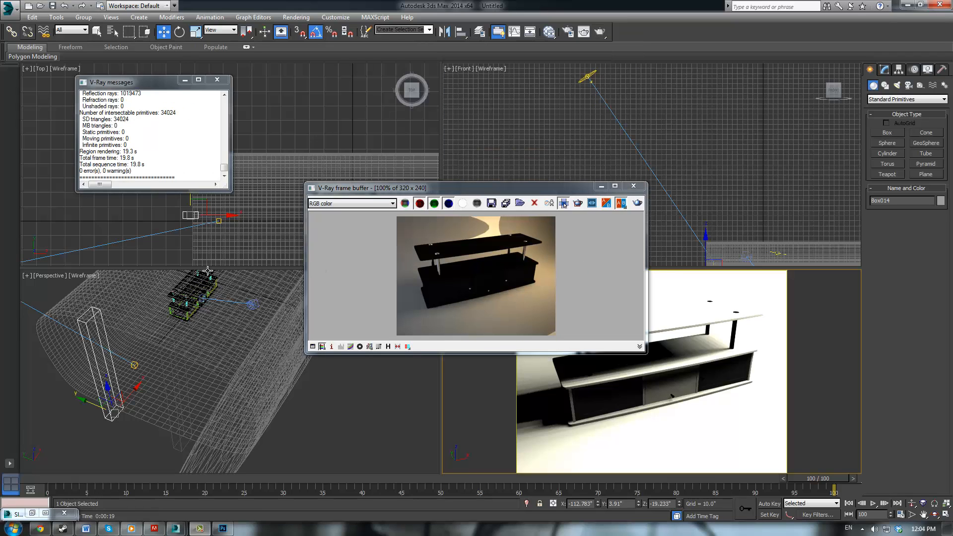
Step: Widen the rectangular V-Ray light beside the cabinet to about 98% scale in X and dismiss the rendered image
{"action": "scroll", "coordinate": [212, 220], "scroll_direction": "down", "scroll_amount": 4}
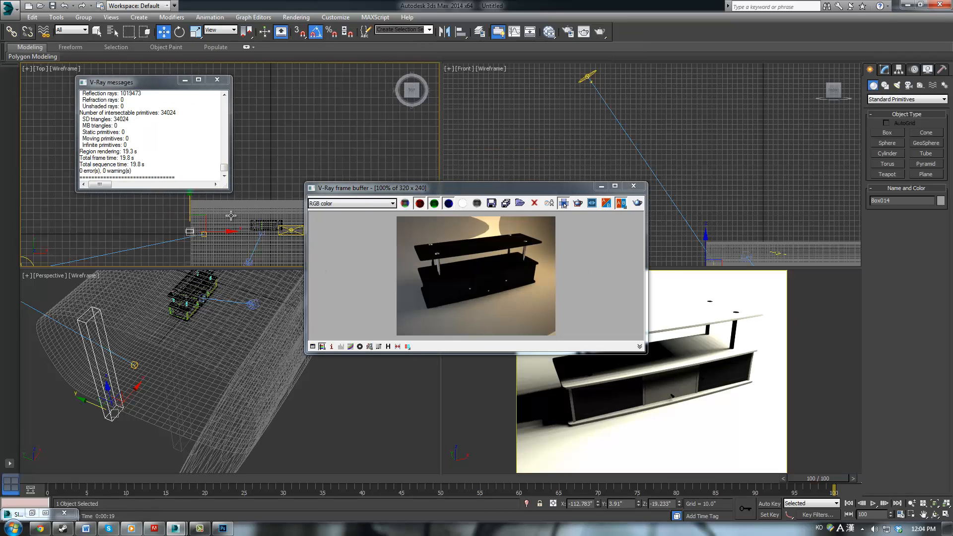
{"action": "left_click", "coordinate": [287, 231]}
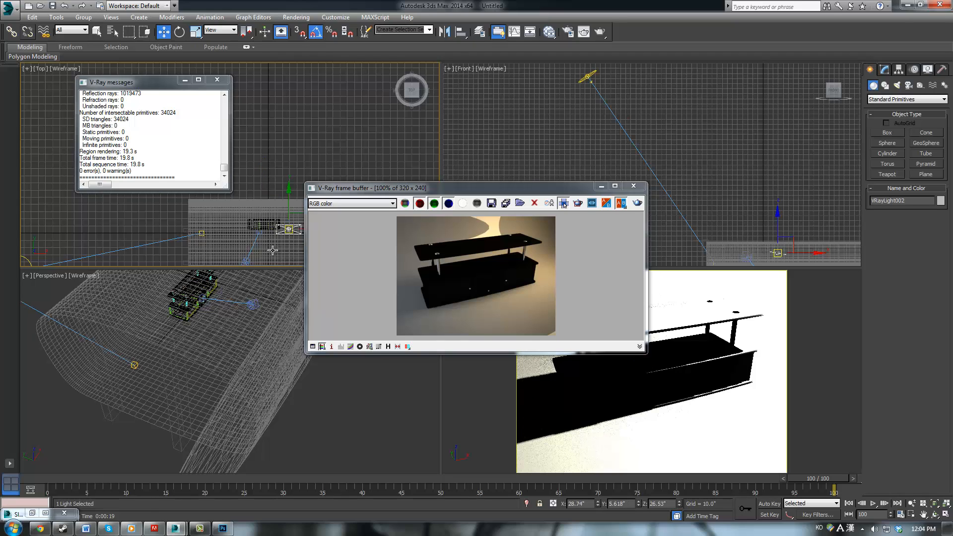
{"action": "key", "text": "r"}
{"action": "middle_click_drag", "start_coordinate": [273, 250], "coordinate": [191, 233]}
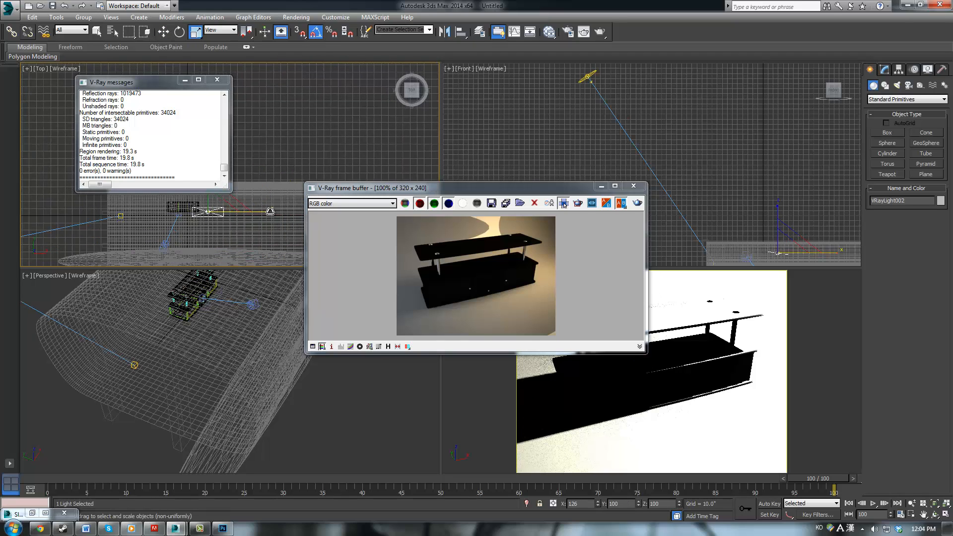
{"action": "left_click_drag", "start_coordinate": [270, 212], "coordinate": [298, 205]}
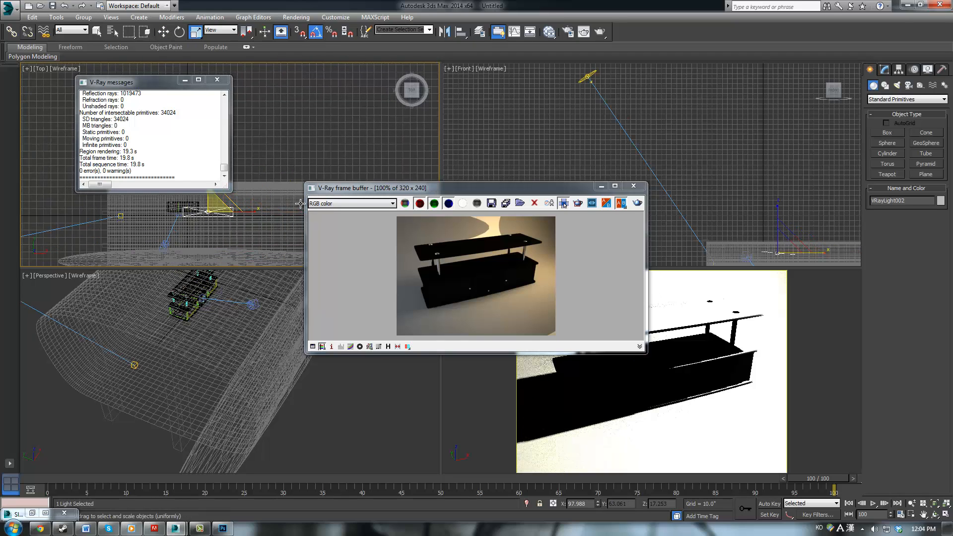
{"action": "left_click", "coordinate": [645, 190]}
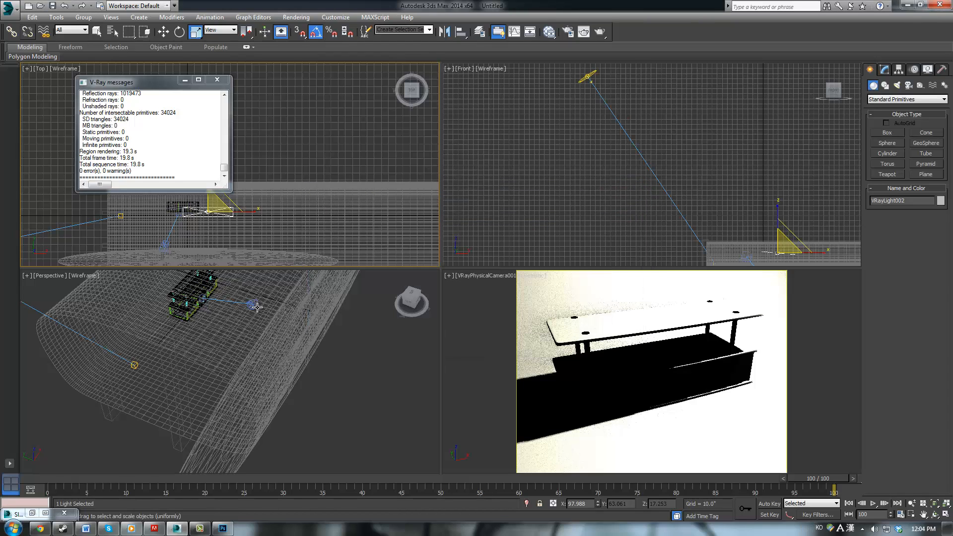
Step: Set the physical camera's shutter speed to 10 and render the camera view
{"action": "left_click", "coordinate": [257, 307]}
{"action": "left_click", "coordinate": [256, 304]}
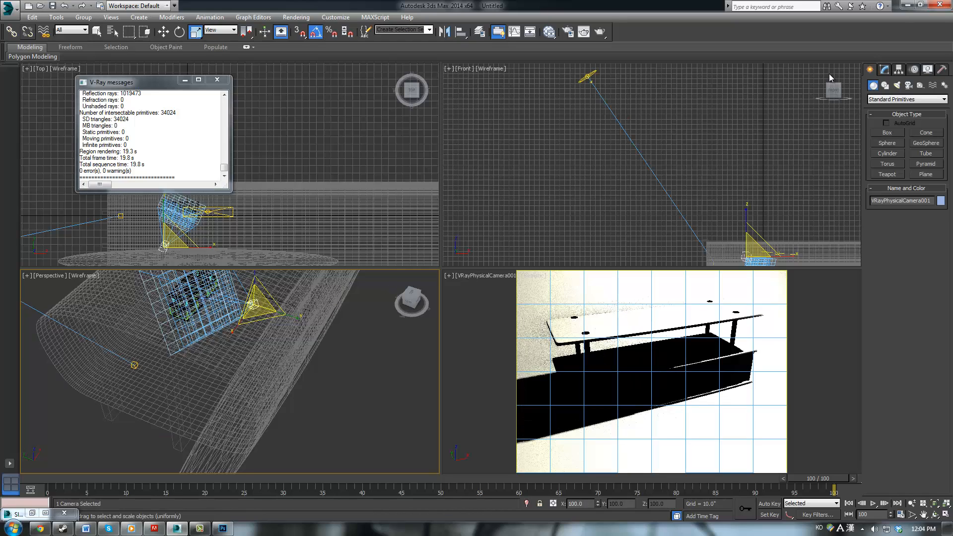
{"action": "left_click", "coordinate": [886, 69]}
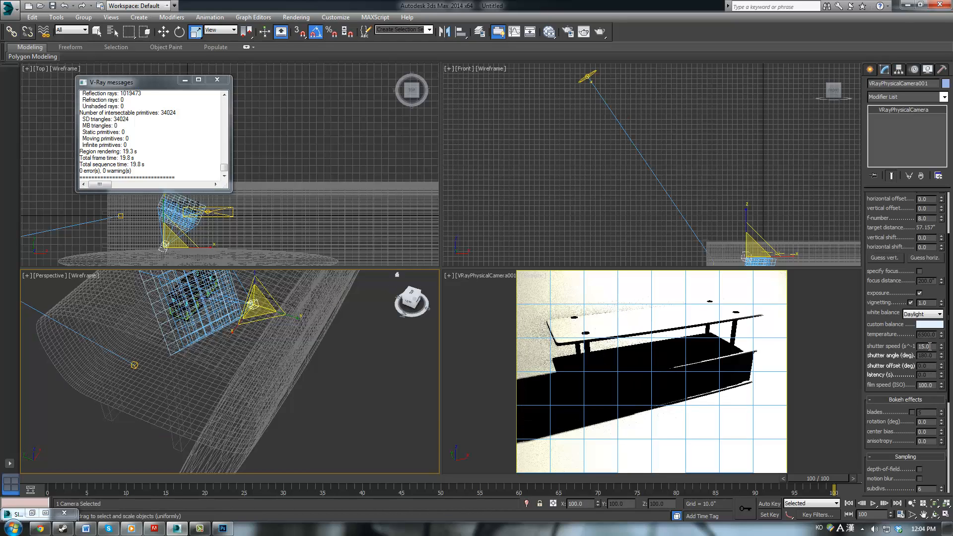
{"action": "type", "text": "1"}
{"action": "left_click_drag", "start_coordinate": [936, 275], "coordinate": [942, 346]}
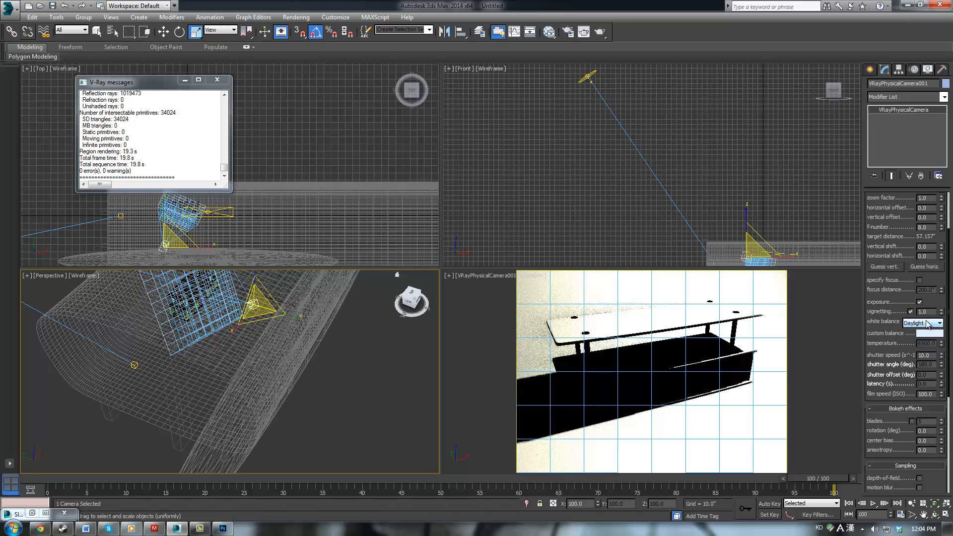
{"action": "left_click", "coordinate": [679, 339]}
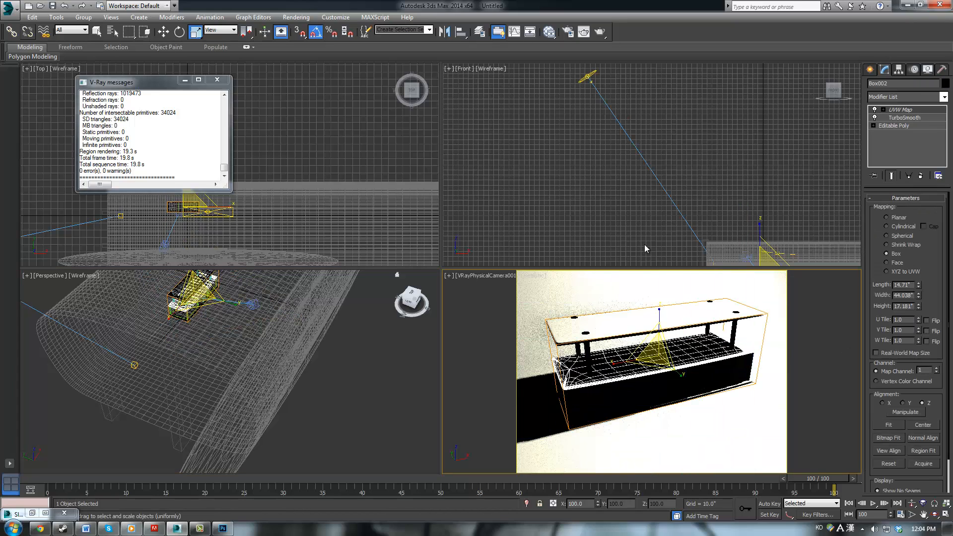
{"action": "left_click", "coordinate": [601, 31]}
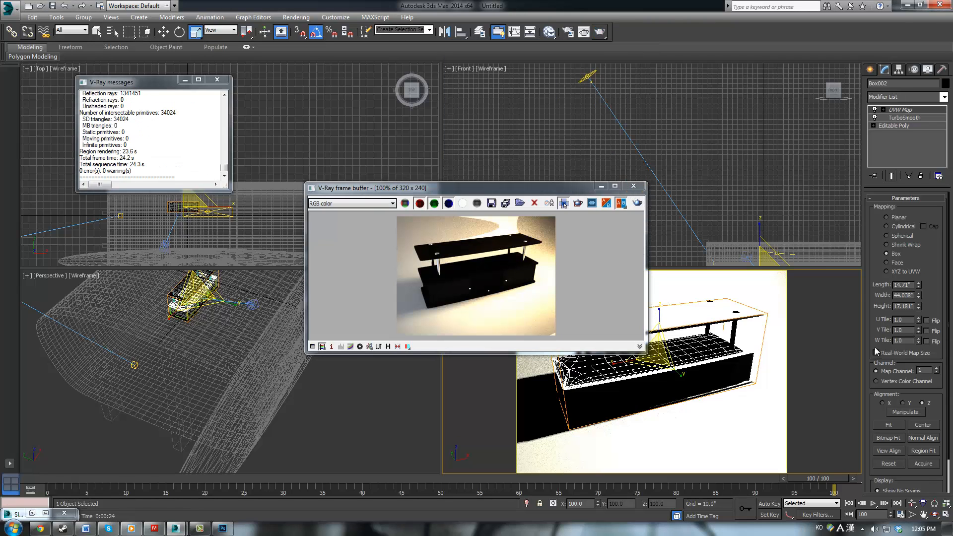
Step: Dismiss the render and raise the physical camera's shutter speed to darken the exposure
{"action": "left_click", "coordinate": [634, 186]}
{"action": "left_click", "coordinate": [876, 285]}
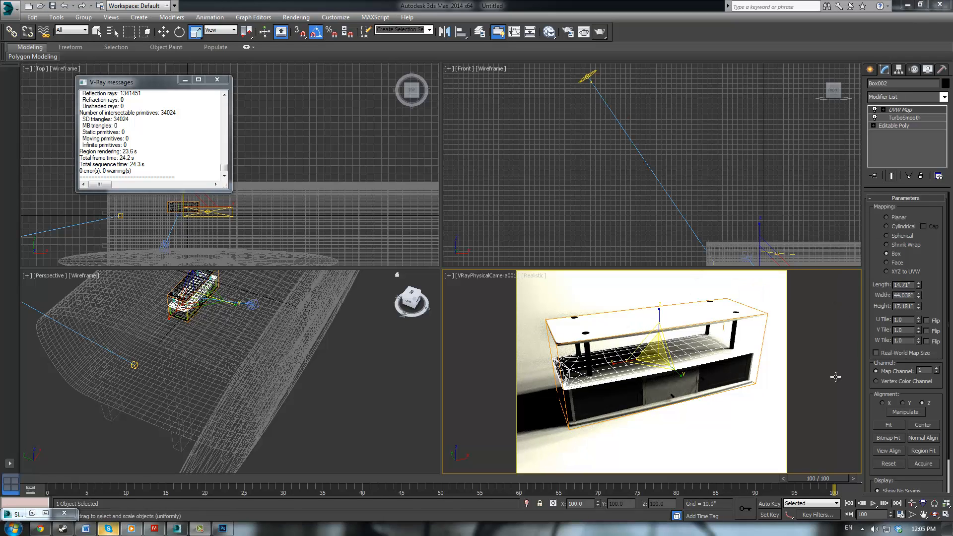
{"action": "left_click", "coordinate": [256, 307]}
{"action": "left_click", "coordinate": [257, 307]}
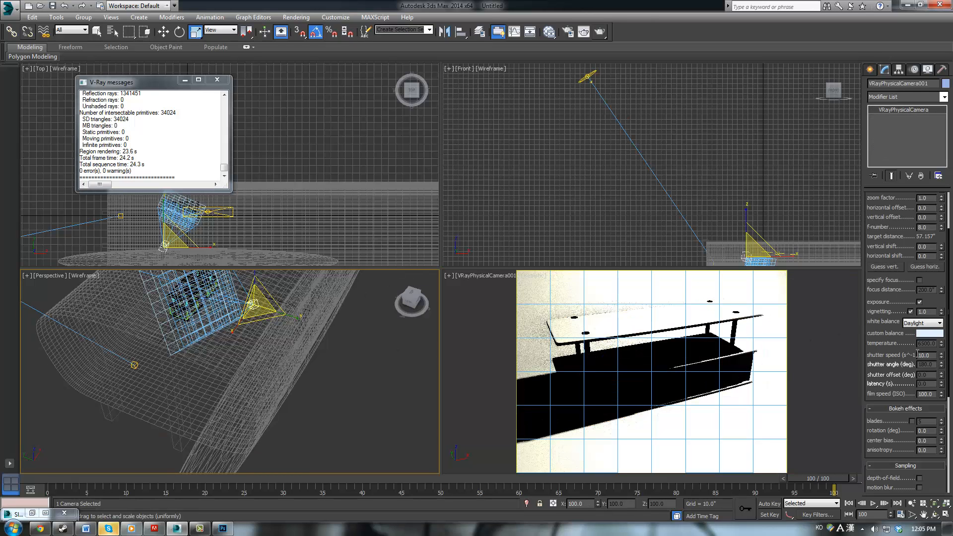
{"action": "left_click_drag", "start_coordinate": [900, 358], "coordinate": [895, 356]}
{"action": "left_click", "coordinate": [493, 351]}
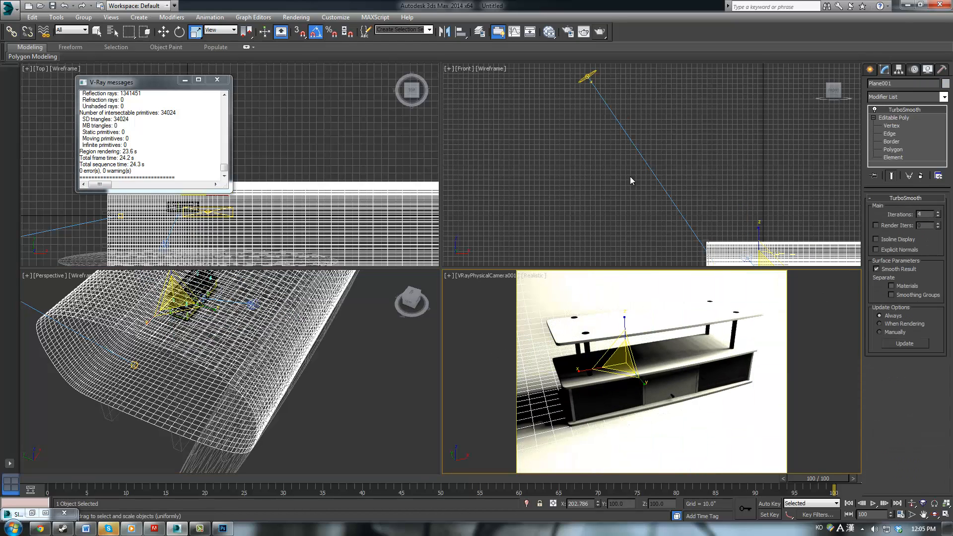
Step: Brighten the black wood material's reflection color to a value of 36 and render the camera view
{"action": "key", "text": "m"}
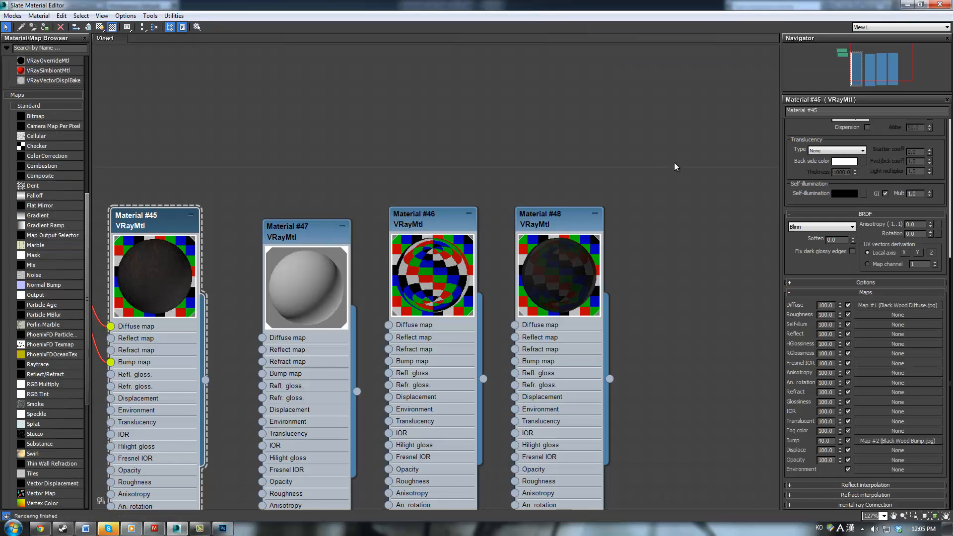
{"action": "left_click_drag", "start_coordinate": [826, 123], "coordinate": [857, 393]}
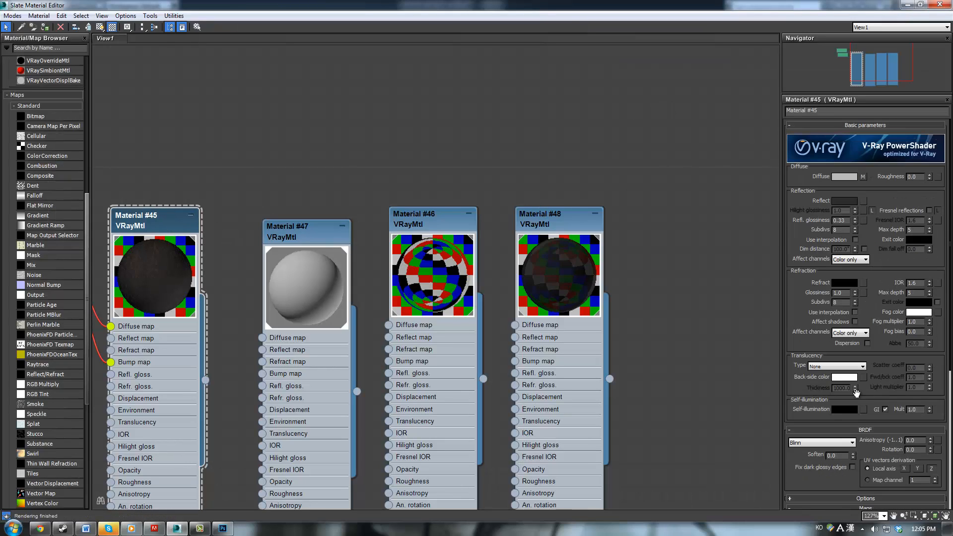
{"action": "left_click", "coordinate": [847, 201]}
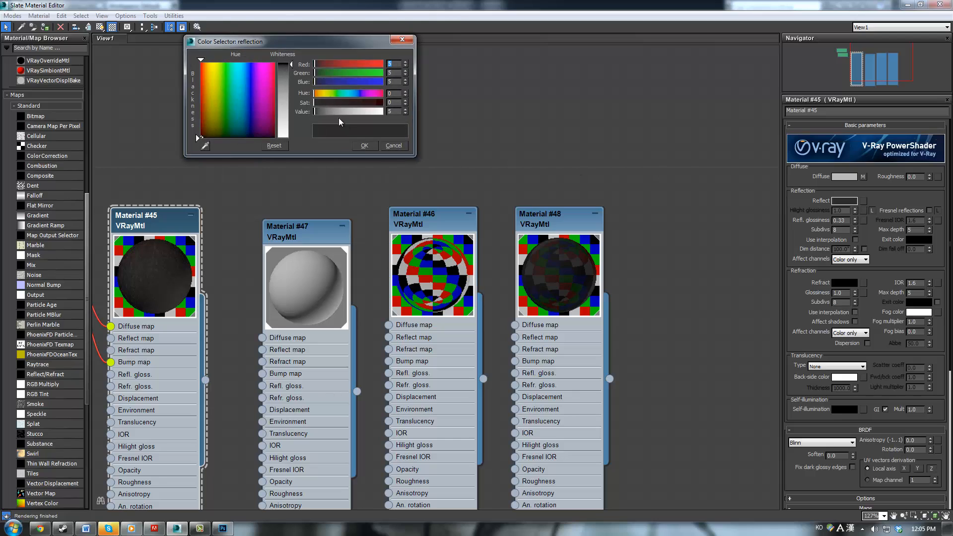
{"action": "left_click_drag", "start_coordinate": [316, 112], "coordinate": [318, 111]}
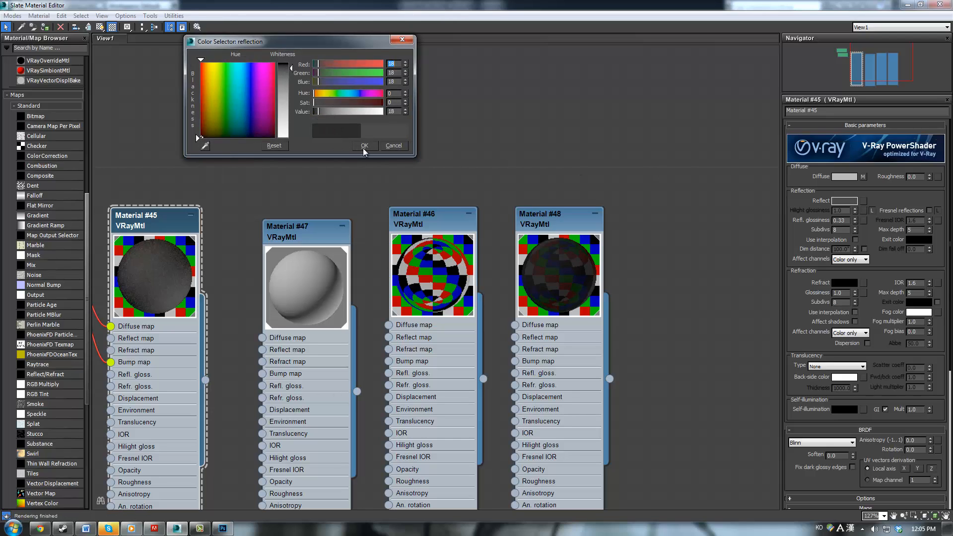
{"action": "left_click_drag", "start_coordinate": [318, 111], "coordinate": [323, 111]}
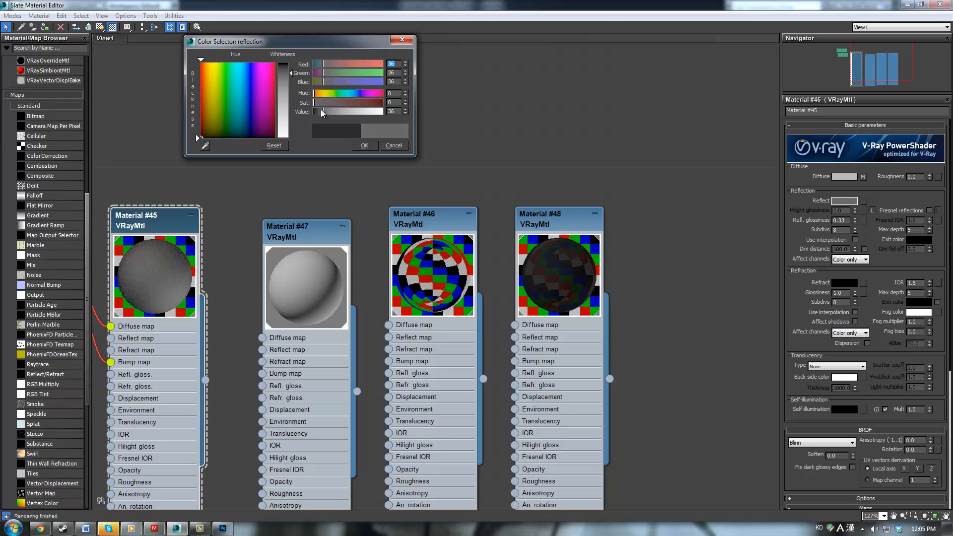
{"action": "left_click", "coordinate": [365, 145]}
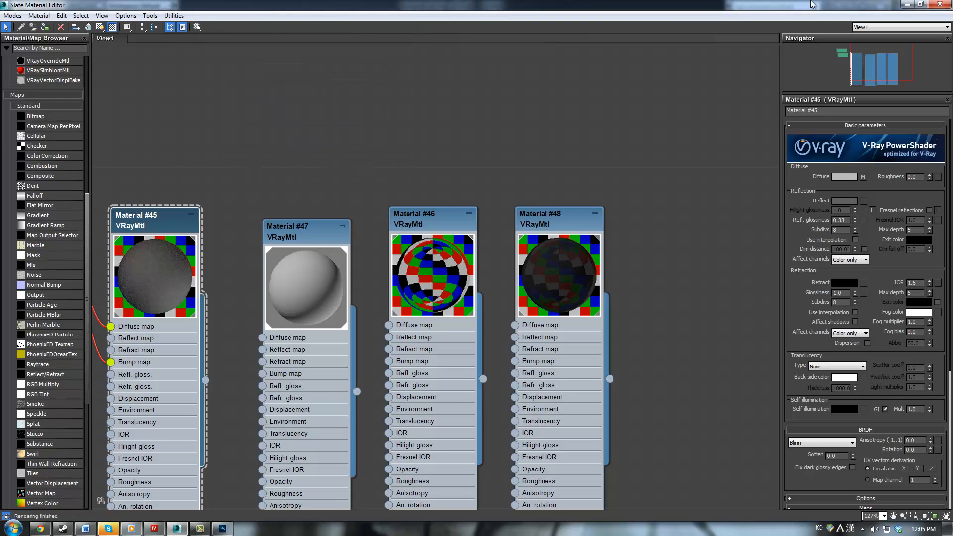
{"action": "left_click", "coordinate": [907, 4]}
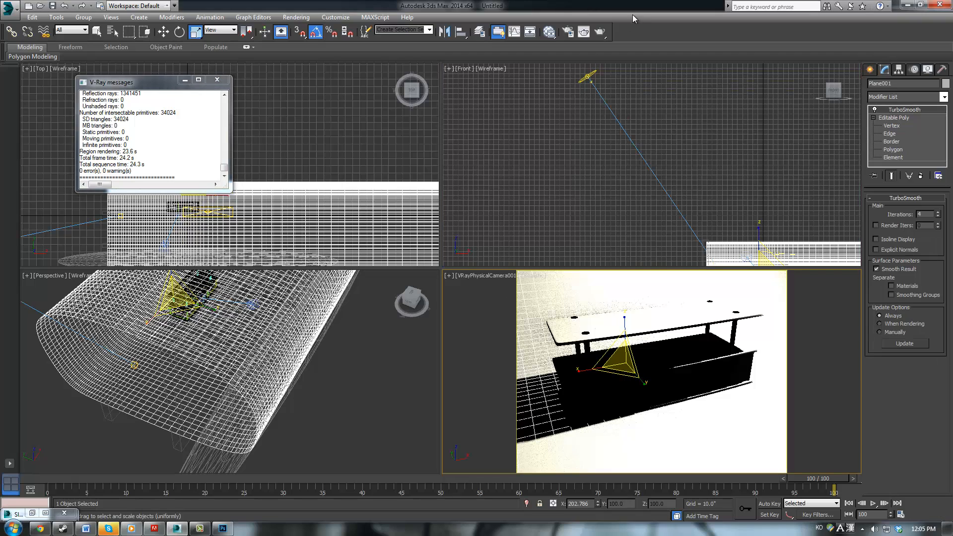
{"action": "left_click", "coordinate": [600, 32]}
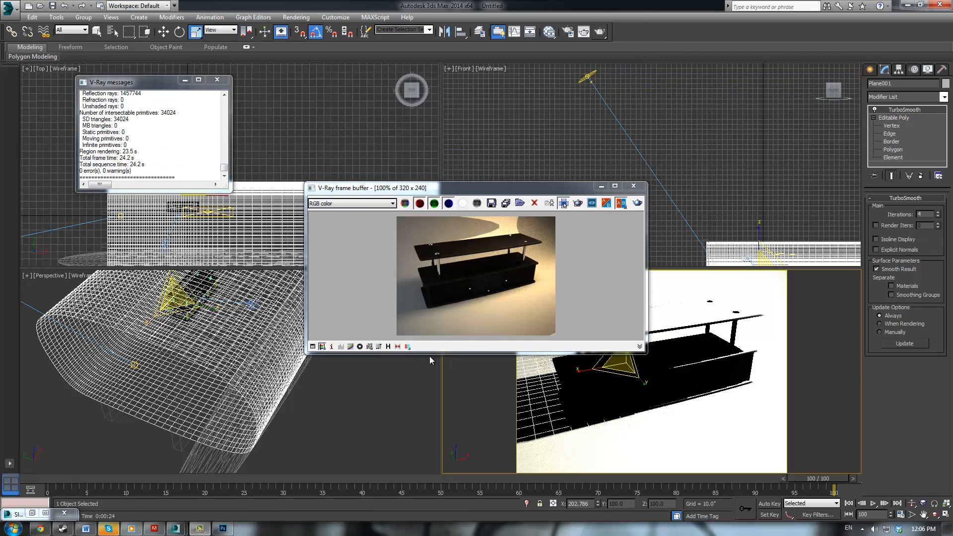
Step: Set the black wood material's reflection glossiness to 0.8 and put the material editor away
{"action": "left_click", "coordinate": [388, 387]}
{"action": "key", "text": "m"}
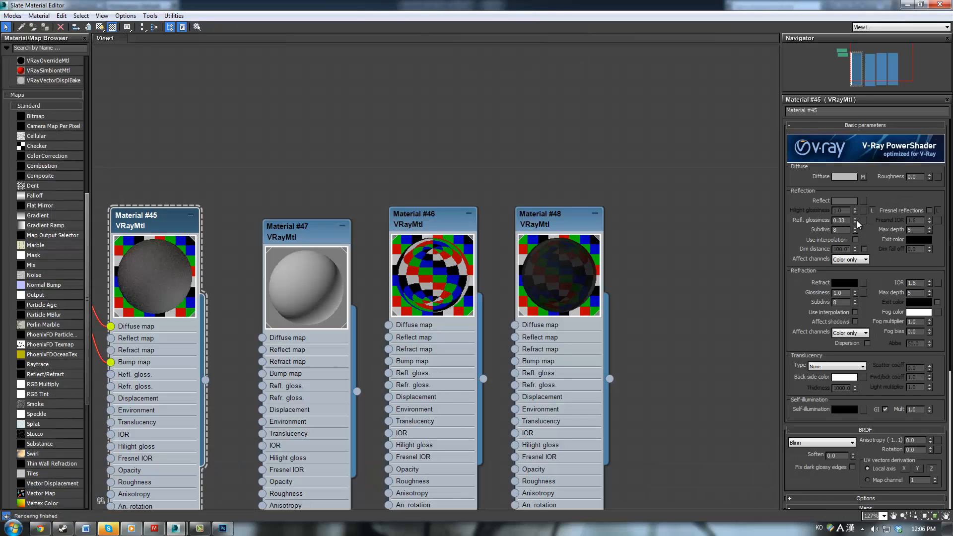
{"action": "left_click_drag", "start_coordinate": [856, 221], "coordinate": [855, 202]}
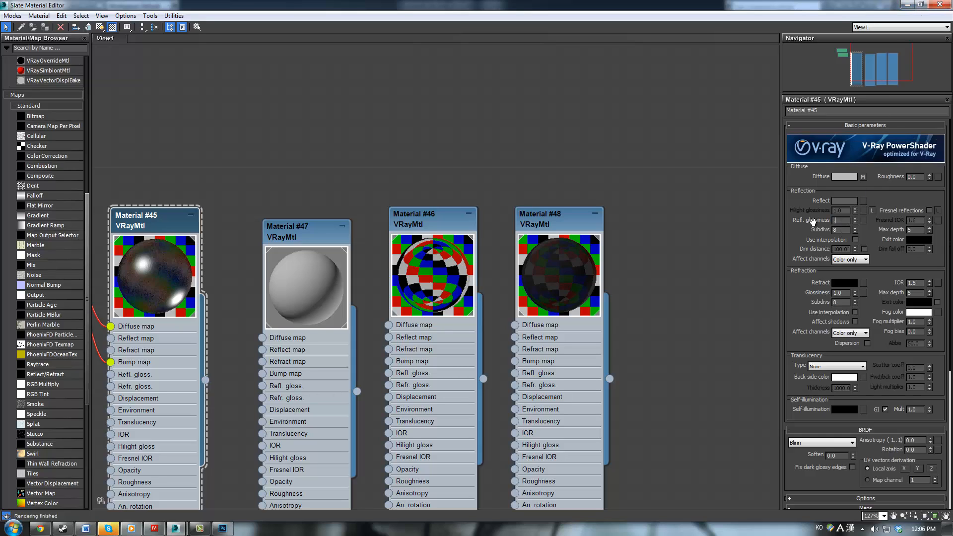
{"action": "type", "text": "0.8"}
{"action": "key", "text": "Return"}
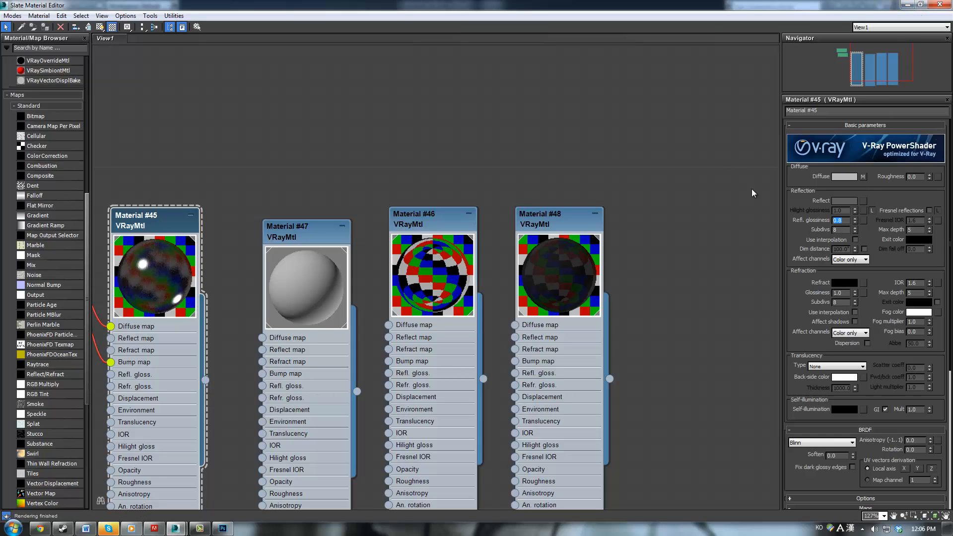
{"action": "left_click", "coordinate": [906, 5]}
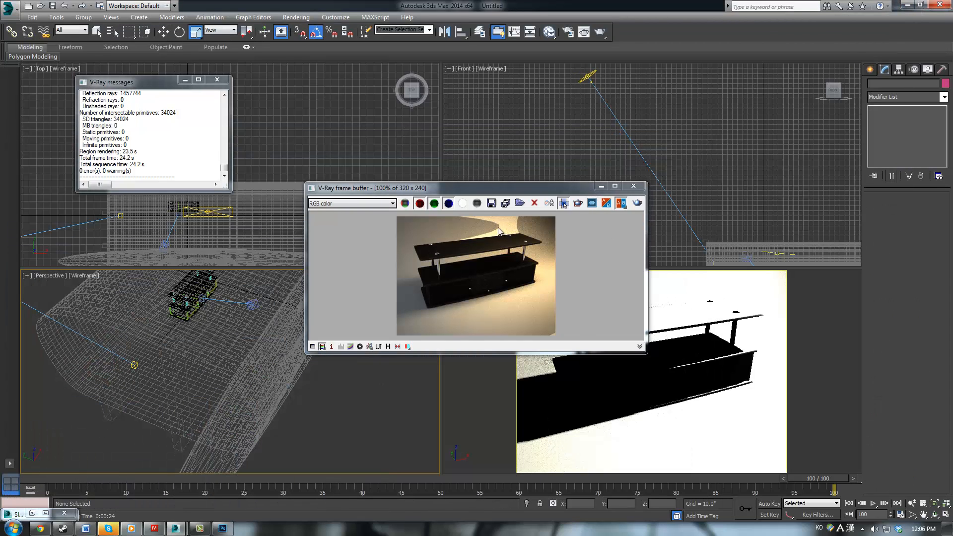
Step: Delete the stretched sphere along the backdrop's open front
{"action": "left_click", "coordinate": [234, 423]}
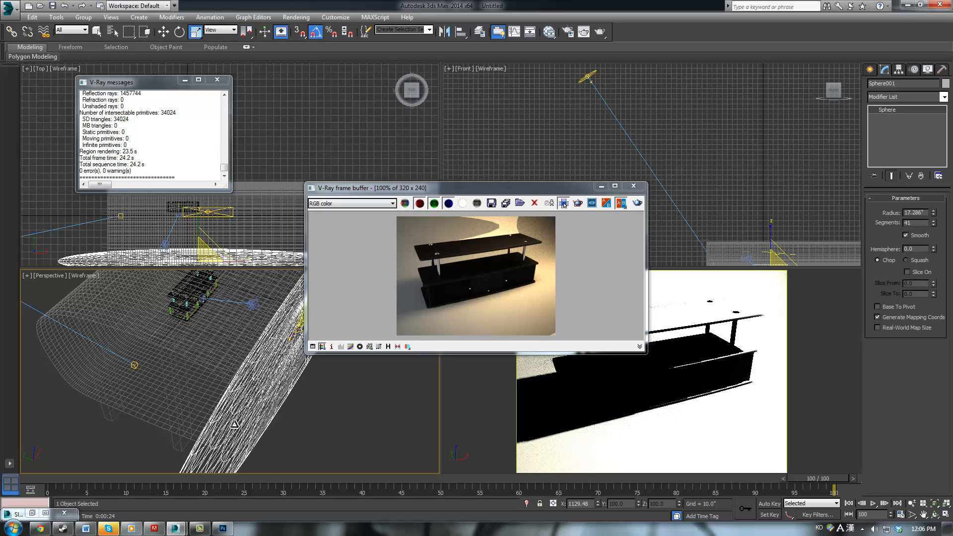
{"action": "key", "text": "Delete"}
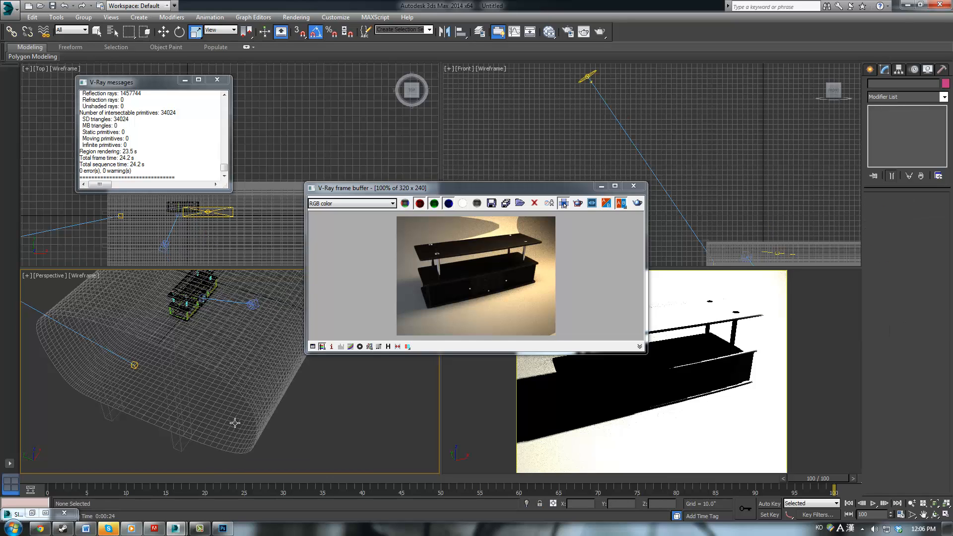
Step: Render the camera view without the deleted sphere and dismiss the finished image
{"action": "left_click", "coordinate": [578, 203]}
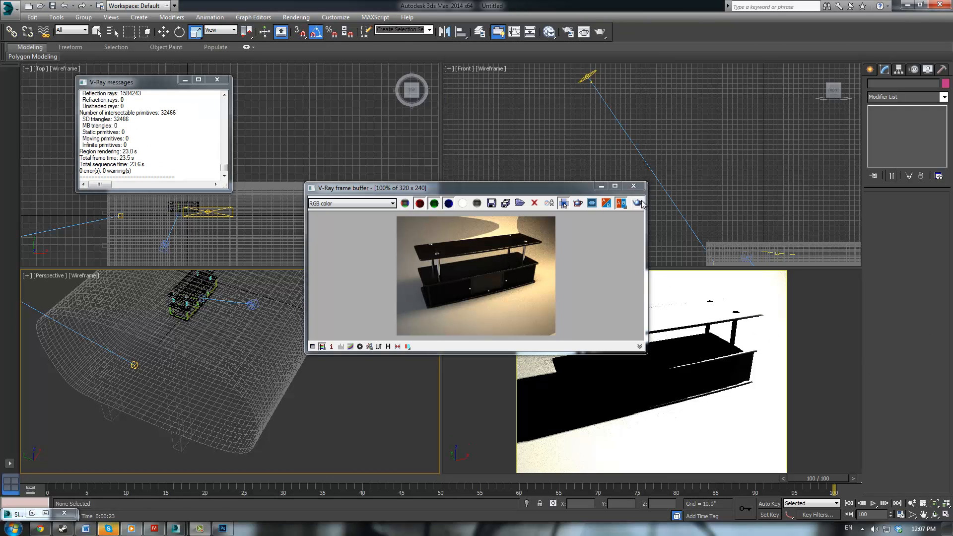
{"action": "left_click", "coordinate": [636, 186]}
Step: Set the irradiance map preset to High and the render output size to 800 × 600 in the render setup
{"action": "left_click", "coordinate": [568, 32]}
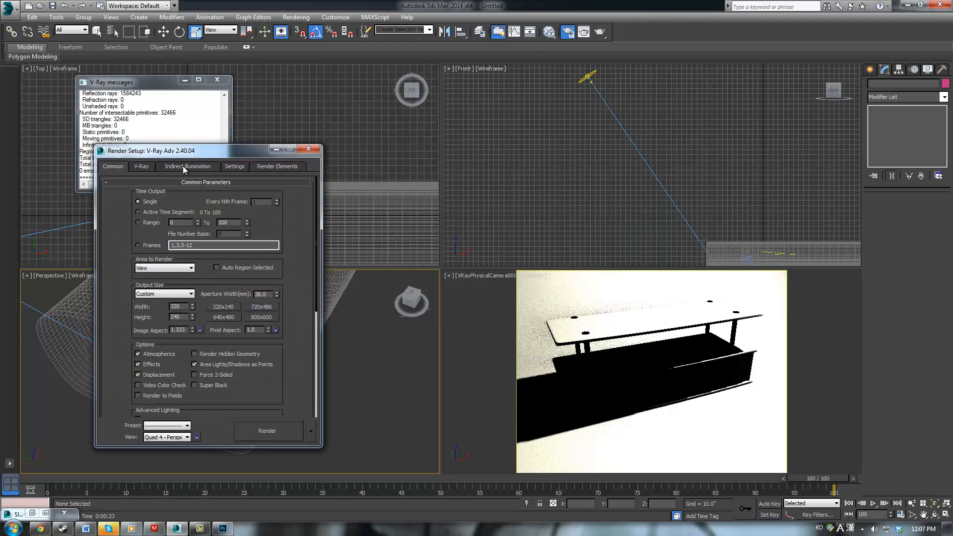
{"action": "left_click", "coordinate": [184, 167]}
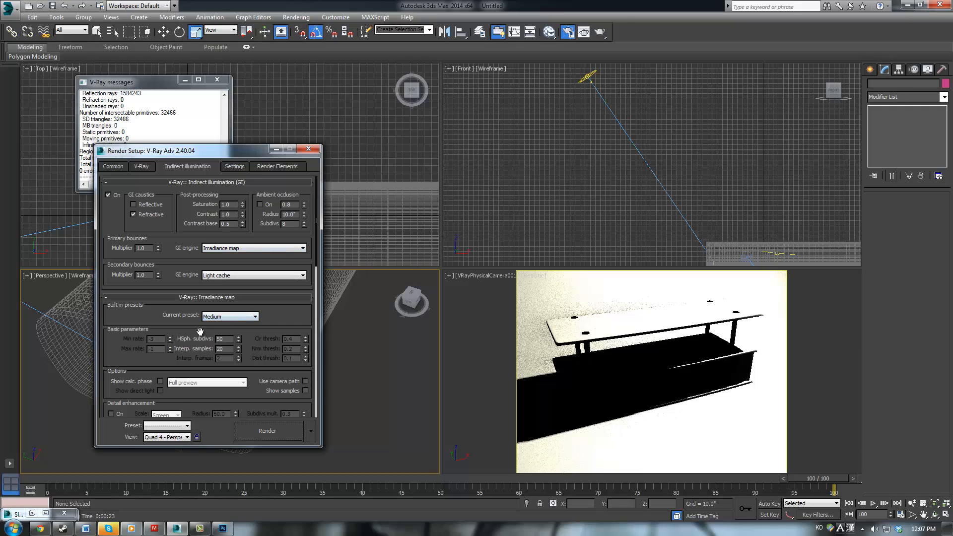
{"action": "scroll", "coordinate": [189, 325], "scroll_direction": "down", "scroll_amount": 4}
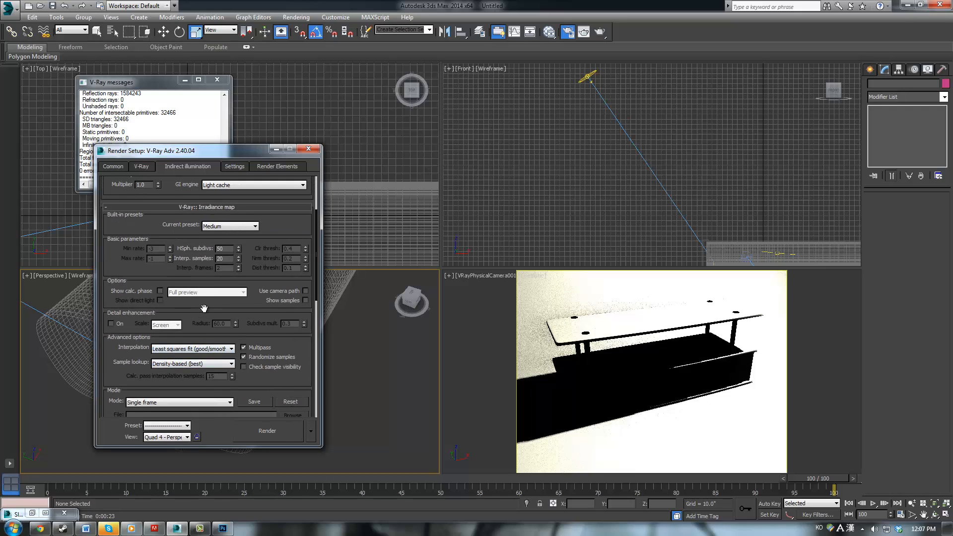
{"action": "scroll", "coordinate": [204, 308], "scroll_direction": "down", "scroll_amount": 7}
{"action": "double_click", "coordinate": [173, 385]}
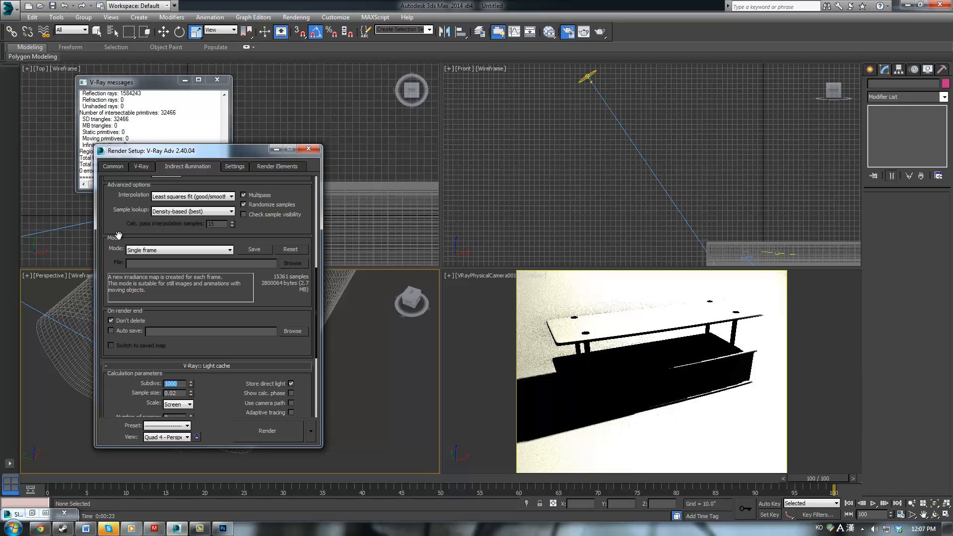
{"action": "scroll", "coordinate": [290, 192], "scroll_direction": "up", "scroll_amount": 6}
{"action": "left_click", "coordinate": [218, 209]}
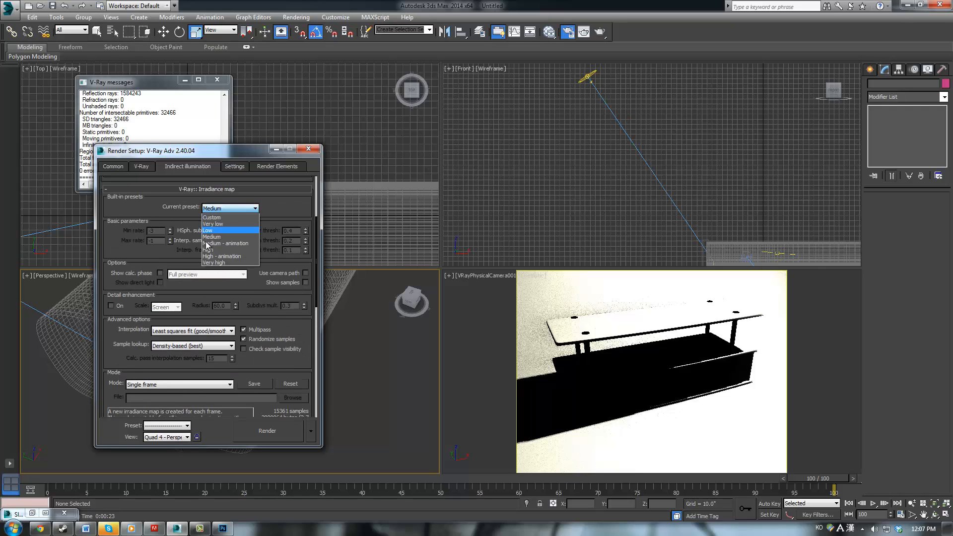
{"action": "left_click", "coordinate": [206, 250]}
{"action": "left_click", "coordinate": [140, 168]}
{"action": "left_click", "coordinate": [121, 168]}
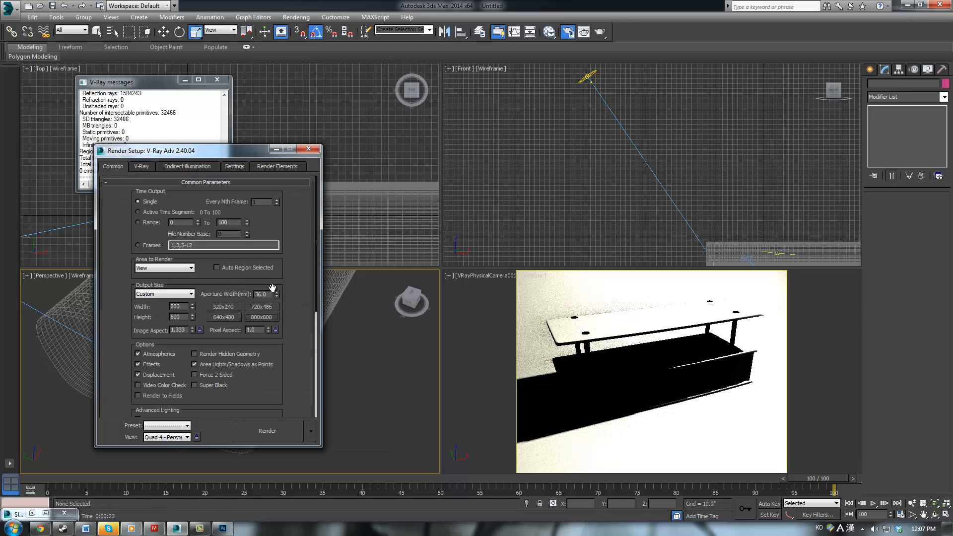
Step: Keep the Adaptive DMC image sampler with the Area antialiasing filter and set the filter size to 1.0
{"action": "left_click", "coordinate": [142, 168]}
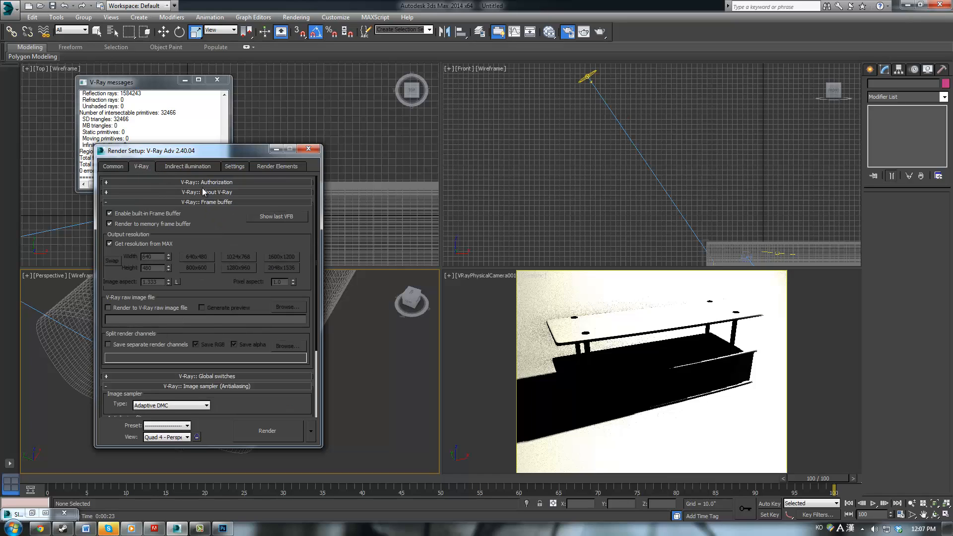
{"action": "scroll", "coordinate": [209, 224], "scroll_direction": "down", "scroll_amount": 5}
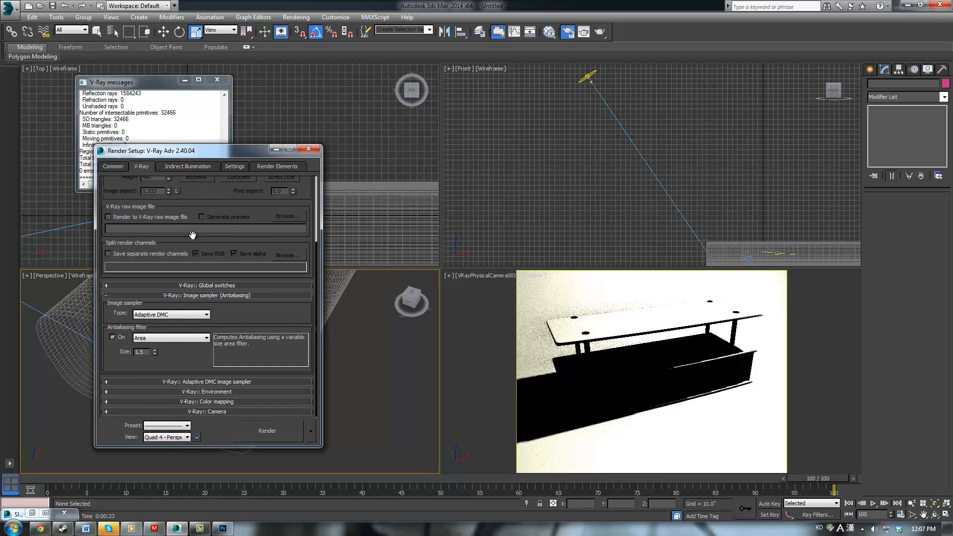
{"action": "left_click", "coordinate": [169, 316]}
{"action": "left_click", "coordinate": [166, 327]}
{"action": "left_click", "coordinate": [167, 338]}
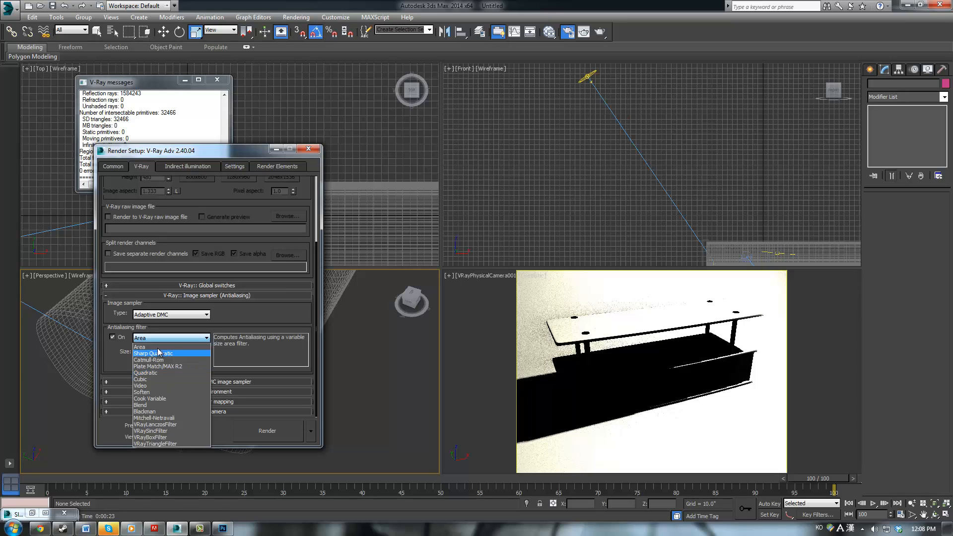
{"action": "left_click", "coordinate": [157, 347]}
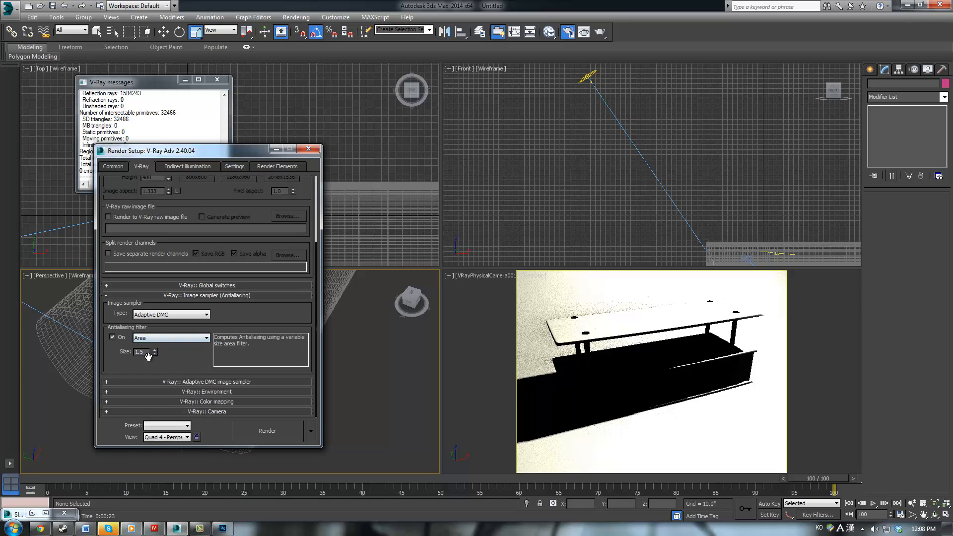
{"action": "left_click_drag", "start_coordinate": [148, 353], "coordinate": [99, 357]}
{"action": "type", "text": "1"}
{"action": "key", "text": "Return"}
Step: Check the DMC sampler settings, set the render view to the VRayPhysicalCamera viewport and render it
{"action": "left_click", "coordinate": [232, 169]}
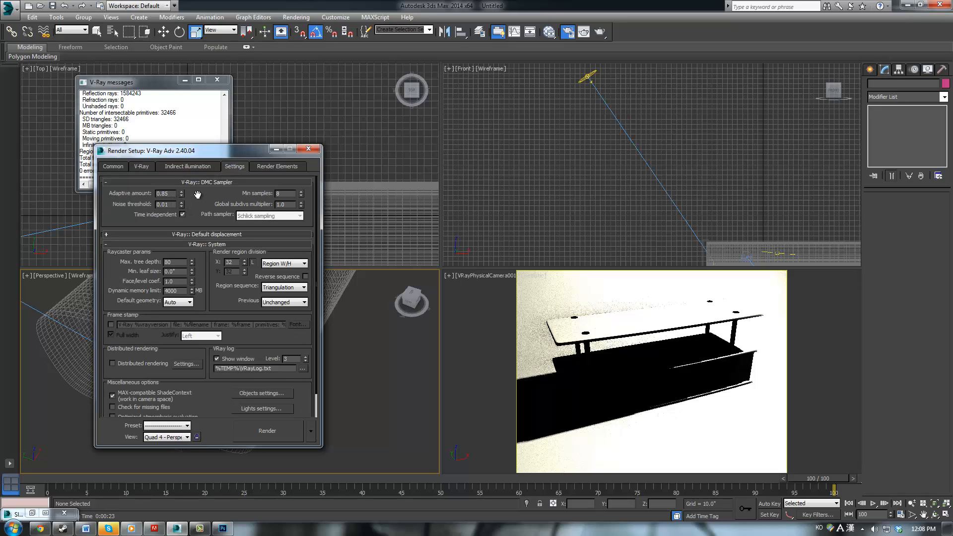
{"action": "left_click_drag", "start_coordinate": [198, 194], "coordinate": [205, 231]}
{"action": "left_click", "coordinate": [270, 167]}
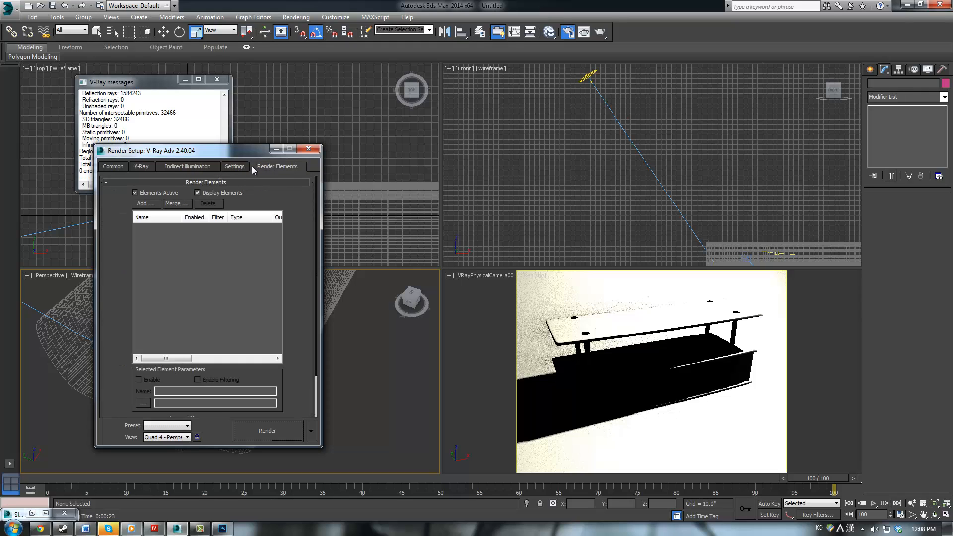
{"action": "left_click", "coordinate": [231, 168]}
{"action": "left_click", "coordinate": [252, 427]}
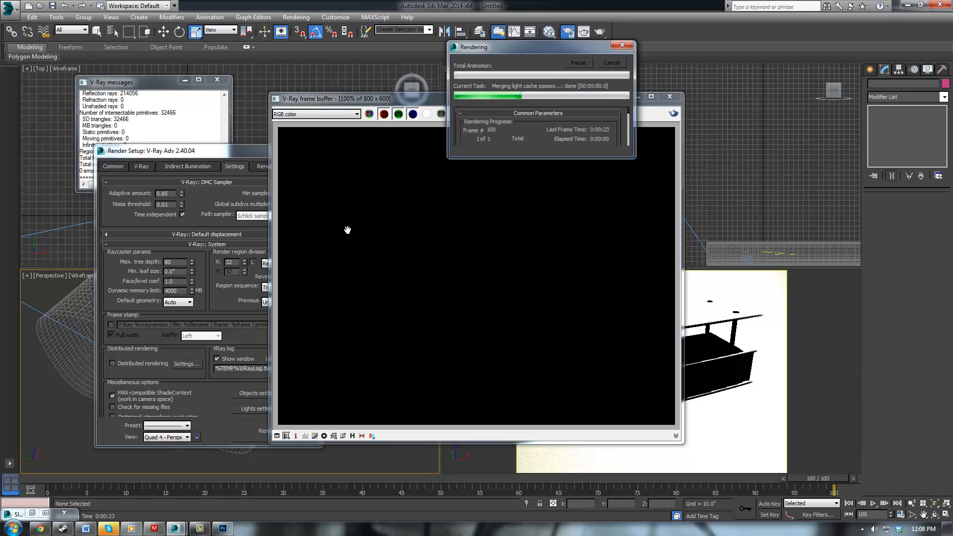
{"action": "left_click", "coordinate": [188, 437]}
{"action": "left_click", "coordinate": [184, 466]}
{"action": "left_click", "coordinate": [267, 431]}
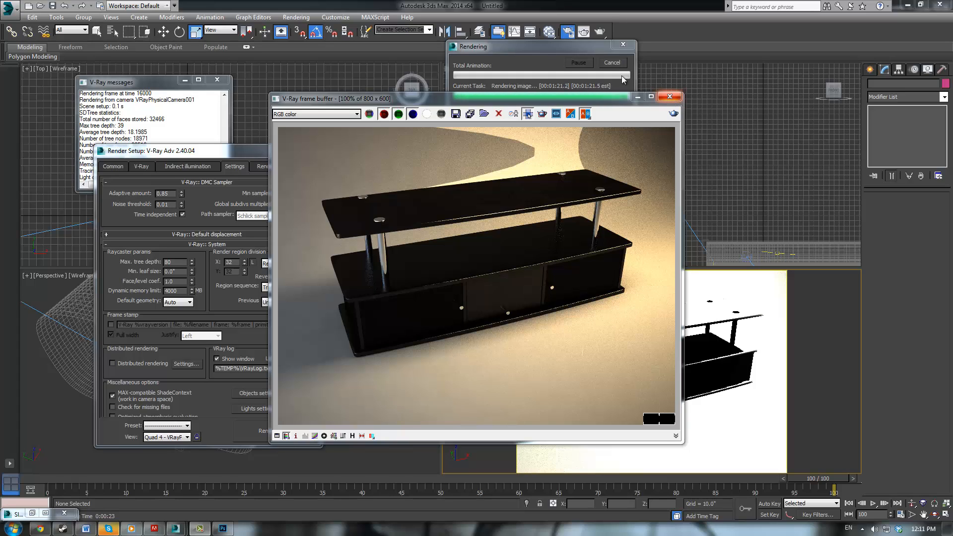
Step: Dismiss the render and set the DMC sampler's noise threshold to 0.005
{"action": "left_click", "coordinate": [670, 96]}
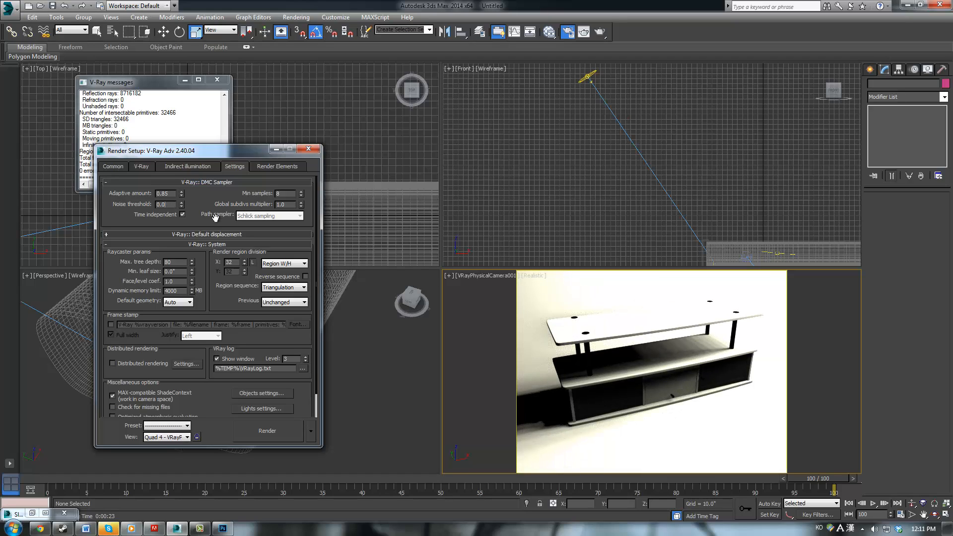
{"action": "key", "text": "BackSpace"}
{"action": "type", "text": "05"}
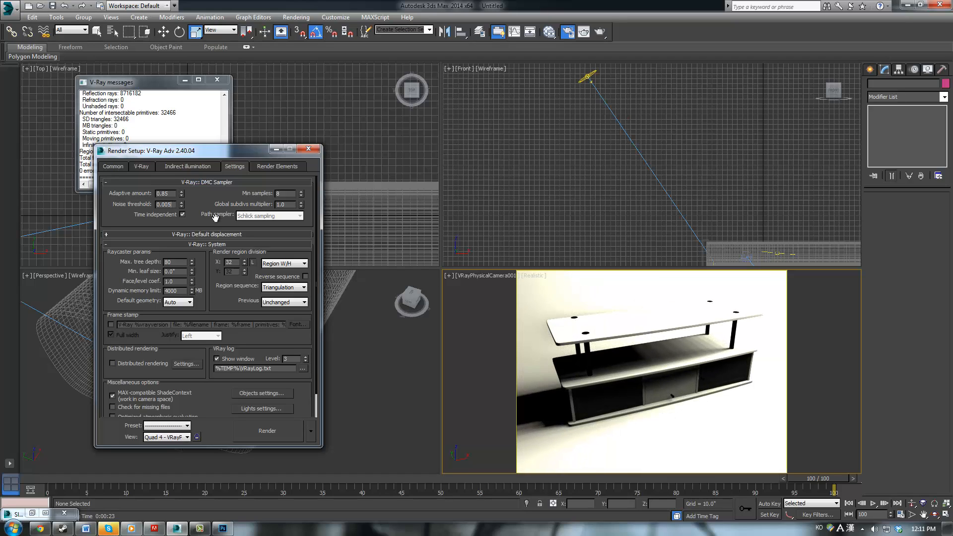
{"action": "key", "text": "Tab"}
{"action": "mouse_move", "coordinate": [203, 208]}
{"action": "left_mouse_down"}
{"action": "mouse_move", "coordinate": [203, 193]}
{"action": "mouse_move", "coordinate": [193, 213]}
{"action": "left_mouse_up"}
{"action": "double_click", "coordinate": [162, 194]}
Step: Set the light cache subdivisions to 50 and the irradiance map preset to Medium
{"action": "left_click", "coordinate": [182, 166]}
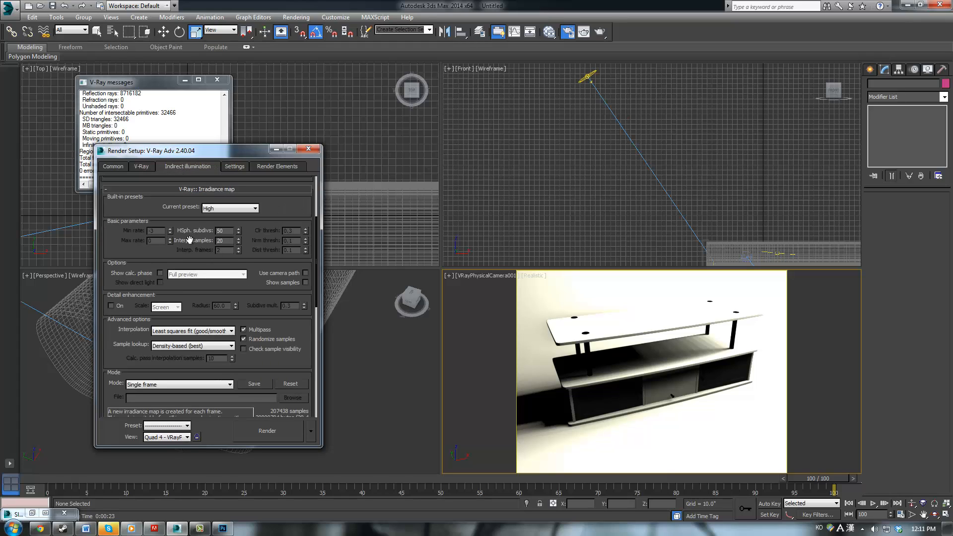
{"action": "scroll", "coordinate": [258, 294], "scroll_direction": "down", "scroll_amount": 5}
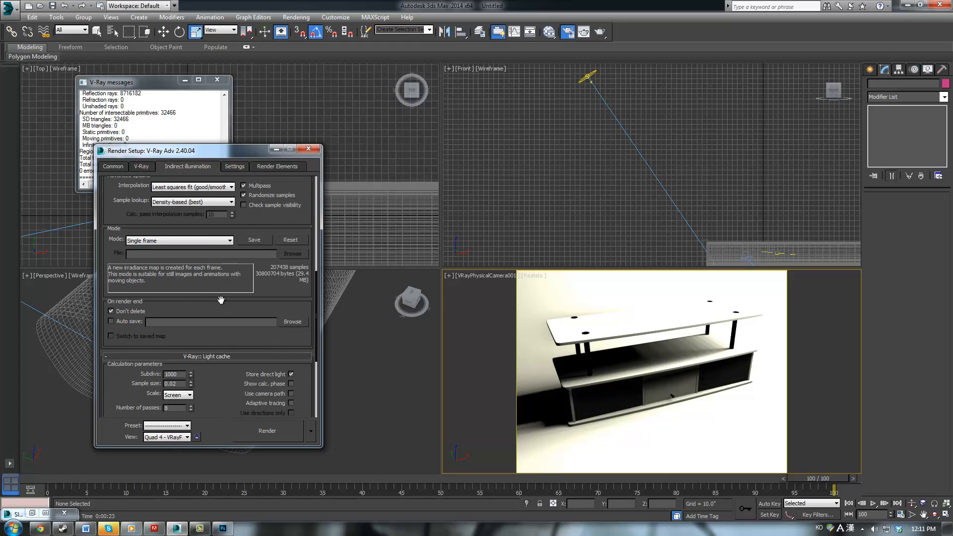
{"action": "key", "text": "BackSpace"}
{"action": "key", "text": "BackSpace"}
{"action": "key", "text": "BackSpace"}
{"action": "key", "text": "BackSpace"}
{"action": "type", "text": "50"}
{"action": "scroll", "coordinate": [214, 248], "scroll_direction": "up", "scroll_amount": 4}
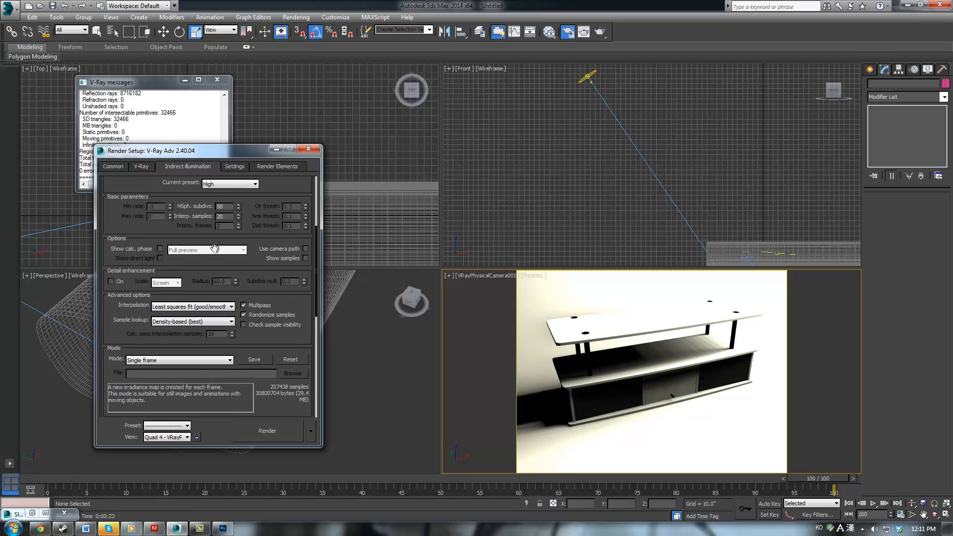
{"action": "left_click", "coordinate": [231, 184]}
{"action": "left_click", "coordinate": [226, 212]}
Step: Change the image sampler type to Adaptive subdivision and render the camera view
{"action": "left_click", "coordinate": [142, 166]}
{"action": "left_click", "coordinate": [145, 315]}
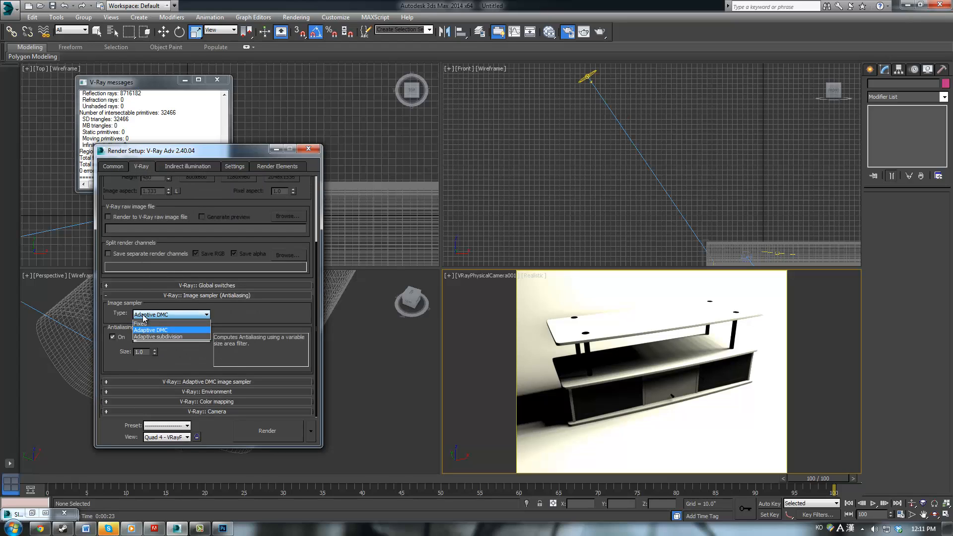
{"action": "left_click", "coordinate": [145, 316]}
{"action": "left_click", "coordinate": [144, 315]}
{"action": "left_click", "coordinate": [149, 337]}
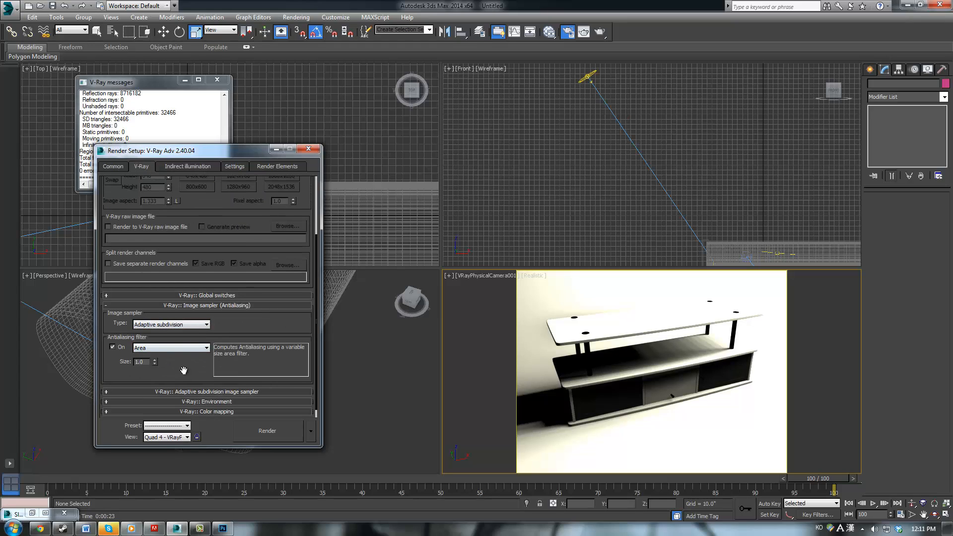
{"action": "left_click_drag", "start_coordinate": [184, 371], "coordinate": [183, 329]}
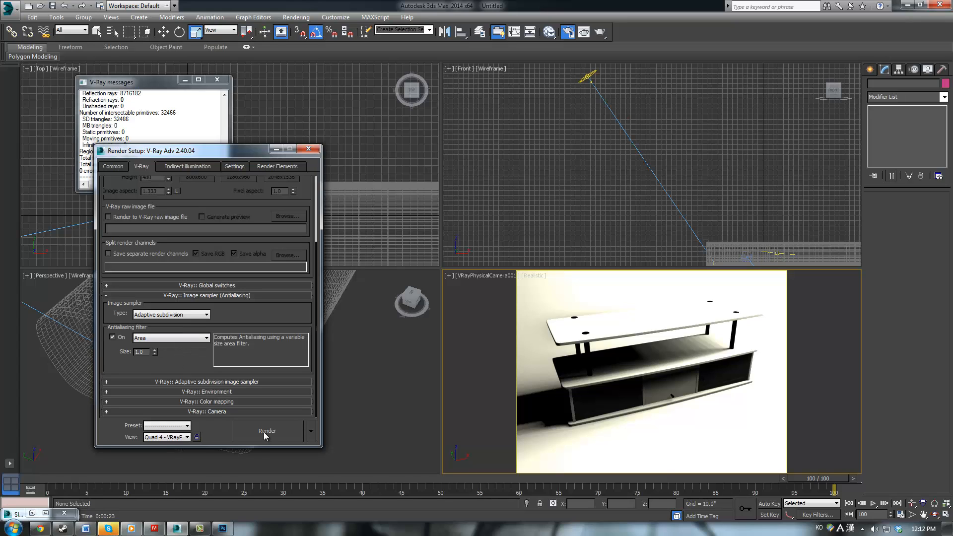
{"action": "left_click", "coordinate": [269, 423]}
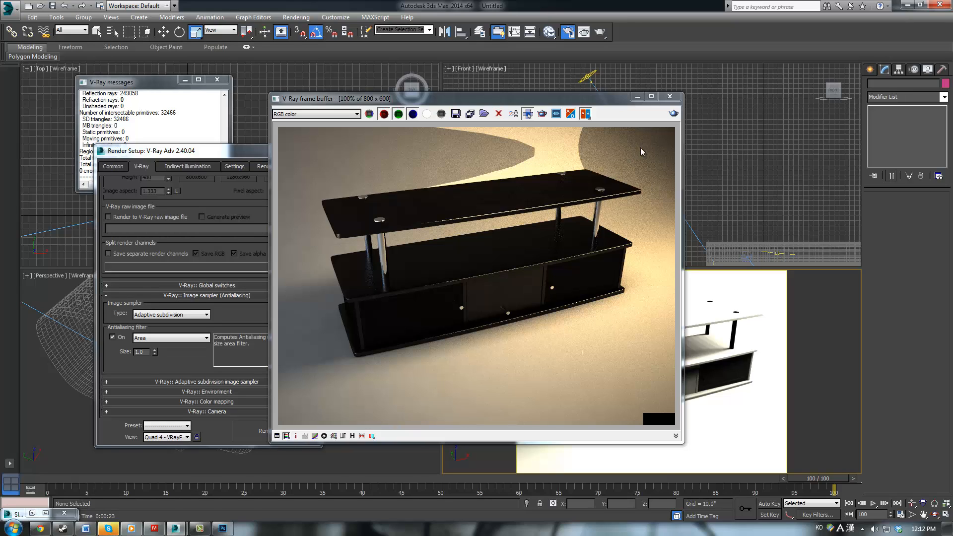
Step: Dismiss the render and set the TurboSmooth iterations of the cabinet's upper shelf panel to 3
{"action": "left_click", "coordinate": [669, 96]}
{"action": "left_click", "coordinate": [737, 260]}
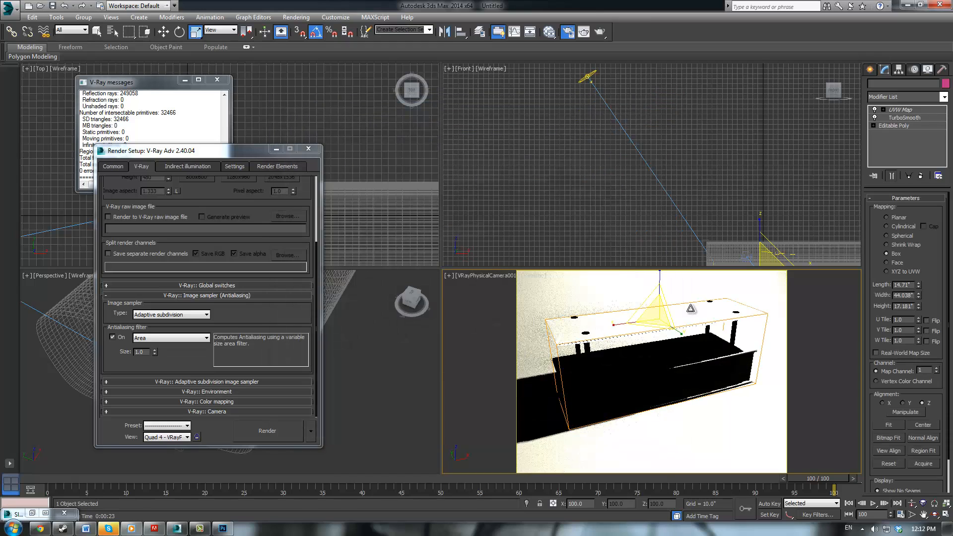
{"action": "left_click", "coordinate": [905, 118]}
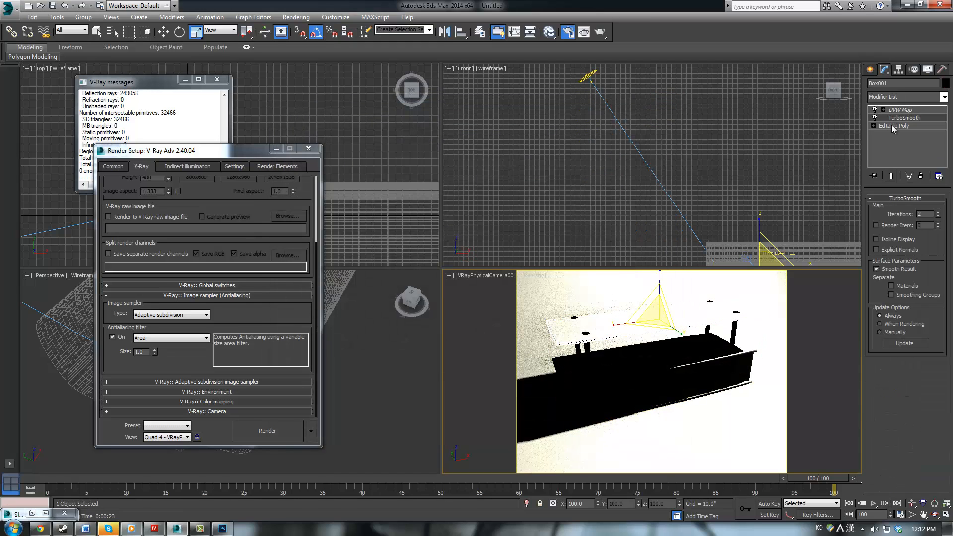
{"action": "left_click", "coordinate": [939, 212]}
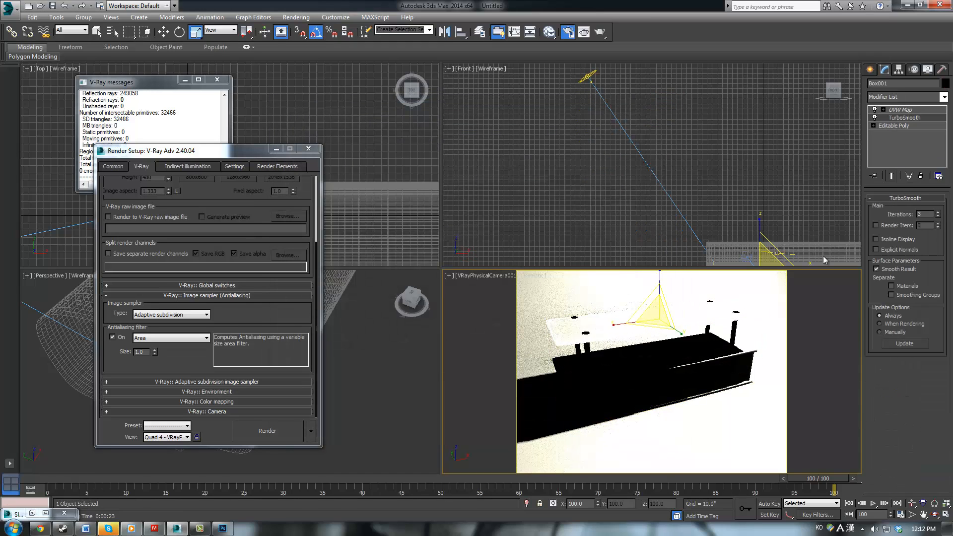
Step: Raise the TurboSmooth iterations to 3 on the cabinet's middle panel and its base panel
{"action": "left_click", "coordinate": [715, 356]}
{"action": "left_click", "coordinate": [891, 118]}
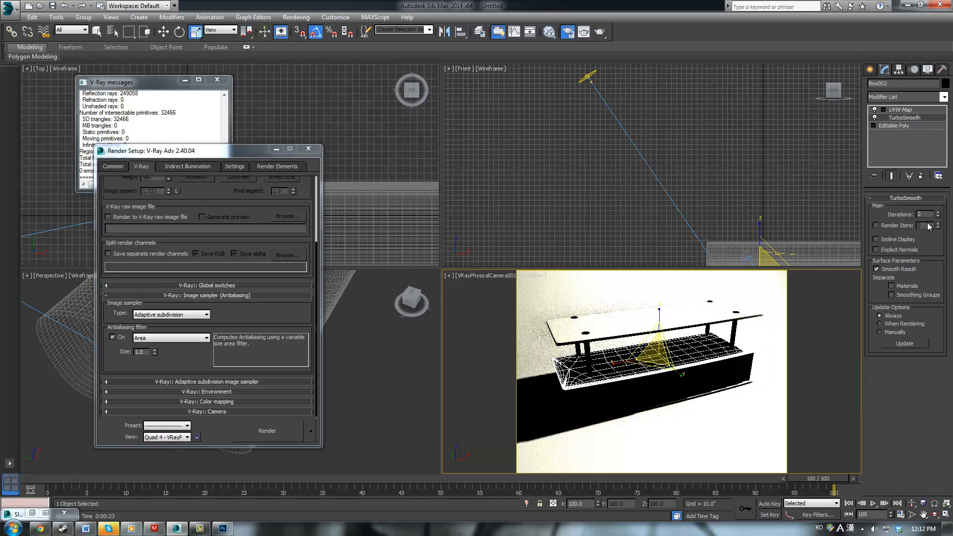
{"action": "left_click", "coordinate": [694, 394]}
{"action": "left_click", "coordinate": [695, 395]}
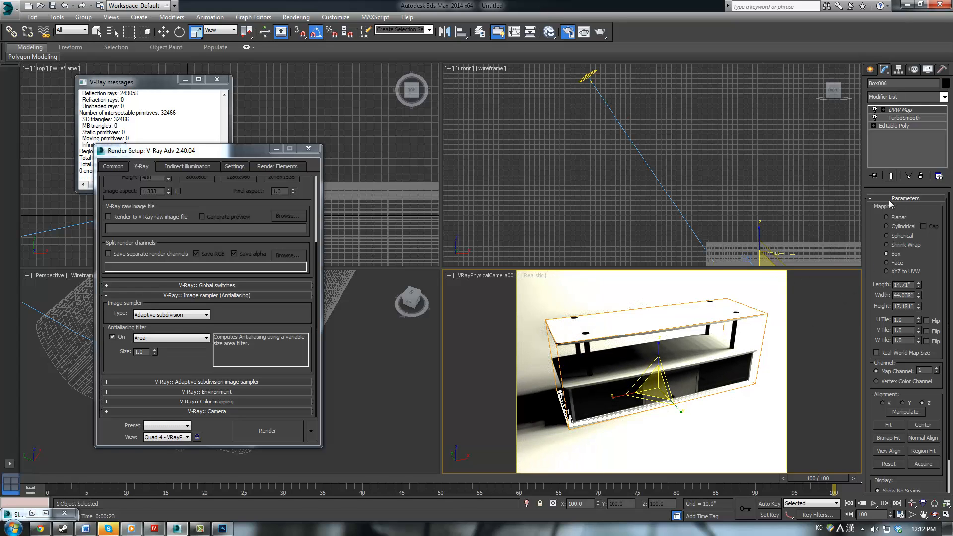
{"action": "left_click", "coordinate": [918, 118]}
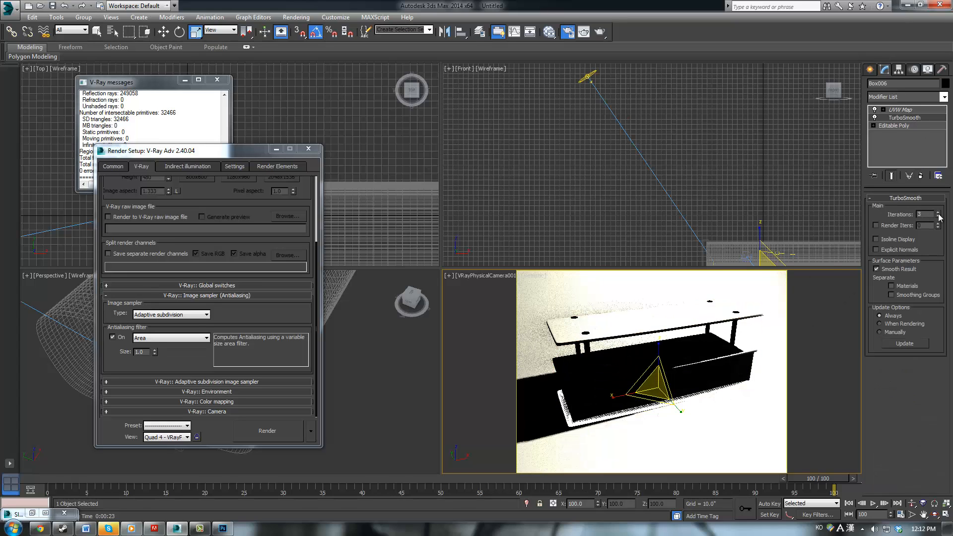
Step: Return the smoothed cabinet panels to their UVW Map modifier level and render the camera view again
{"action": "left_click", "coordinate": [901, 110]}
{"action": "left_click", "coordinate": [724, 354]}
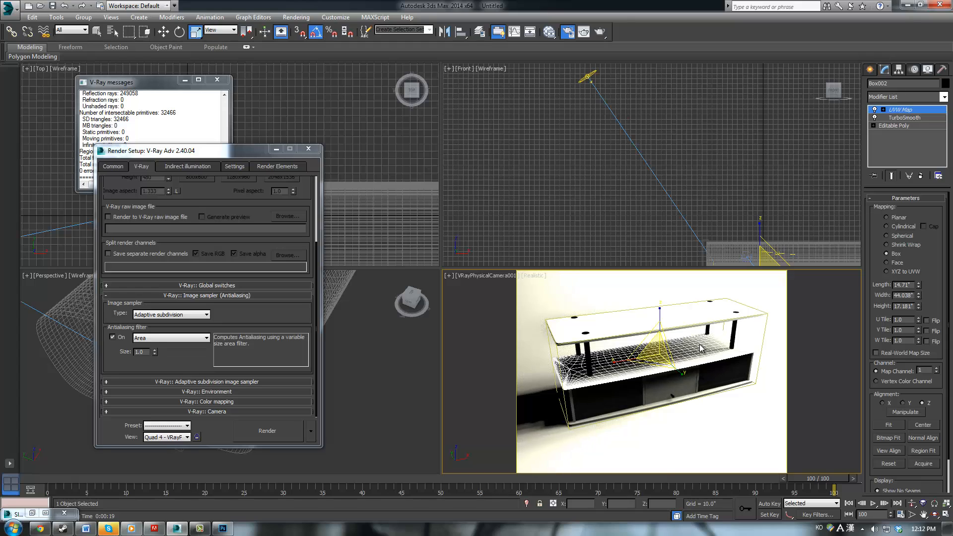
{"action": "left_click", "coordinate": [894, 110]}
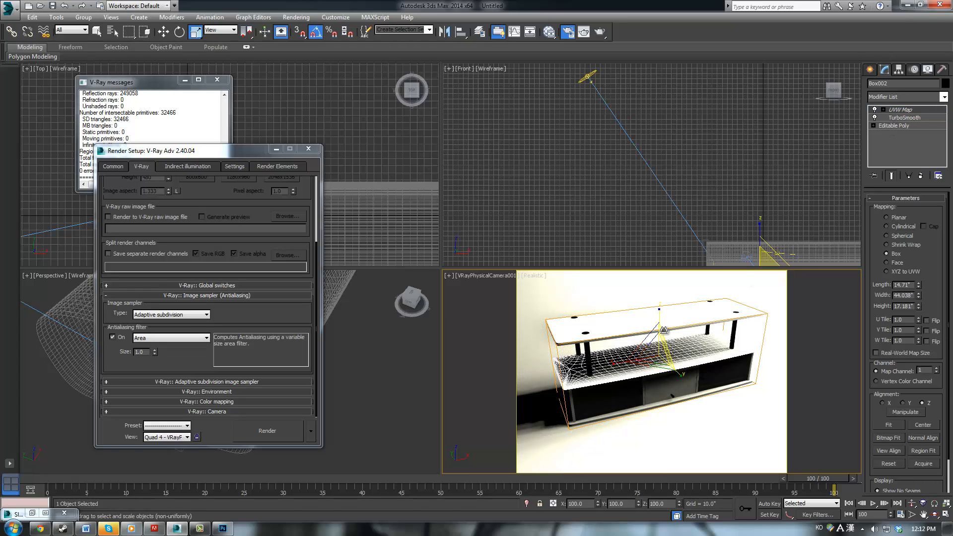
{"action": "left_click", "coordinate": [666, 321]}
{"action": "left_click", "coordinate": [914, 110]}
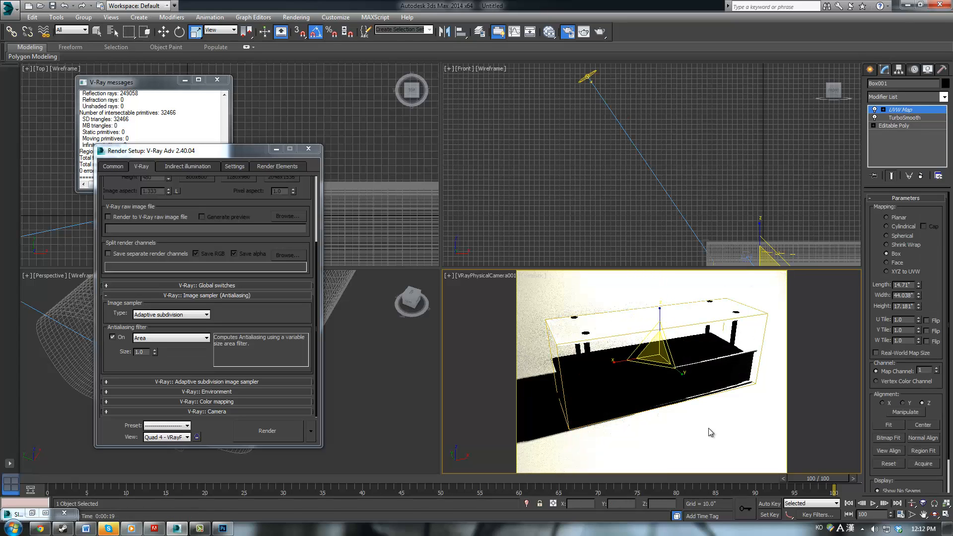
{"action": "left_click", "coordinate": [275, 433]}
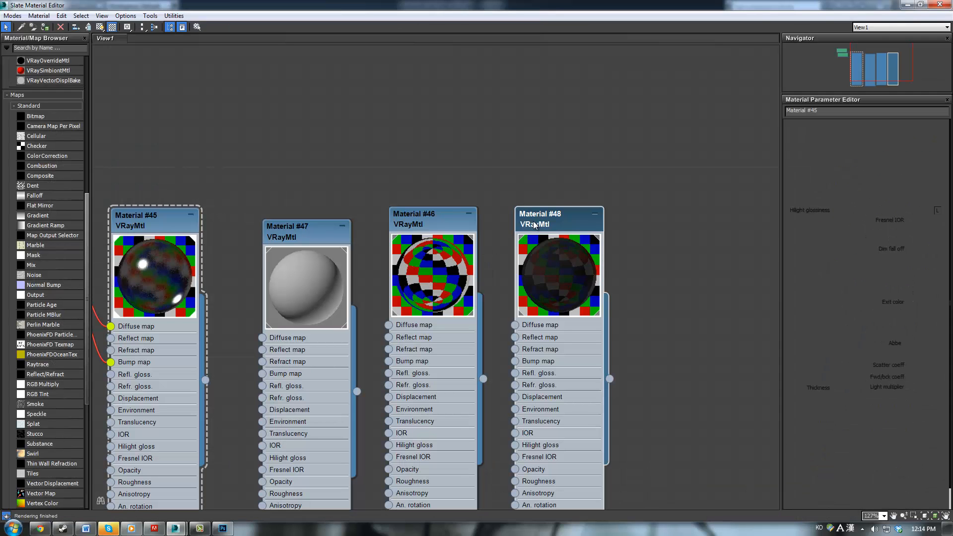
Step: Lighten the reflection colour of Material #48 to a mid grey and accept it
{"action": "left_click", "coordinate": [535, 225]}
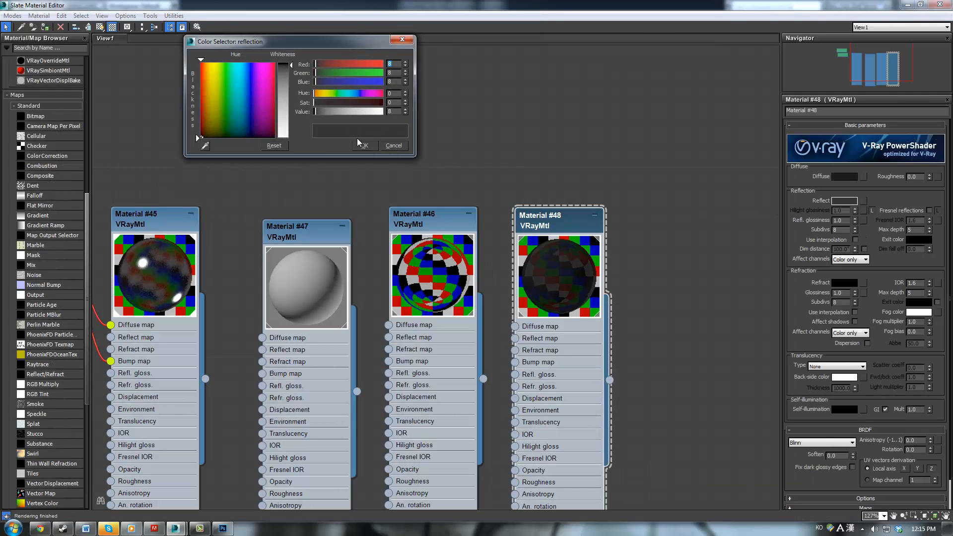
{"action": "left_click", "coordinate": [321, 112]}
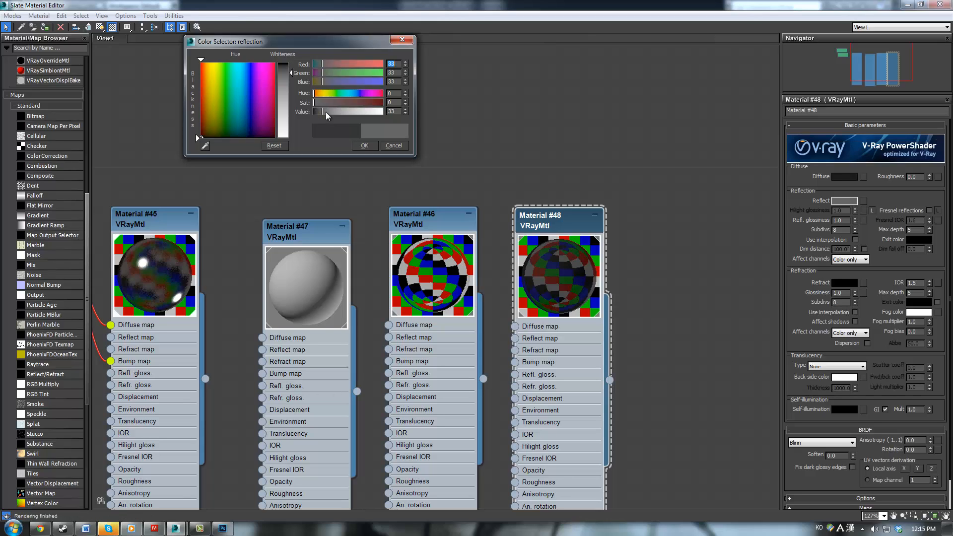
{"action": "left_click_drag", "start_coordinate": [325, 112], "coordinate": [336, 110]}
{"action": "left_click", "coordinate": [364, 146]}
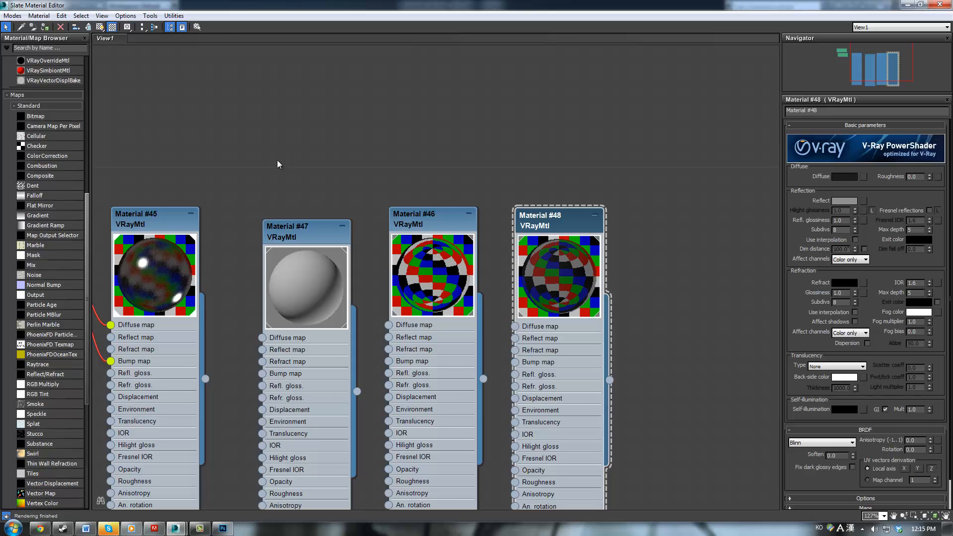
Step: Set the reflection subdivs of Material #45 to 12 and return to the scene
{"action": "left_click", "coordinate": [177, 209]}
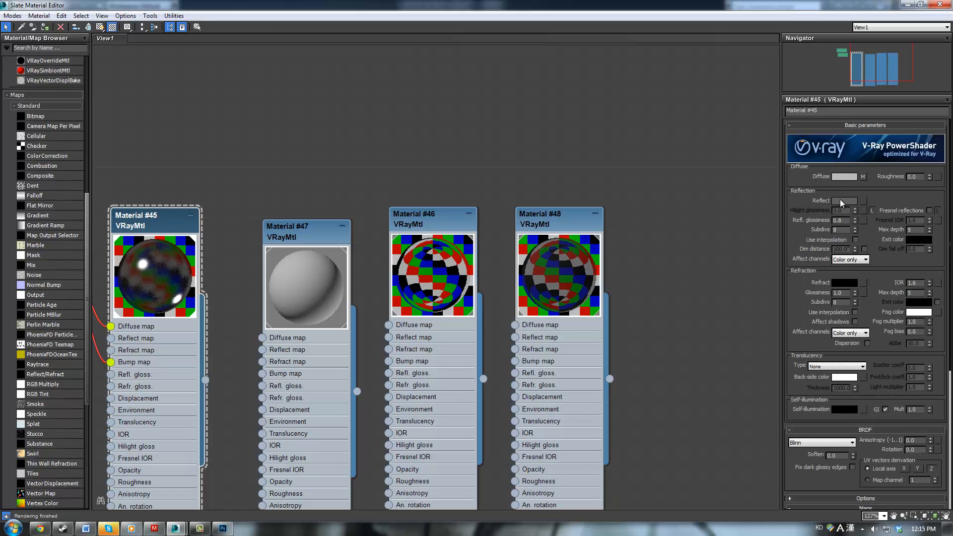
{"action": "double_click", "coordinate": [840, 231]}
{"action": "type", "text": "12"}
{"action": "left_click", "coordinate": [907, 5]}
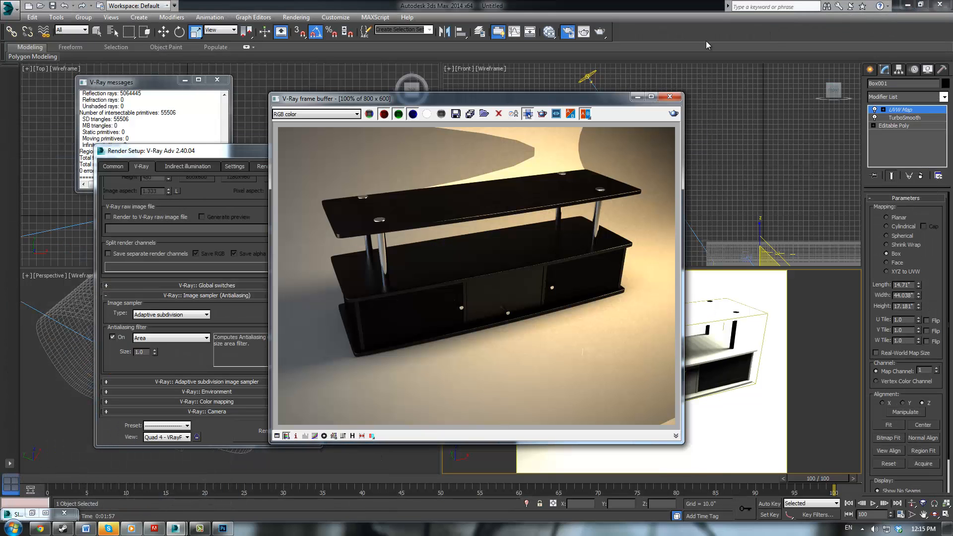
Step: Dismiss the render, raise the backdrop plane's TurboSmooth iterations to 6, and make the camera view active
{"action": "left_click", "coordinate": [670, 97]}
{"action": "left_click", "coordinate": [401, 213]}
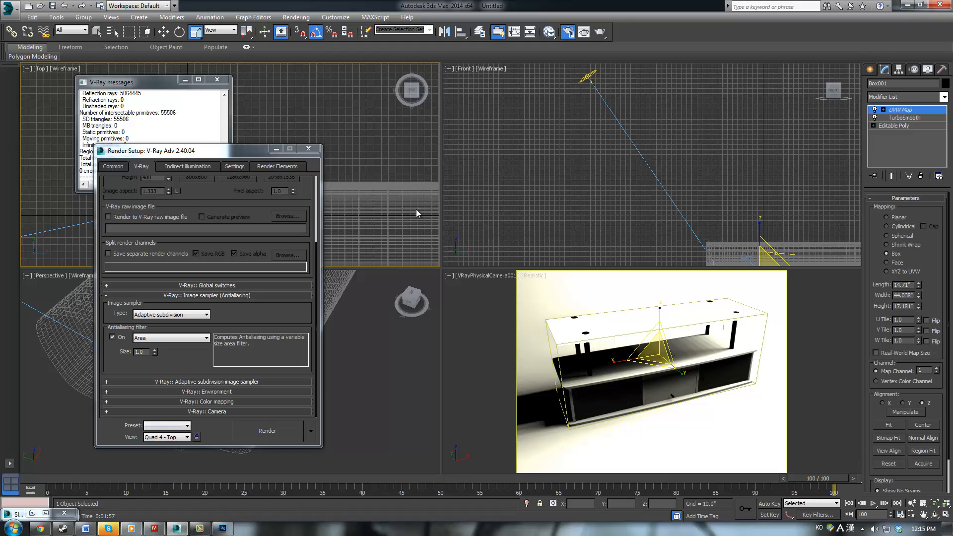
{"action": "left_click", "coordinate": [707, 246]}
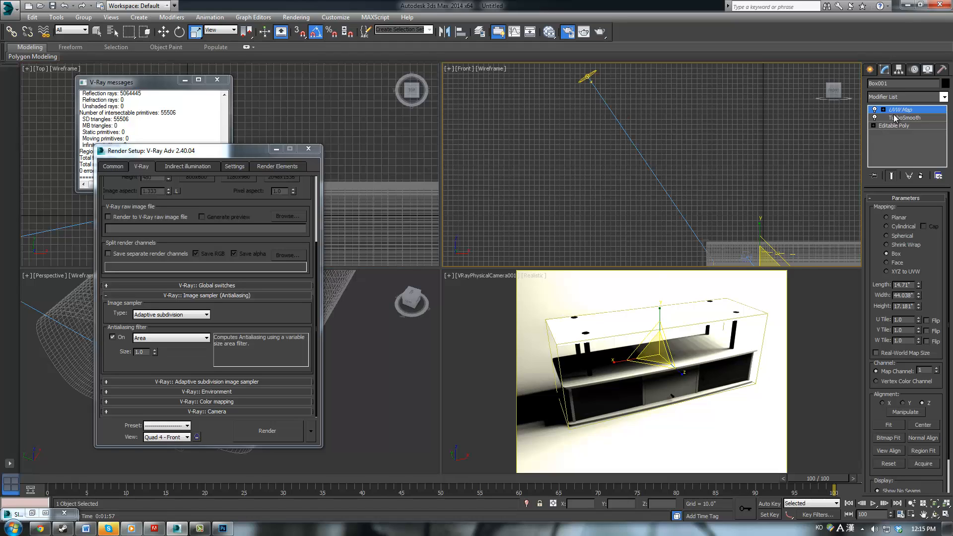
{"action": "left_click", "coordinate": [896, 119]}
{"action": "left_click", "coordinate": [727, 243]}
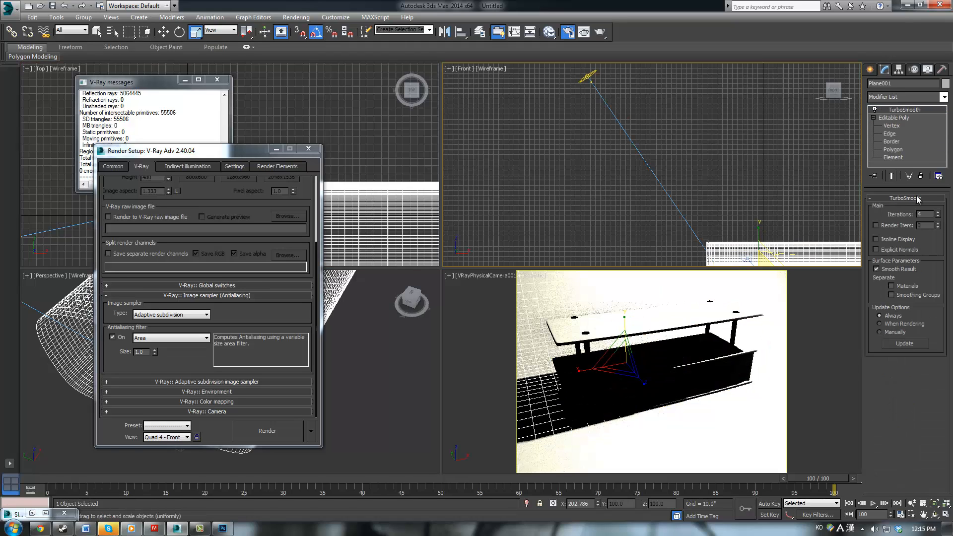
{"action": "left_click", "coordinate": [938, 212]}
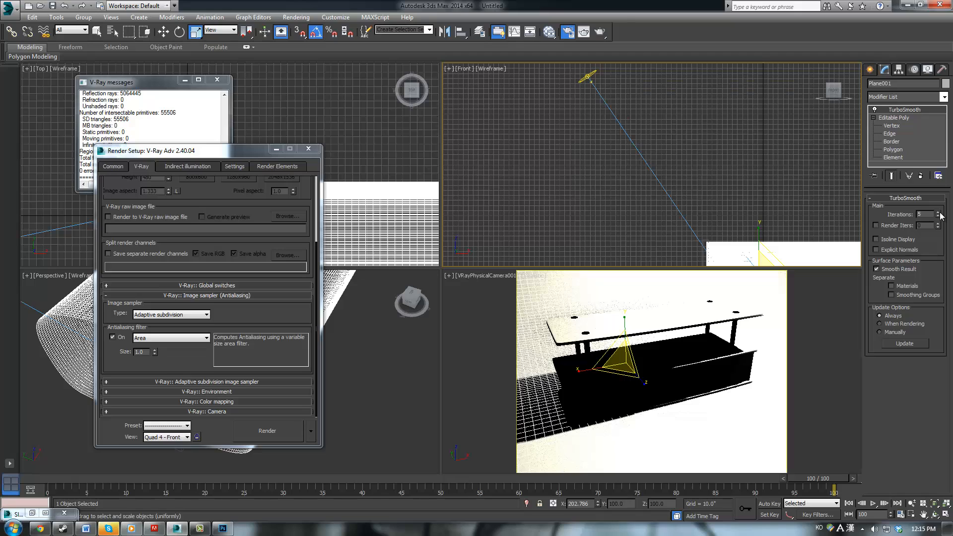
{"action": "left_click", "coordinate": [939, 212]}
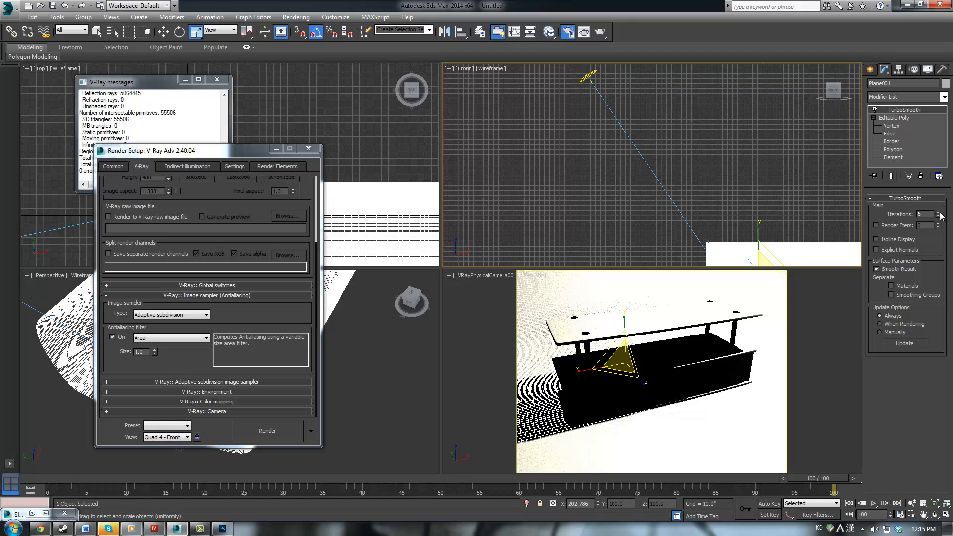
{"action": "left_click", "coordinate": [541, 210]}
{"action": "left_click", "coordinate": [506, 332]}
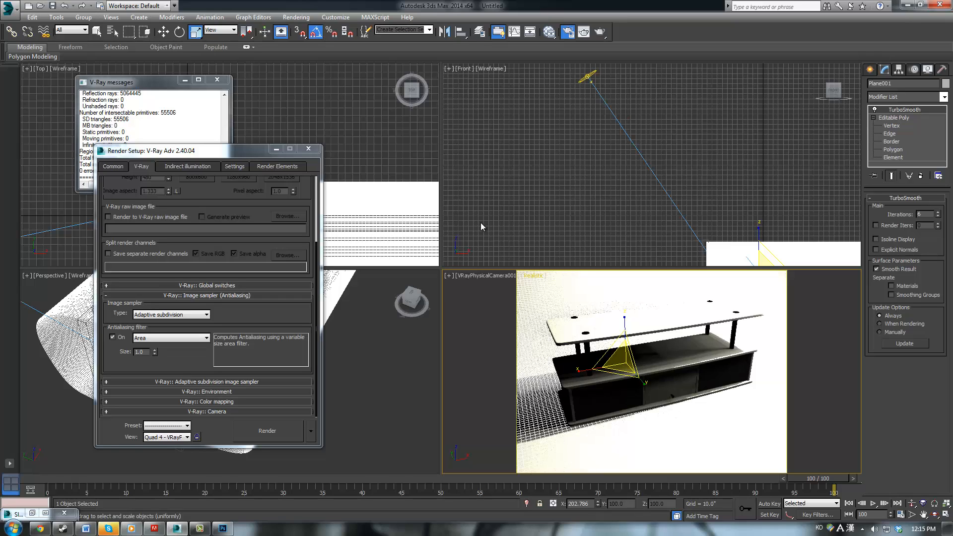
Step: Change the irradiance map preset from Medium to another preset in the indirect illumination settings
{"action": "left_click", "coordinate": [204, 167]}
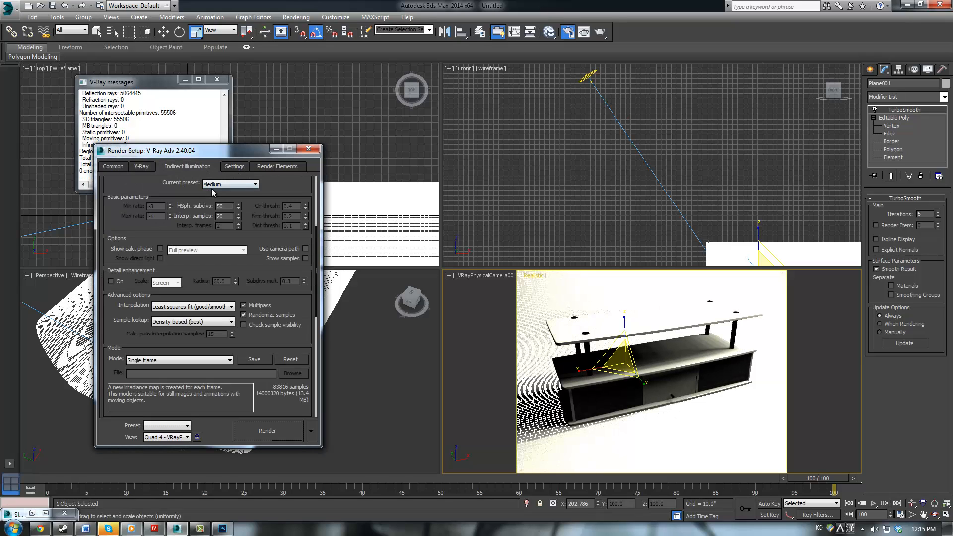
{"action": "left_click", "coordinate": [212, 184]}
{"action": "left_click", "coordinate": [220, 226]}
Step: Set the light cache subdivs to 1000, enable Show calc. phase, and render the camera view
{"action": "scroll", "coordinate": [224, 342], "scroll_direction": "down", "scroll_amount": 5}
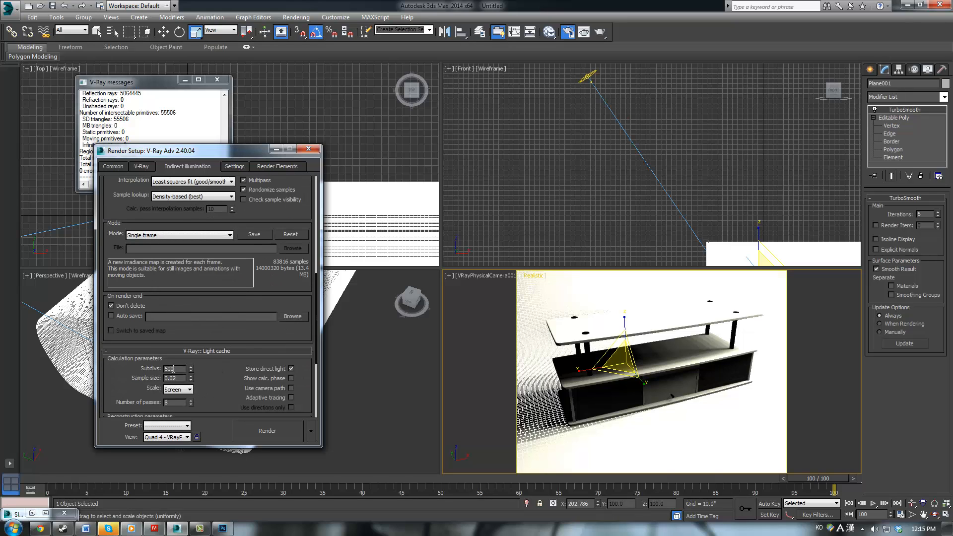
{"action": "double_click", "coordinate": [173, 369]}
{"action": "type", "text": "1000"}
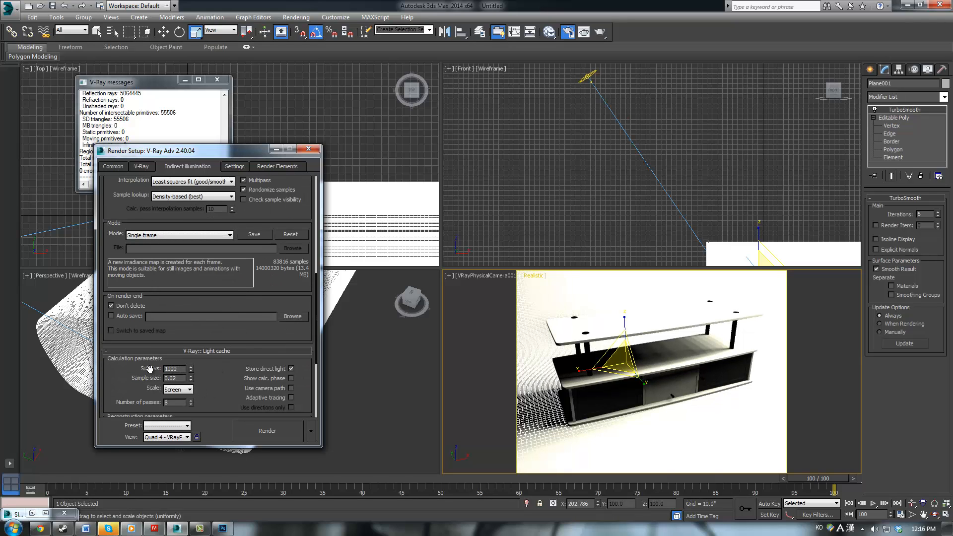
{"action": "key", "text": "Return"}
{"action": "left_click", "coordinate": [291, 379]}
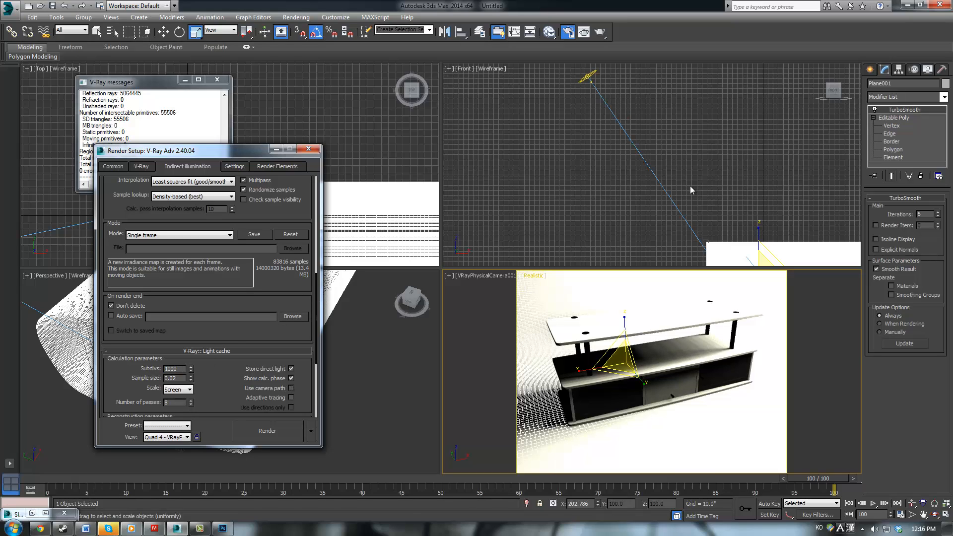
{"action": "left_click", "coordinate": [600, 32]}
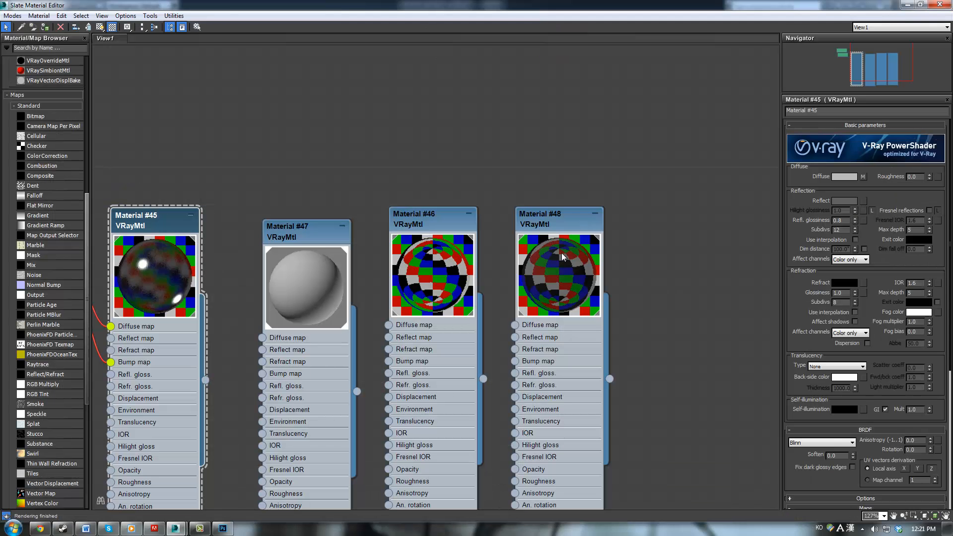
Step: Check the diffuse colour of Material #48 and set its reflection glossiness to 0.95
{"action": "double_click", "coordinate": [443, 222]}
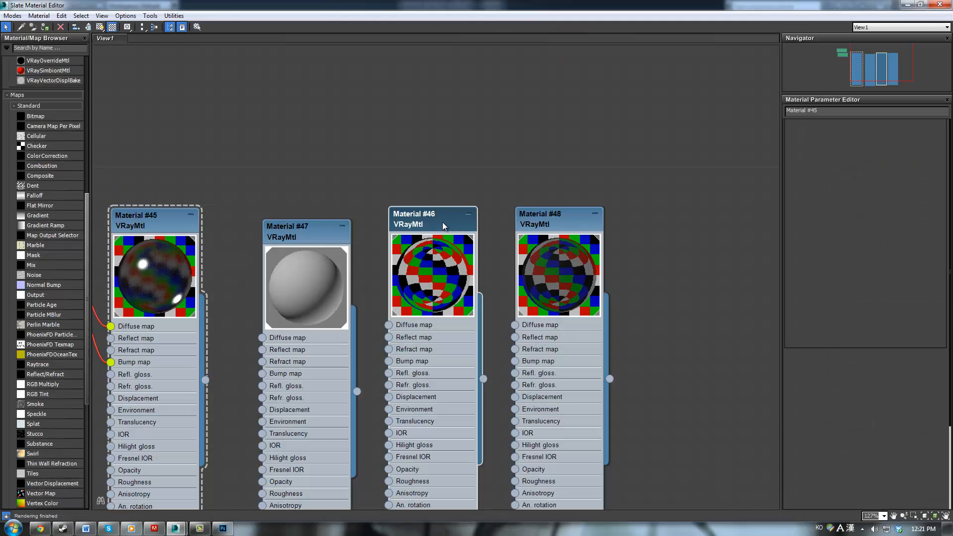
{"action": "double_click", "coordinate": [522, 217]}
{"action": "left_click", "coordinate": [850, 177]}
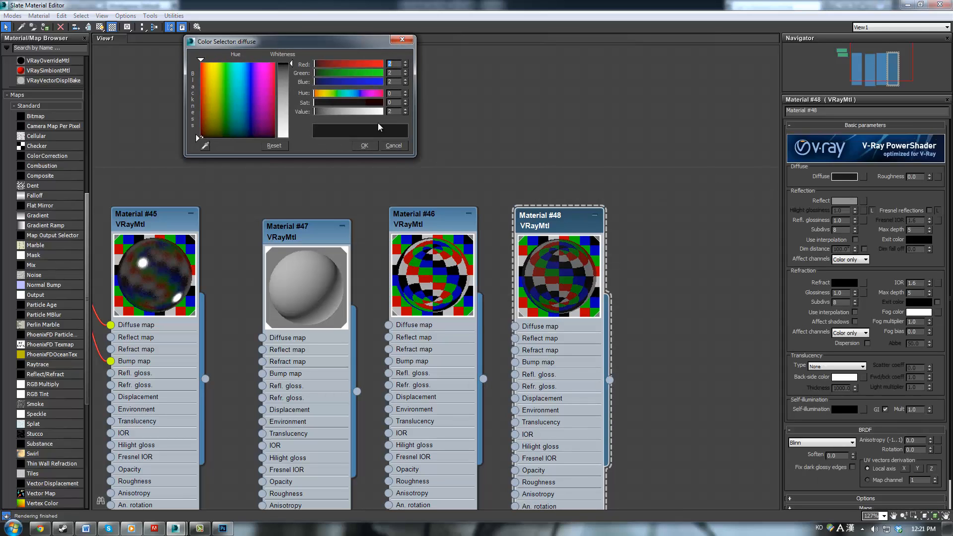
{"action": "left_click", "coordinate": [364, 145]}
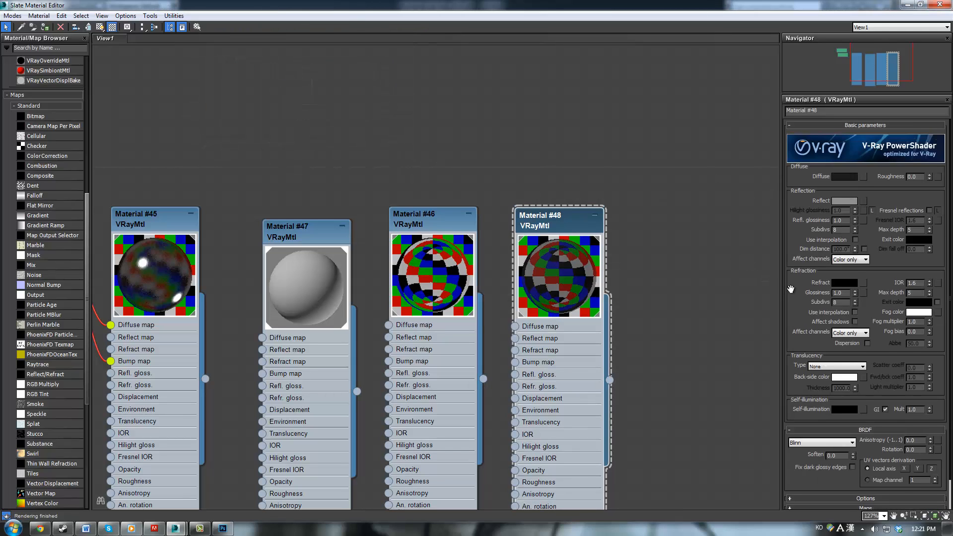
{"action": "scroll", "coordinate": [853, 277], "scroll_direction": "down", "scroll_amount": 1}
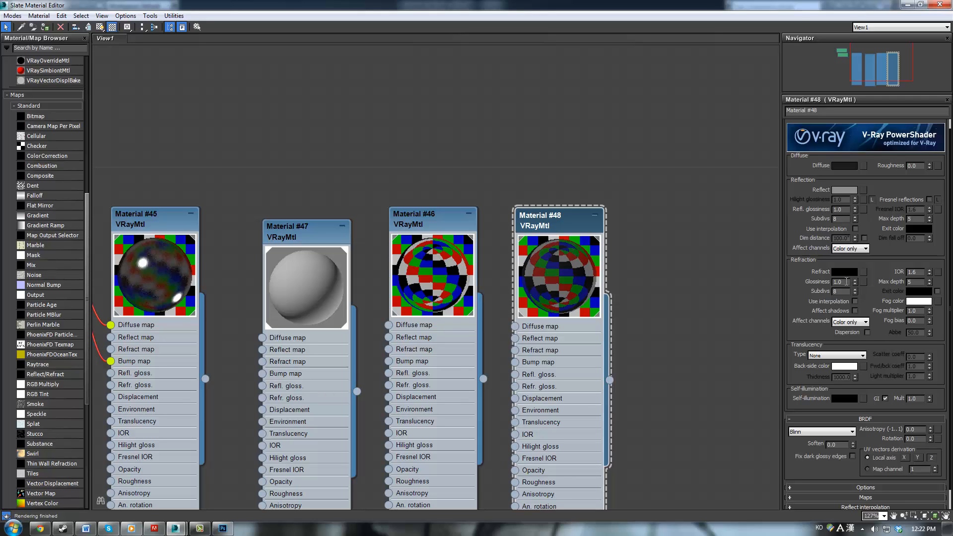
{"action": "double_click", "coordinate": [841, 209]}
{"action": "type", "text": "0.95"}
{"action": "key", "text": "Return"}
{"action": "type", "text": "0.9"}
{"action": "key", "text": "Return"}
{"action": "type", "text": "0.95"}
{"action": "key", "text": "Return"}
Step: Assign a Dent map to the bump slot of Material #48 and space out the two nodes in the graph
{"action": "scroll", "coordinate": [876, 192], "scroll_direction": "down", "scroll_amount": 1}
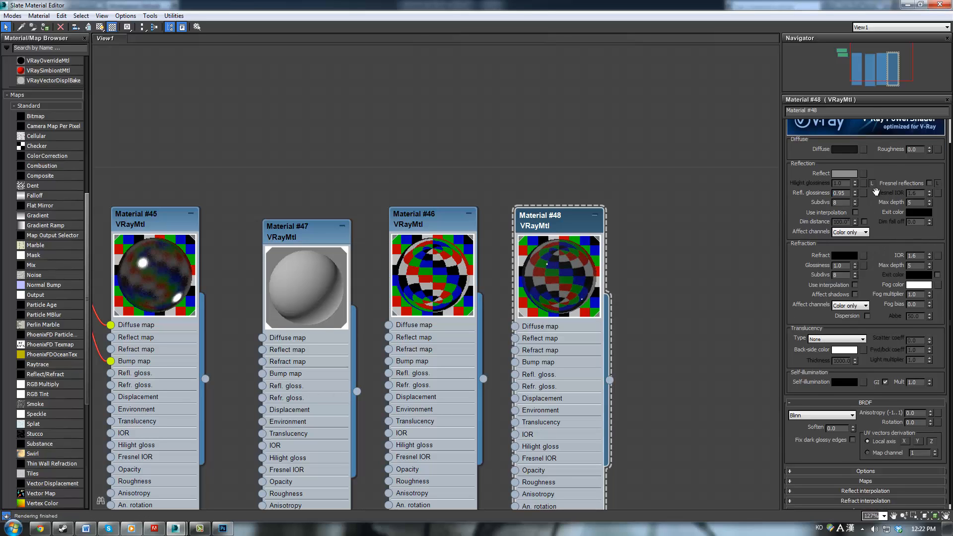
{"action": "left_click_drag", "start_coordinate": [877, 192], "coordinate": [873, 108]}
{"action": "left_click", "coordinate": [850, 474]}
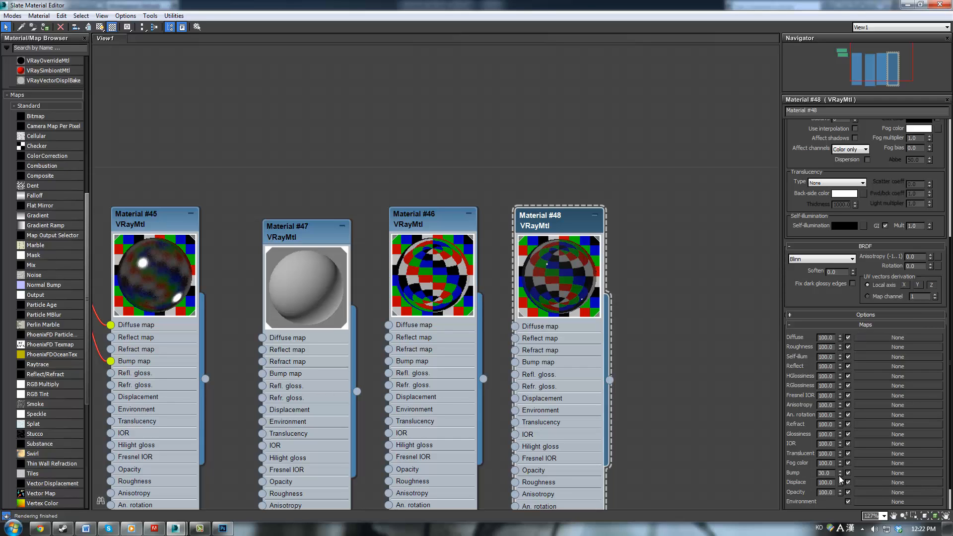
{"action": "left_click", "coordinate": [872, 472]}
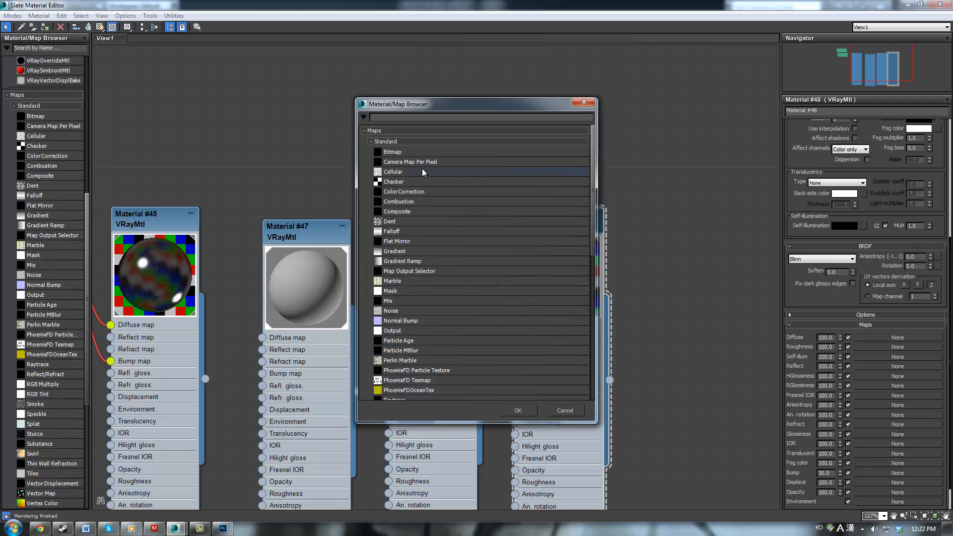
{"action": "double_click", "coordinate": [395, 221]}
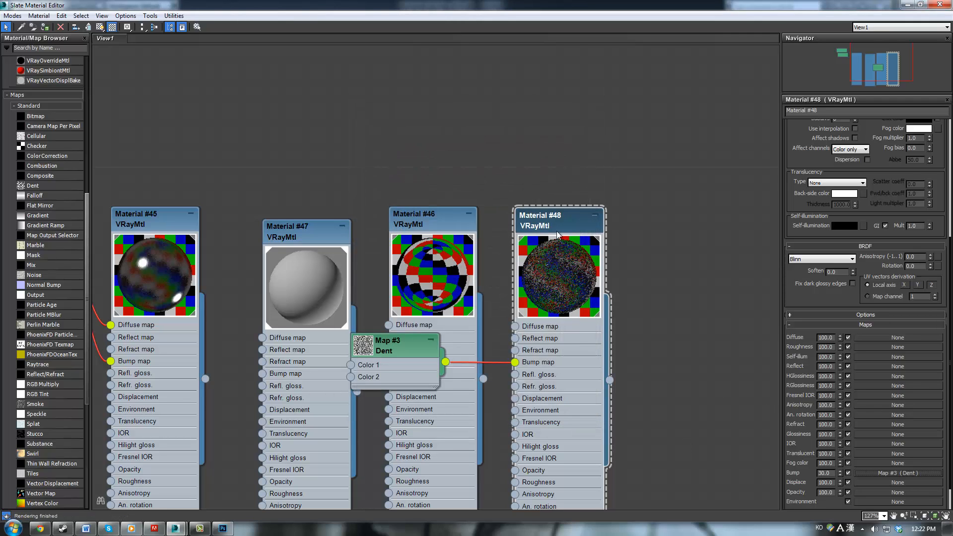
{"action": "left_click_drag", "start_coordinate": [599, 226], "coordinate": [738, 239]}
{"action": "left_click_drag", "start_coordinate": [384, 352], "coordinate": [536, 301]}
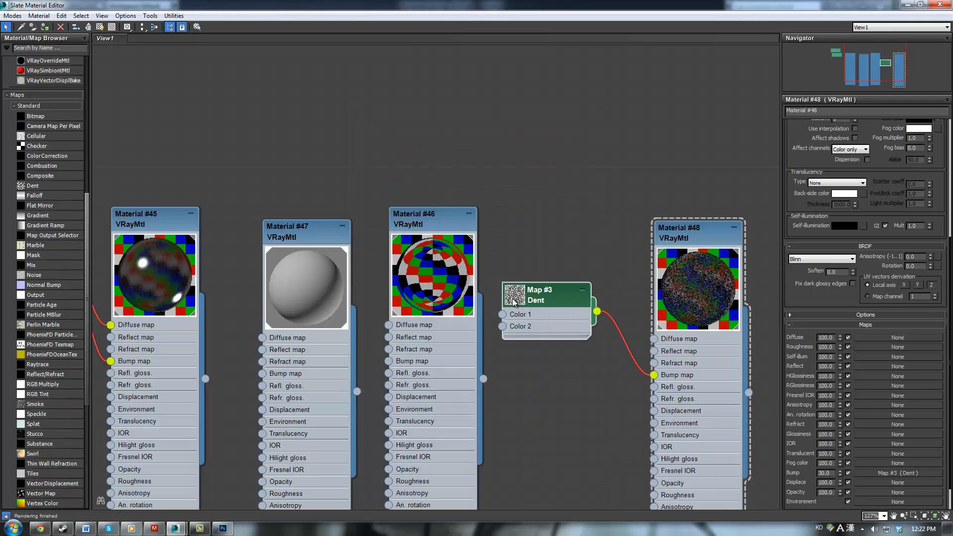
Step: Enlarge the Dent map's preview, open its parameters, and try a size of 5 followed by 900
{"action": "double_click", "coordinate": [514, 296]}
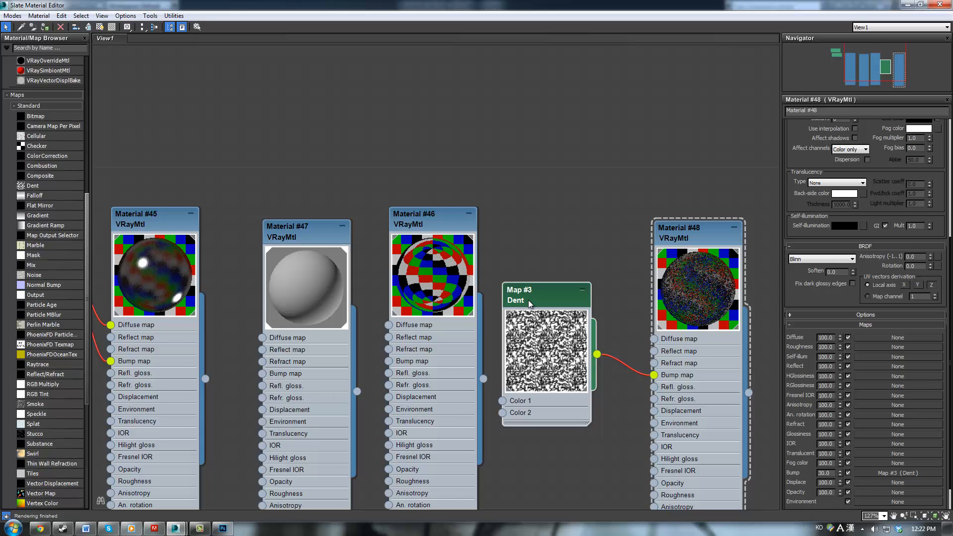
{"action": "double_click", "coordinate": [528, 300]}
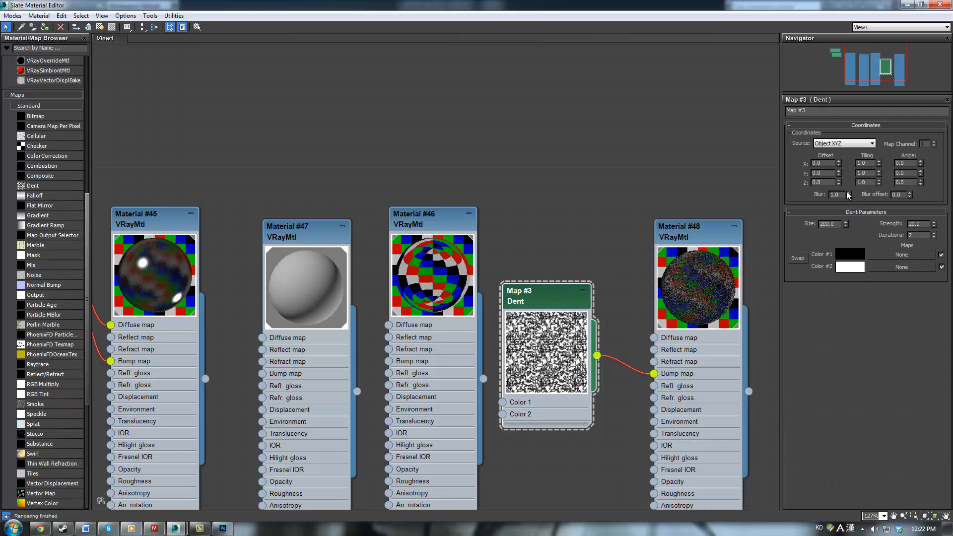
{"action": "left_click_drag", "start_coordinate": [836, 223], "coordinate": [800, 230]}
{"action": "type", "text": "5"}
{"action": "key", "text": "Return"}
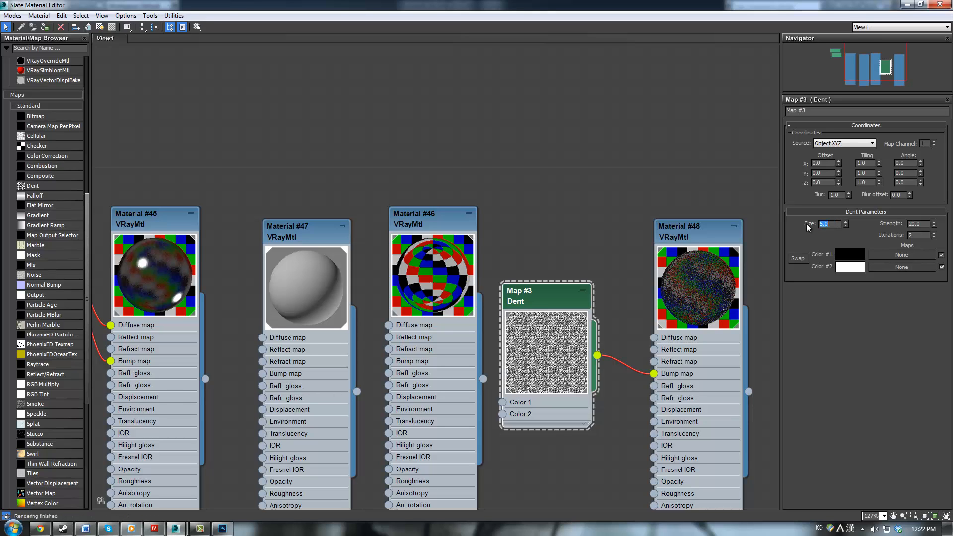
{"action": "type", "text": "900"}
{"action": "key", "text": "Return"}
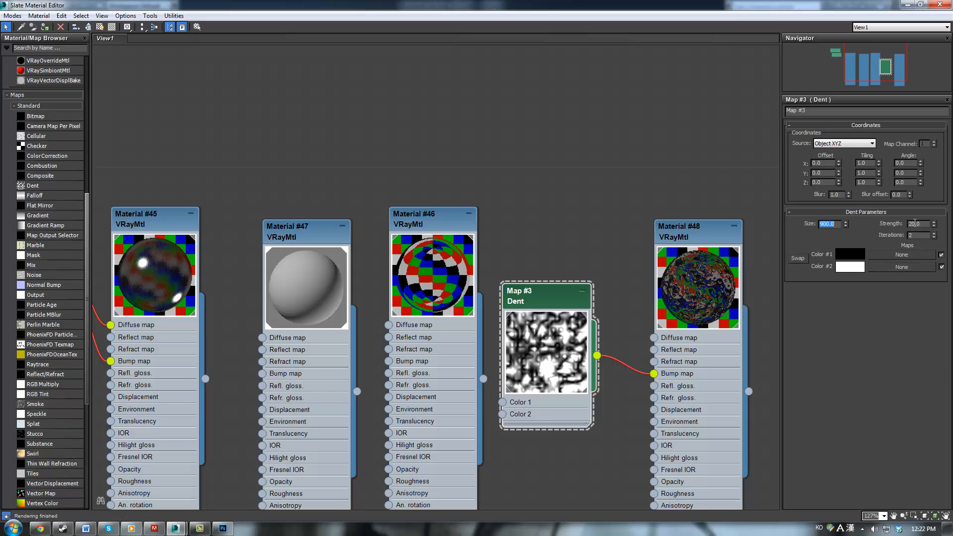
Step: Lower the Dent map's strength to 5 and further to 1
{"action": "left_click_drag", "start_coordinate": [926, 224], "coordinate": [883, 228]}
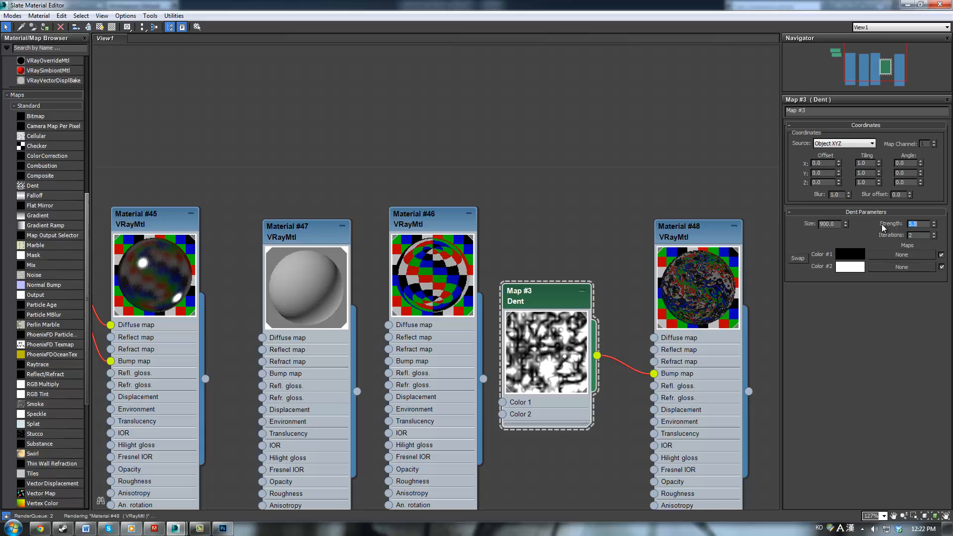
{"action": "type", "text": "5"}
{"action": "key", "text": "Return"}
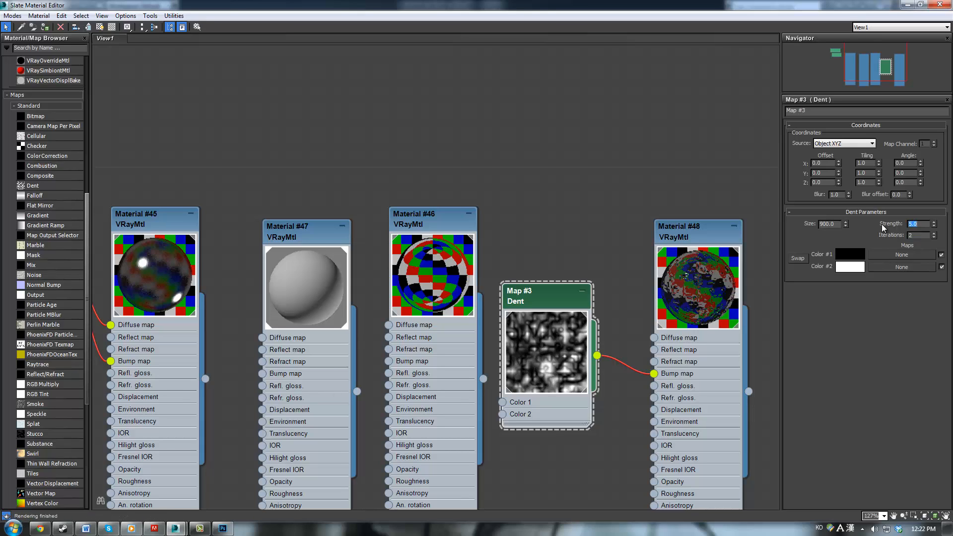
{"action": "type", "text": "1"}
{"action": "key", "text": "Return"}
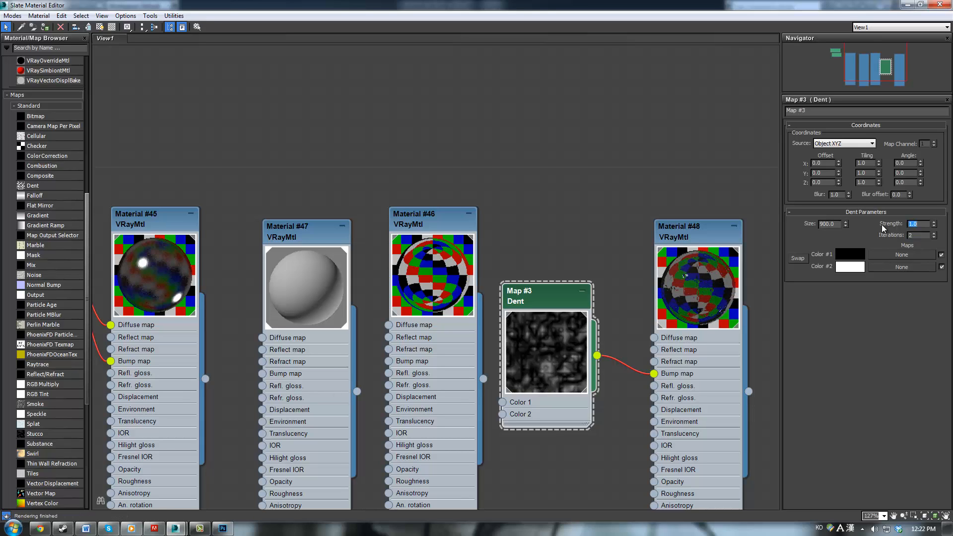
Step: Raise the Dent map's size to 2000 and further to 8000, and return to the scene
{"action": "left_click_drag", "start_coordinate": [840, 224], "coordinate": [800, 228]}
{"action": "type", "text": "2000"}
{"action": "key", "text": "Return"}
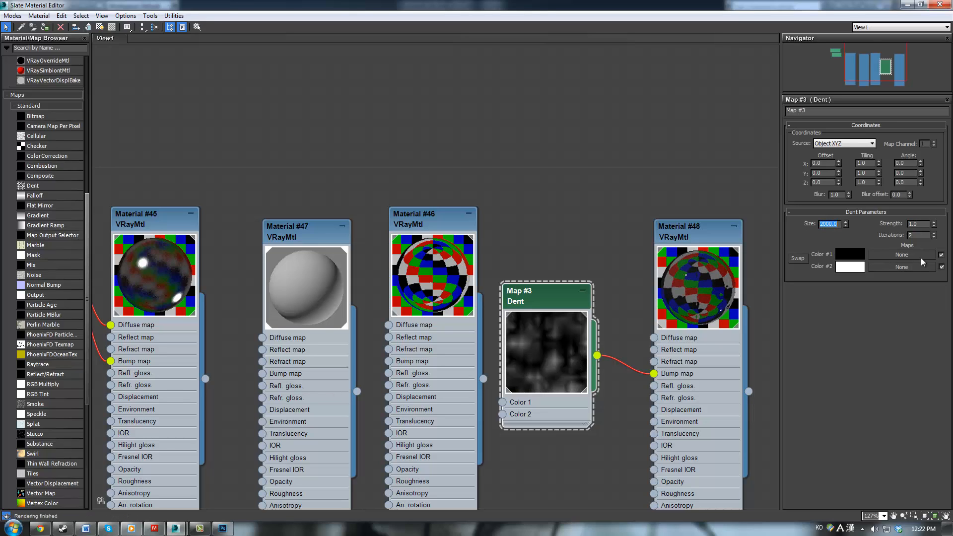
{"action": "type", "text": "8000"}
{"action": "key", "text": "Return"}
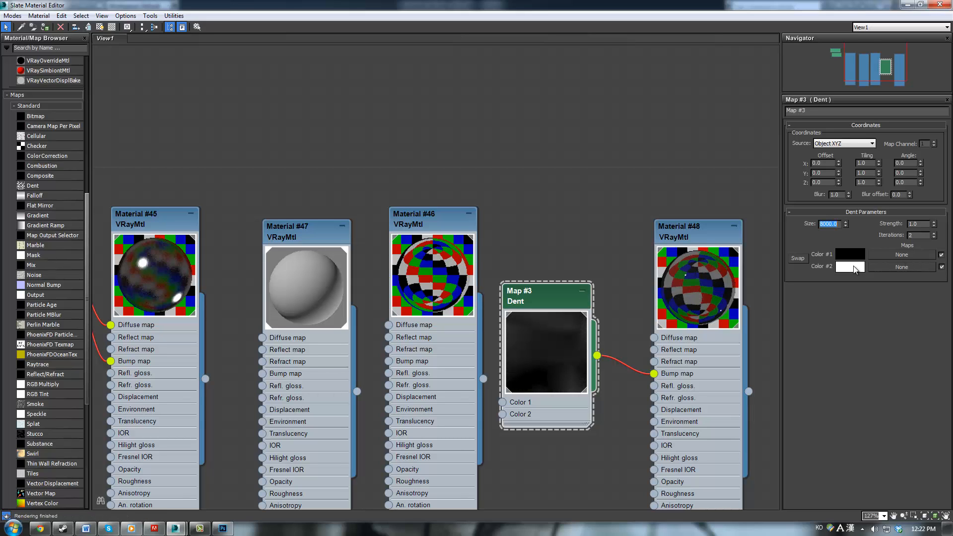
{"action": "left_click", "coordinate": [905, 5]}
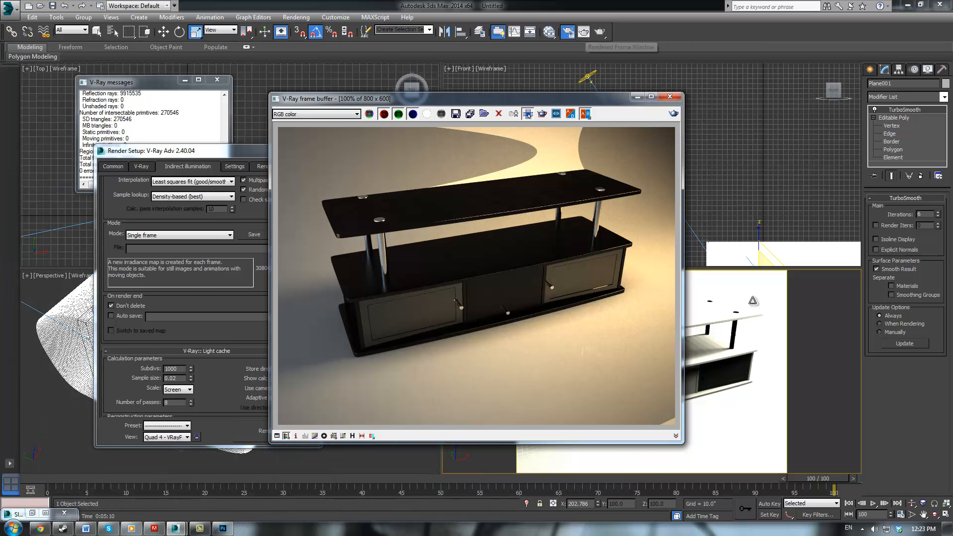
Step: Check the diffuse color of Material #48 with the cabinet body selected, and render the camera view
{"action": "left_click", "coordinate": [735, 311]}
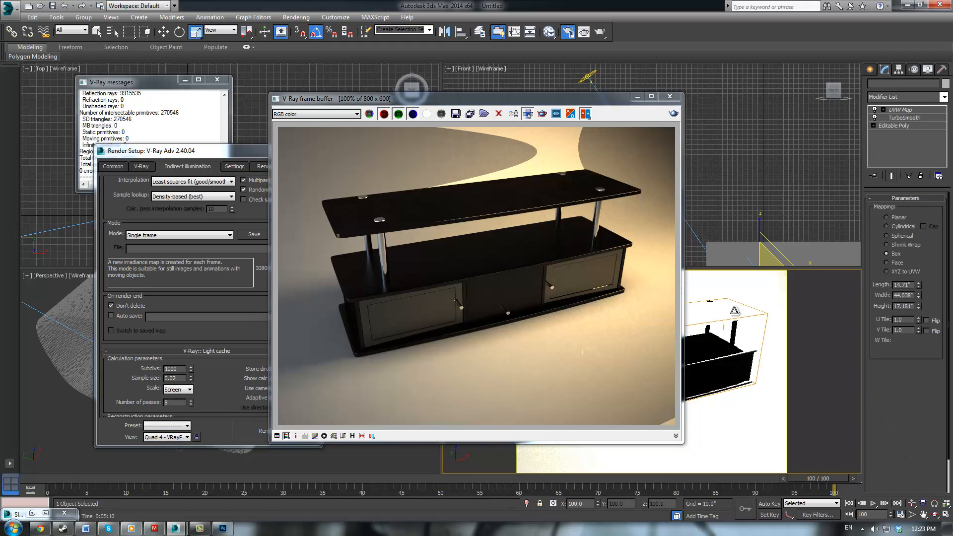
{"action": "key", "text": "m"}
{"action": "double_click", "coordinate": [681, 239]}
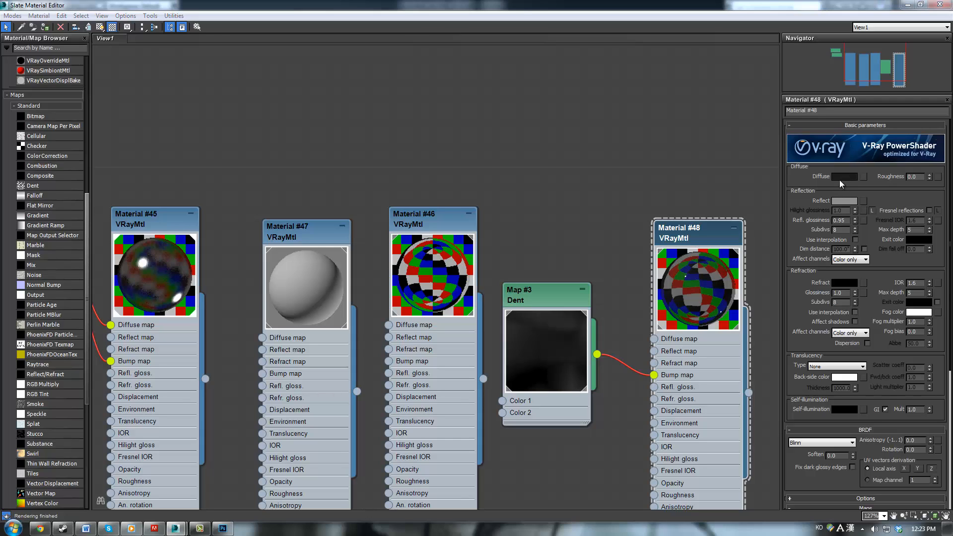
{"action": "left_click", "coordinate": [840, 177]}
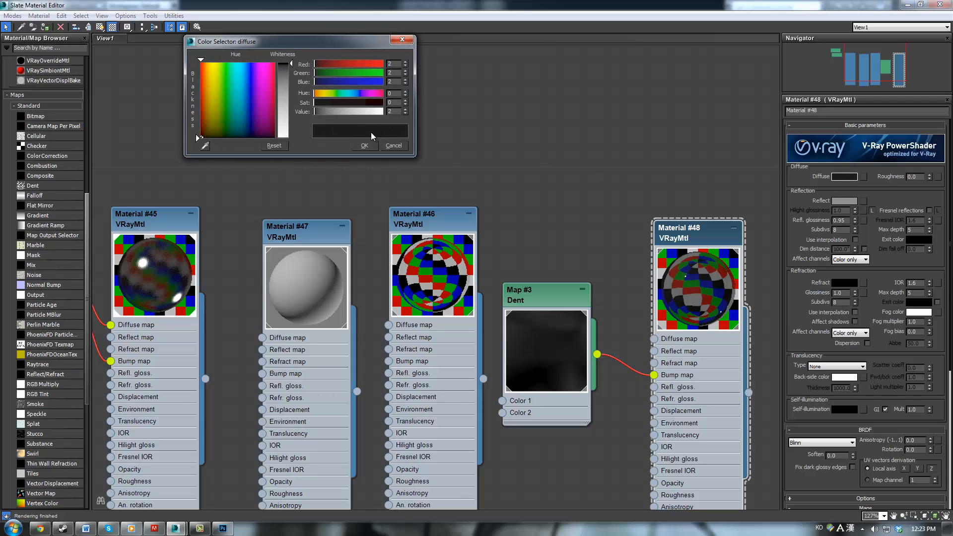
{"action": "left_click", "coordinate": [365, 145]}
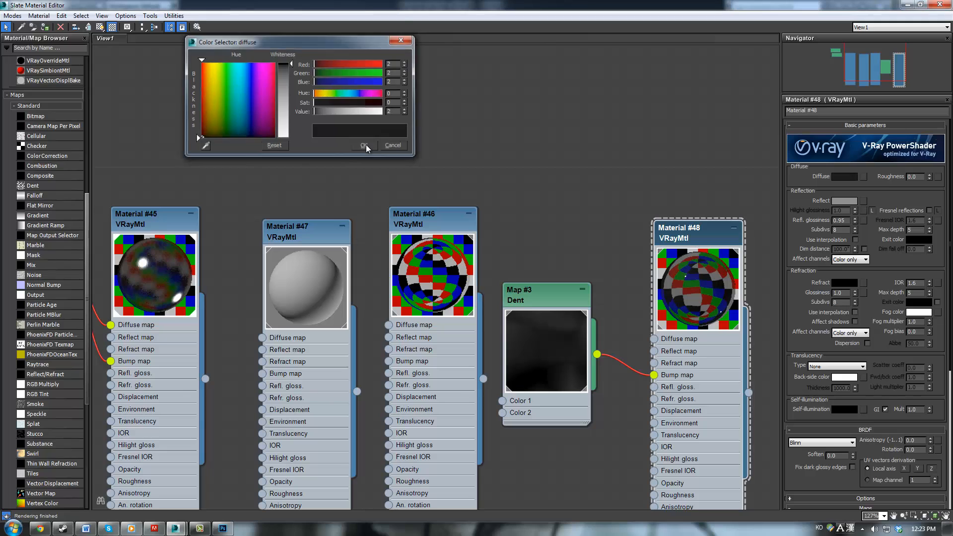
{"action": "left_click", "coordinate": [907, 4]}
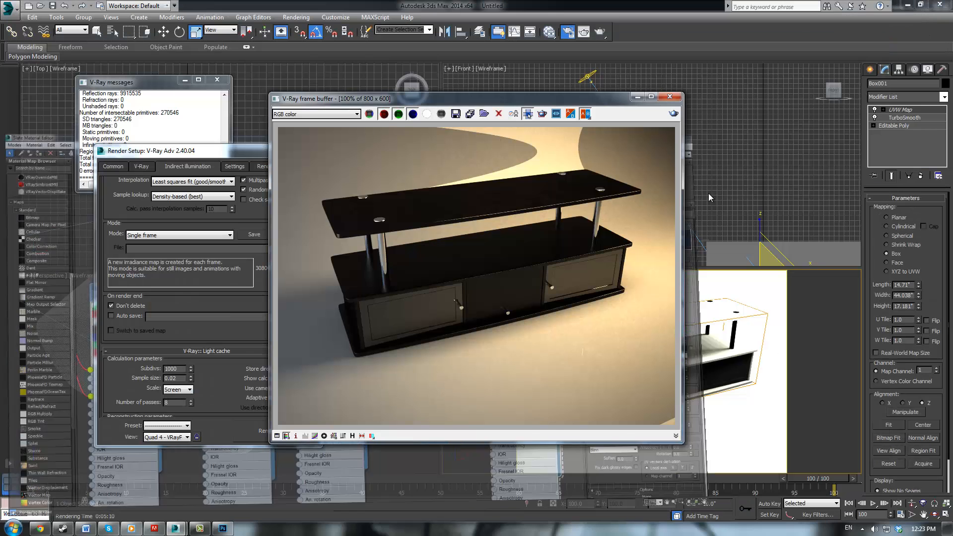
{"action": "left_click", "coordinate": [599, 32]}
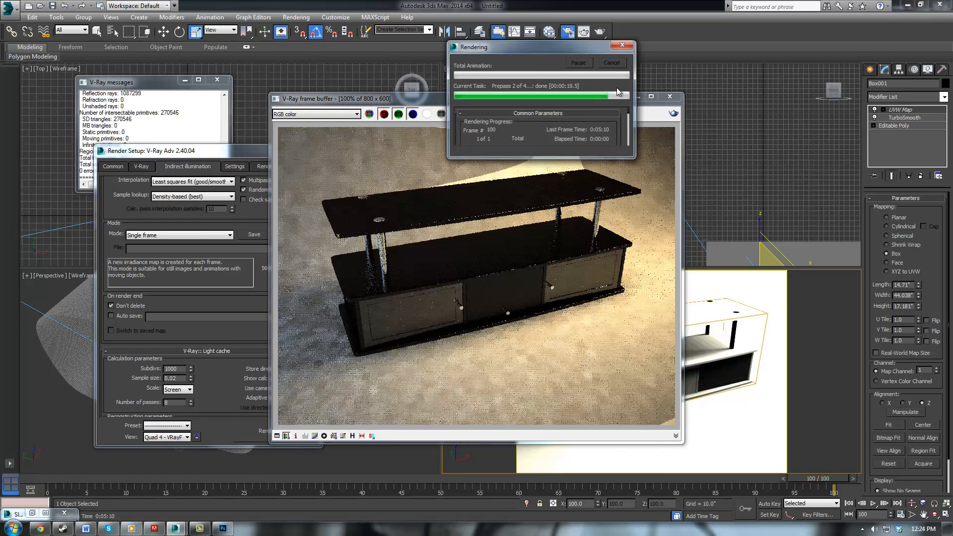
Step: Lower the reflection color value of Material #48 to 50, further to 40, and settle on 35
{"action": "left_click", "coordinate": [825, 361]}
{"action": "key", "text": "m"}
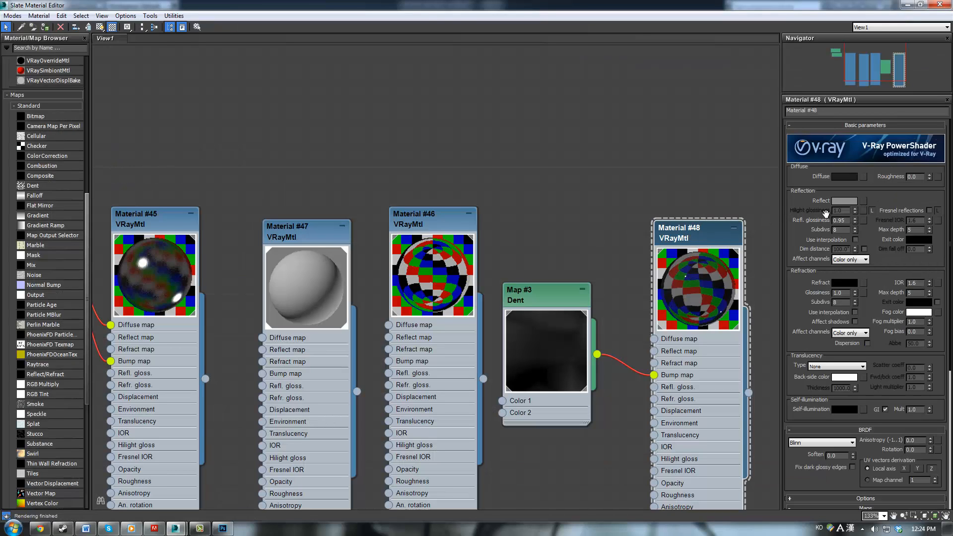
{"action": "scroll", "coordinate": [825, 221], "scroll_direction": "up", "scroll_amount": 1}
{"action": "left_click", "coordinate": [844, 201]}
{"action": "left_click_drag", "start_coordinate": [396, 112], "coordinate": [342, 108]}
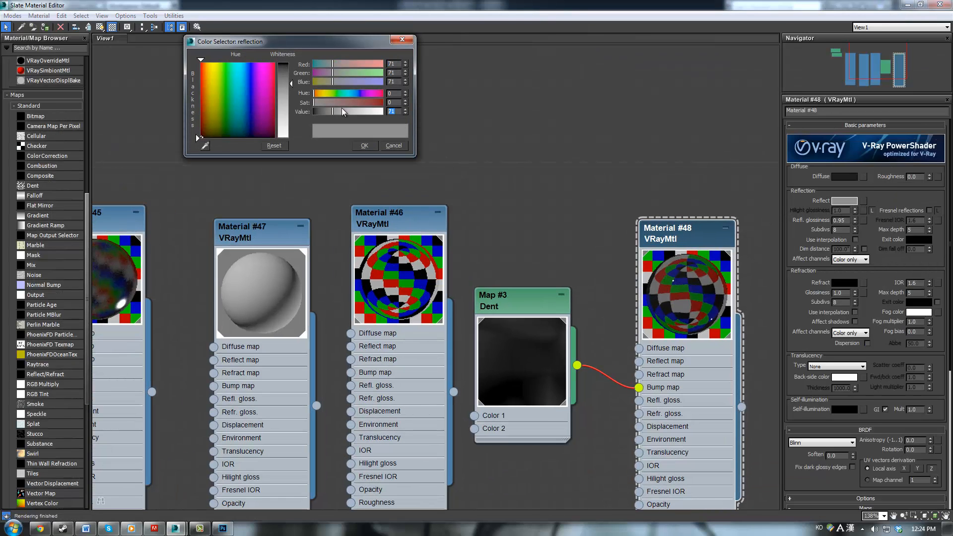
{"action": "type", "text": "50"}
{"action": "key", "text": "Return"}
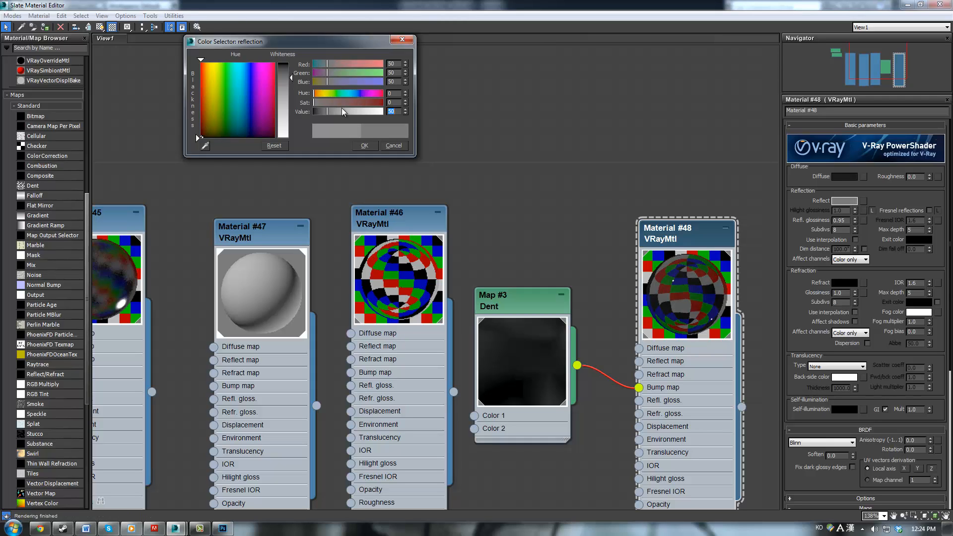
{"action": "type", "text": "40"}
{"action": "key", "text": "Return"}
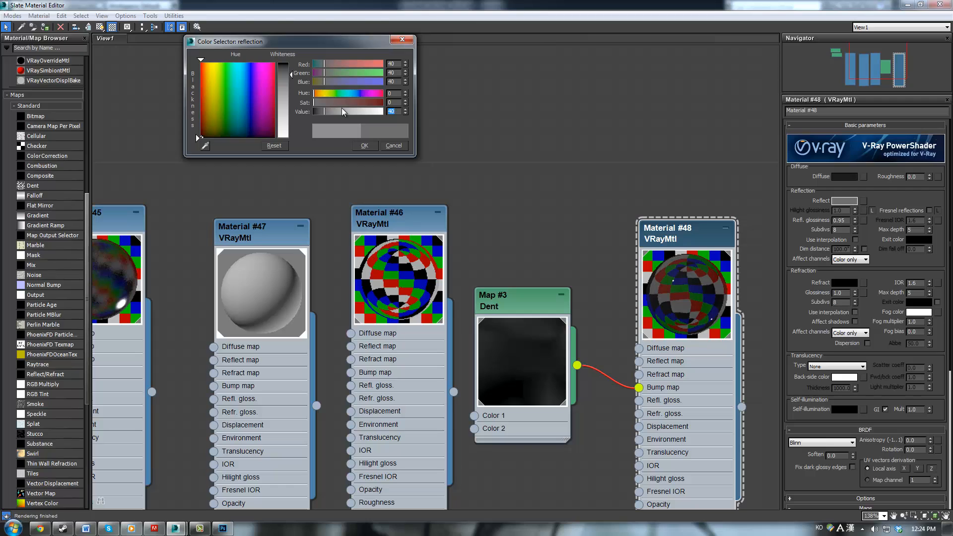
{"action": "type", "text": "35"}
{"action": "key", "text": "Return"}
Step: Check the reflection color of Material #45 and render the camera view again with the reduced reflection
{"action": "double_click", "coordinate": [111, 220]}
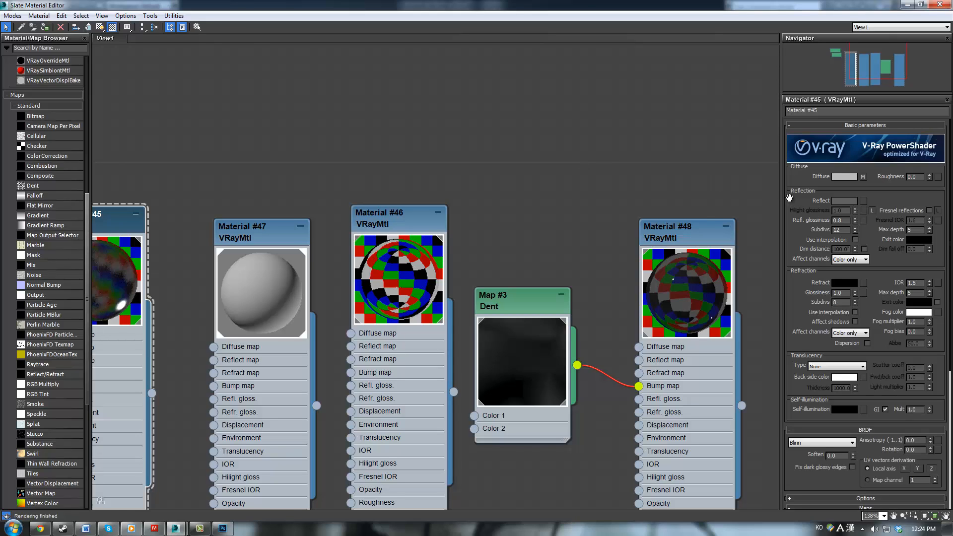
{"action": "left_click", "coordinate": [844, 201]}
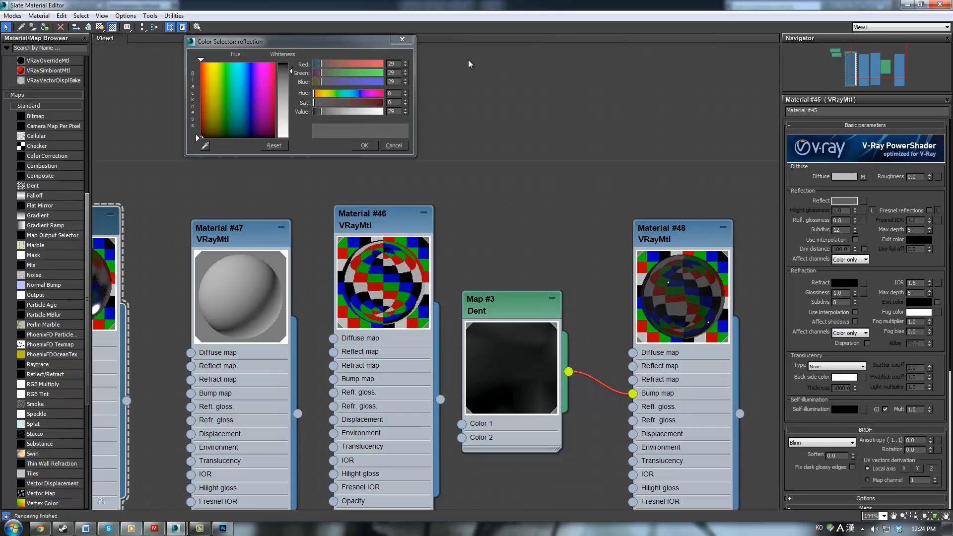
{"action": "left_click", "coordinate": [403, 39]}
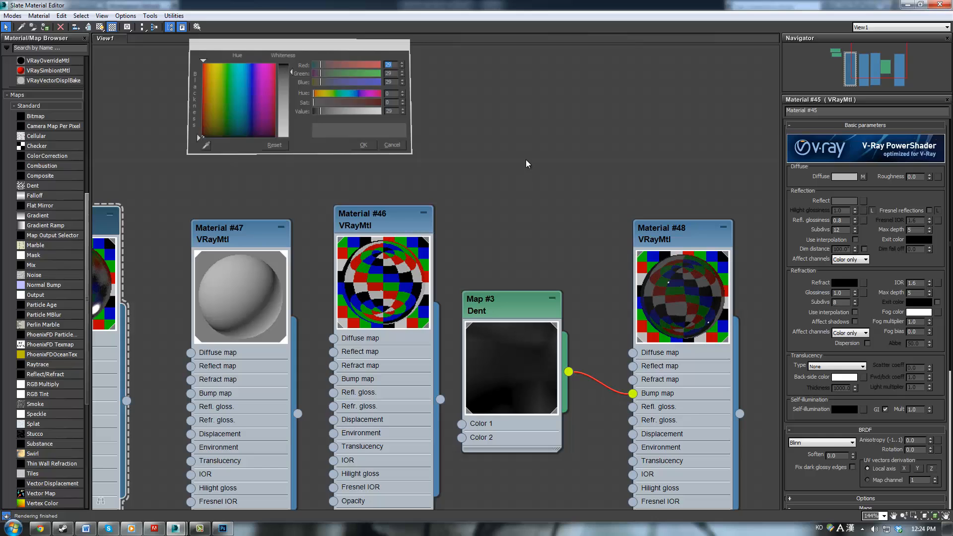
{"action": "left_click", "coordinate": [939, 4]}
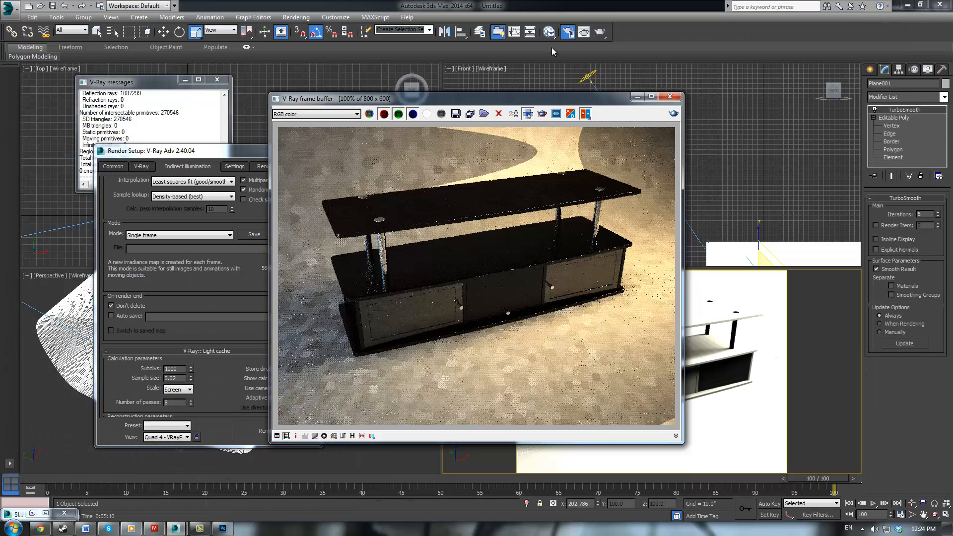
{"action": "left_click", "coordinate": [674, 114]}
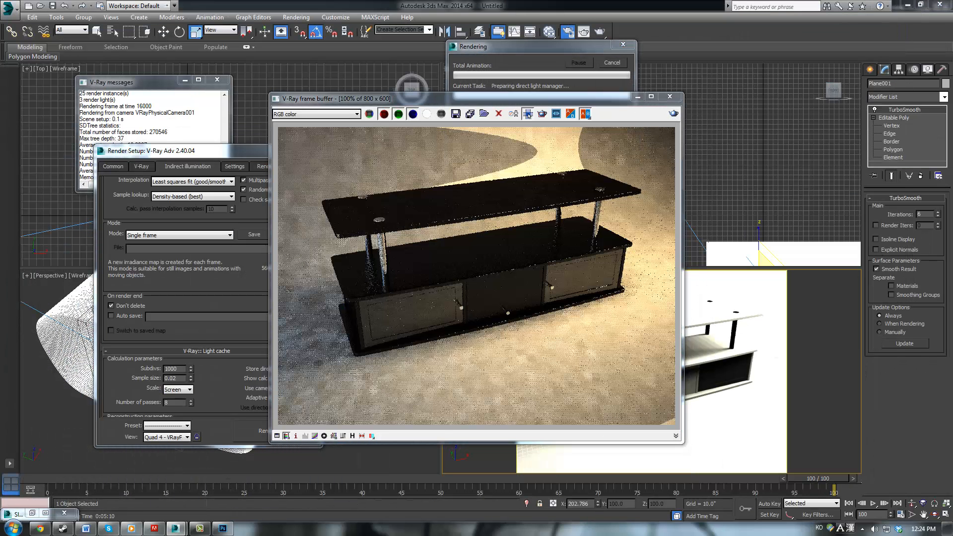